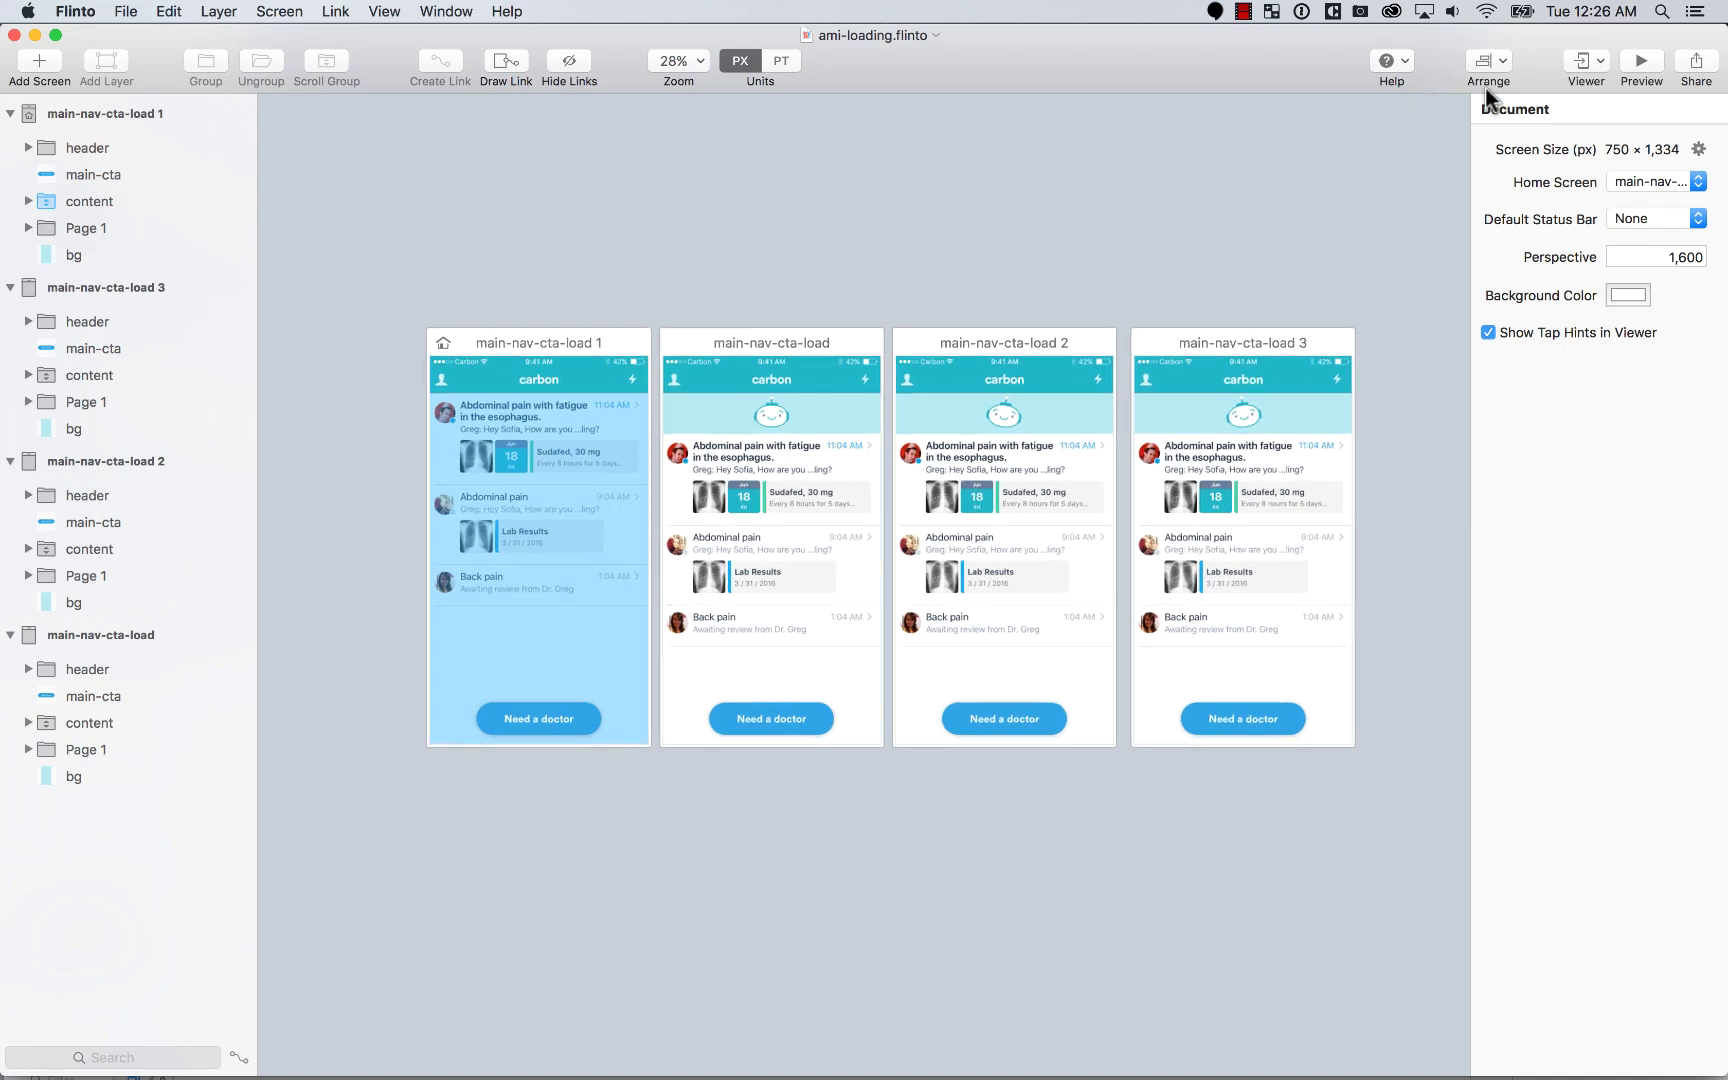
Step: Preview the ami-loading prototype and pull the message list down several times to play its loading animation
left_click(1652, 60)
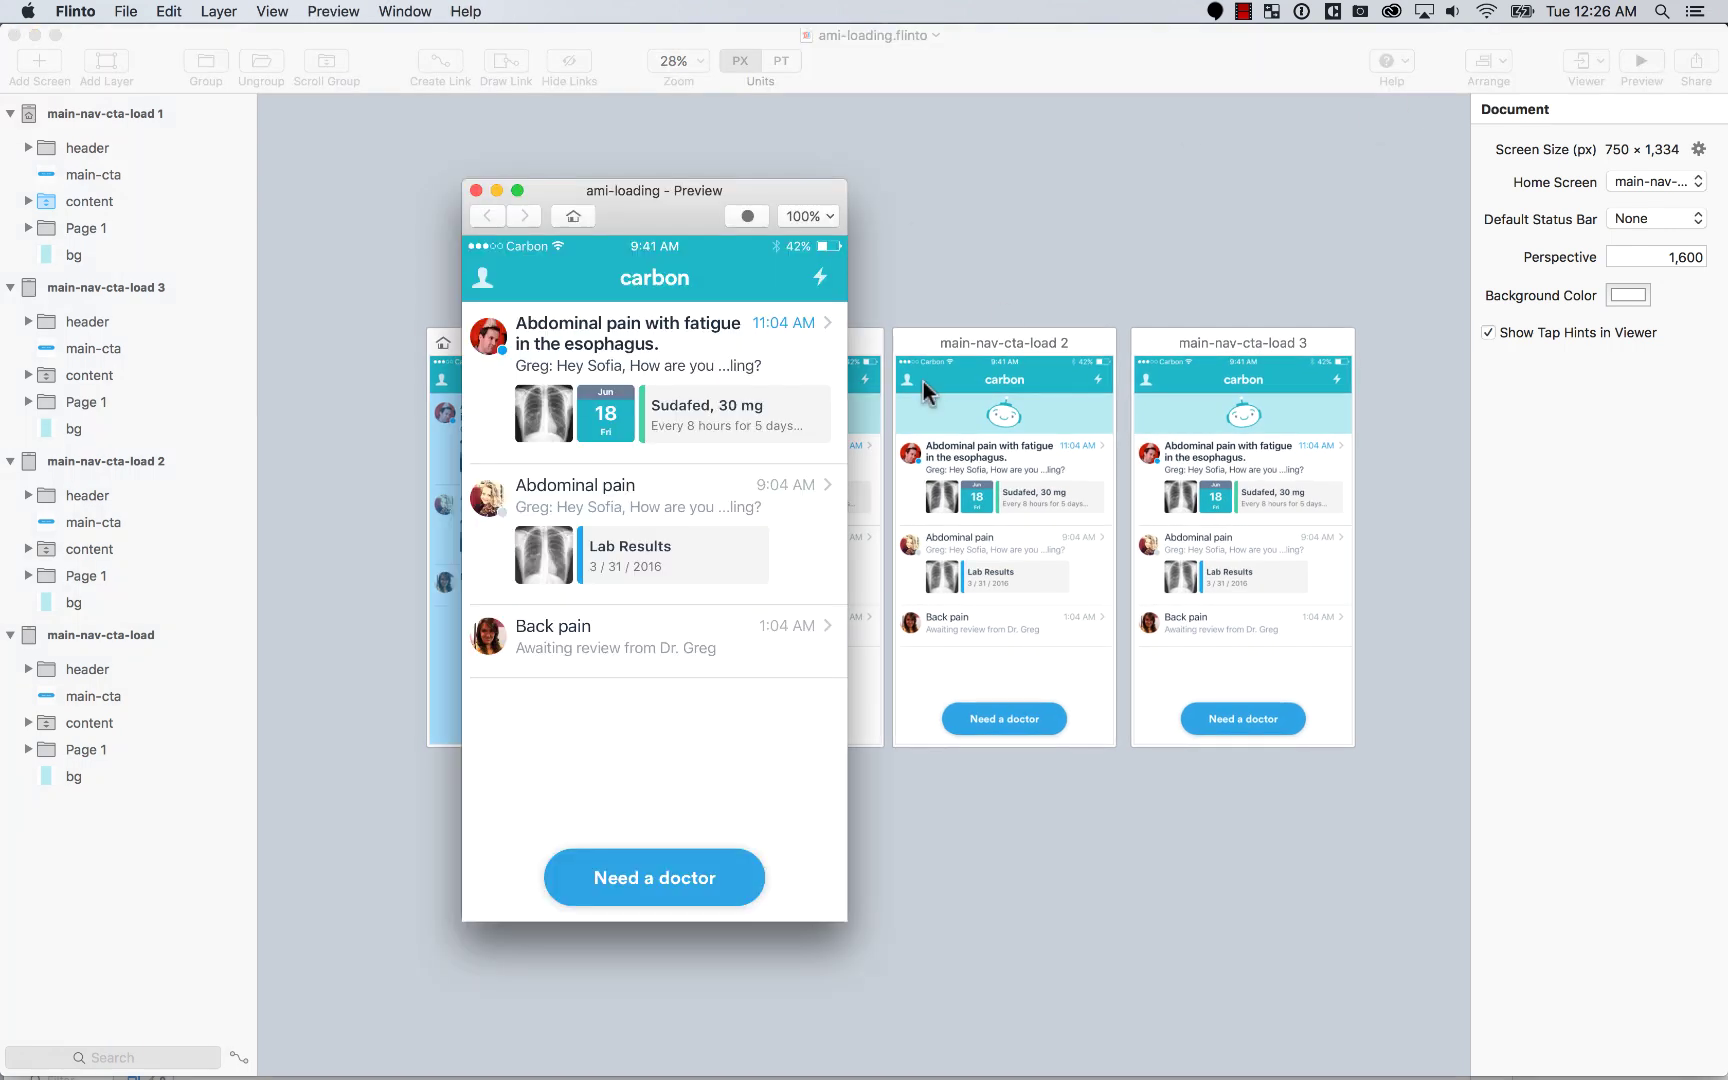
left_click_drag(663, 436, 694, 775)
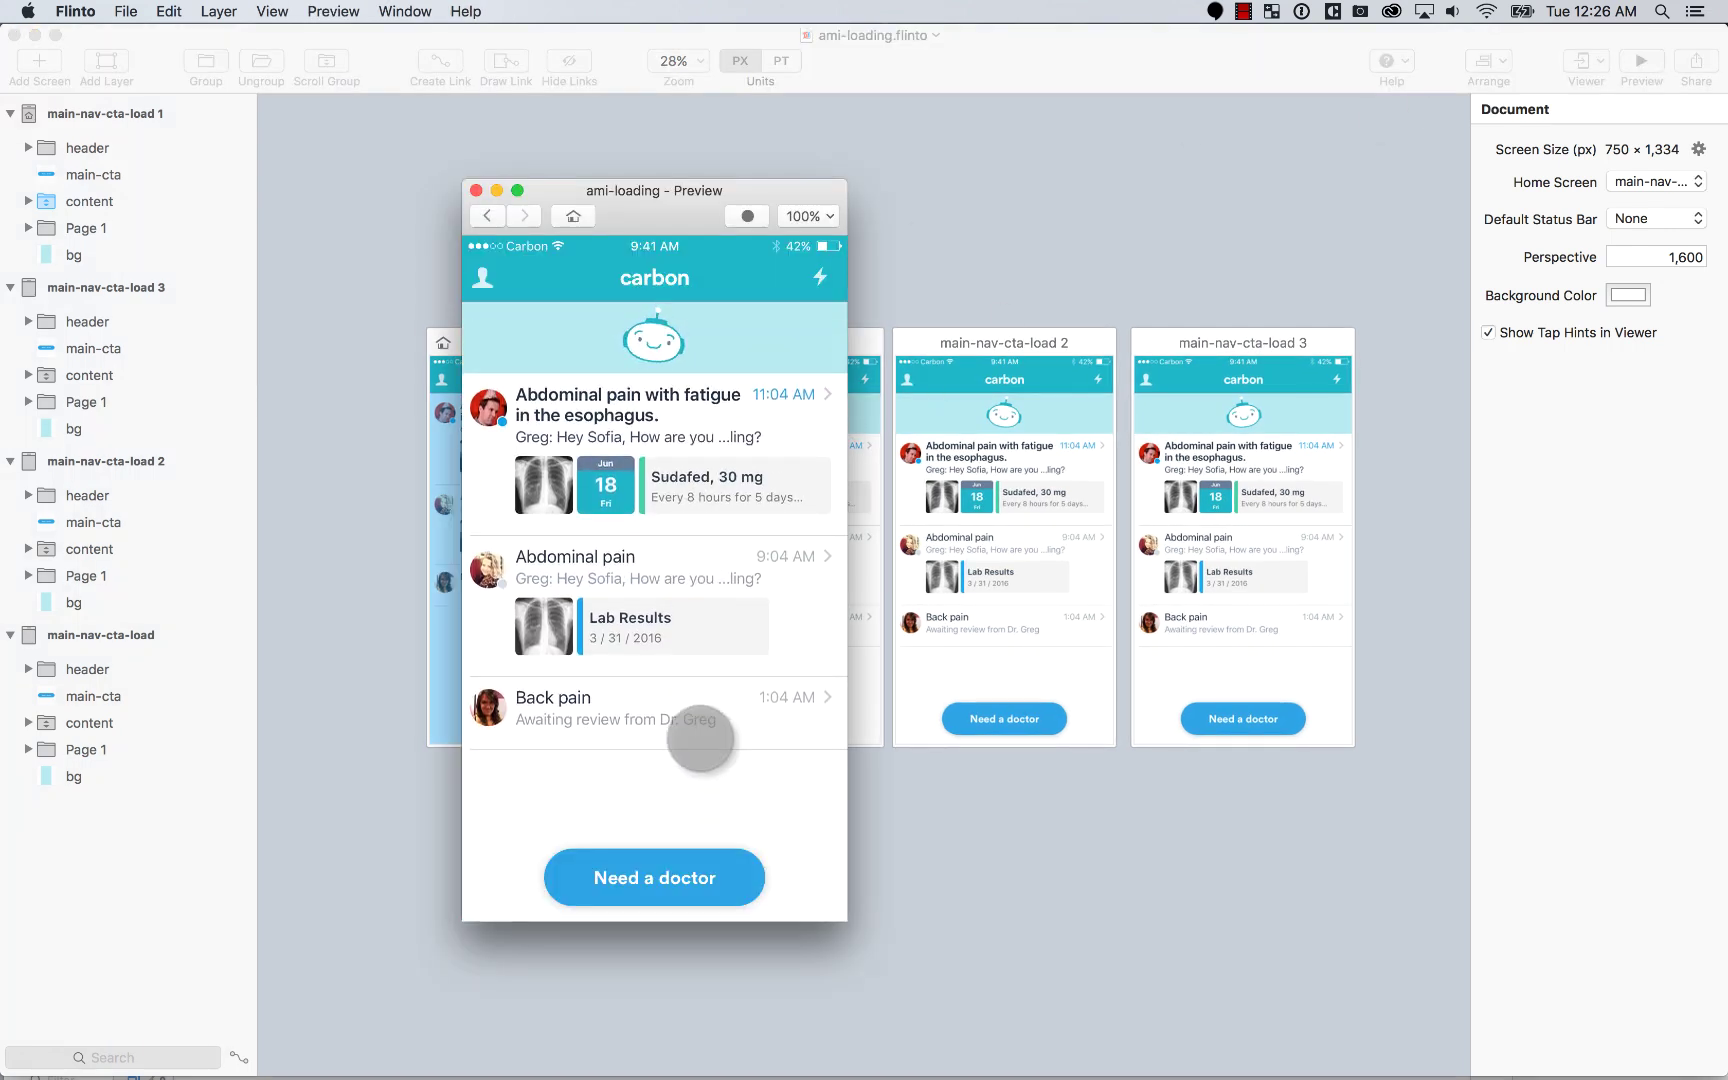
left_click_drag(675, 436, 637, 659)
left_click_drag(683, 378, 644, 760)
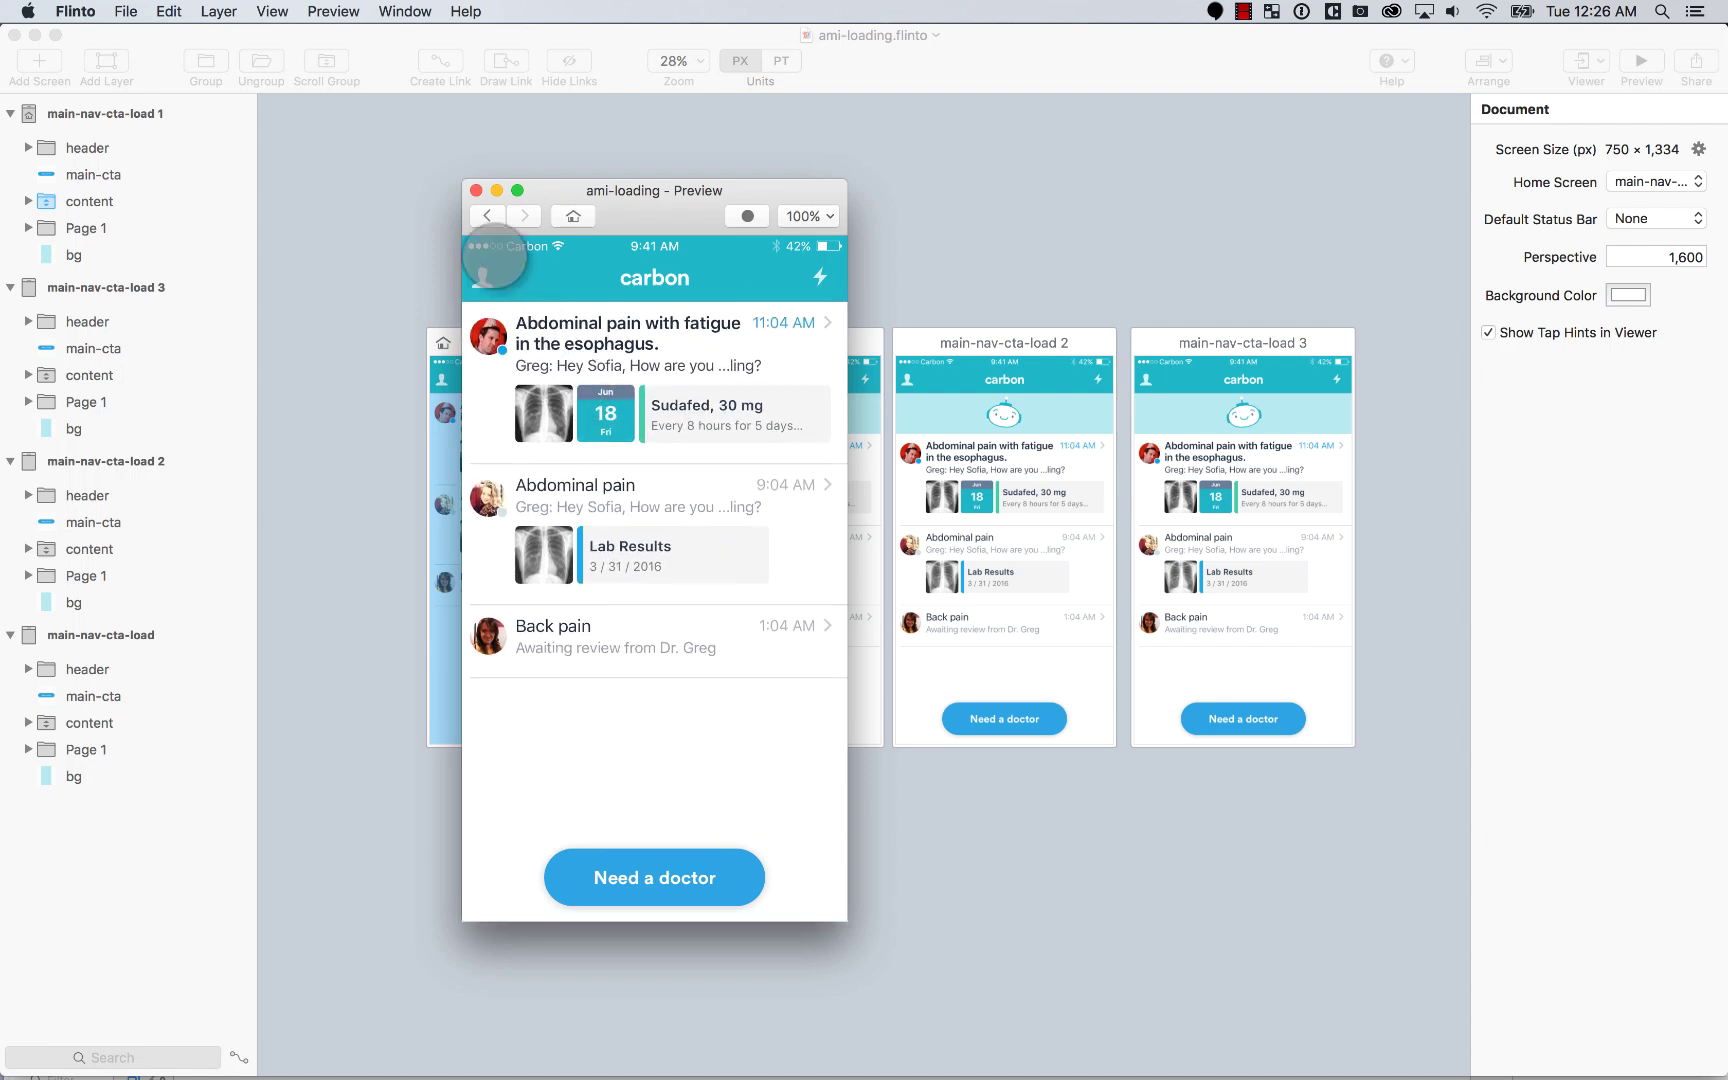
Step: Close the prototype preview and the ami-loading.flinto document, returning to the loading animation - sheezus design in Sketch
left_click(476, 190)
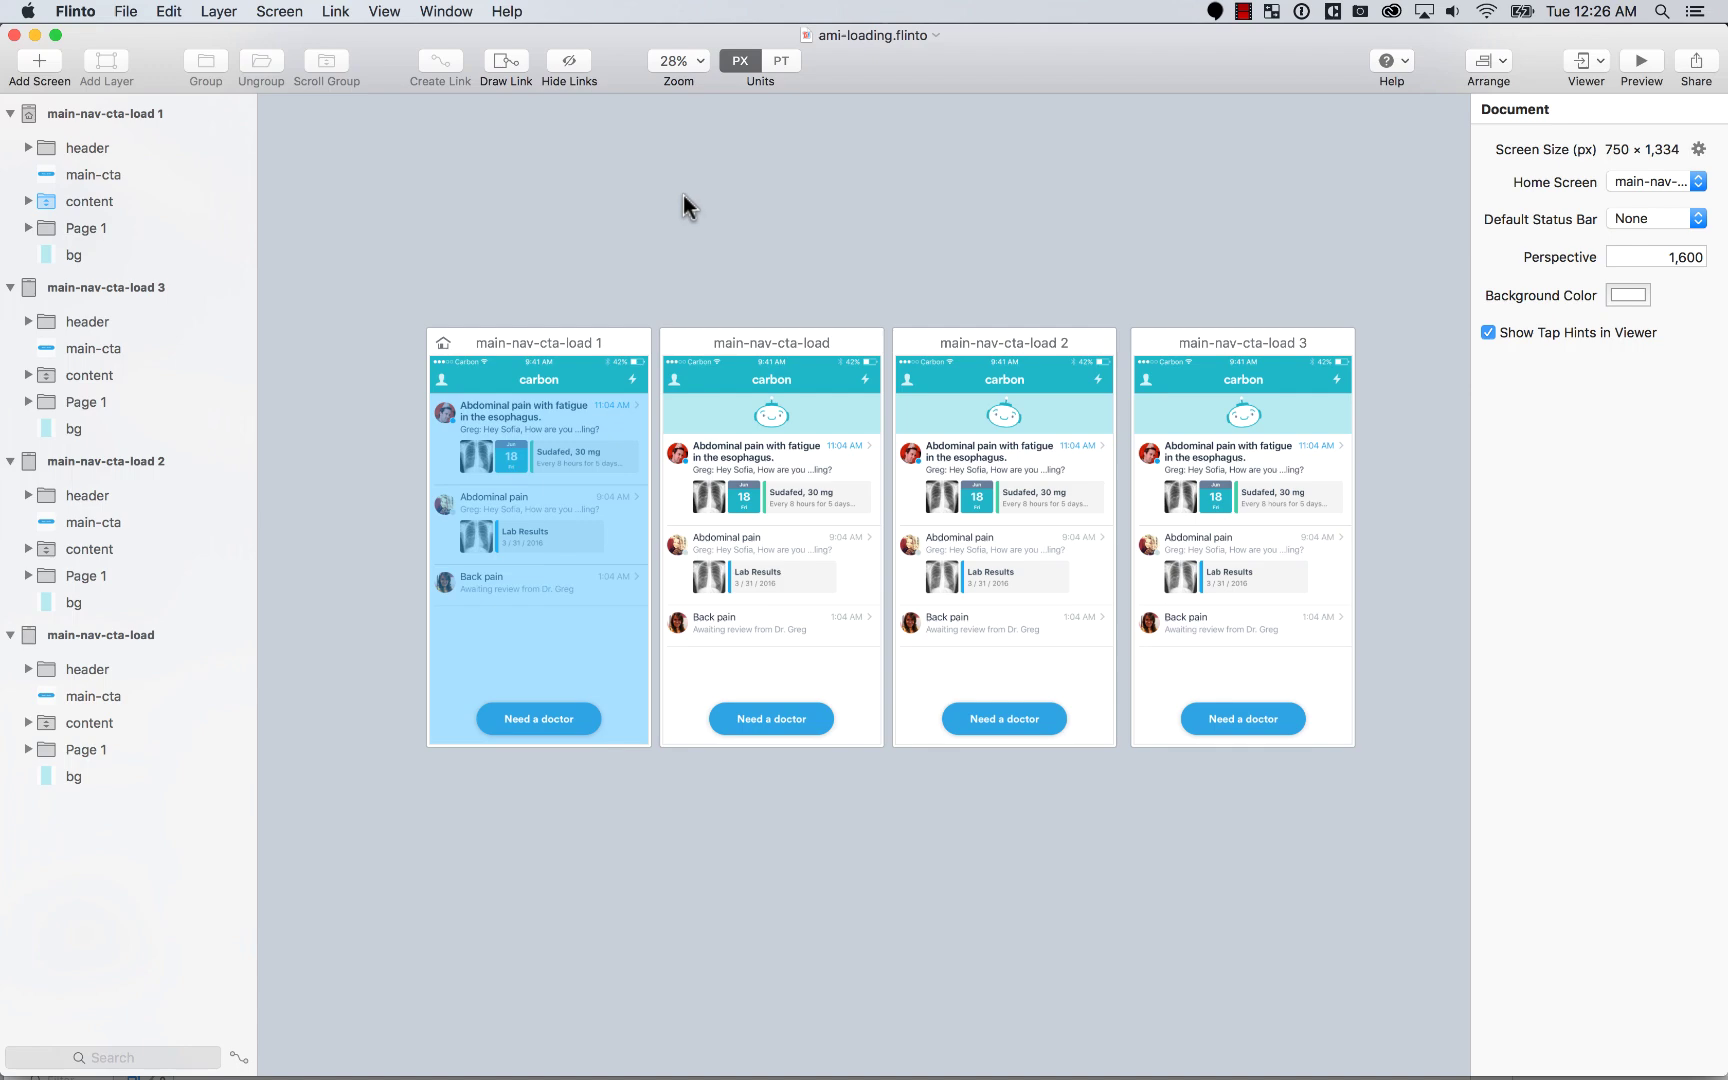
scroll(683, 194, "right", 2)
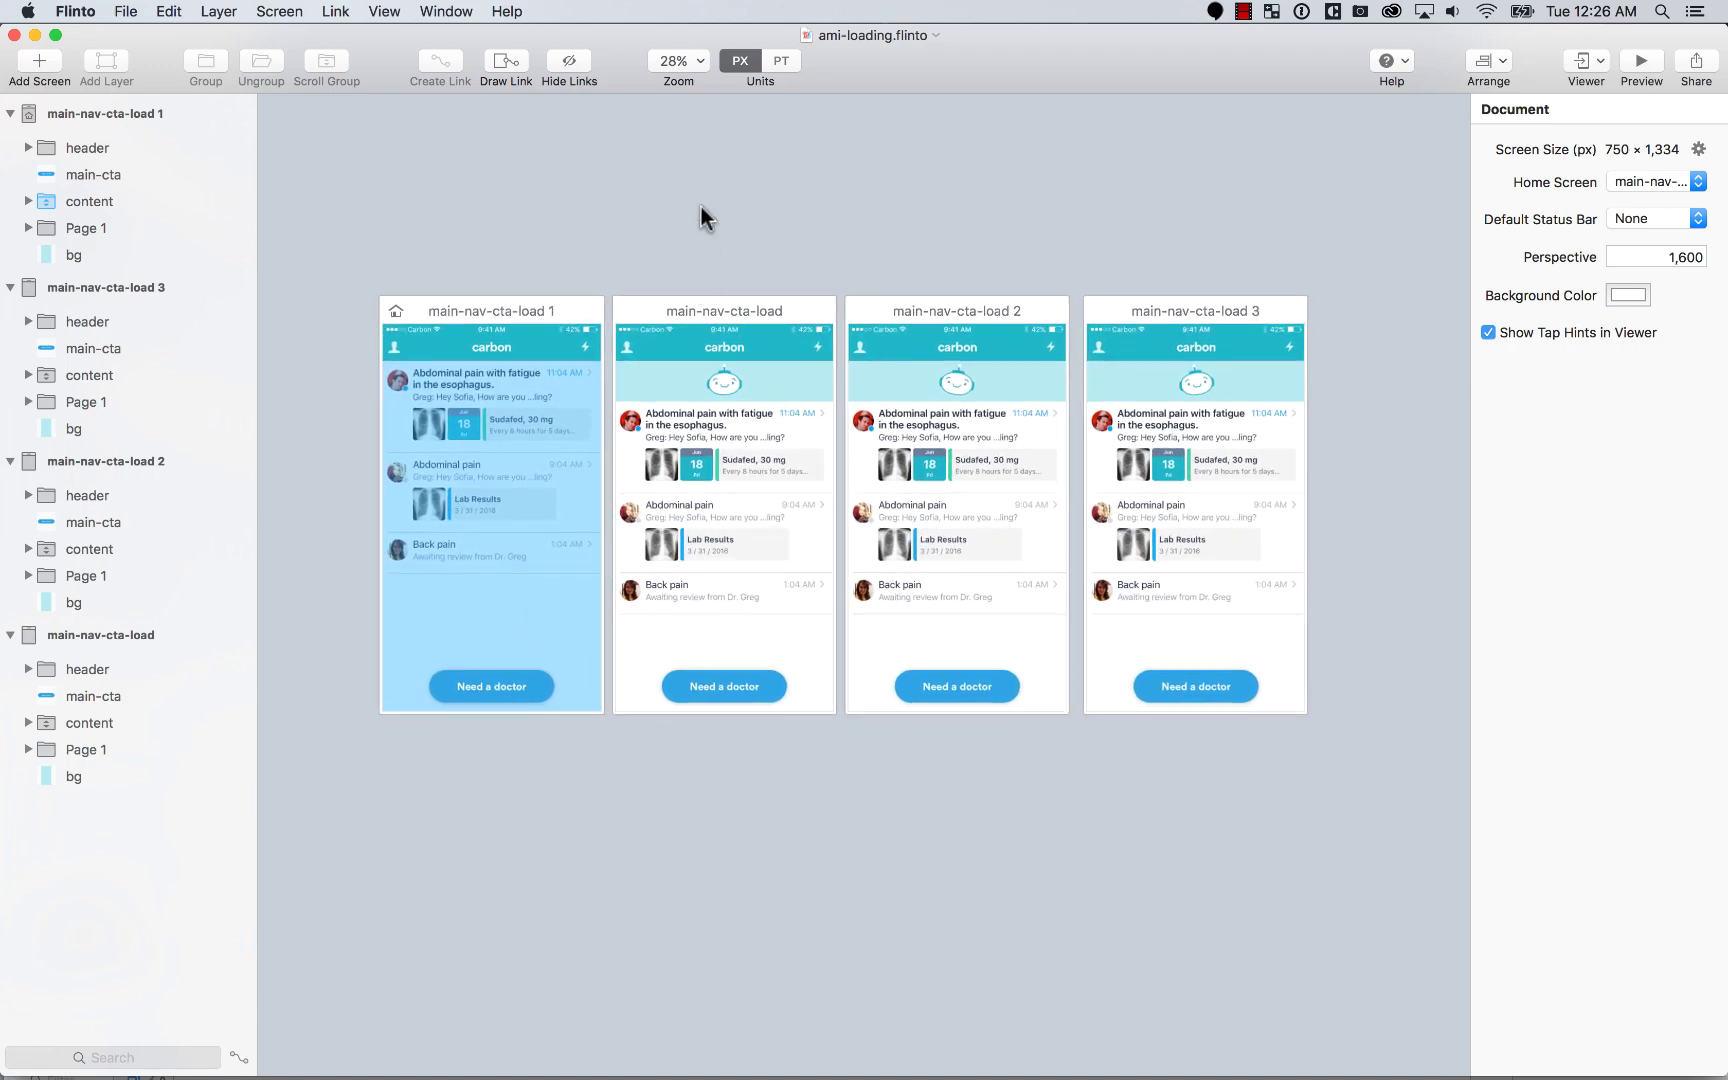
key("super+w")
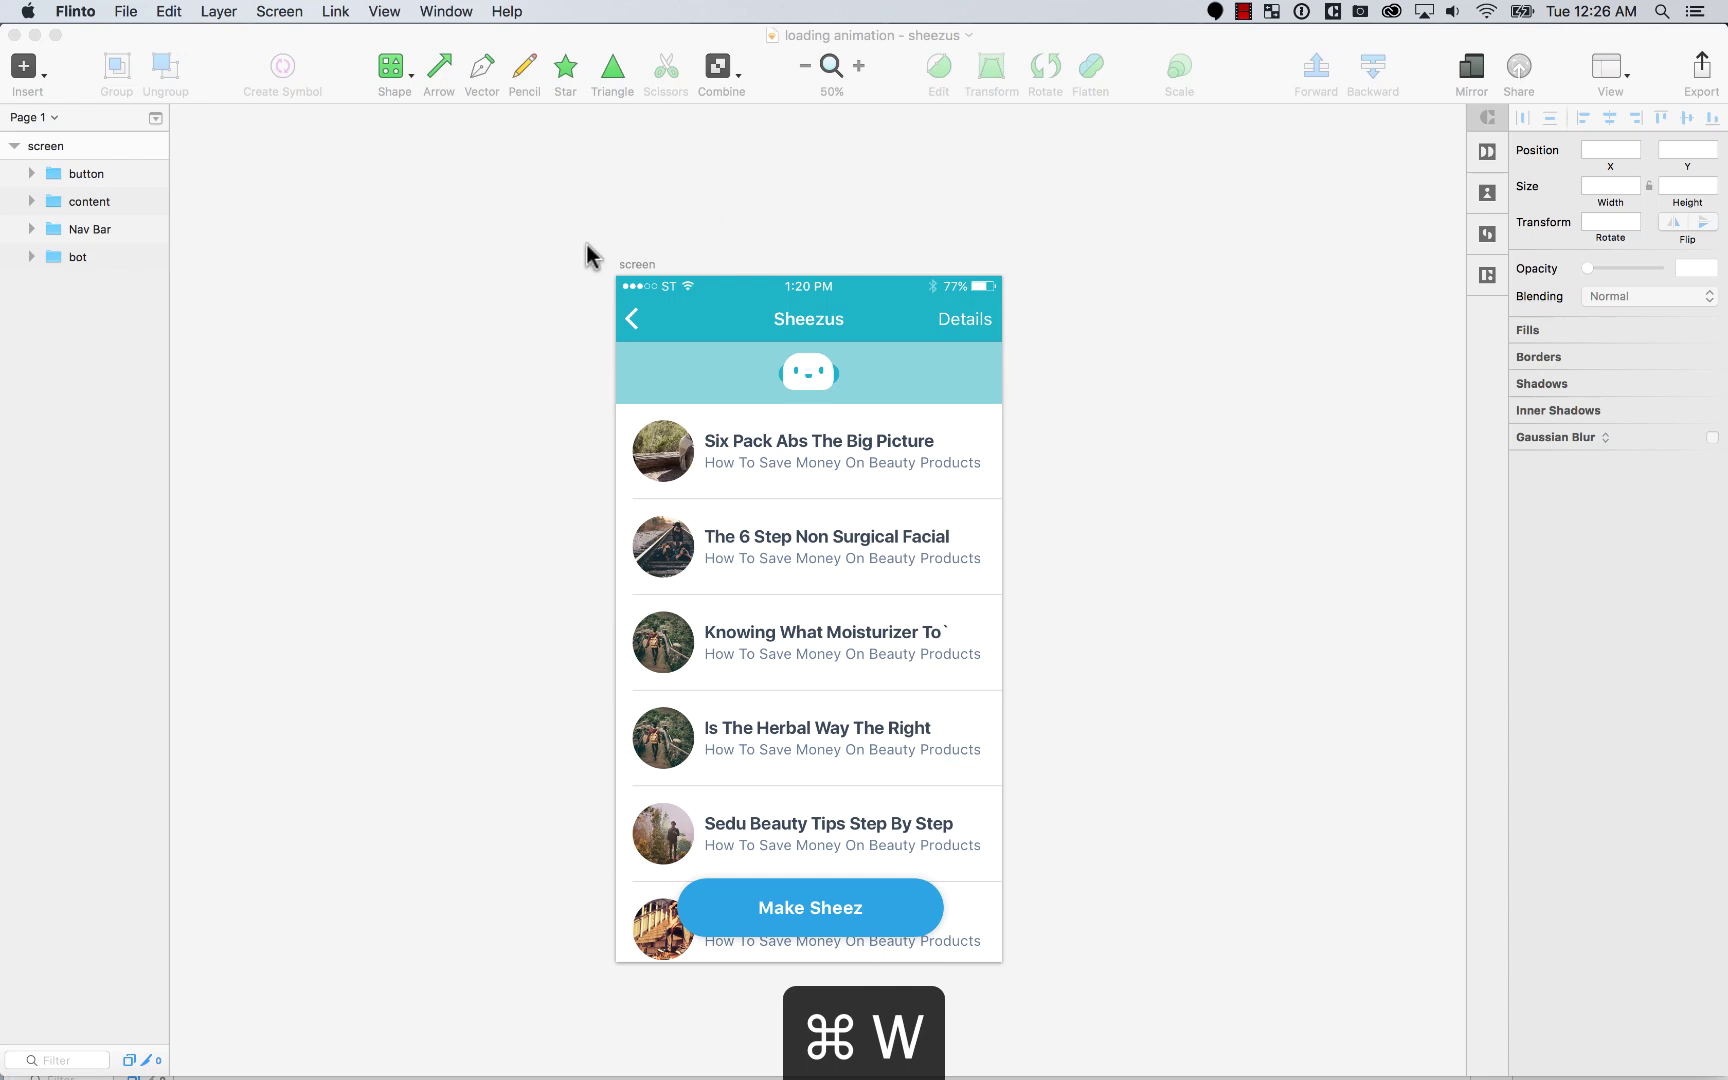
Step: Examine the finished Sheezus screen's nav bar, bot and content groups to see how the layout is built
scroll(549, 253, "down", 1)
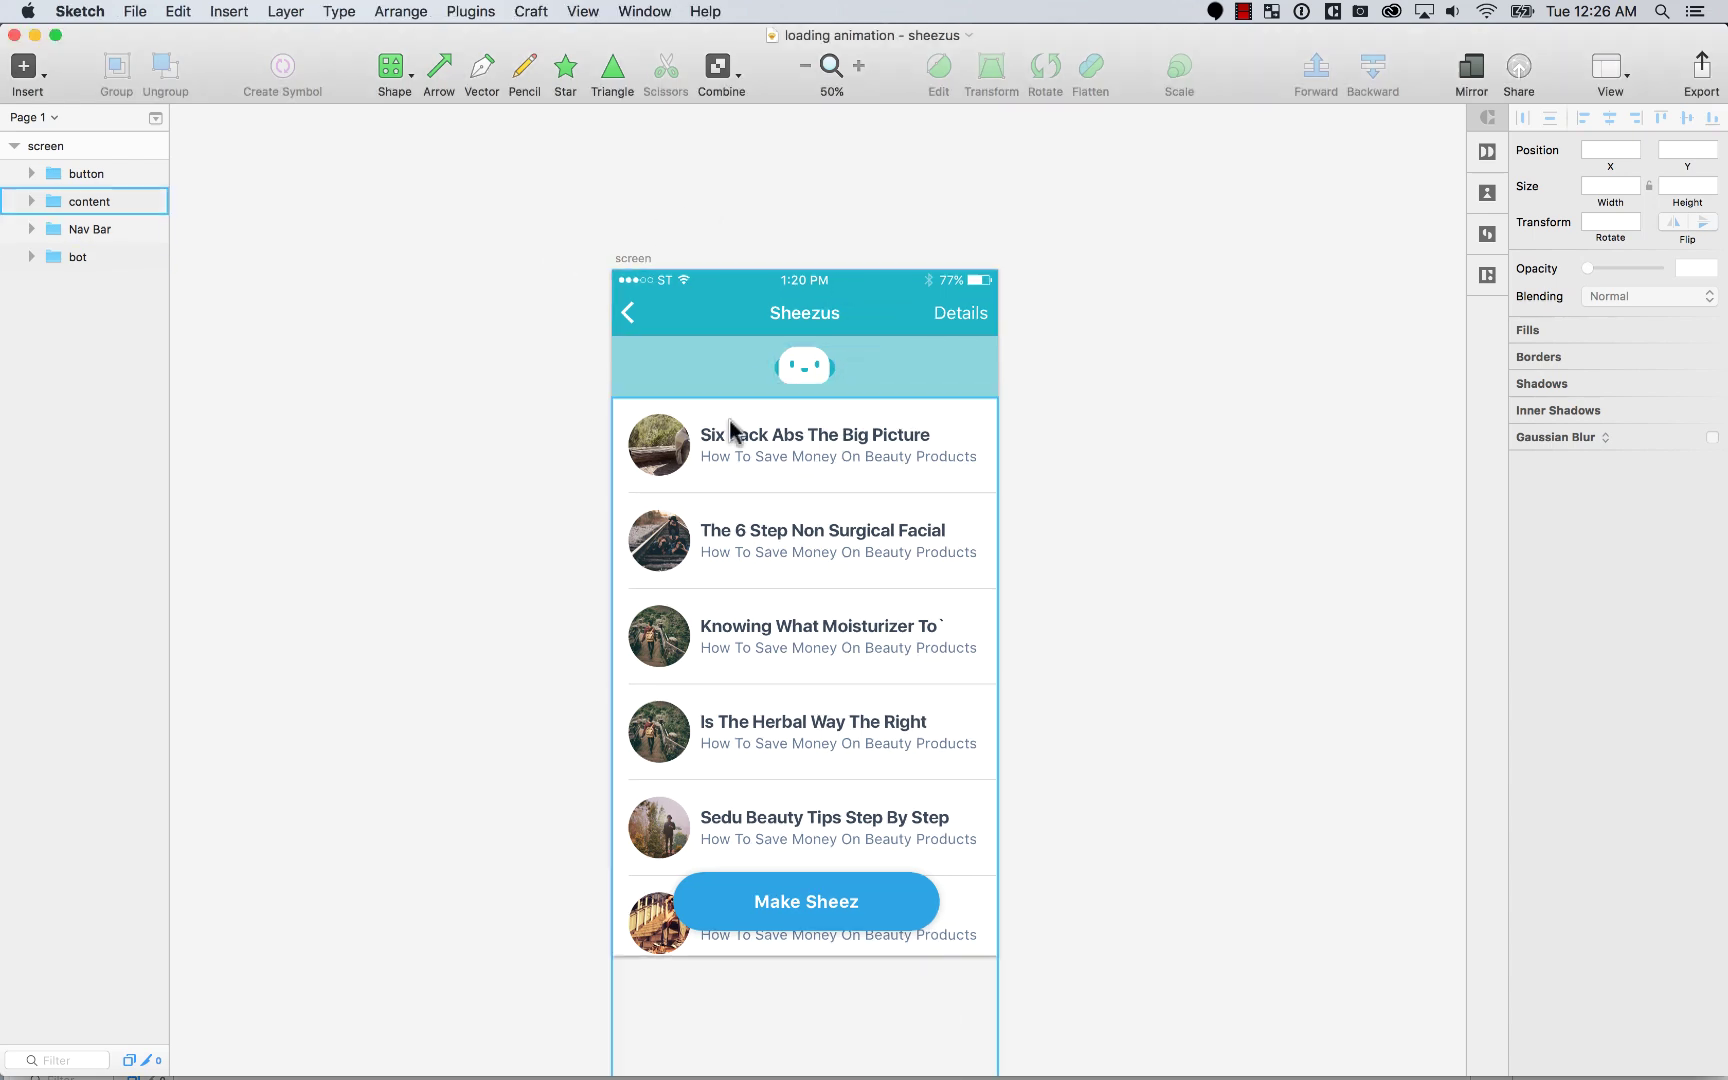
left_click(788, 378)
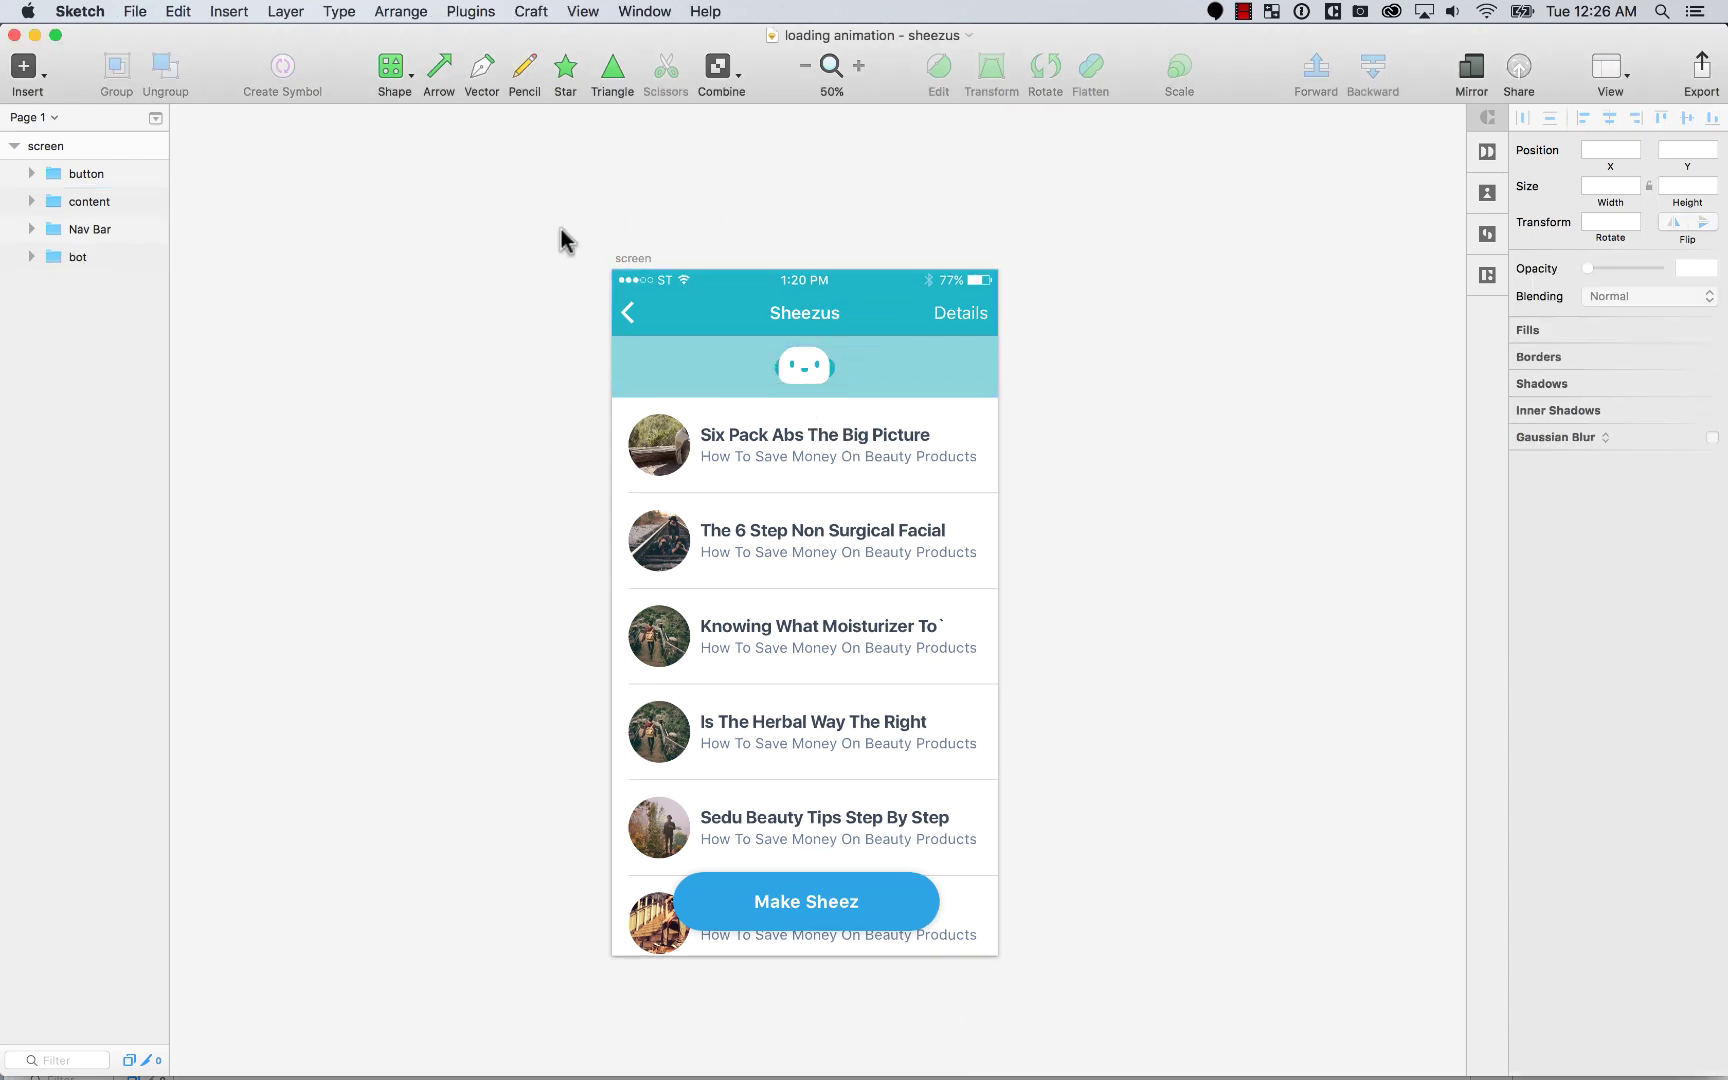
left_click(637, 259)
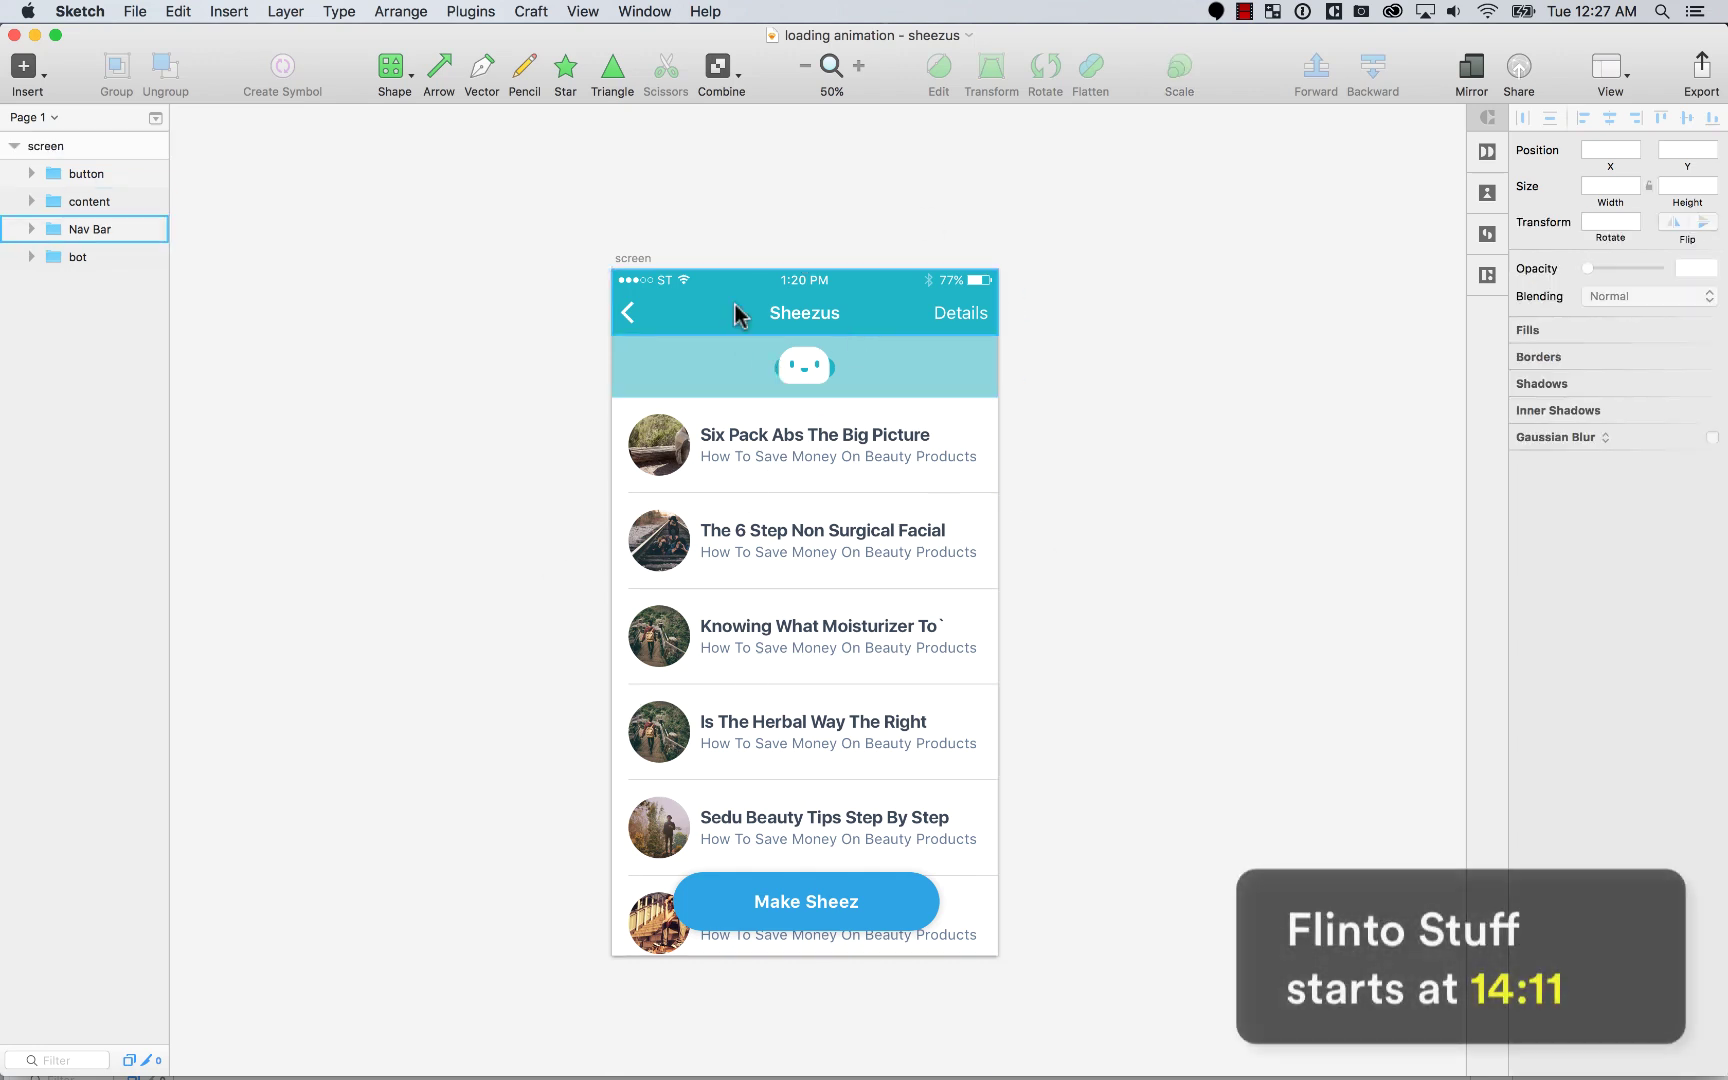
left_click(836, 325)
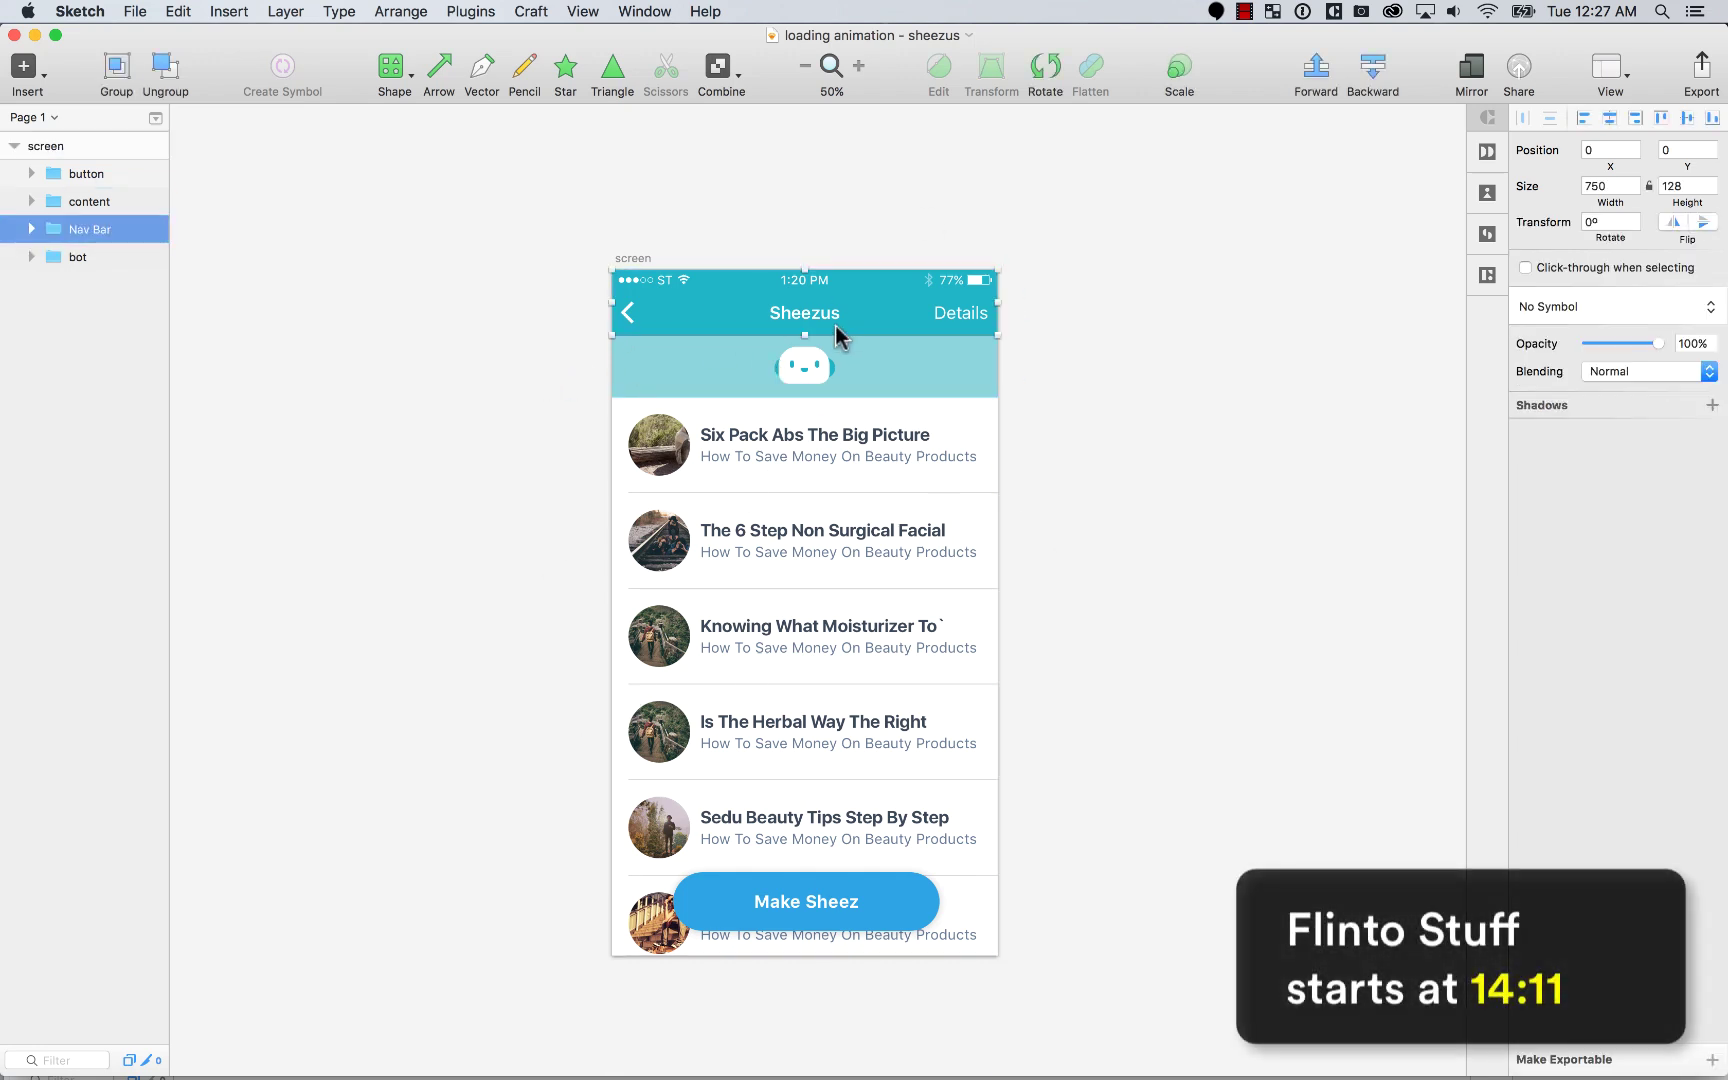
left_click(806, 369)
left_click(720, 456)
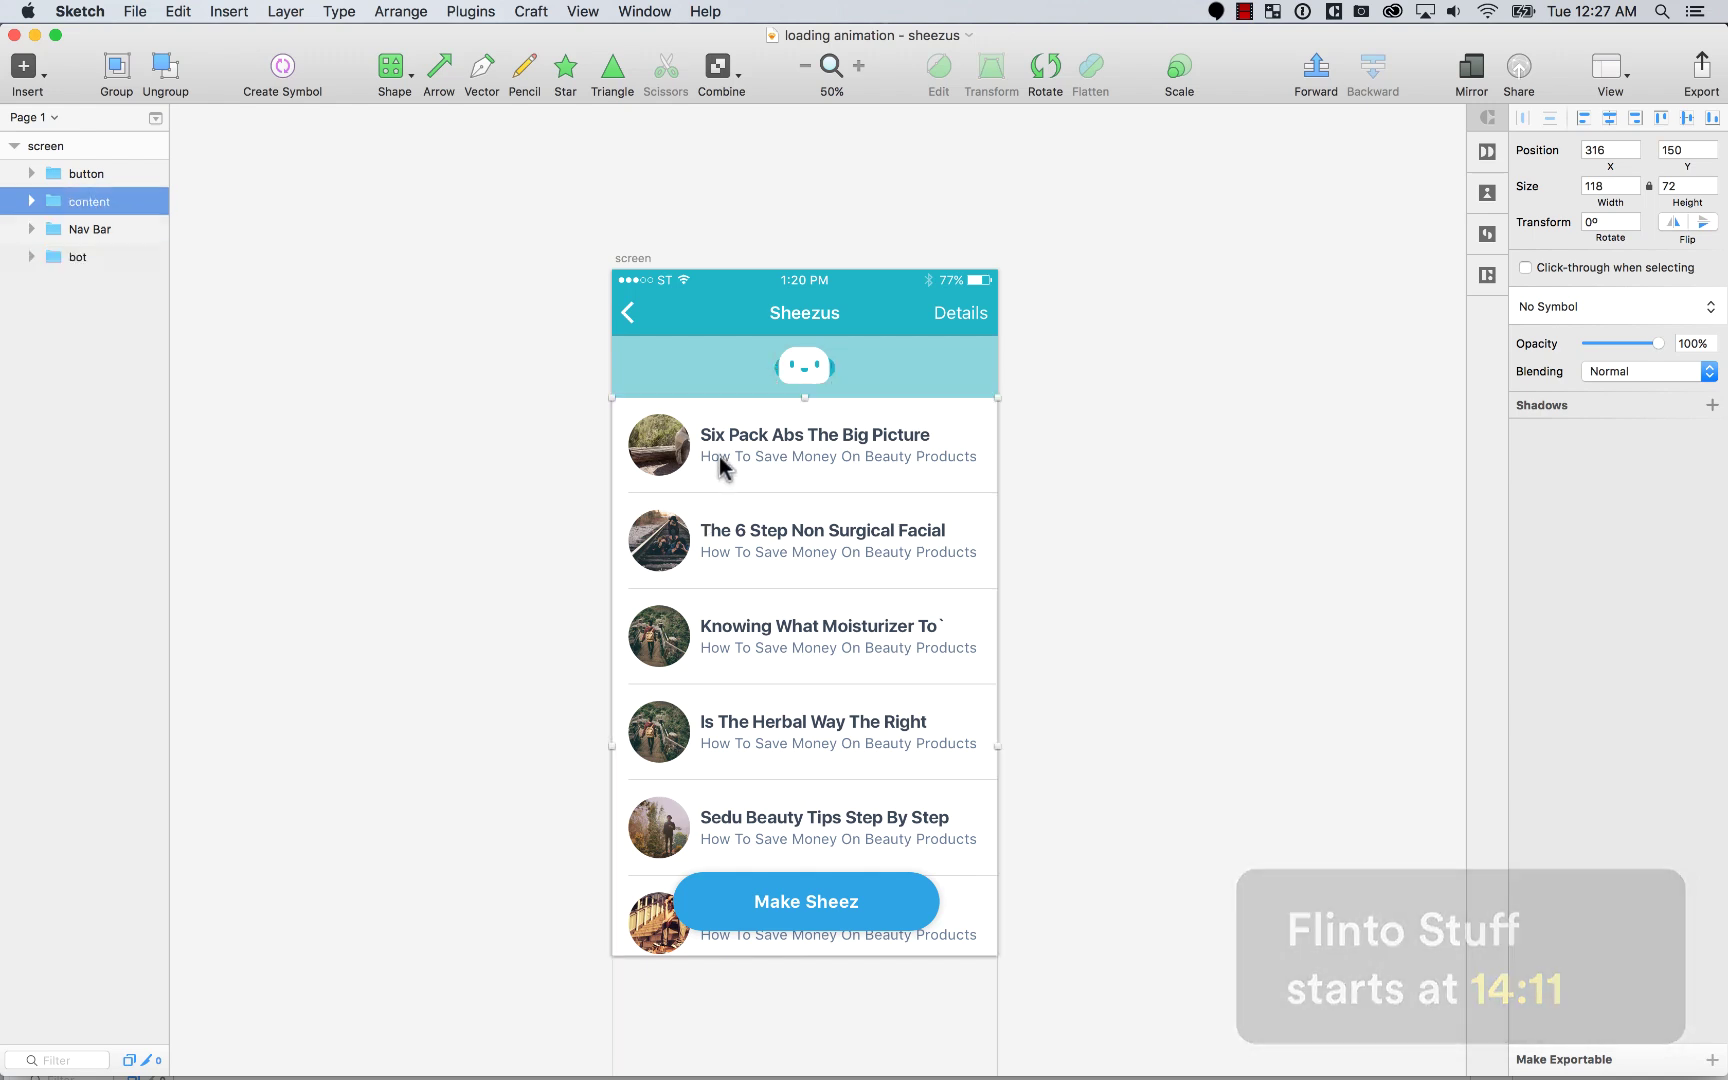
left_click(533, 721)
scroll(533, 721, "up", 1)
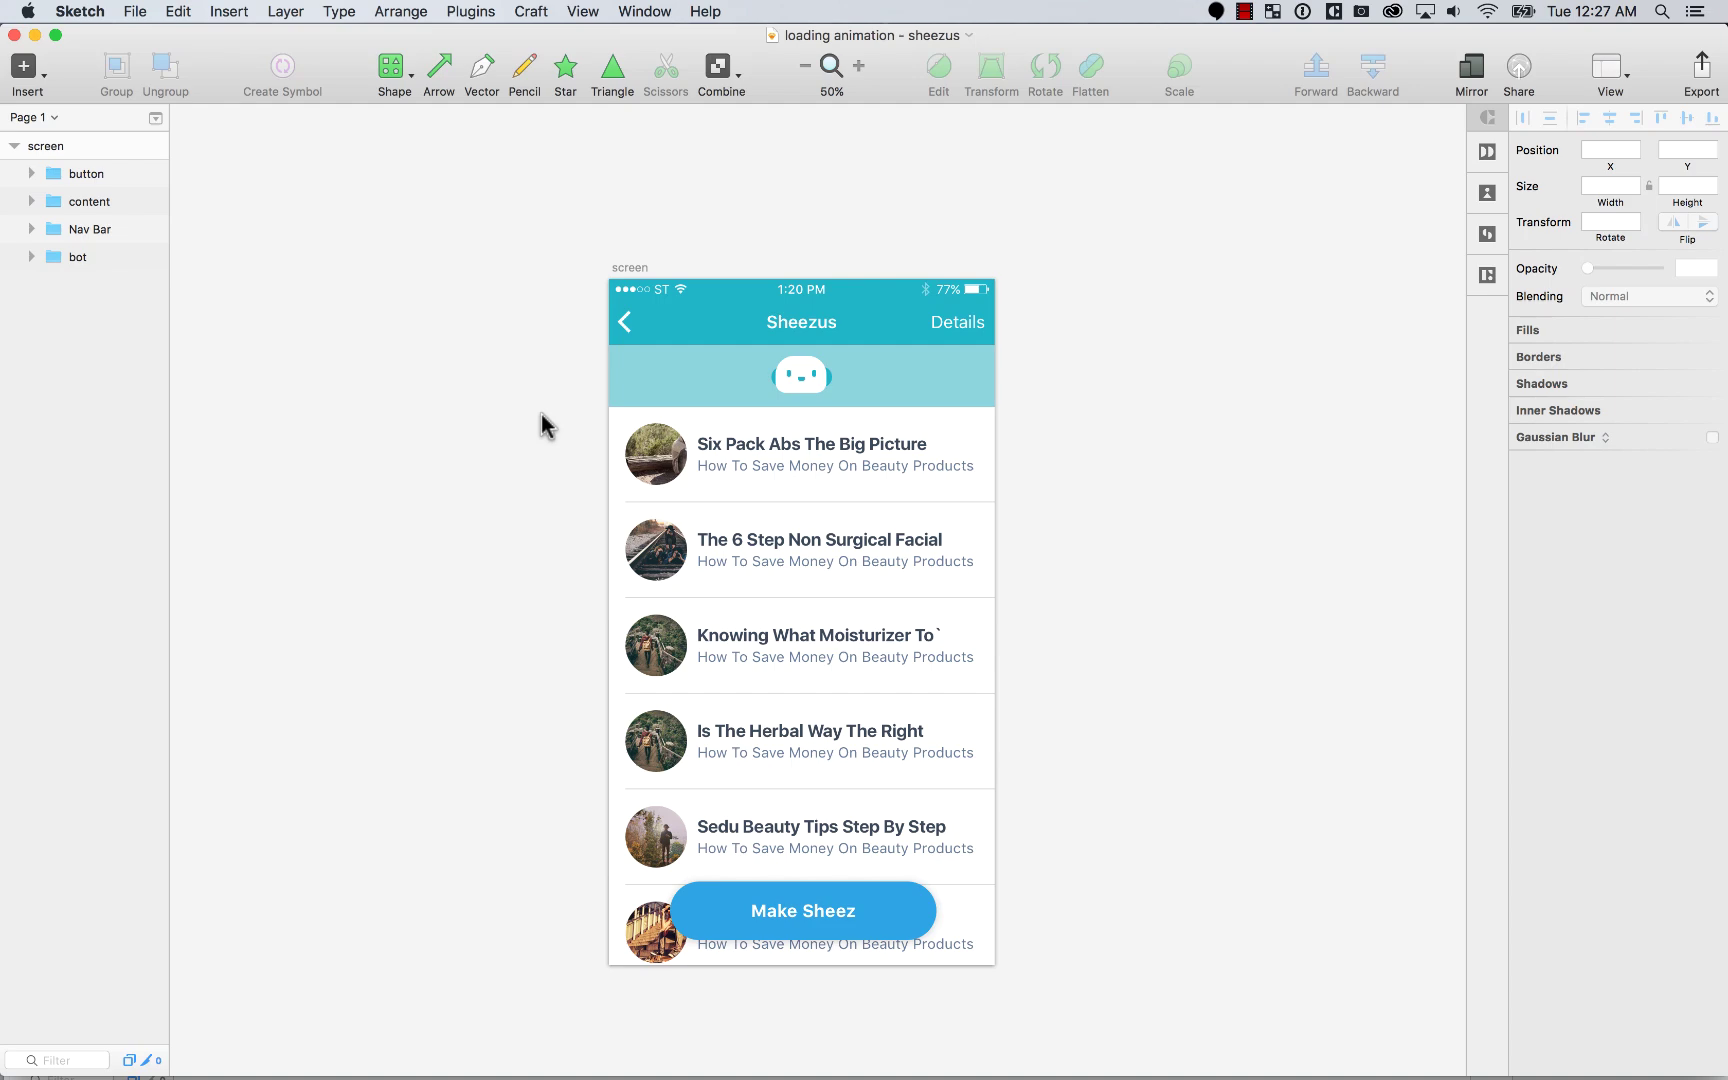
Step: Switch to the open Facebook iOS 9 iPhone Light document and show its core components up close
left_click(644, 11)
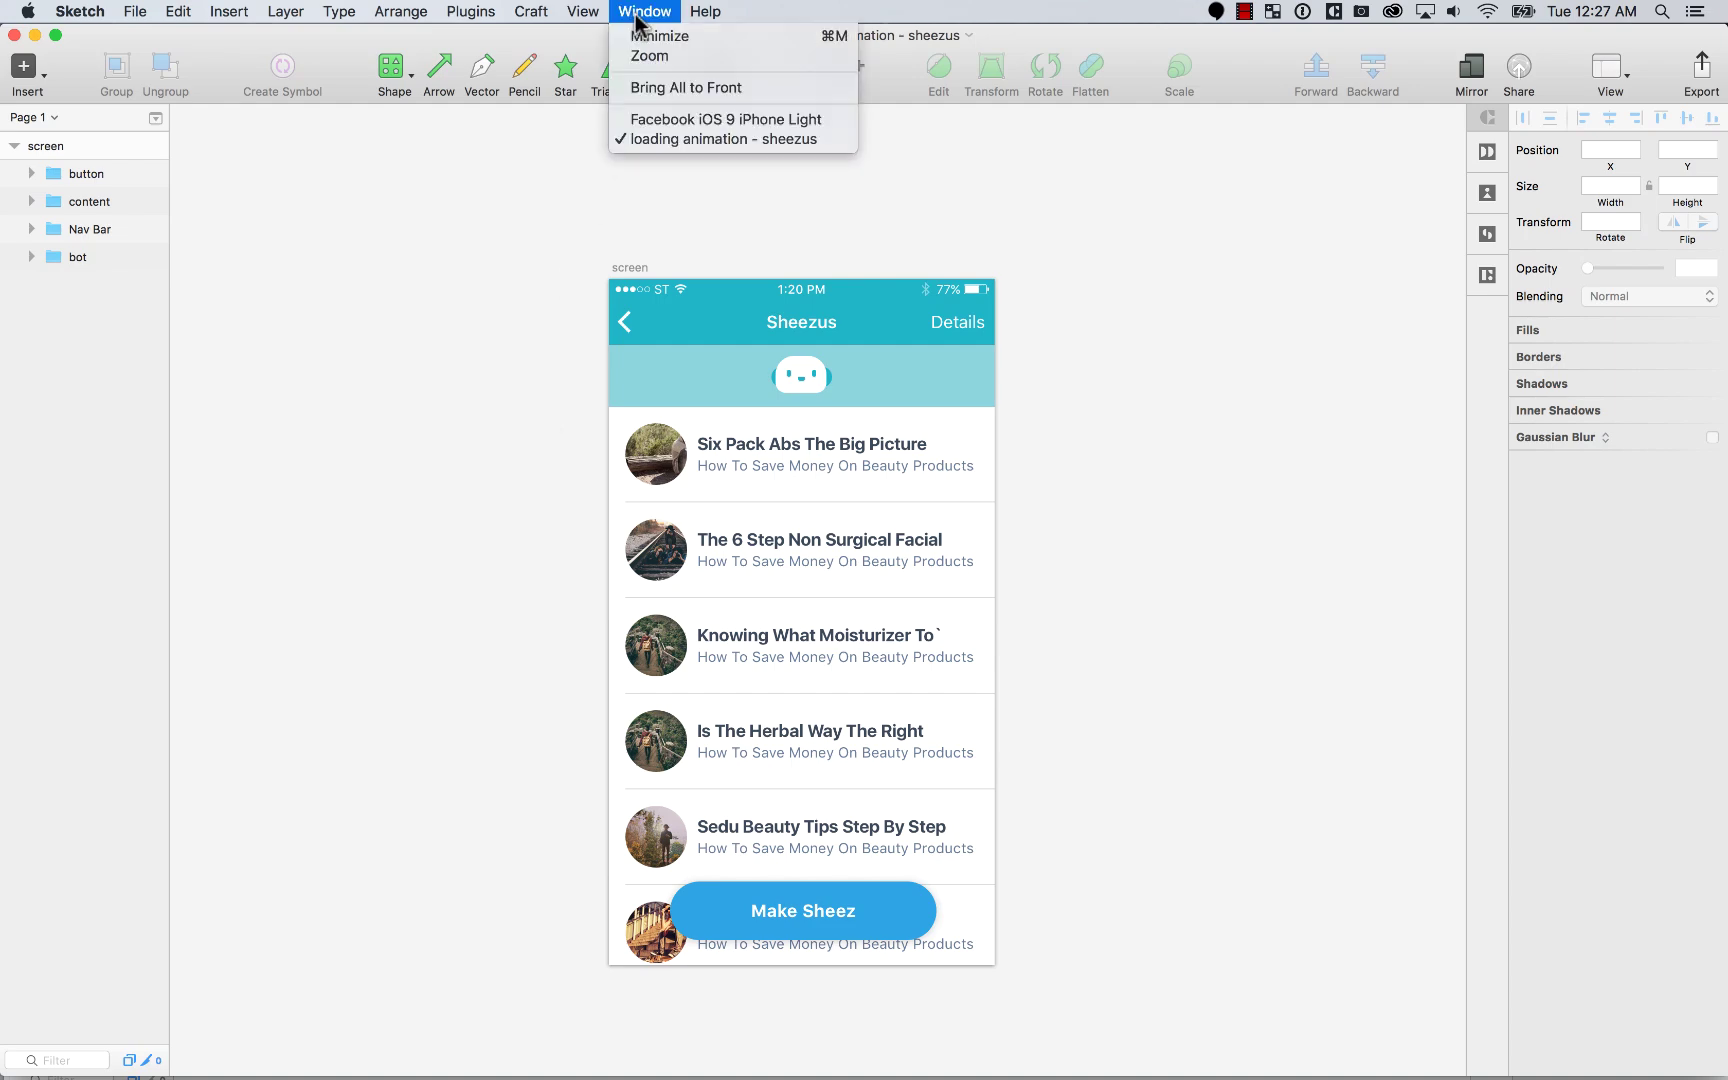
left_click(675, 113)
scroll(716, 204, "down", 1)
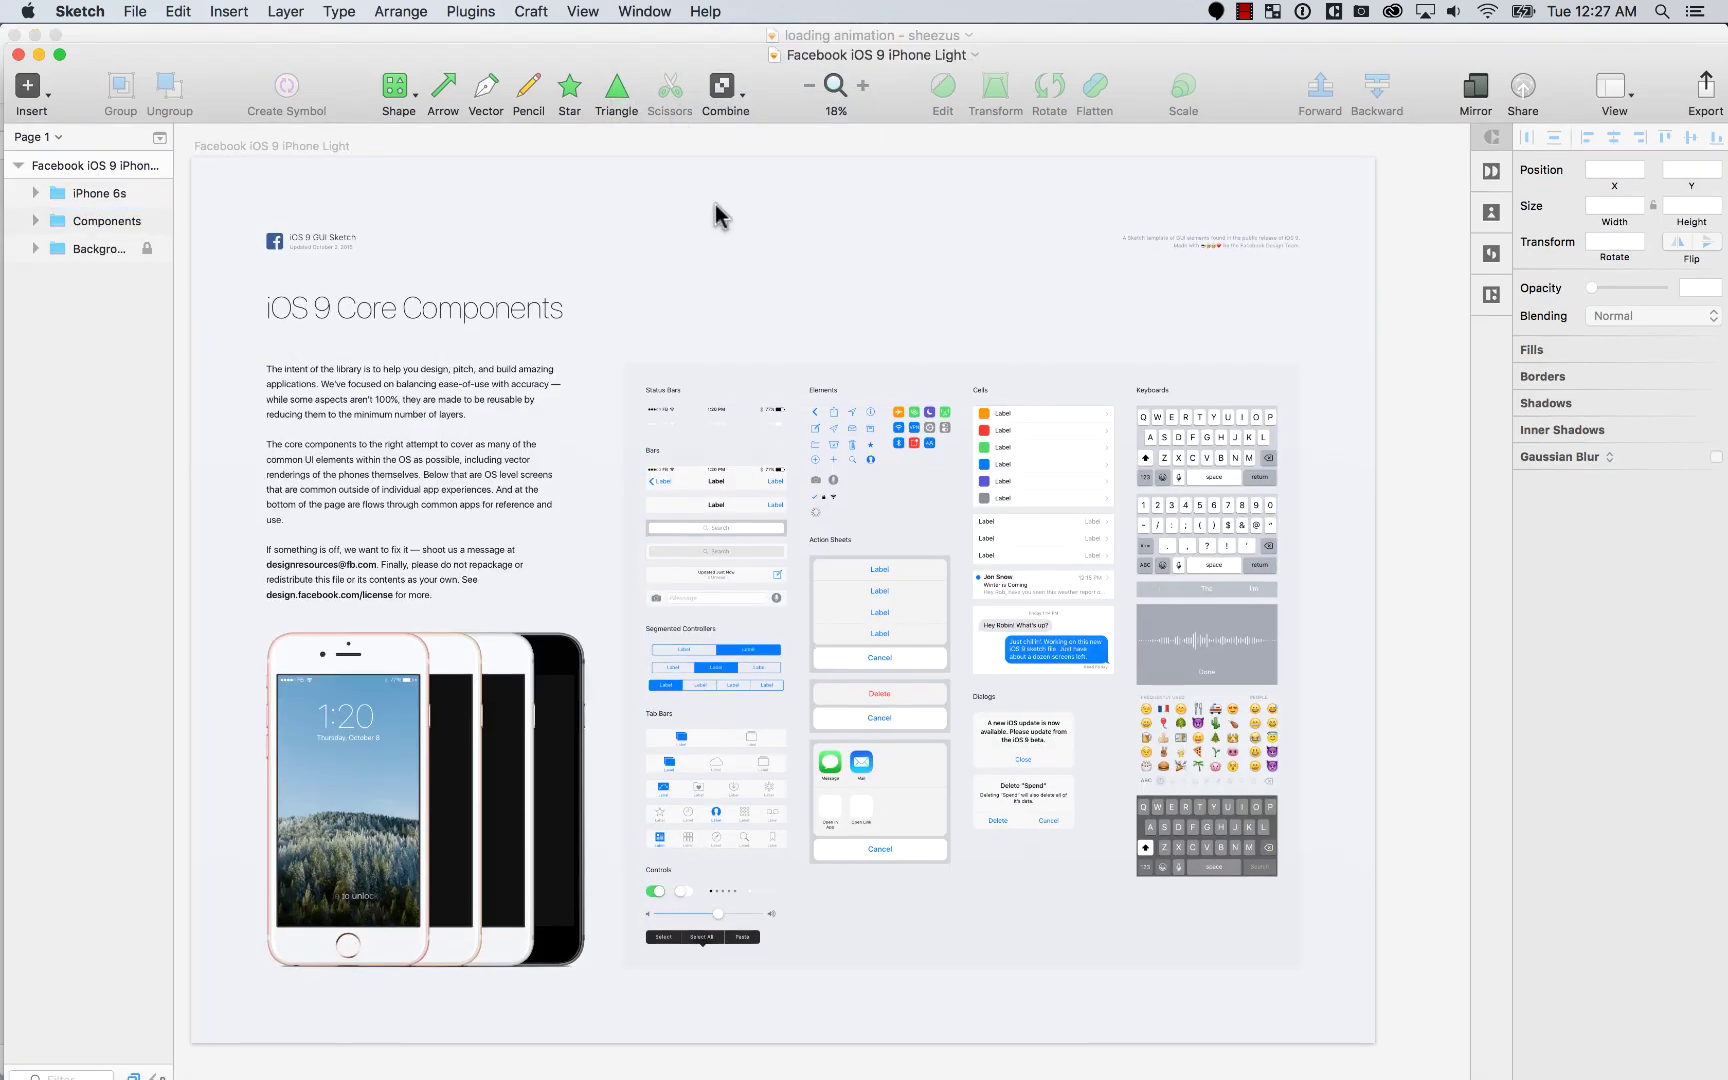
scroll(716, 204, "down", 1)
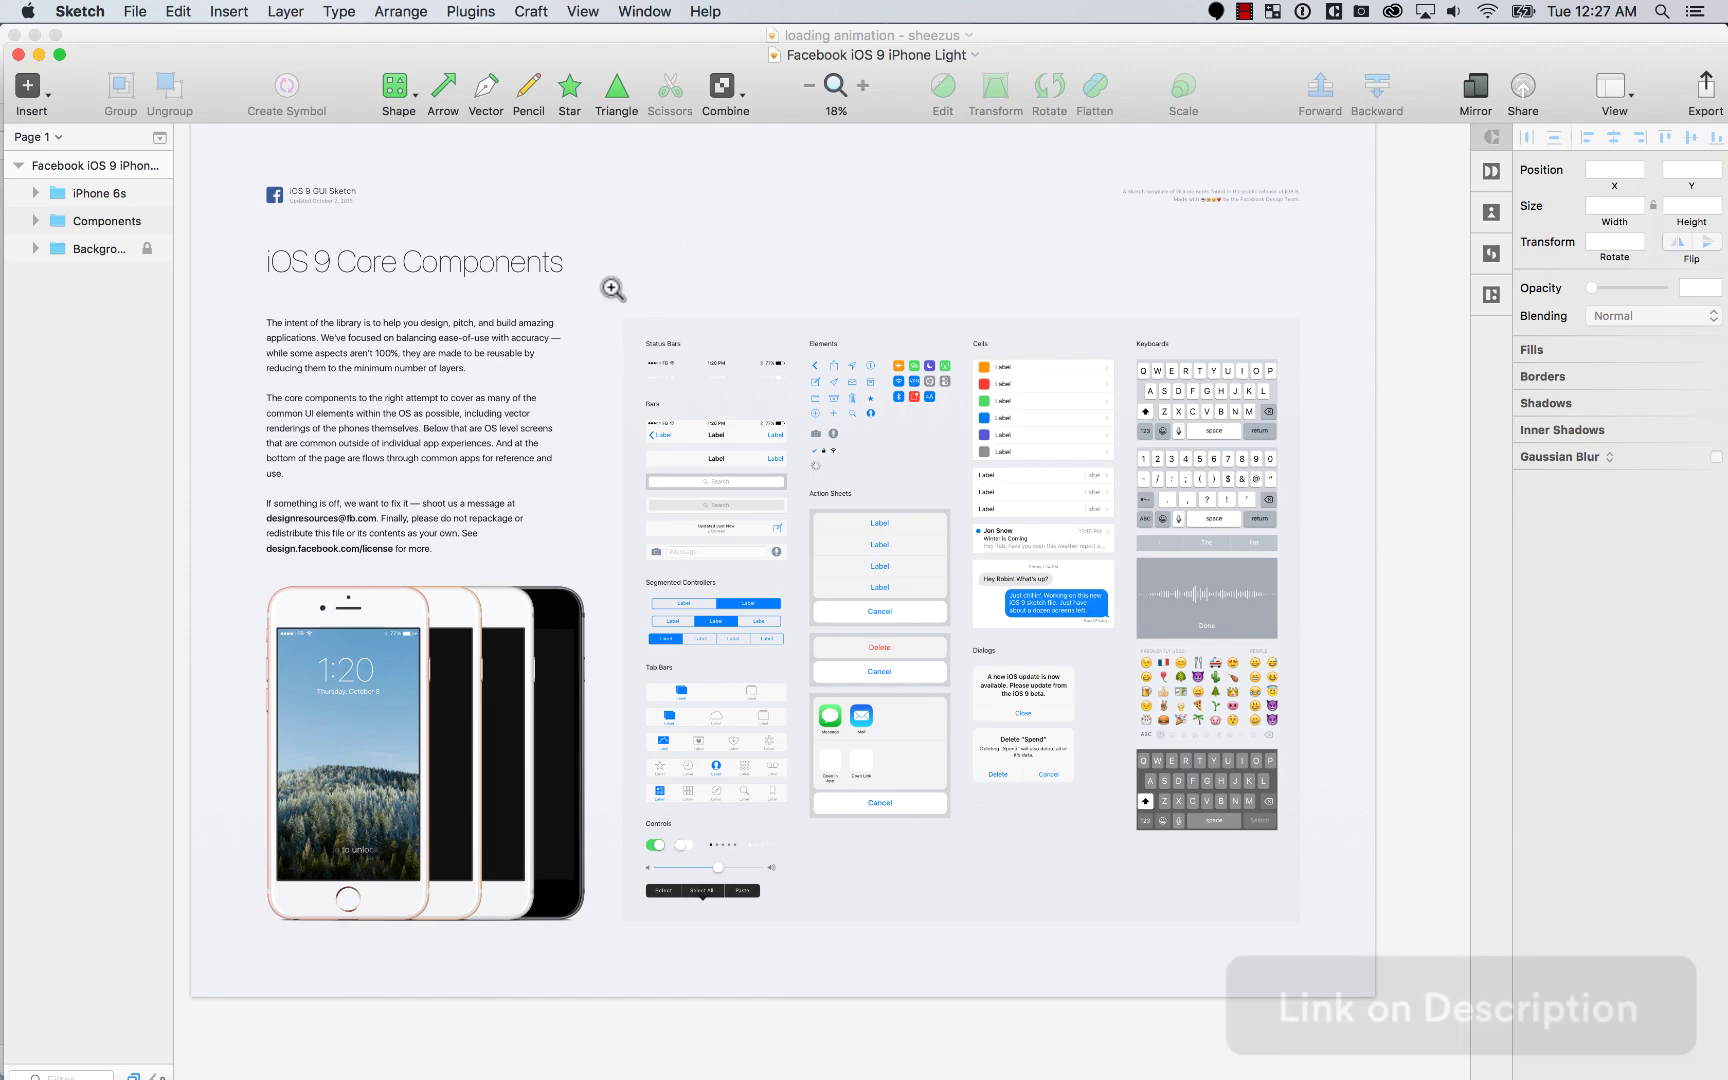
left_click_drag(618, 300, 870, 760)
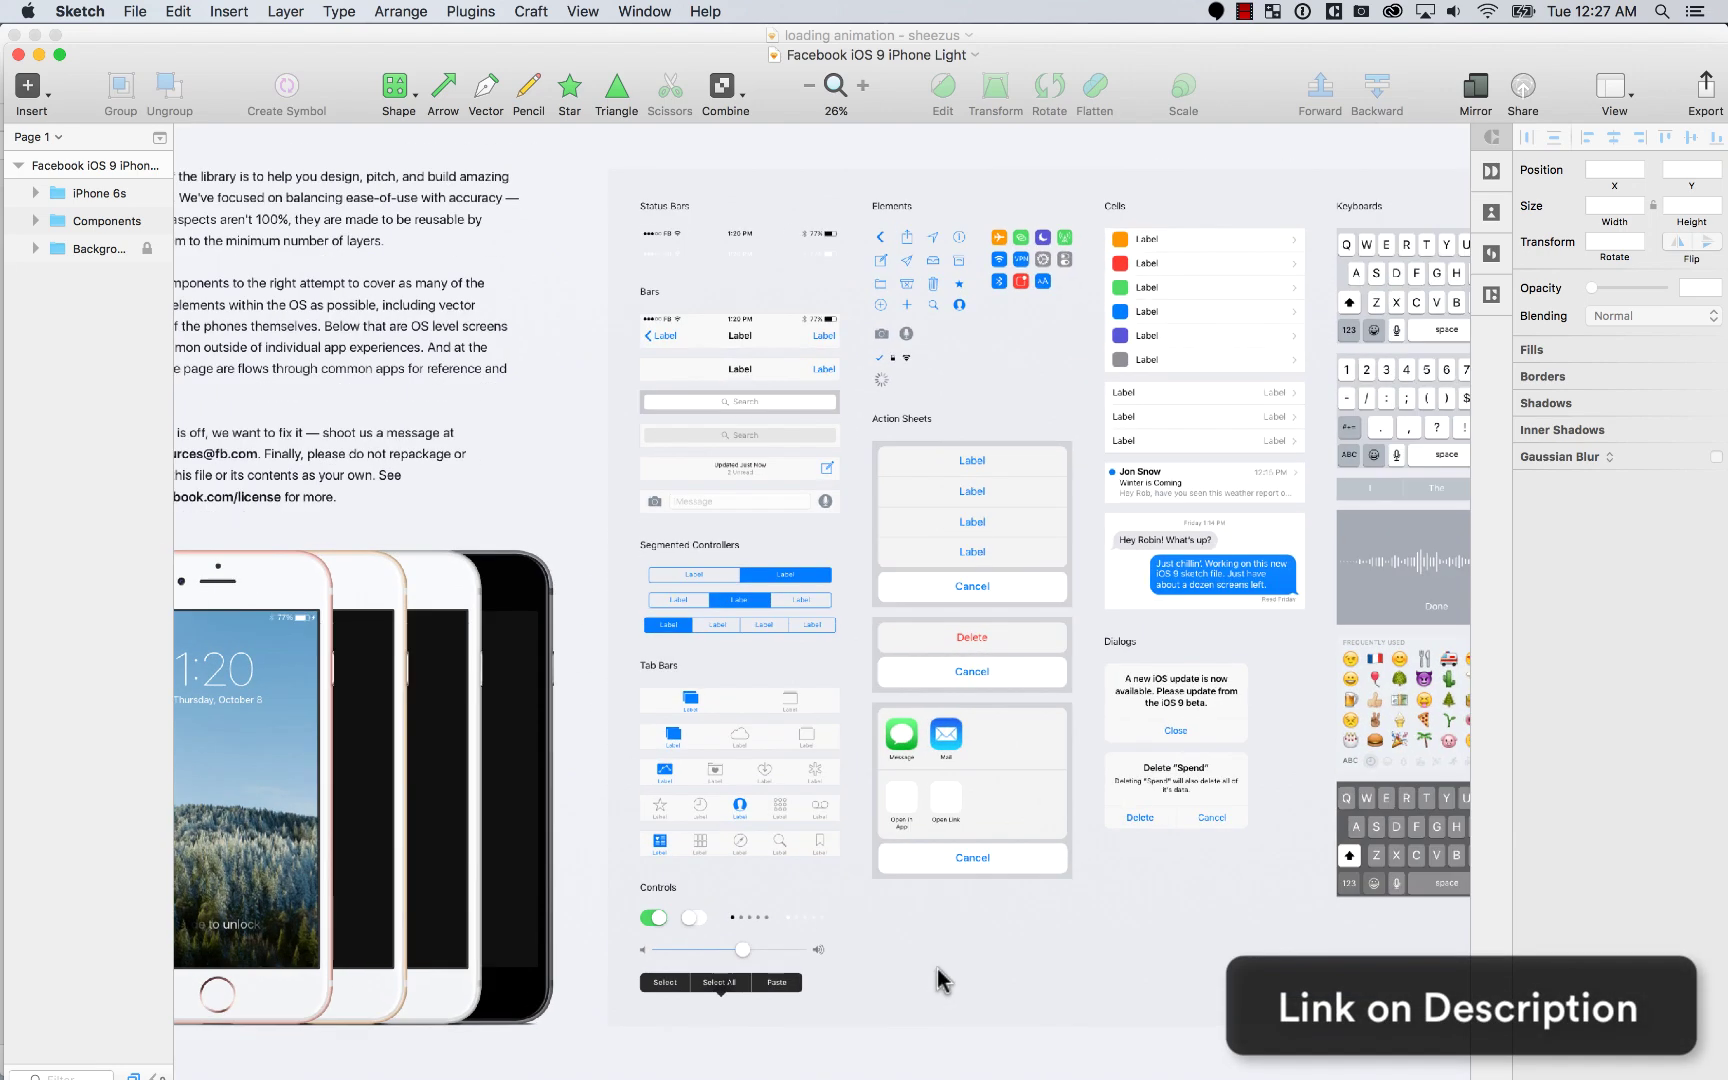
Step: Copy the first Nav Bar, the one with the status bar and back arrow, from the Bars component group
double_click(745, 335)
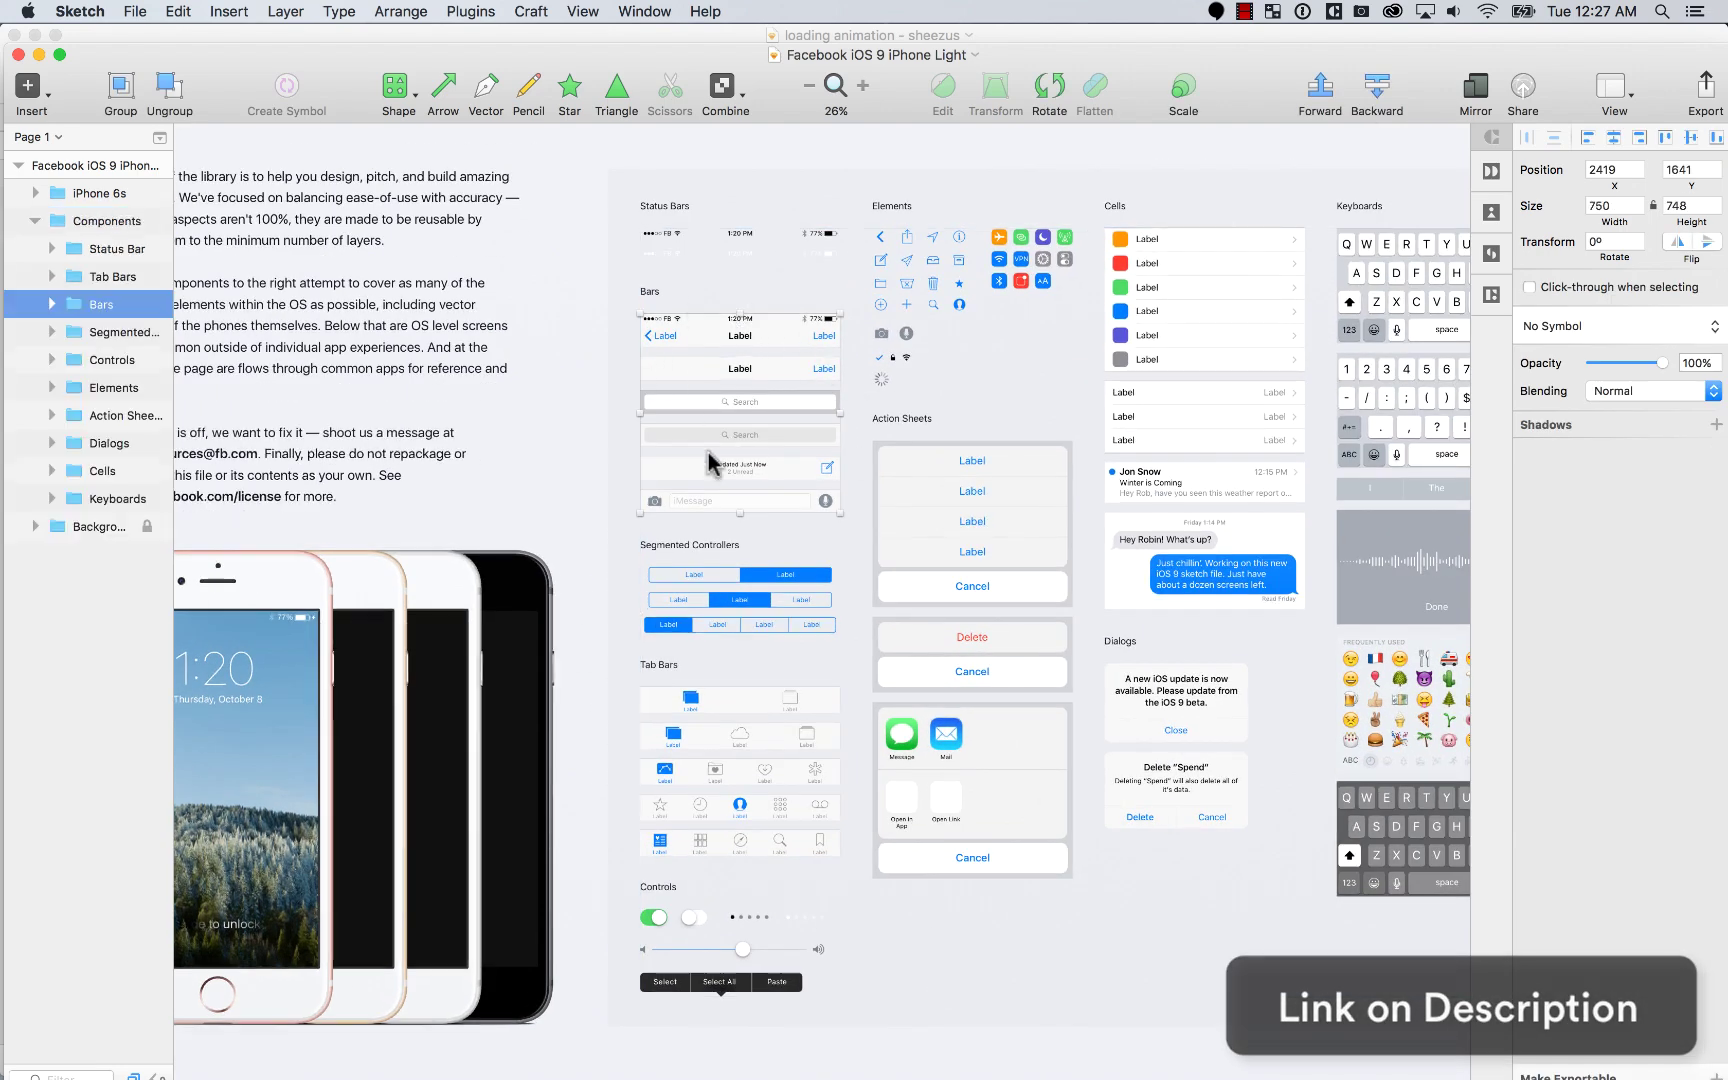
left_click_drag(629, 262, 840, 450)
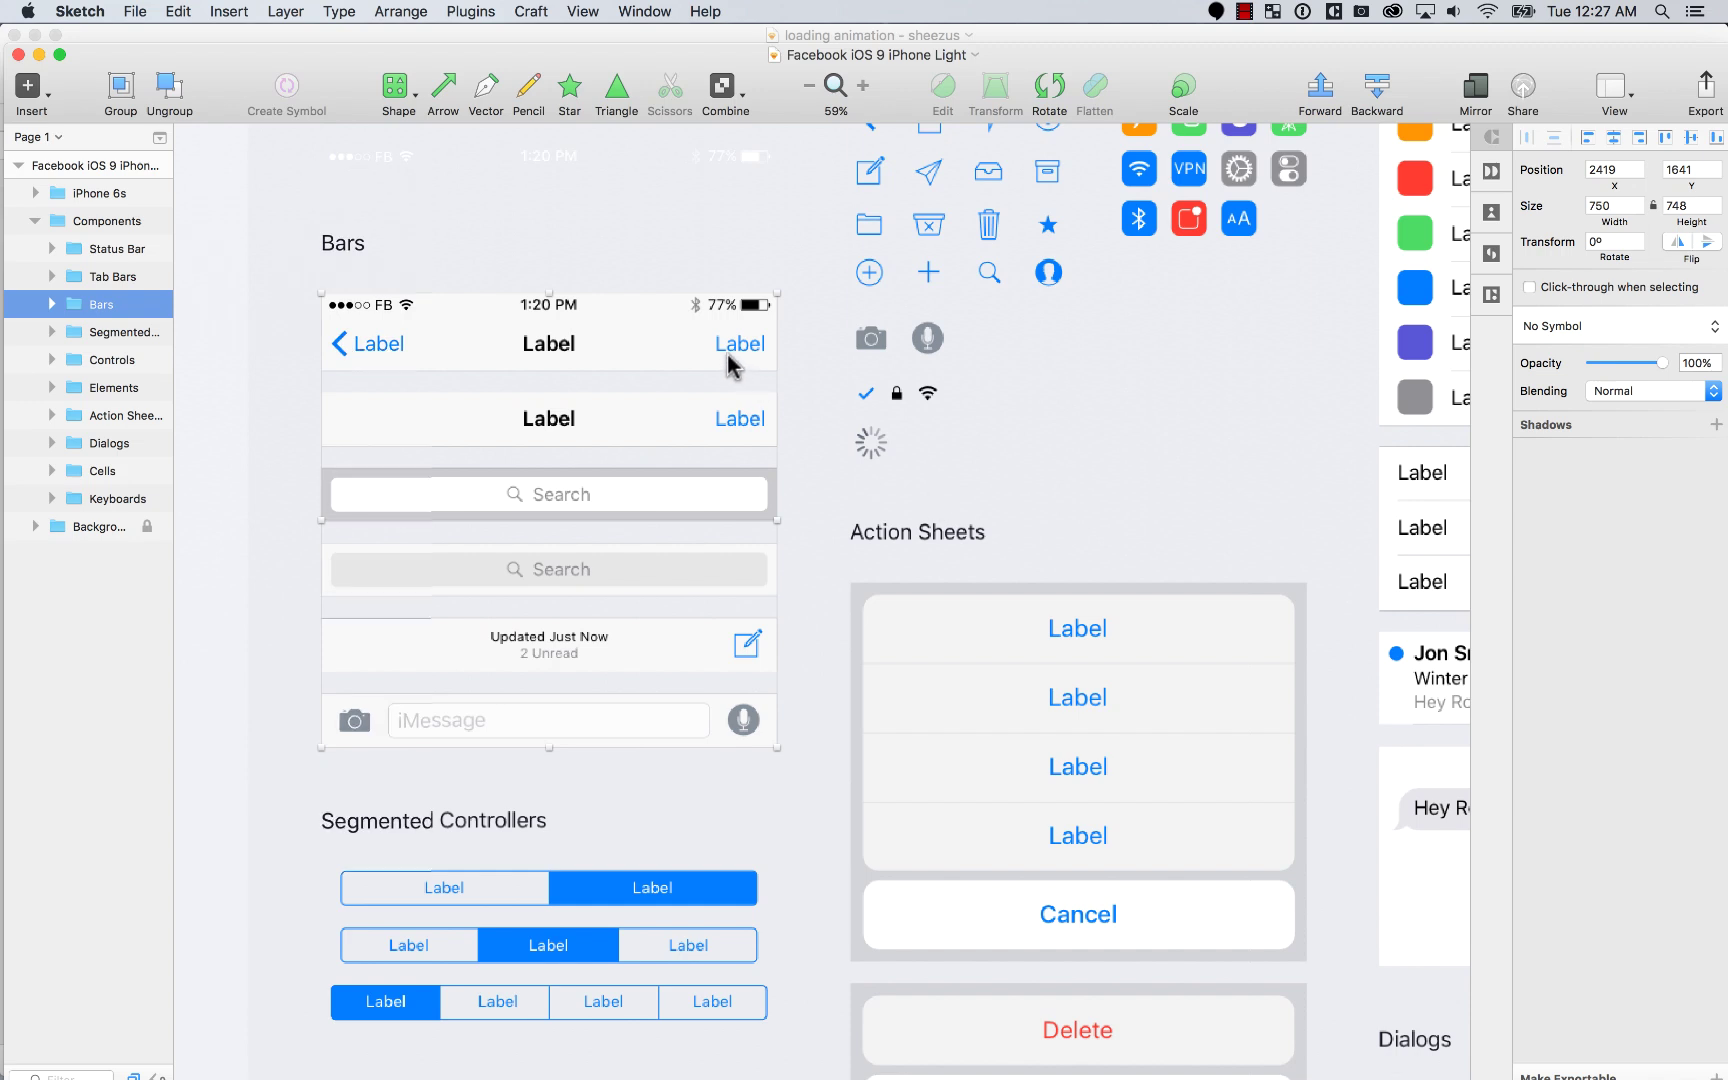
left_click_drag(729, 359, 694, 289)
key("ctrl+z")
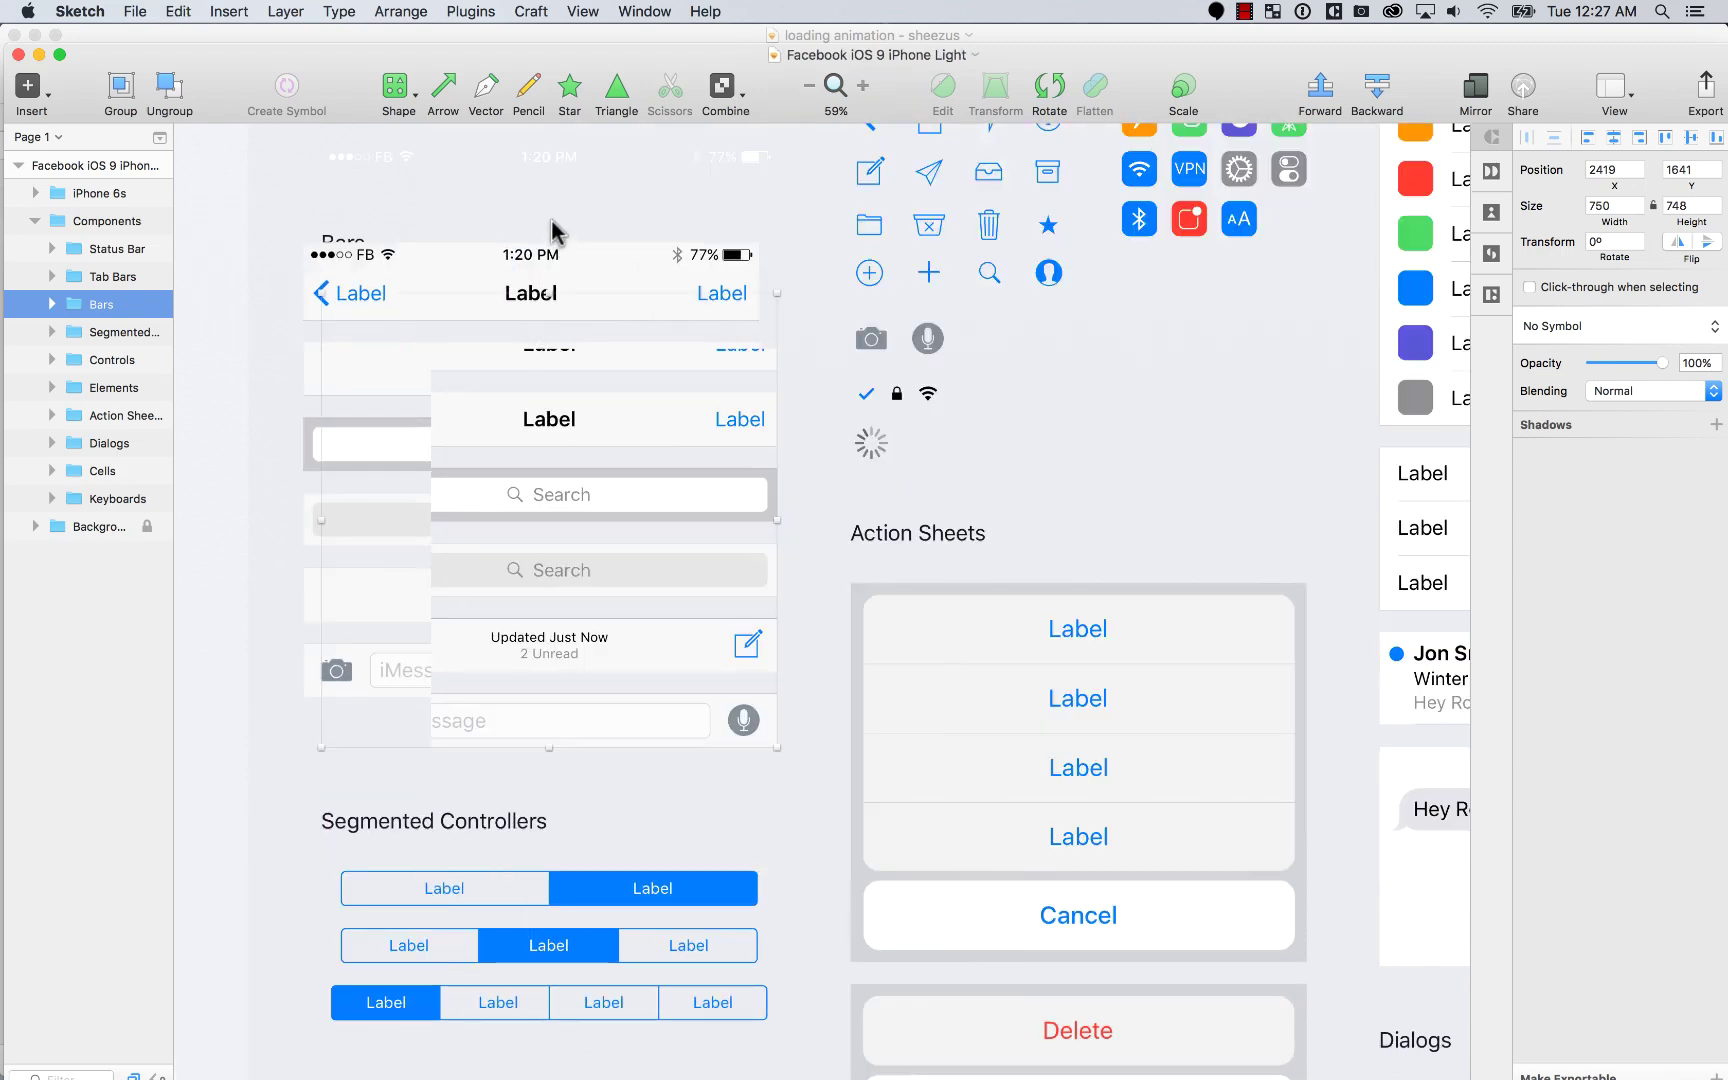
double_click(529, 340)
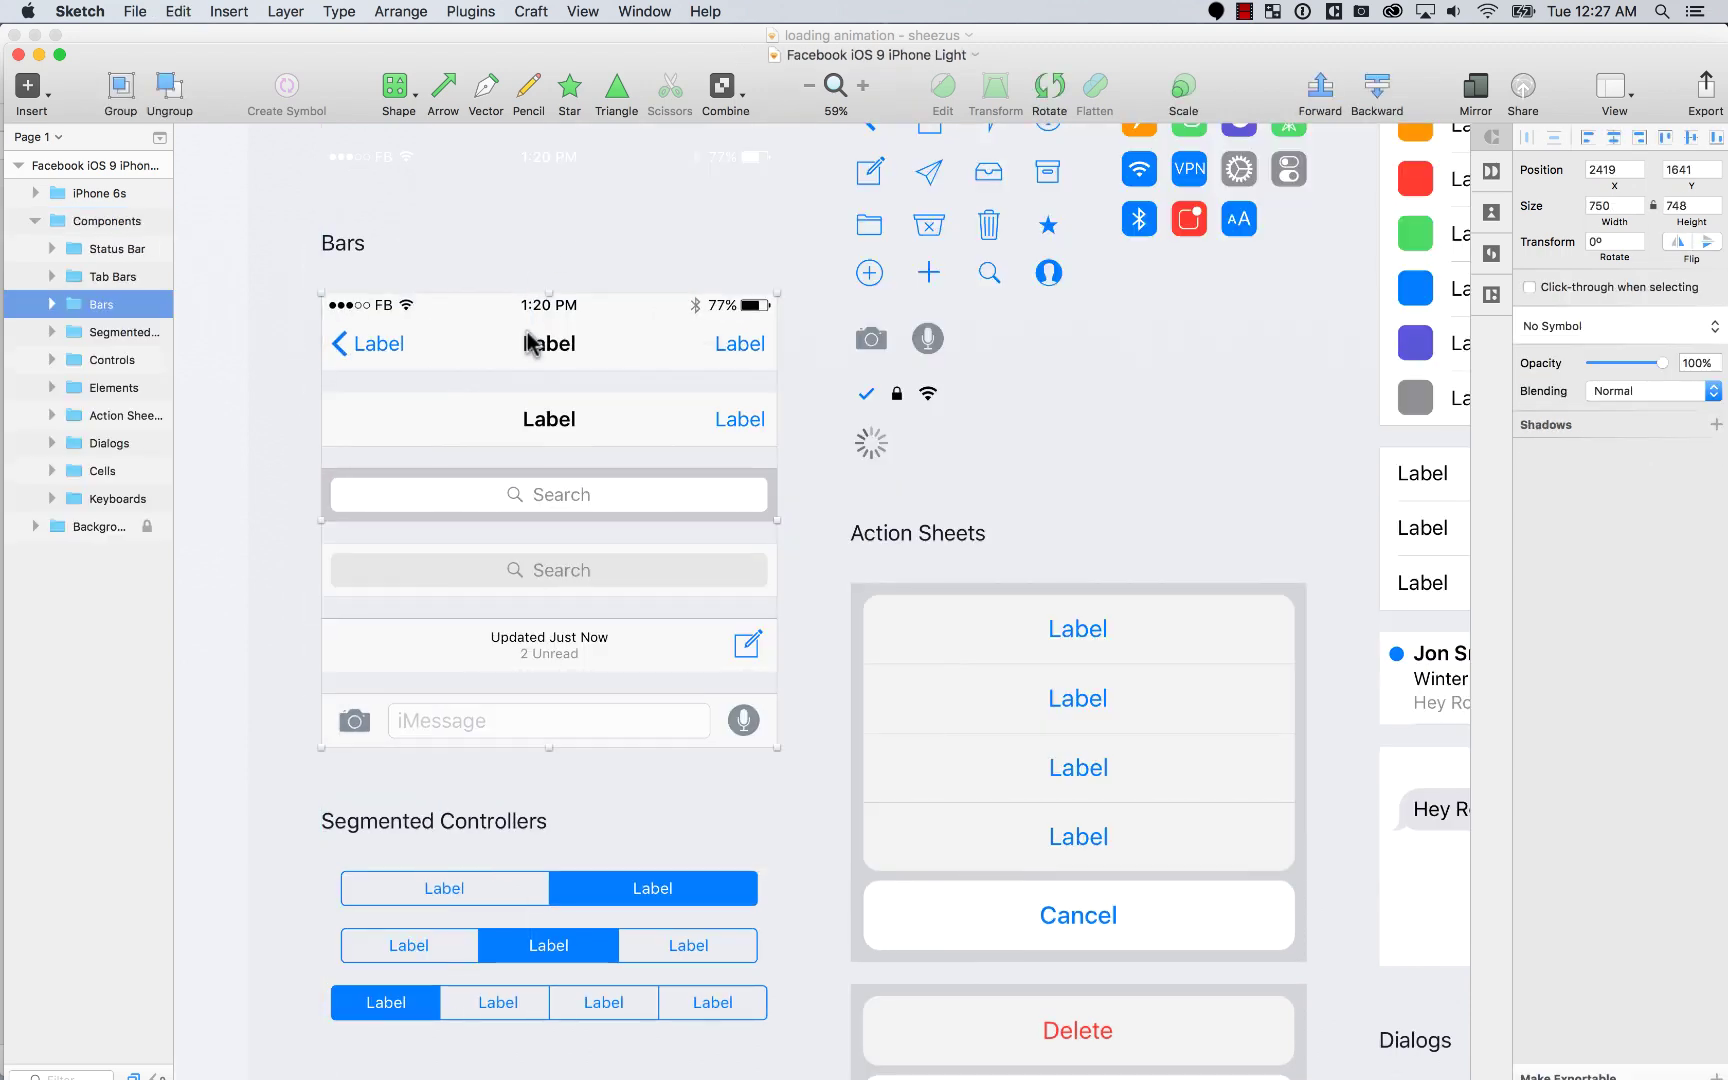
double_click(529, 340)
key("super+c")
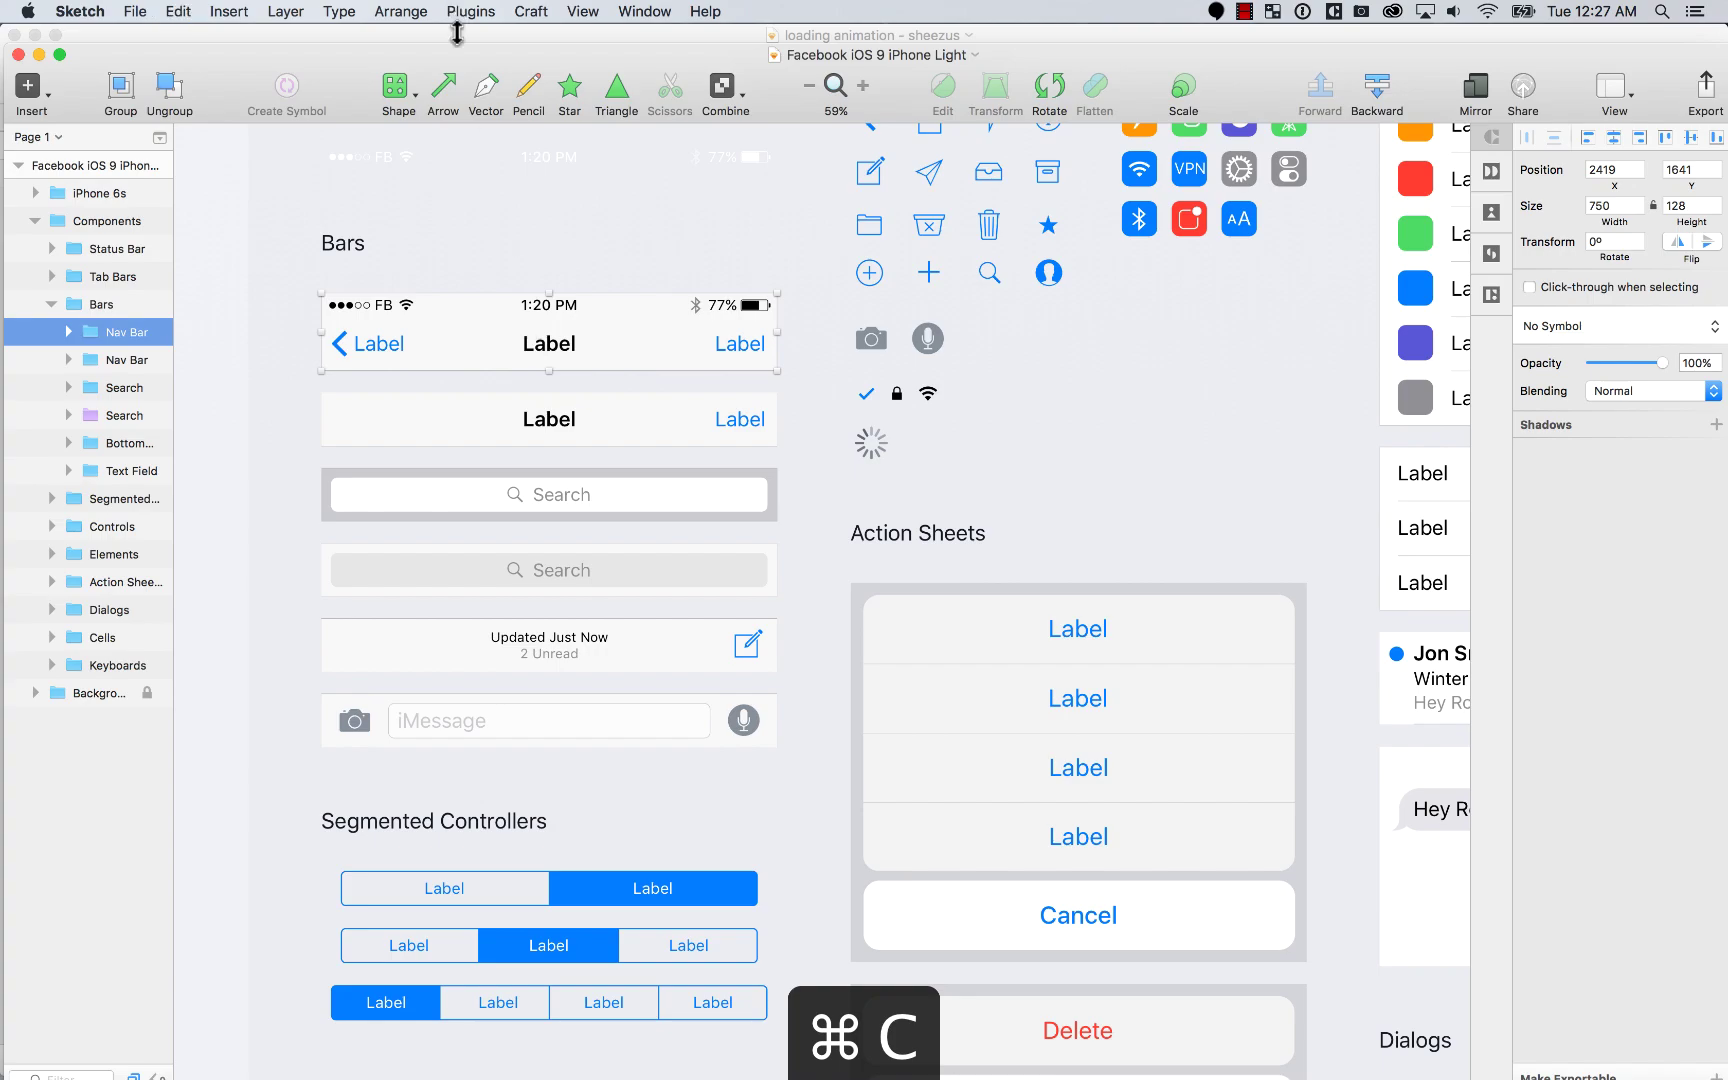
Step: Create a new document containing an artboard from the custom iPhone 2x preset, 750x1334 px
key("super+n")
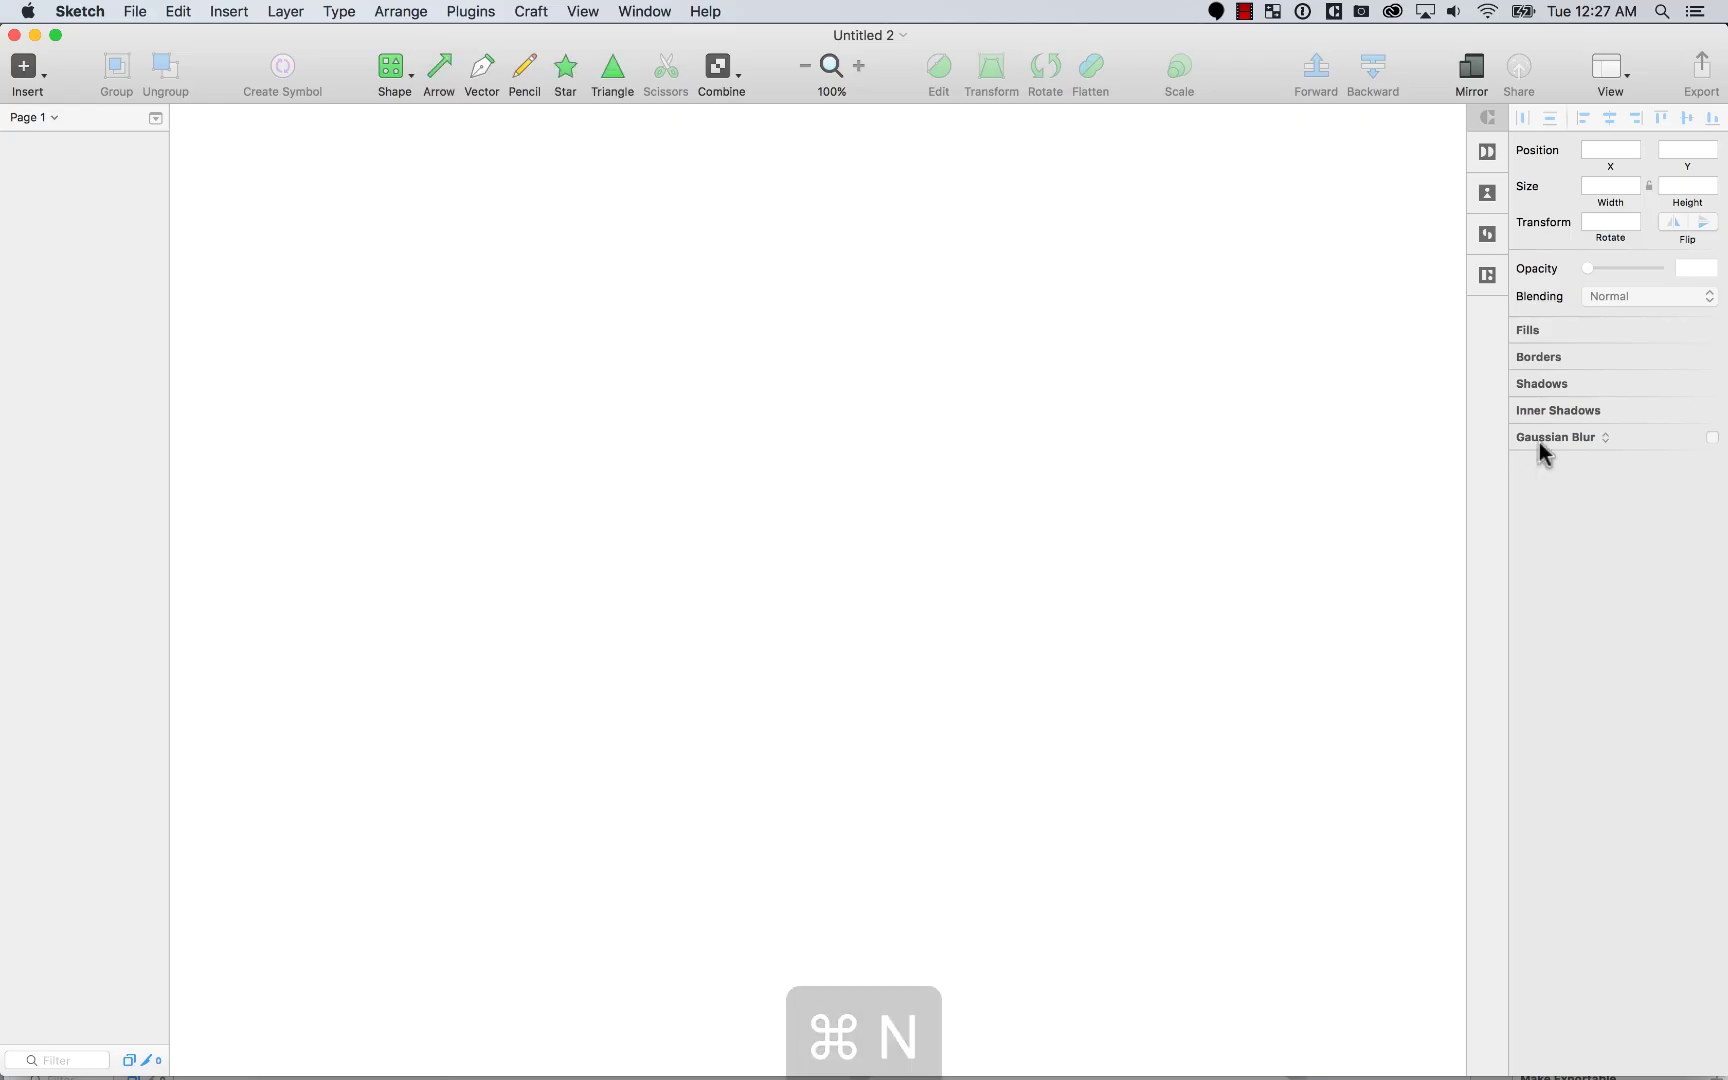
key("a")
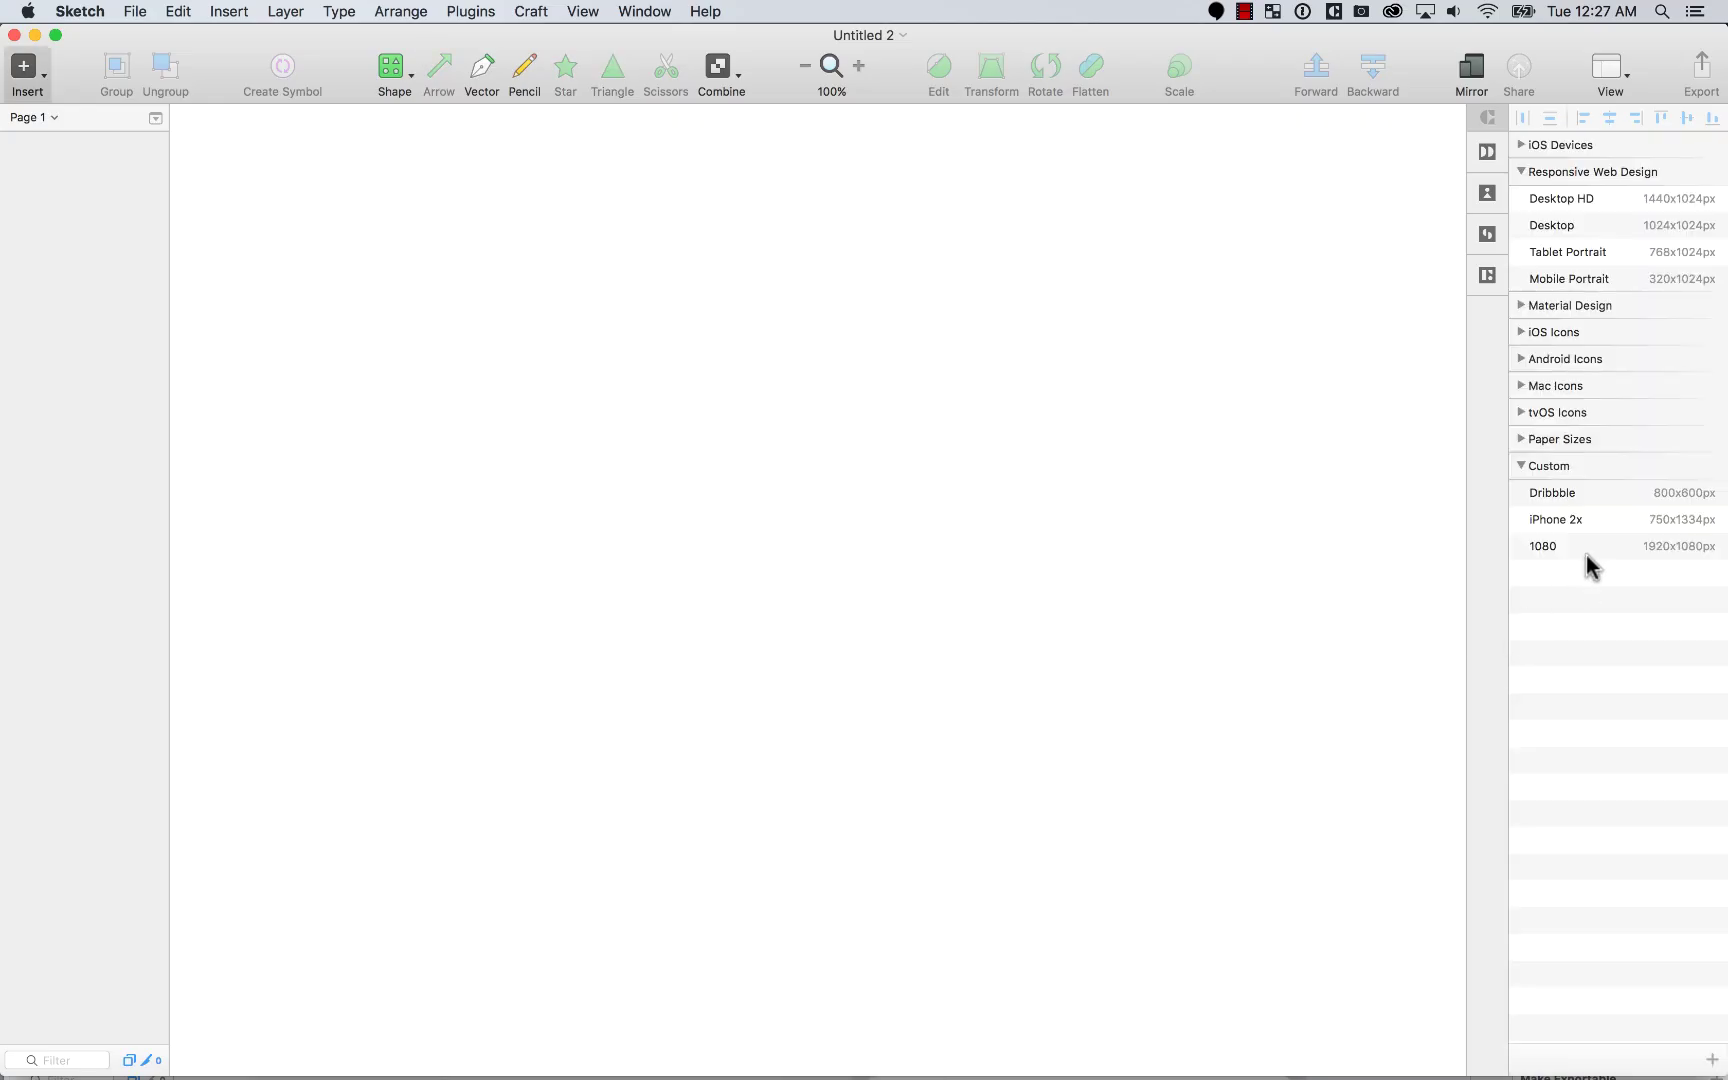
left_click(1591, 517)
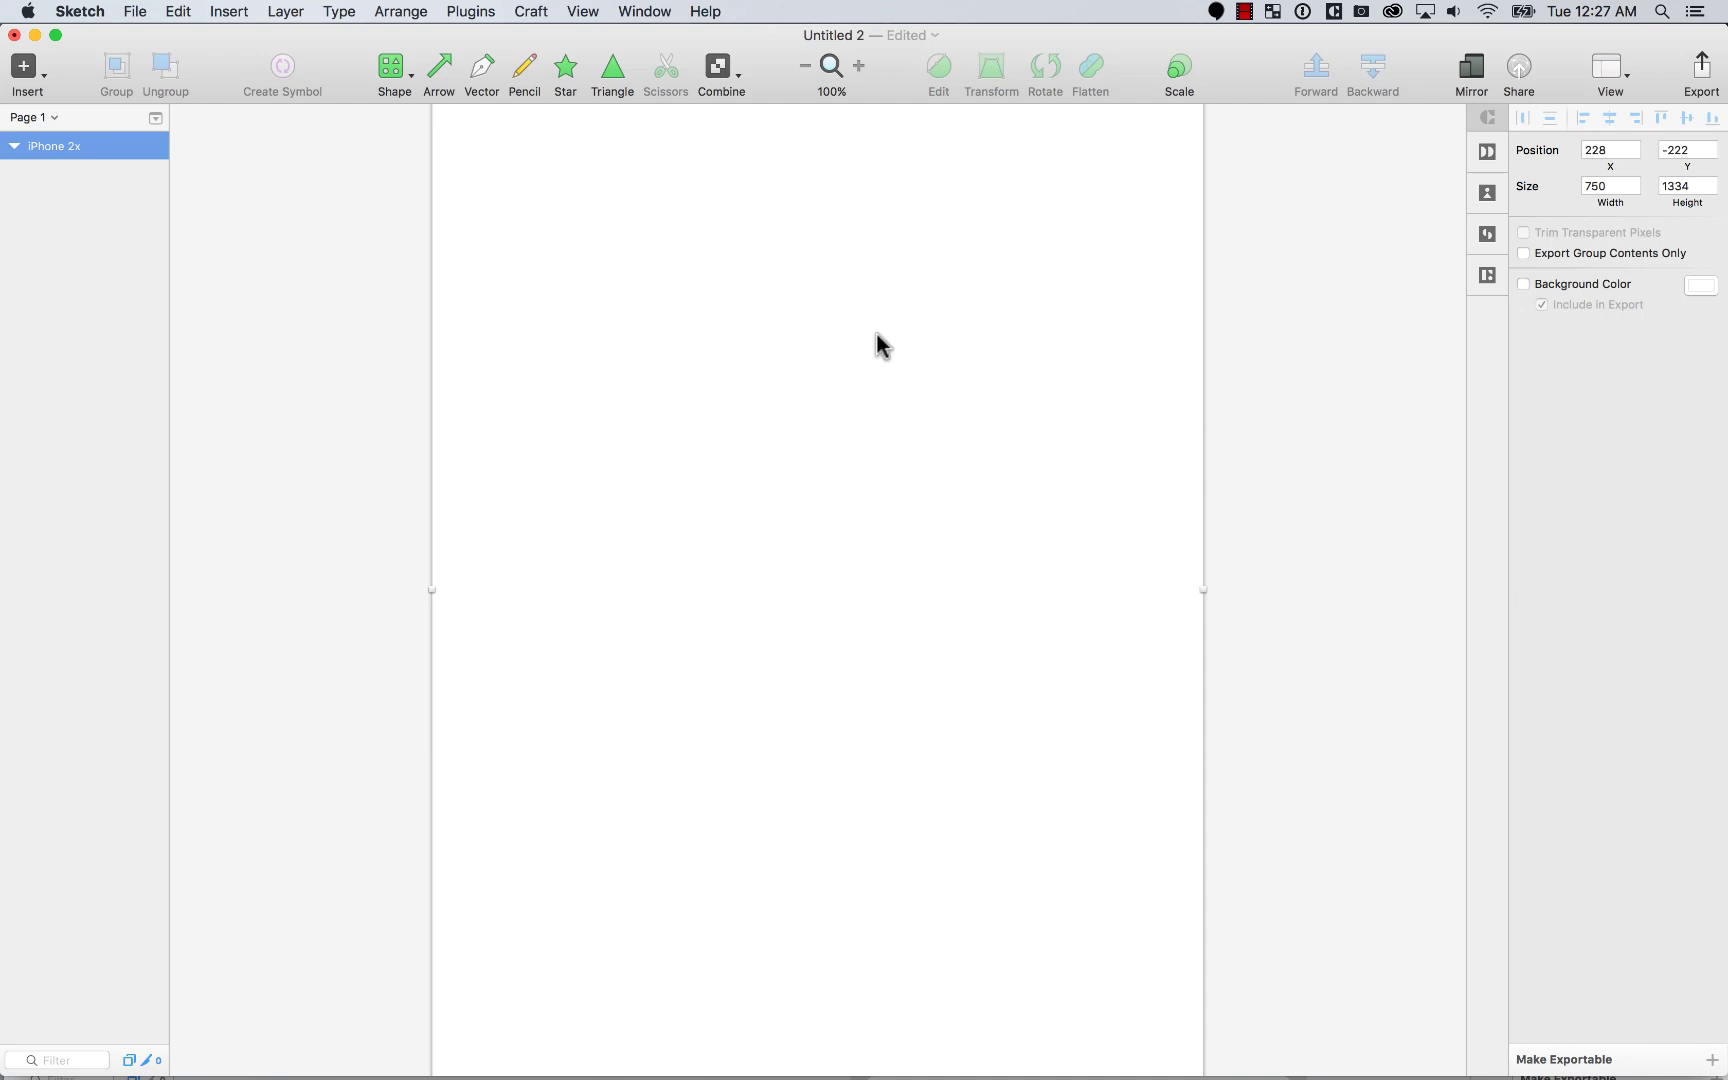
key("super+minus")
Step: Paste the copied Nav Bar and align it with the upper edge of the iPhone 2x artboard at X 0, Y 0
left_click(506, 243)
key("super+v")
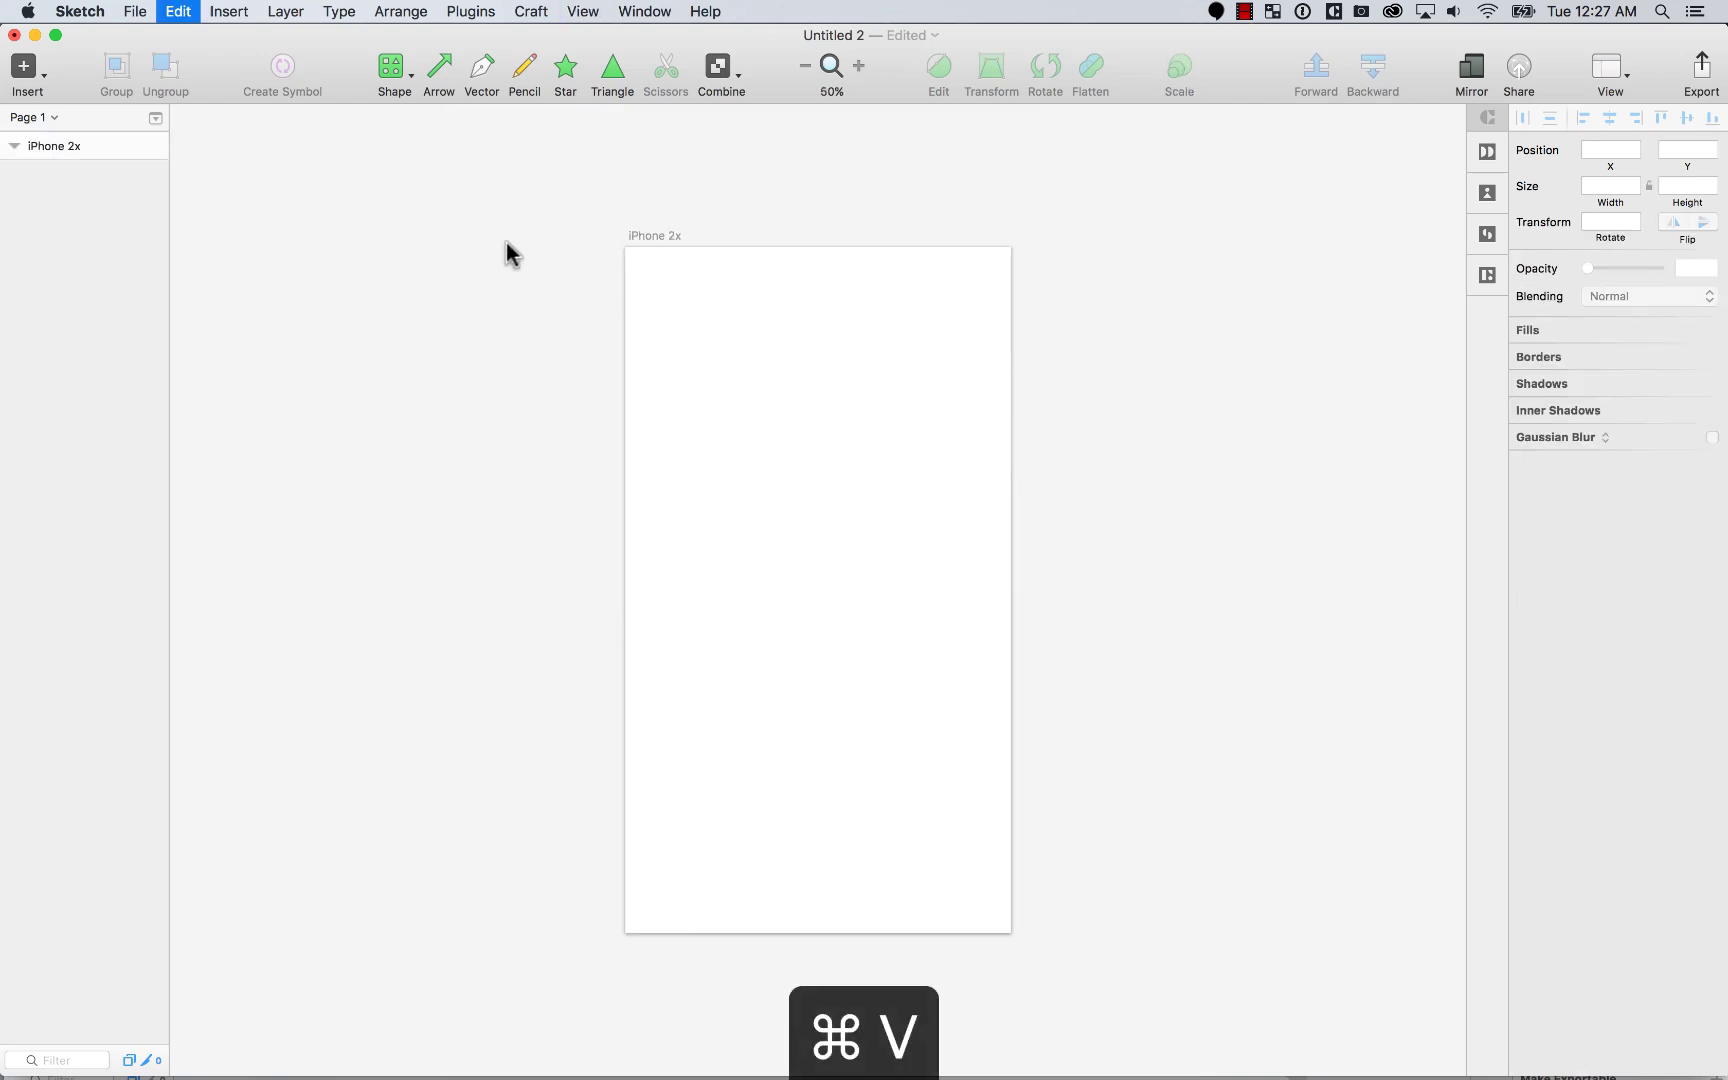
left_click_drag(918, 548, 928, 266)
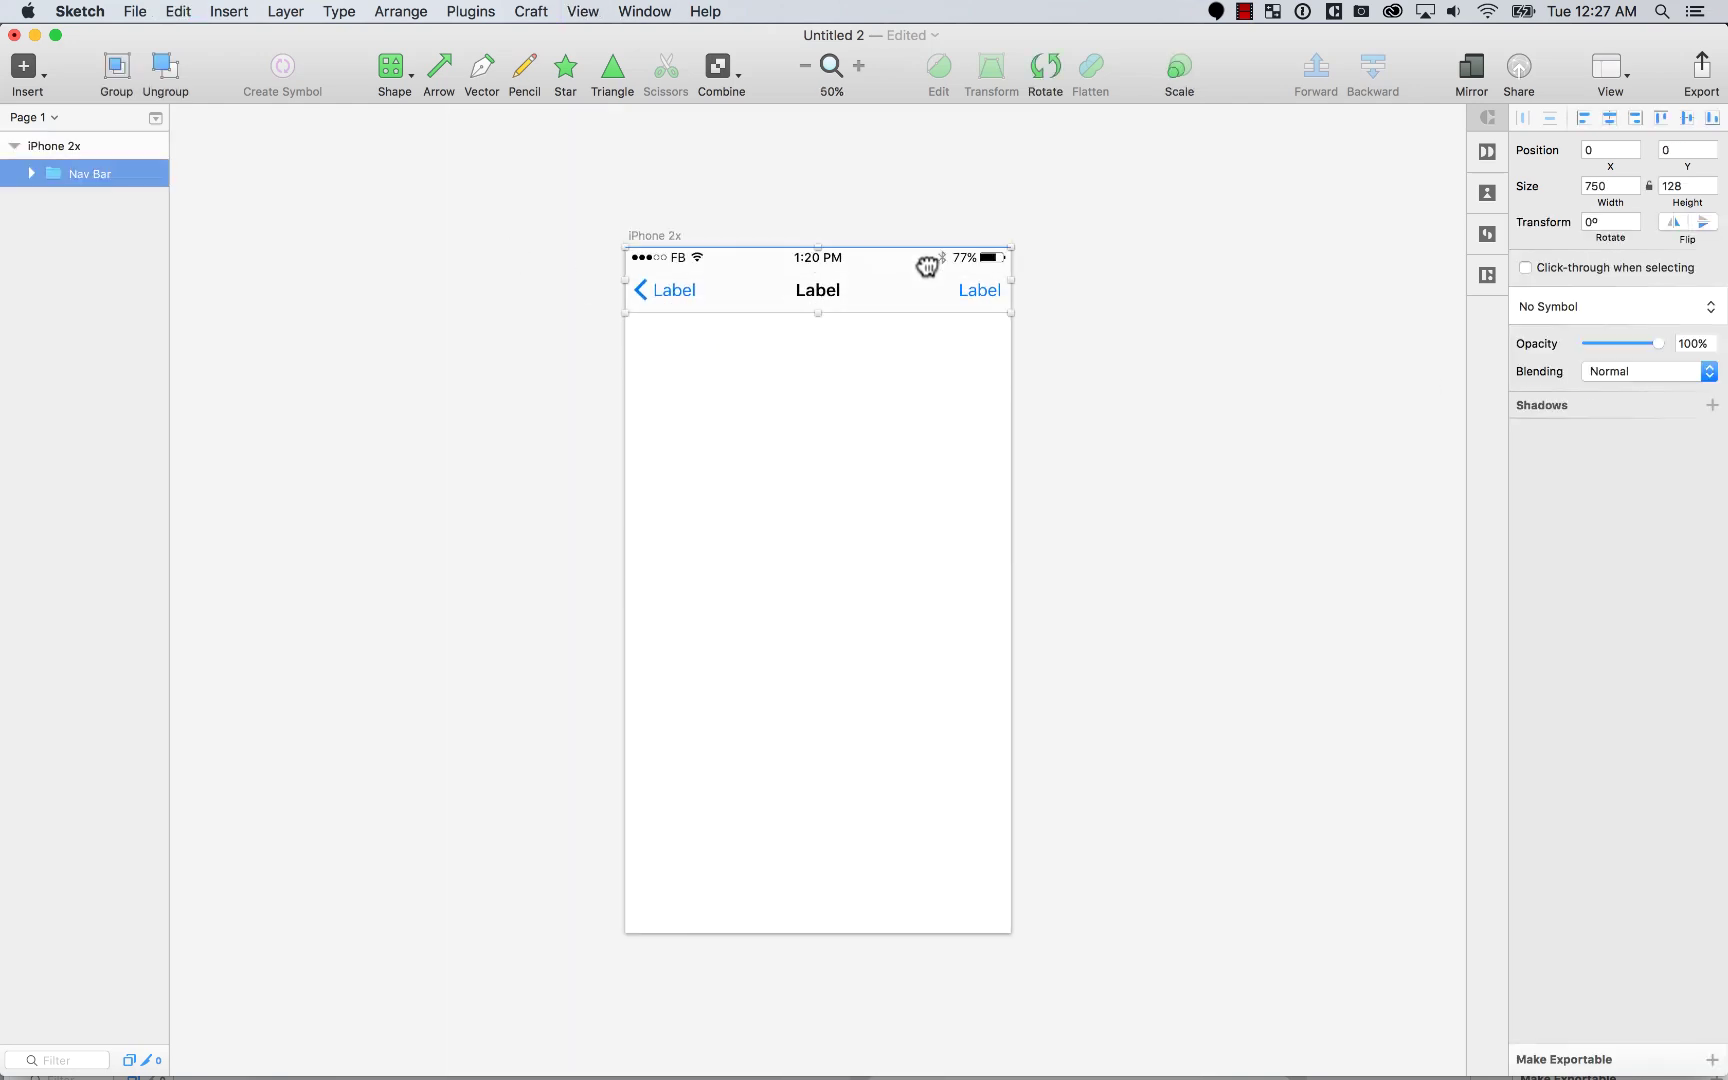
left_click(858, 188)
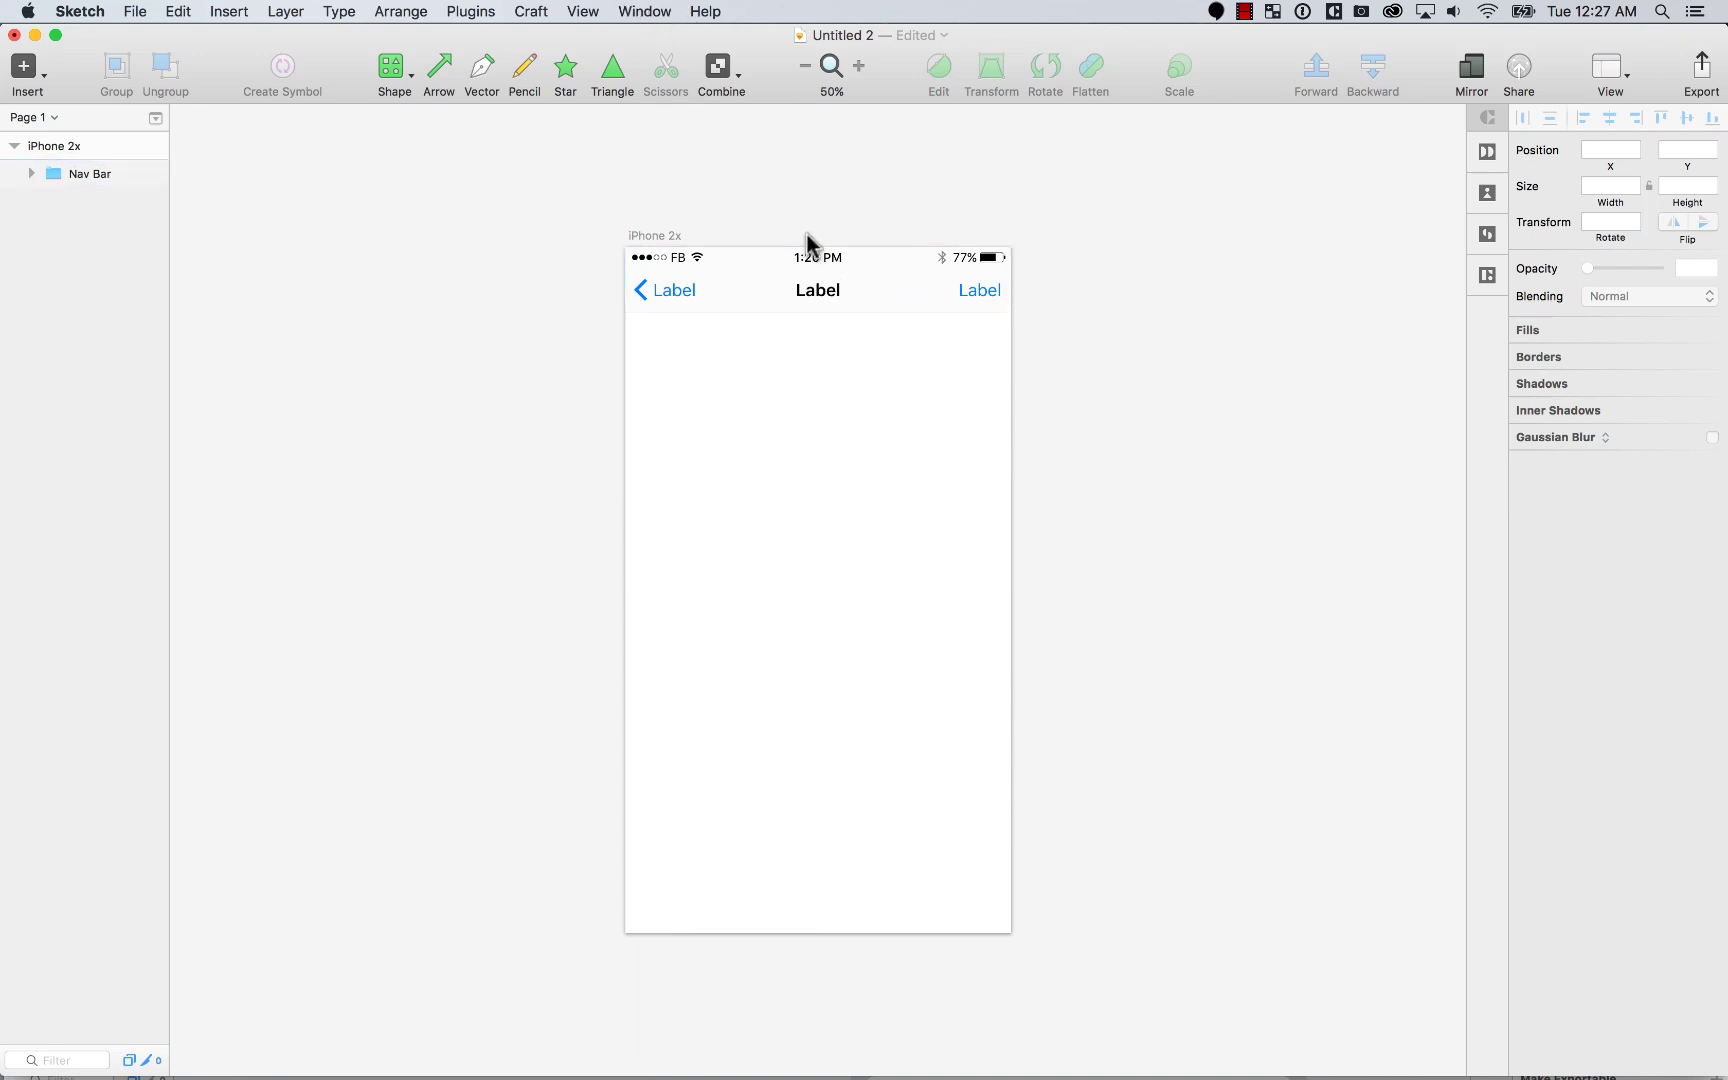
Step: Delete the Status Bar / Black symbol from the Nav Bar and fill the bar's background with the teal global color
double_click(818, 262)
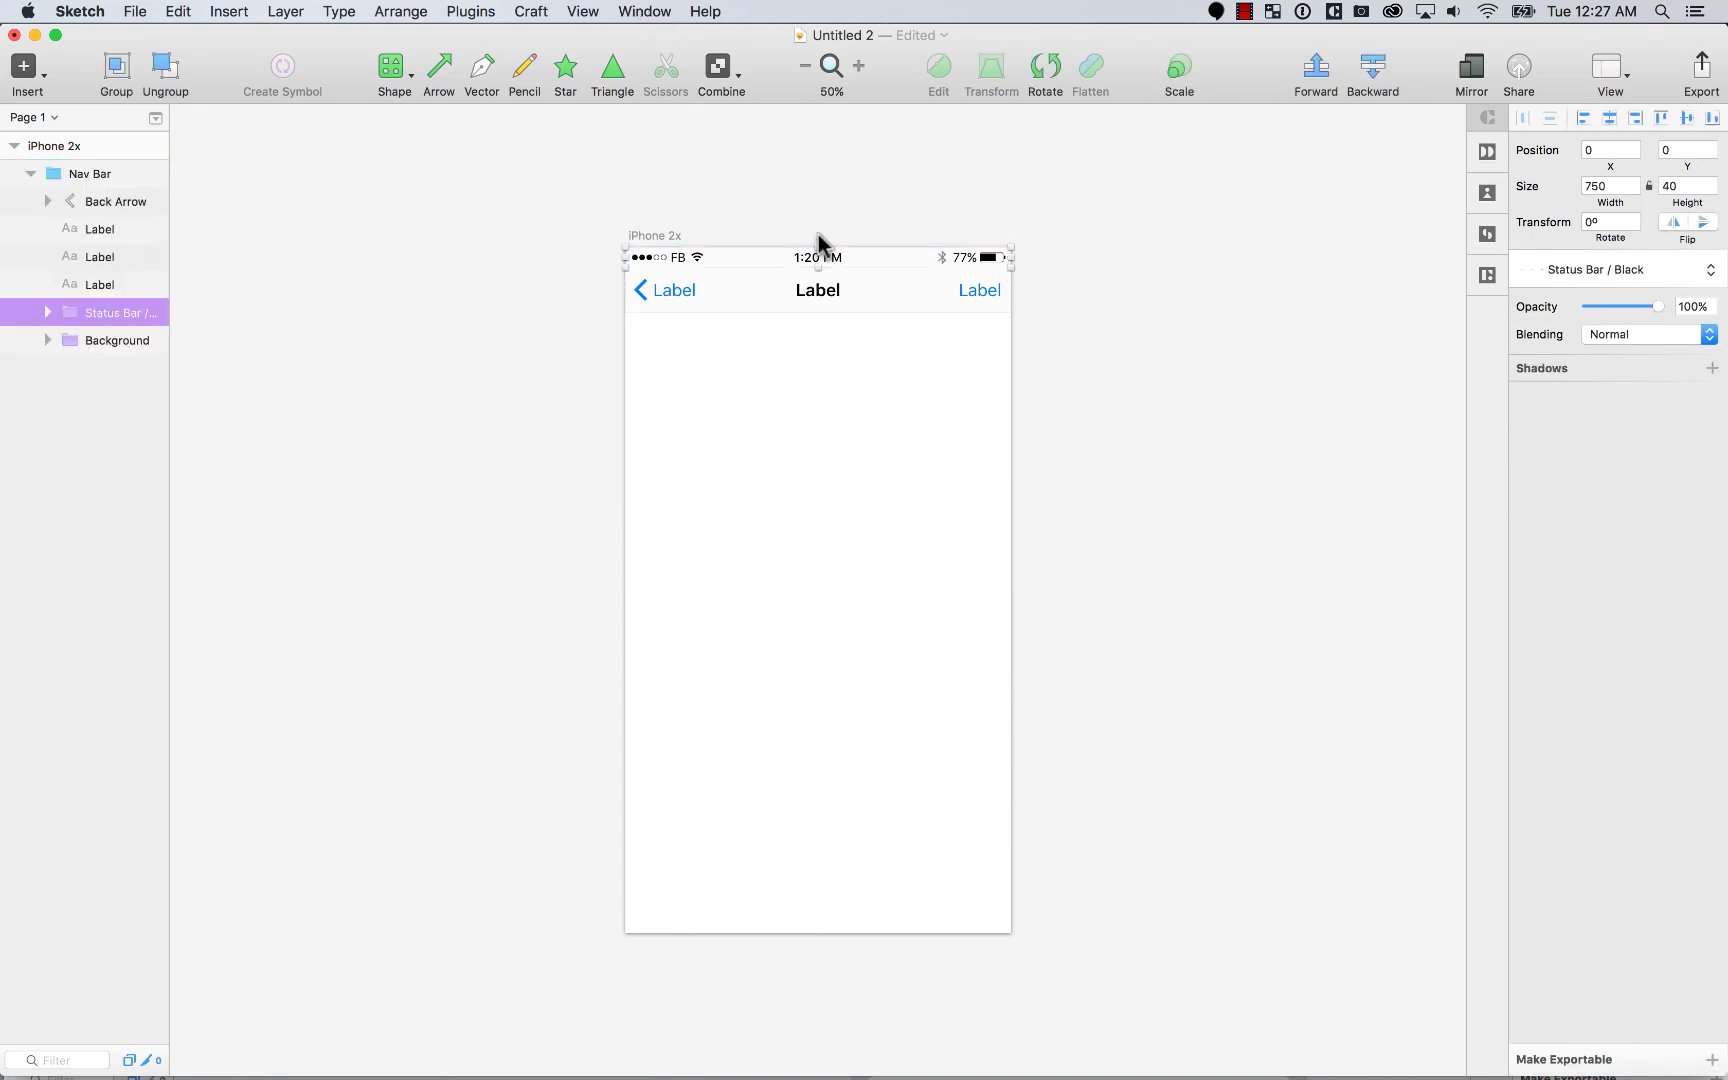
key("BackSpace")
left_click(768, 282)
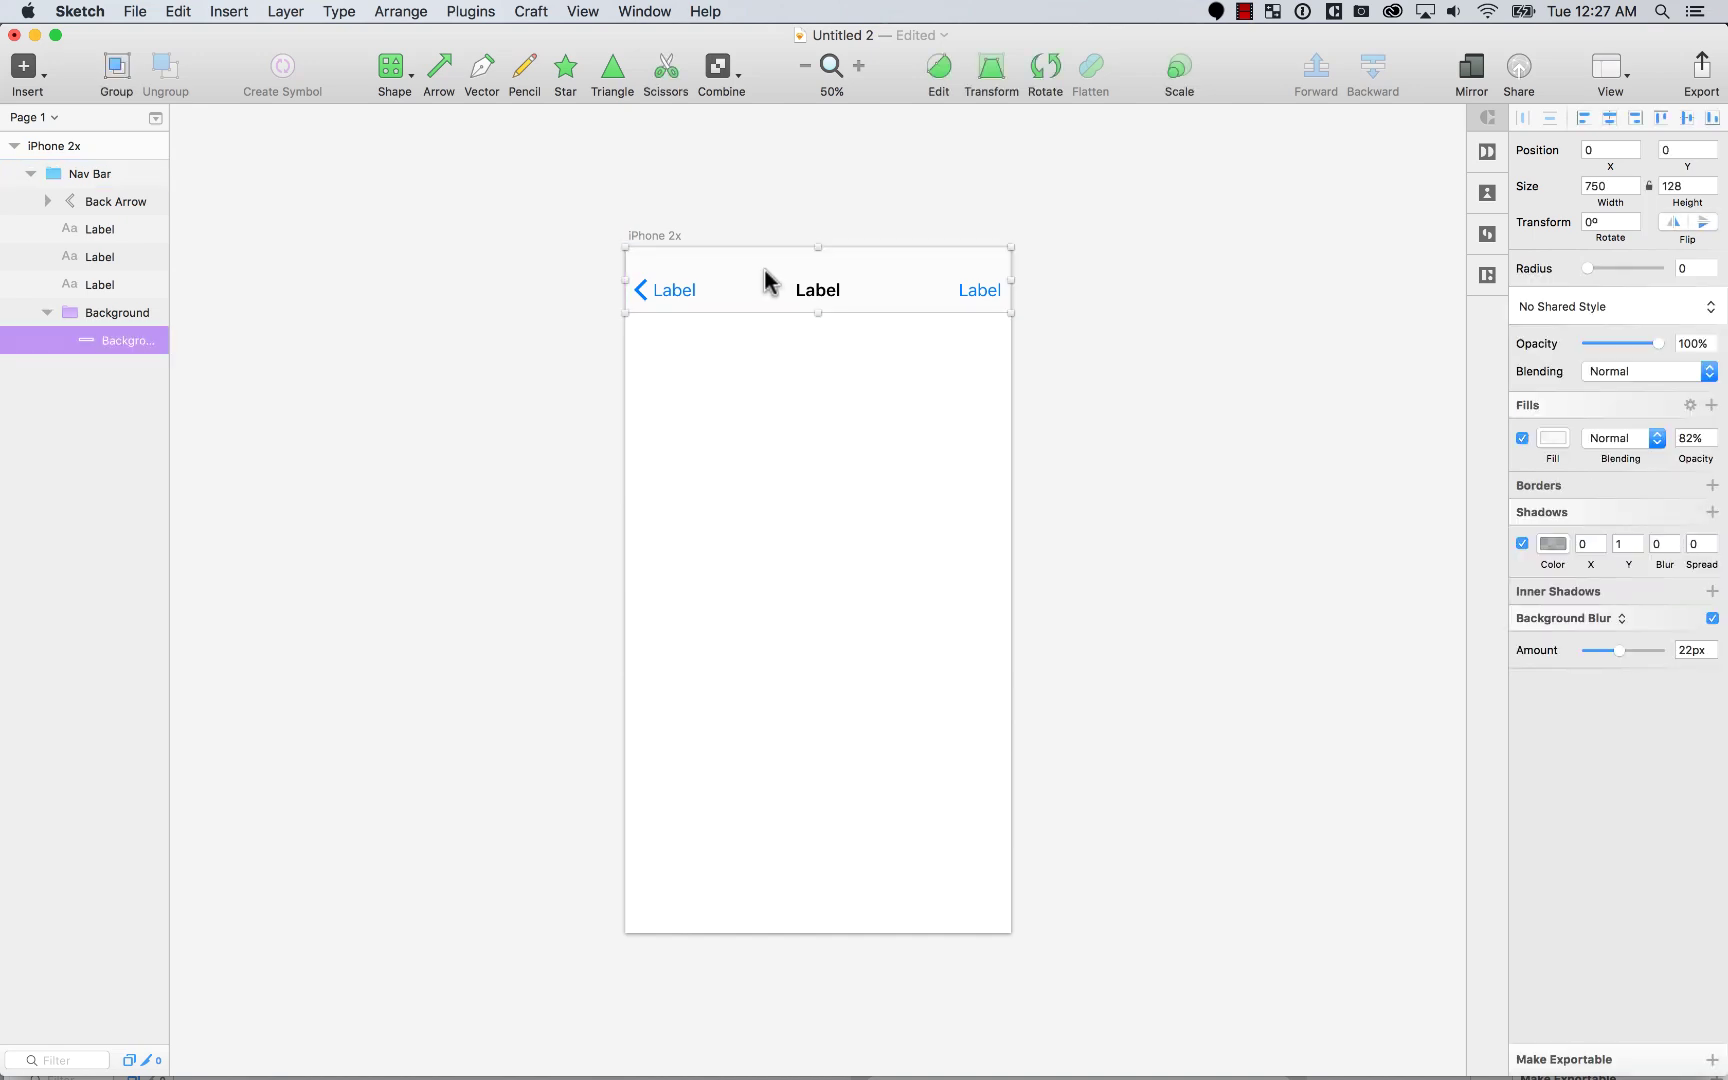
left_click(1555, 440)
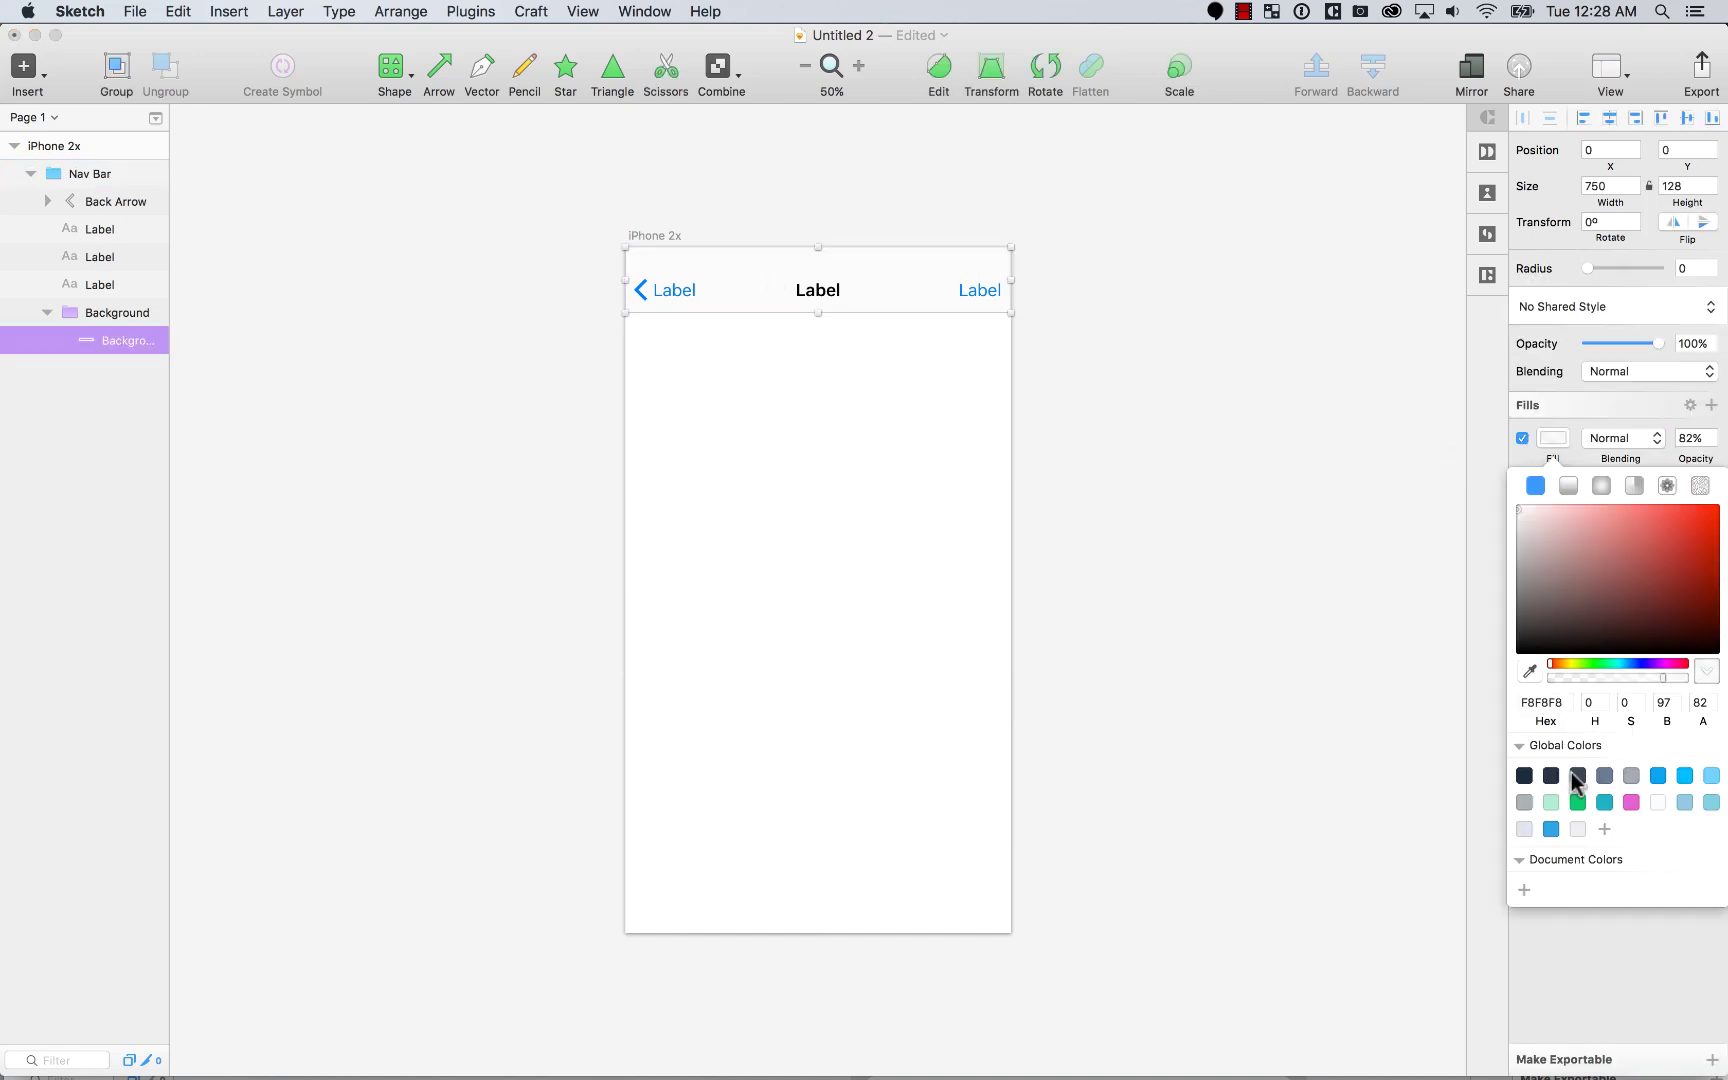
left_click(1604, 802)
Step: Delete the text label beside the back arrow in the Nav Bar
left_click(815, 289)
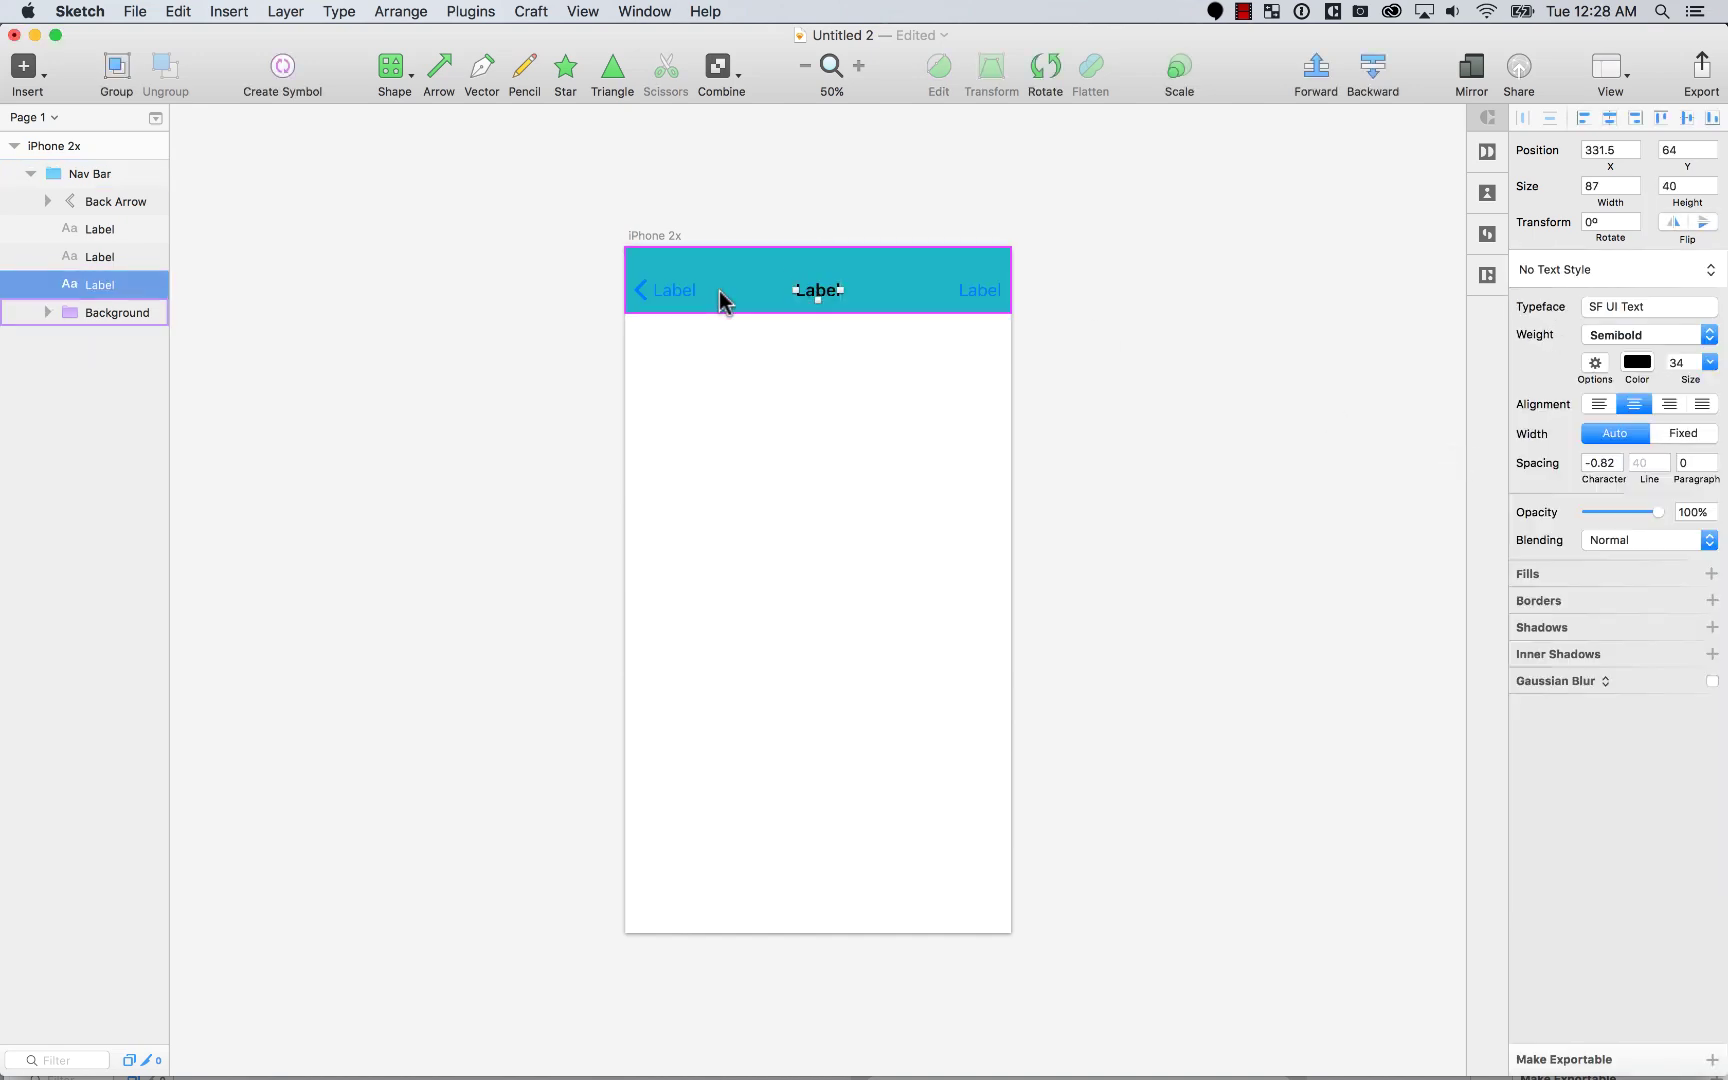
left_click(668, 295)
key("Delete")
left_click(673, 297)
left_click(644, 286)
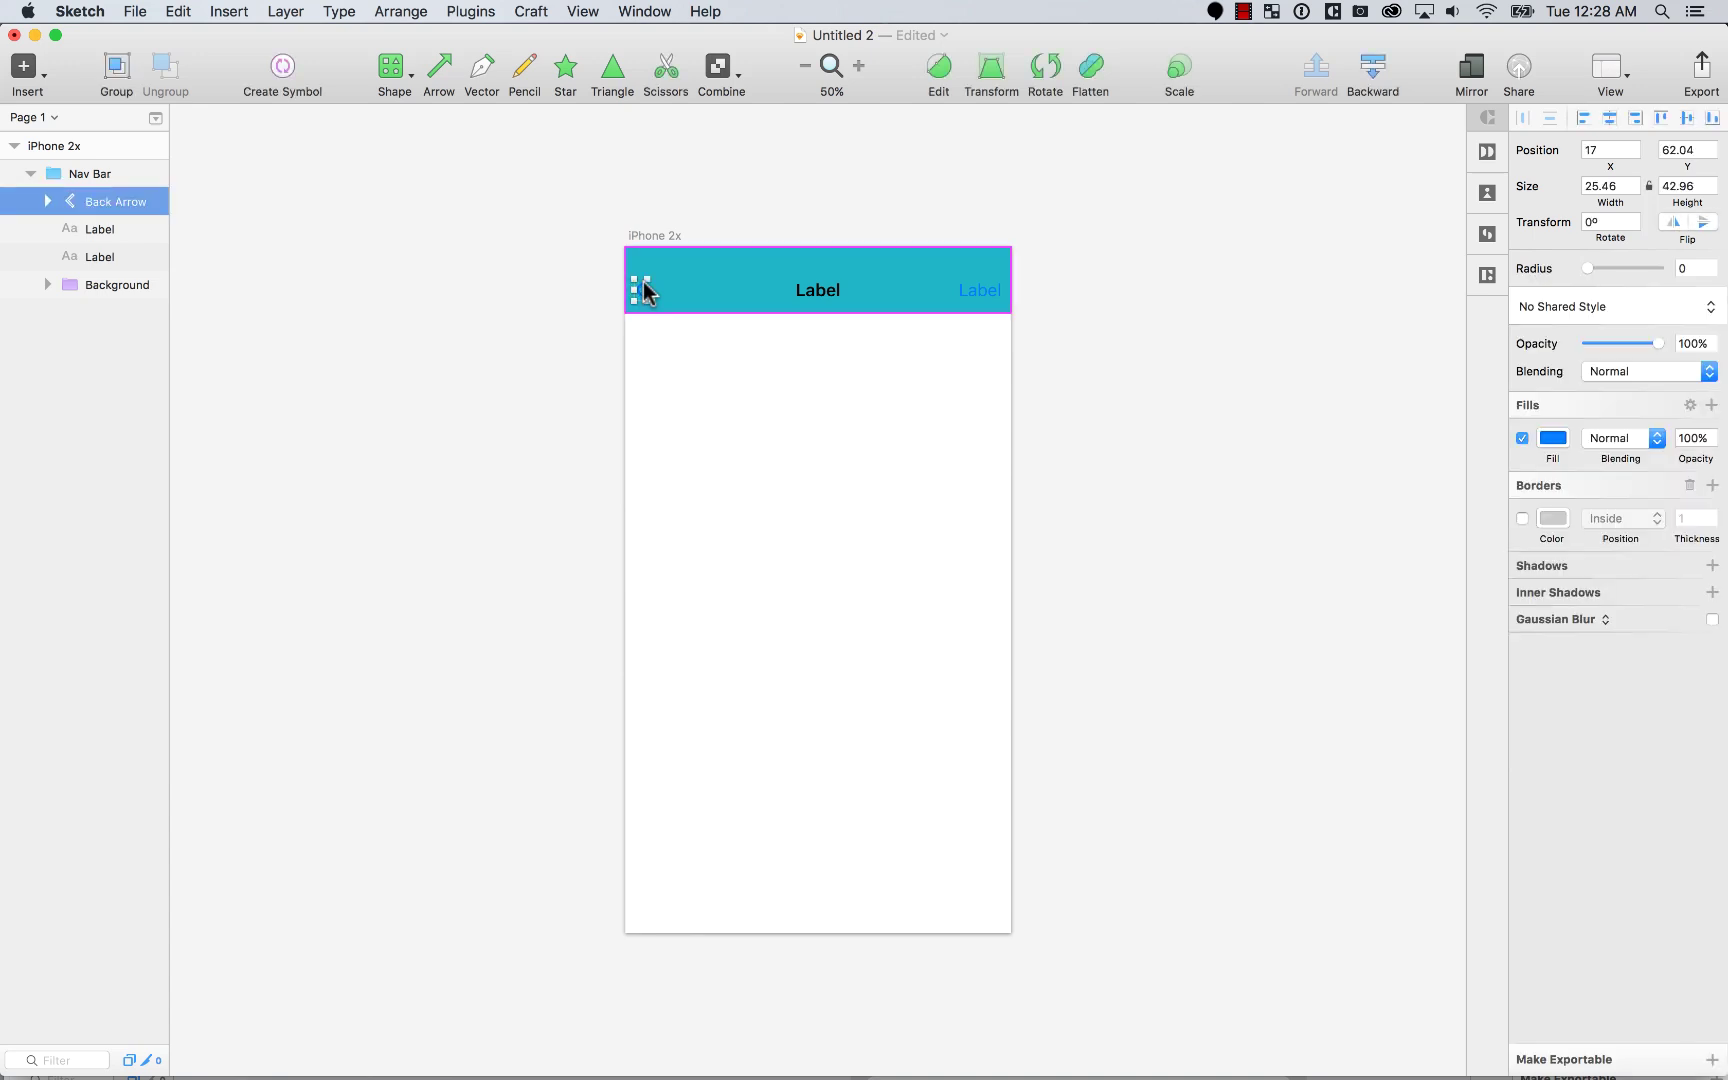
Step: Set the text color of the Nav Bar's title label and right-hand label to white, FFFFFF
left_click(981, 296)
left_click(828, 293, "shift")
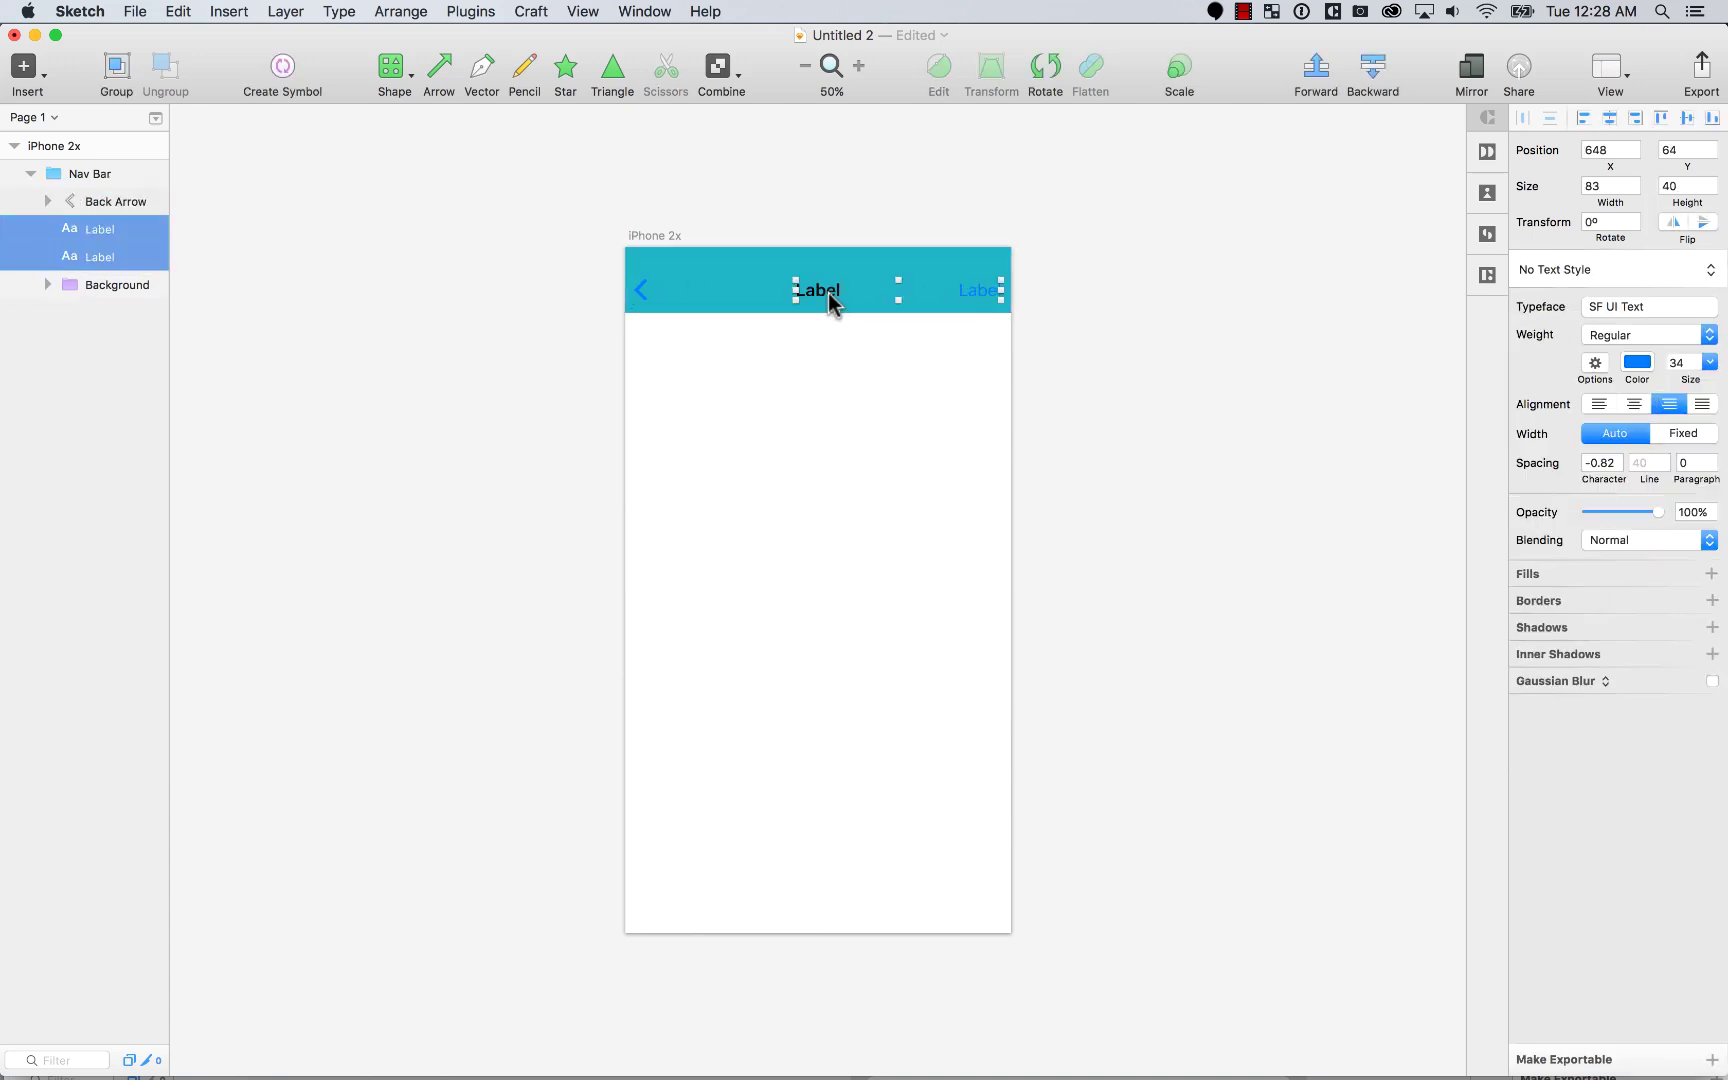
left_click(1637, 362)
left_click_drag(1585, 465, 1473, 355)
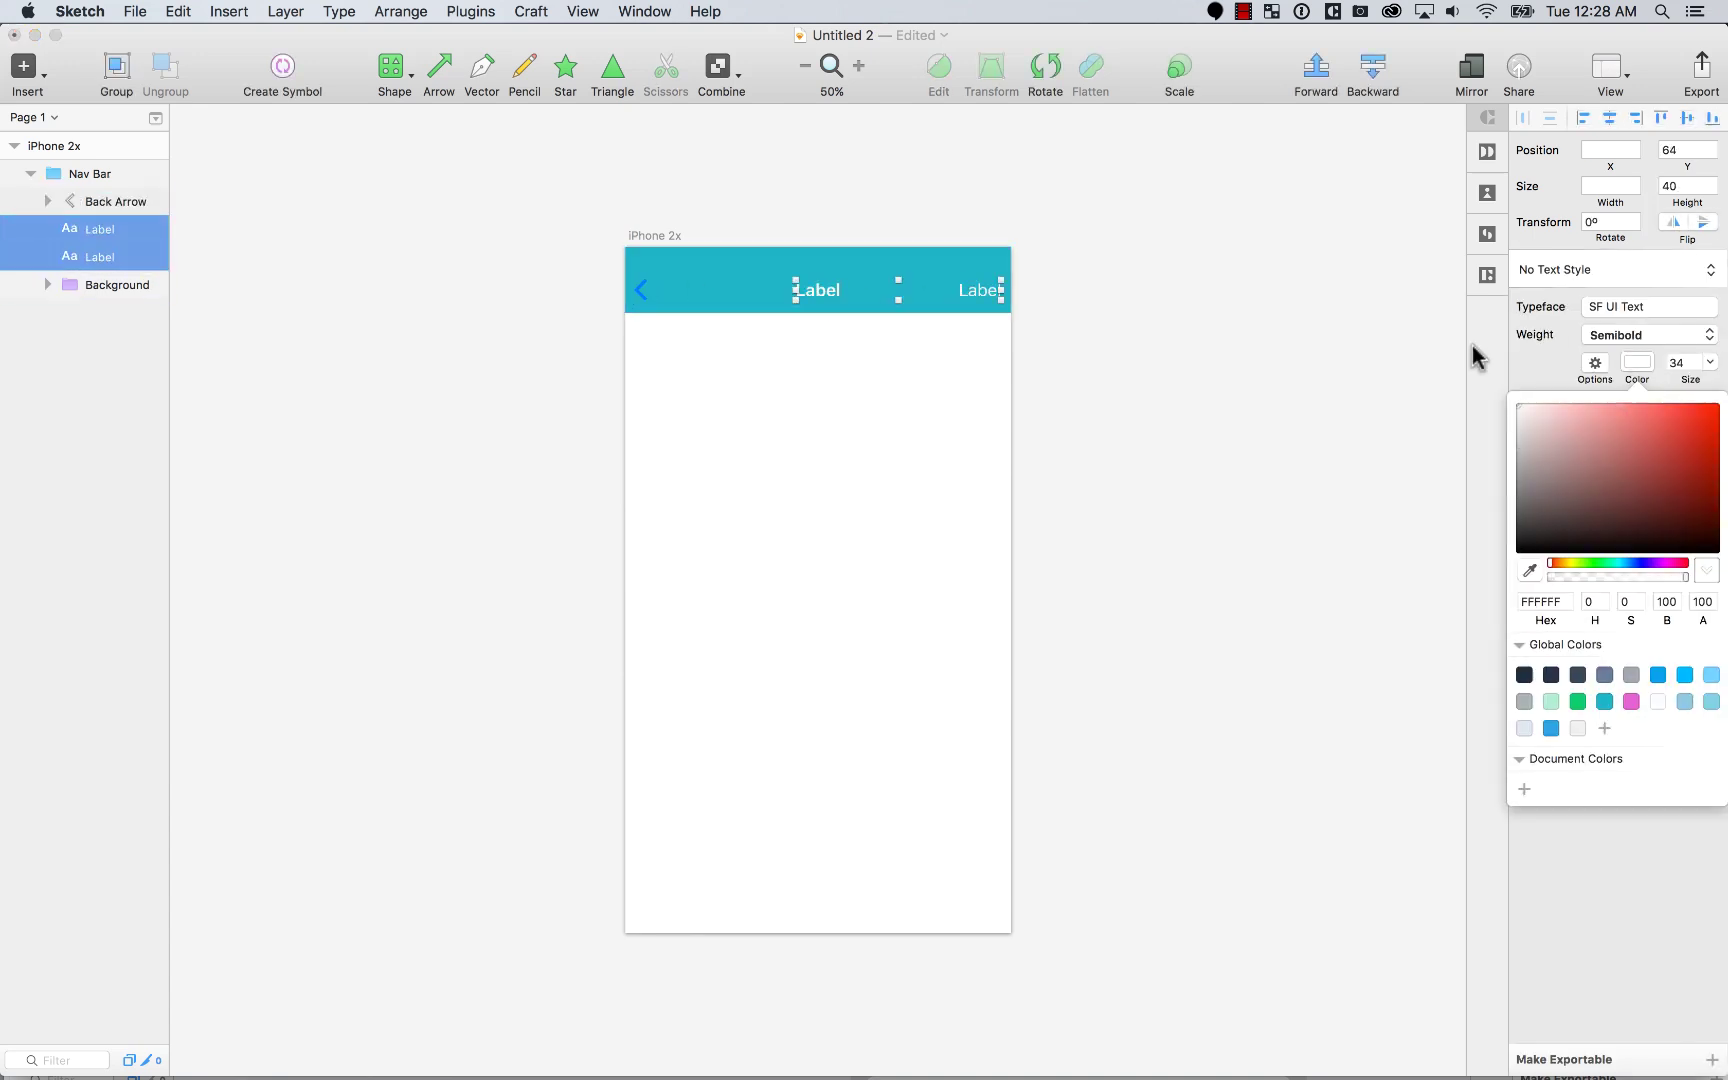
Step: Change the fill of the Nav Bar's back arrow to white
left_click(639, 287)
left_click(1553, 438)
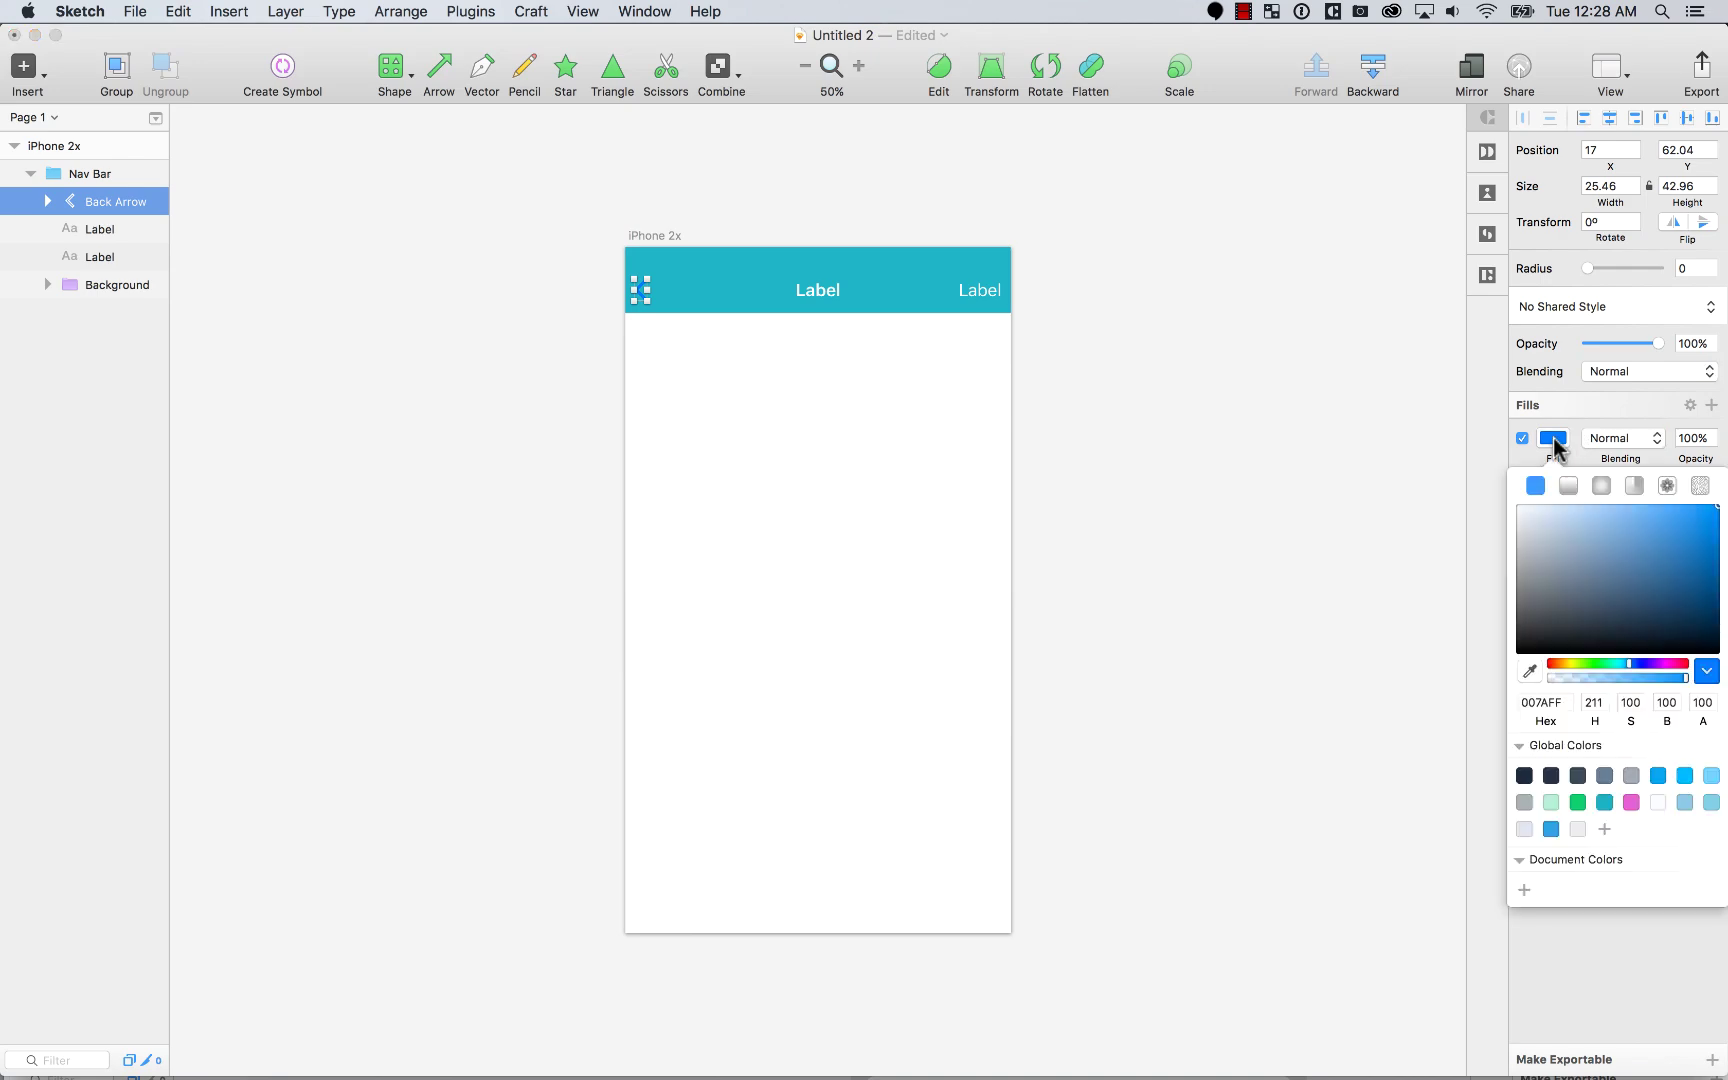
left_click(1545, 528)
left_click(868, 180)
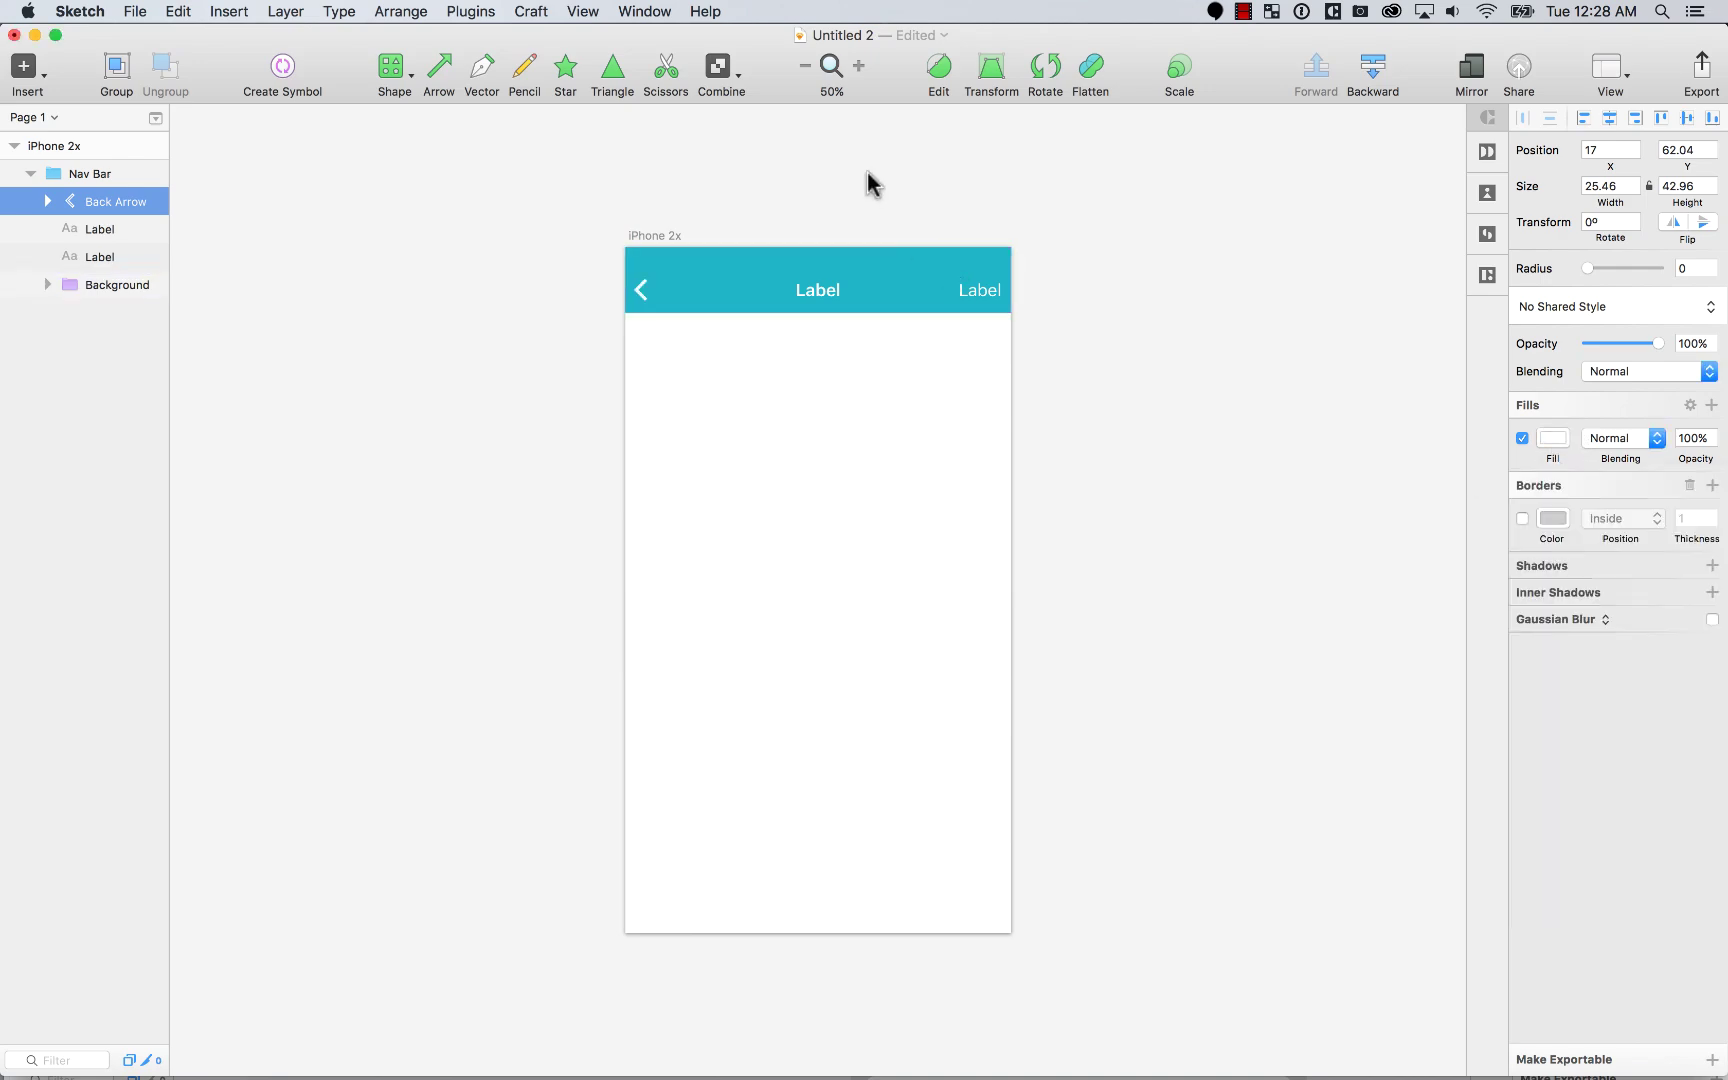
Step: Switch to the Facebook iOS 9 iPhone Light document and copy its Status Bar / White symbol
left_click(627, 10)
left_click(721, 120)
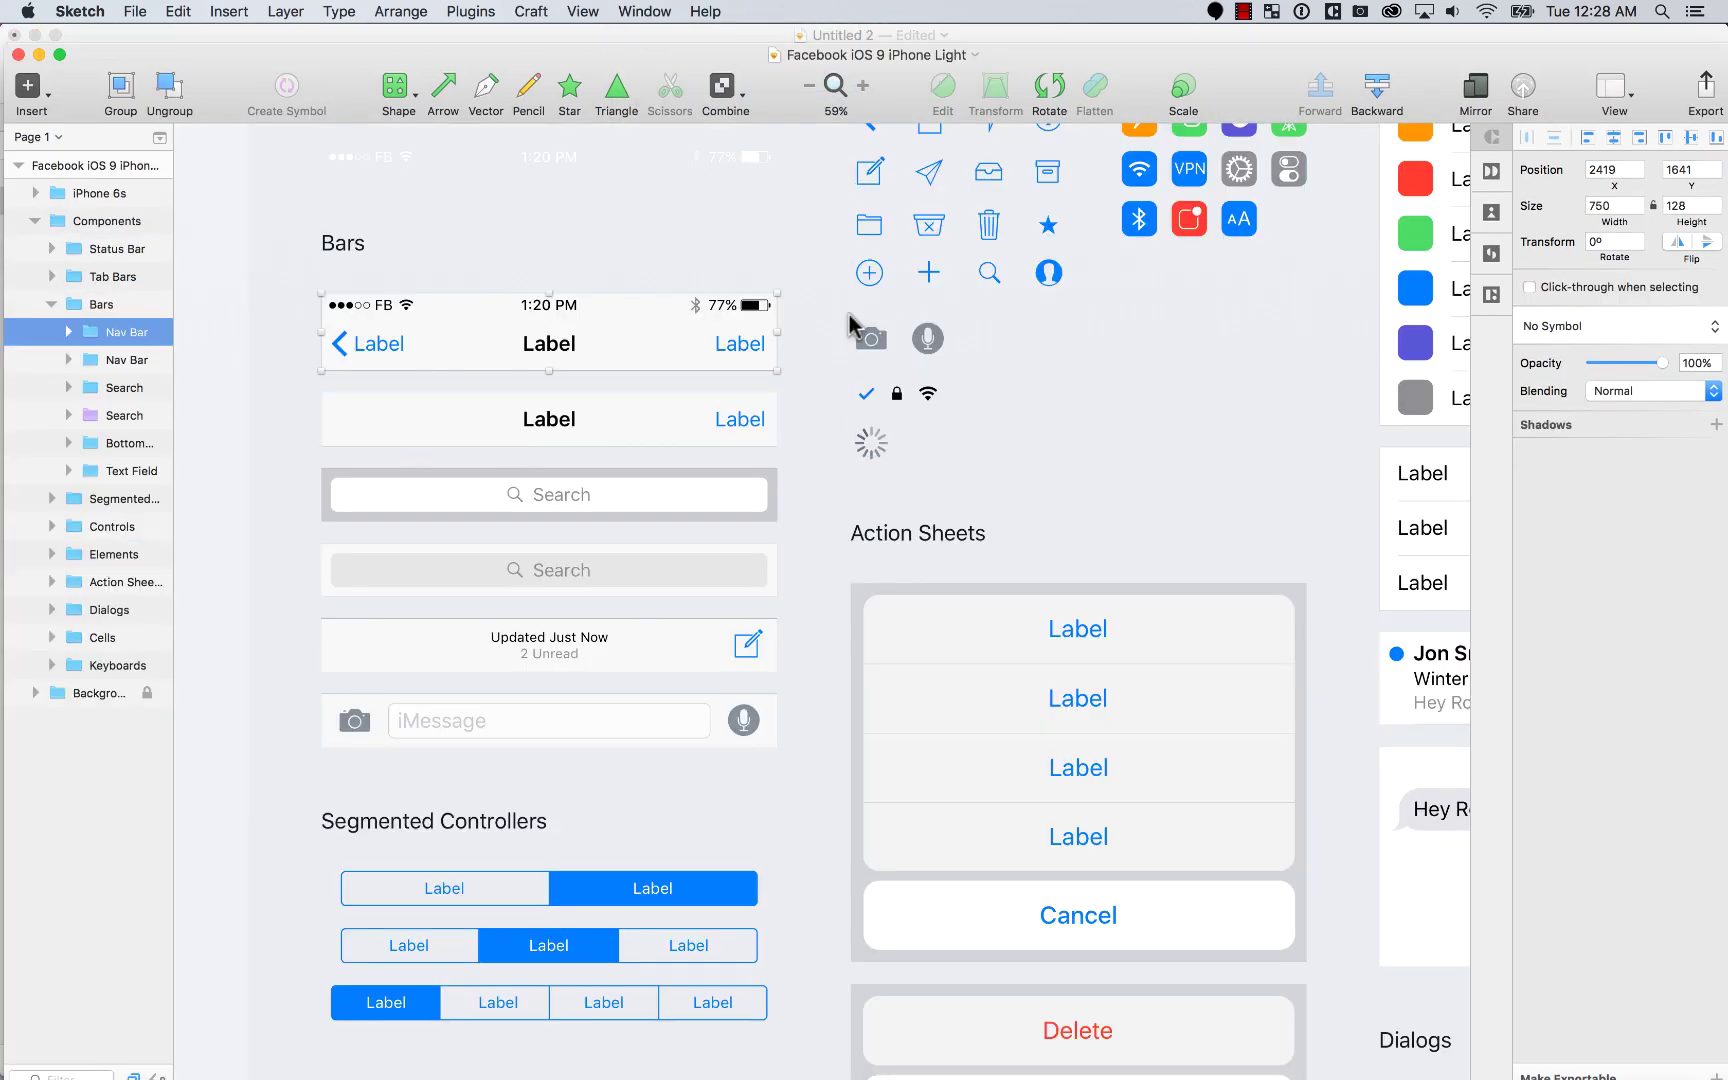
scroll(850, 325, "up", 8)
left_click(510, 541)
double_click(512, 532)
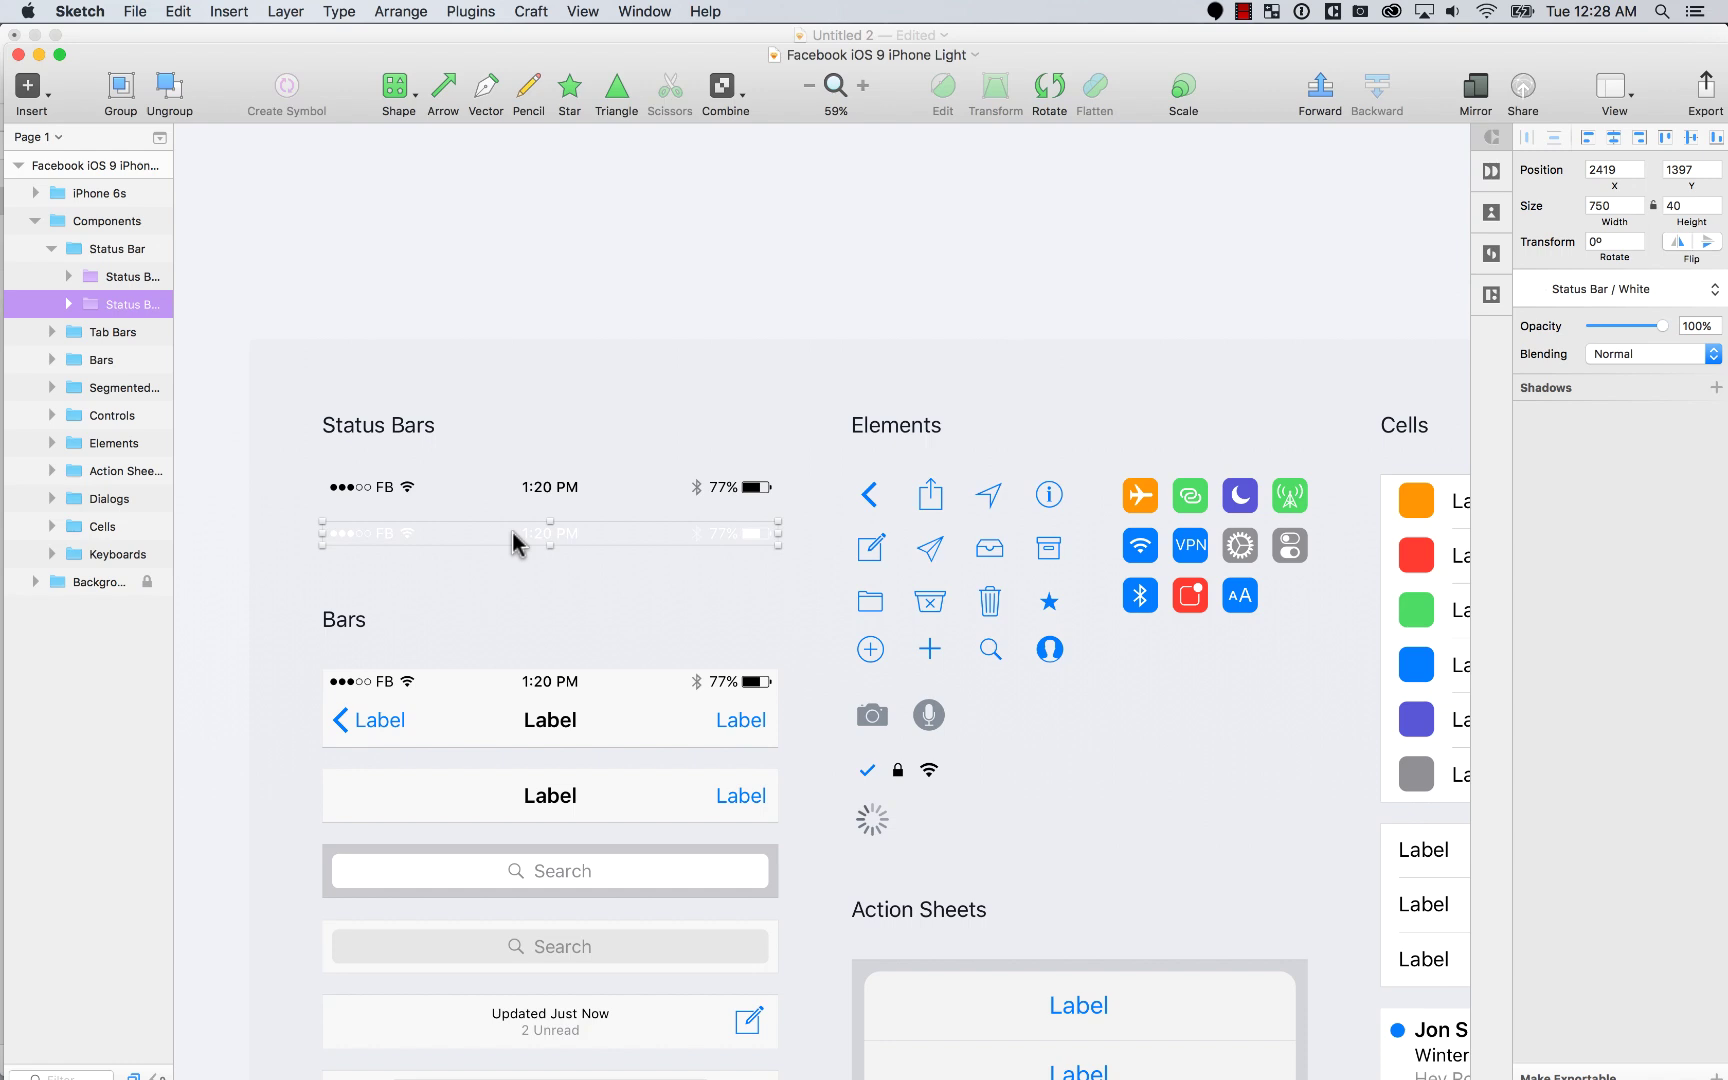
key("super+c")
left_click(640, 204)
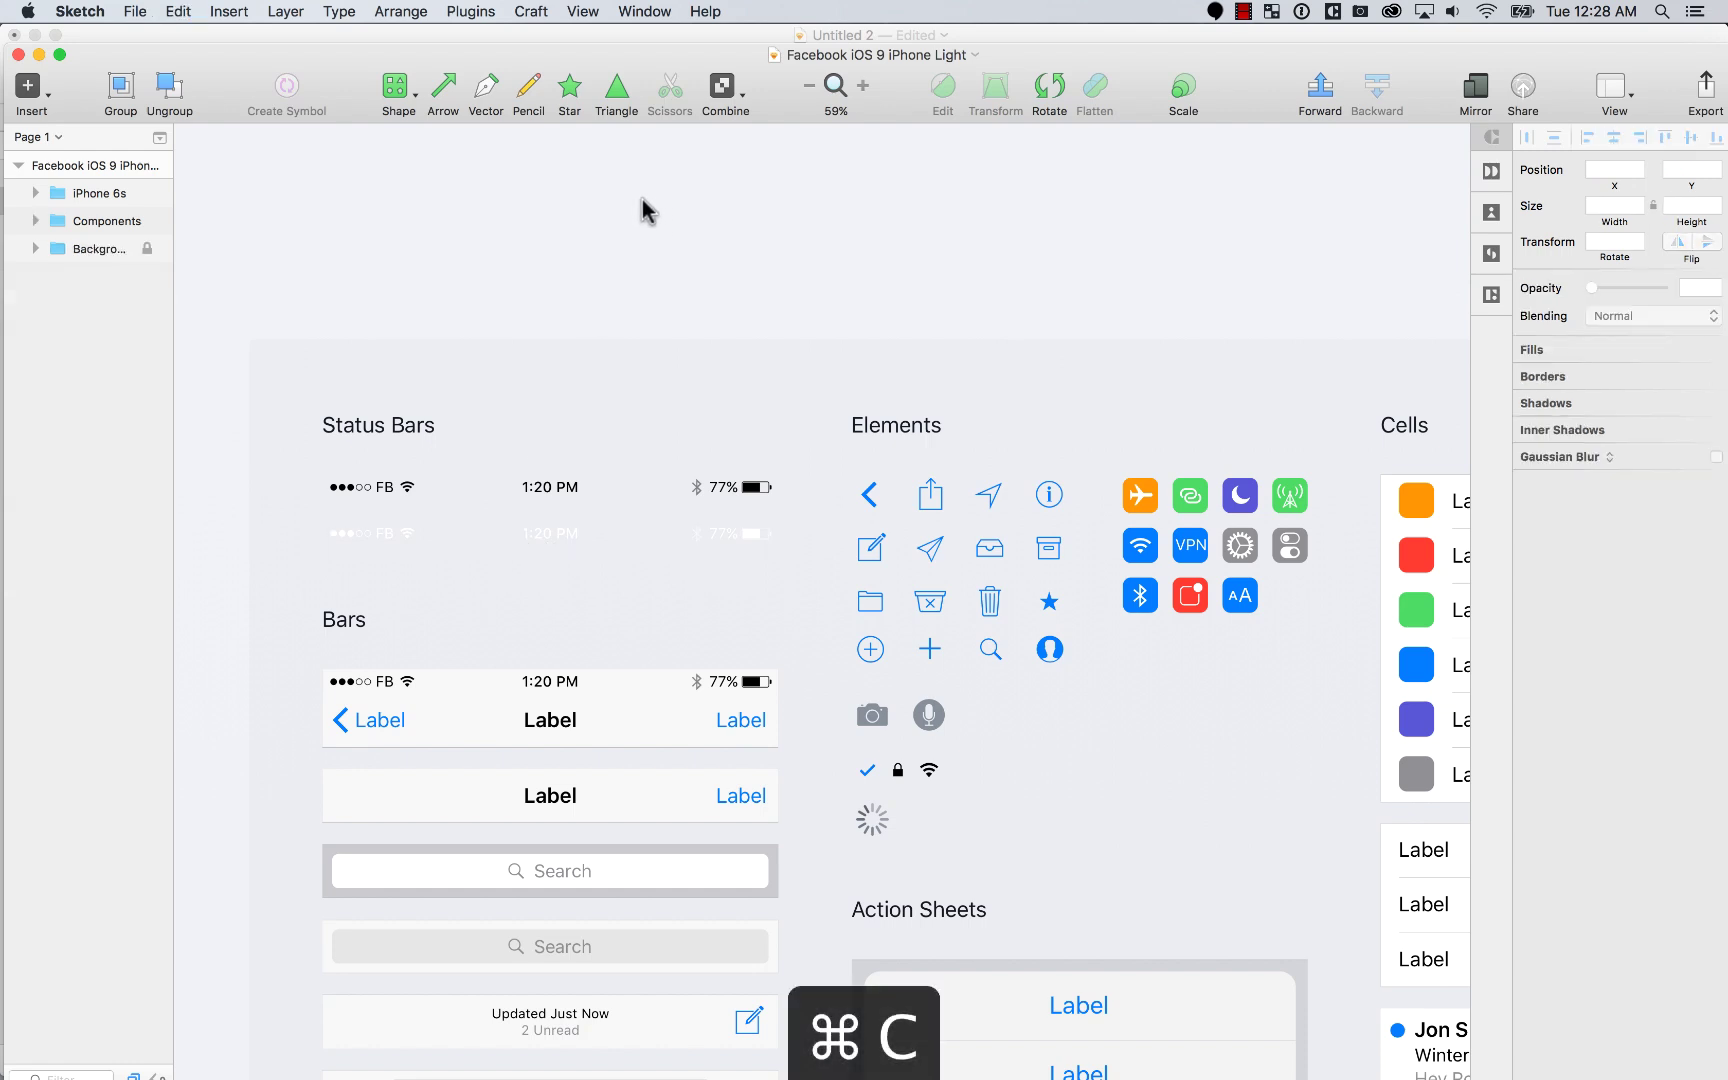
Step: Return to the Untitled 2 document, paste the white status bar into the Nav Bar group and align it to the upper edge
left_click(660, 11)
left_click(663, 158)
key("super+v")
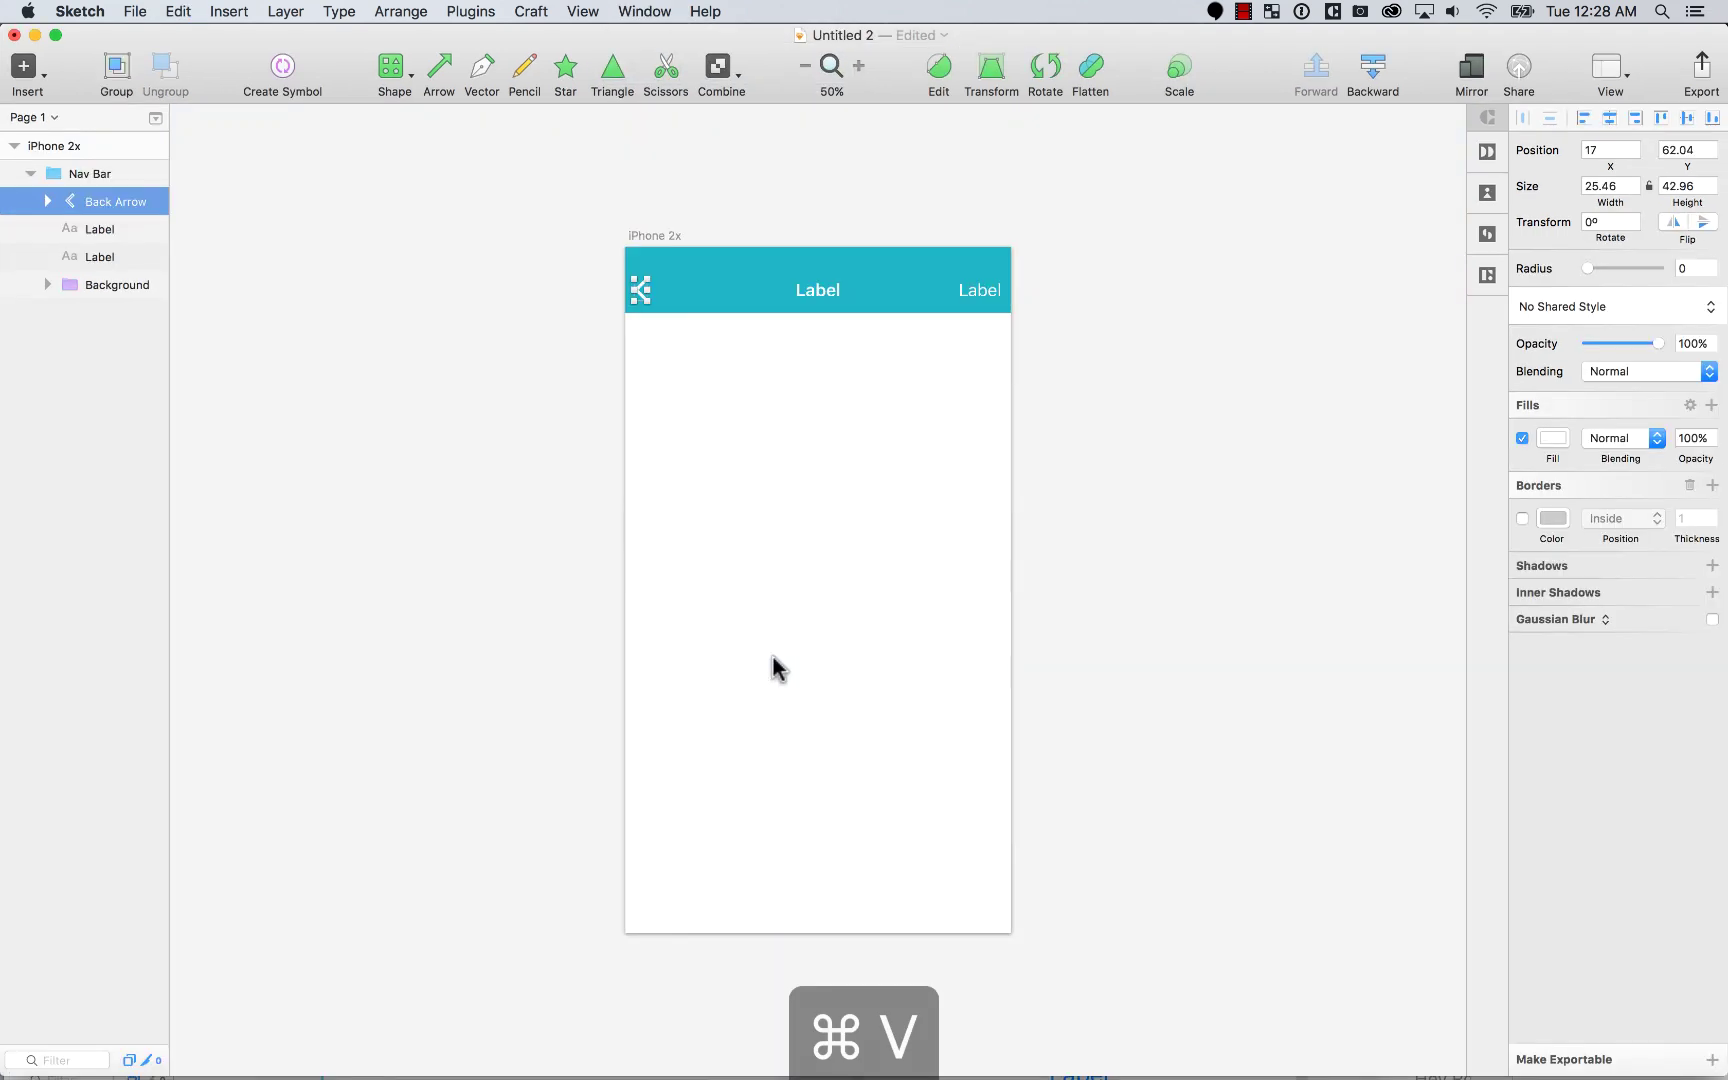
left_click(1663, 117)
left_click(648, 289)
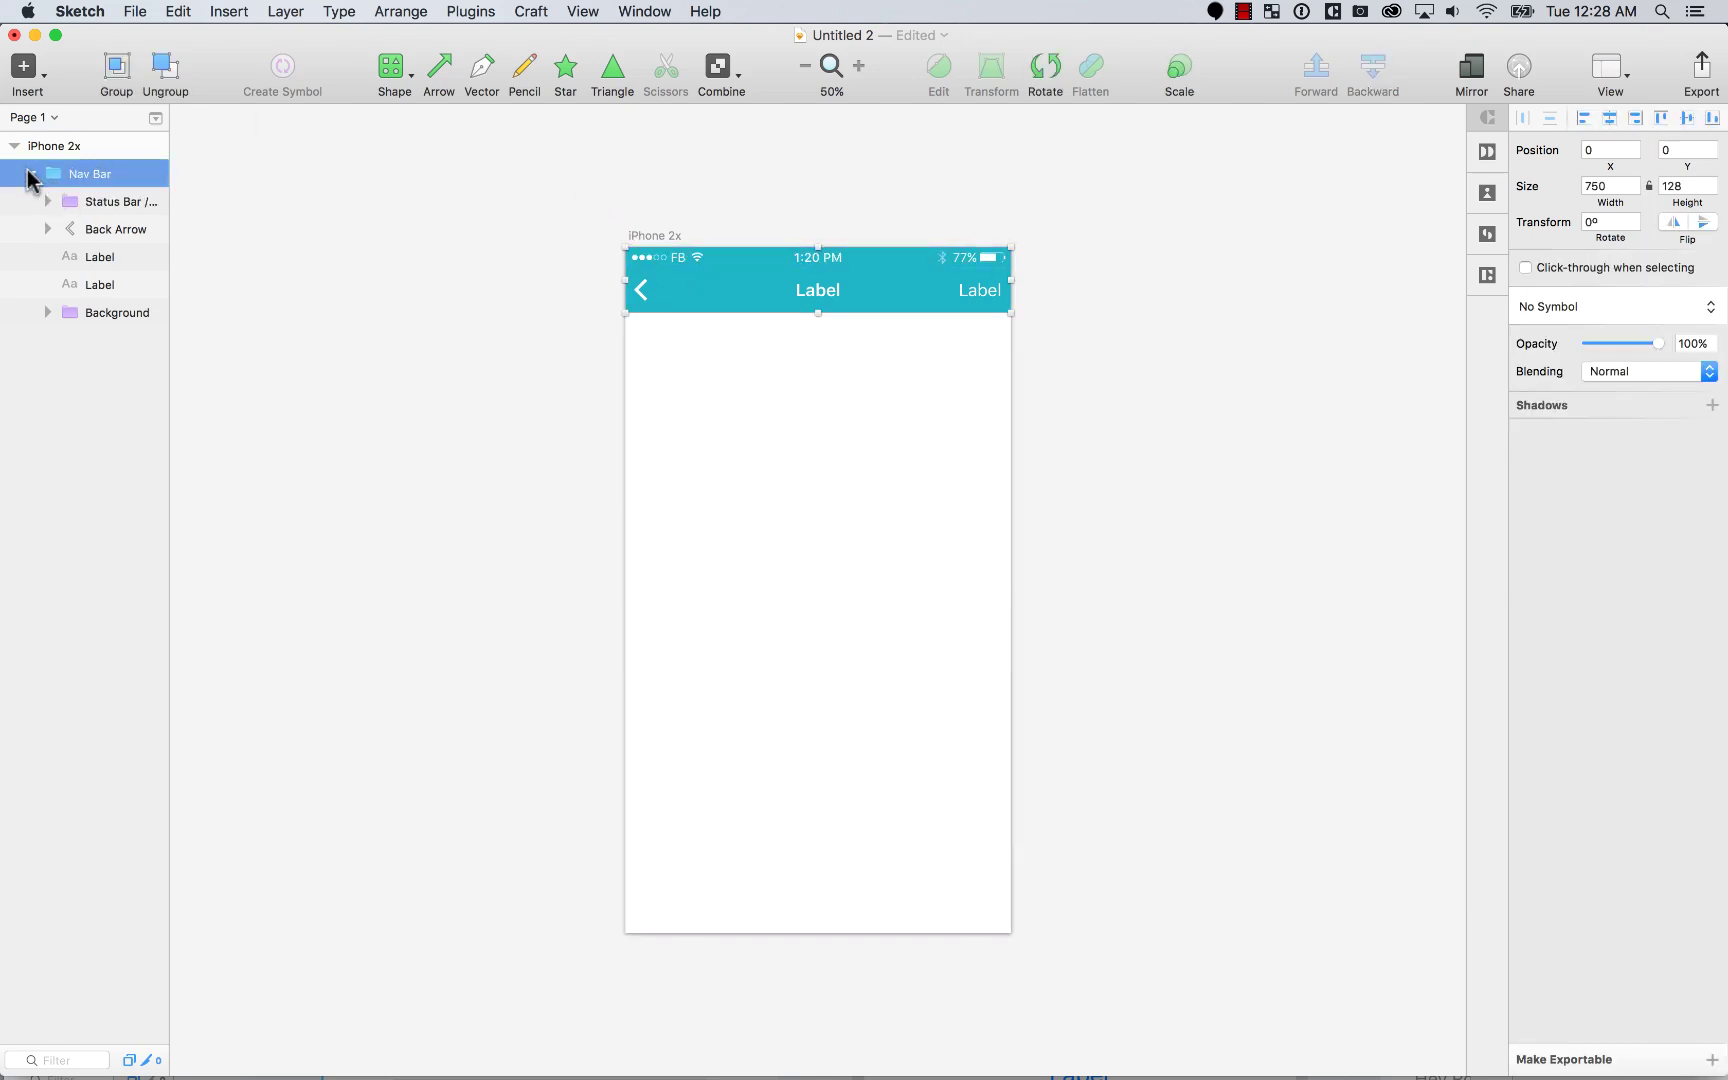
left_click(31, 174)
left_click(405, 316)
Step: Change the Nav Bar's centered title label to "Sheezus"
left_click(807, 297)
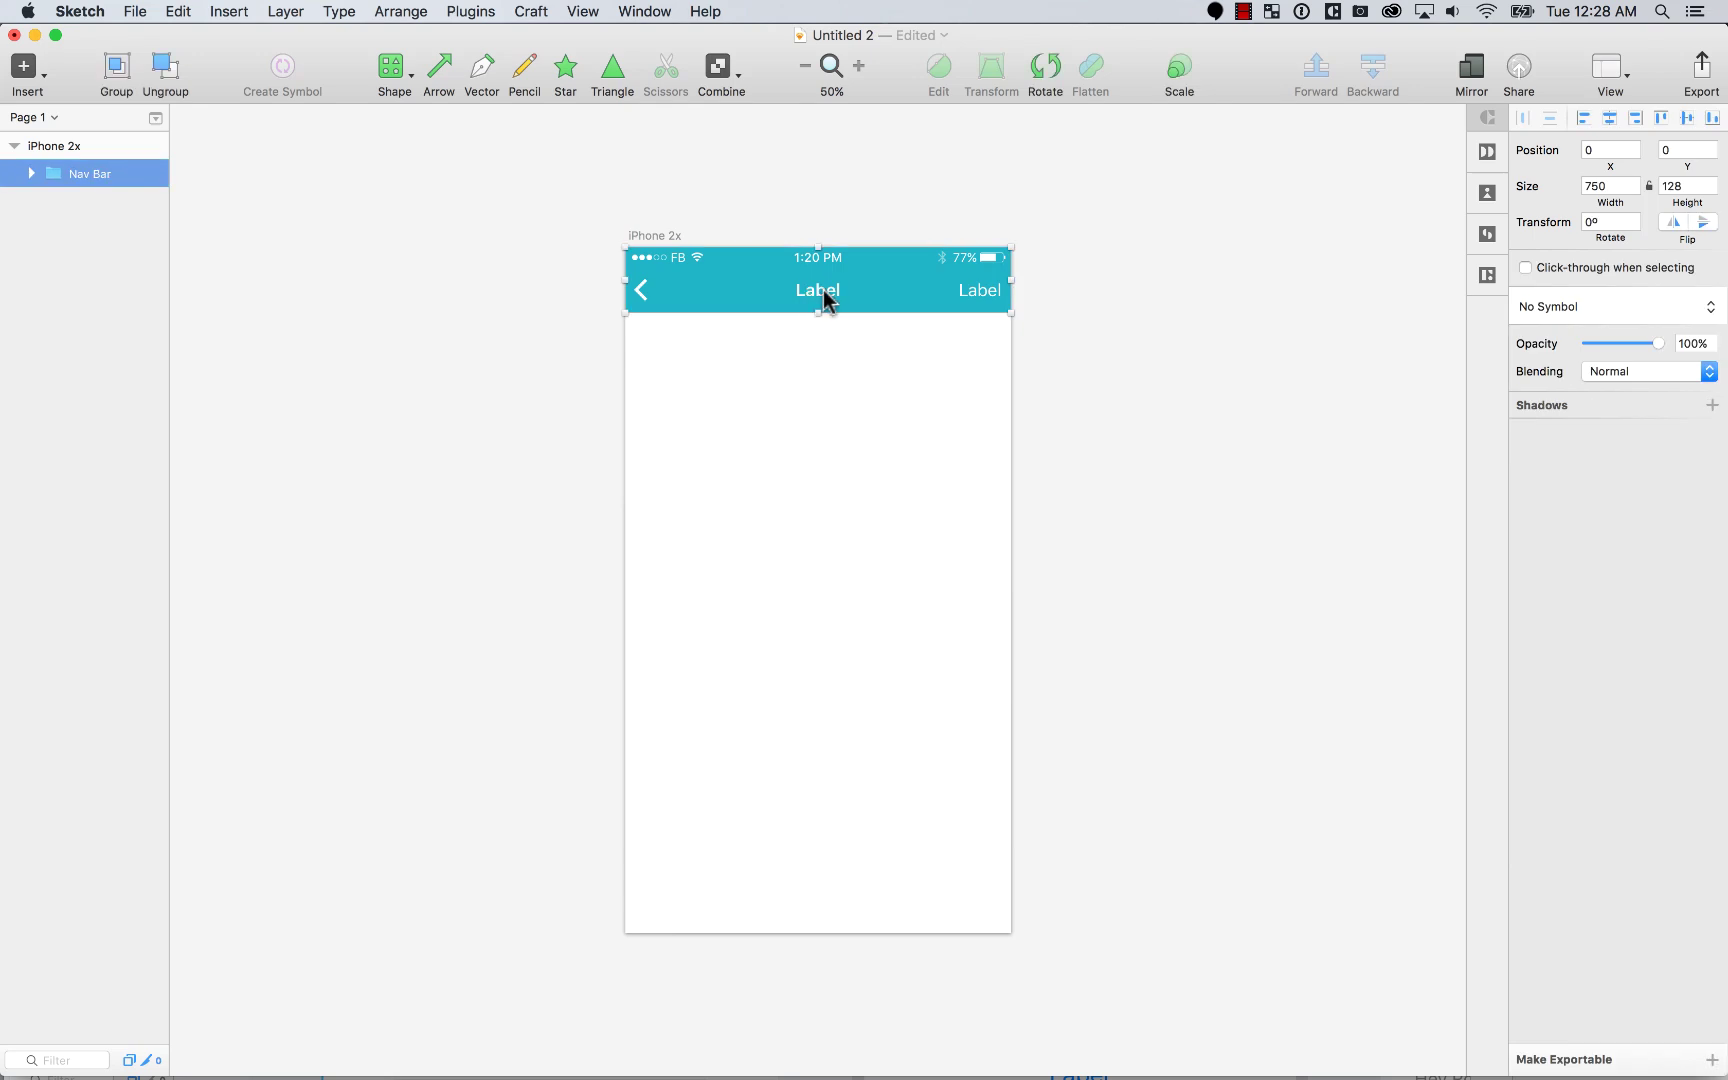
double_click(830, 296)
double_click(836, 293)
type("S")
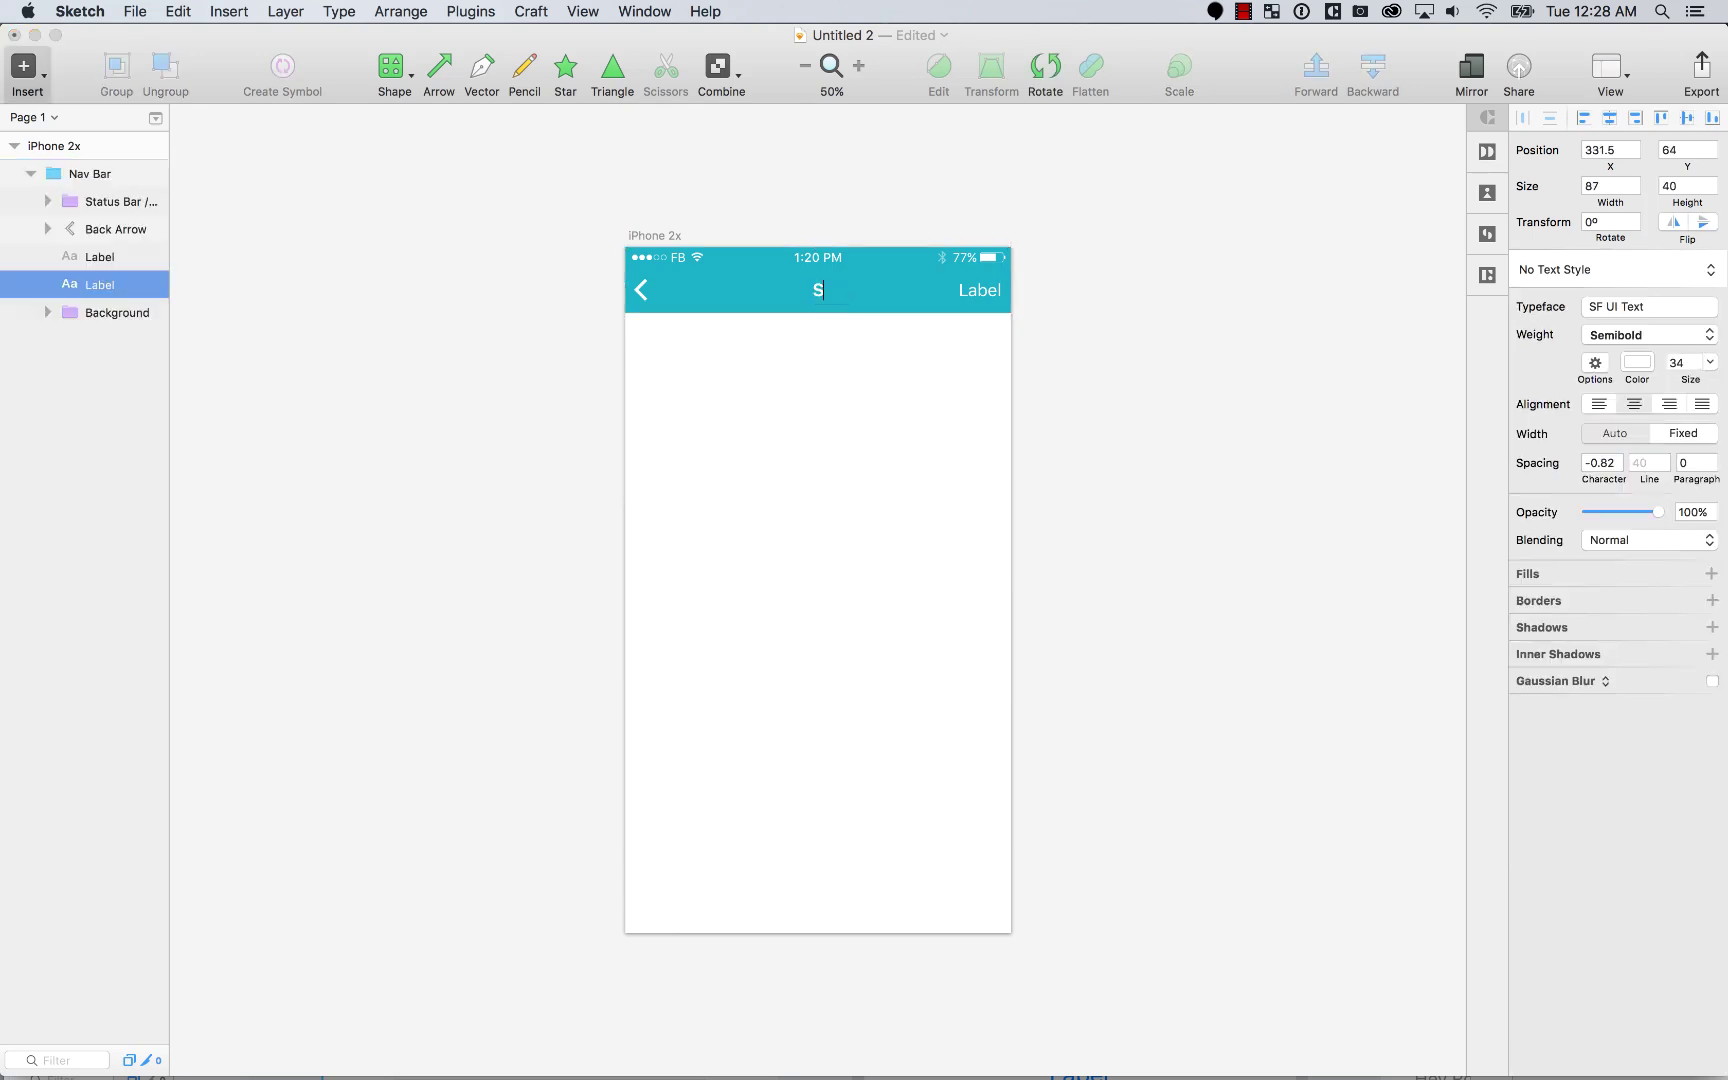
type("heezus")
Step: Change the Nav Bar's right-hand label to "Options"
left_click(983, 292)
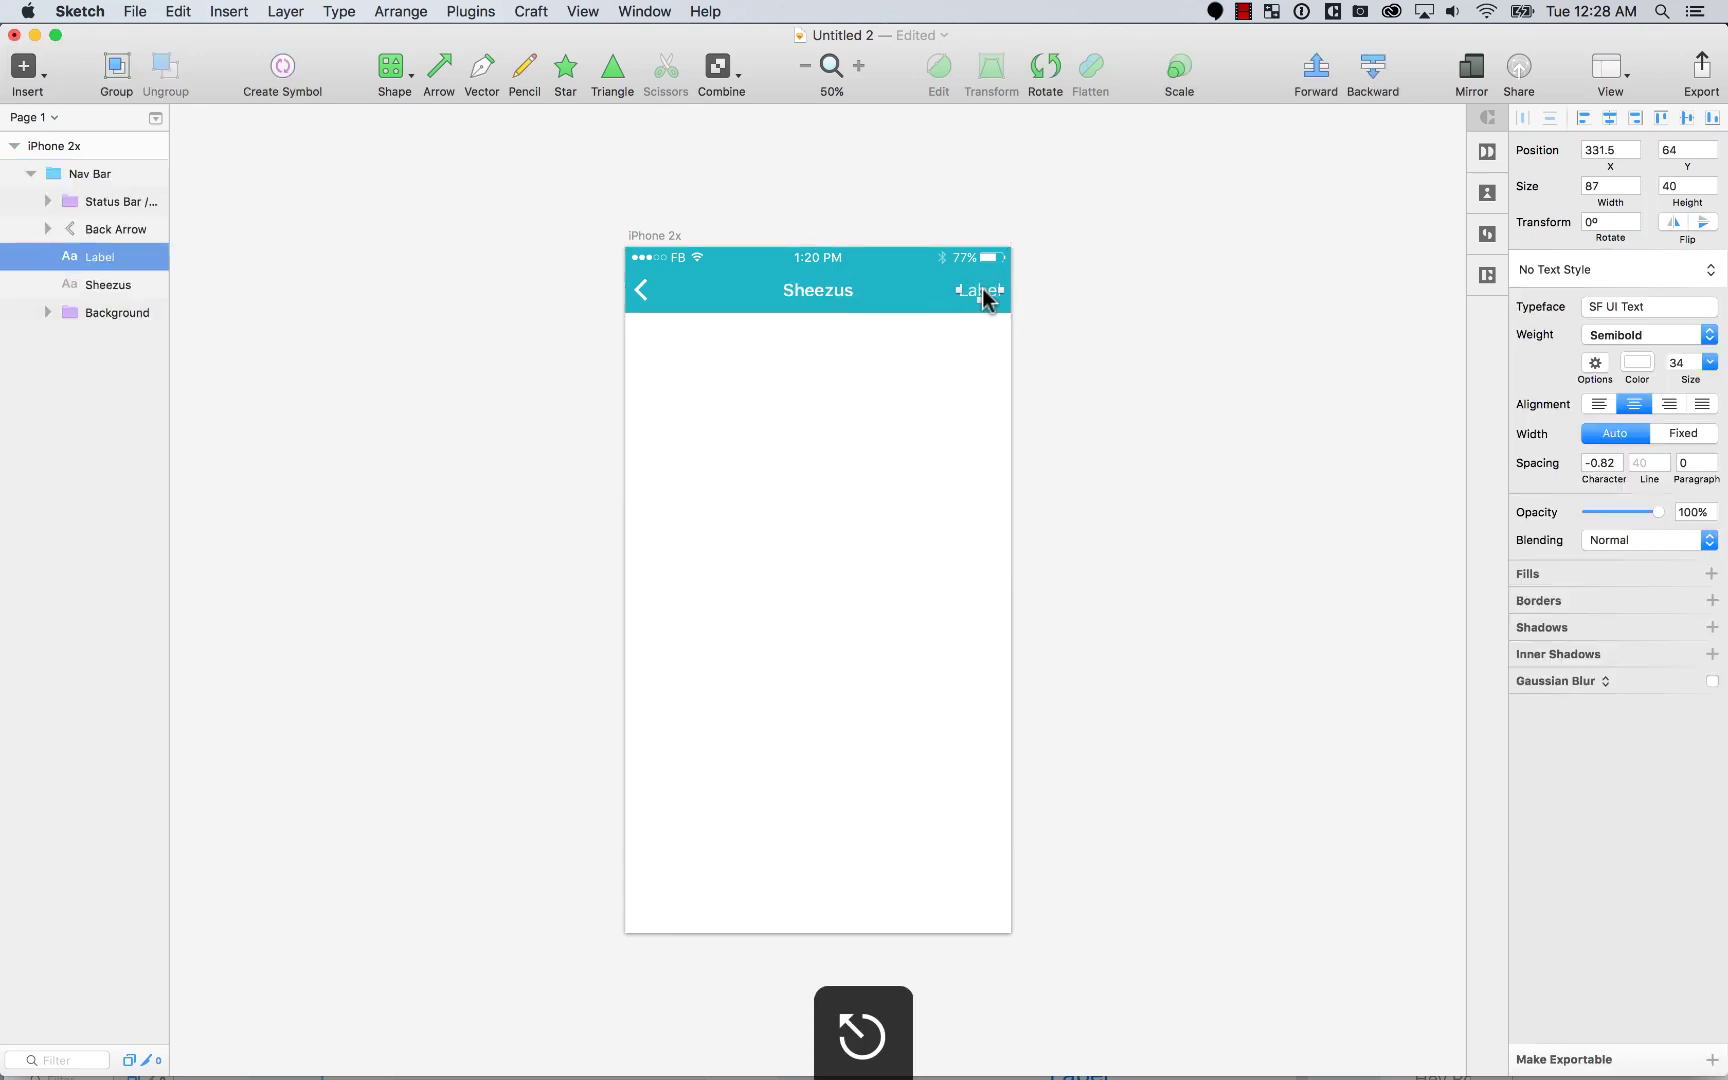
double_click(990, 292)
type("E")
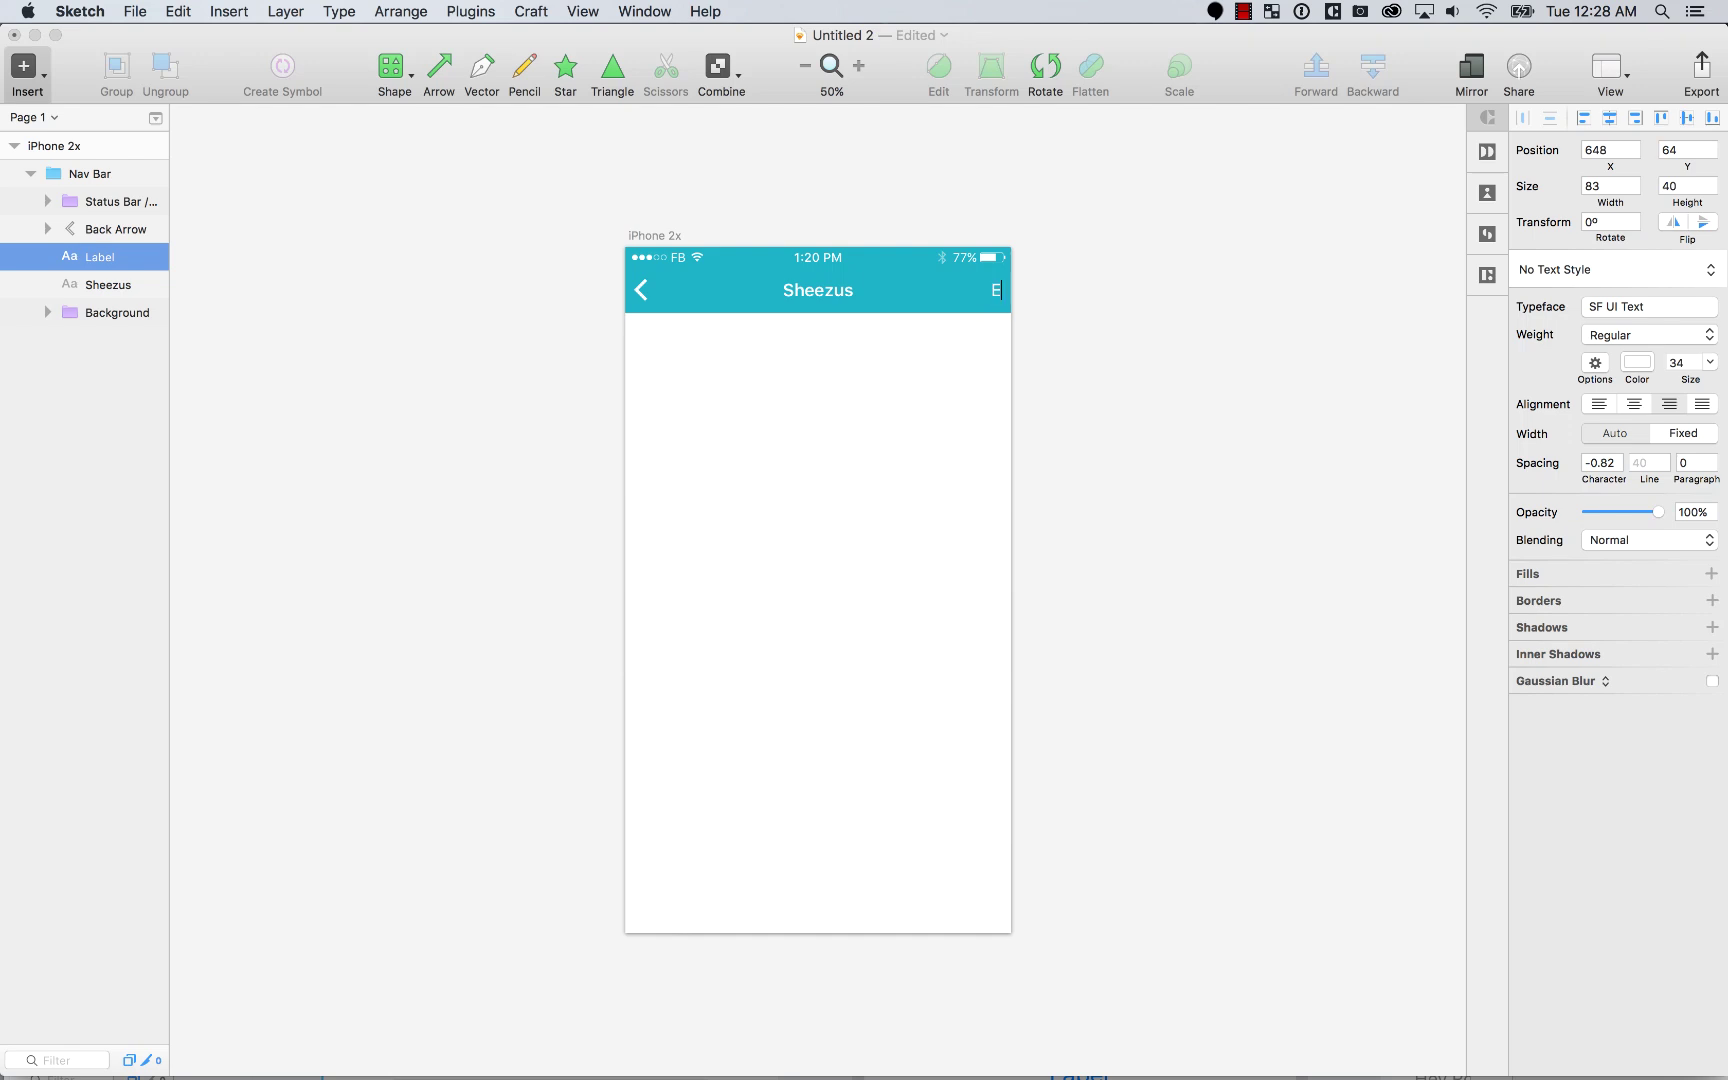
type("ptions")
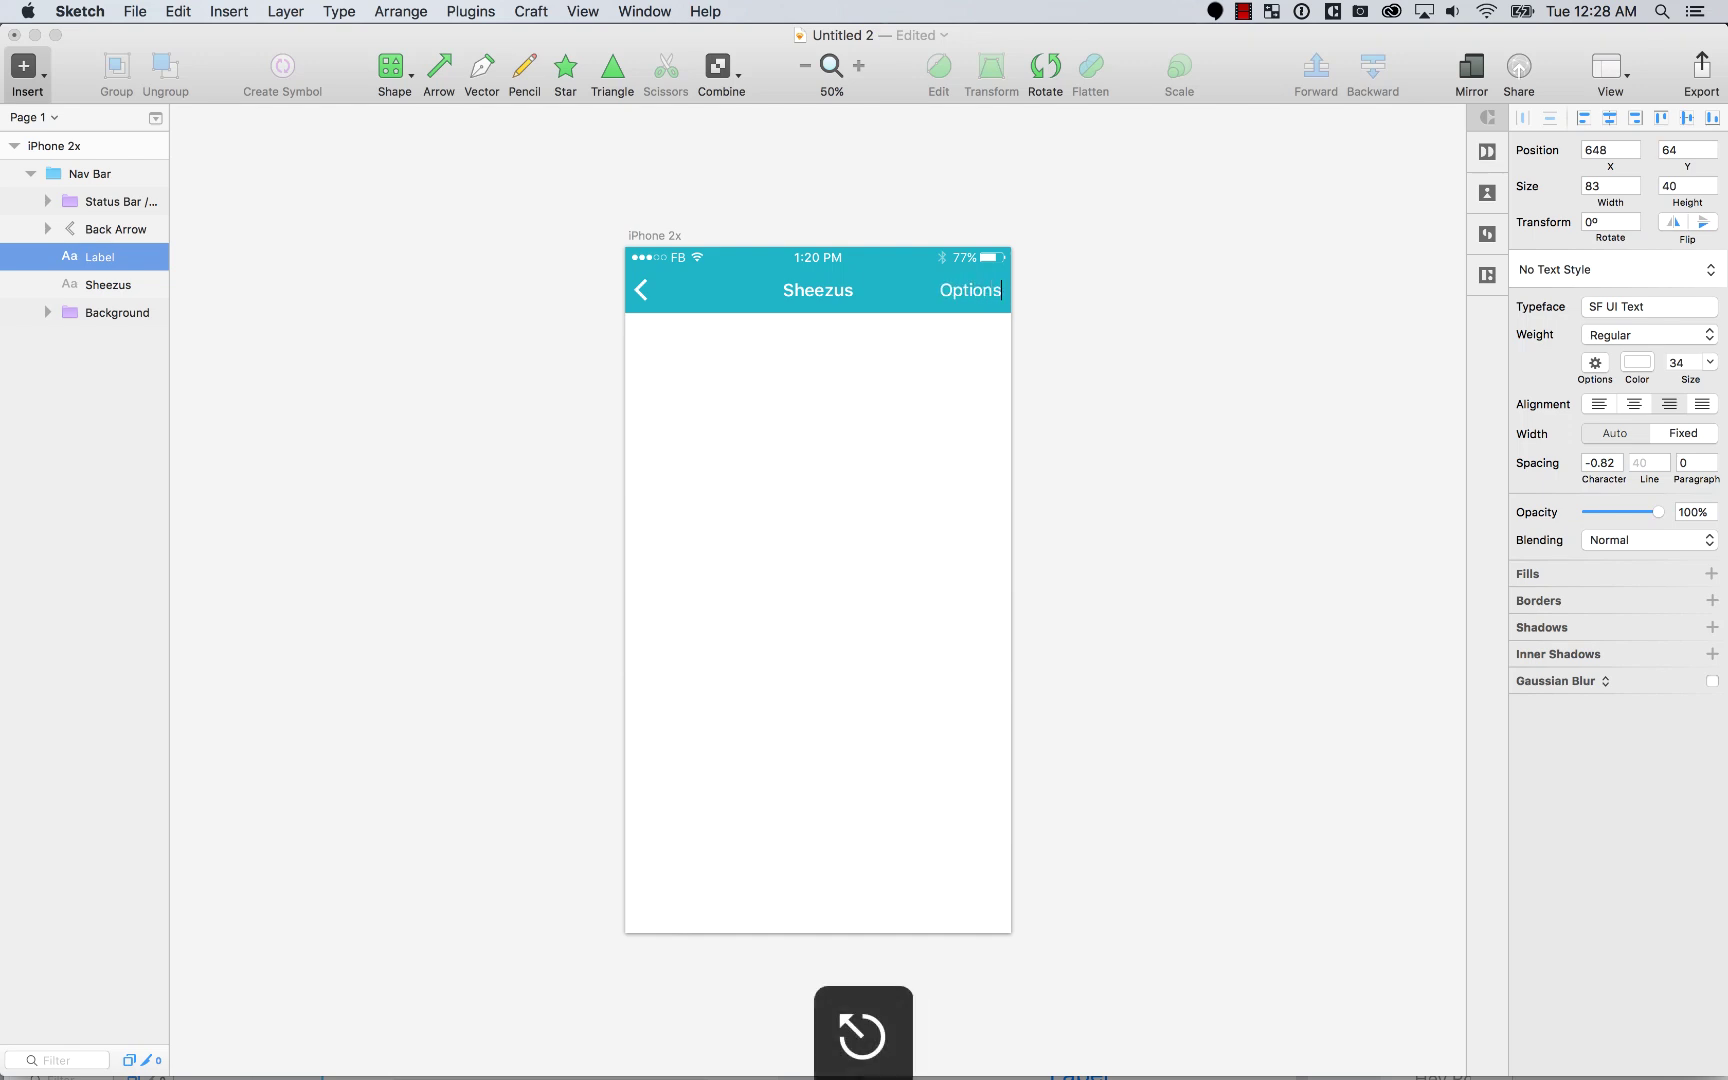
key("Escape")
left_click(563, 258)
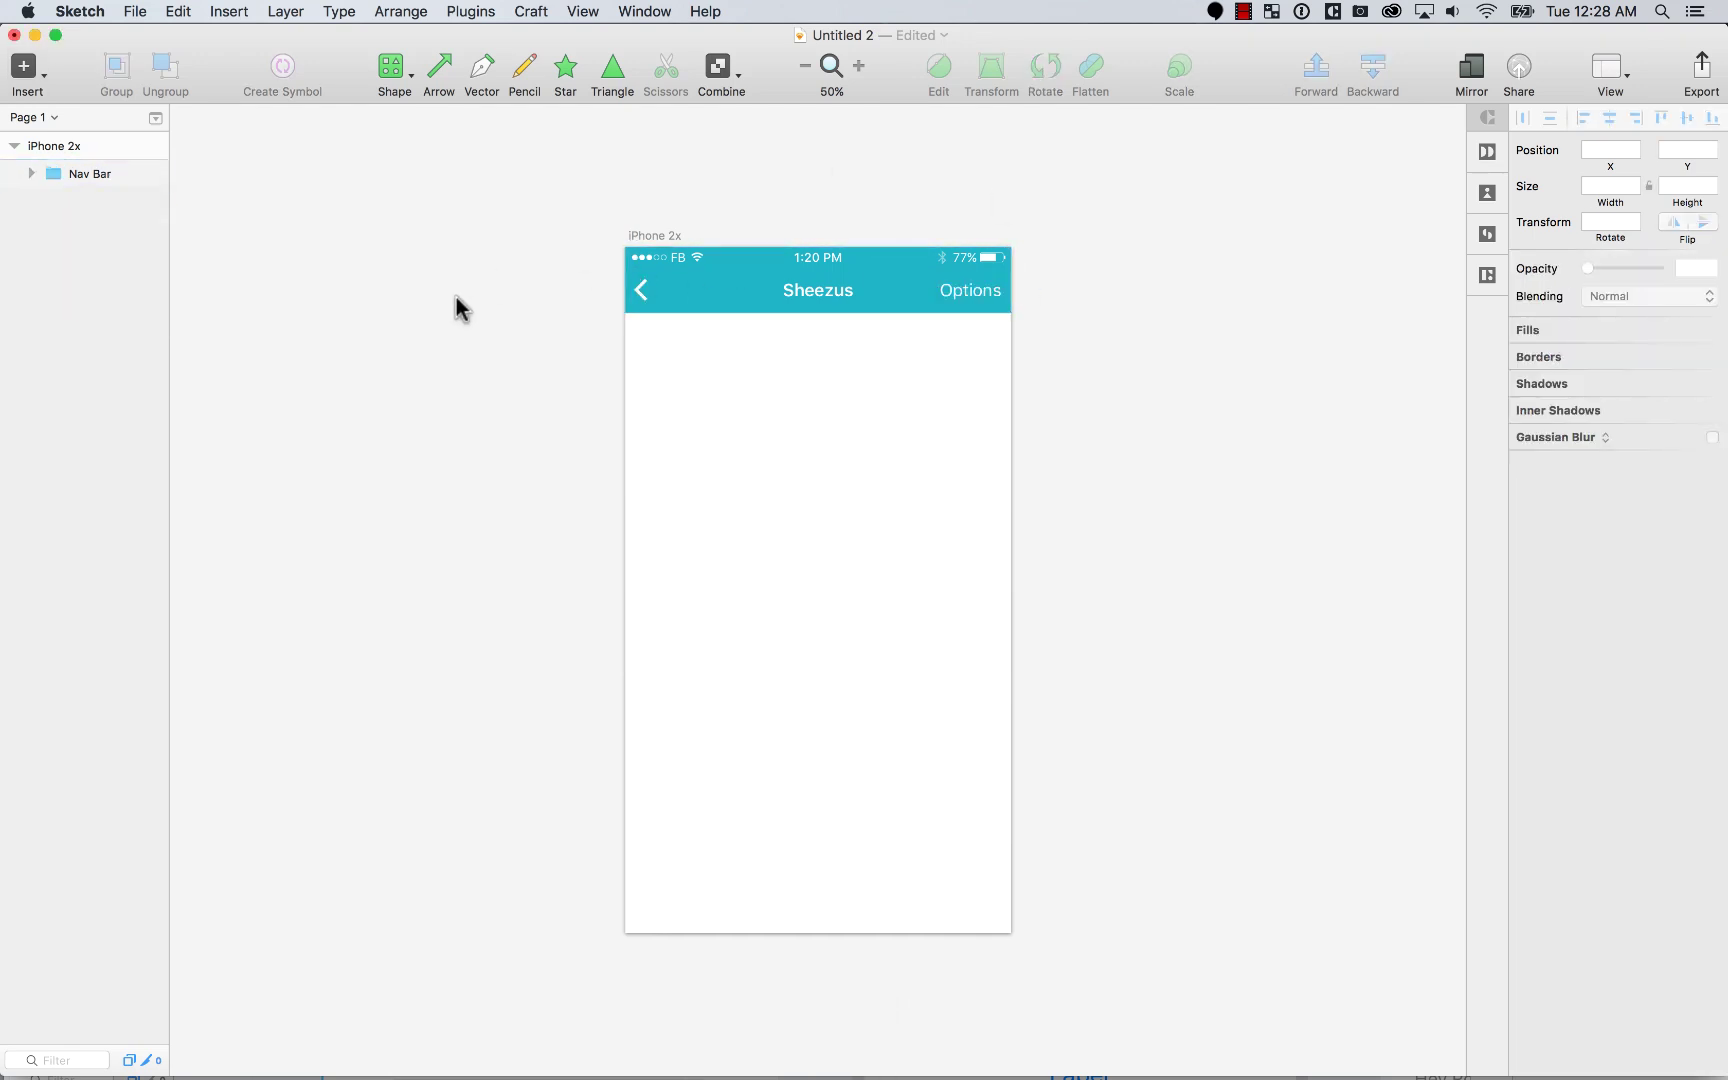
Step: Change the carrier name in the status bar from FB to "ST"
key("z")
left_click_drag(621, 220, 787, 401)
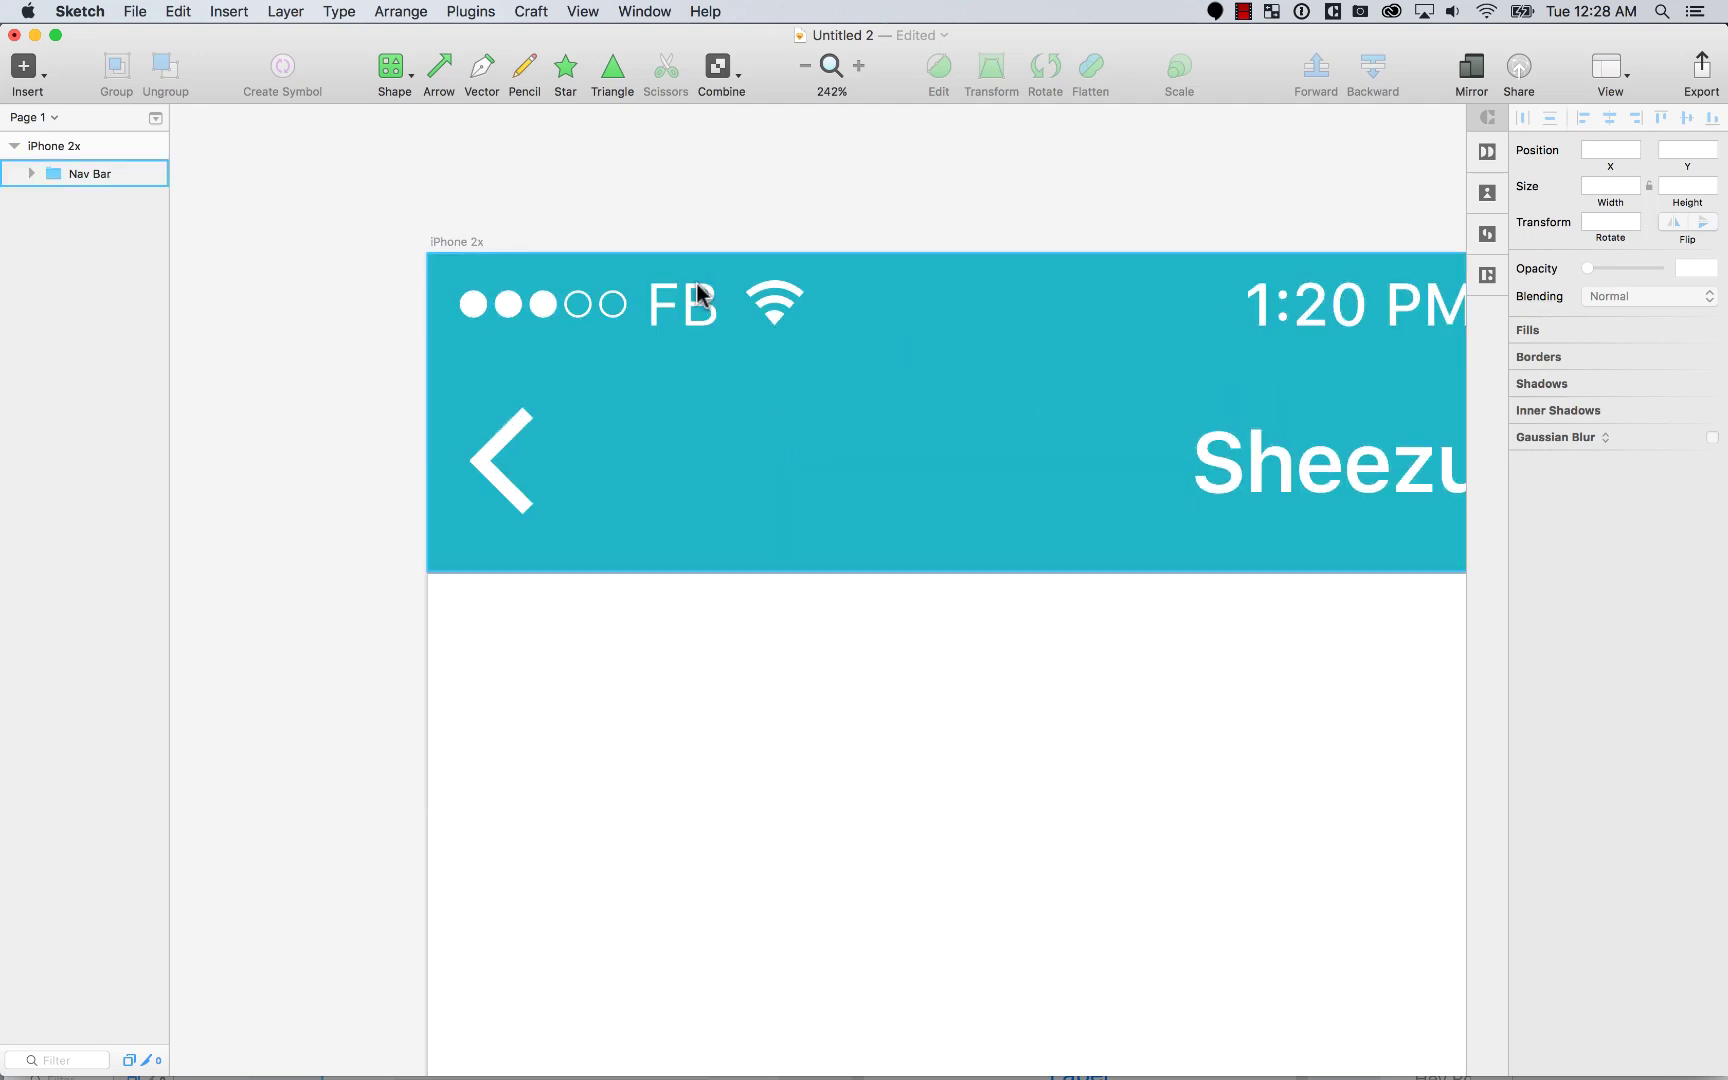
left_click(698, 290, "super")
double_click(698, 290)
type("ST")
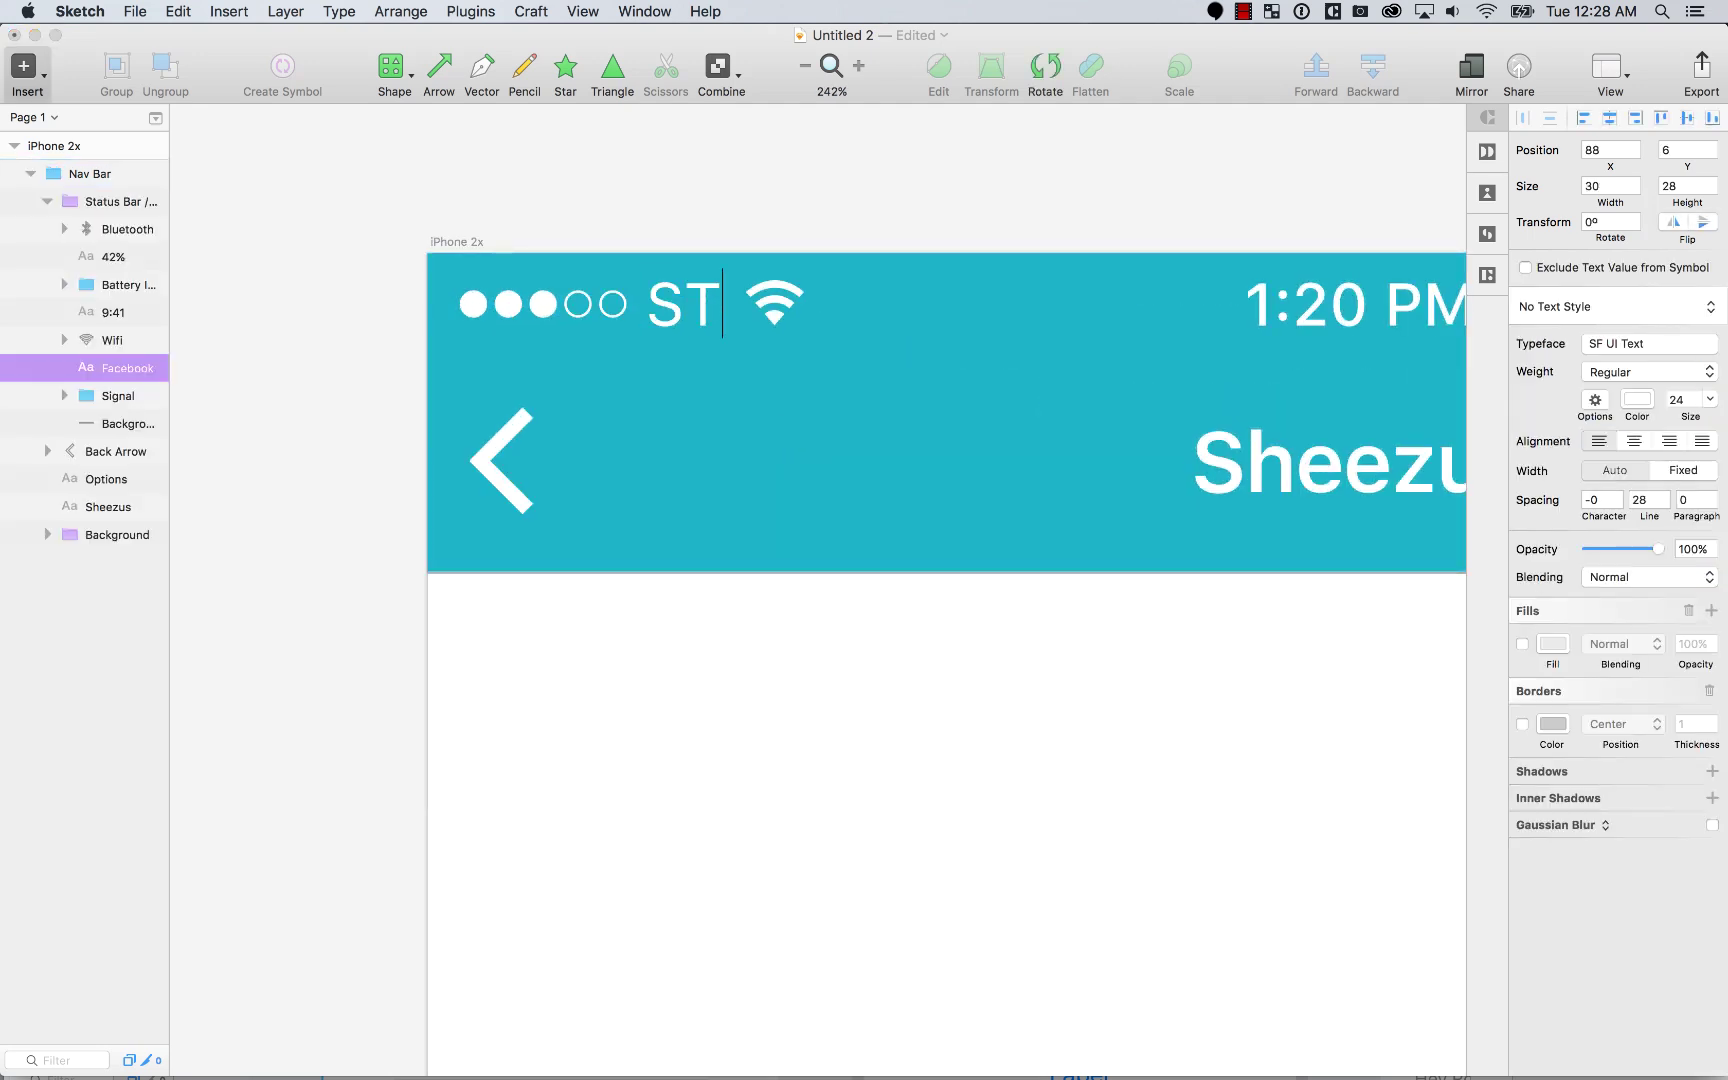
key("Escape")
key("Escape")
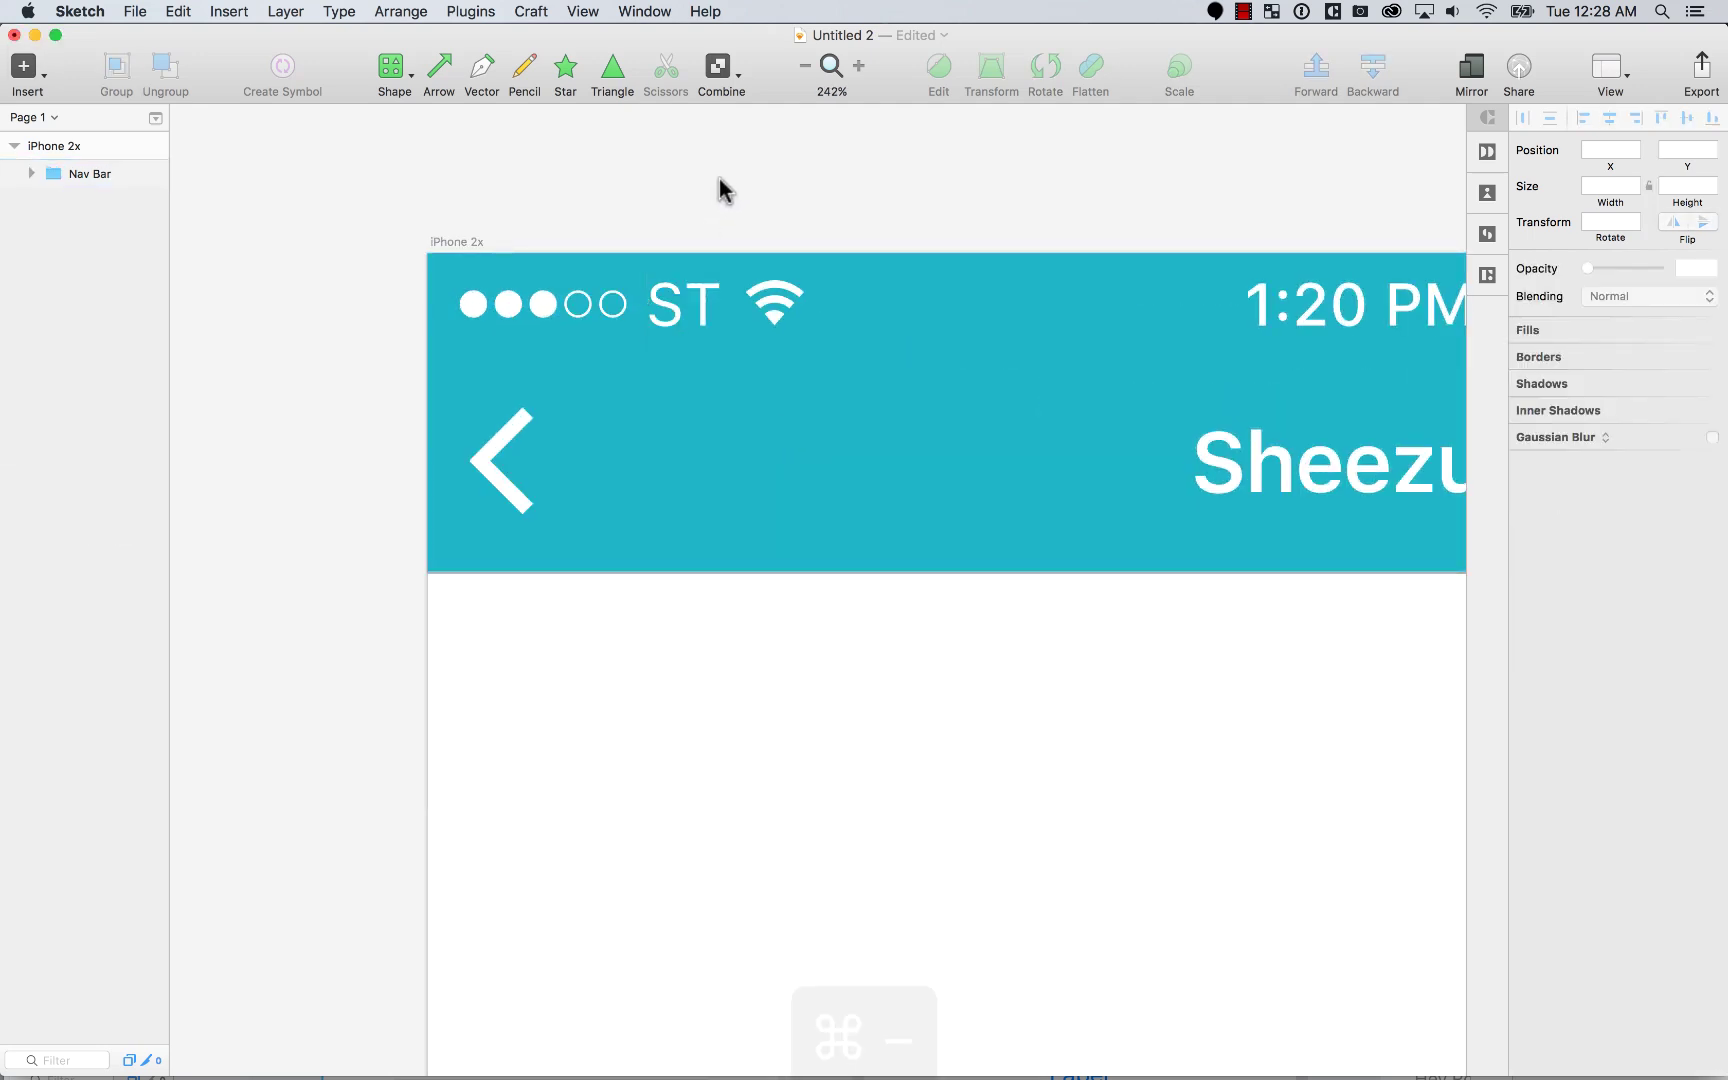
key("super+minus")
scroll(720, 178, "down", 5)
scroll(720, 178, "right", 3)
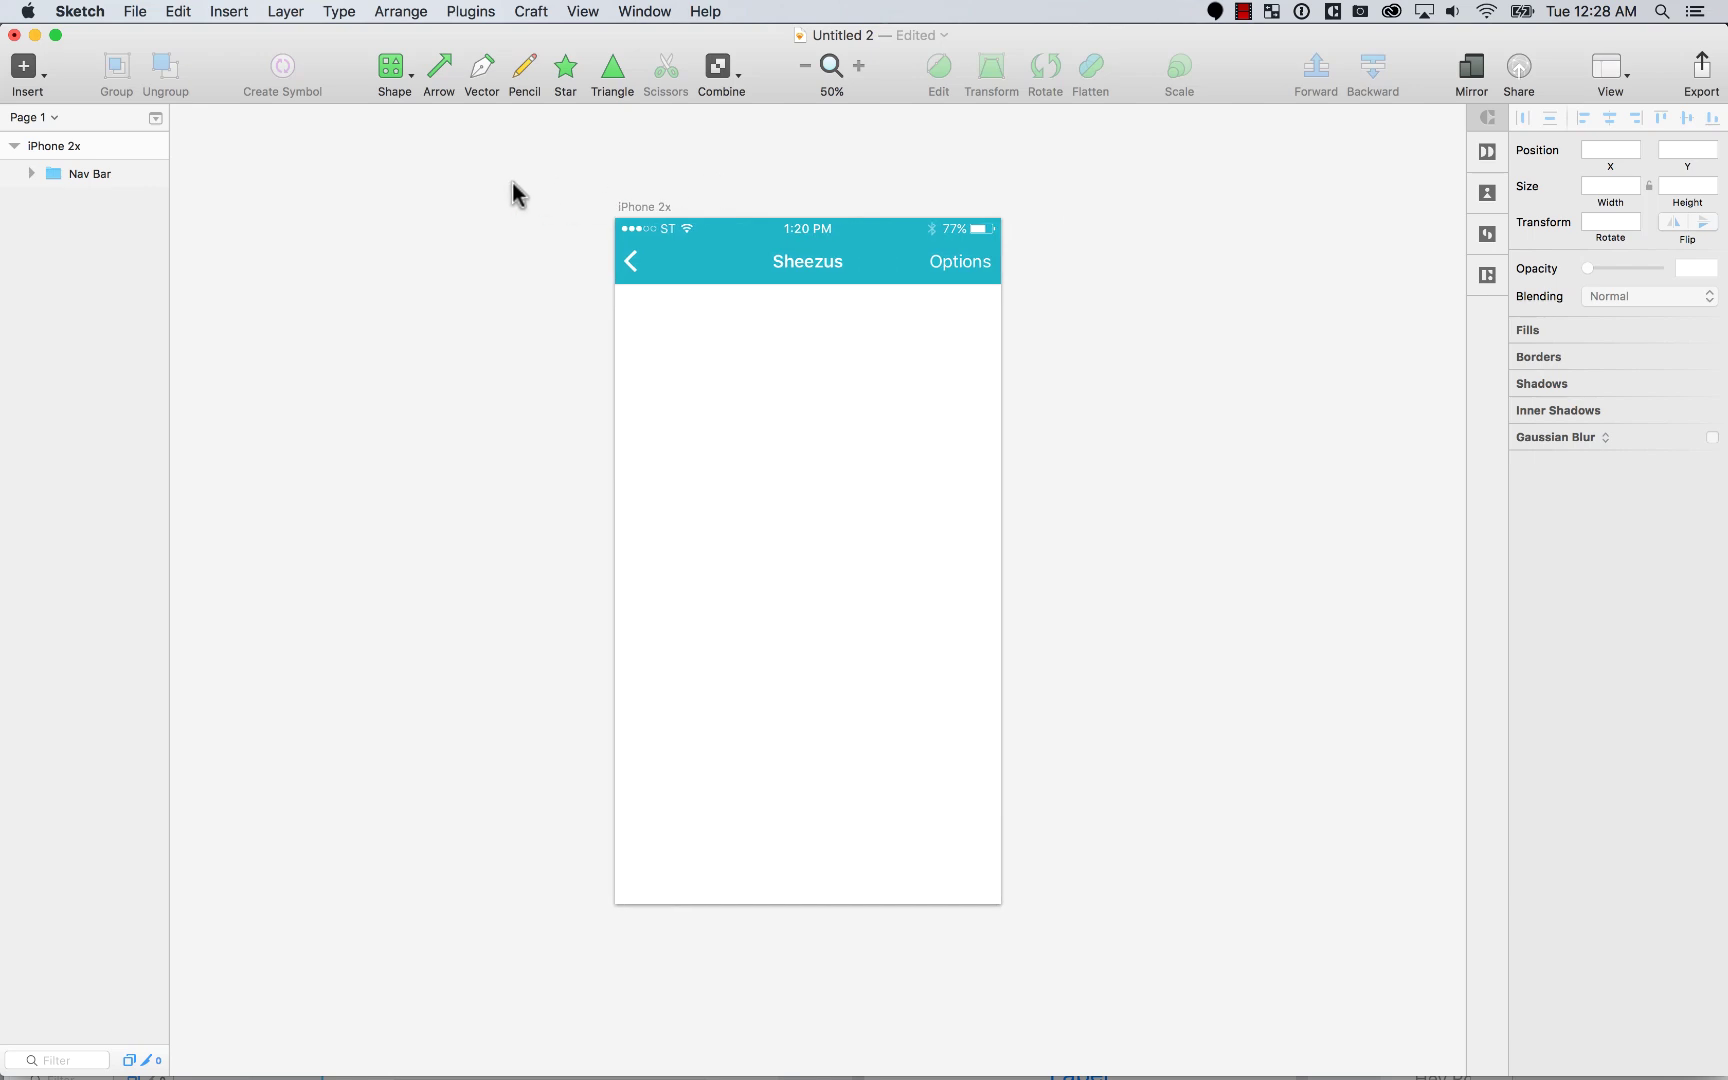
Step: Examine the finished list screen in the loading animation - sheezus document, and return to Untitled 2
key("z")
left_click_drag(622, 240, 1119, 818)
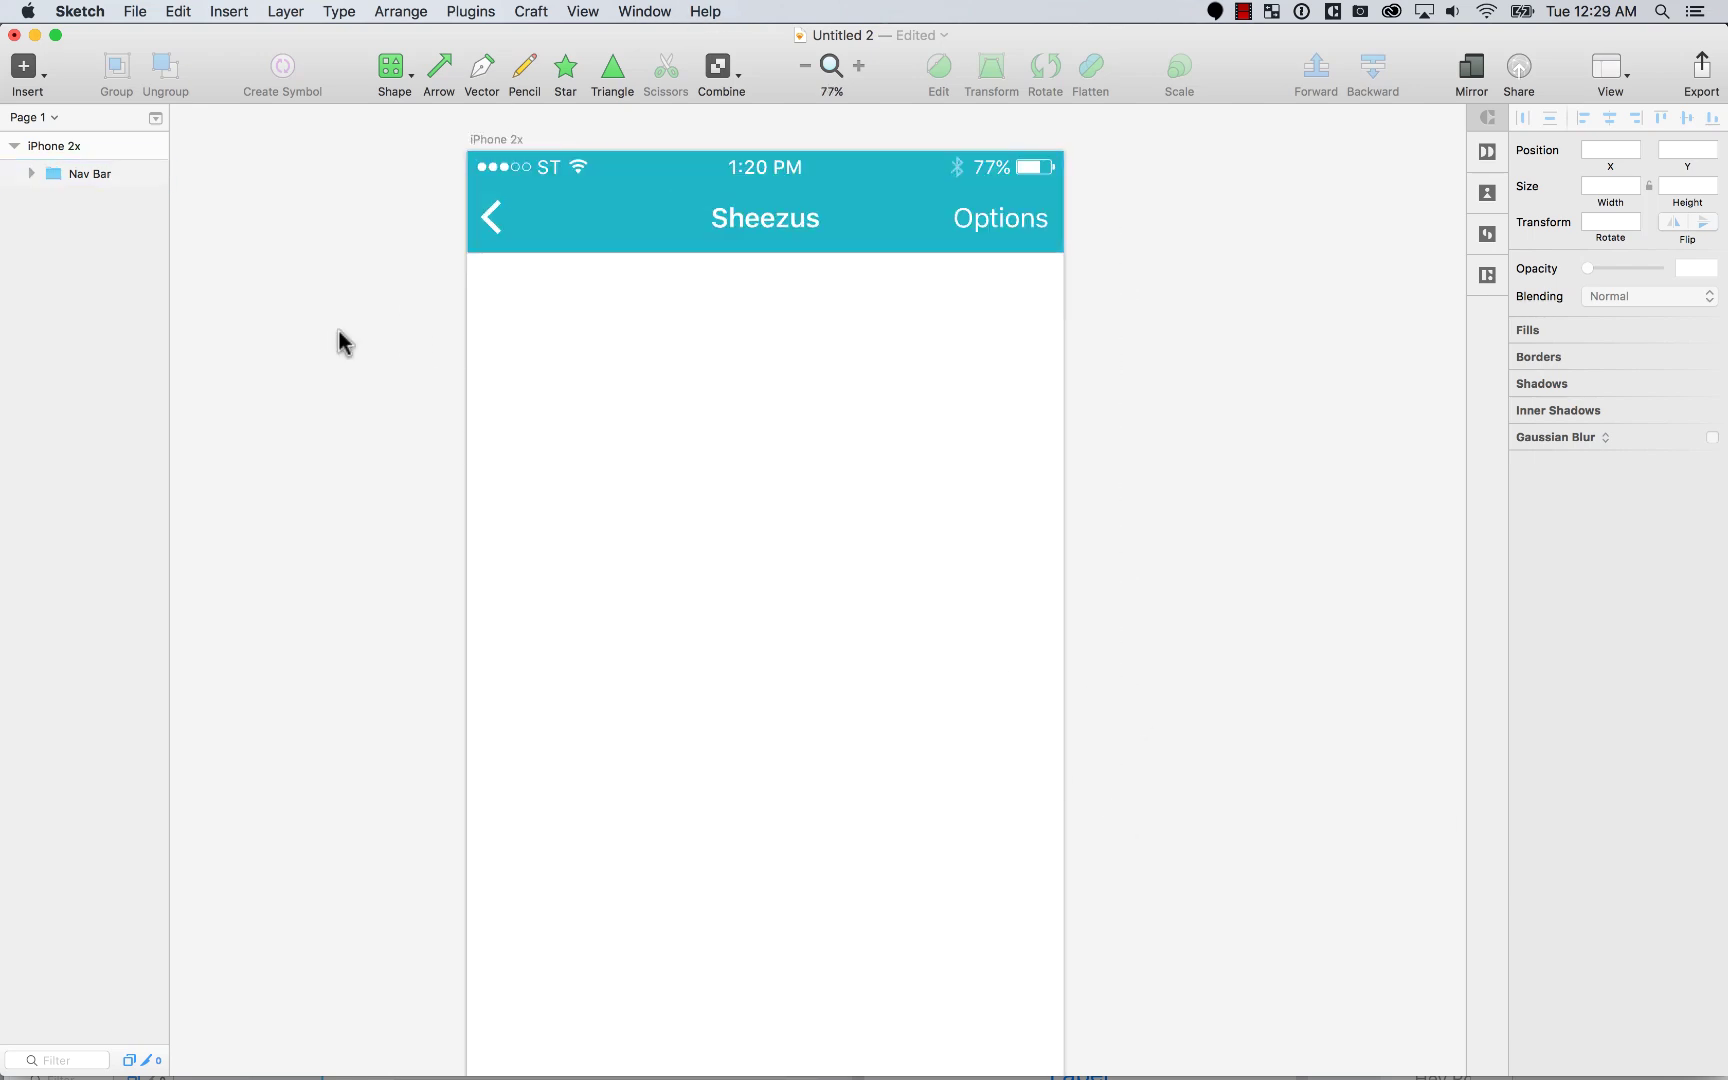
left_click(644, 11)
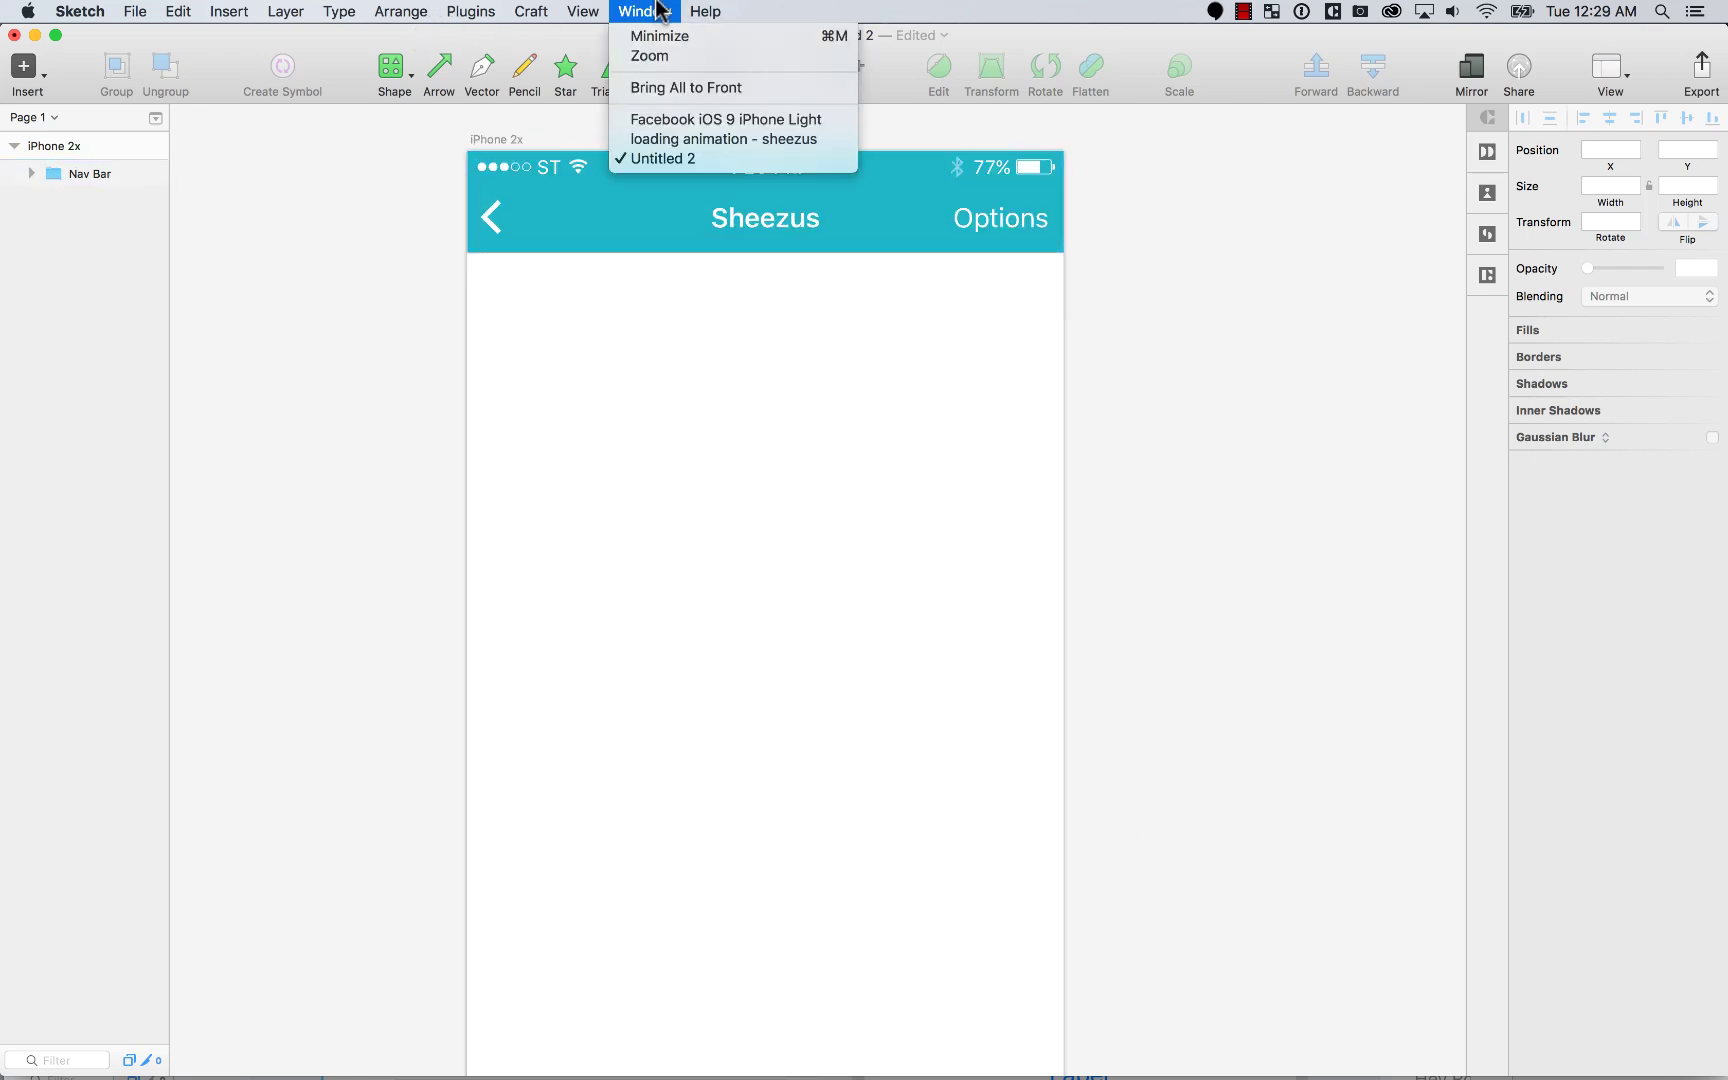
left_click(712, 137)
left_click(665, 458)
left_click(540, 473)
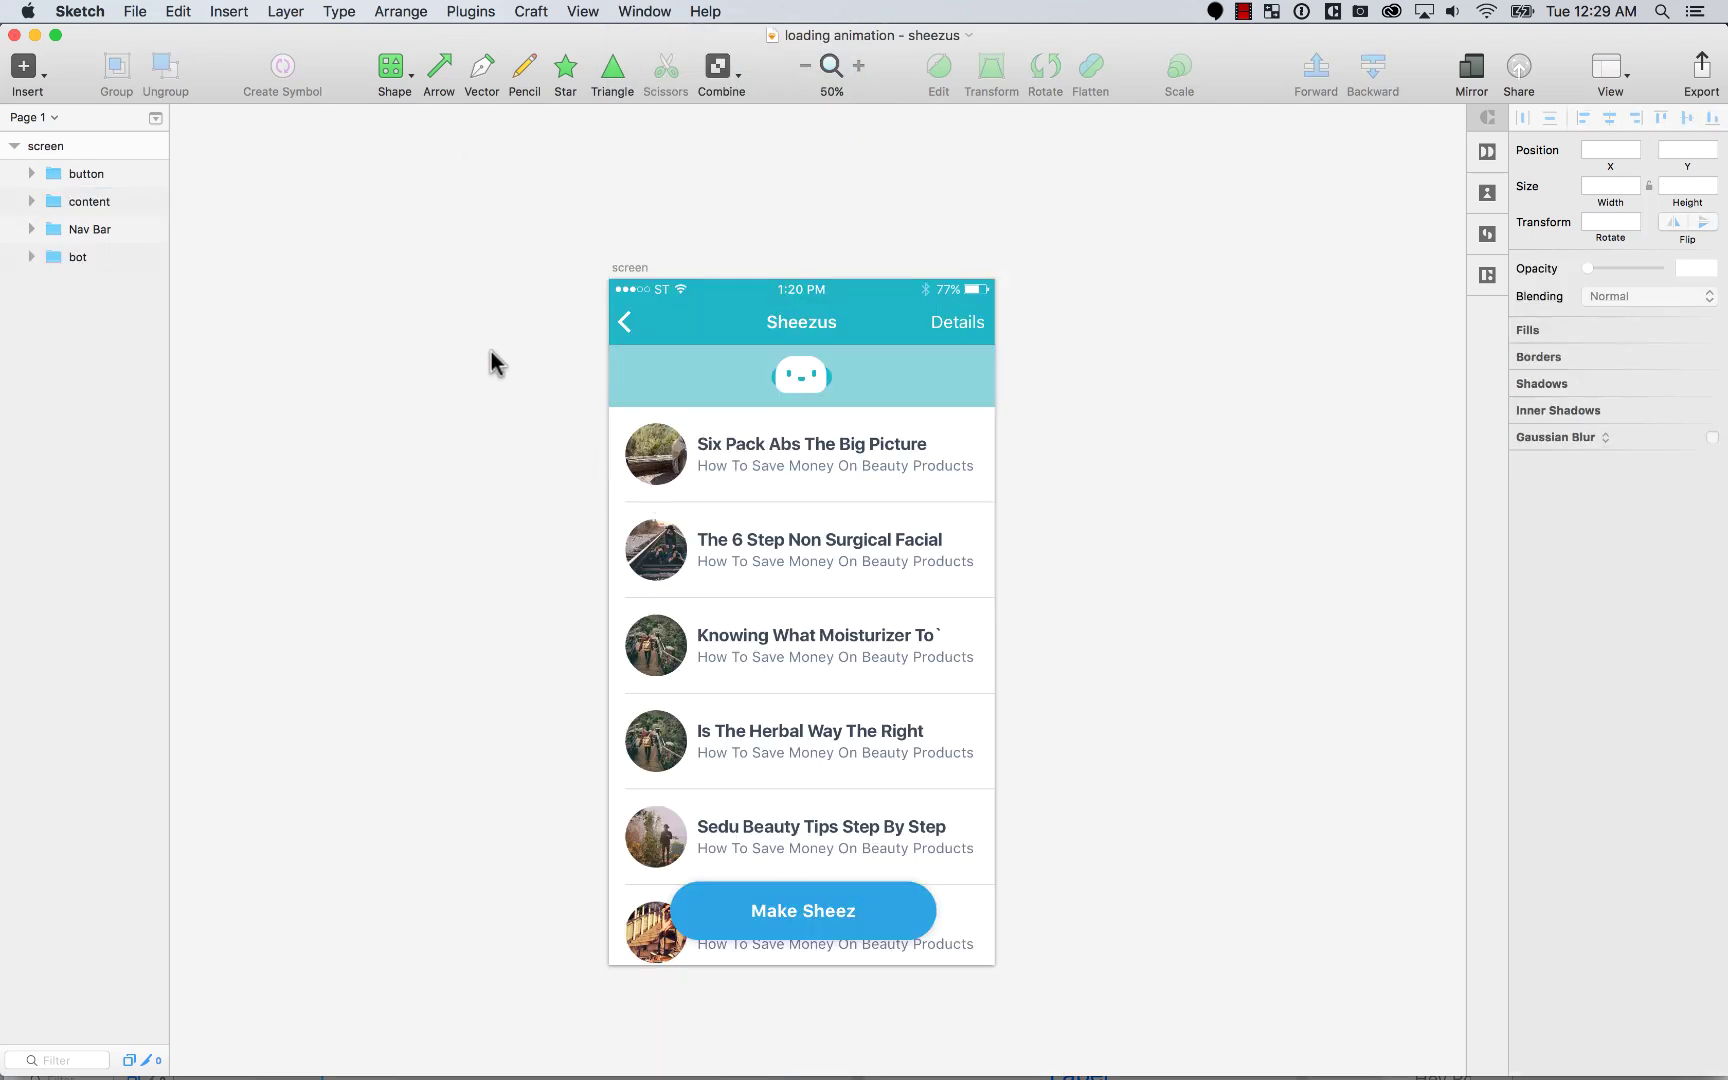
left_click(705, 11)
mouse_move(644, 11)
left_click(671, 160)
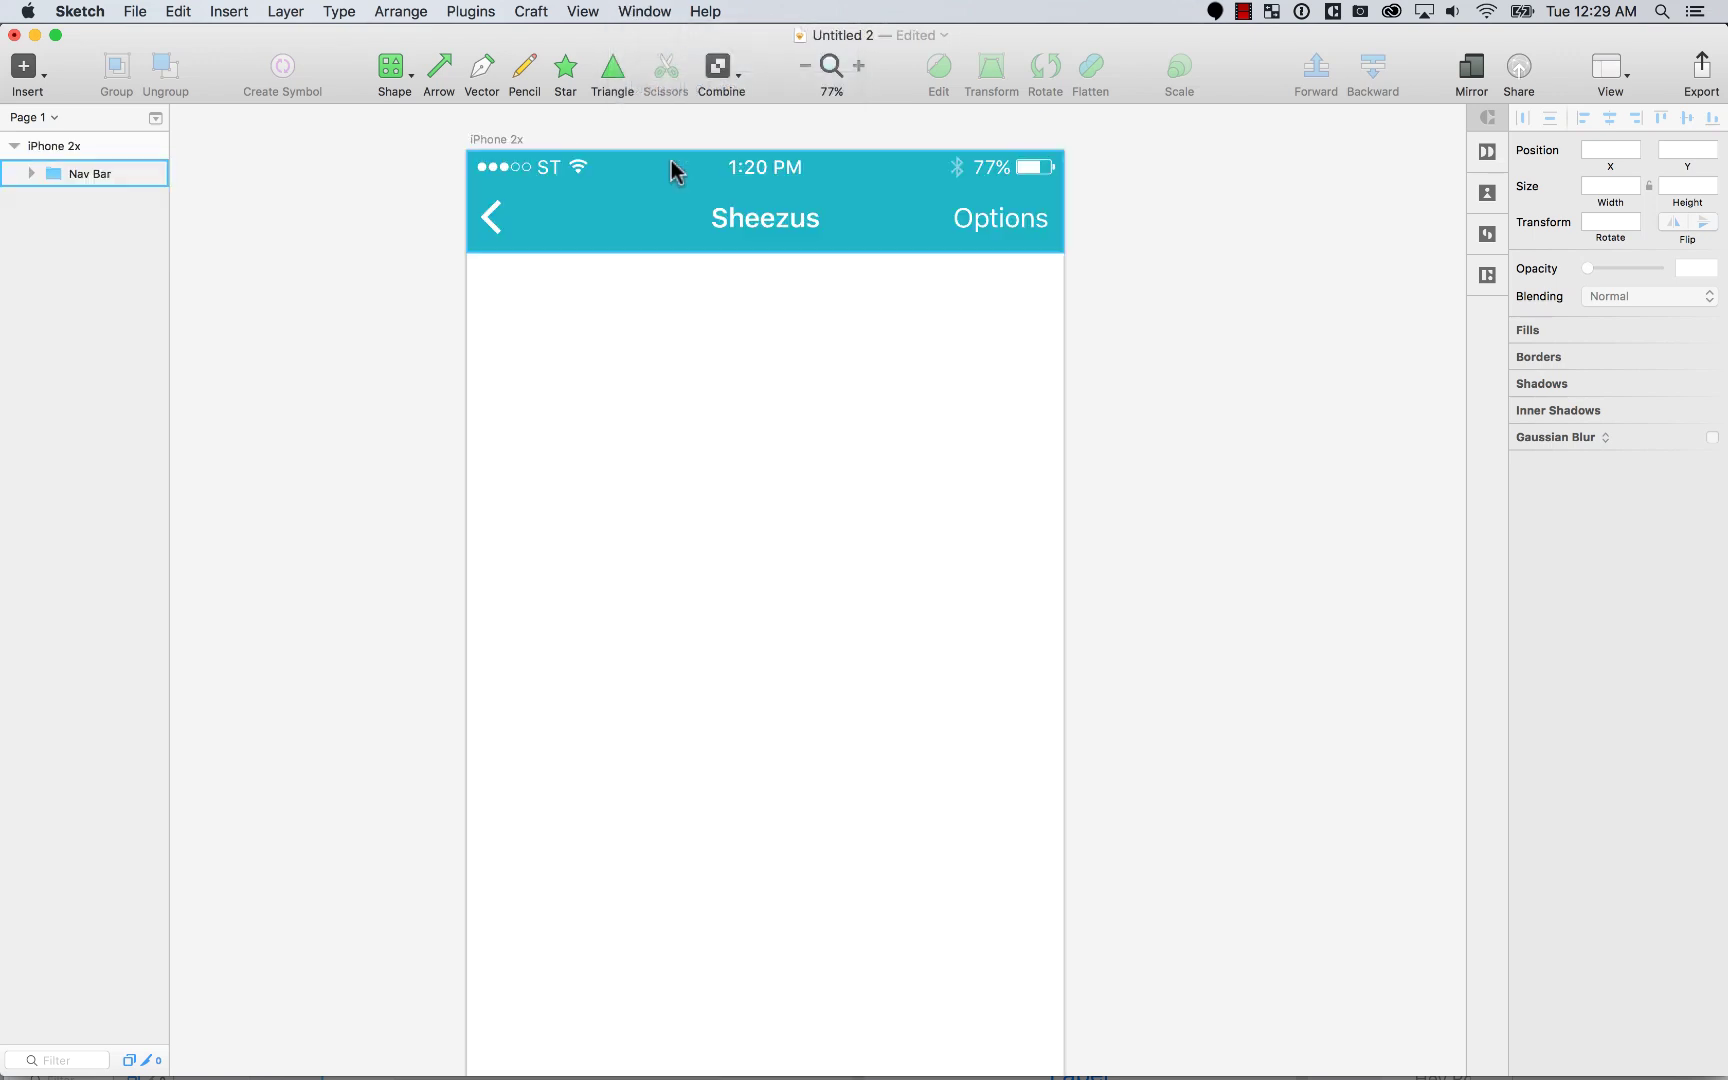
Step: Draw a circle below the back arrow, near the artboard's left edge, and set its size to 96 by 96
left_click(390, 66)
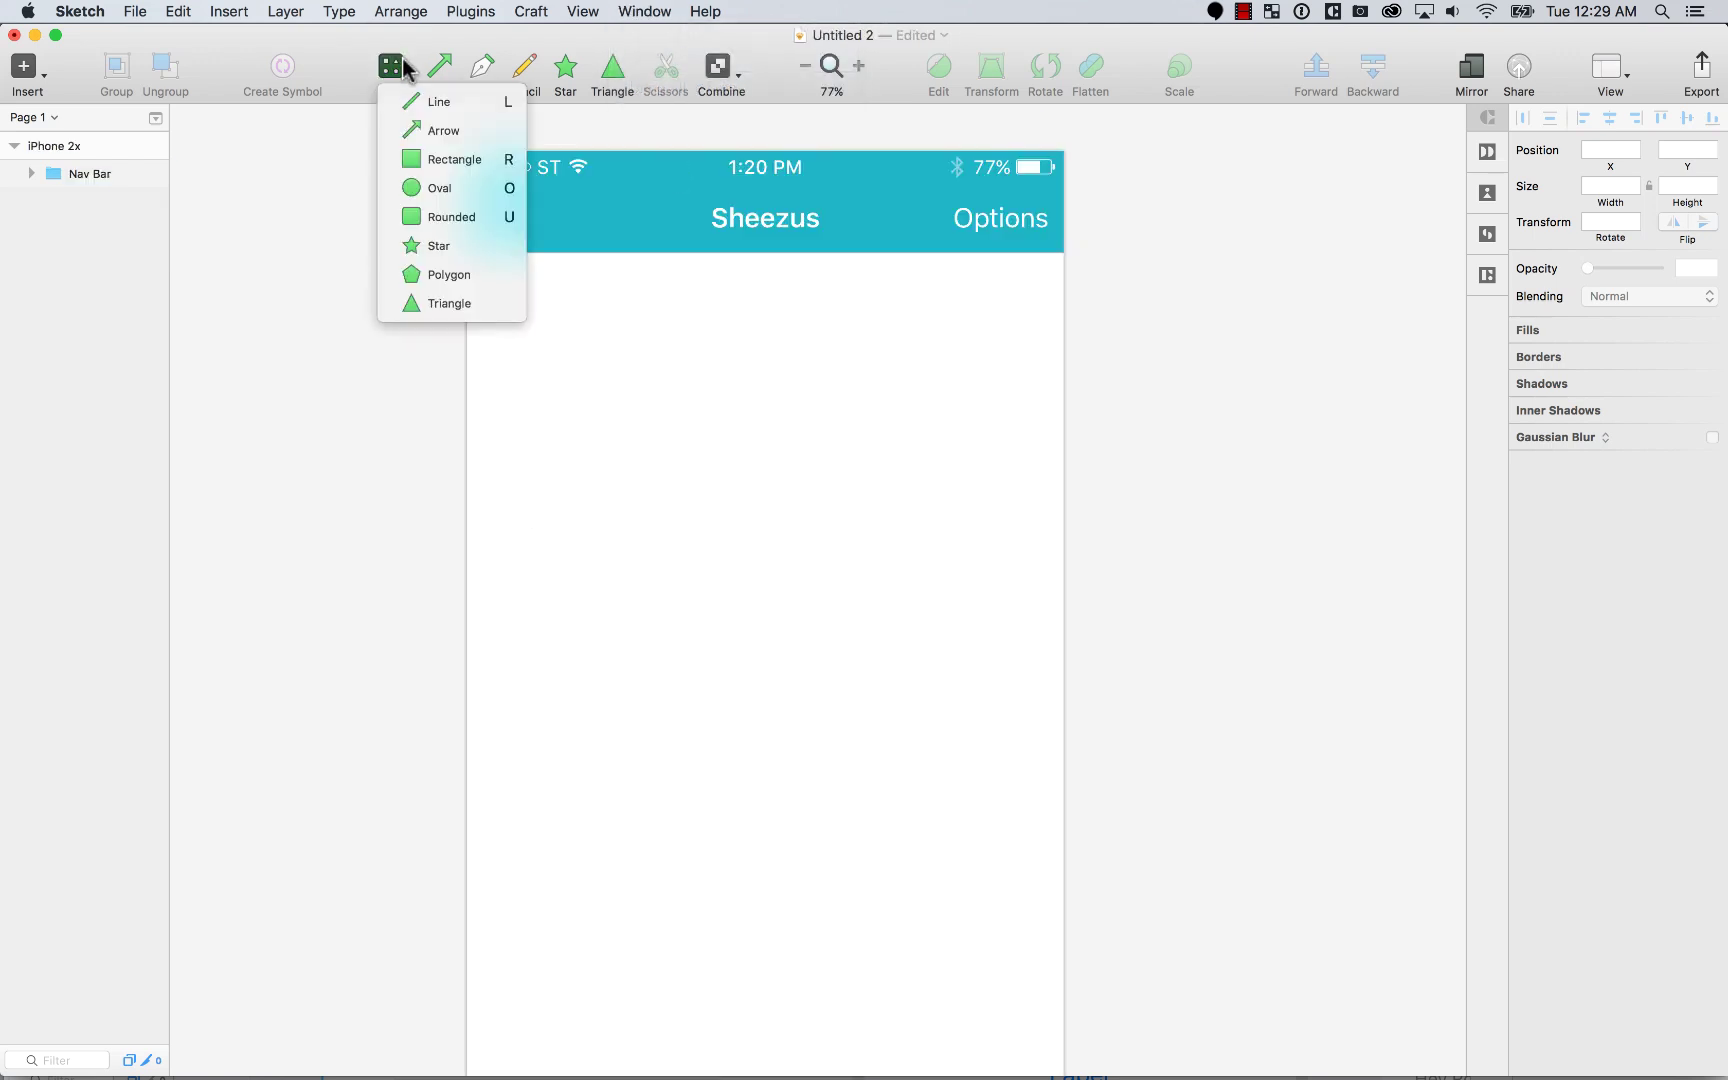
left_click(440, 186)
left_click_drag(481, 291, 556, 368)
left_click(1687, 186)
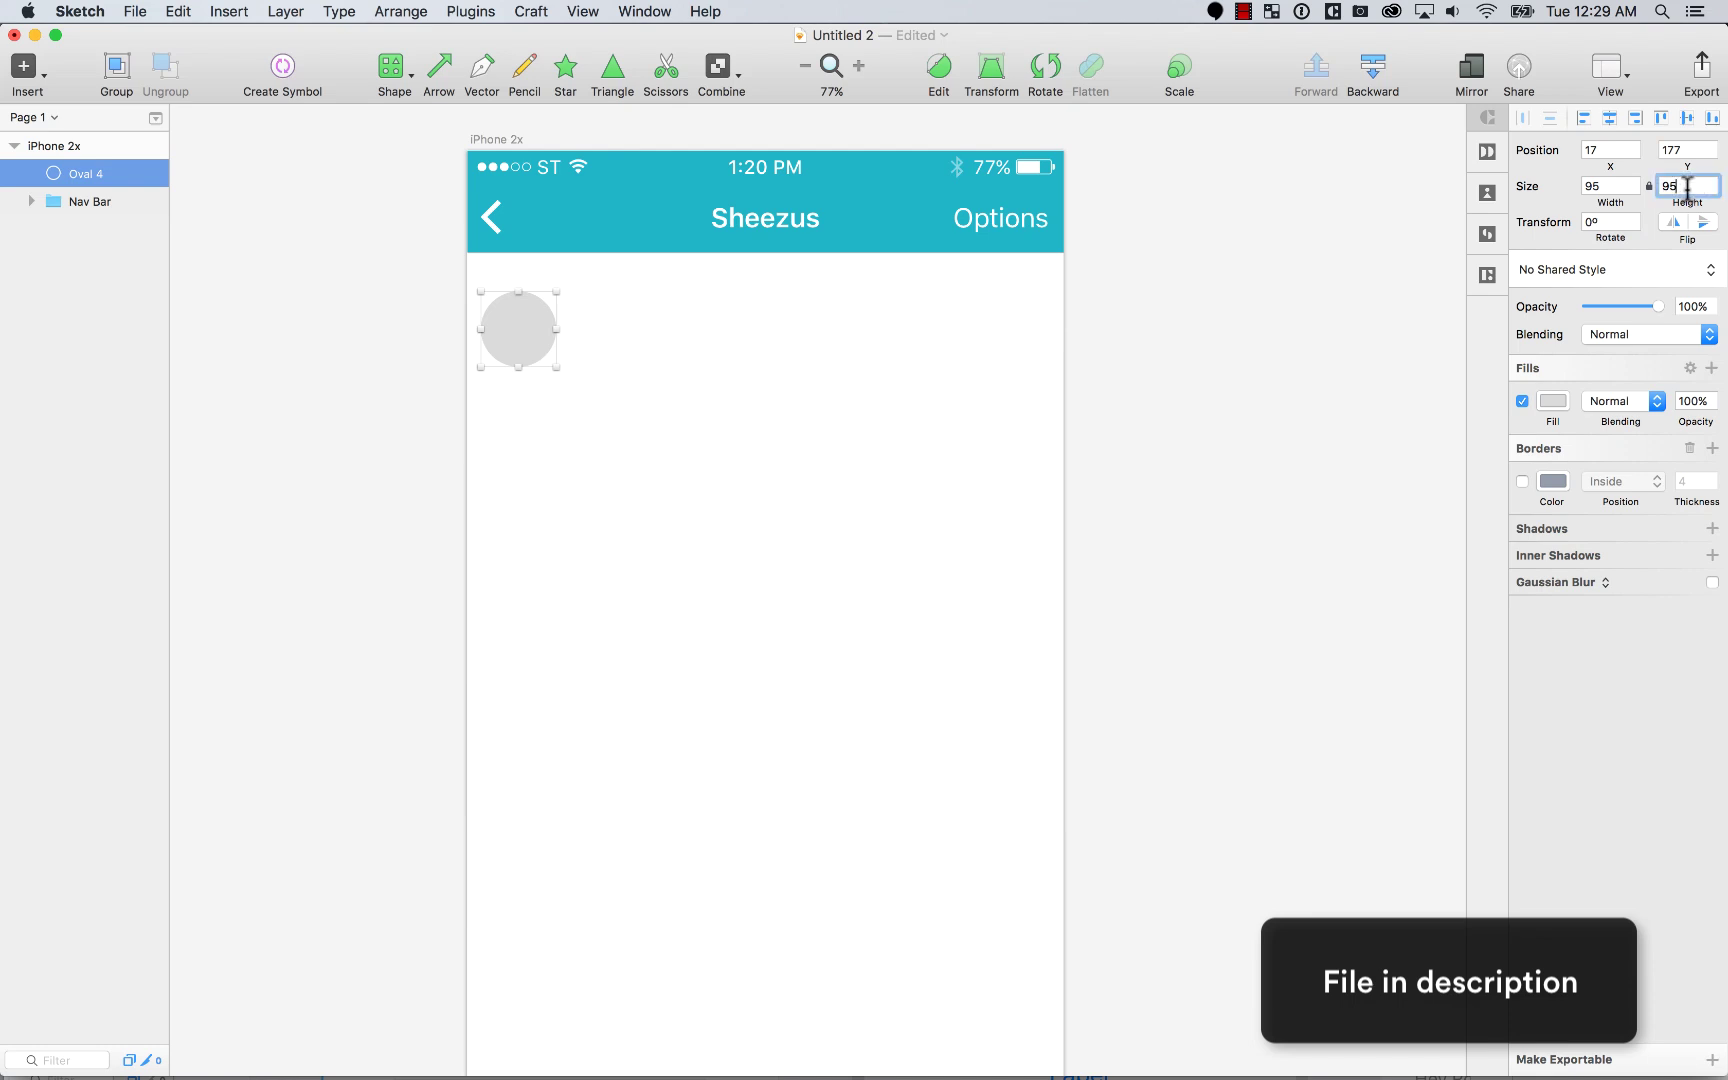
key("Return")
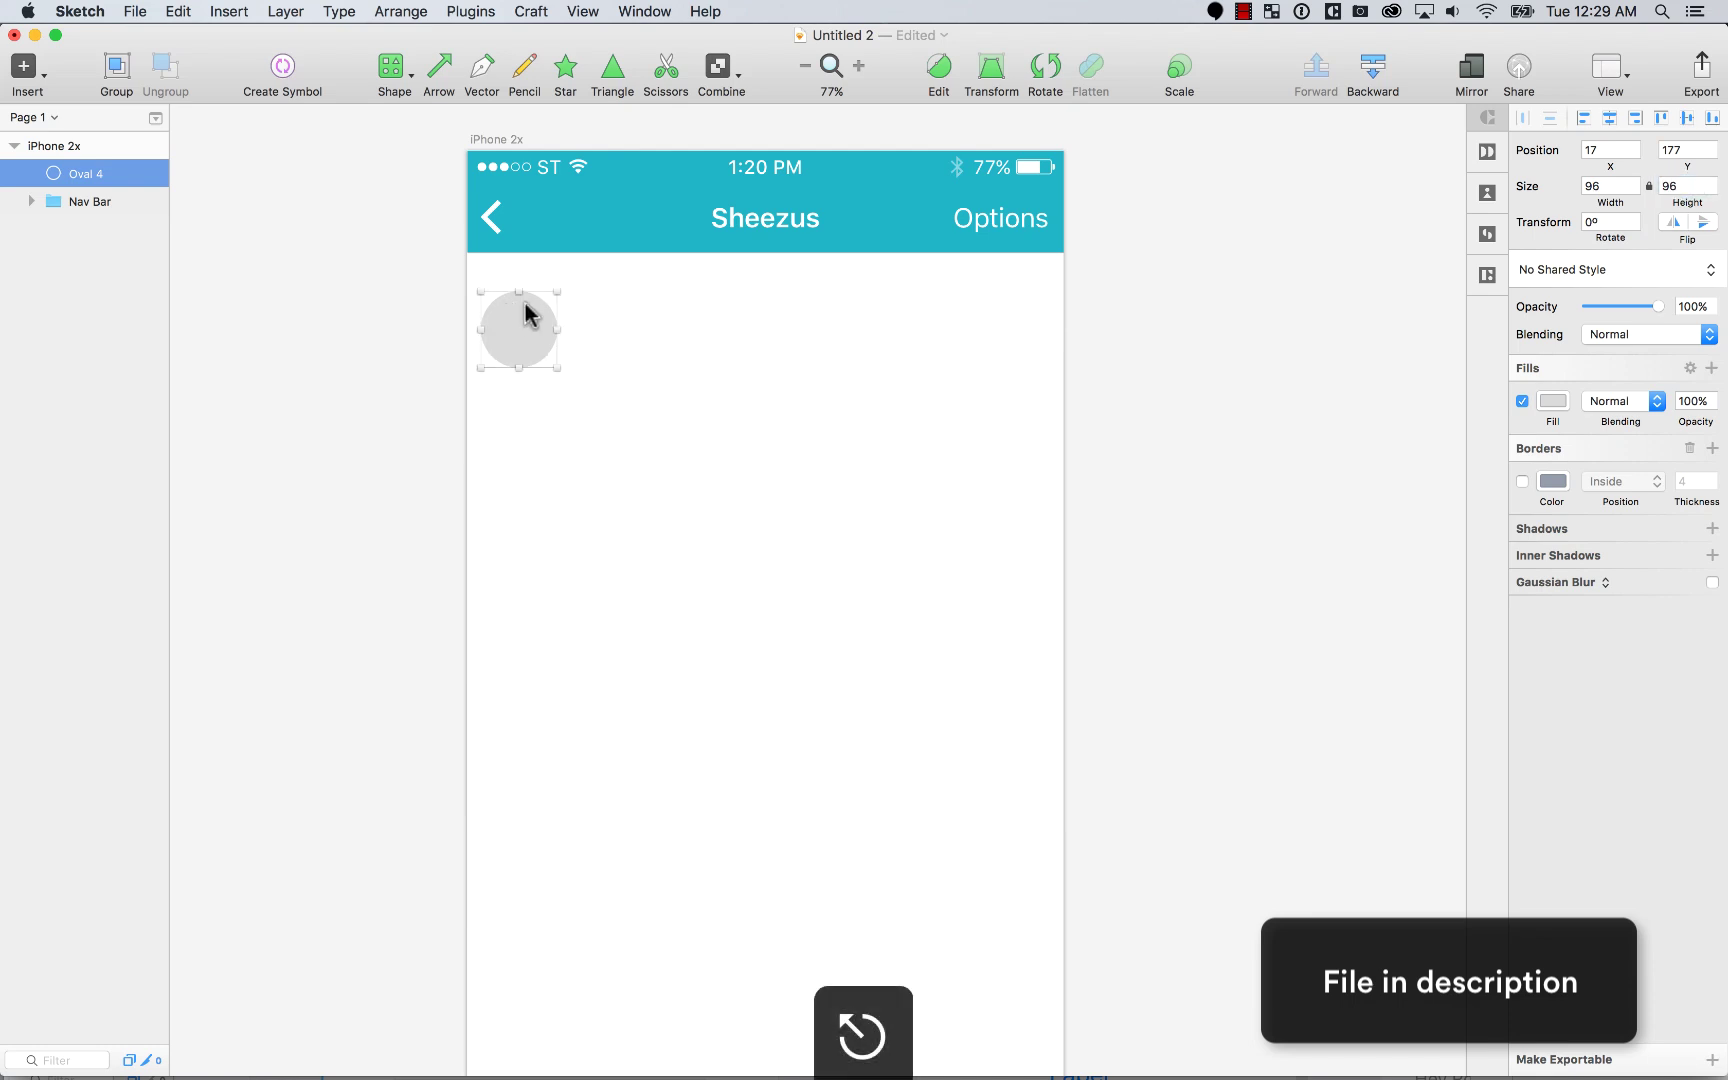
Step: Nudge the circle horizontally to X 32
key("shift+Right")
key("Right")
key("Right")
key("Right")
key("Right")
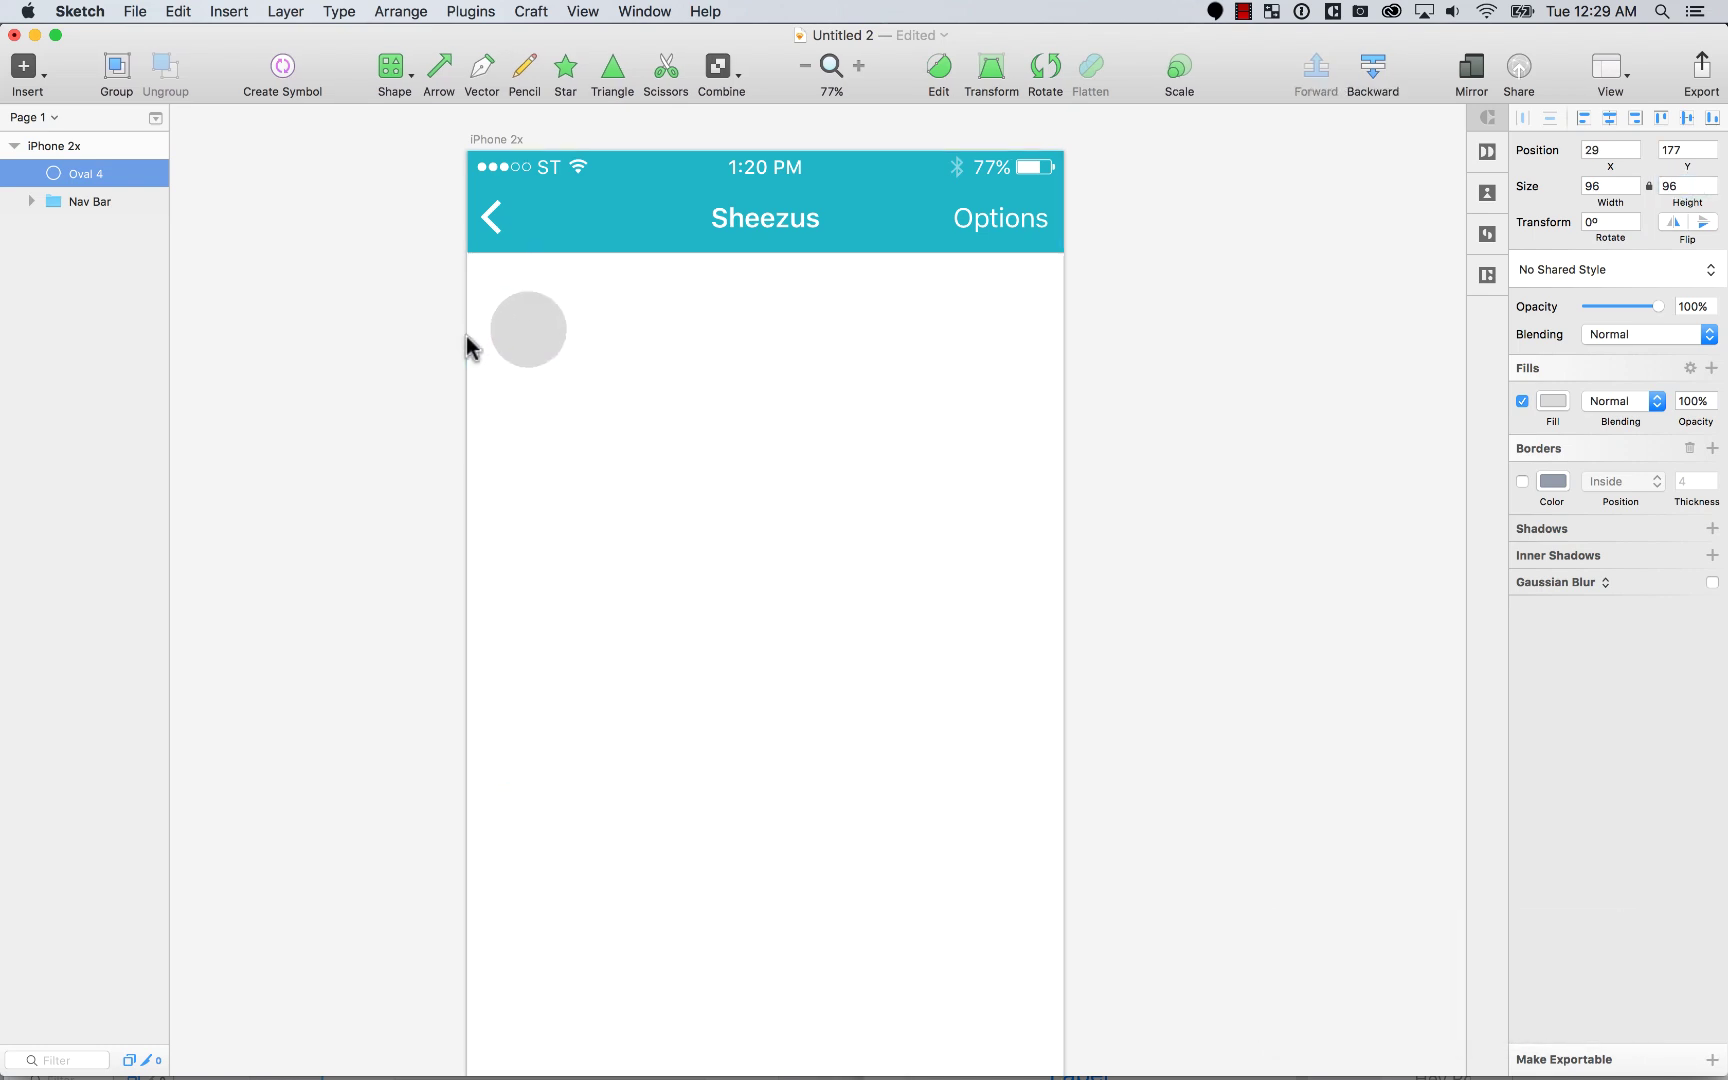
key("Right")
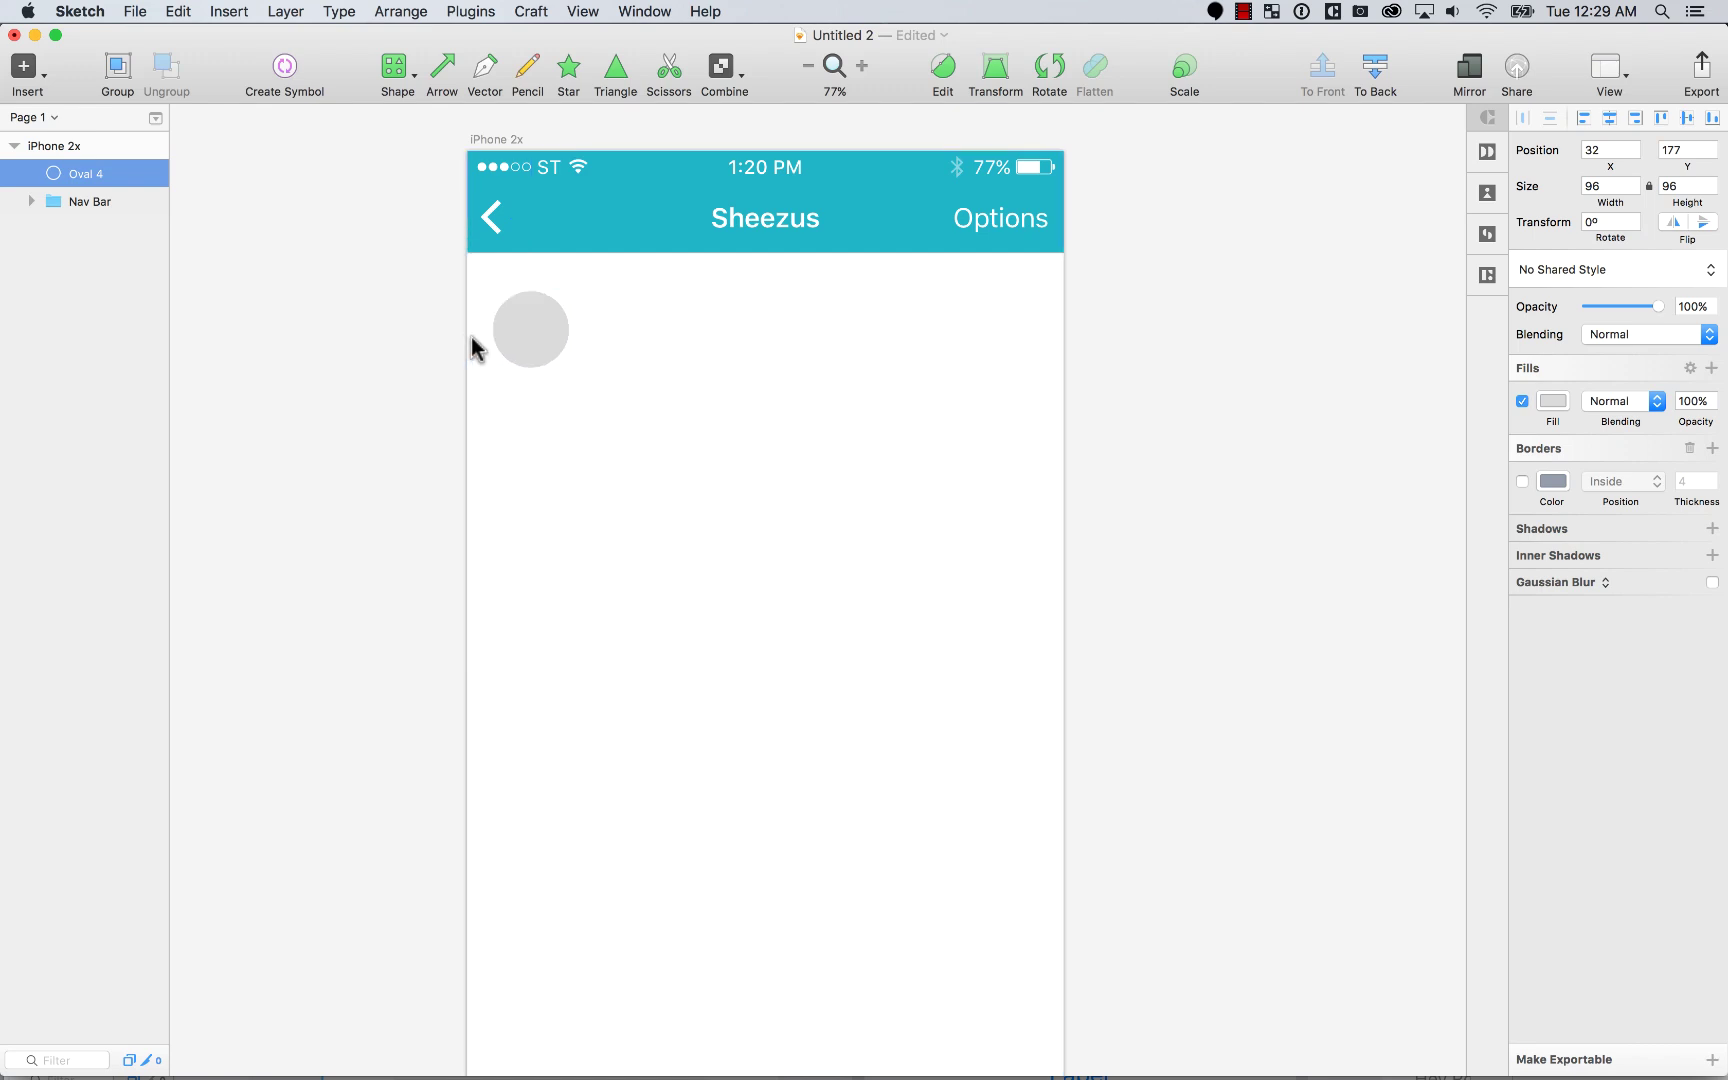
Step: Nudge the circle up toward the Nav Bar to Y 147 and deselect it
key("shift+Up")
key("shift+Up")
key("alt")
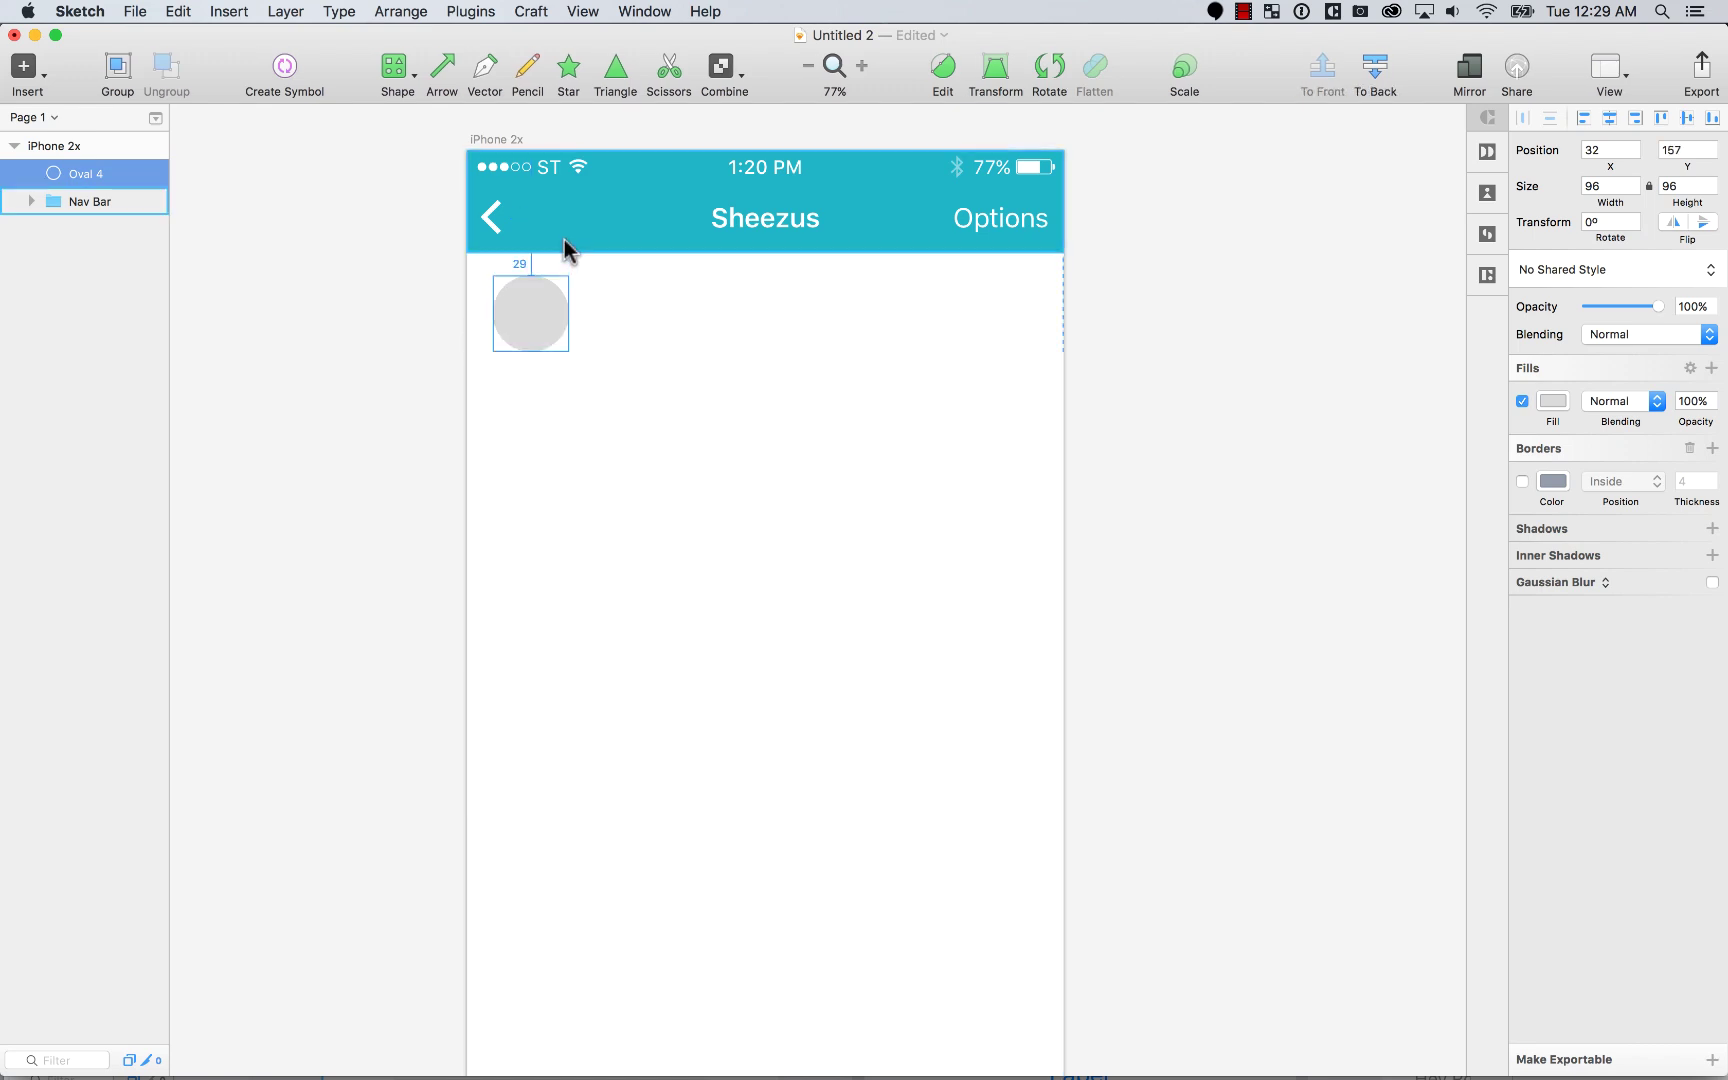
key("Up")
key("Up")
key("Up")
key("Up")
key("Up")
key("Up")
key("Up")
key("Up")
key("Up")
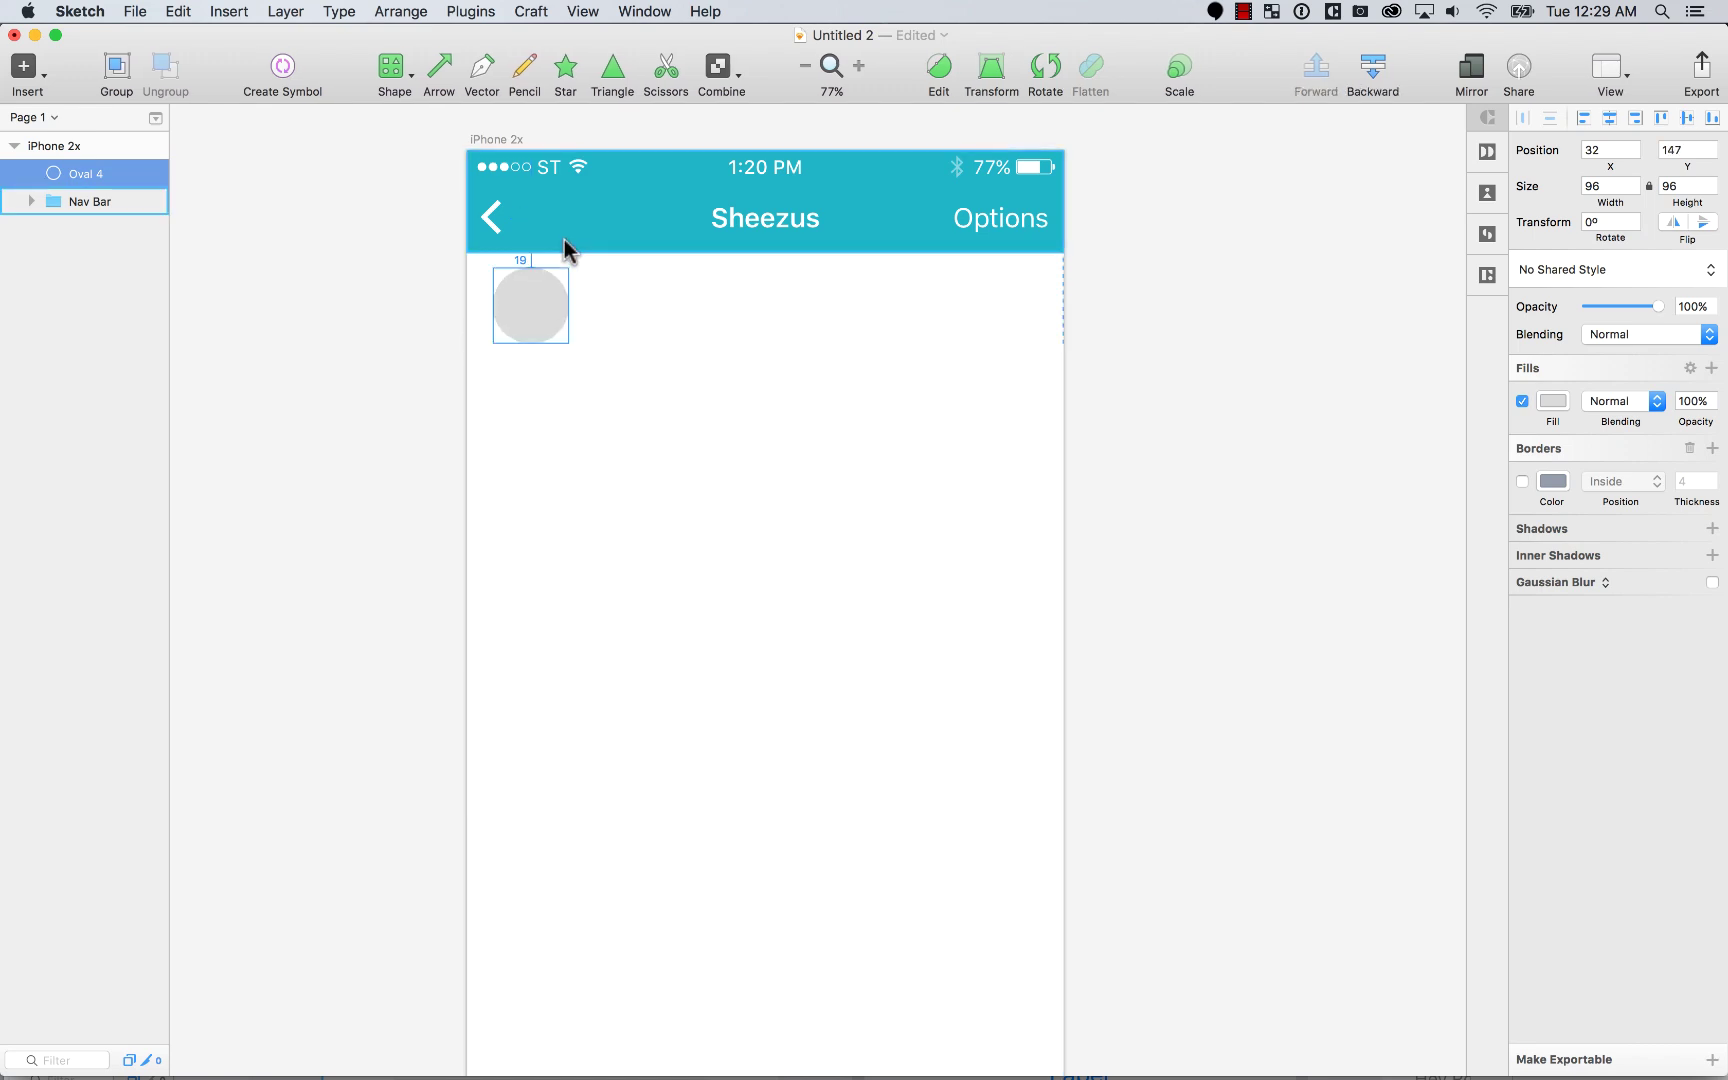
left_click(608, 298)
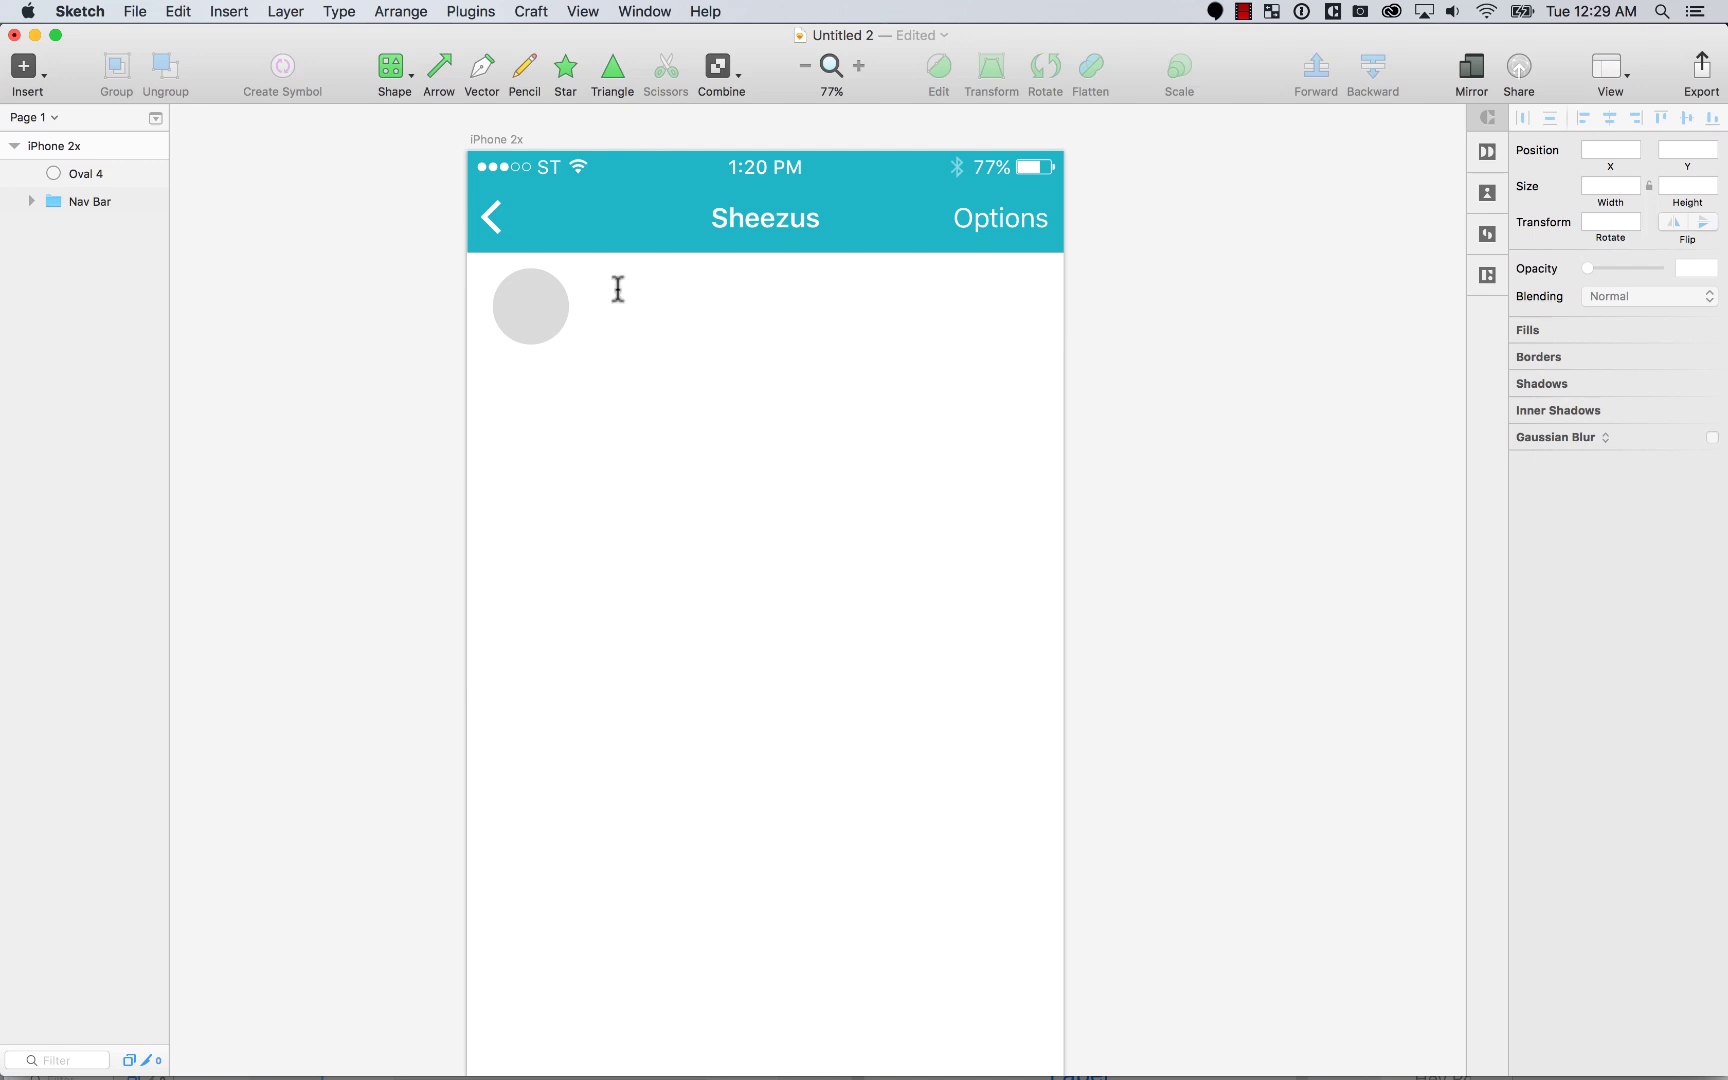
Step: Add a text layer reading "Title" to the right of the circle
left_click(591, 283)
type("Title")
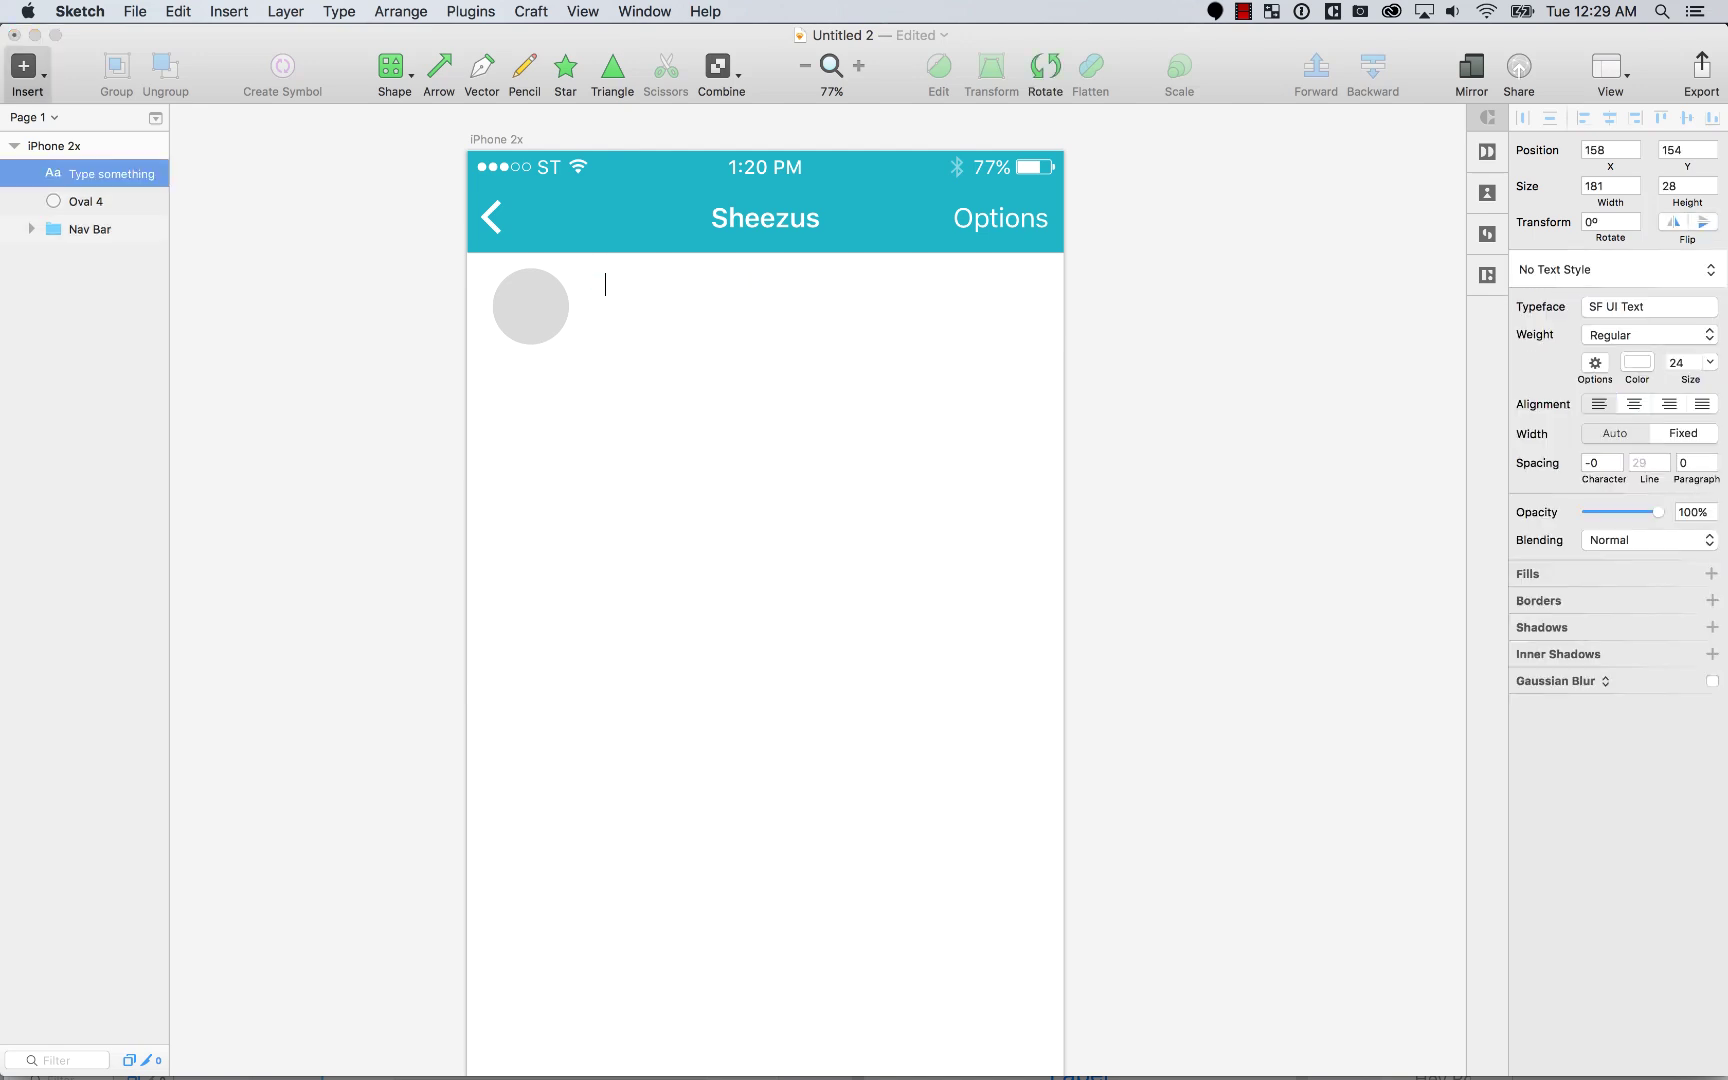
key("Escape")
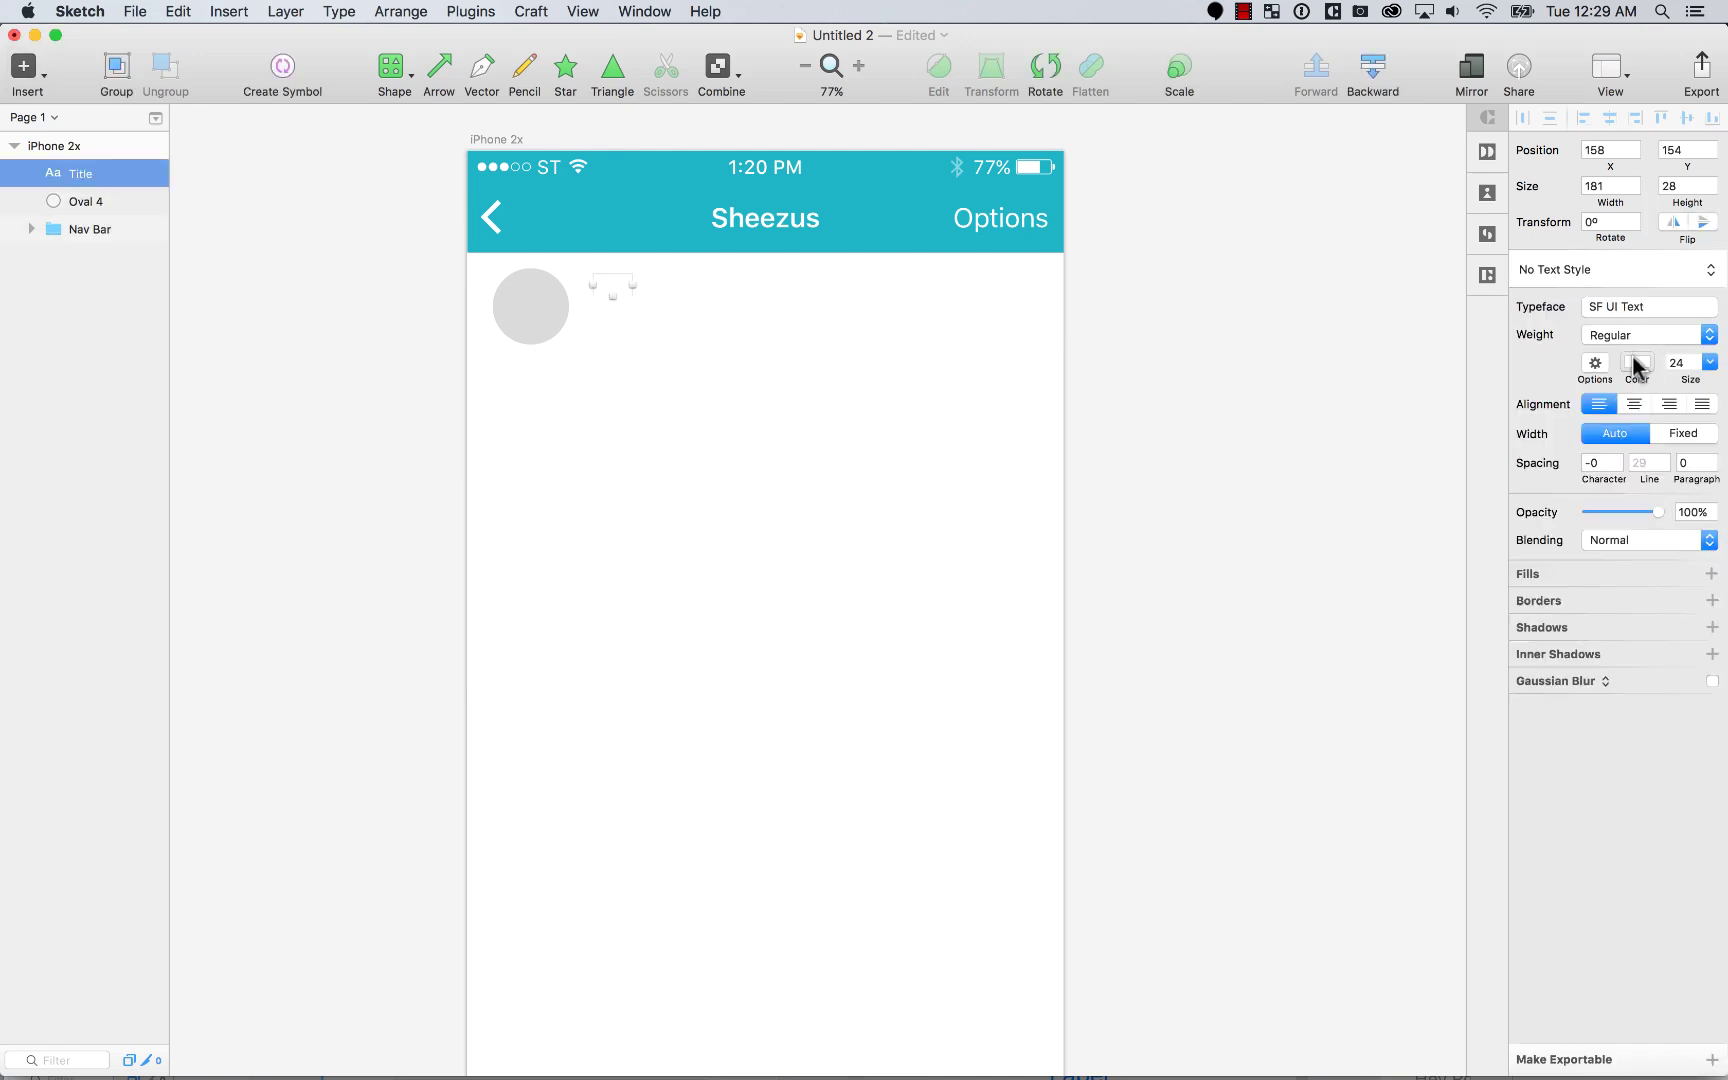
Step: Set the Title text's color to the dark slate global color 3B4859 and its font size to 34
left_click(1637, 363)
left_click(1578, 675)
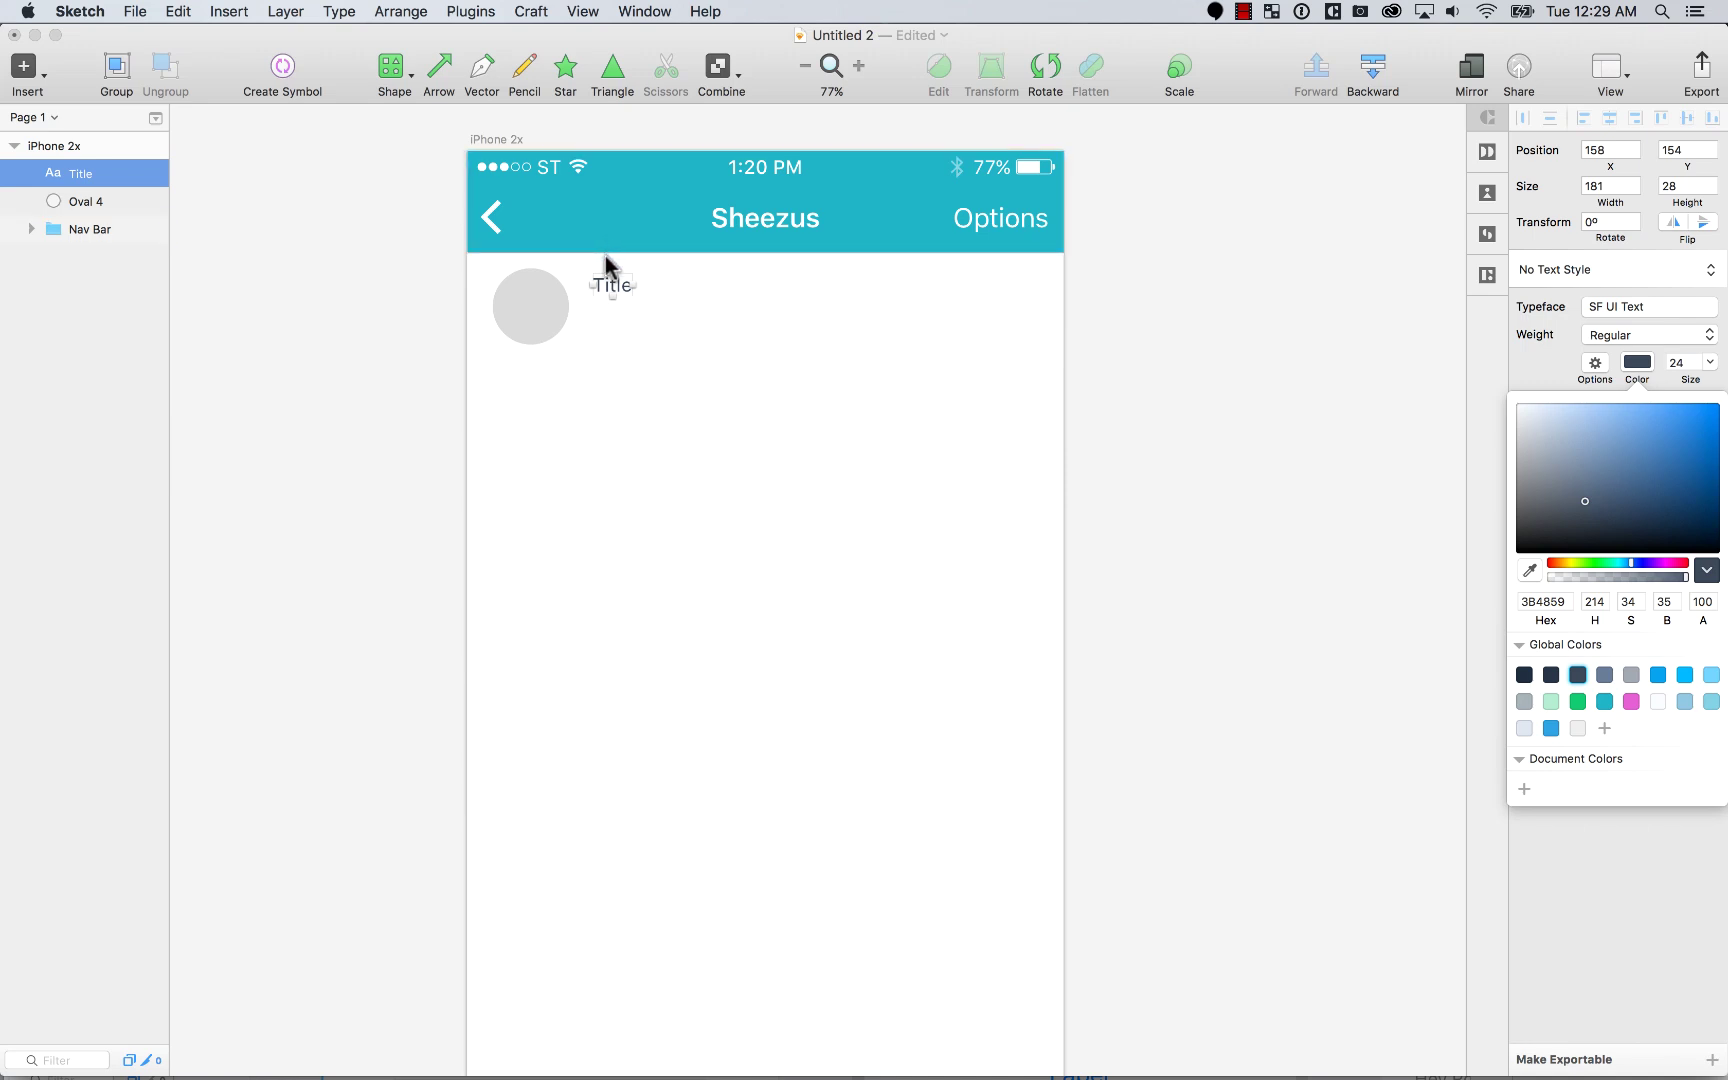
left_click(1690, 363)
key("Return")
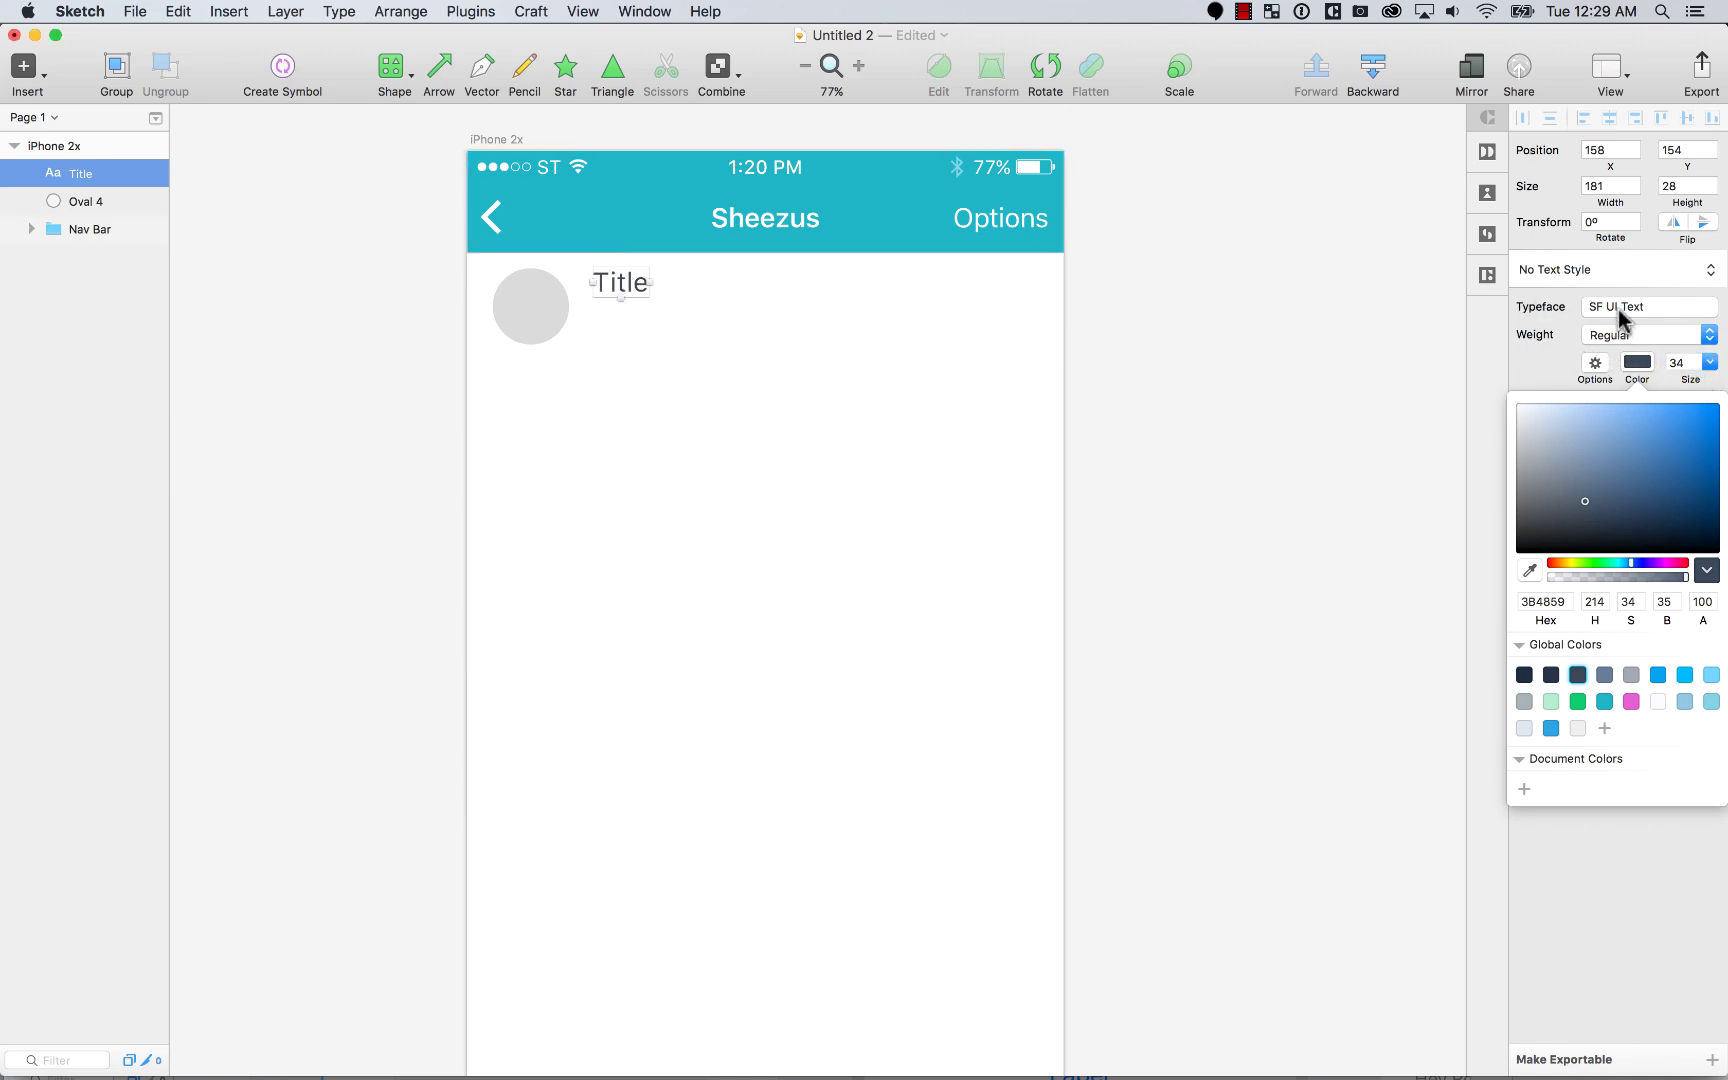
Step: Set the Title text's typeface to SF UI Display and its weight to Bold
left_click(1626, 308)
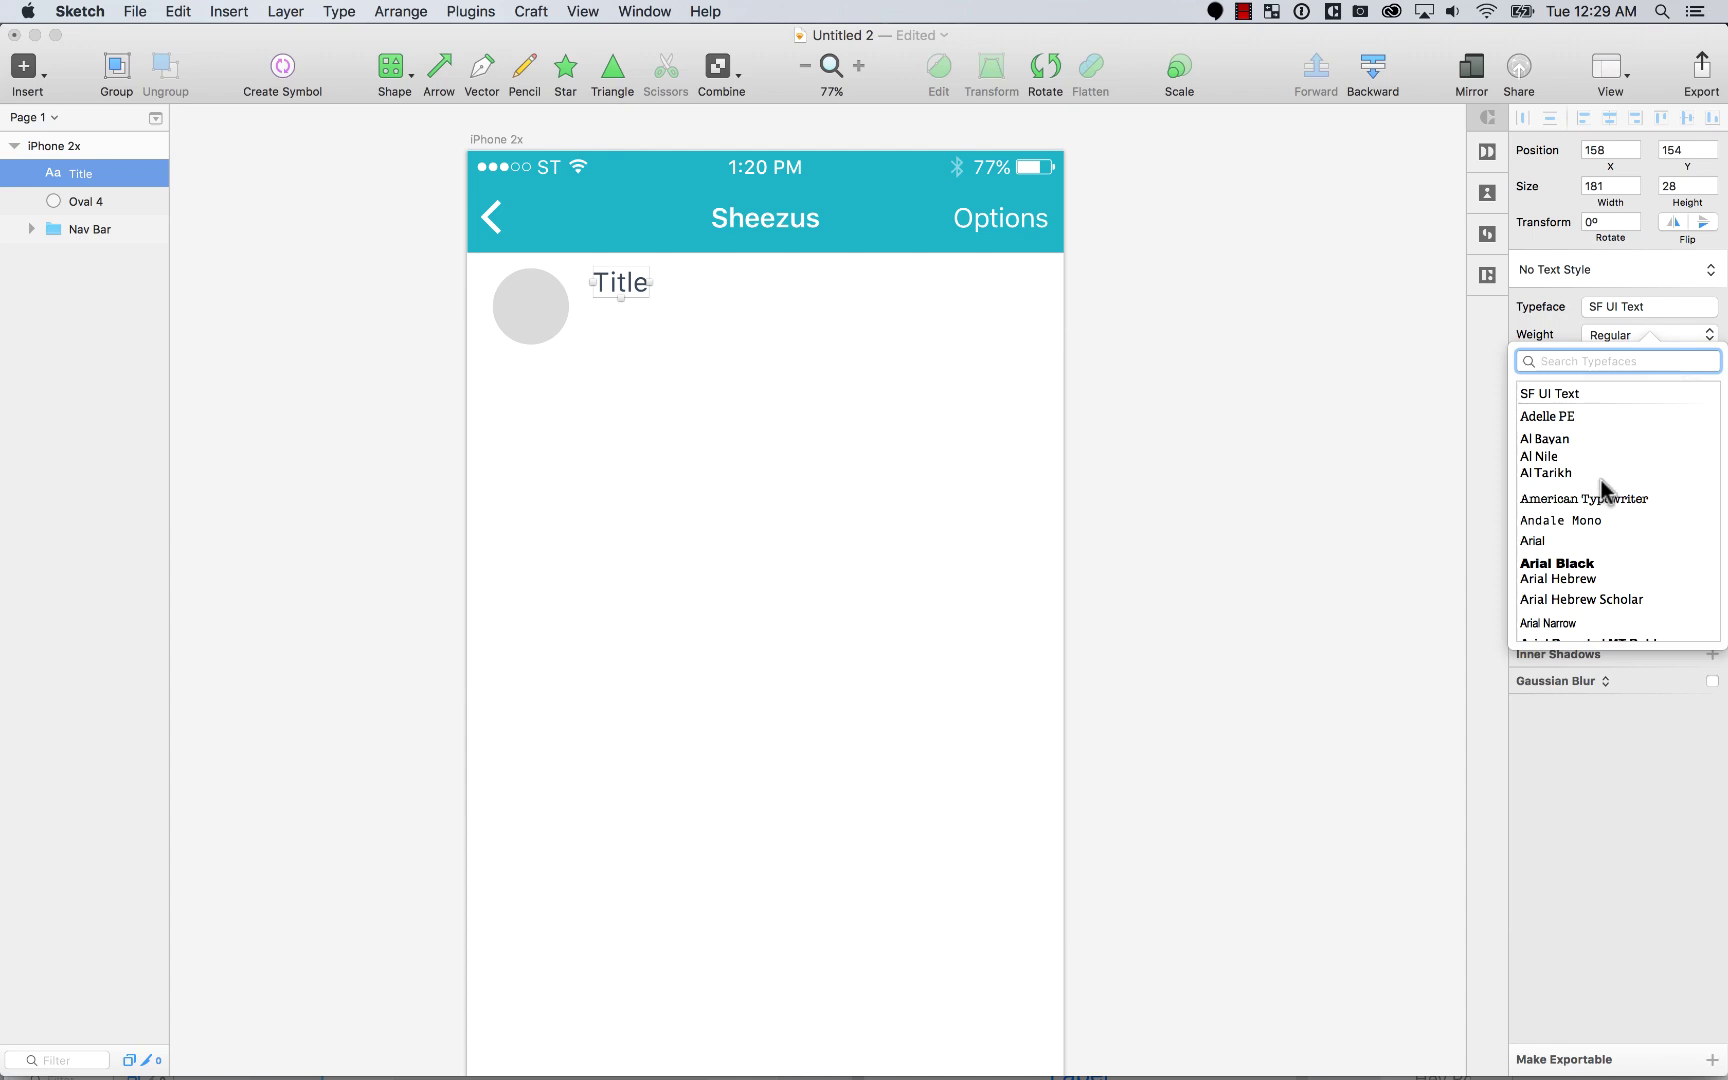
type("sf ui di")
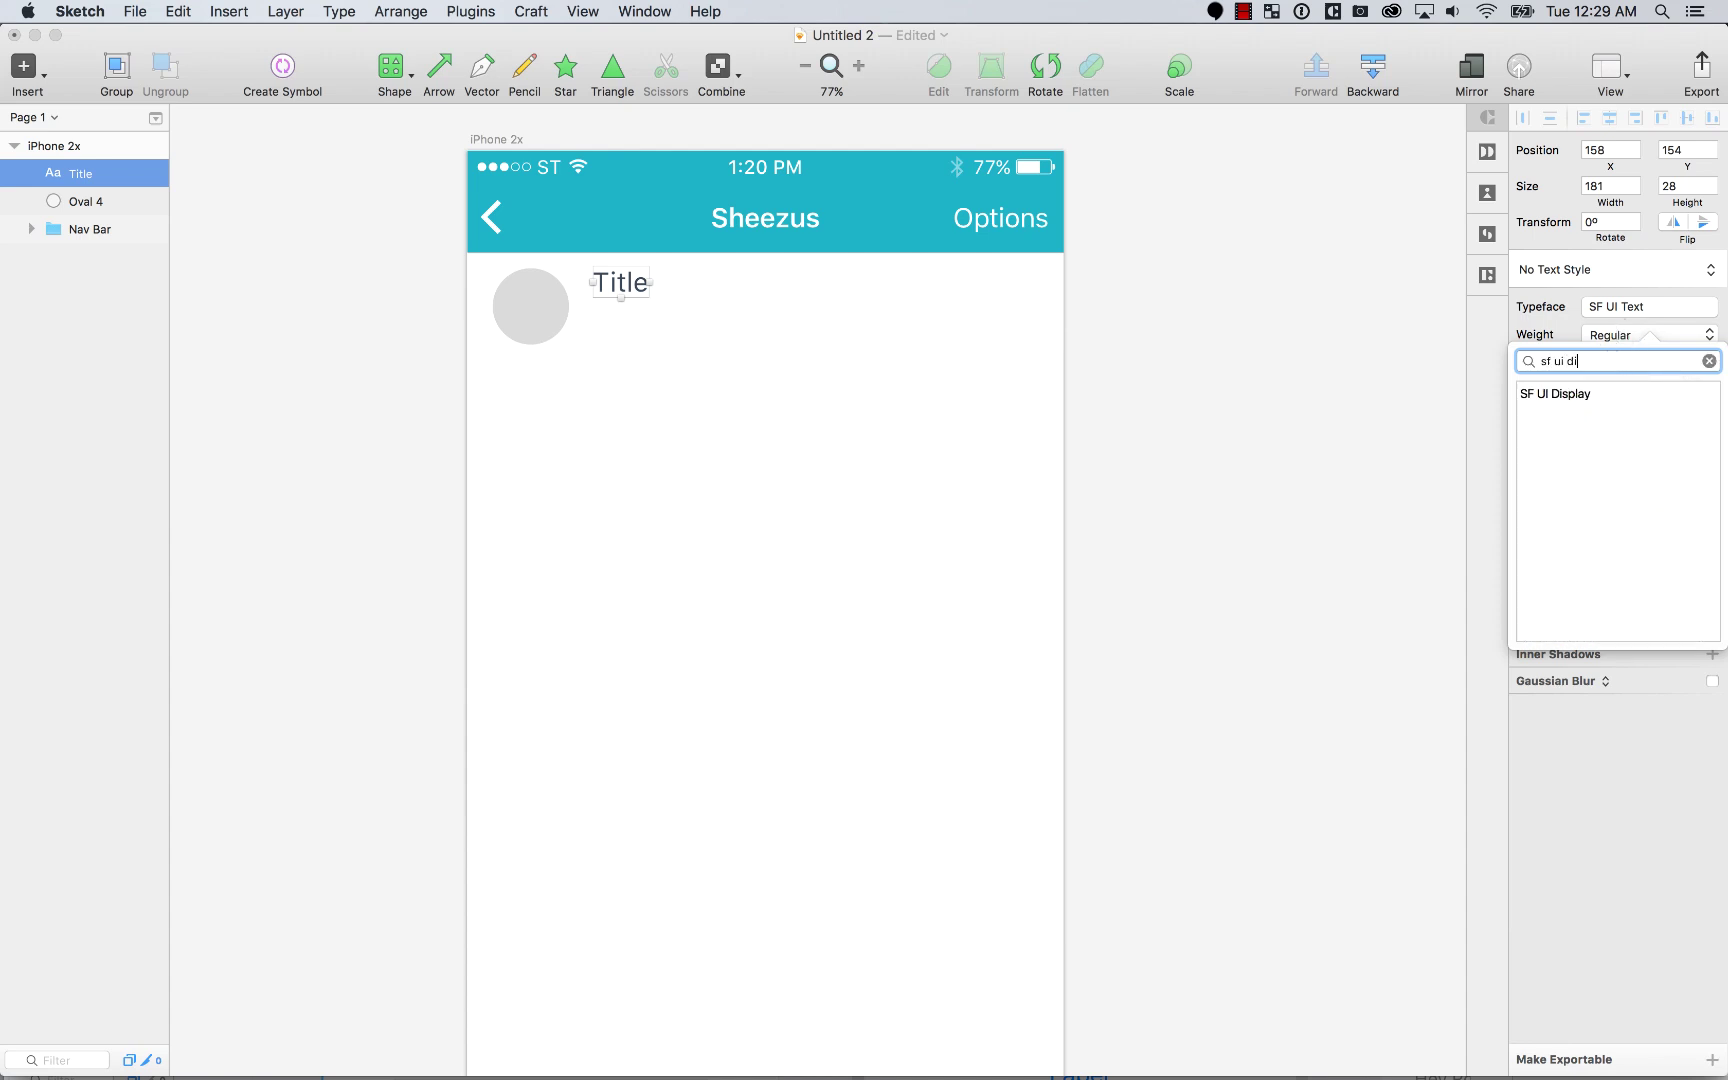
key("Return")
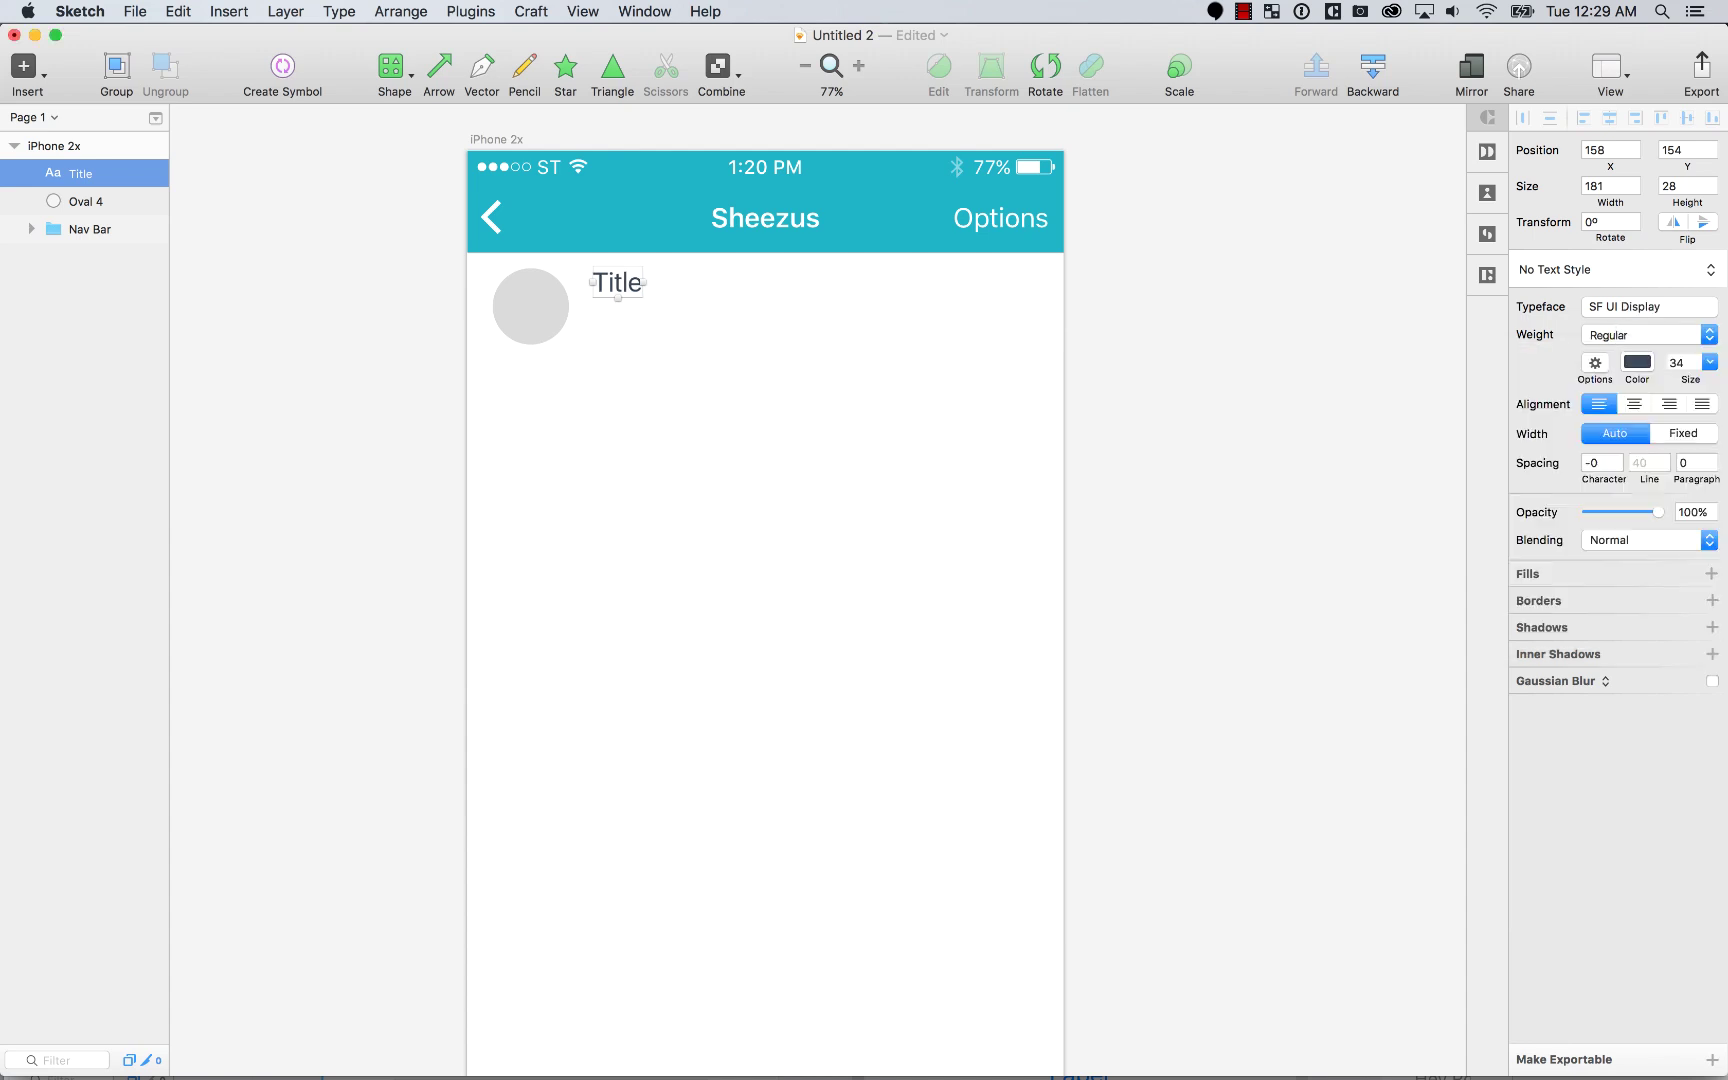
left_click(1666, 345)
left_click(1651, 433)
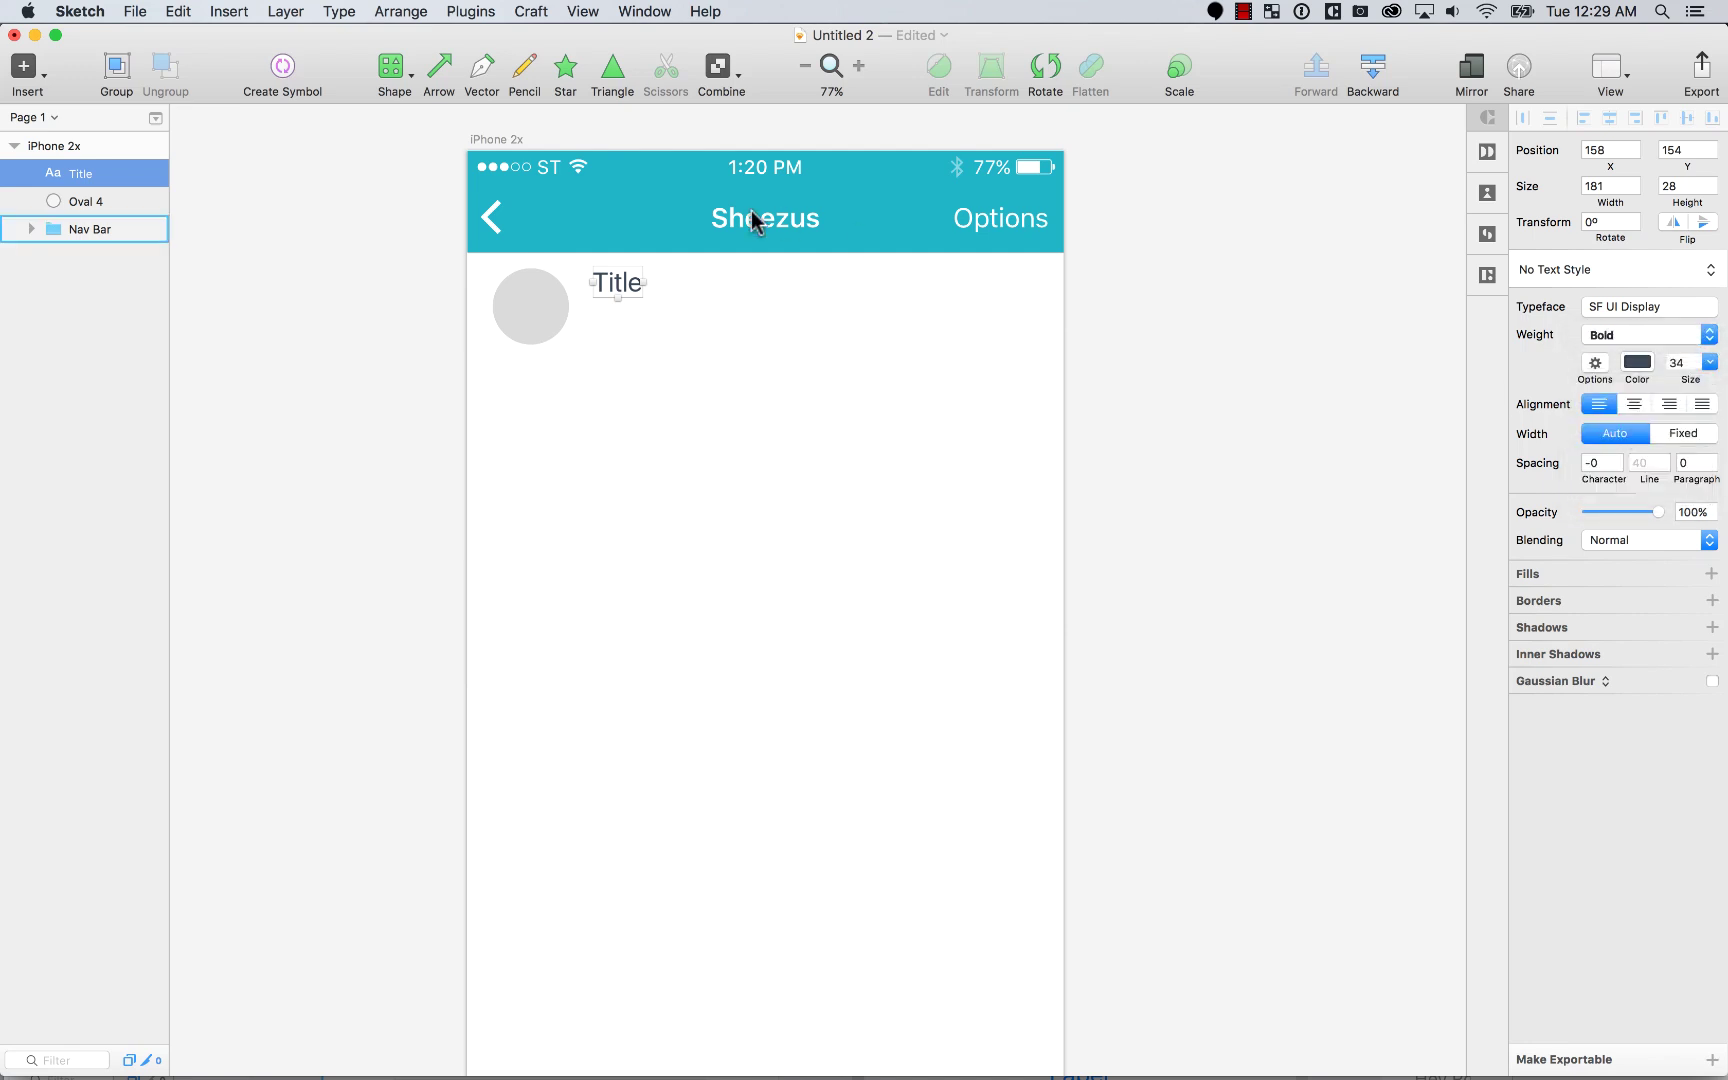
Step: Duplicate the Title text just below the original and set the copy to SF UI Text at size 28
left_click_drag(626, 300, 626, 340)
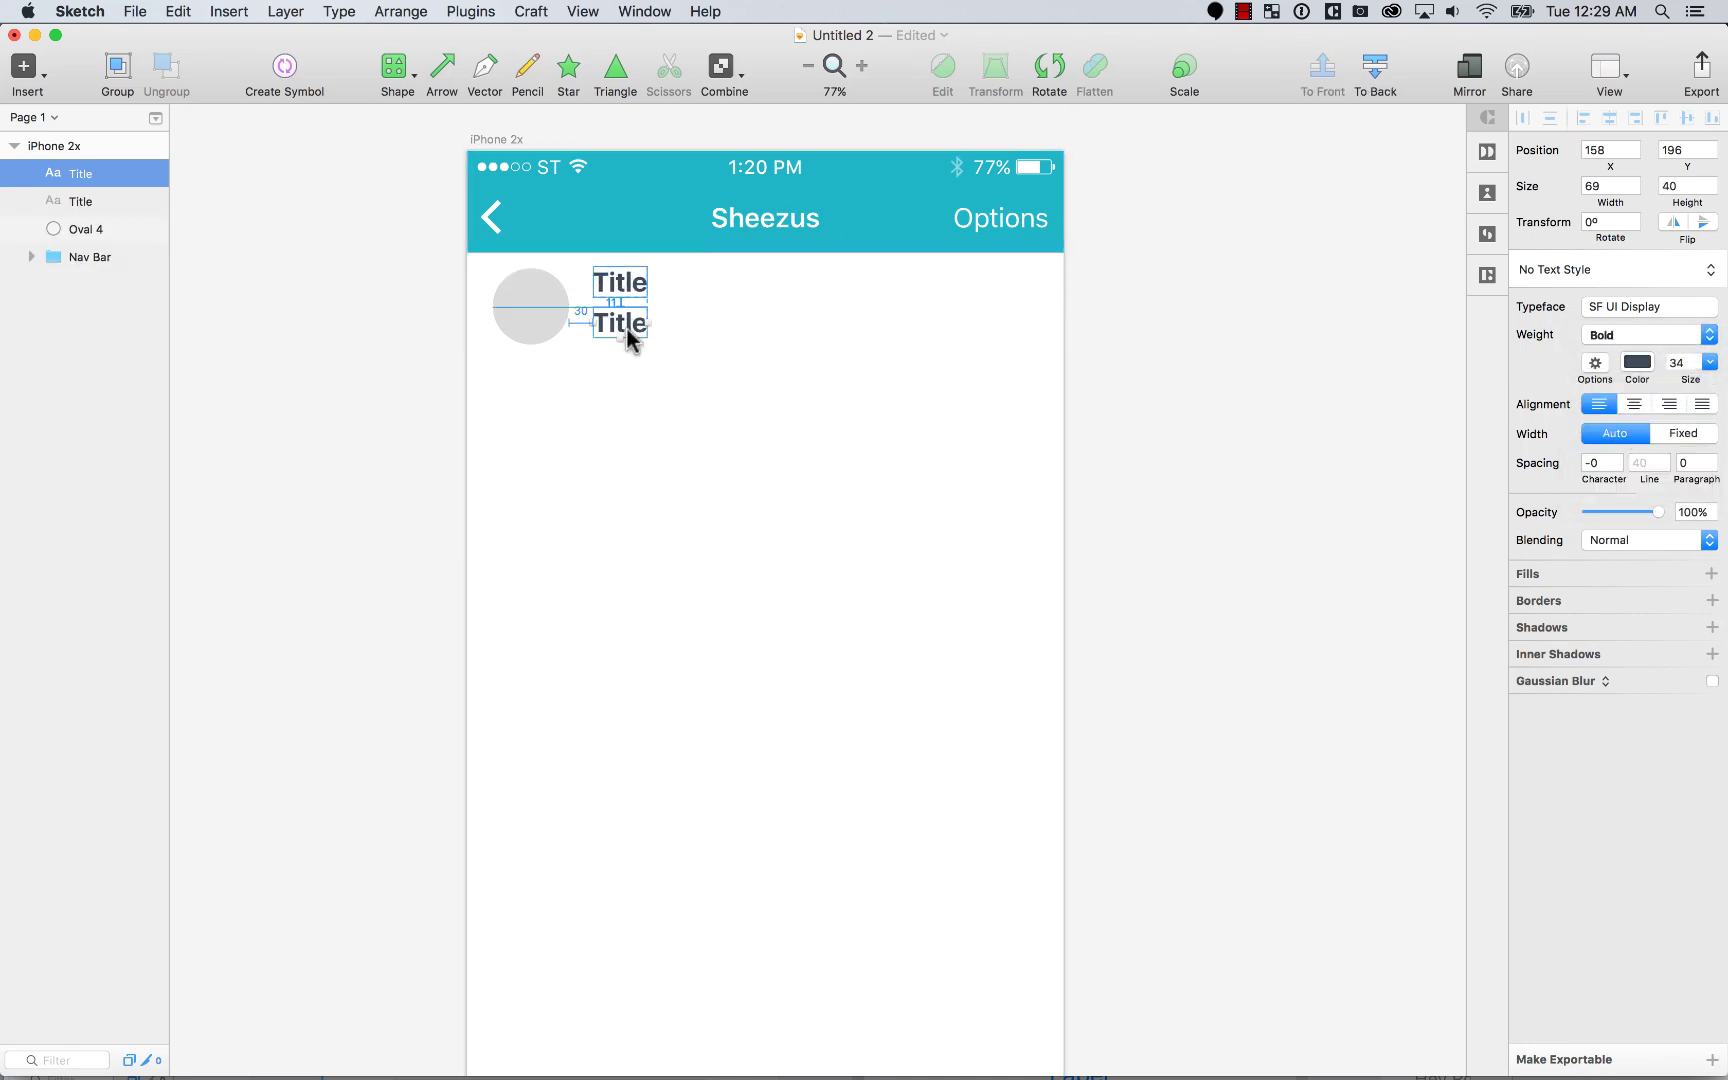
left_click(1648, 311)
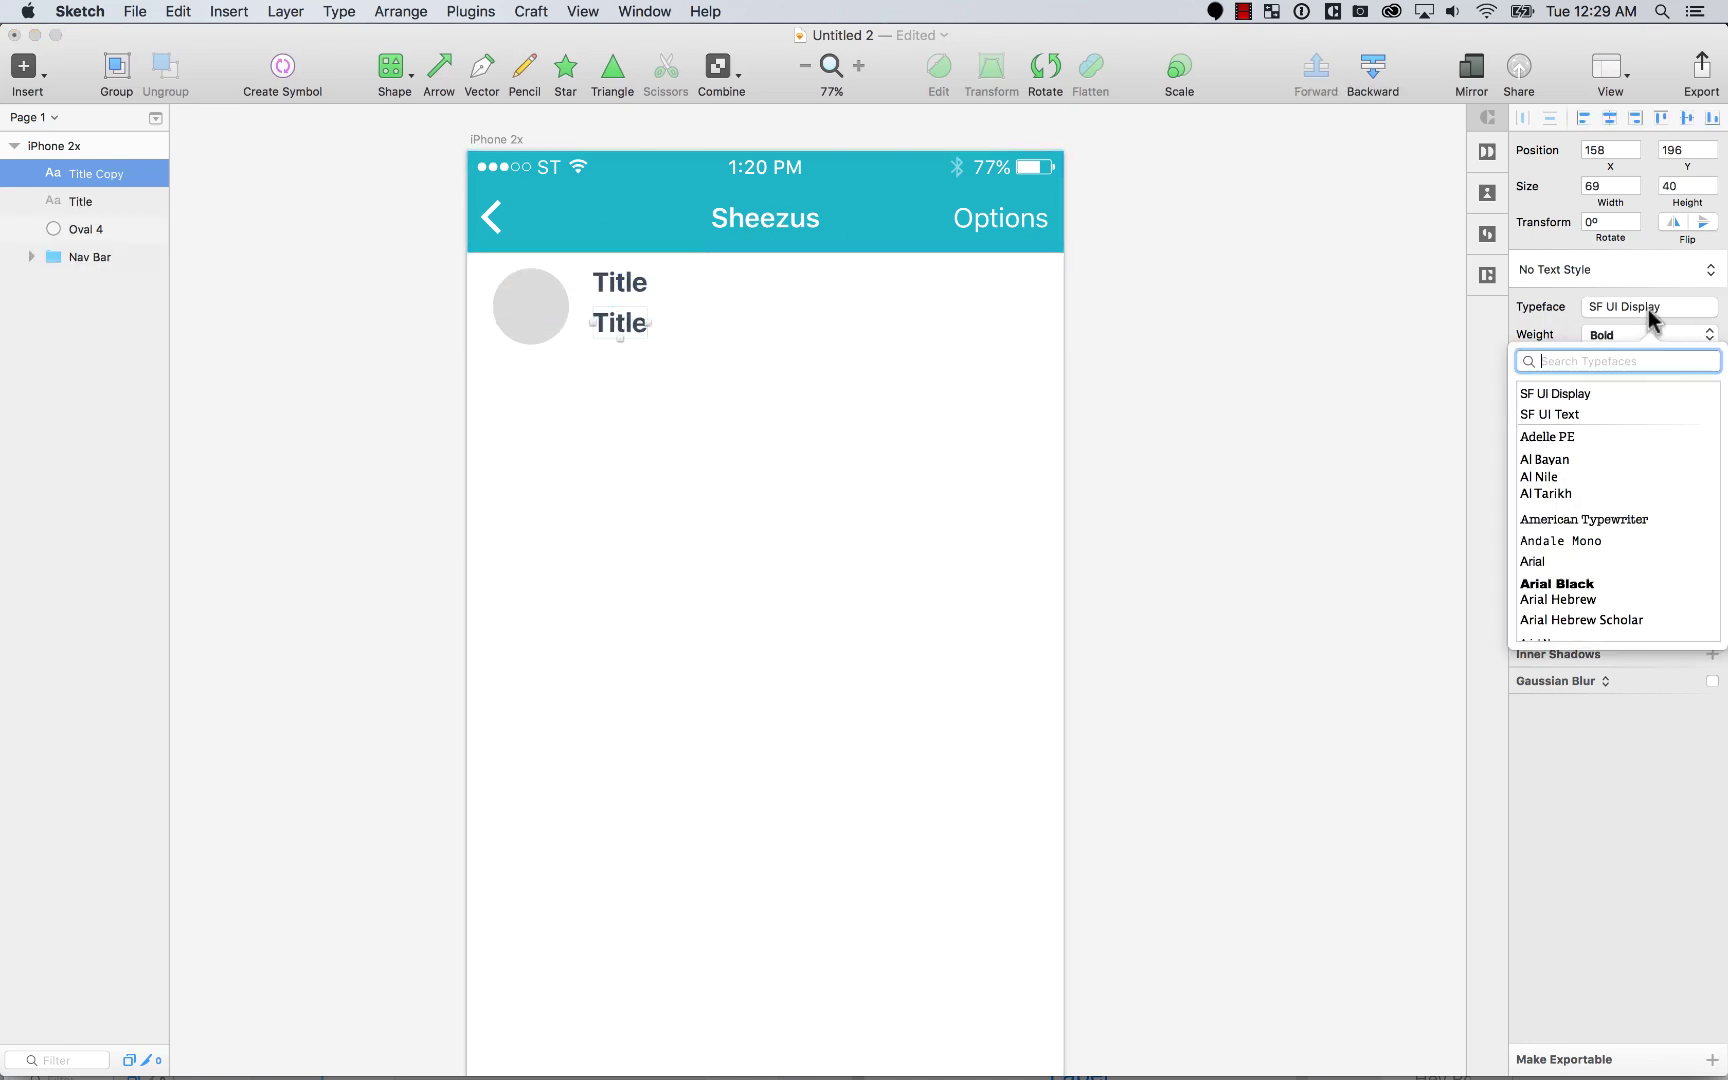
left_click(1588, 416)
left_click(1628, 795)
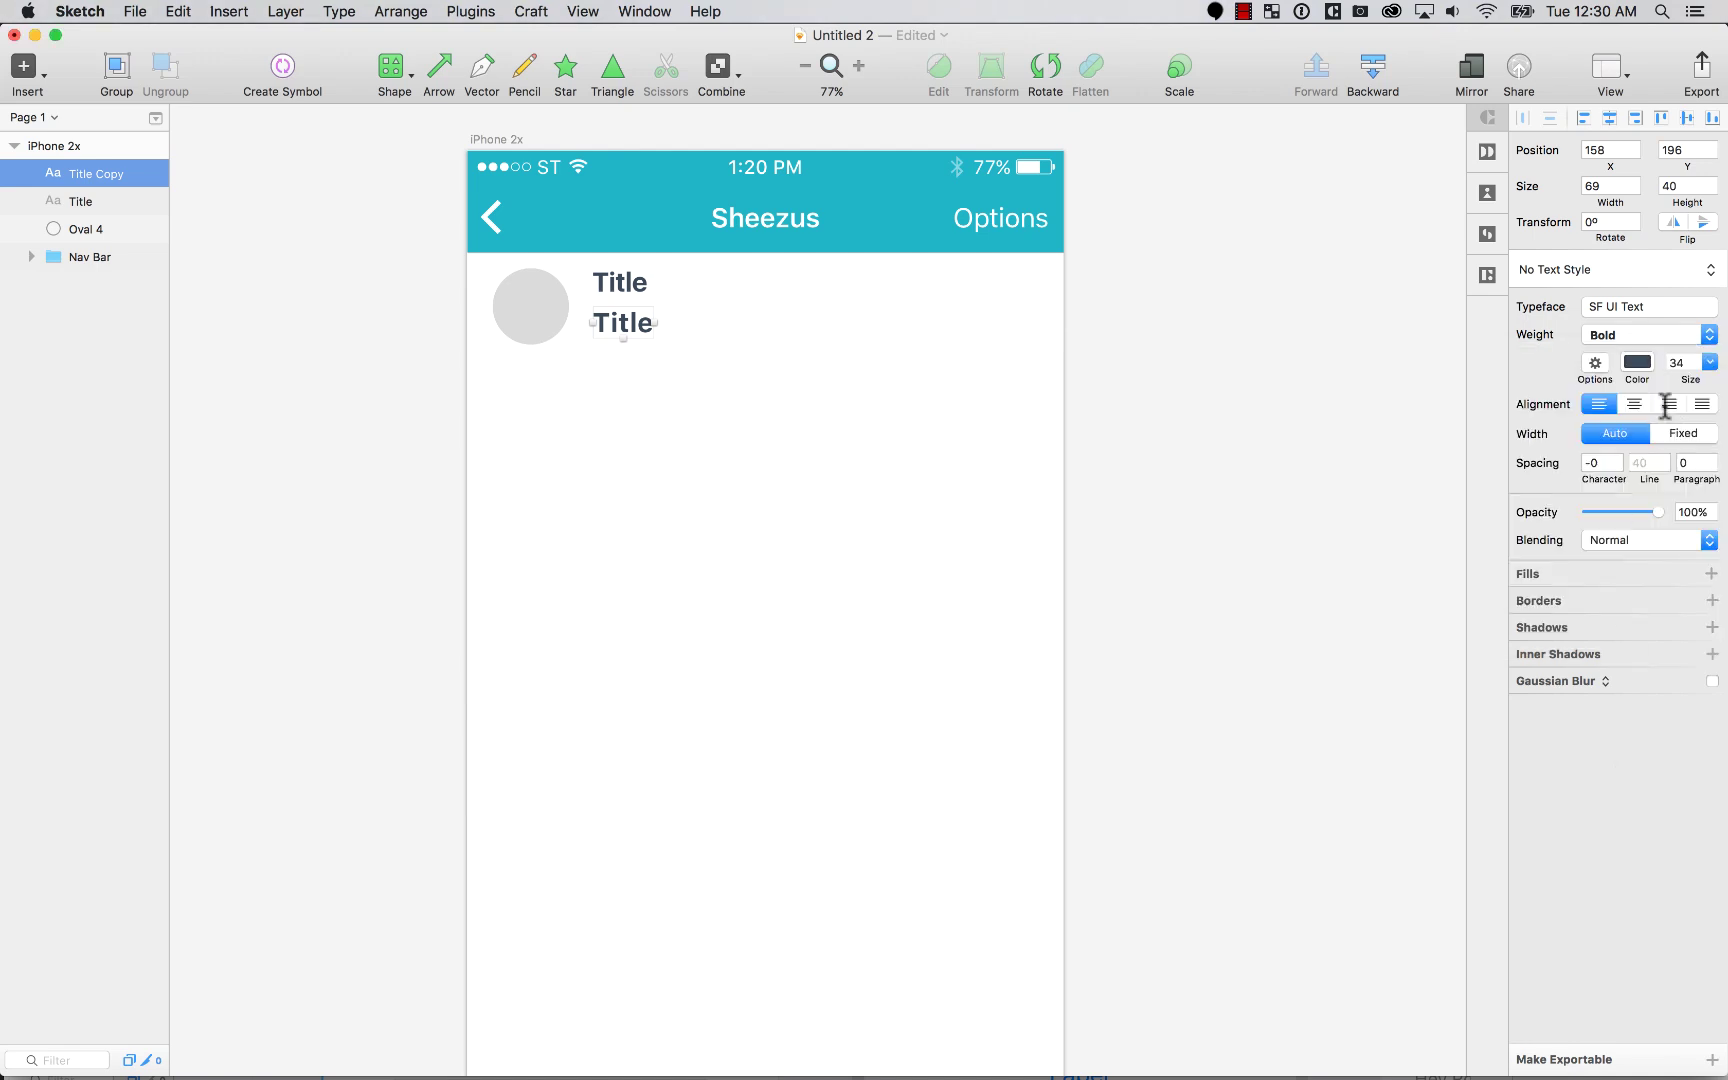
left_click(1697, 362)
type("28")
key("Return")
Step: Change the duplicated text's wording to "Subtitle"
double_click(605, 326)
type("Sub")
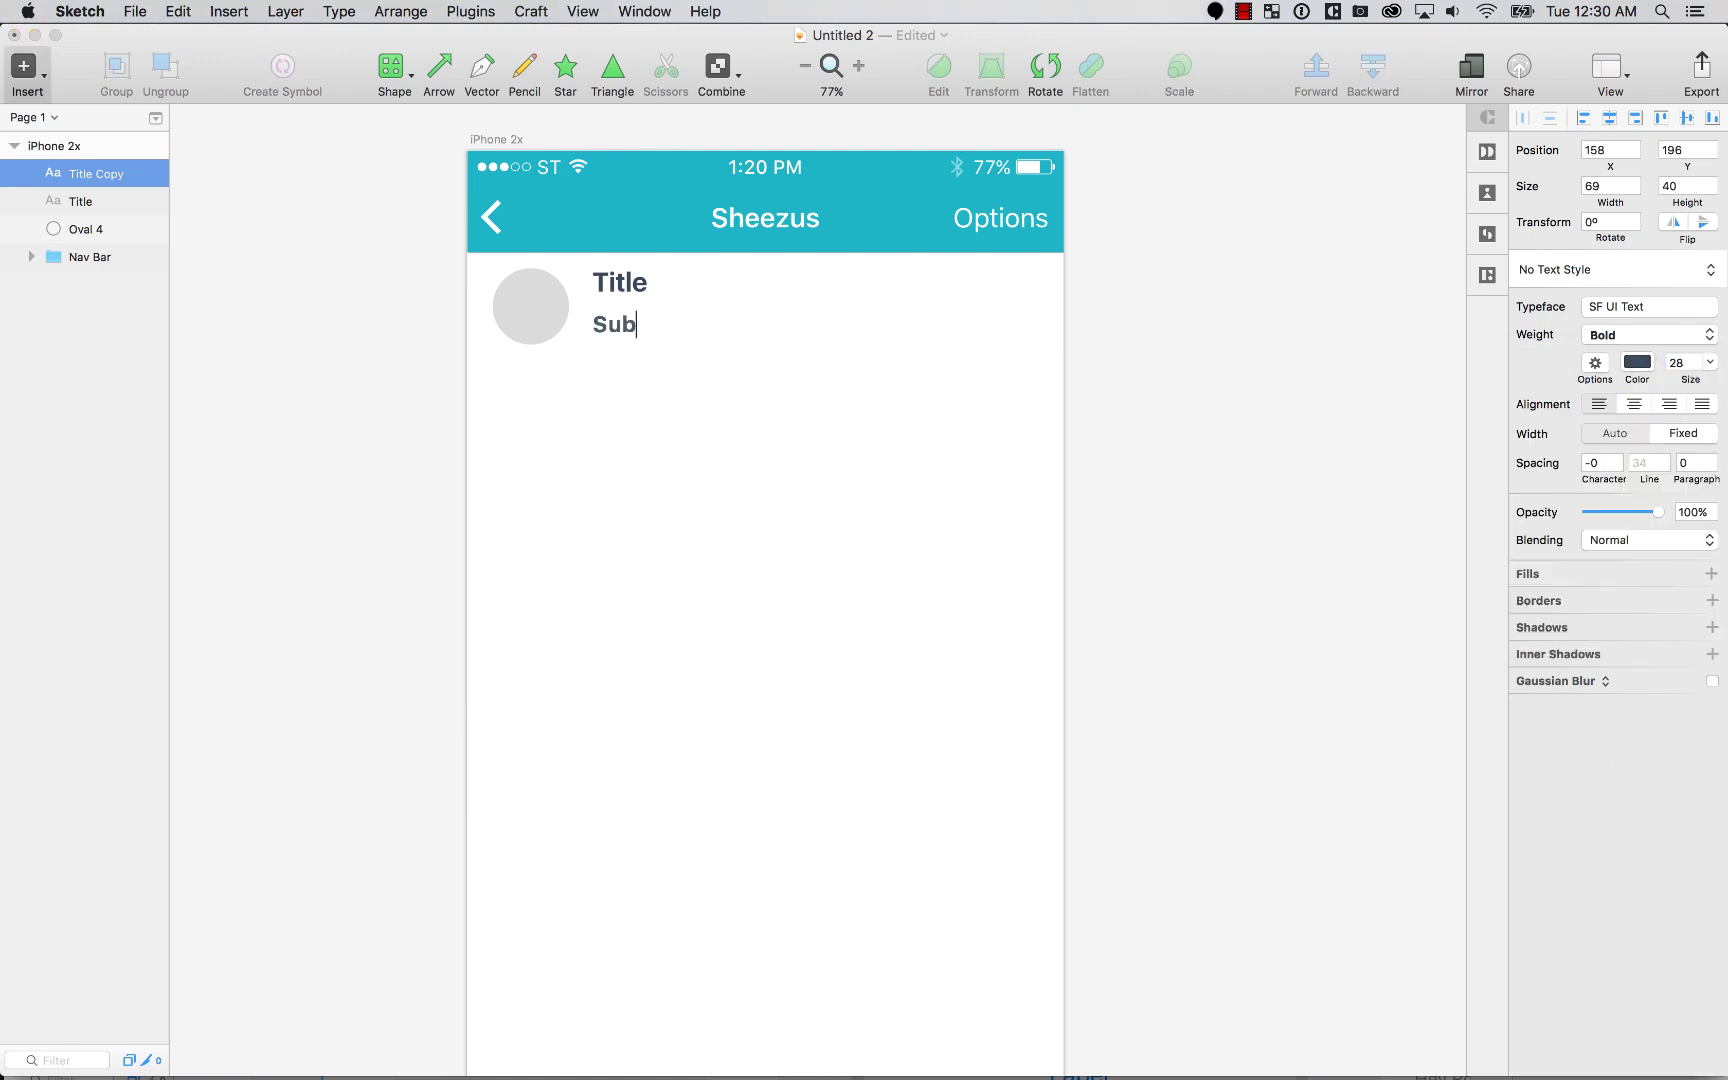
type("title")
key("Escape")
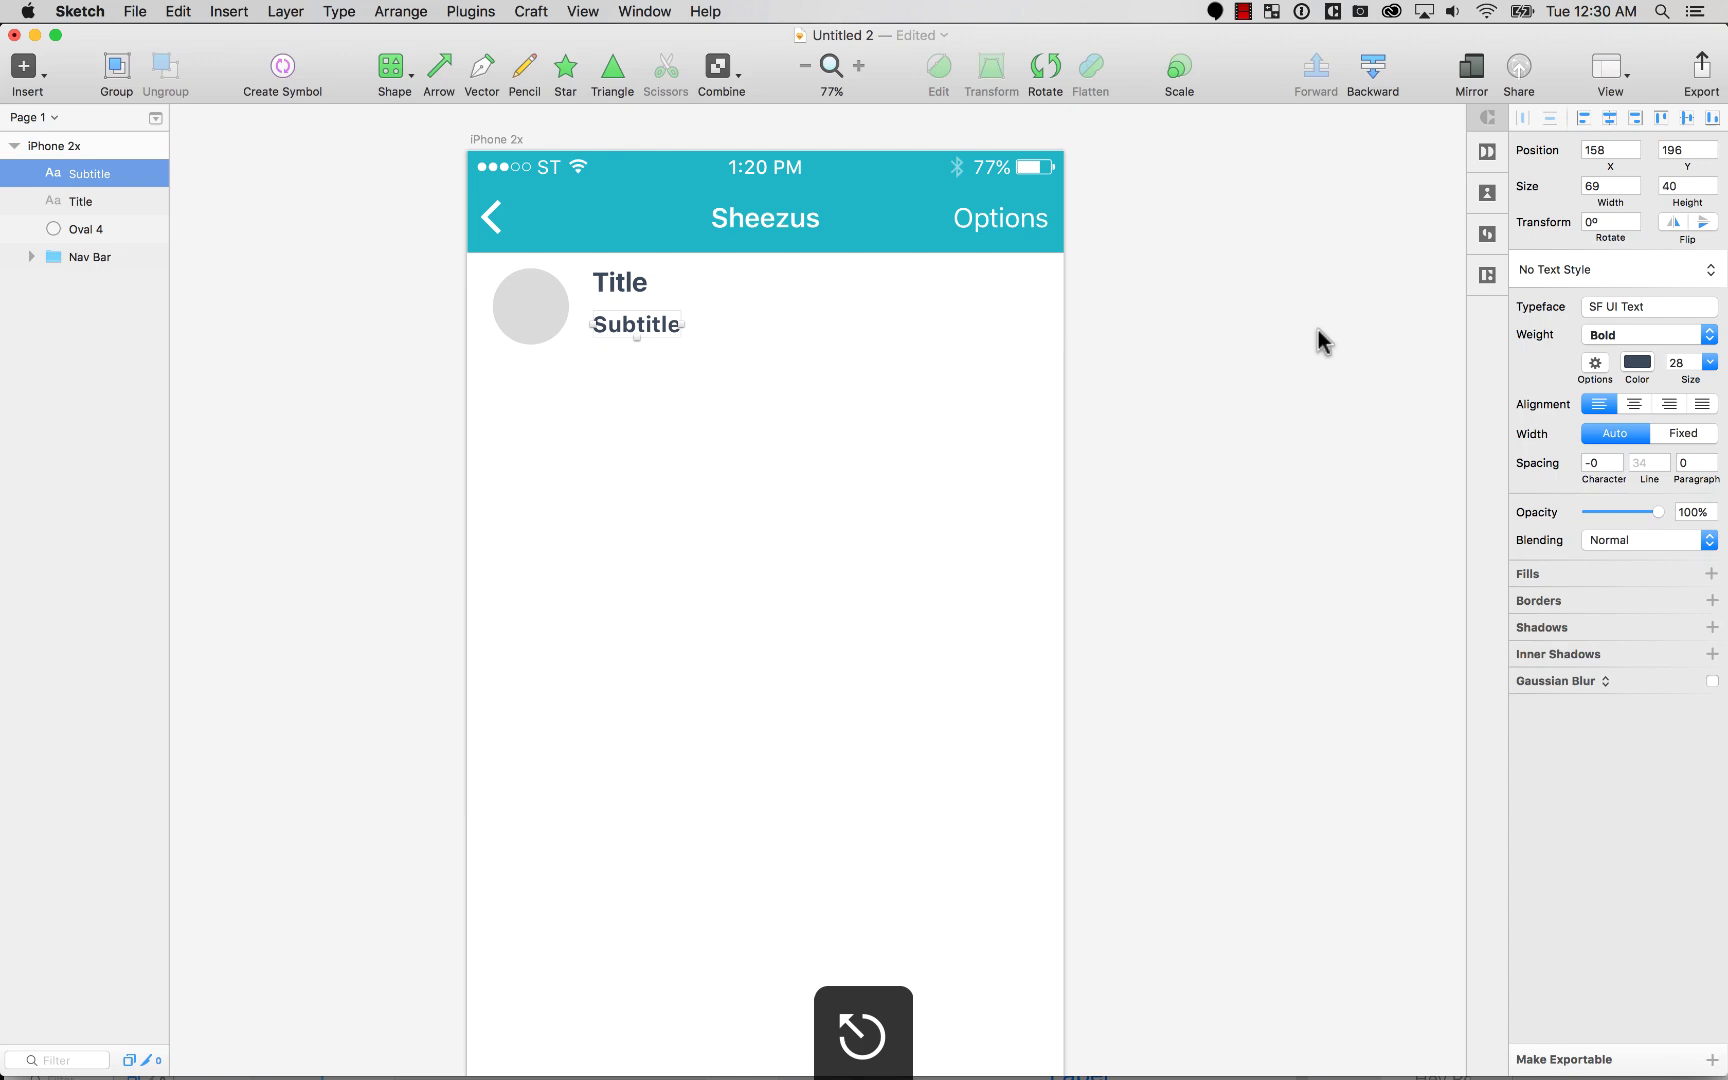
Step: Set the Subtitle's color to the grey-blue global color 677C98 and its weight to Regular
left_click(1638, 363)
left_click(1604, 675)
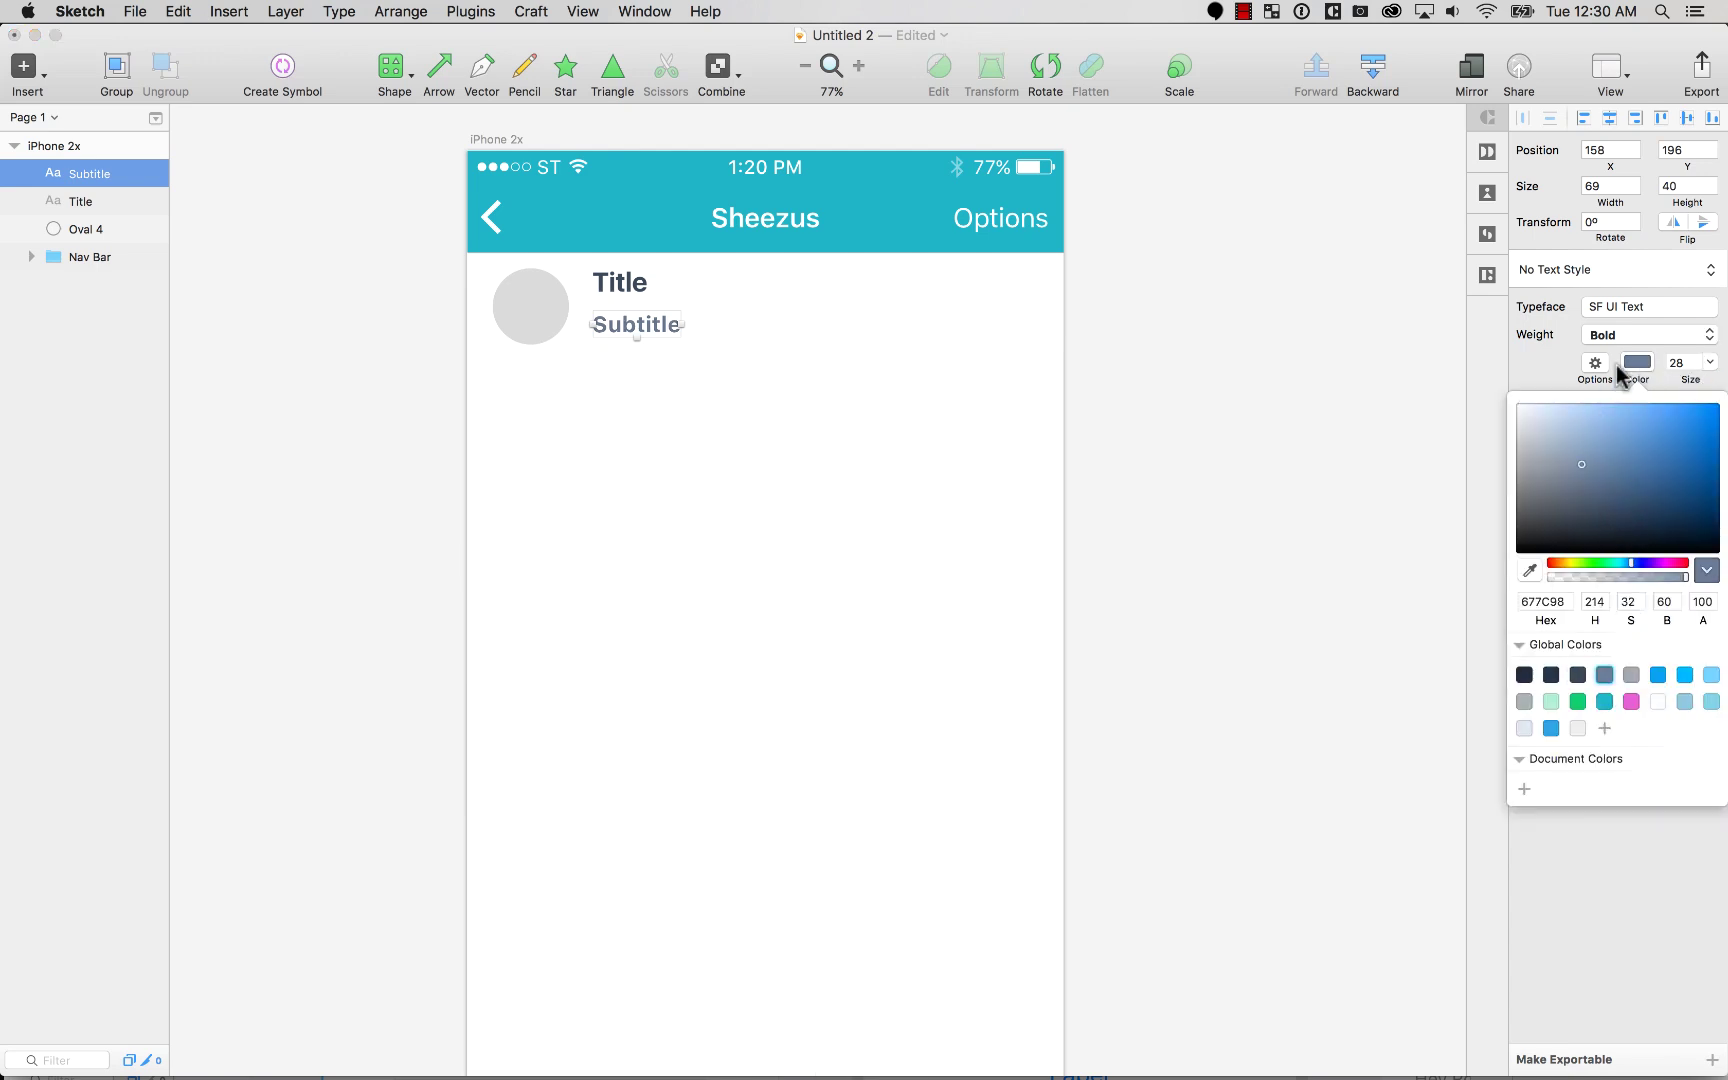
left_click(1625, 333)
left_click(1629, 203)
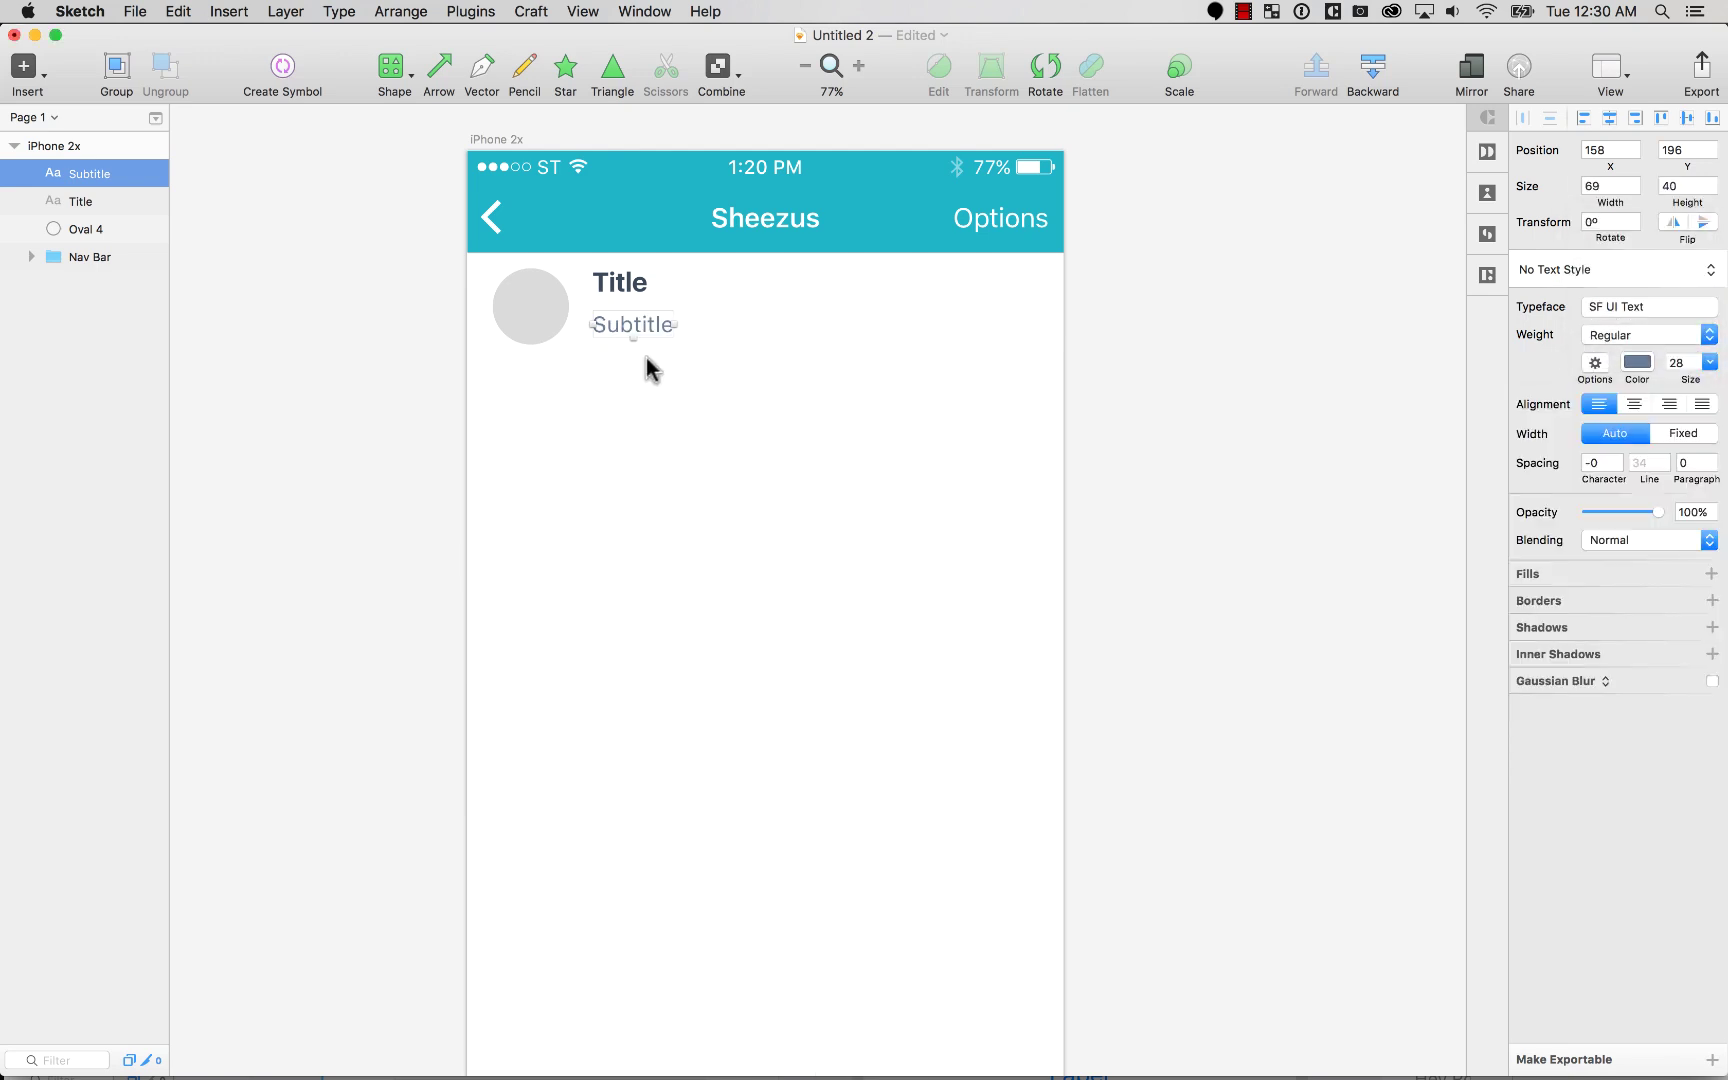
Step: Nudge the Title text down toward the Subtitle to Y 167
left_click(639, 292)
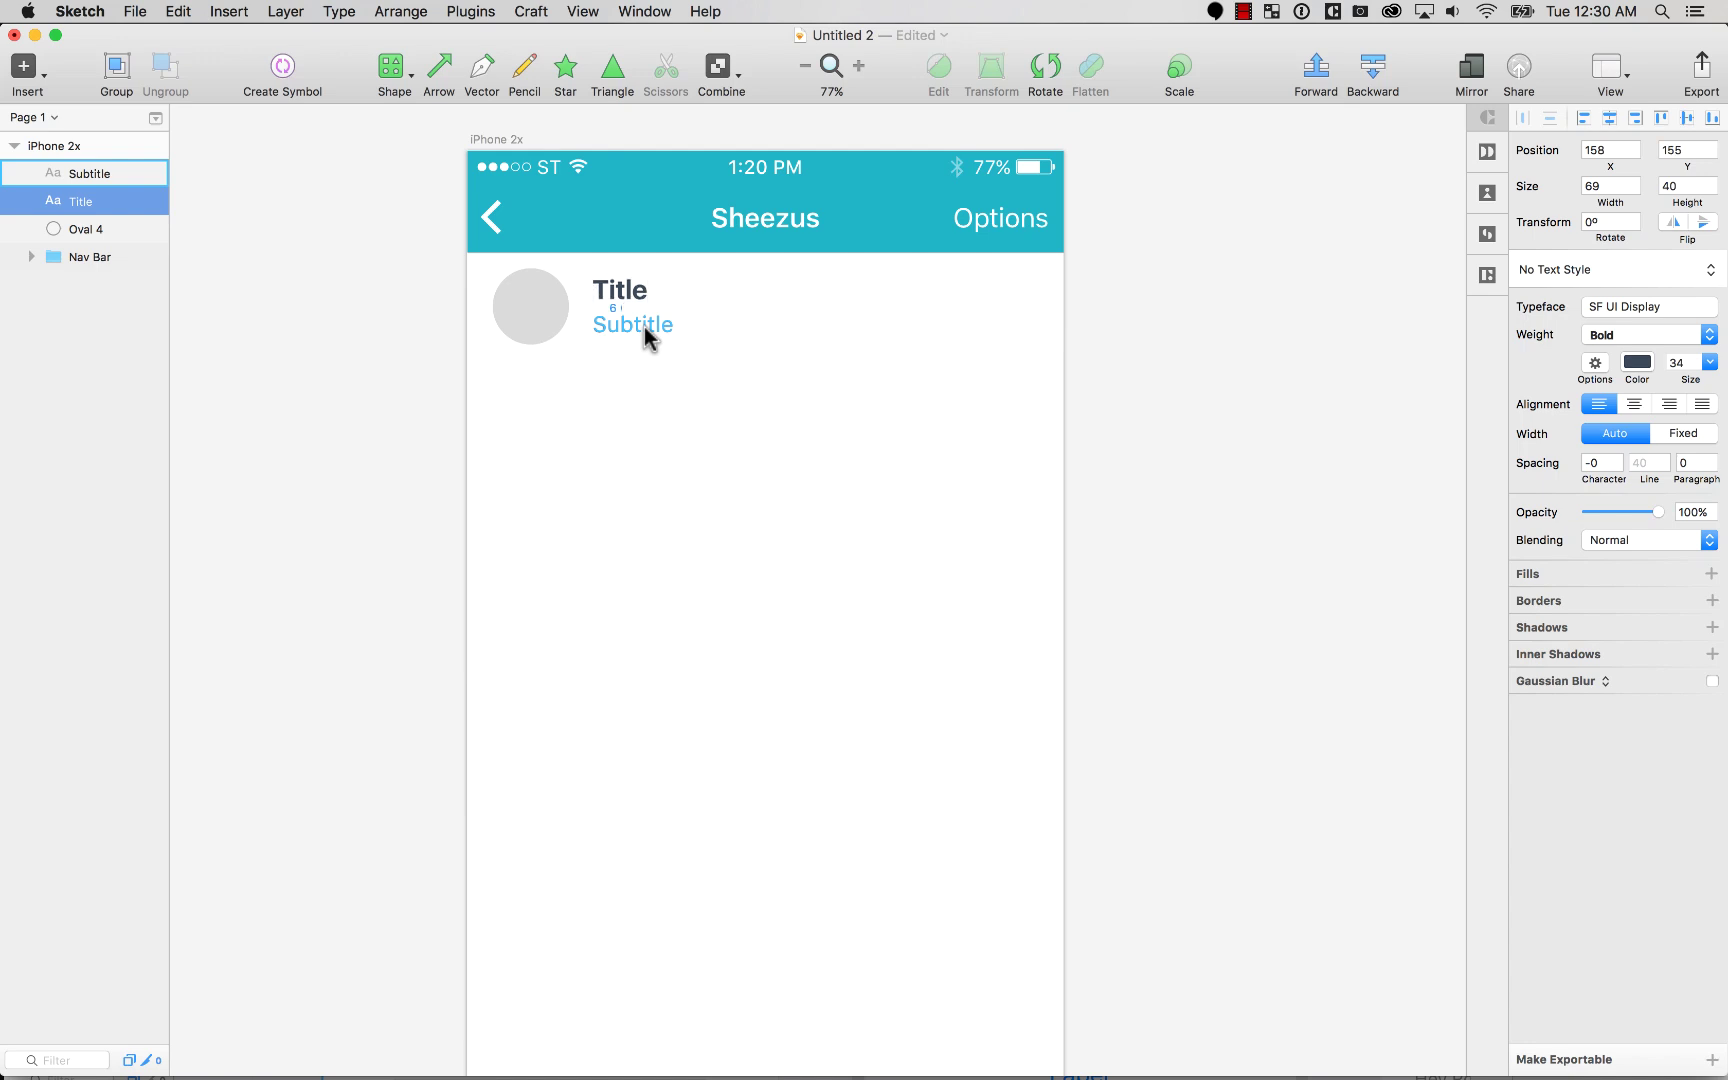
key("shift+Down")
key("Down")
key("Down")
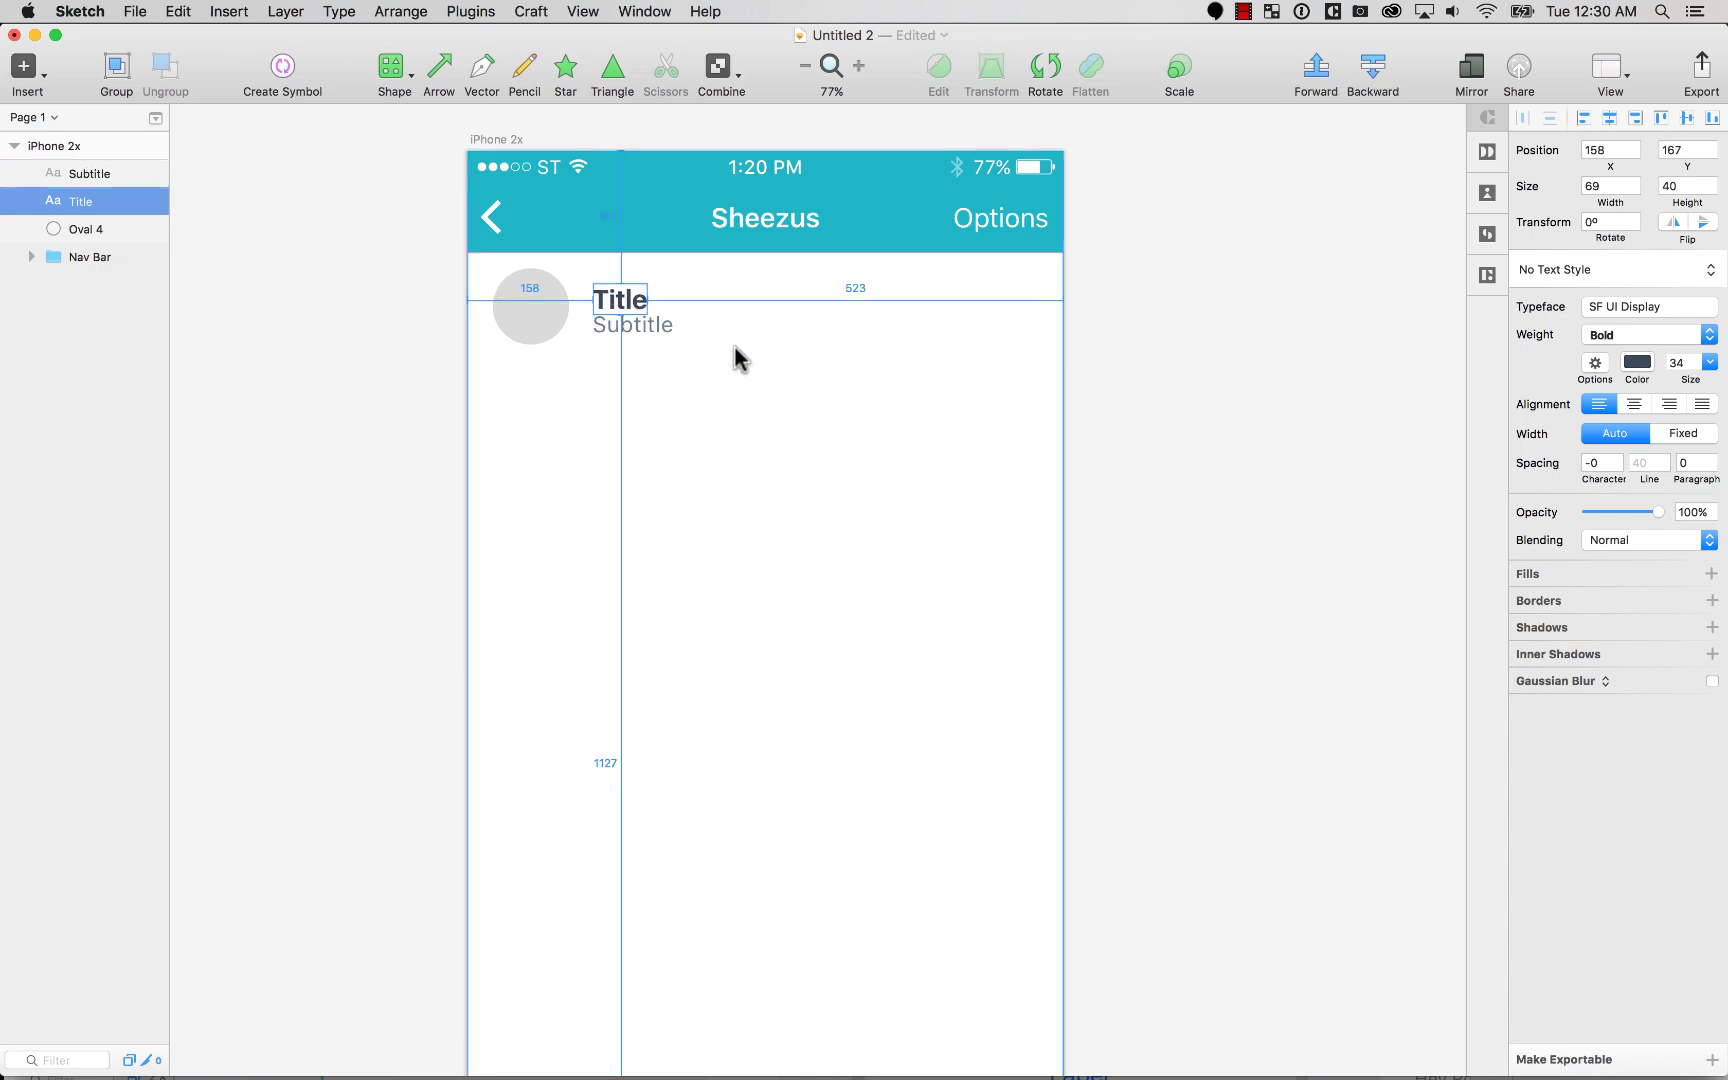
Step: Nudge the Subtitle down to Y 207 so it sits directly beneath the Title's text box
scroll(629, 336, "up", 10)
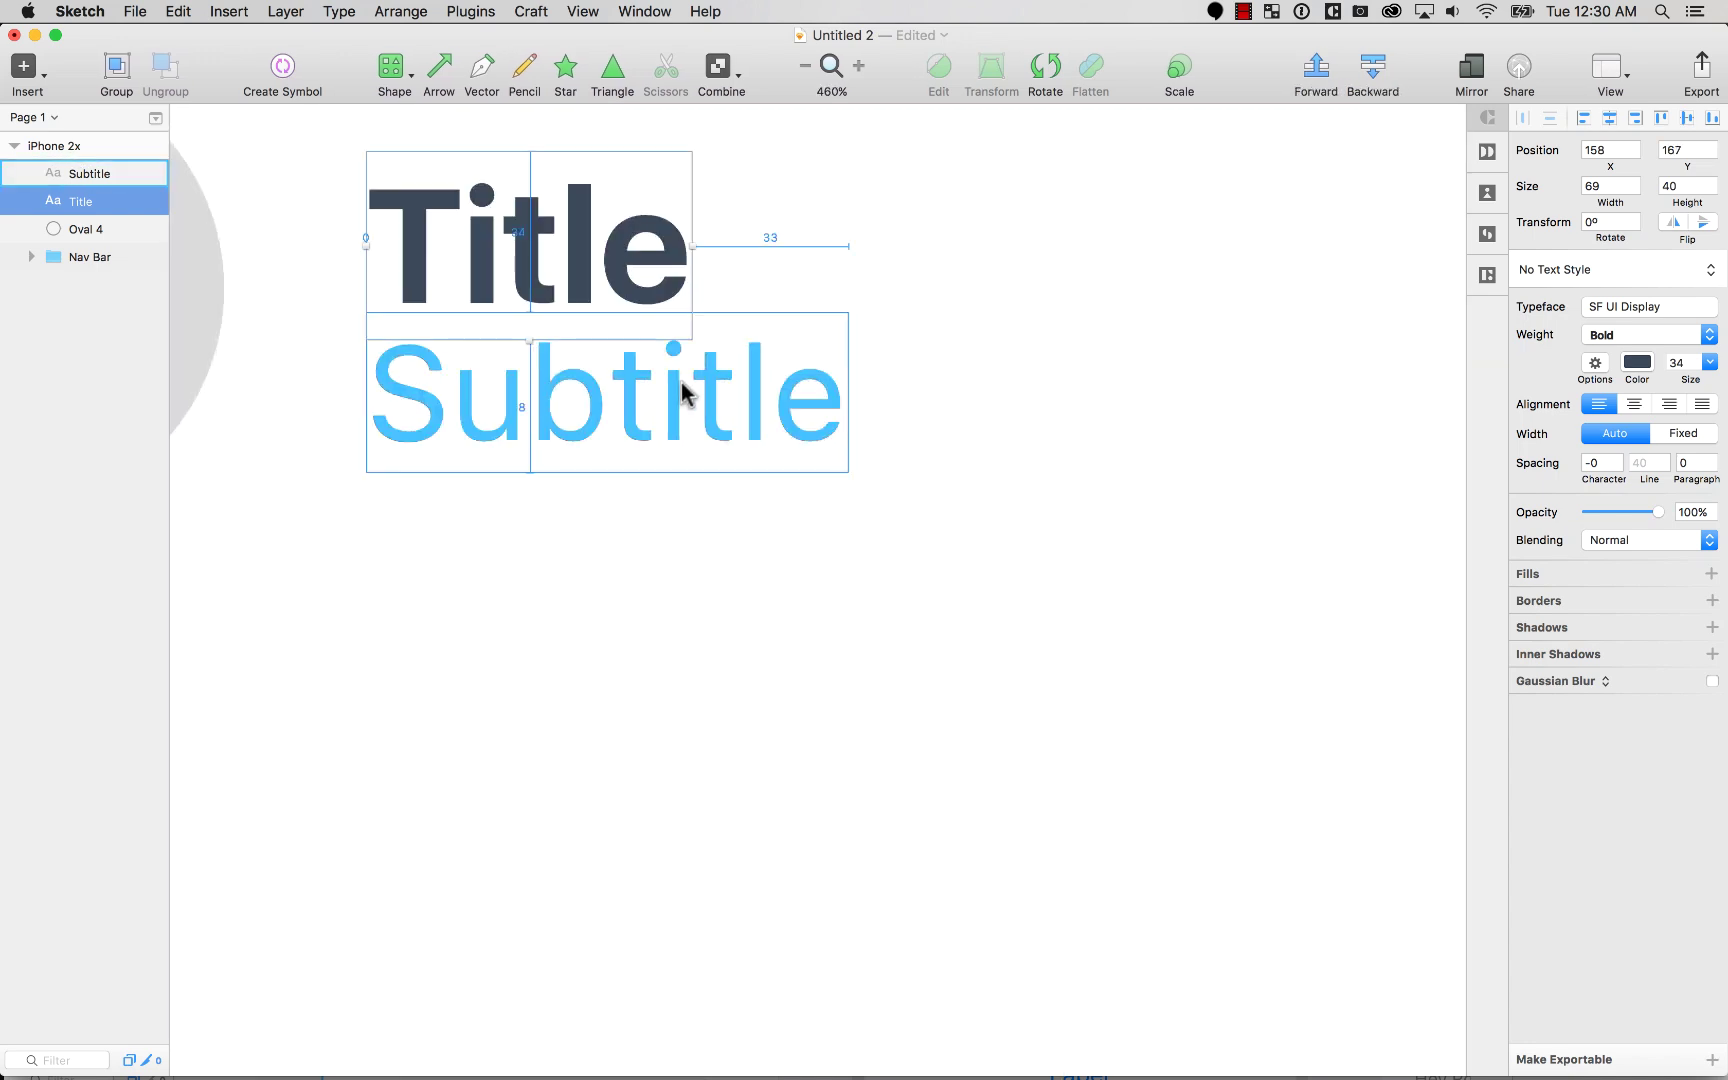
left_click(683, 390)
key("shift+Down")
key("shift+Down")
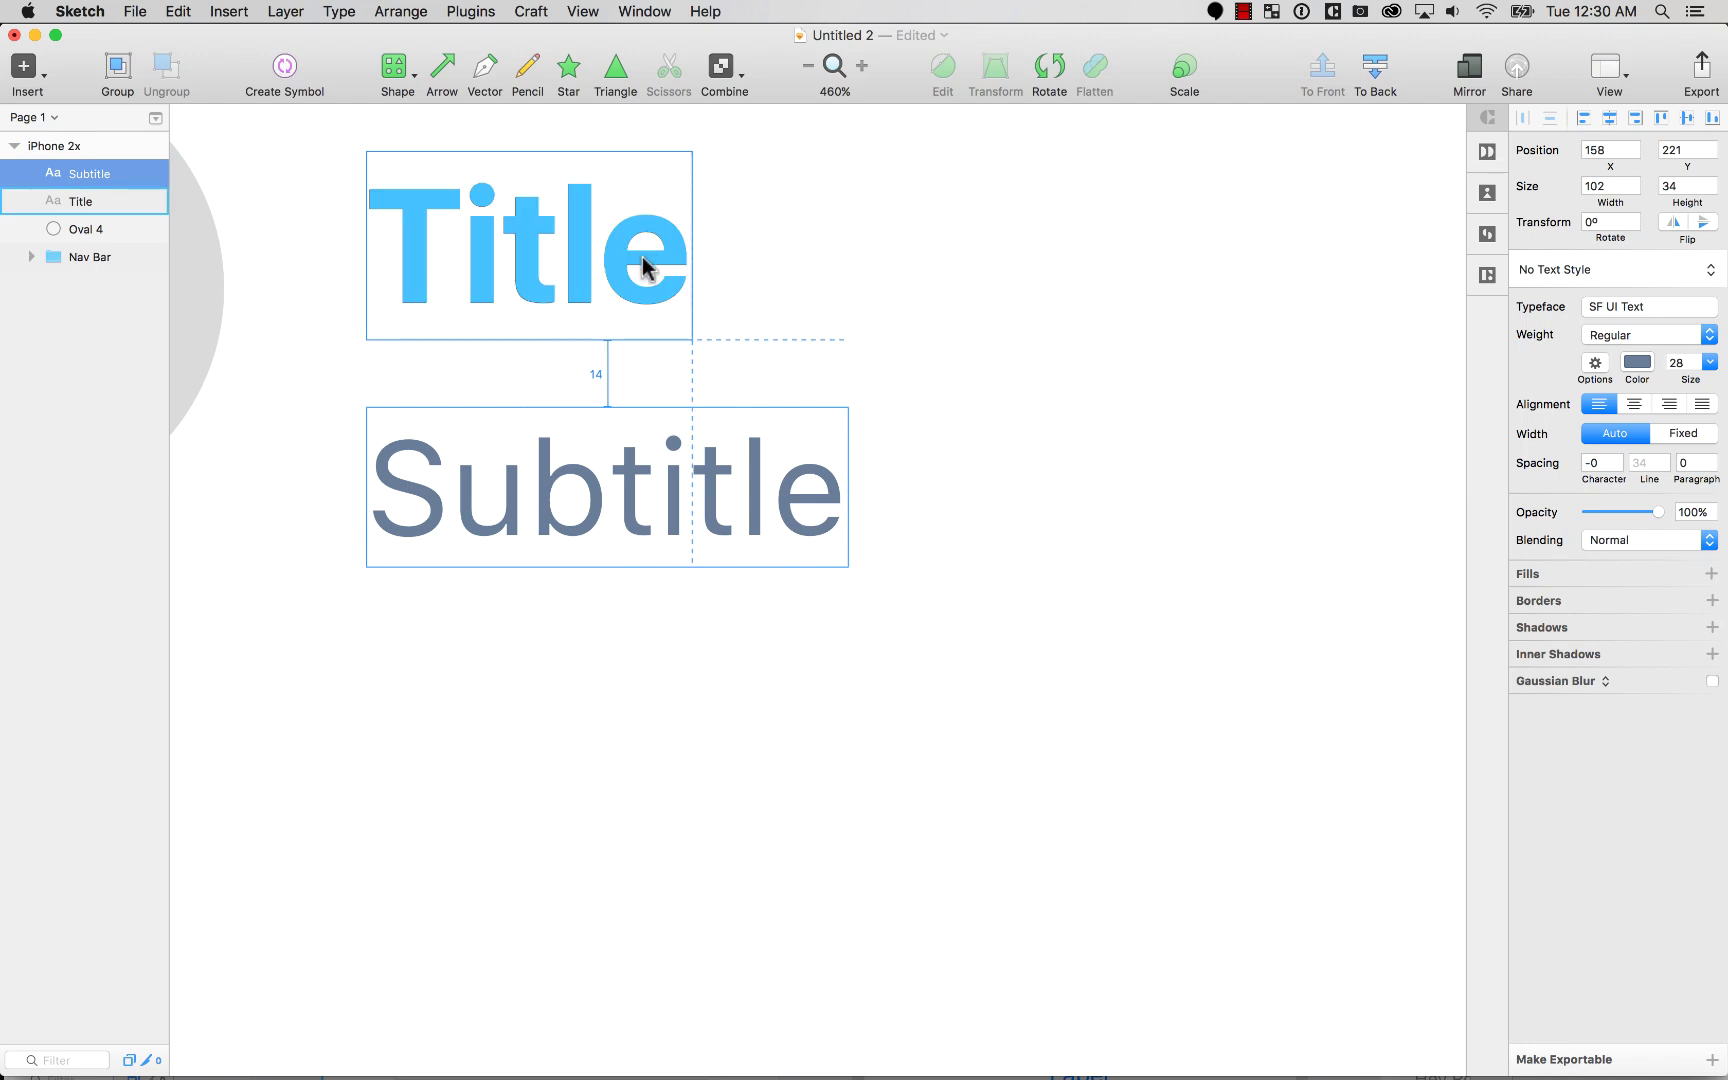
key("shift+Up")
key("Up")
key("Up")
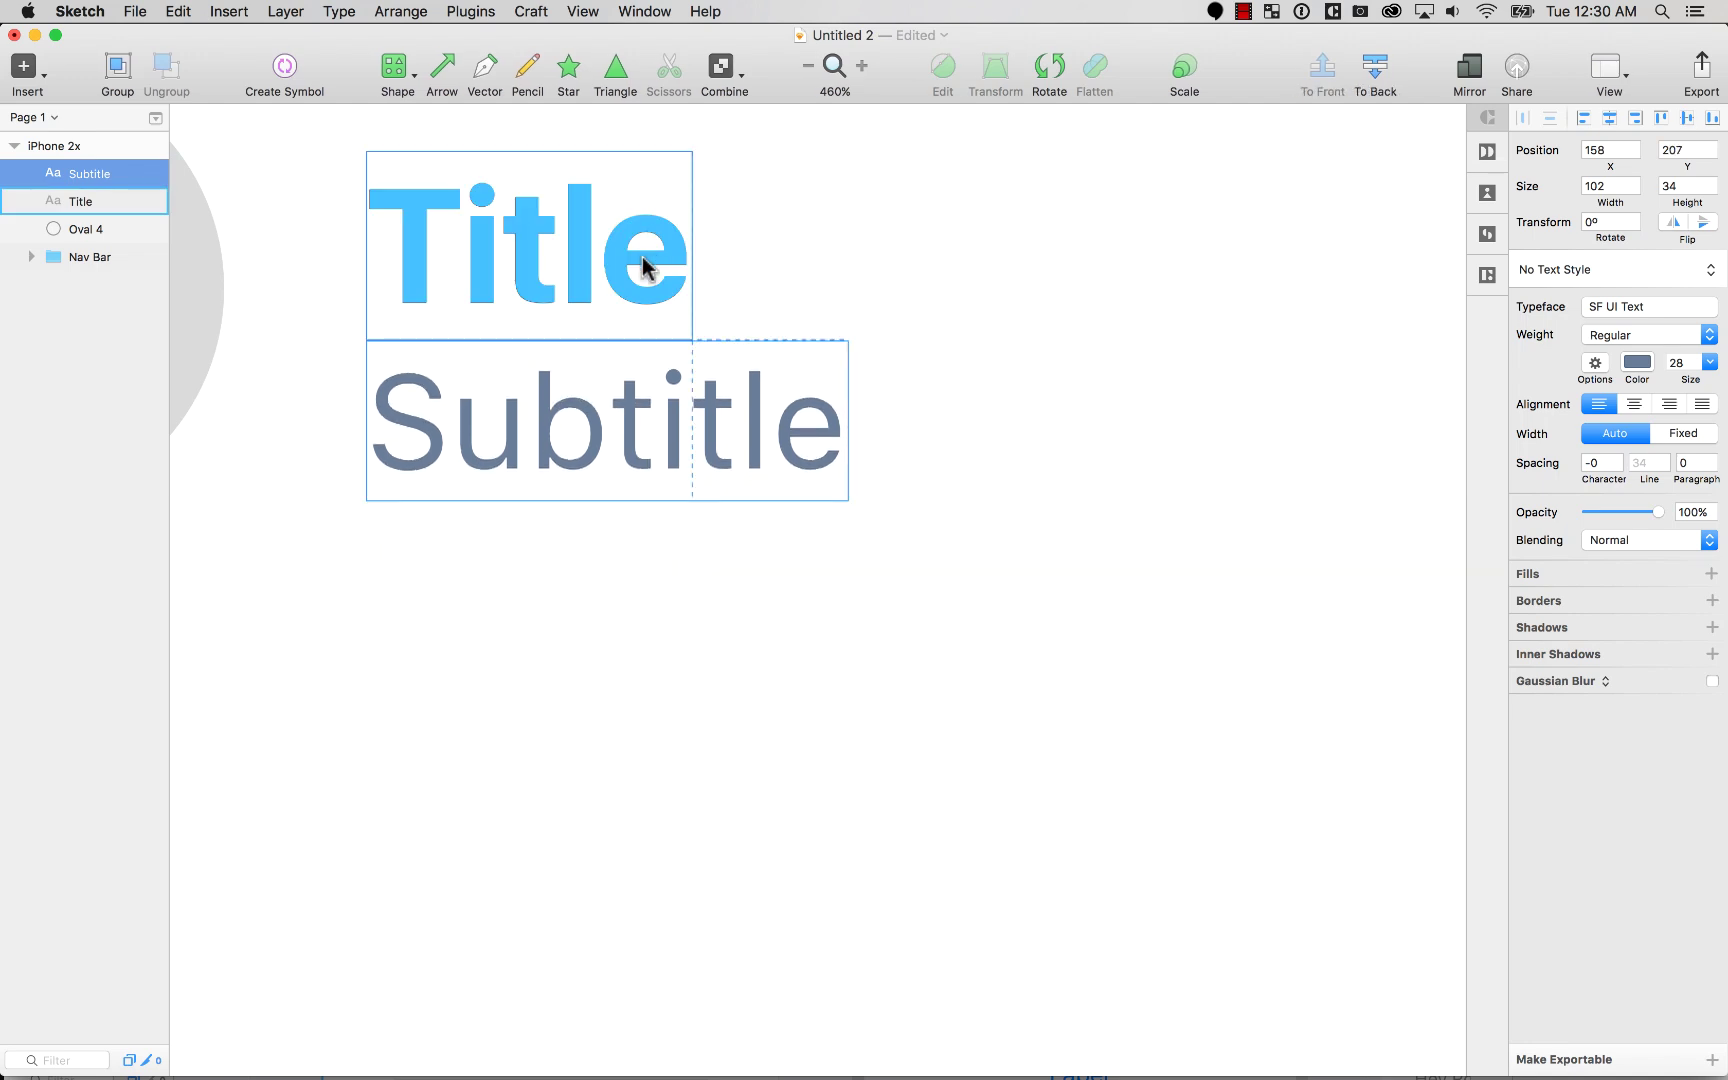
Step: Group the Title and Subtitle, and vertically center the group with the grey circle
key("super+minus")
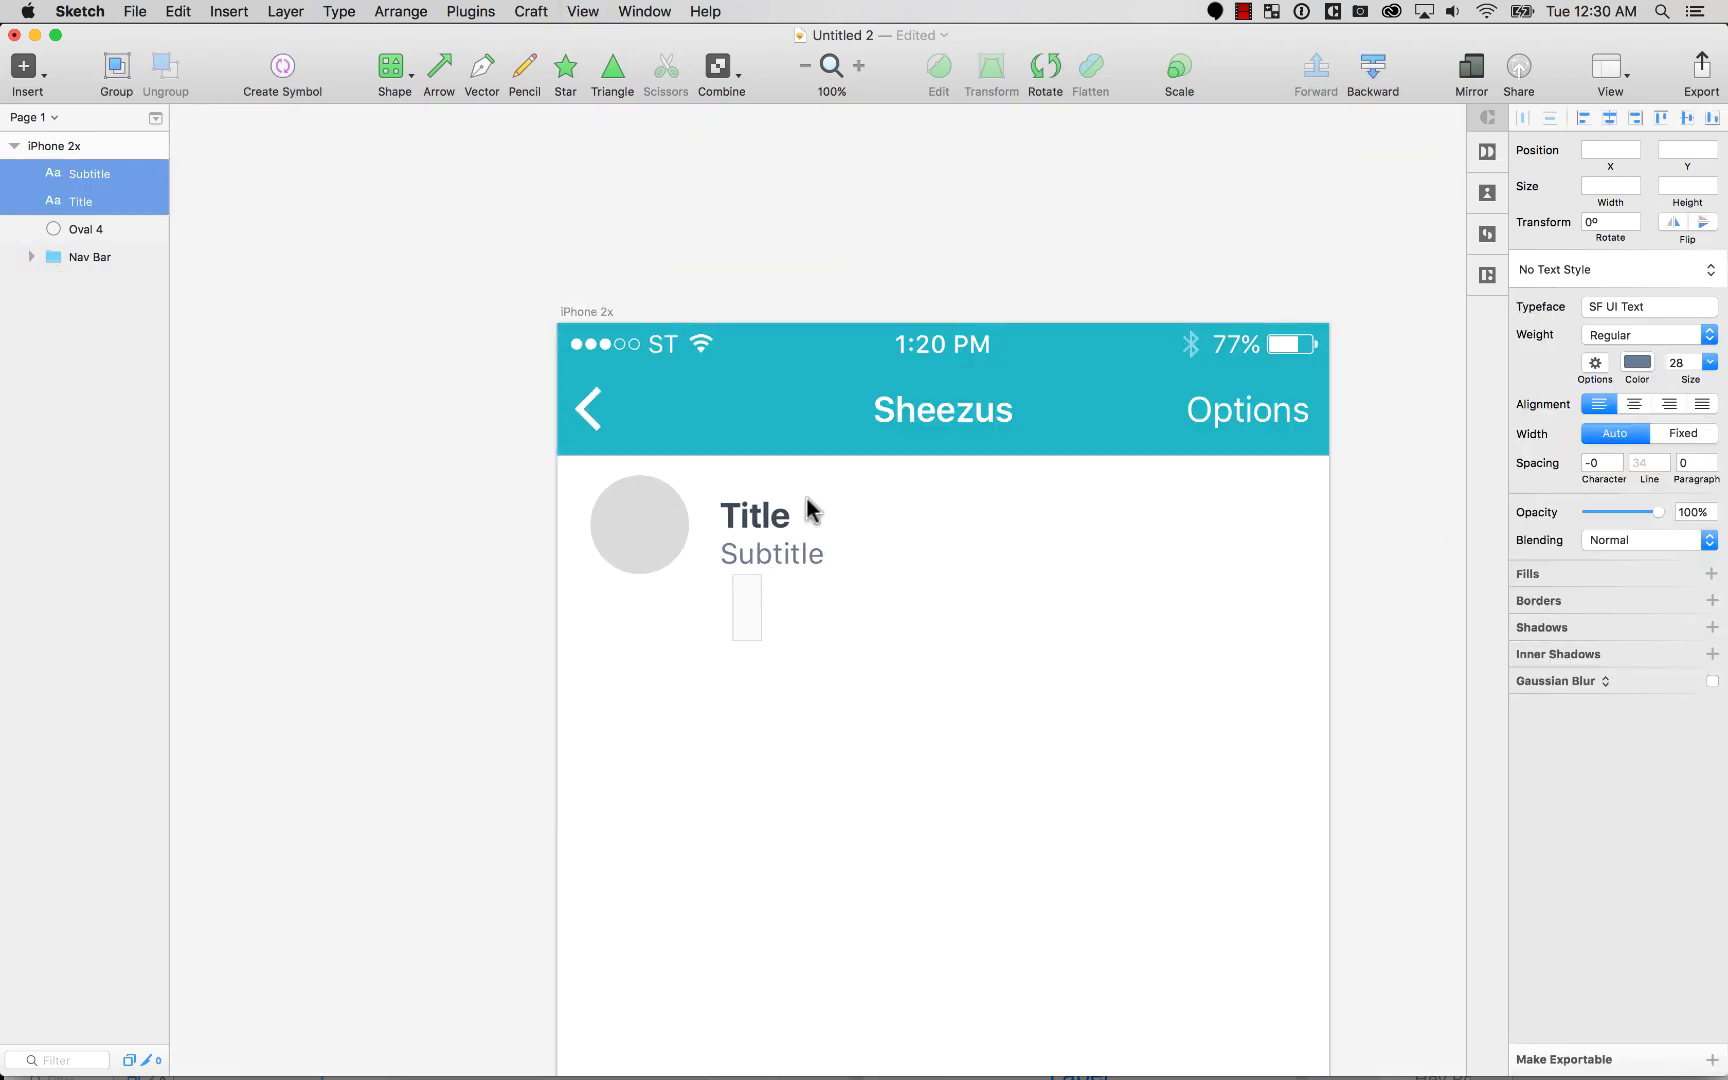
left_click(788, 512, "shift")
key("super+g")
left_click(650, 528, "shift")
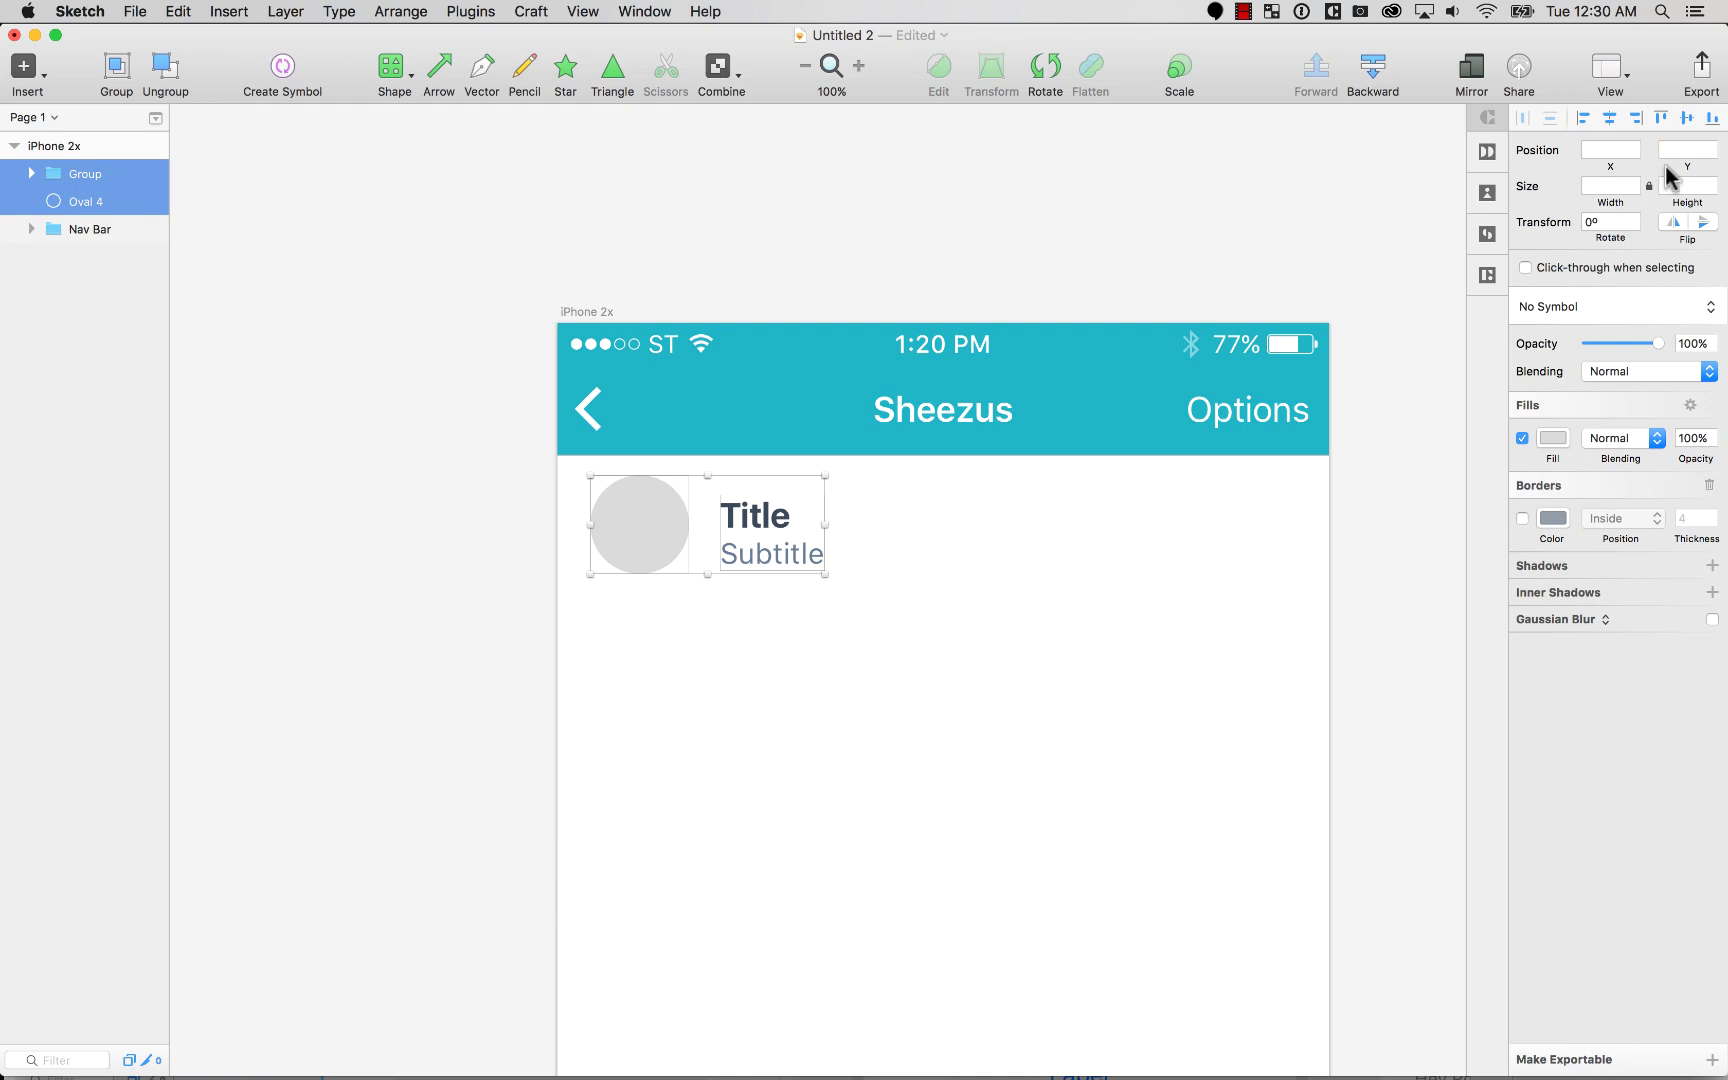
left_click(1687, 119)
left_click(800, 685)
Step: Nudge the text group left to X 148, leaving a gap of 20 to the circle
left_click(779, 562)
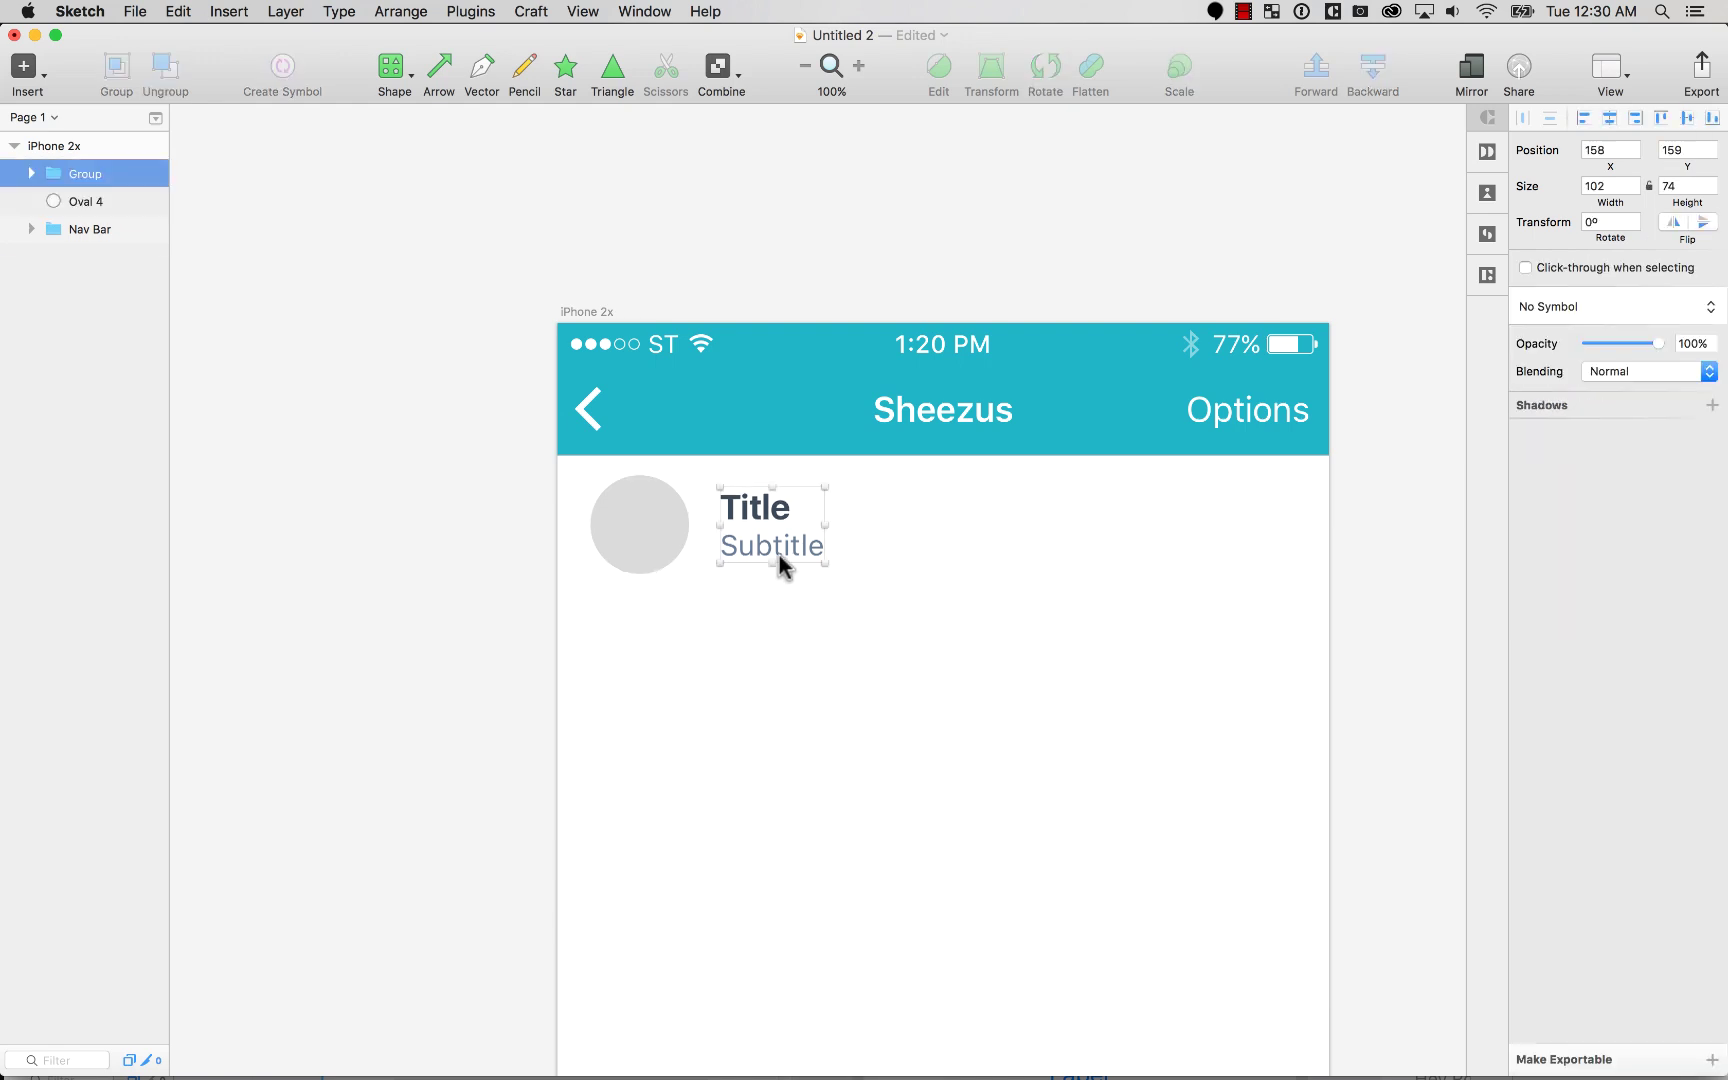
key("shift+Left")
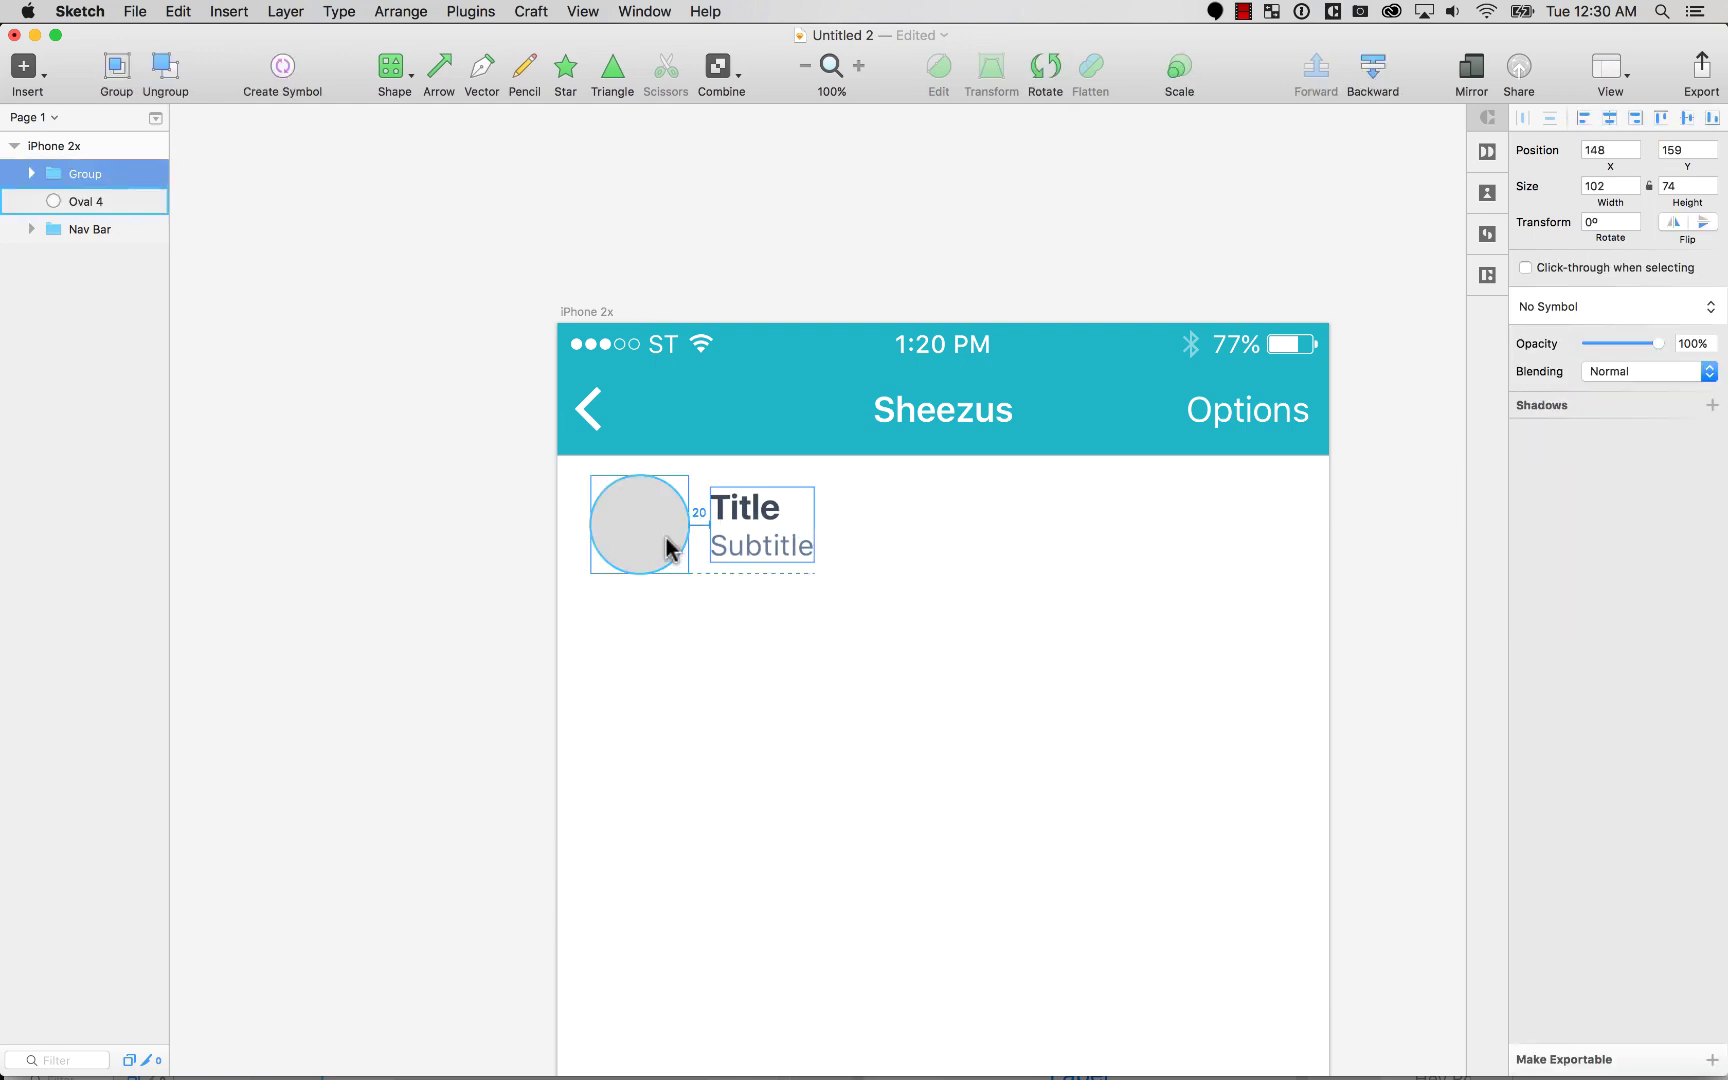
key("alt")
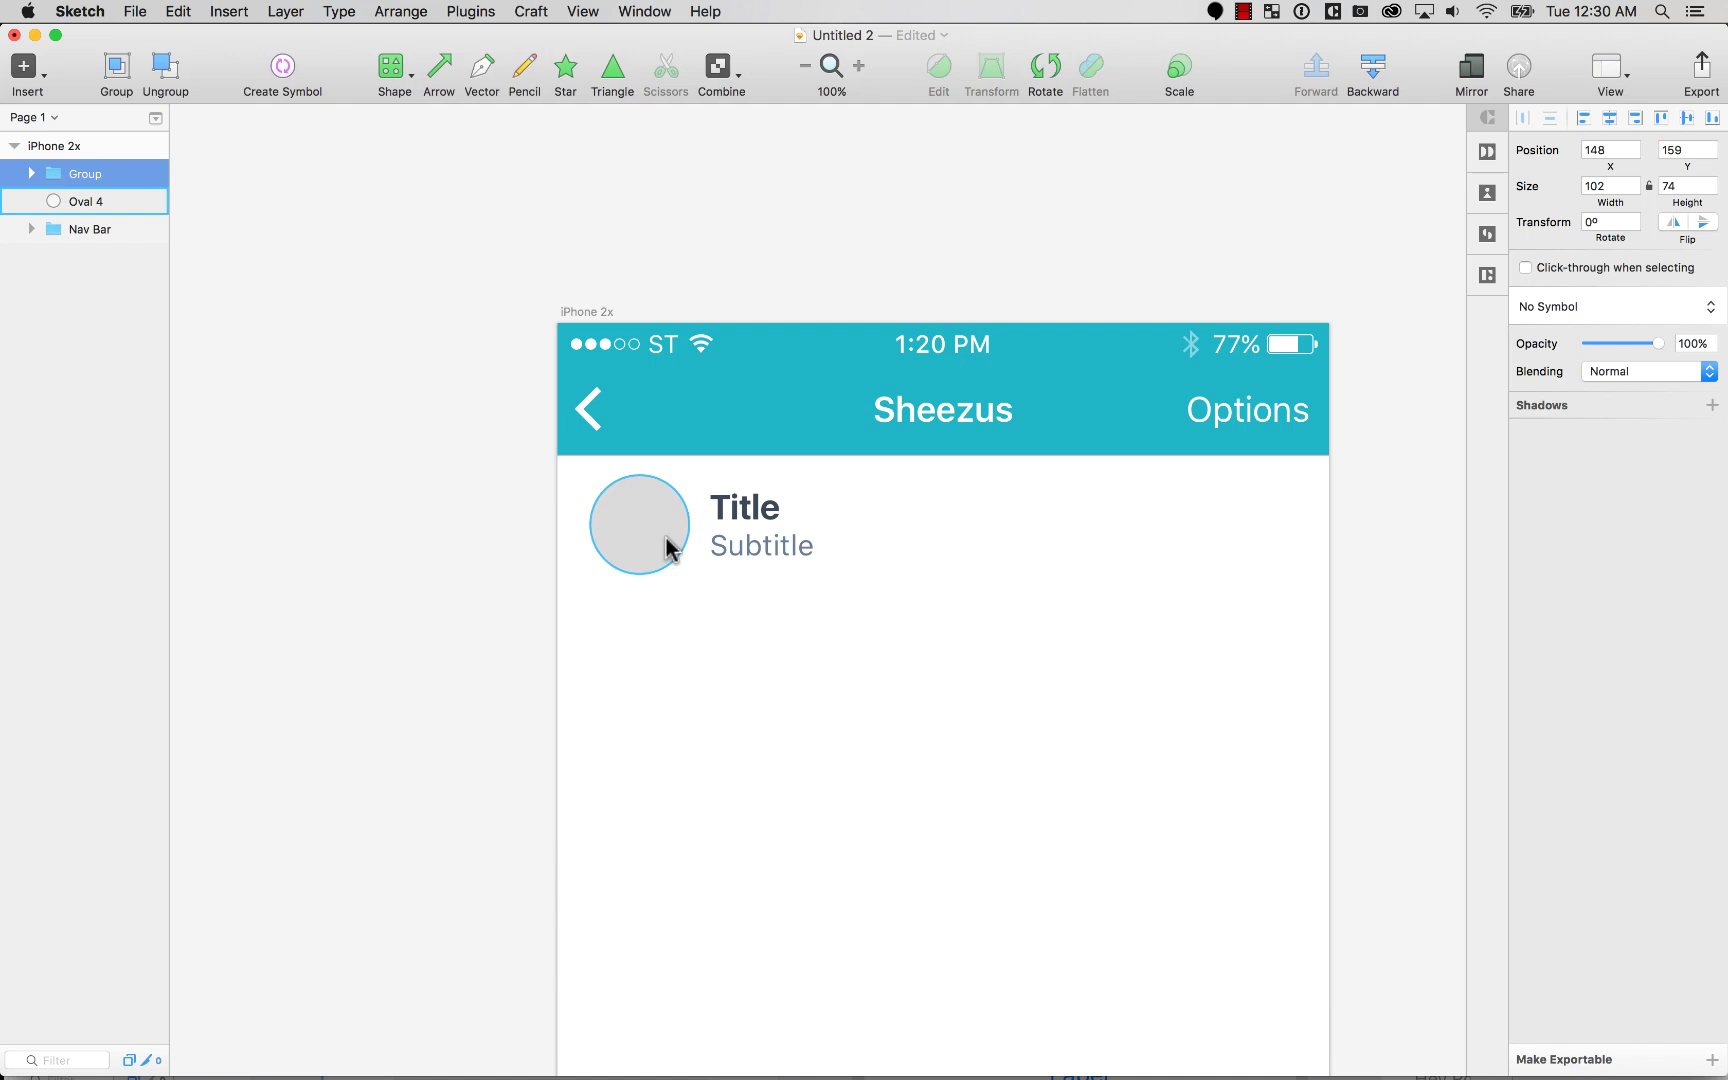
key("Escape")
Step: Ungroup the Title and Subtitle text layers and clear the selection
left_click(742, 560)
key("shift+super+g")
key("Escape")
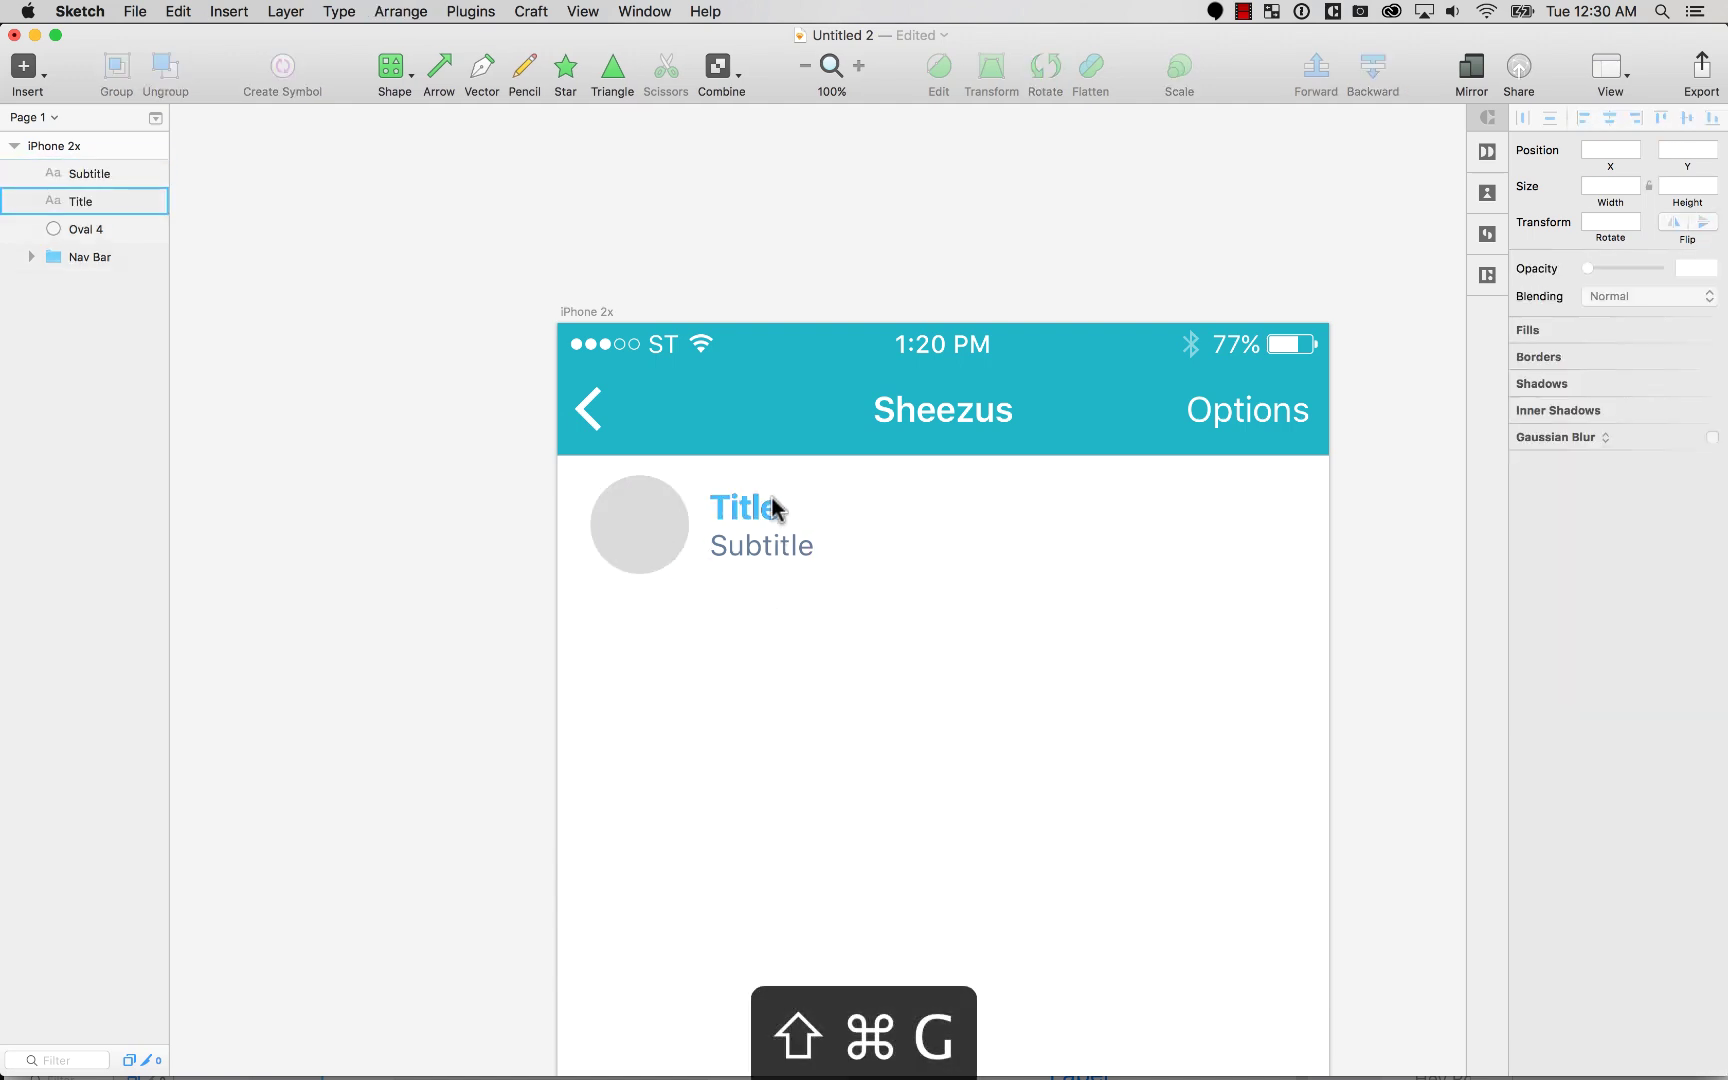
left_click(775, 508)
left_click(671, 675)
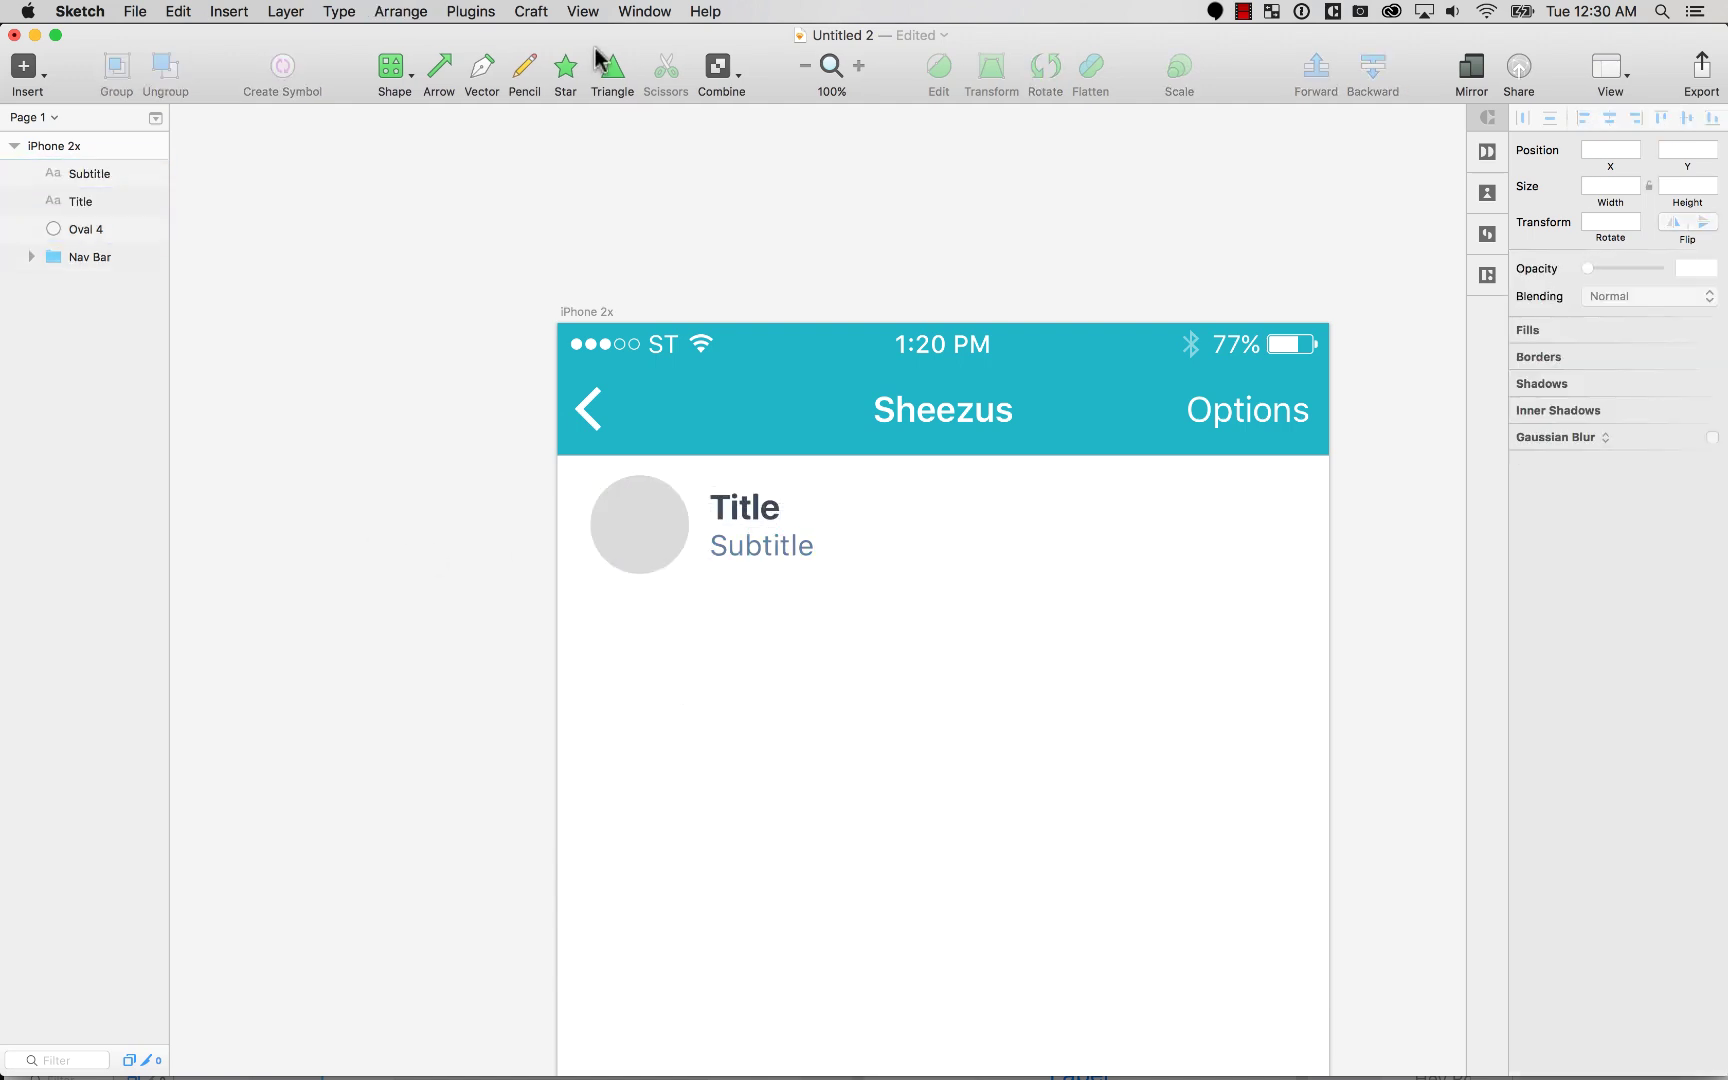
Step: Draw a thin divider rectangle about 718 by 8 below the row, from the circle's left edge to the artboard's right edge
left_click(408, 74)
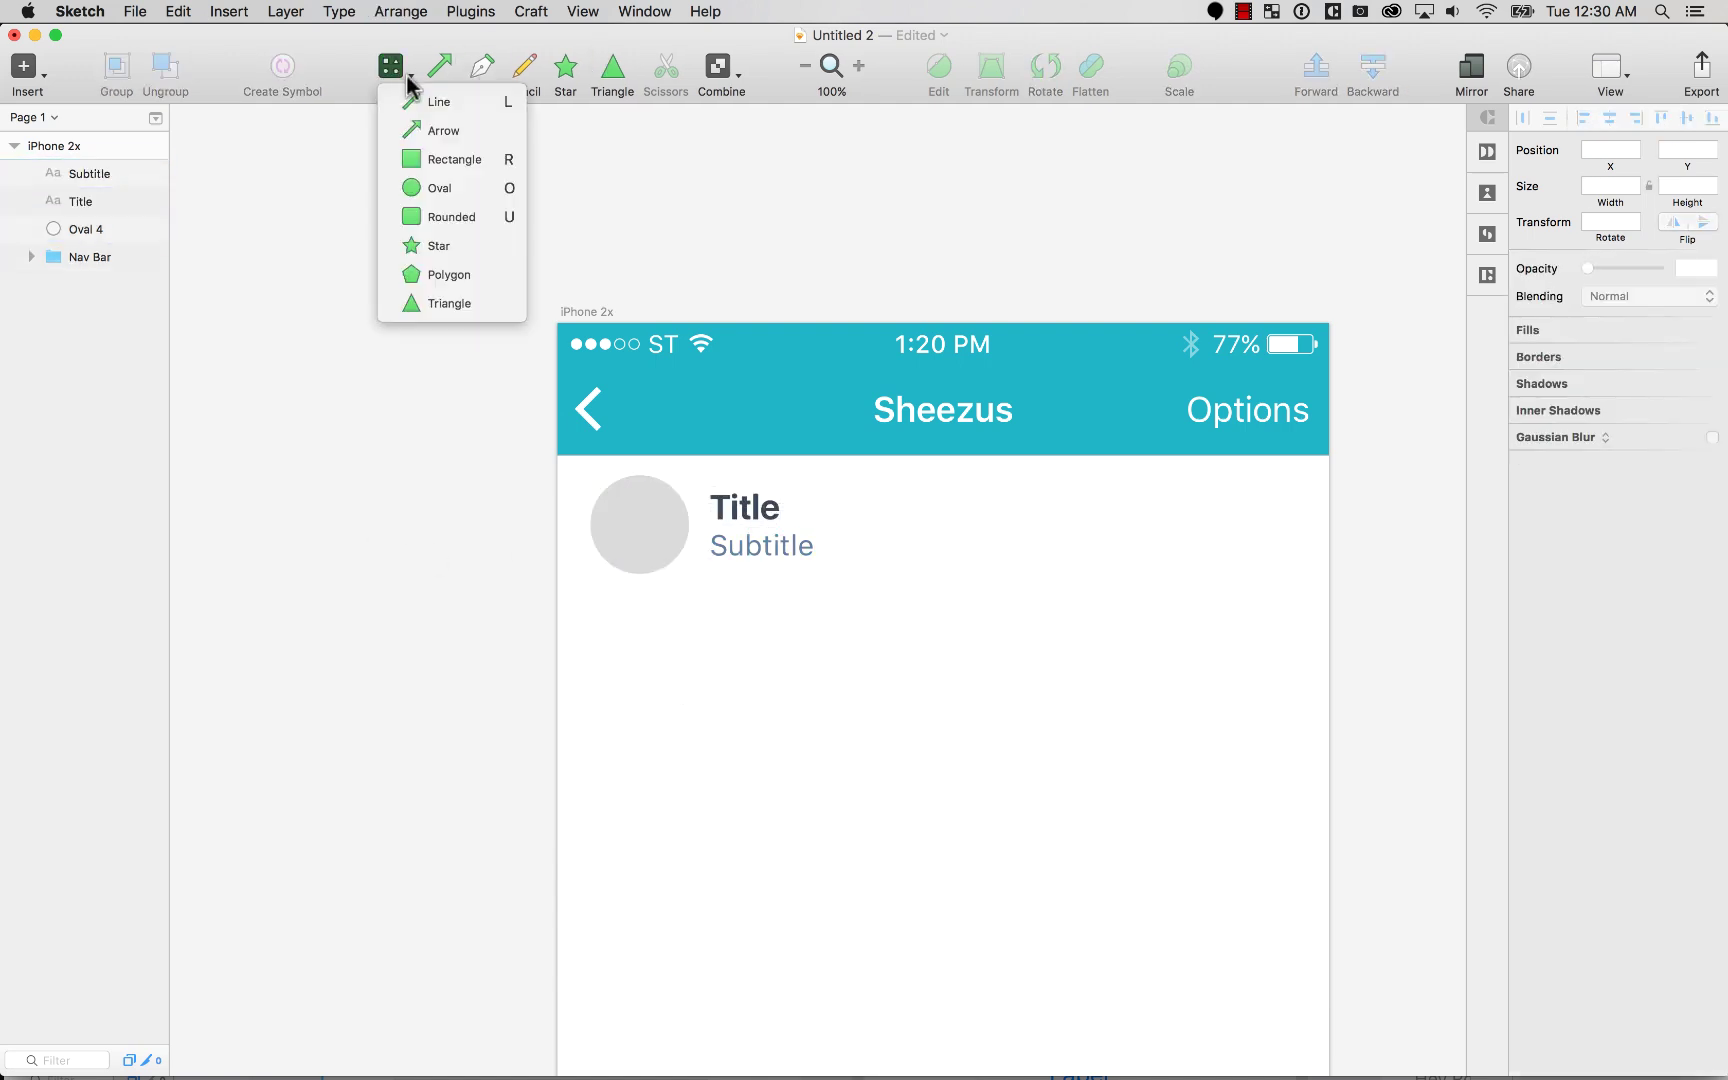
left_click(472, 161)
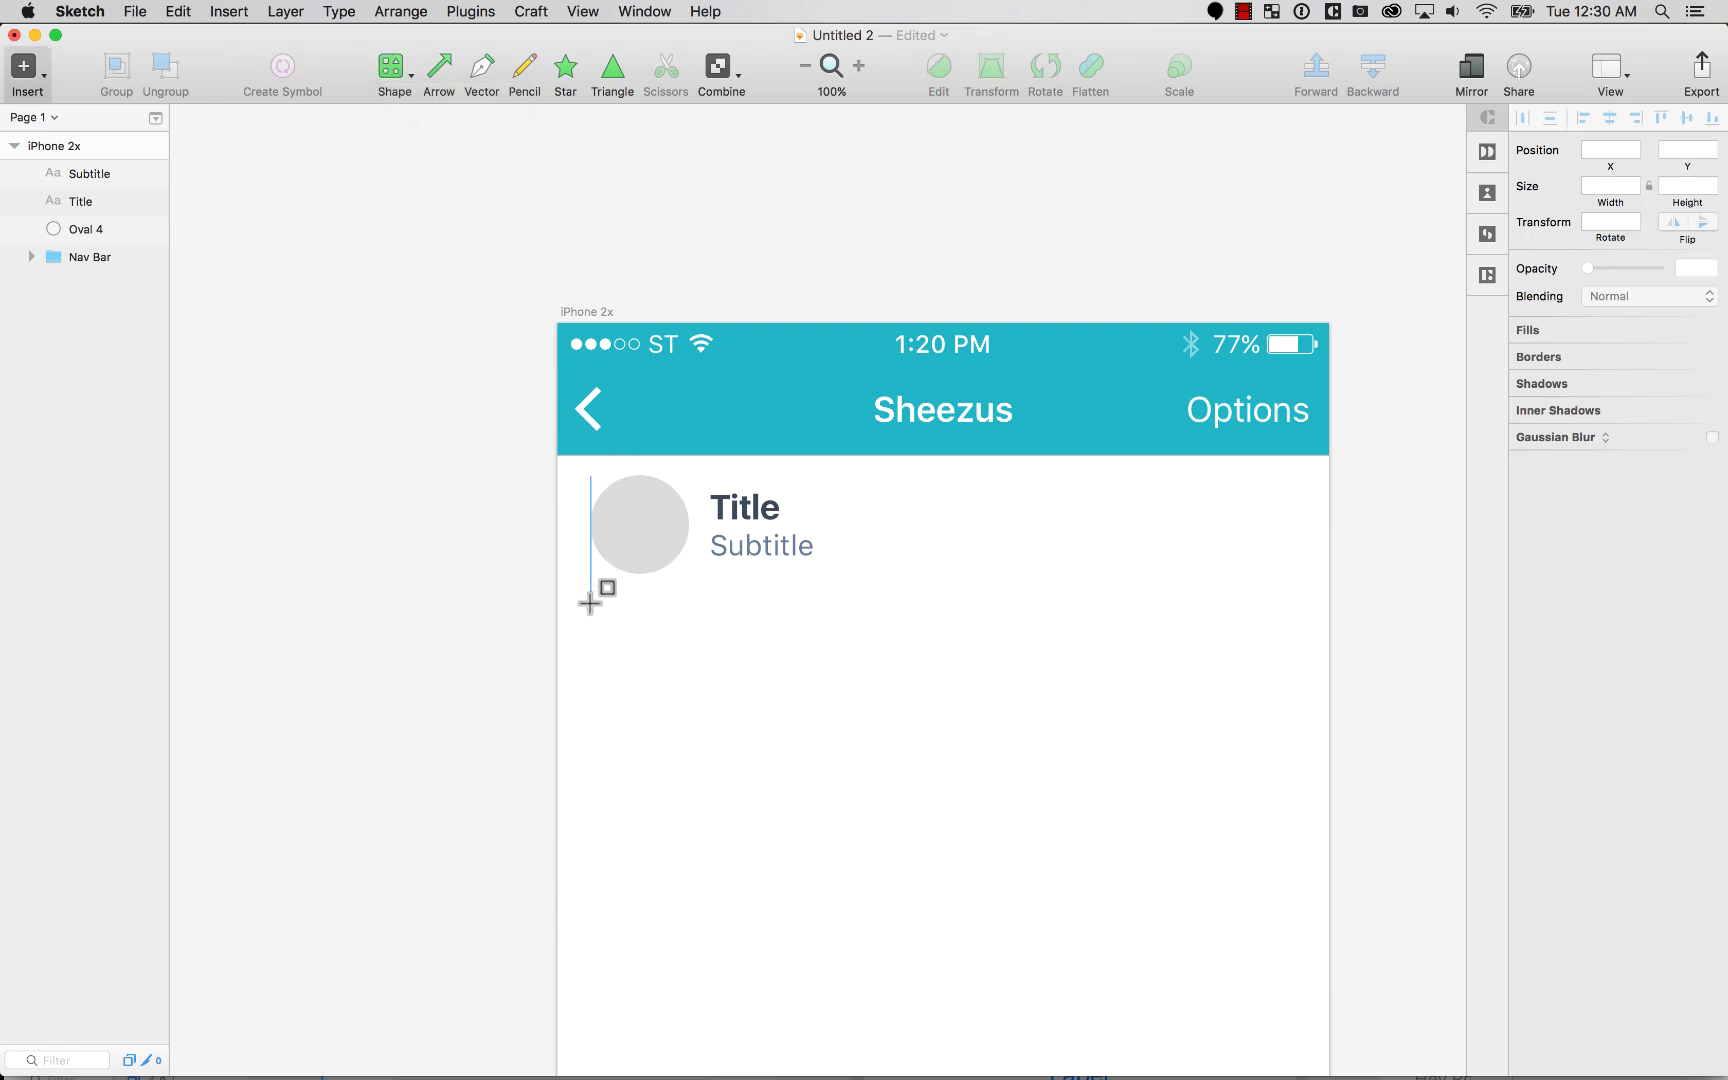
left_click_drag(591, 603, 1329, 611)
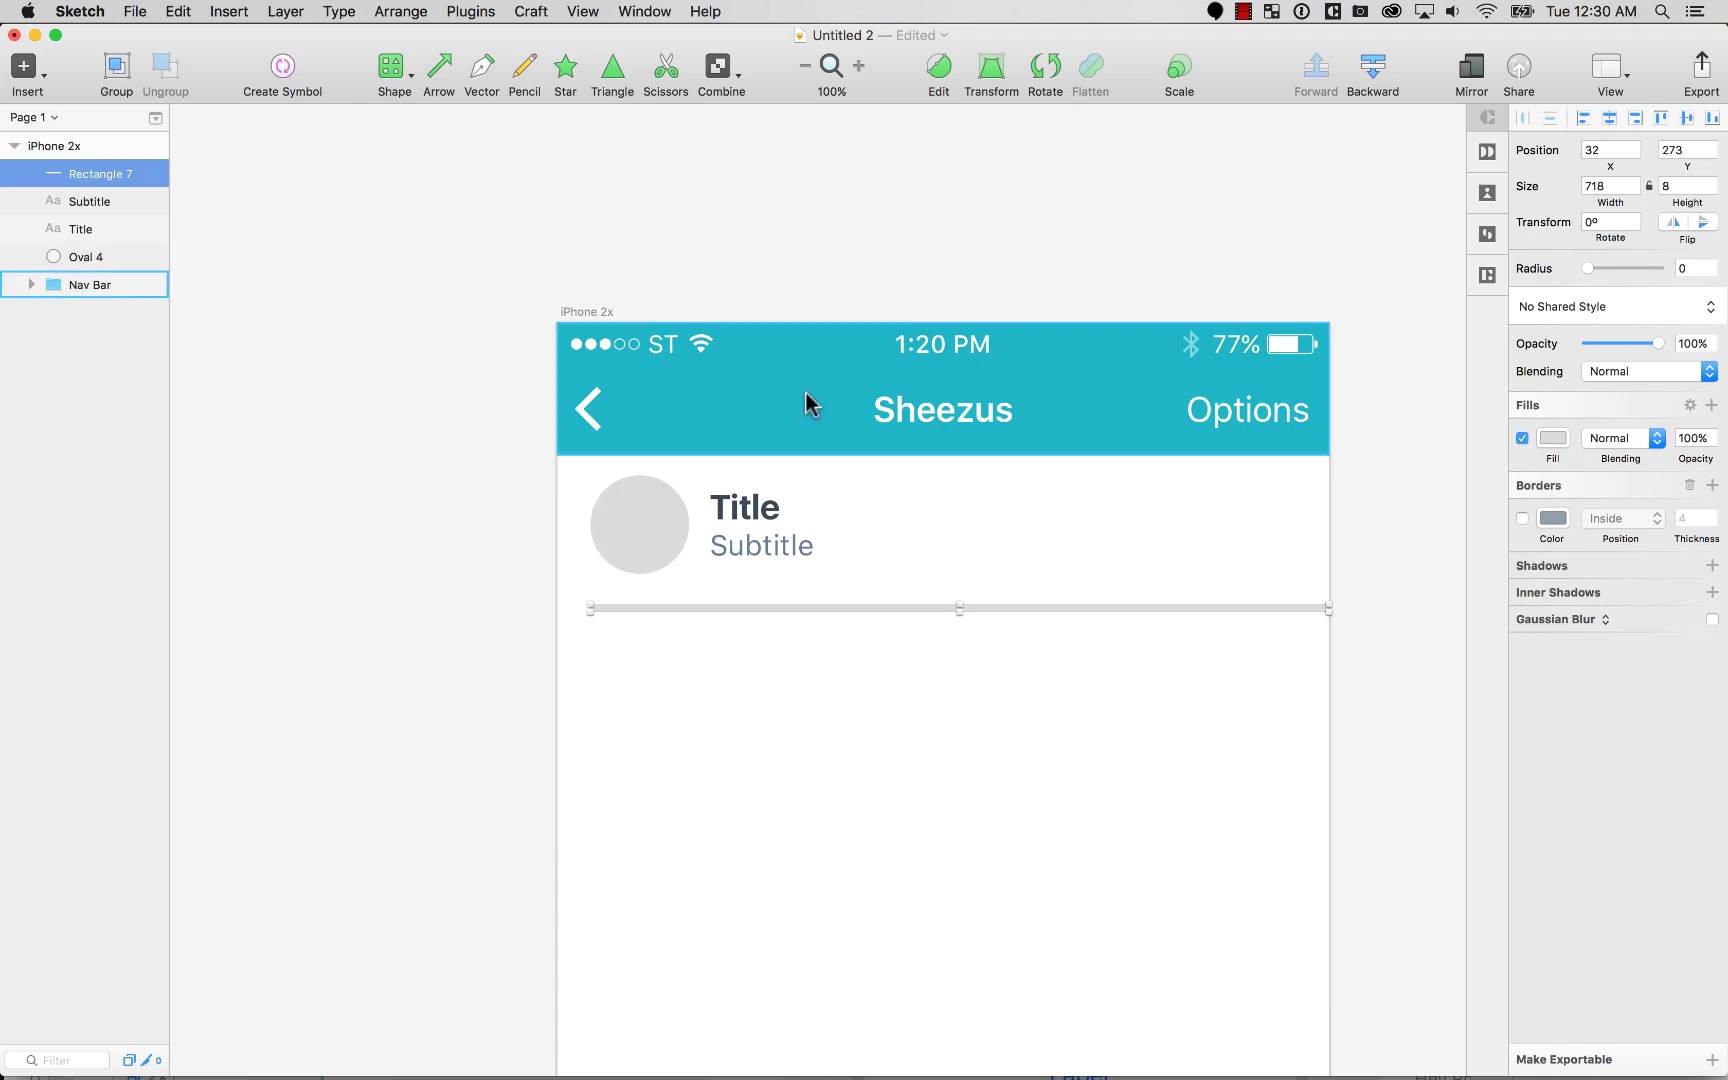
Step: Set the divider rectangle's height to 2, undo the accidental height change, and check its distance from the circle
left_click(639, 526)
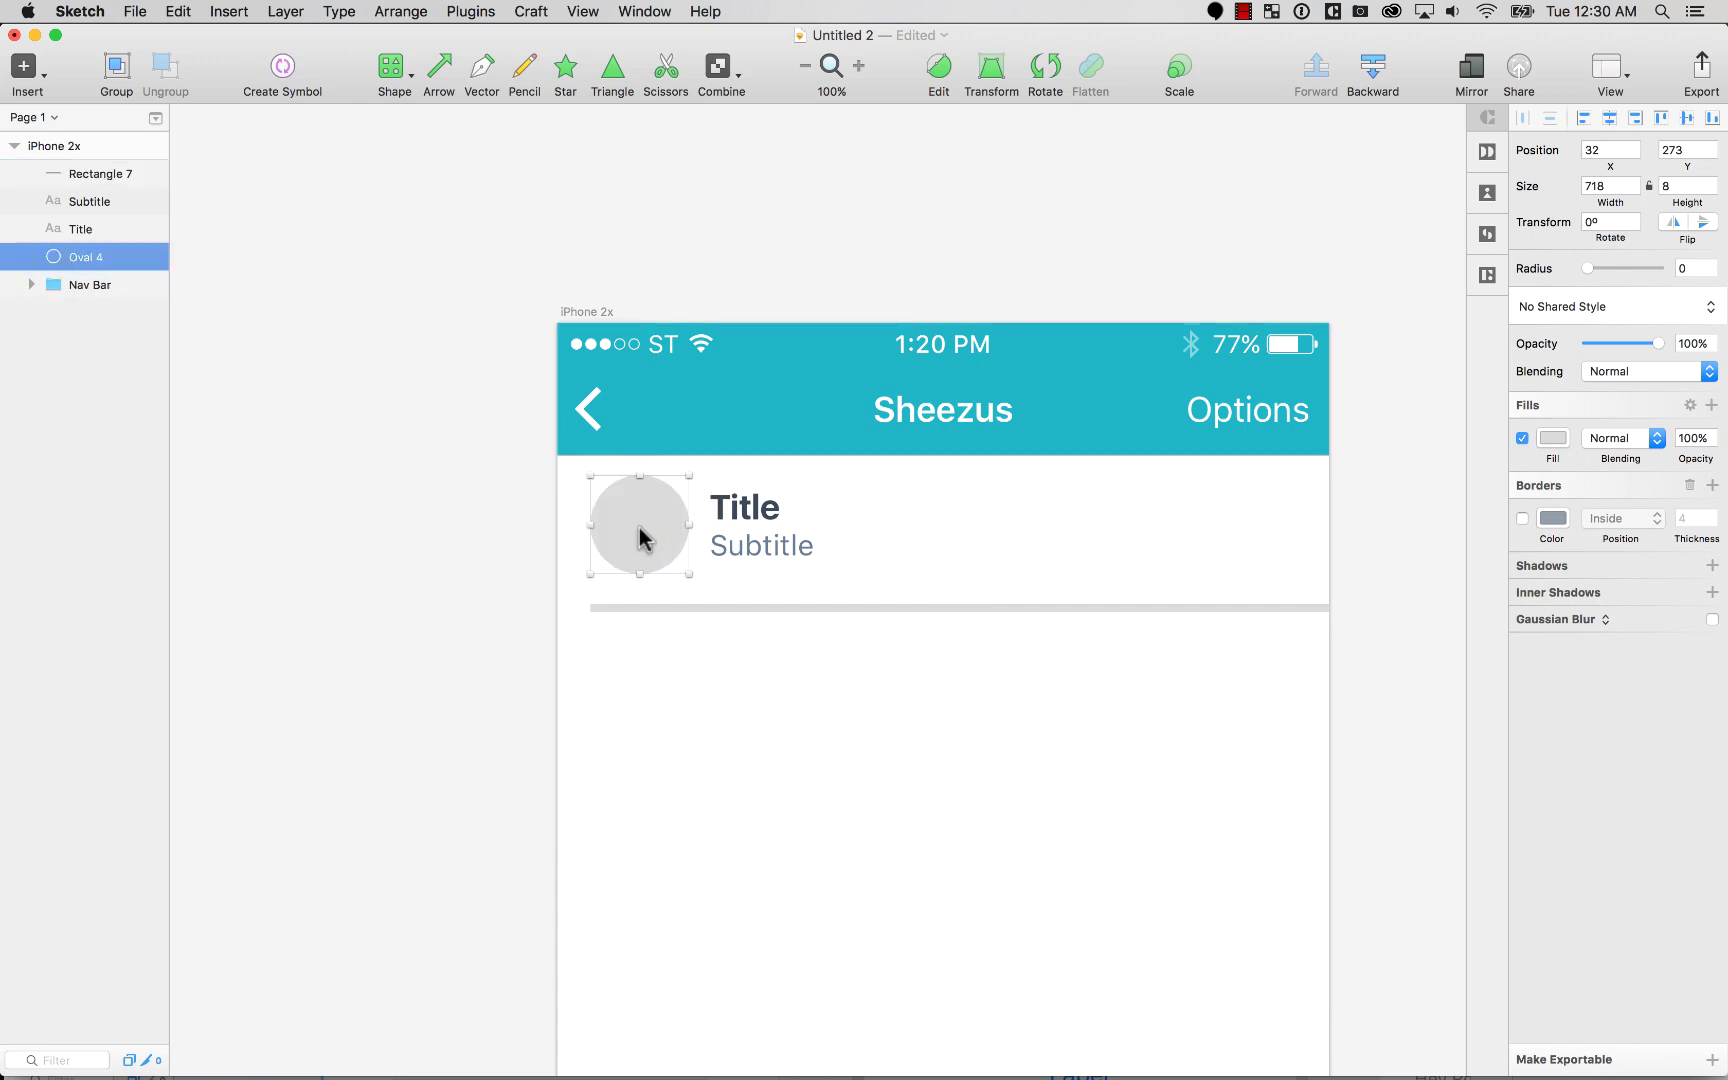
left_click(643, 610)
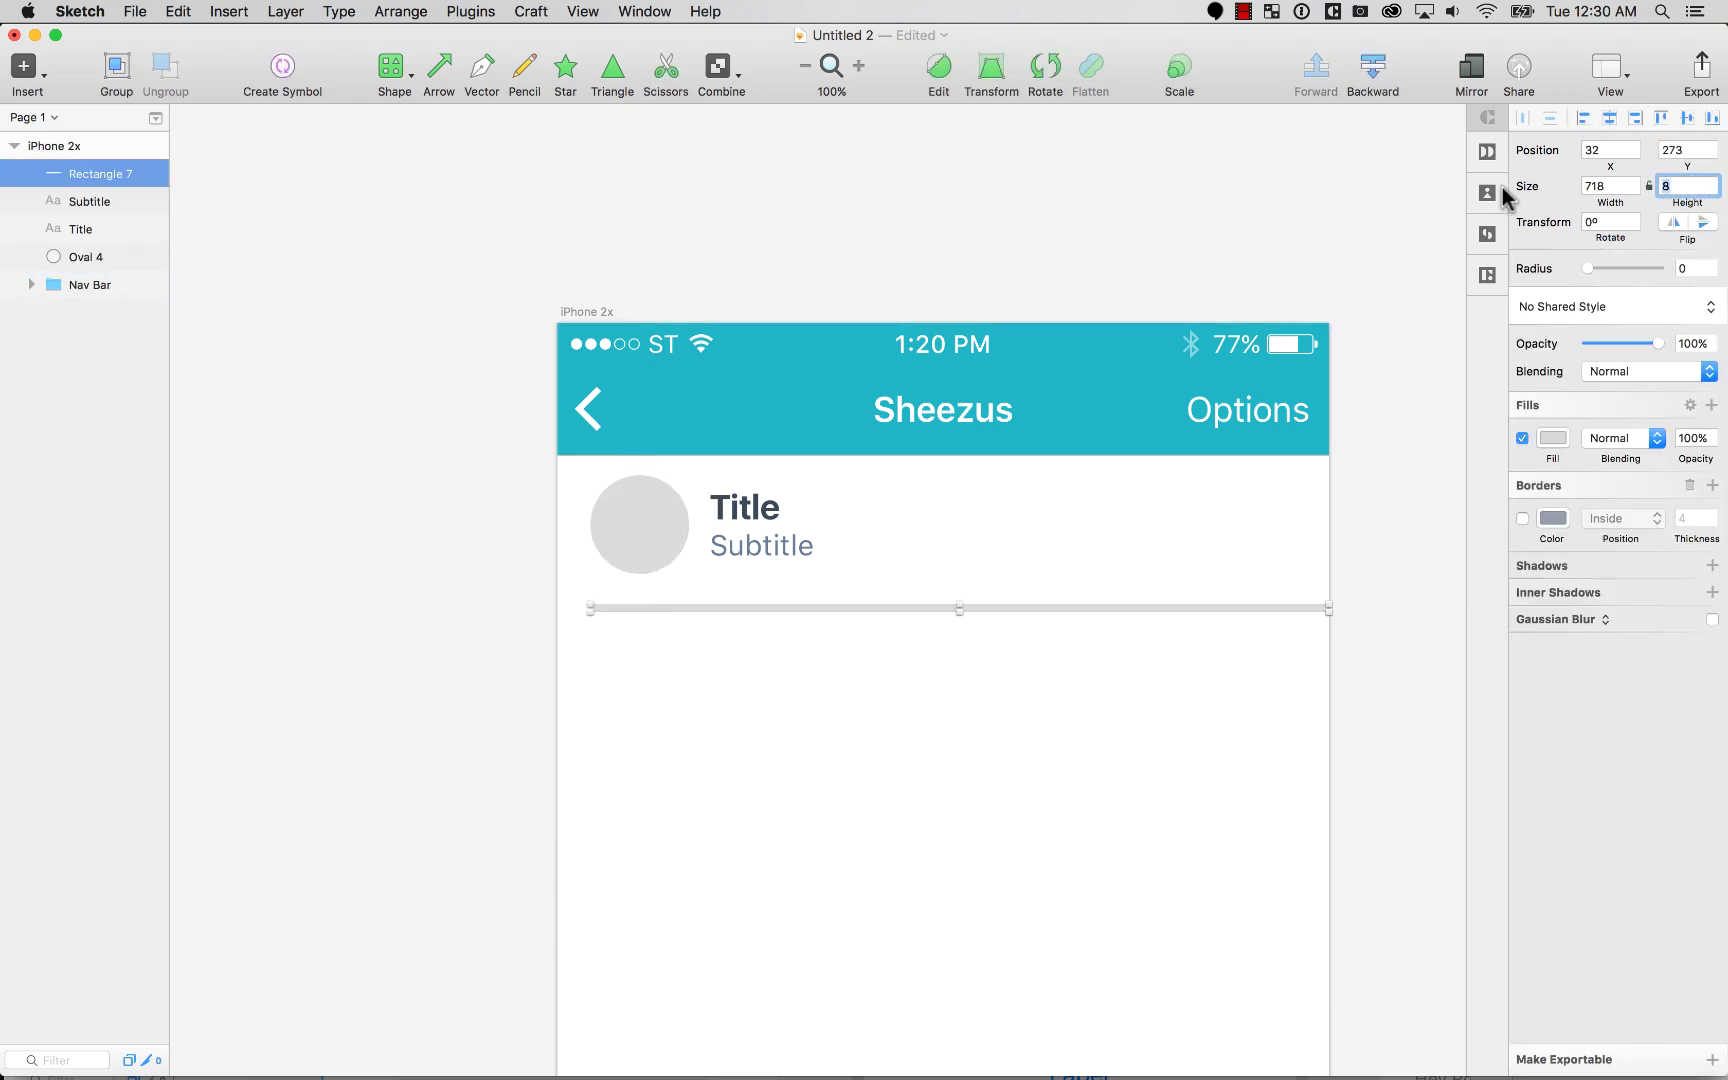
key("BackSpace")
type("2")
key("Return")
key("alt")
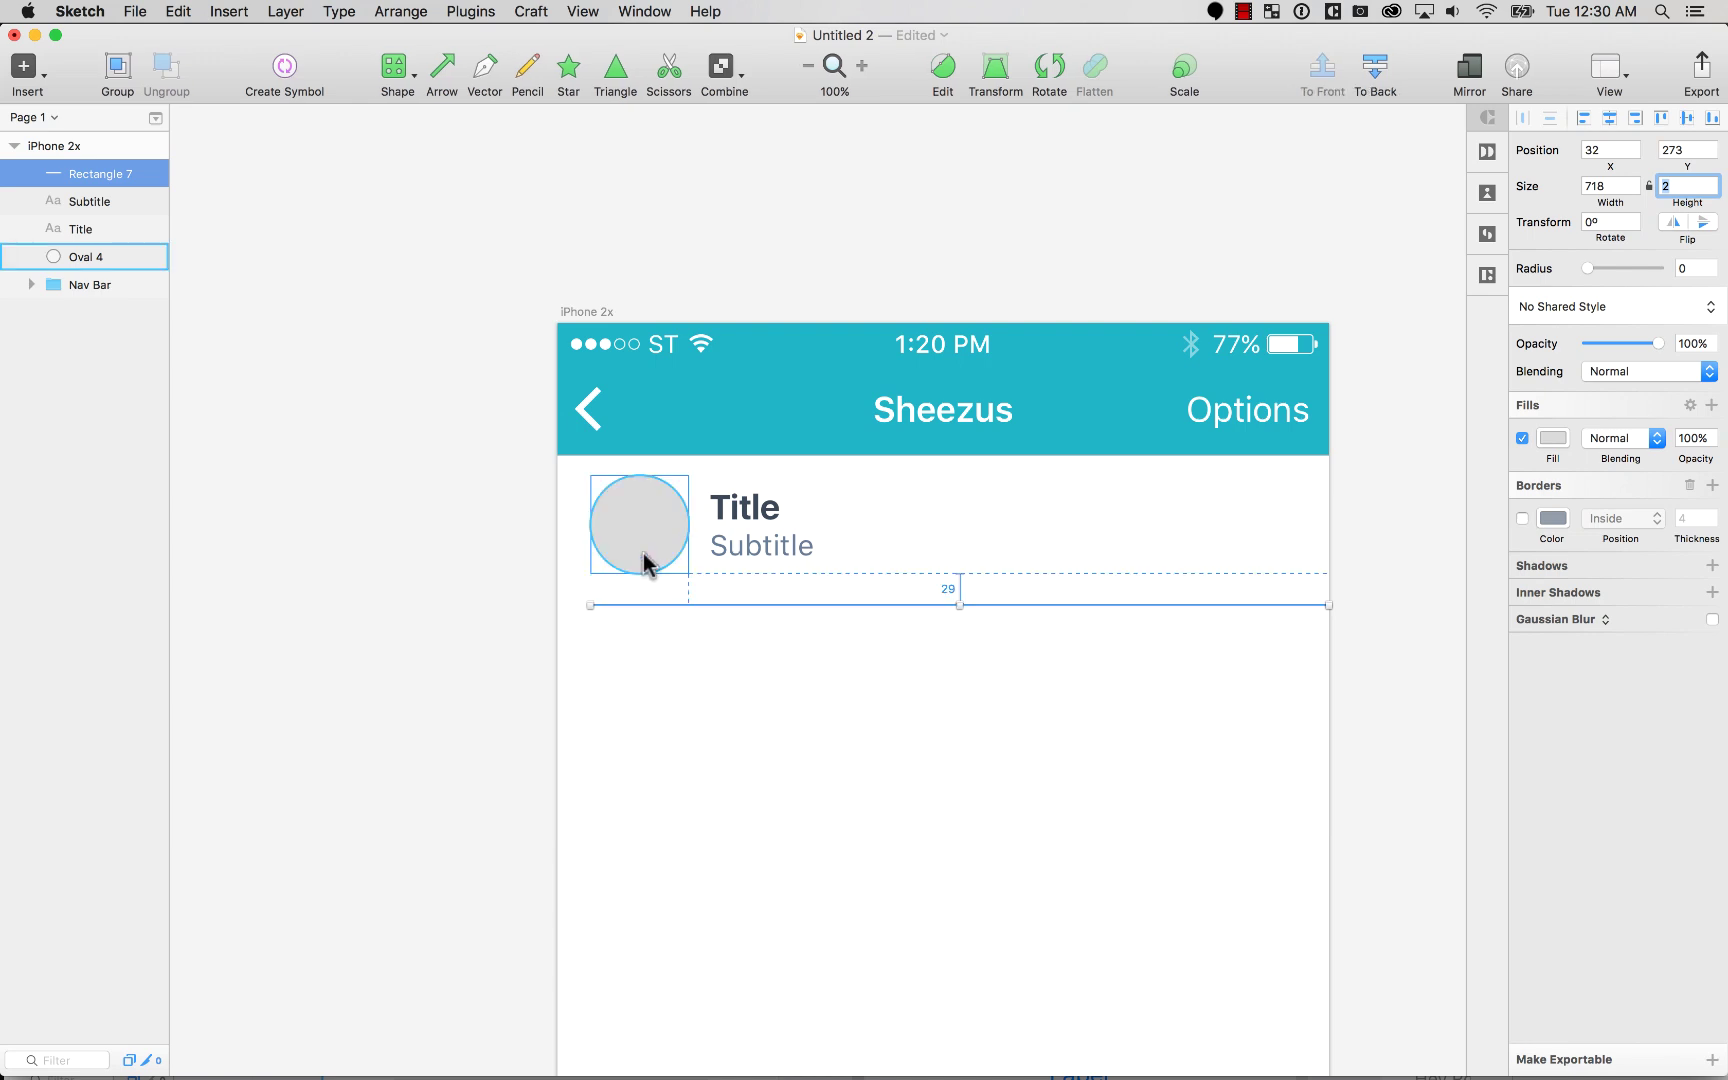
key("ctrl+z")
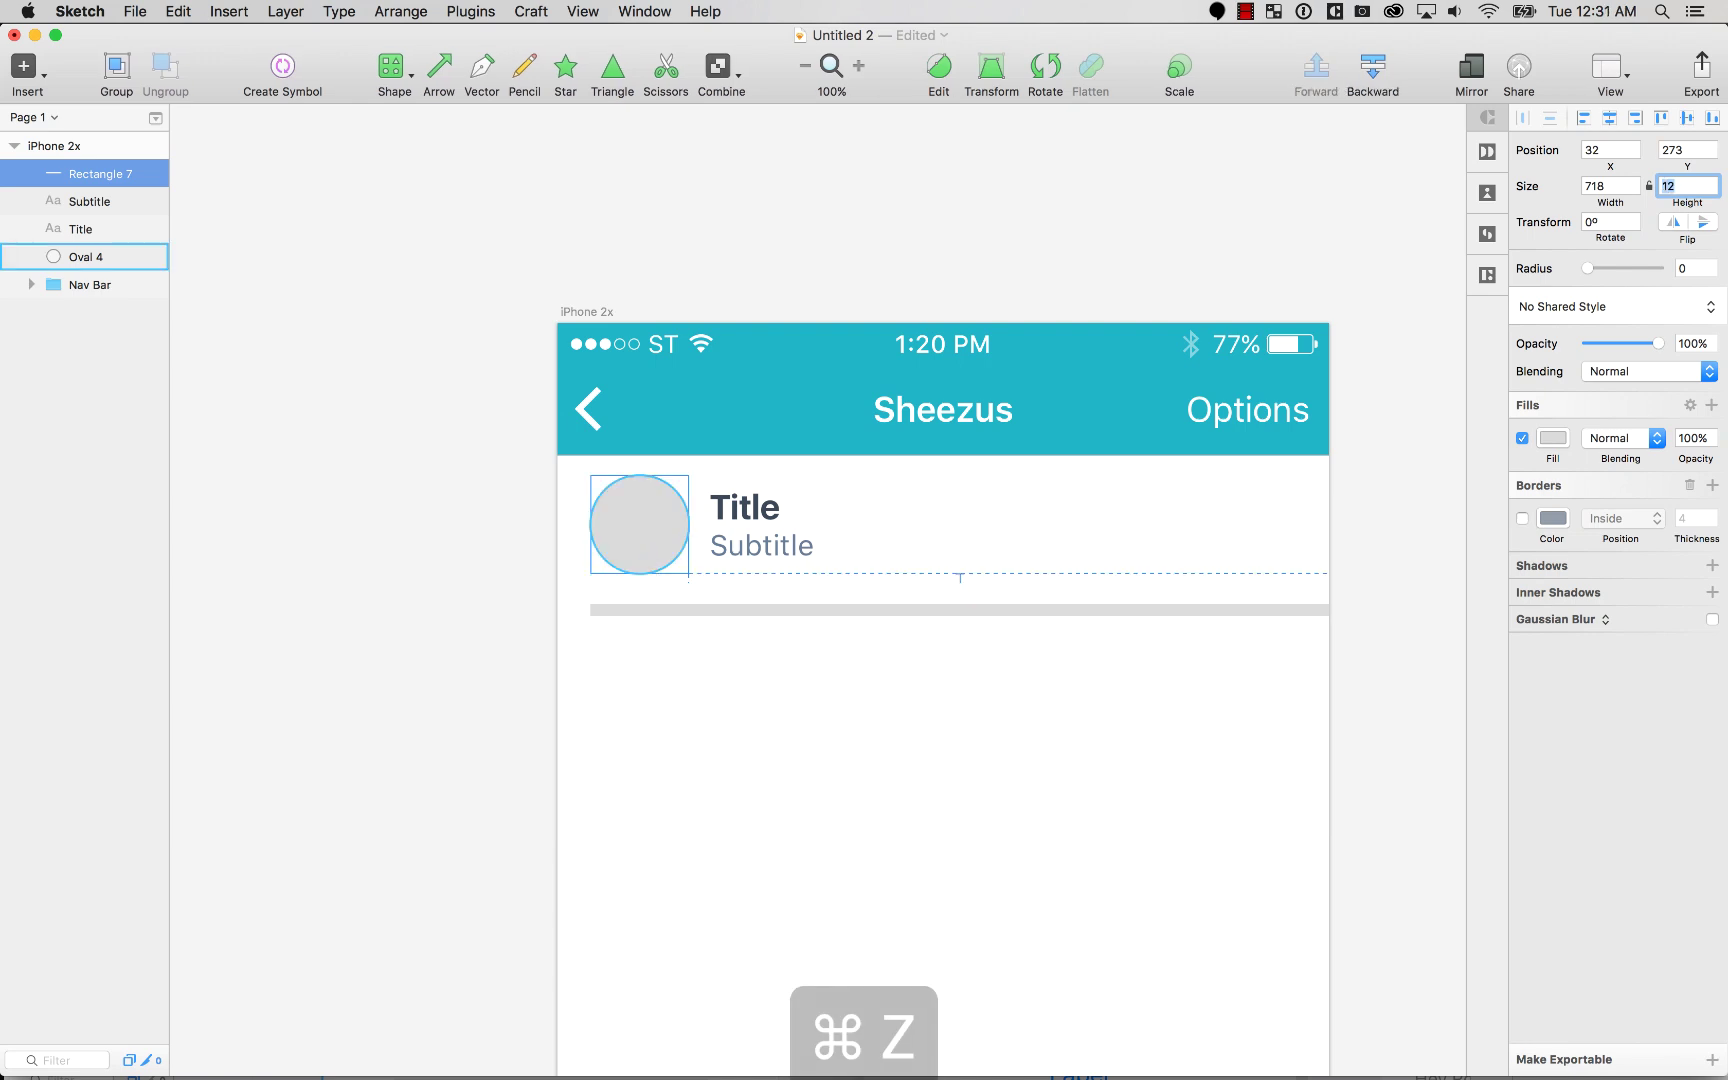
key("alt")
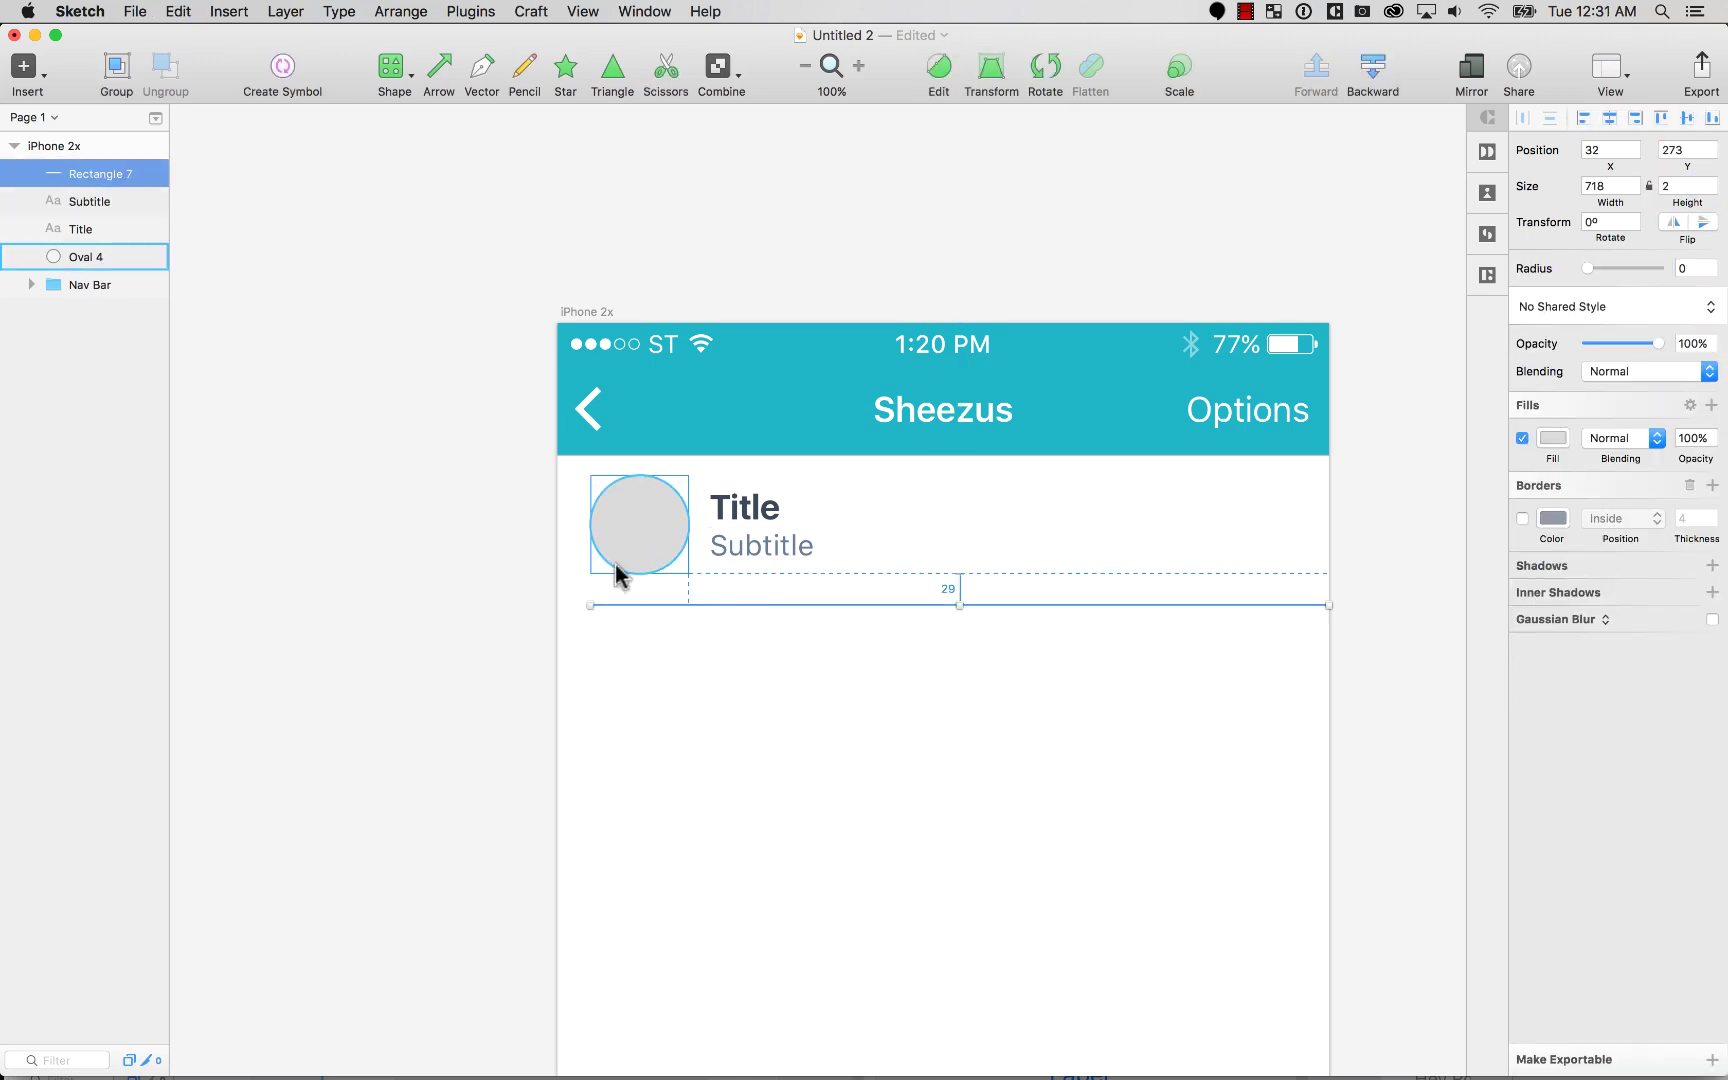
Step: Nudge the divider line up toward the circle to Y 264
key("Up")
key("Up")
key("Up")
key("Up")
key("Up")
key("Up")
key("Up")
key("Up")
key("Up")
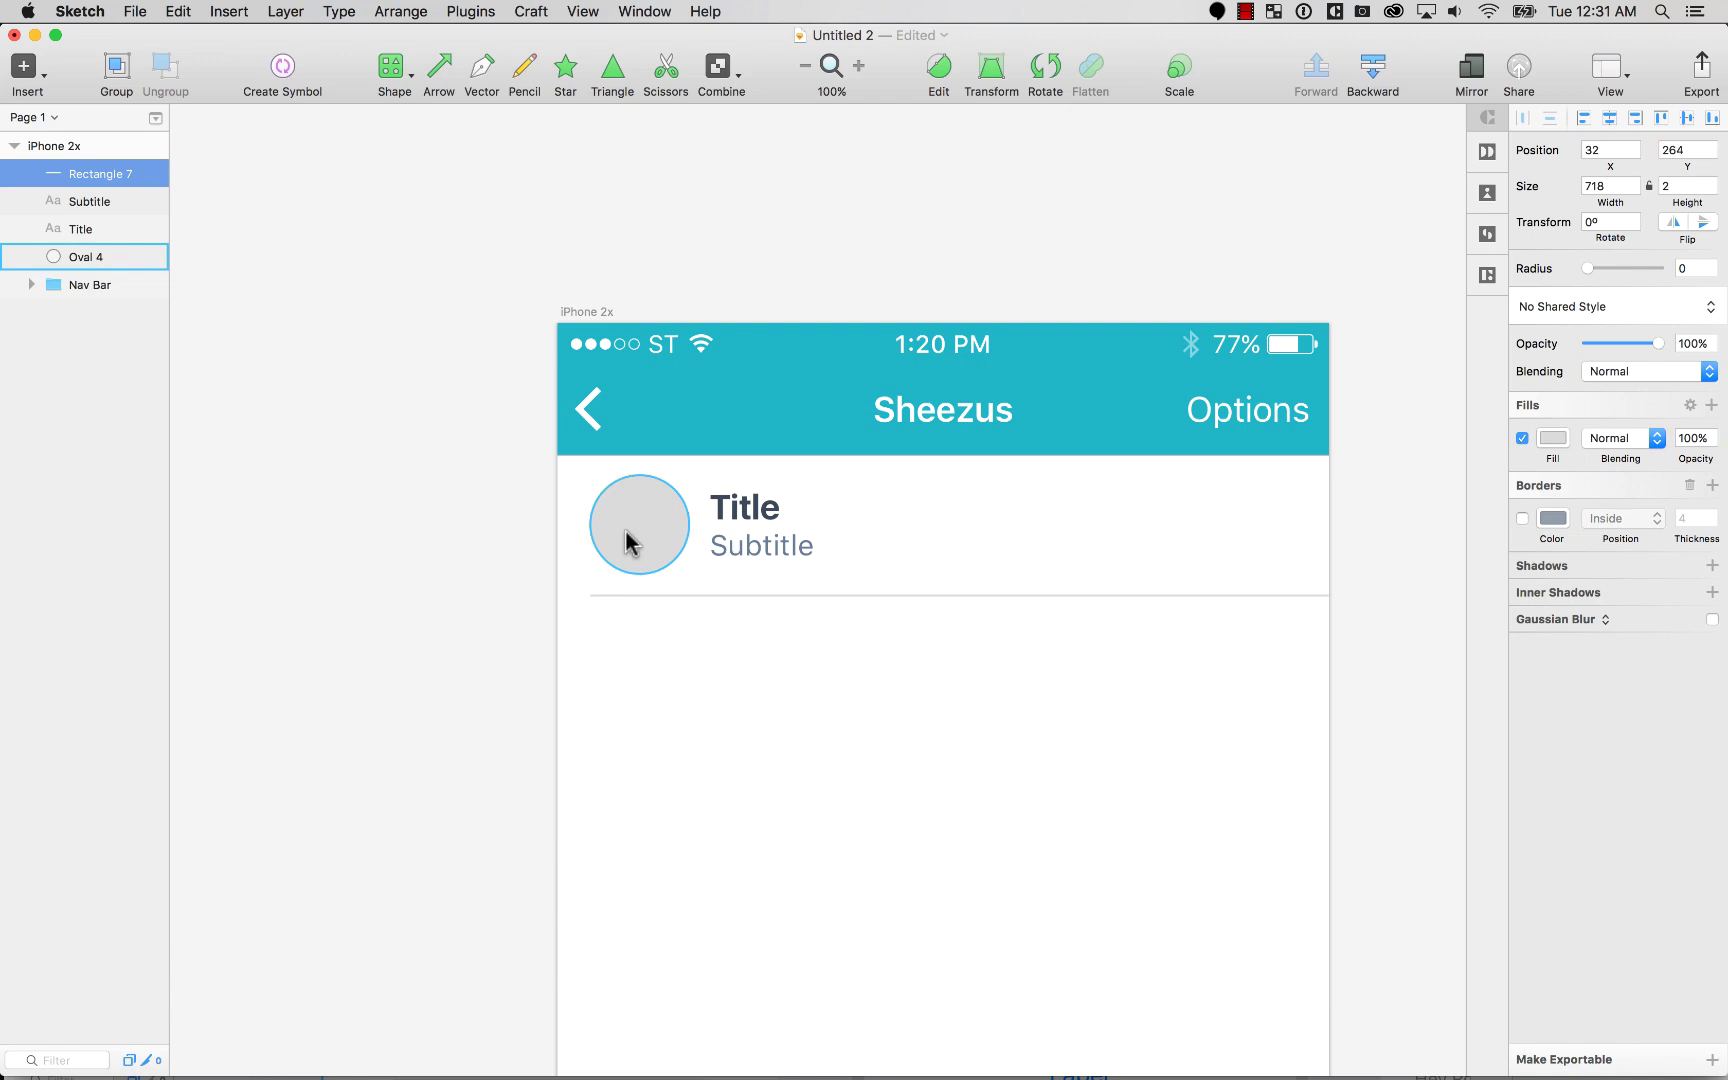
Step: Group the circle, Title, Subtitle and divider line into one list row
left_click_drag(612, 714, 832, 505)
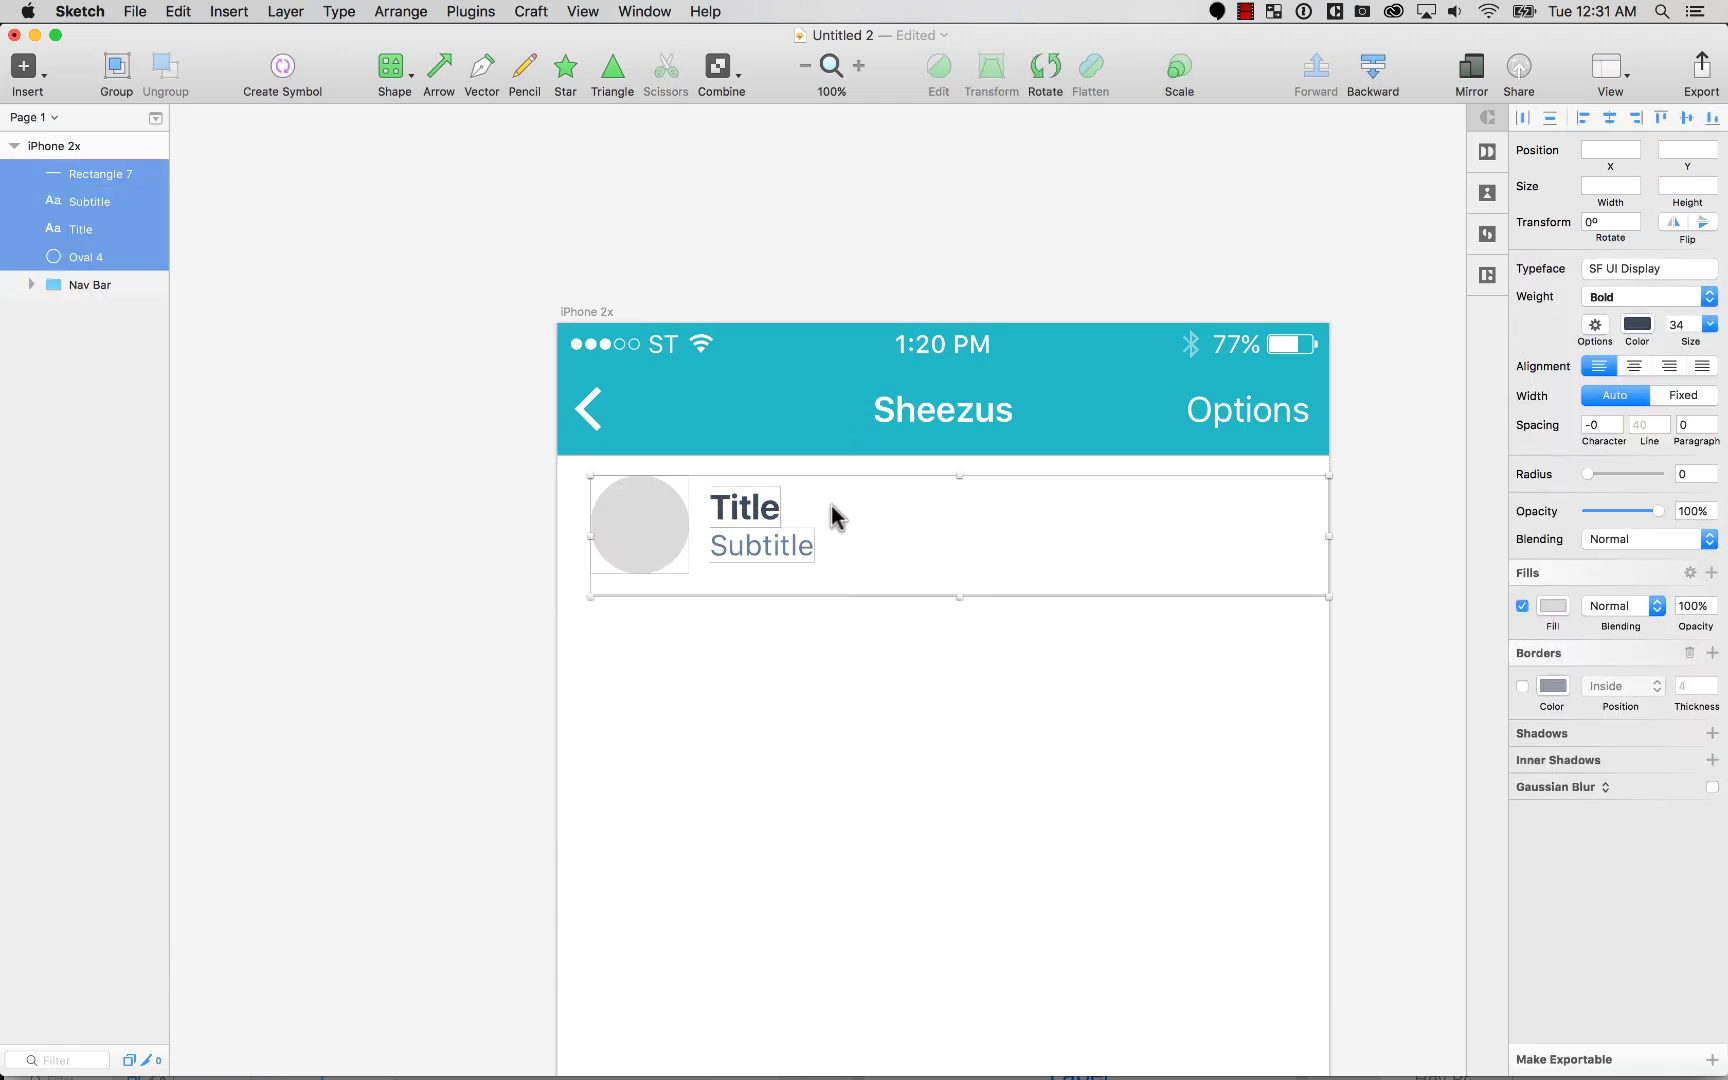
key("super+g")
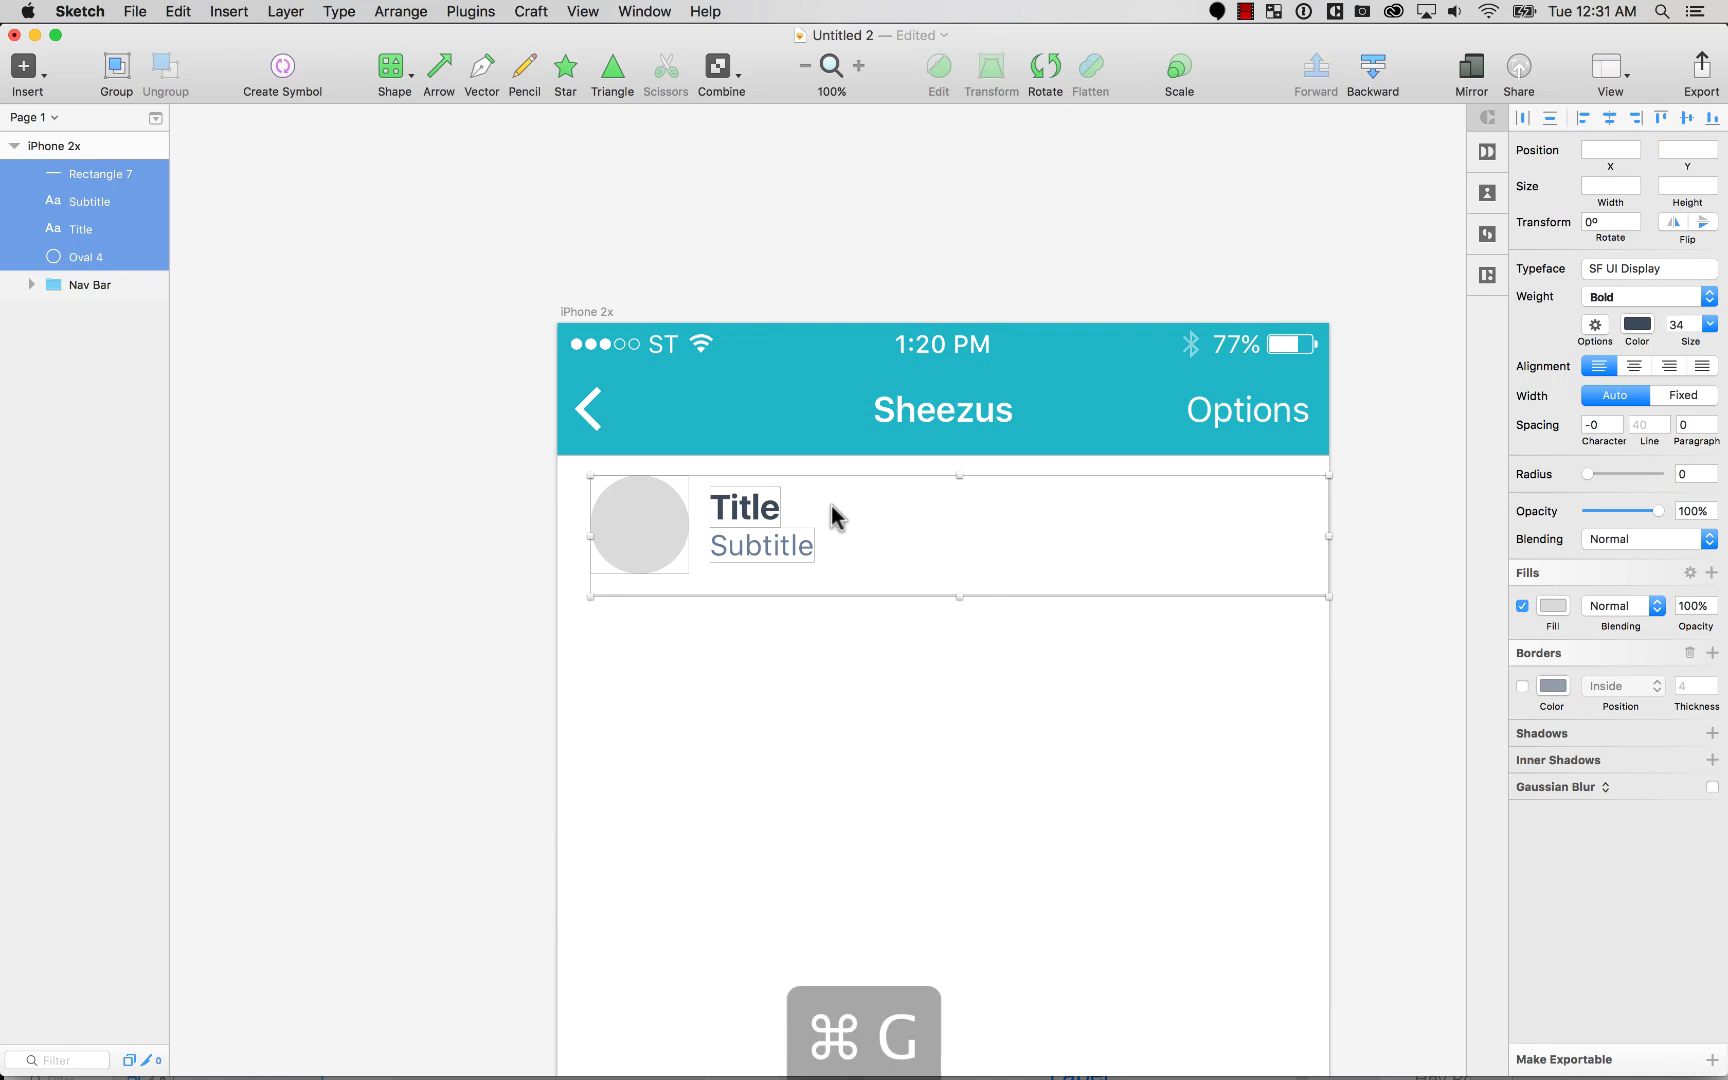
key("super+minus")
left_click_drag(627, 401, 1196, 935)
left_click(563, 575)
left_click(495, 400)
key("super+minus")
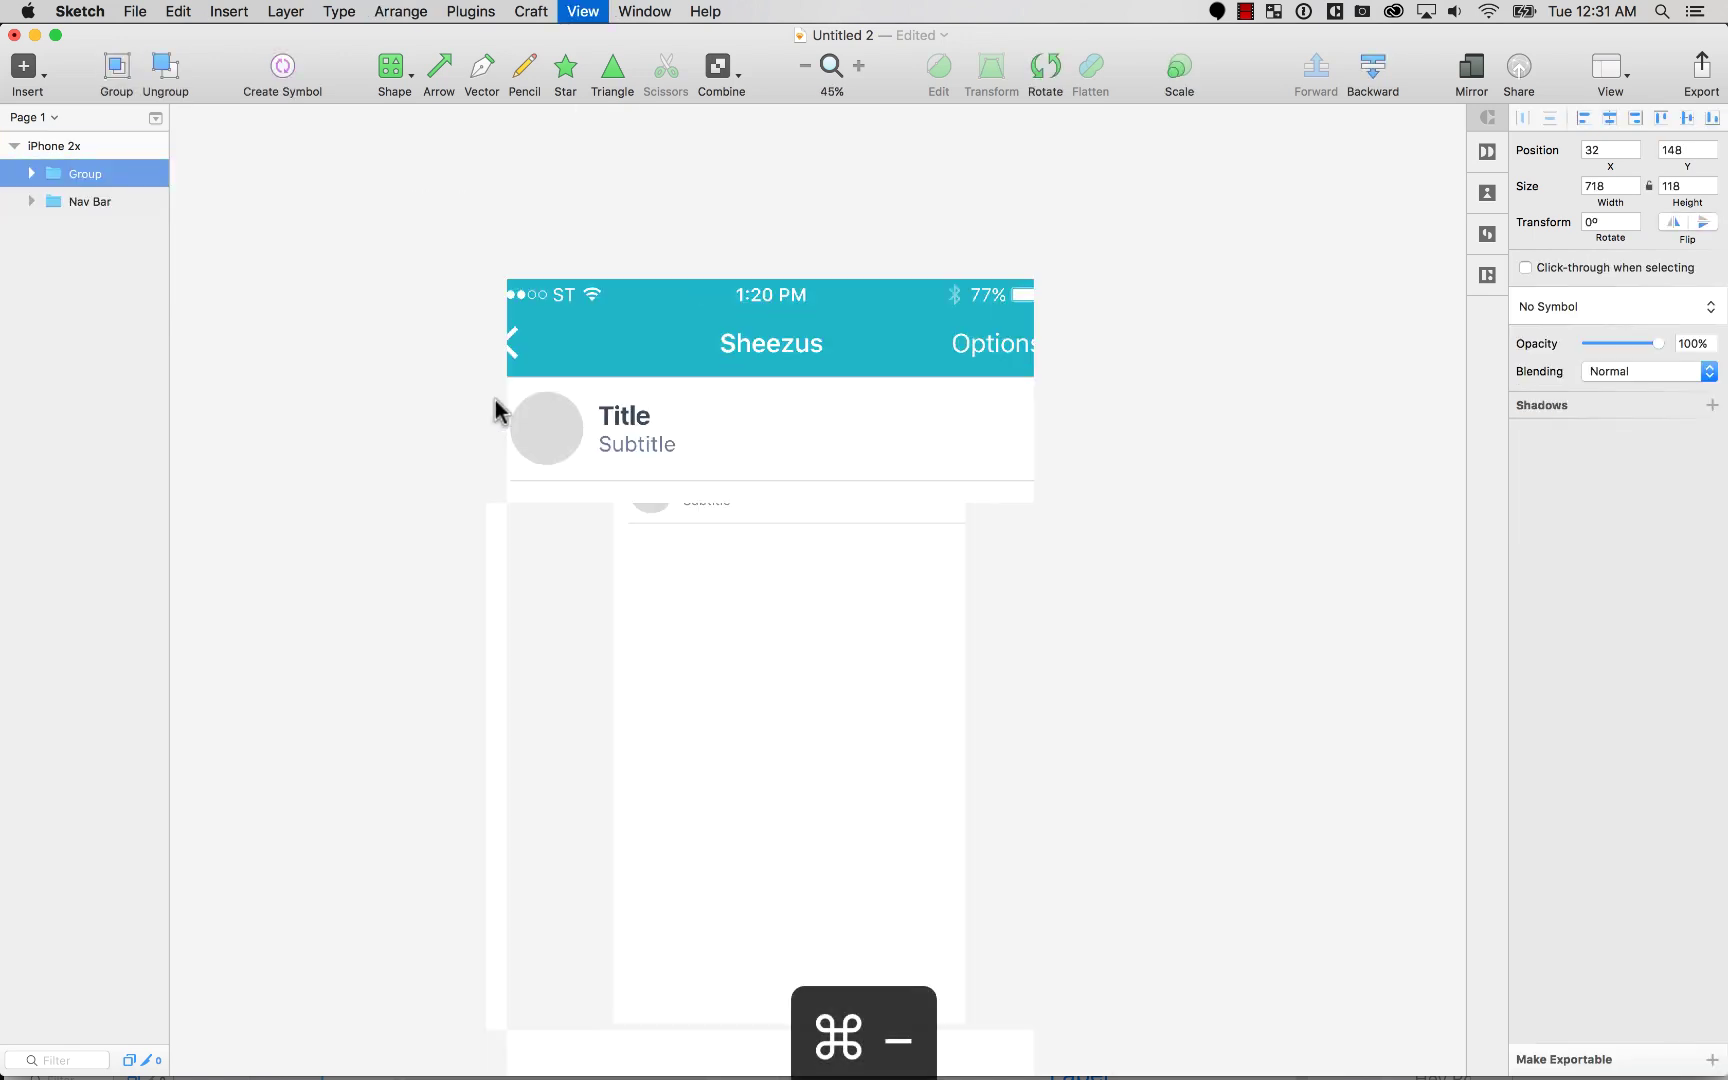
Step: Duplicate the list row directly below the first one, at X 32 and Y 286
left_click_drag(505, 341, 1044, 913)
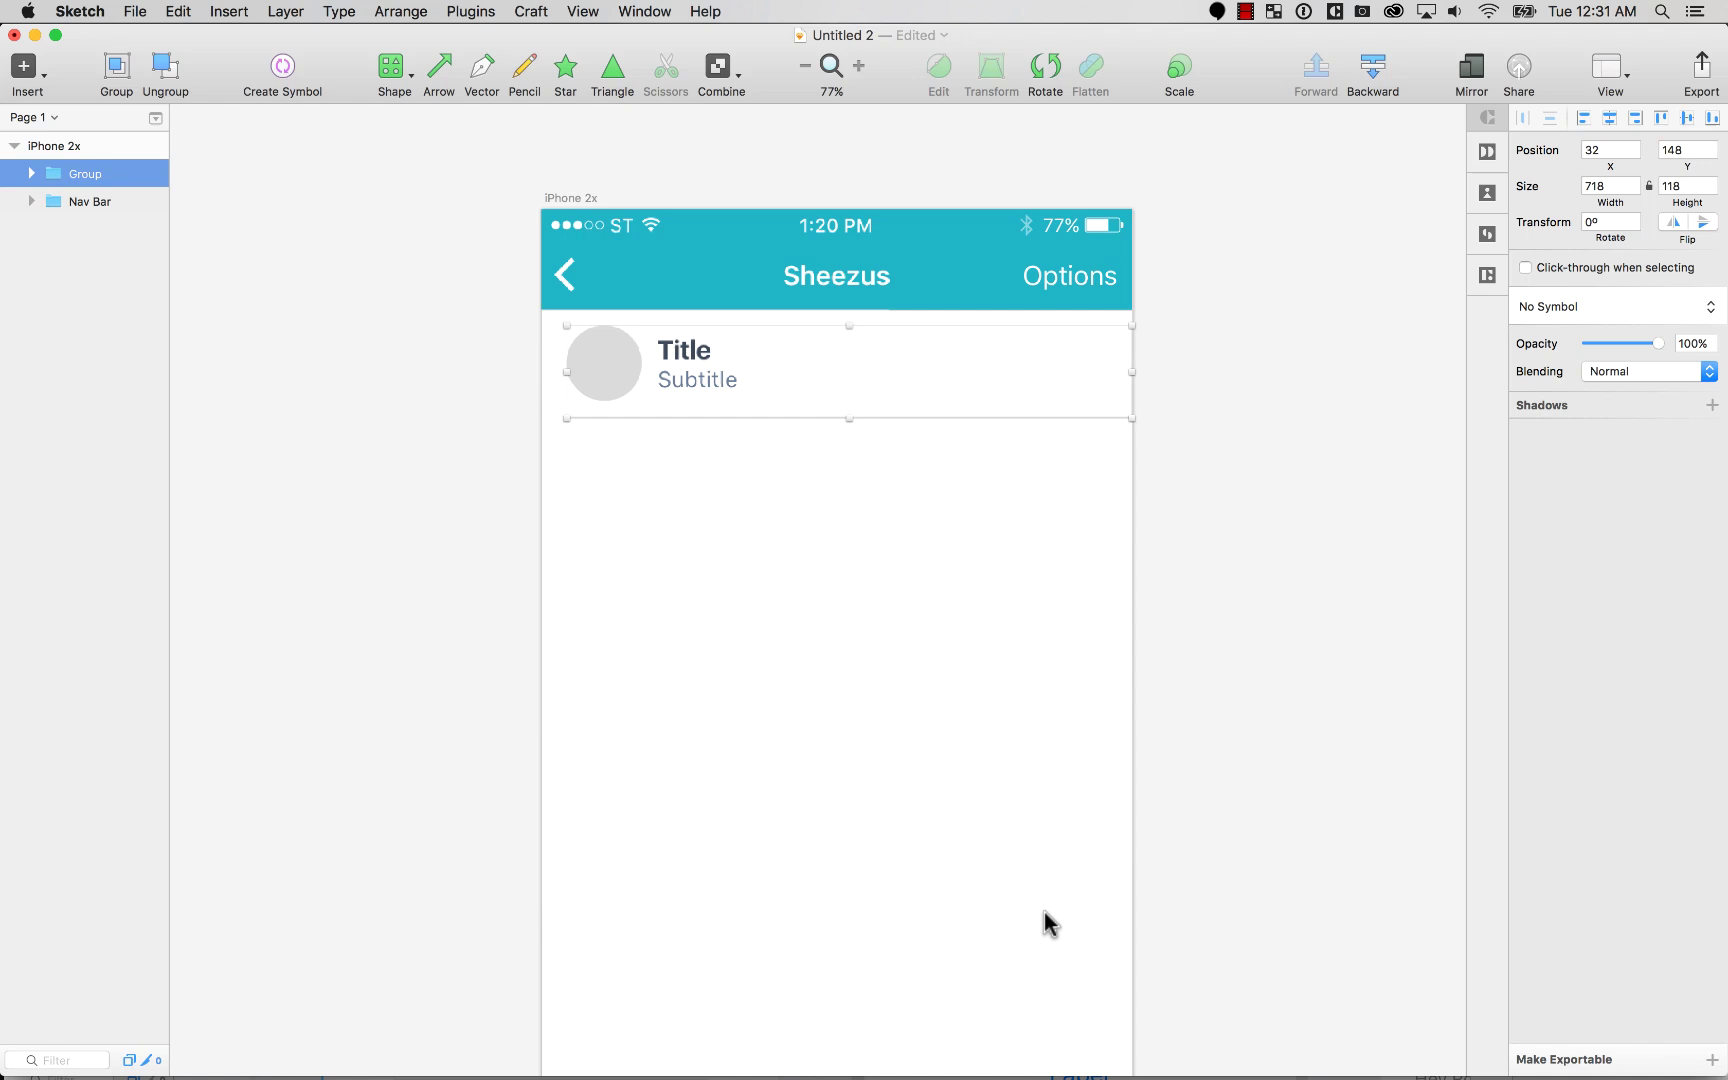
left_click(774, 622)
left_click(841, 282)
left_click(725, 693)
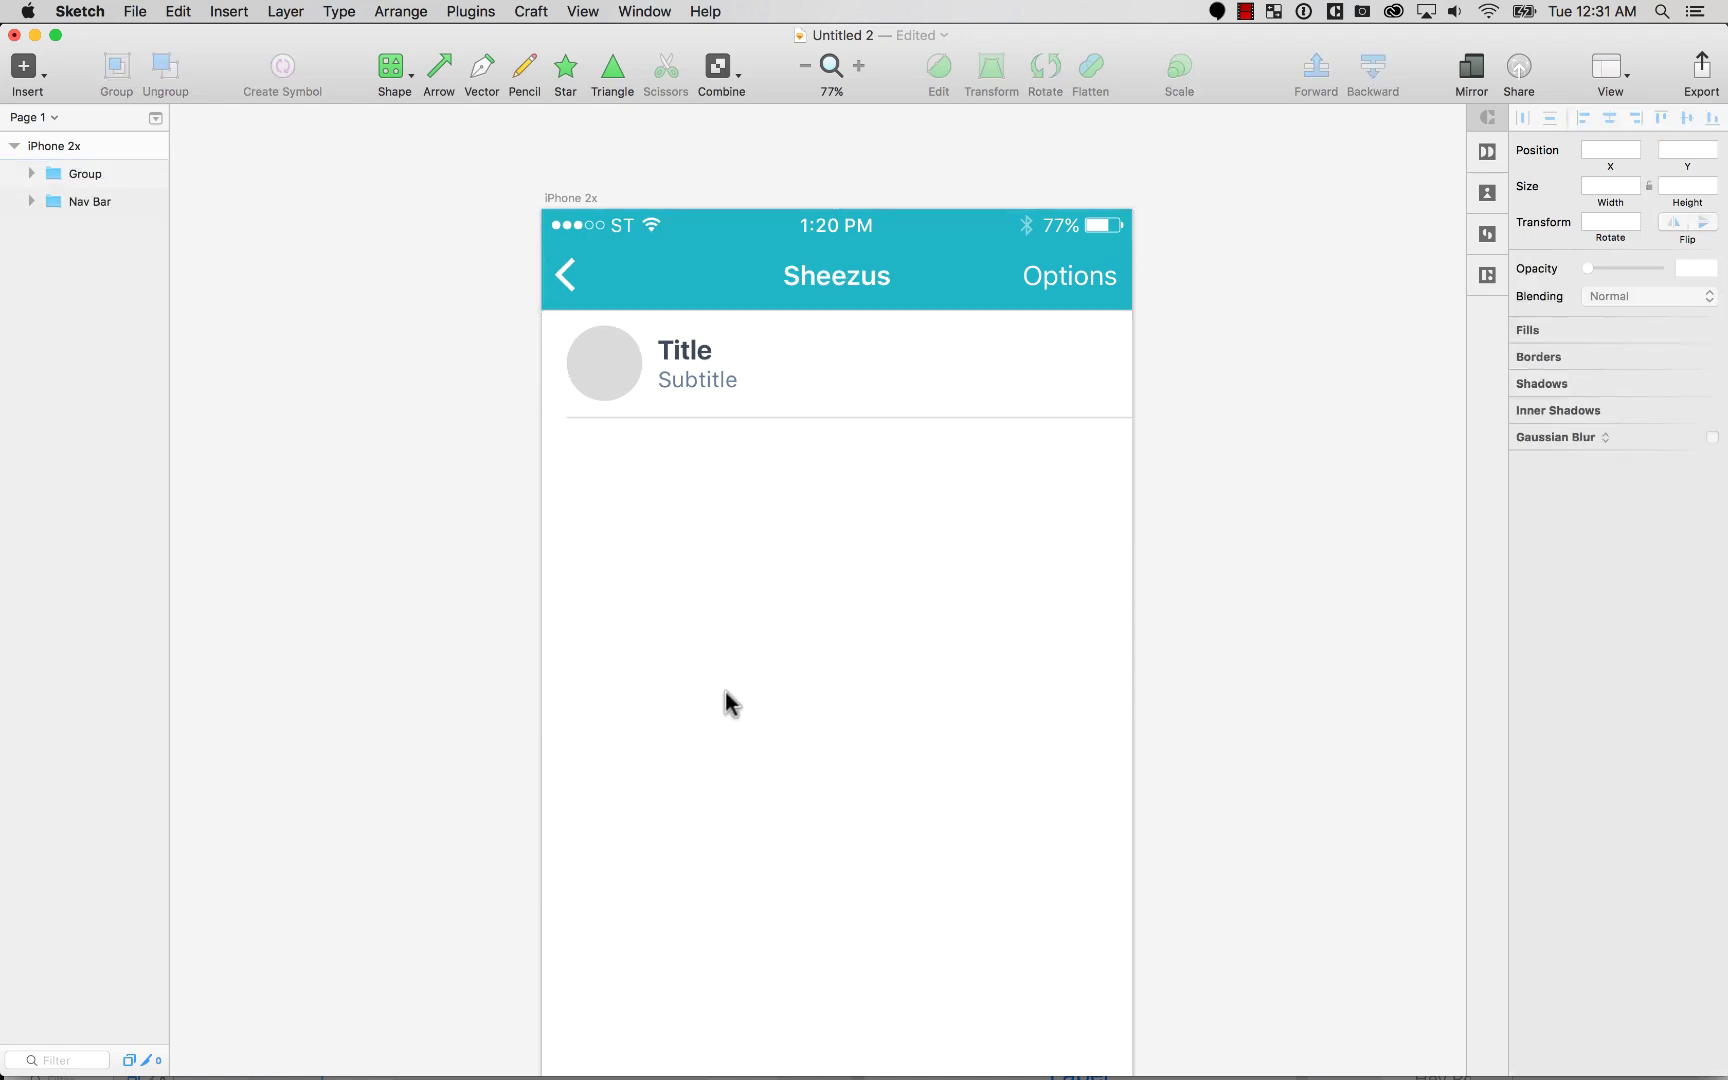
left_click(609, 352)
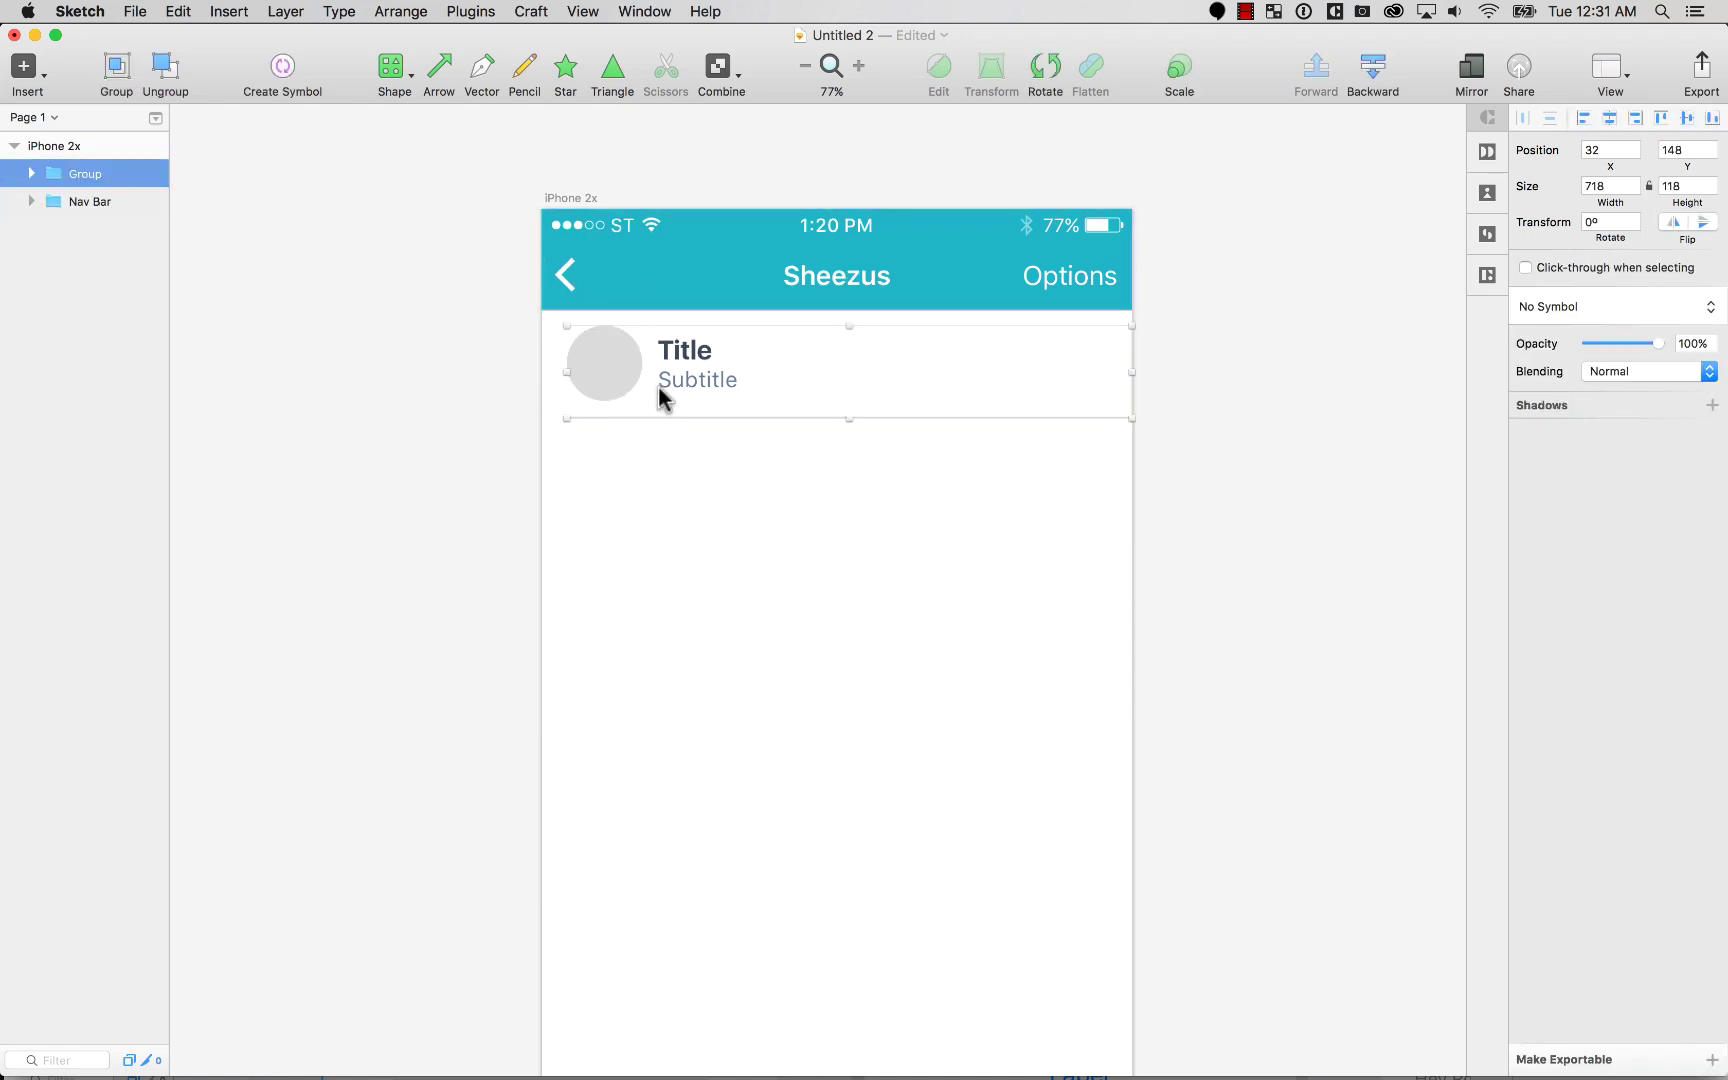
left_click_drag(616, 357, 633, 477, "alt")
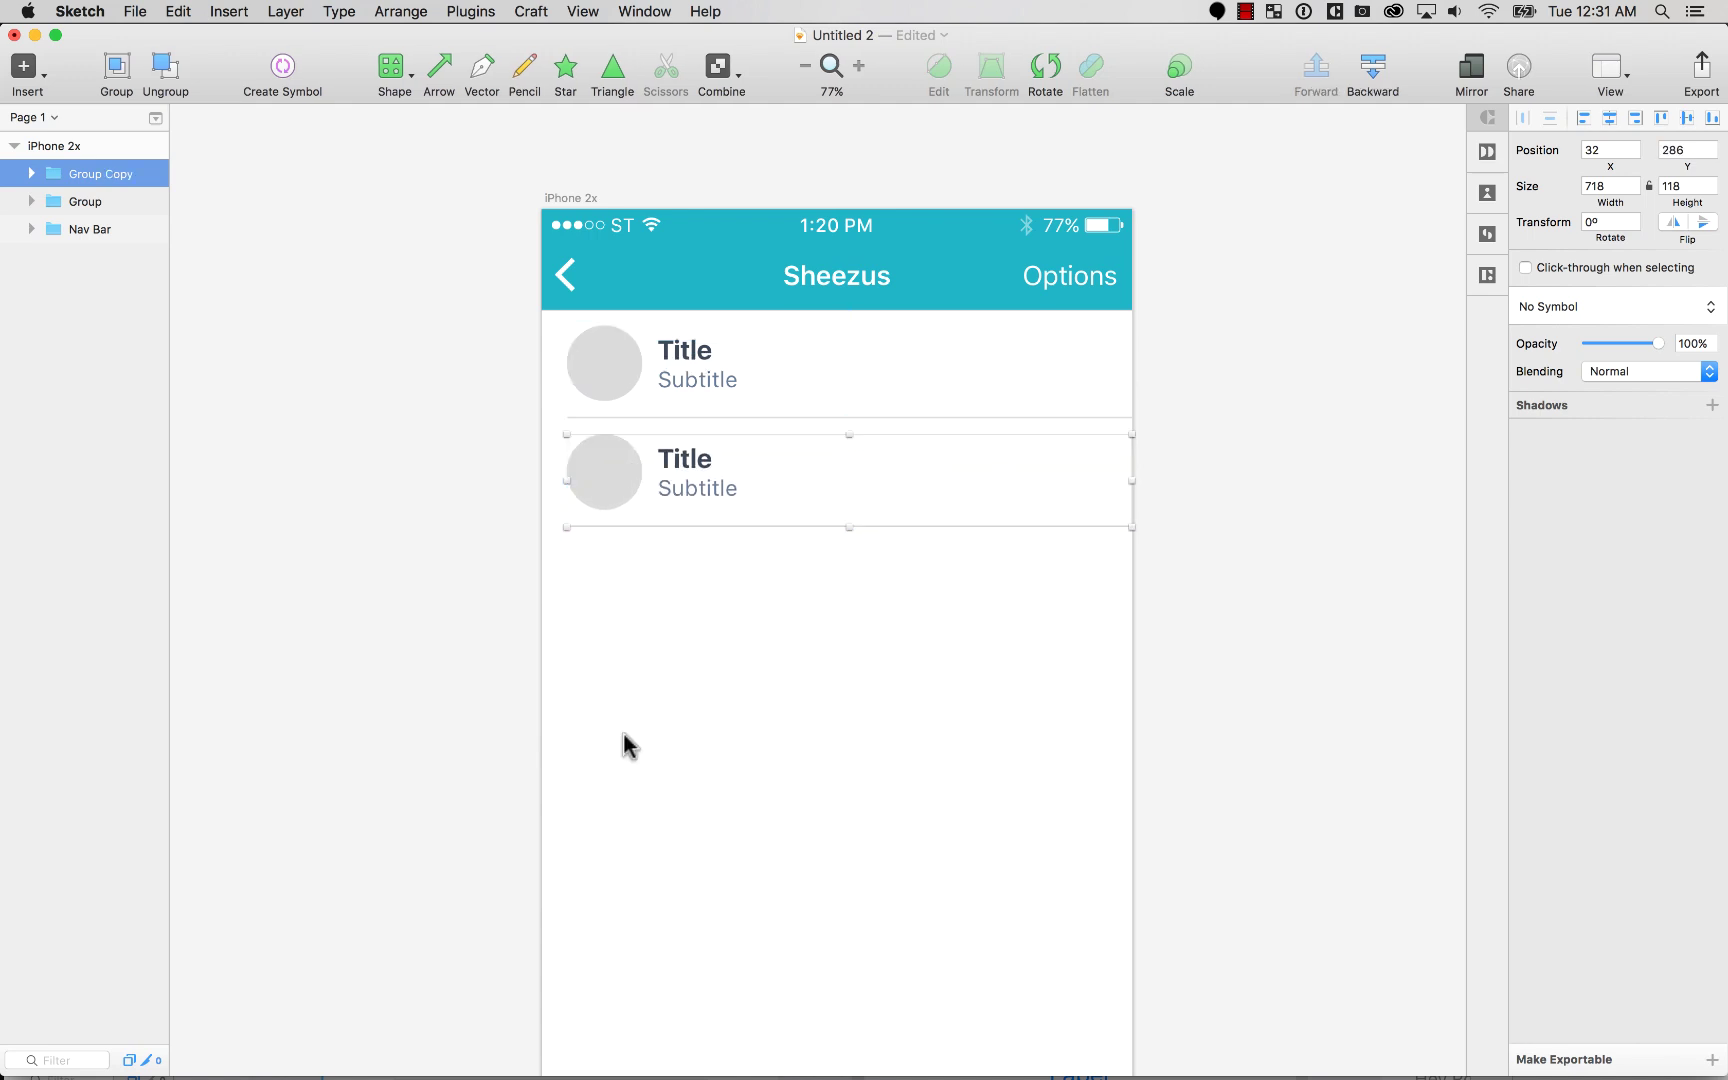
Step: Repeat the row duplication seven more times at the same spacing to fill the artboard with nine rows
key("super+minus")
key("z")
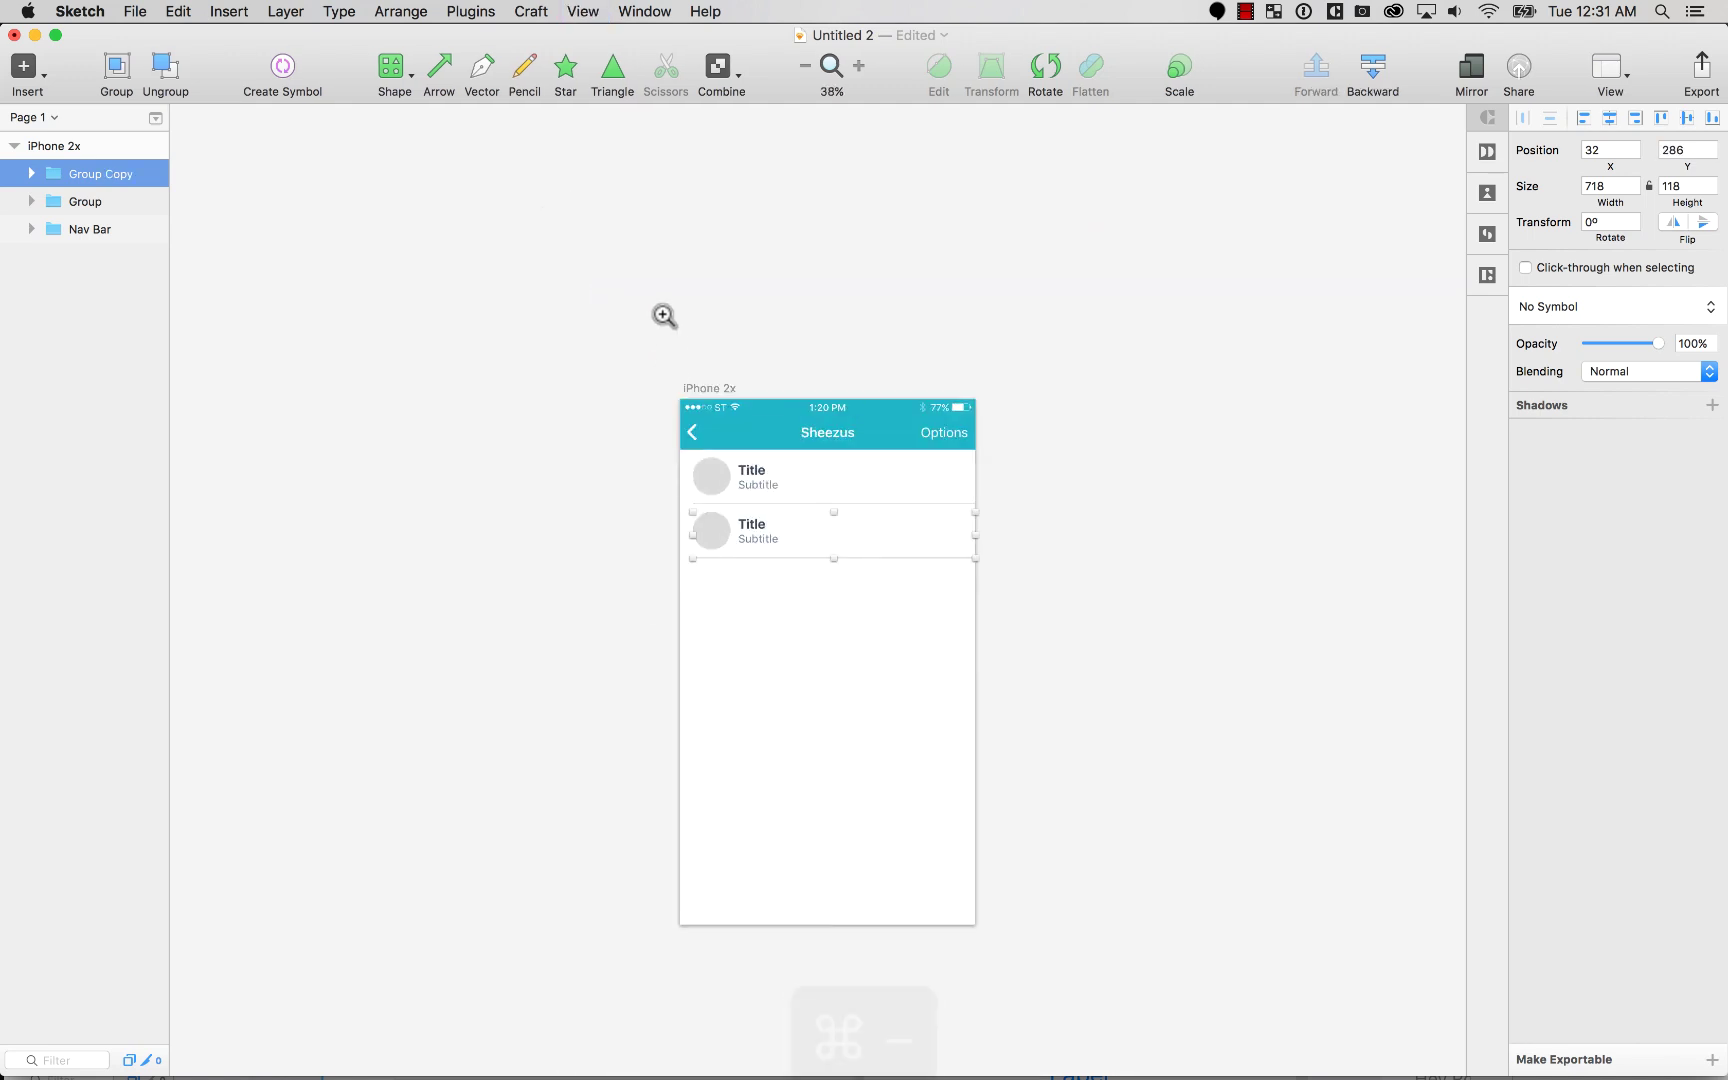
left_click_drag(661, 313, 1010, 990)
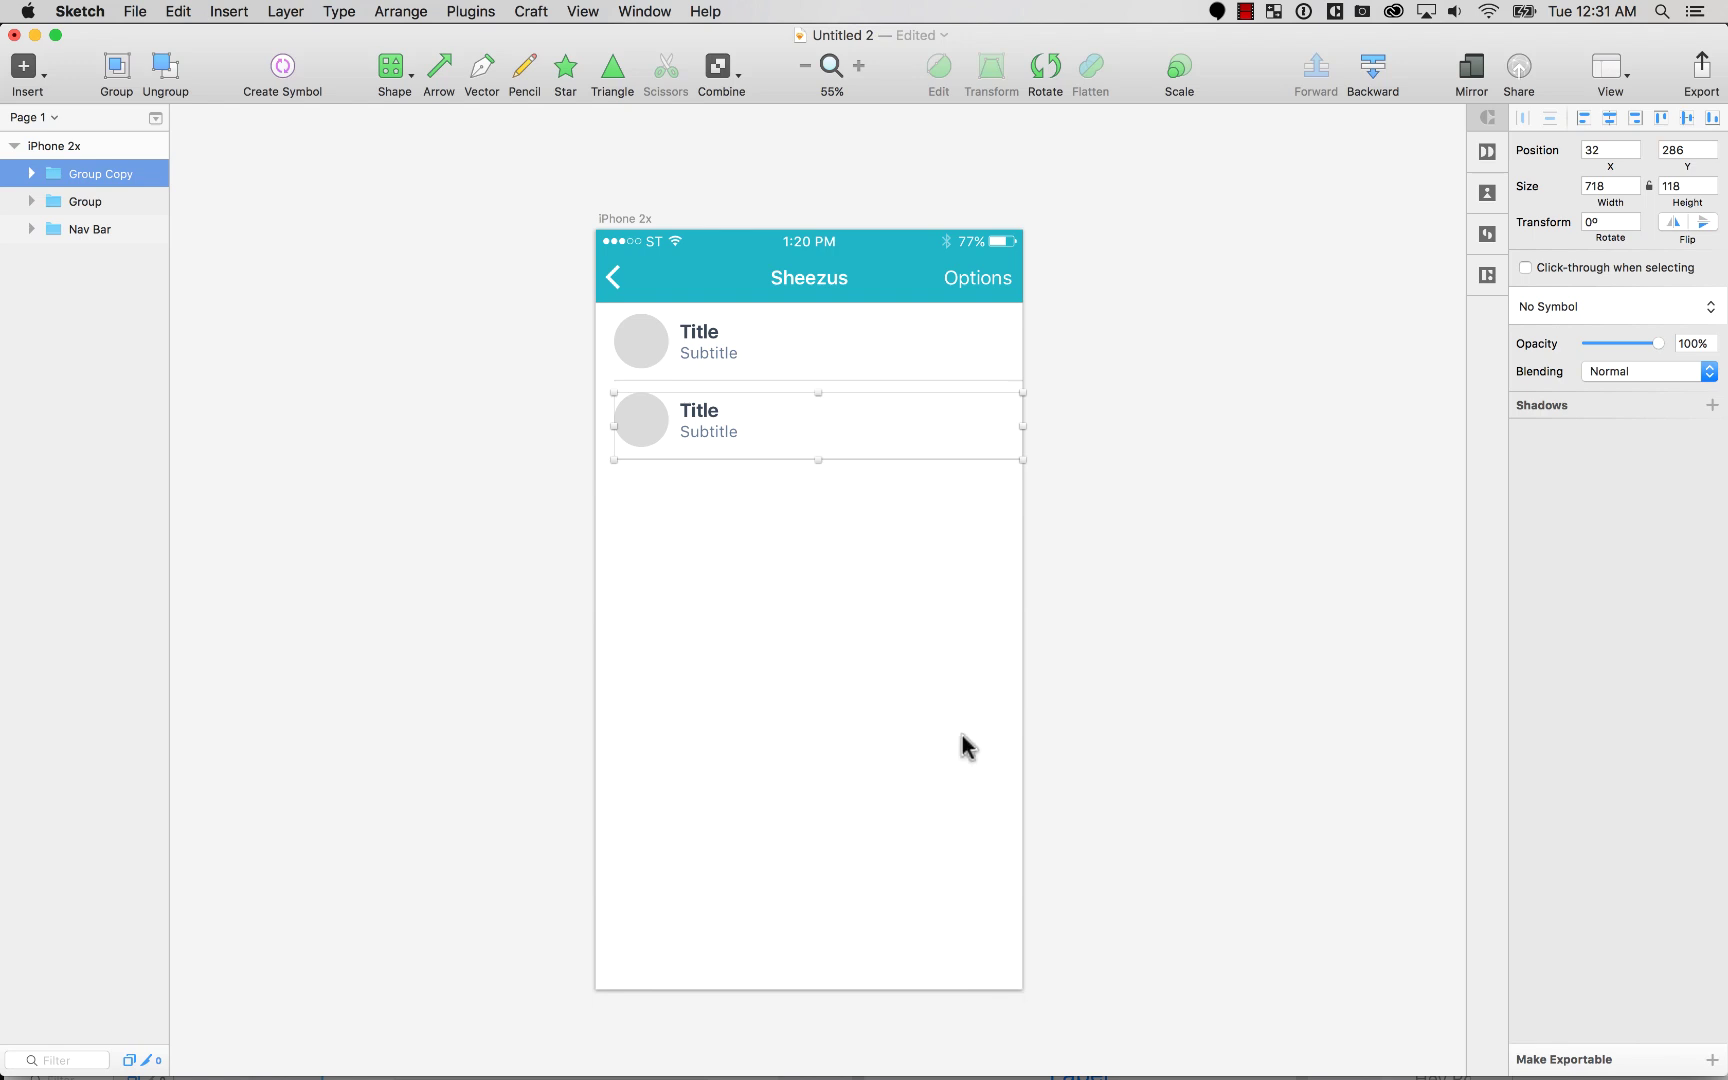
key("super+d")
key("super+d")
key("super+d")
key("super+d")
key("super+d")
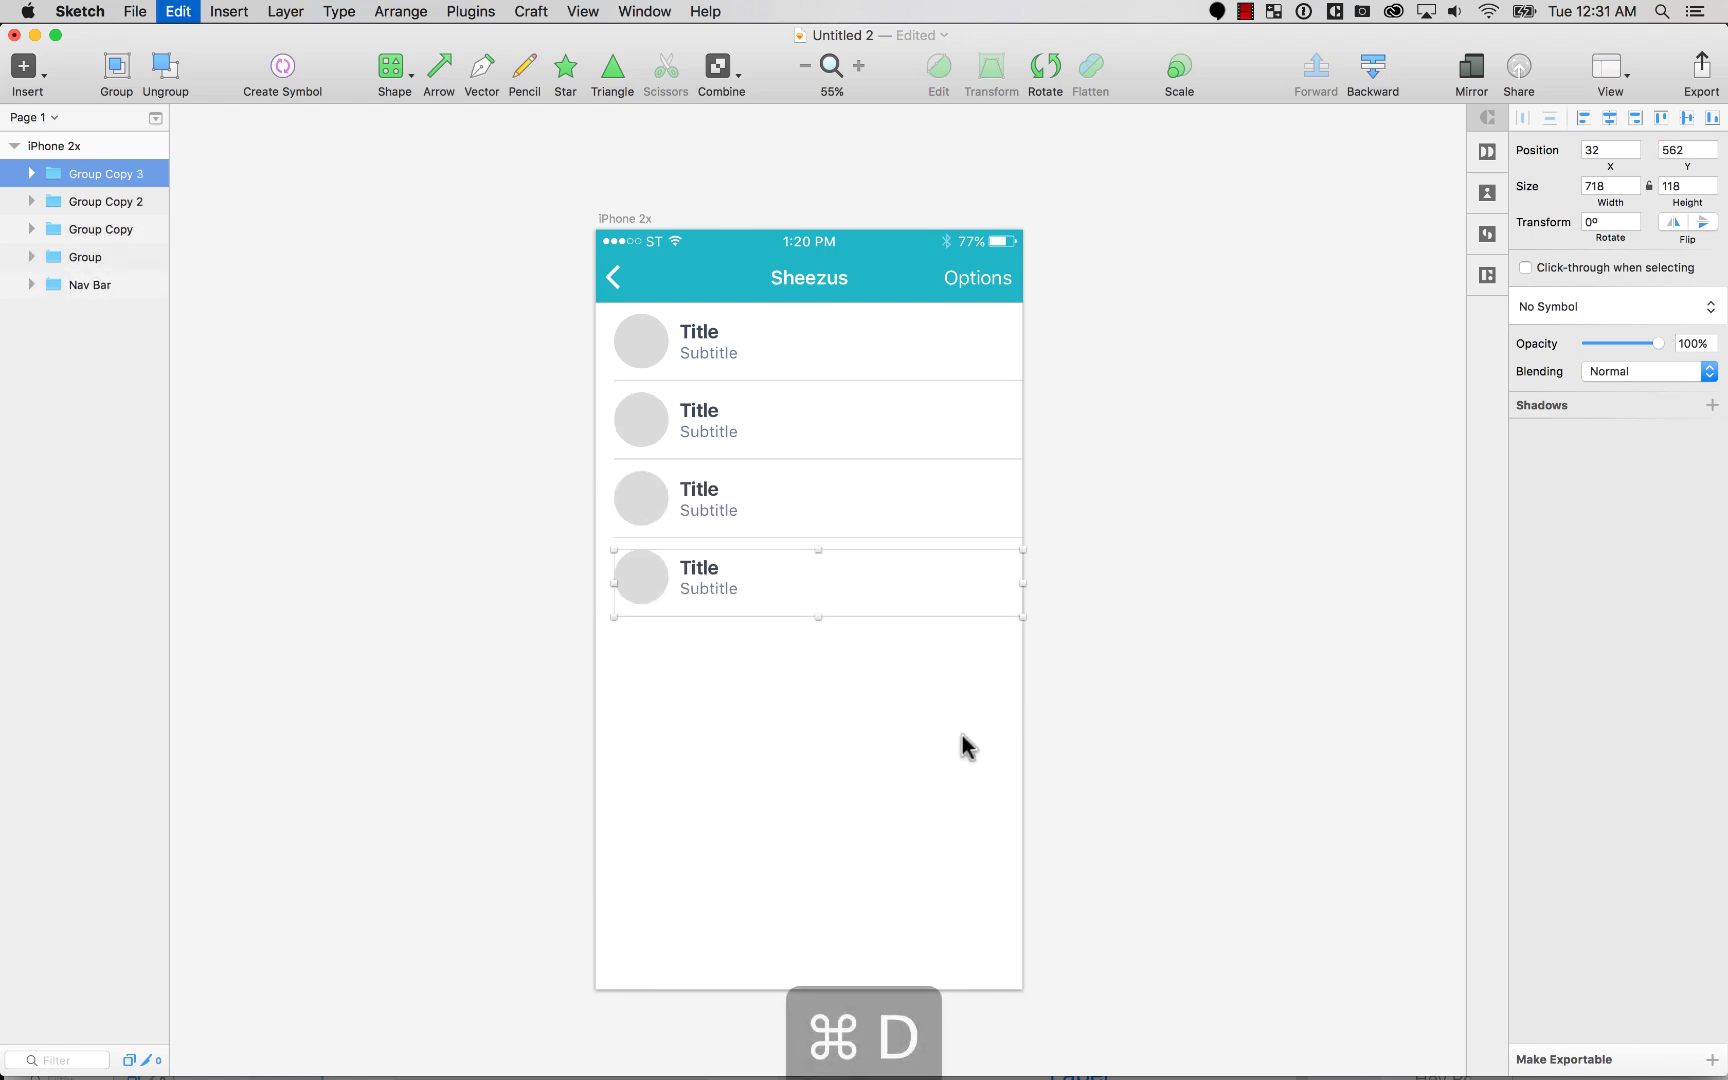
key("super+d")
key("super+d")
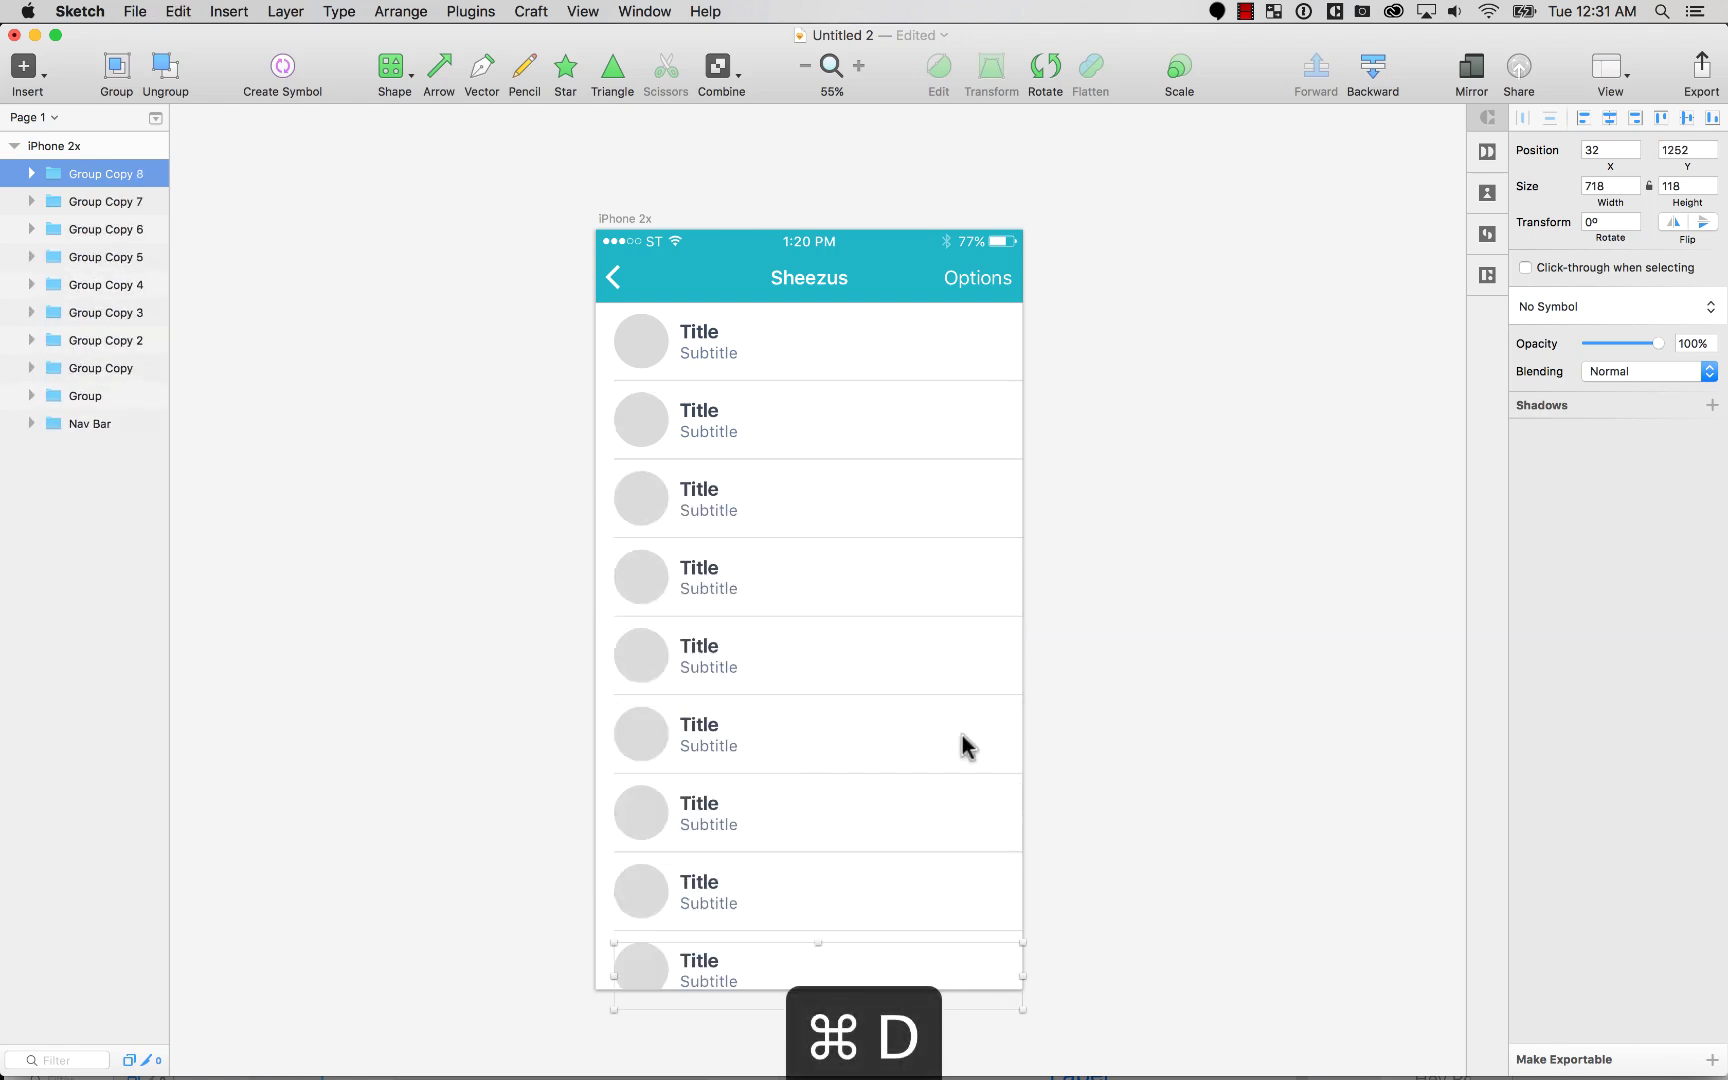
left_click(1112, 462)
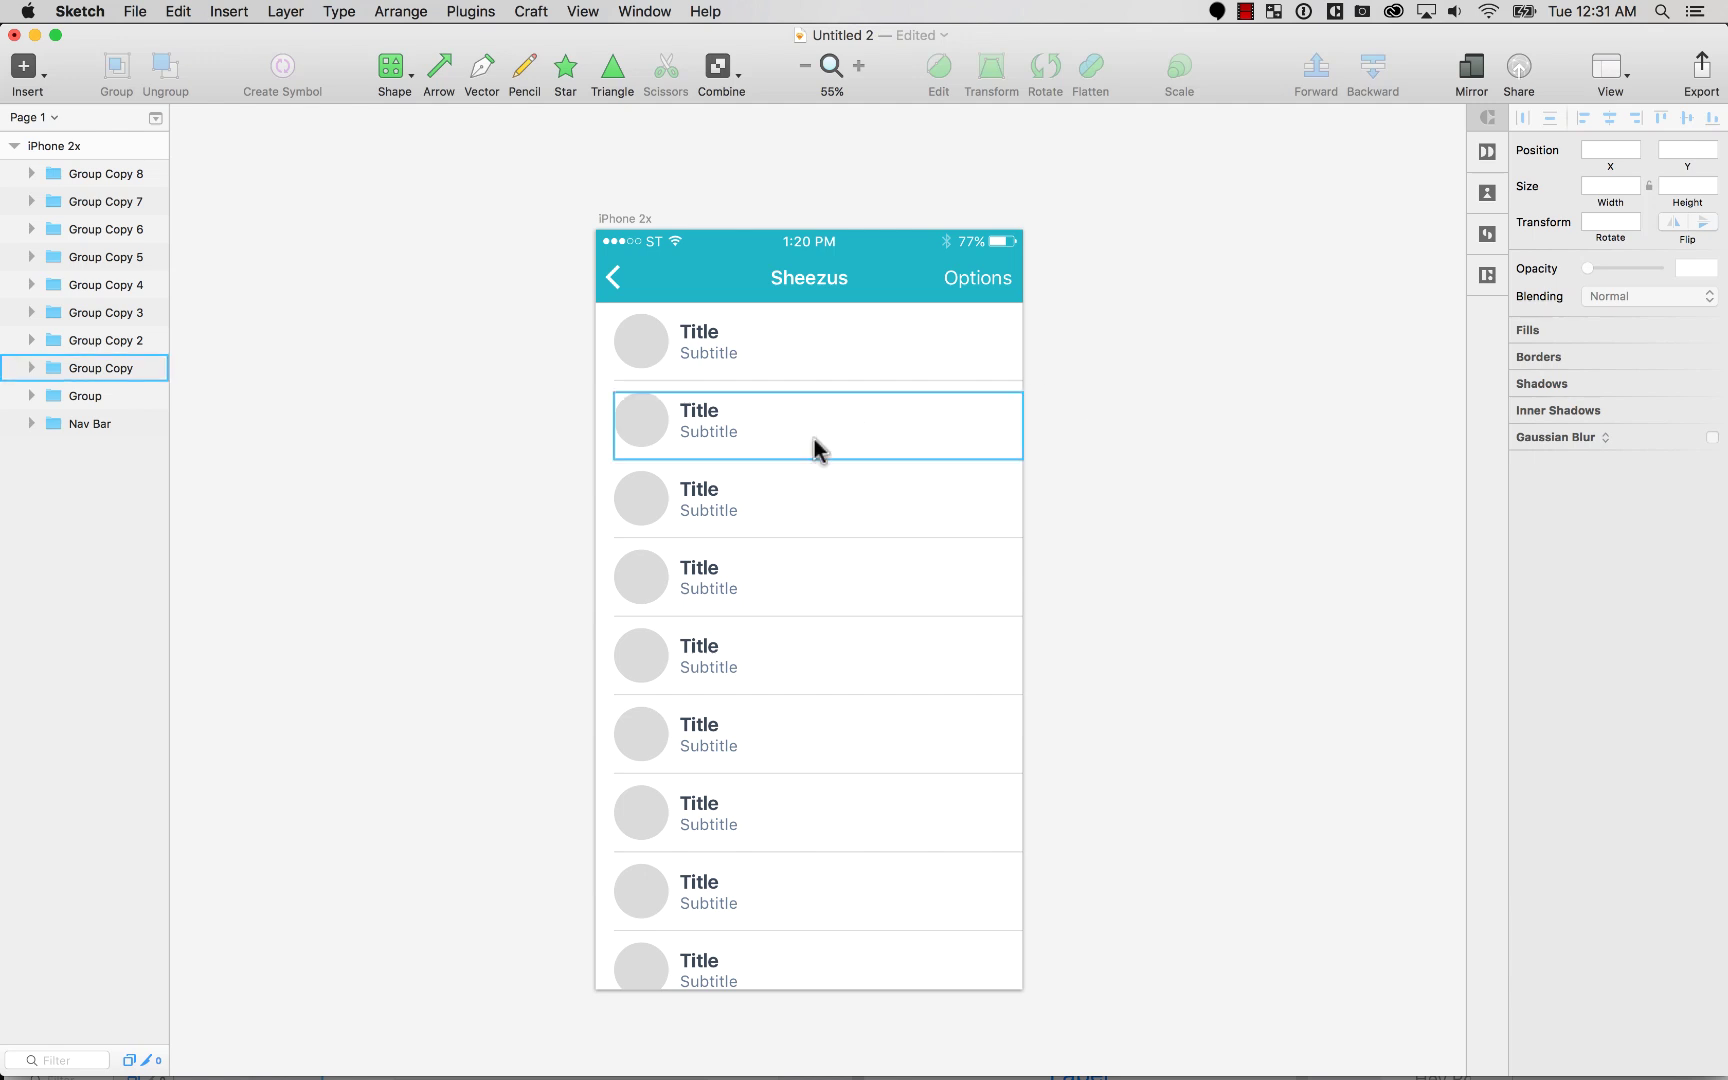
Step: Fill the avatar circles of all nine rows with Unsplash photos from the Hipster category
left_click(648, 347, "super")
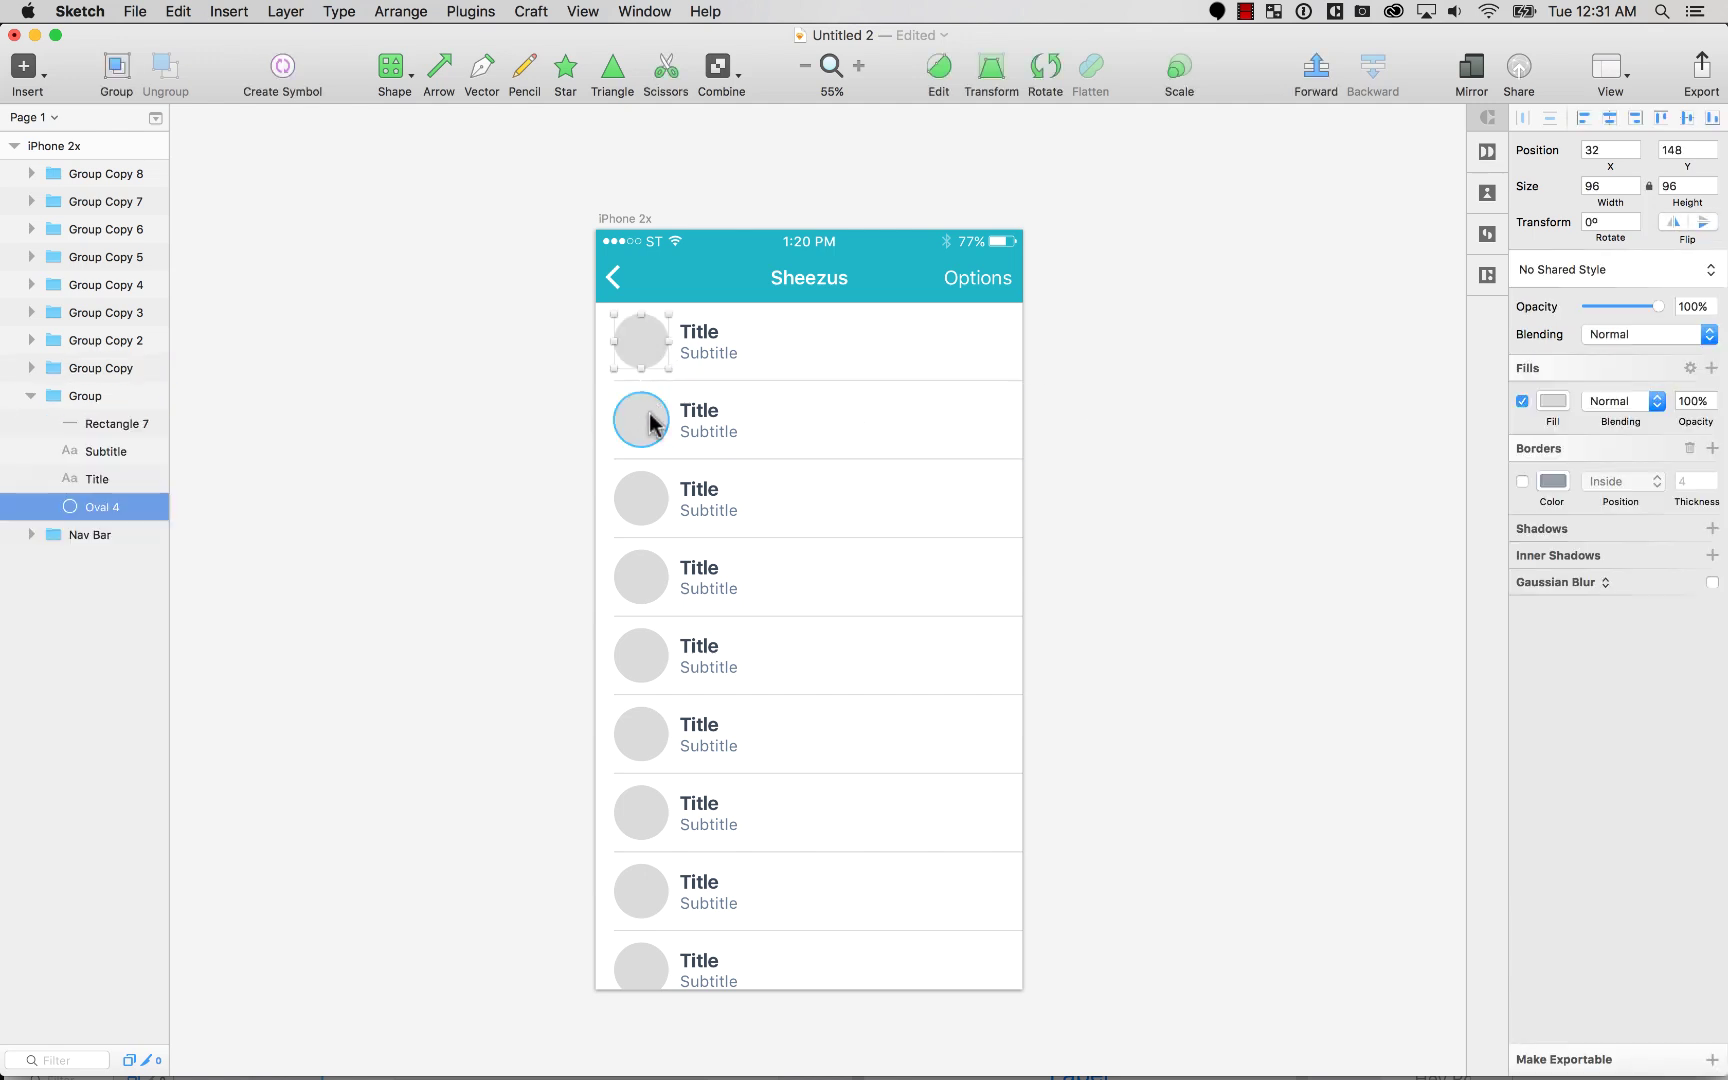
left_click(660, 424, "shift+super")
left_click(651, 483, "shift+super")
left_click(655, 578, "shift+super")
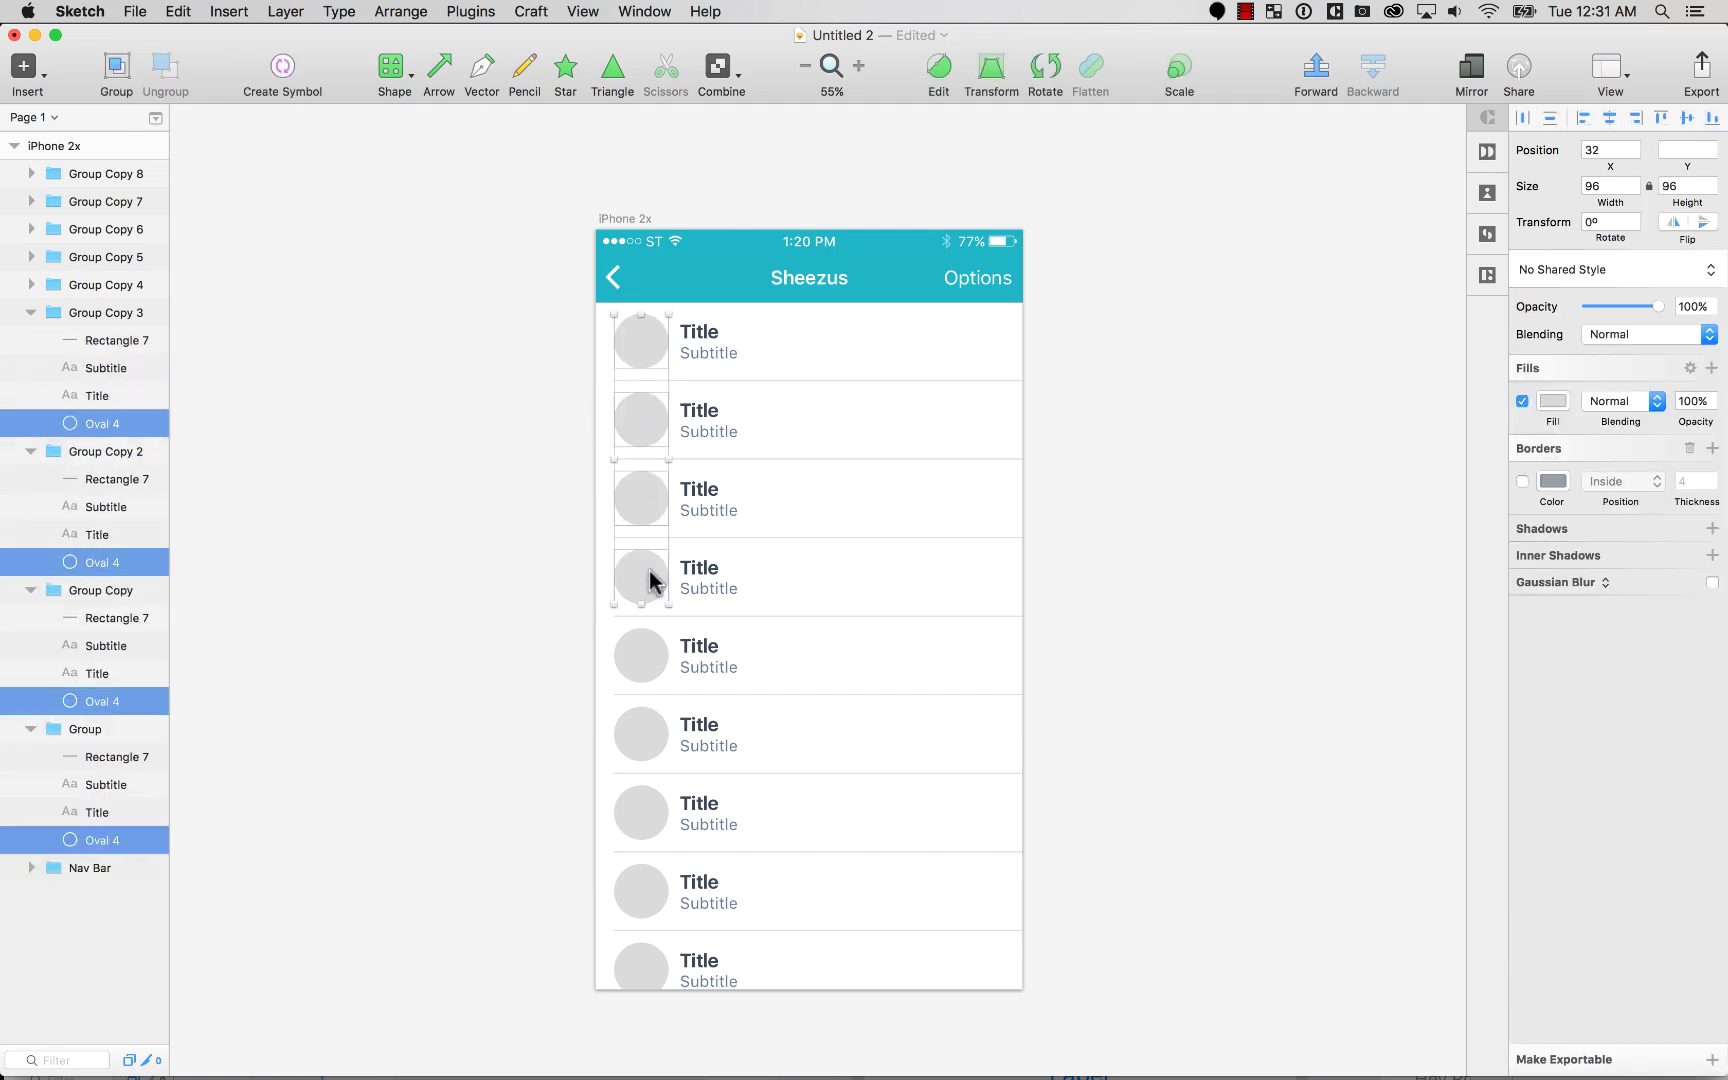
left_click(660, 660, "shift+super")
left_click(658, 737, "shift+super")
left_click(655, 828, "shift+super")
left_click(656, 885, "shift+super")
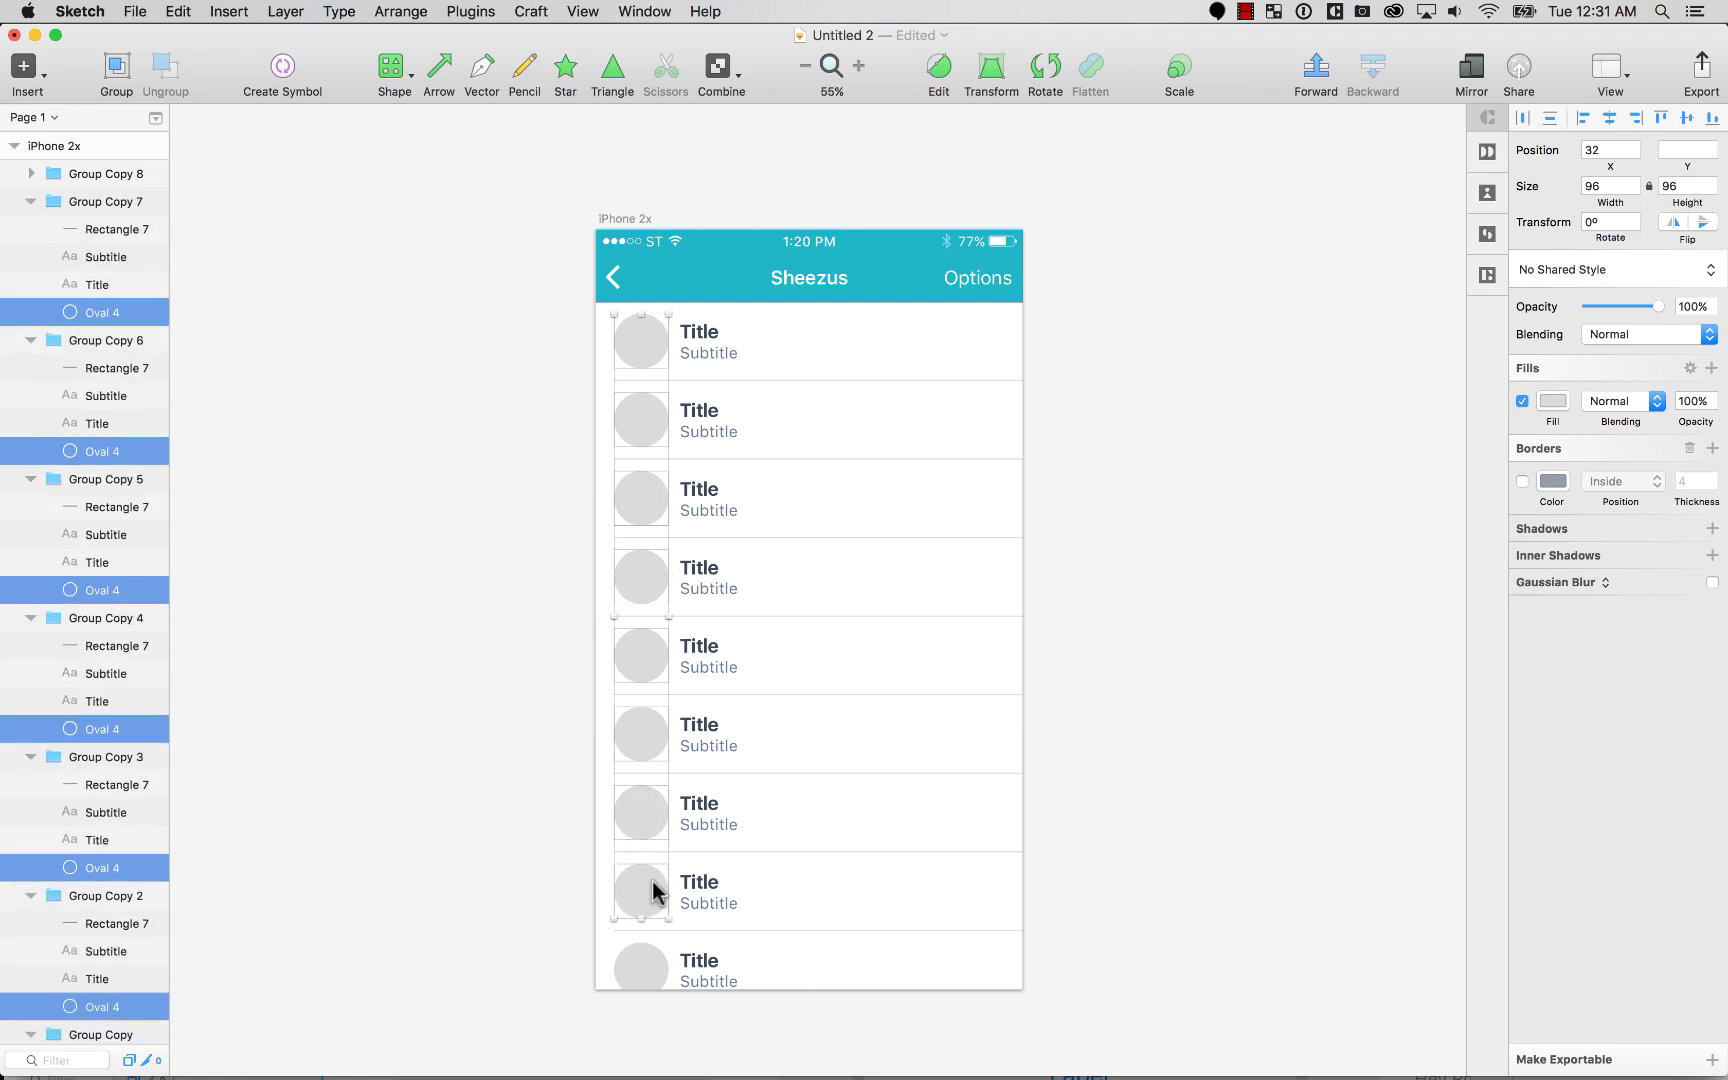
left_click(652, 975, "shift+super")
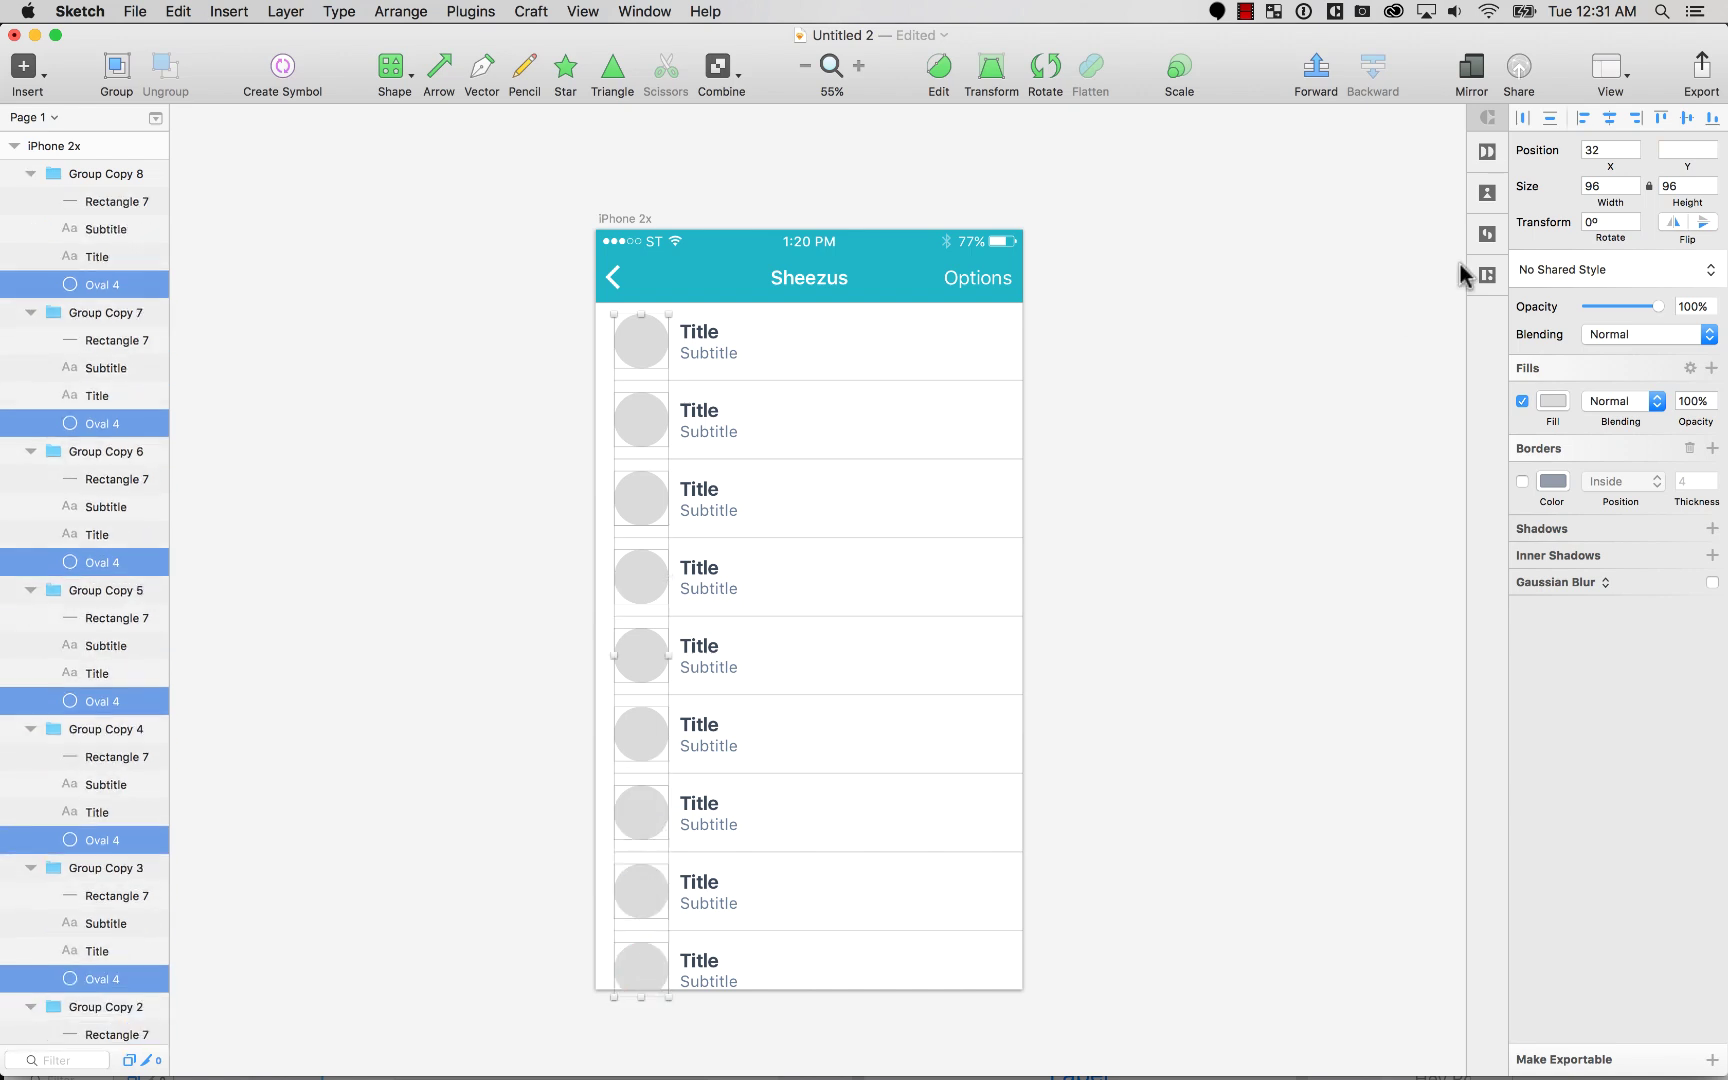
left_click(1488, 233)
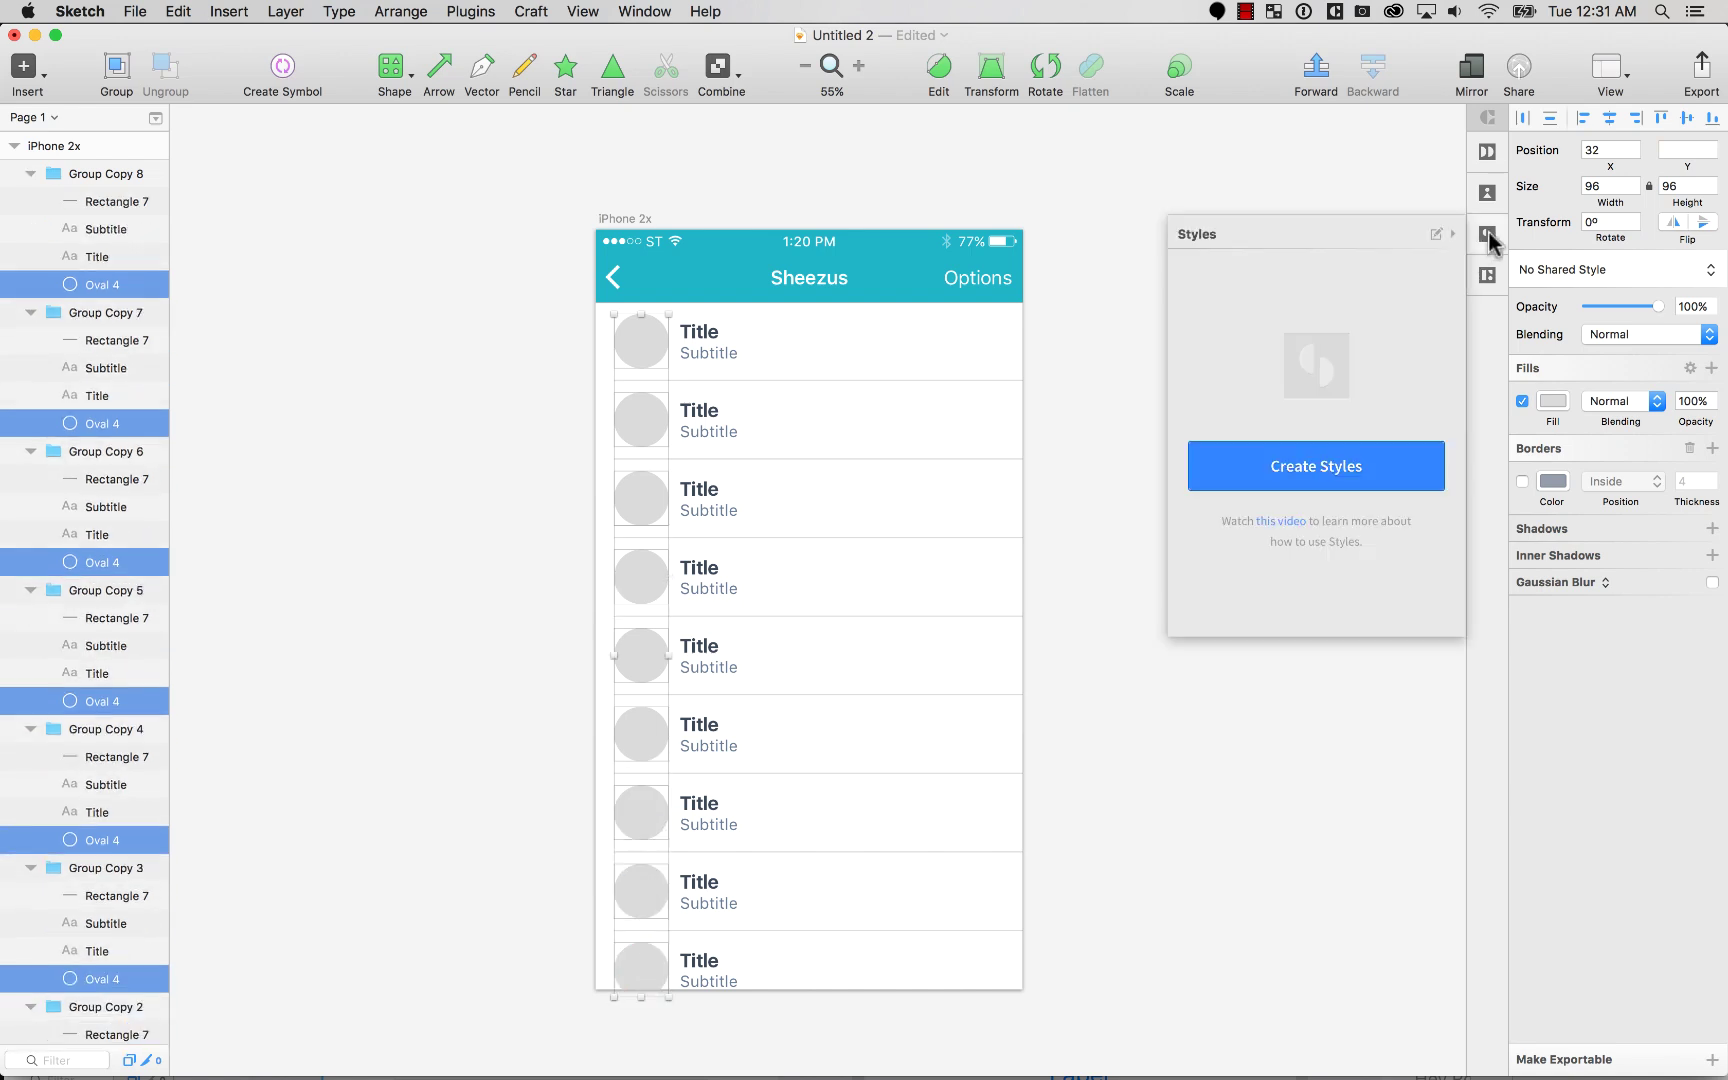
left_click(1490, 275)
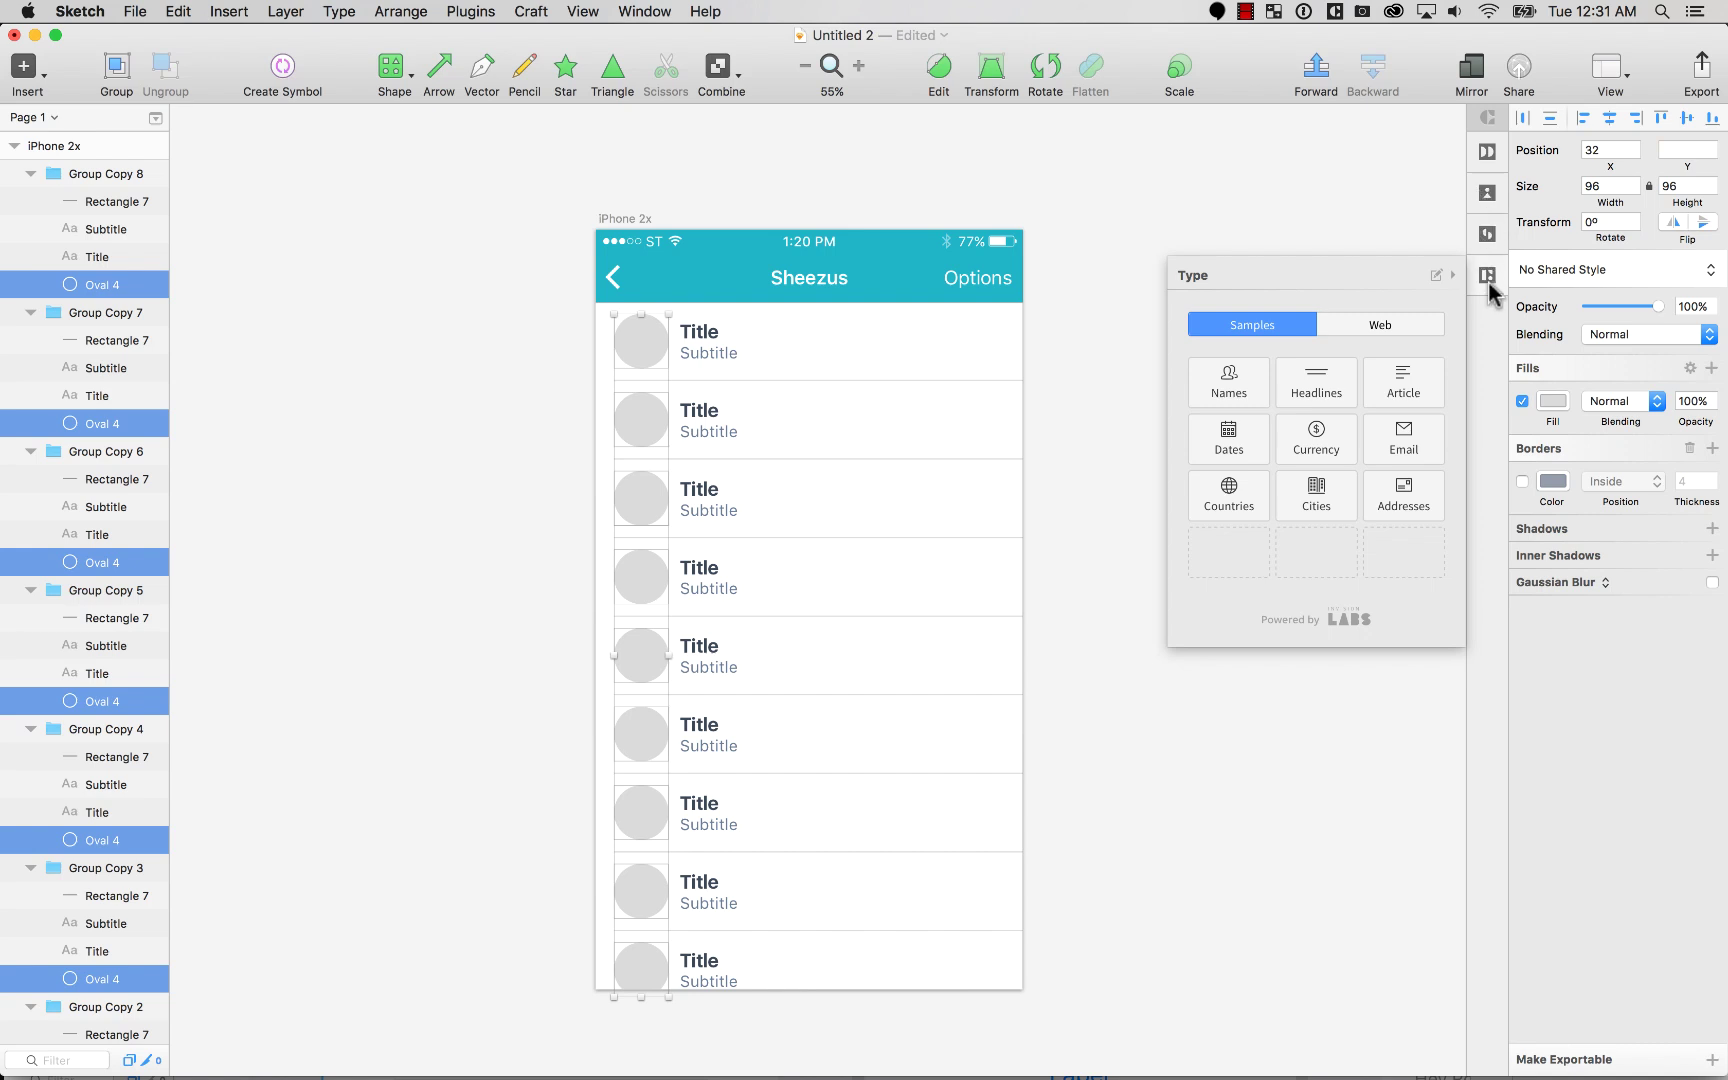
left_click(1490, 194)
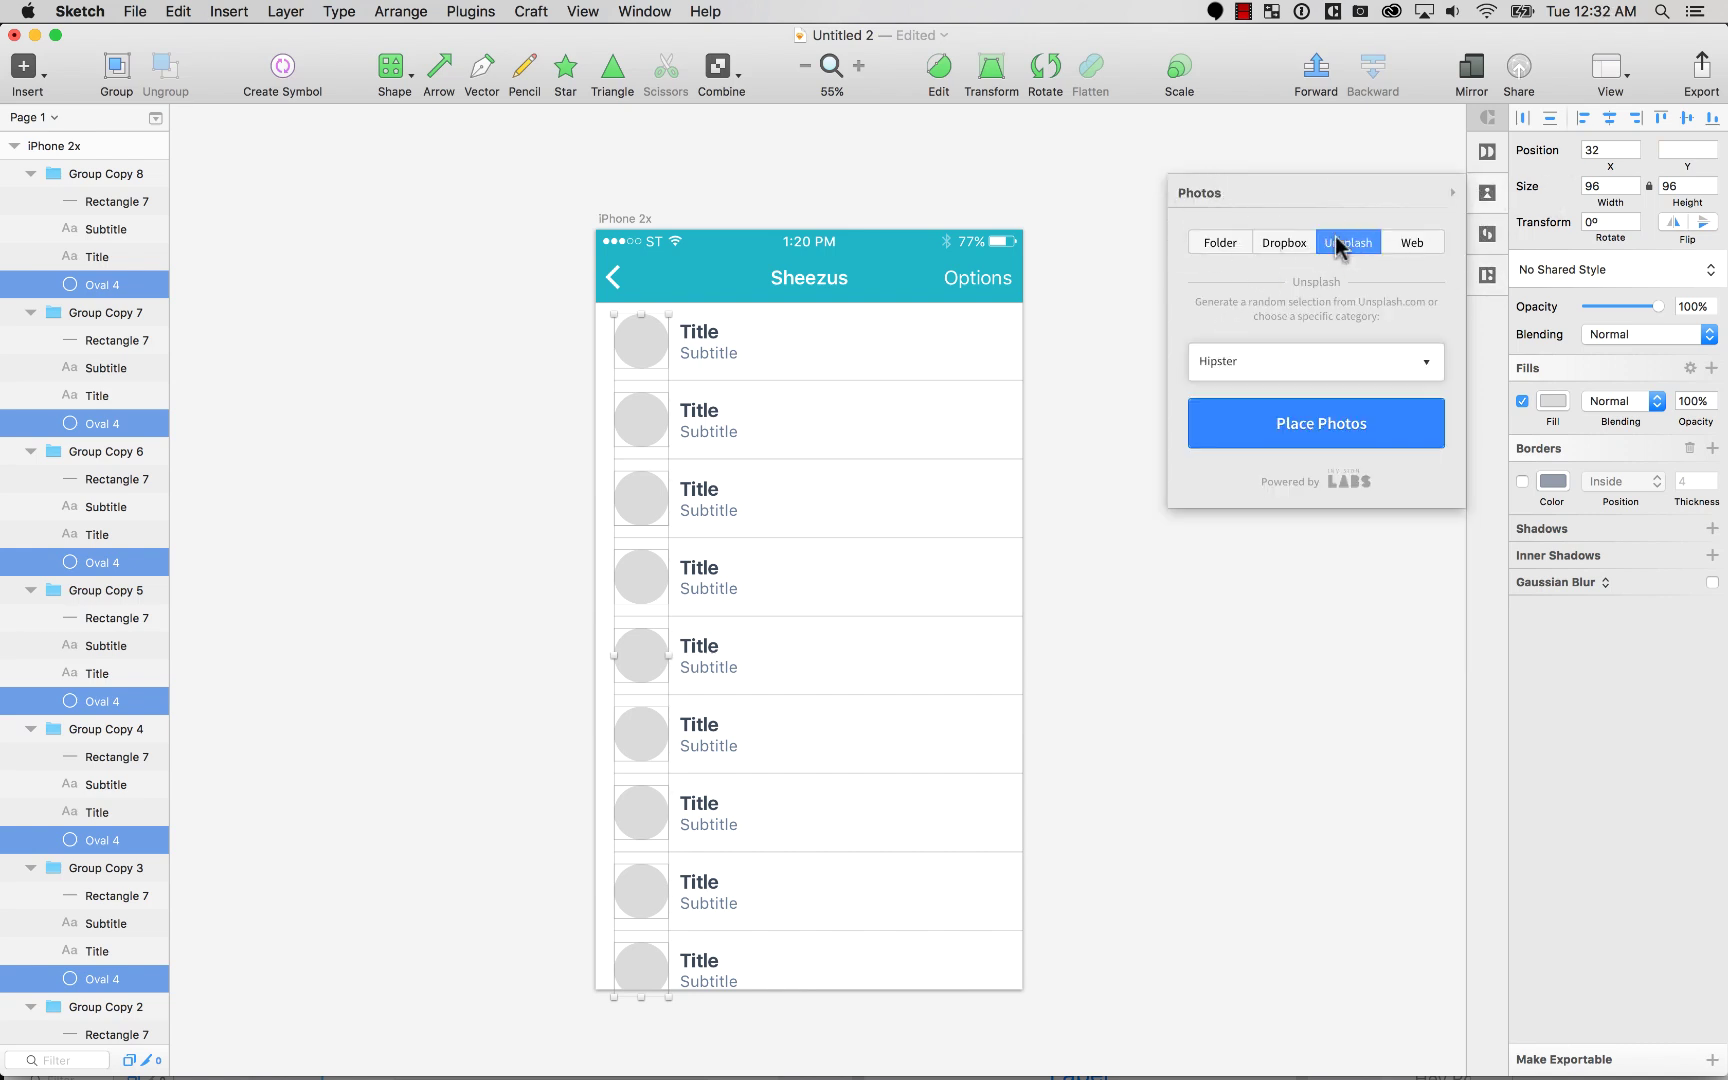
left_click(1340, 375)
scroll(1296, 428, "down", 10)
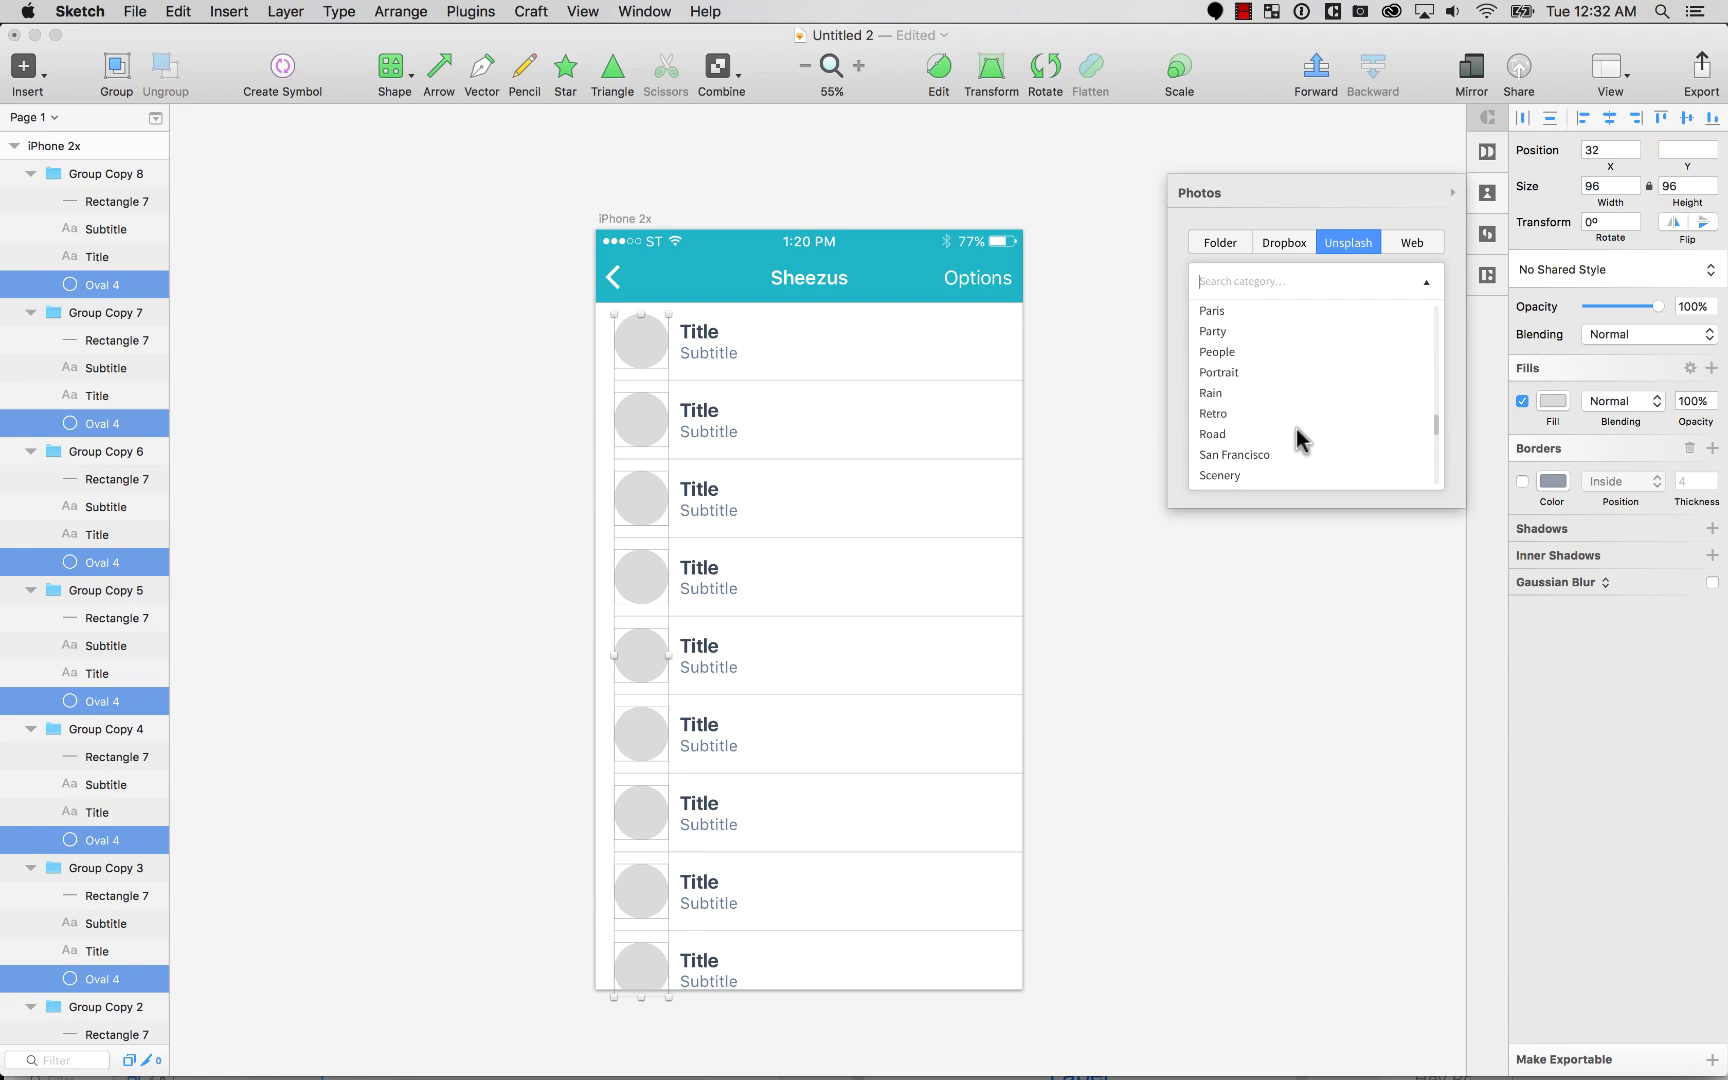
scroll(1295, 417, "up", 10)
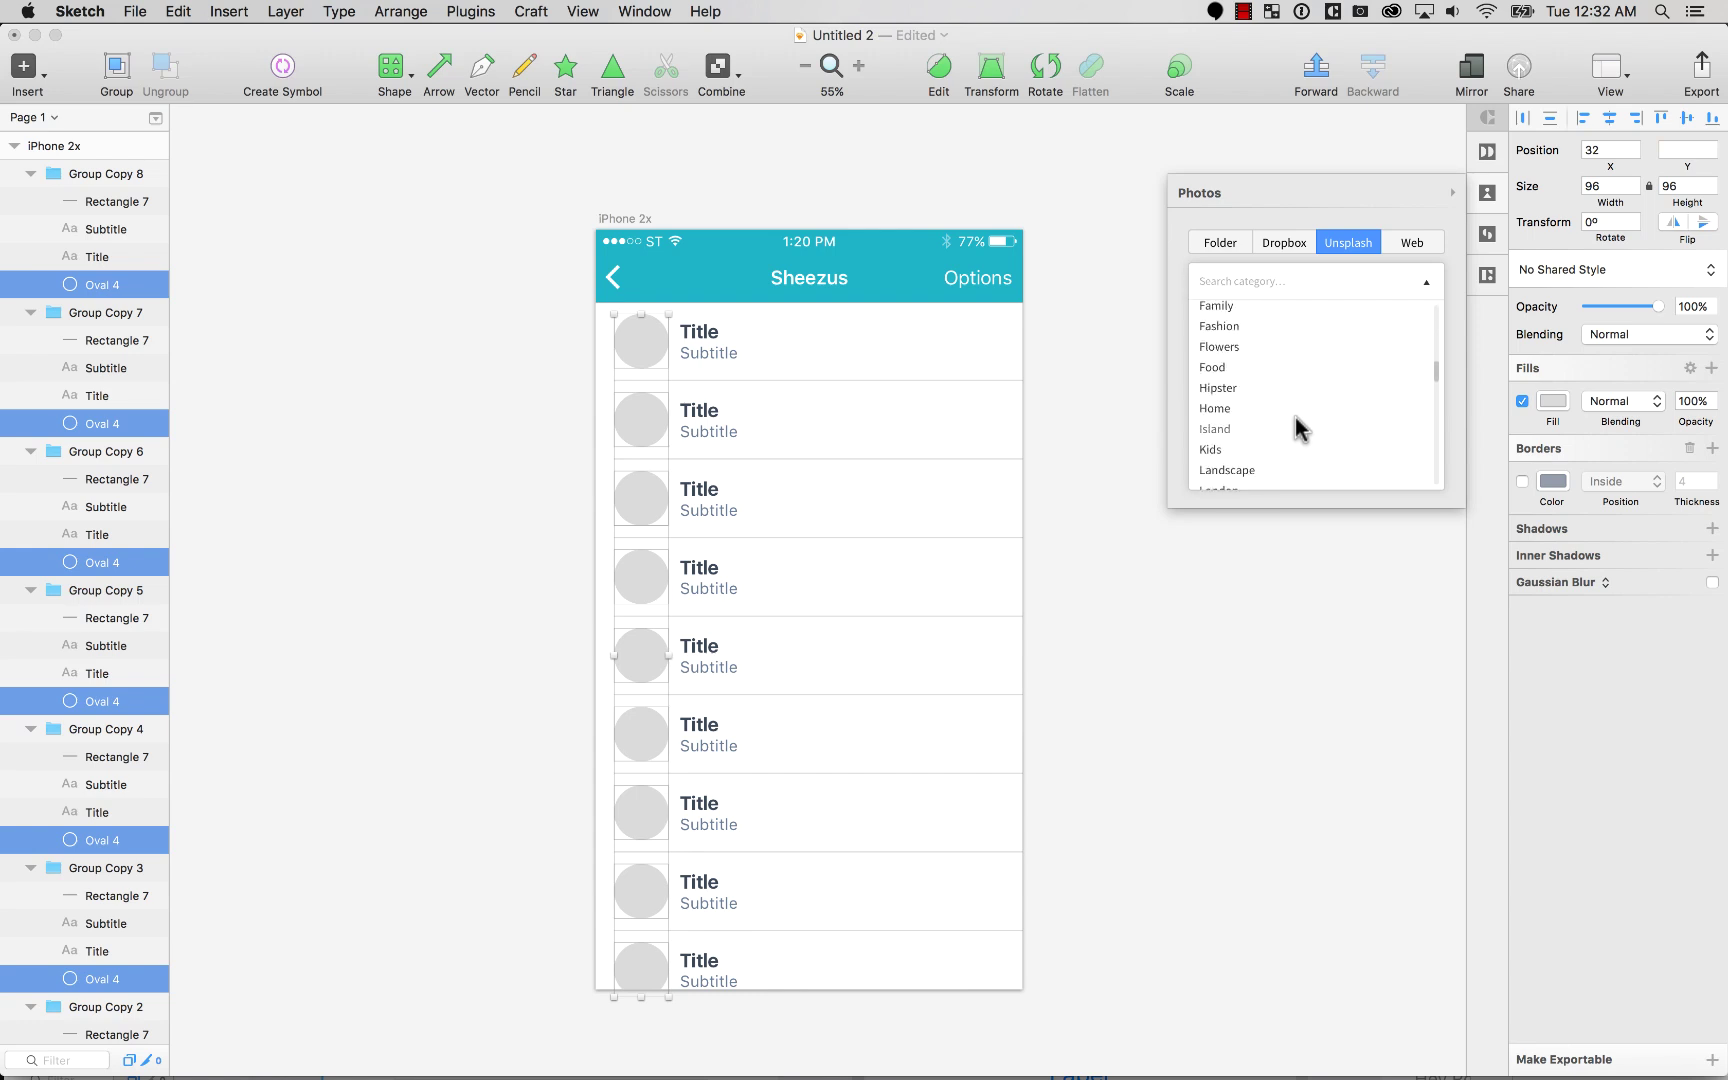
left_click(1247, 386)
left_click(1290, 422)
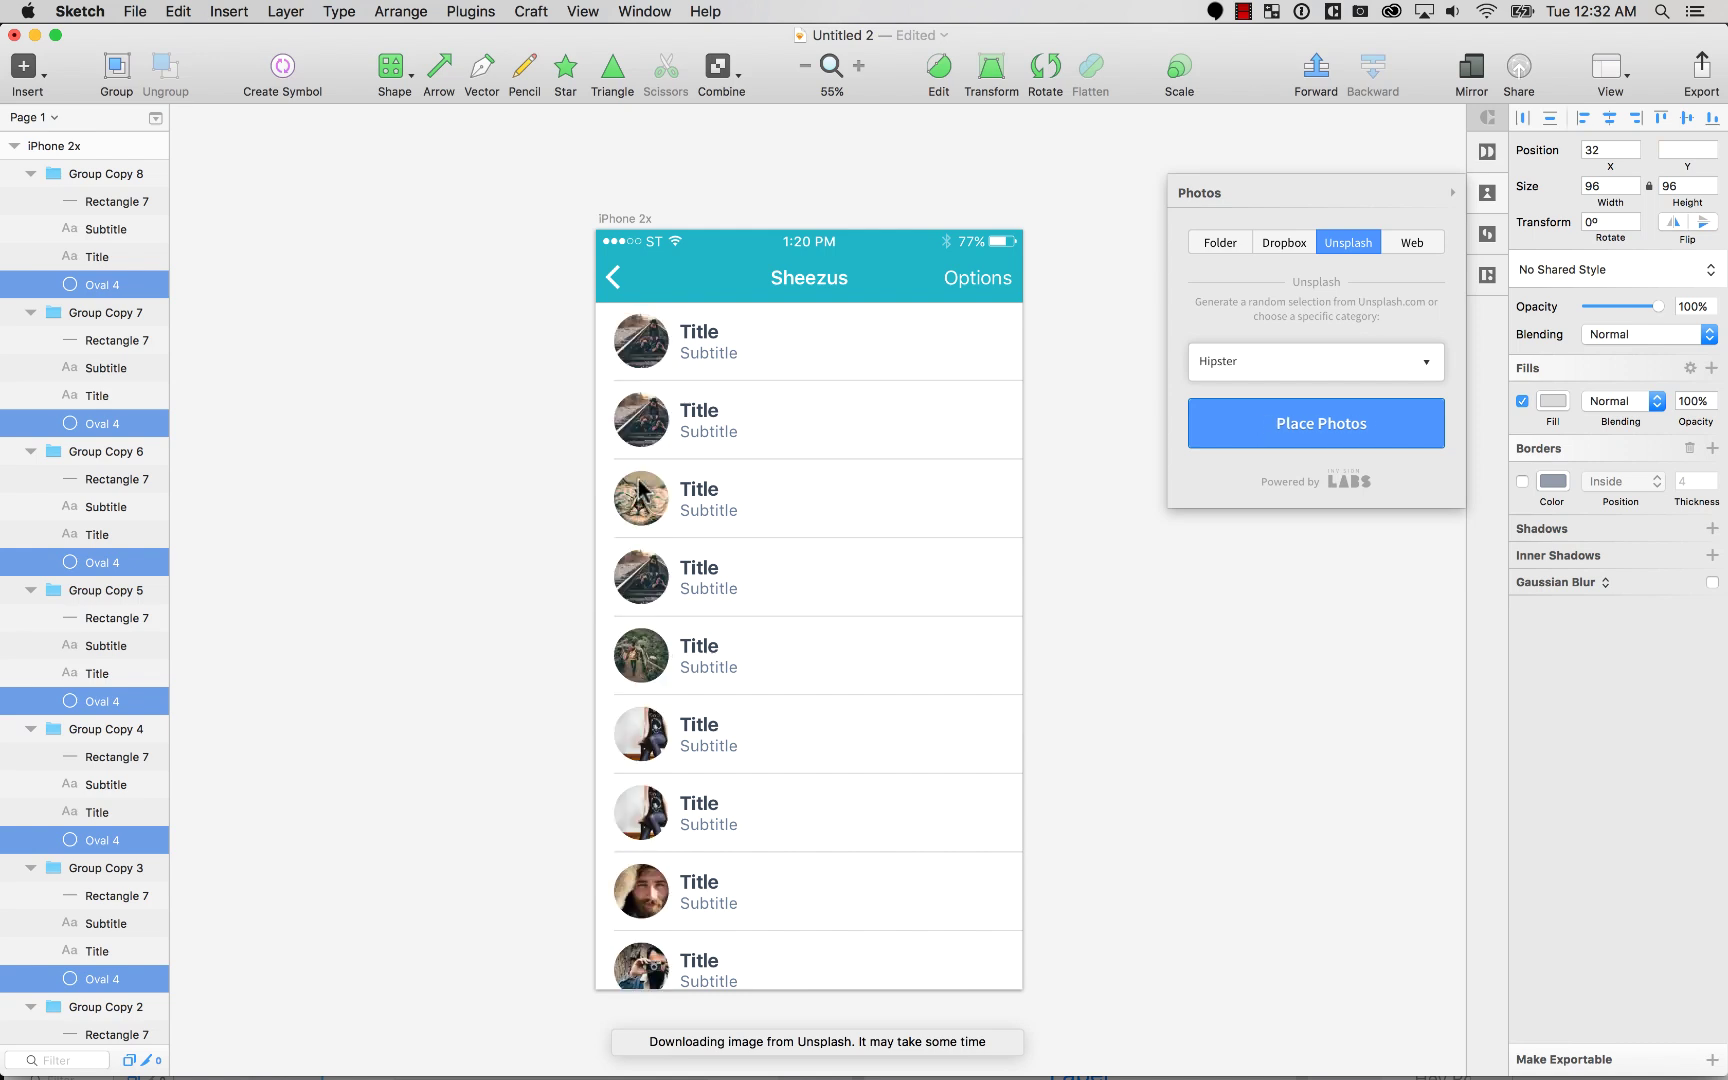
Step: Replace the avatar photos in the sixth and first rows with new Hipster photos from Unsplash
left_click(552, 742)
left_click(637, 738)
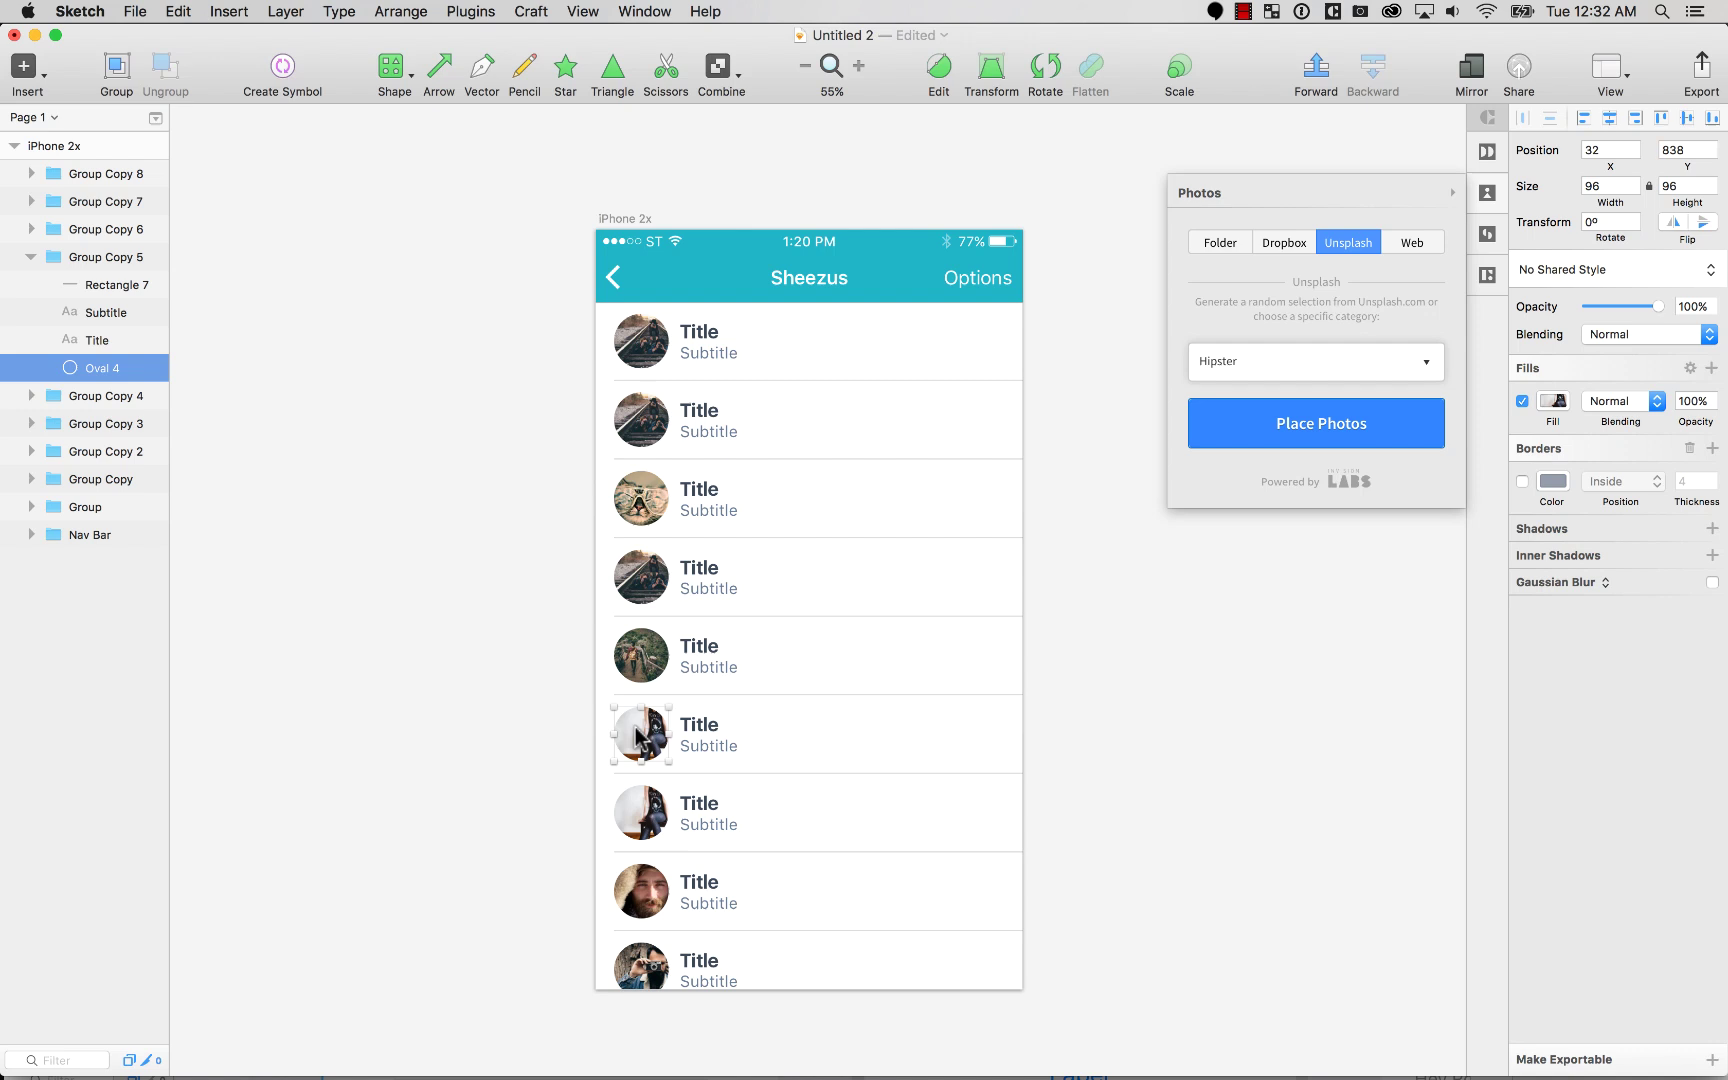
left_click(1262, 424)
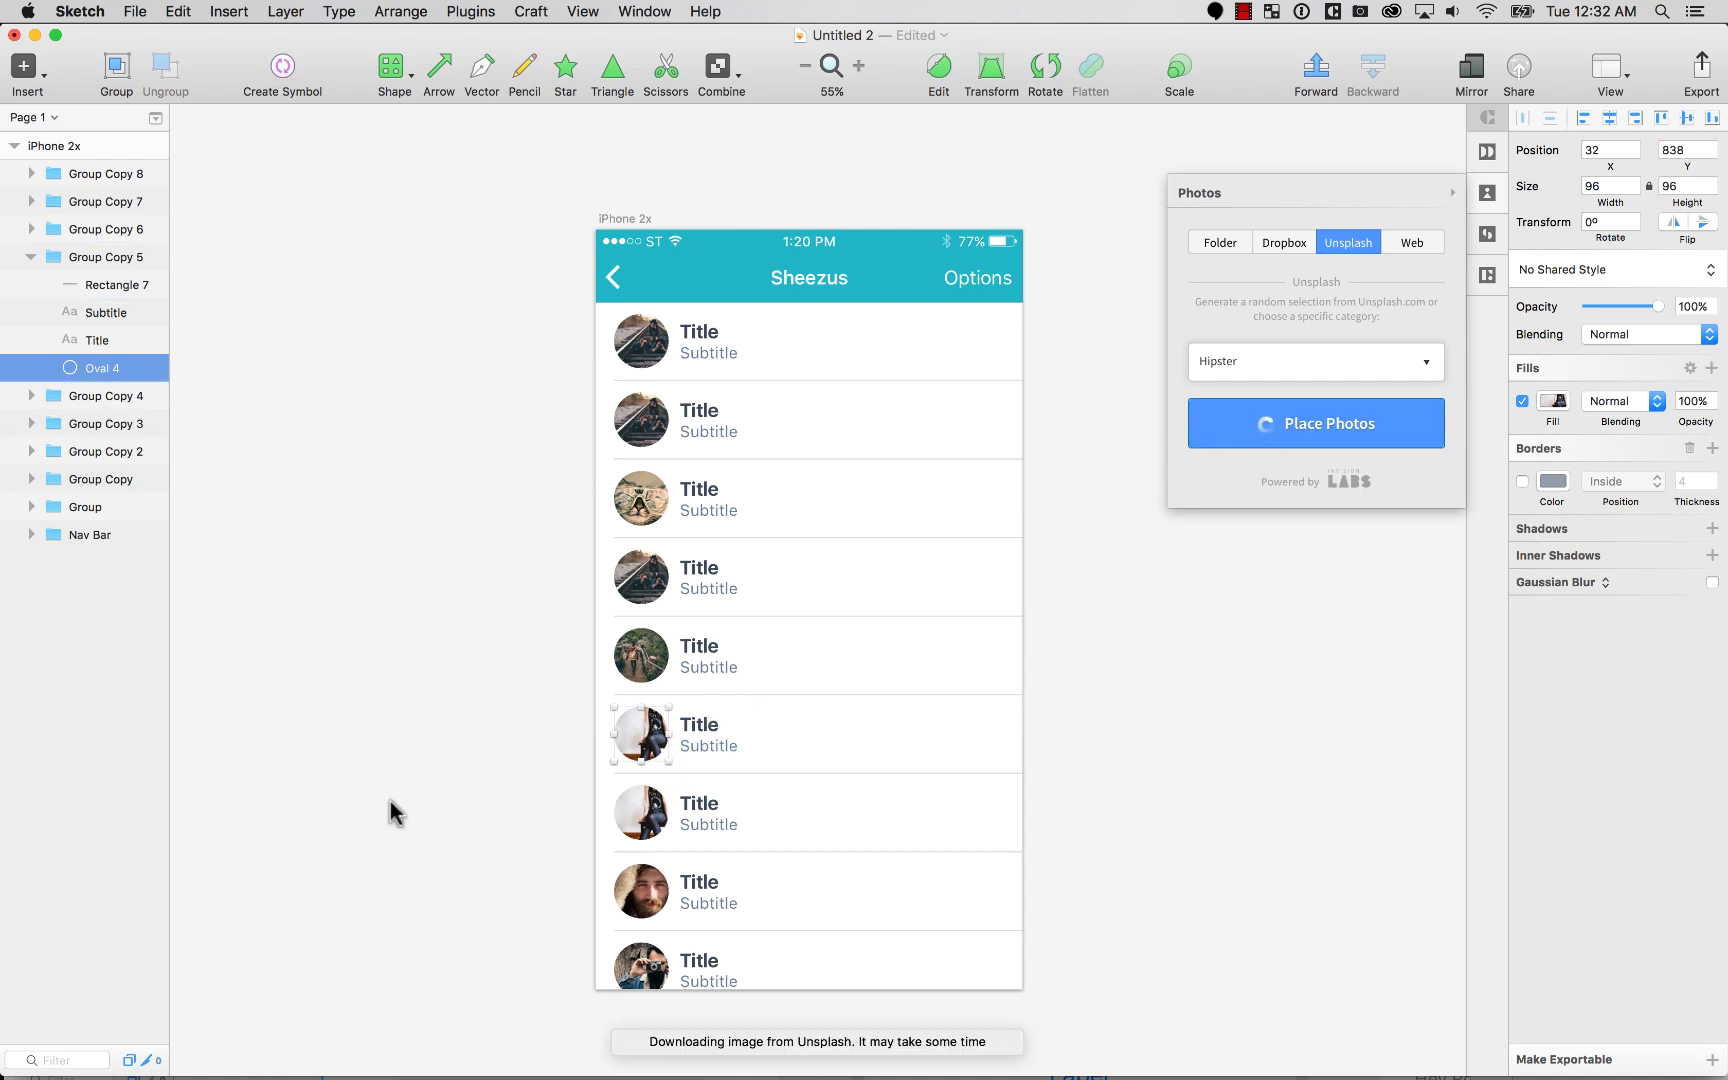
left_click(641, 343)
left_click(1275, 425)
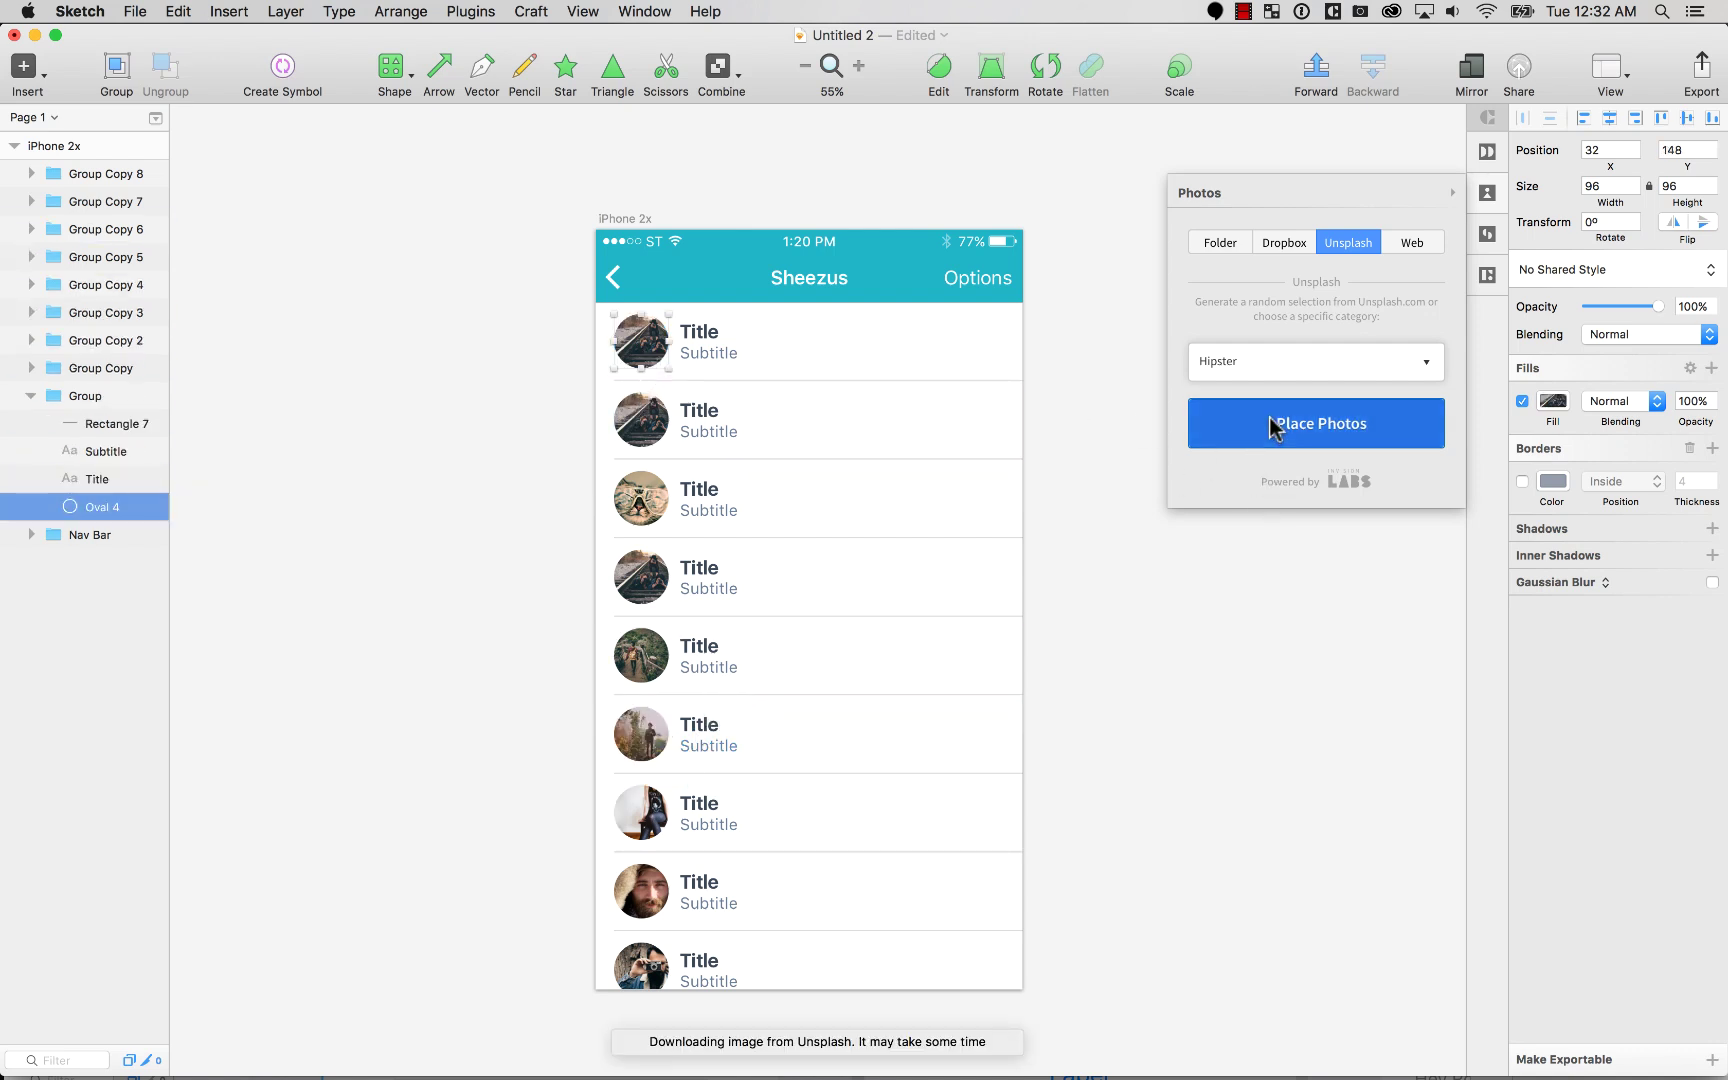
left_click(486, 534)
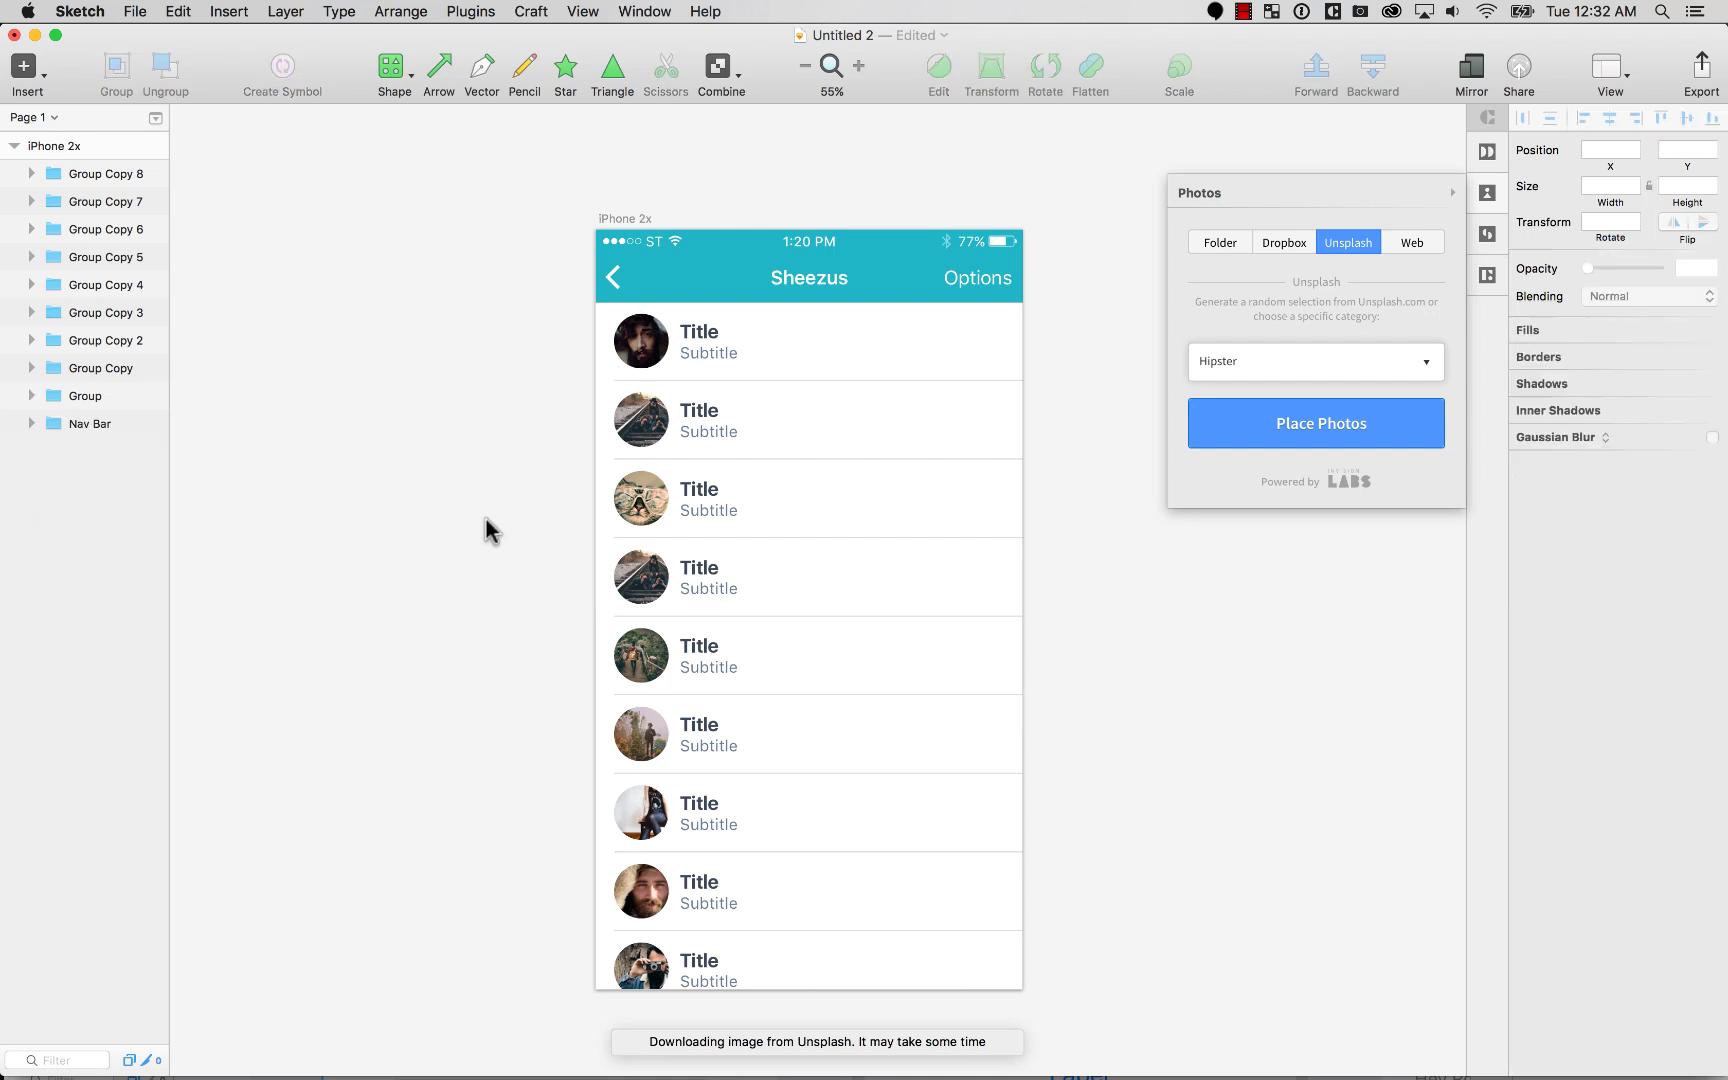
Step: Try to fill the titles of all nine rows with sample Technology headlines
double_click(701, 333)
left_click(706, 414, "shift")
left_click(708, 492, "shift")
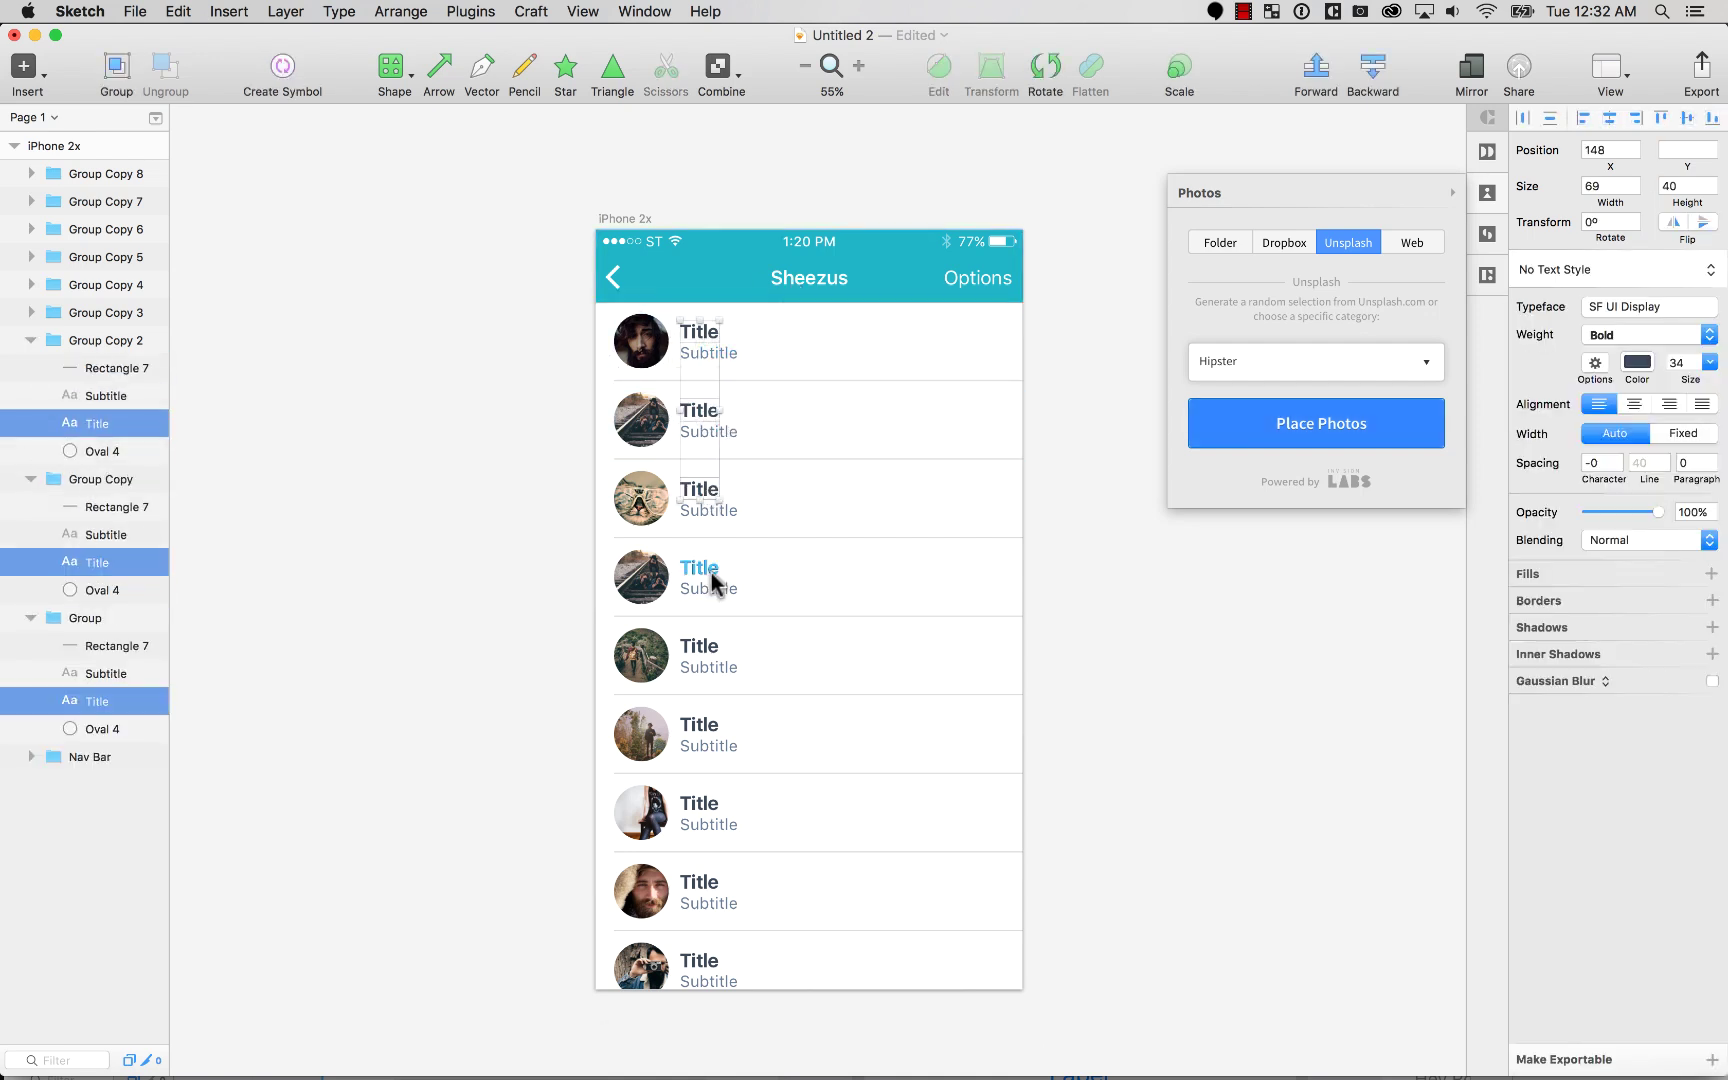
left_click(711, 572, "shift")
left_click(708, 648, "shift")
left_click(706, 725, "shift")
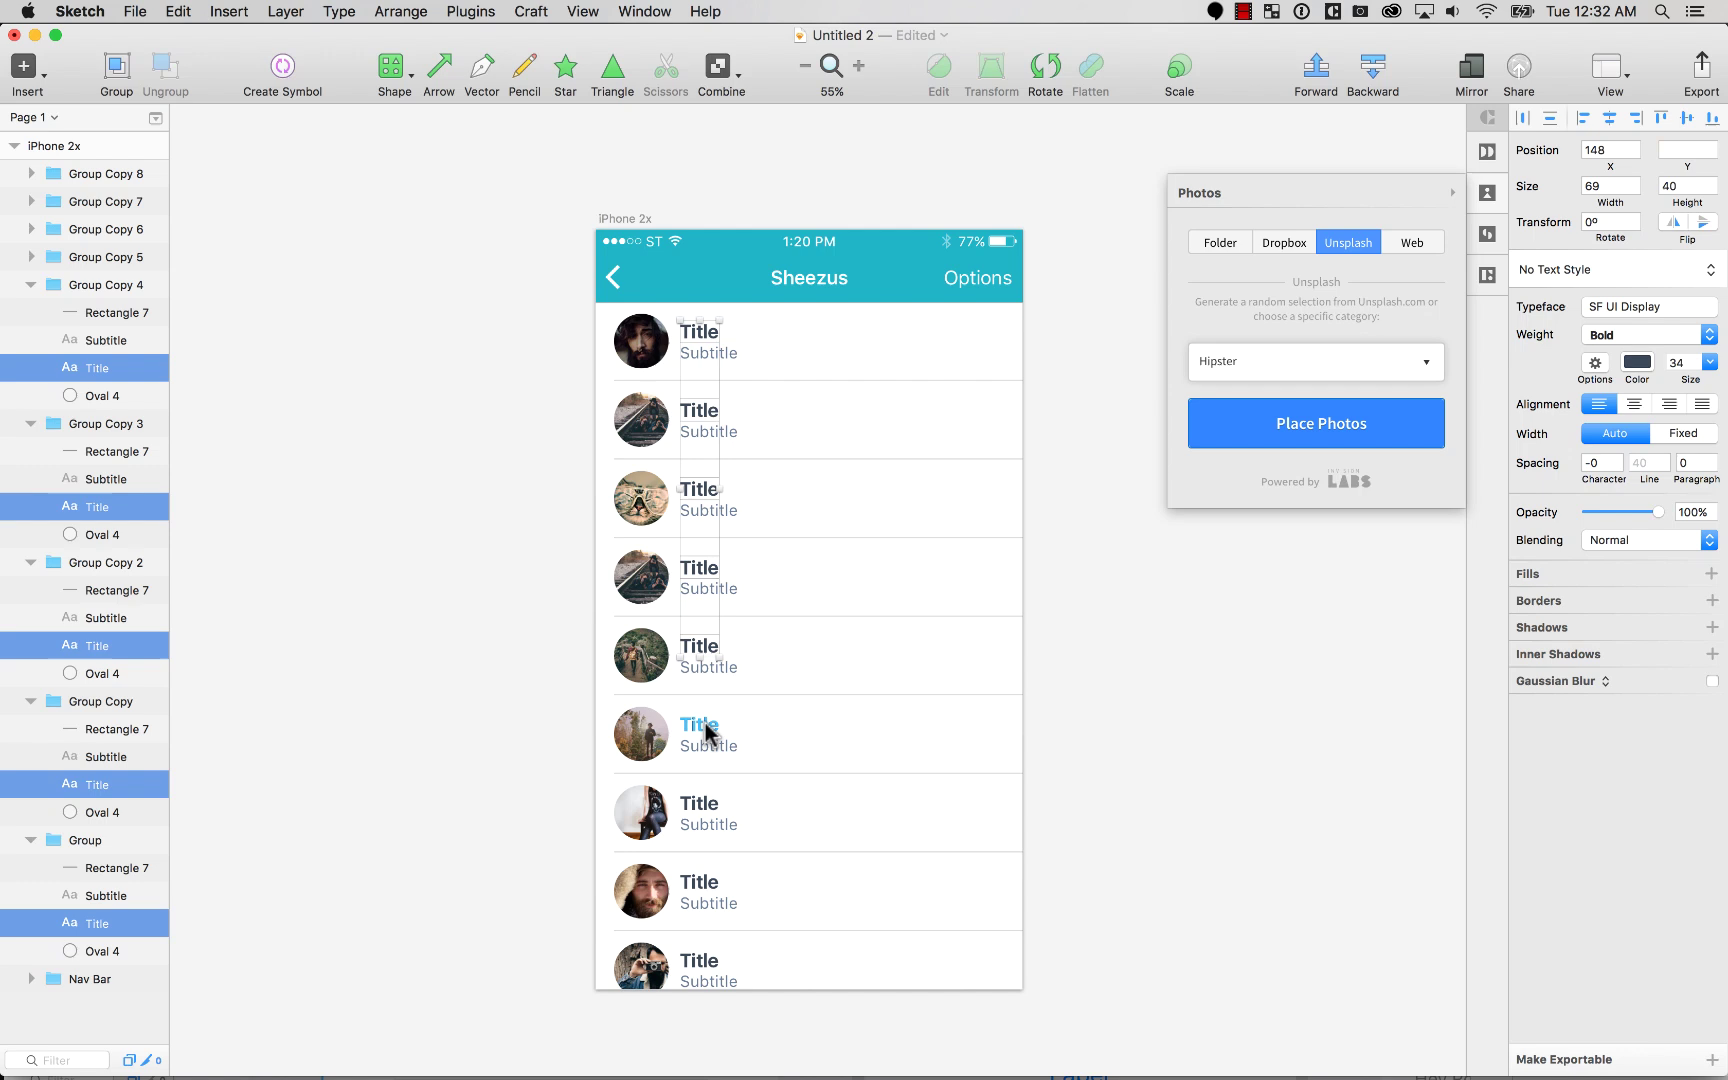
left_click(702, 808, "shift")
left_click(706, 887, "shift")
left_click(706, 962, "shift")
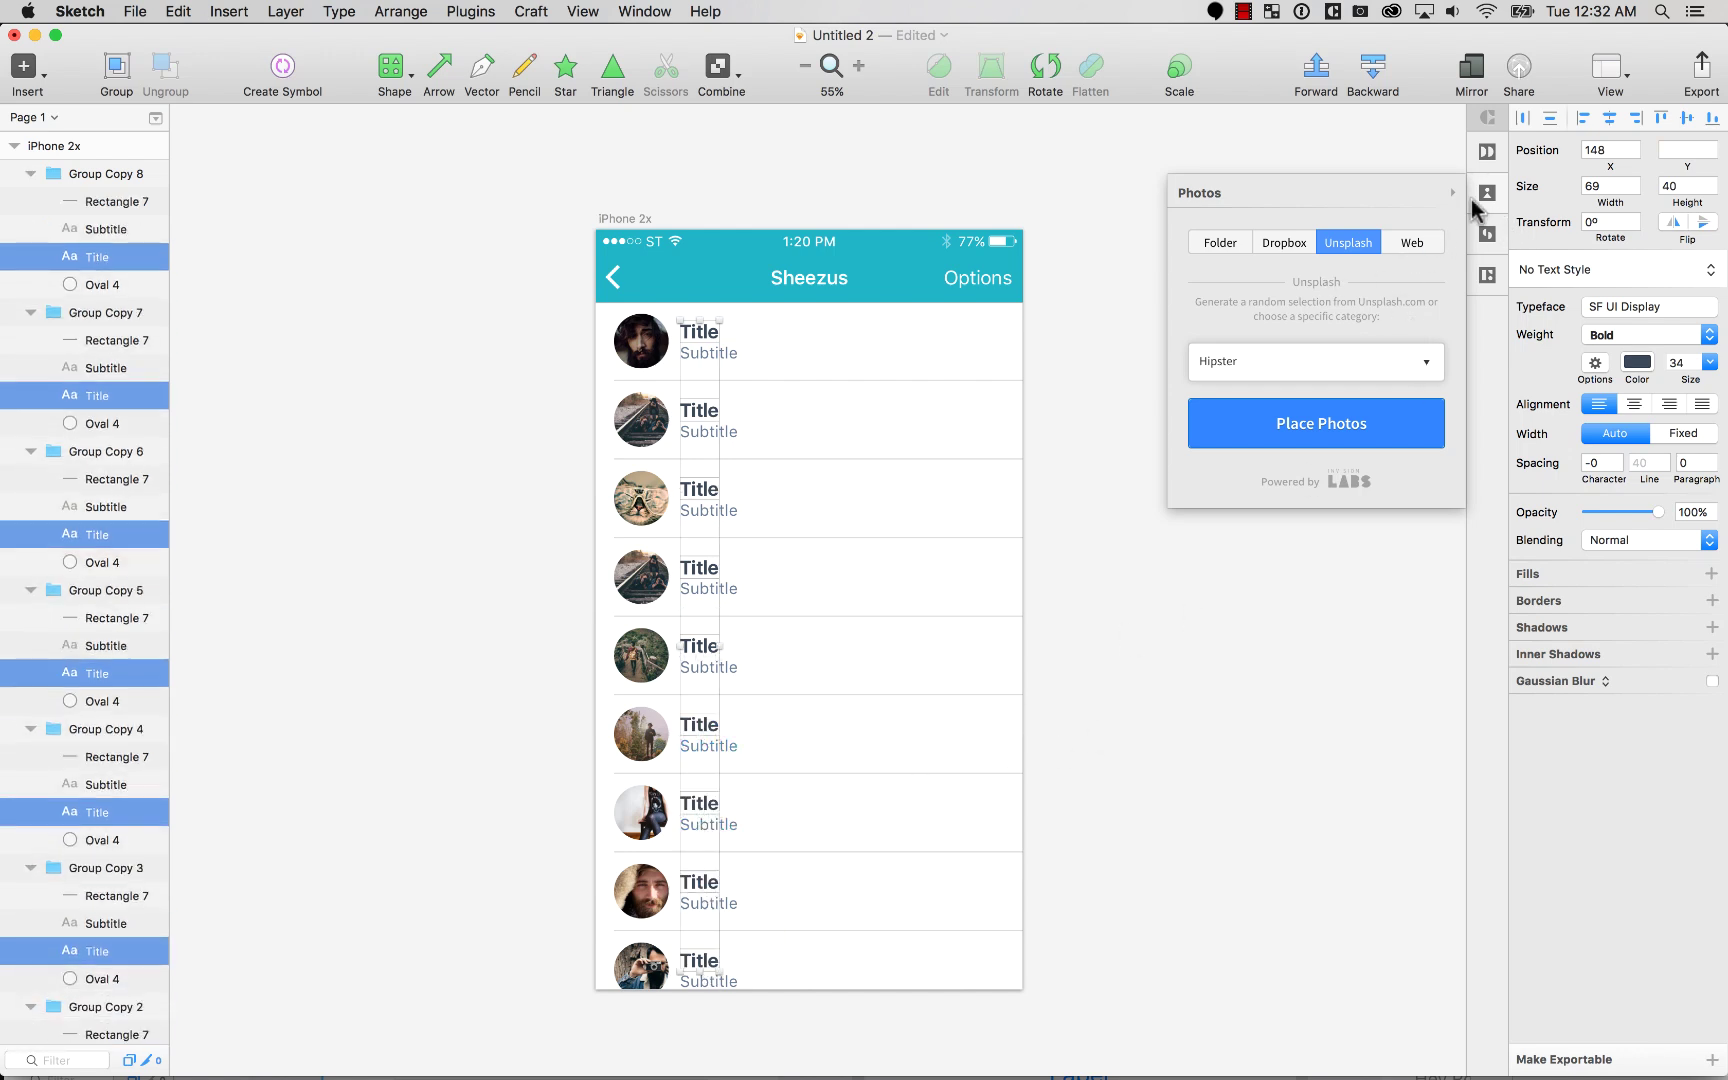
left_click(1490, 272)
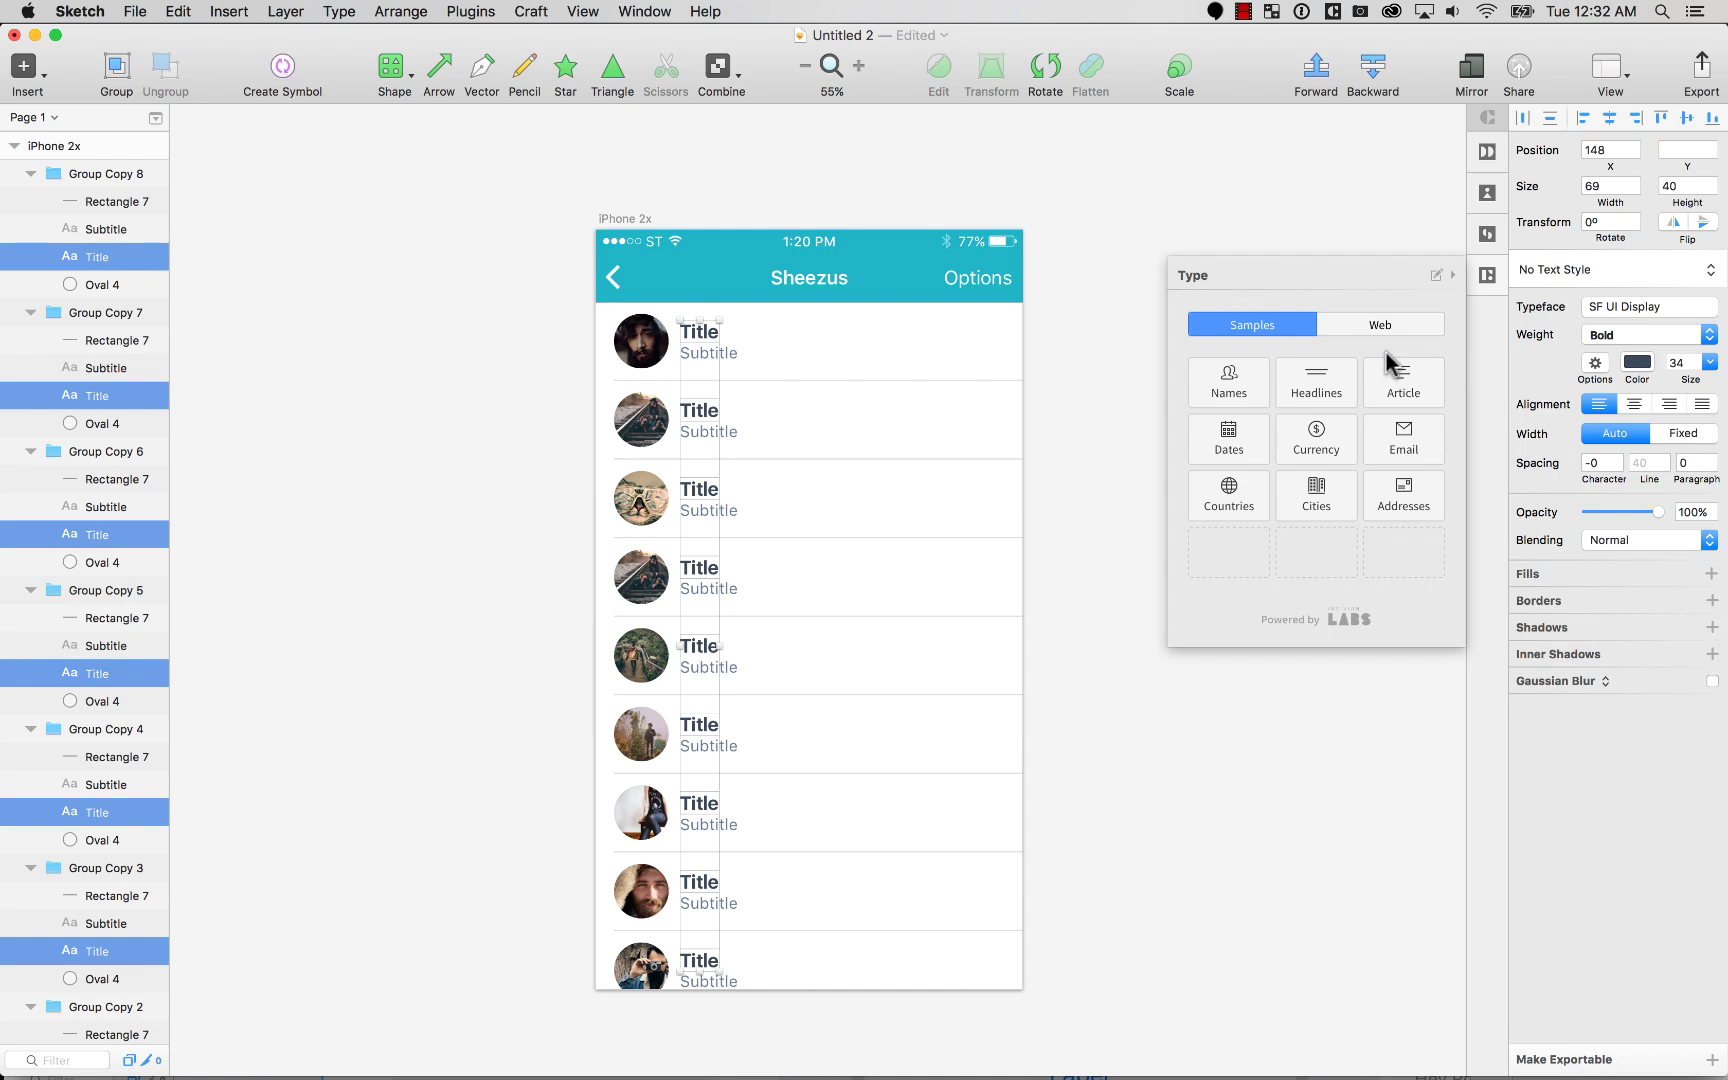
left_click(1316, 390)
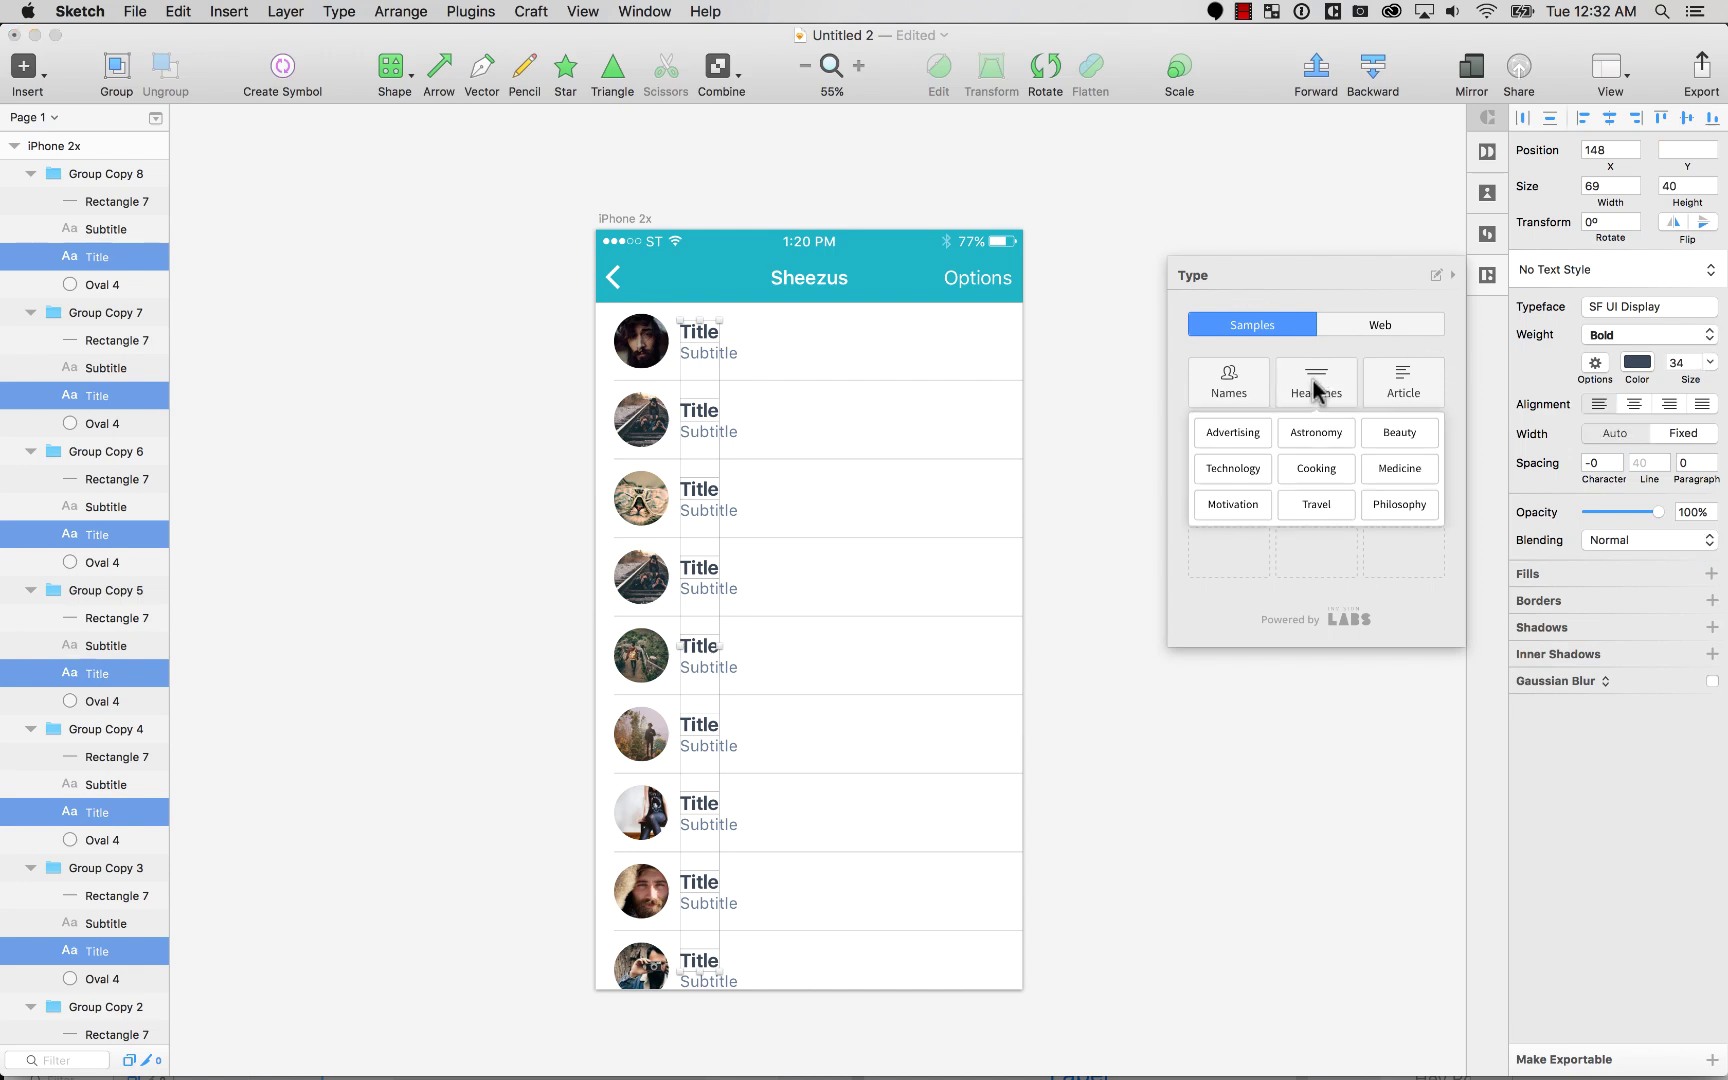
left_click(1266, 474)
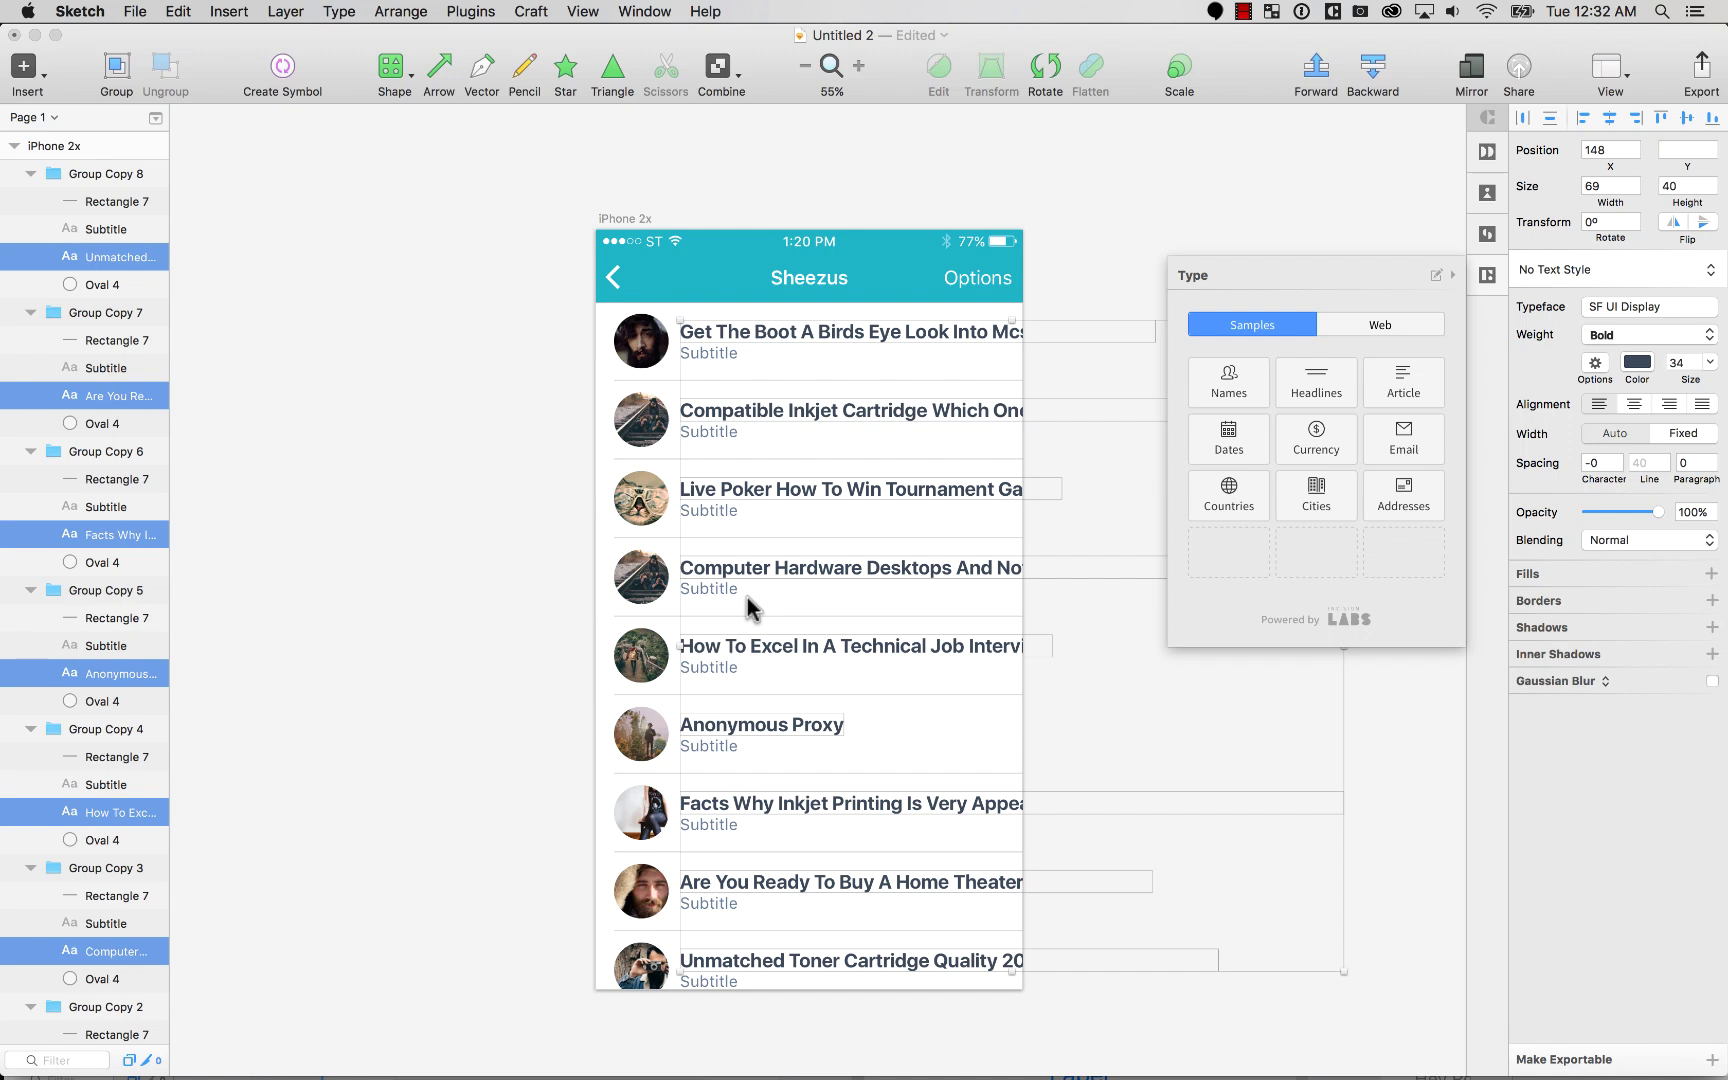
Step: Undo the headline fill on the row titles
left_click(1487, 275)
left_click(1233, 225)
key("super+z")
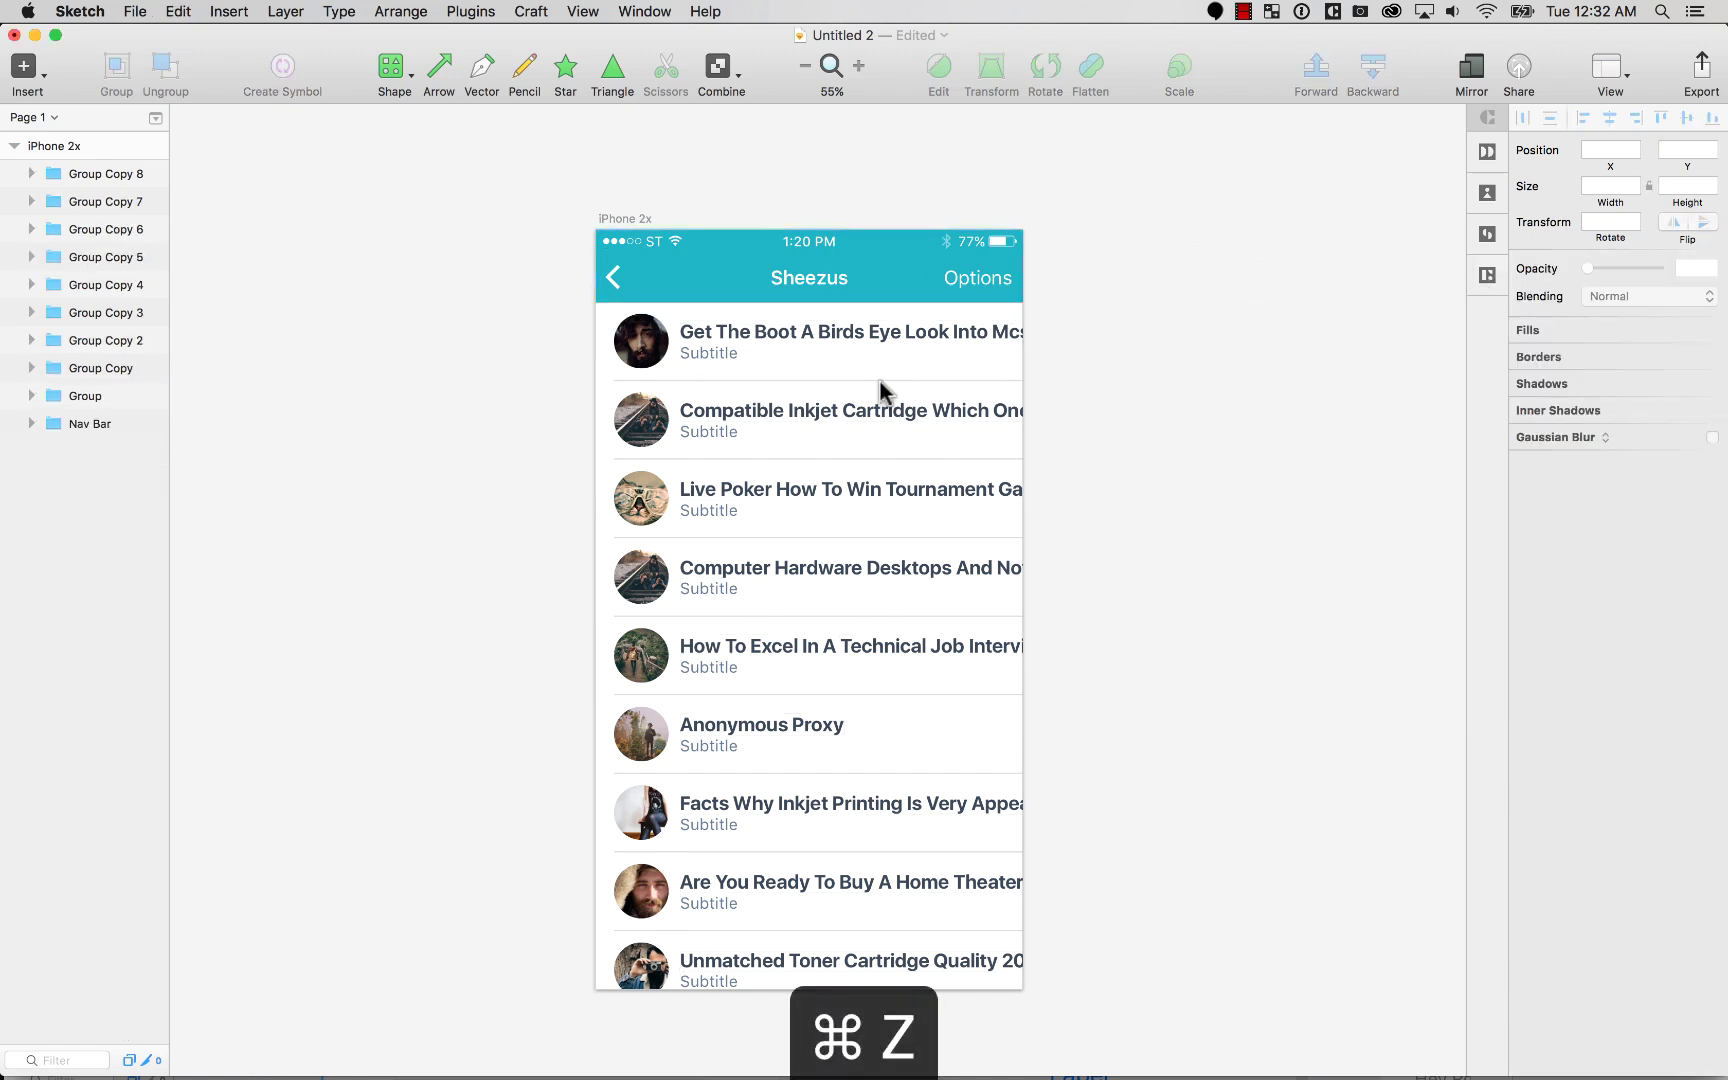
key("super+z")
left_click(725, 355)
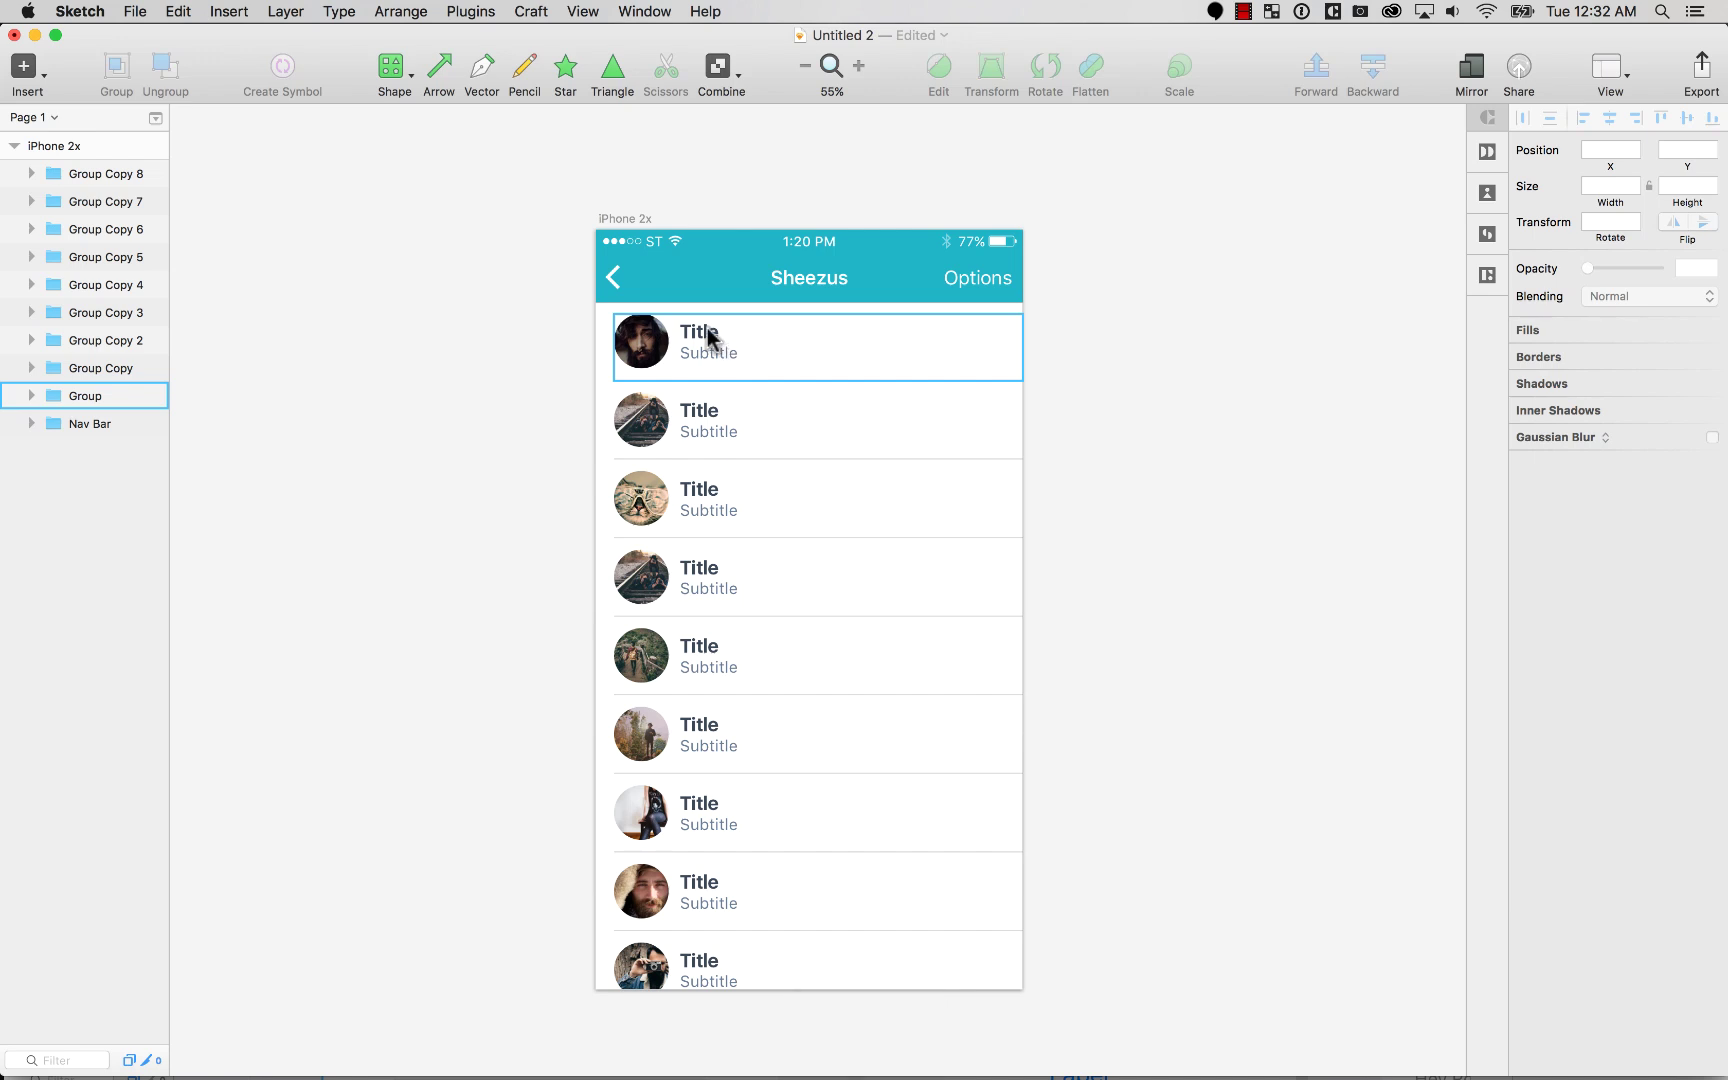
Step: Widen the title text boxes of all nine rows to a fixed width of about 479
double_click(707, 330)
left_click(705, 417, "shift")
left_click(702, 490, "shift")
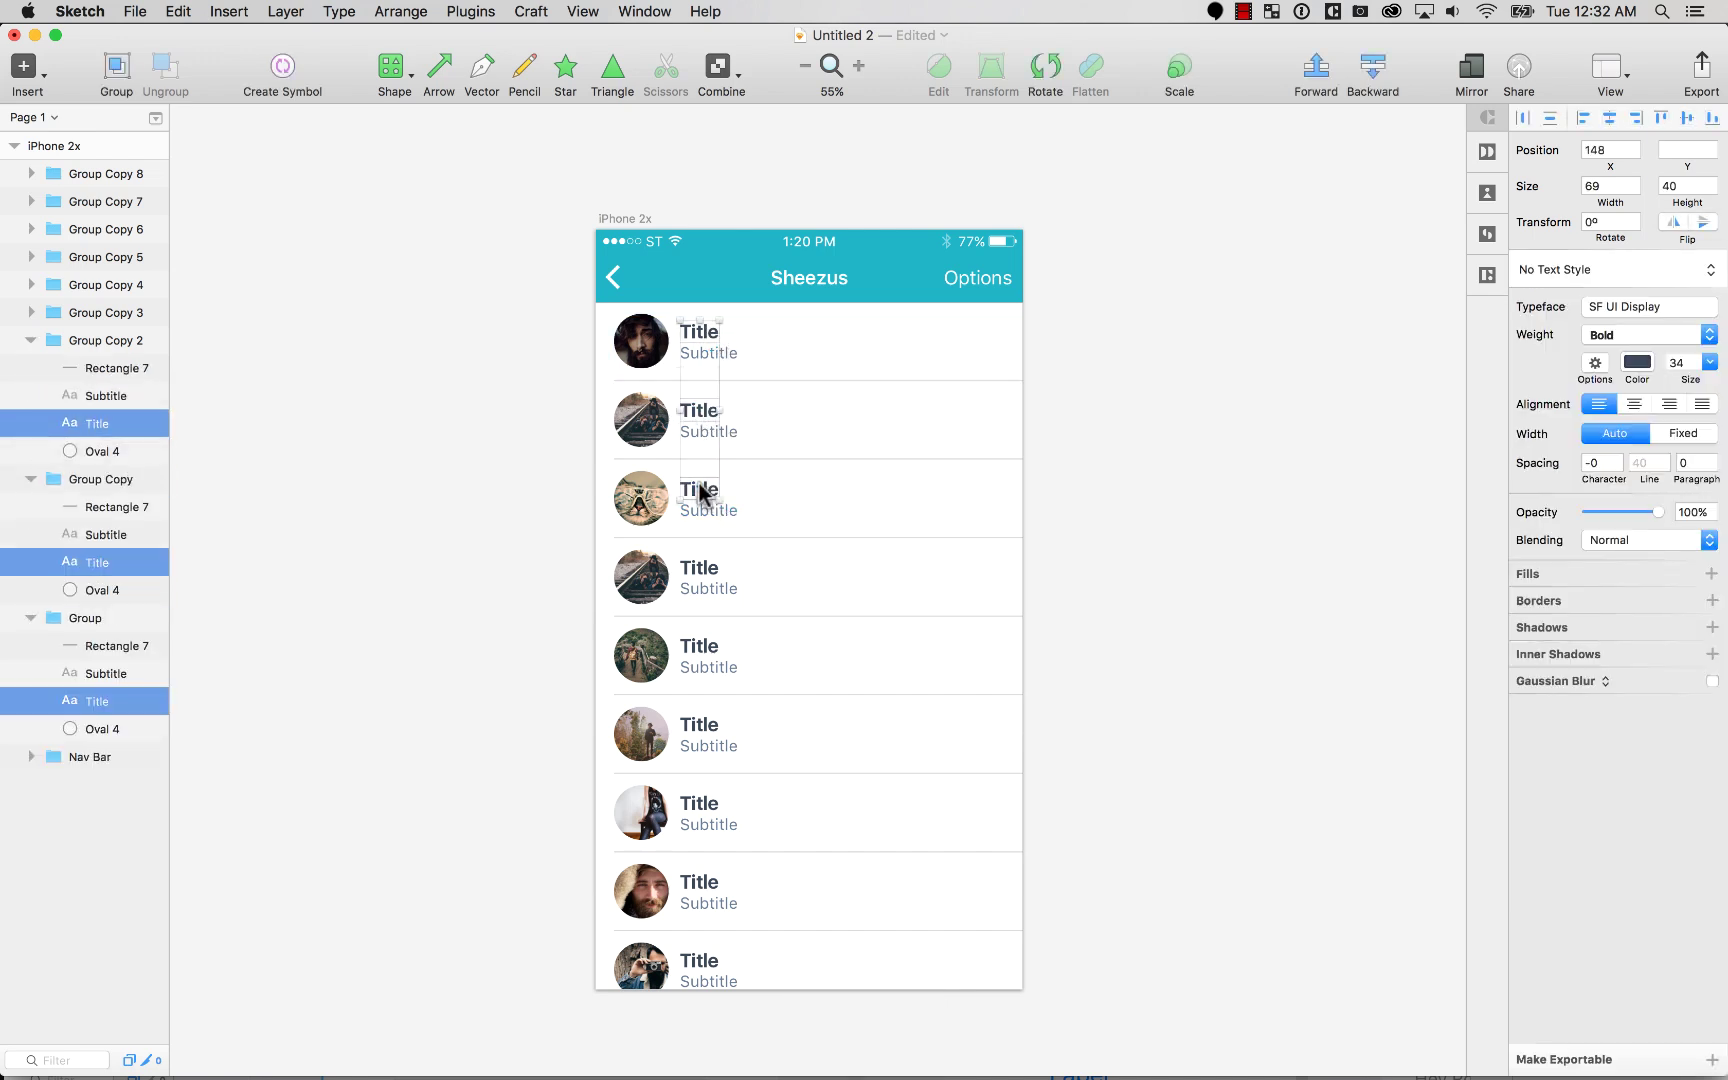
left_click(705, 566, "shift")
left_click(699, 652, "shift")
left_click(703, 730, "shift")
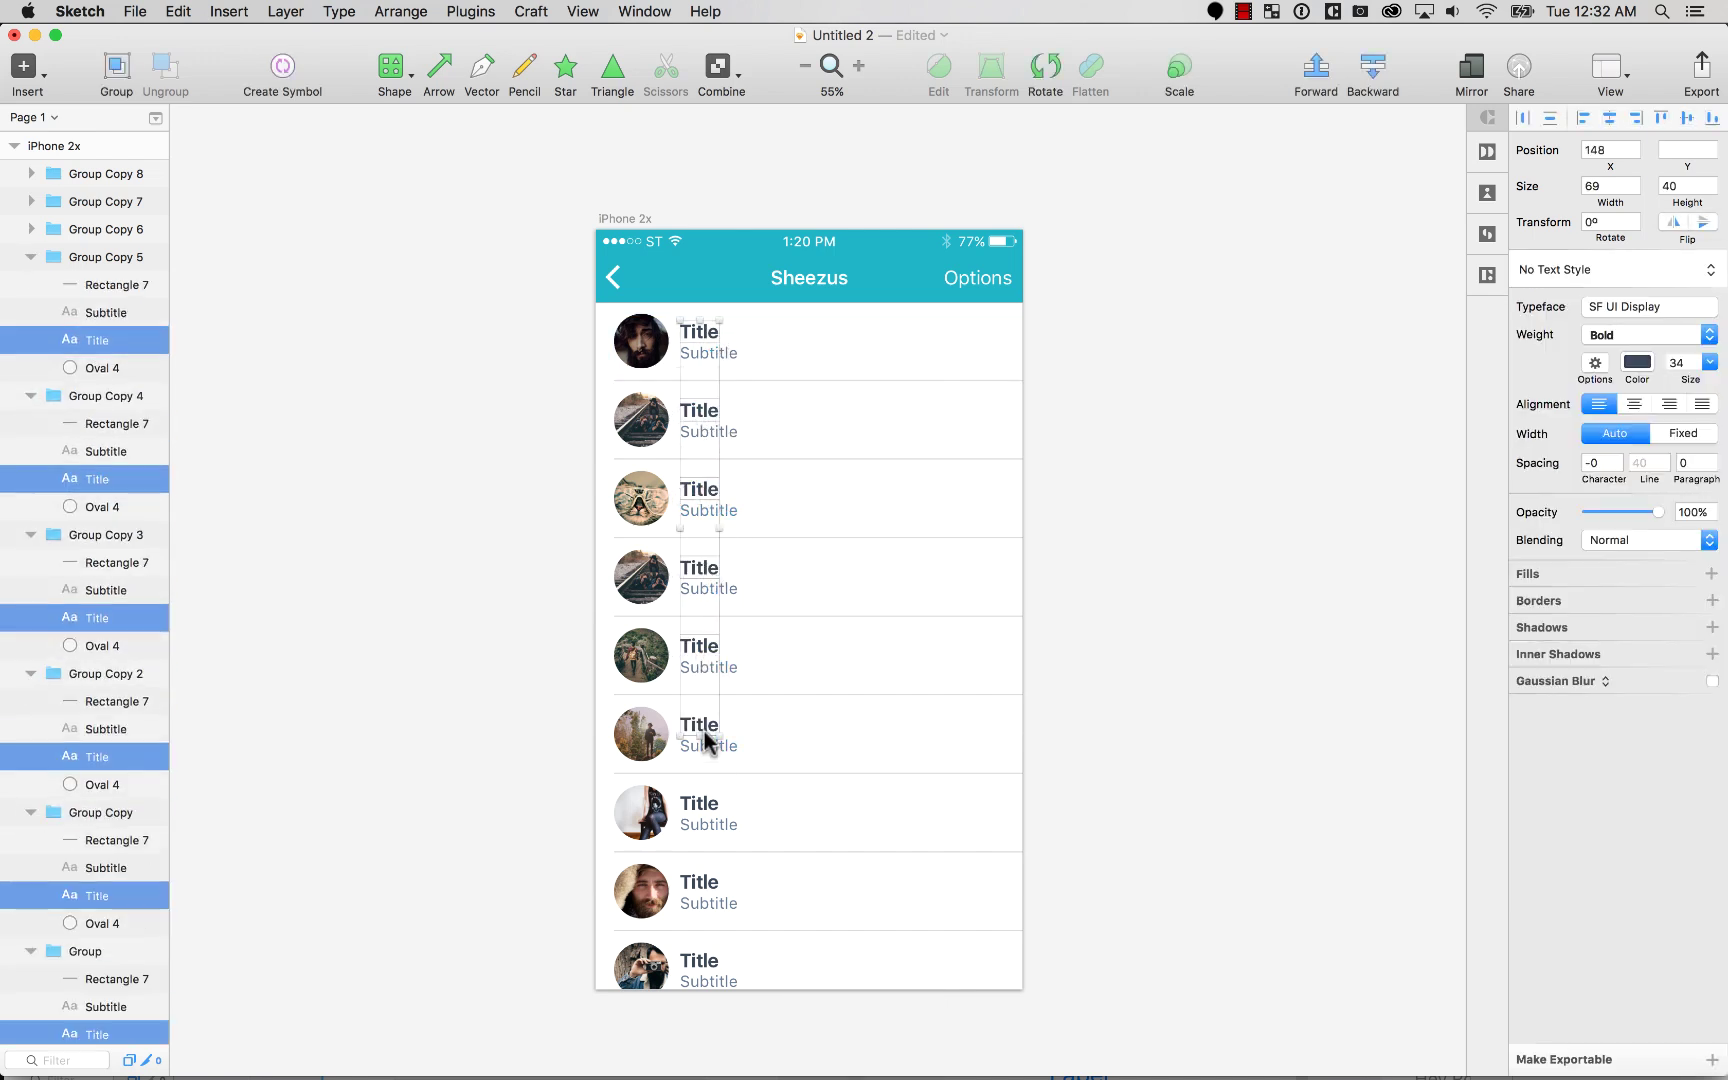
left_click(701, 802, "shift")
left_click(708, 885, "shift")
left_click(710, 960, "shift")
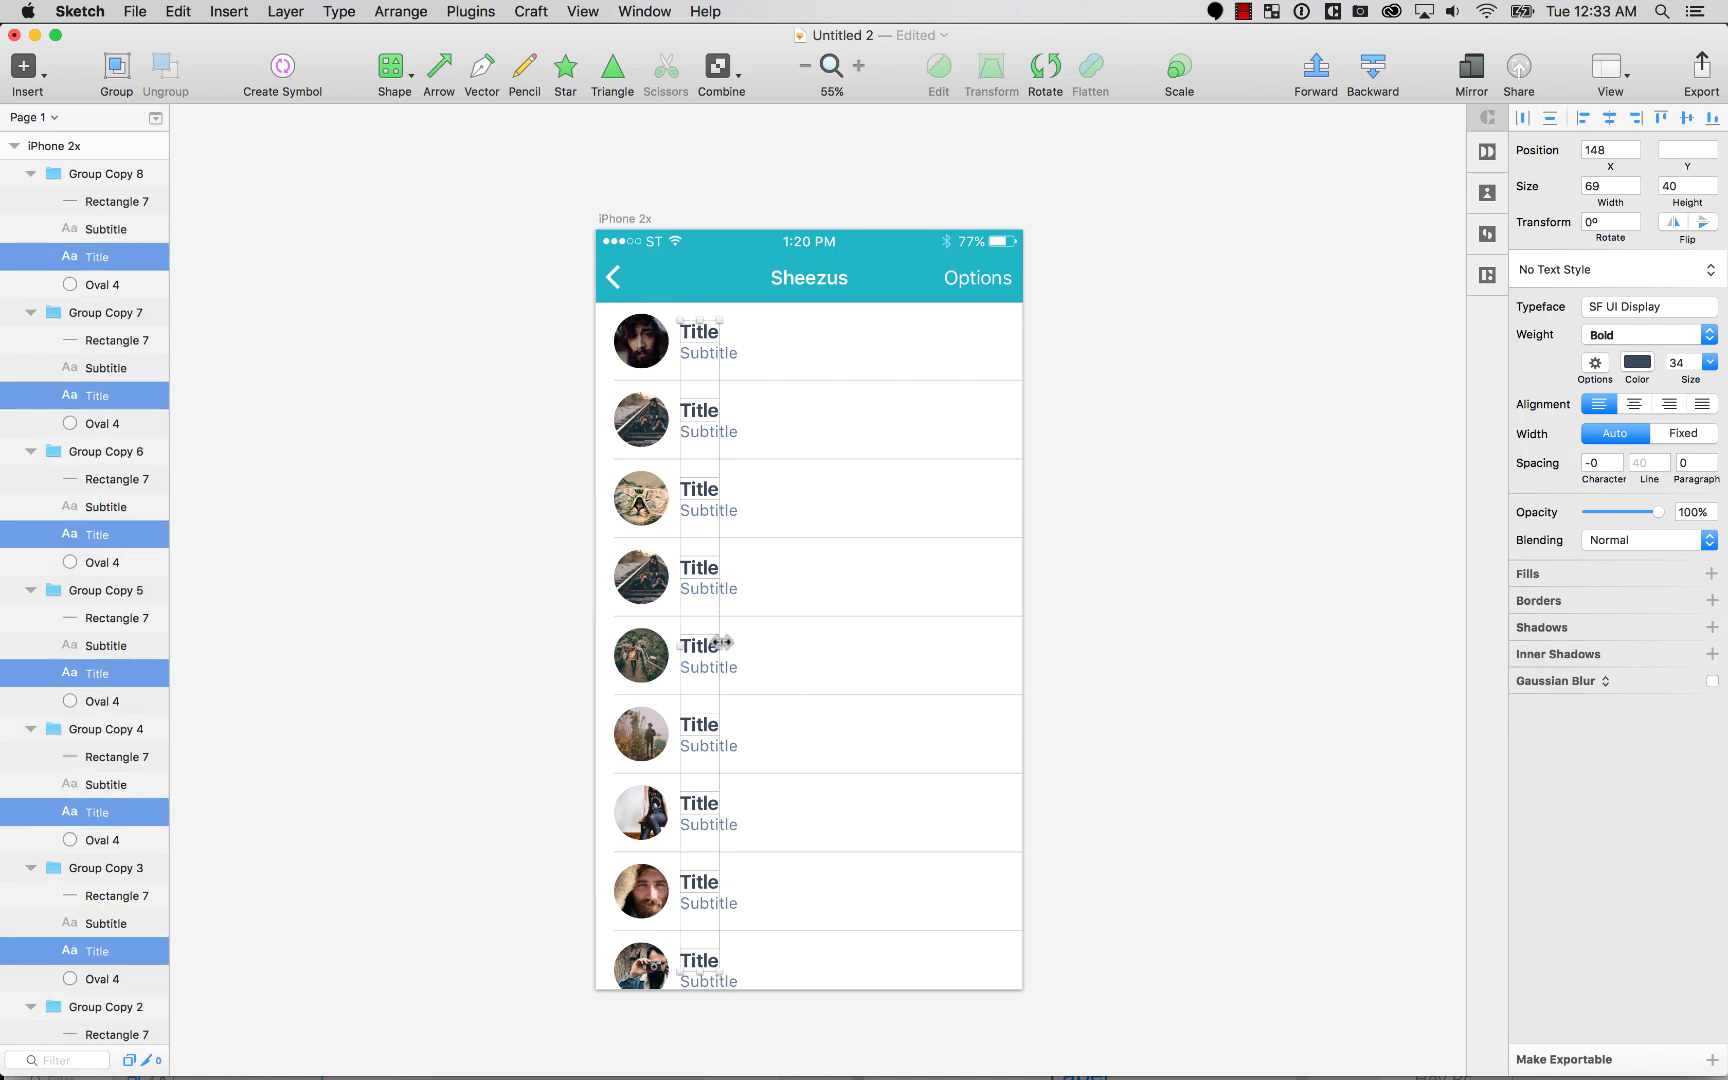
left_click_drag(722, 642, 952, 650)
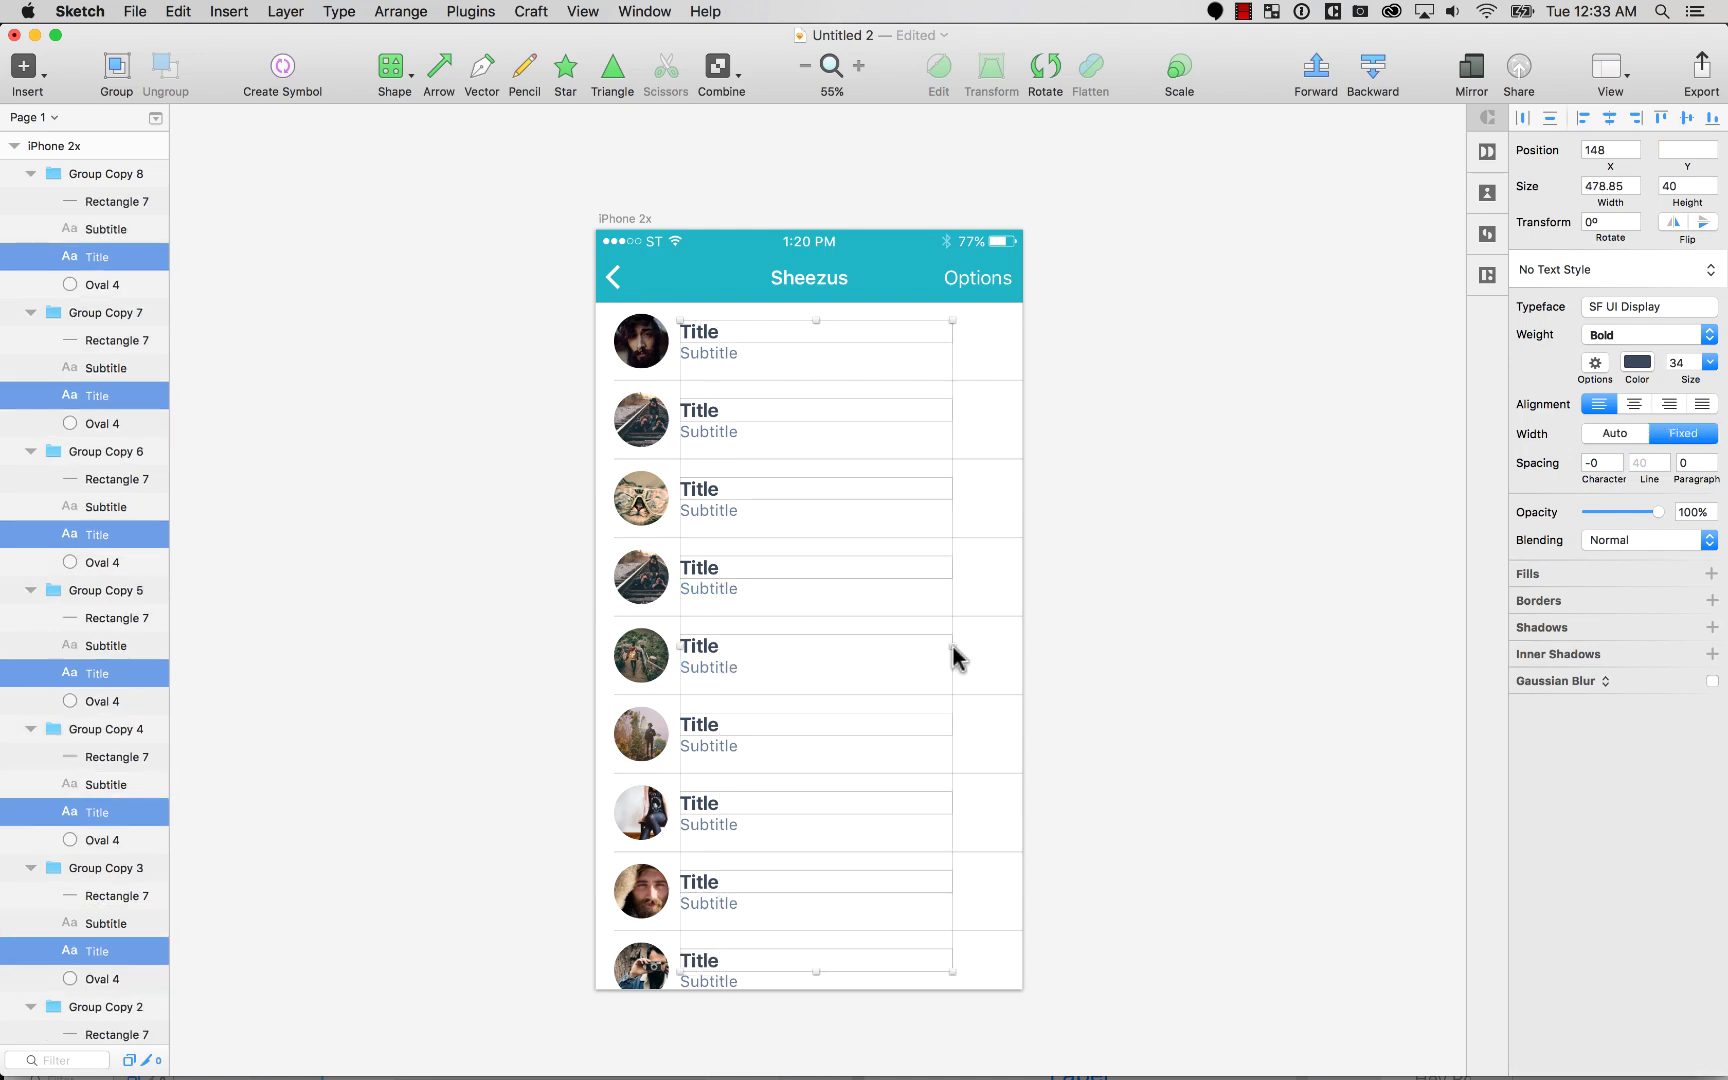
Step: Undo the widening of the title text boxes in all nine rows
key("super+z")
key("super+z")
key("super+z")
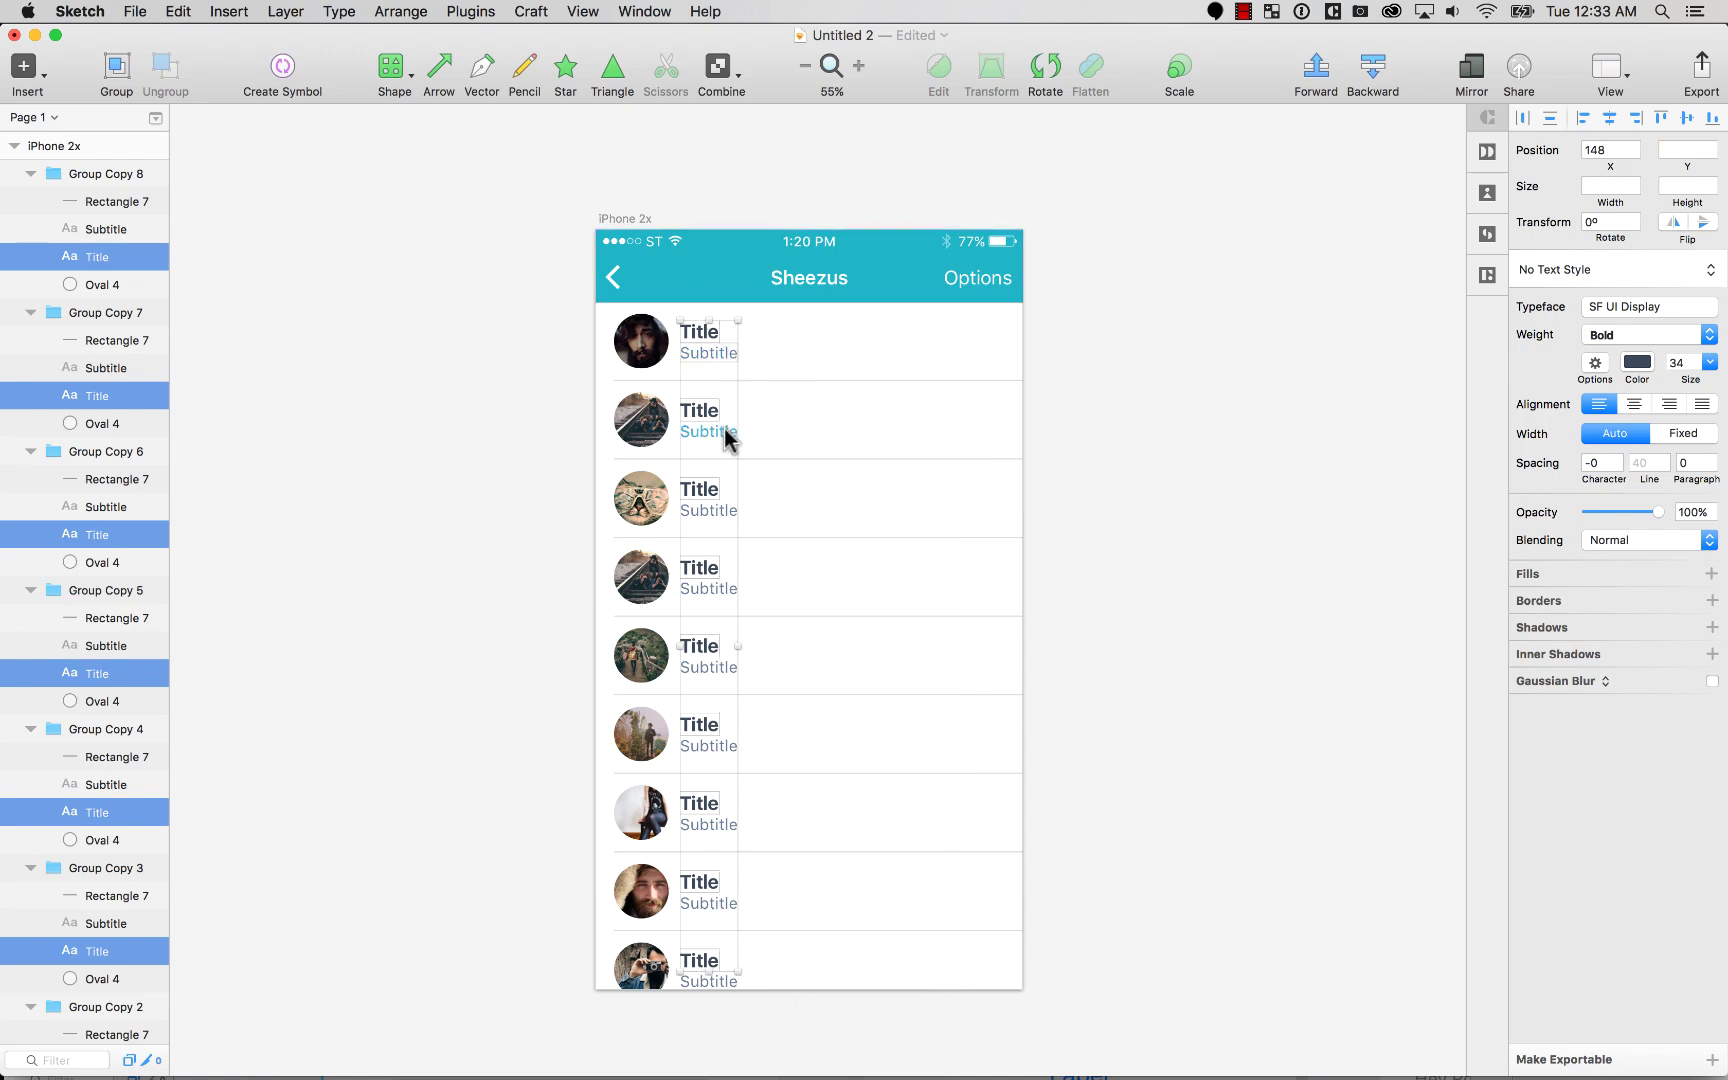
Step: Add the rows' subtitles to the selected titles and set the width of all these text boxes to 360
left_click(722, 590, "shift")
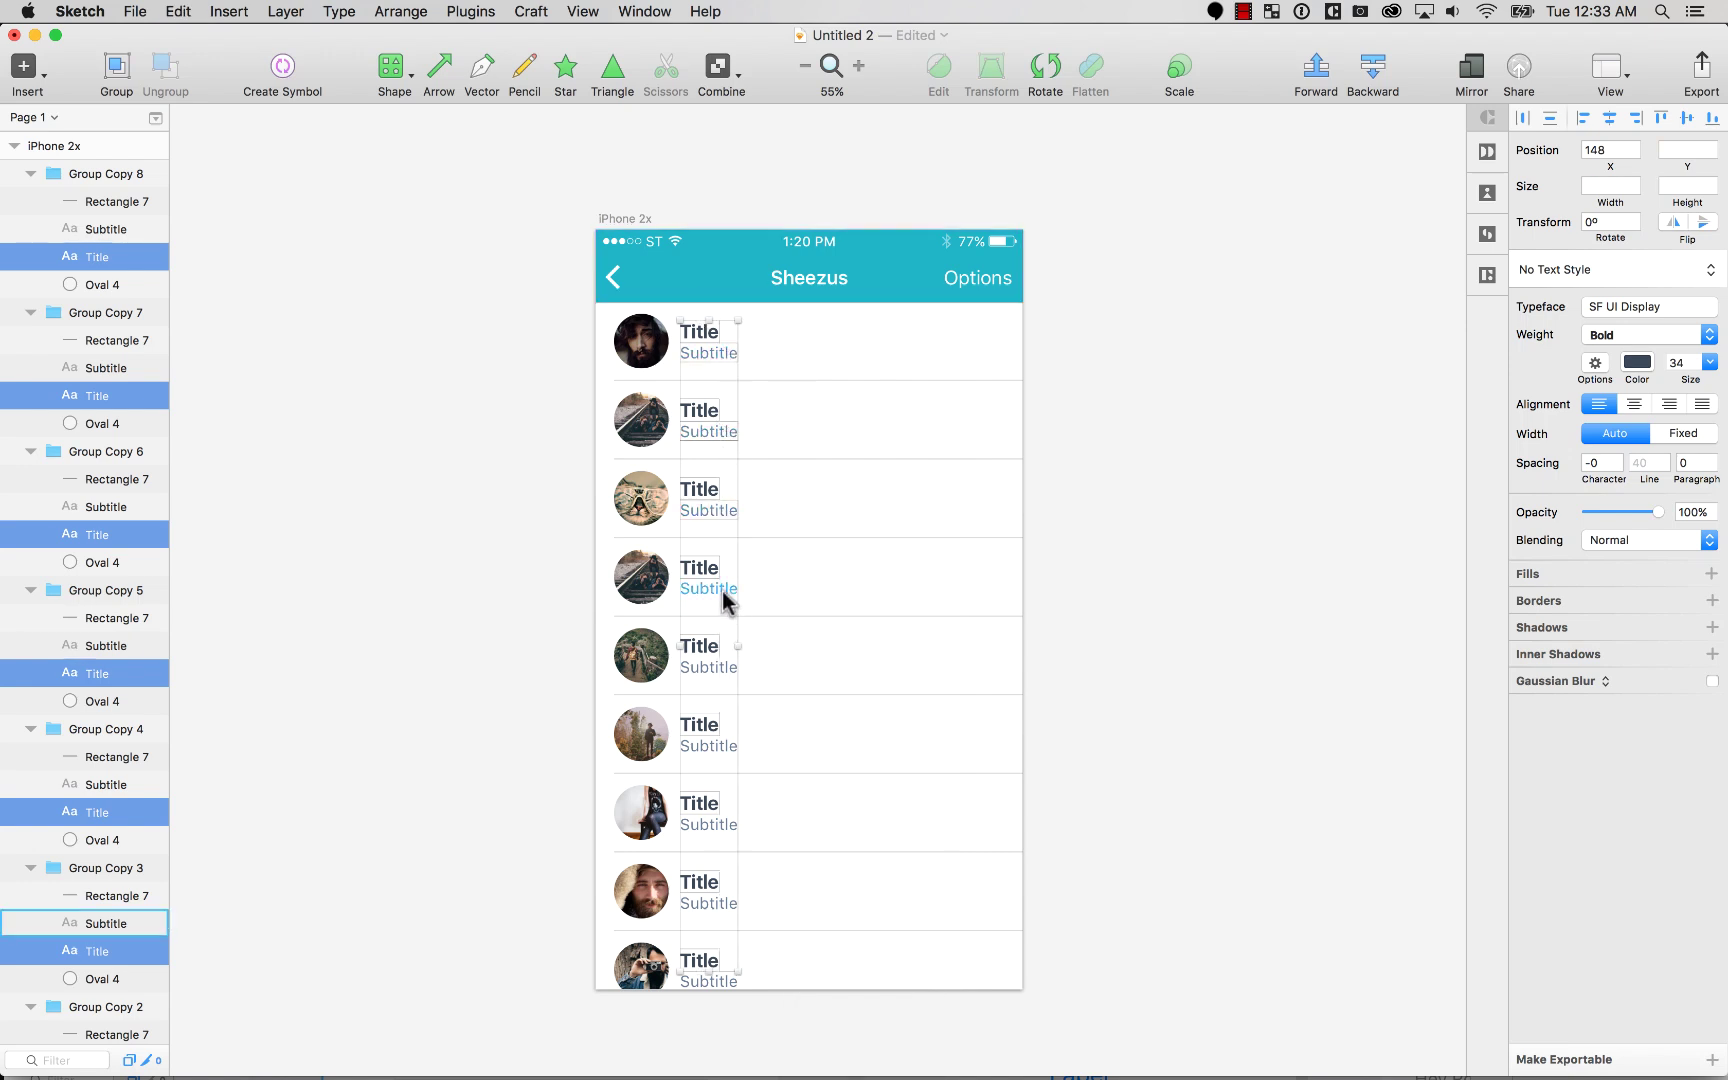
left_click(722, 668, "shift")
left_click(720, 748, "shift")
left_click(720, 824, "shift")
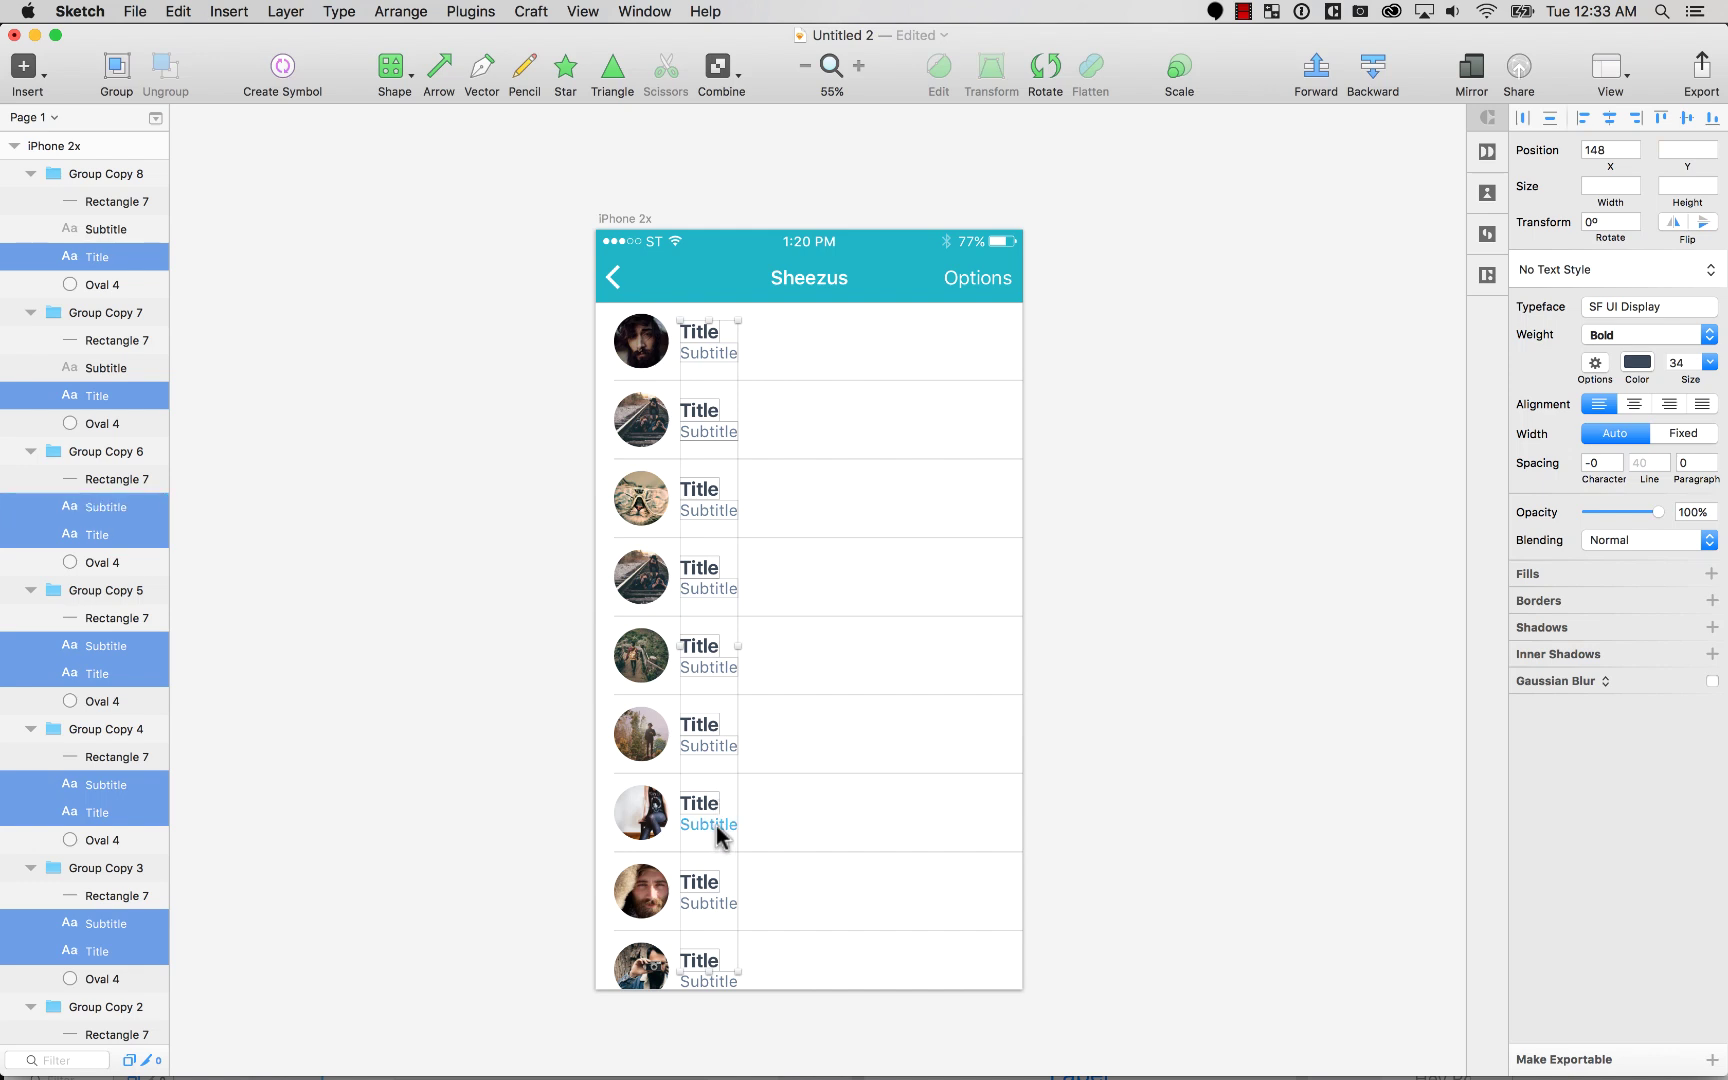
left_click(720, 905, "shift")
left_click(720, 982, "shift")
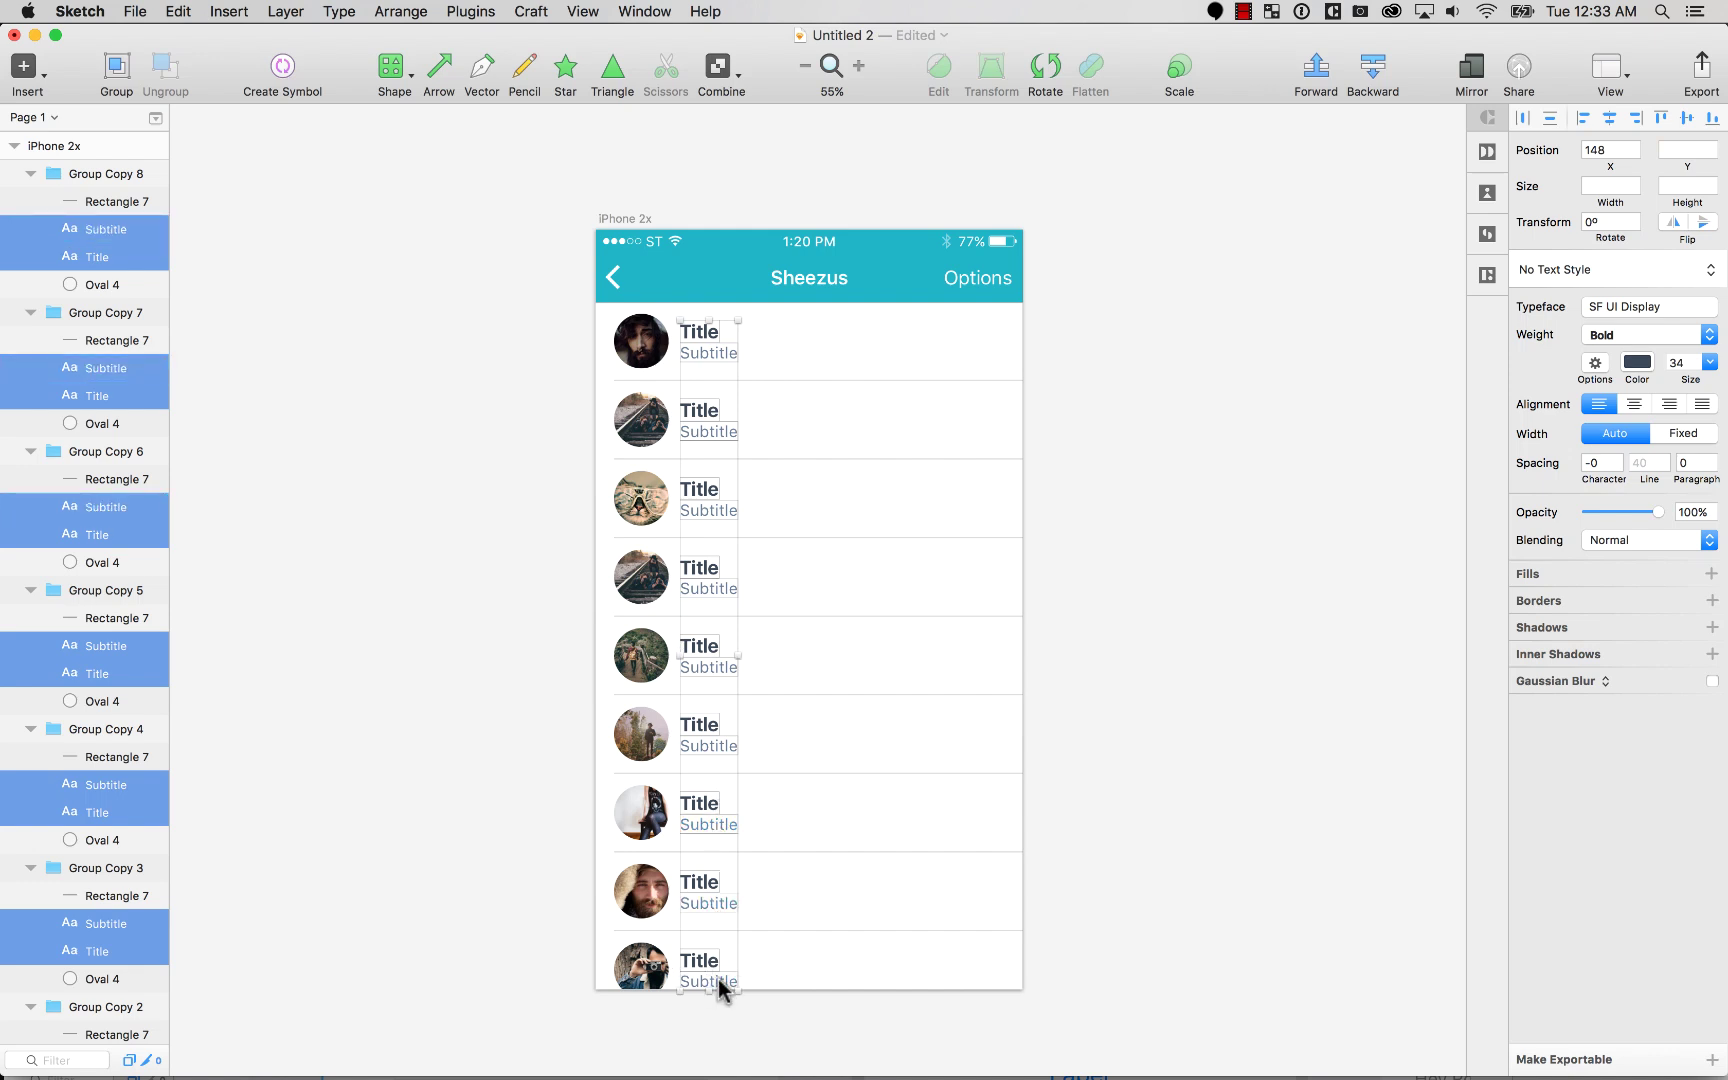
left_click_drag(738, 656, 1010, 656)
left_click(1609, 183)
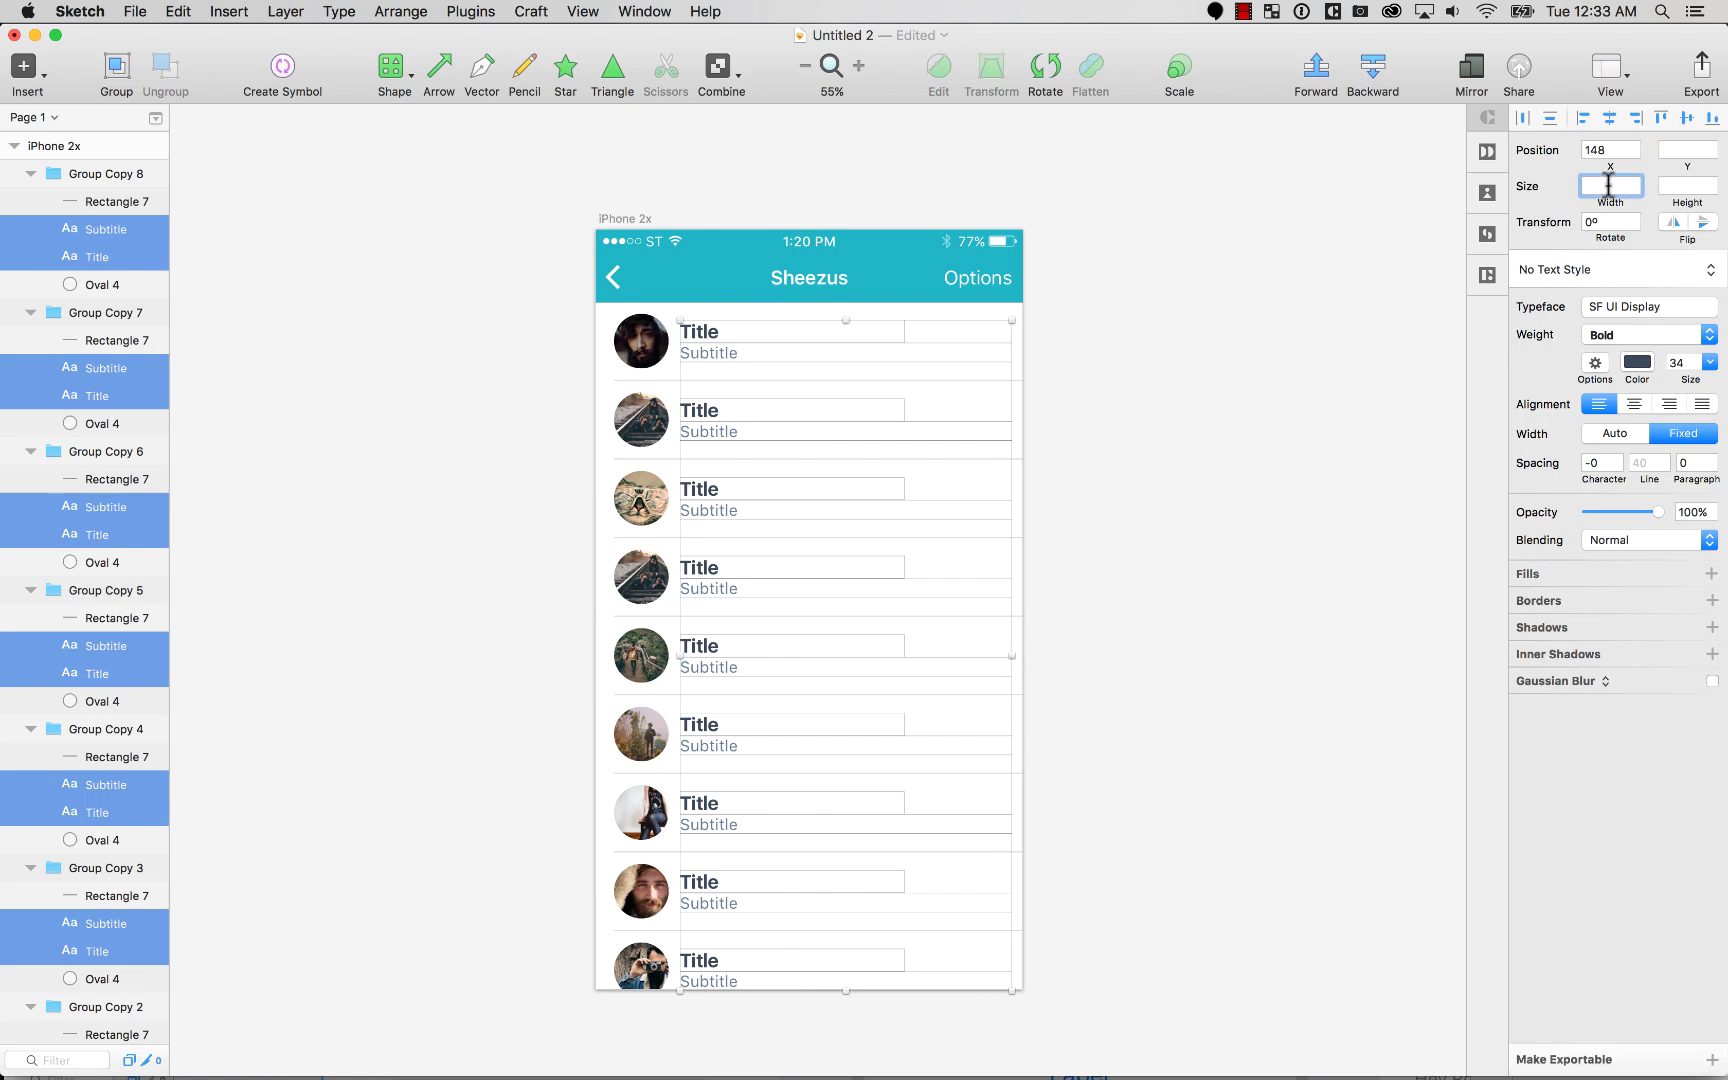
key("Return")
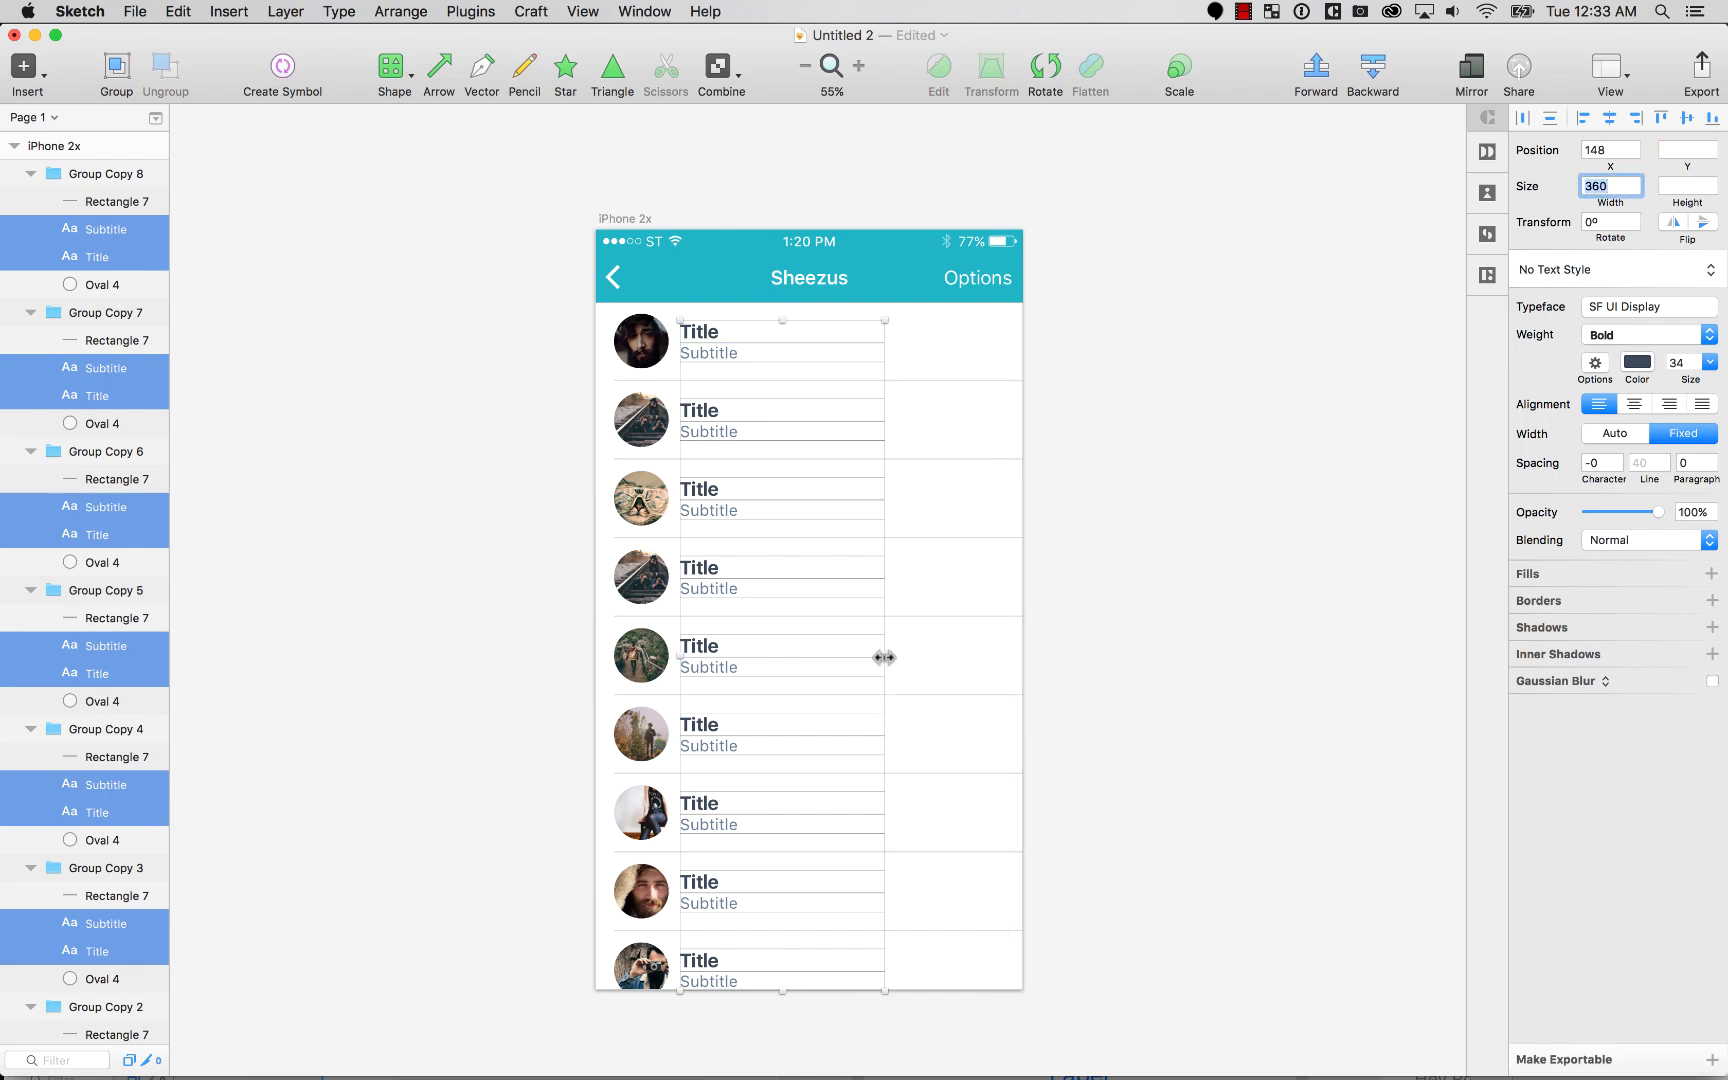
Step: Stretch the selected titles and subtitles to about 585 wide, set their width to 580 and check the spacing to the artboard edges
left_click_drag(884, 657, 1015, 650)
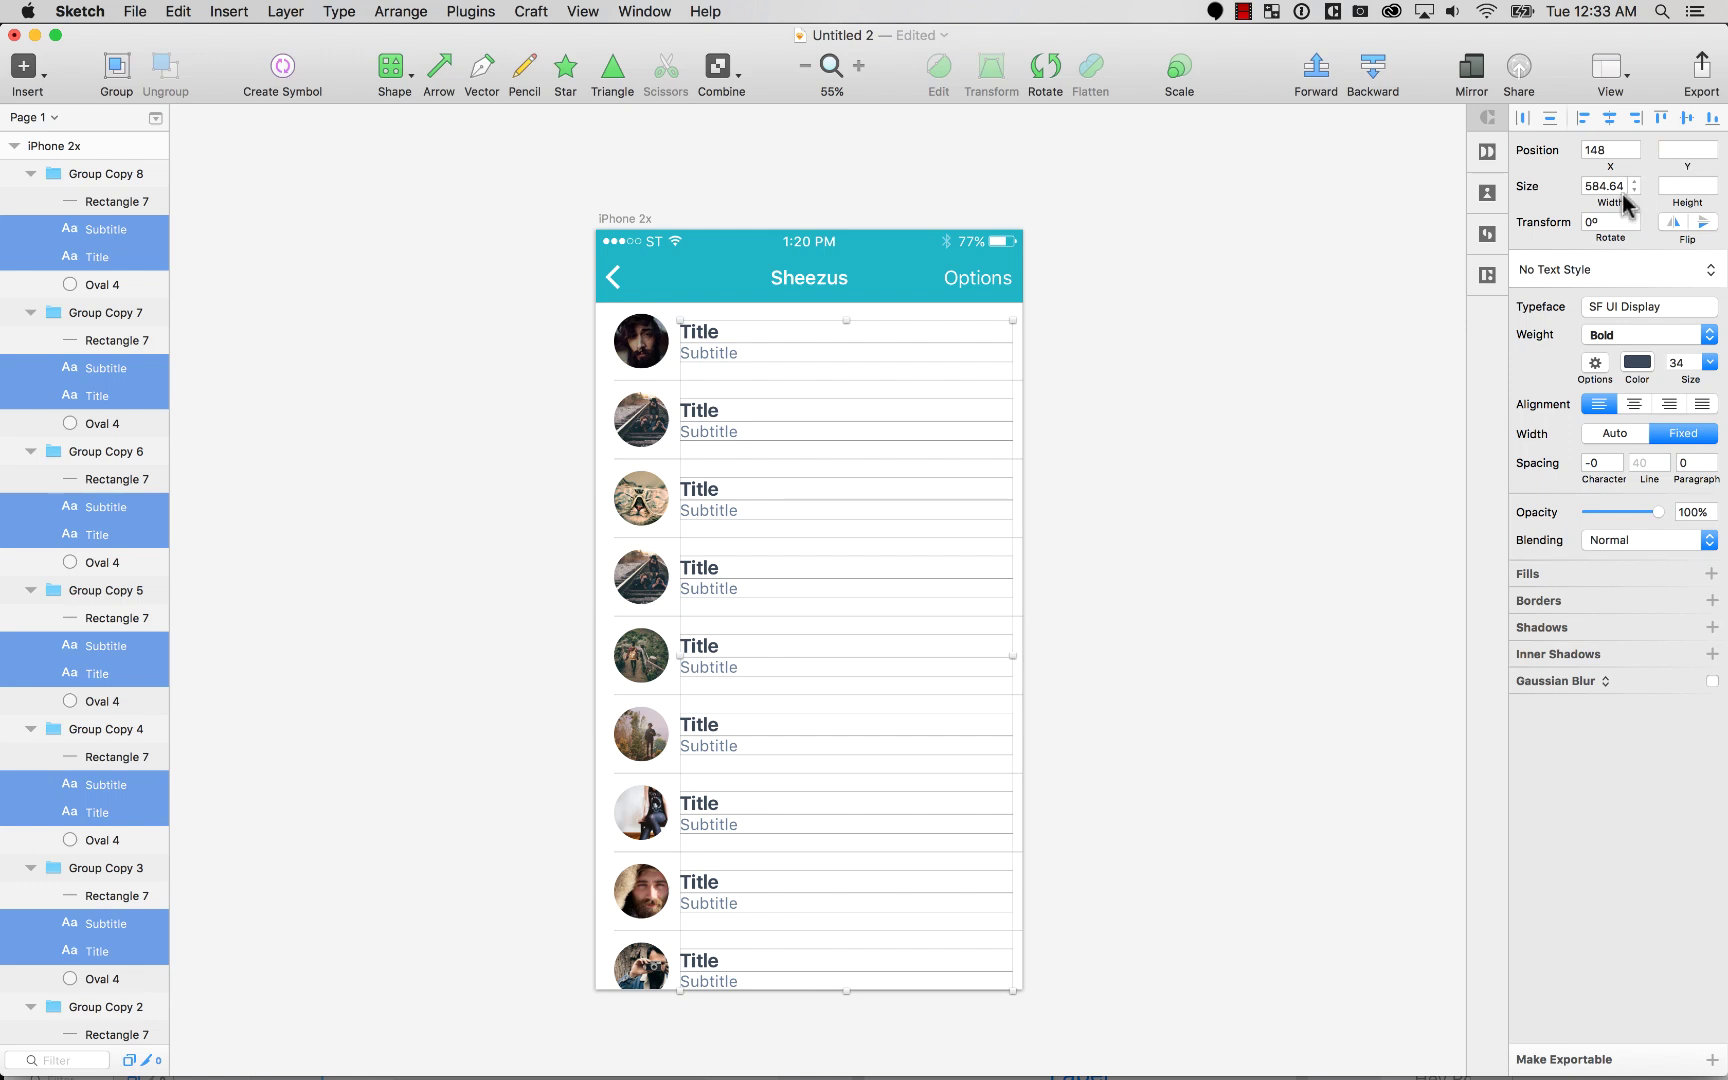
left_click_drag(1601, 185, 1673, 190)
type("0")
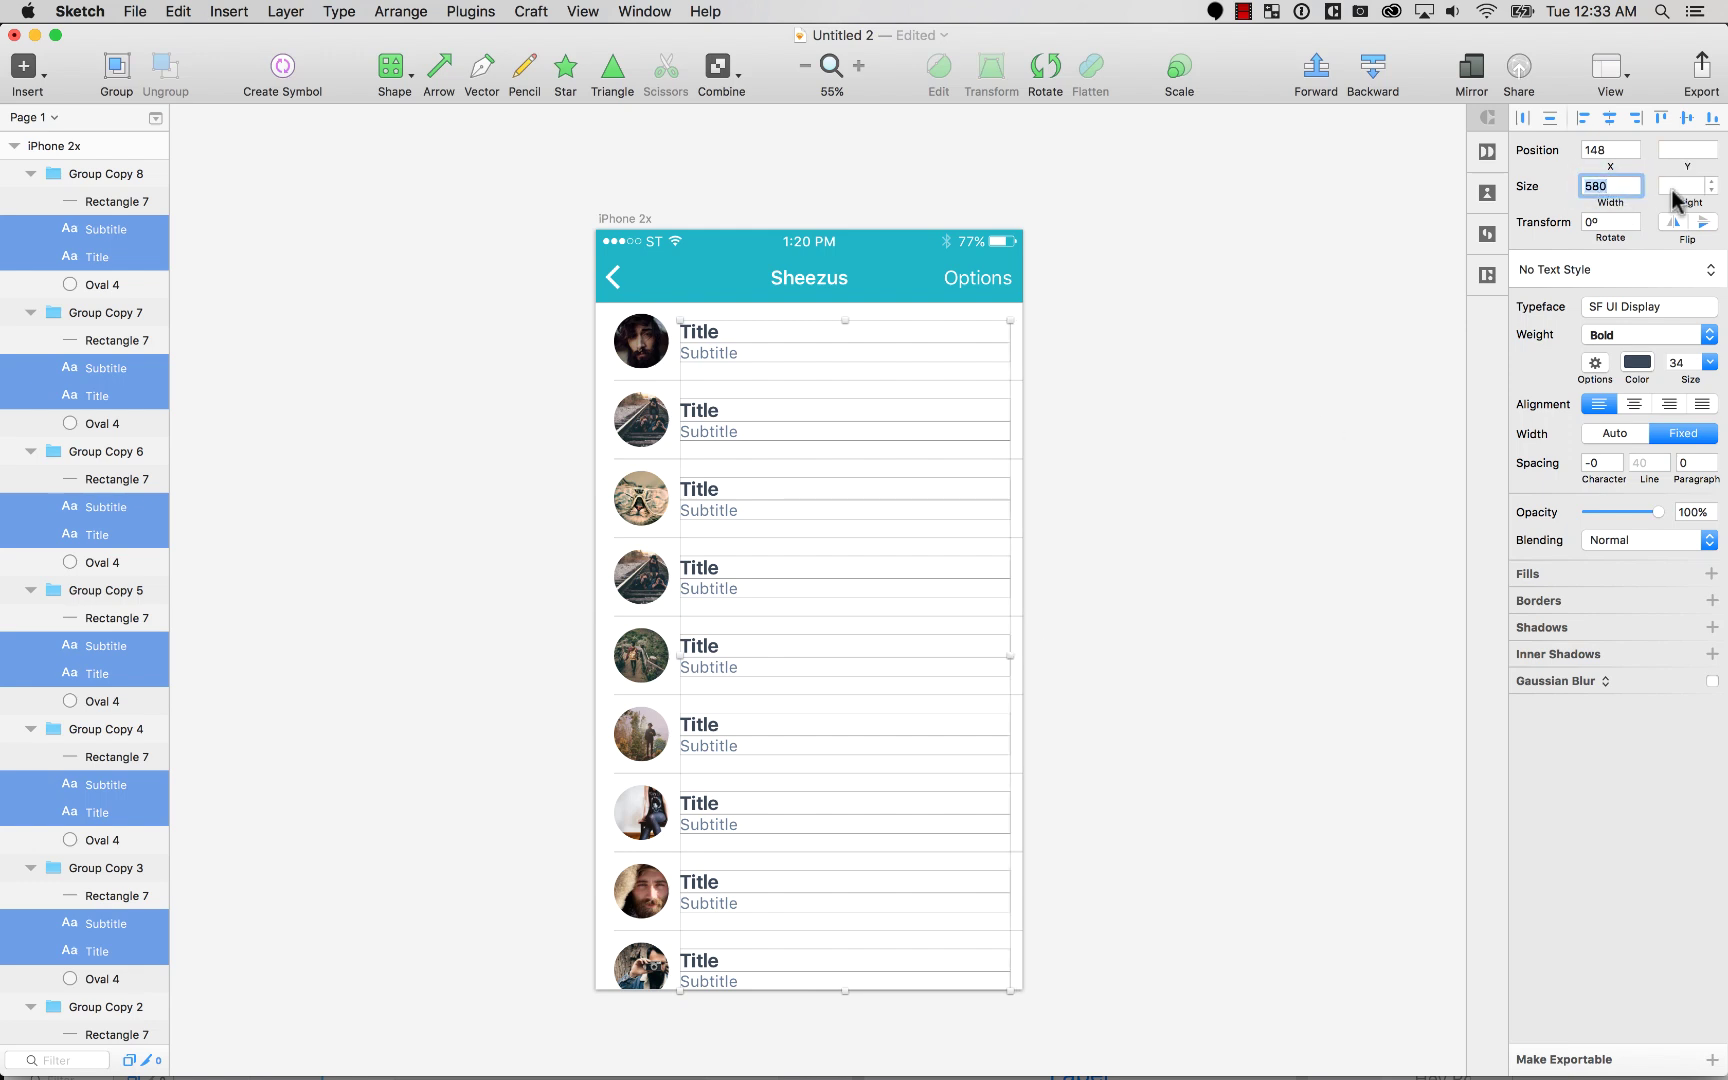
key("Return")
key("alt")
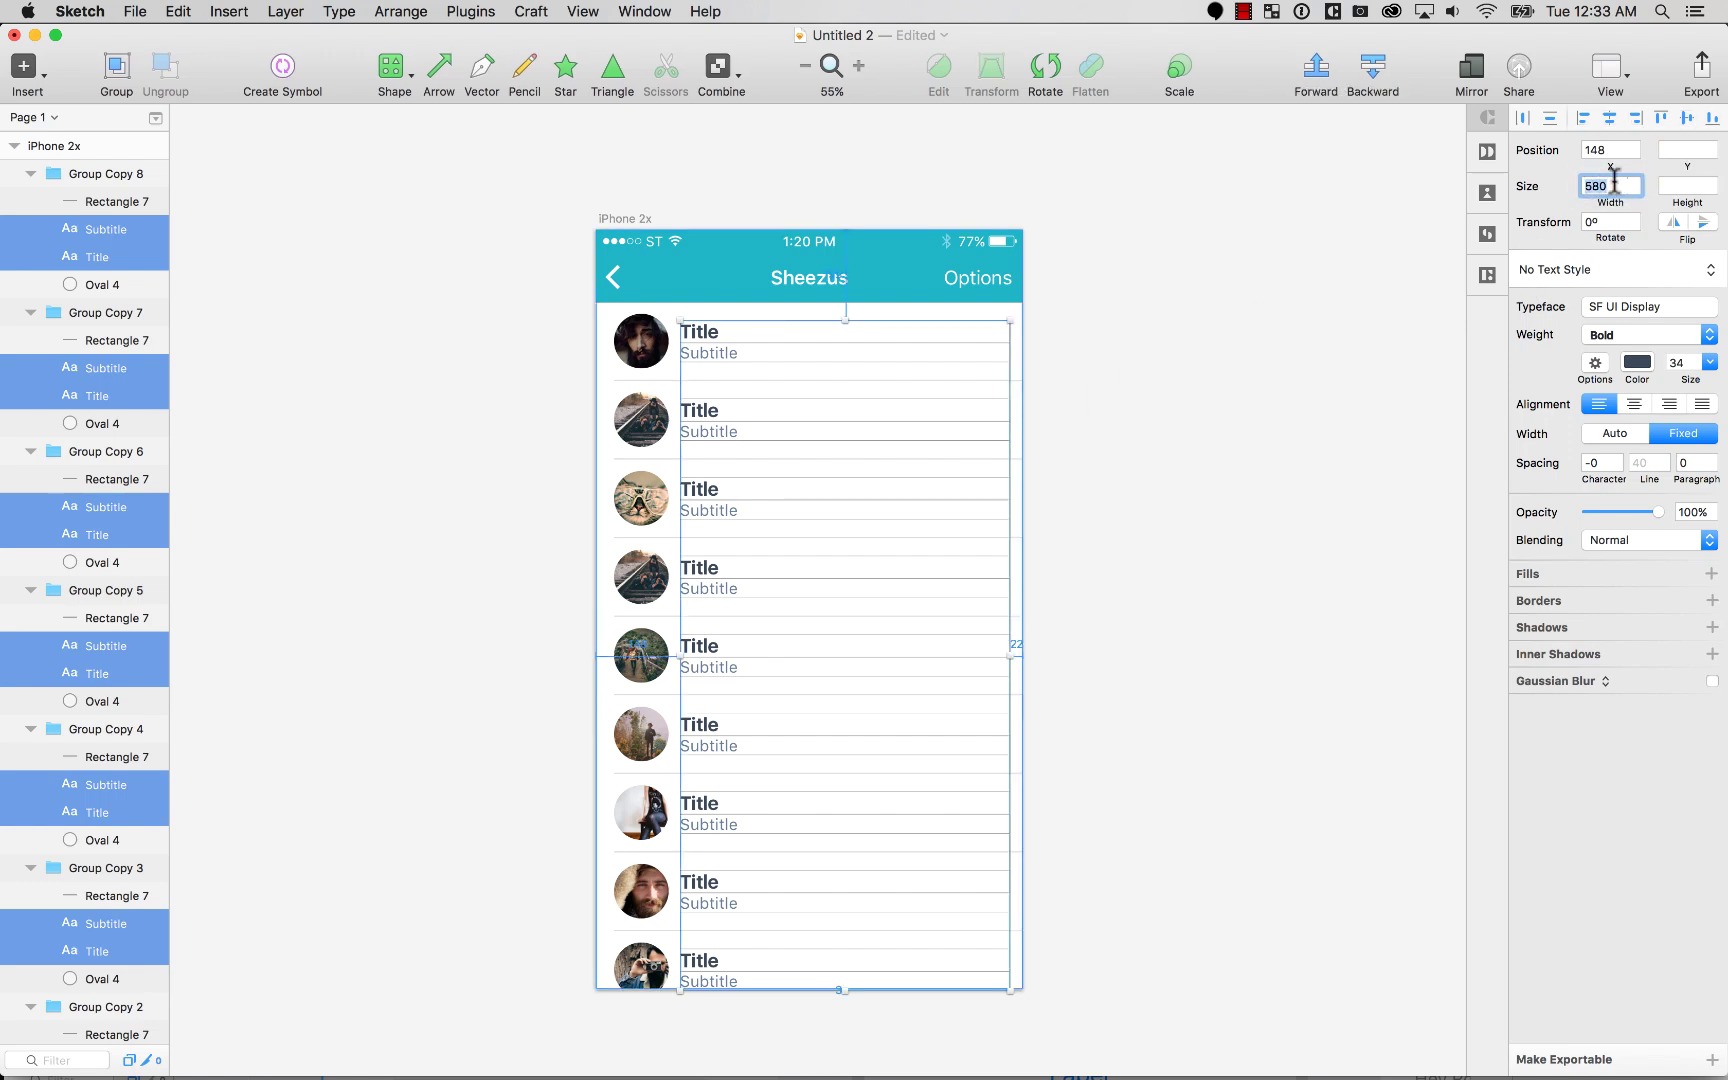
Step: Set the width of all titles and subtitles to 570 and check their spacing to the artboard edges
key("BackSpace")
key("BackSpace")
type("70")
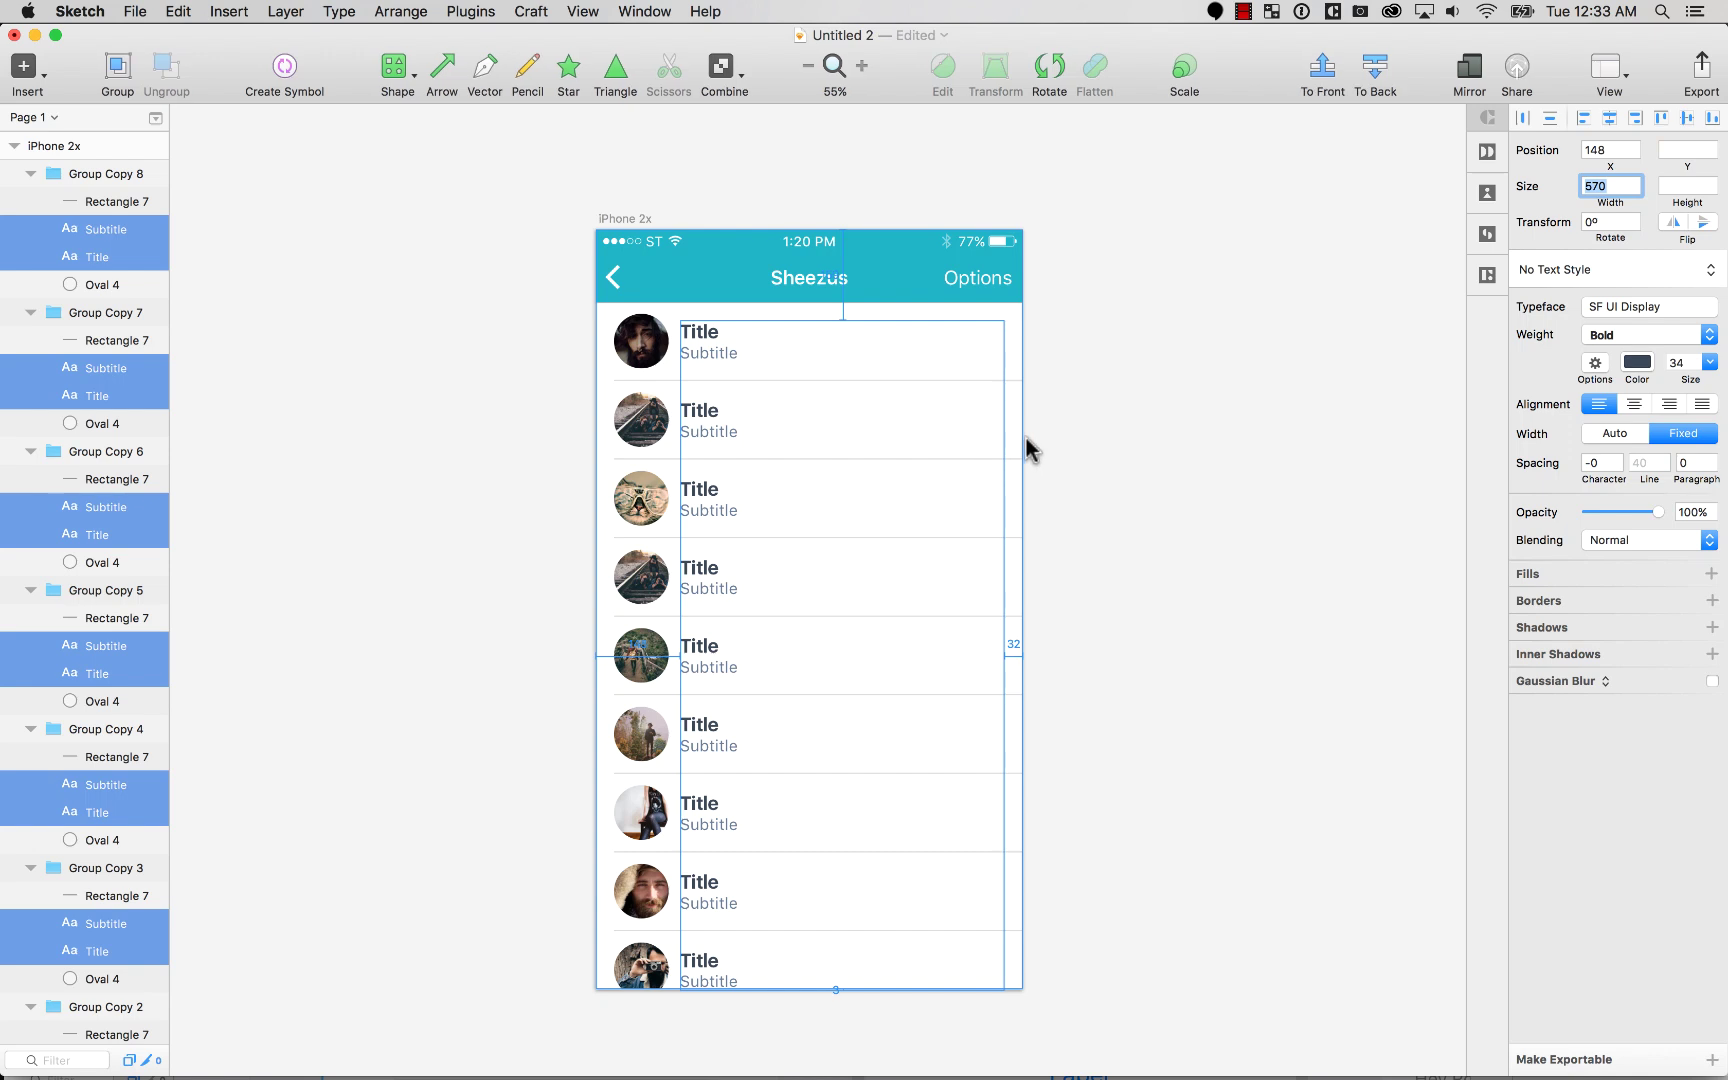
key("Return")
key("alt")
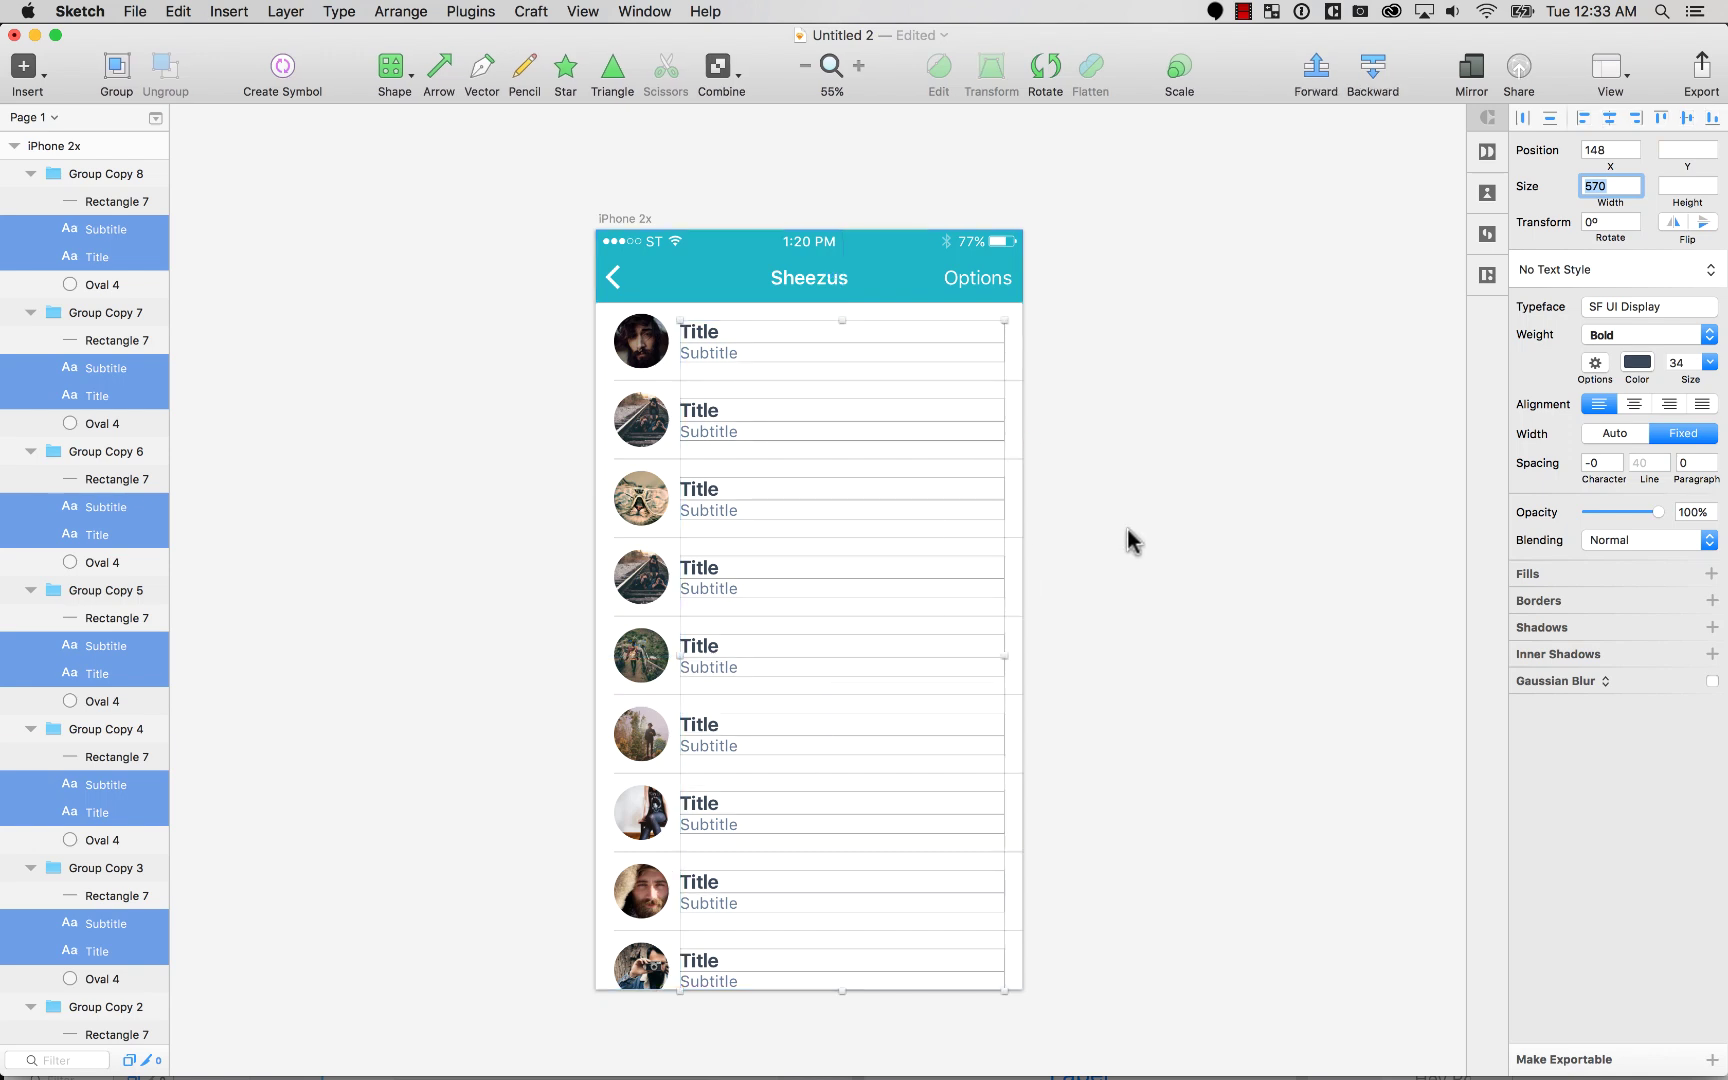
Step: Try sample Technology headlines and Advertising headlines in the titles and subtitles of all nine rows
left_click(1494, 240)
left_click(1490, 278)
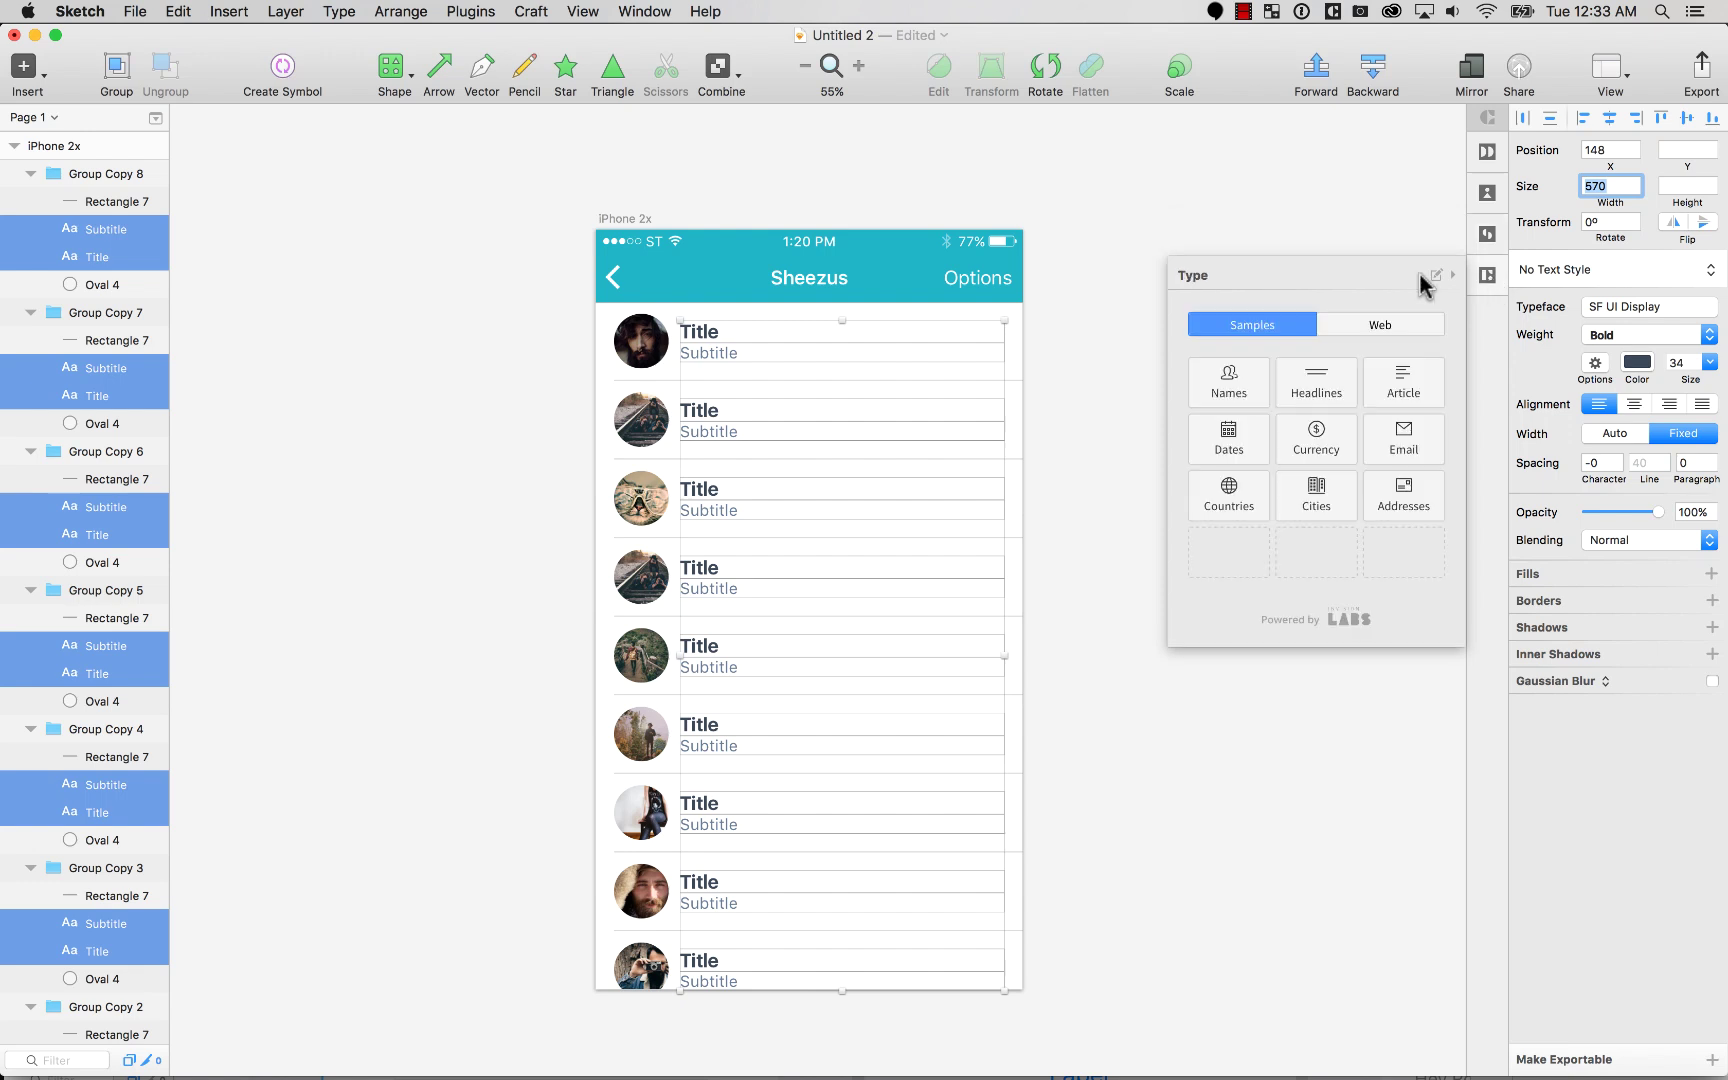
left_click(1321, 388)
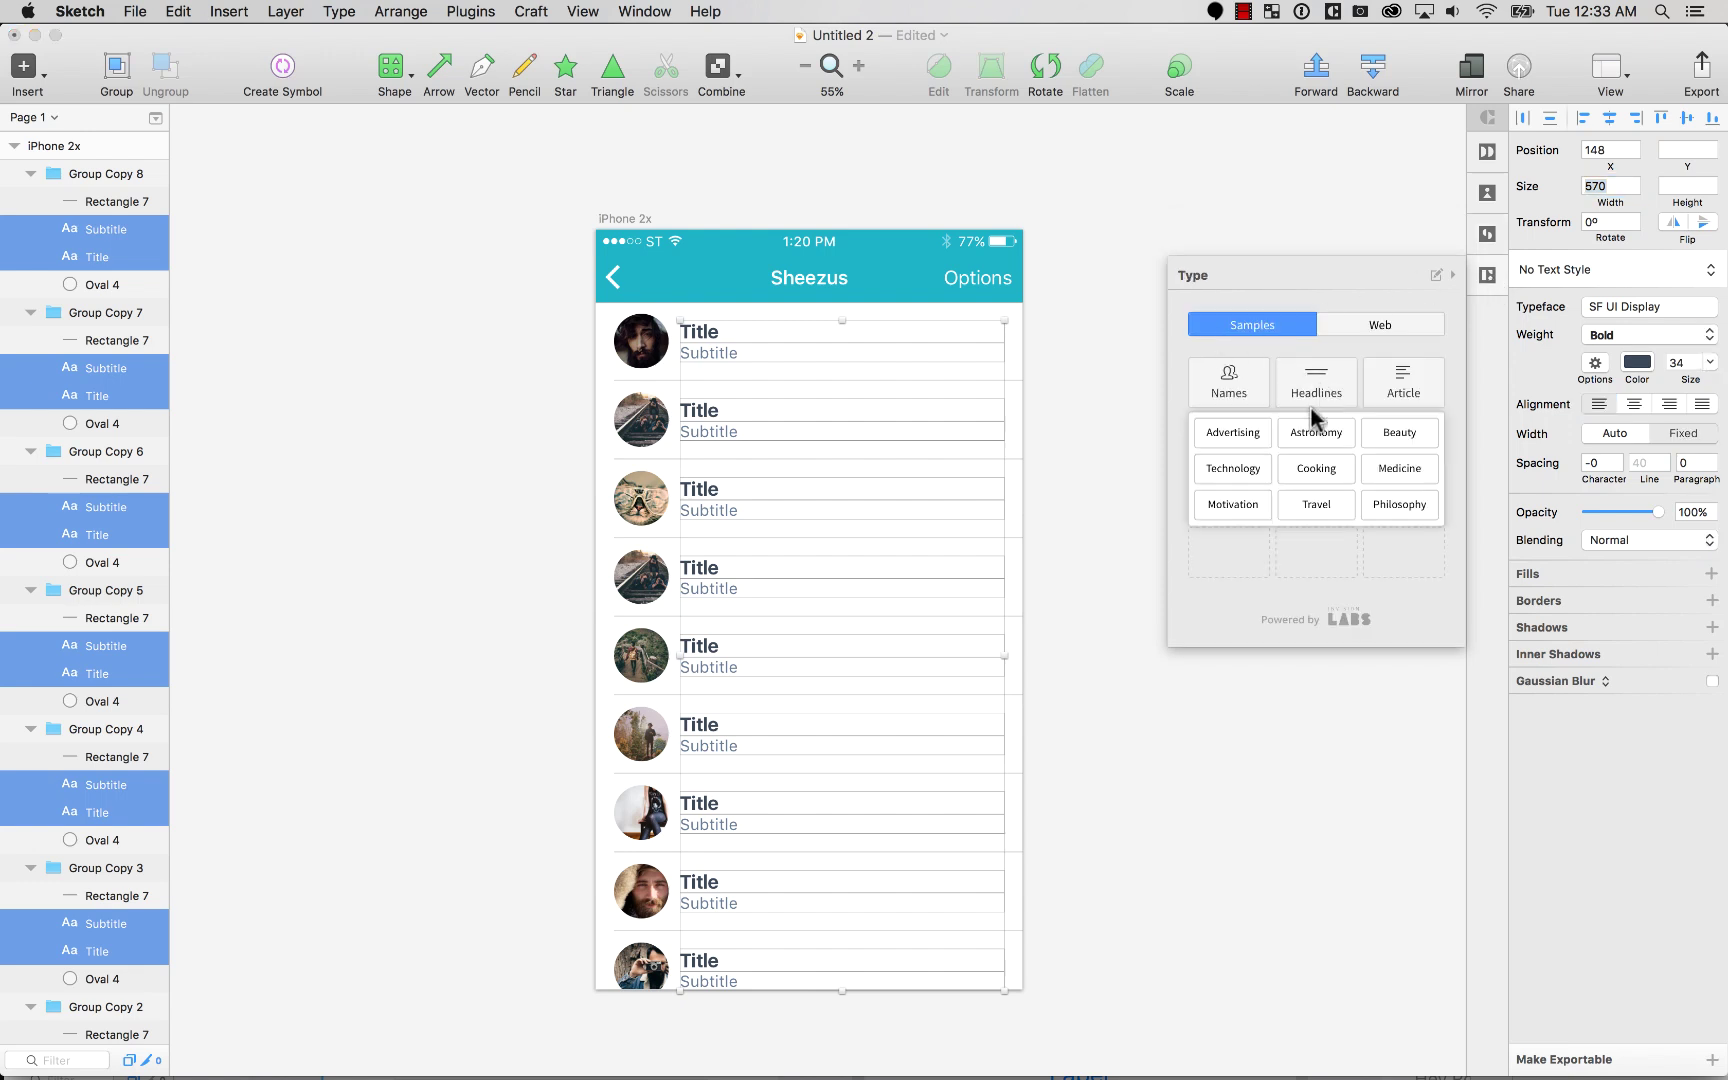
left_click(1233, 468)
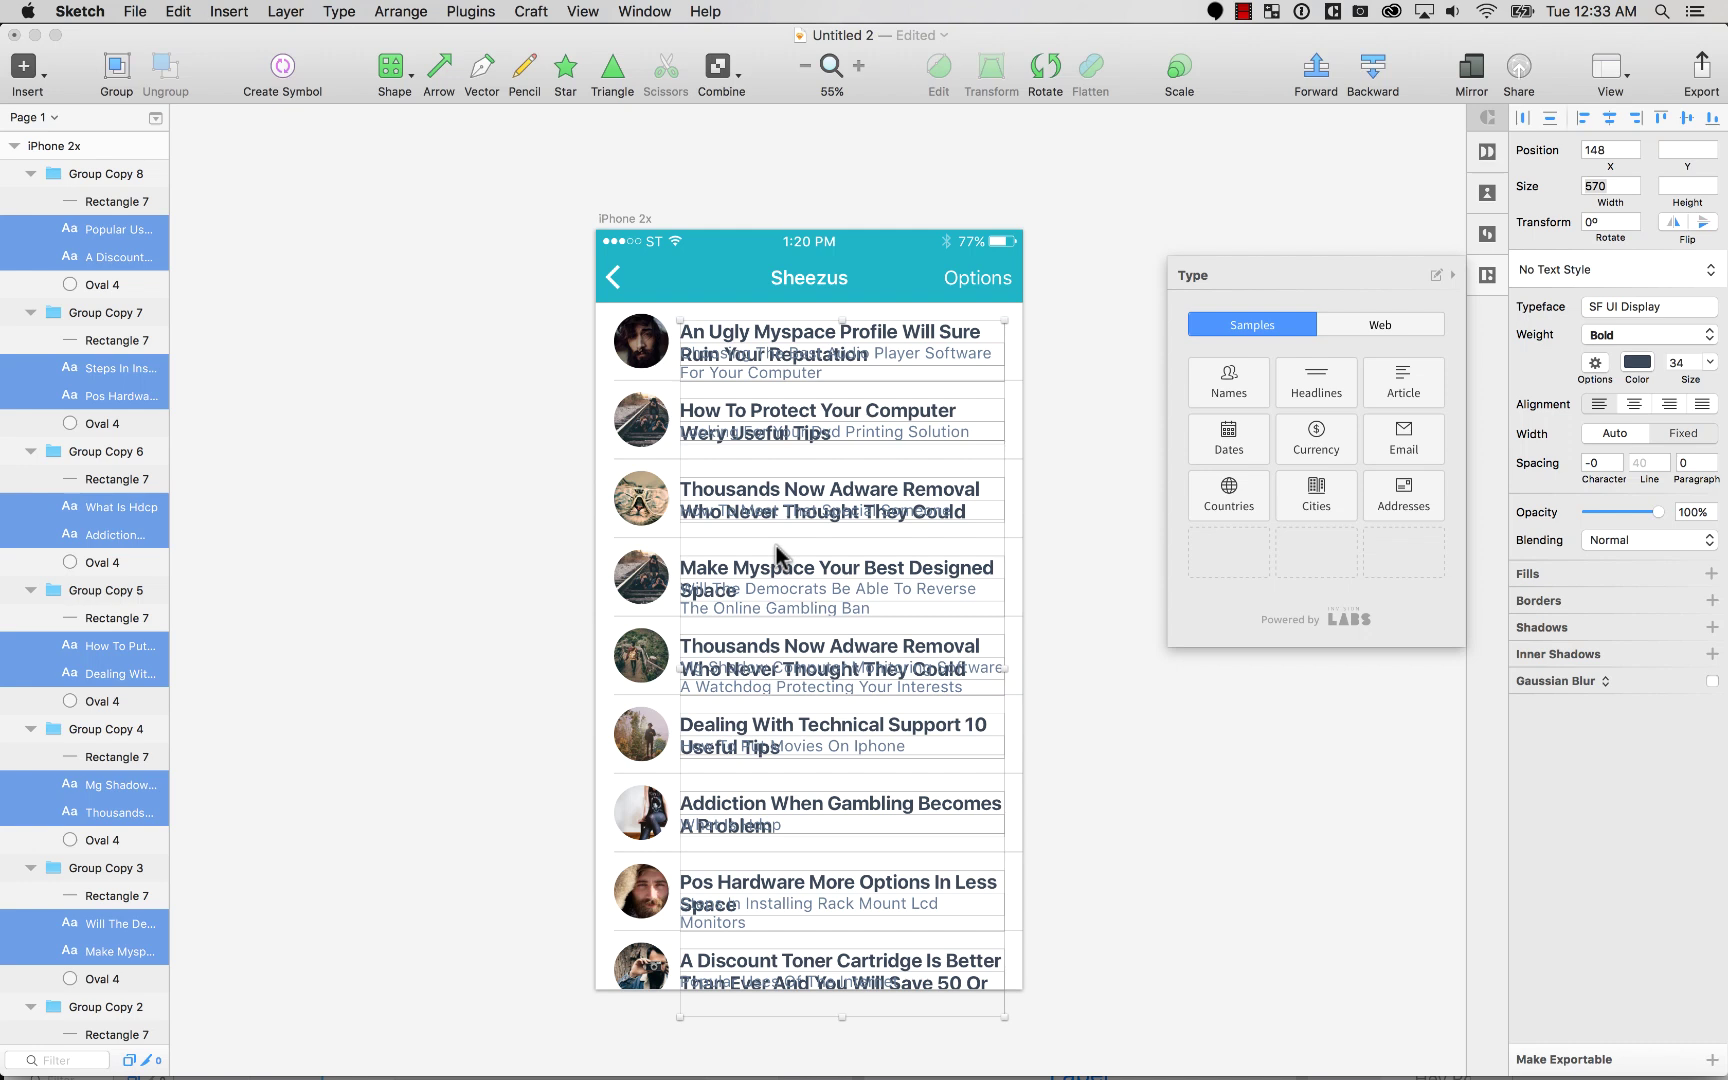
left_click(1314, 392)
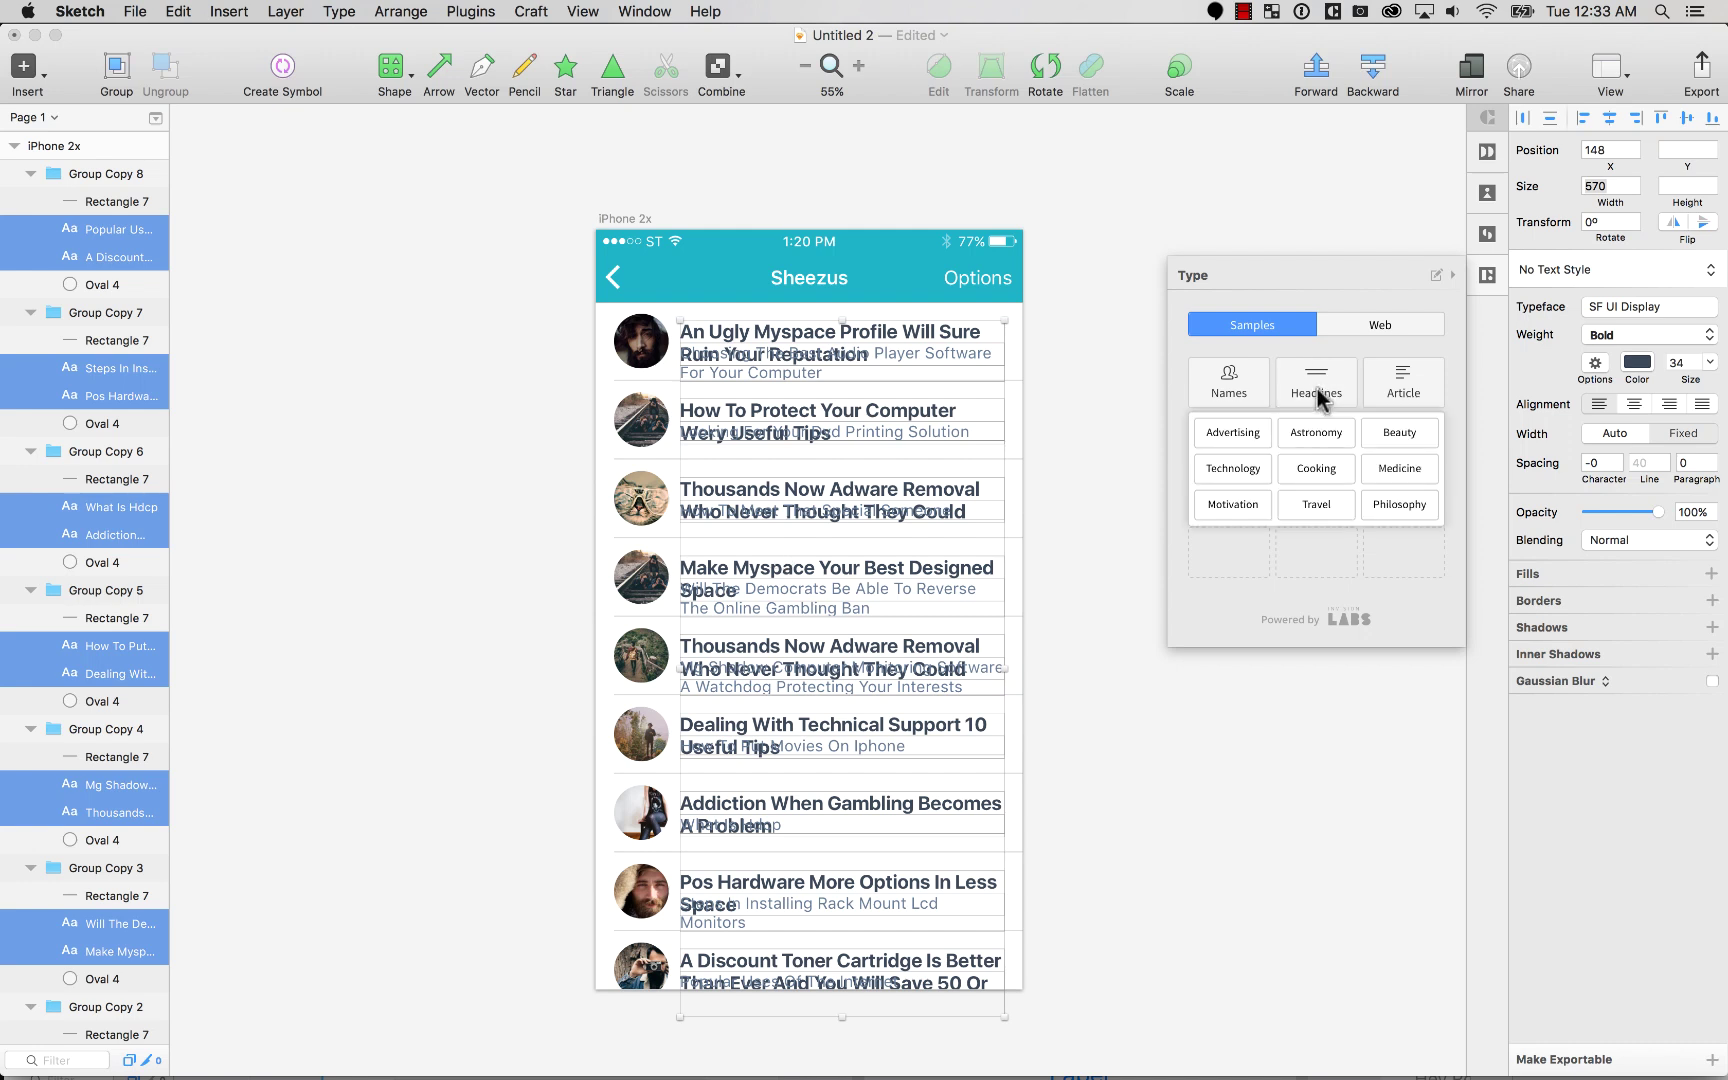
left_click(1268, 433)
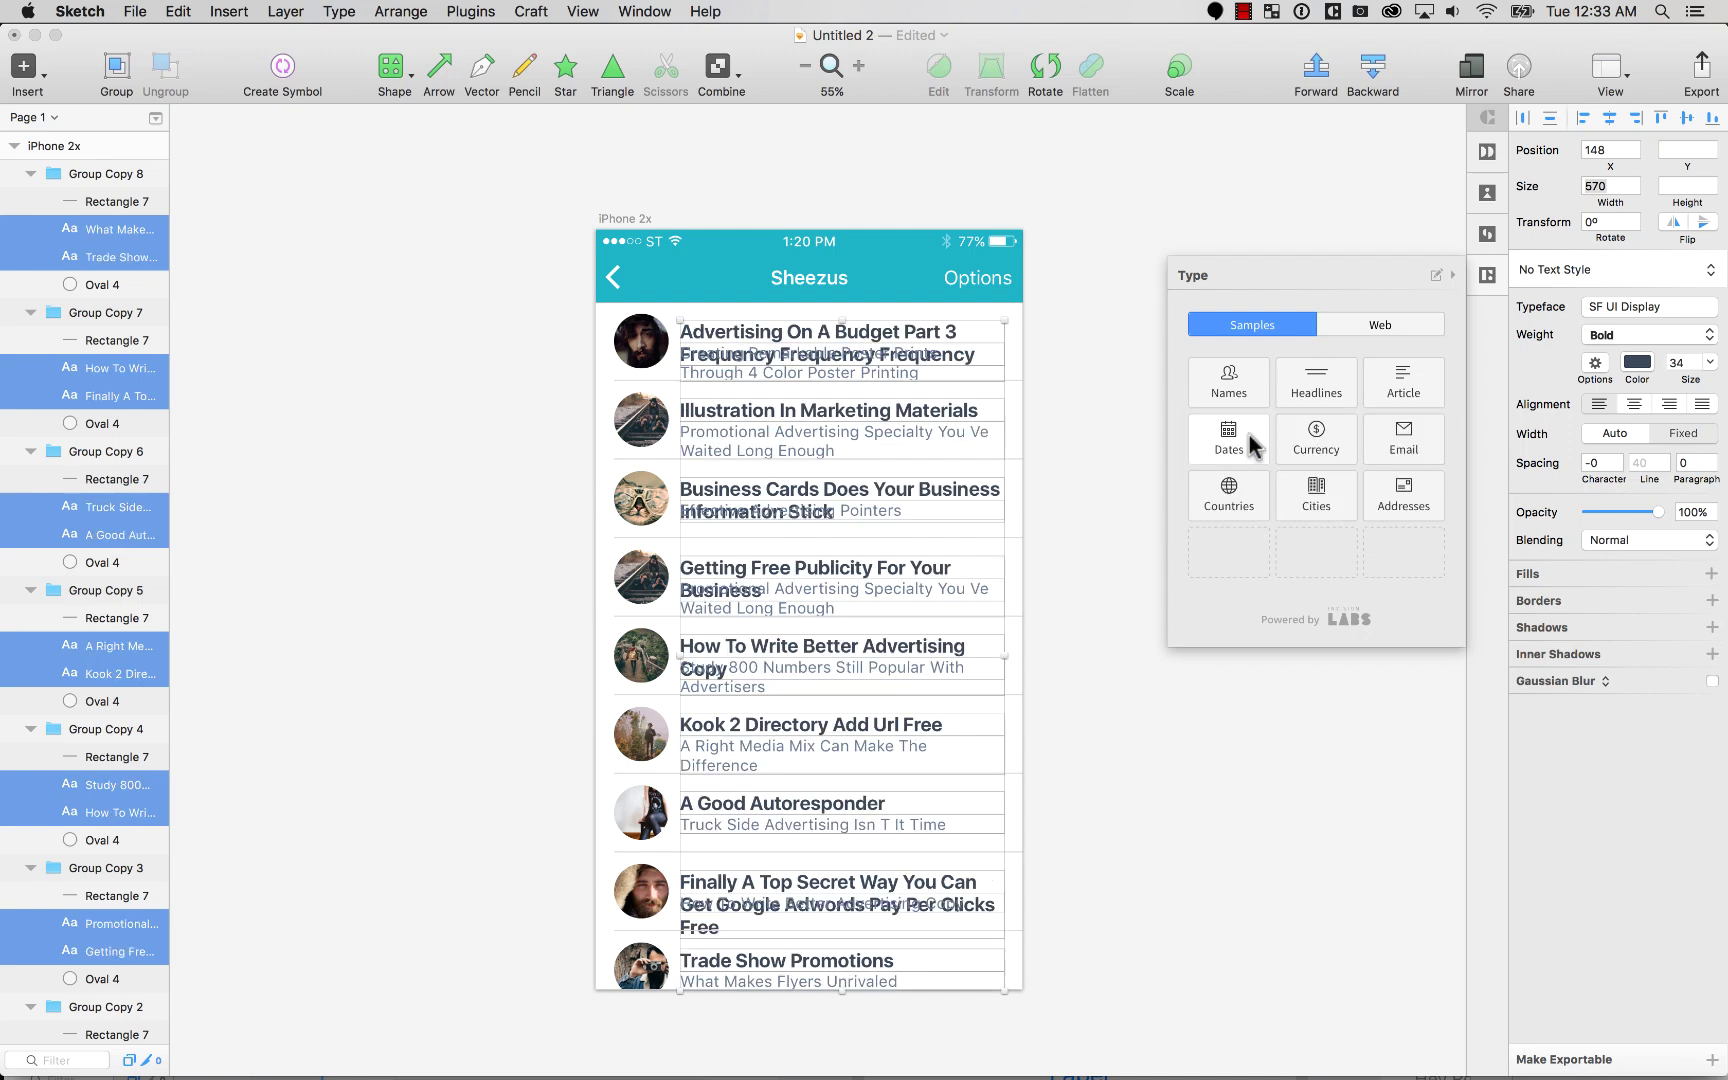
Step: Fill the titles and subtitles of all nine rows with sample Beauty headlines
left_click(1322, 390)
left_click(1430, 464)
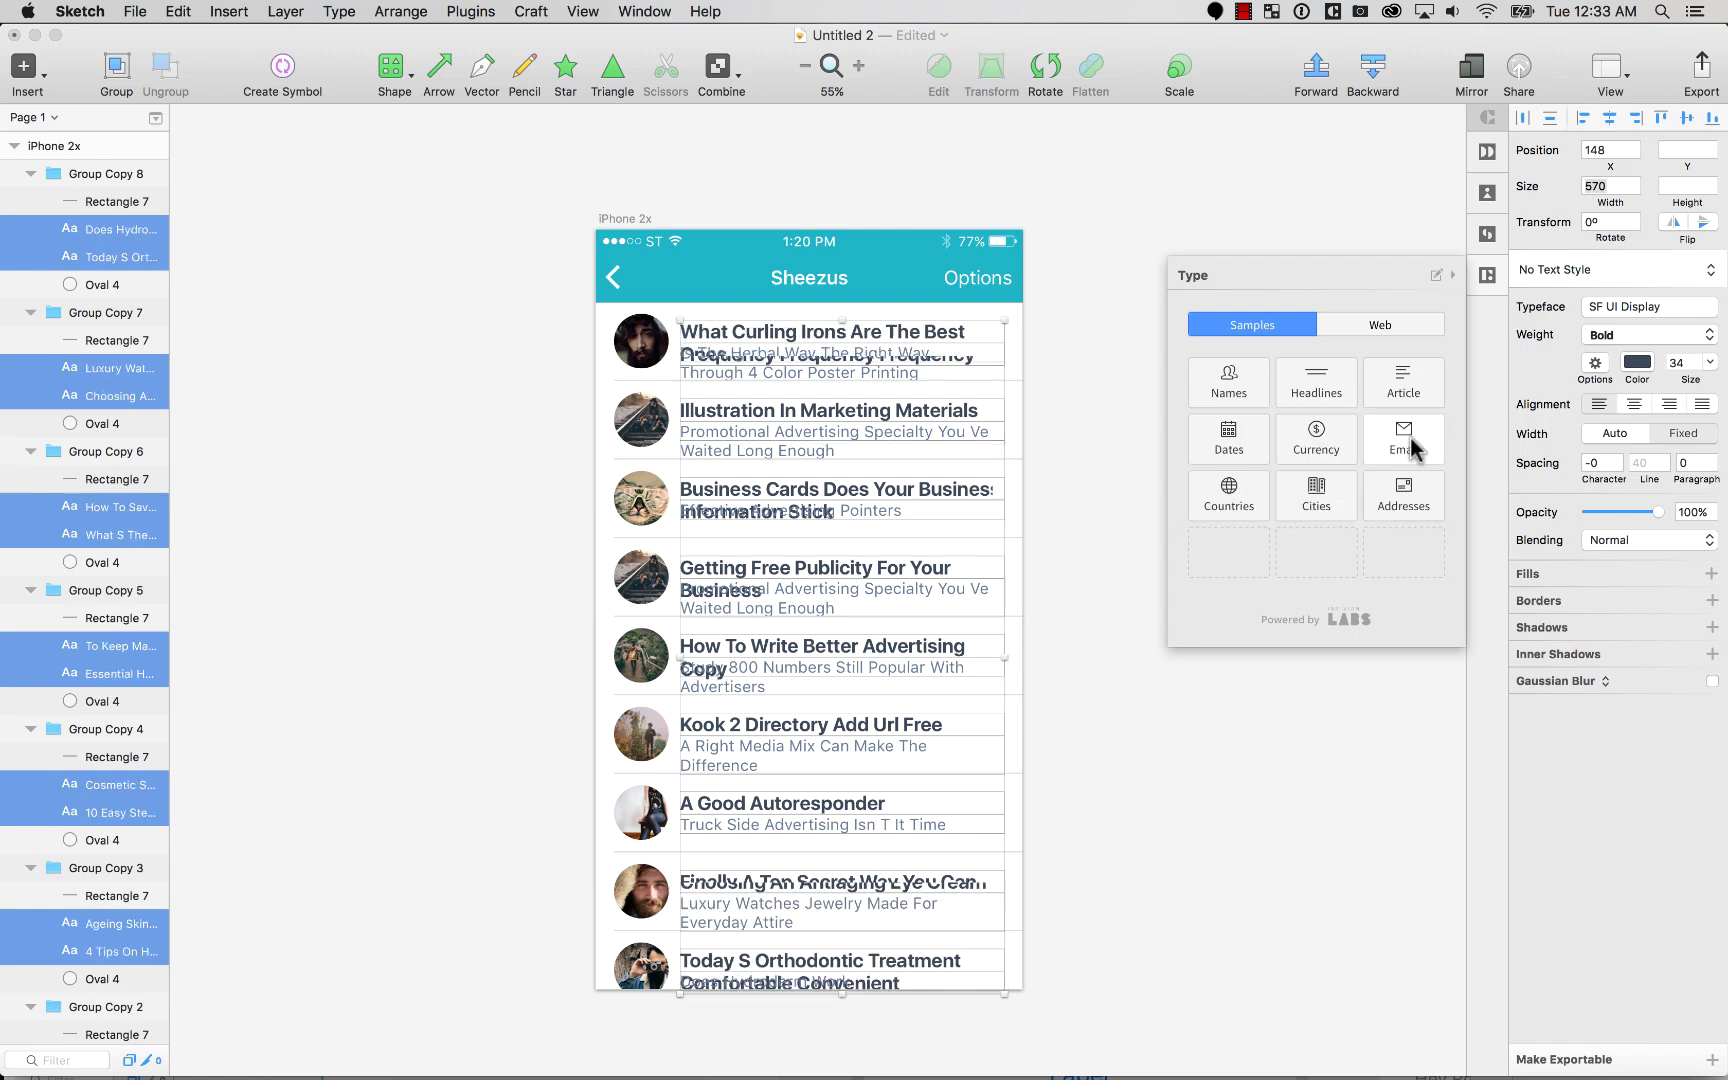
left_click(1079, 234)
Step: Shorten the first row's title to "What Curling Irons Are The Best"
left_click(872, 327)
left_click(895, 324)
double_click(742, 330)
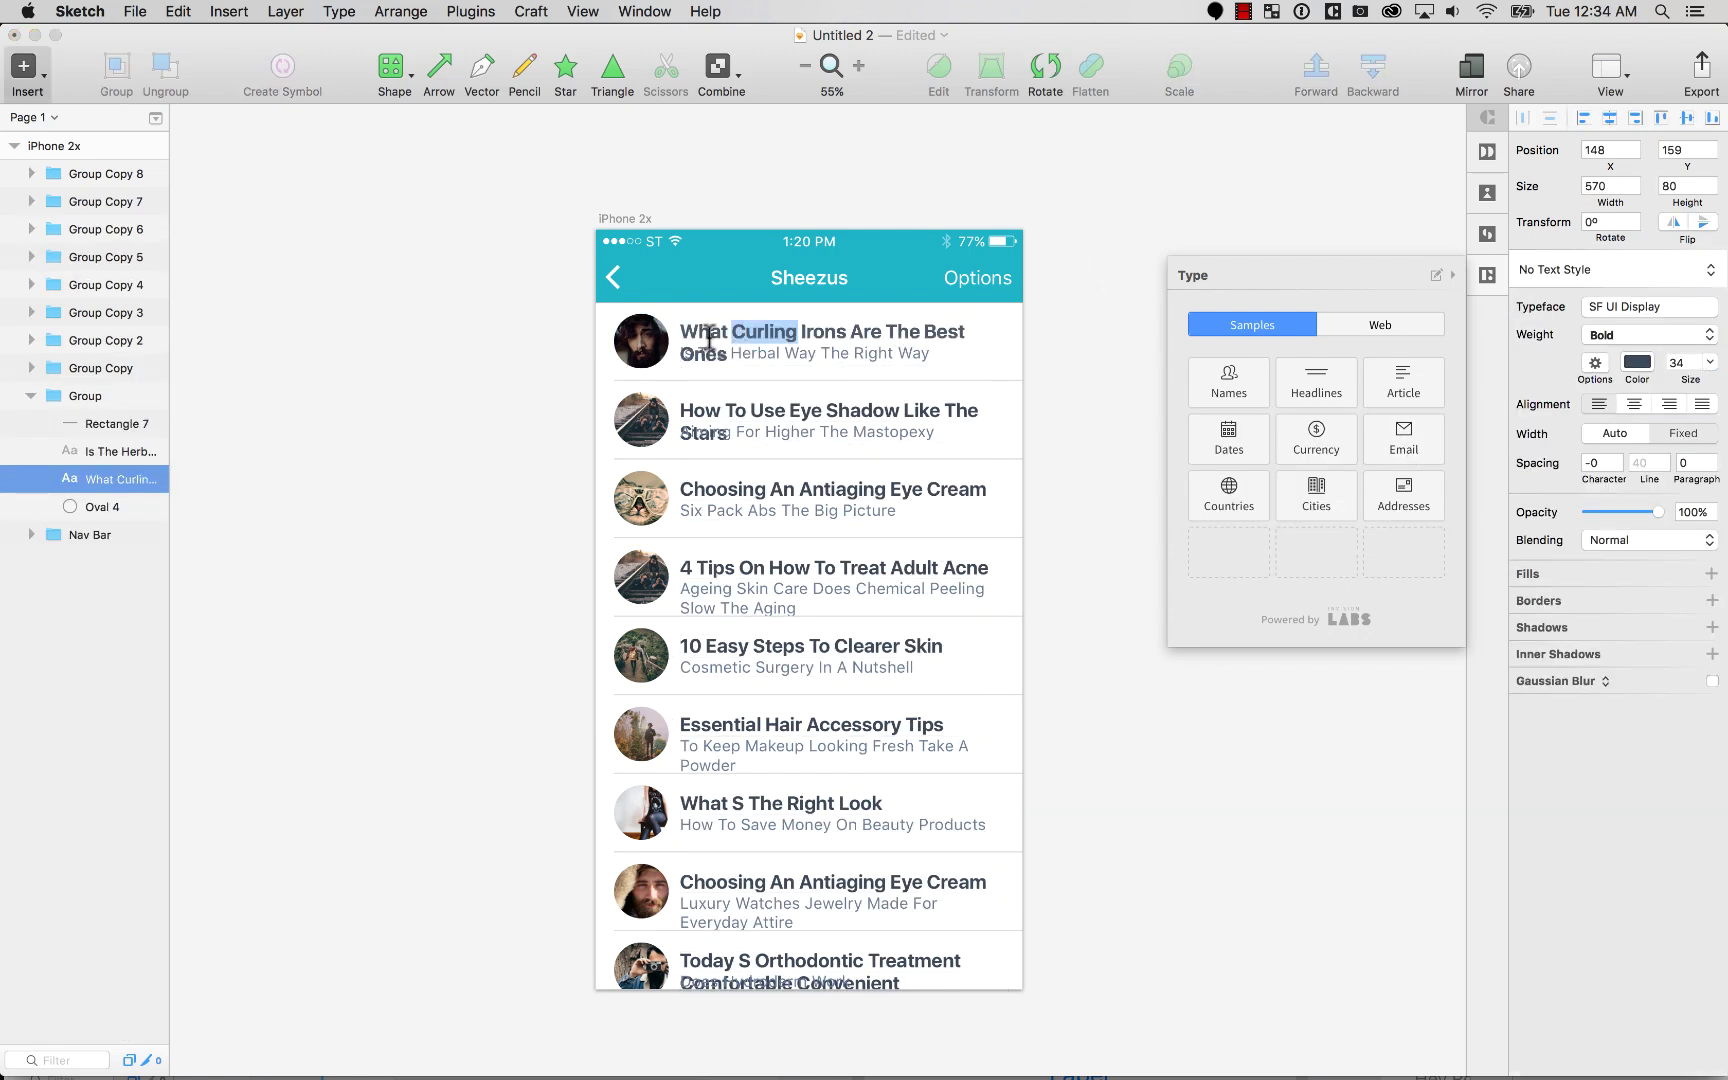
left_click(702, 355)
key("BackSpace")
key("BackSpace")
key("BackSpace")
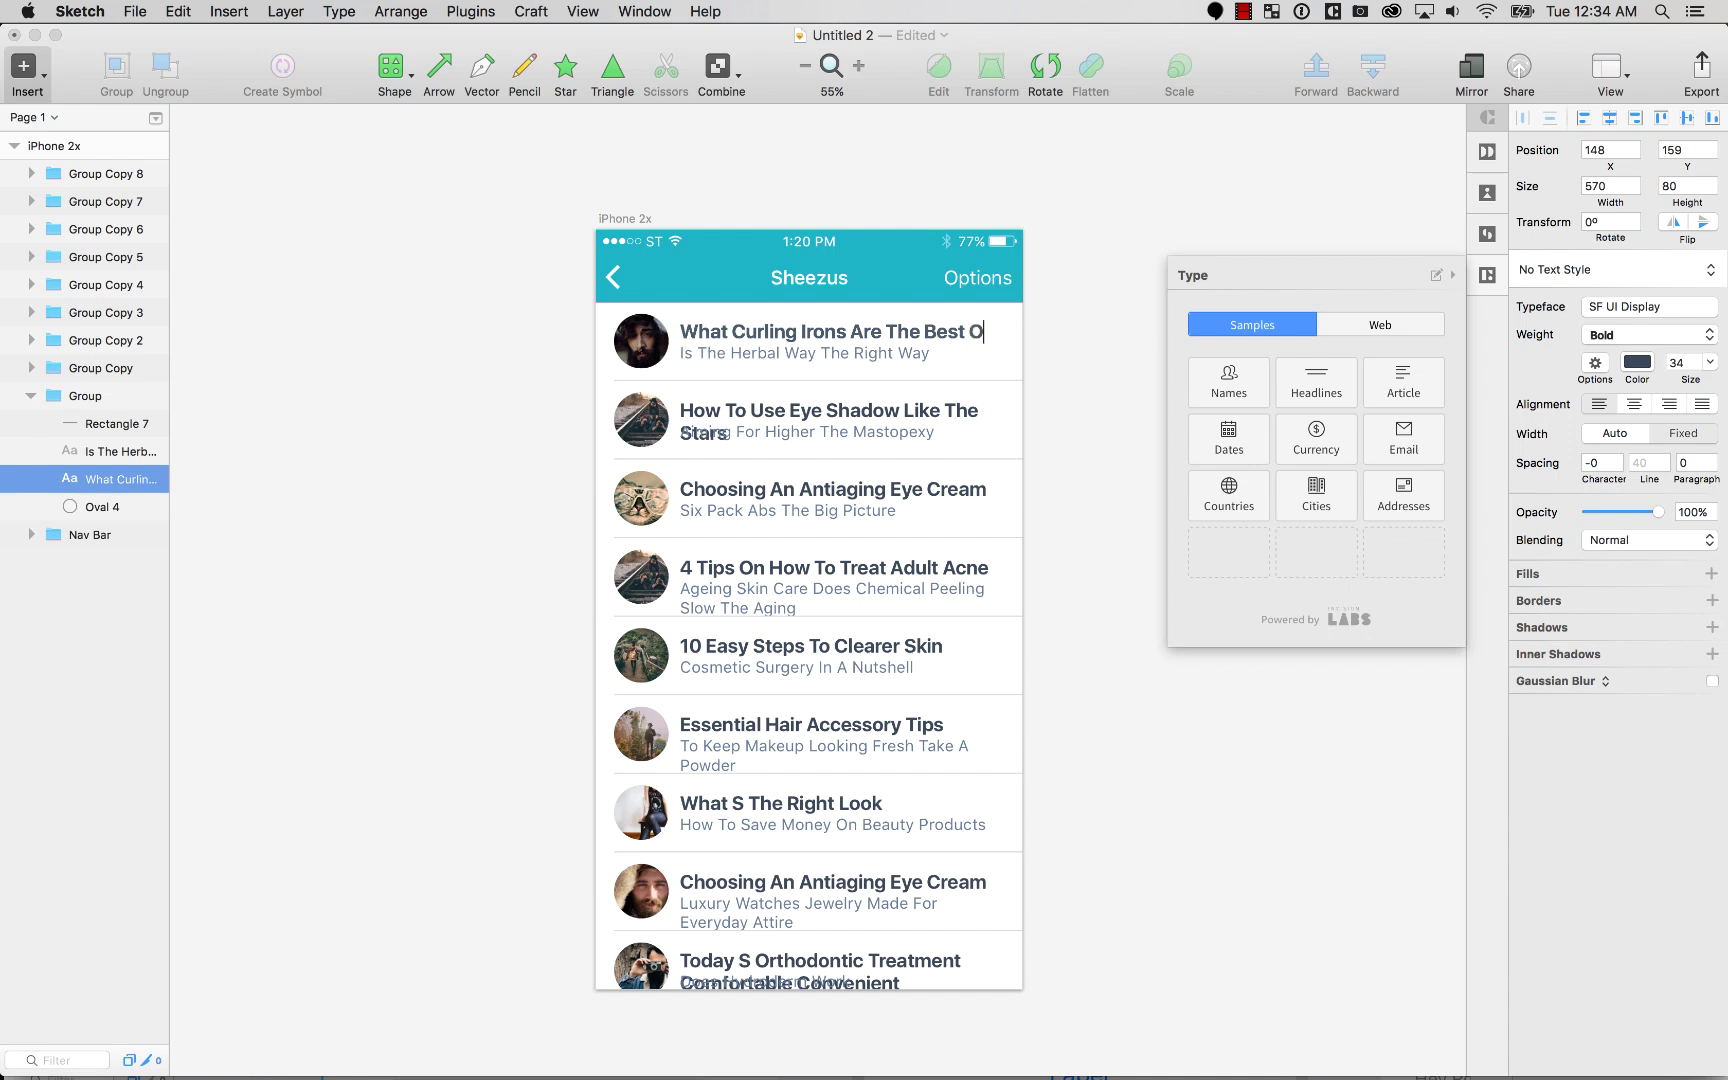
key("Escape")
Step: Shorten the second row's title to "How To Use Eye Shadow Like The"
double_click(702, 414)
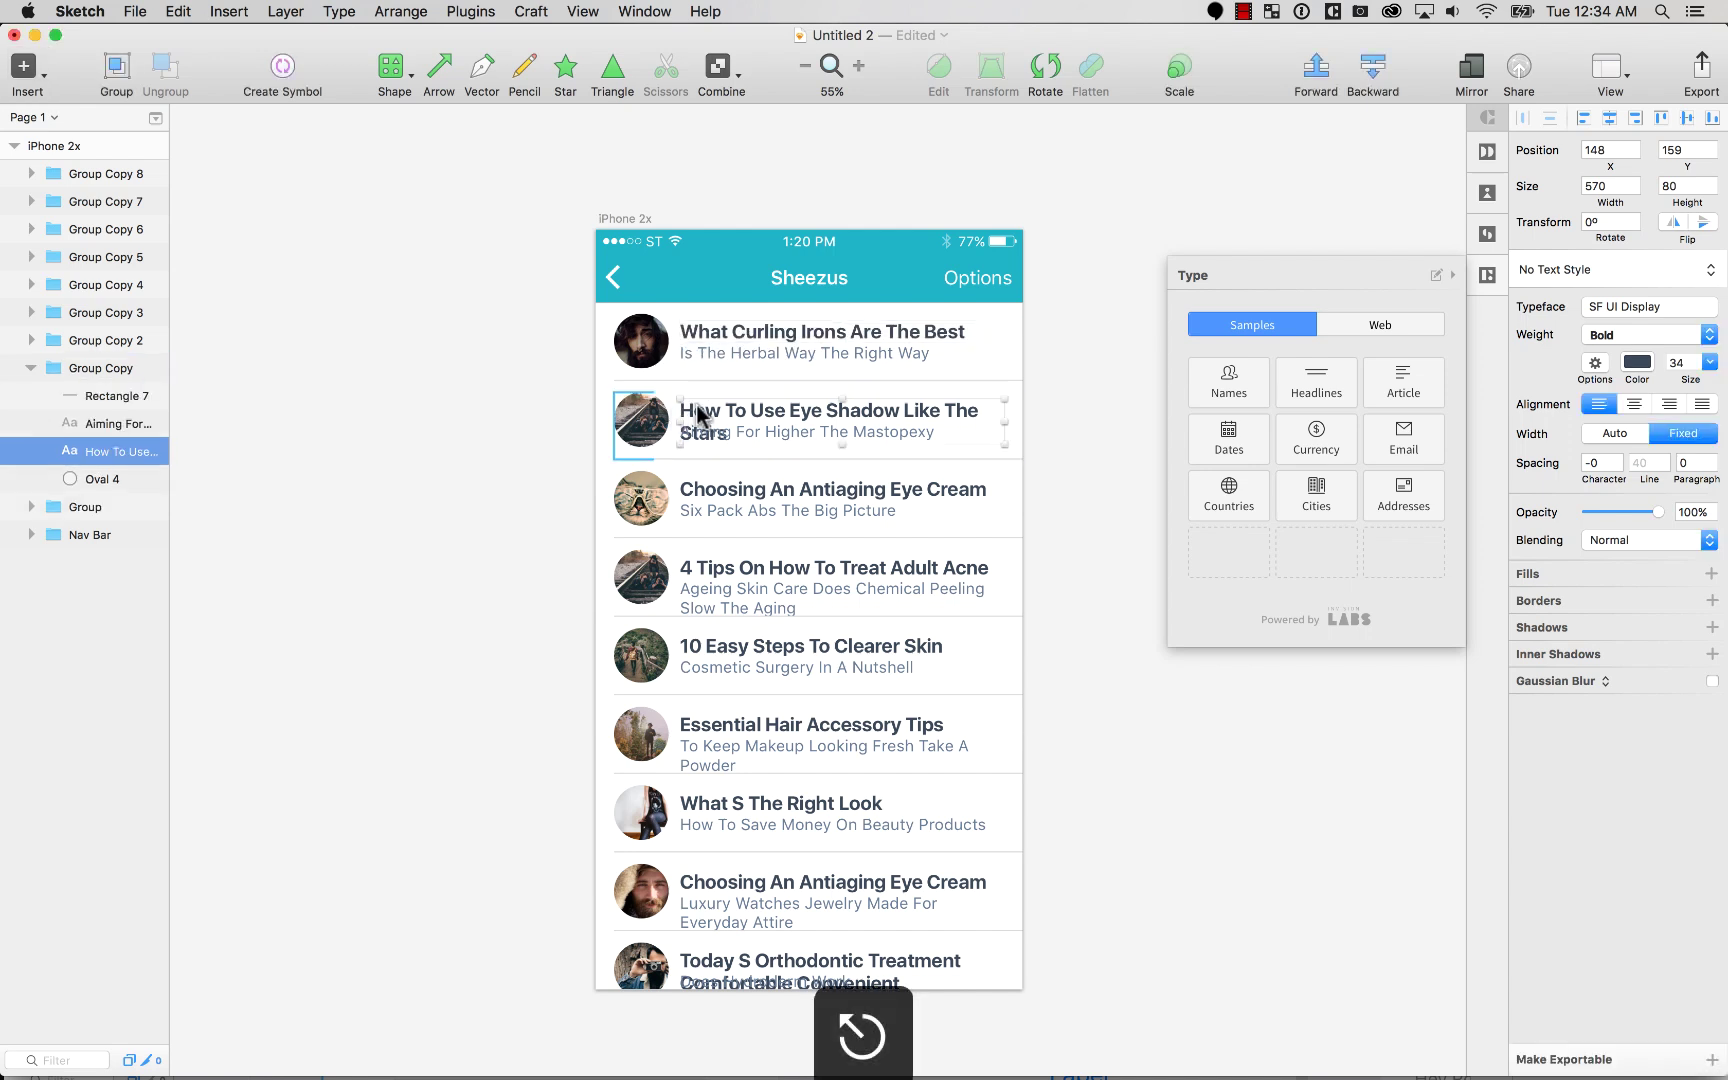
double_click(702, 414)
double_click(703, 432)
key("BackSpace")
key("BackSpace")
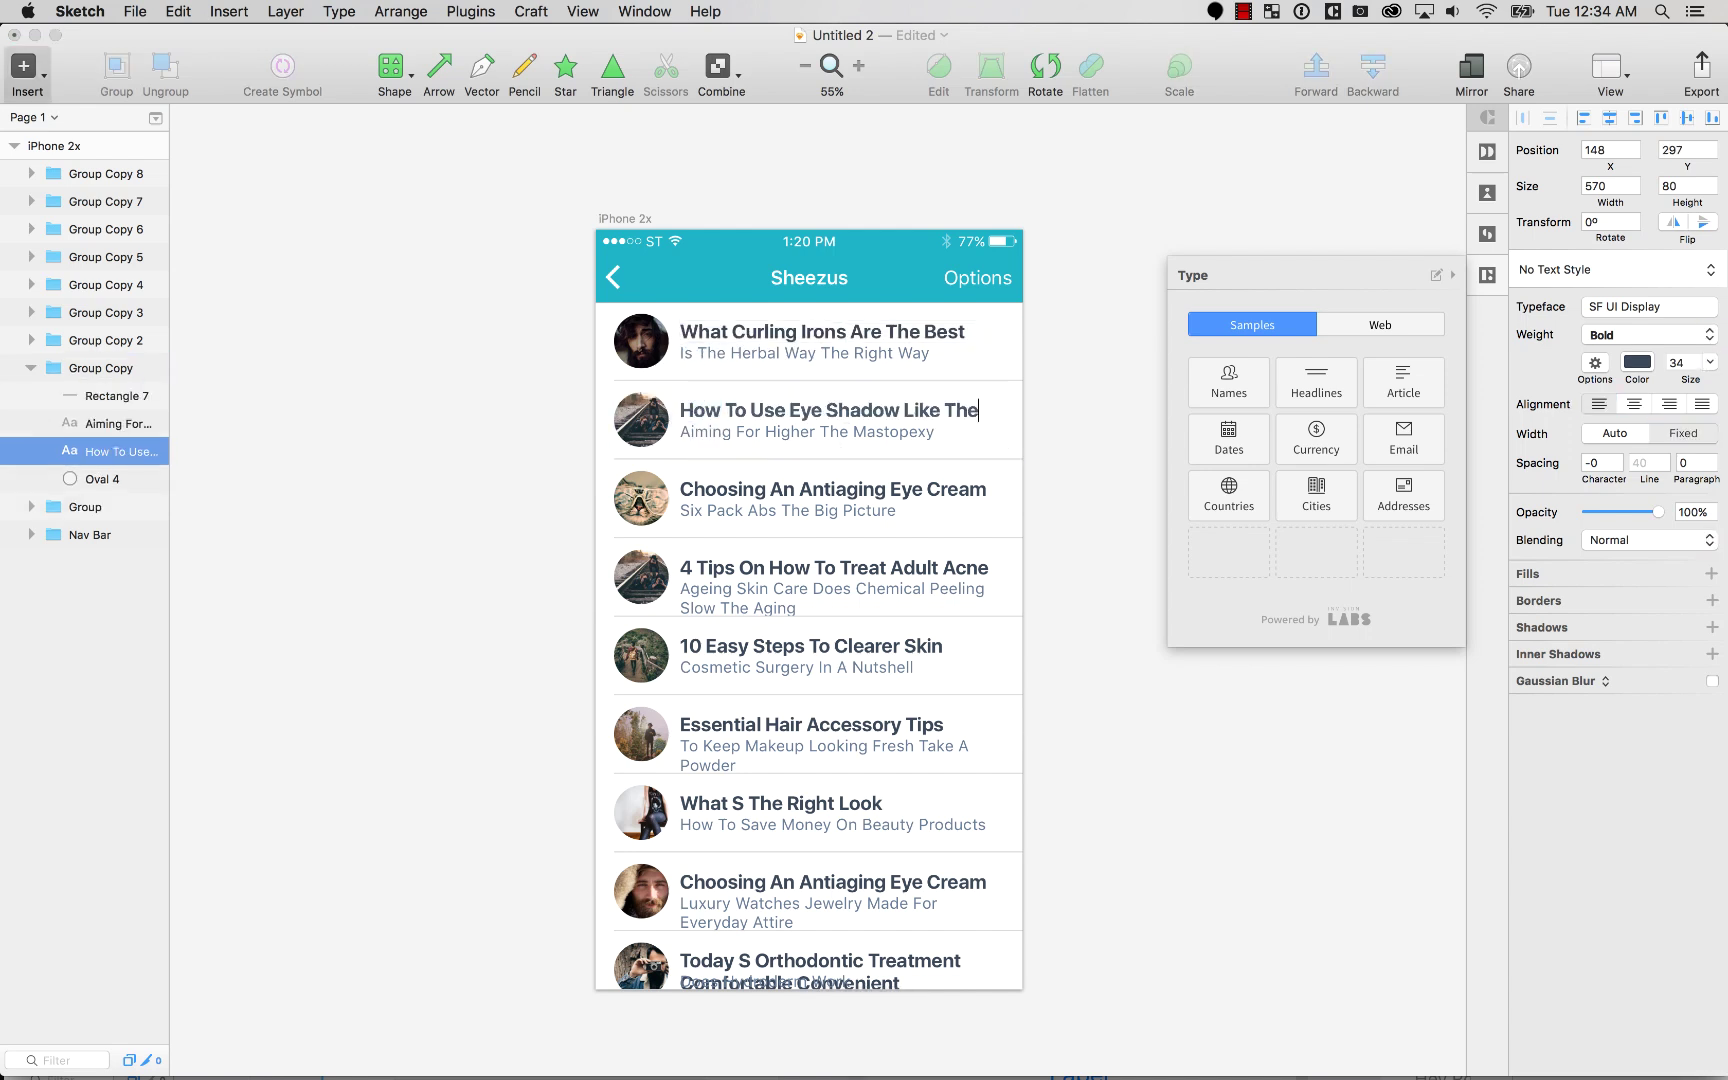
type("e")
key("Escape")
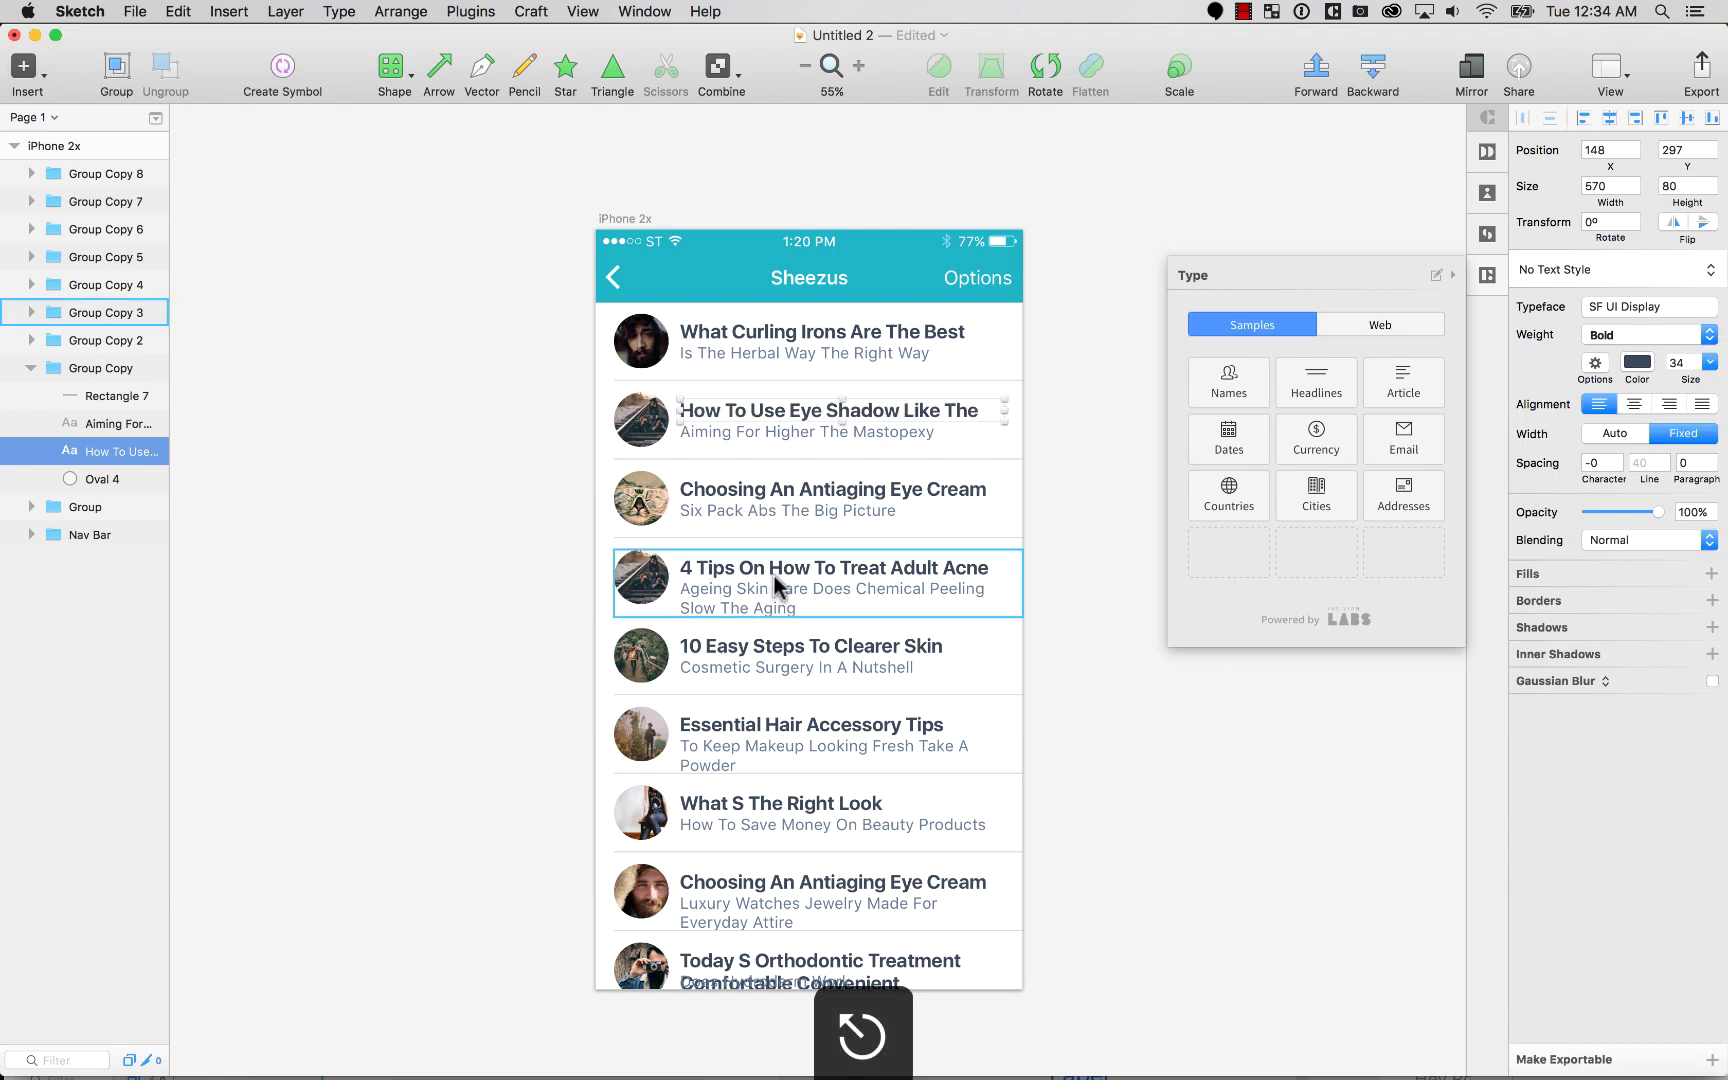
Step: Delete "Comfortable Convenient" from the last row's title, leaving "Today S Orthodontic Treatment"
double_click(786, 958)
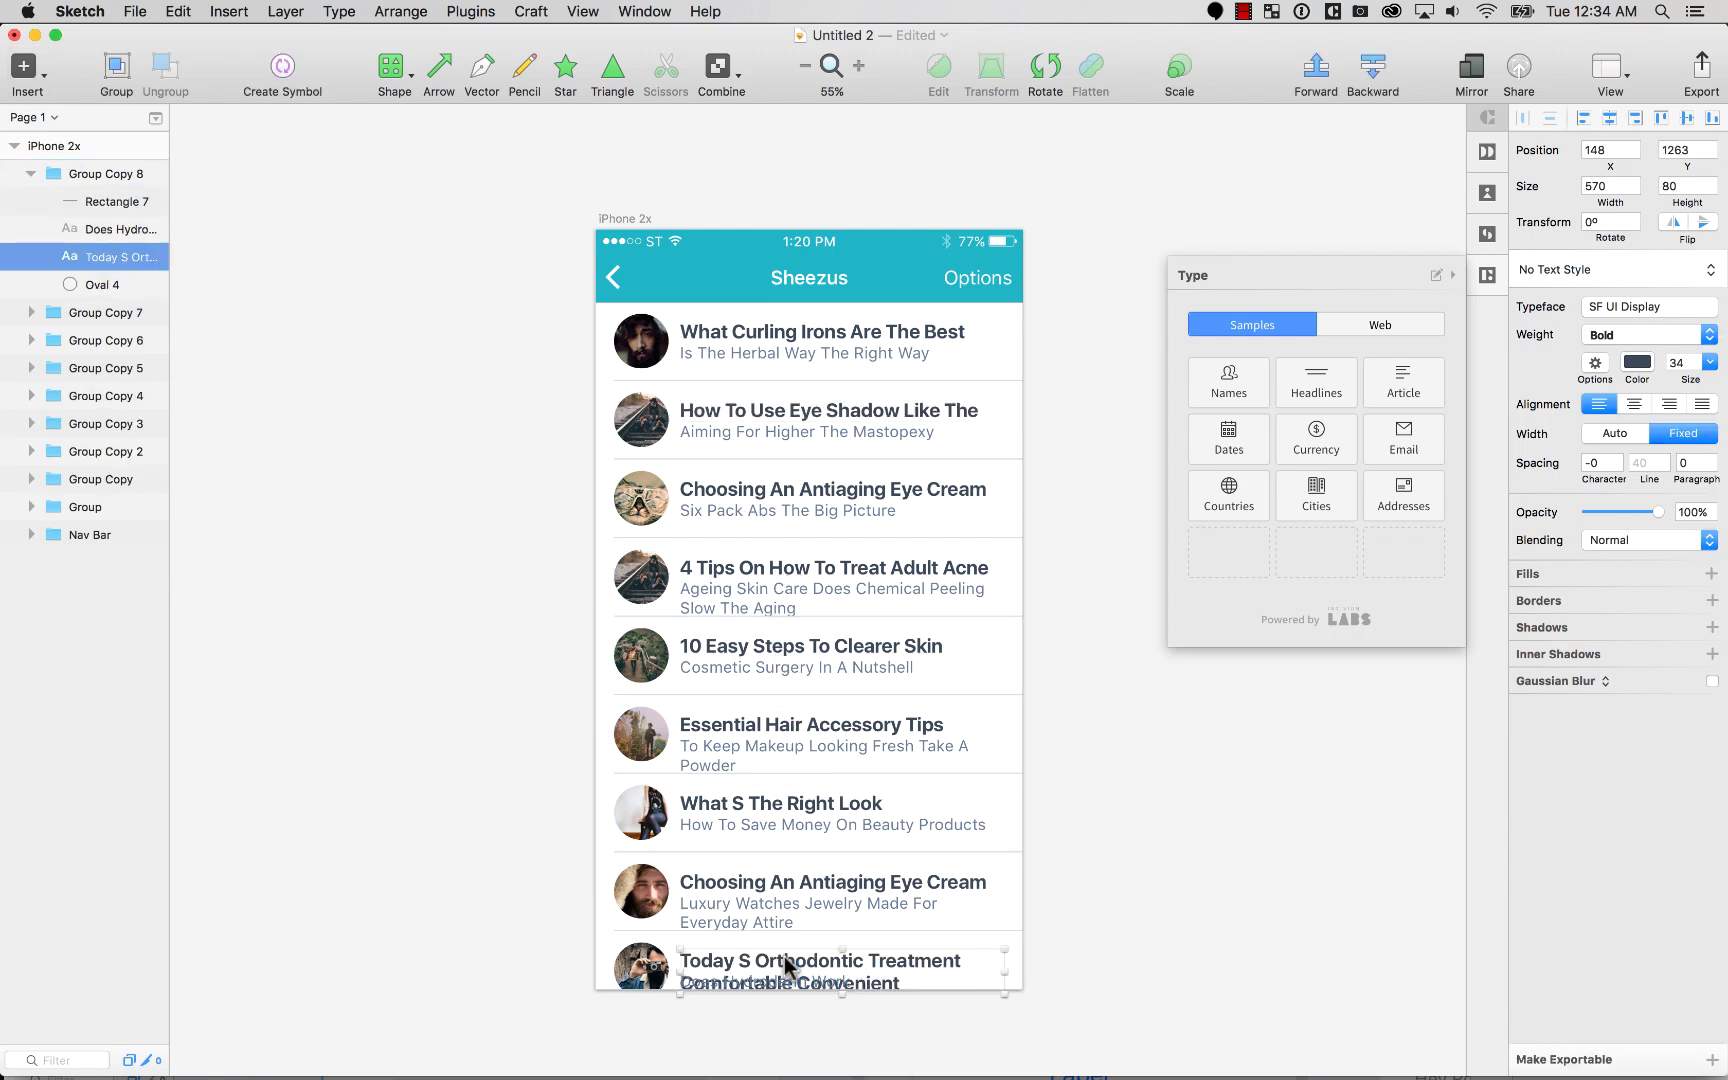
double_click(805, 960)
left_click_drag(685, 984, 945, 1007)
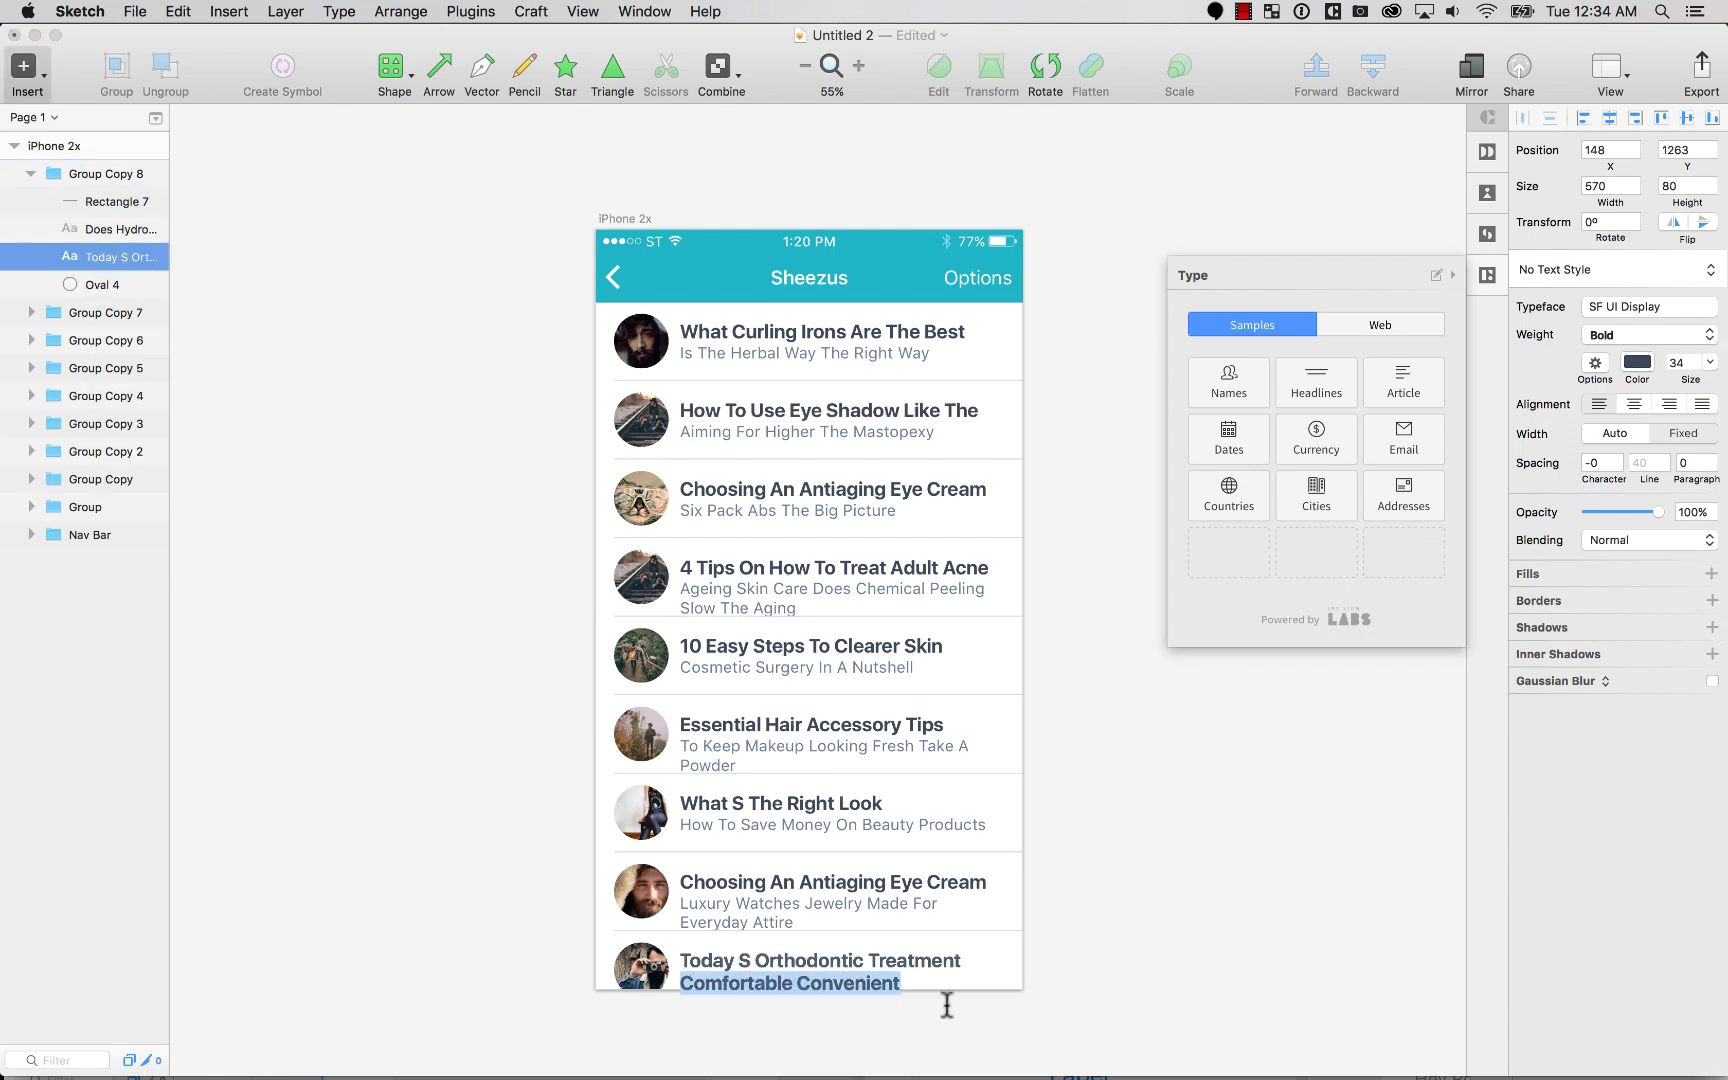
key("BackSpace")
key("BackSpace")
key("Escape")
Step: Delete "Slow The Aging" from the end of the fourth row's subtitle
left_click(791, 598)
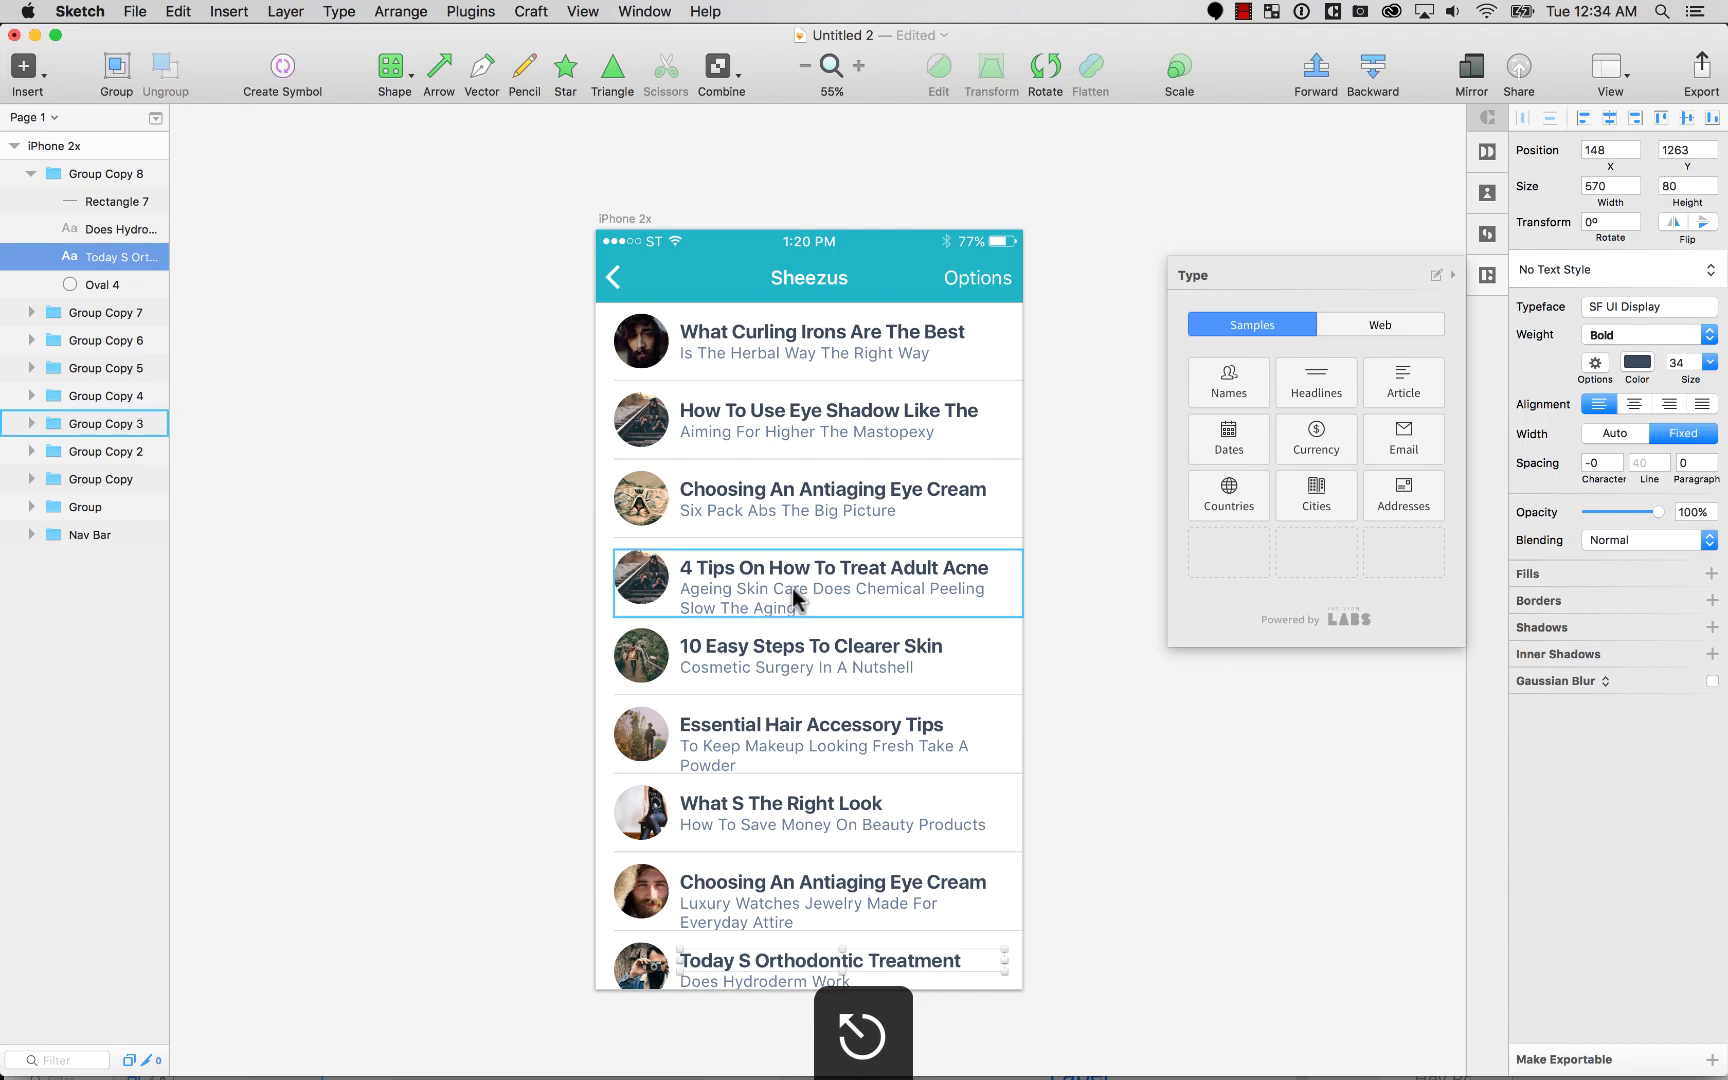
double_click(760, 604)
double_click(757, 600)
left_click_drag(679, 607, 819, 606)
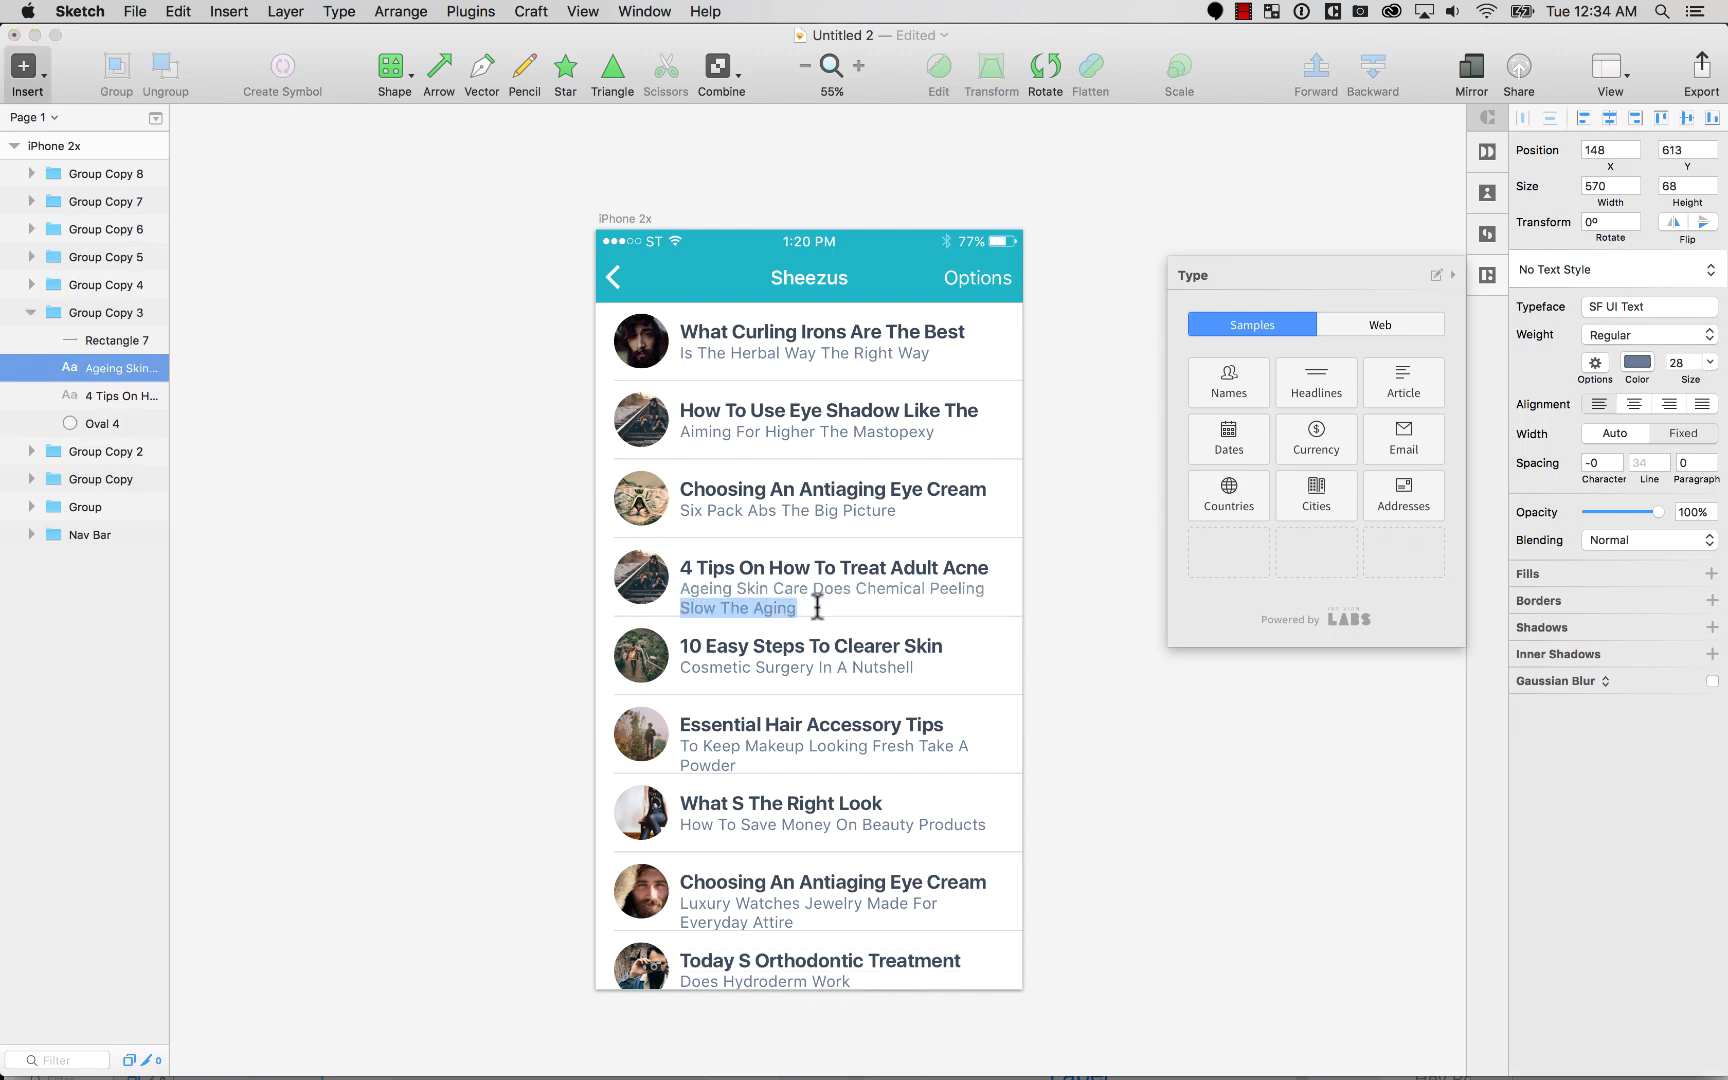
key("BackSpace")
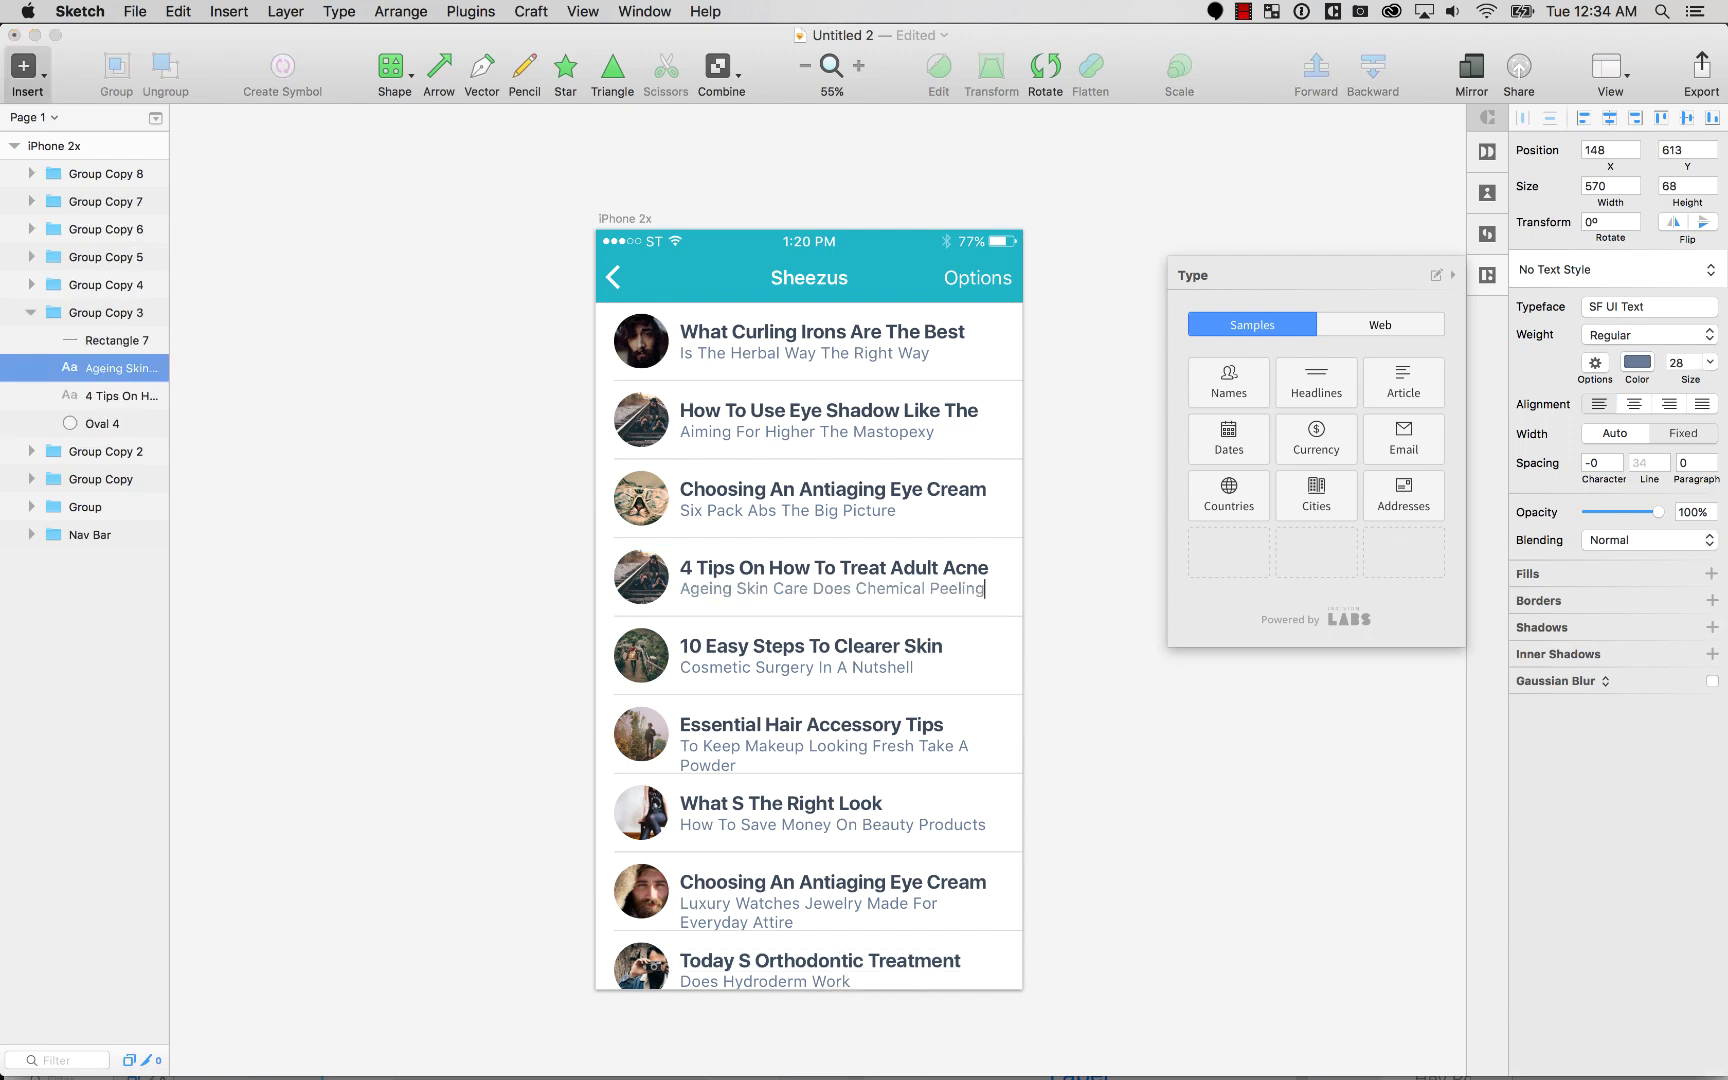
Step: Delete "Everyday Attire" from the end of the eighth row's subtitle
left_click(767, 917)
double_click(767, 917)
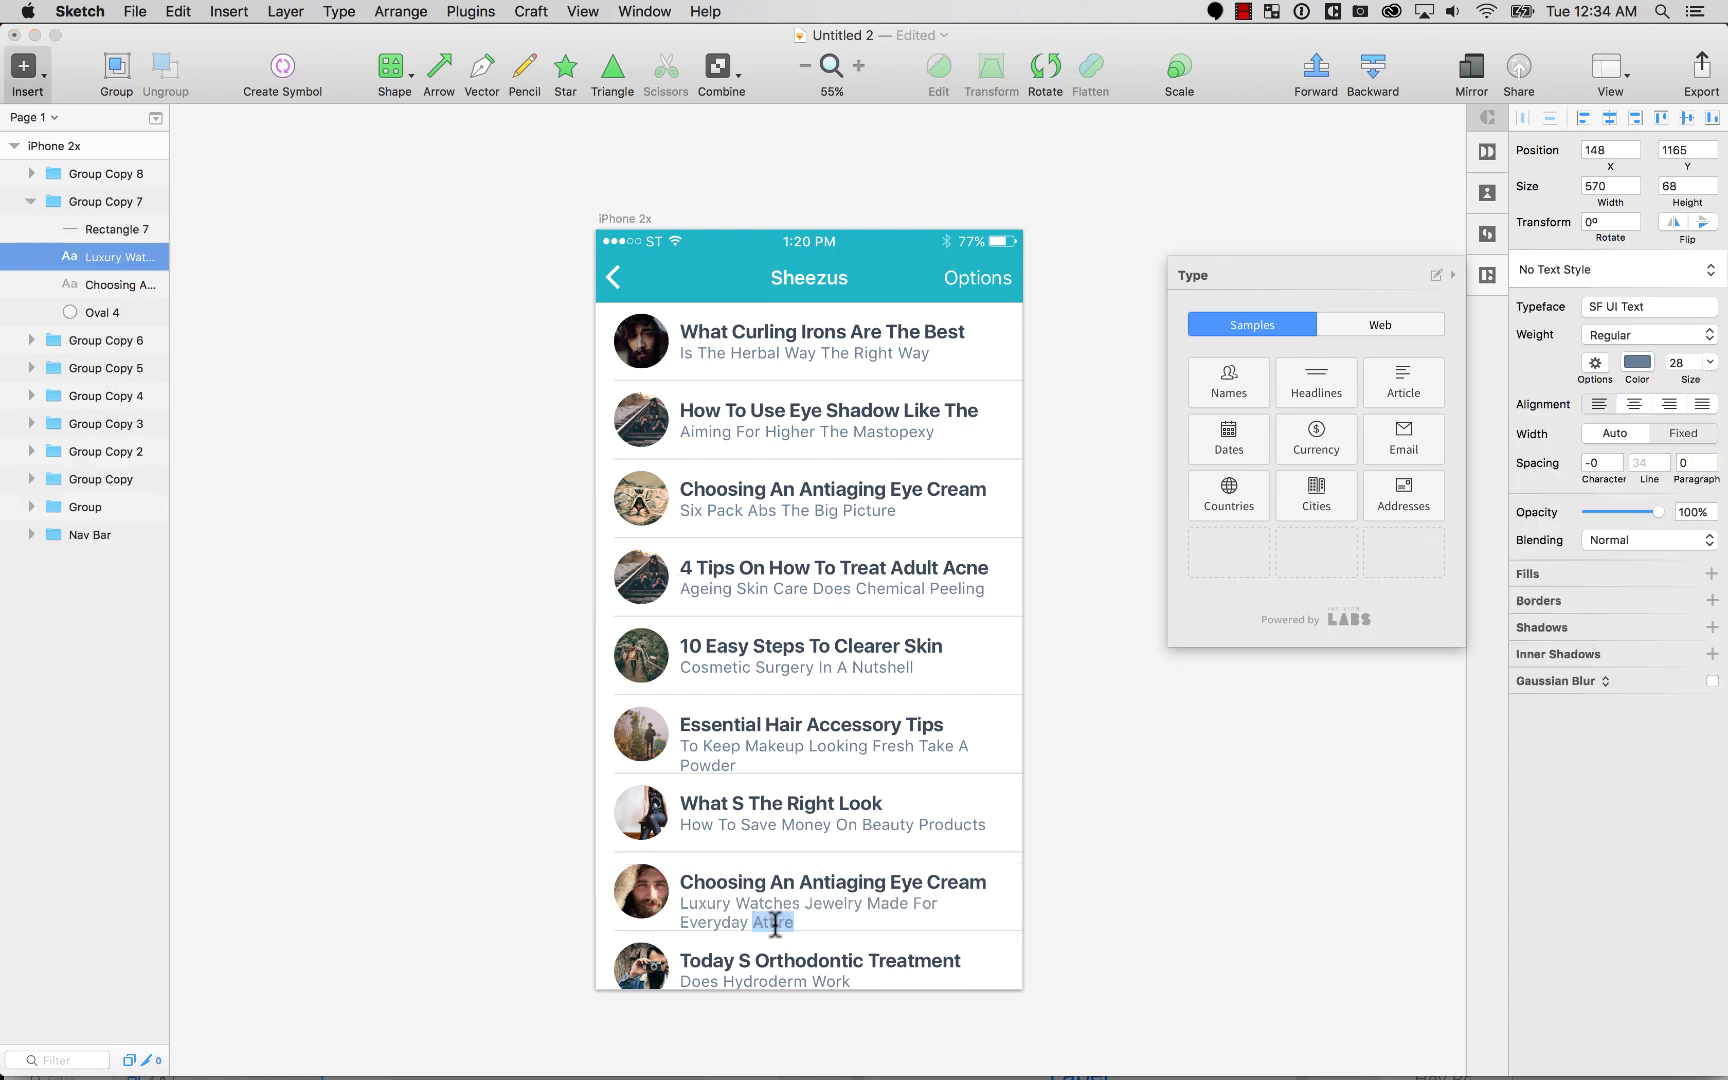
key("BackSpace")
key("alt+shift+Left")
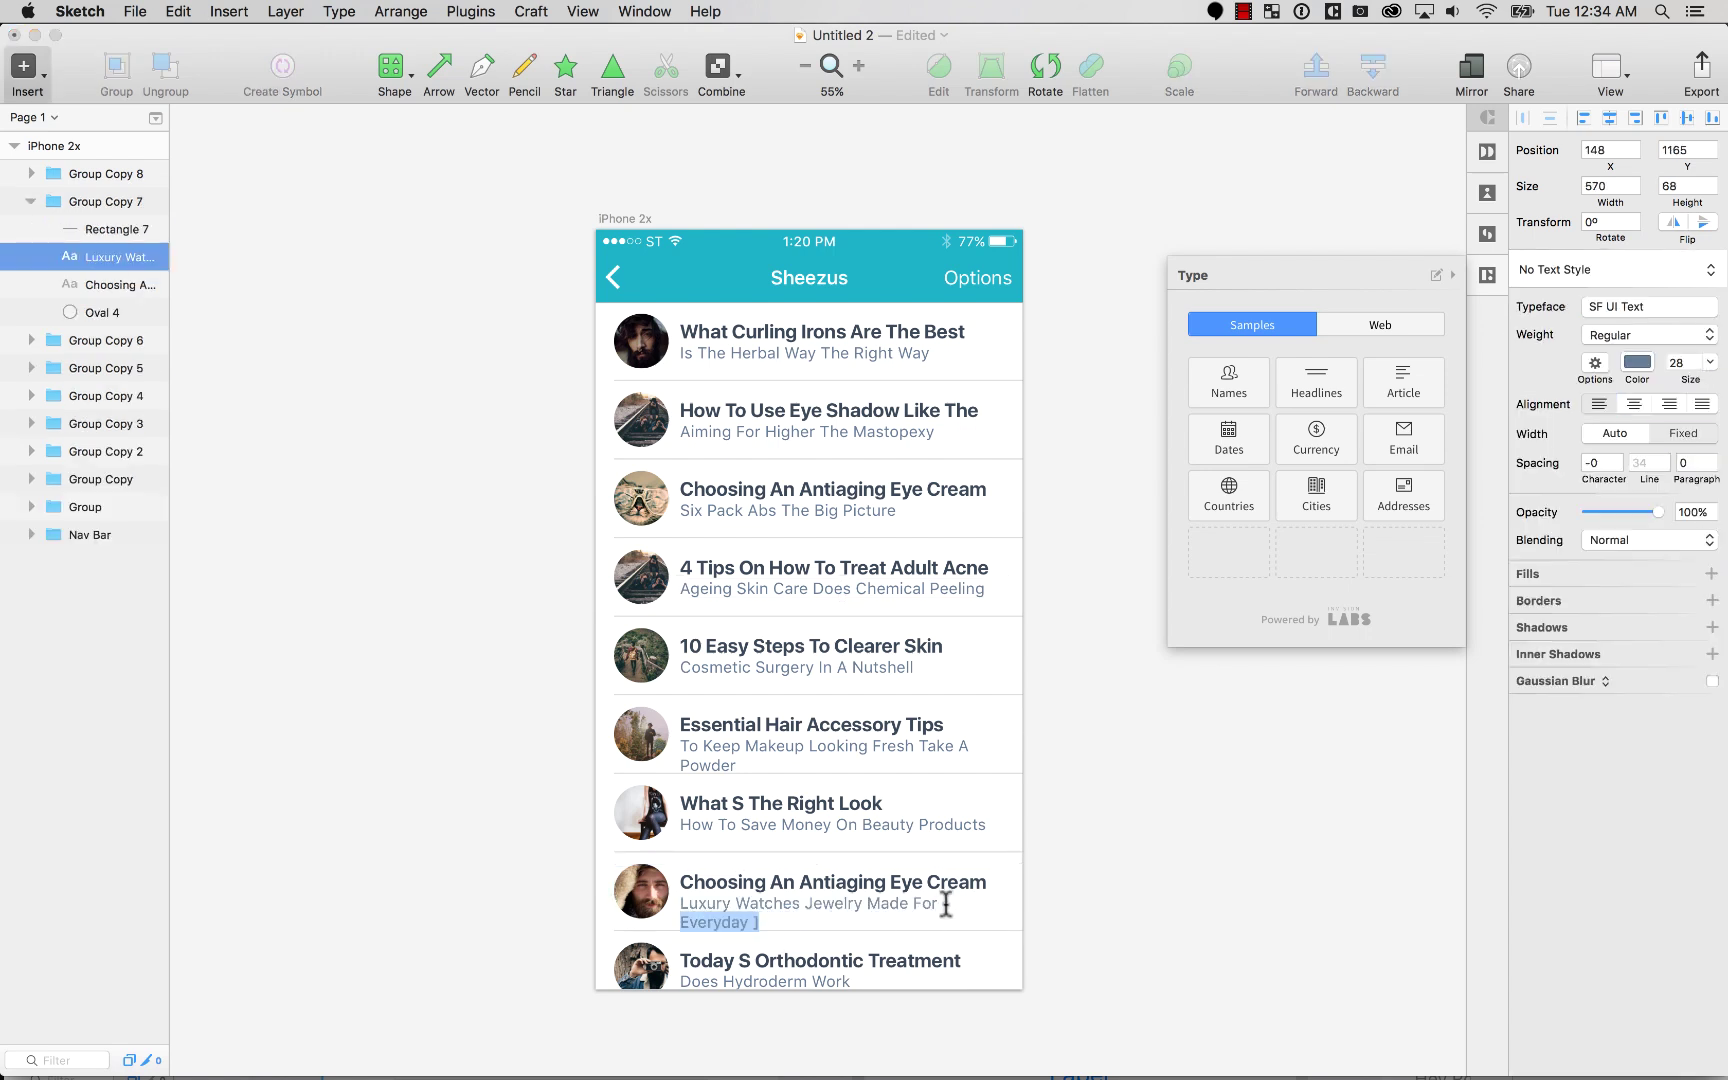
key("BackSpace")
key("Escape")
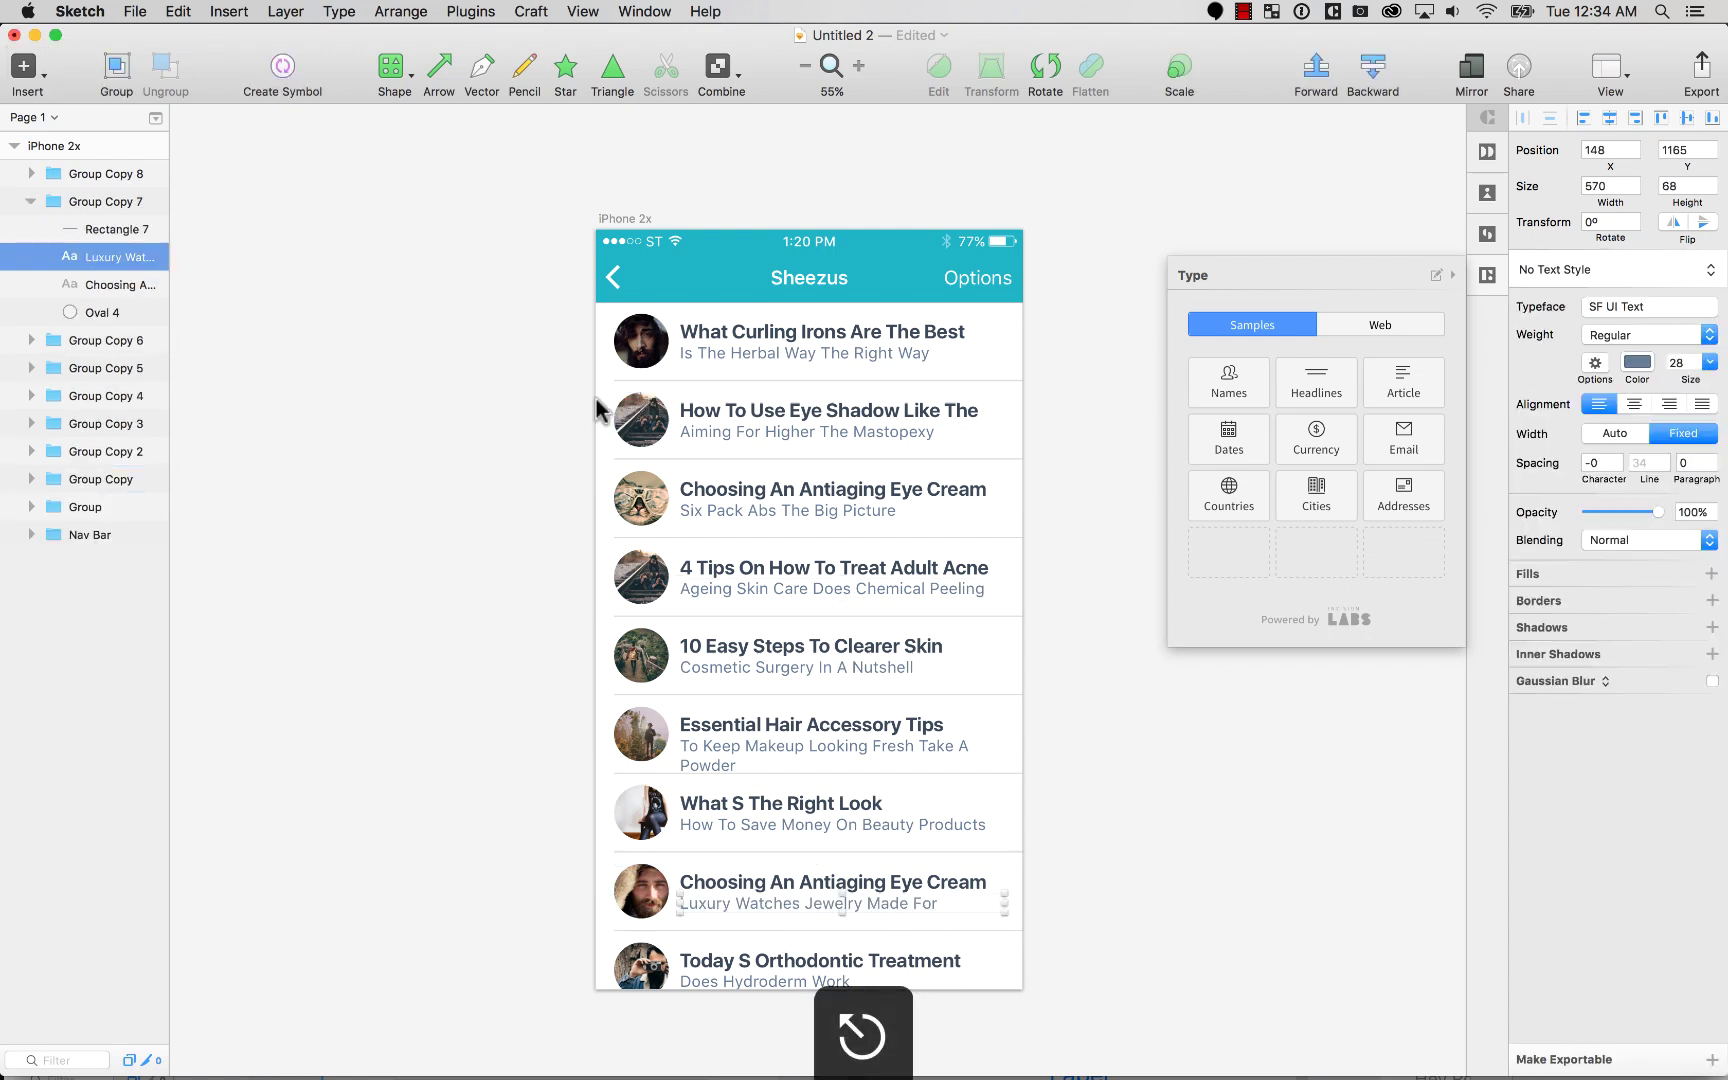
Step: Group all nine list rows into a single group, leaving out the nav bar
left_click(520, 425)
left_click_drag(548, 342, 1025, 1052)
key("super+g")
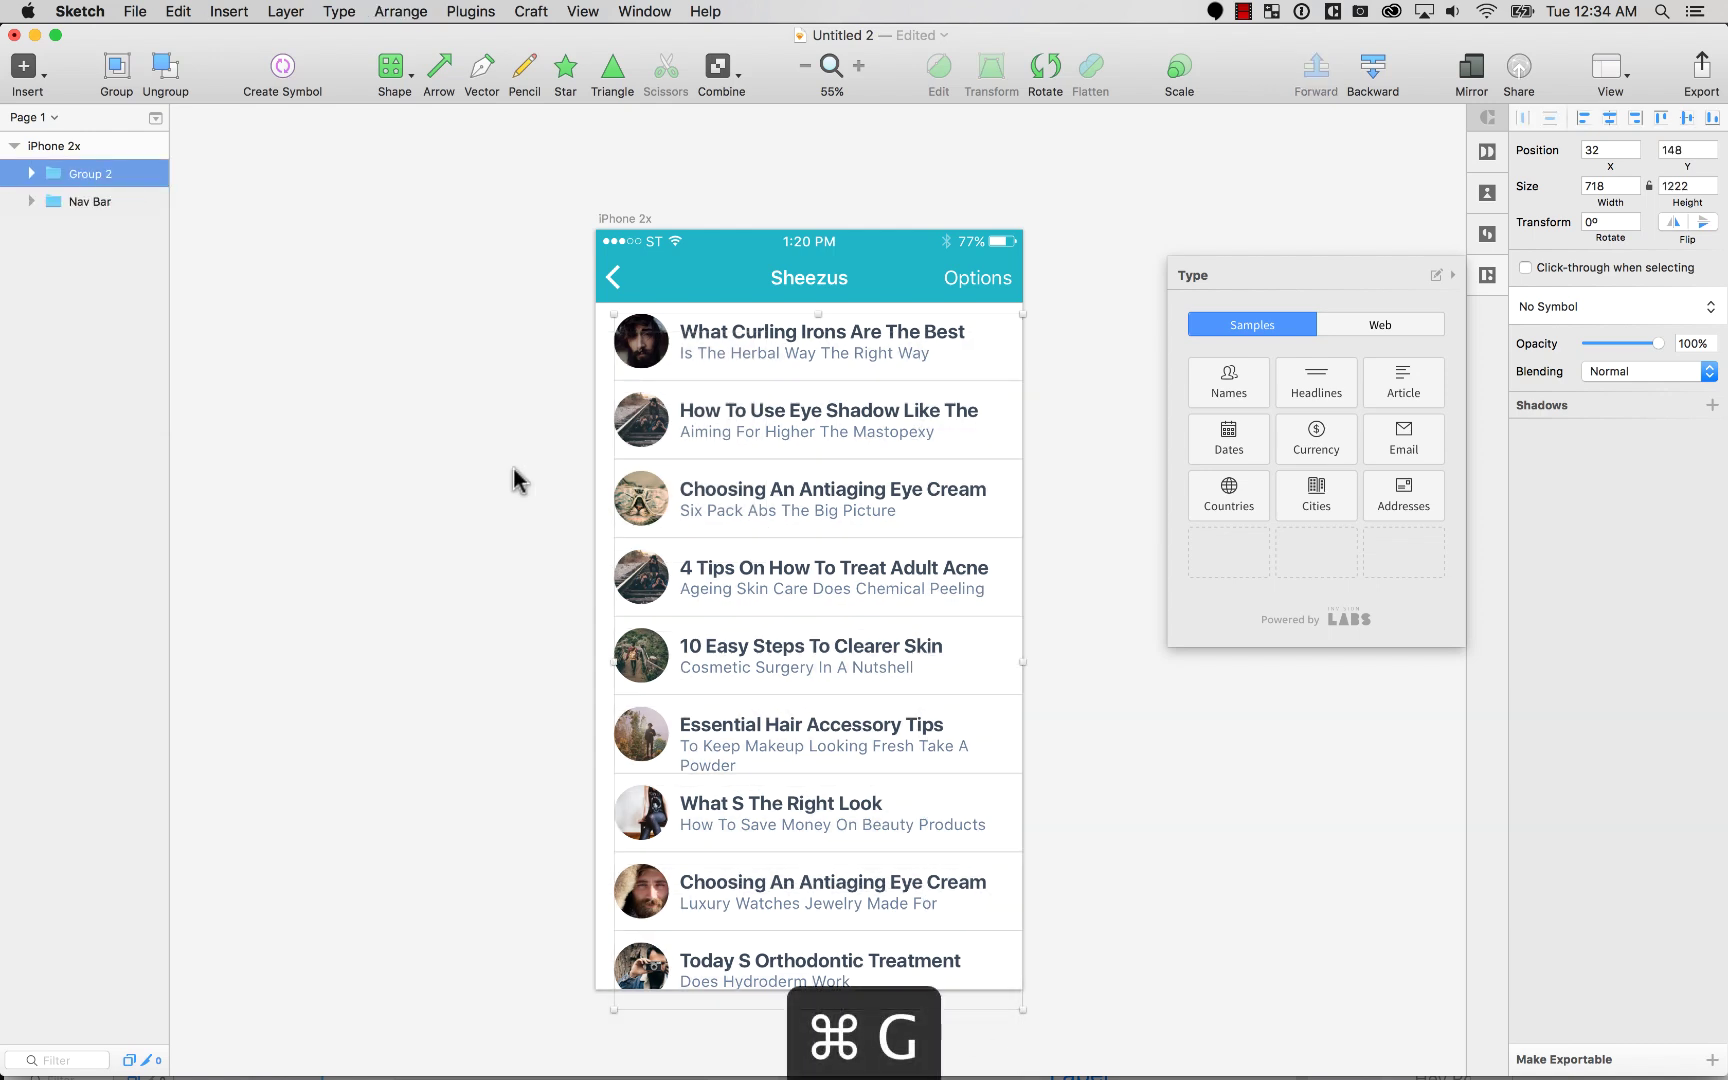
left_click(511, 385)
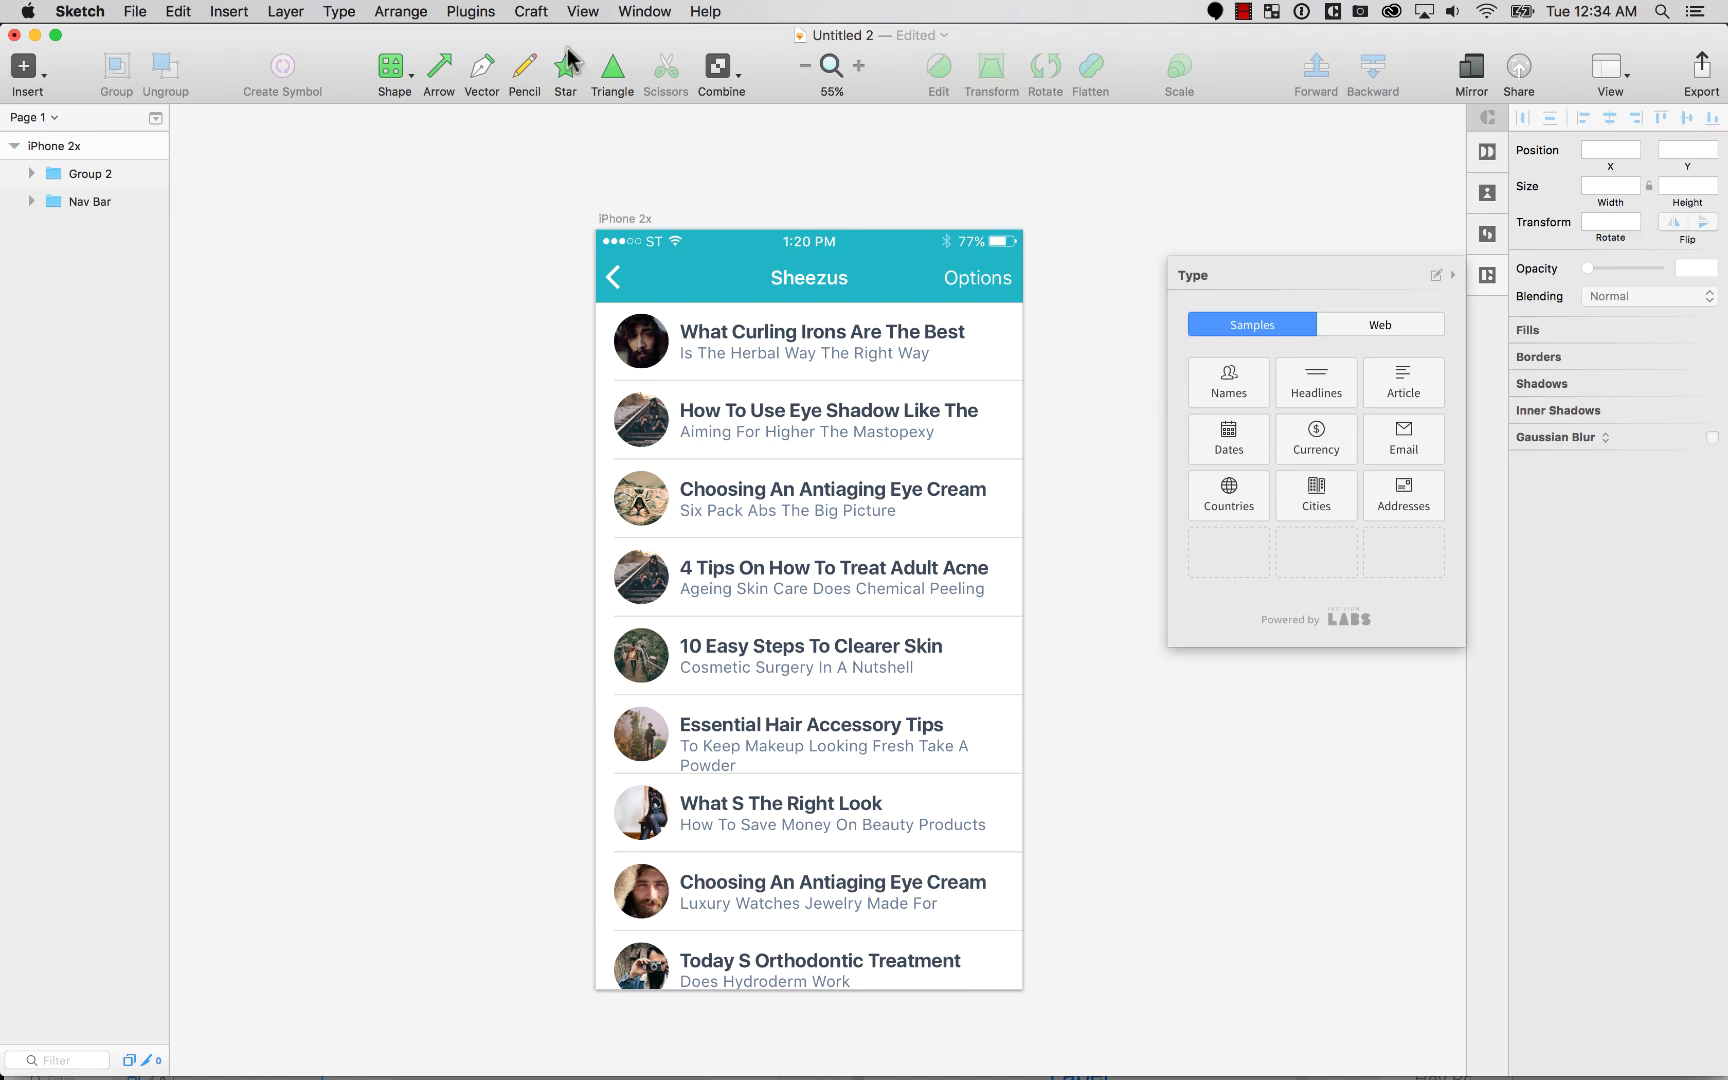
Step: Draw a rectangle of 750 by 1278 over the list, from the nav bar's lower edge to below the artboard
left_click(393, 85)
left_click(458, 165)
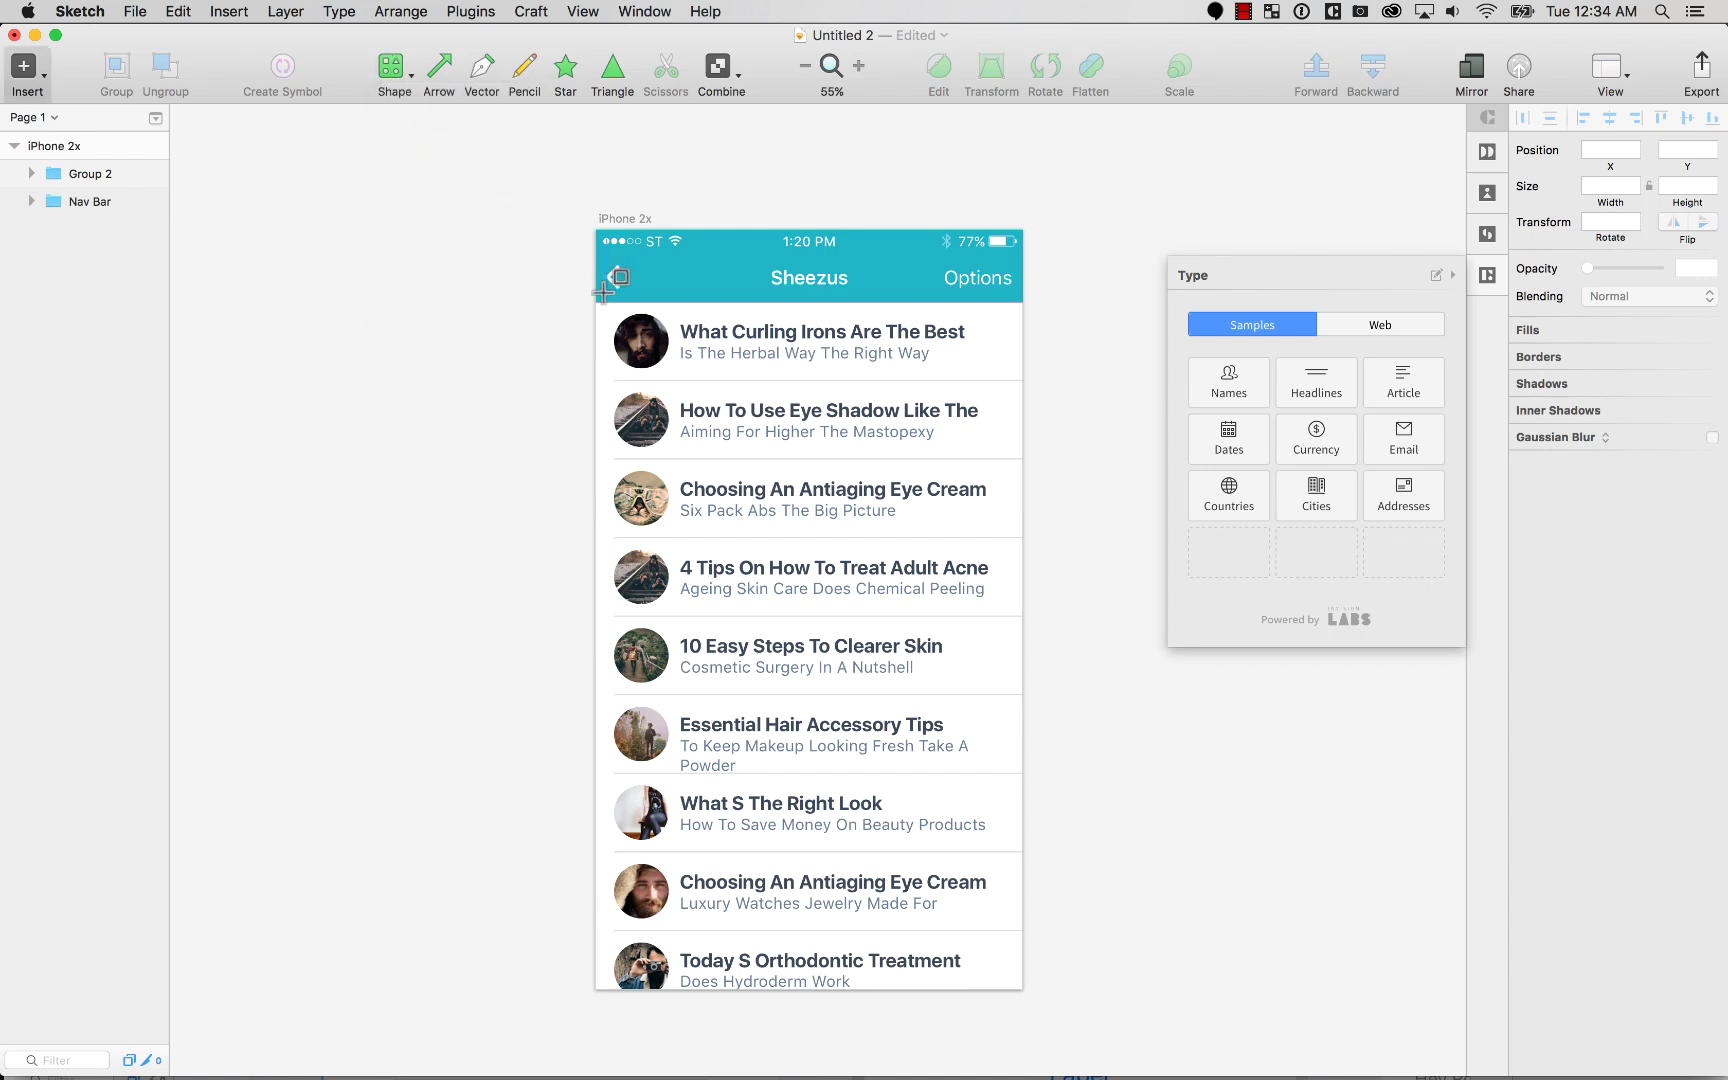
left_click_drag(591, 301, 1026, 1034)
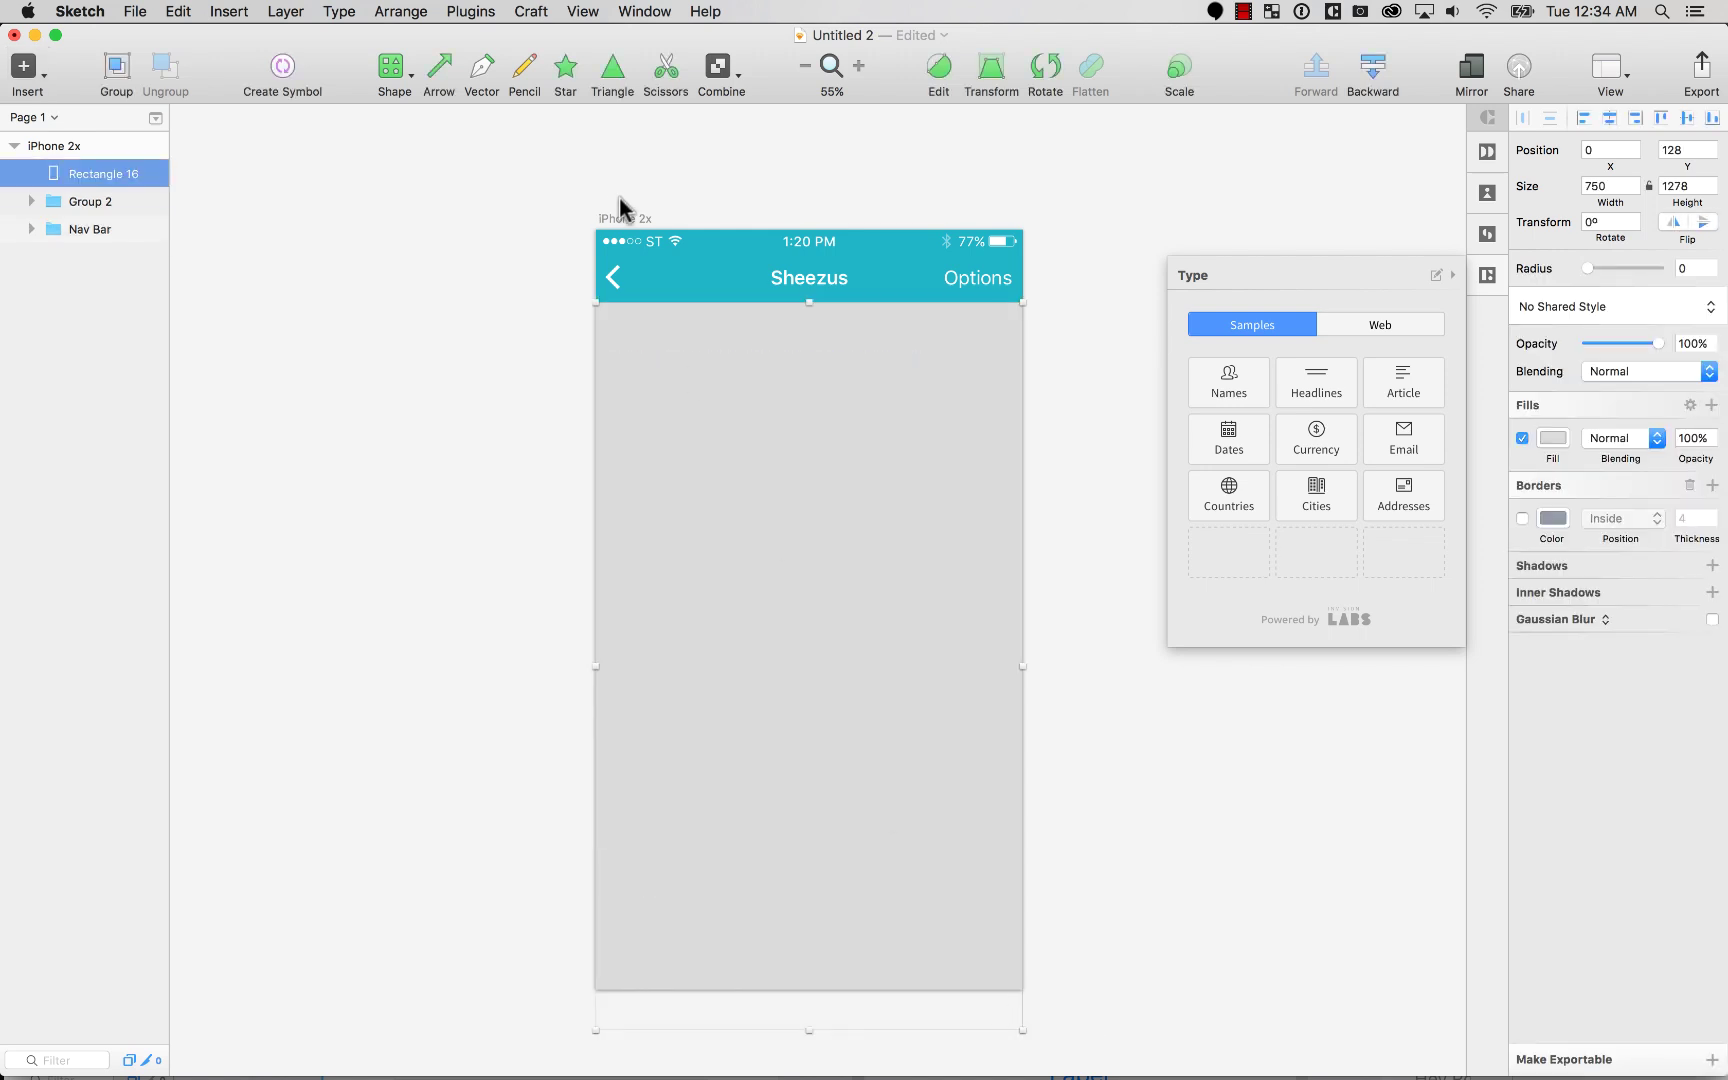
Step: Extend the iPhone 2x artboard downward past the gray rectangle's lower edge, to a height of about 1465
left_click(622, 222)
scroll(621, 226, "down", 4)
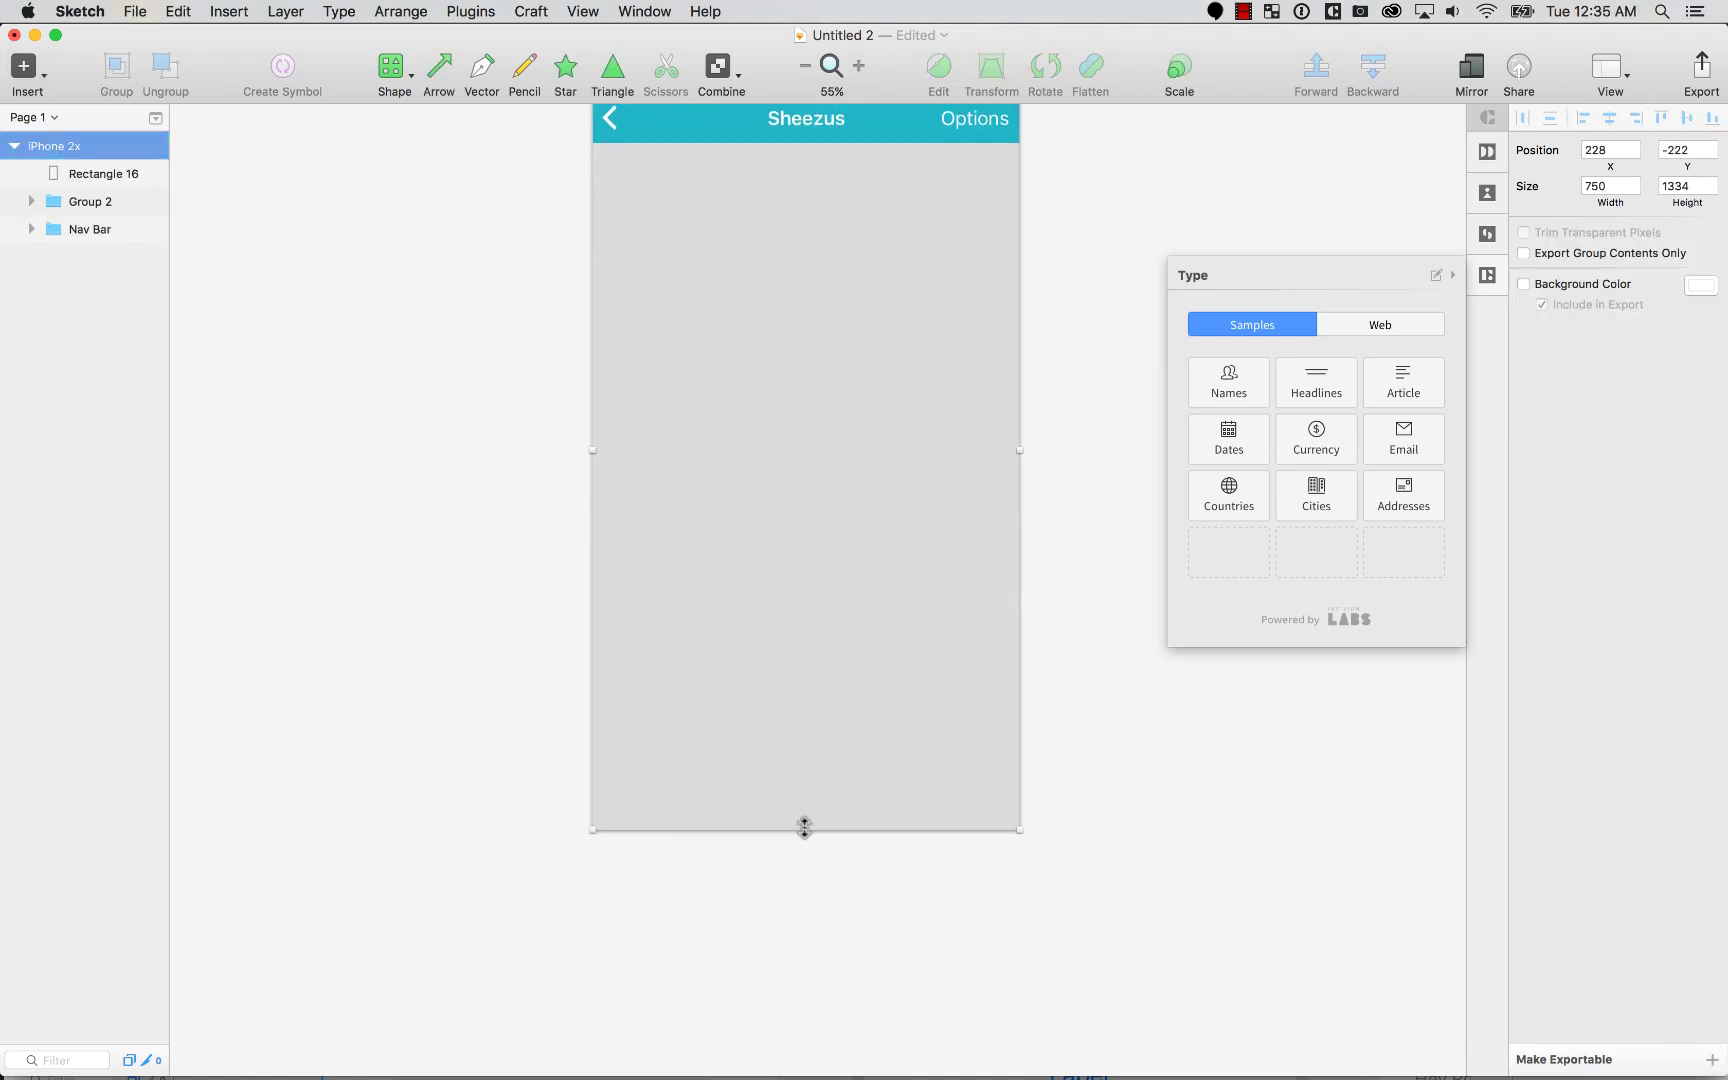
left_click_drag(804, 827, 806, 904)
left_click(1203, 567)
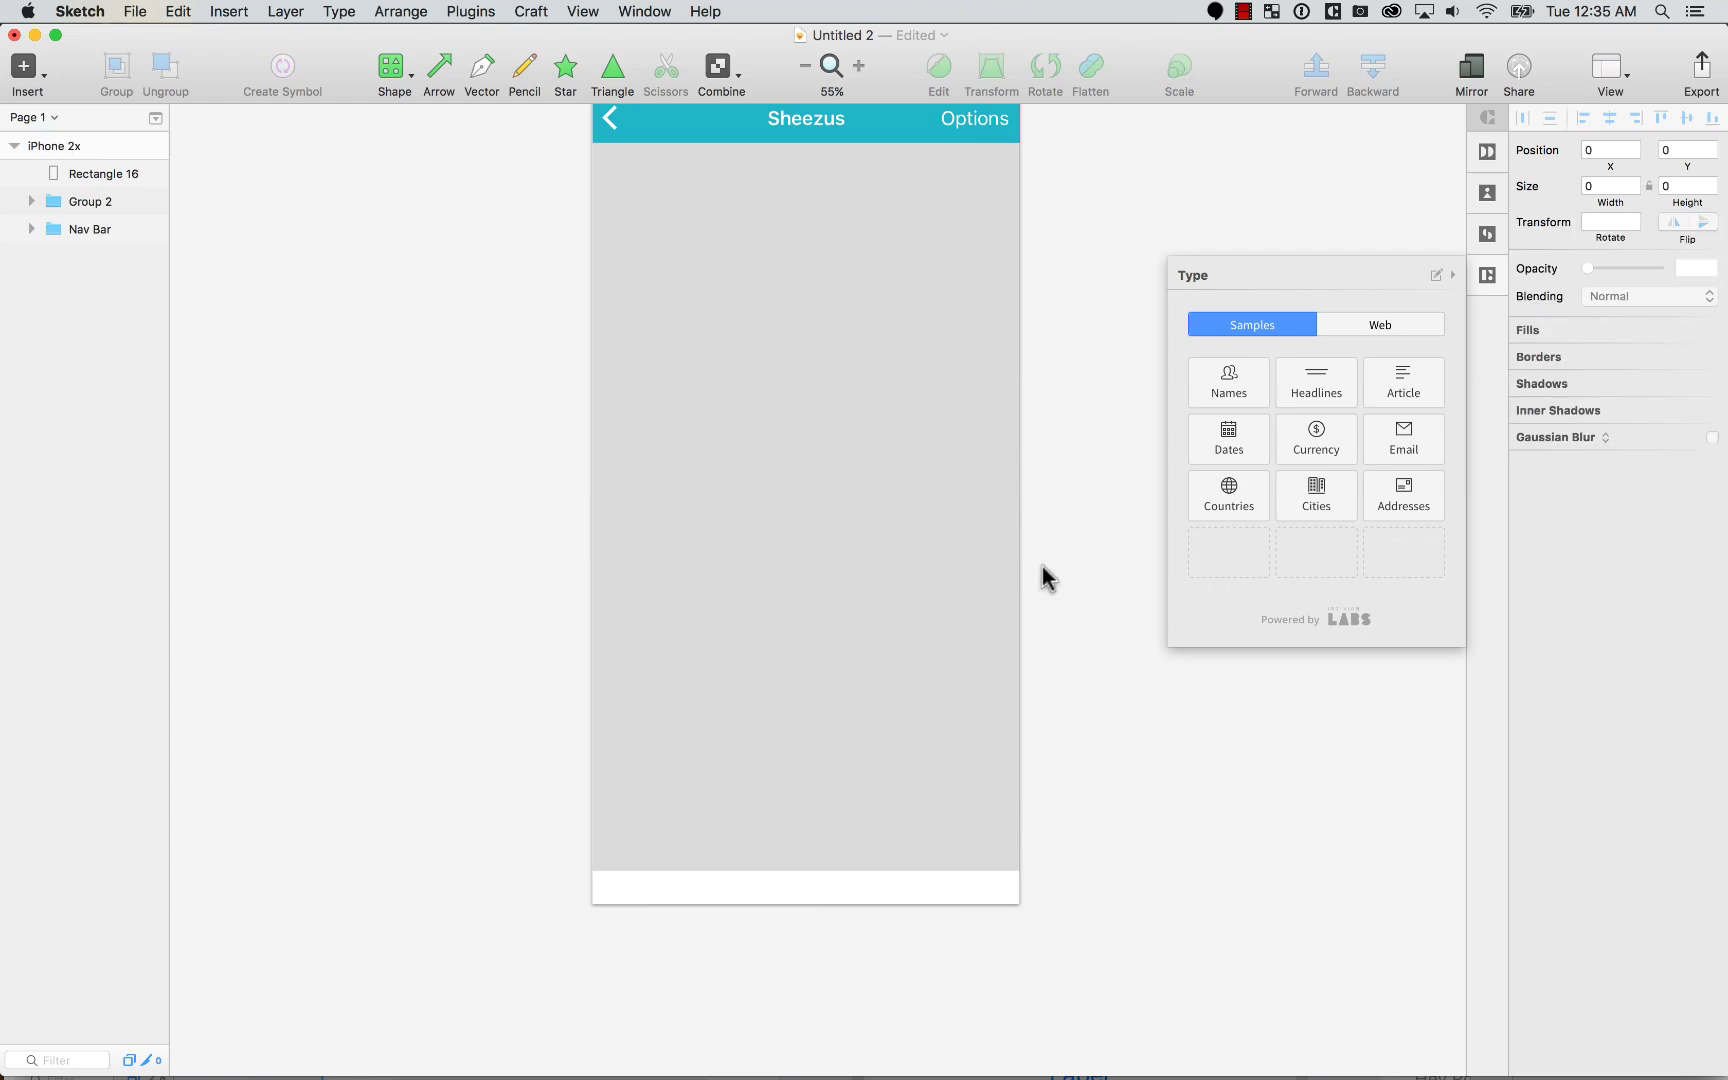
Step: Turn the gray rectangle into a white (FFFFFF) background behind all other layers, shortened to 1242 high at the last row's divider
left_click(1012, 578)
left_click(1376, 70)
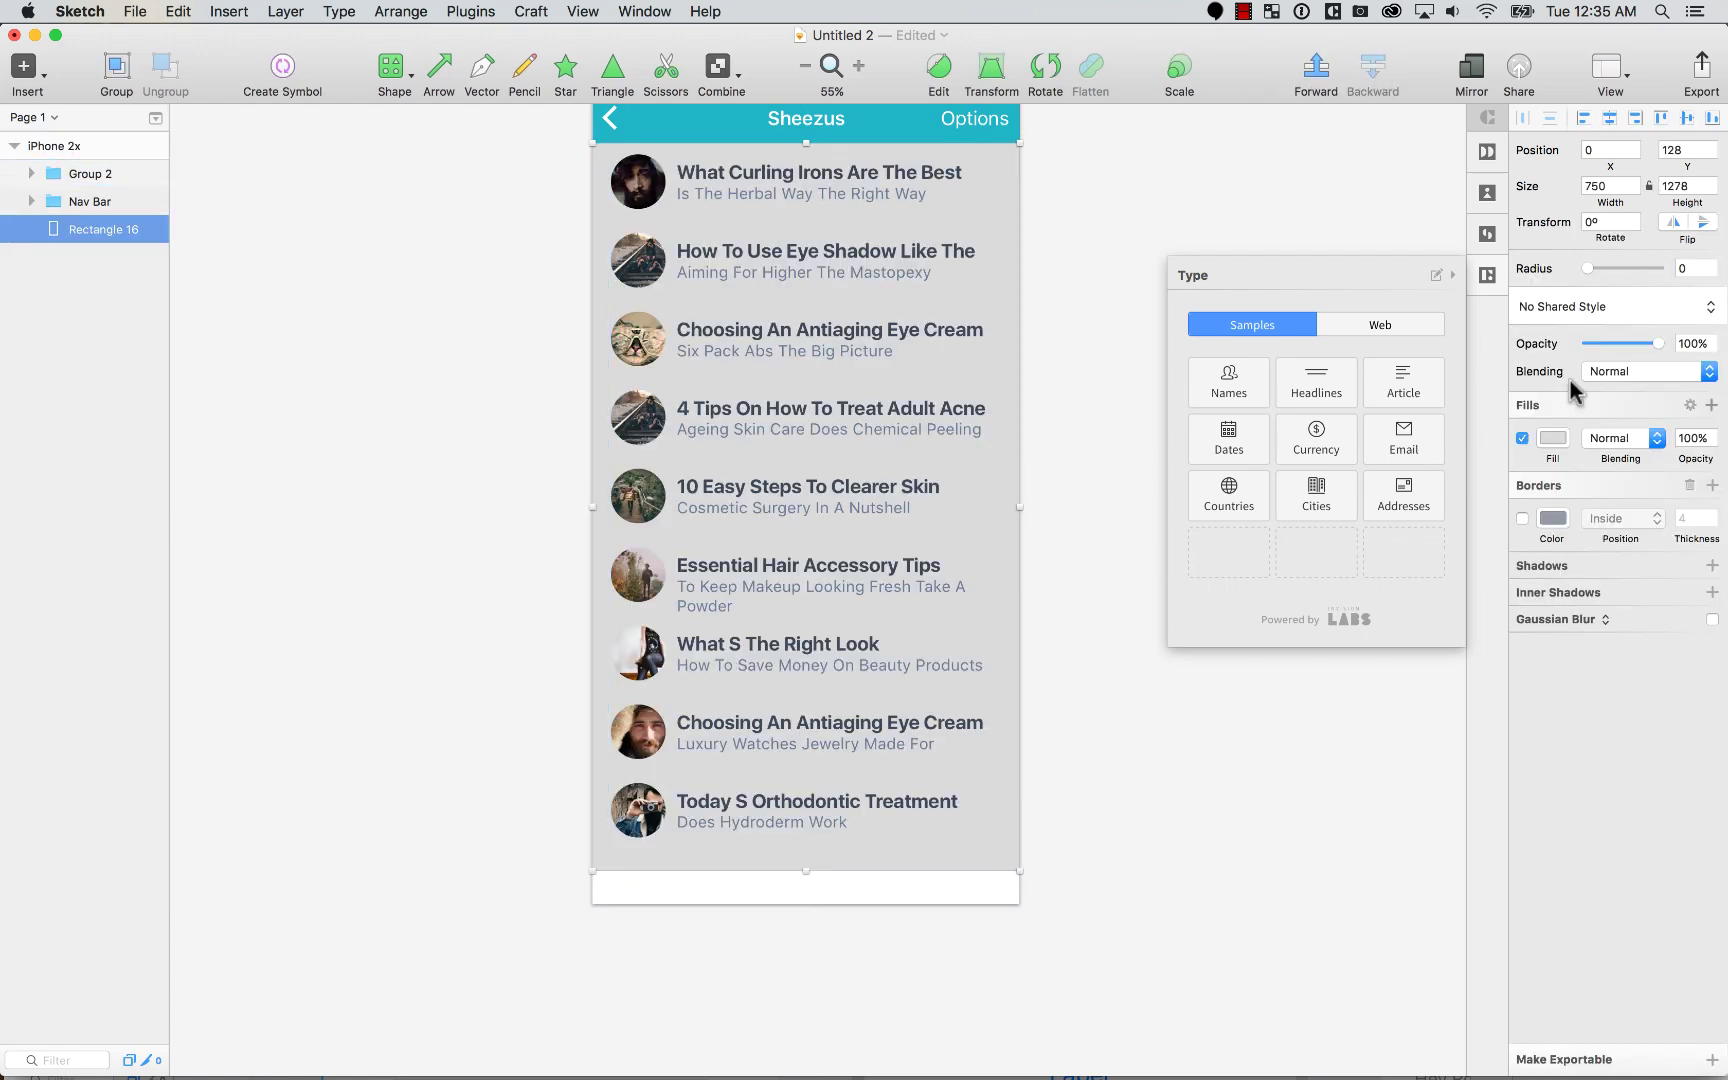
left_click(1553, 438)
left_click_drag(1543, 536, 1478, 460)
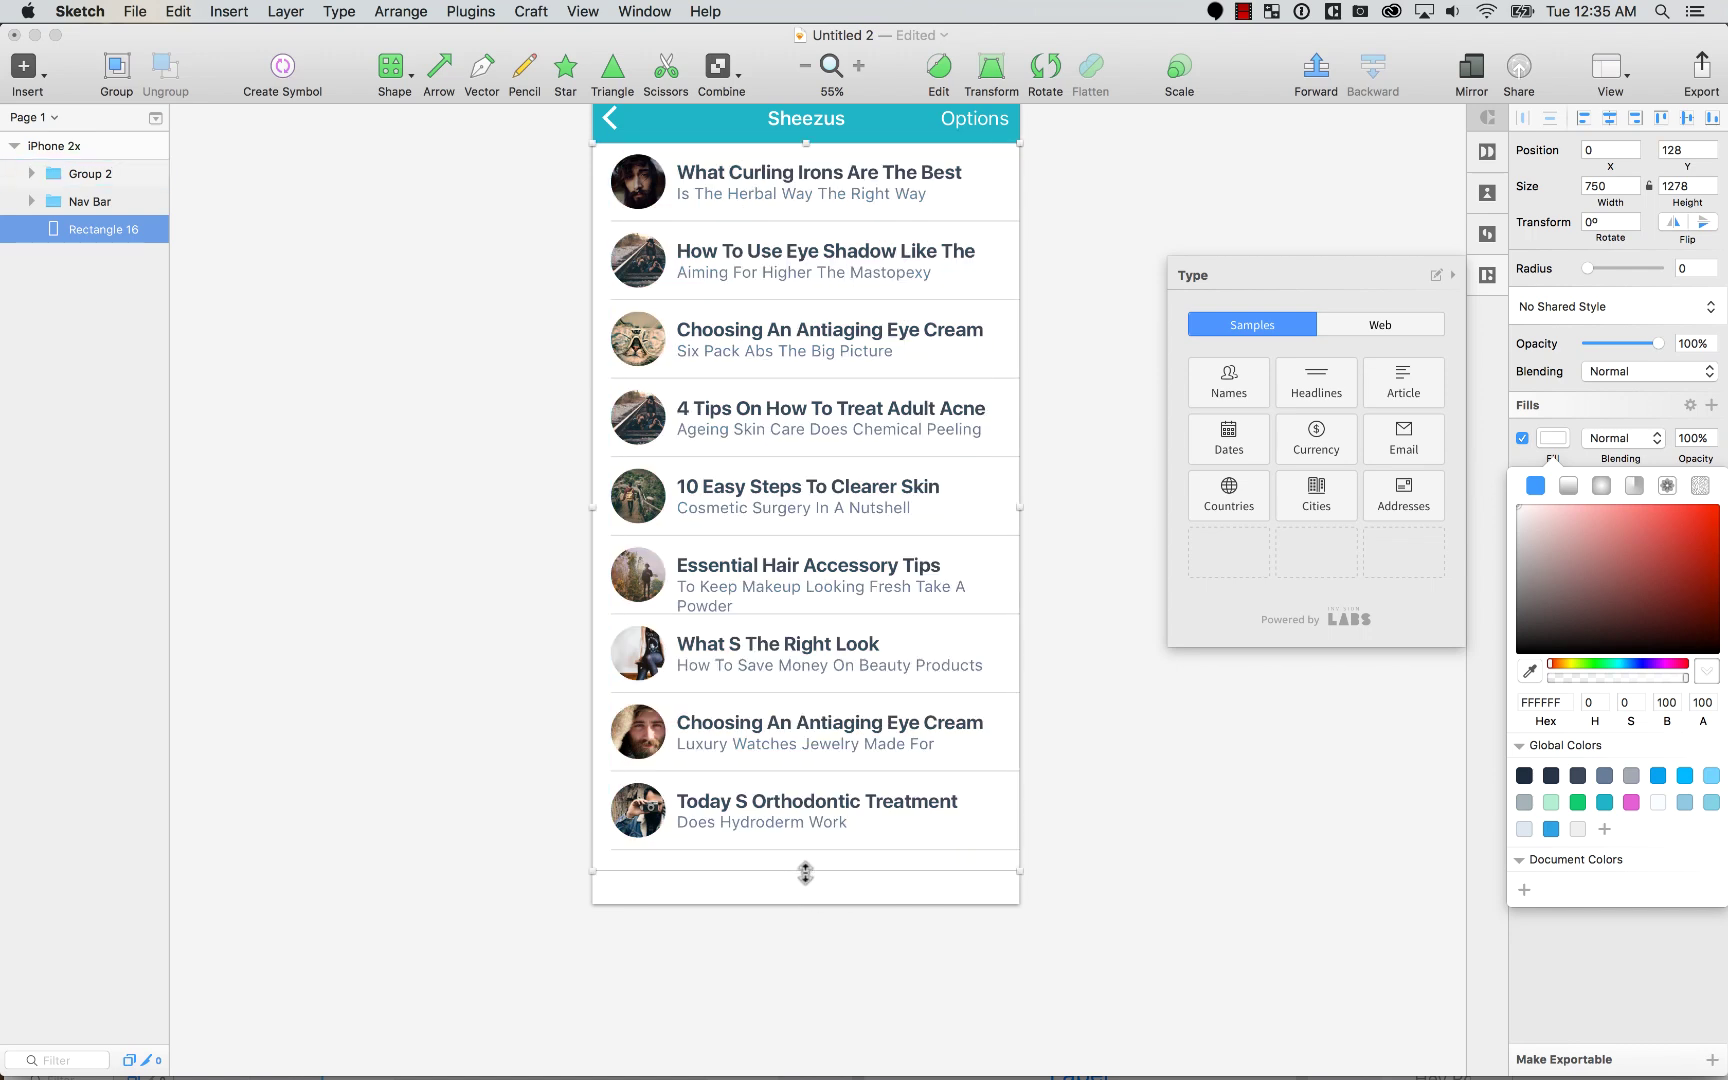
left_click_drag(806, 870, 806, 852)
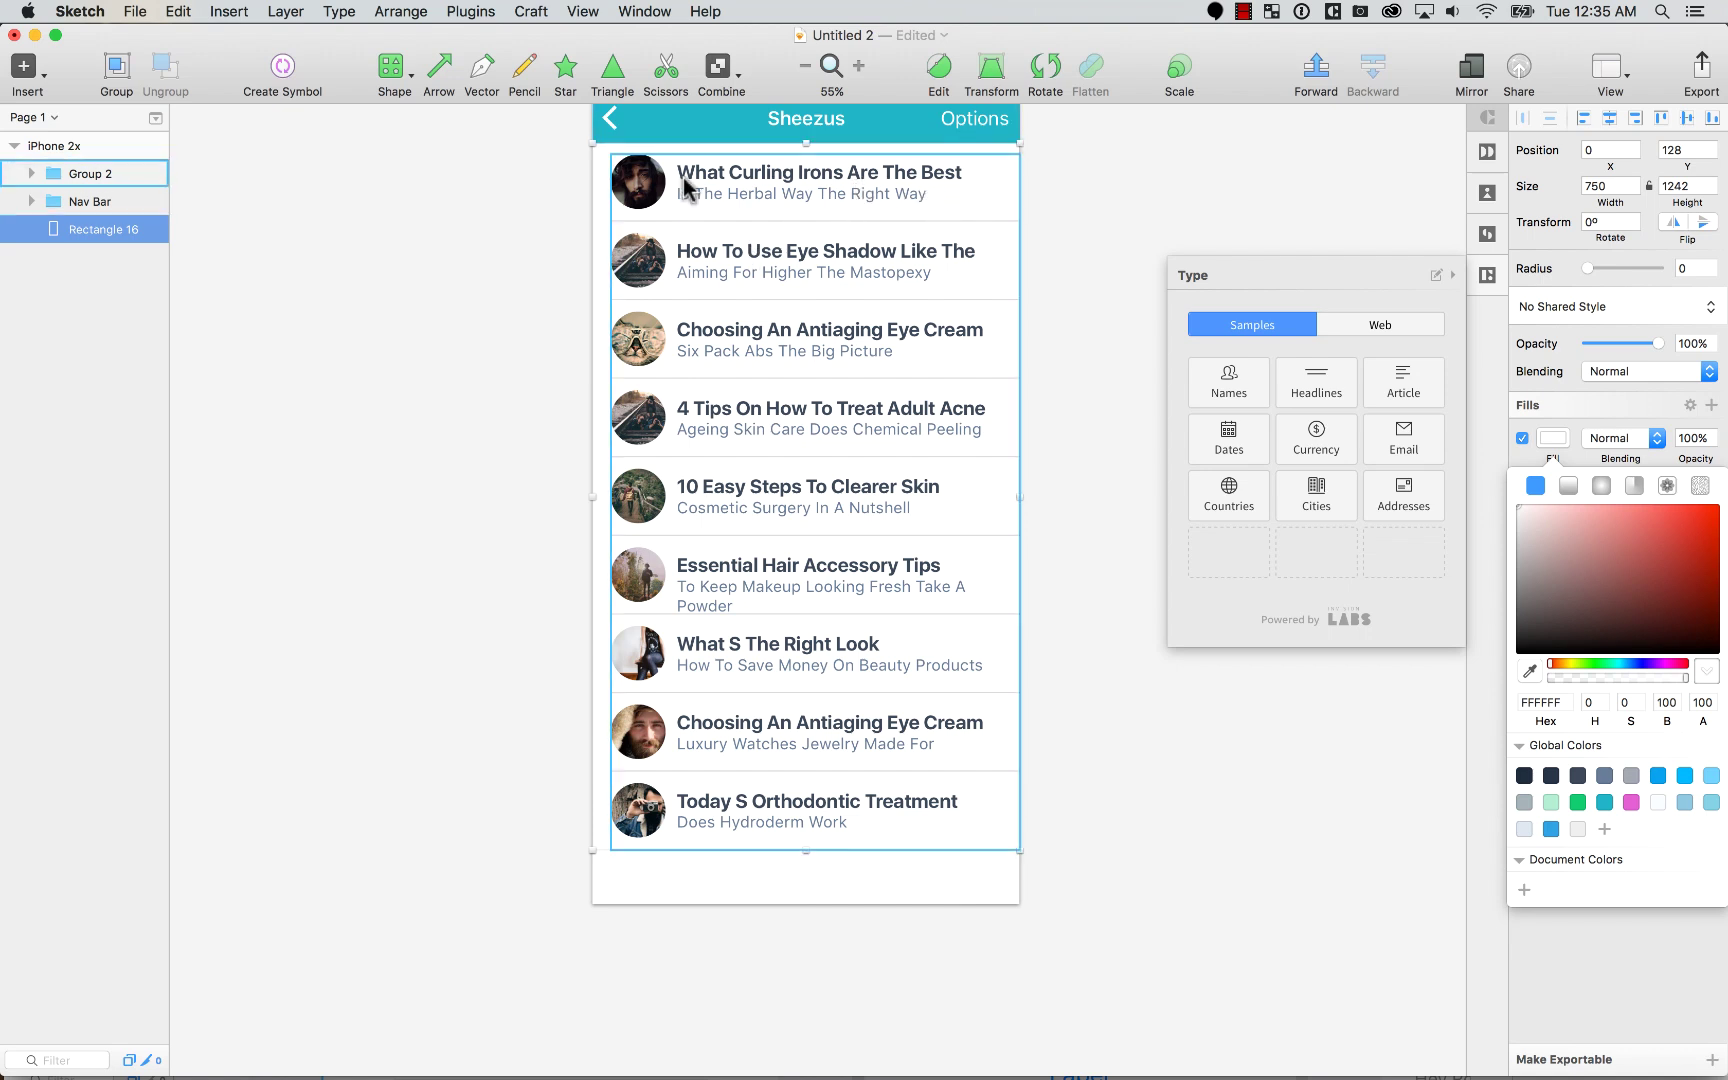
Step: Group the list rows with the white background rectangle and name the group "content"
scroll(650, 680, "up", 2)
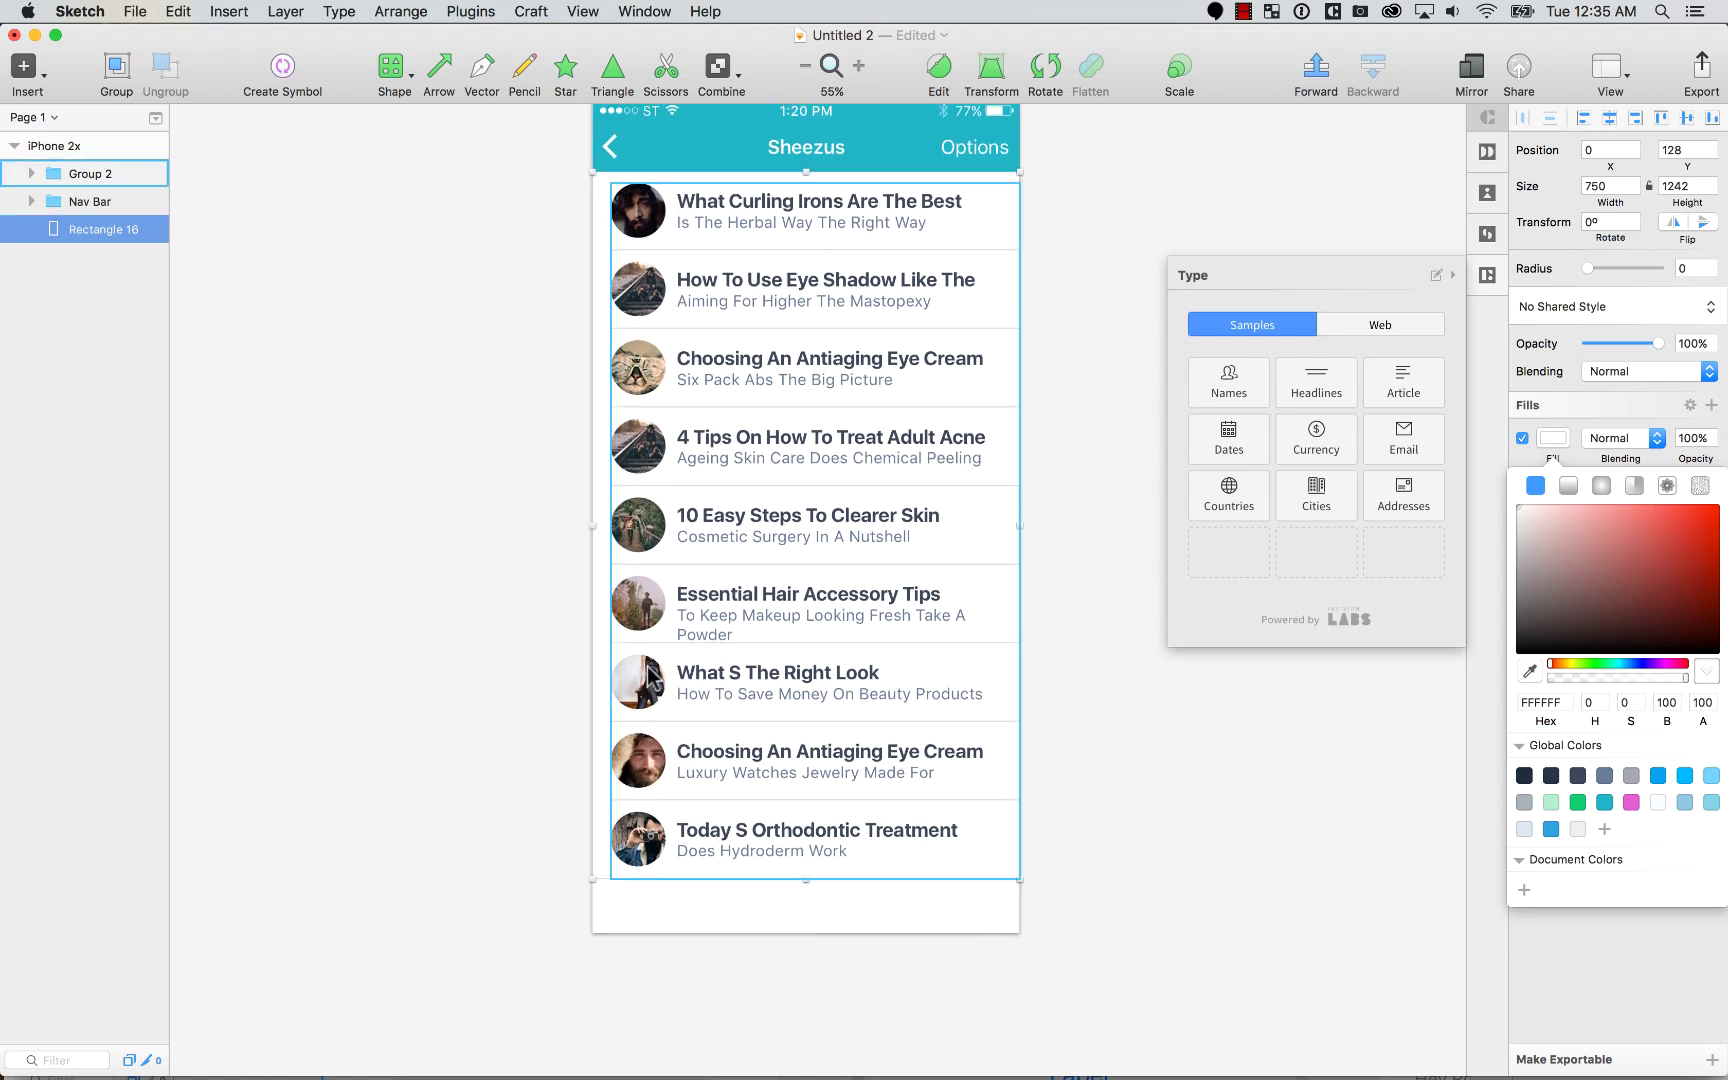
left_click(510, 354)
left_click(834, 593, "shift")
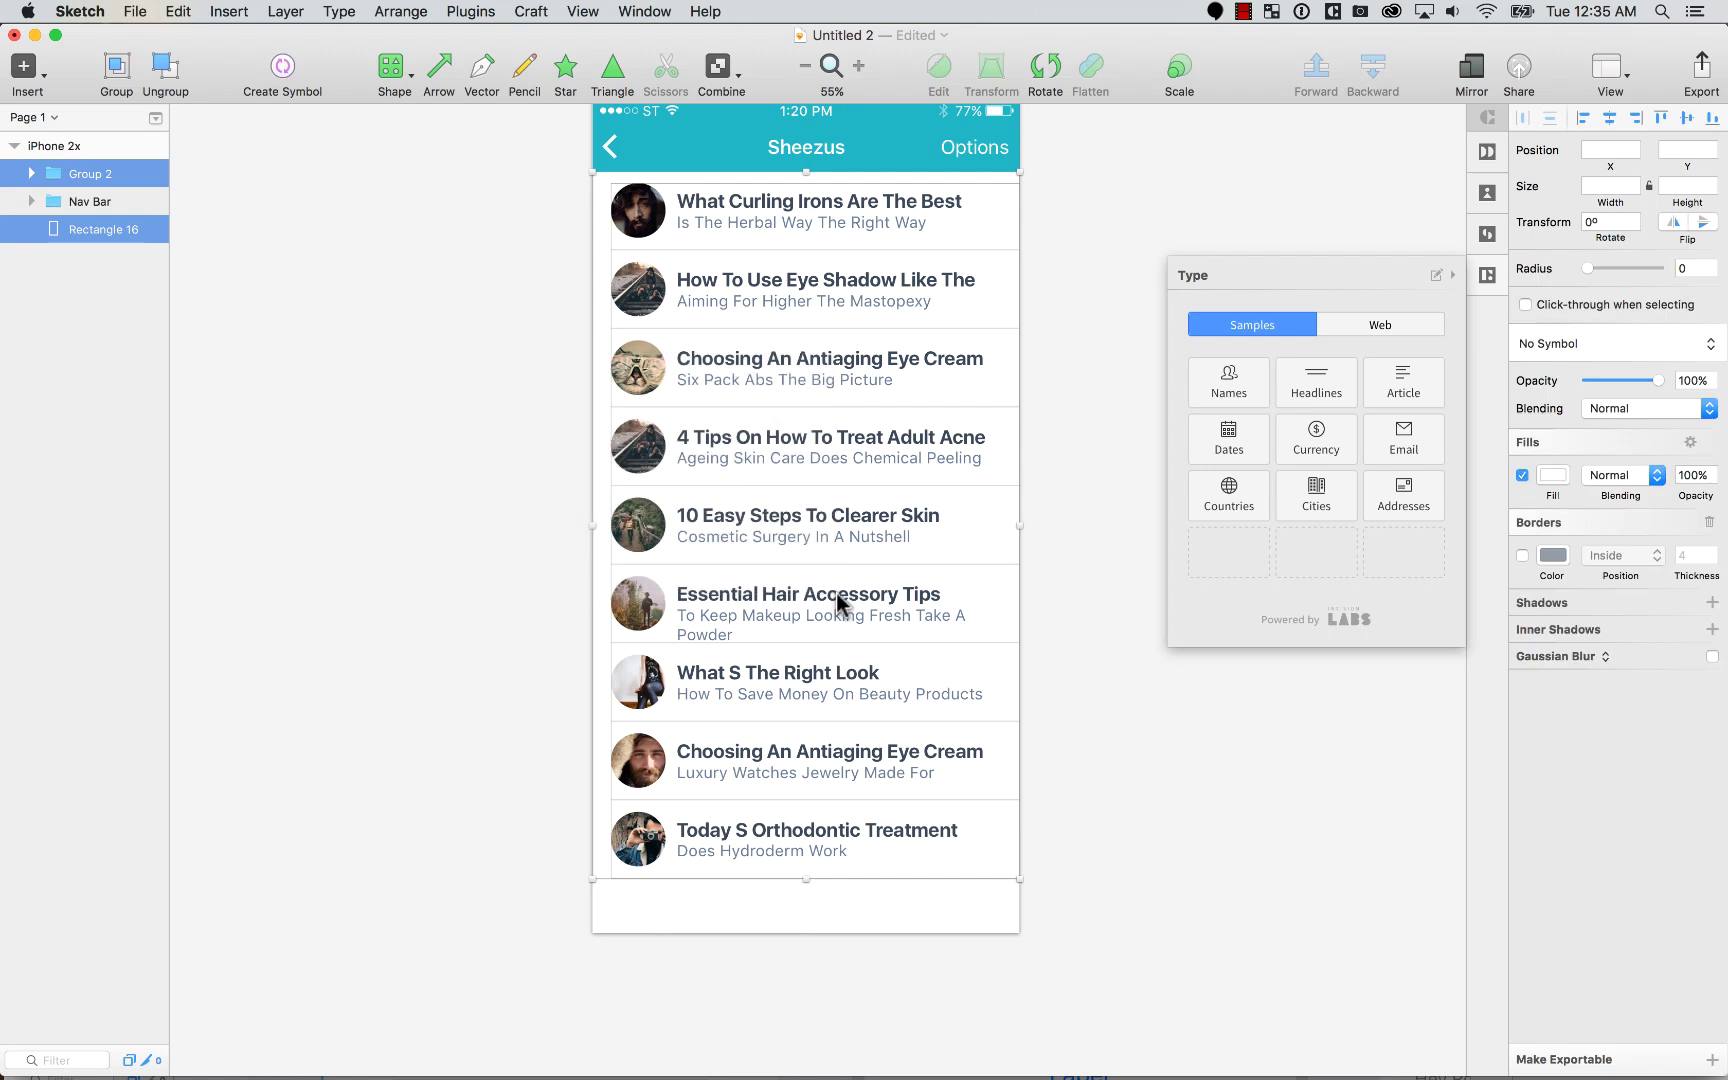
key("super+g")
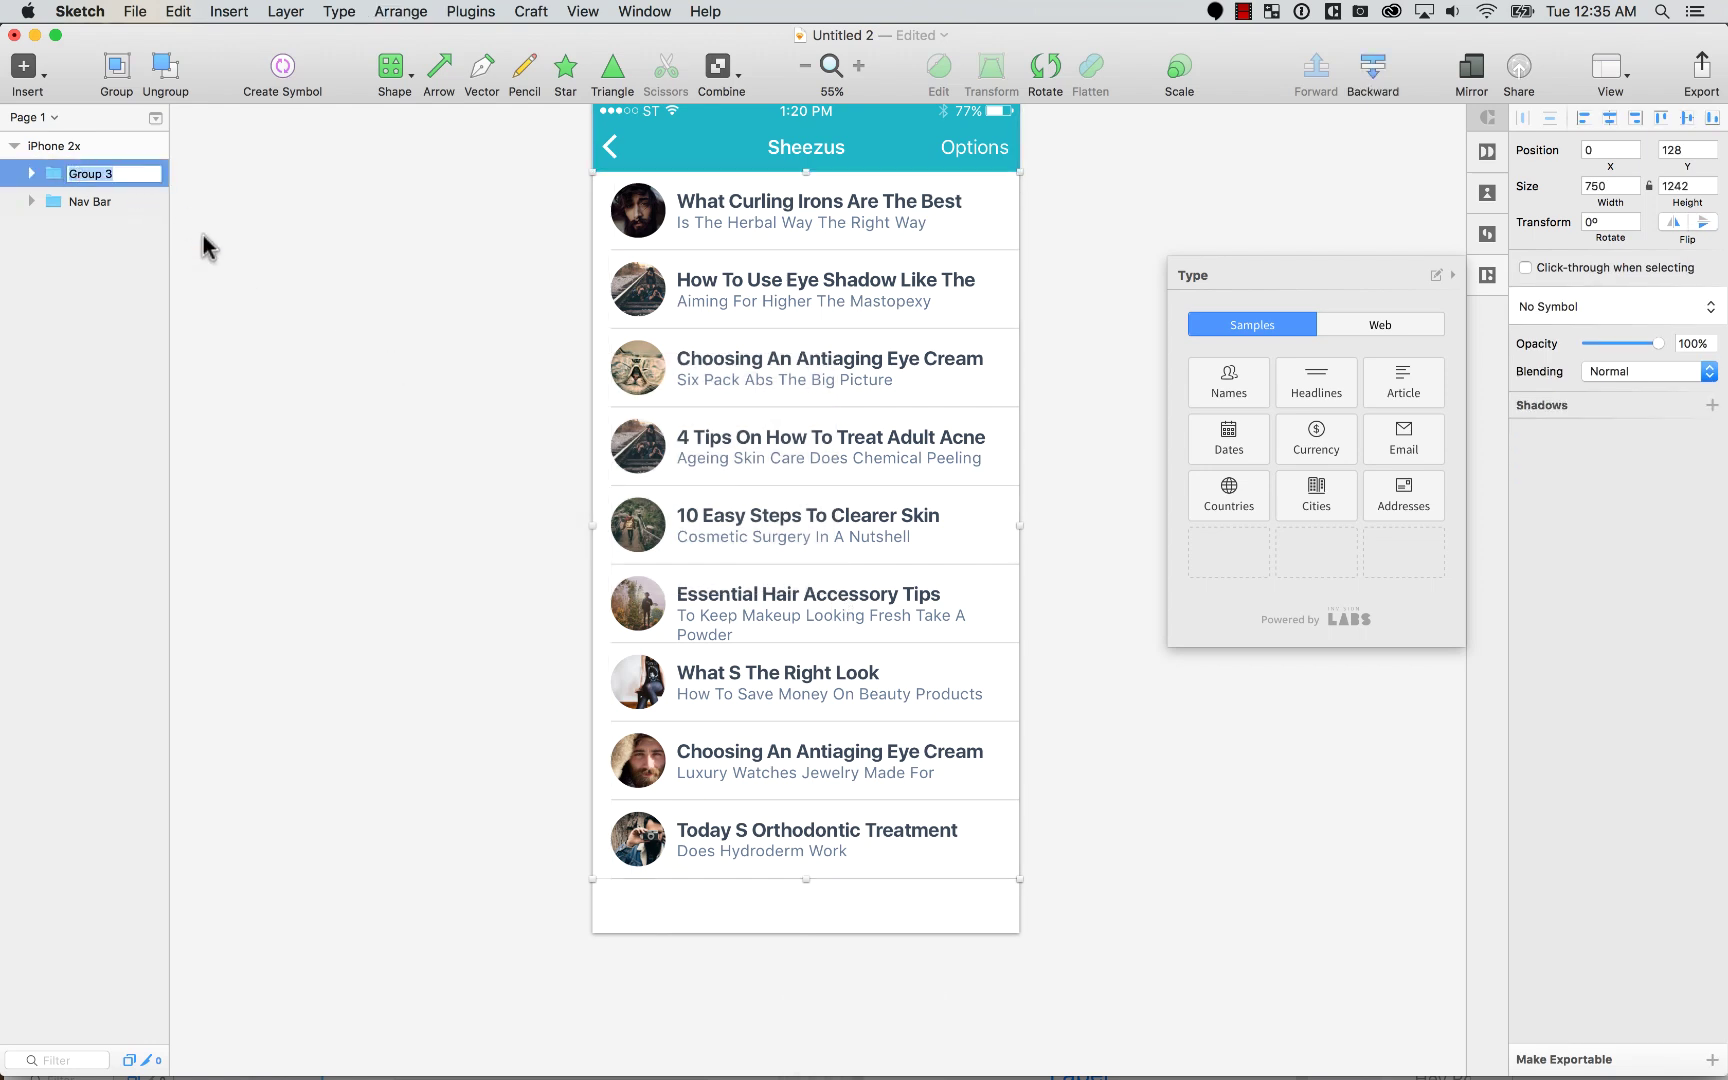
type("content")
key("Return")
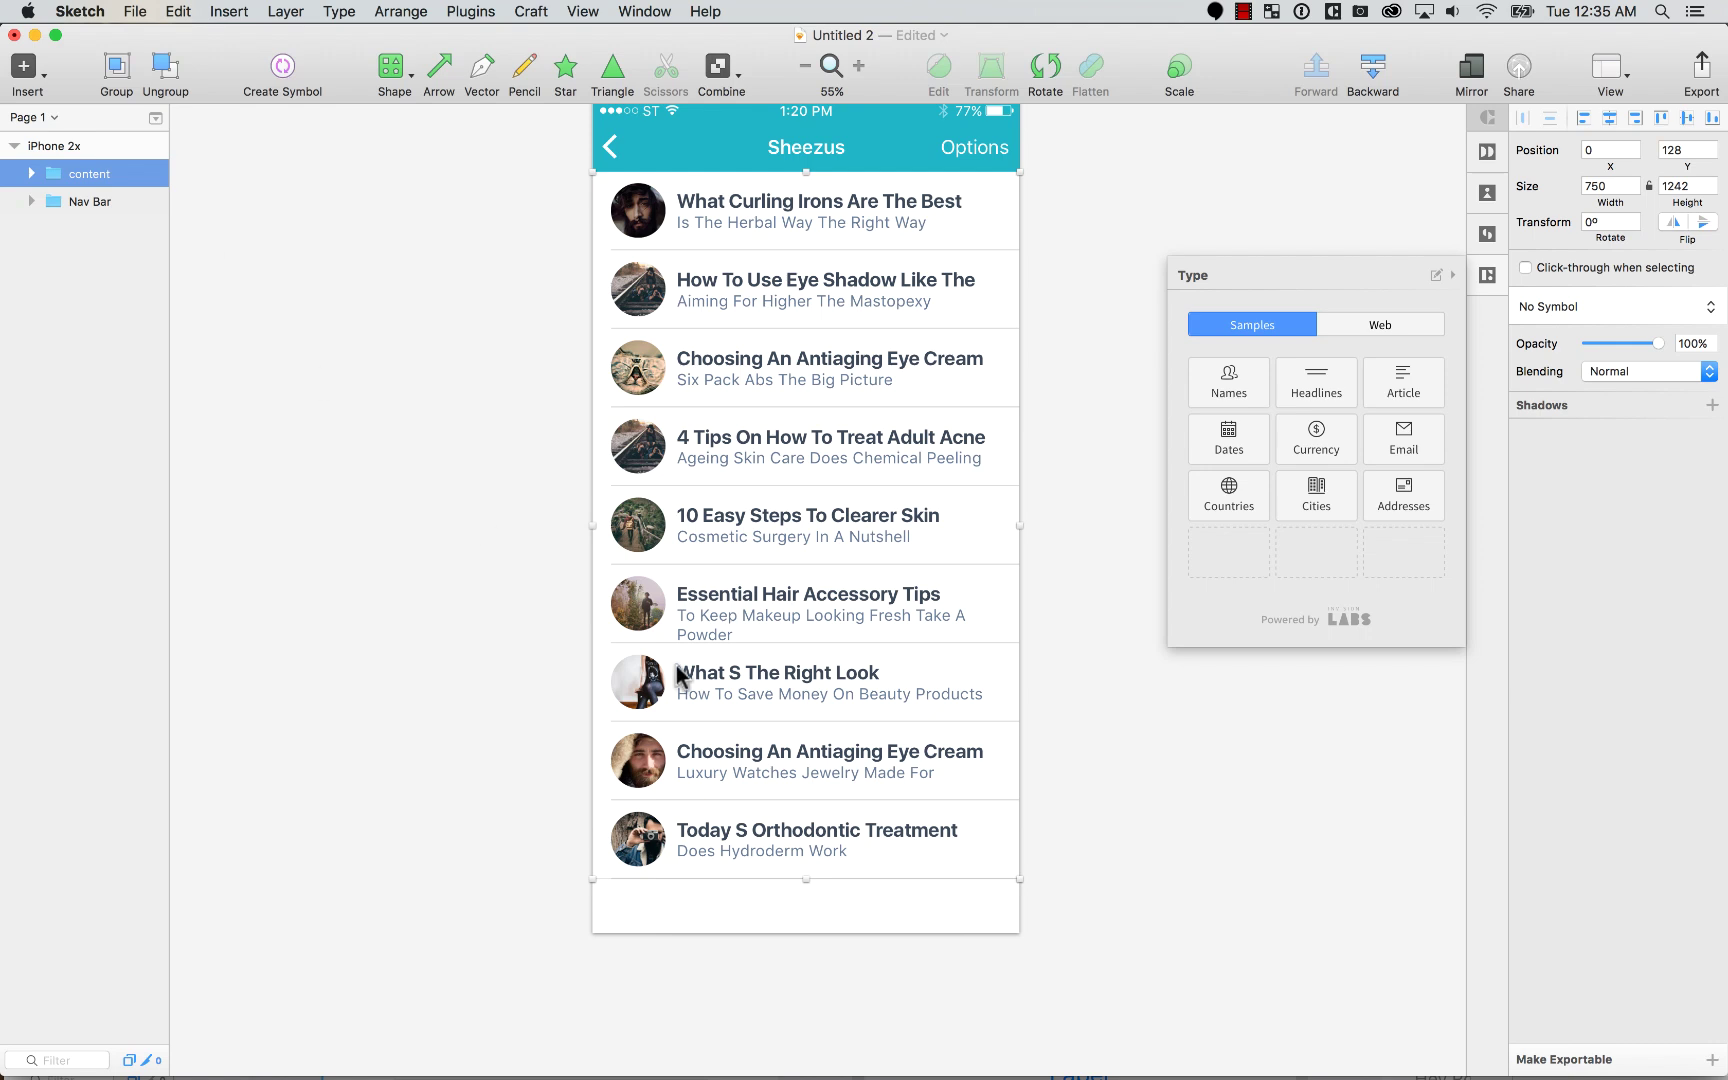
left_click(438, 497)
Step: Set the iPhone 2x artboard's height to 1334
scroll(544, 559, "up", 5)
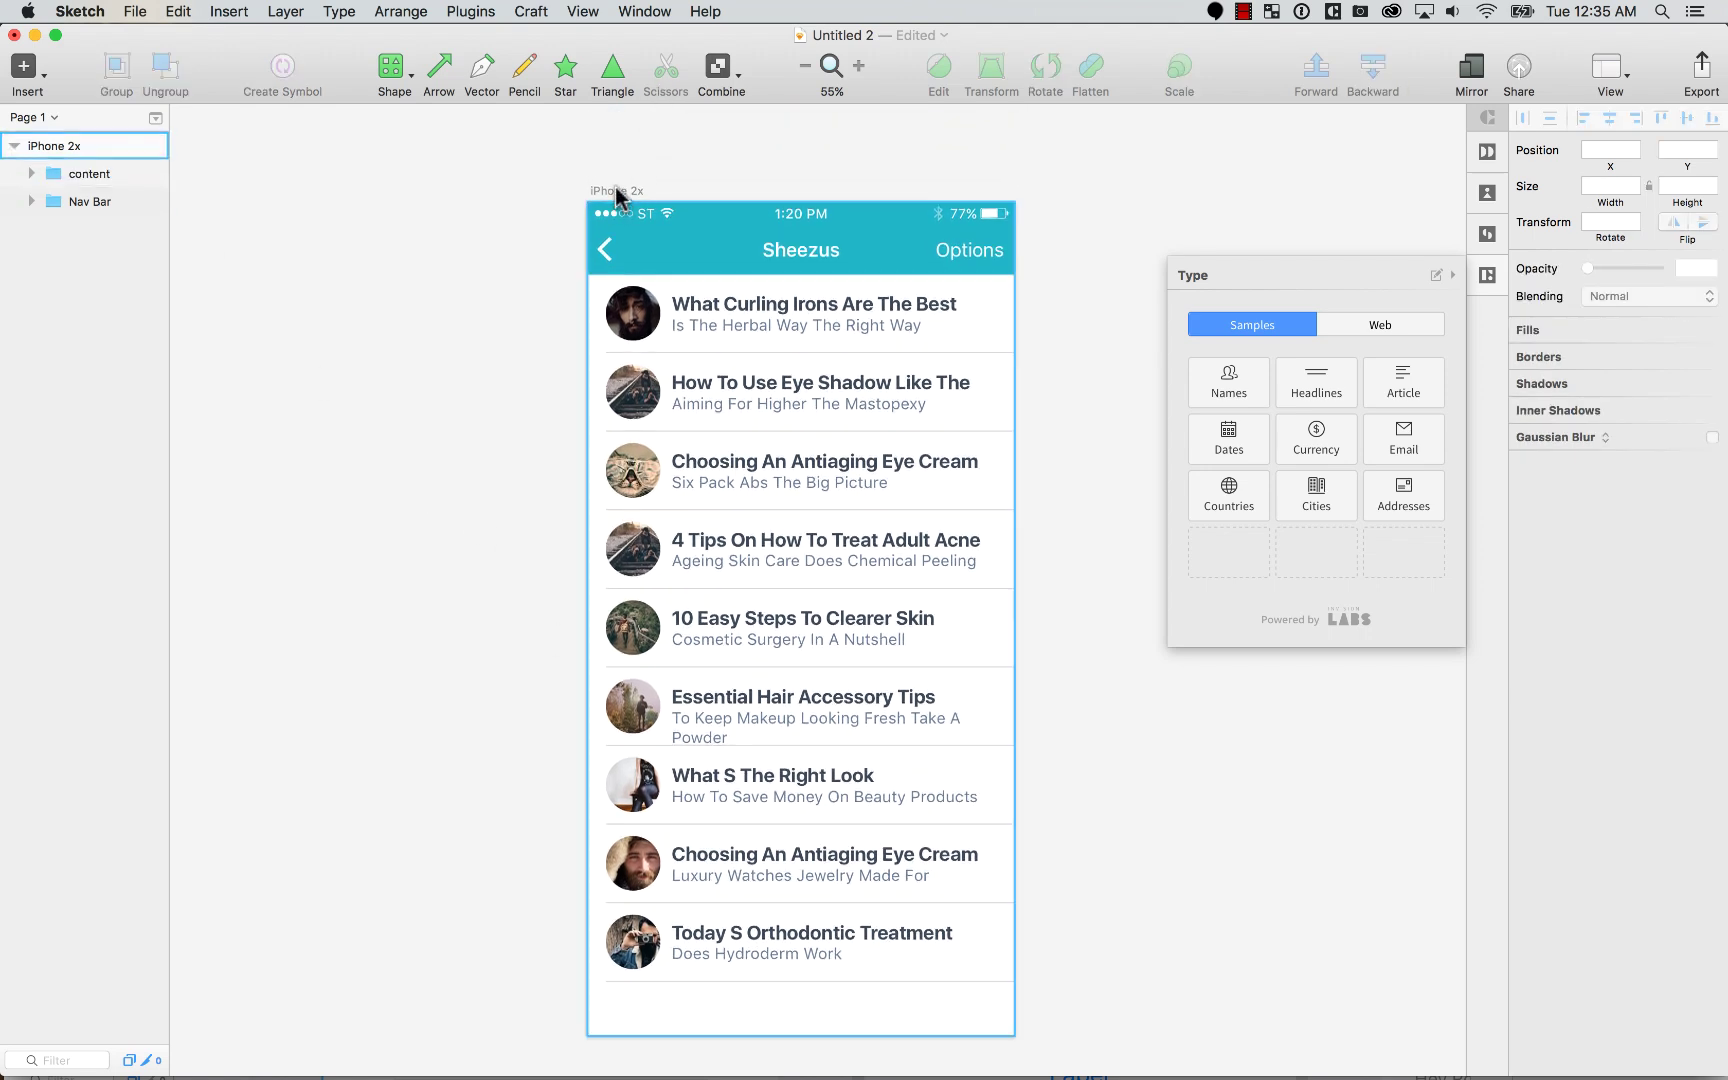
left_click(617, 193)
left_click(1689, 187)
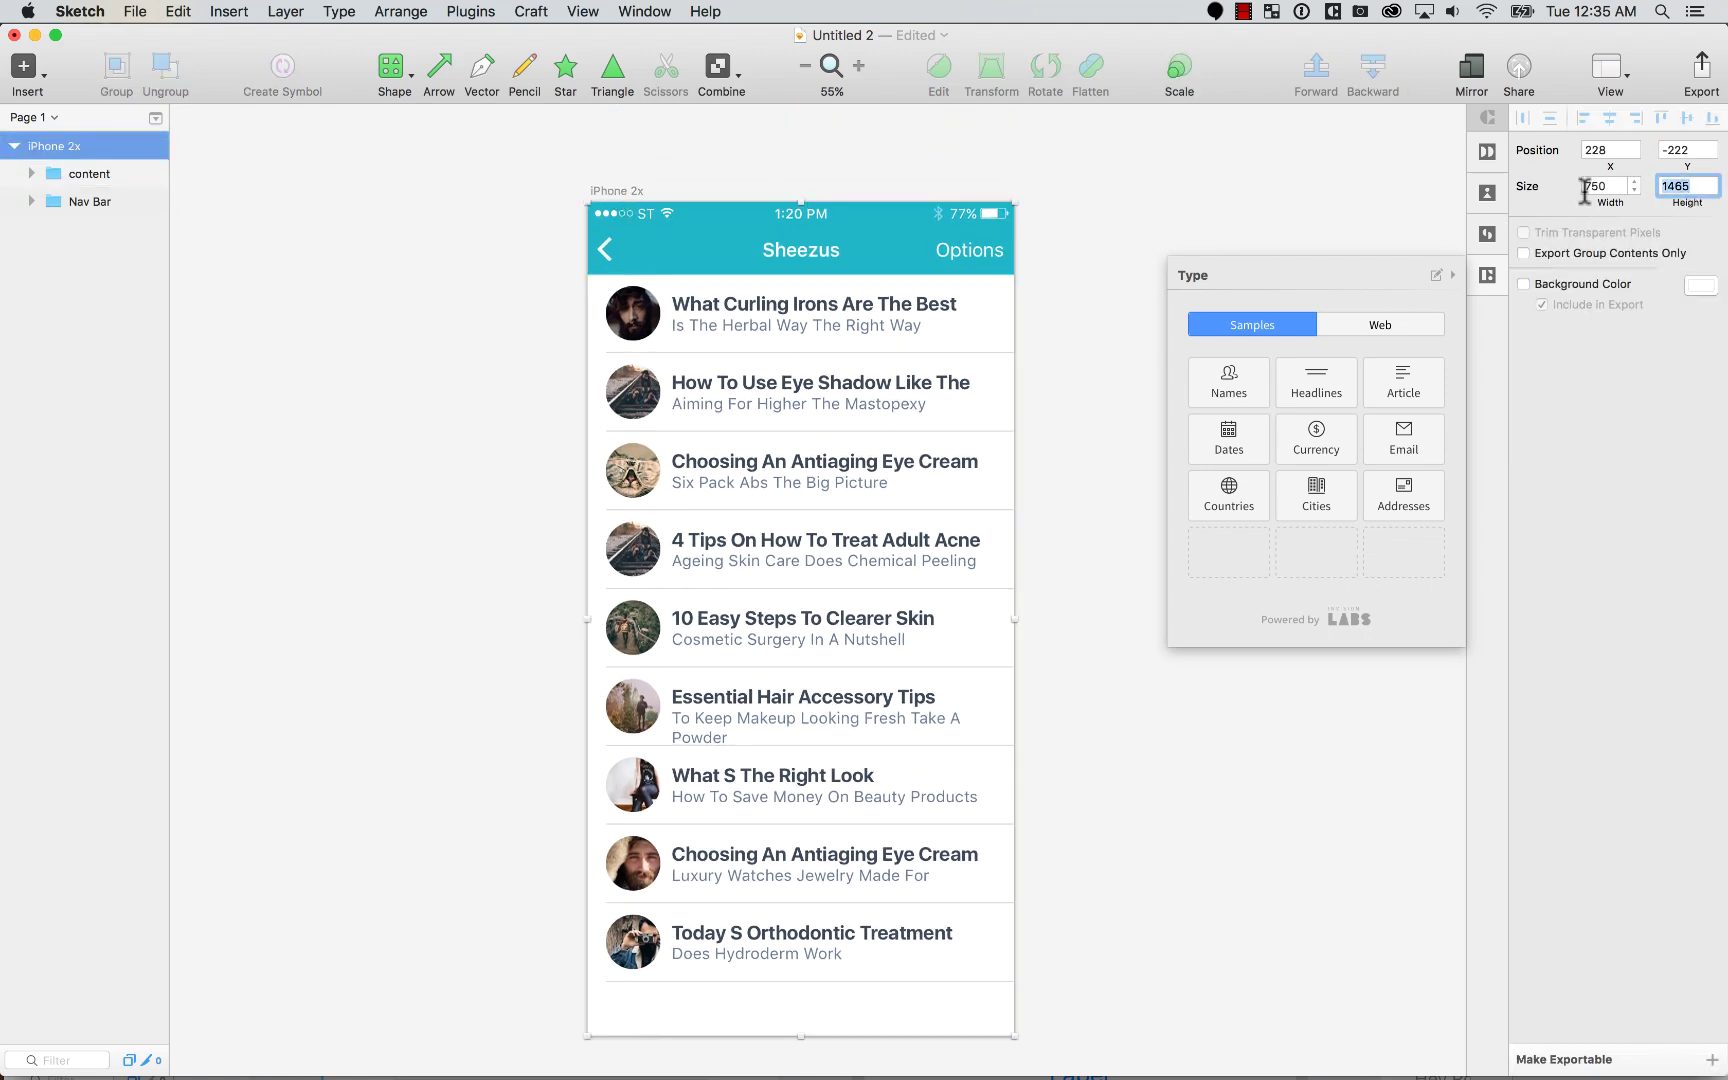
type("1334")
key("Return")
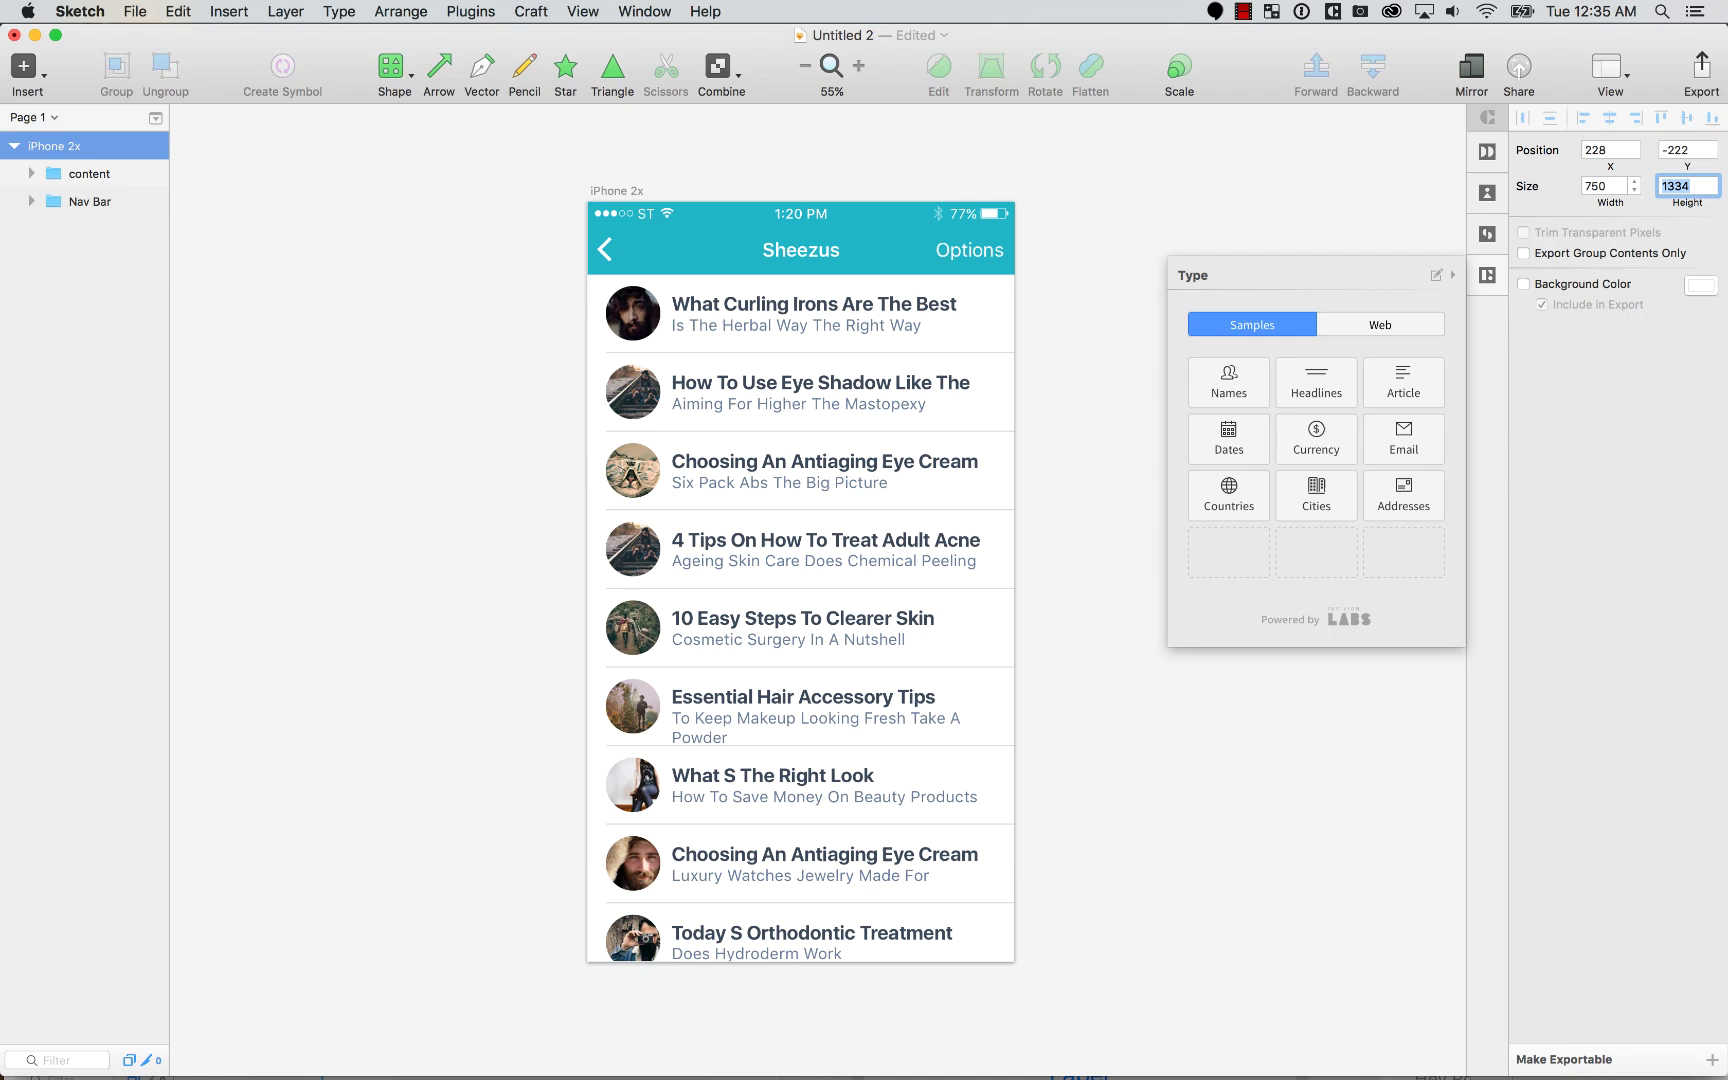
left_click(520, 803)
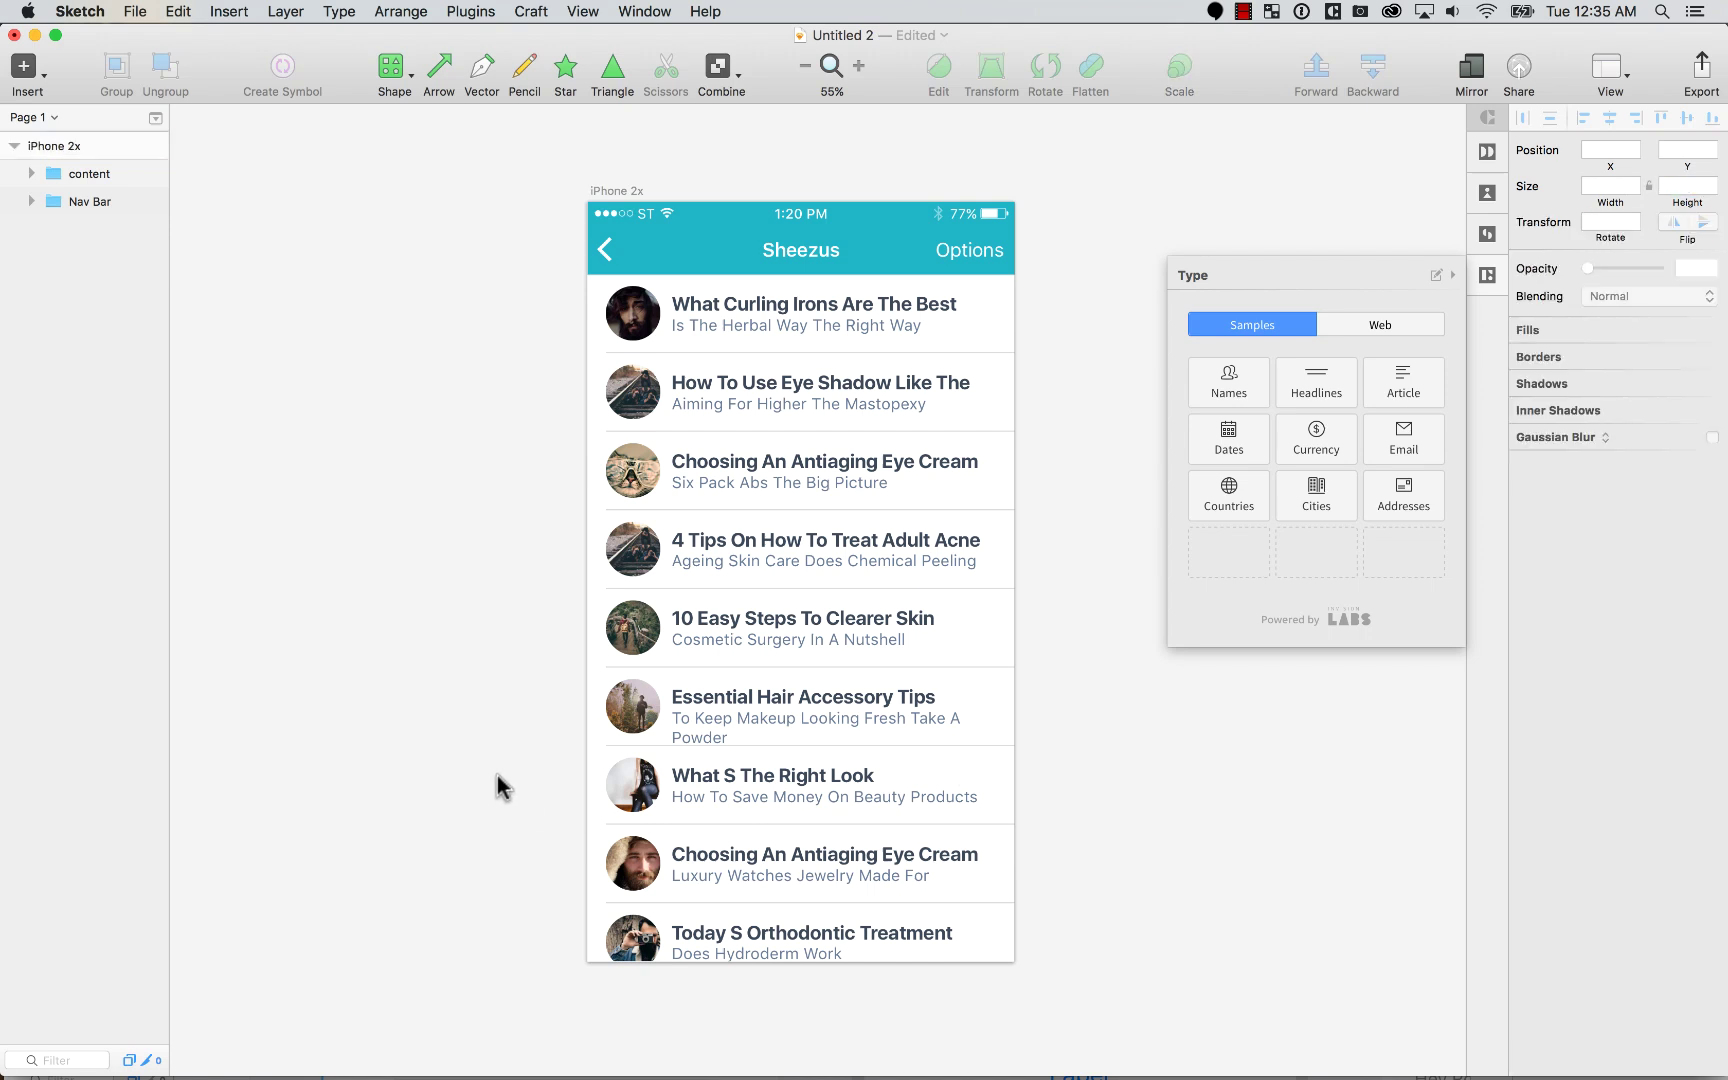
Step: Draw a rectangle about 505 by 135 over the last two list rows of the artboard
left_click(682, 332)
left_click(422, 130)
left_click(391, 68)
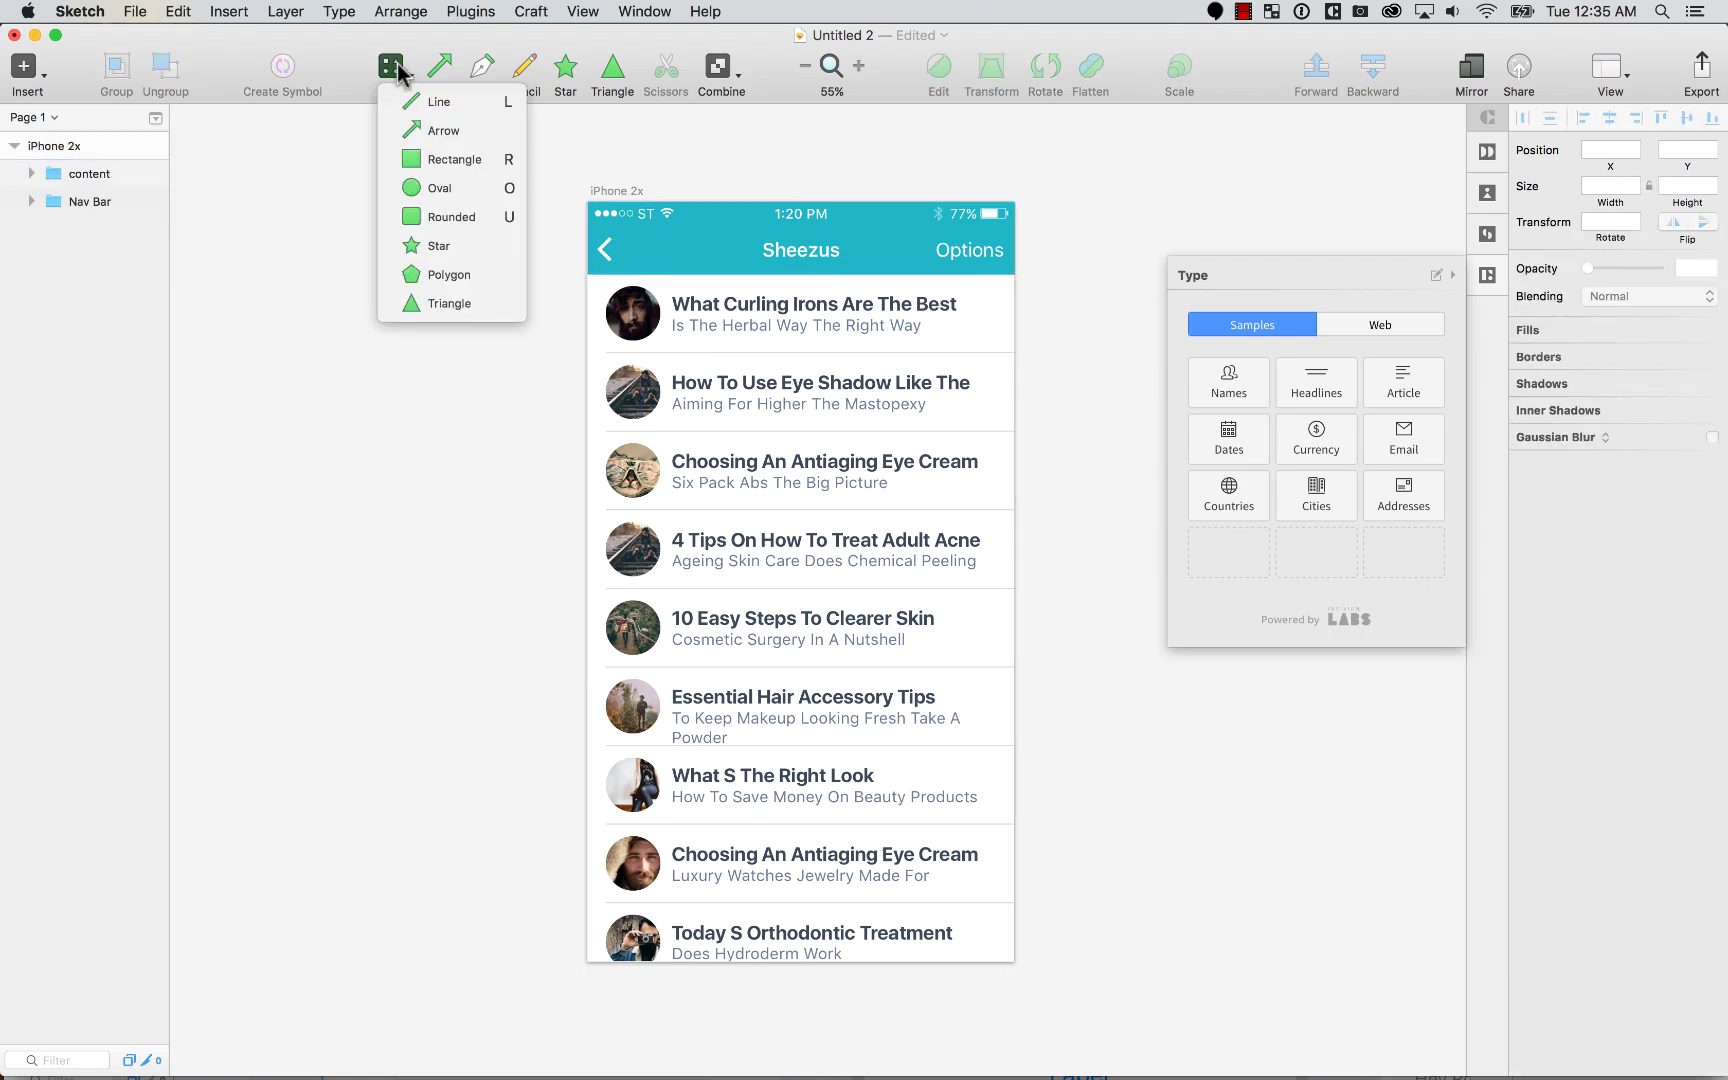
left_click(470, 160)
left_click_drag(657, 867, 943, 942)
Step: Set the new rectangle's height to 114 and round its corners with a radius of 64
left_click(1686, 185)
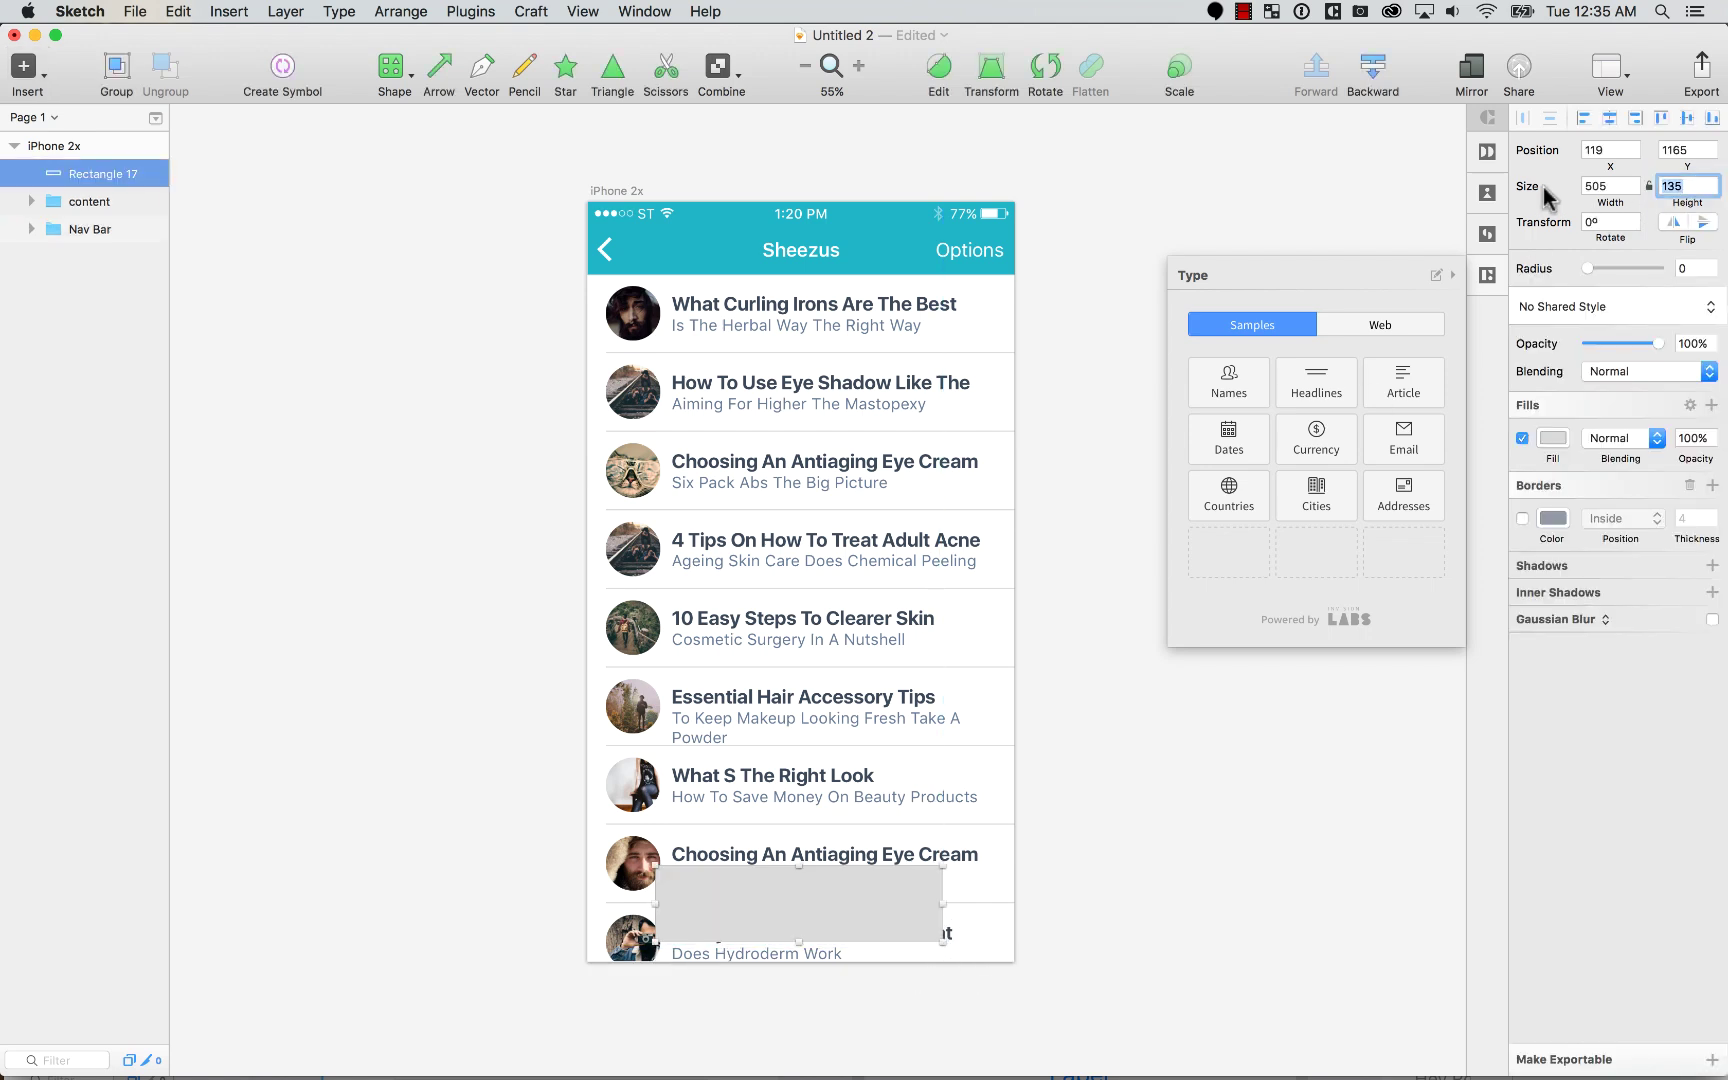
type("114")
key("Return")
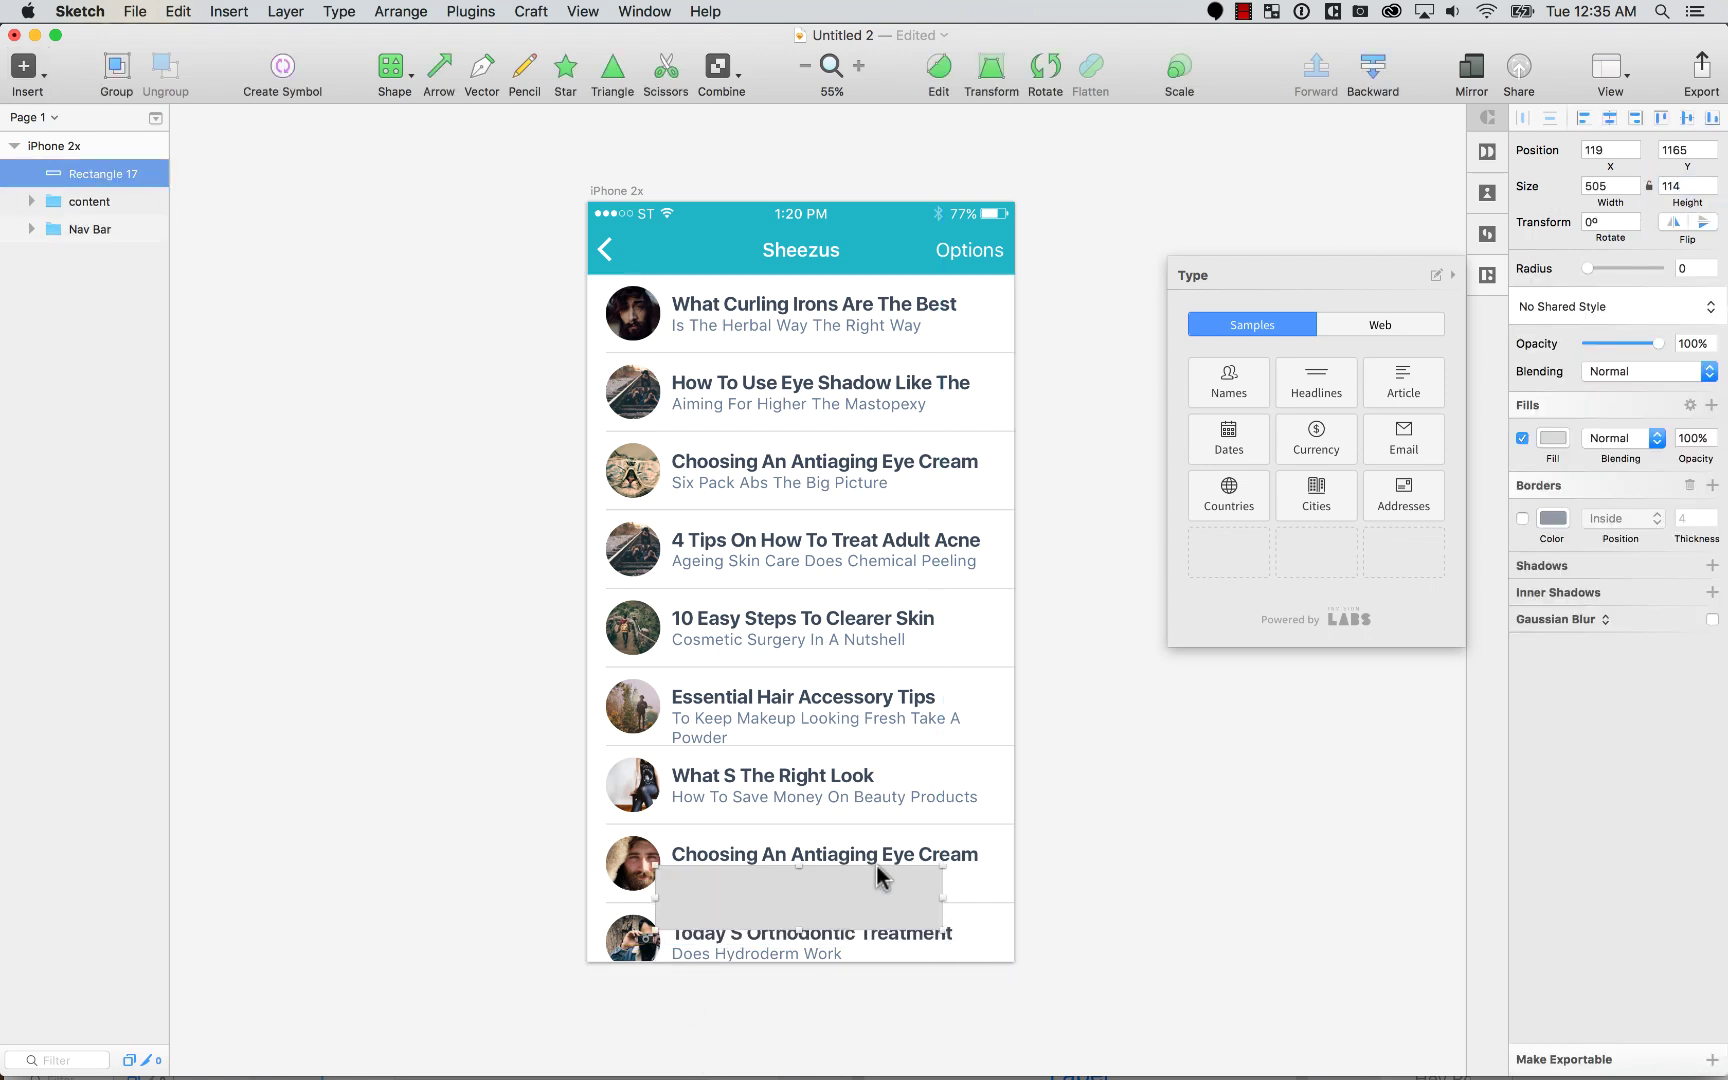
left_click_drag(1587, 268, 1644, 268)
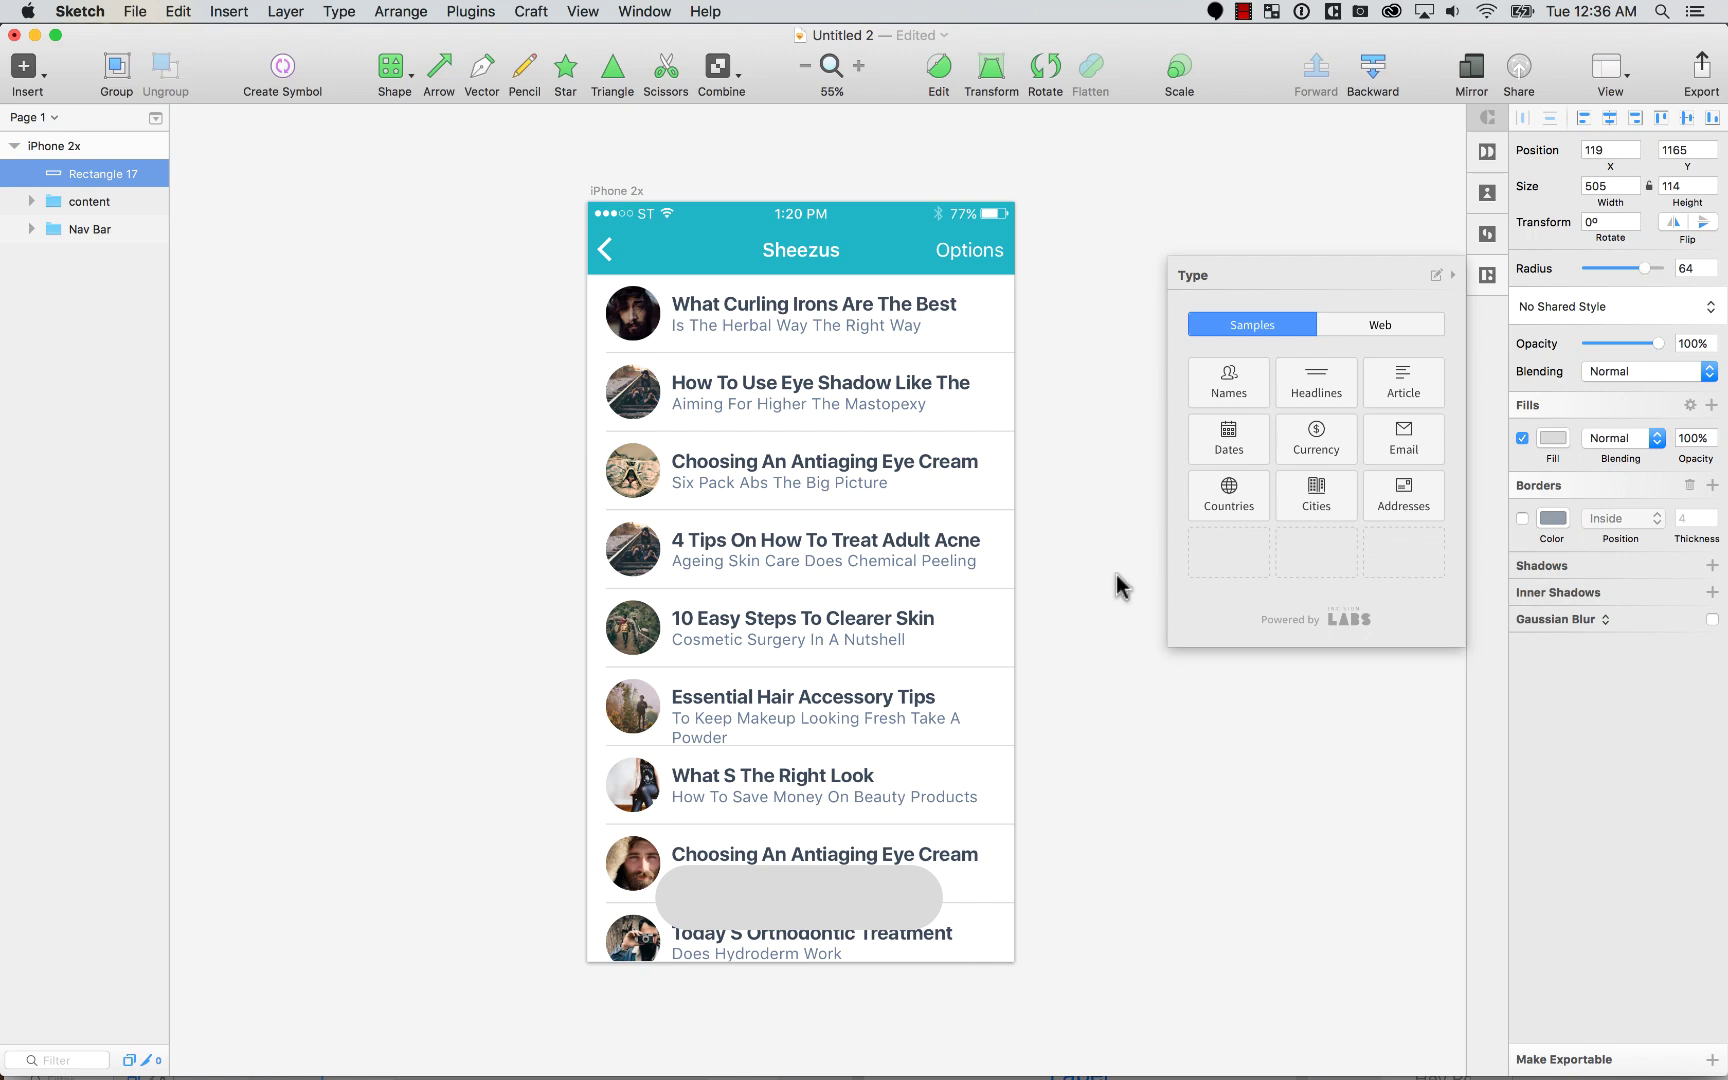
Step: Nudge the rounded rectangle down to Y 1195
key("shift+Down")
key("shift+Down")
key("shift+Down")
key("shift+Down")
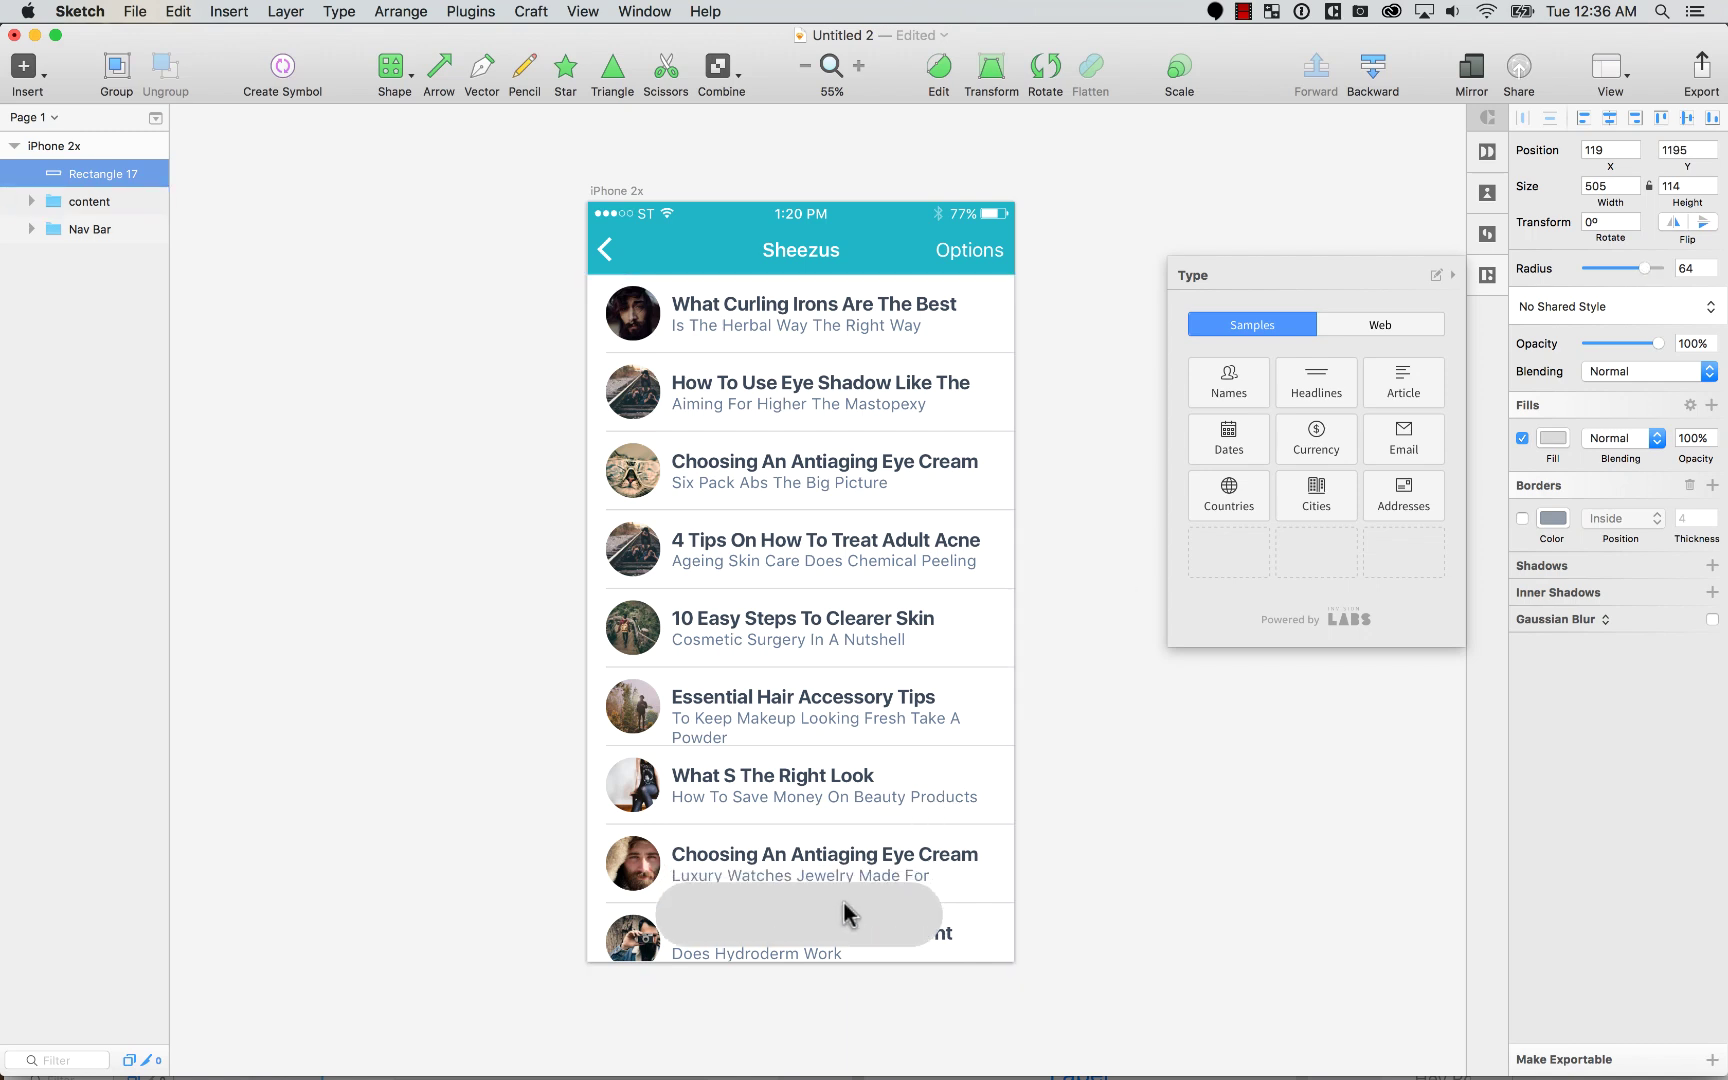
key("shift+Up")
Step: Fill the rounded rectangle with the blue global color 2CA3E4
left_click(1562, 438)
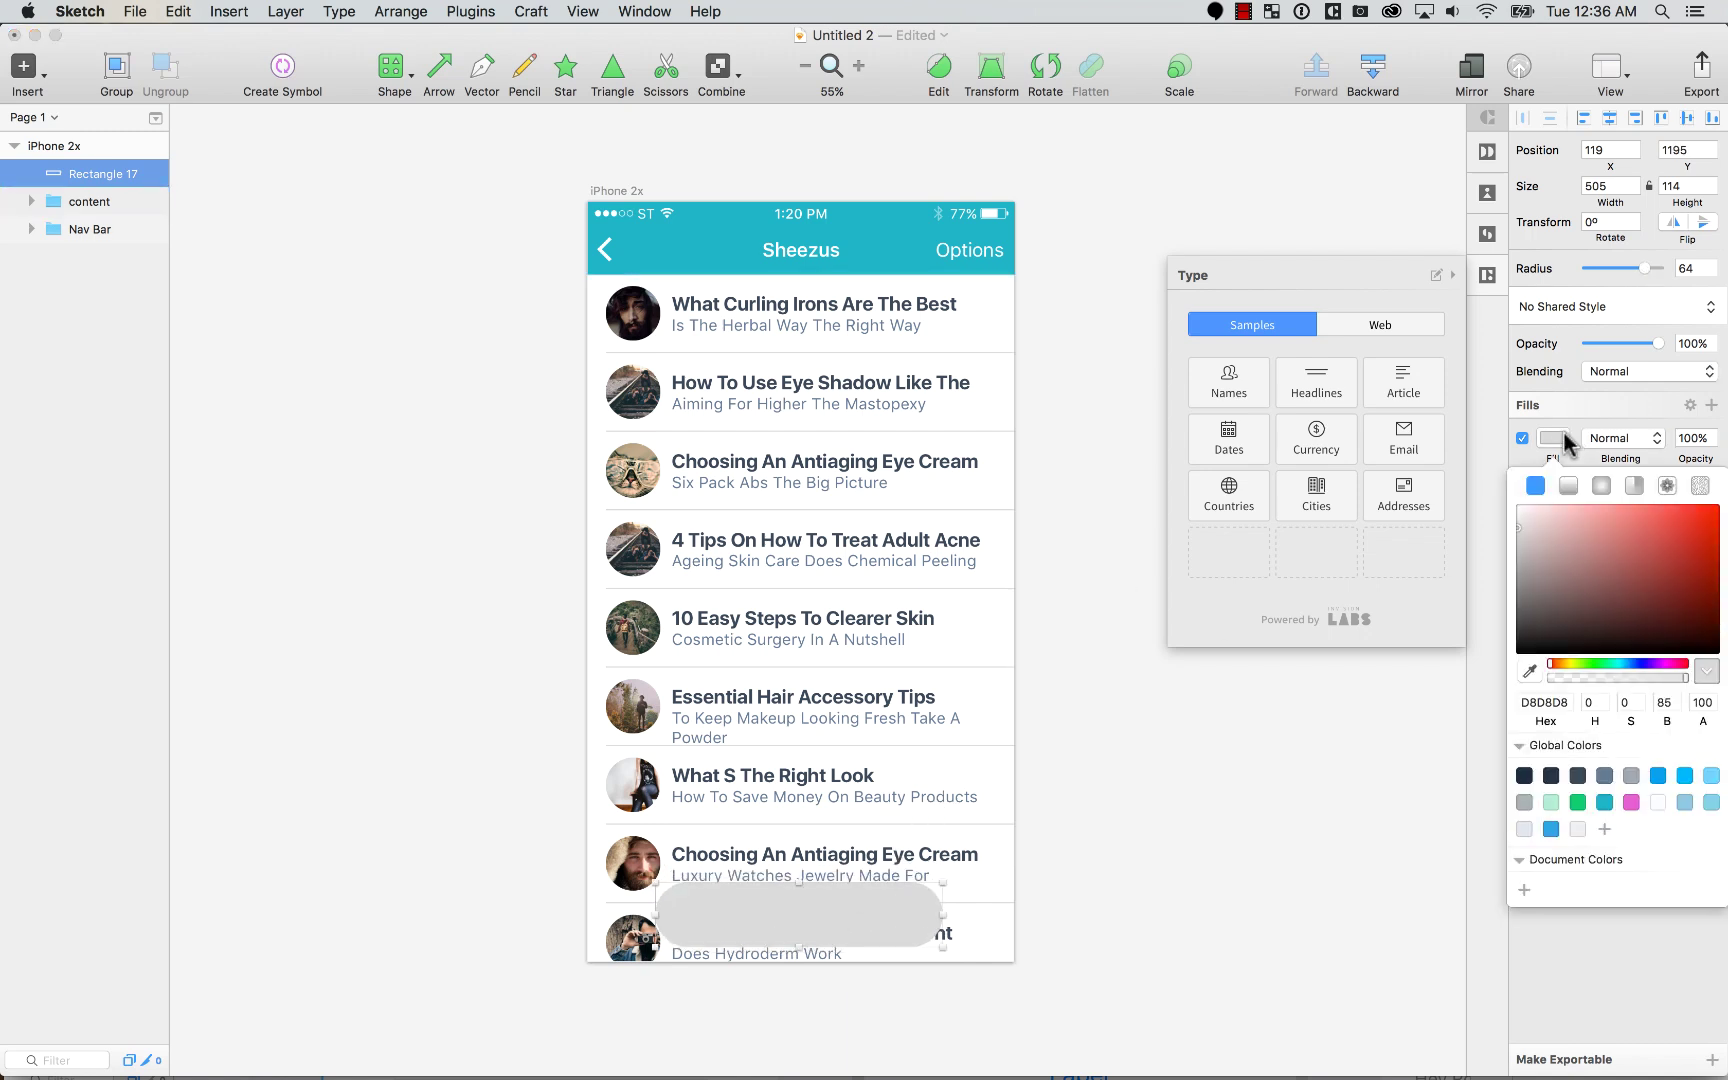
left_click(1551, 829)
left_click(805, 913)
Step: Nudge the blue rounded rectangle to X 123, Y 1185, centering it horizontally on the artboard
key("shift+Up")
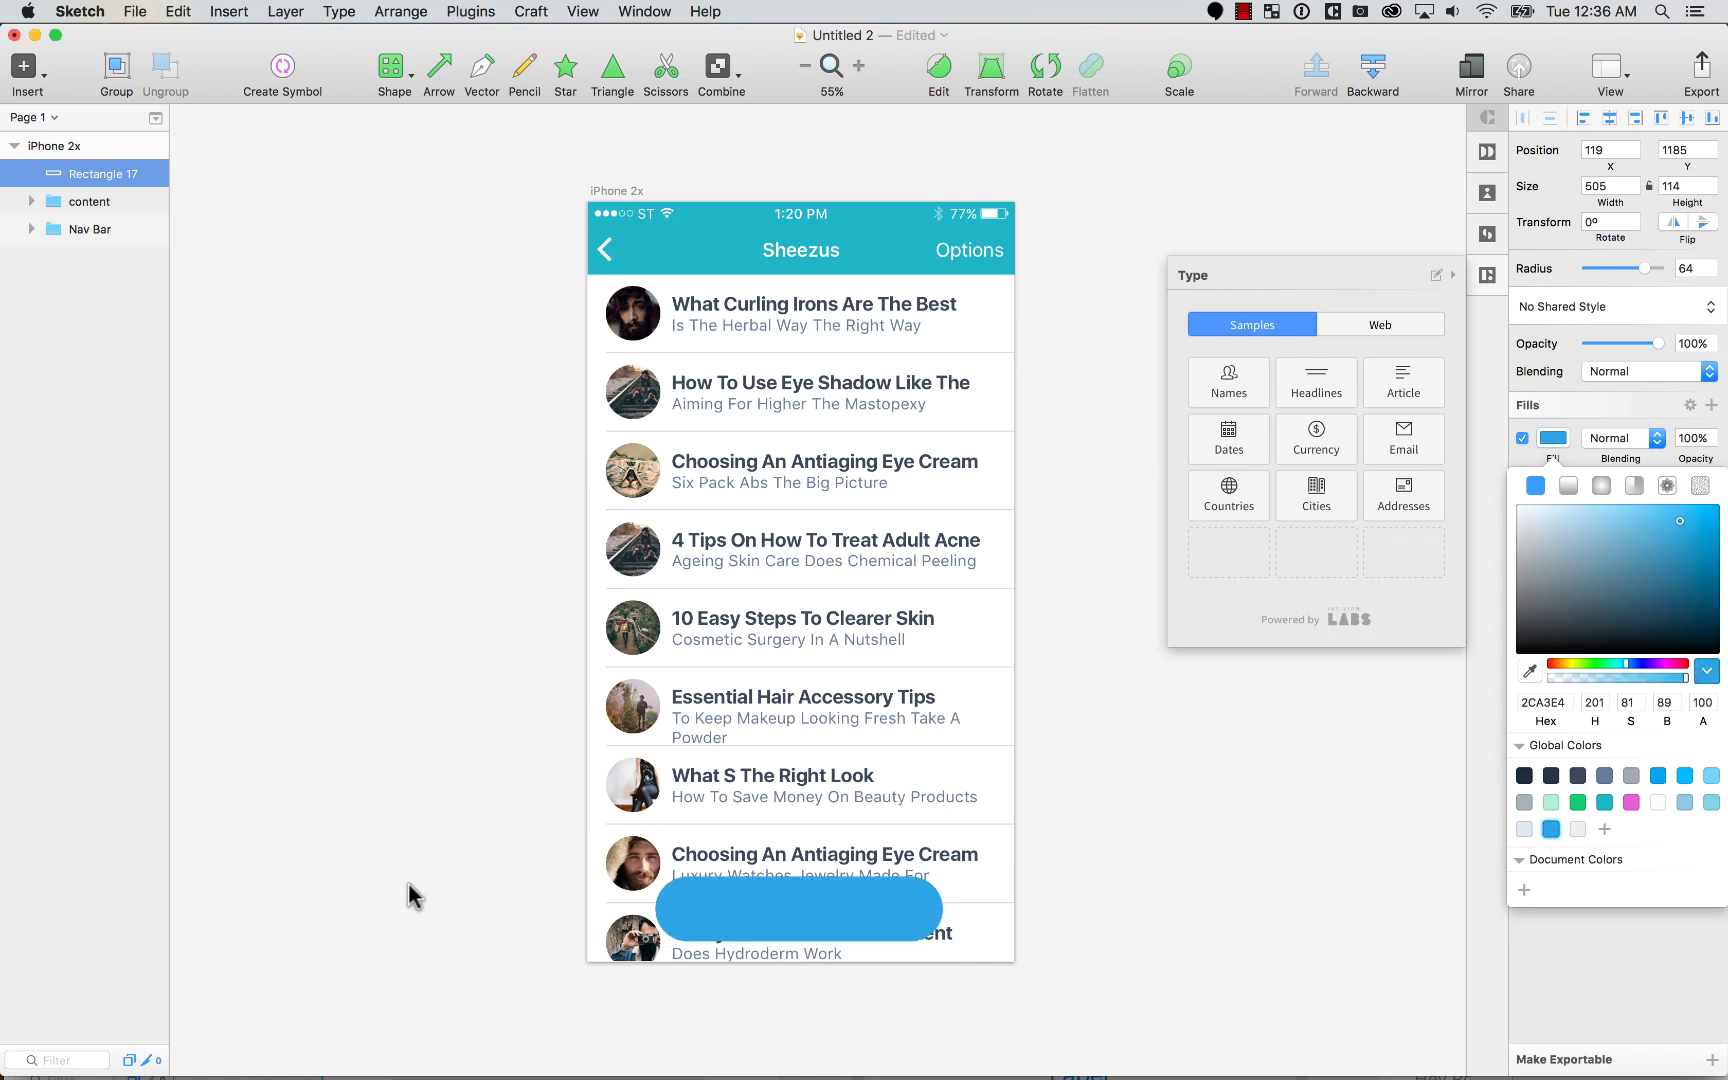
key("Right")
key("Right")
key("Right")
key("Right")
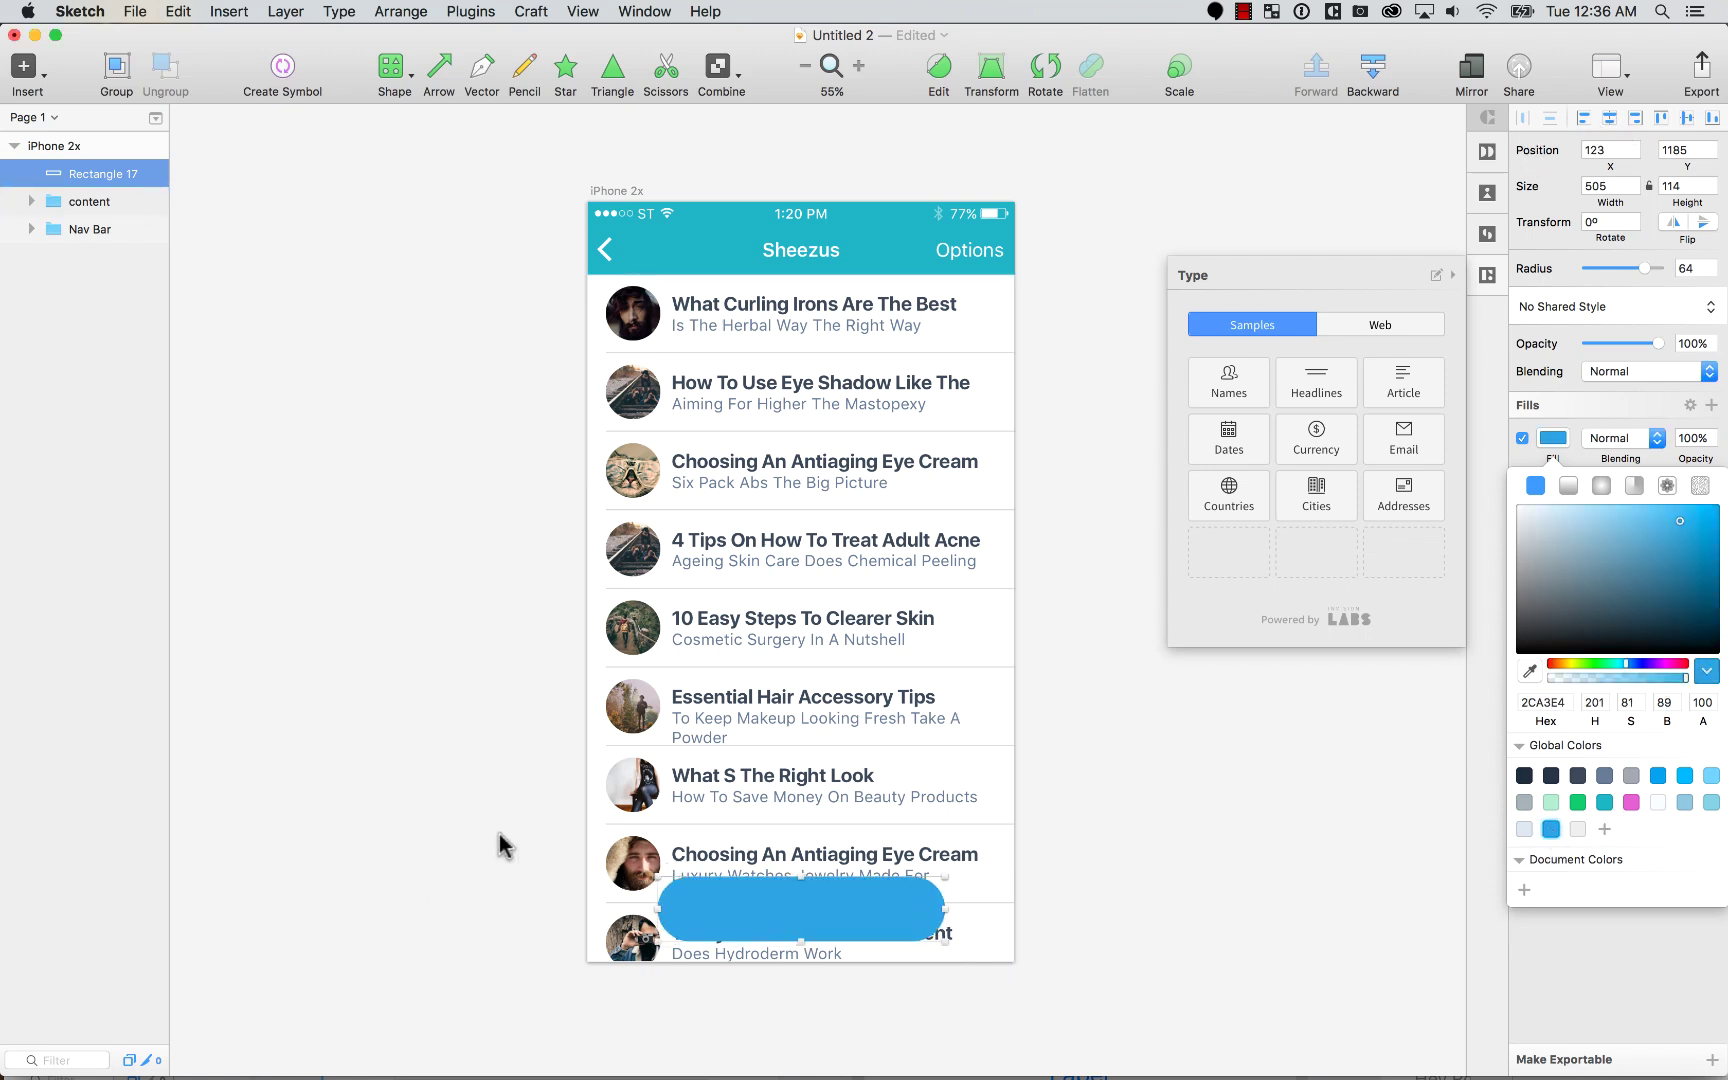
key("Escape")
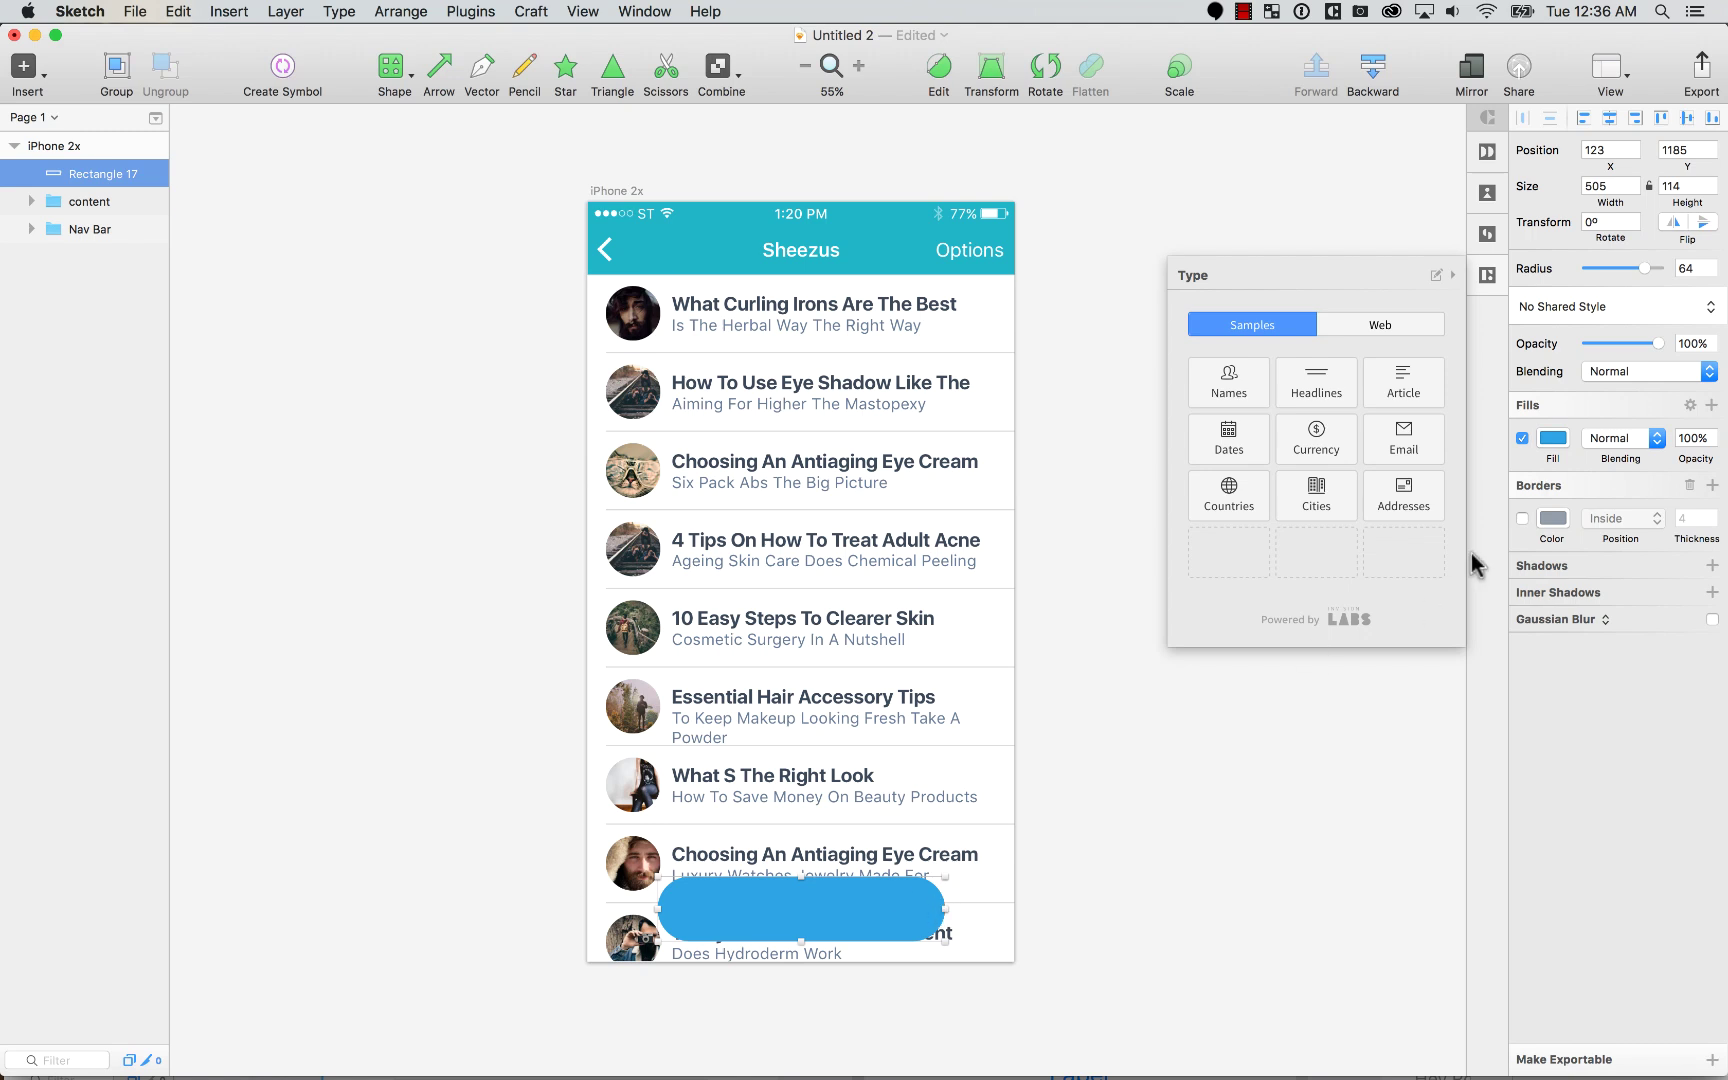
left_click(430, 853)
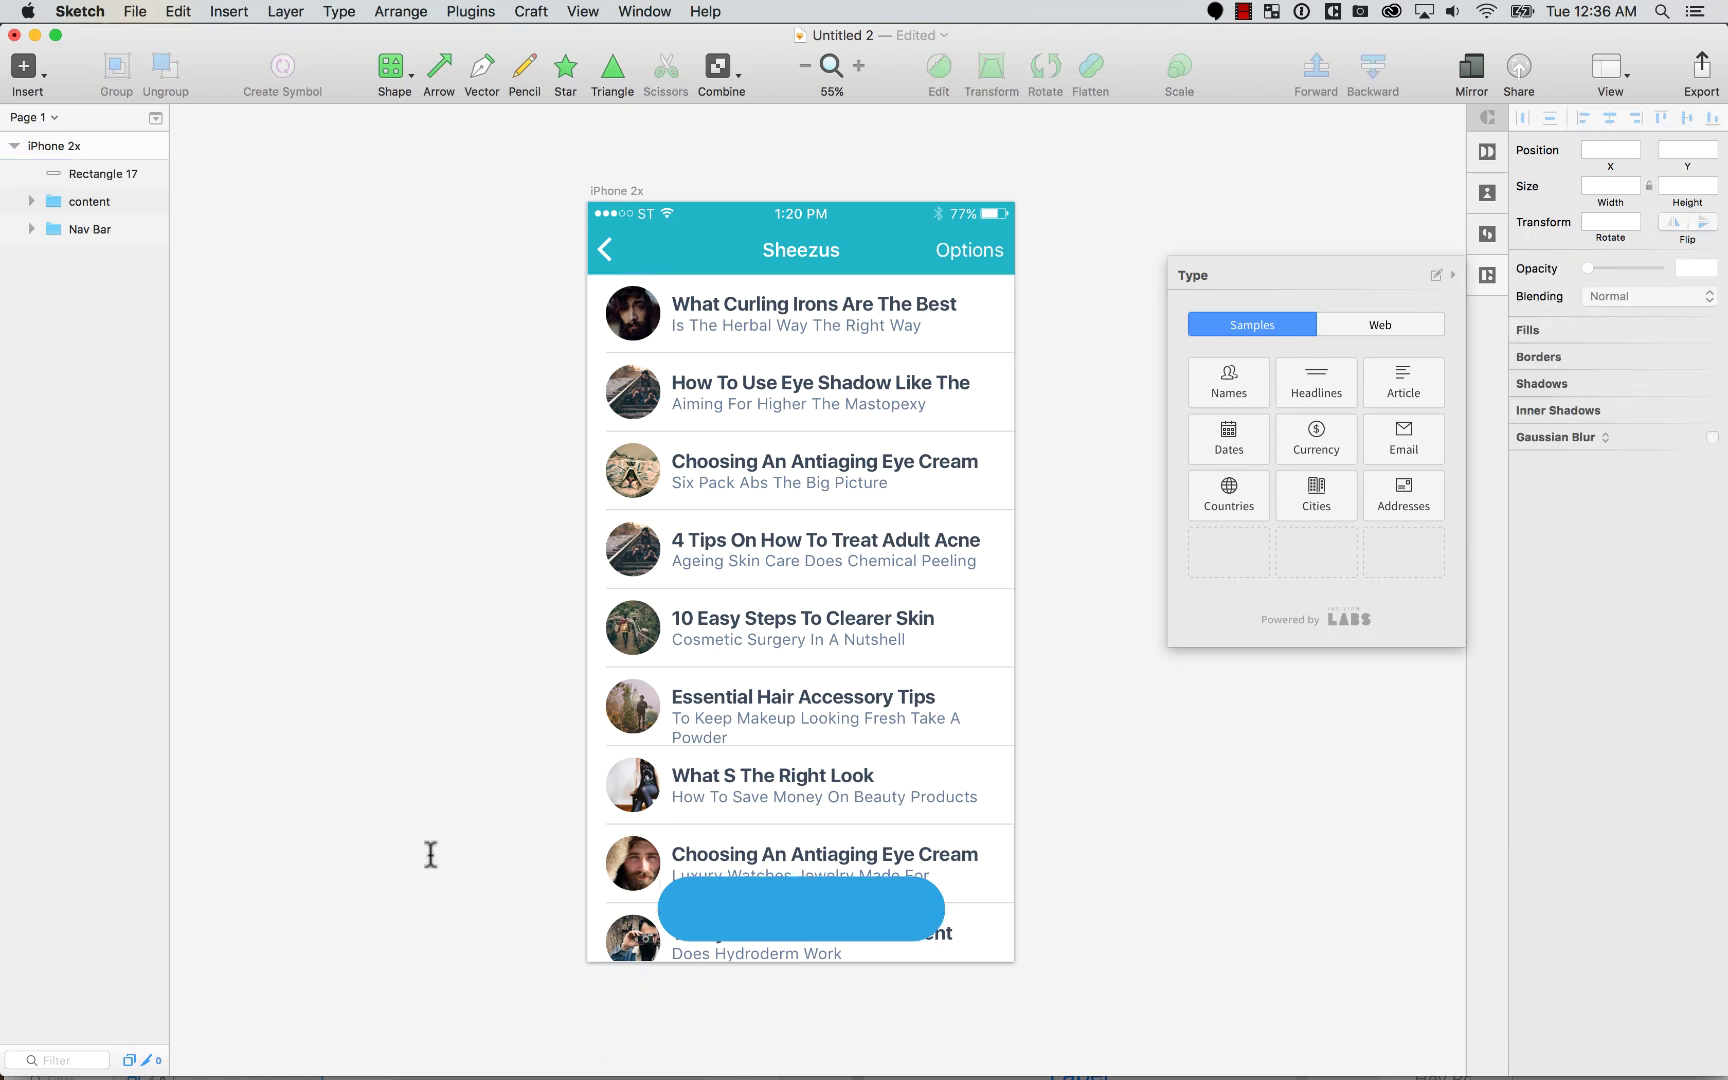
Step: Add a text layer reading "Sheez It!" and place it over the blue rounded rectangle
key("t")
left_click(480, 872)
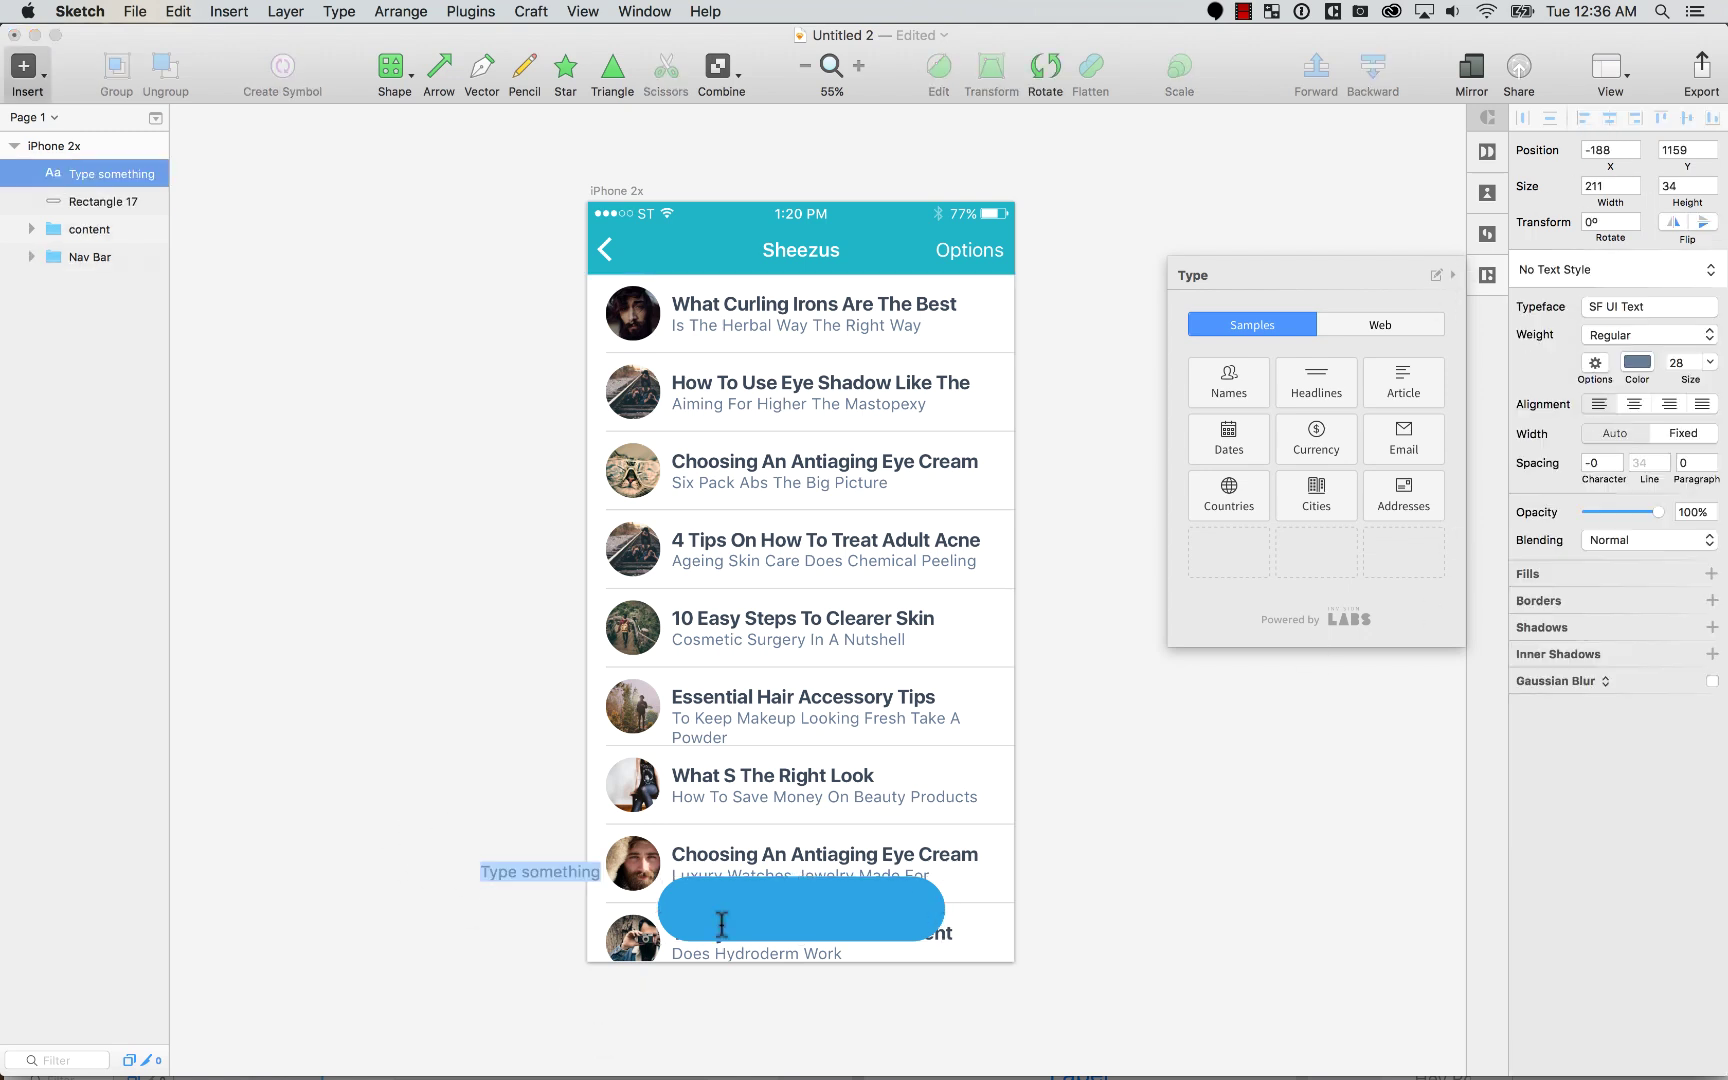
type("Sheez")
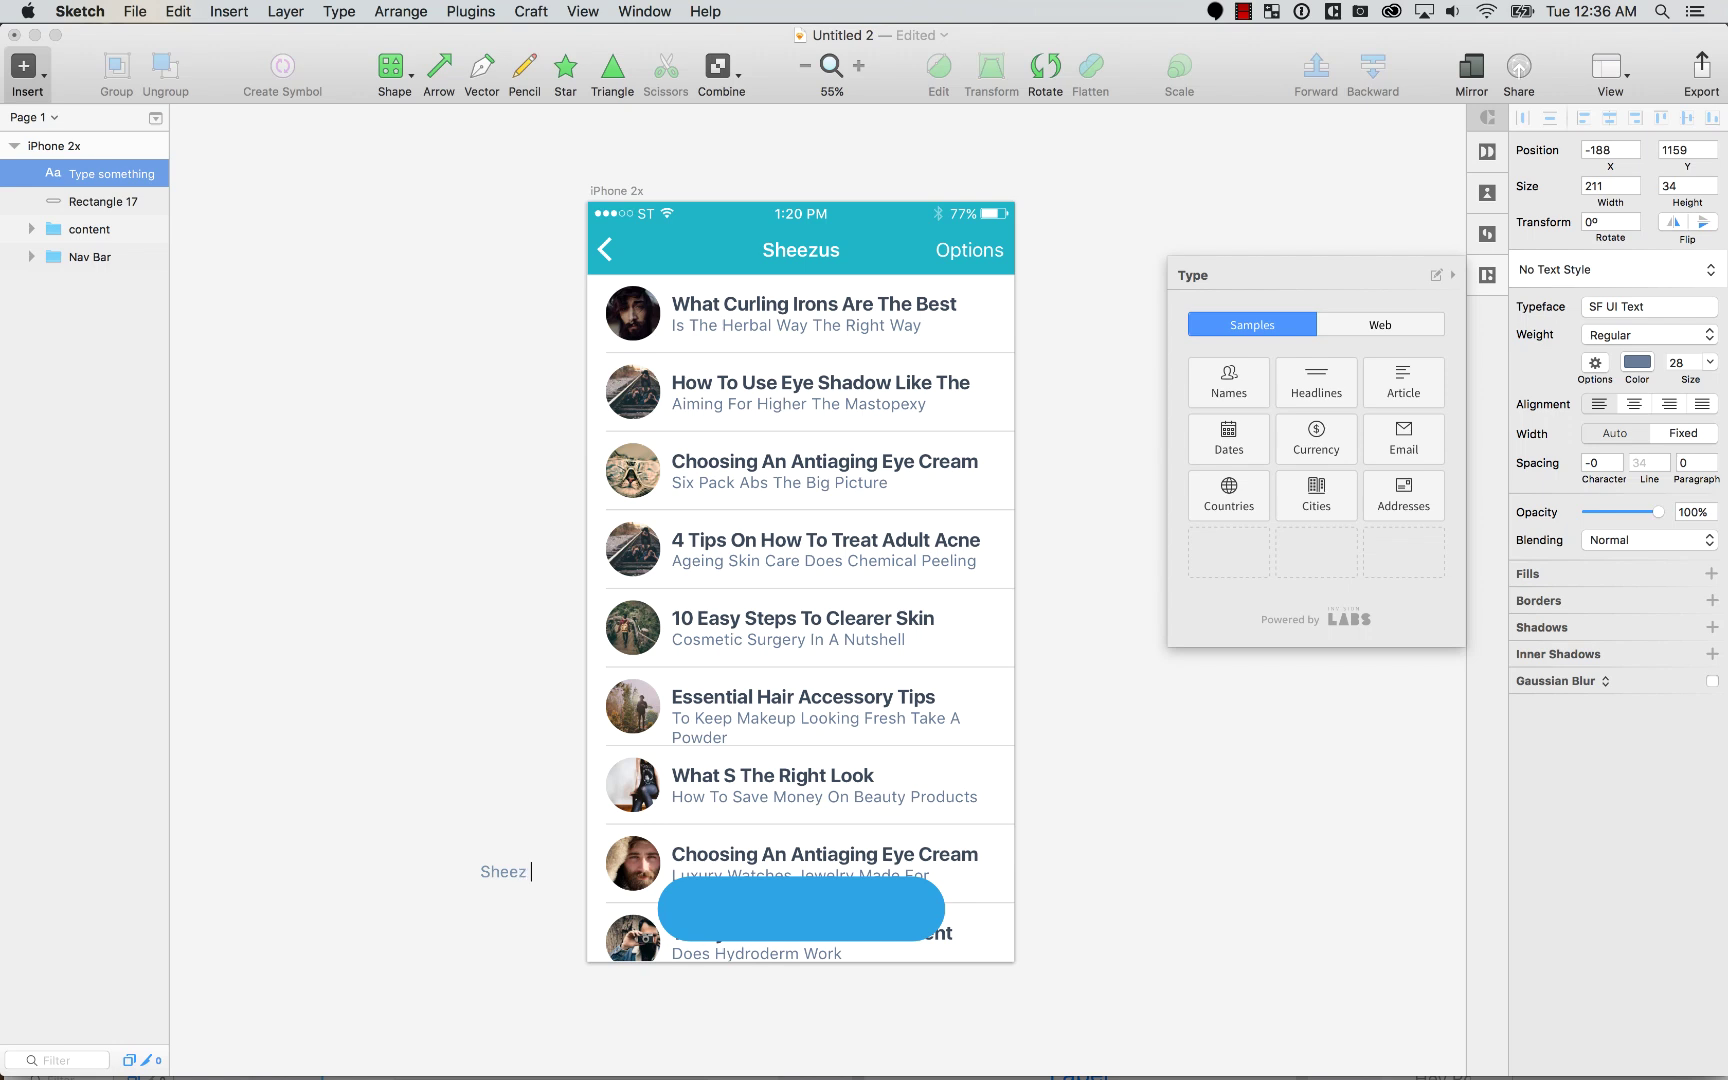
type(" It!")
key("Escape")
left_click_drag(525, 872, 808, 908)
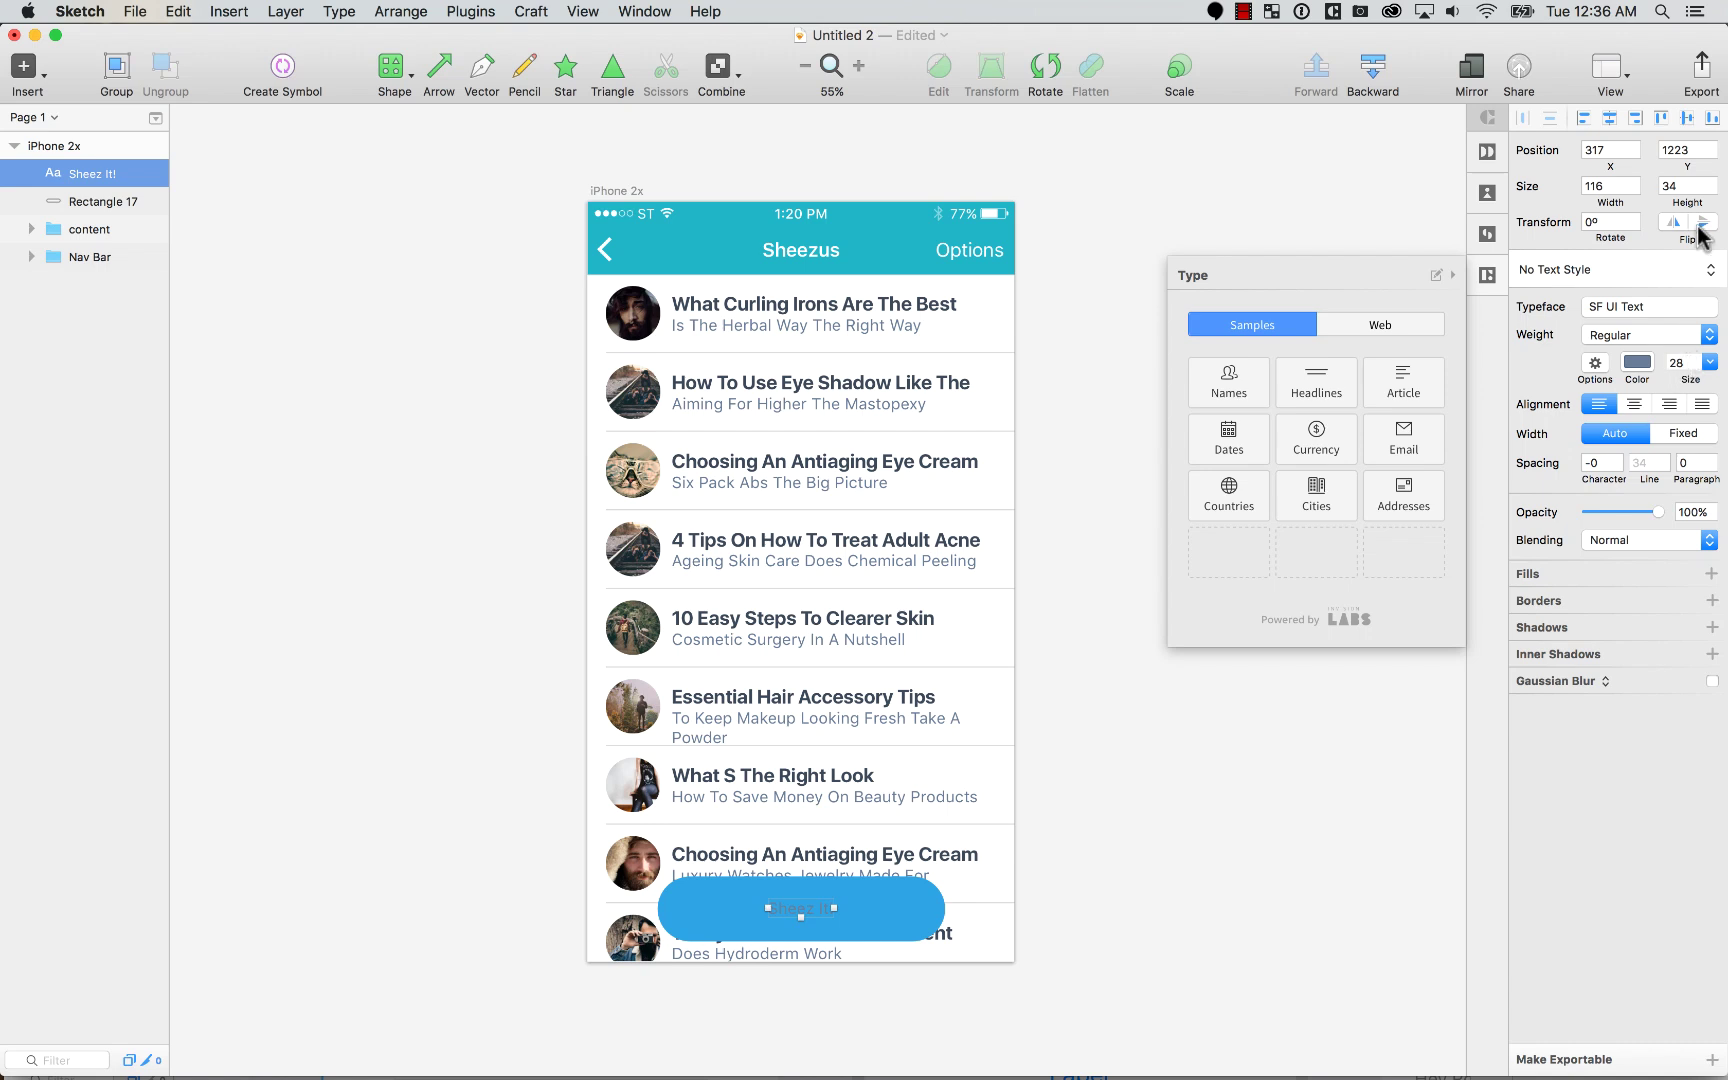
Step: Style the "Sheez It!" label as SF UI Display Bold, size 40, in white (FFFFFF)
left_click(1684, 364)
left_click(1637, 362)
left_click_drag(1578, 528, 1476, 379)
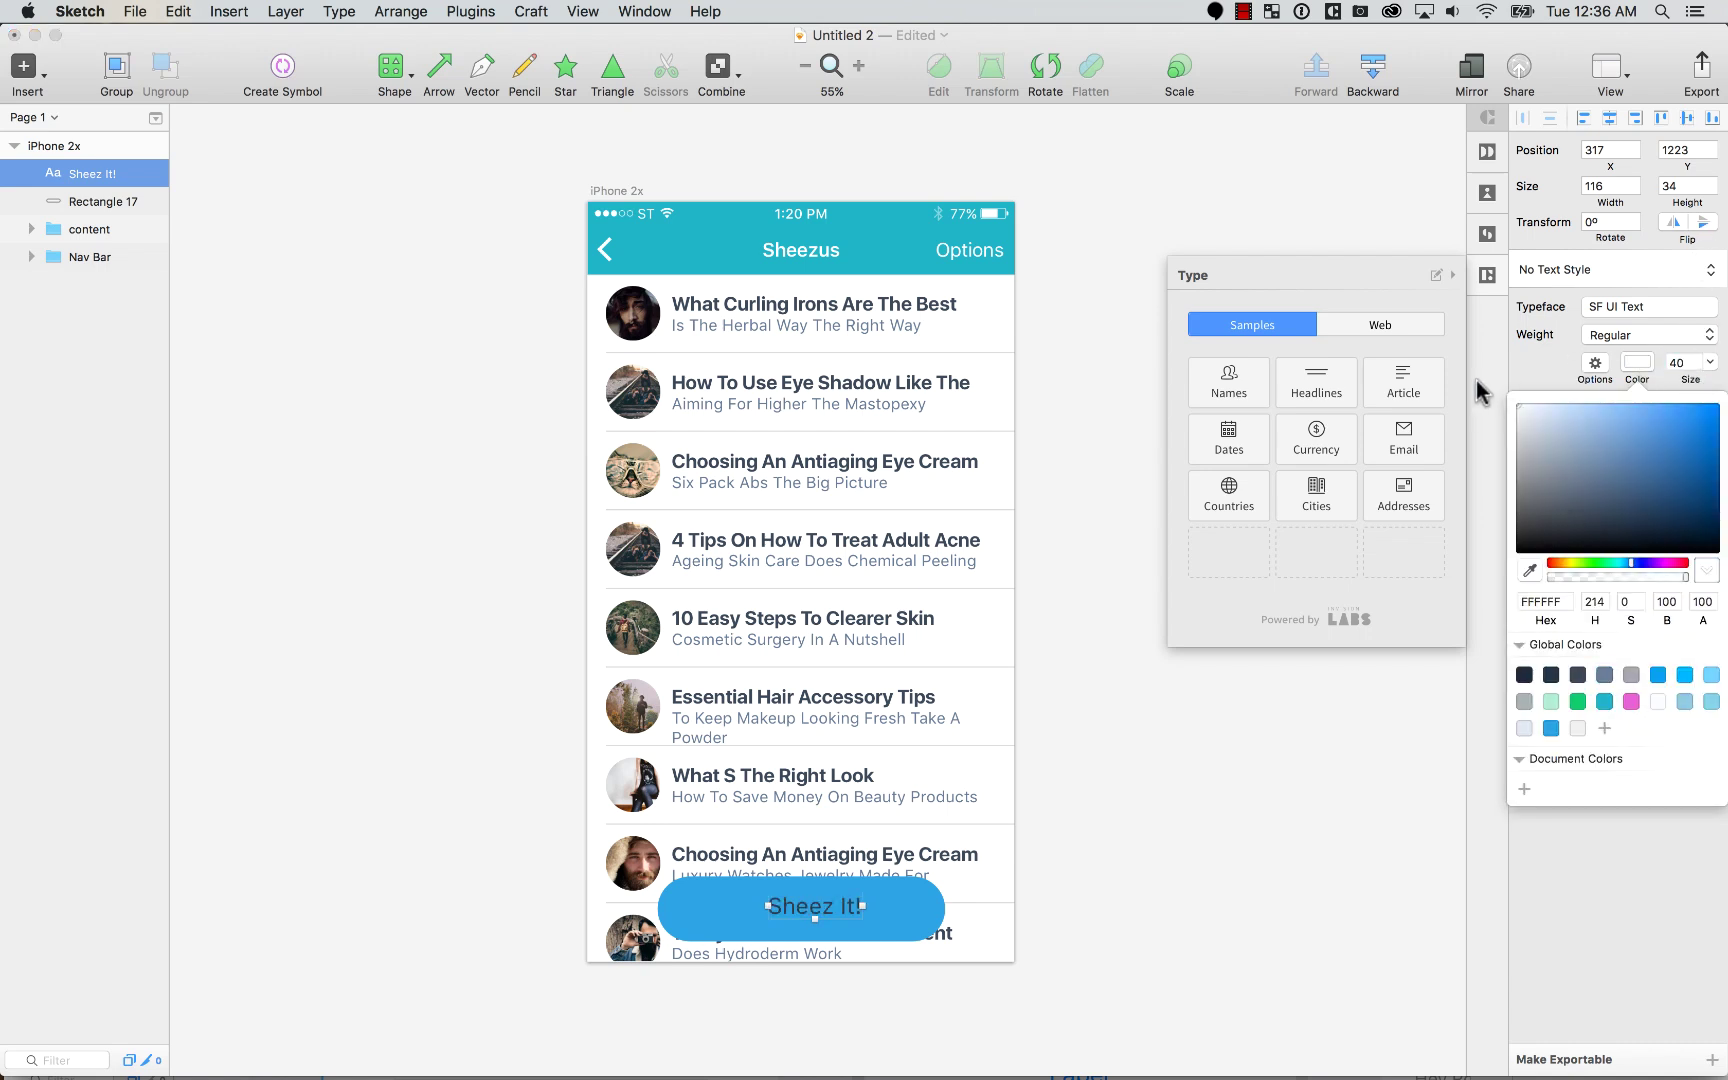
left_click(1666, 335)
left_click(1640, 473)
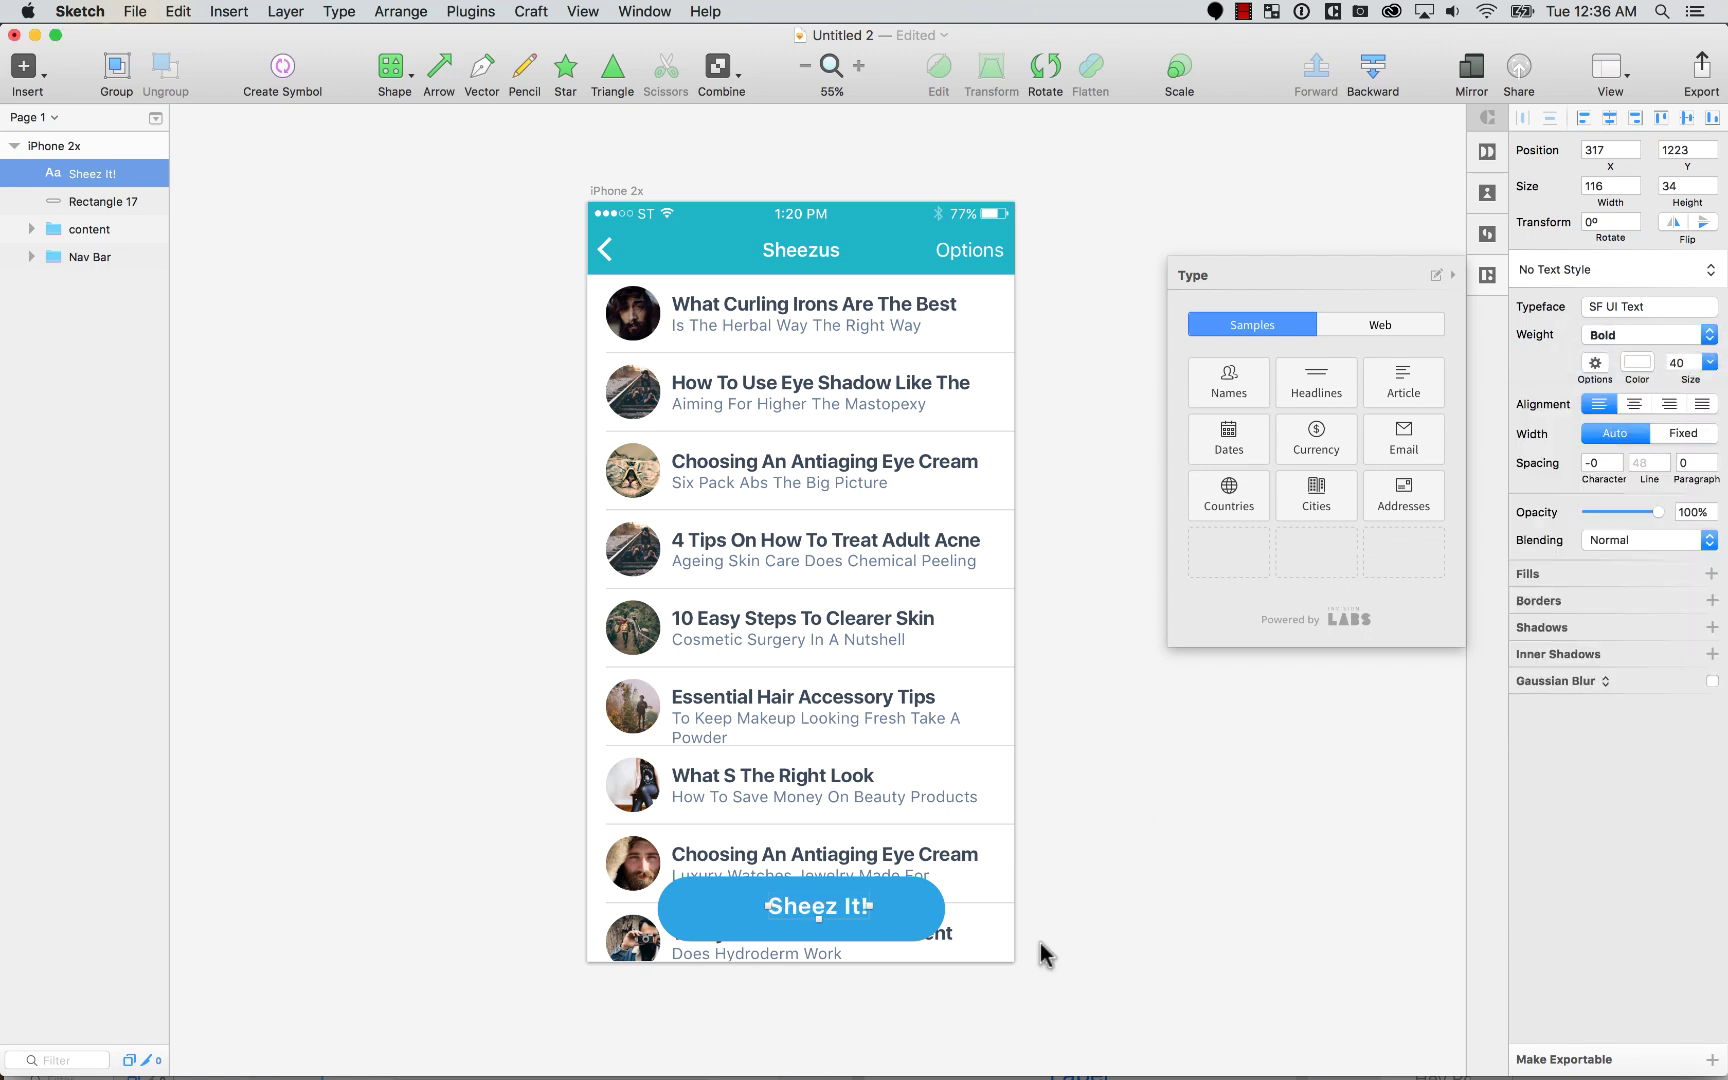
left_click(1638, 307)
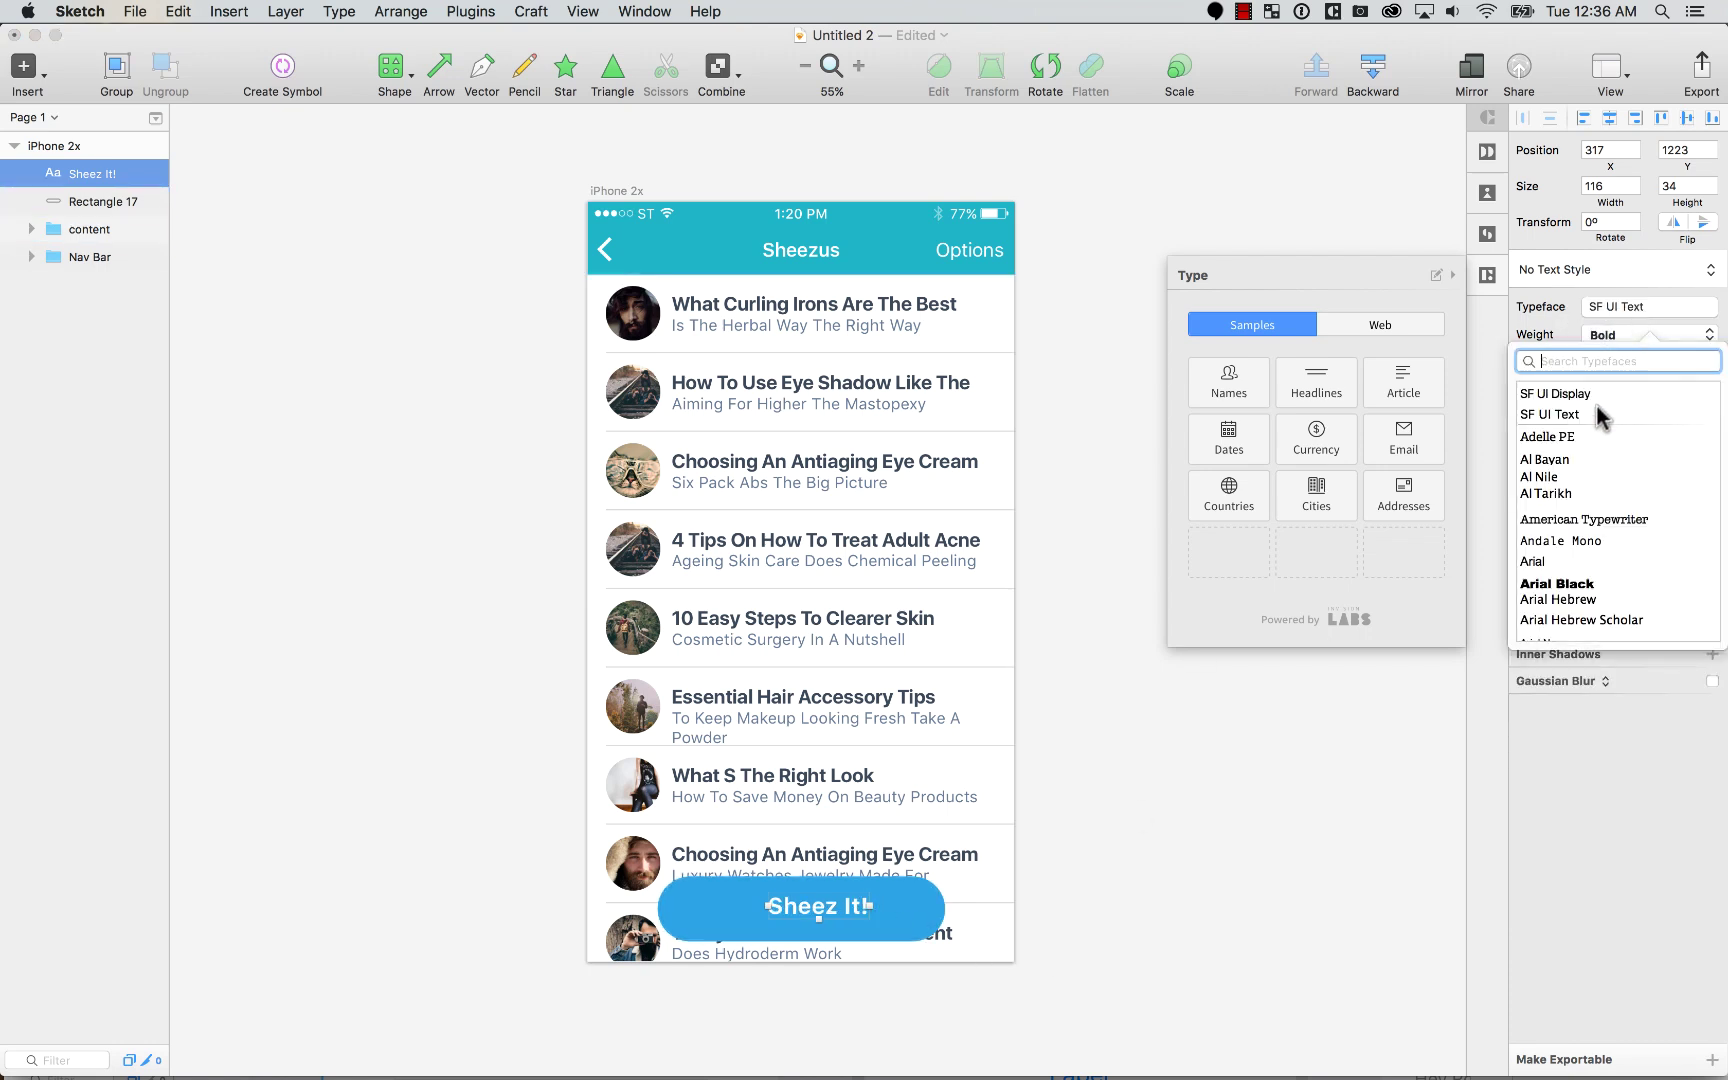
left_click(1556, 394)
Step: Center the "Sheez It!" label horizontally and vertically on the blue rounded rectangle
left_click(918, 924, "shift")
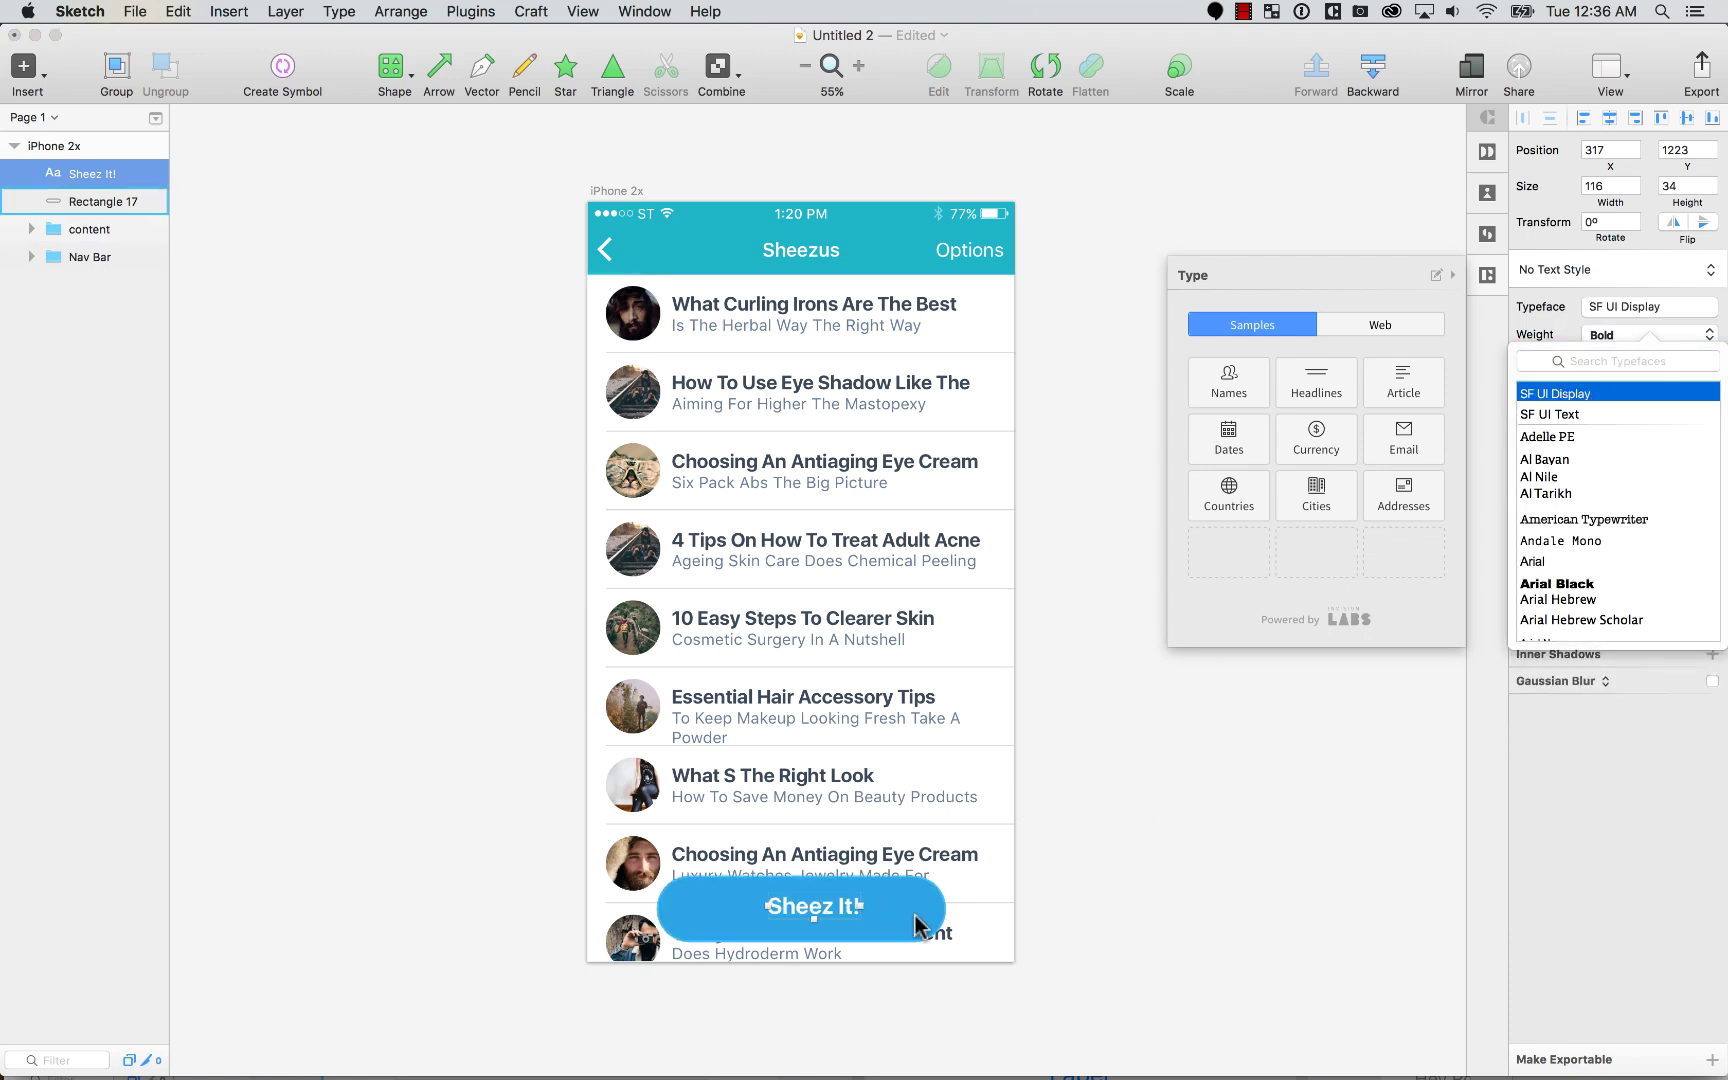
left_click(1610, 117)
left_click(1686, 117)
left_click(1100, 826)
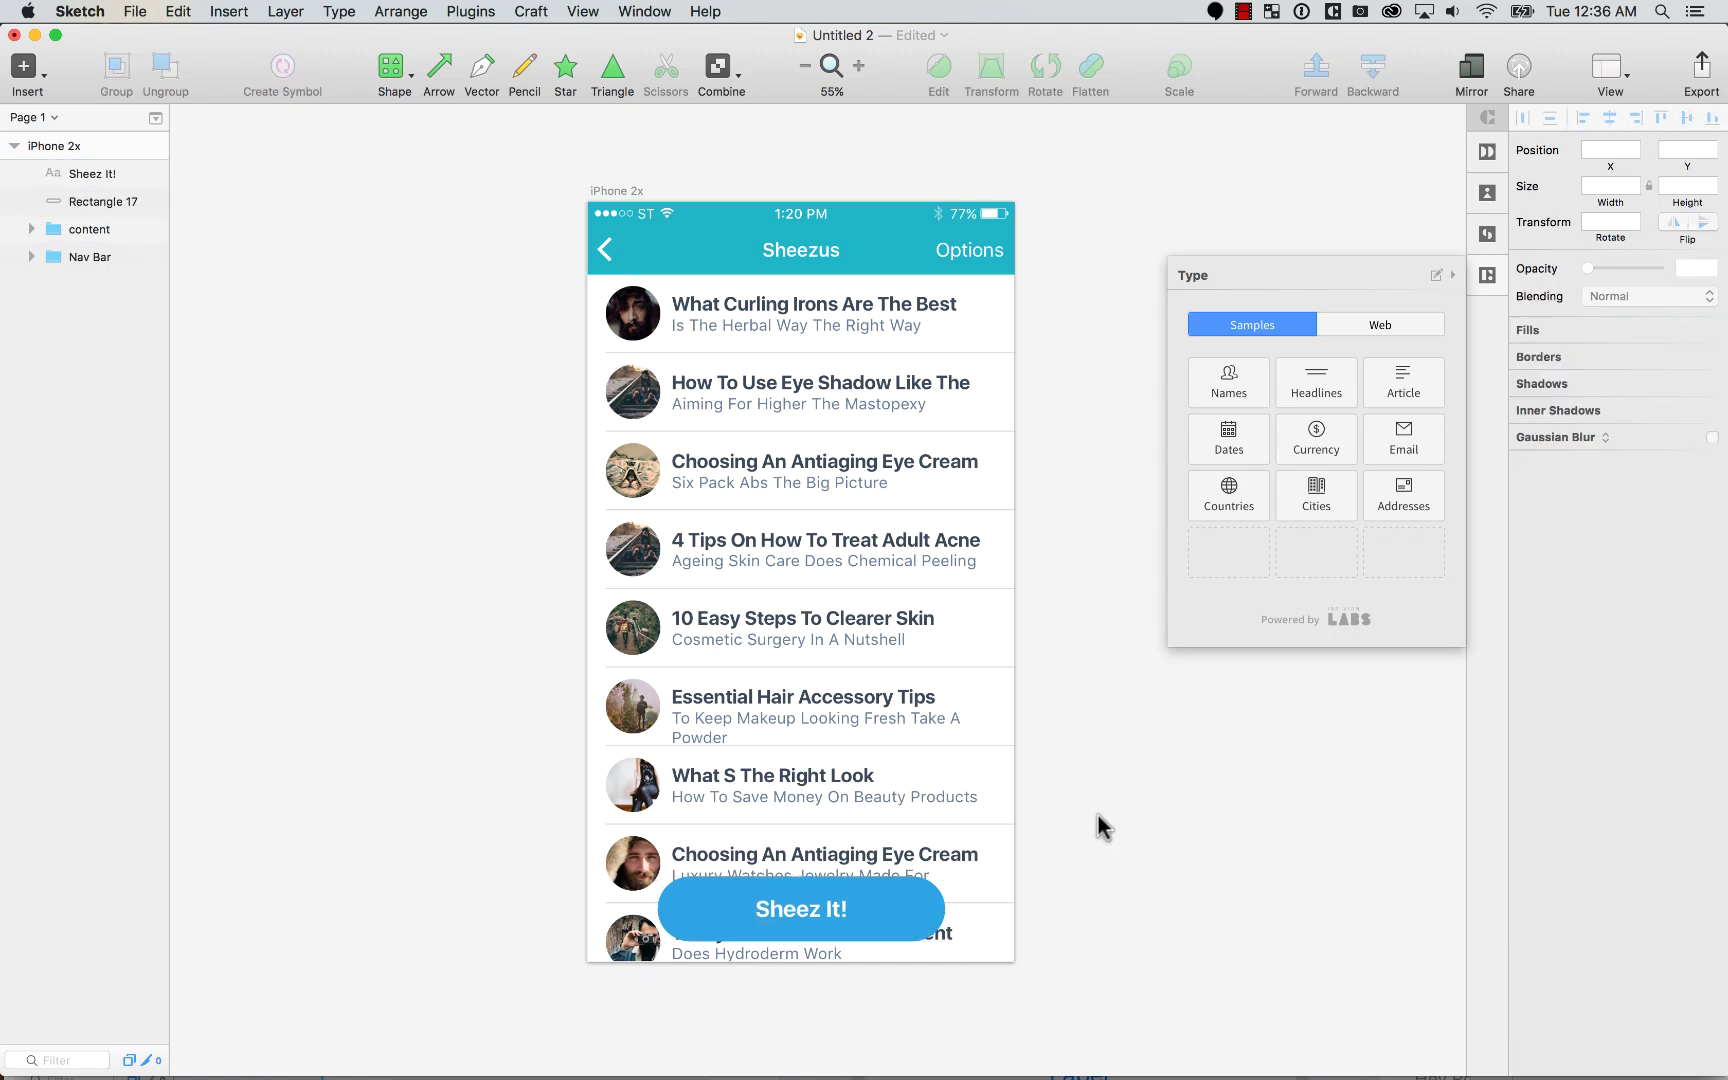
Step: Narrow the blue button shape around its center to about 349 wide and add a shadow with a blur of 20
left_click(905, 907)
left_click_drag(944, 908, 856, 928)
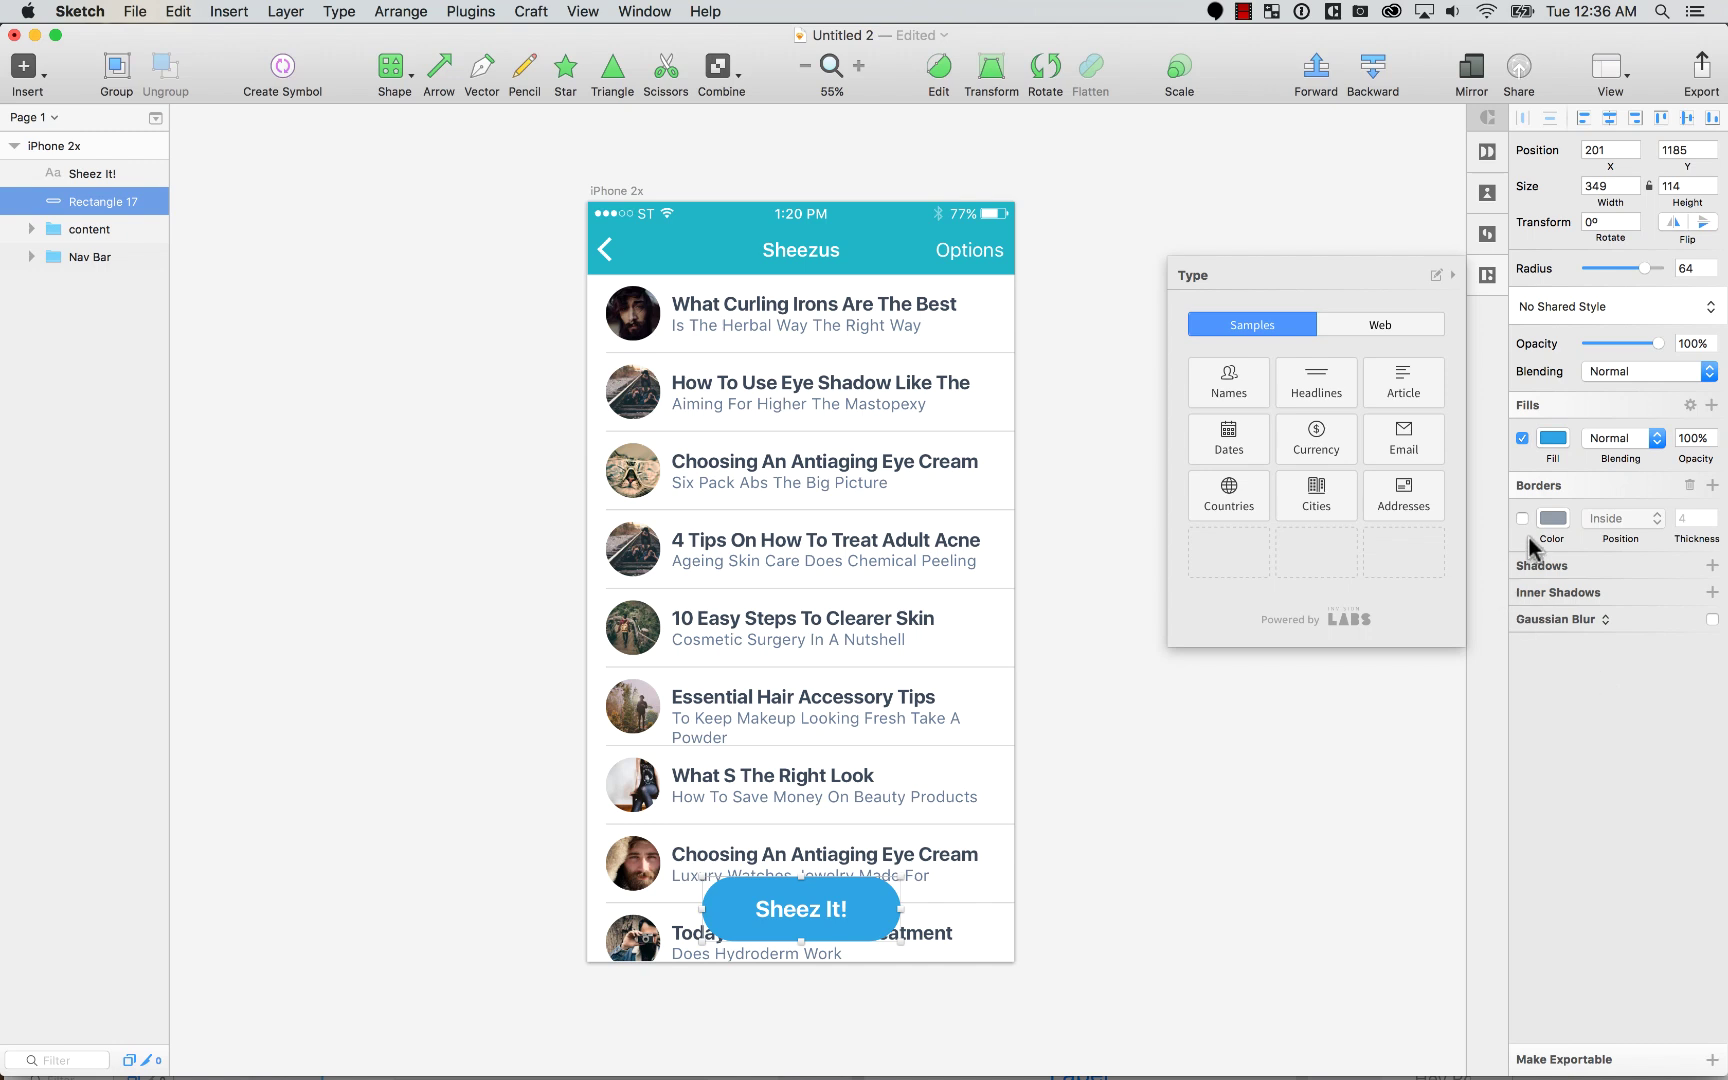
left_click(1712, 565)
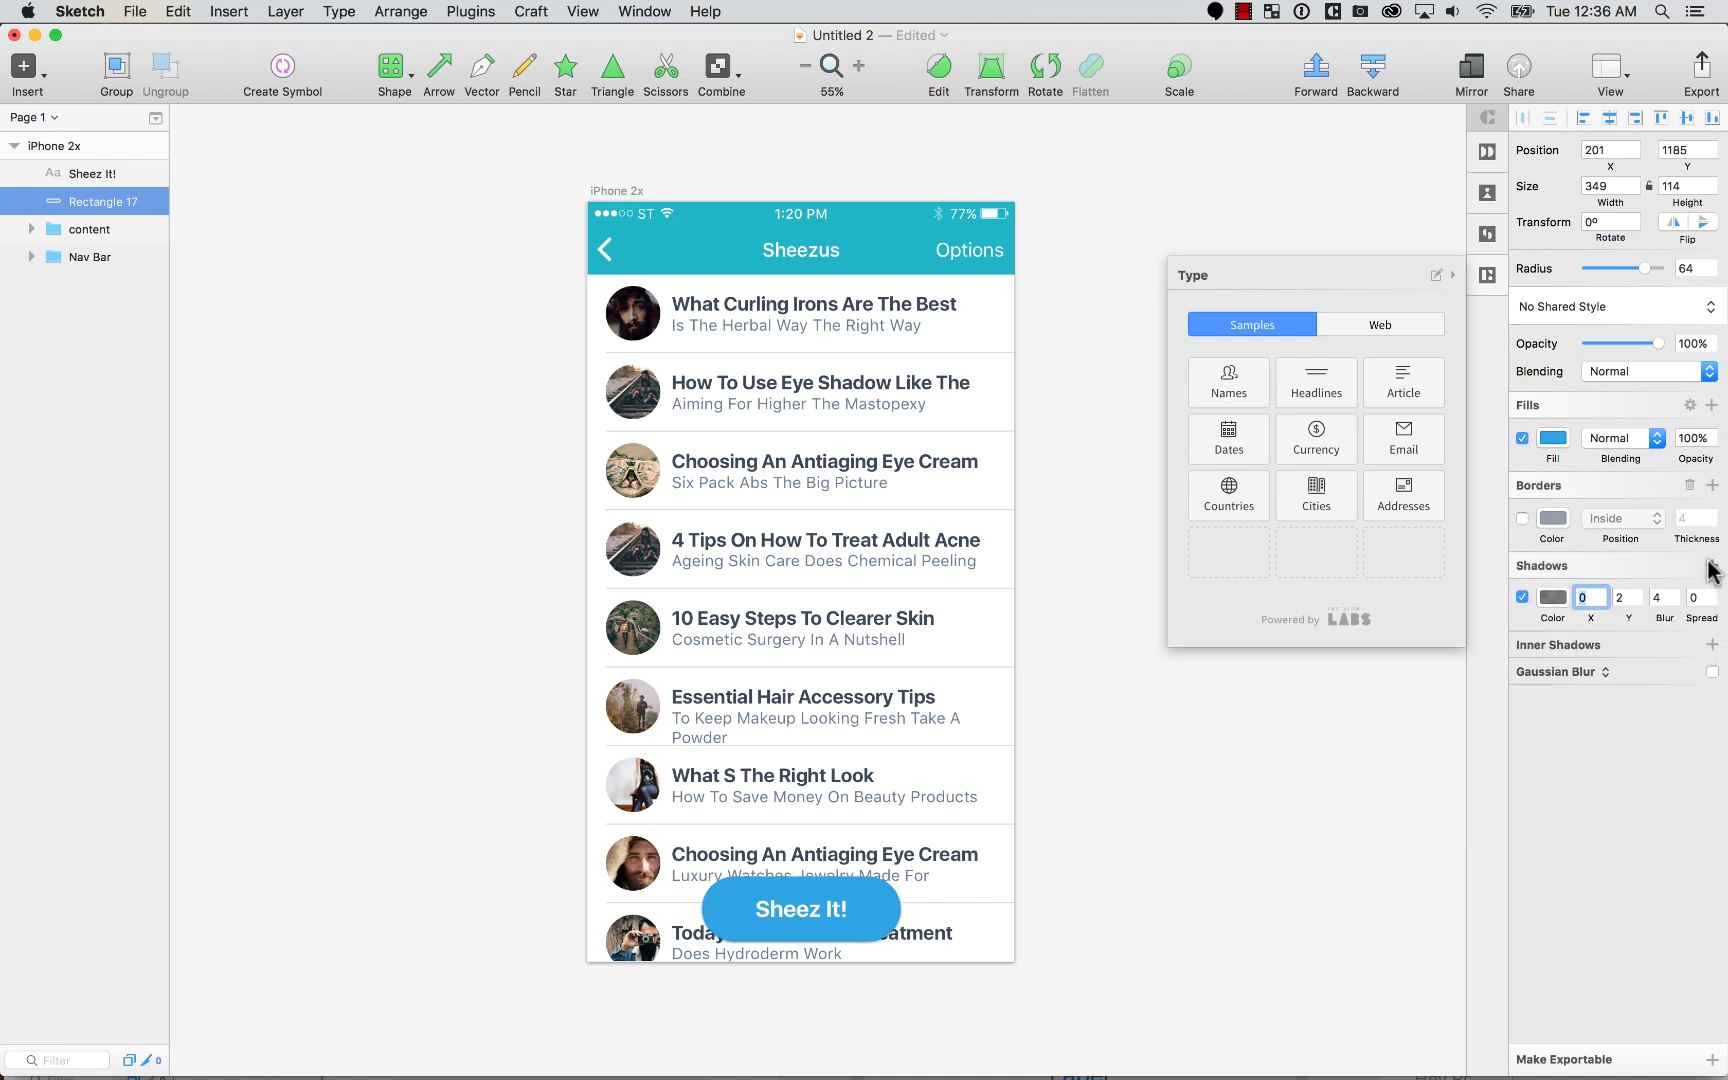
left_click(1660, 598)
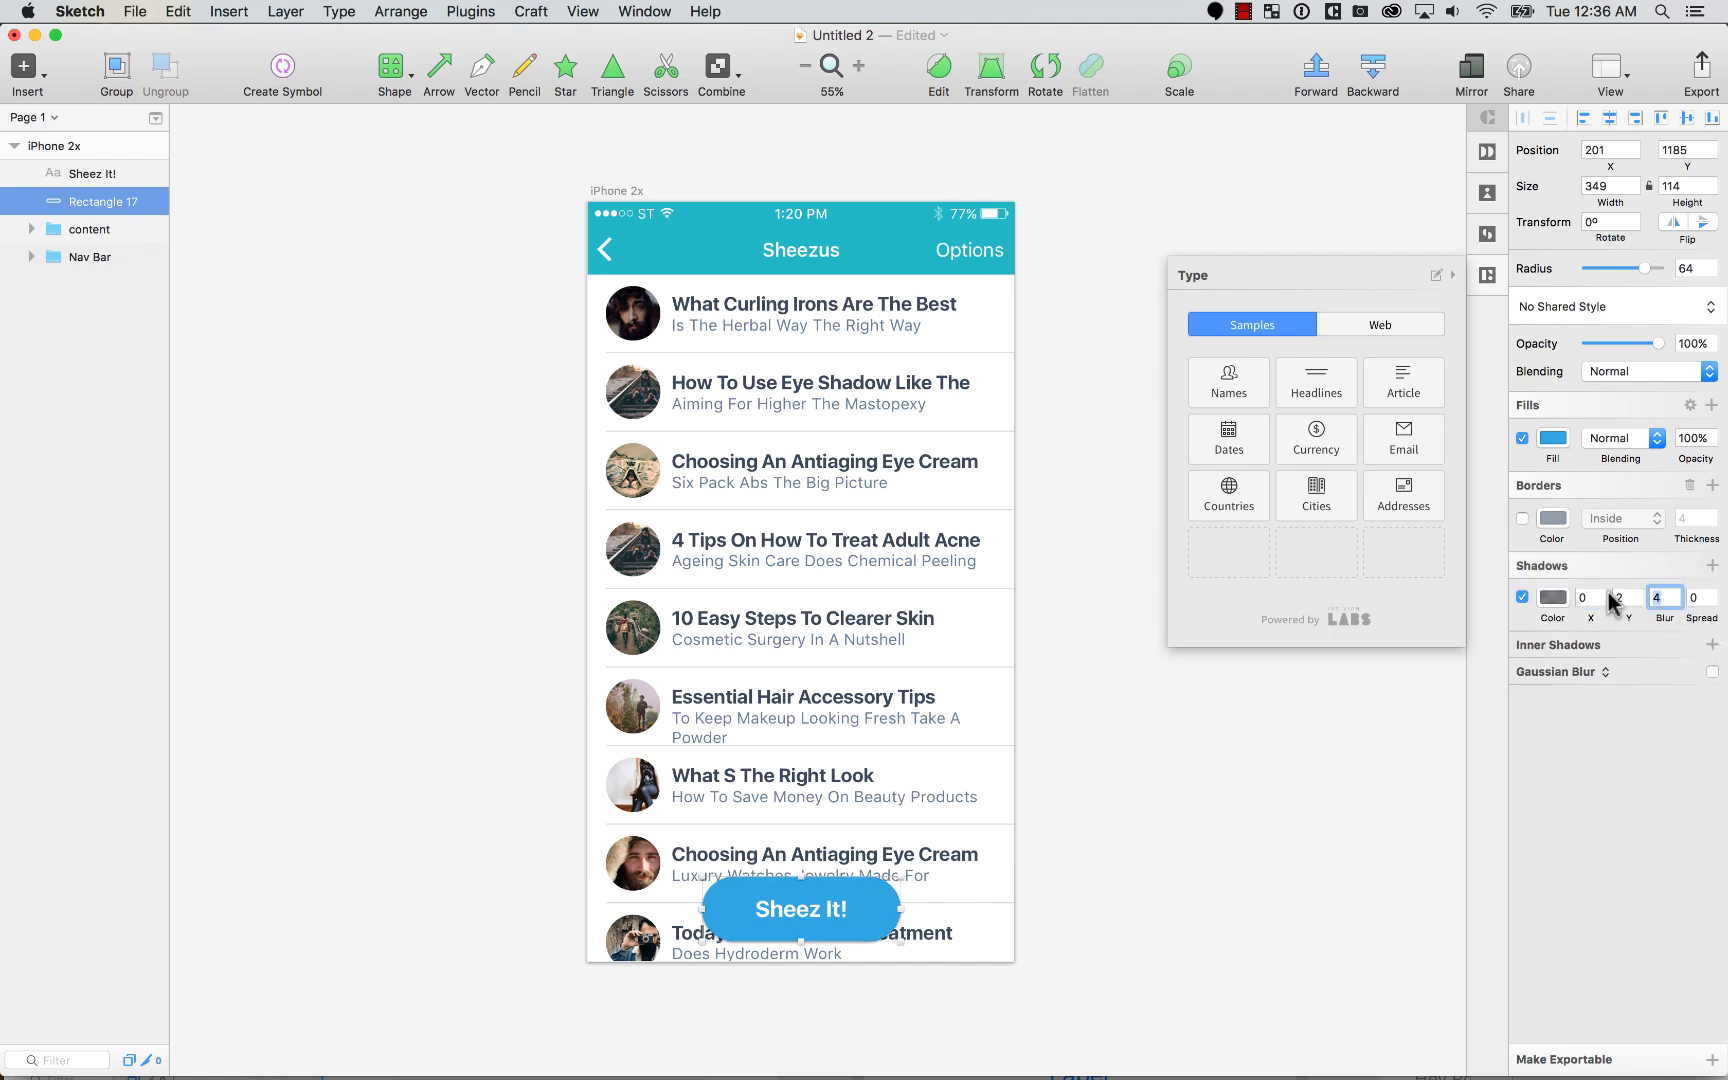
type("20")
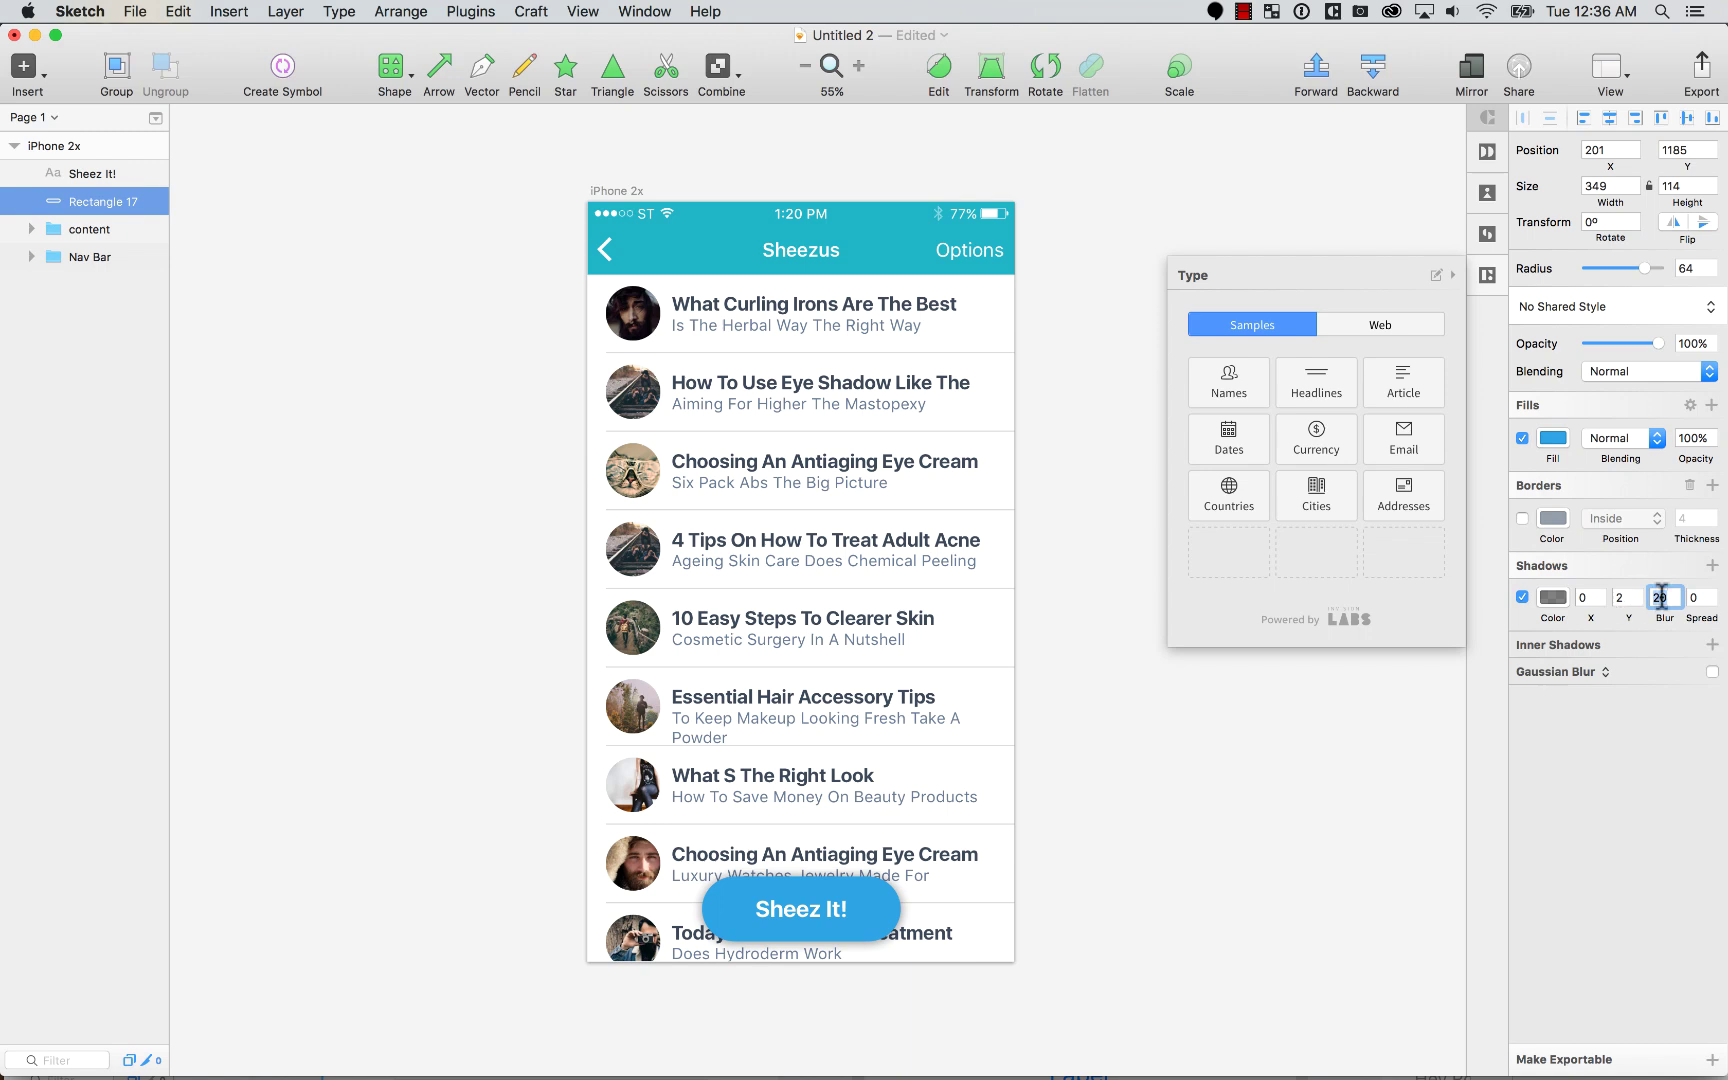
Step: Increase the blue button's shadow blur to 30 and set its black shadow colour to 20% alpha
key("shift+Up")
left_click(1553, 597)
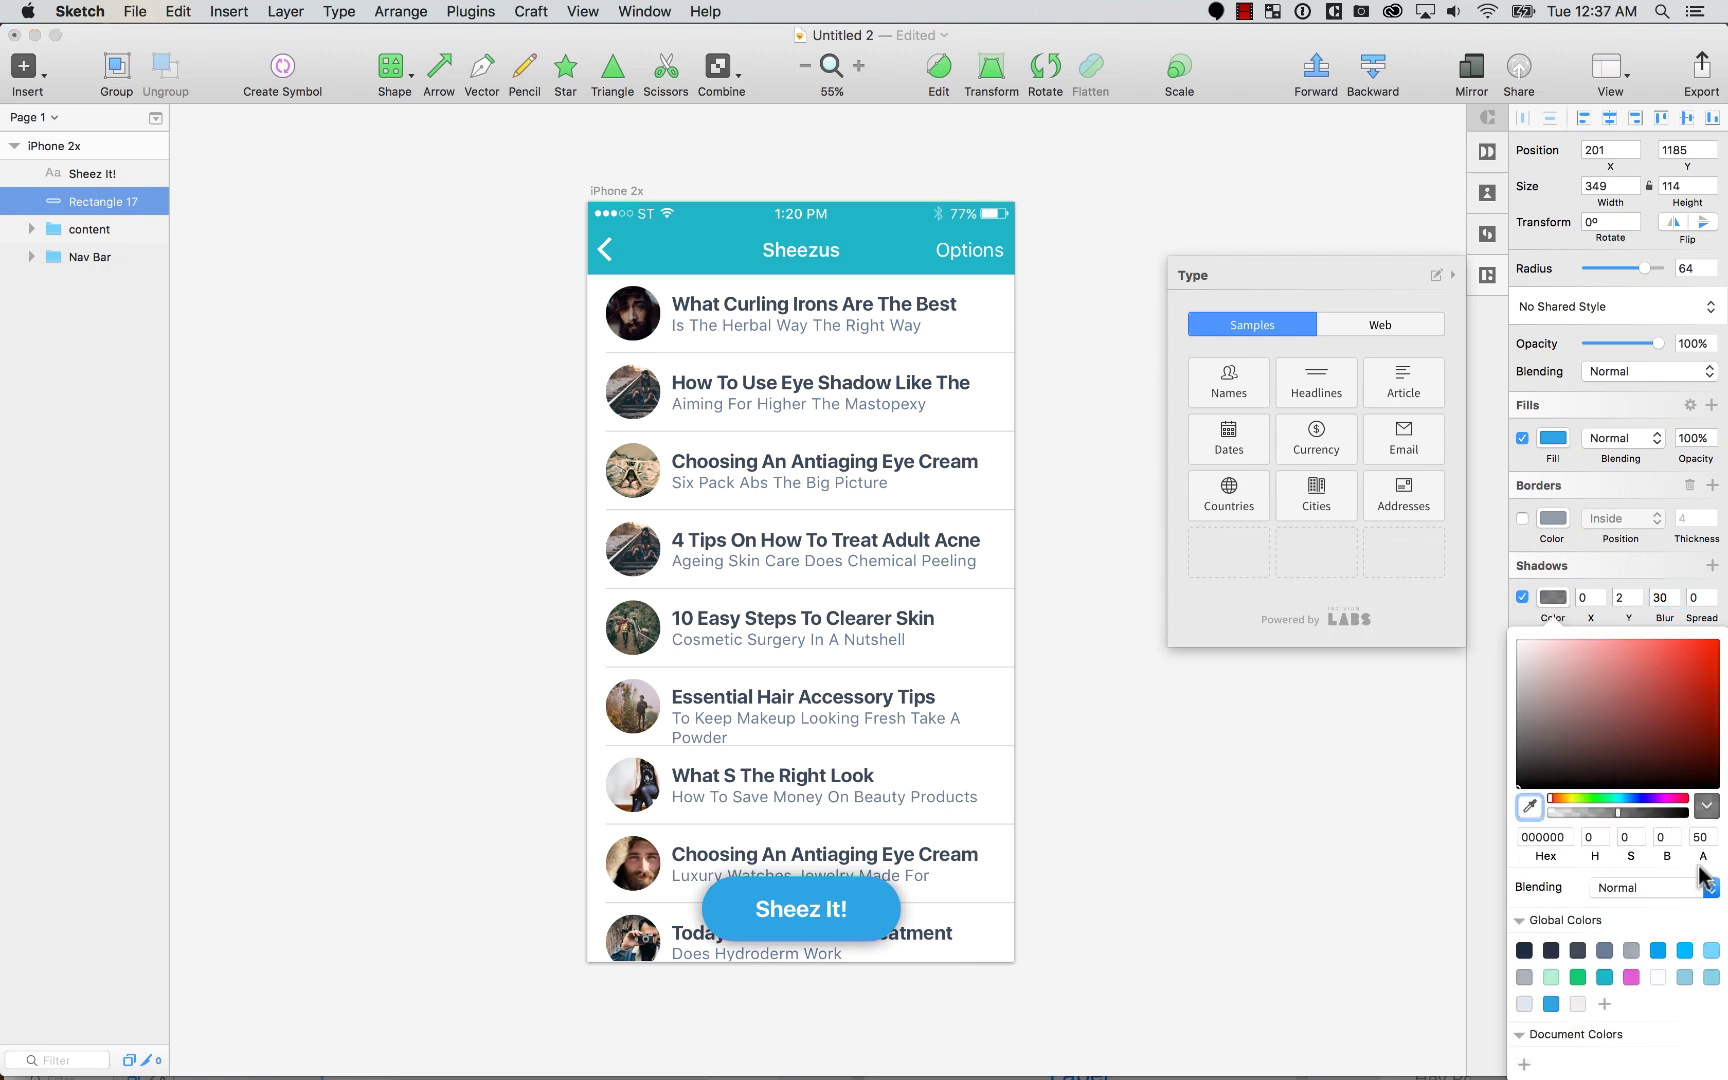
left_click(1700, 837)
type("10")
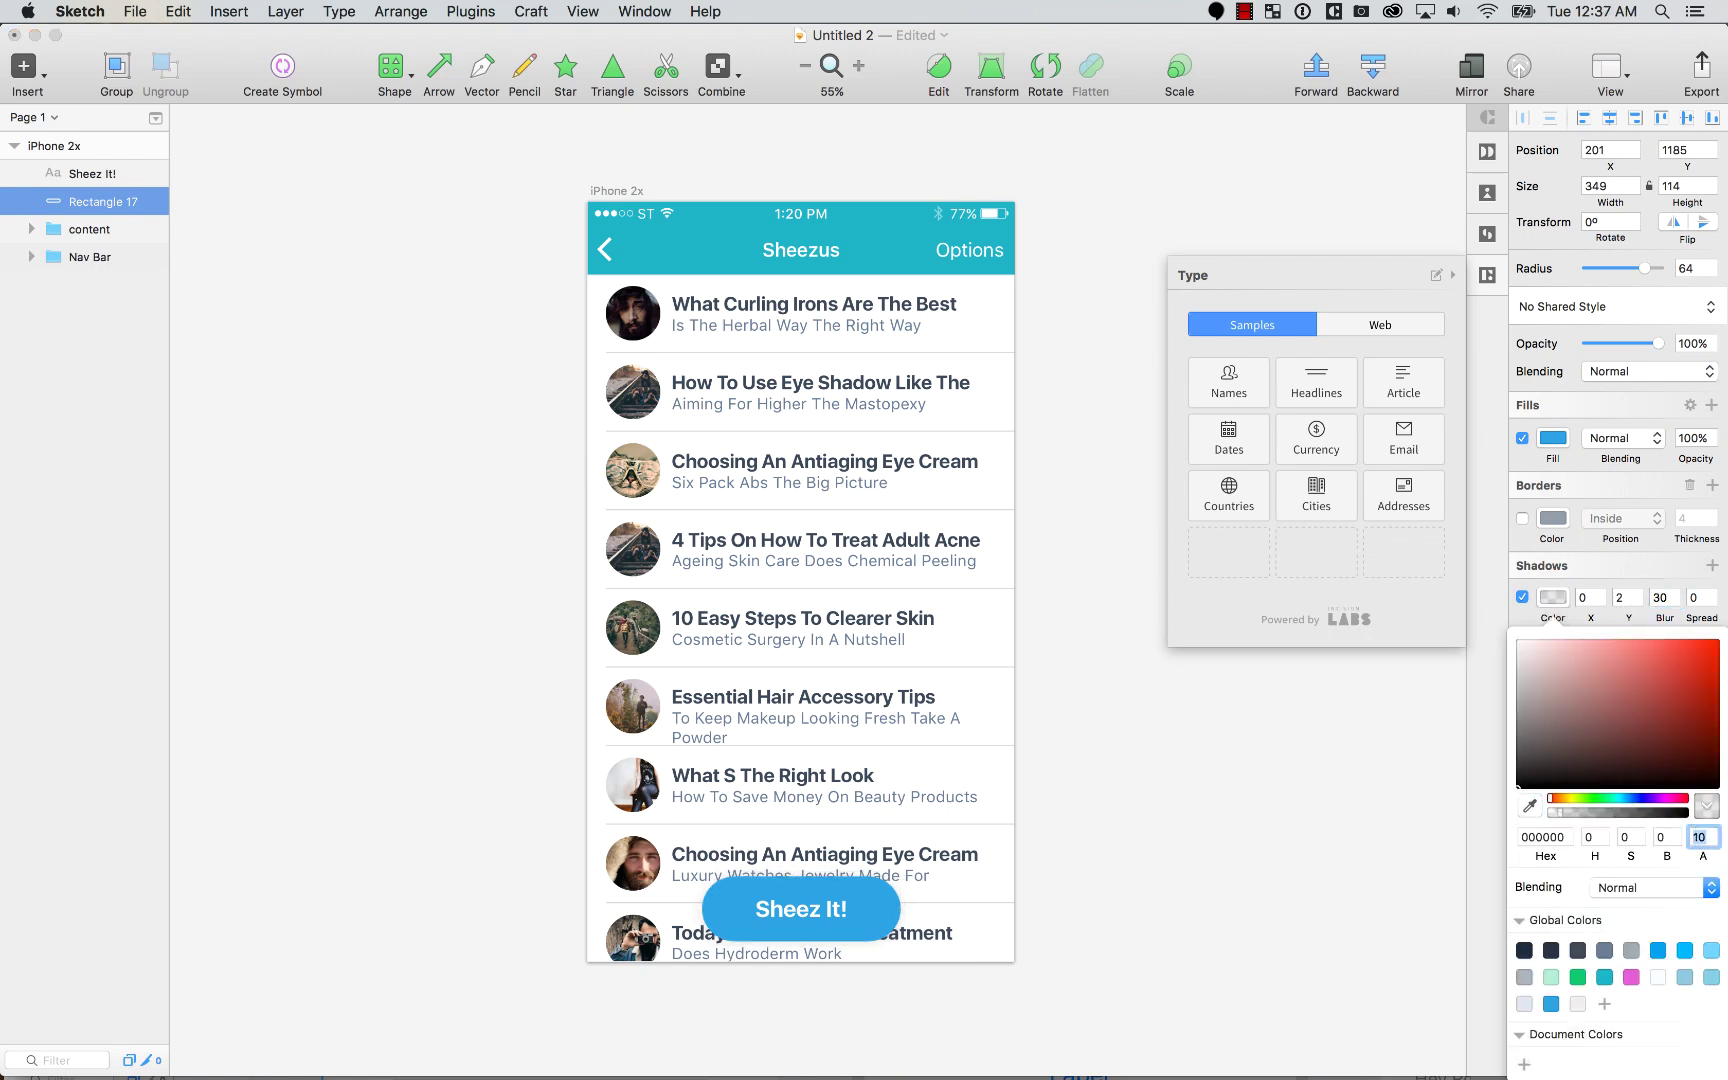
key("shift+Up")
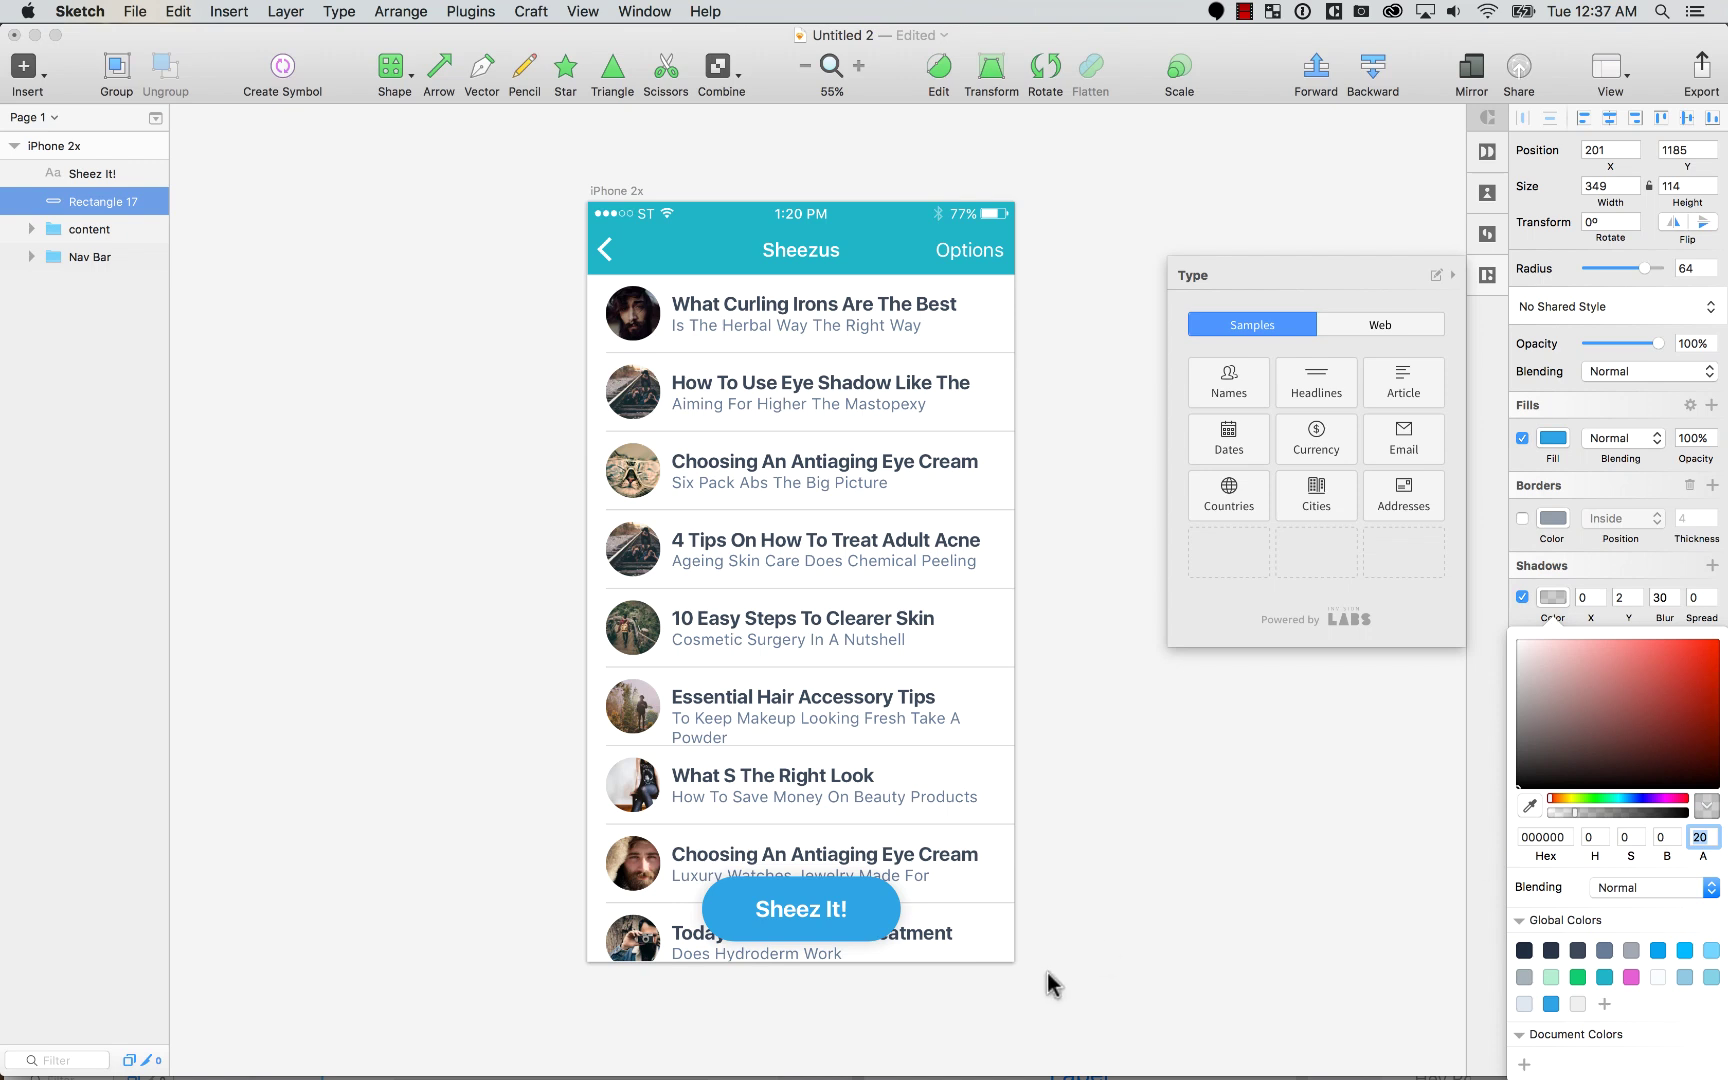
left_click(1160, 880)
Step: Group the "Sheez It!" label with its blue rounded rectangle and name the group "button"
left_click(787, 912, "shift")
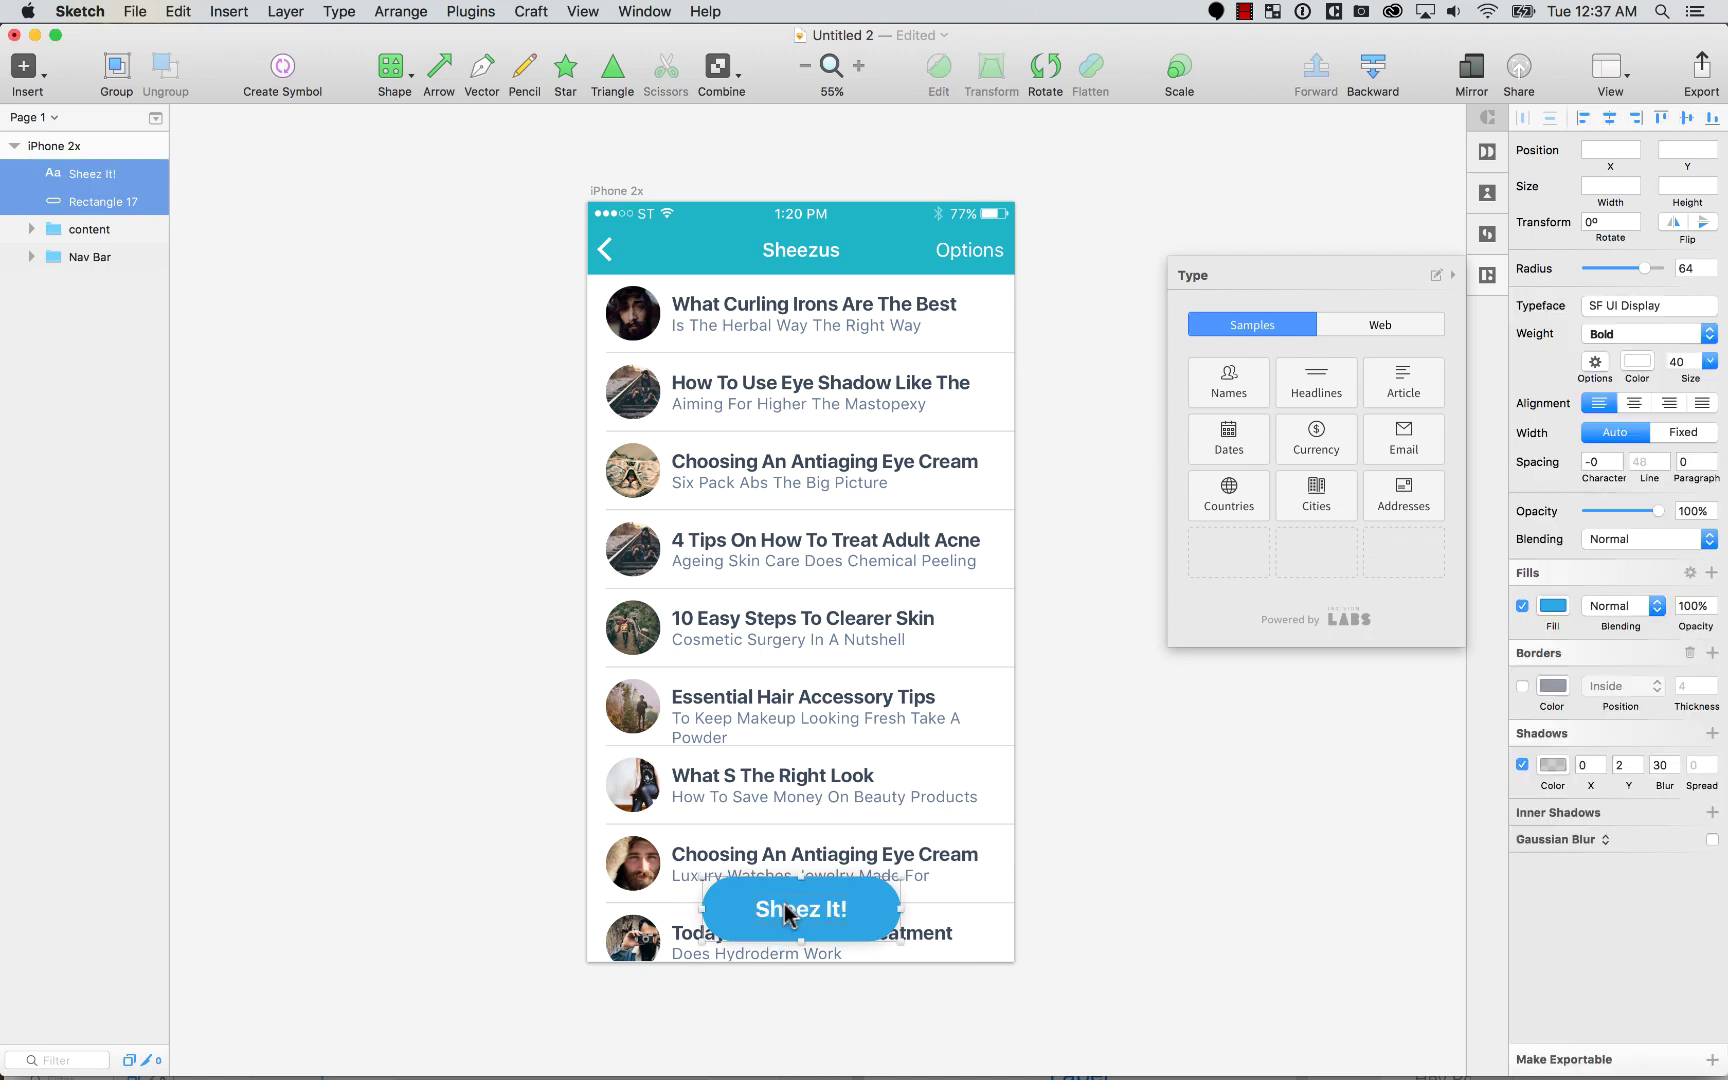
key("cmd+g")
double_click(105, 173)
type("c")
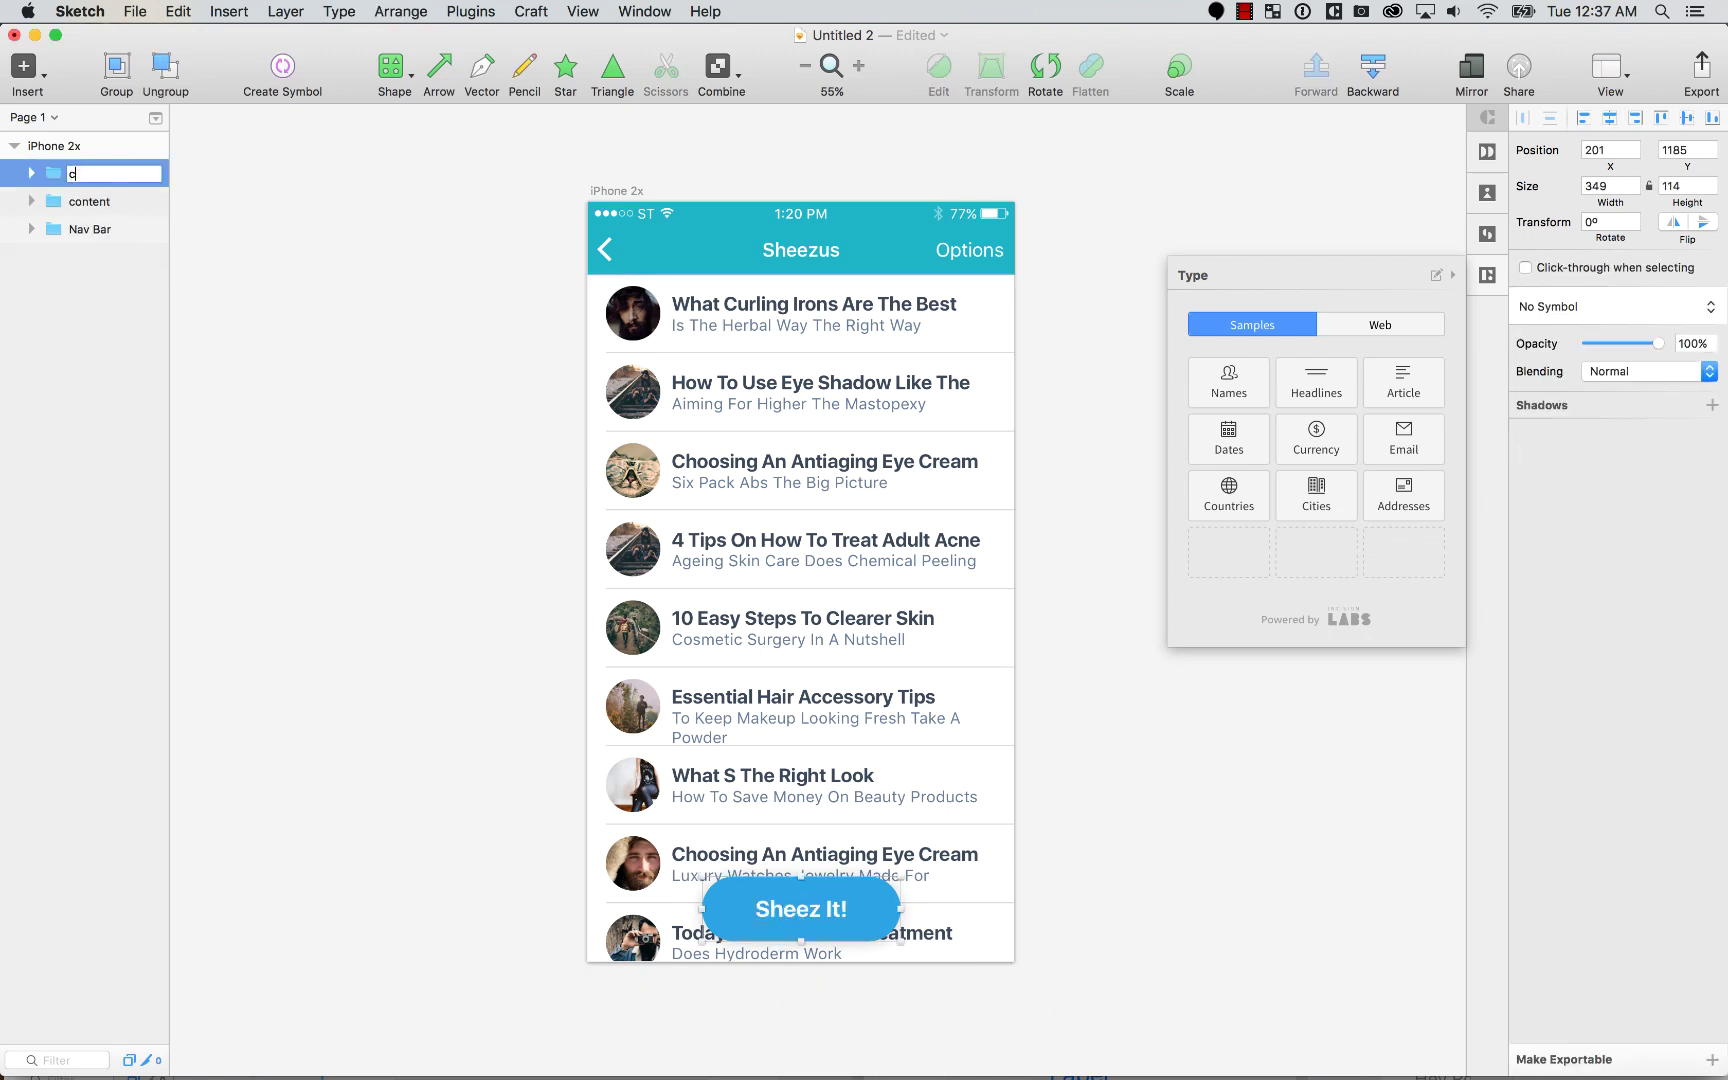
type("utton")
key("Return")
Step: Move the content group down to Y 248, leaving a 120 px gap below the nav bar
left_click(322, 367)
key("Tab")
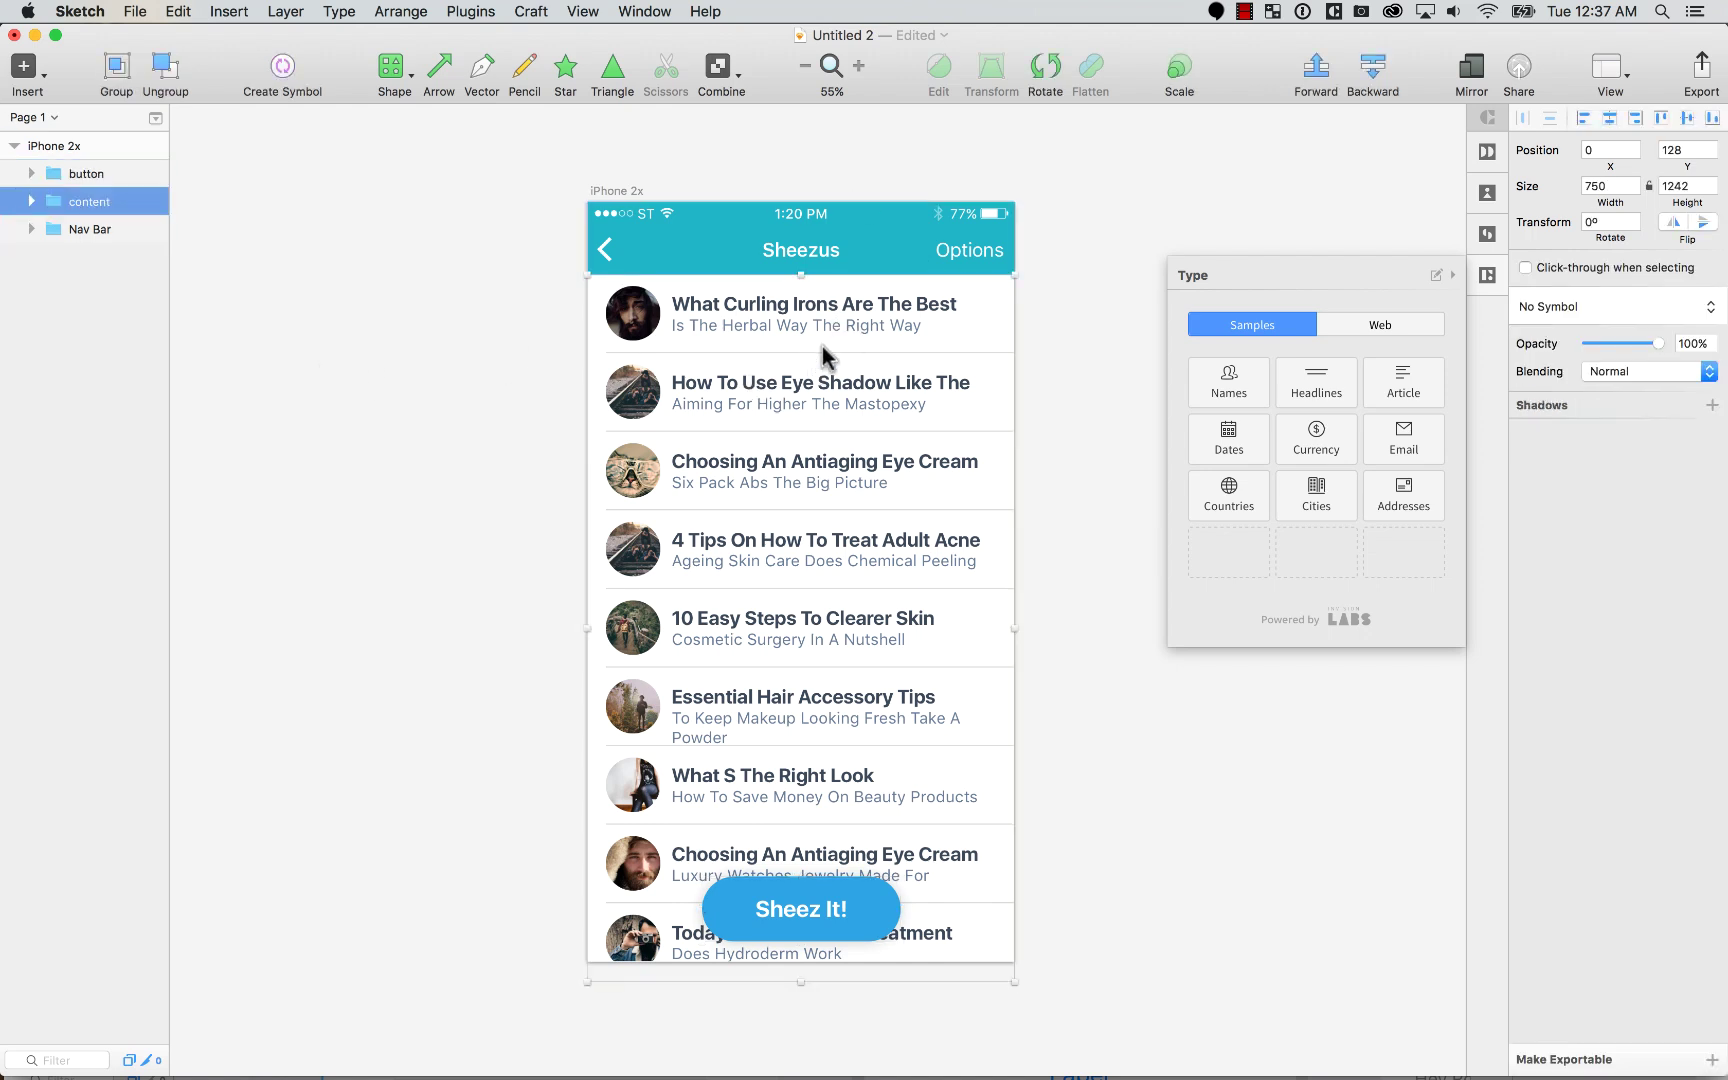
left_click_drag(842, 308, 848, 368)
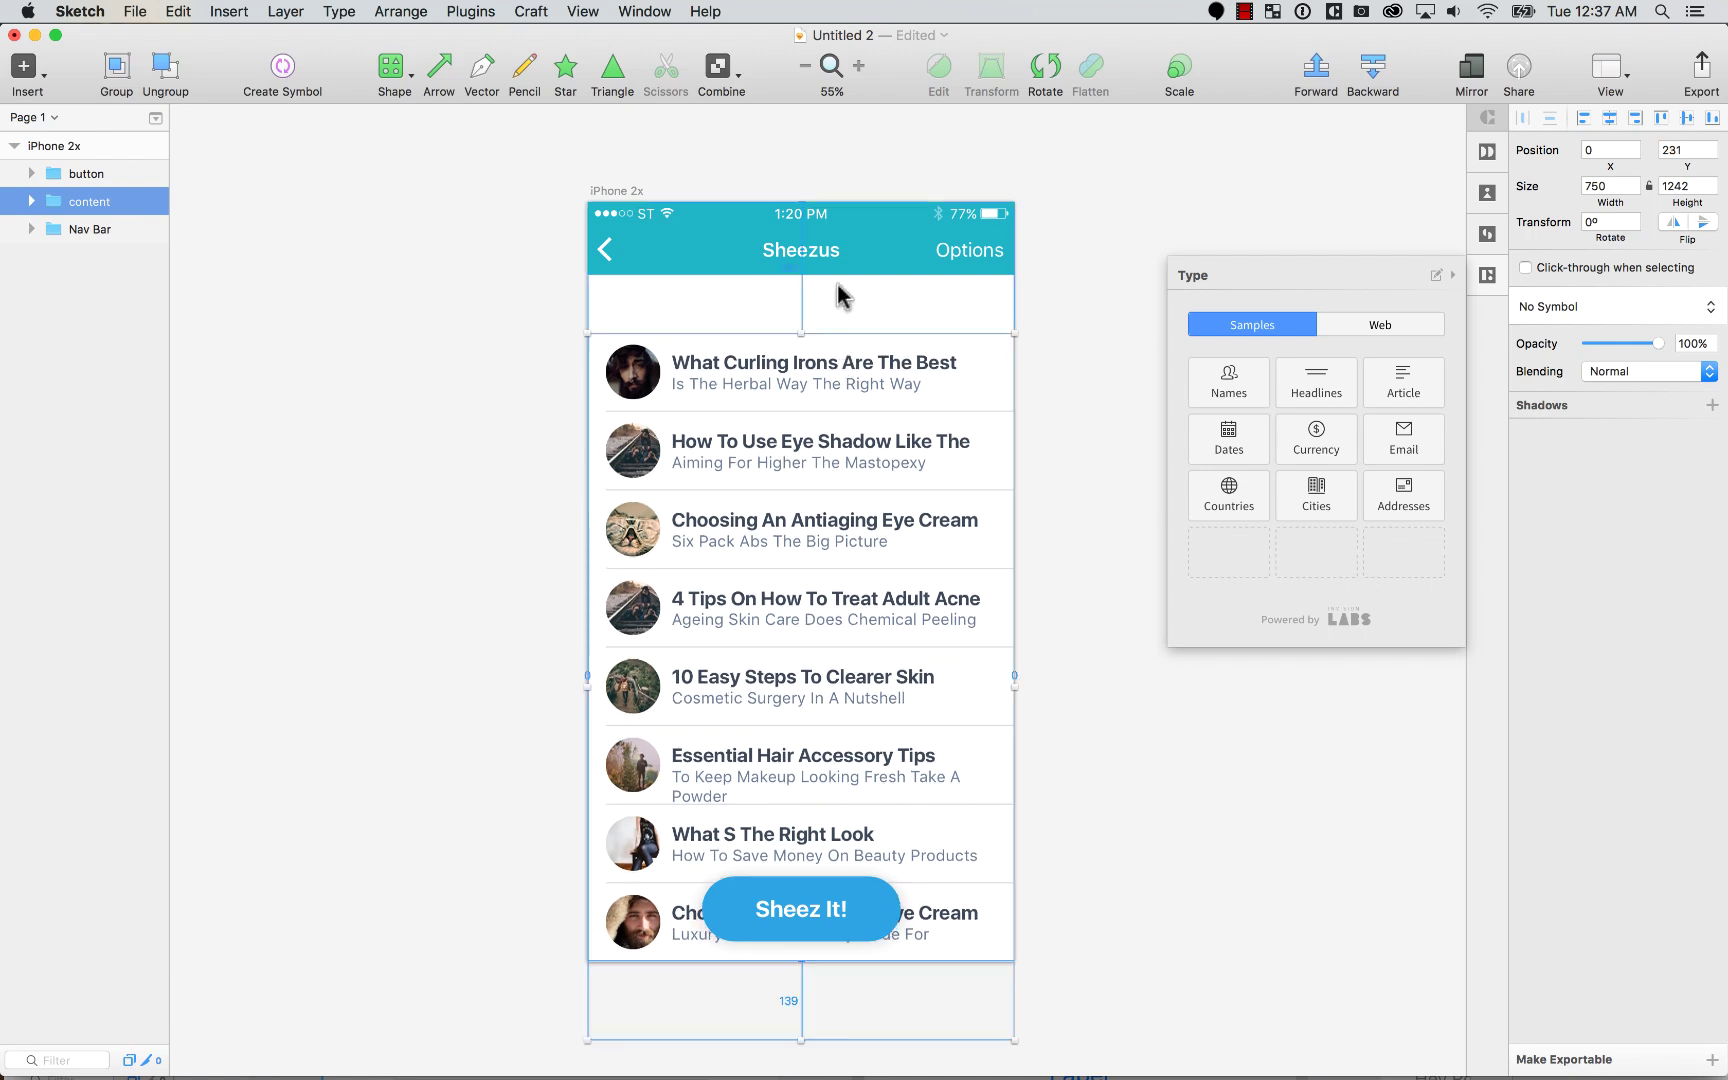
key("alt")
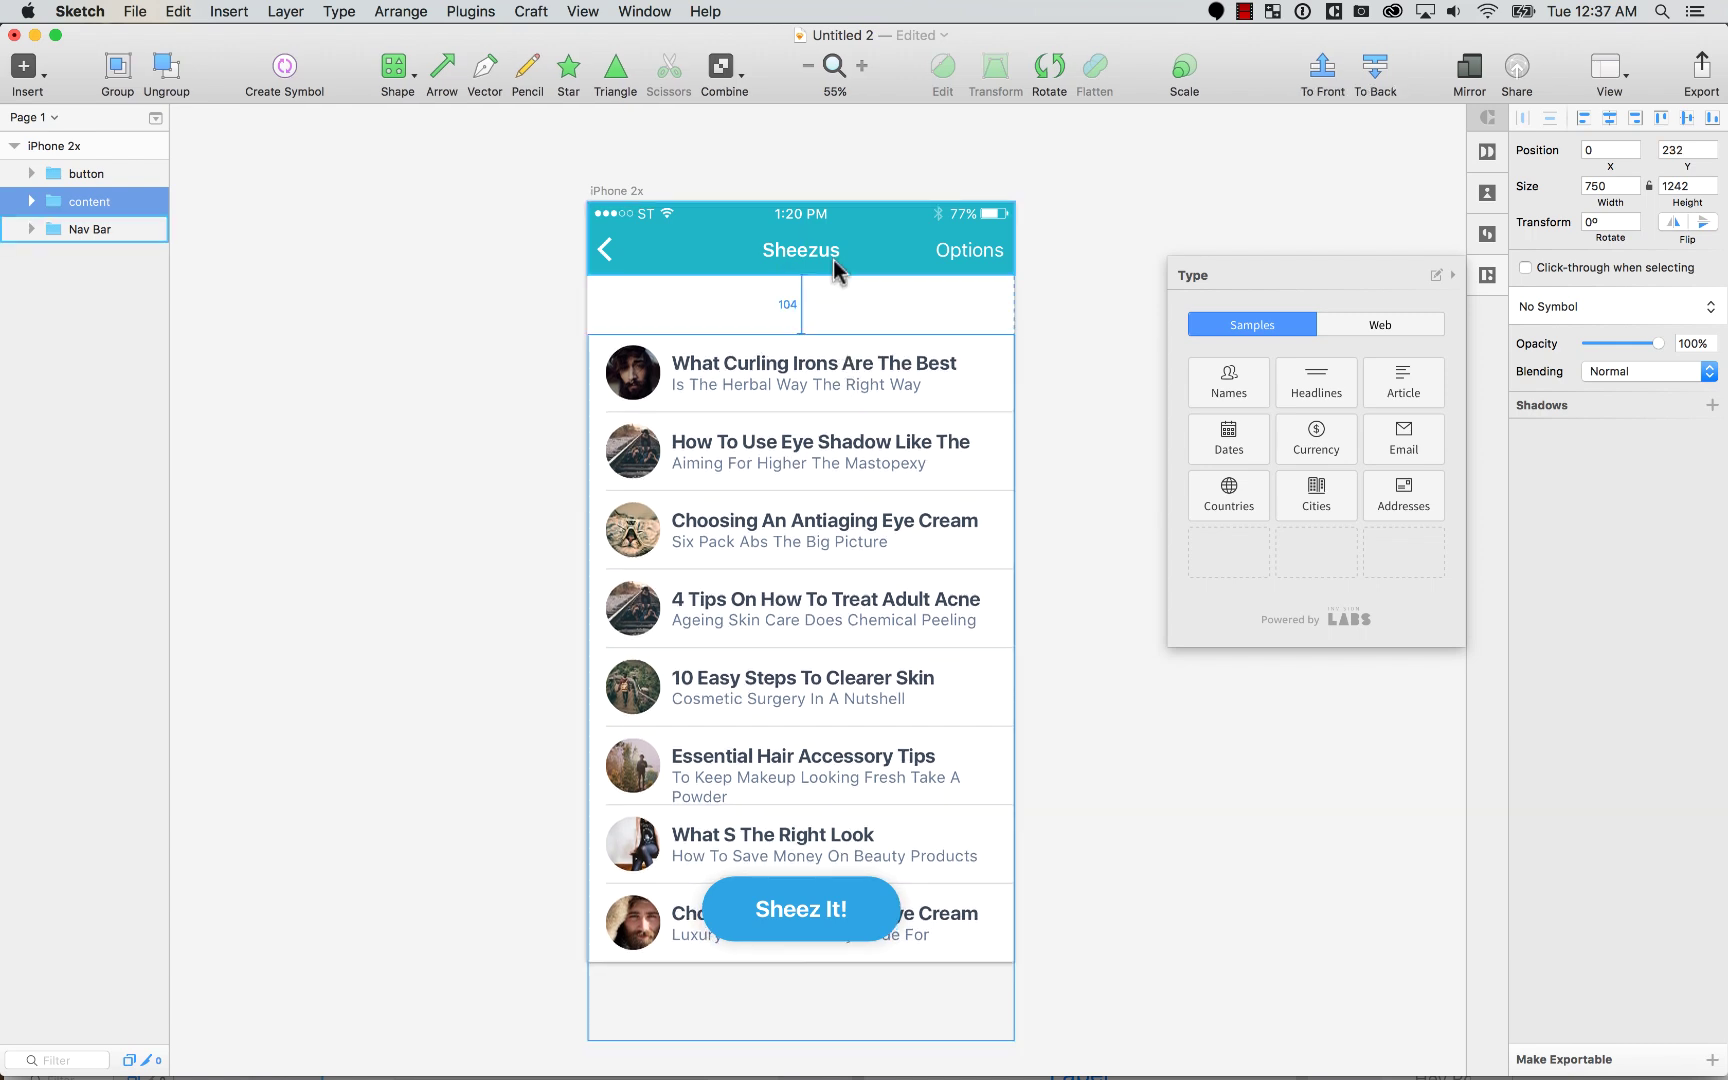
key("shift+Down")
key("Up")
key("Up")
key("Up")
key("Up")
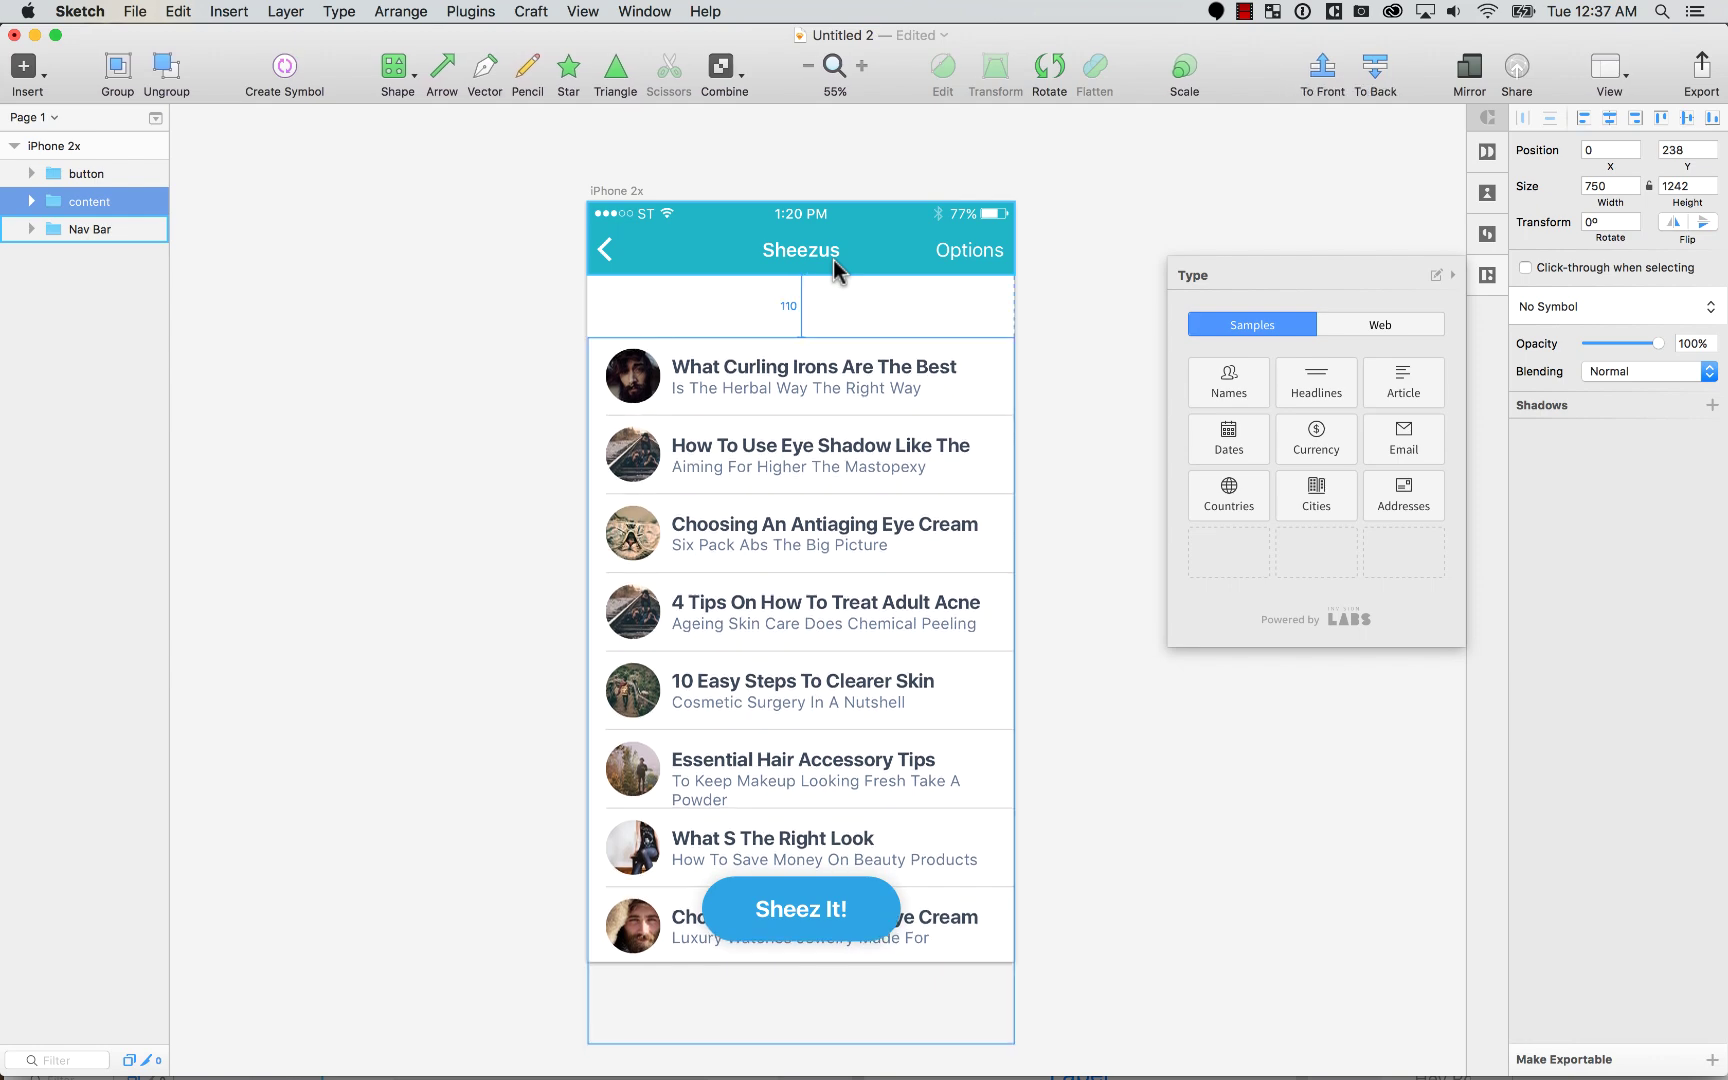
key("shift+Down")
key("Escape")
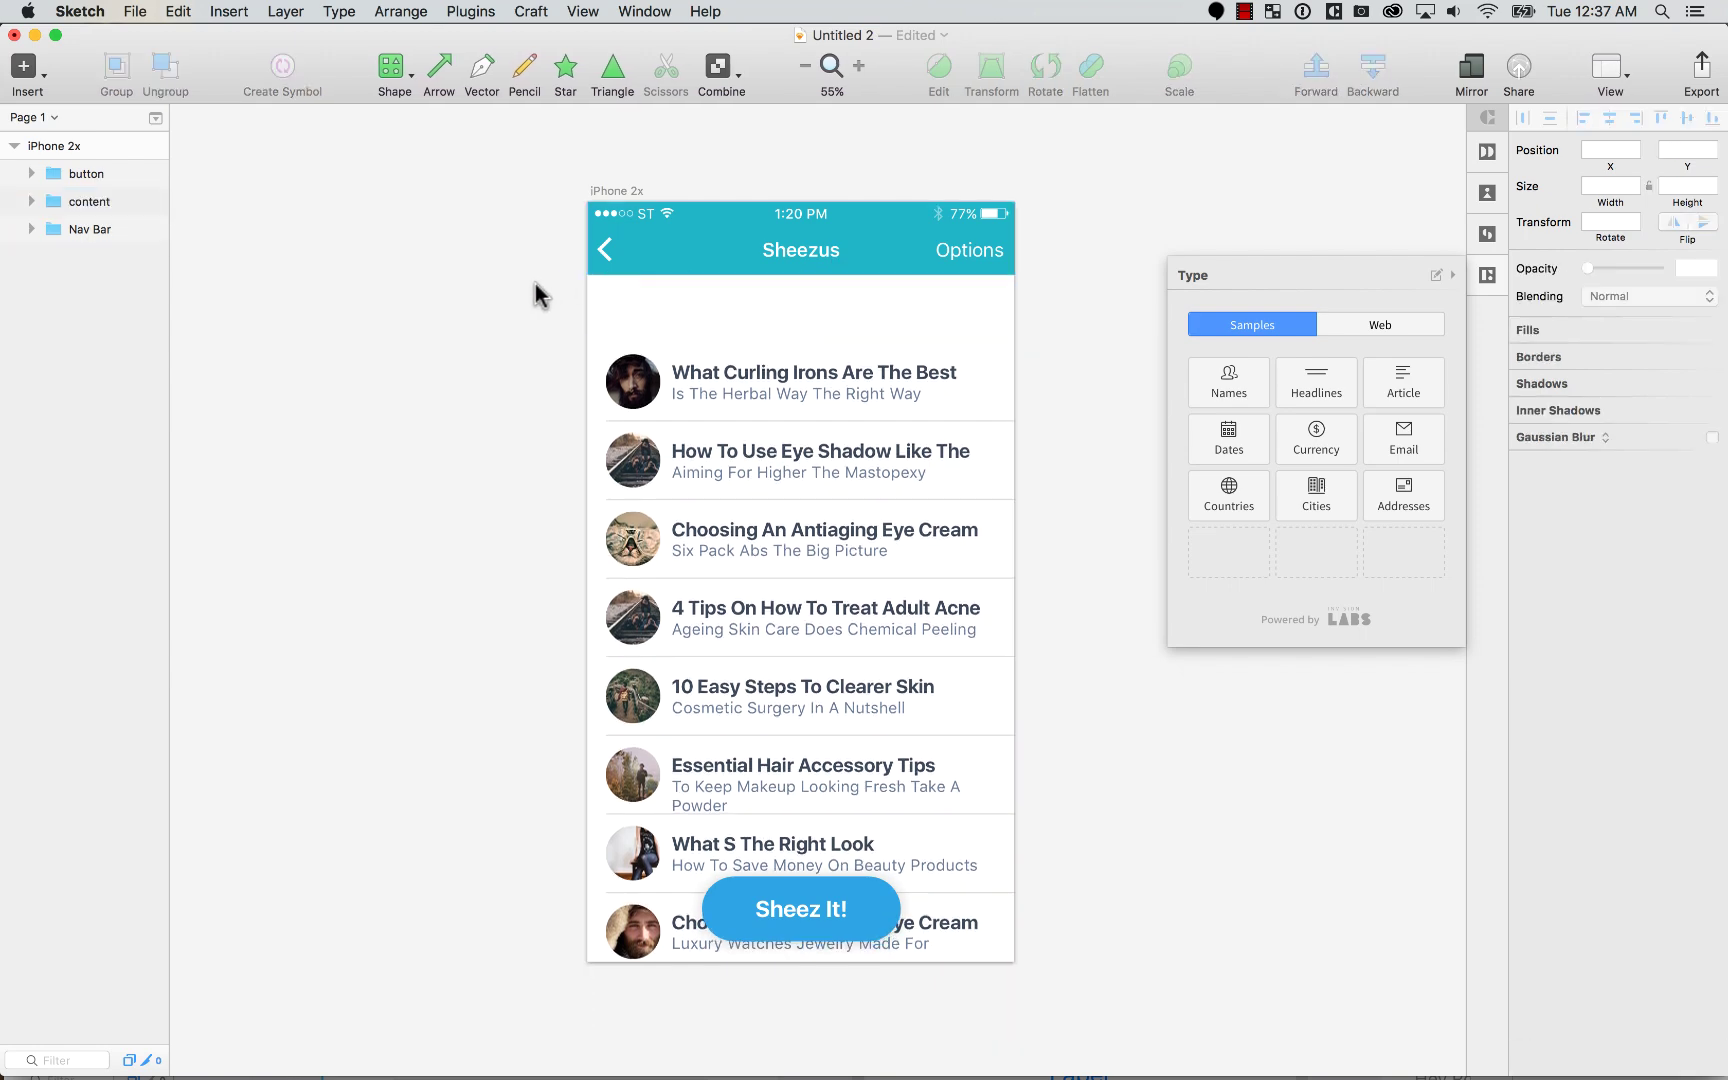
Step: Close the floating Type sample-data window covering the artboard
key("z")
left_click_drag(514, 193, 1111, 507)
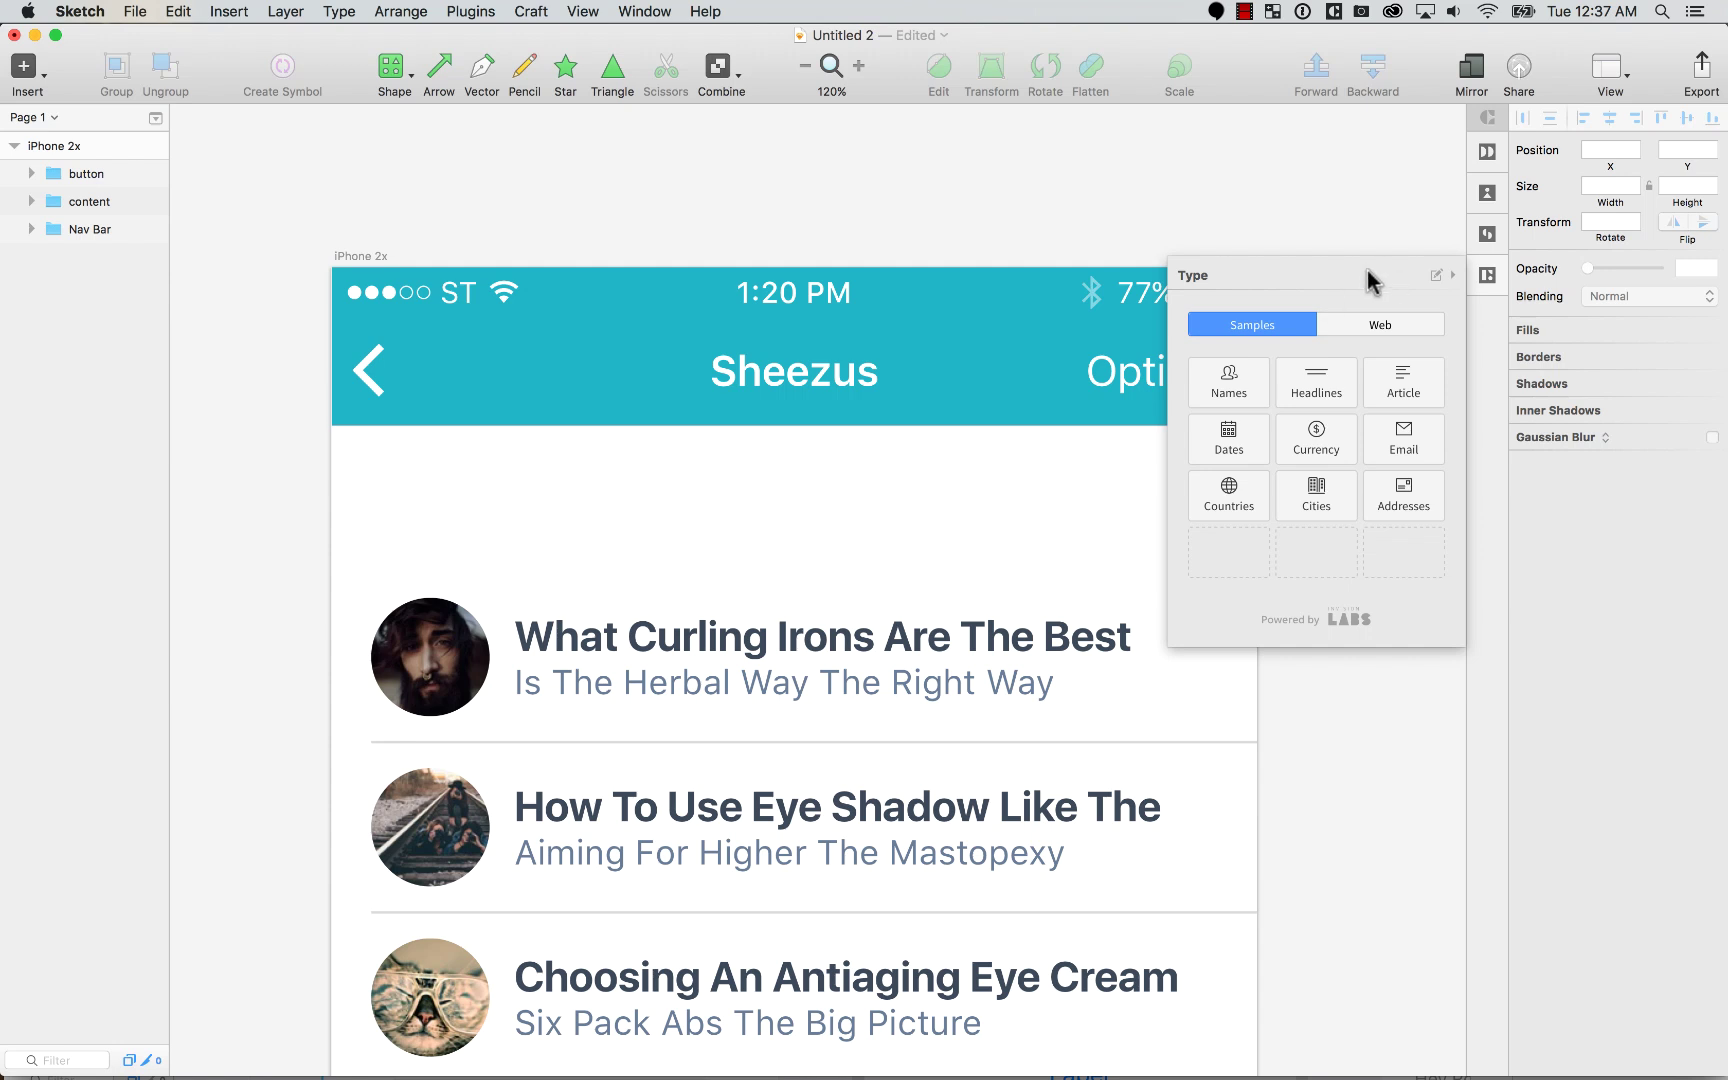
left_click(1487, 276)
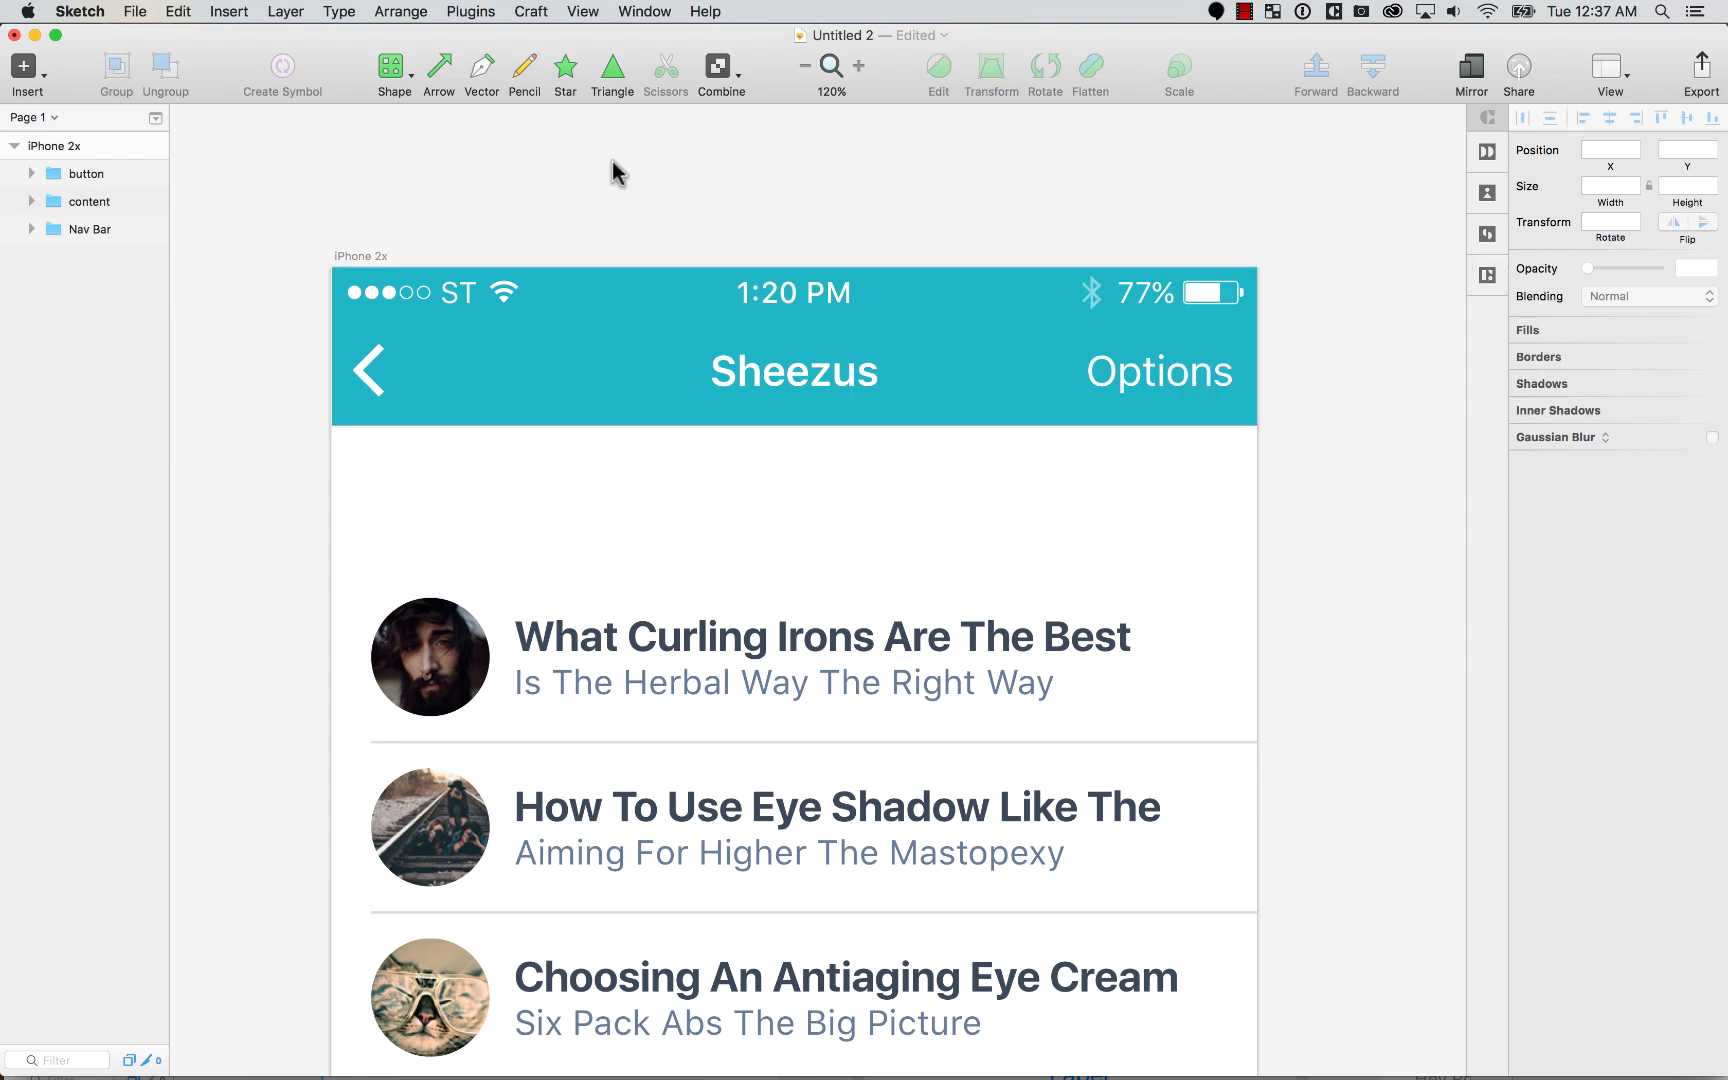
left_click(402, 66)
left_click(436, 160)
left_click_drag(329, 421, 1258, 612)
key("super+z")
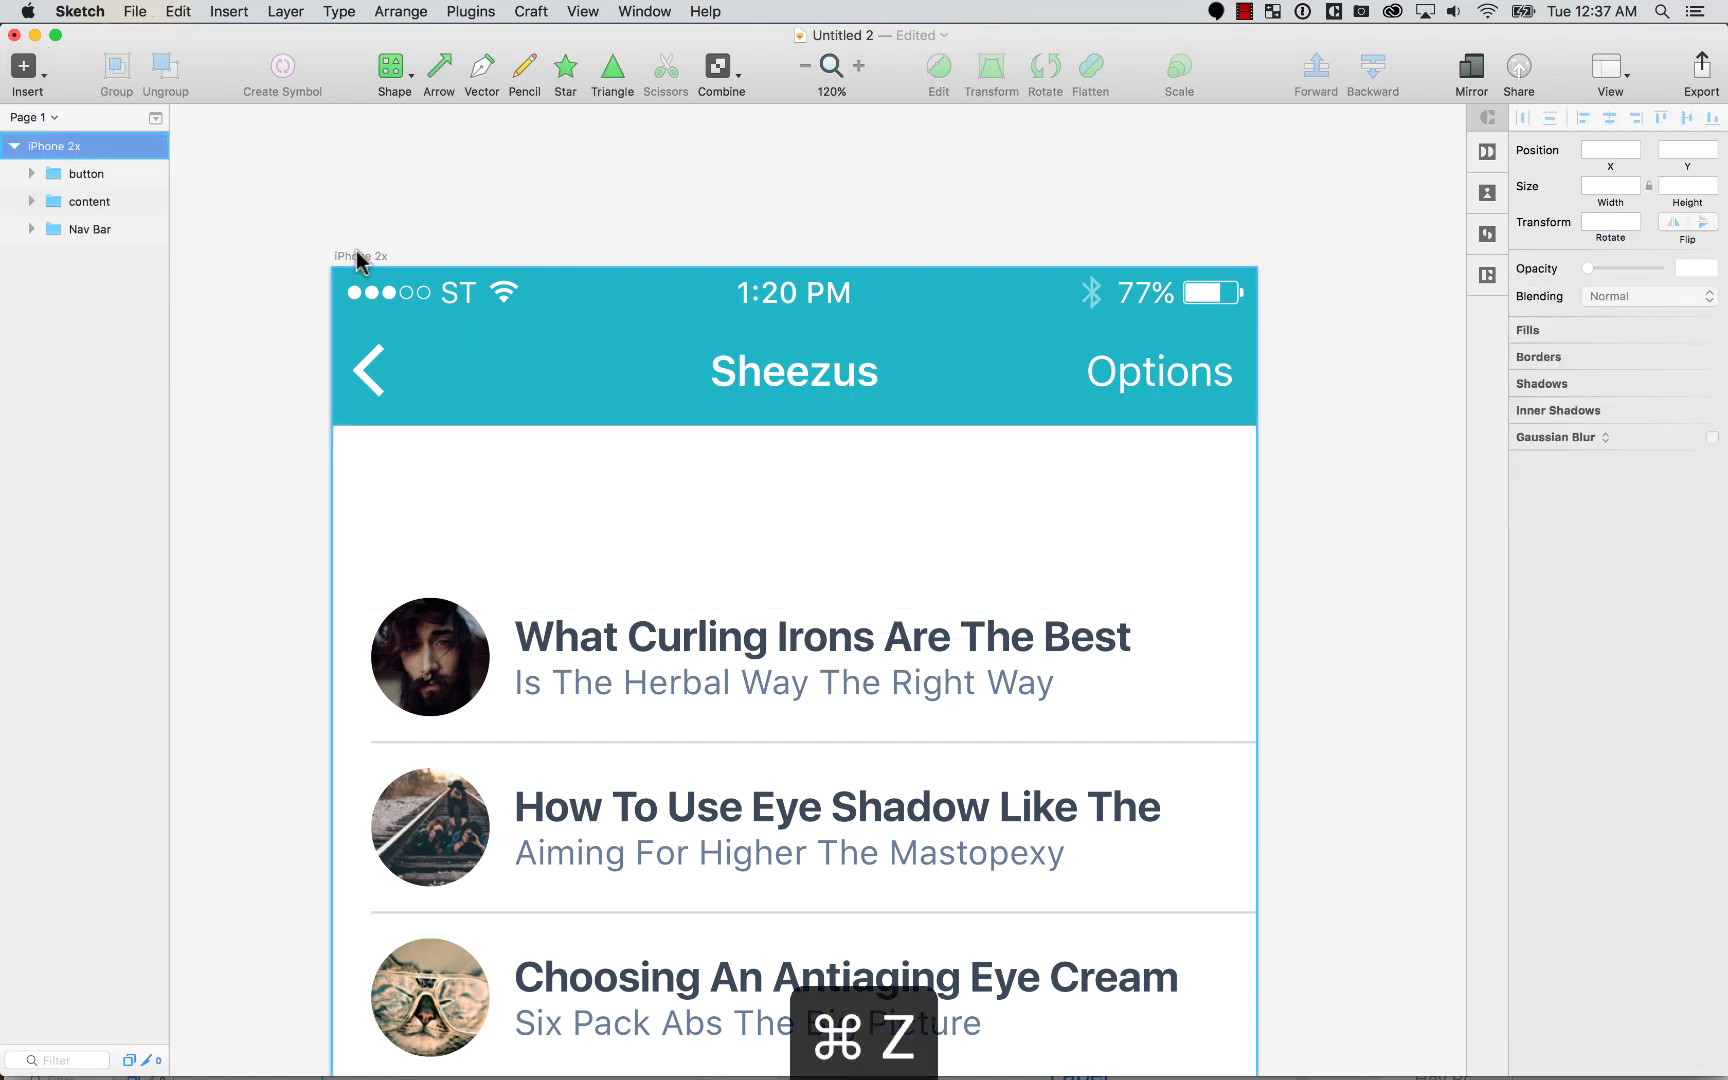
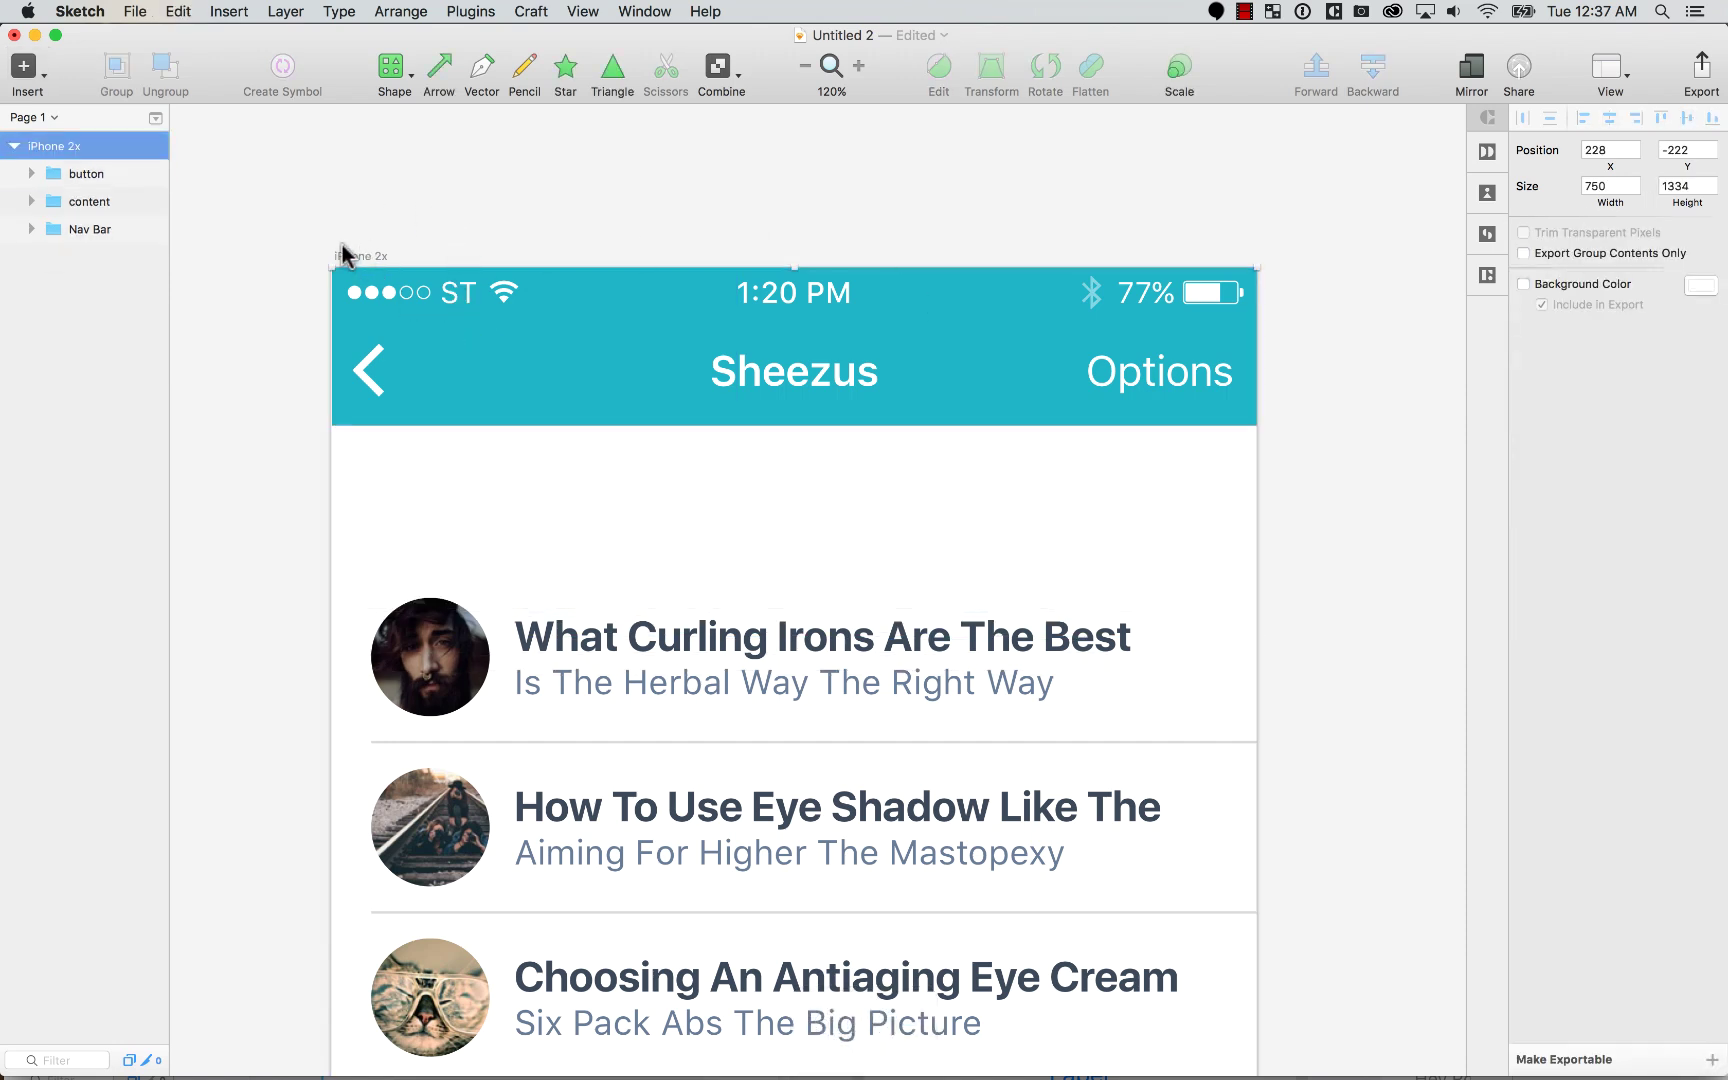
Step: Enable the iPhone 2x artboard's background colour and set it to light teal 6DD1DD
left_click(1573, 284)
left_click(1702, 286)
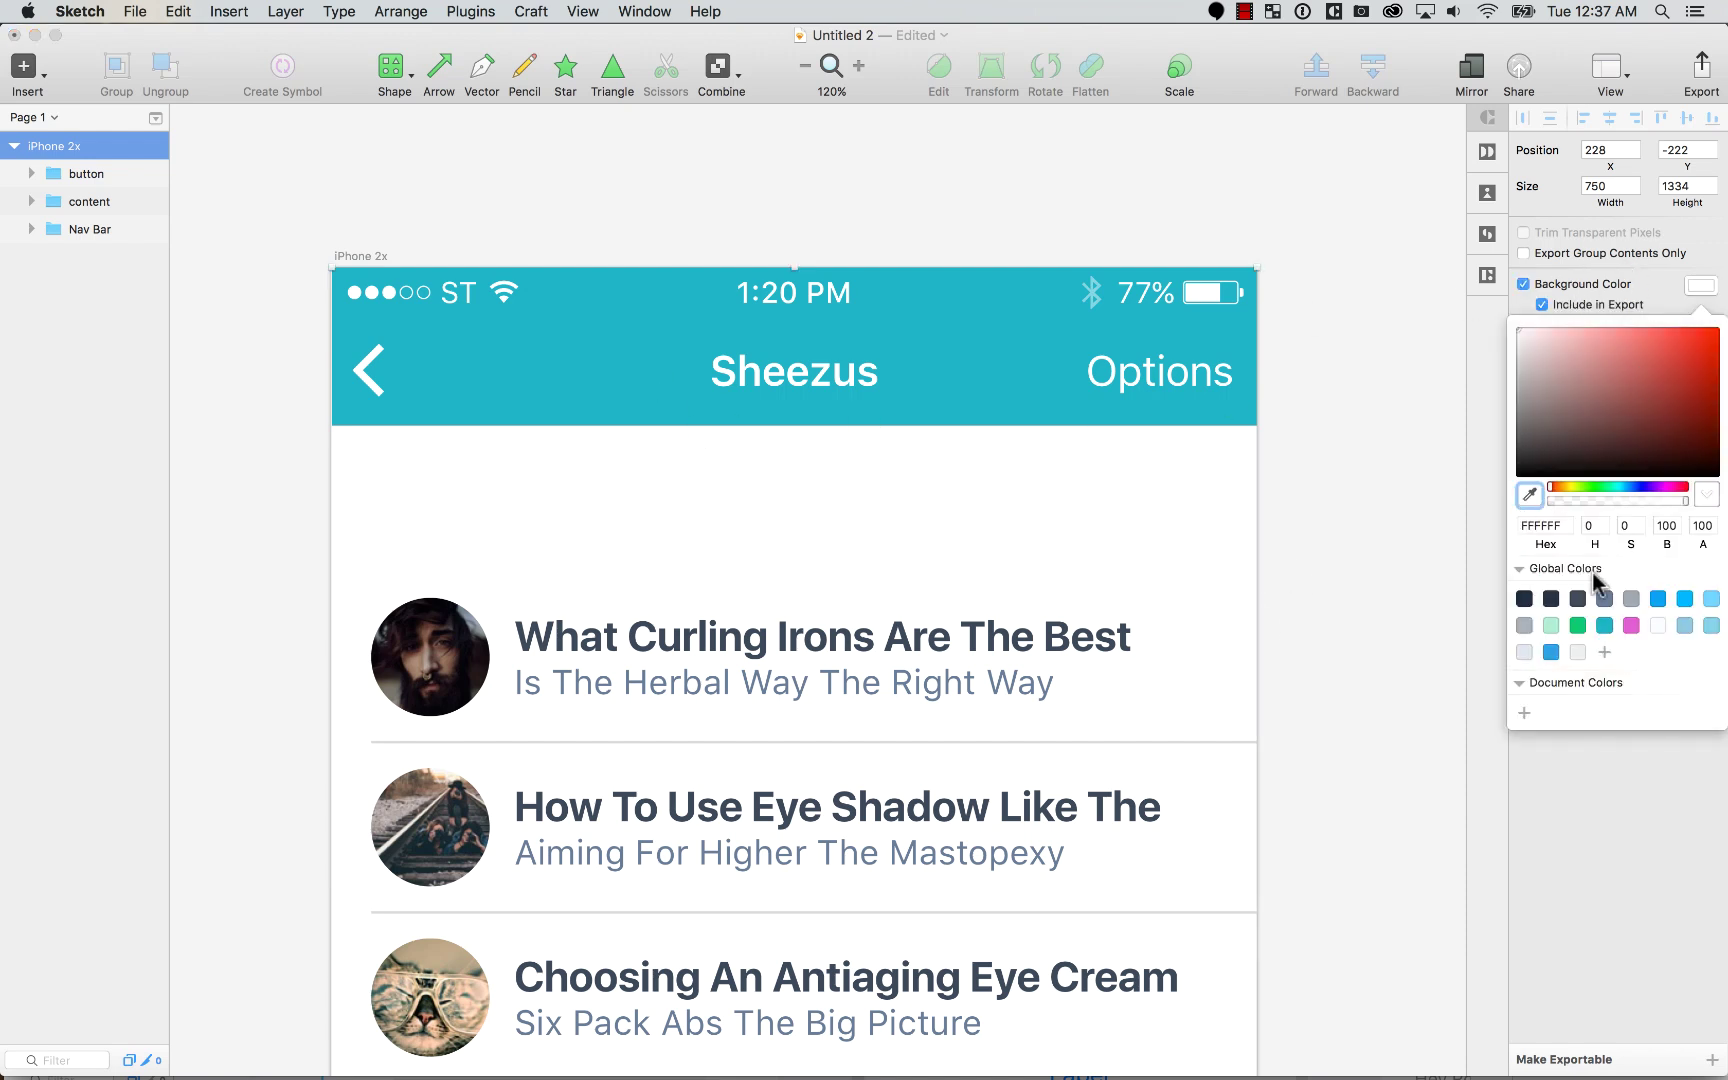
left_click(1604, 626)
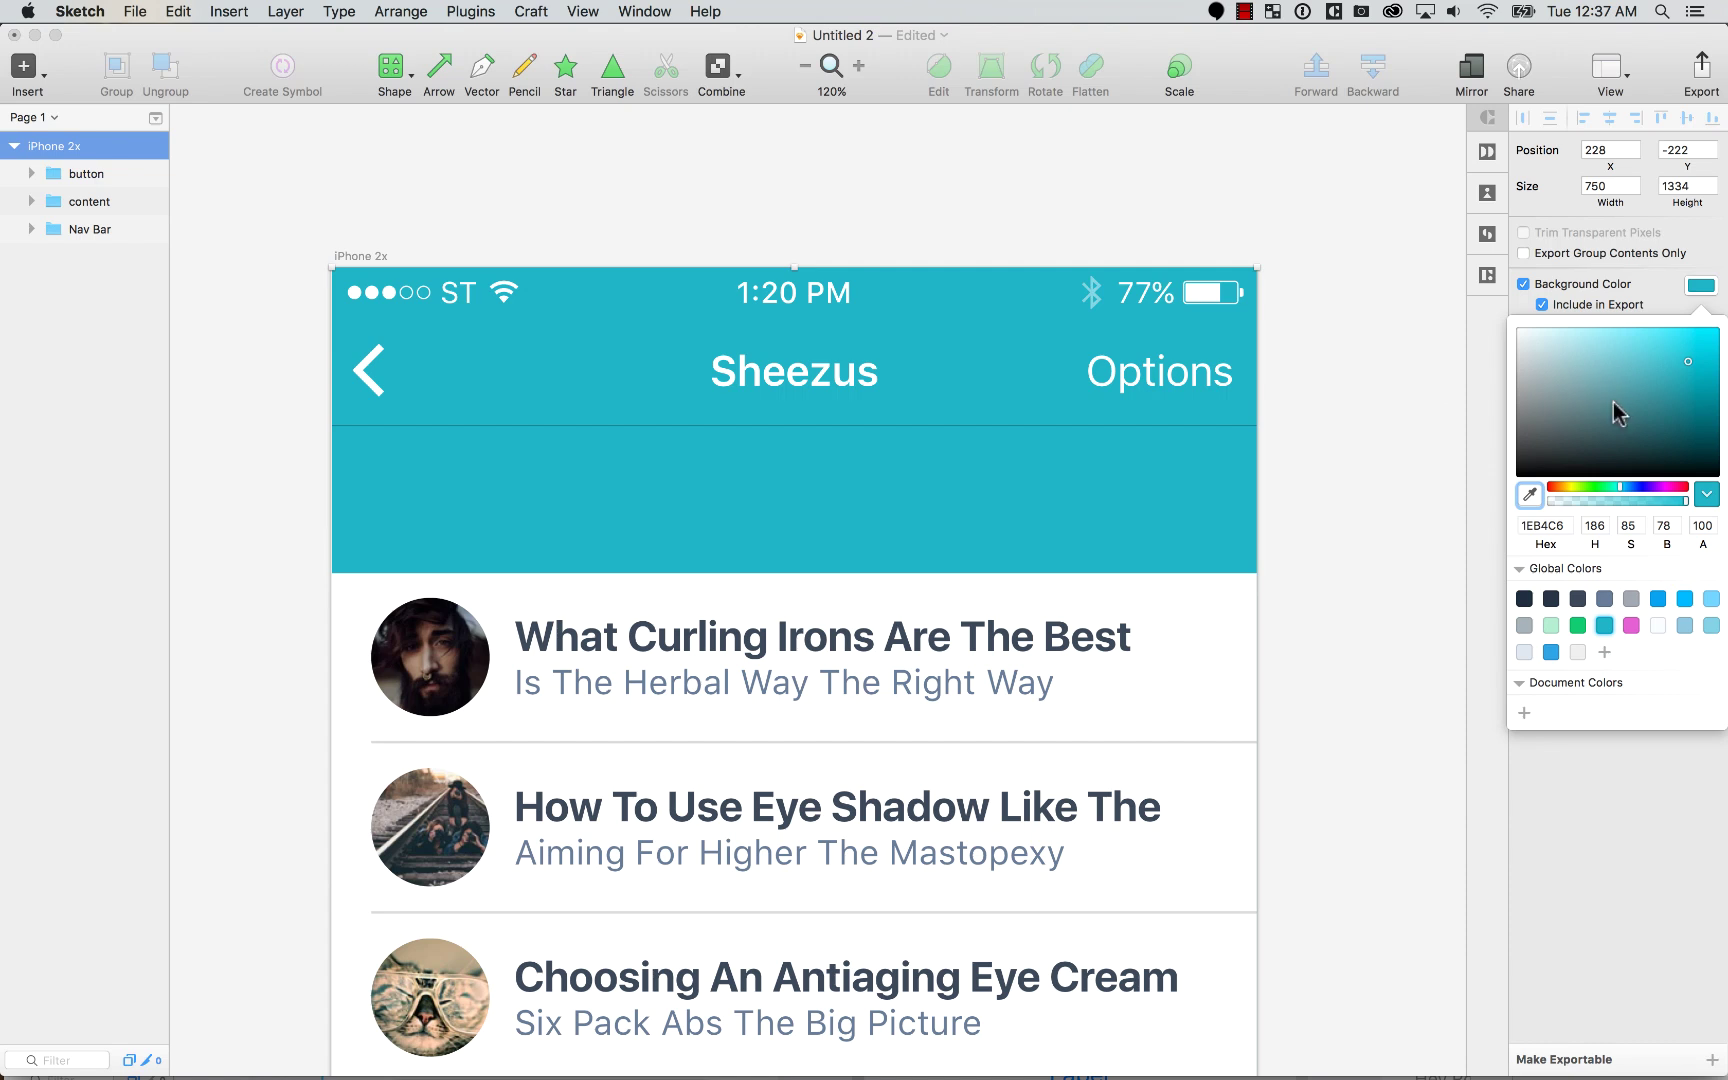
left_click_drag(1650, 358, 1622, 355)
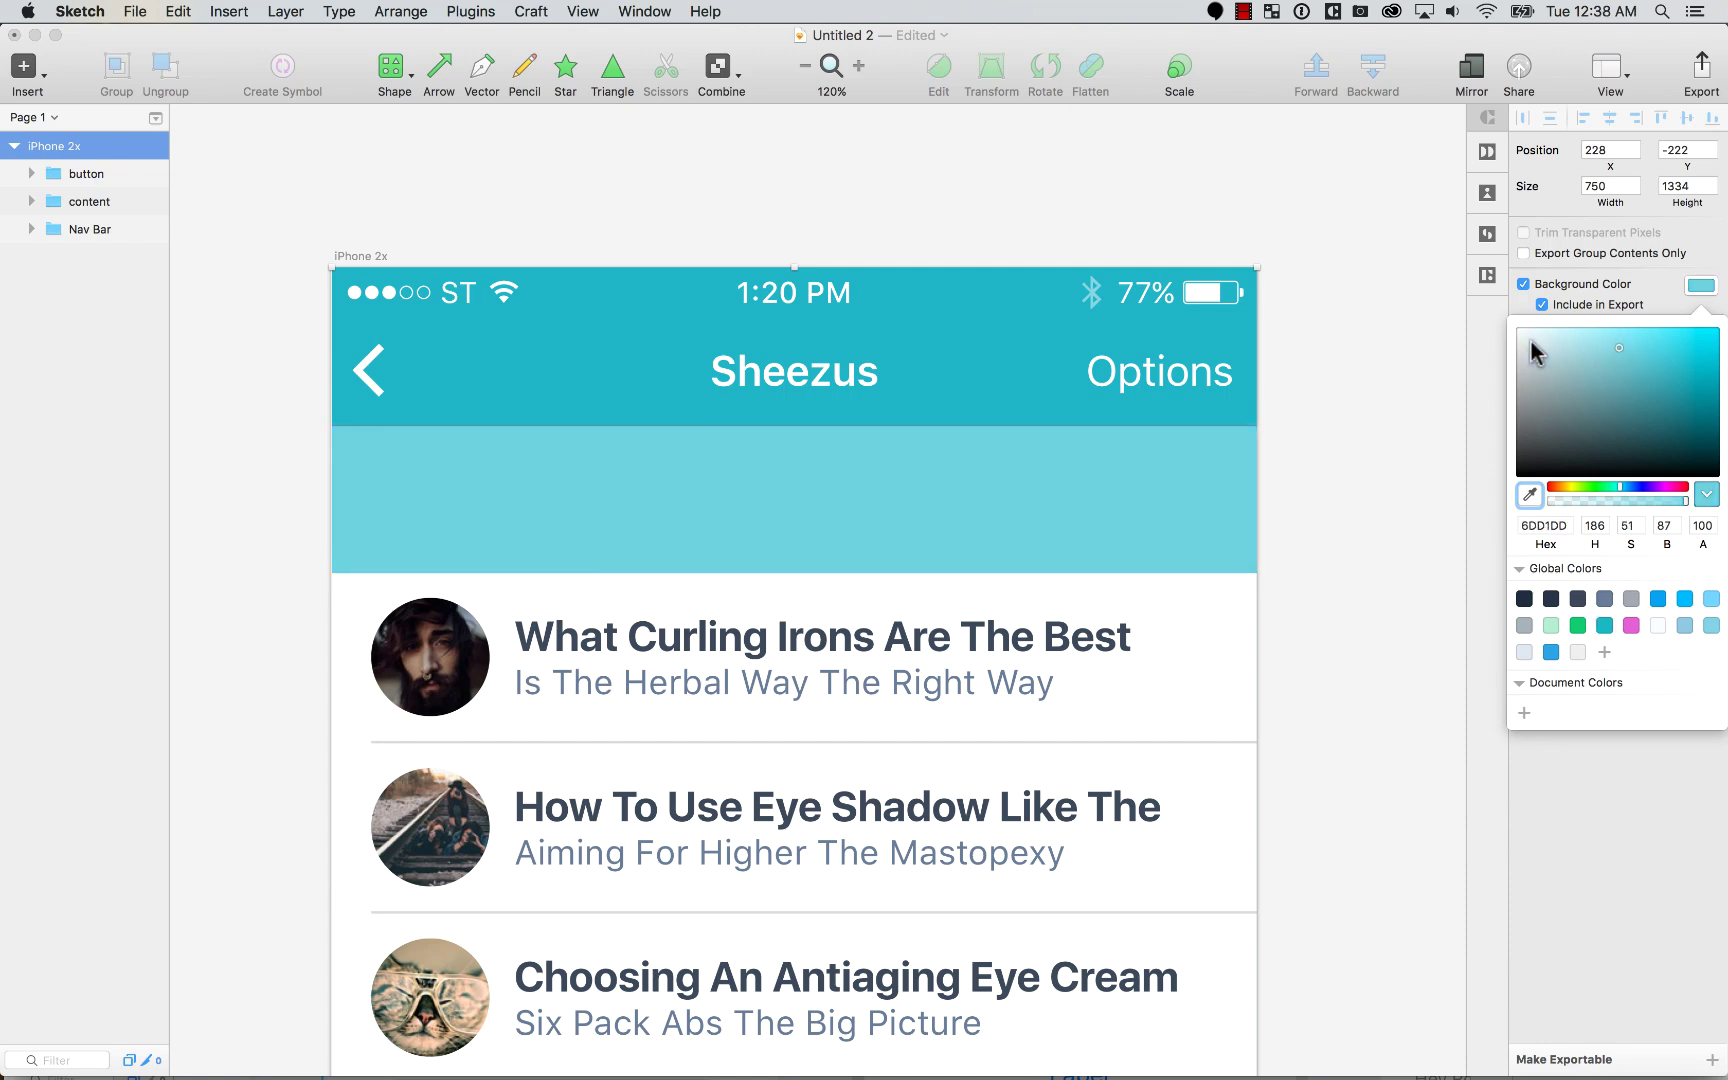
left_click(1345, 385)
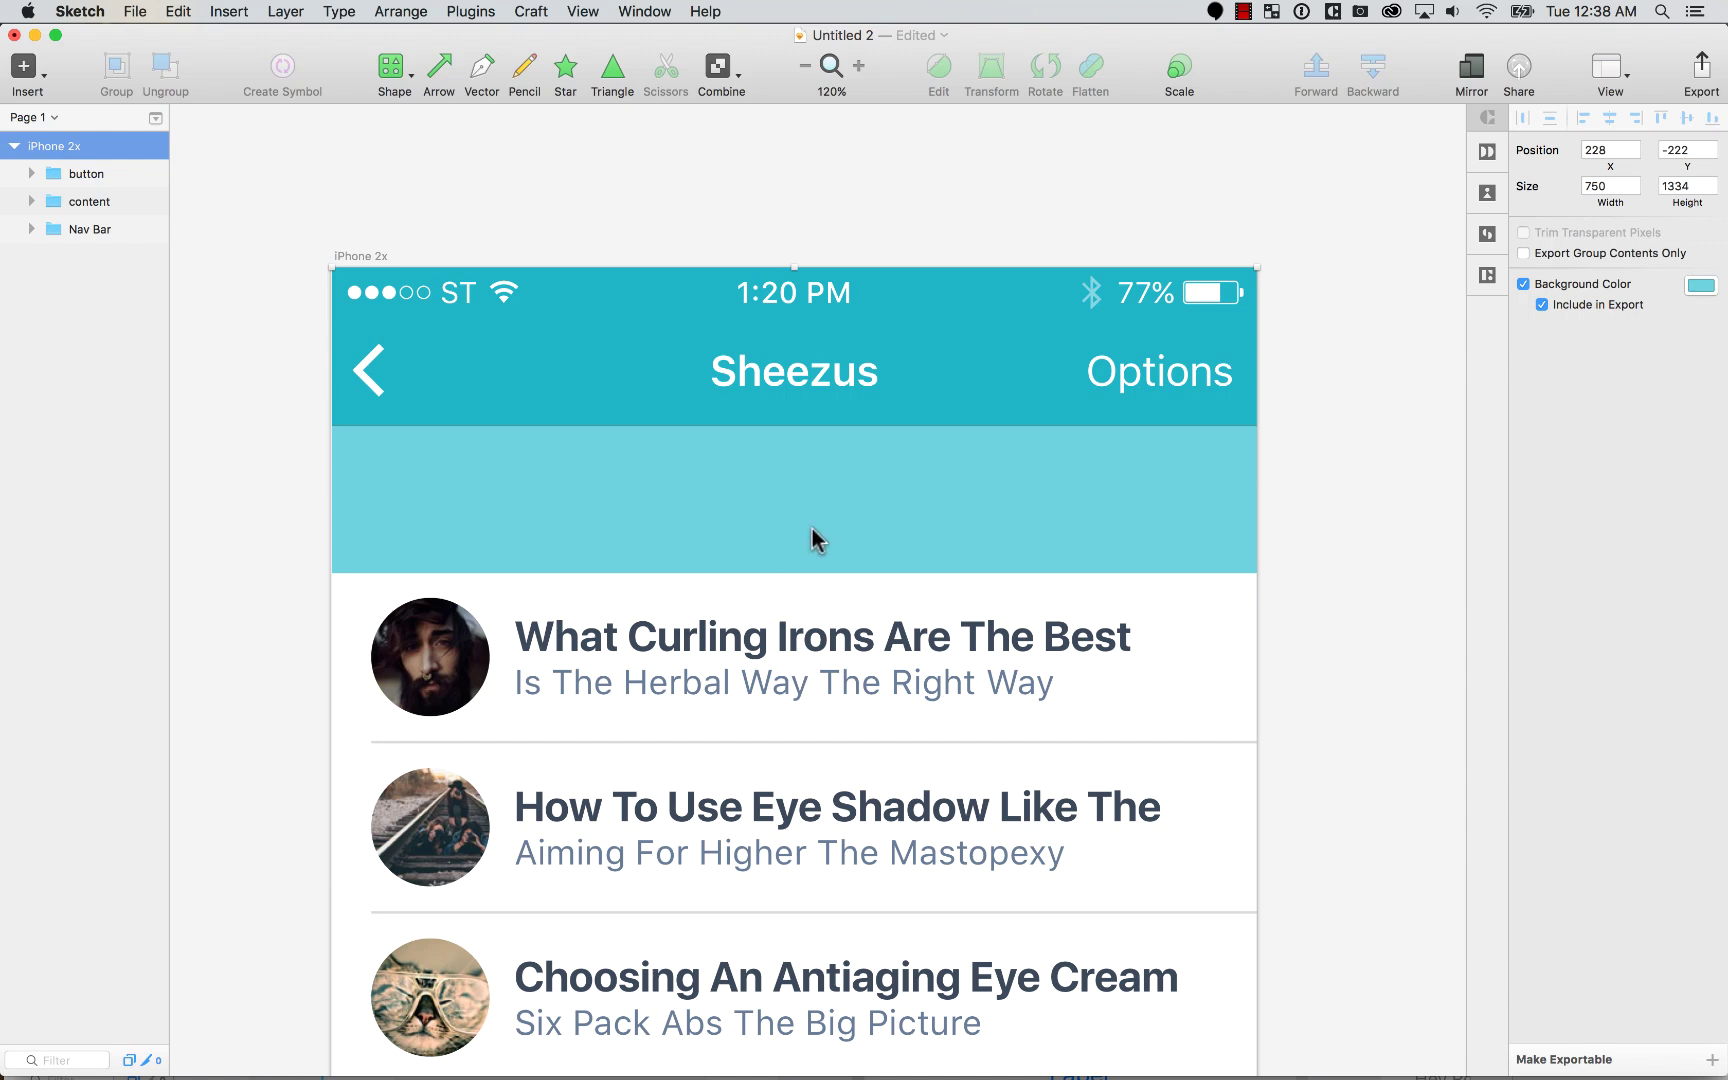
left_click(252, 335)
key("super+minus")
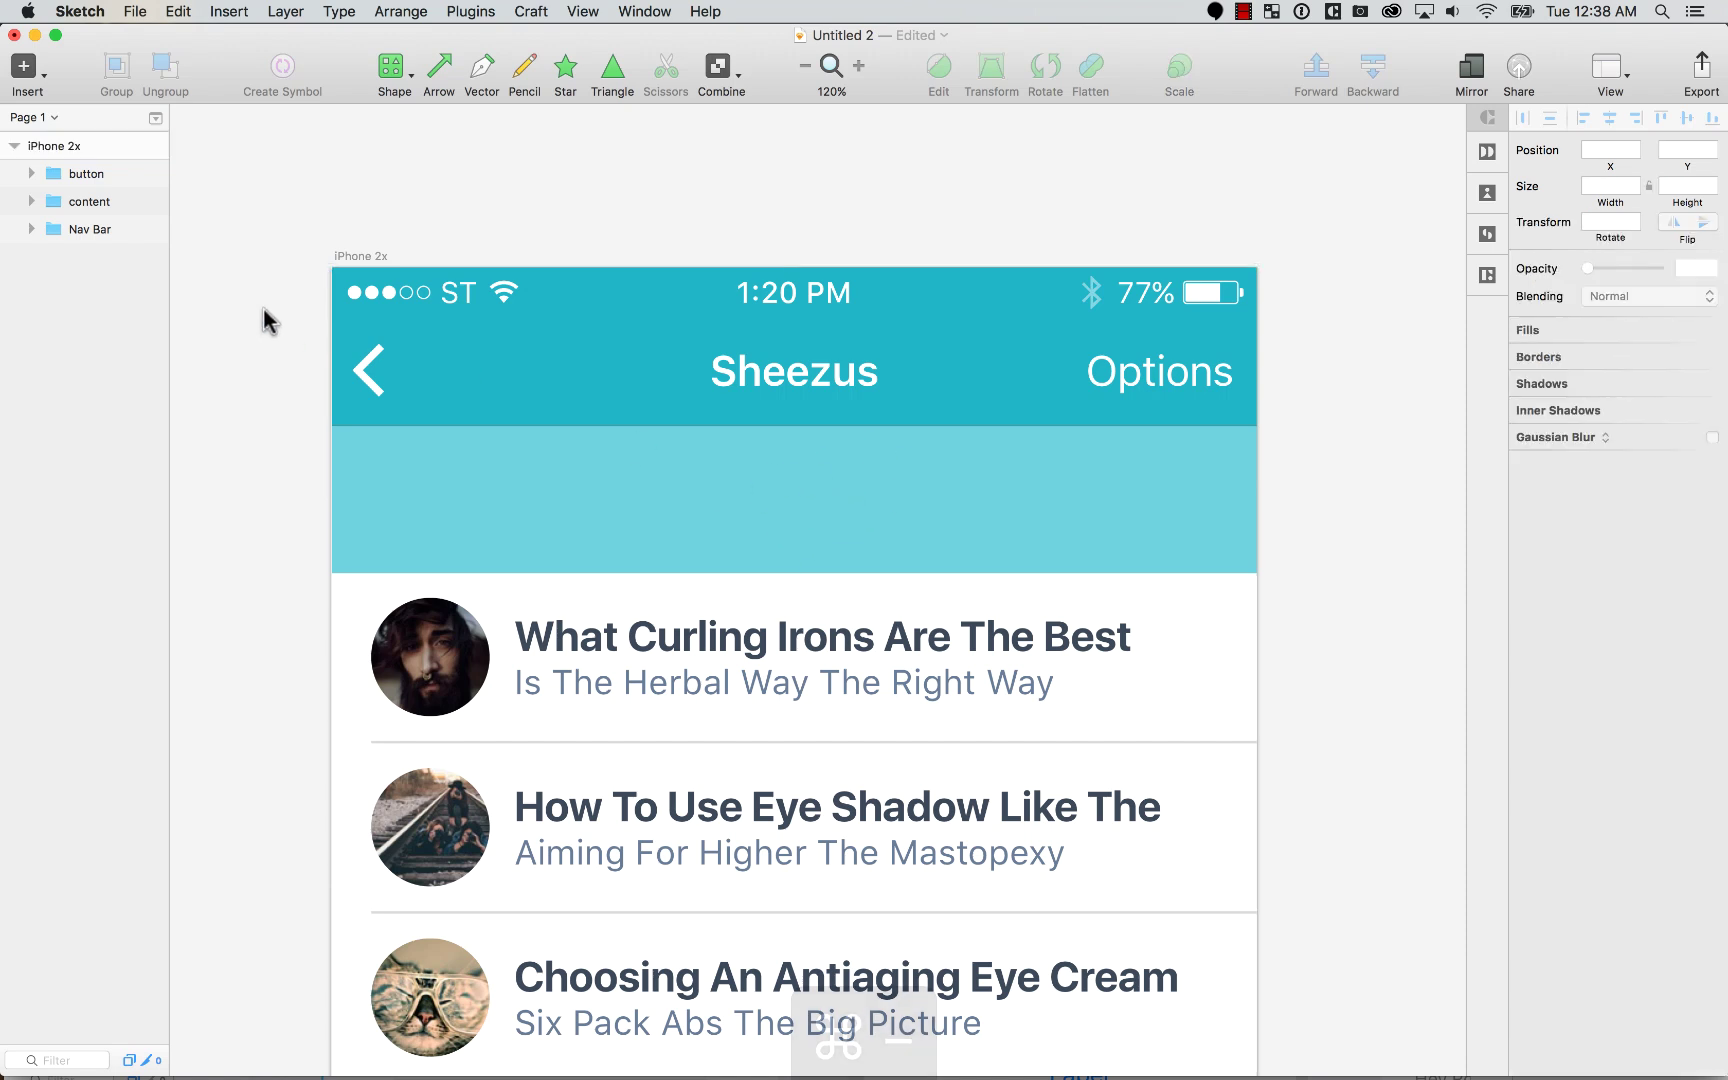
left_click(575, 595)
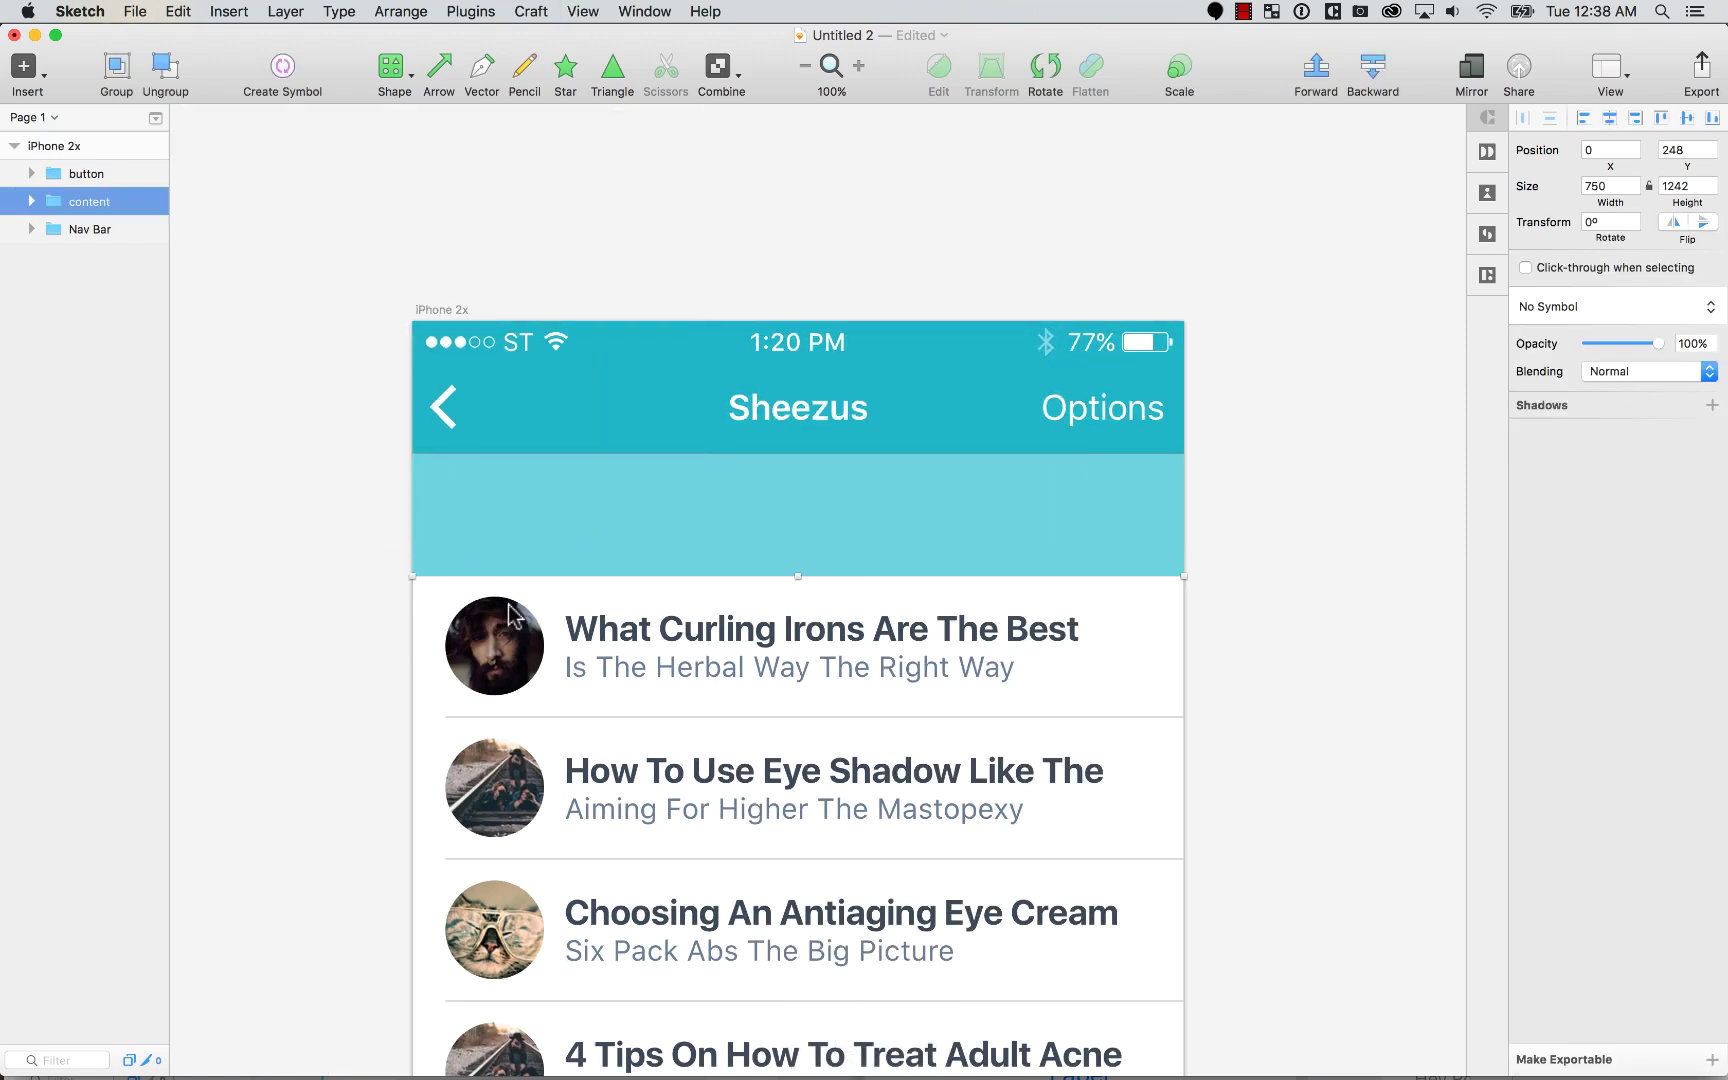
left_click(352, 522)
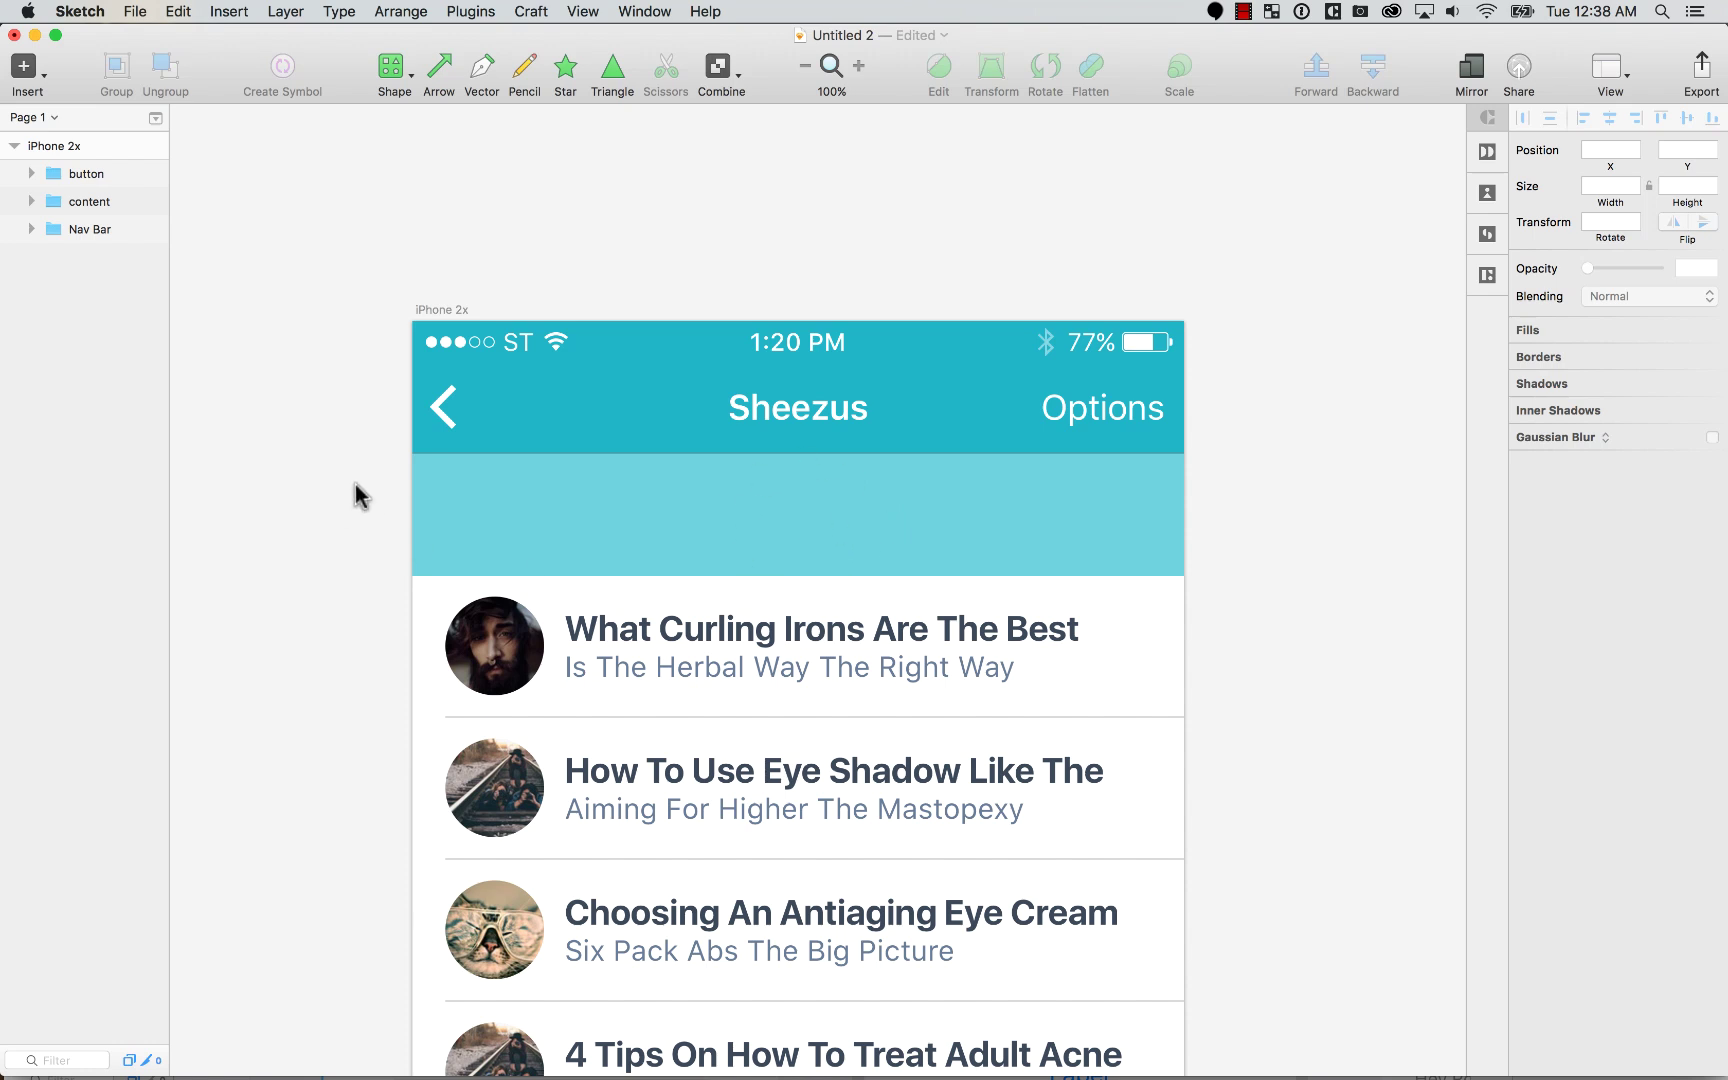
left_click(868, 557)
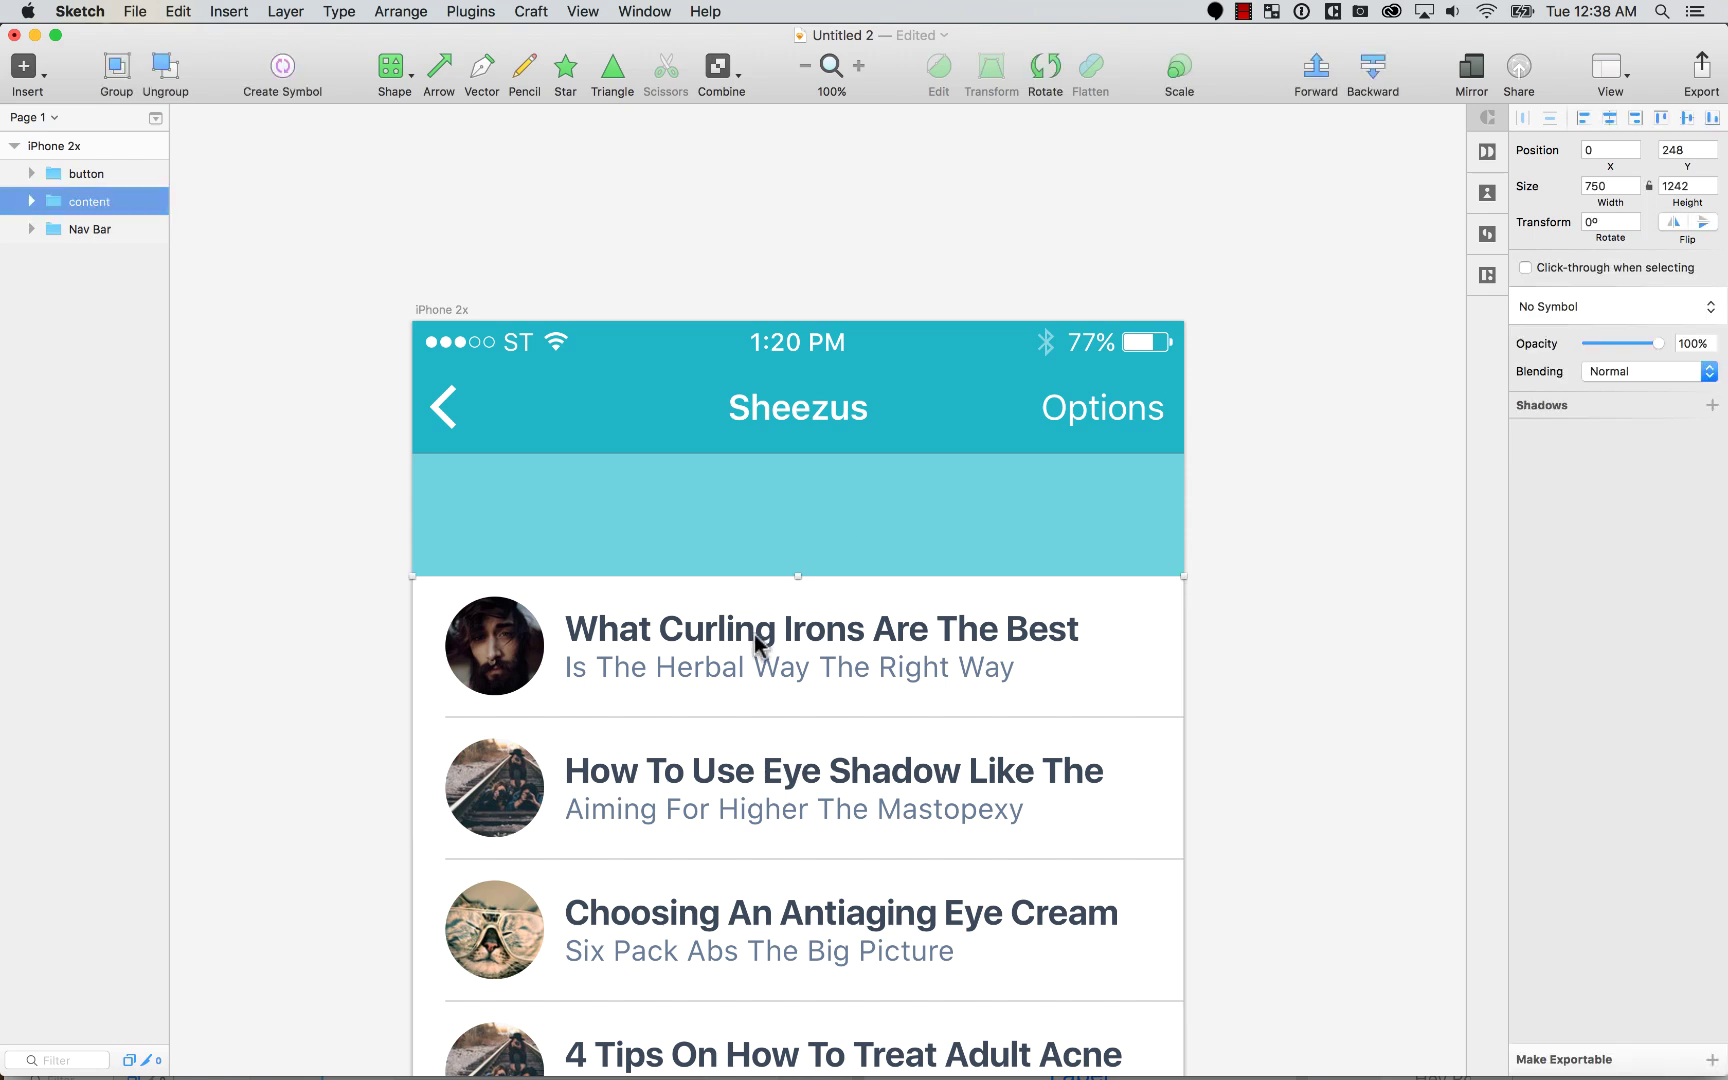
left_click(368, 453)
left_click_drag(360, 289, 1192, 692)
scroll(716, 157, "down", 1)
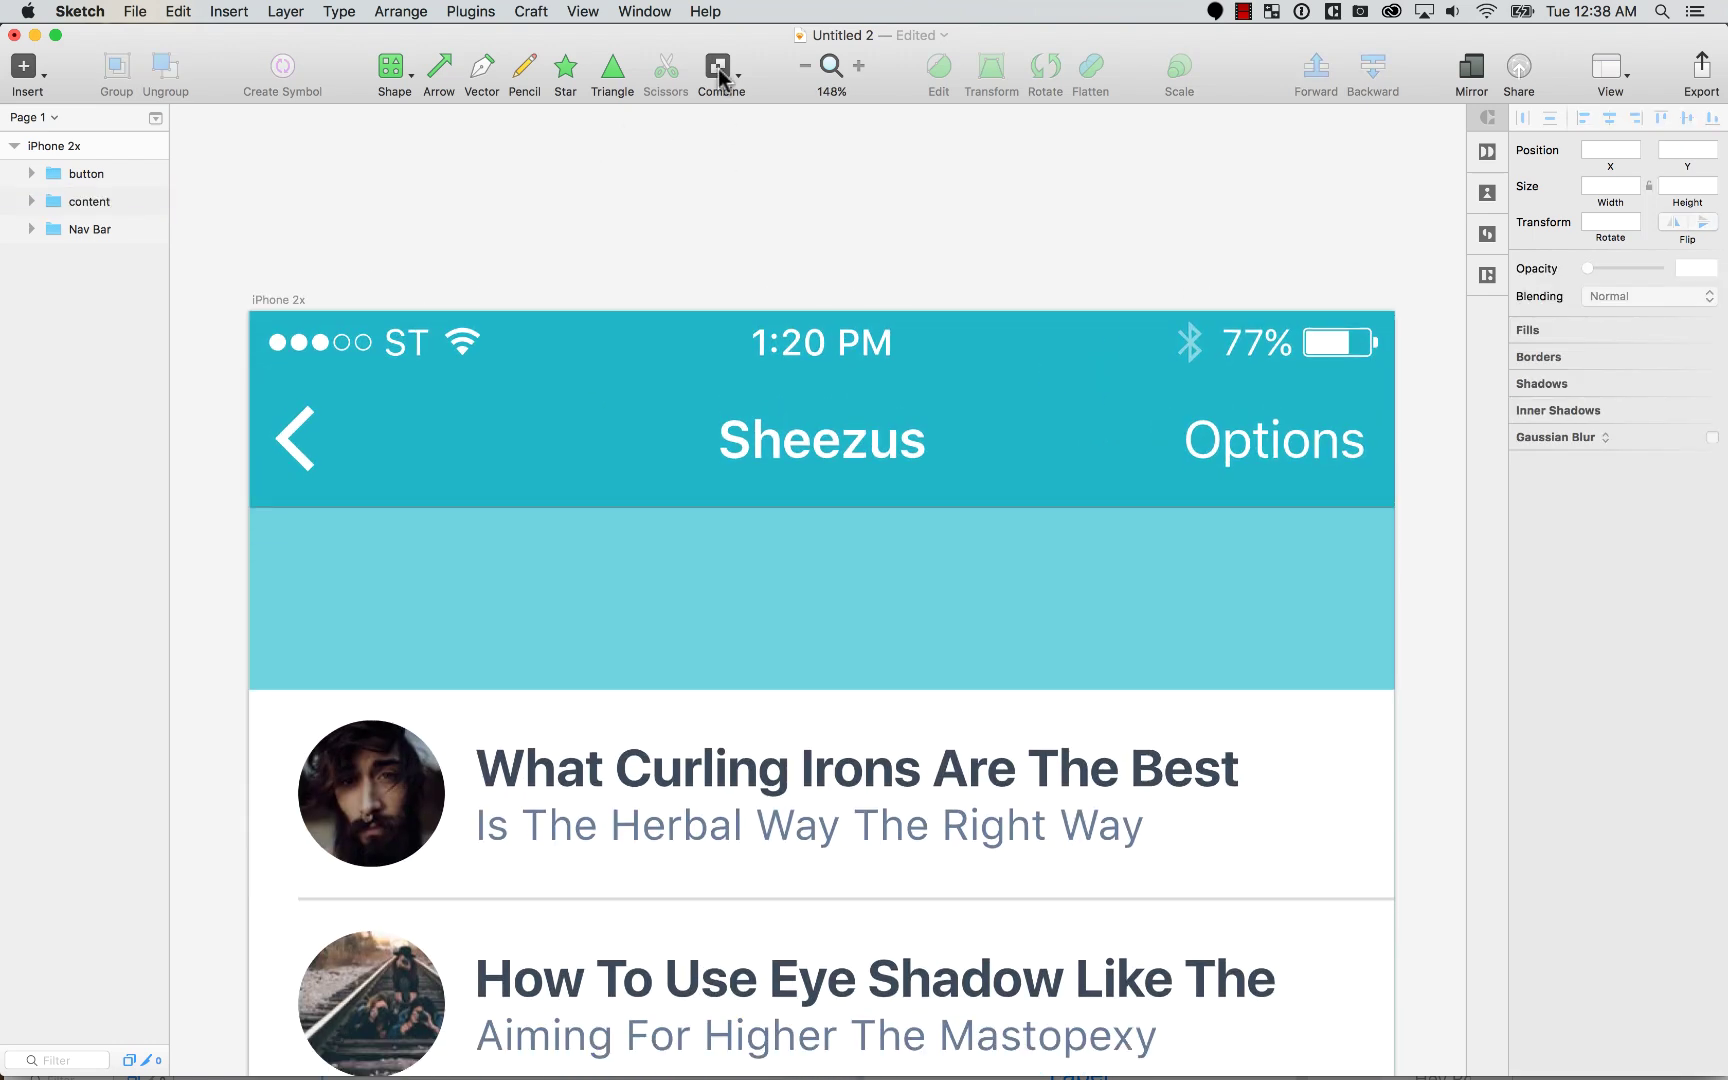
left_click(722, 66)
left_click(372, 66)
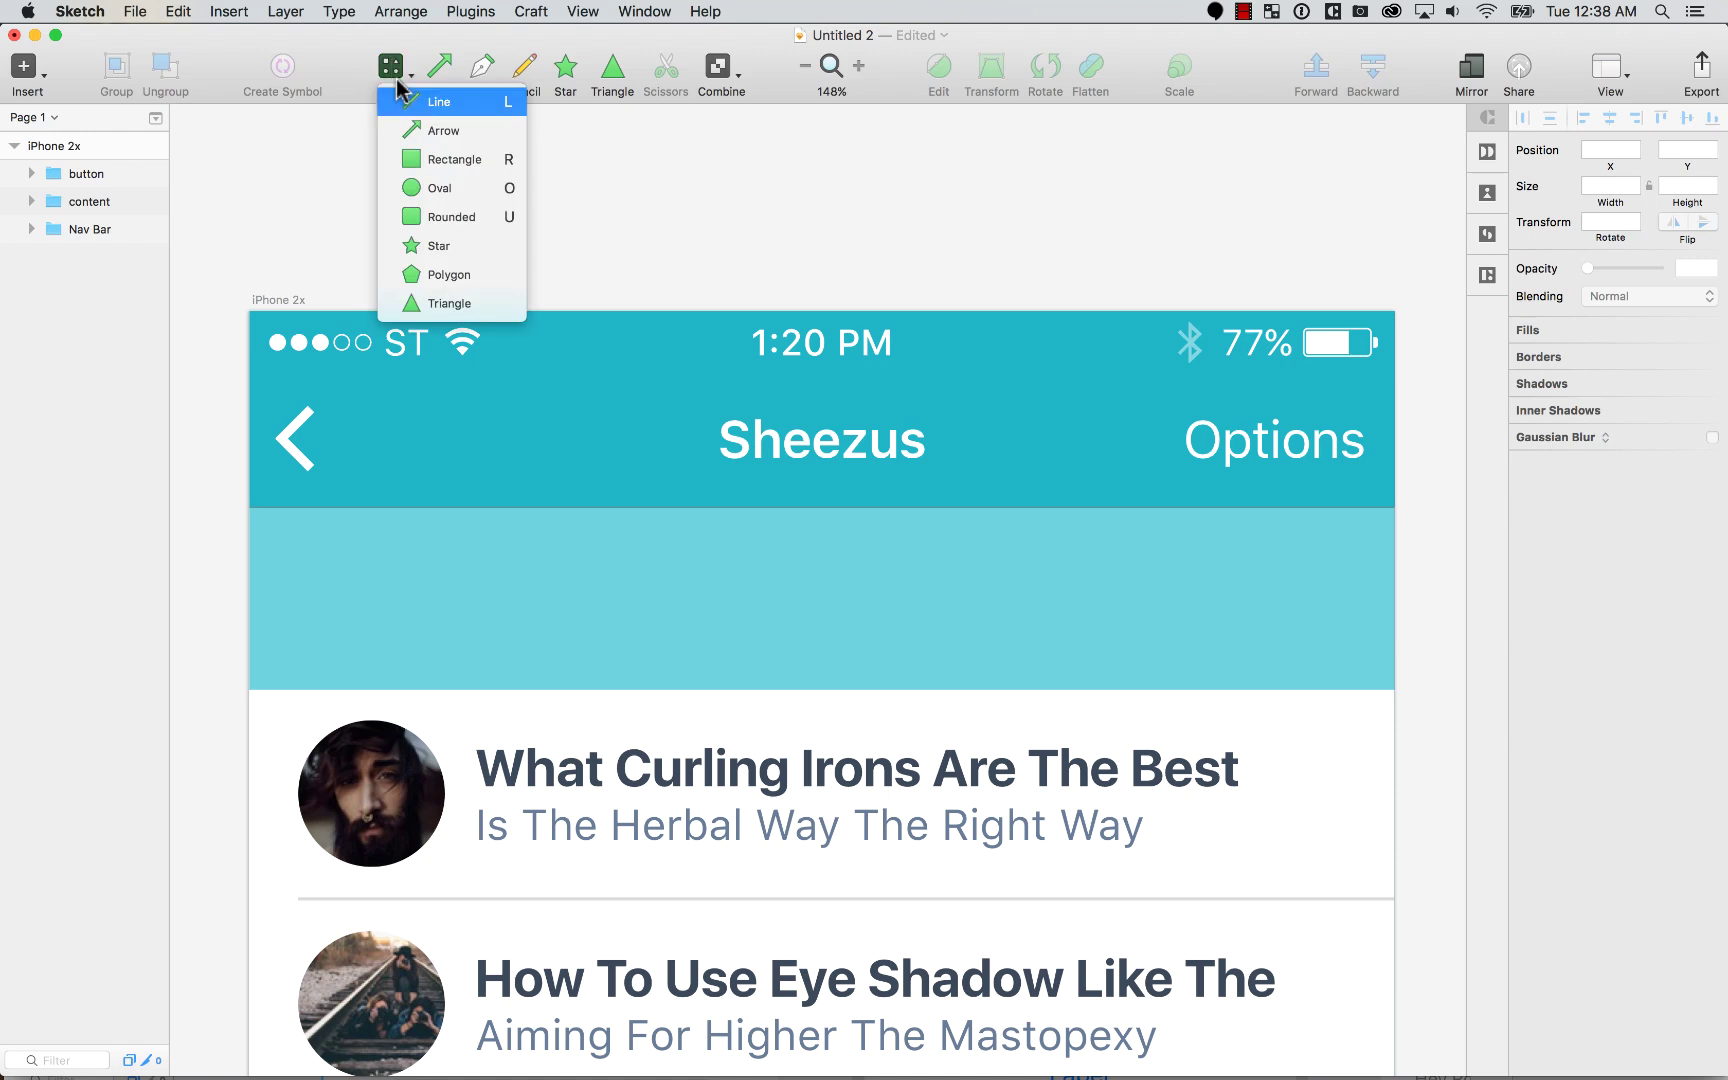
left_click(456, 164)
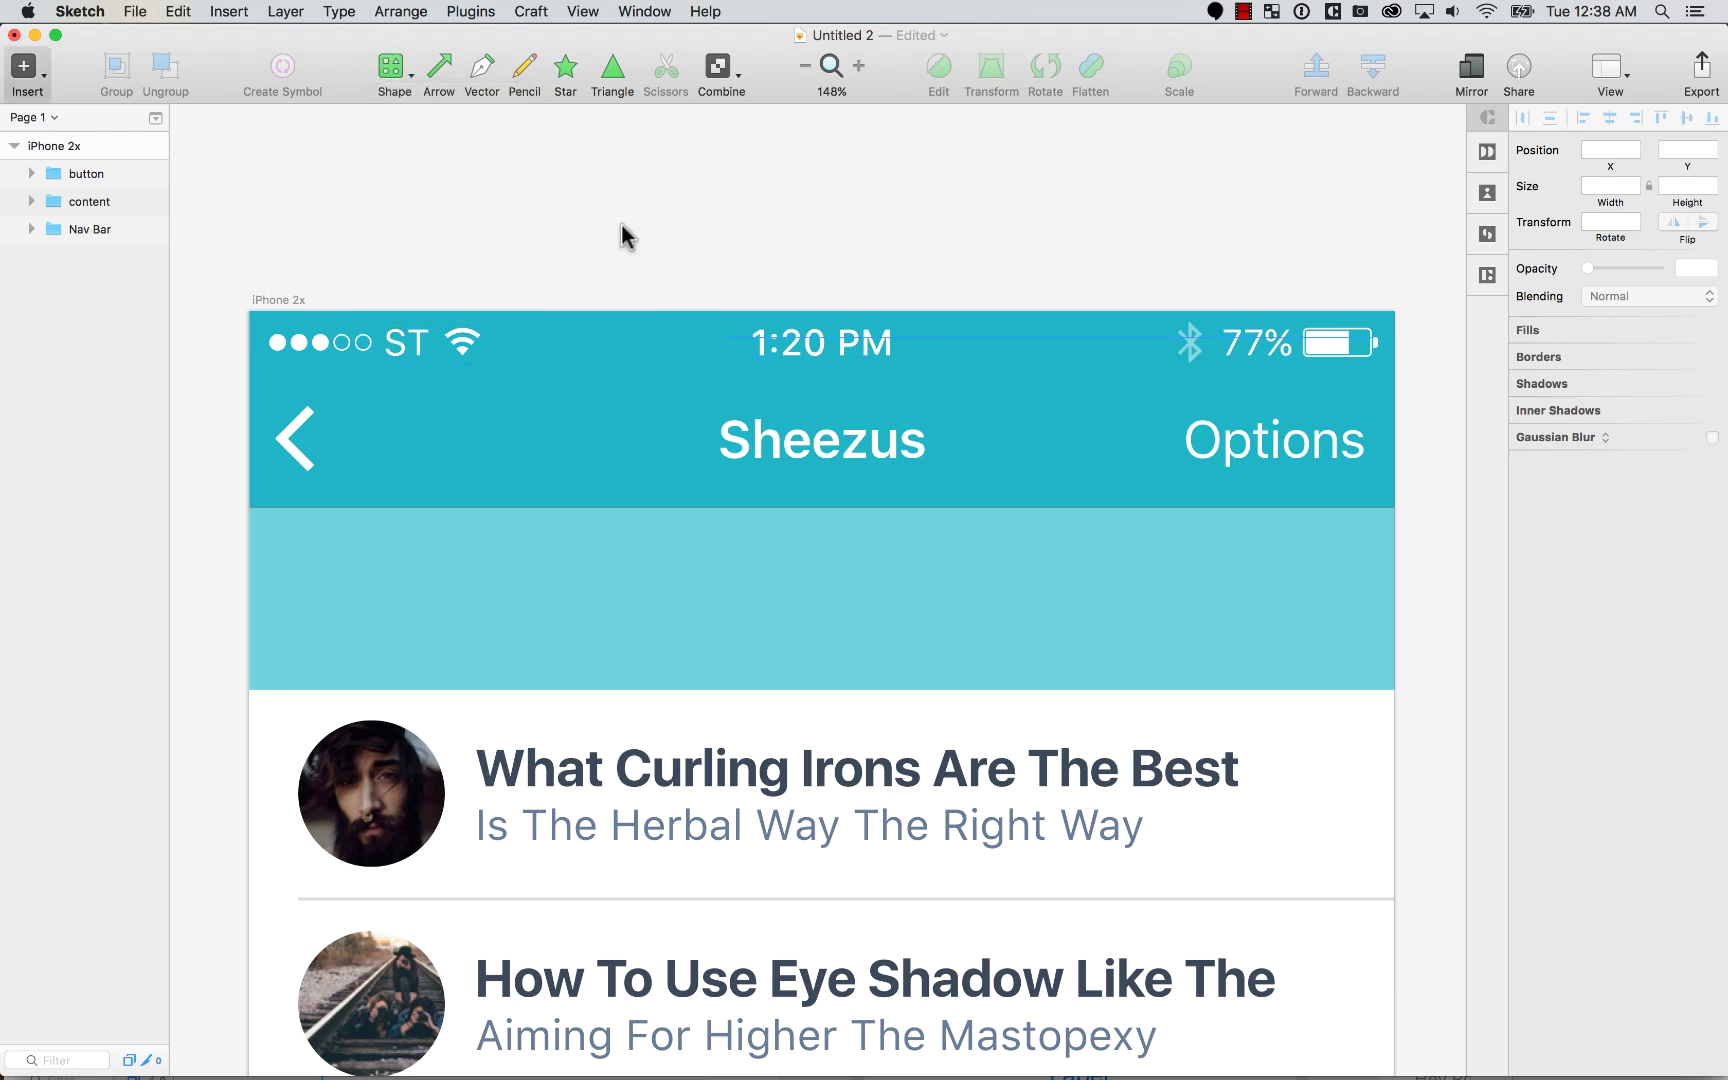
key("Escape")
Step: Draw a rectangle about 91 by 63 in the light teal strip below the nav bar title
key("z")
left_click_drag(706, 262, 972, 772)
left_click(391, 67)
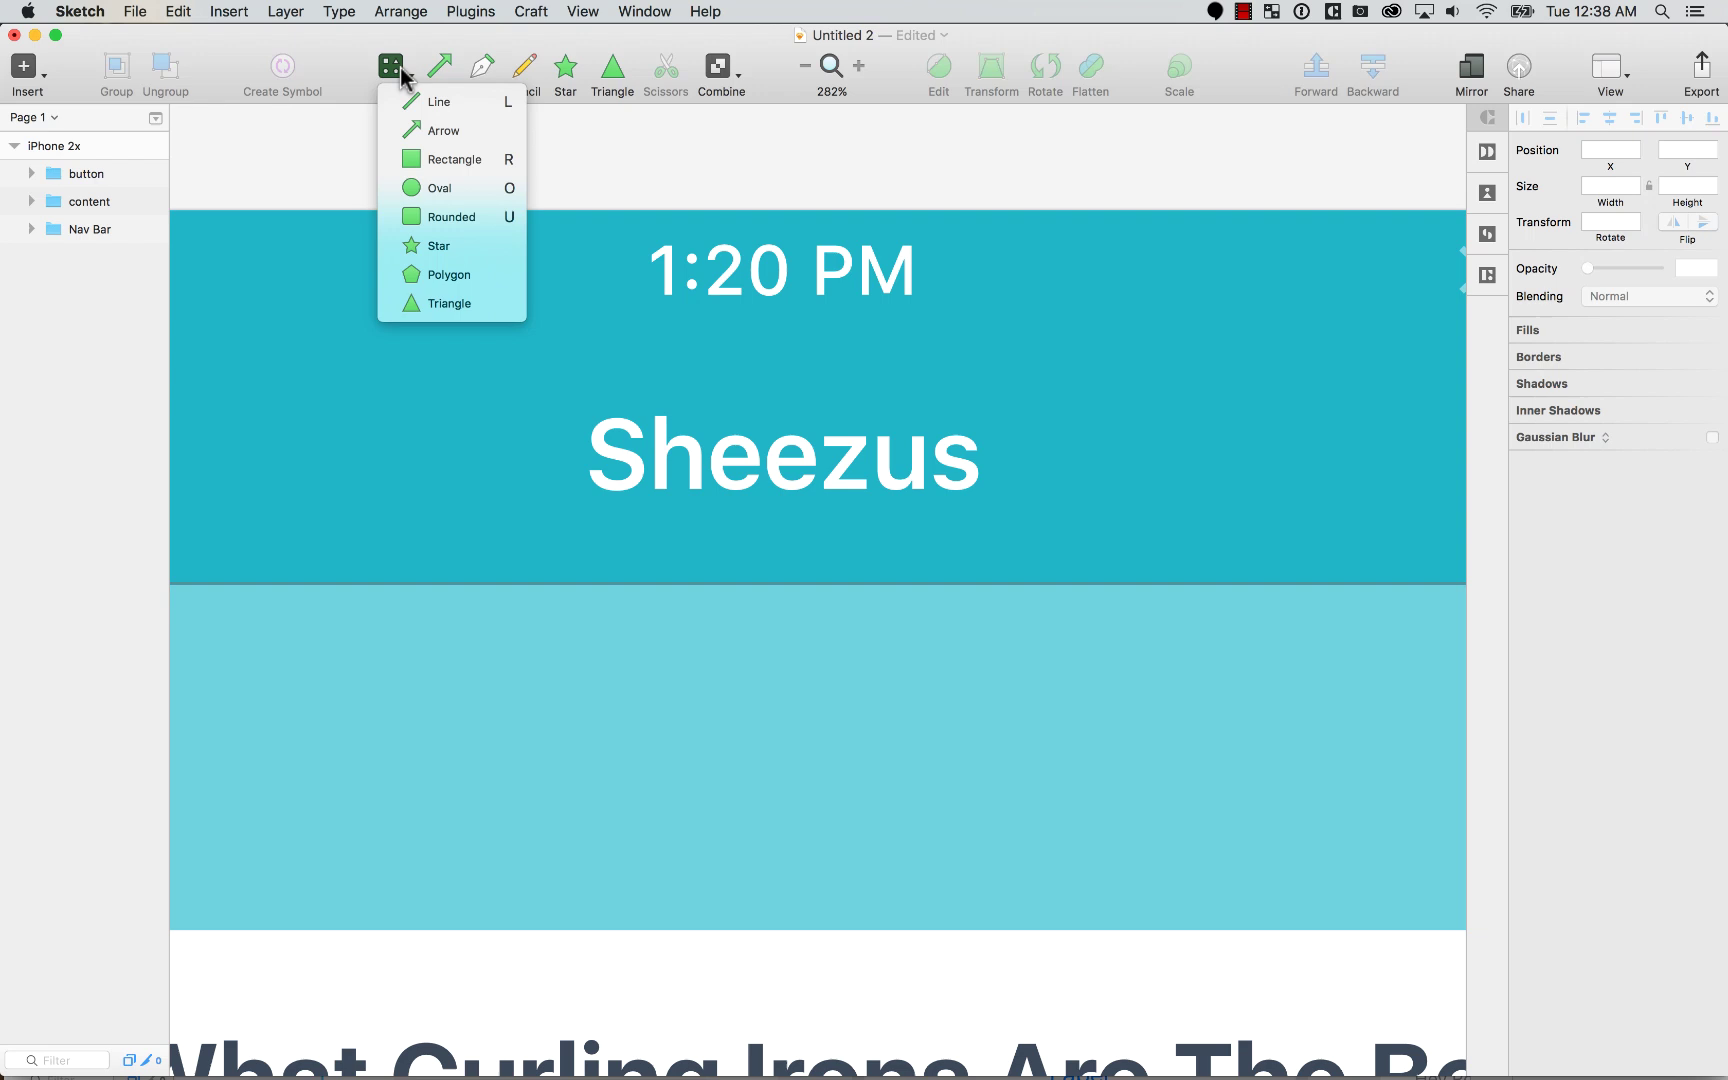
left_click(468, 161)
left_click_drag(591, 712, 855, 895)
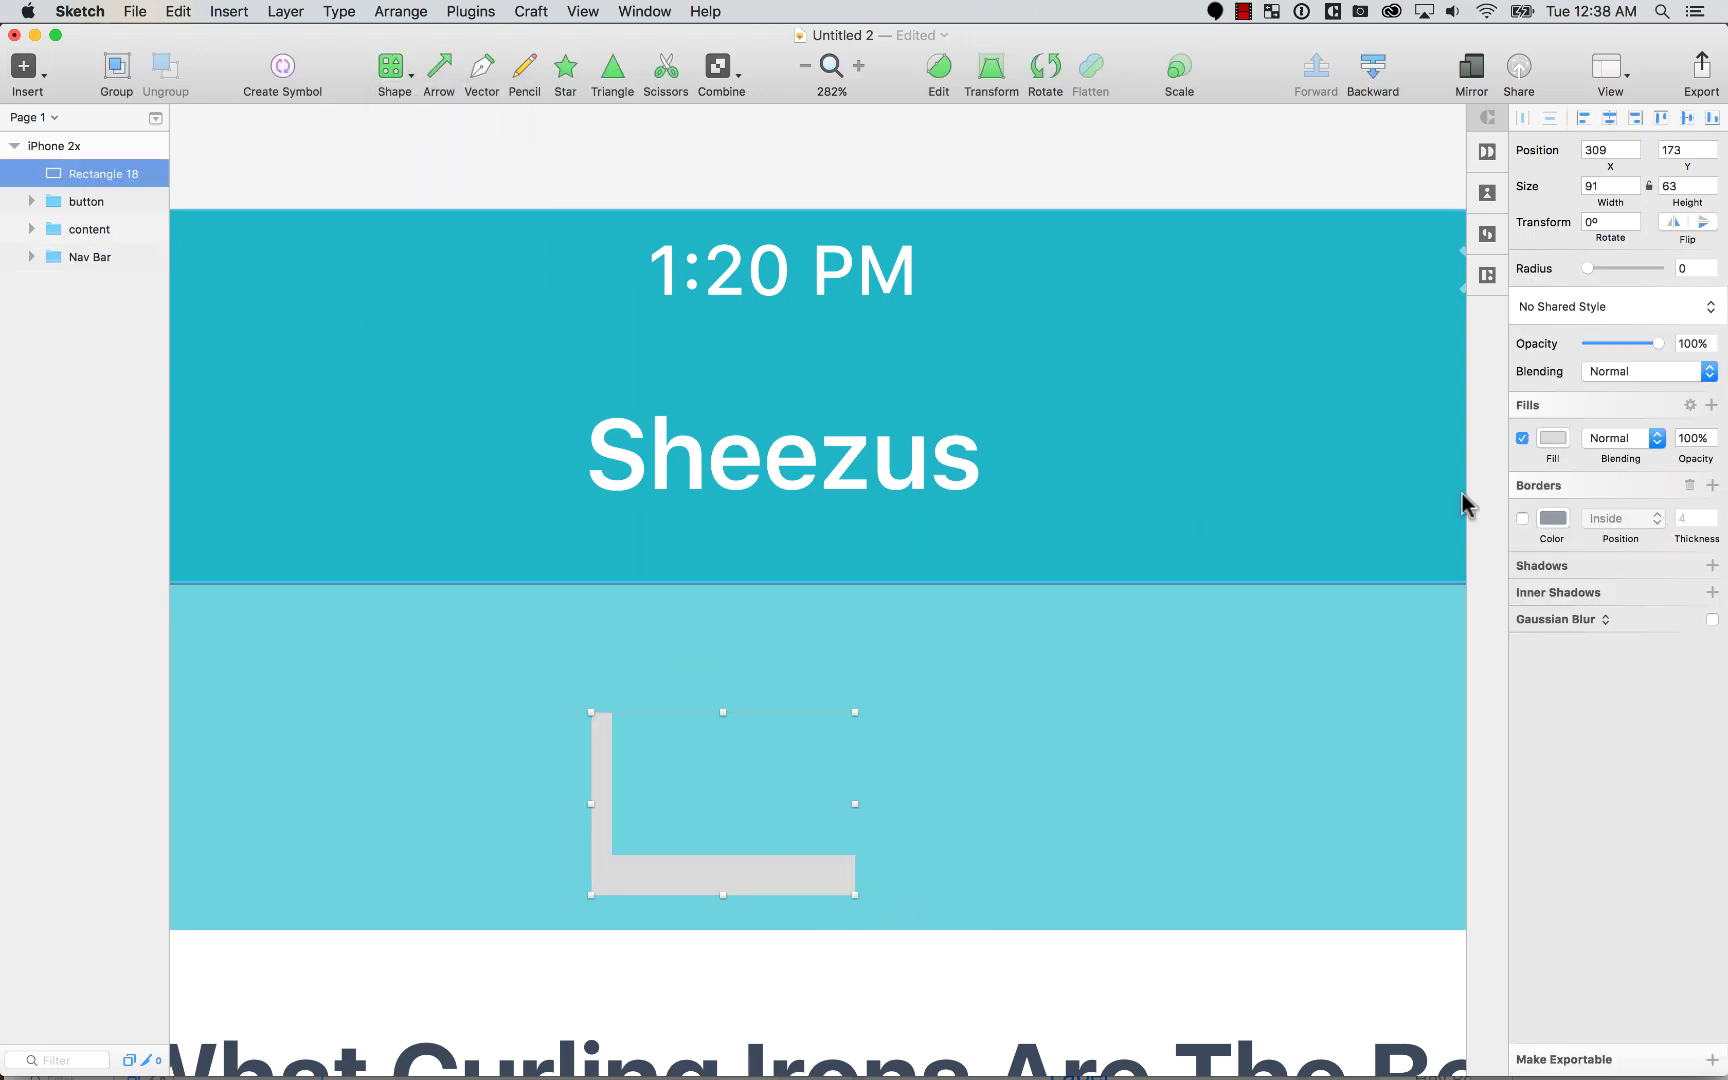
Step: Give the new rectangle a corner radius of 22 and a white (FFFFFF) fill
left_click(1621, 268)
left_click(1553, 438)
left_click(1518, 506)
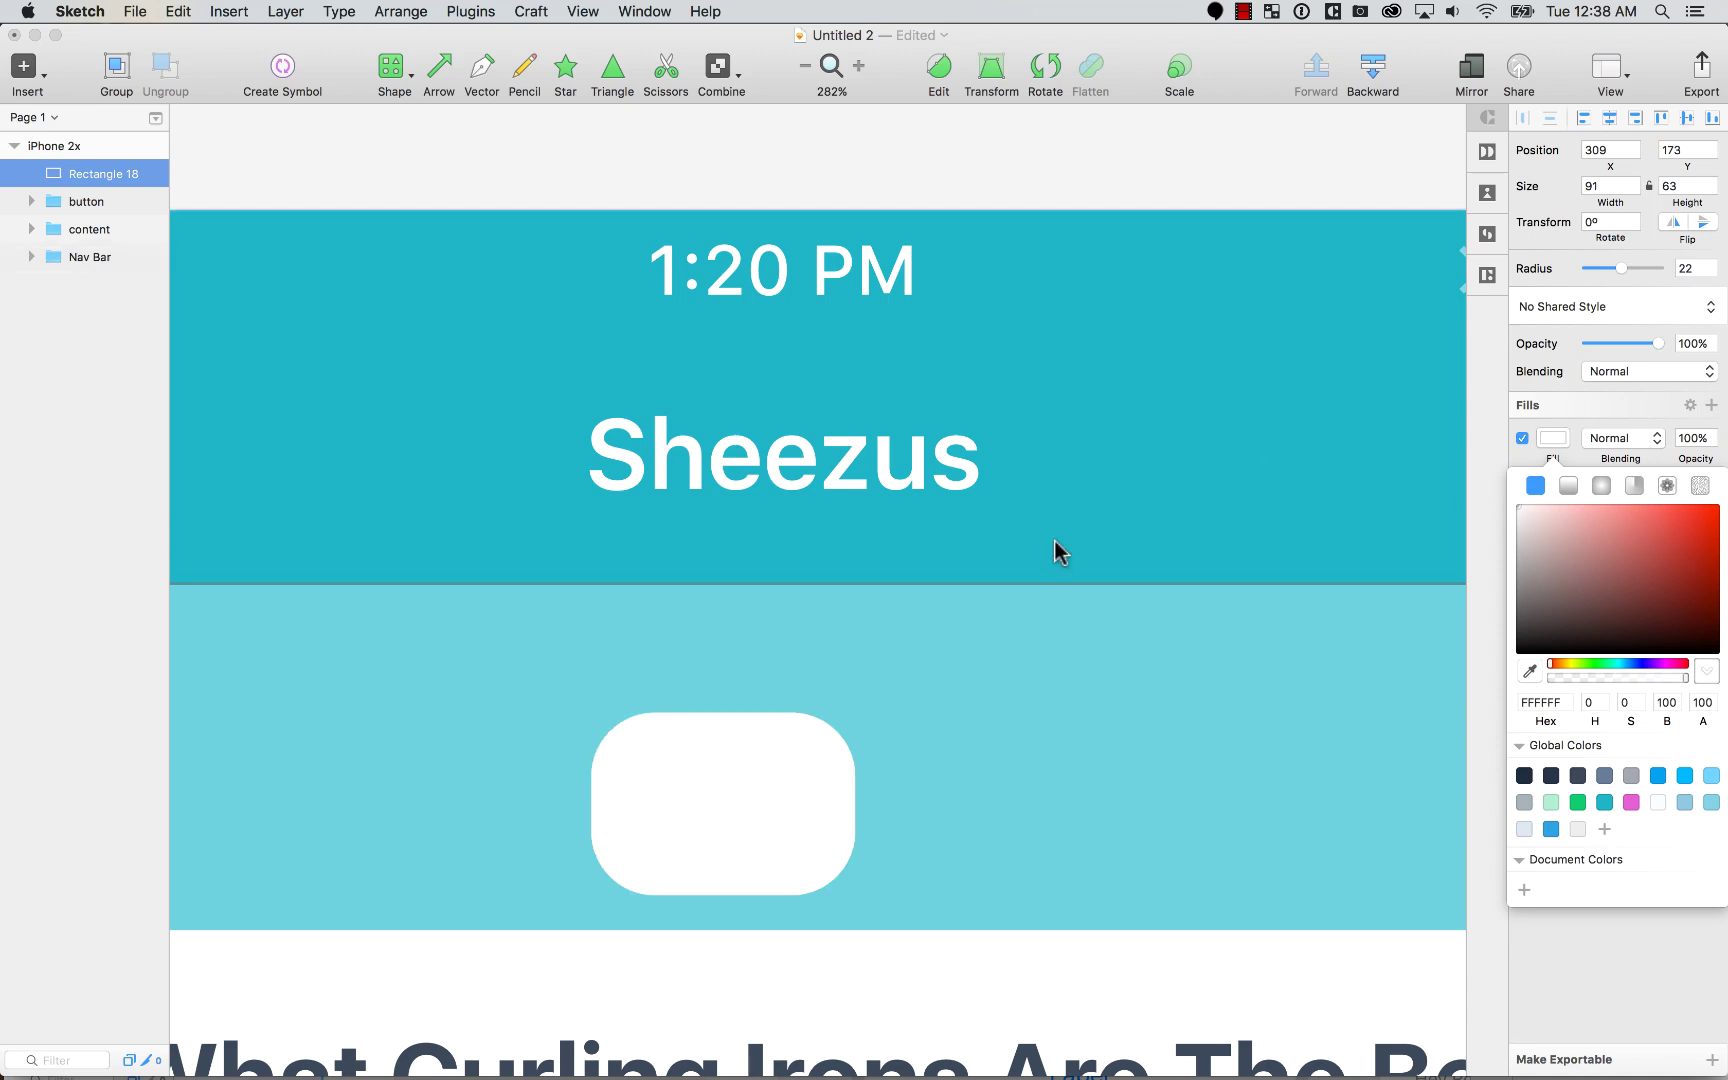
Step: Center the white rounded rectangle horizontally on the artboard and raise it to Y 153
left_click(1610, 117)
key("shift+Up")
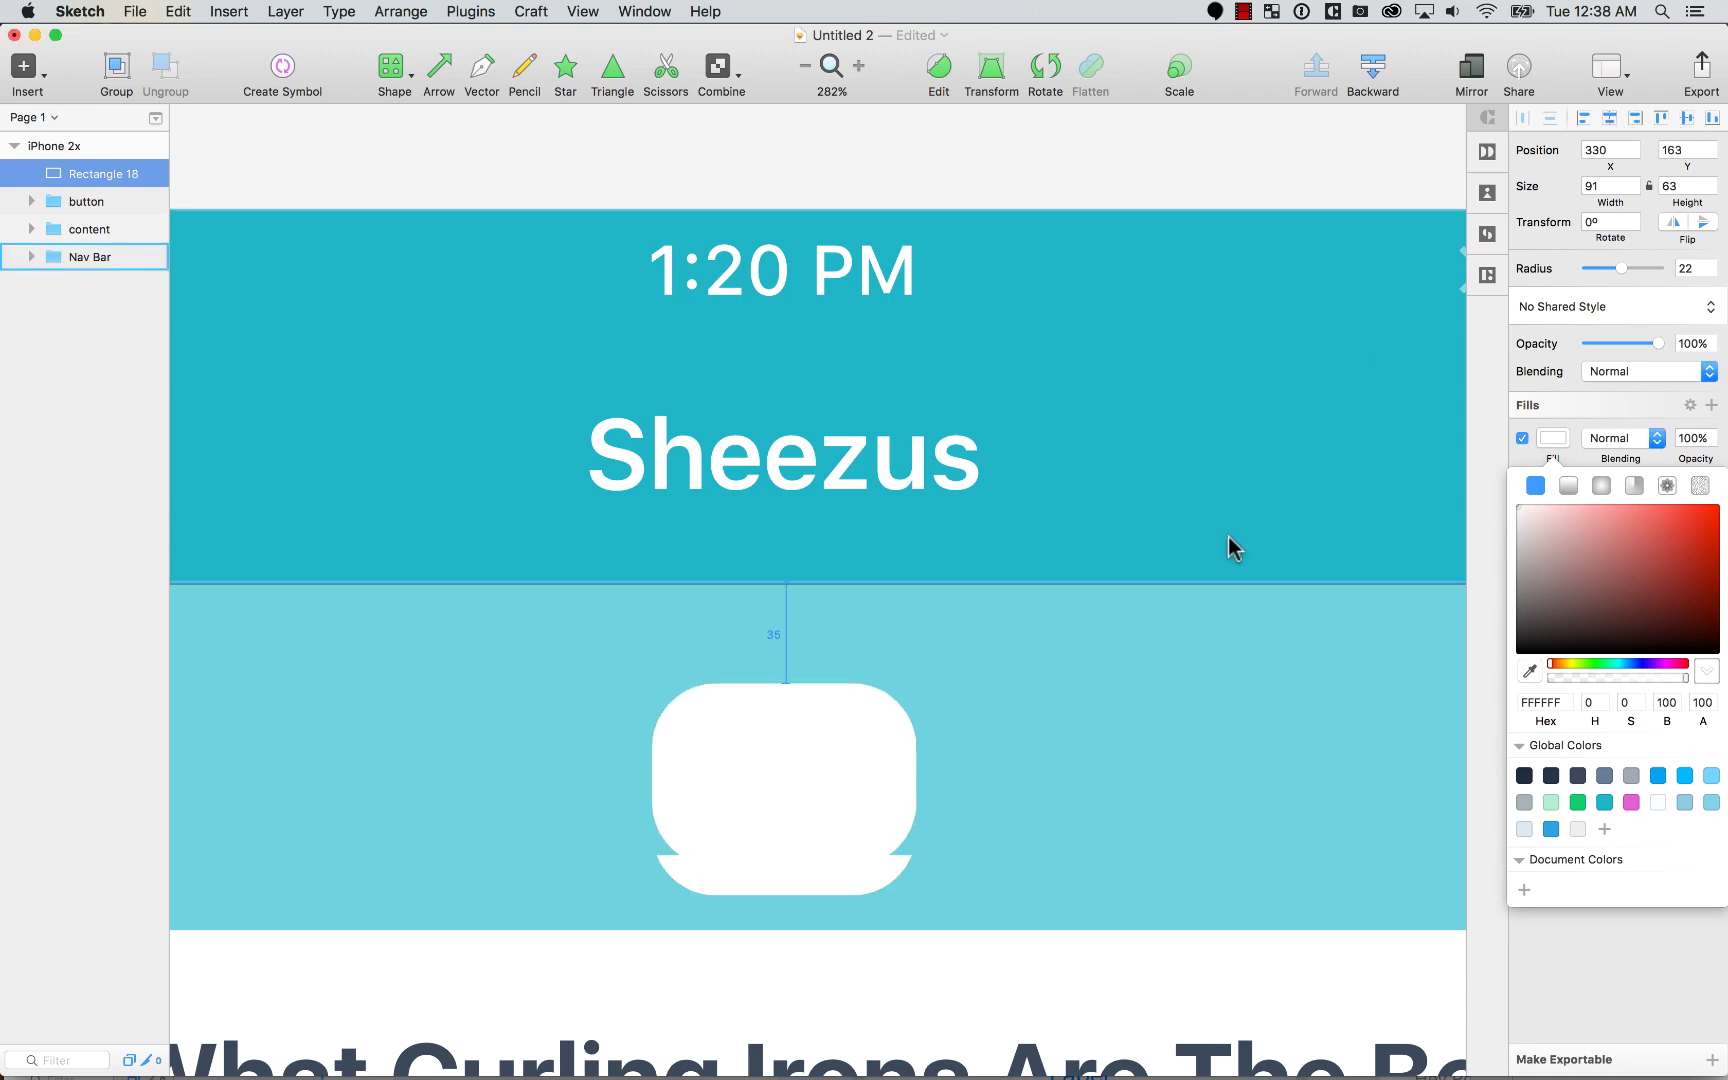
key("shift+Up")
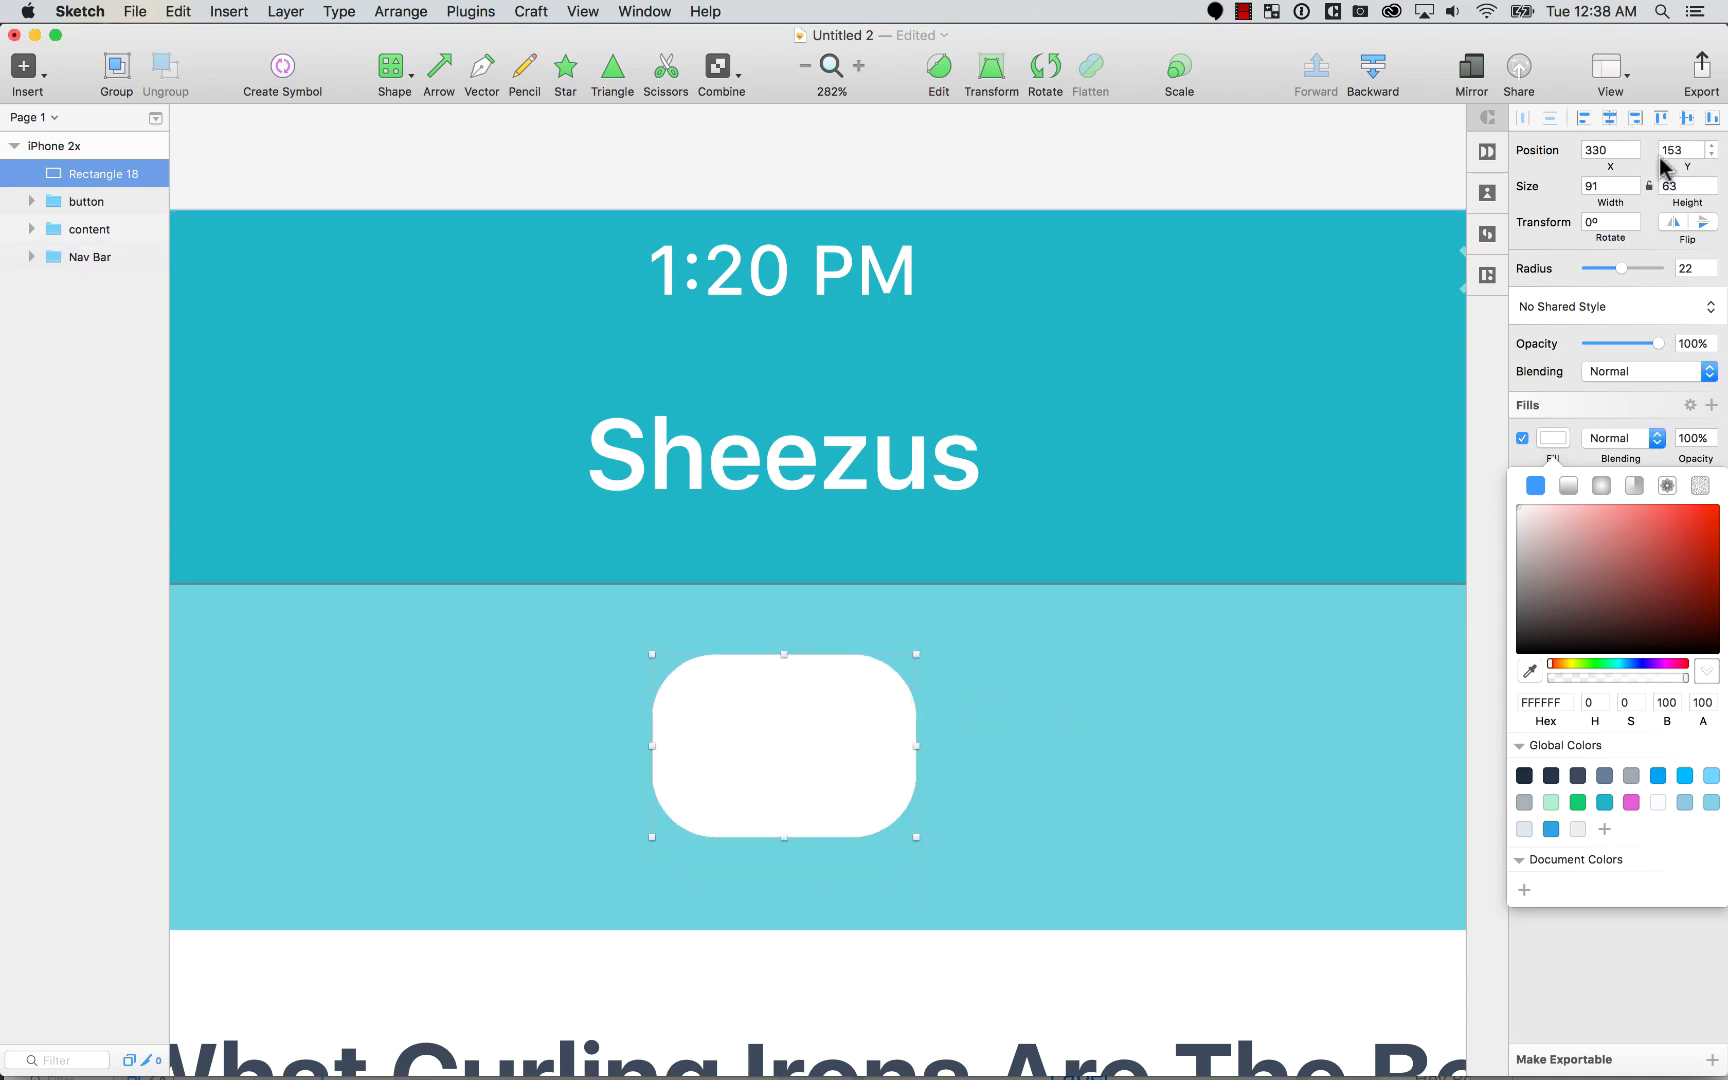
Step: Enlarge the white rounded rectangle proportionally to a width of 101 and center it horizontally again
left_click(1610, 185)
key("shift+Up")
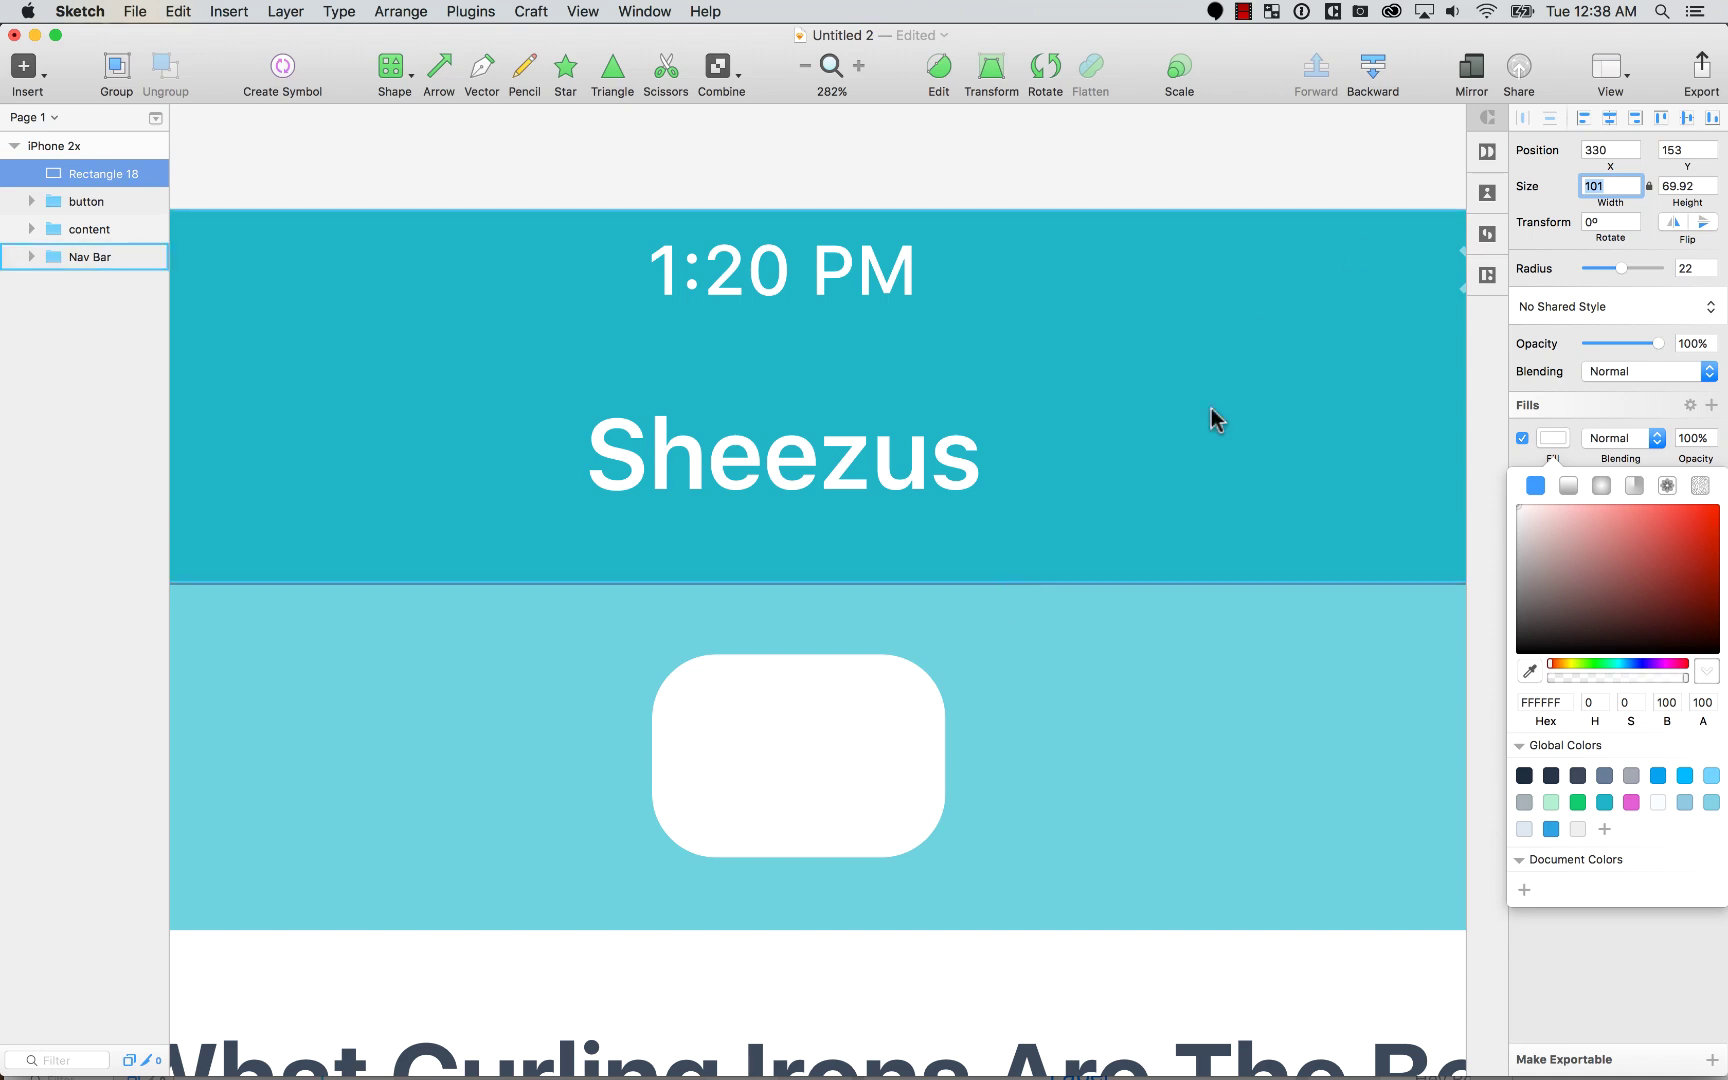
left_click(1610, 117)
Step: Edit the white shape's points and reduce the radius of its two bottom corners to 7
left_click(832, 740)
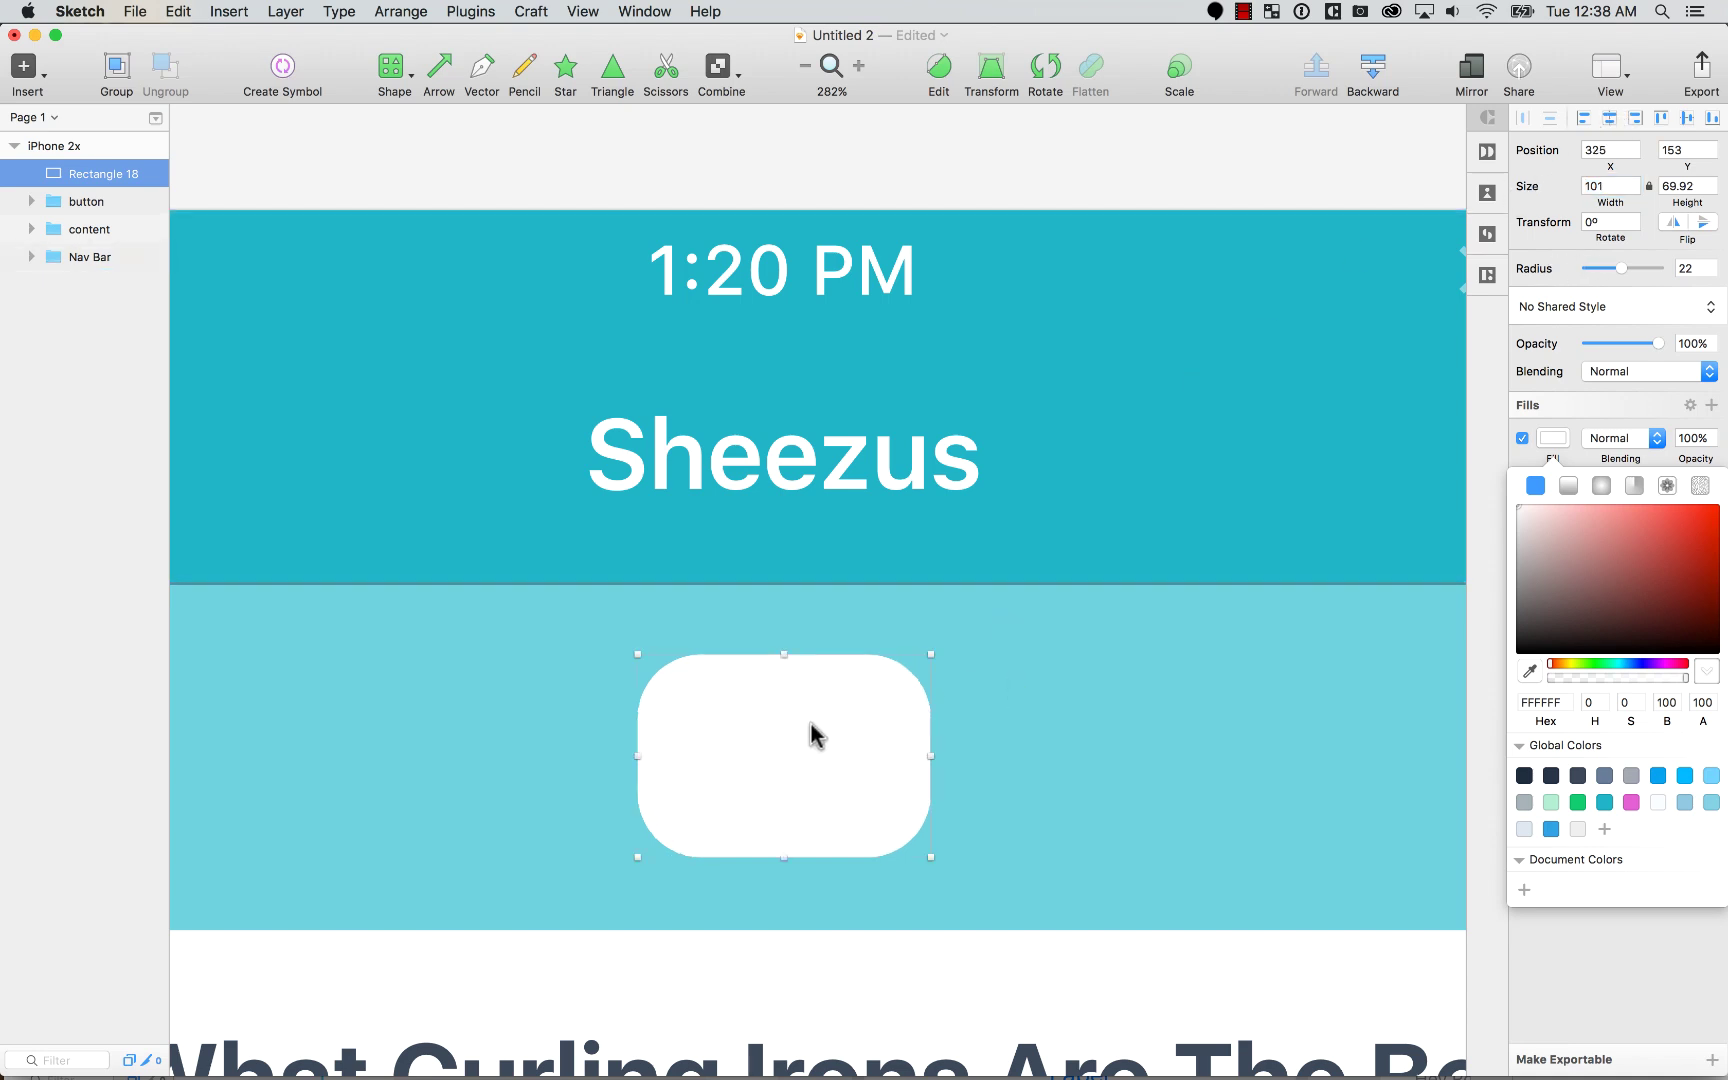
double_click(813, 735)
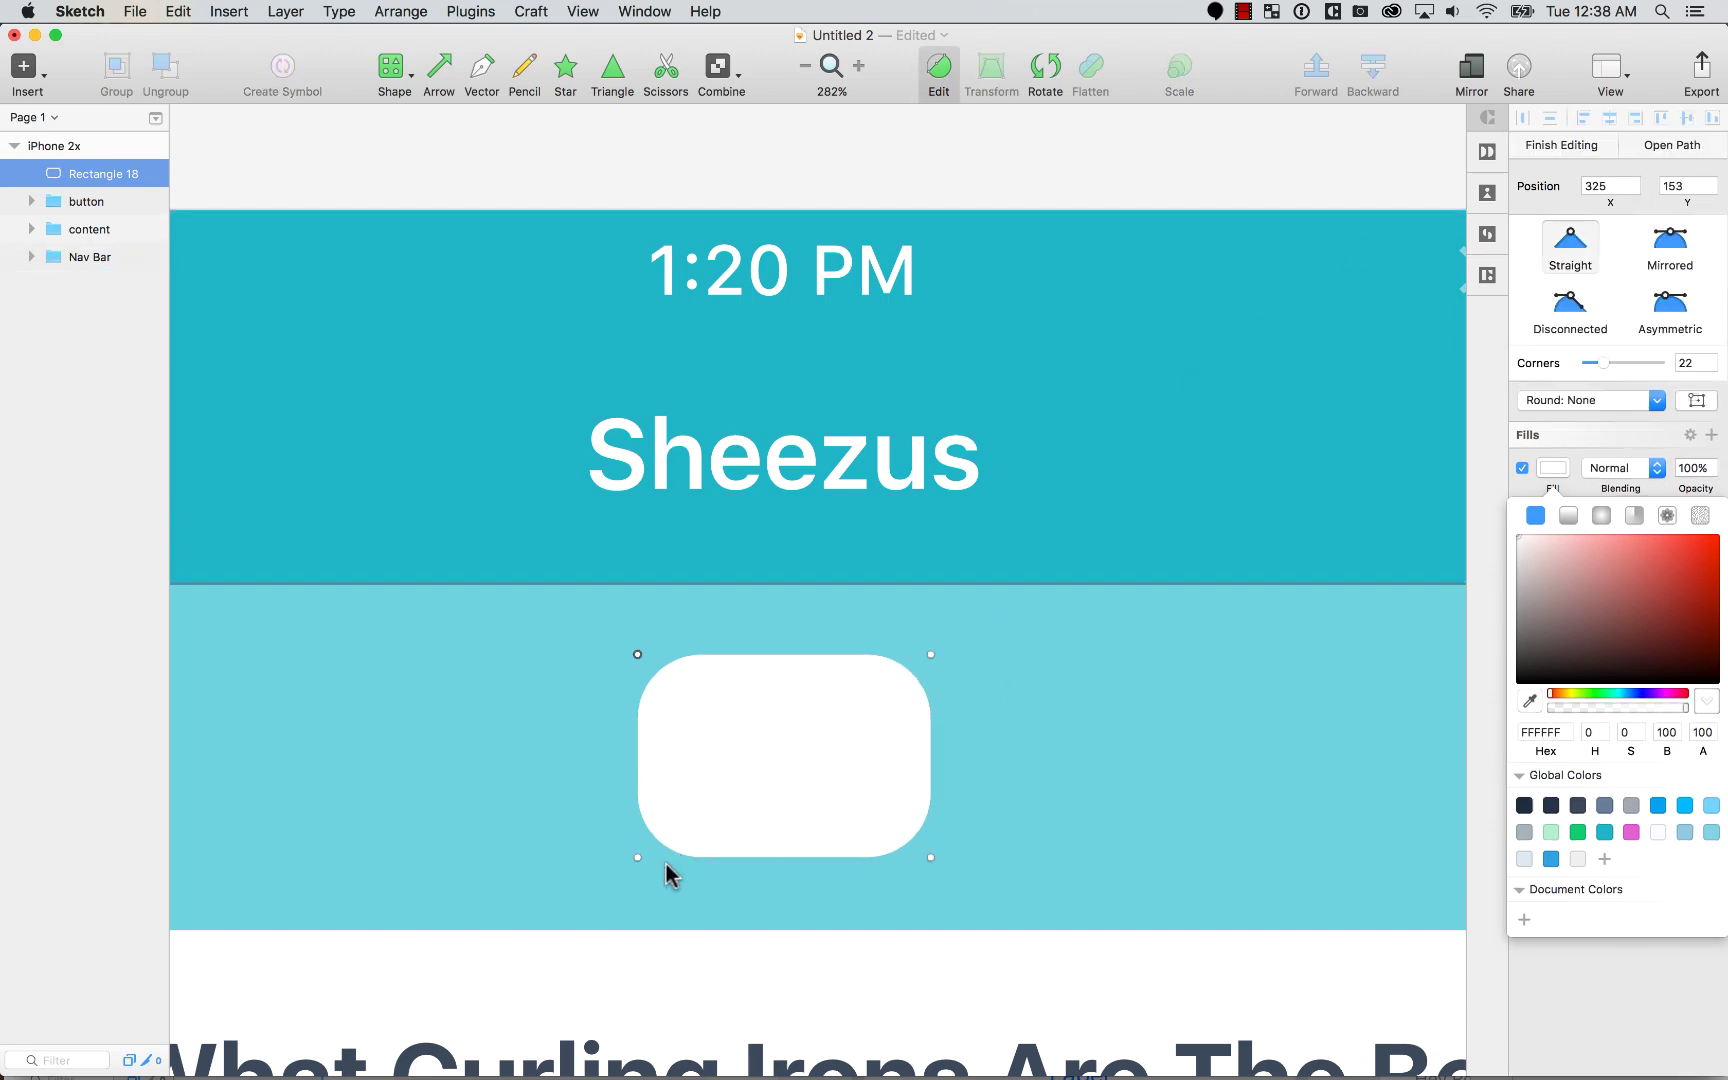
left_click(930, 857)
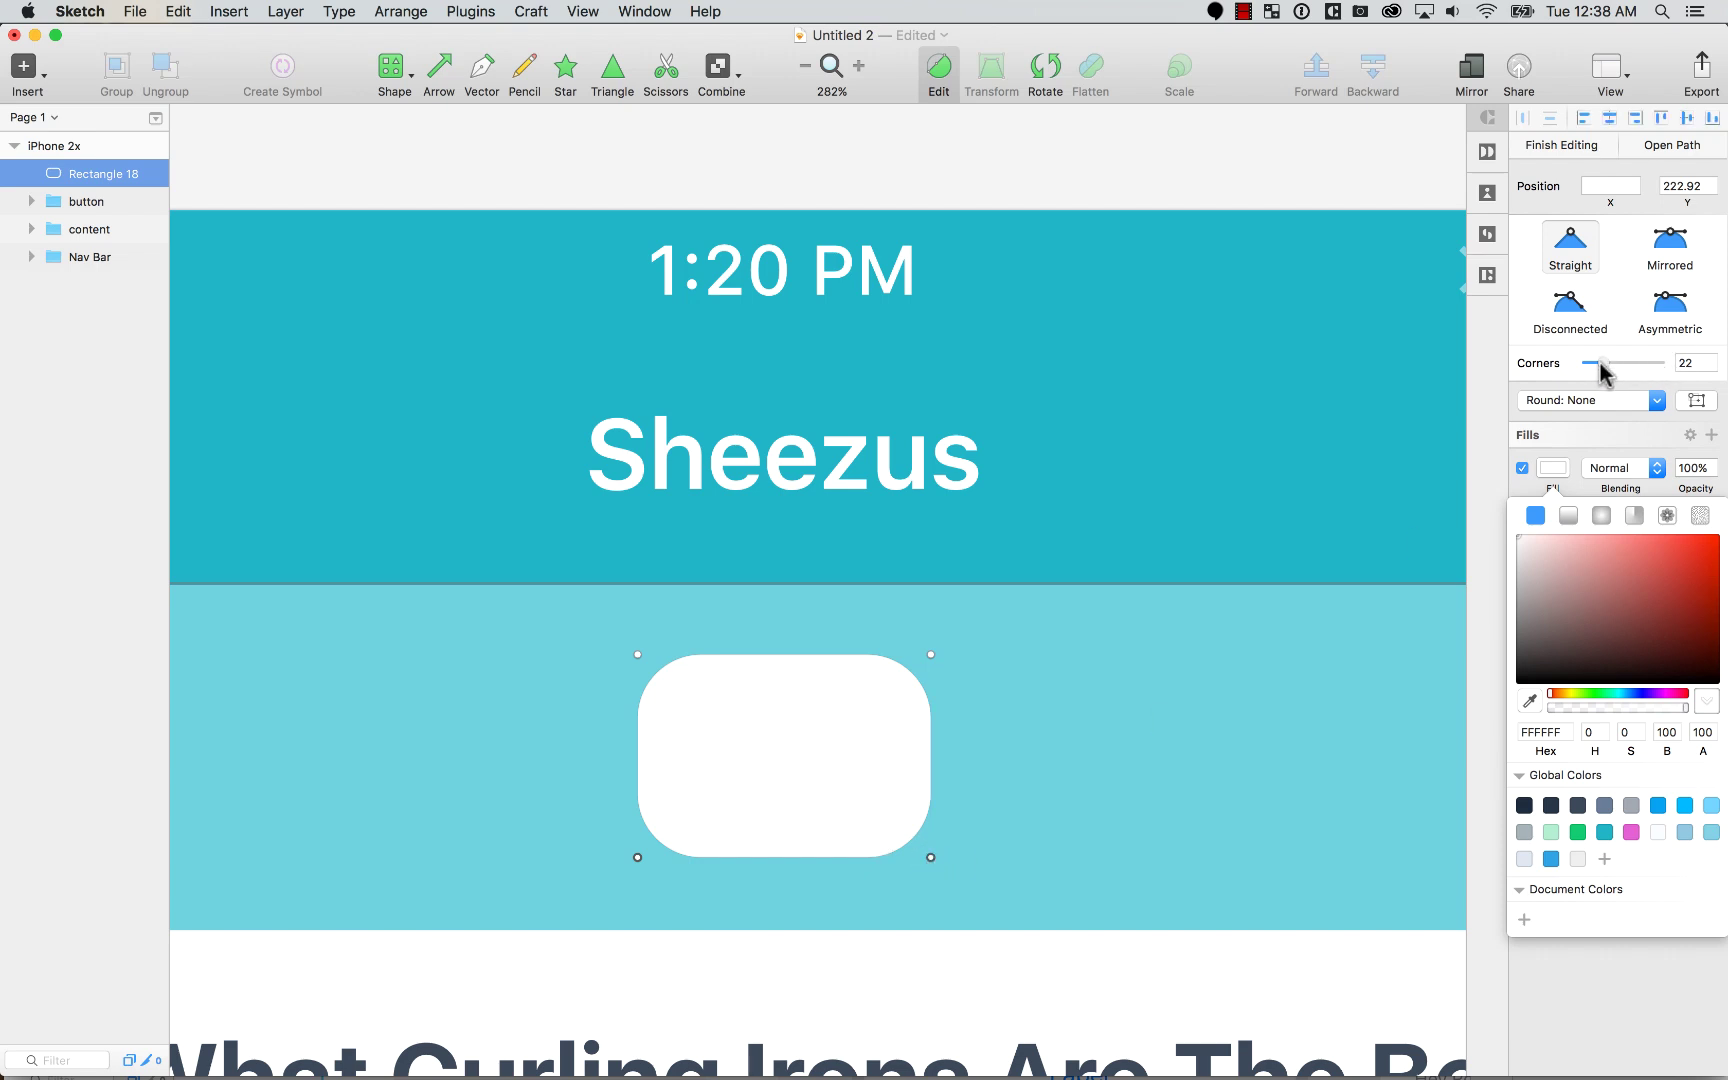
left_click_drag(1599, 364, 1590, 365)
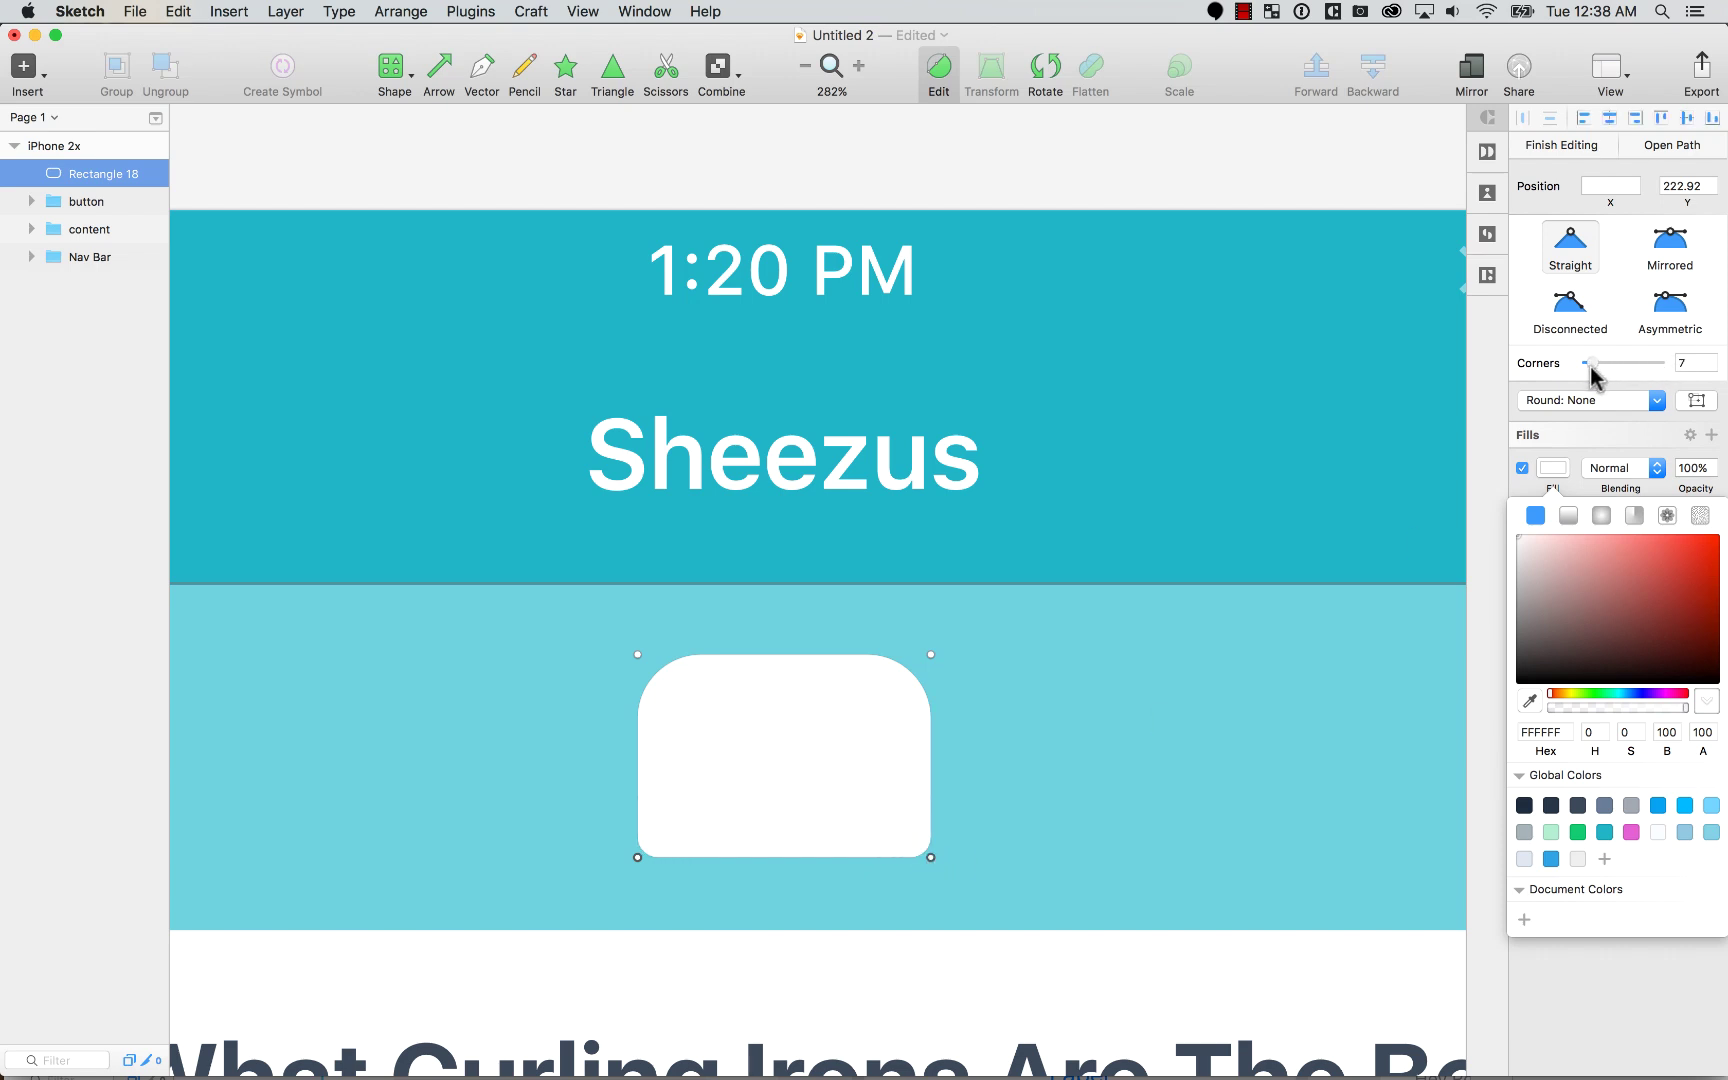
Step: Round the white shape's two top corners to a radius of 44 and finish editing its points
left_click(637, 655)
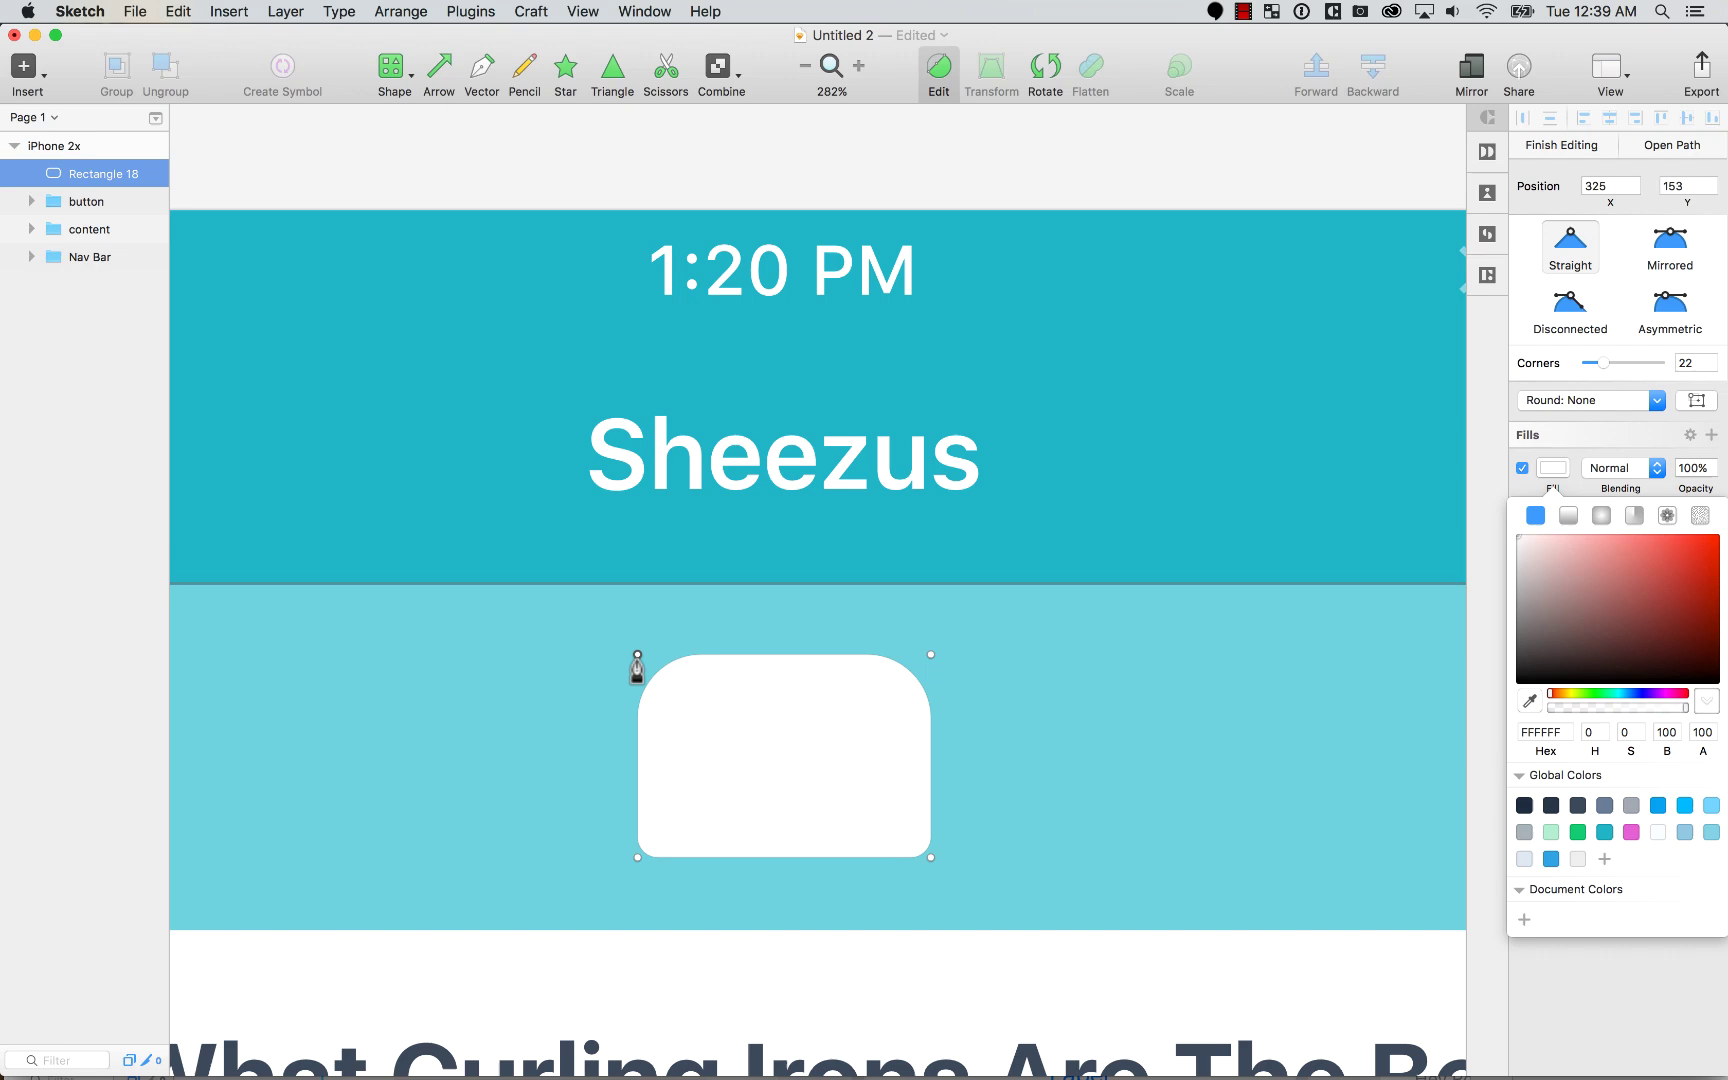
left_click(930, 655, "shift")
left_click(1621, 364)
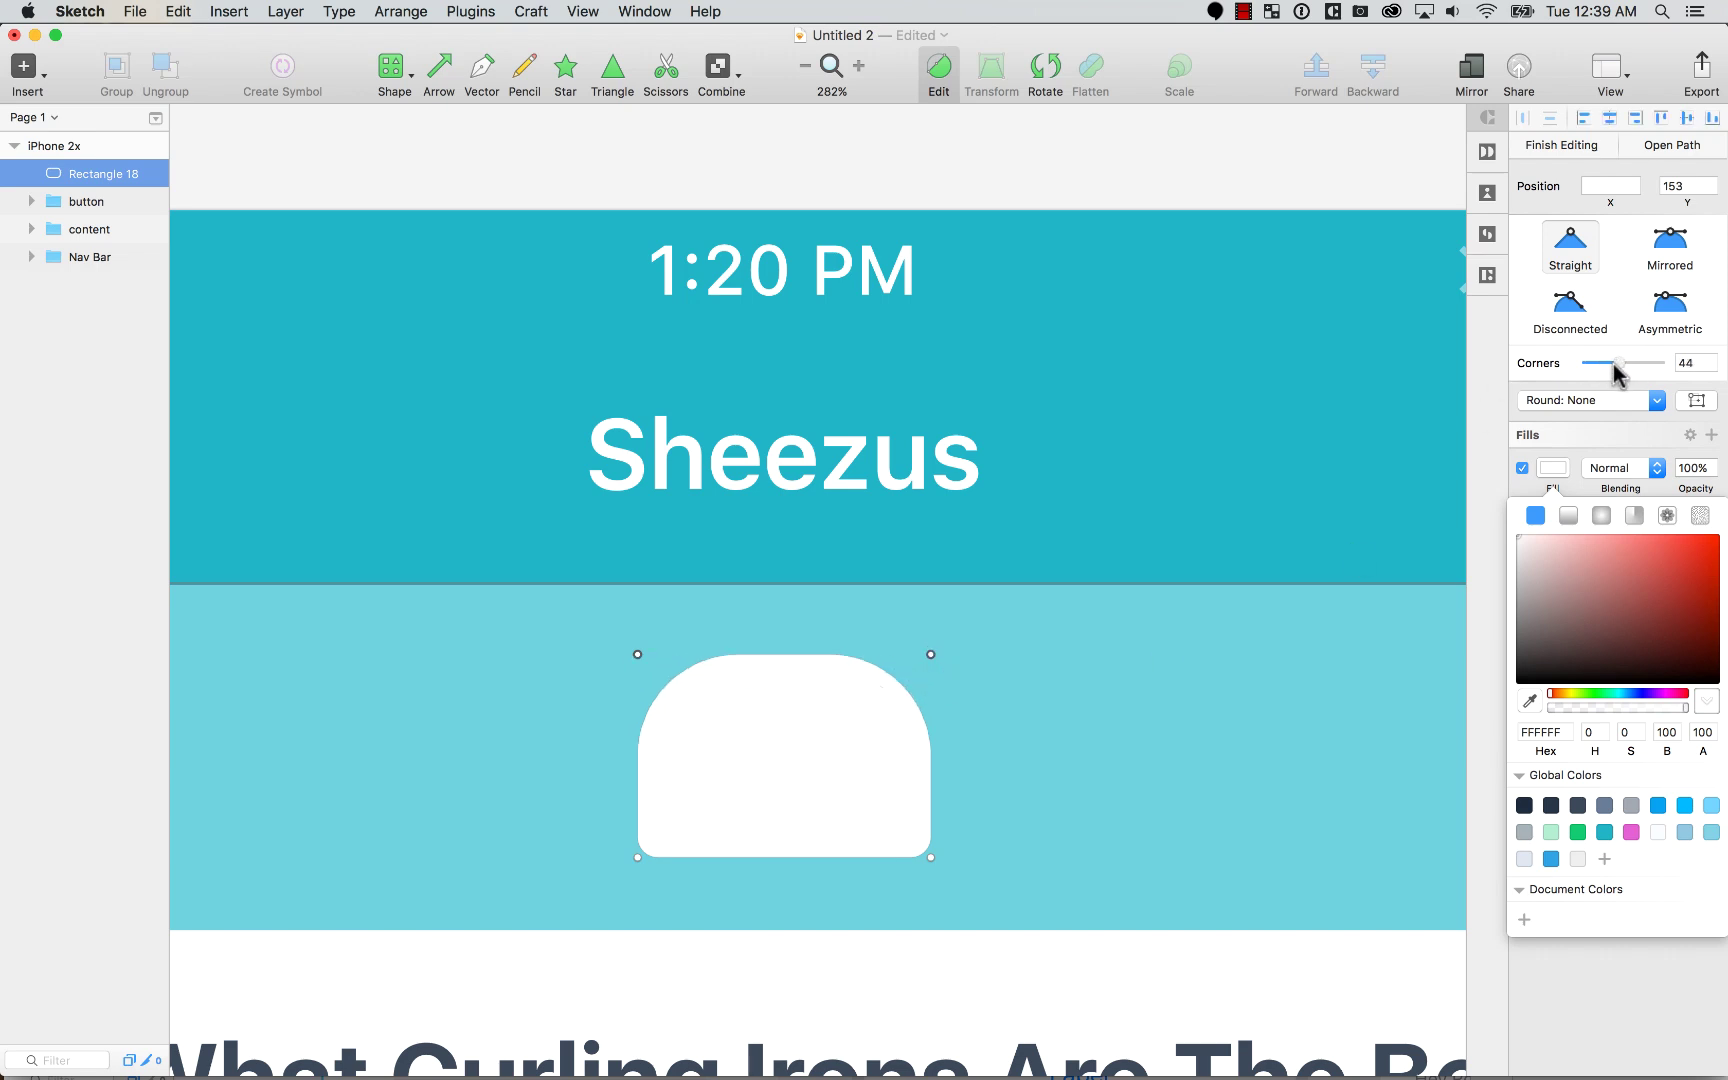
left_click(737, 150)
left_click(728, 140)
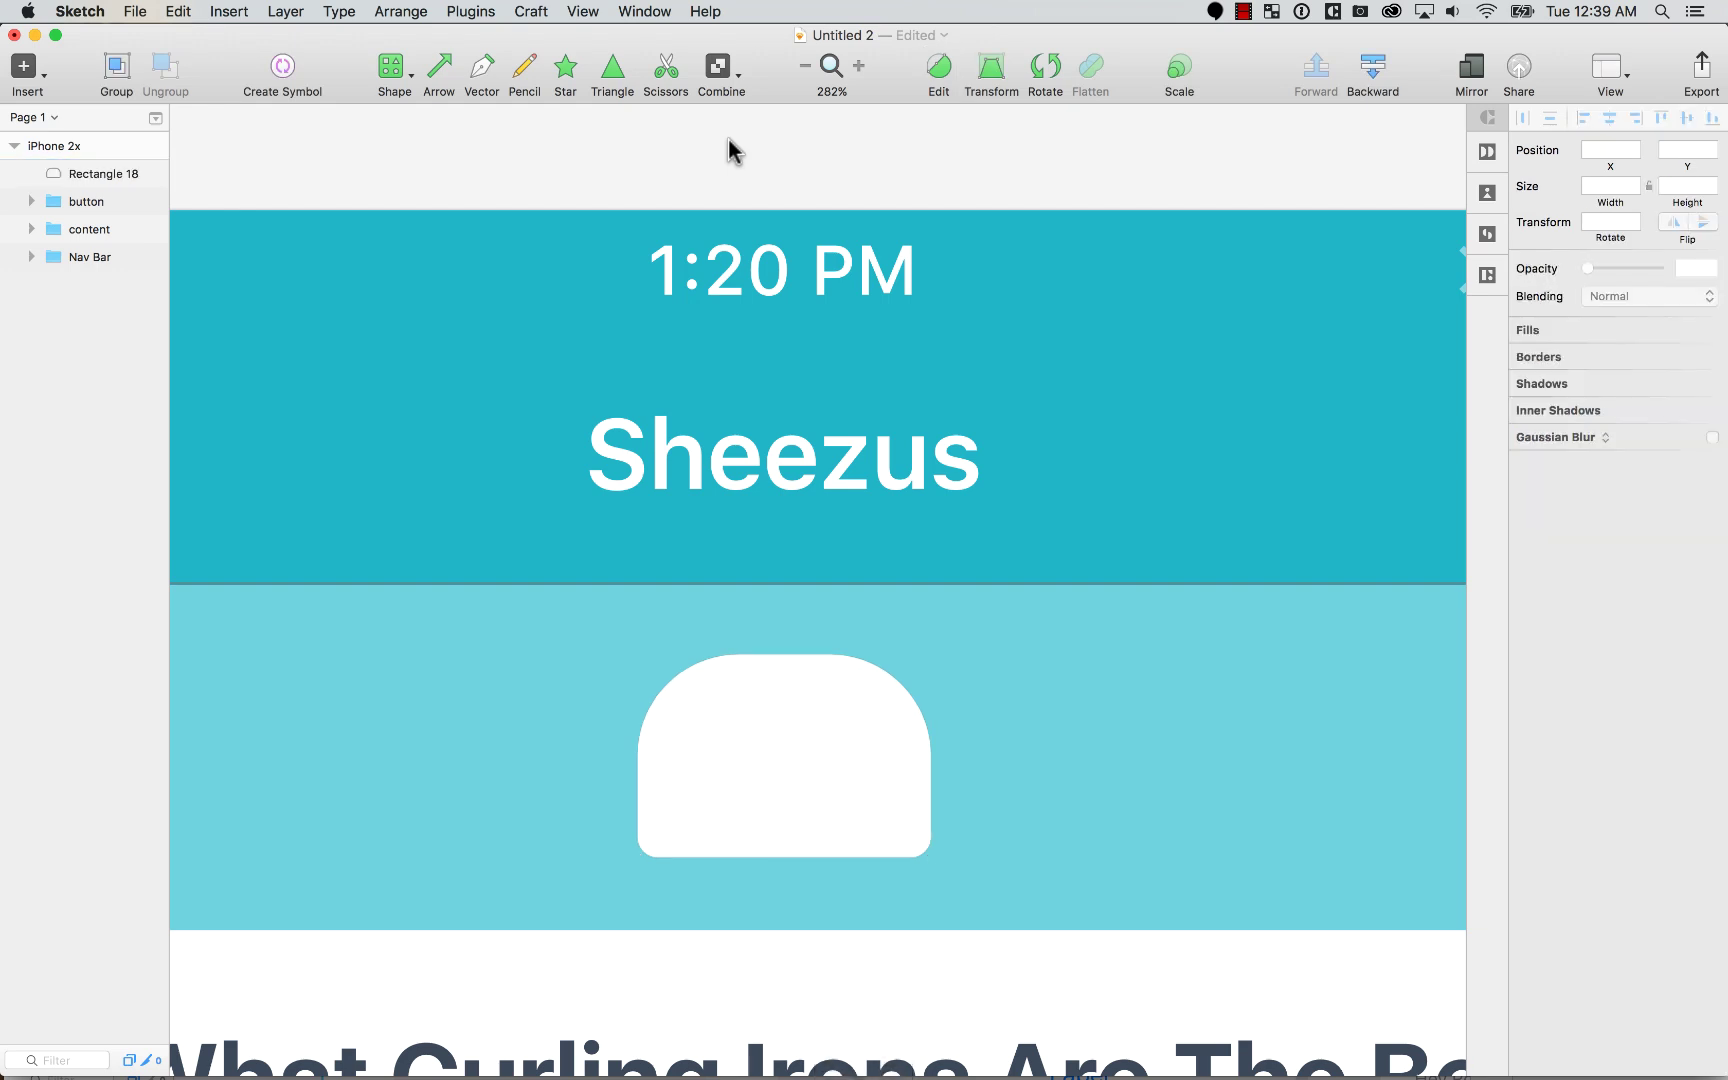
Step: Draw a small upright rectangle about 10 by 19 for the bot's left eye inside the white shape
left_click(388, 68)
left_click(454, 160)
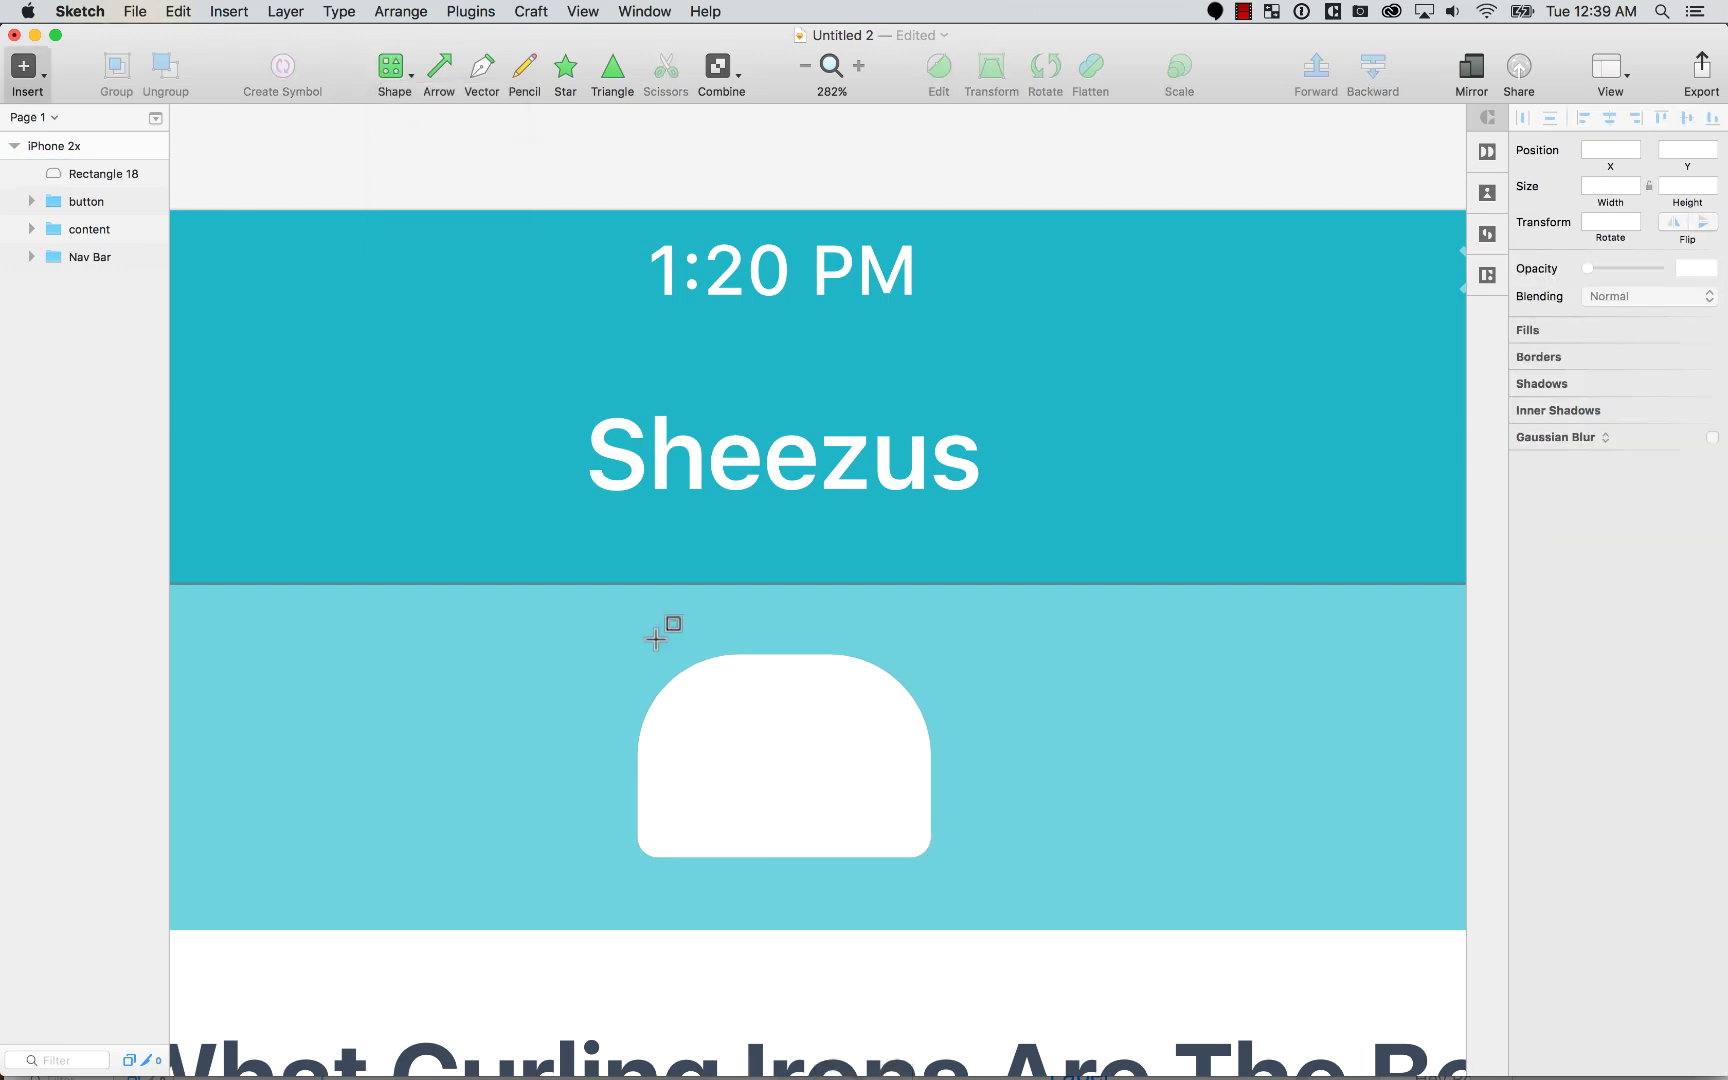
left_click_drag(710, 727, 741, 786)
Step: Fill the small eye rectangle with the teal global color 1EB4C6 and give it a corner radius of 6
left_click(1551, 440)
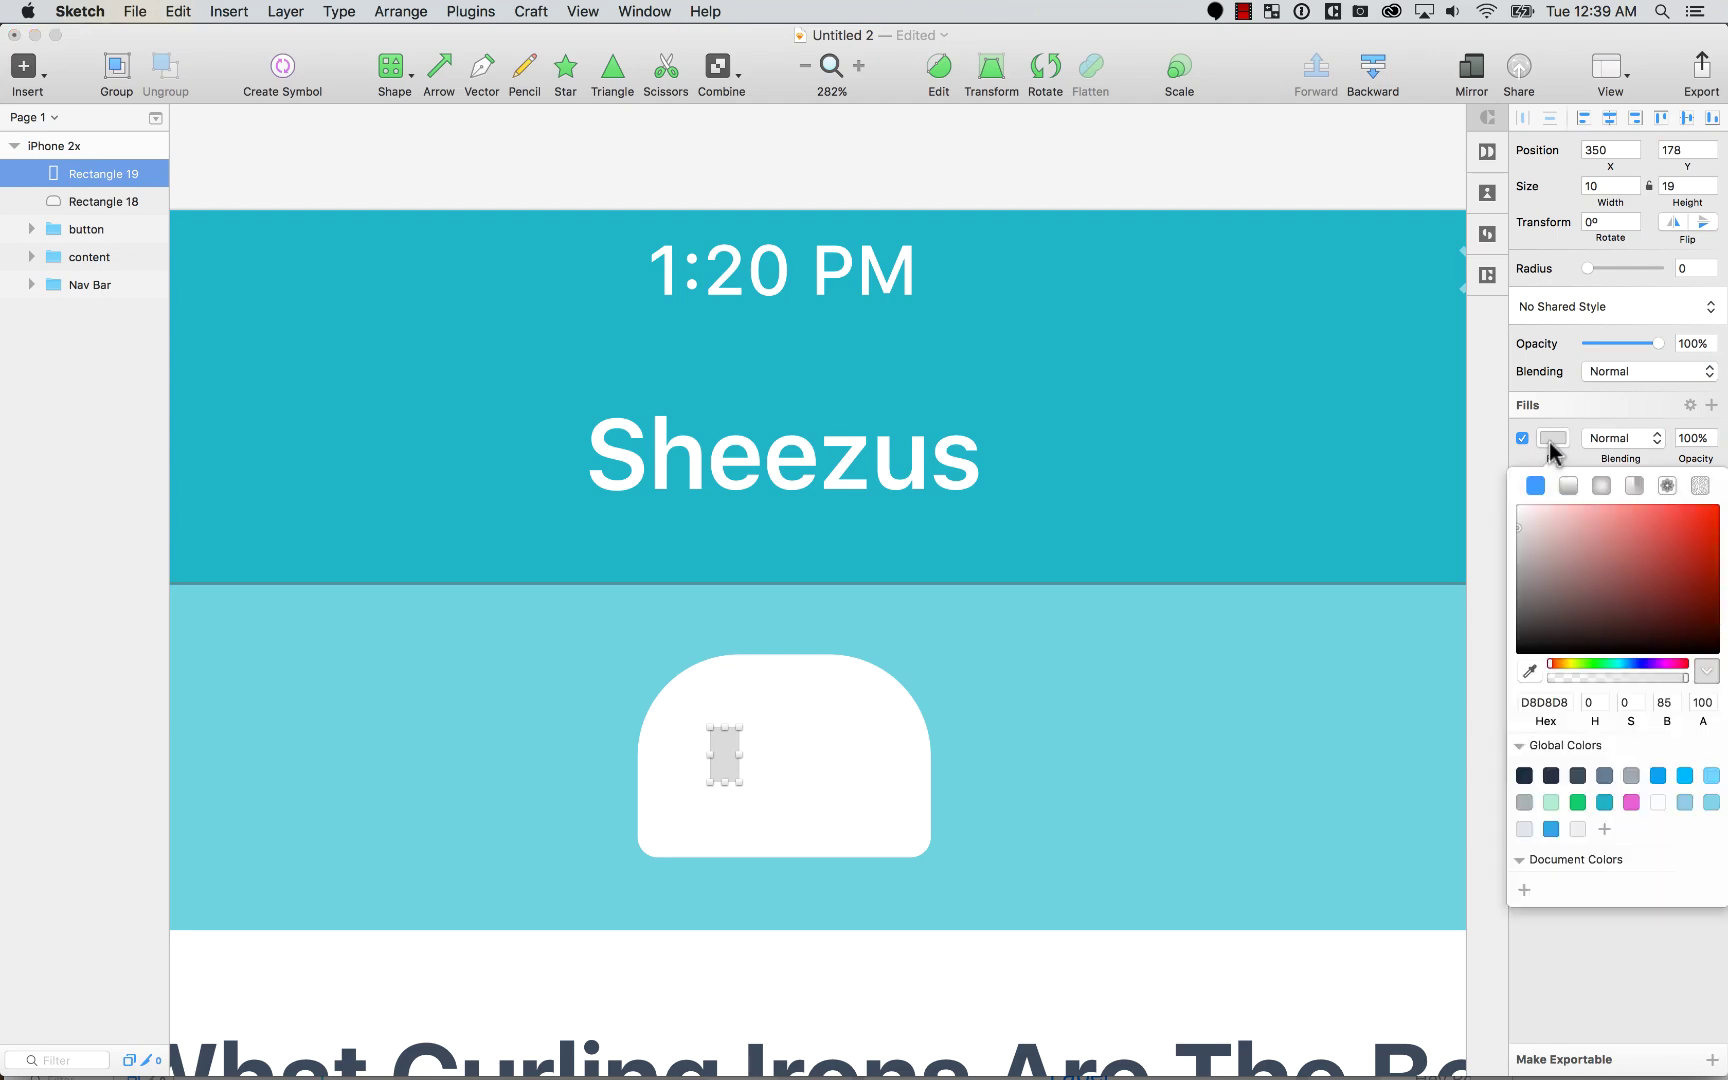
left_click(1605, 802)
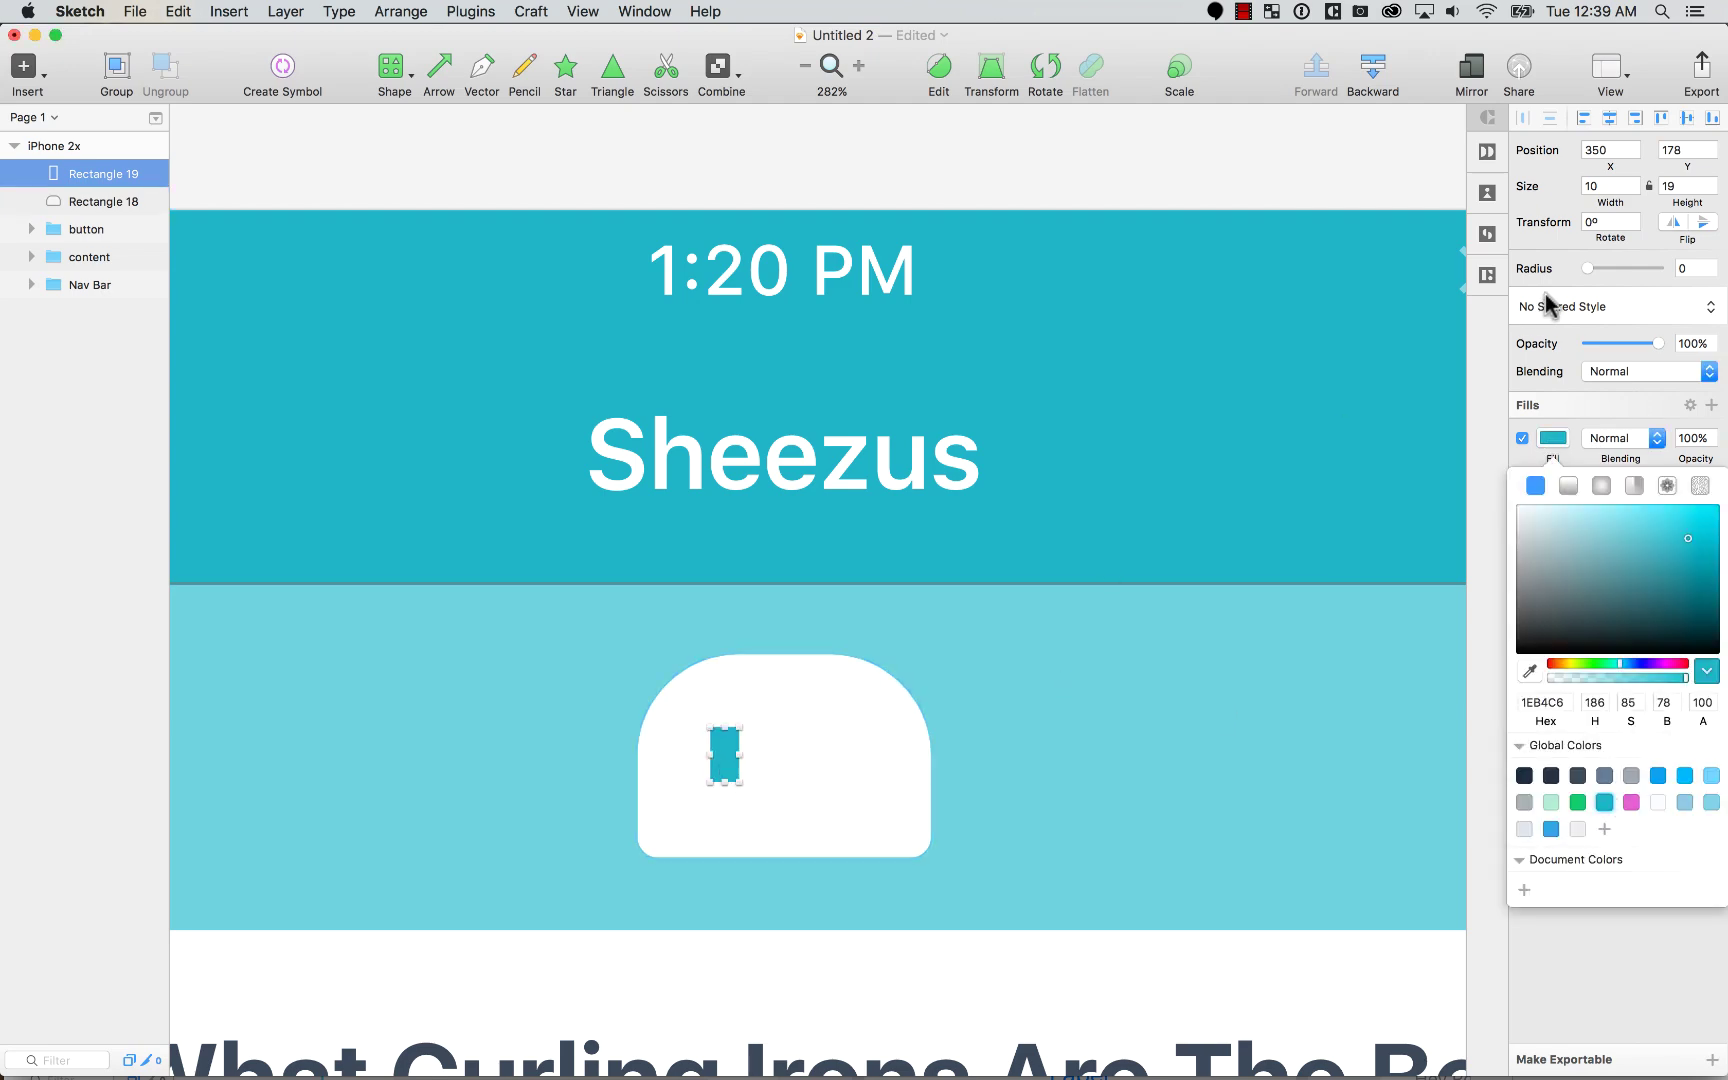
left_click_drag(1598, 275, 1614, 272)
key("z")
left_click_drag(559, 598, 1022, 995)
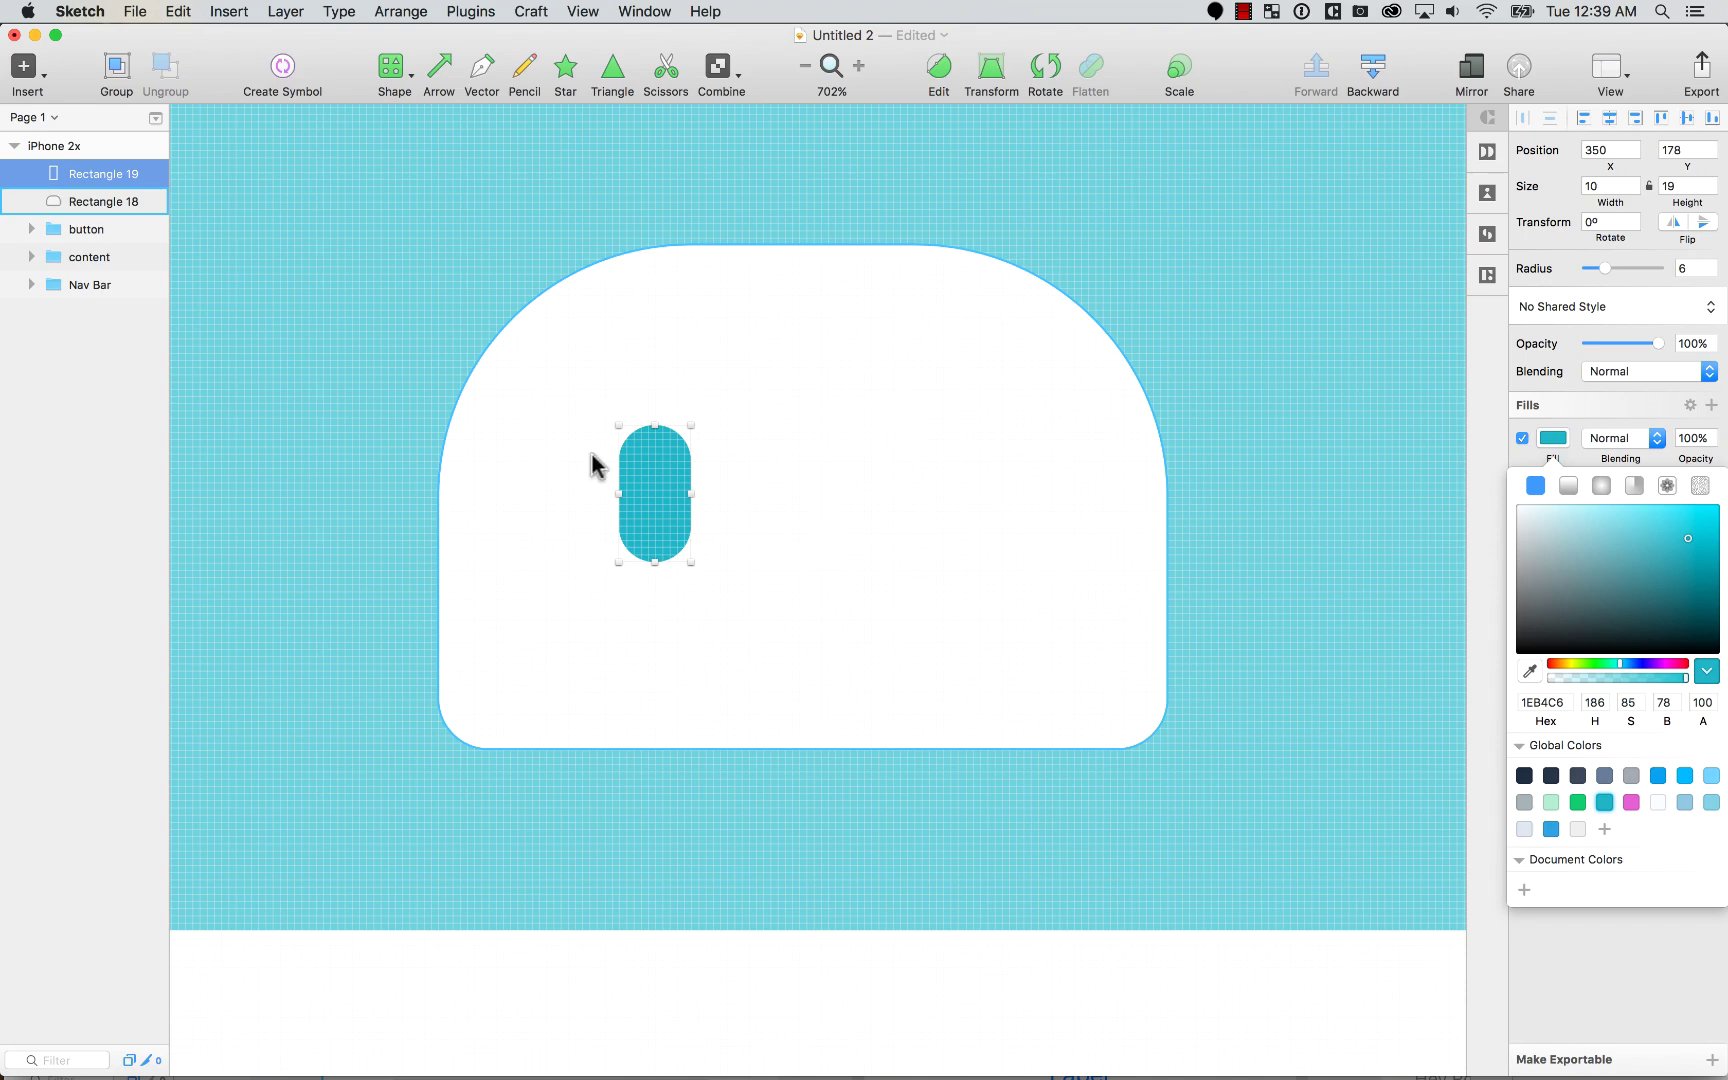
Step: Duplicate the teal pill twice, placing one copy level with it as the right eye and another between and slightly below the eyes
left_click_drag(670, 486, 959, 490)
left_click(752, 506)
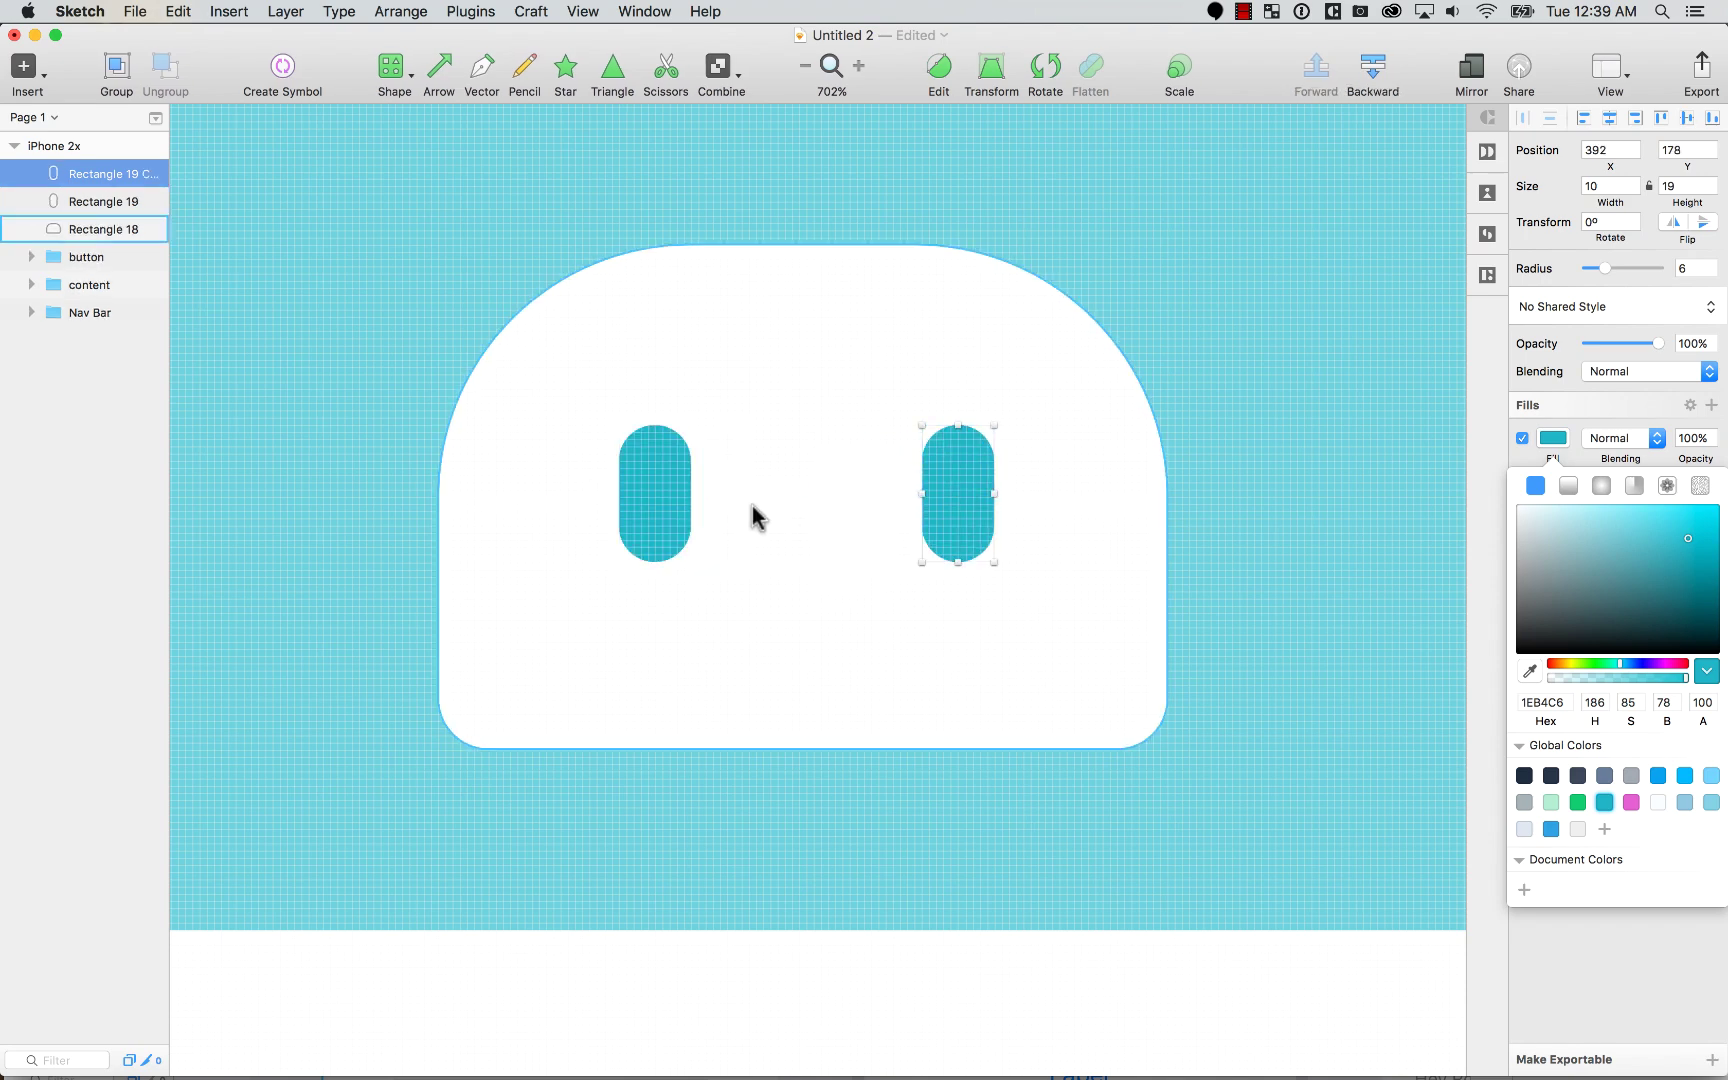
left_click_drag(673, 492, 817, 545)
Step: Square off the two top corners of the middle pill by setting their corner radius to 0
double_click(815, 501)
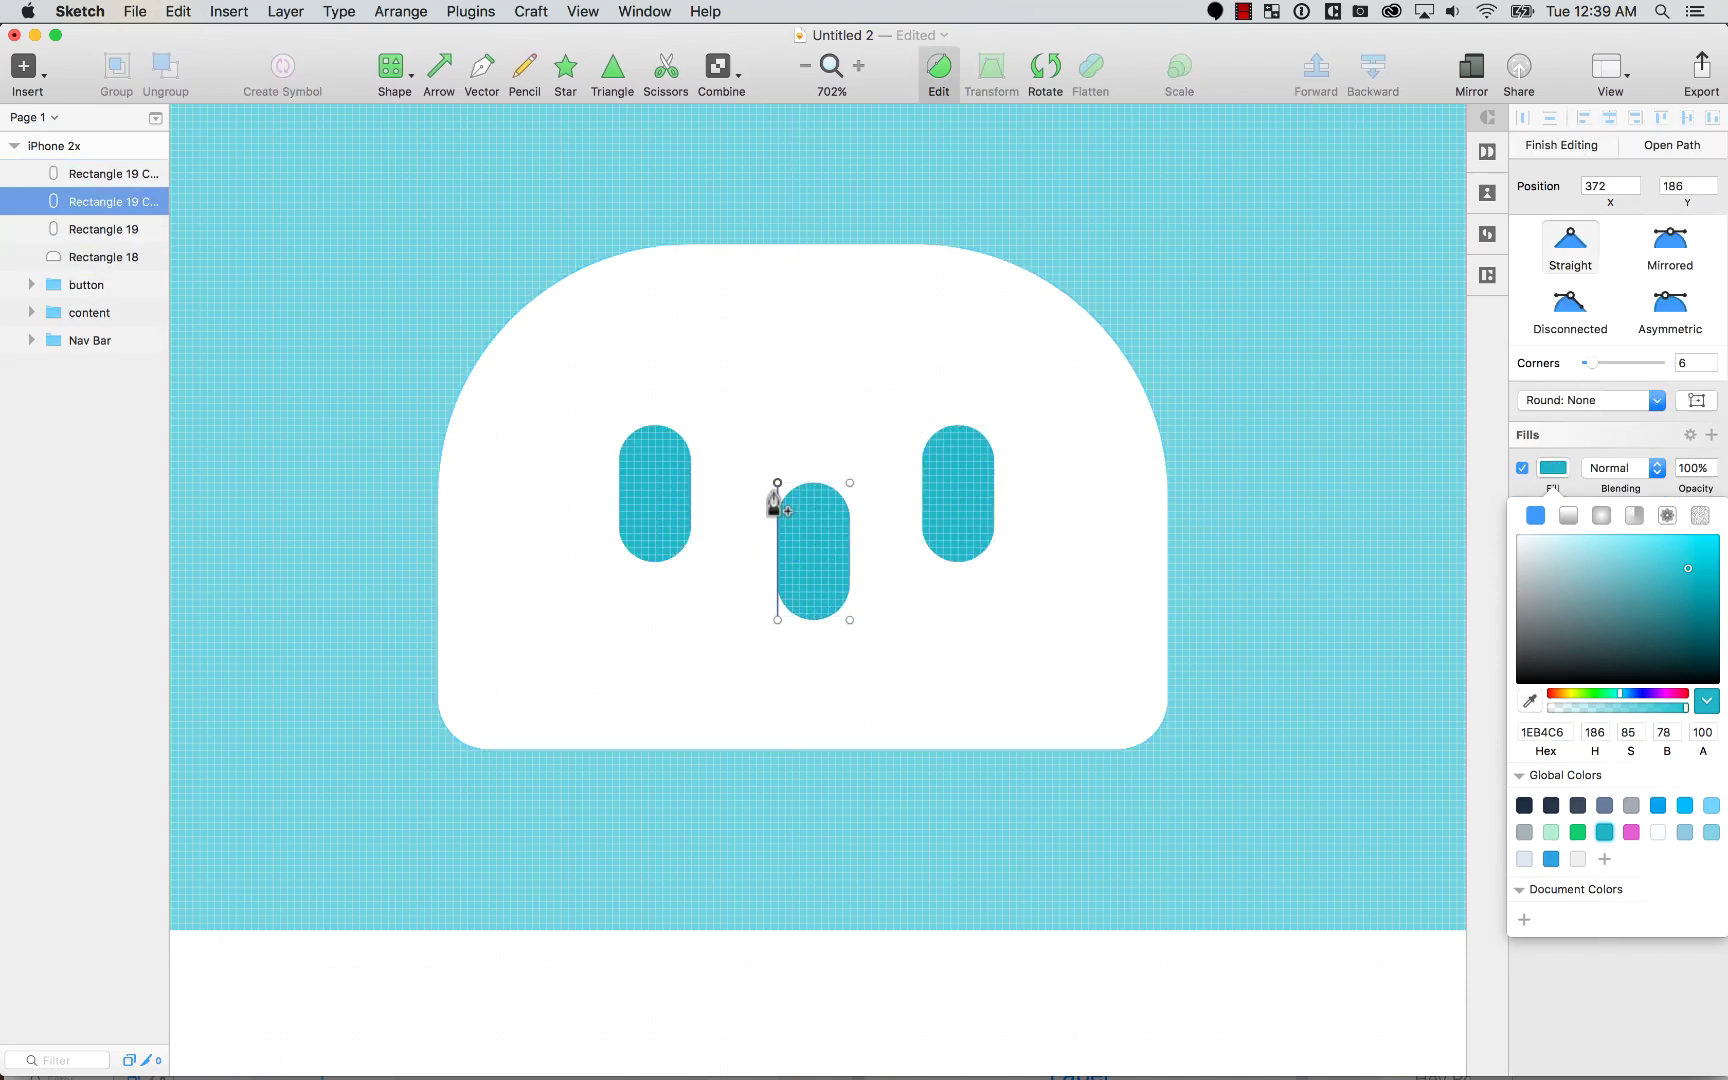
left_click(850, 482, "shift")
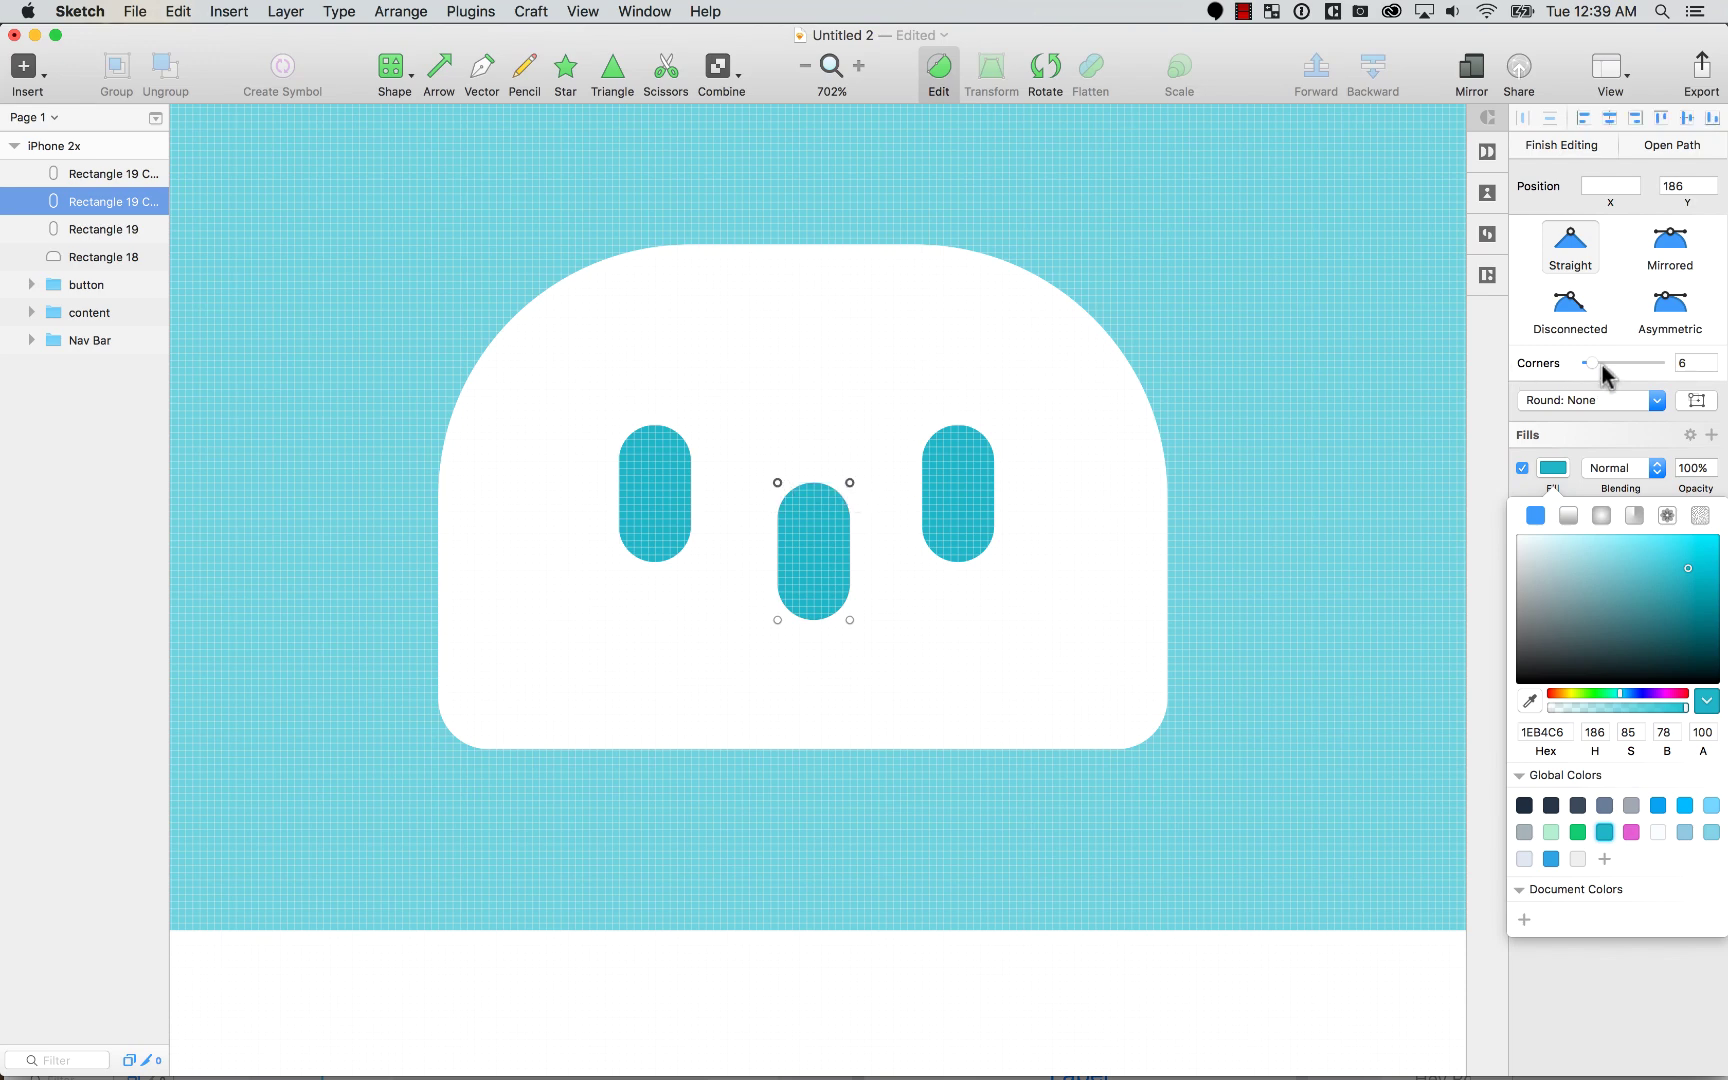
left_click_drag(1591, 364, 1555, 362)
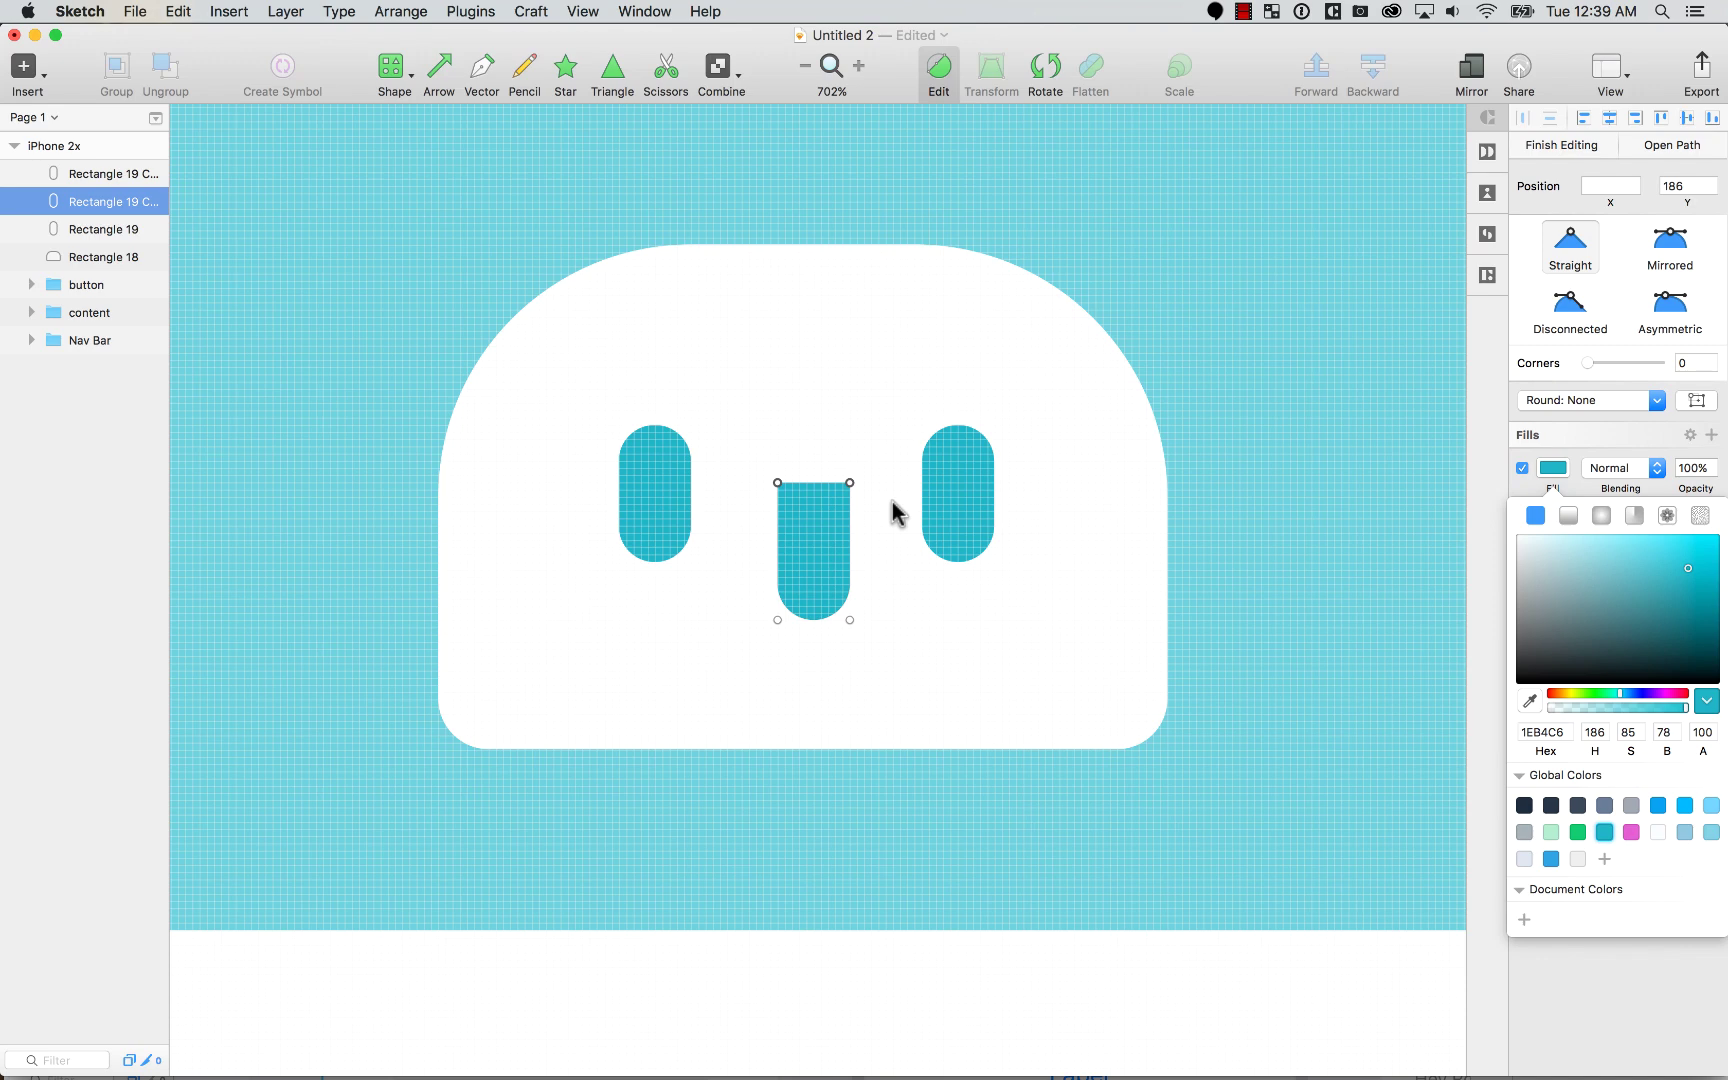
left_click(818, 540)
key("Escape")
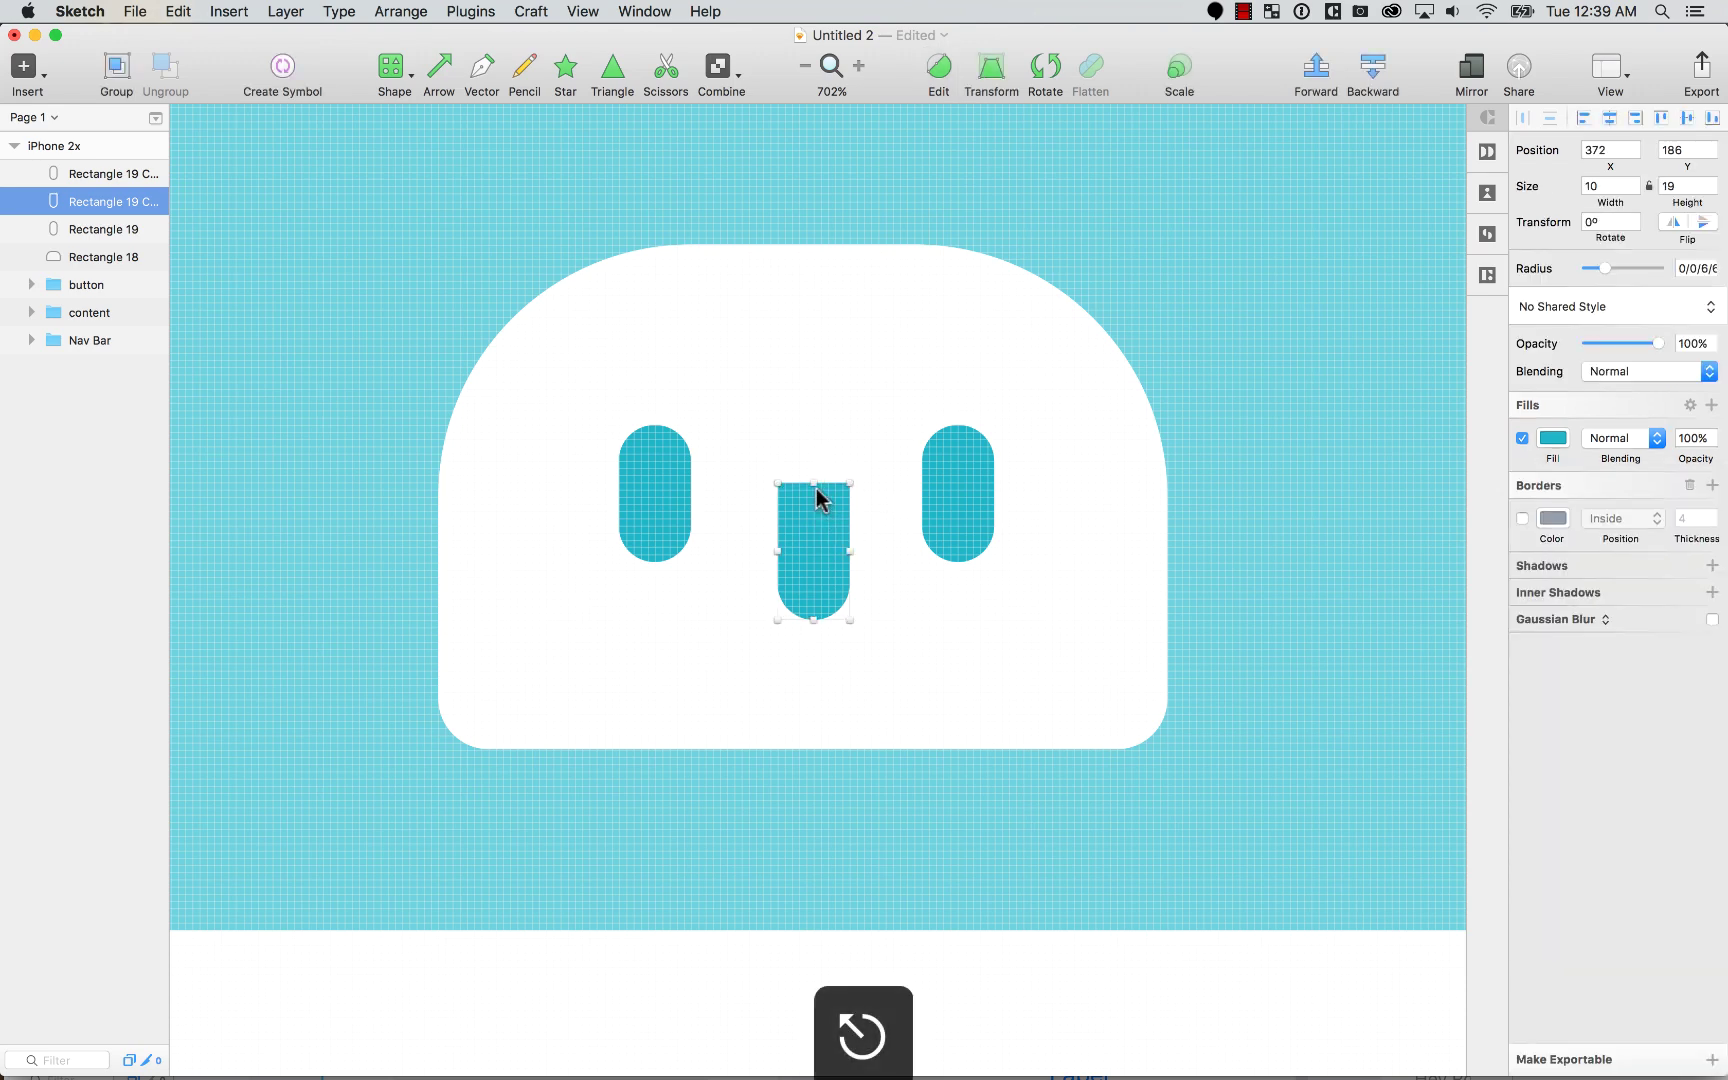
Step: Reduce the middle shape to a height of 8 from its upper edge and centre it horizontally on the artboard
left_click_drag(815, 487, 825, 559)
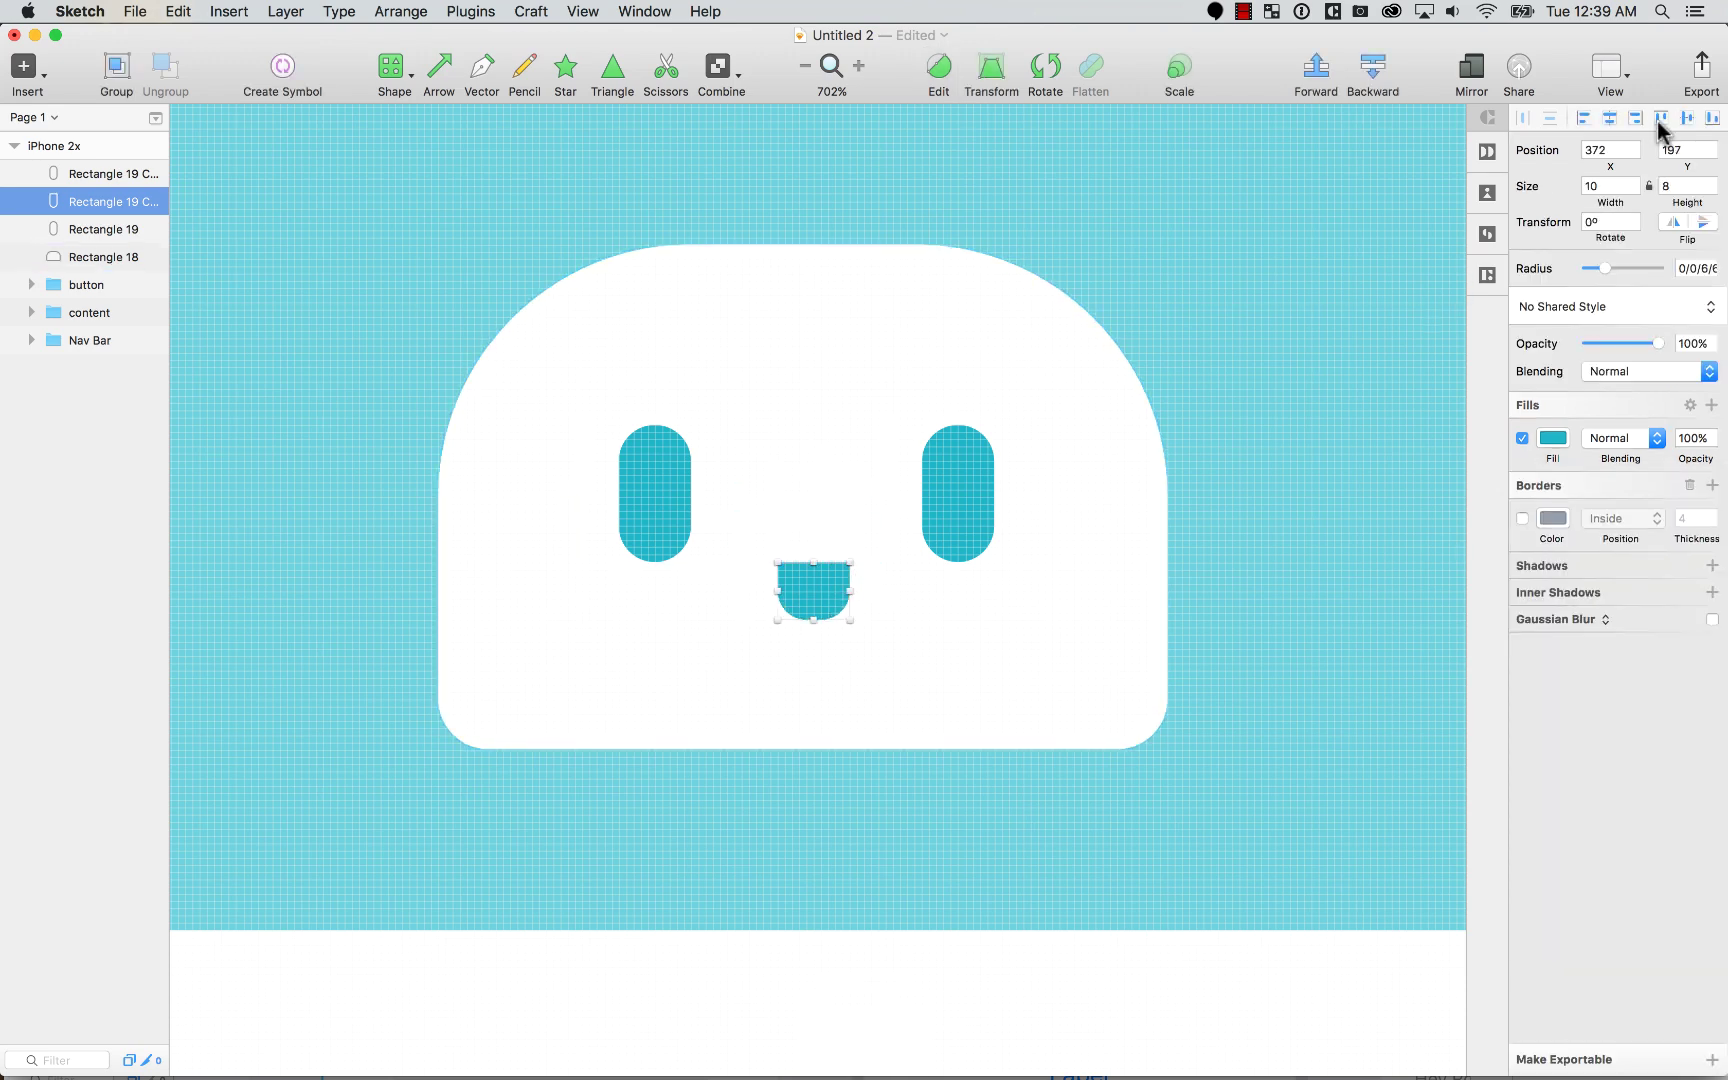
left_click(1609, 117)
Step: Set the width of both the left and right eye to 8
left_click(649, 504)
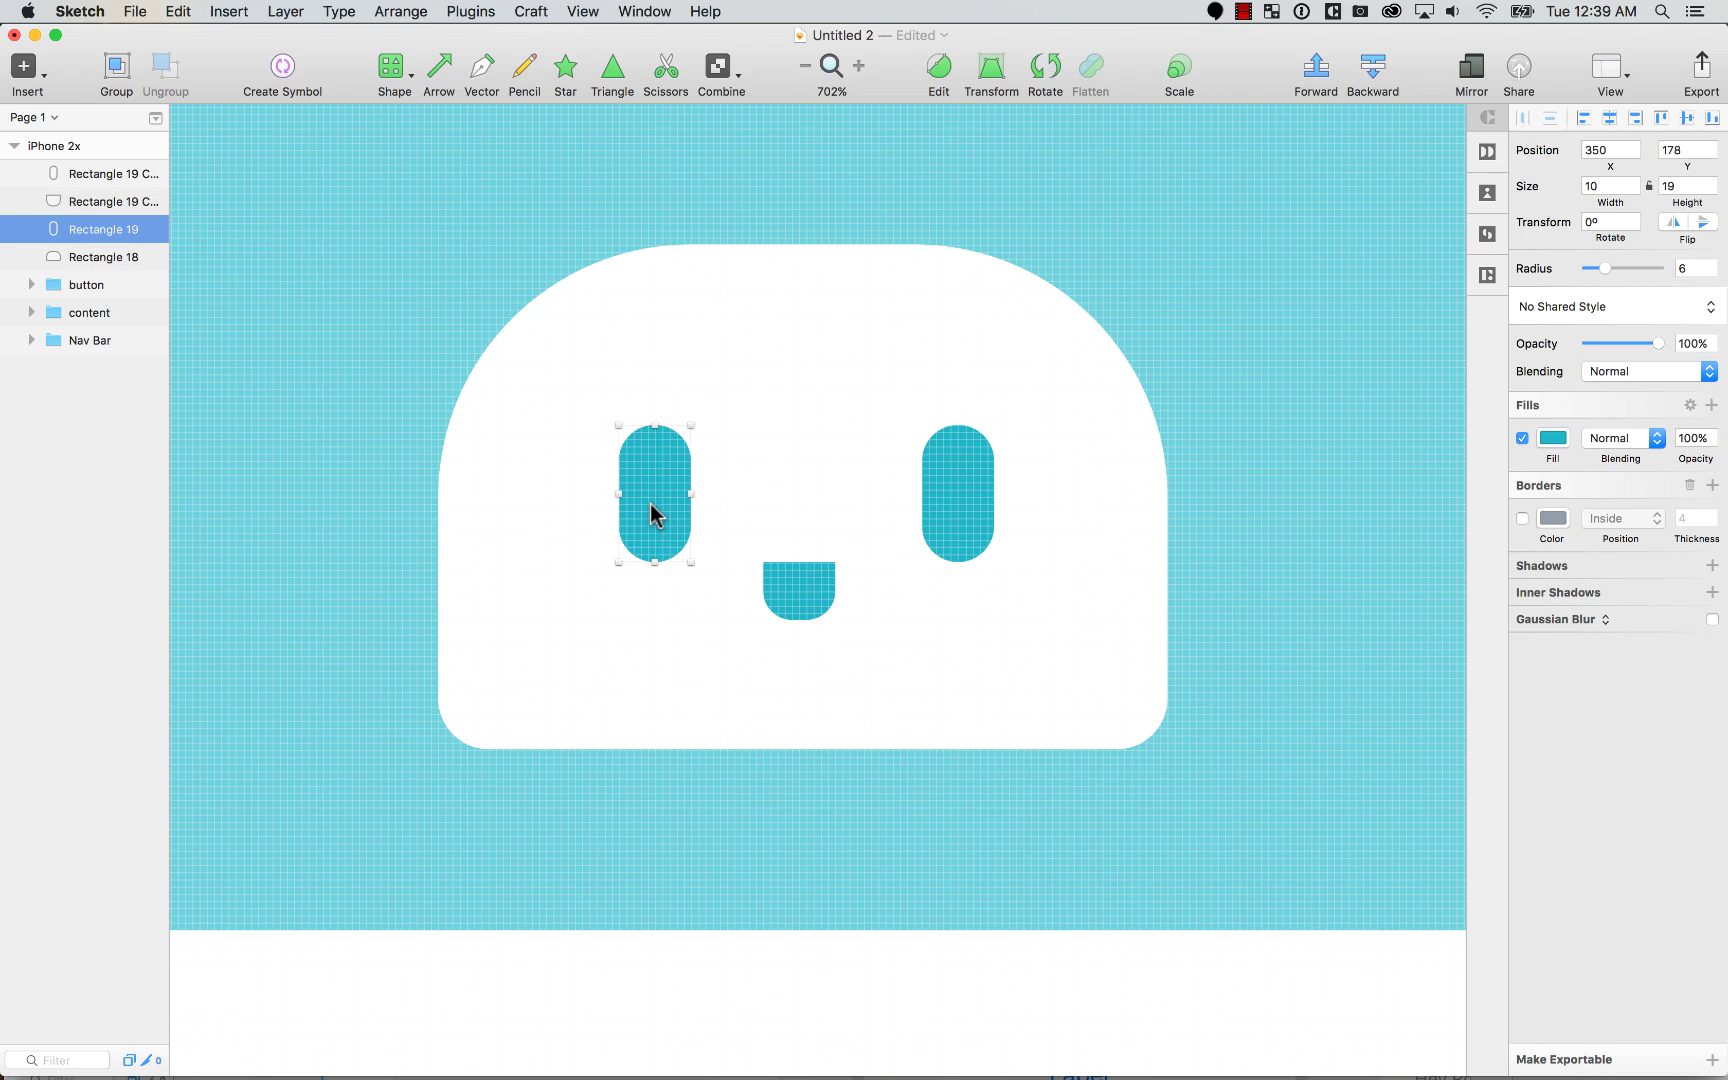
left_click(1610, 186)
type("8")
key("Return")
left_click(960, 514)
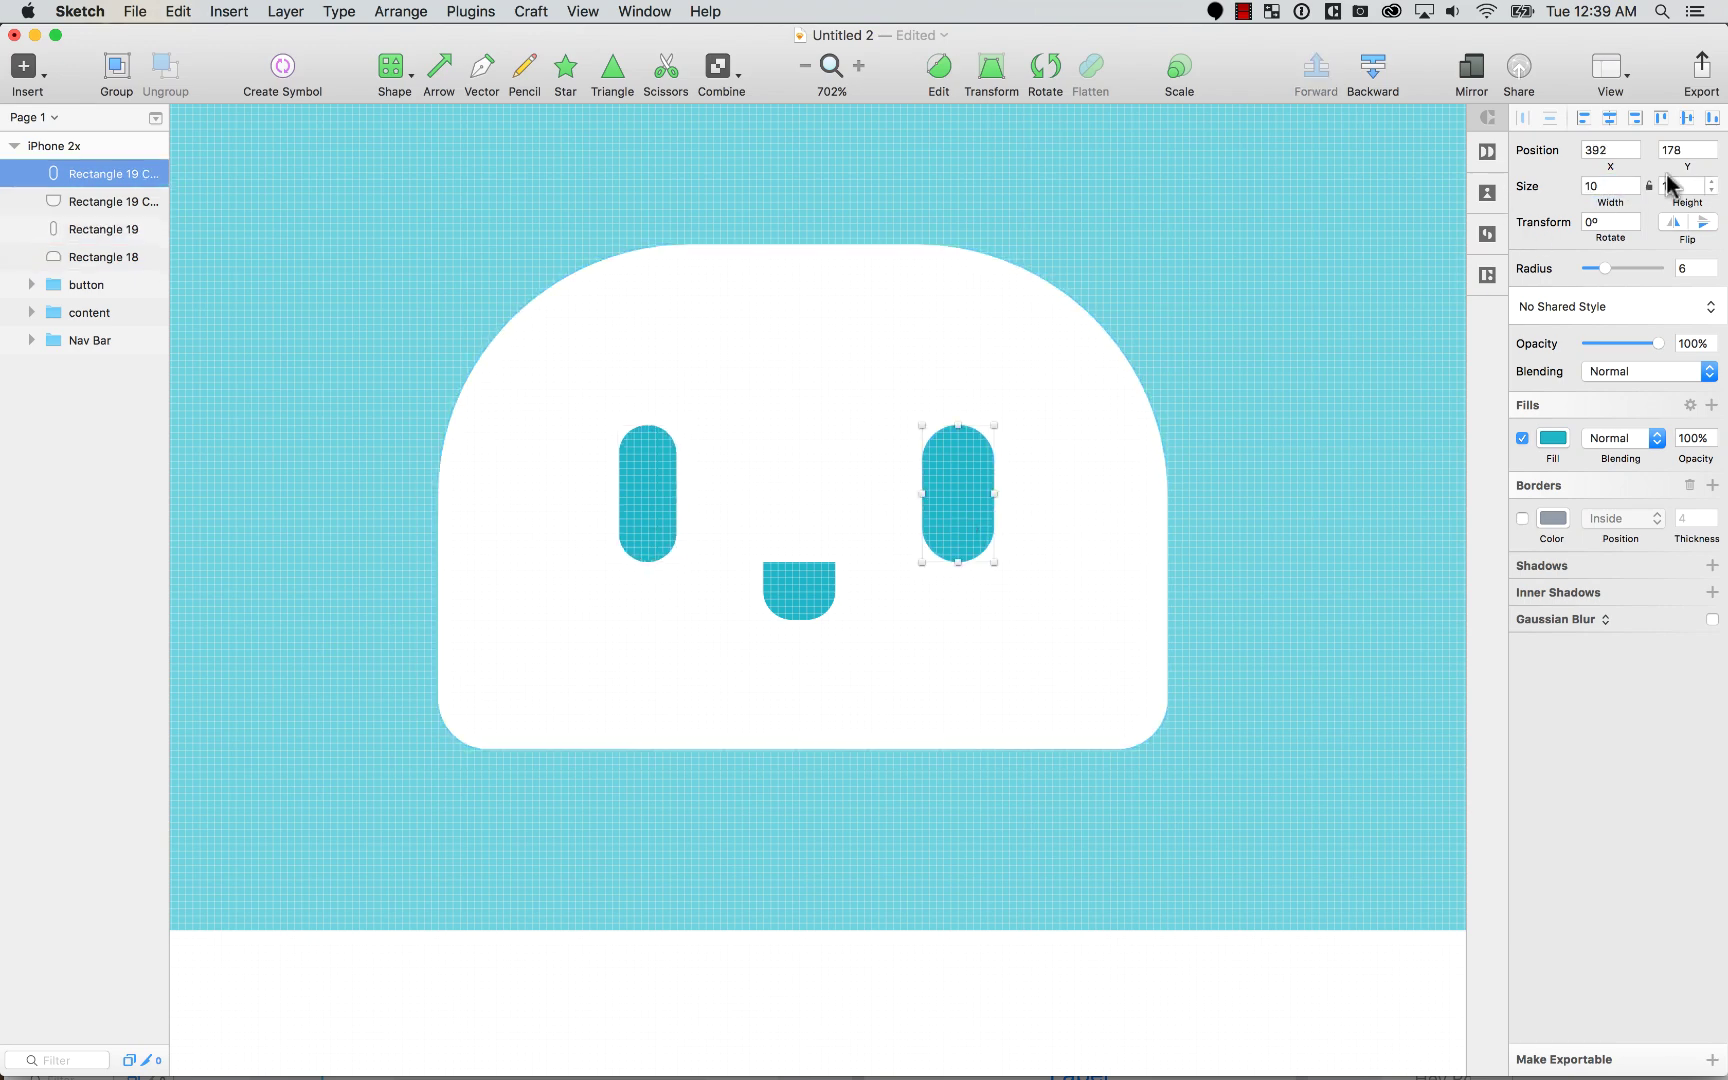
left_click(1605, 186)
type("8")
key("Return")
Step: Spread the eyes apart by moving the right eye to X 396 and the left eye 3 px further left
left_click(950, 512)
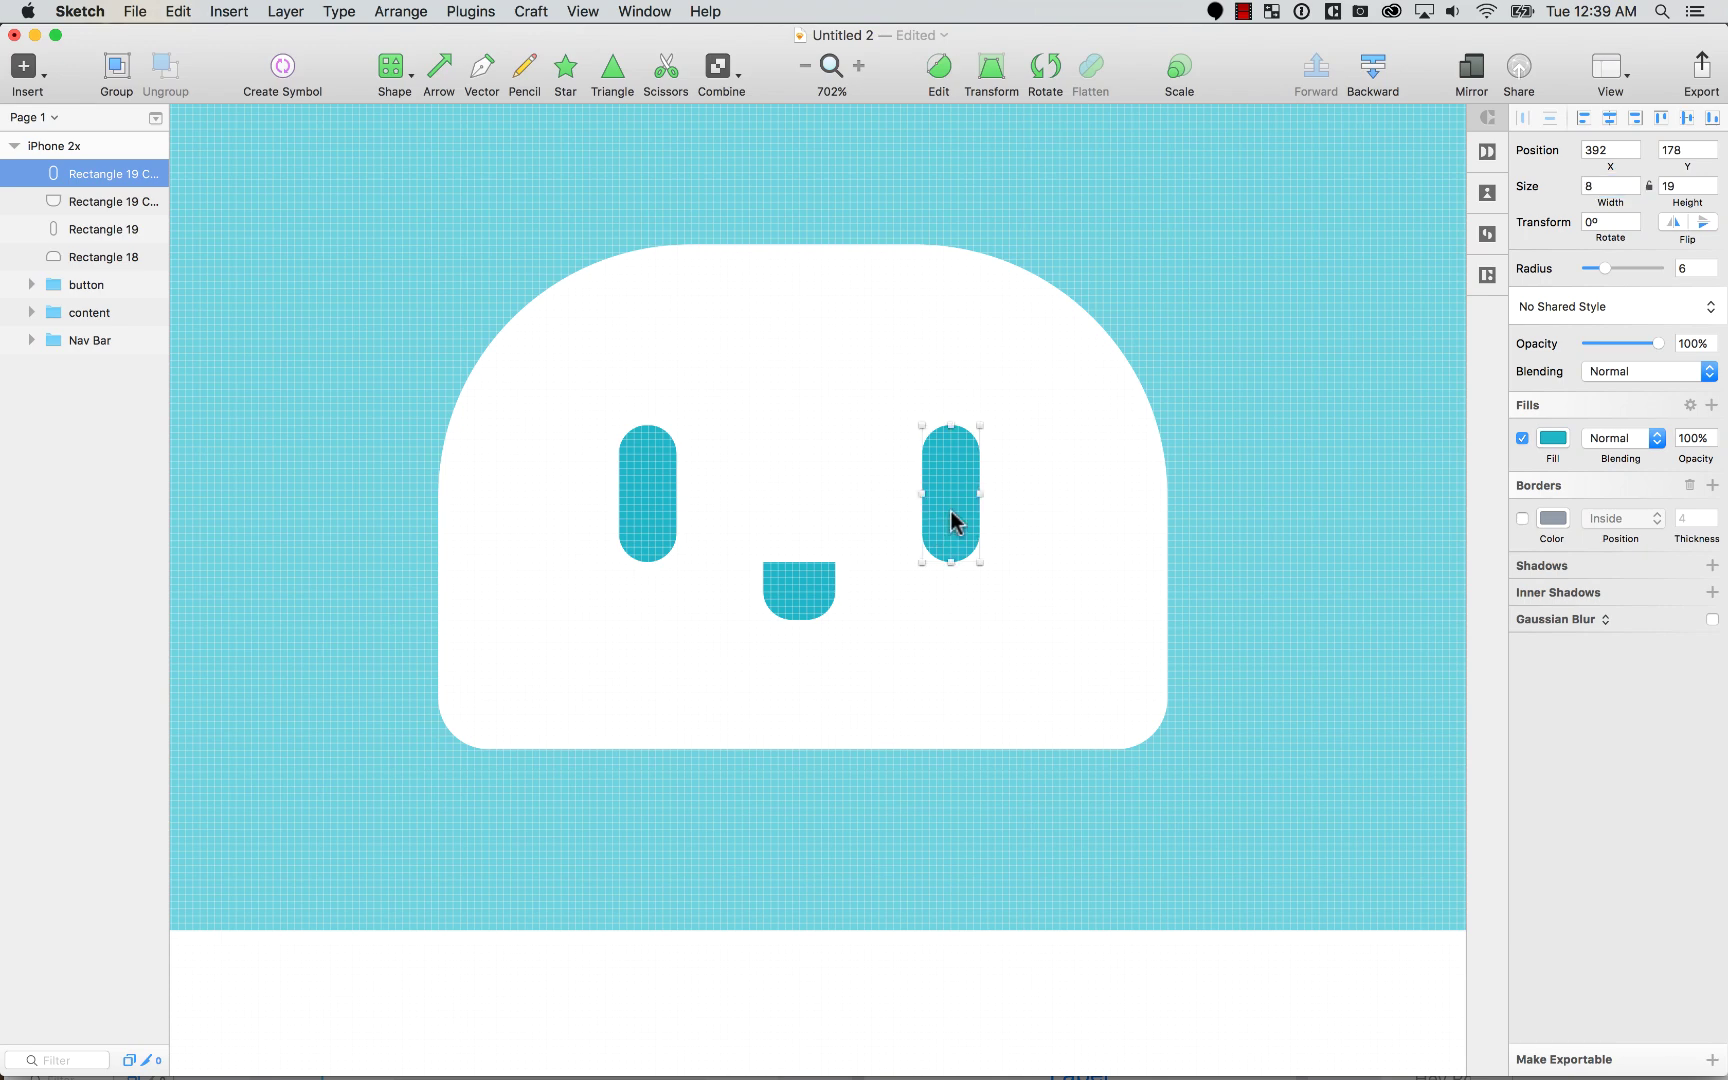
key("shift+Right")
key("Left")
key("Left")
key("Left")
key("Left")
key("Left")
key("Left")
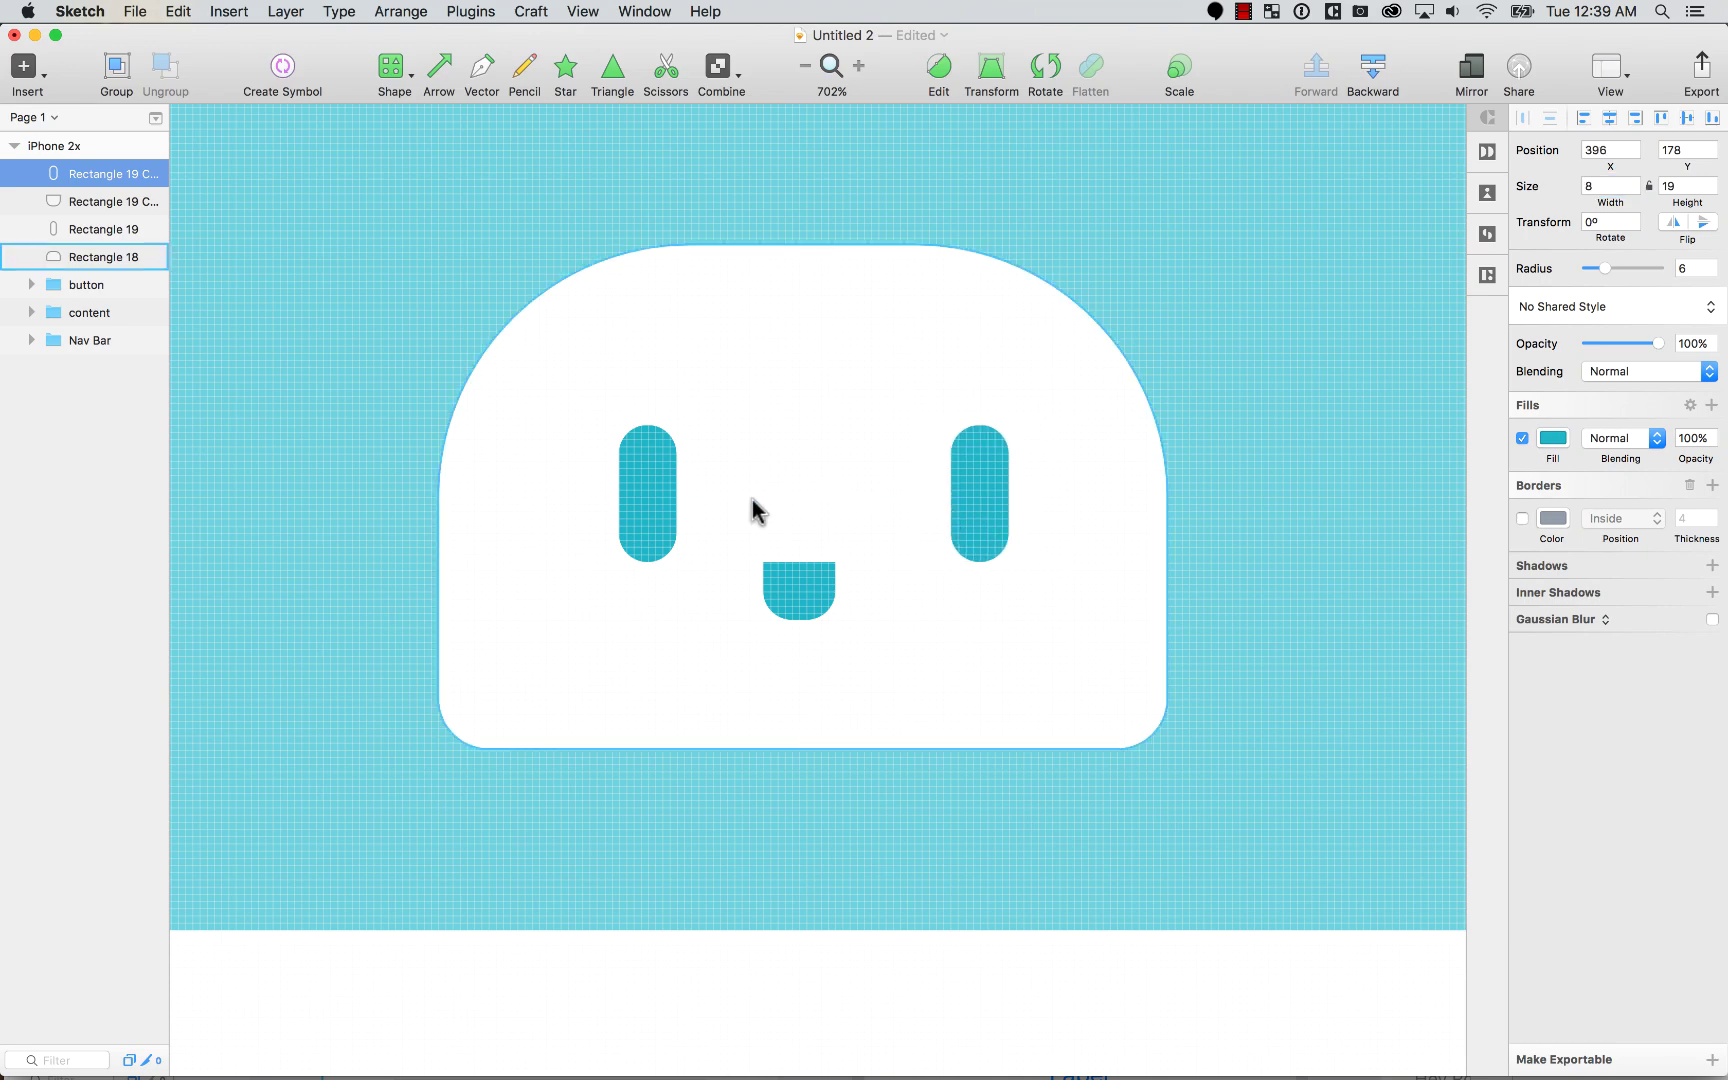
left_click(672, 510)
key("Left")
key("Left")
key("Left")
Step: Widen the mouth to about 17 and align it with the white head's horizontal centre
left_click(801, 575)
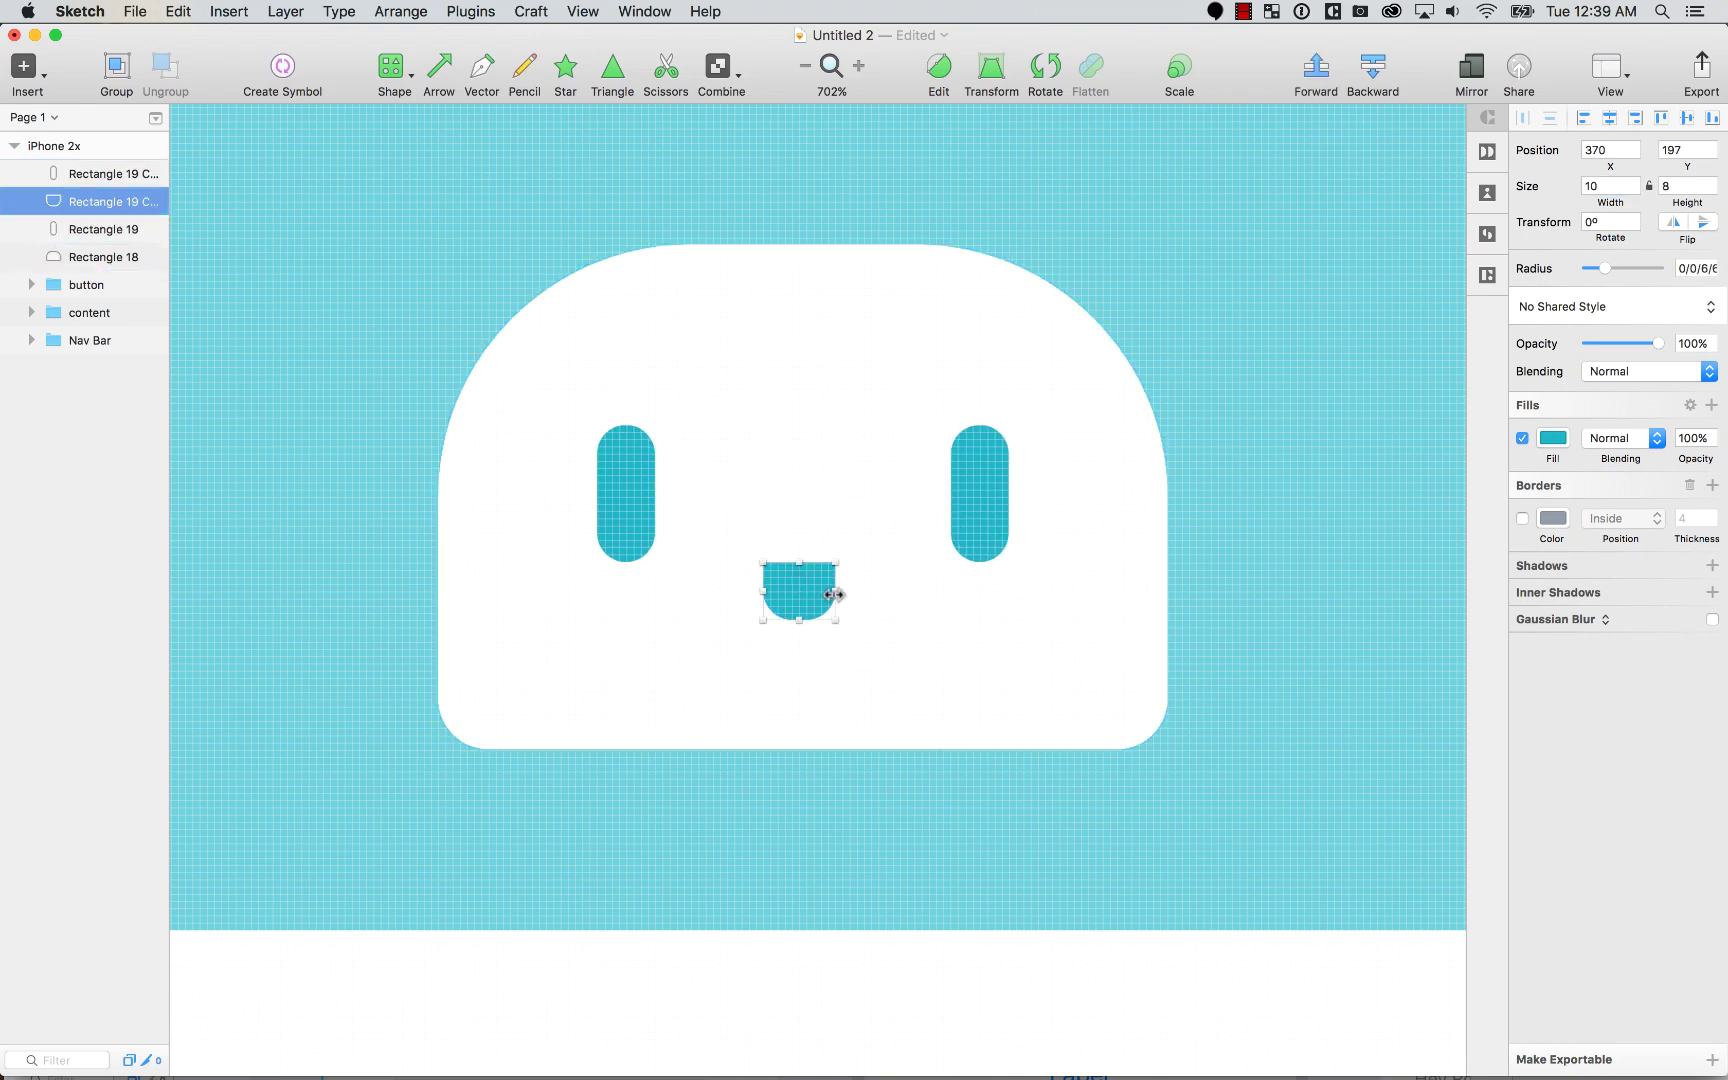
left_click_drag(834, 593, 882, 595)
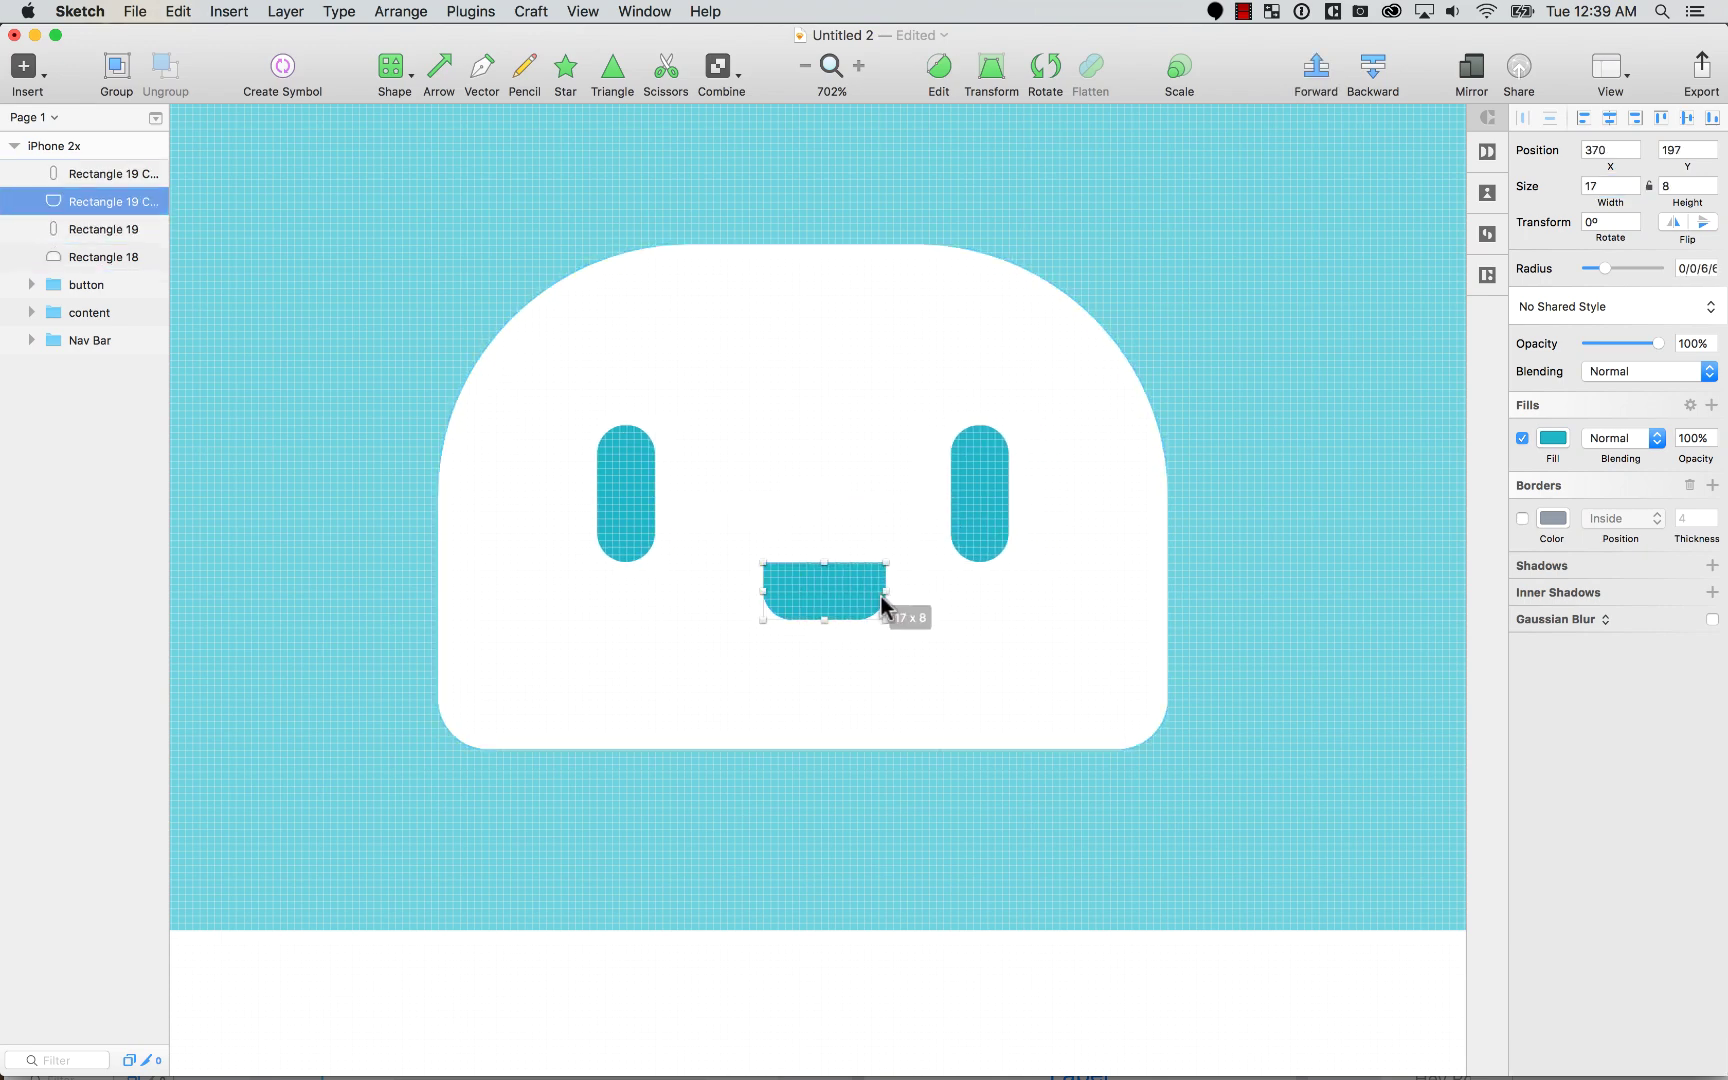
left_click(888, 500, "shift")
left_click(1609, 117)
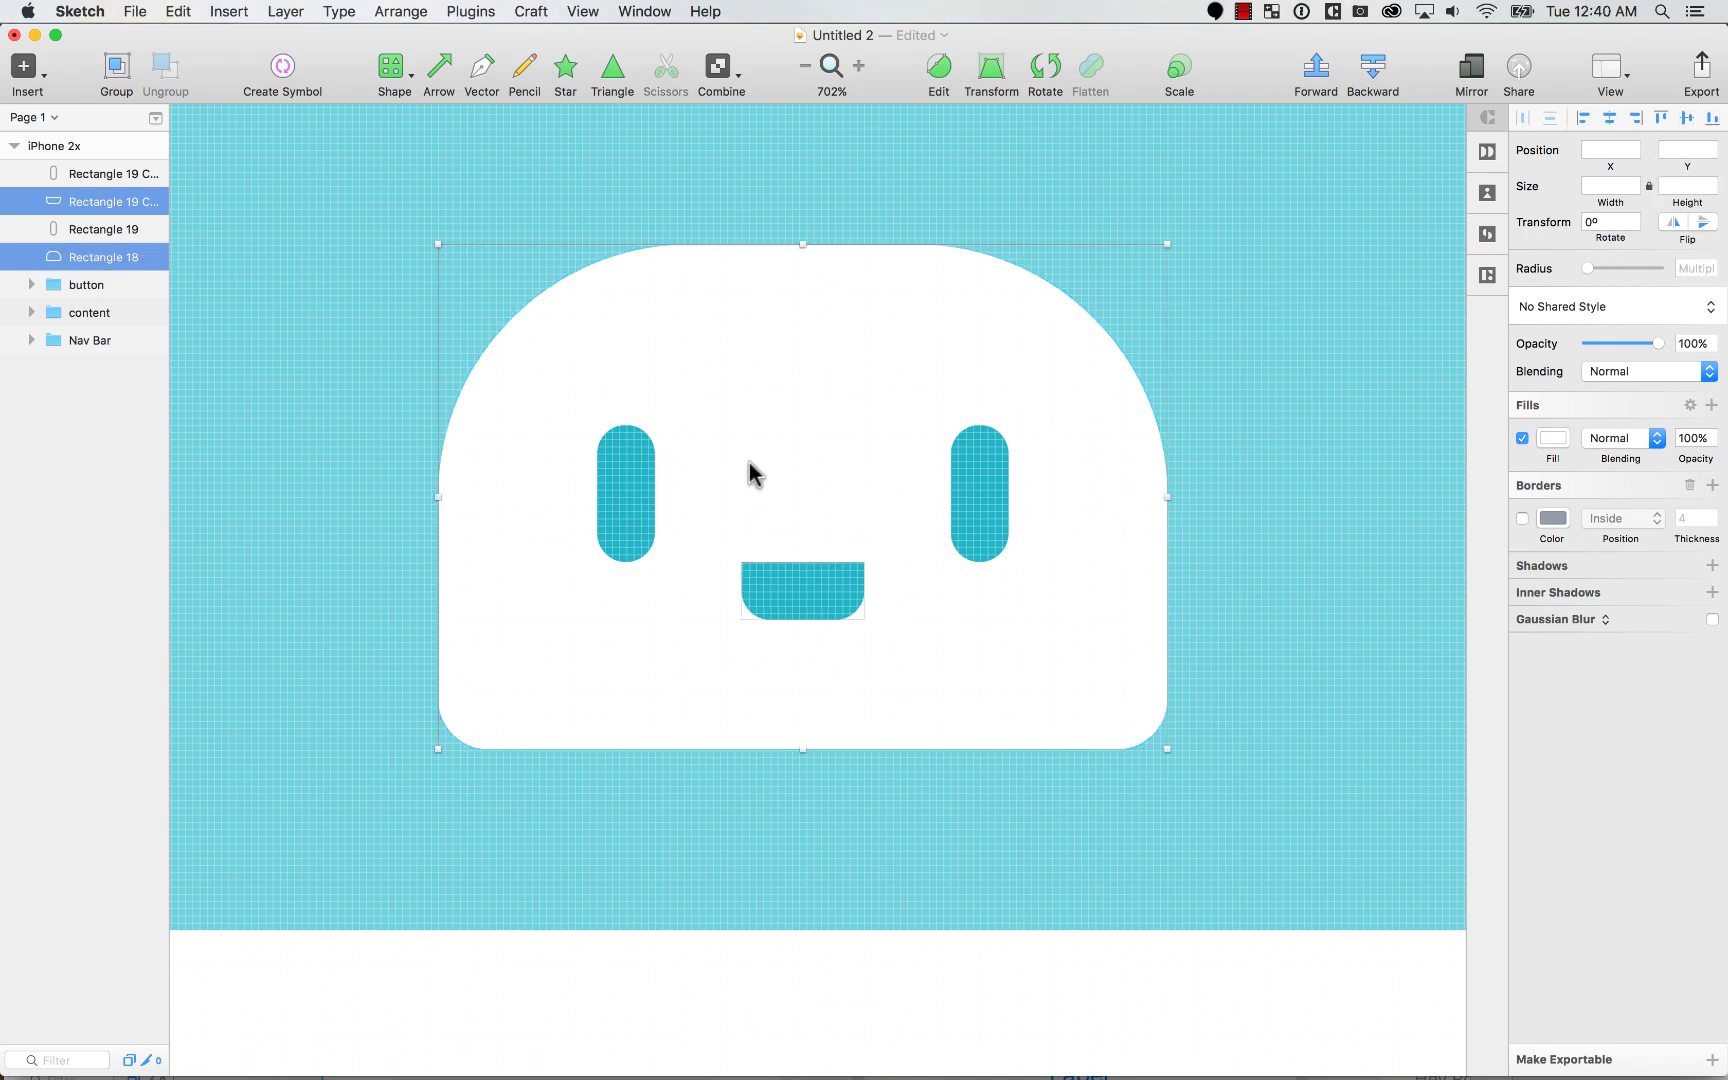
left_click(927, 195)
Step: Draw a rectangle about 121 by 34 across the lower face and fill it with teal 1EB4C6
left_click(411, 75)
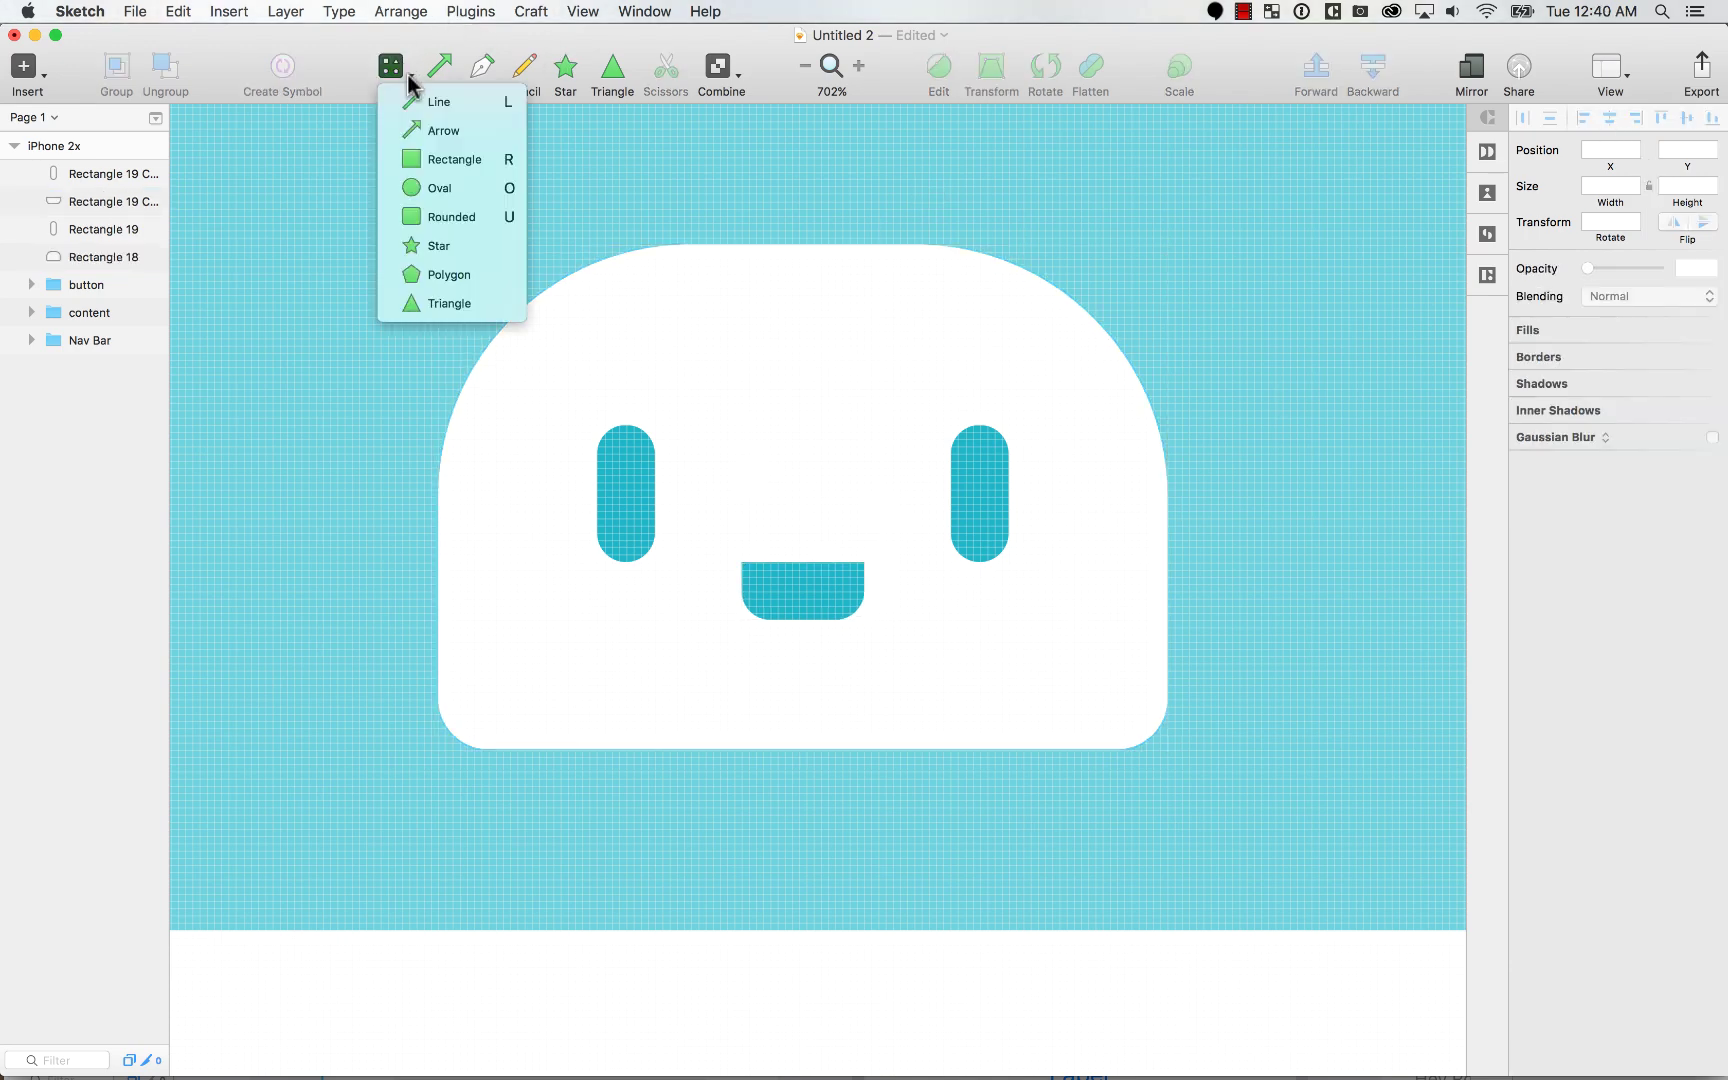
left_click(440, 154)
left_click_drag(373, 454, 1247, 699)
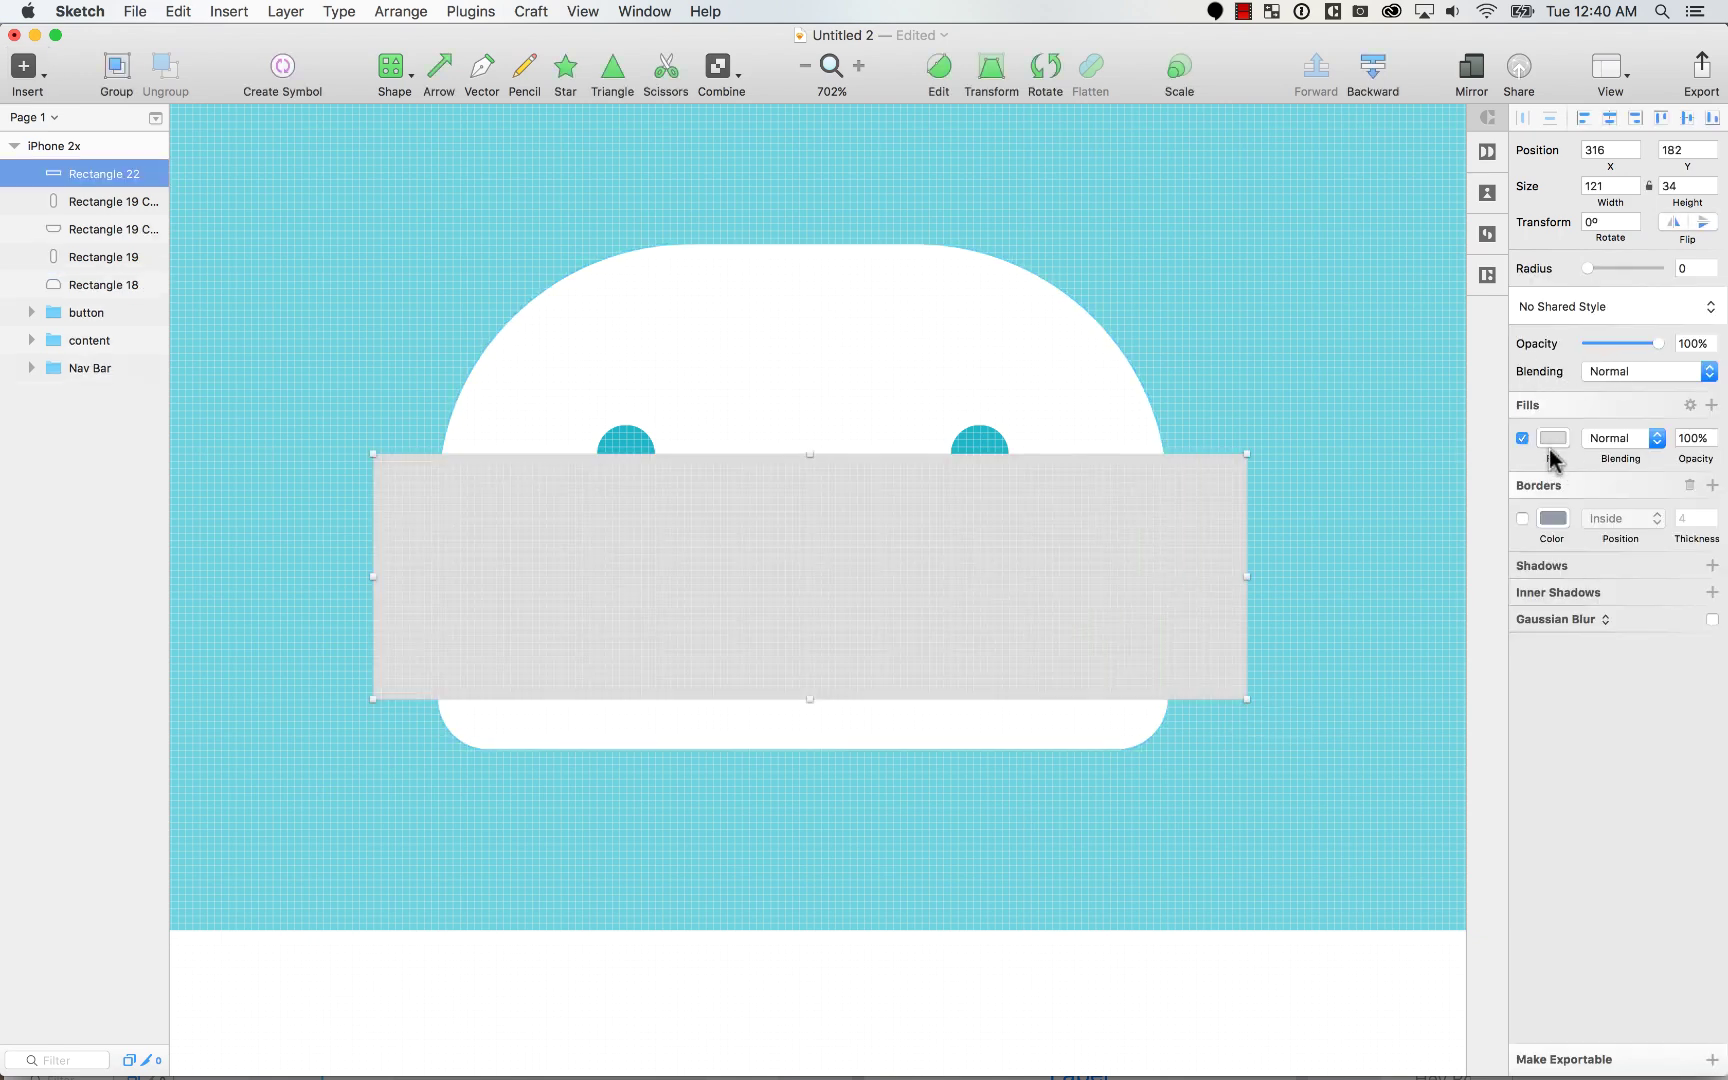
left_click(1553, 440)
left_click(1604, 803)
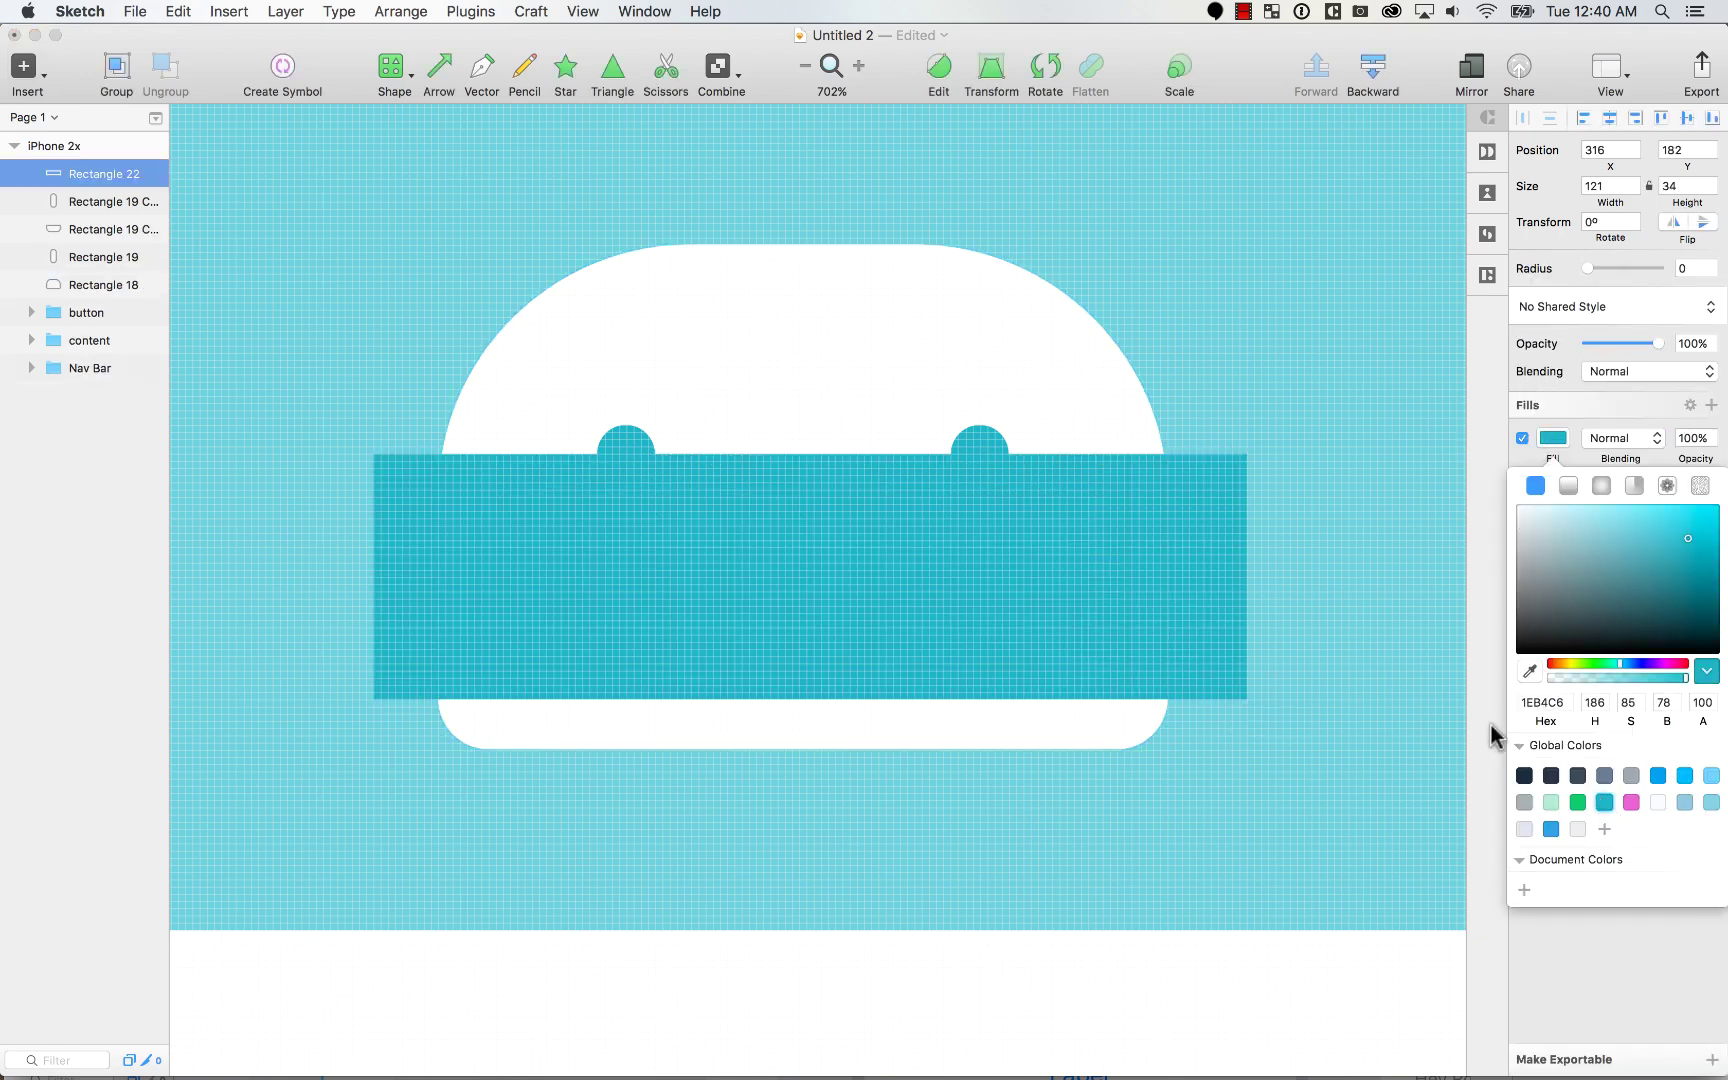
Step: Round the wide teal rectangle's corners to a radius of 9 and send it backward behind the head
left_click(613, 598)
left_click_drag(1601, 268, 1612, 268)
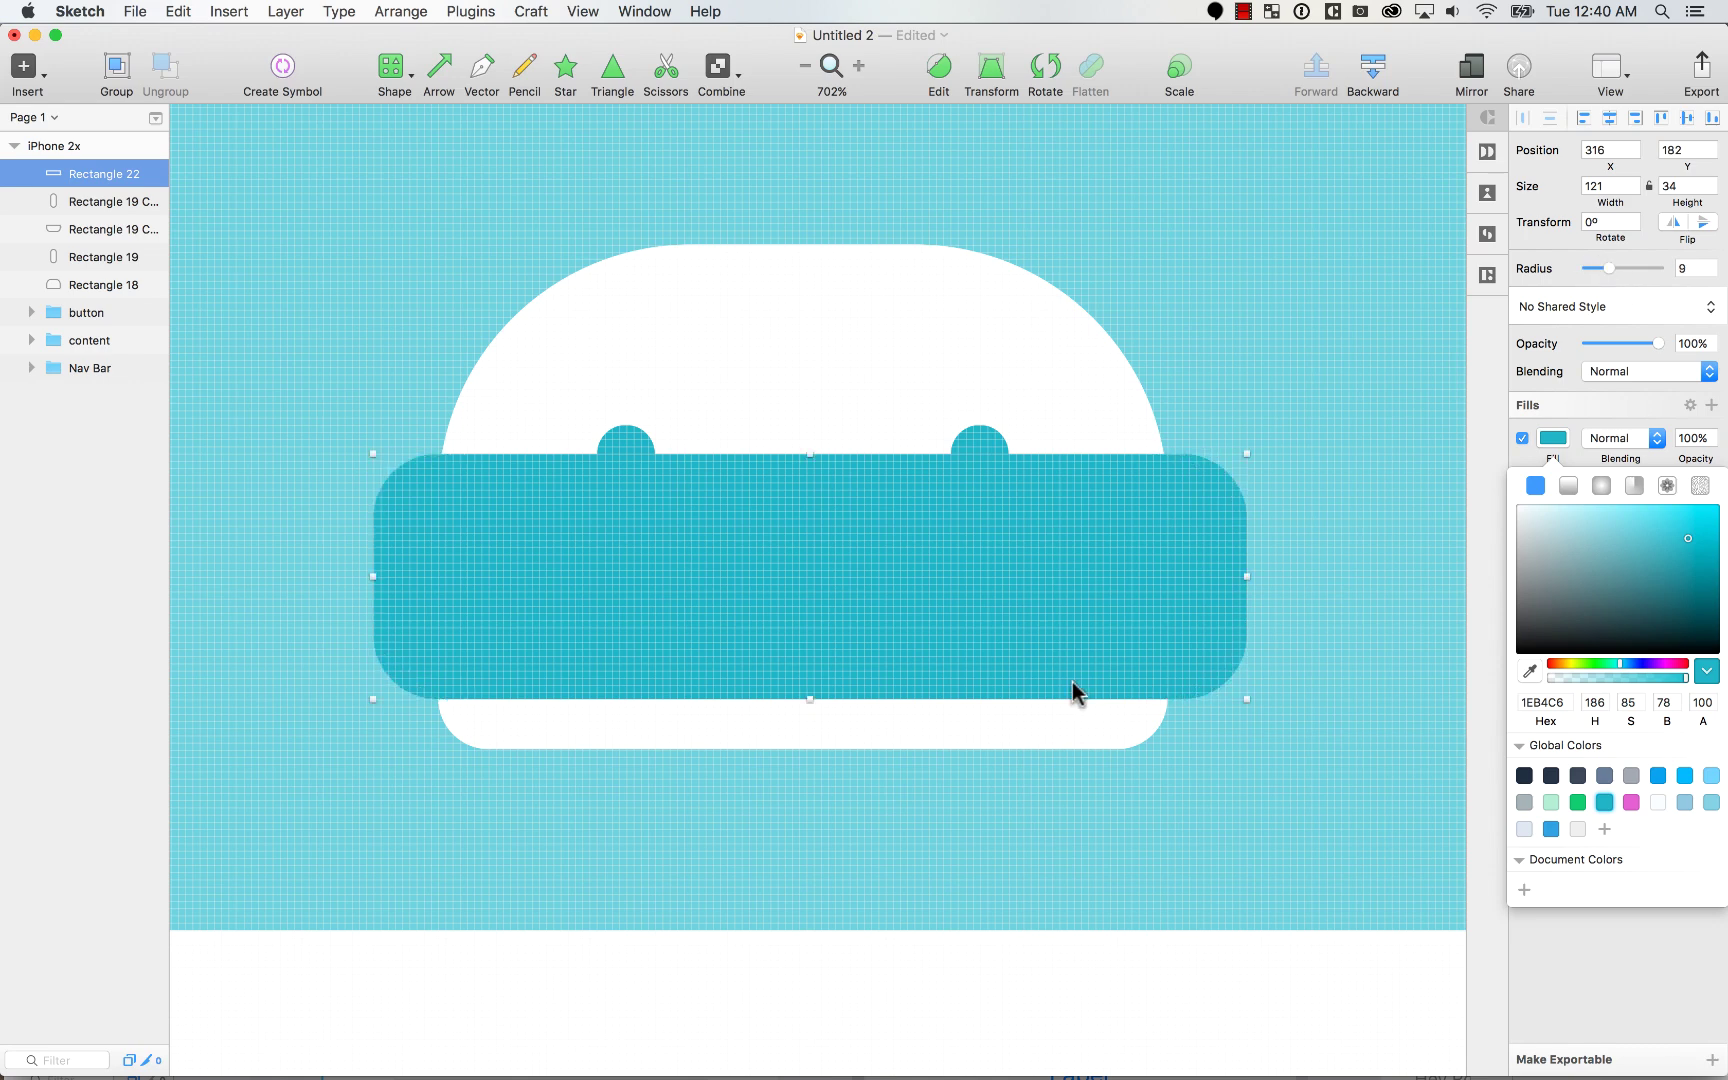
left_click(1371, 70)
left_click(1371, 70)
left_click(1371, 70)
left_click(1371, 70)
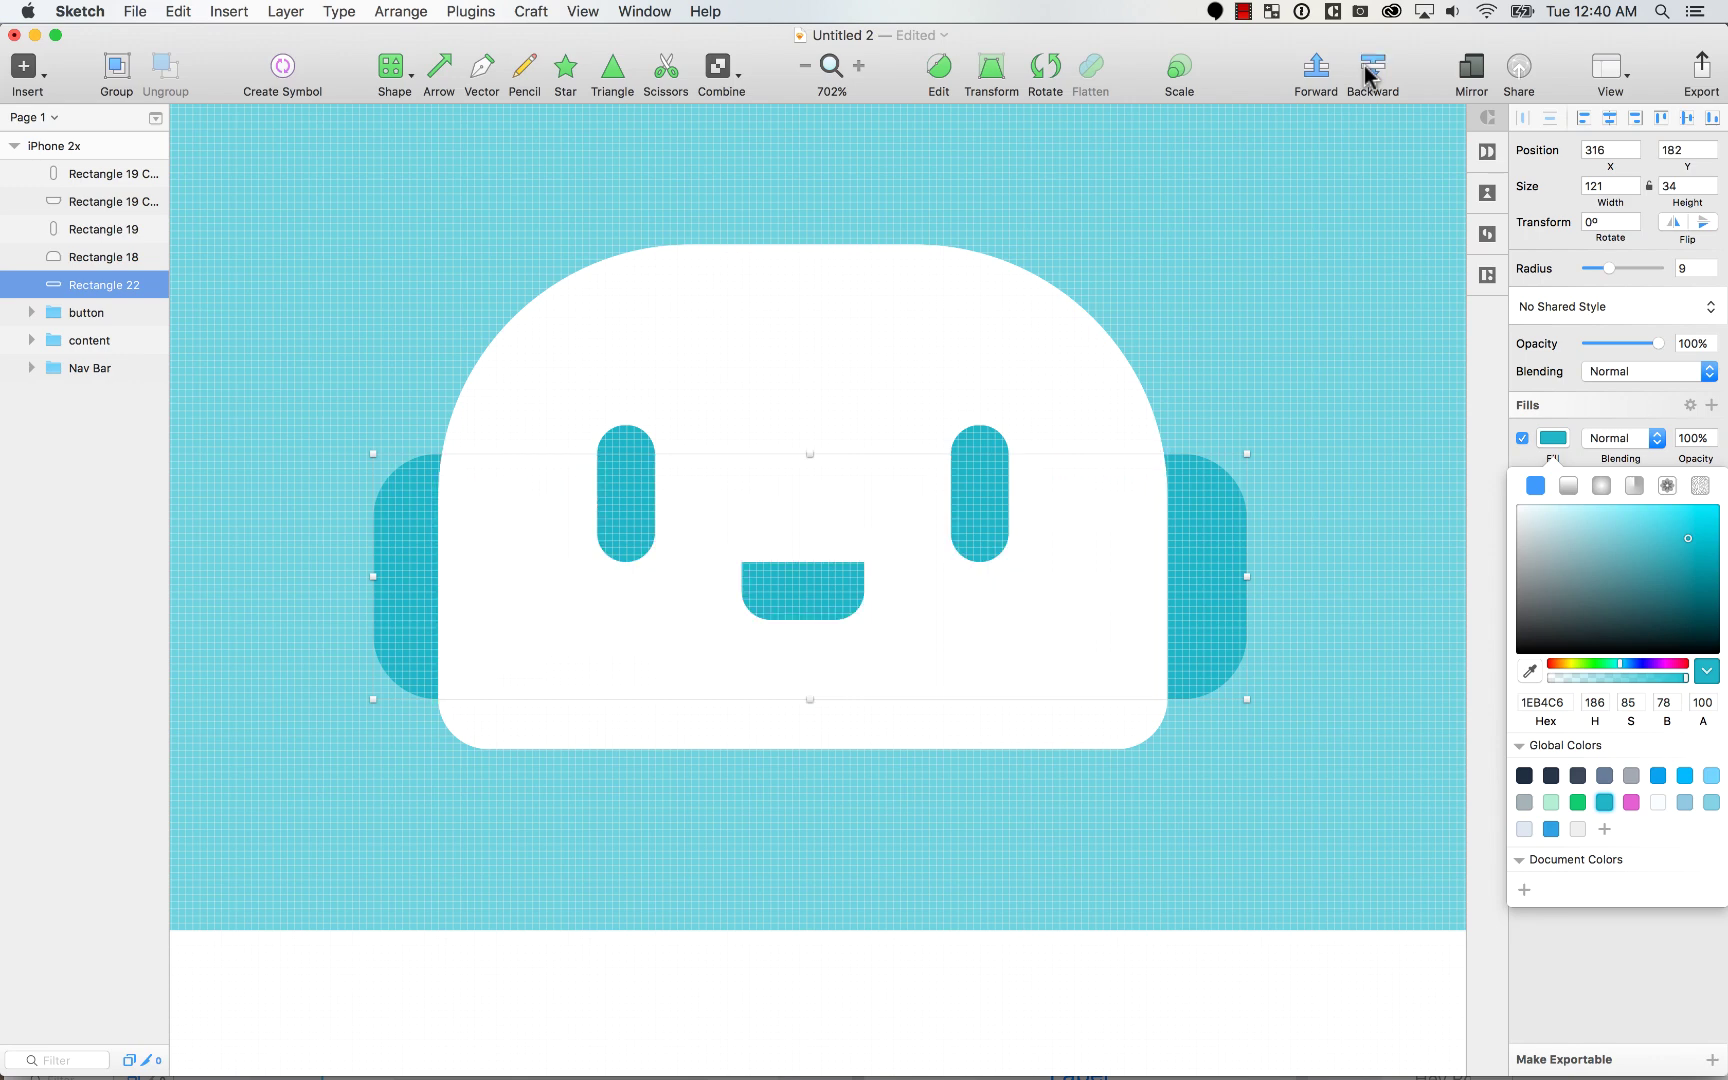
left_click(1371, 72)
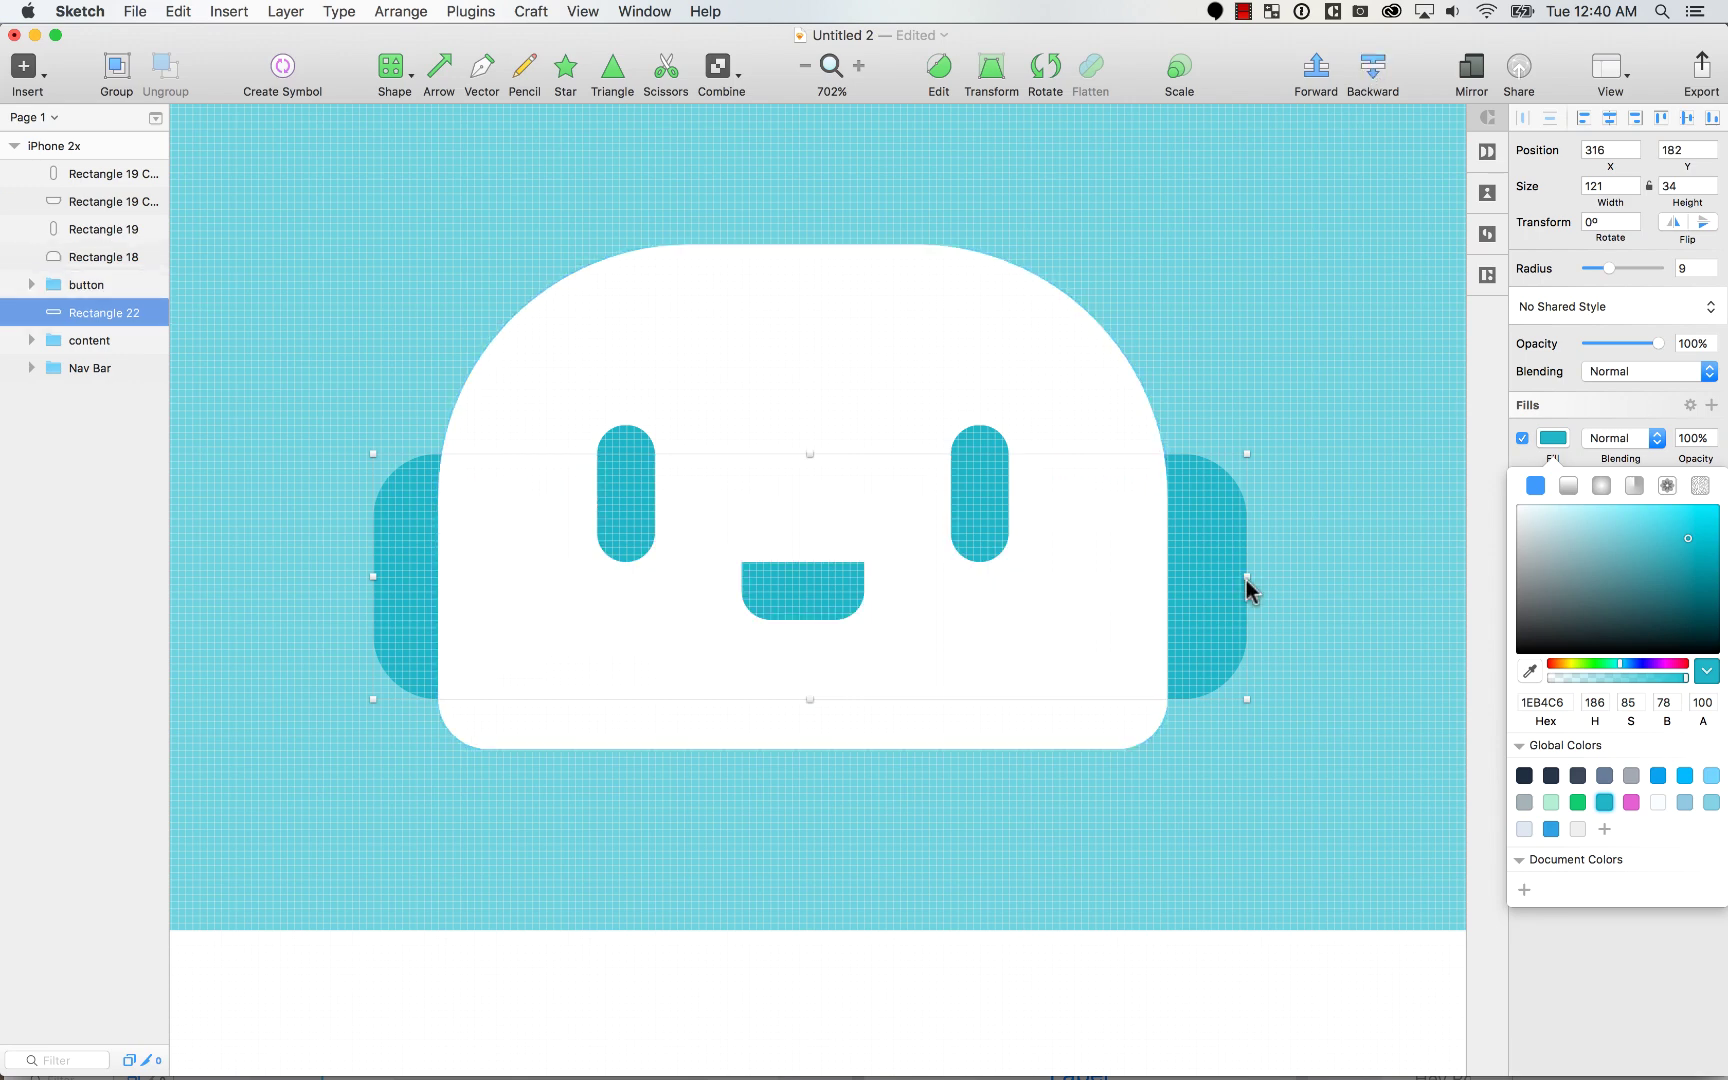
Step: Narrow the teal ear rectangle to about 114 wide from both ends and centre it horizontally
left_click_drag(1246, 577, 1218, 578)
left_click_drag(381, 575, 392, 576)
left_click(1609, 117)
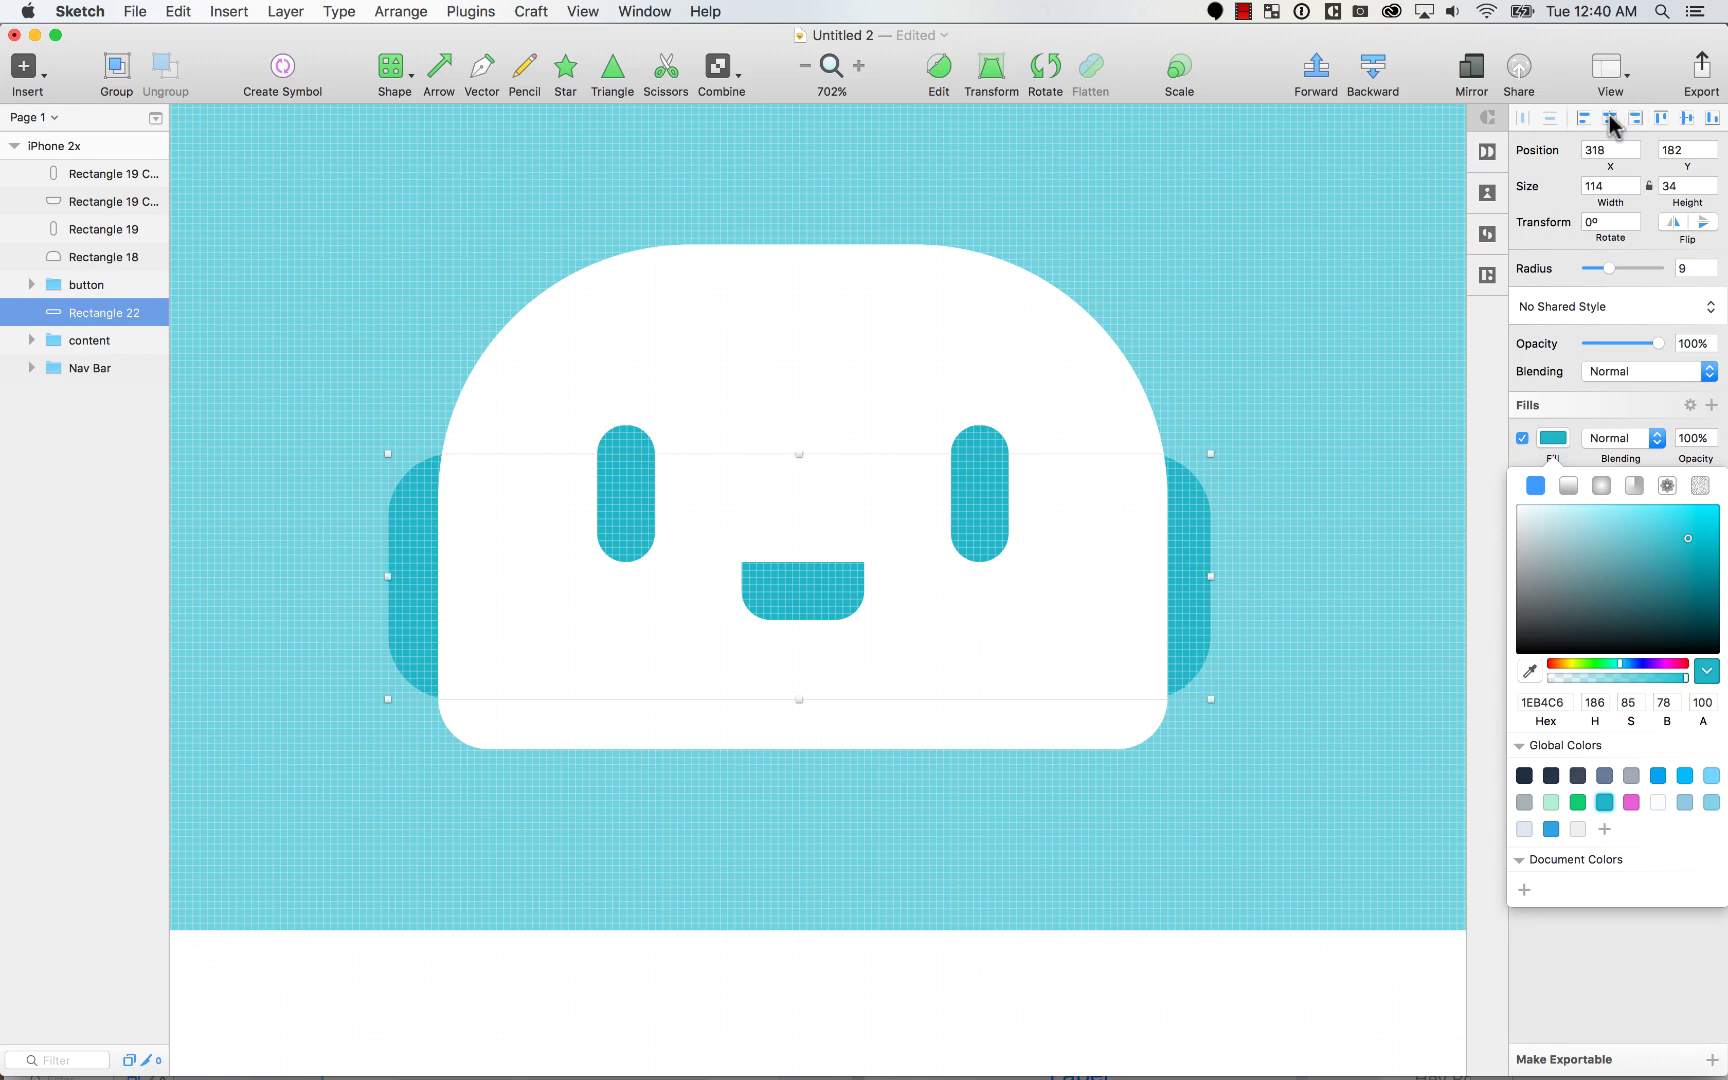
left_click_drag(806, 453, 798, 453)
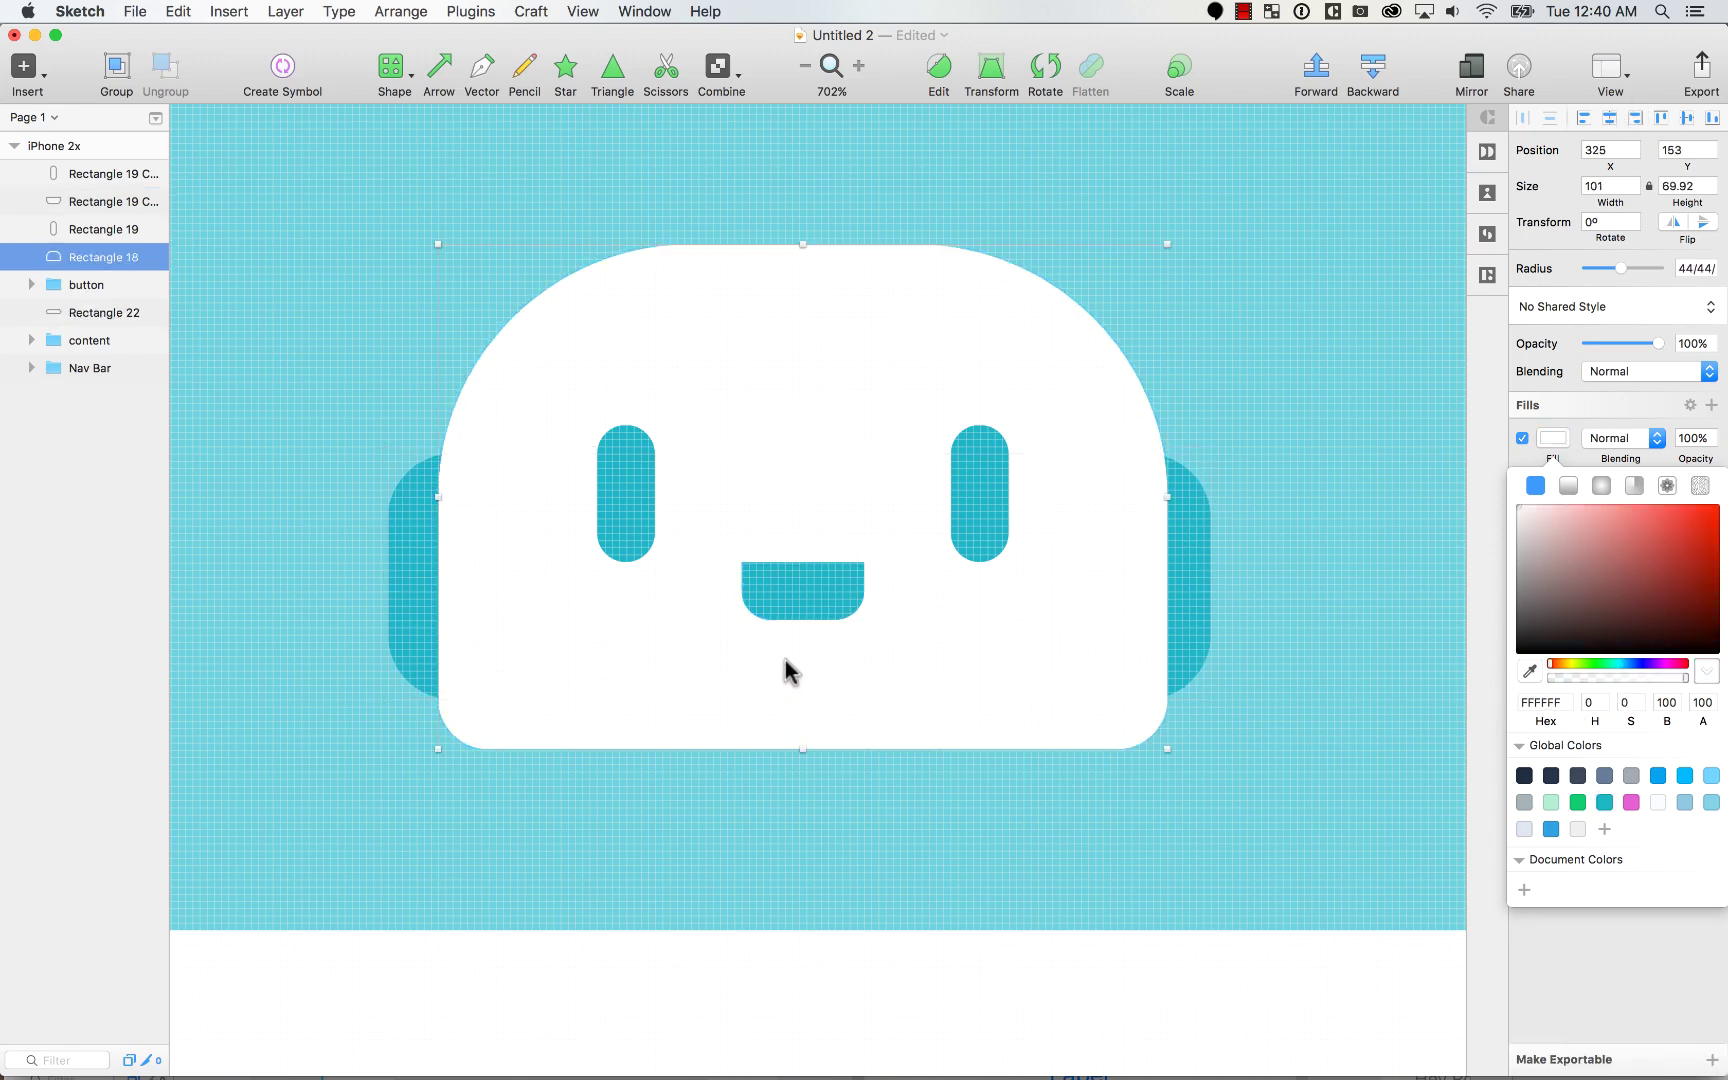
key("super+minus")
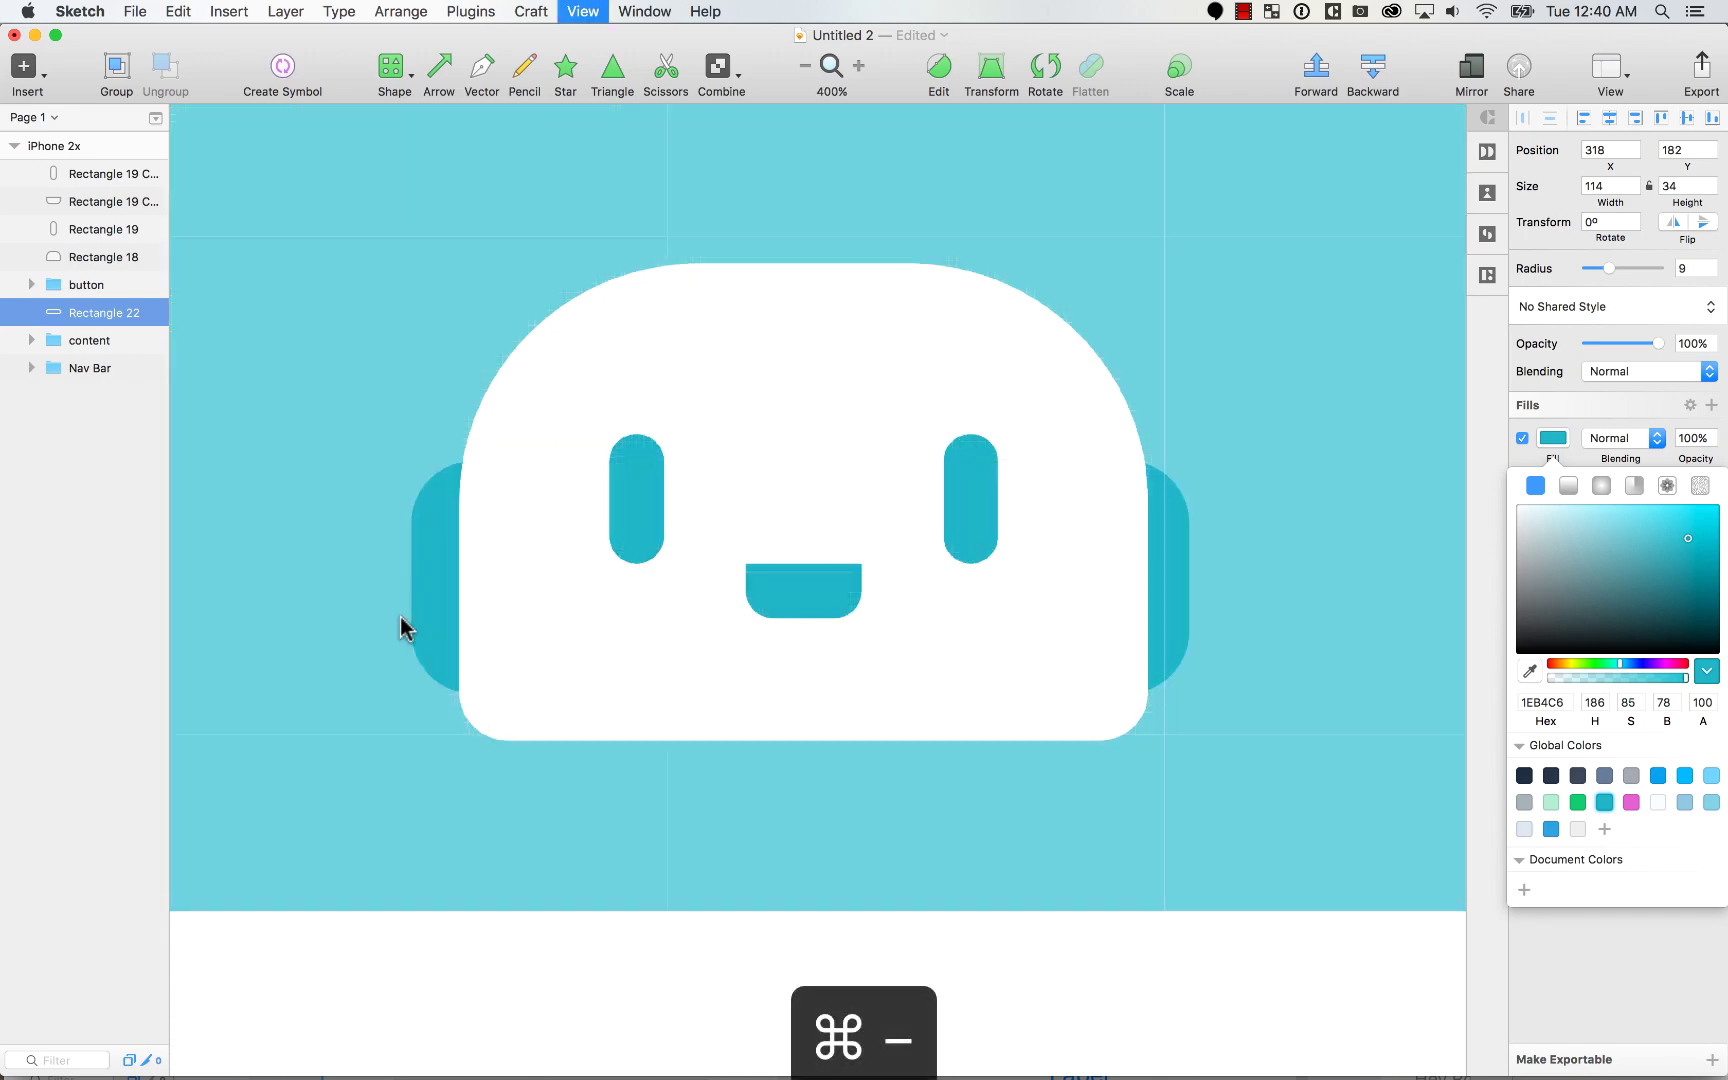
left_click(787, 513)
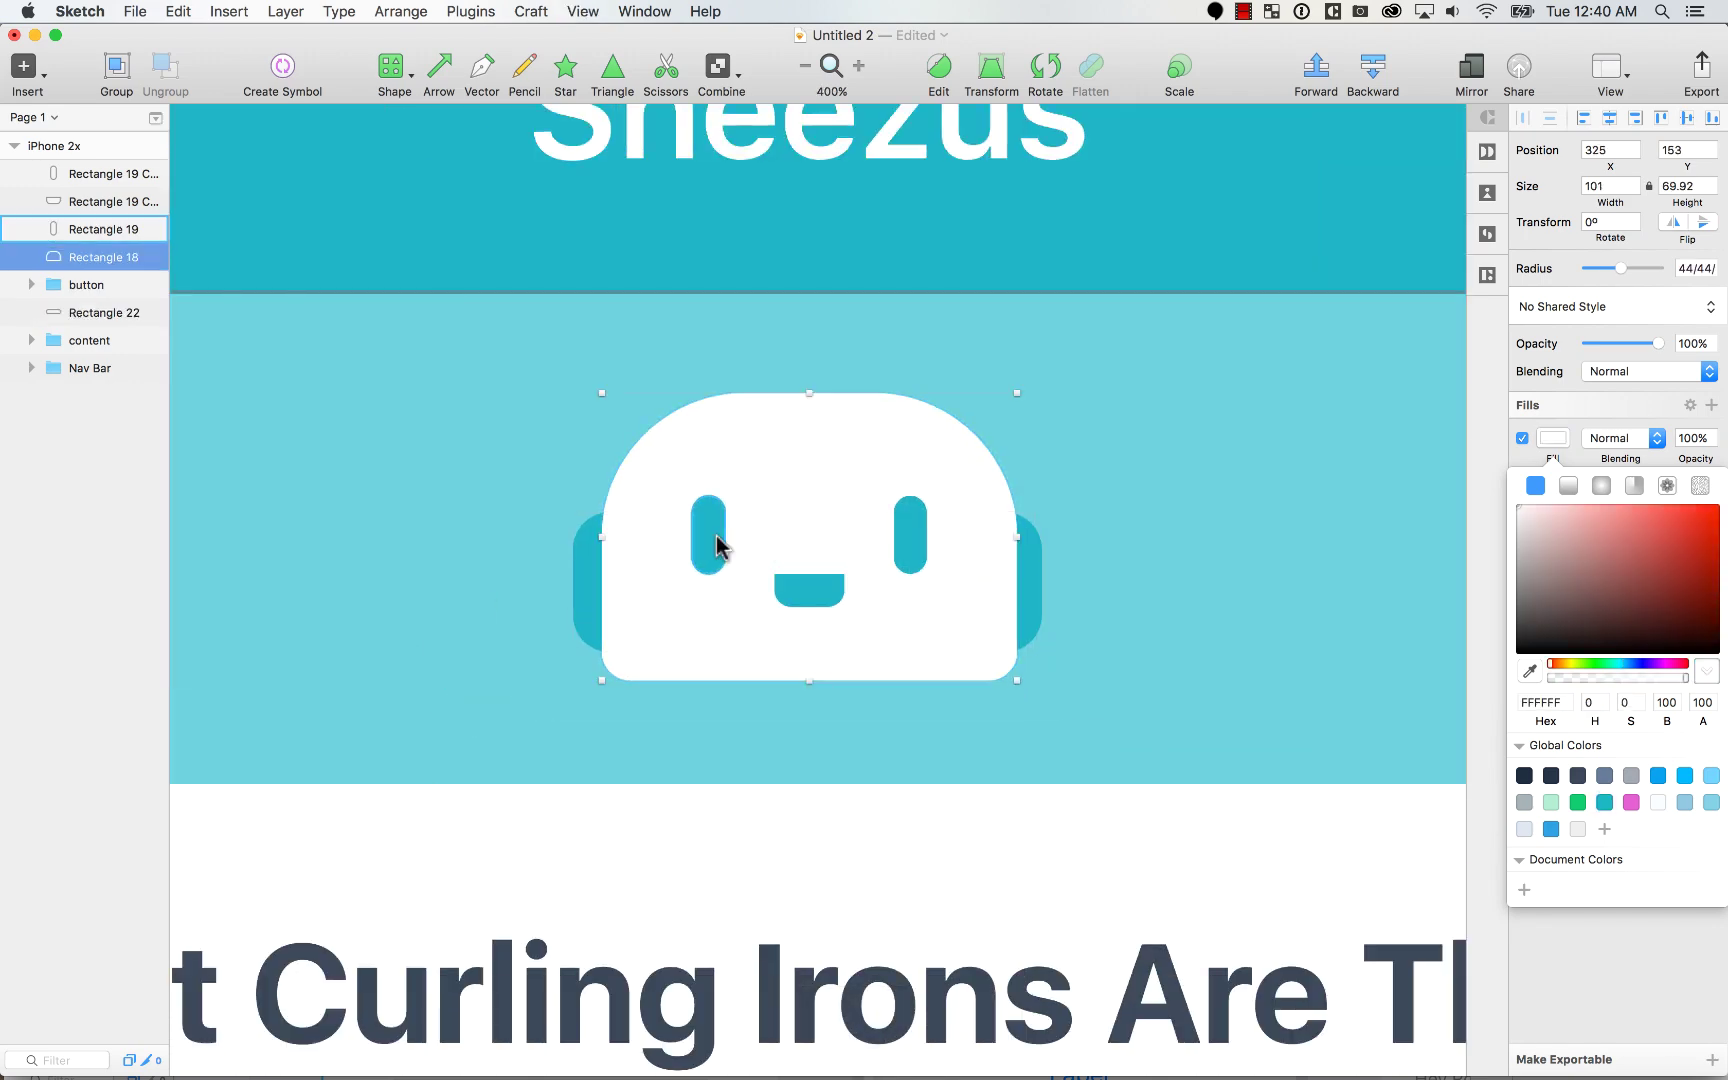
left_click(593, 576, "shift")
left_click(718, 545, "shift")
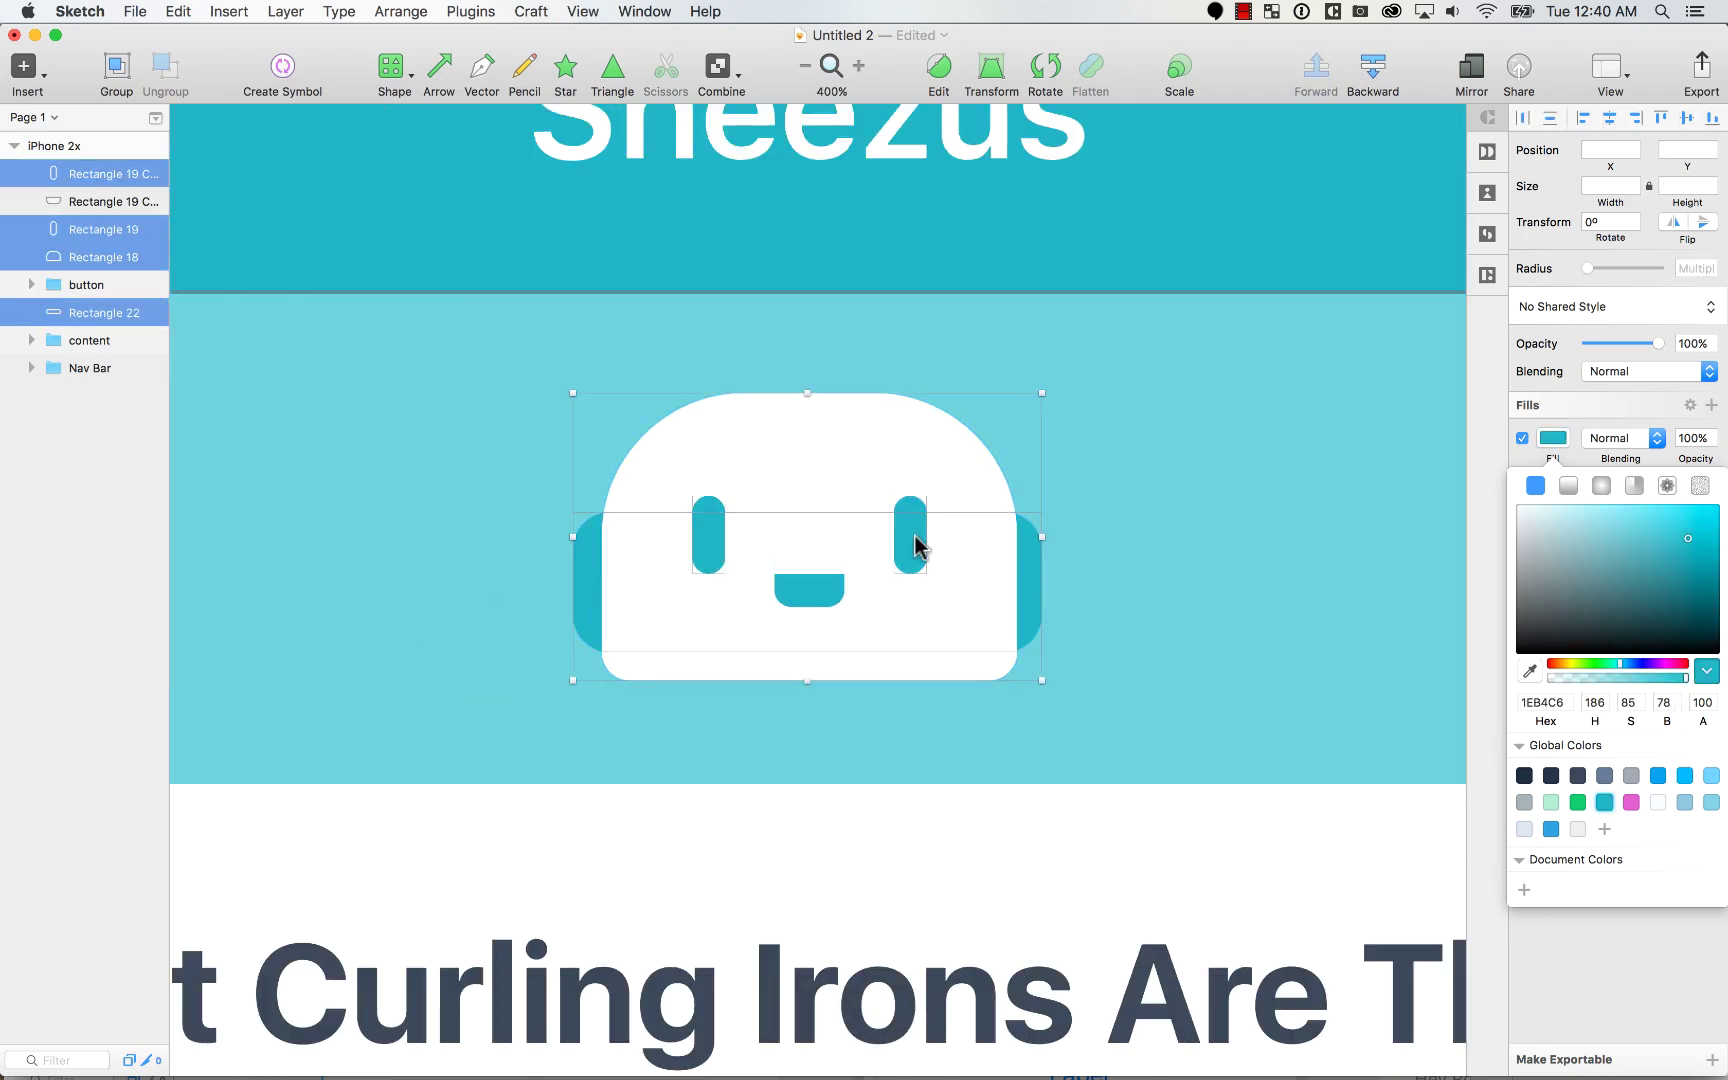
left_click(879, 800)
Step: Enlarge the white head about its centre and round it to whole pixels, giving 107 by 74 at X 322, Y 151
left_click(812, 425)
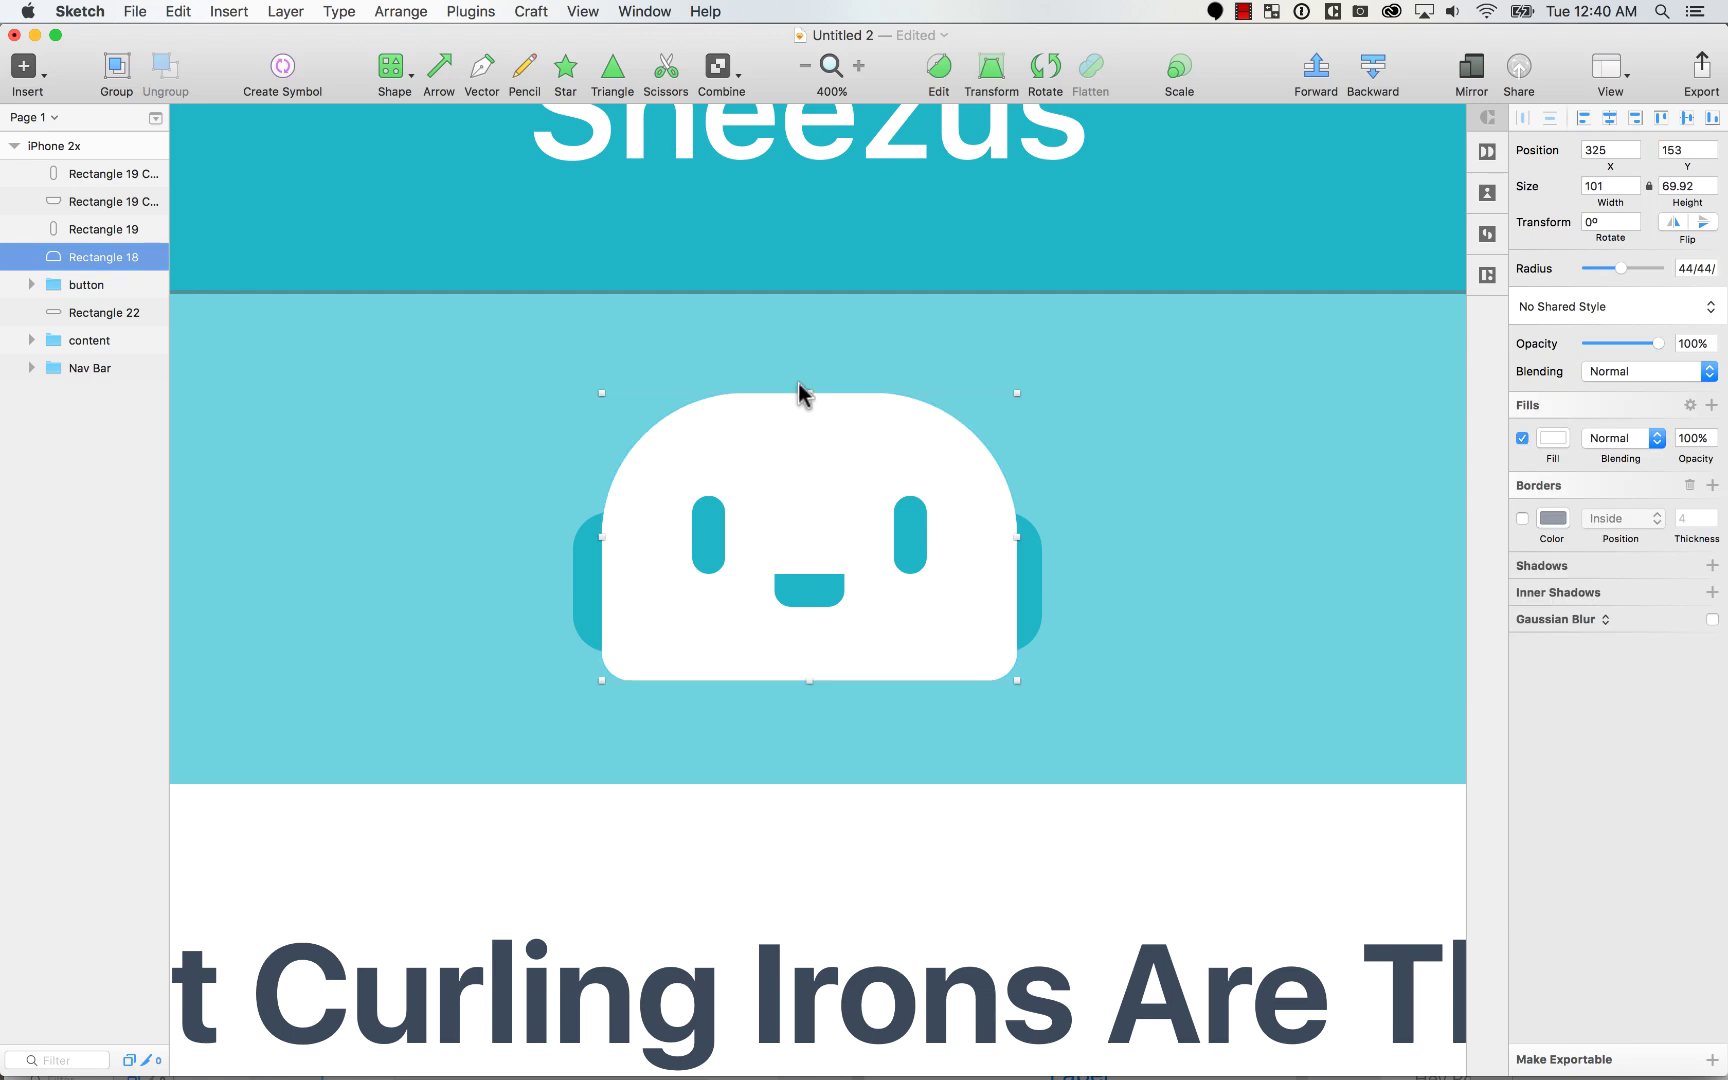
left_click_drag(810, 393, 814, 386)
key("super+z")
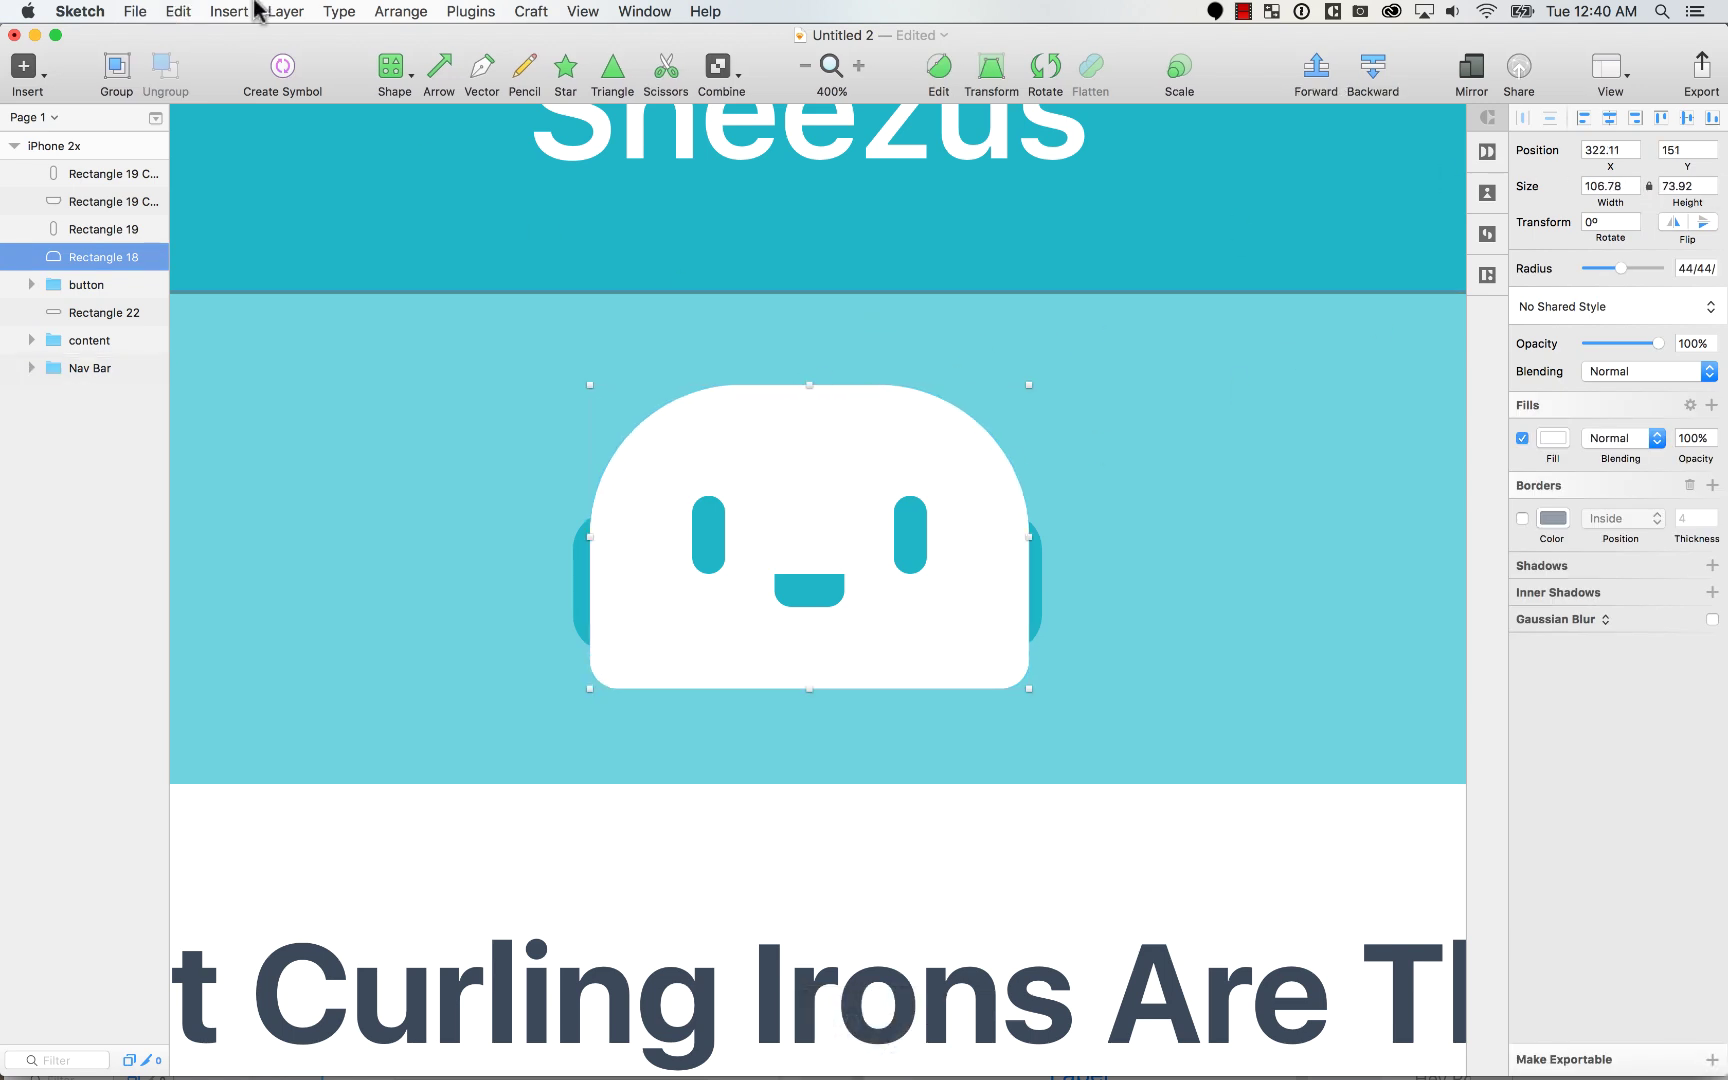
left_click(287, 11)
left_click(335, 88)
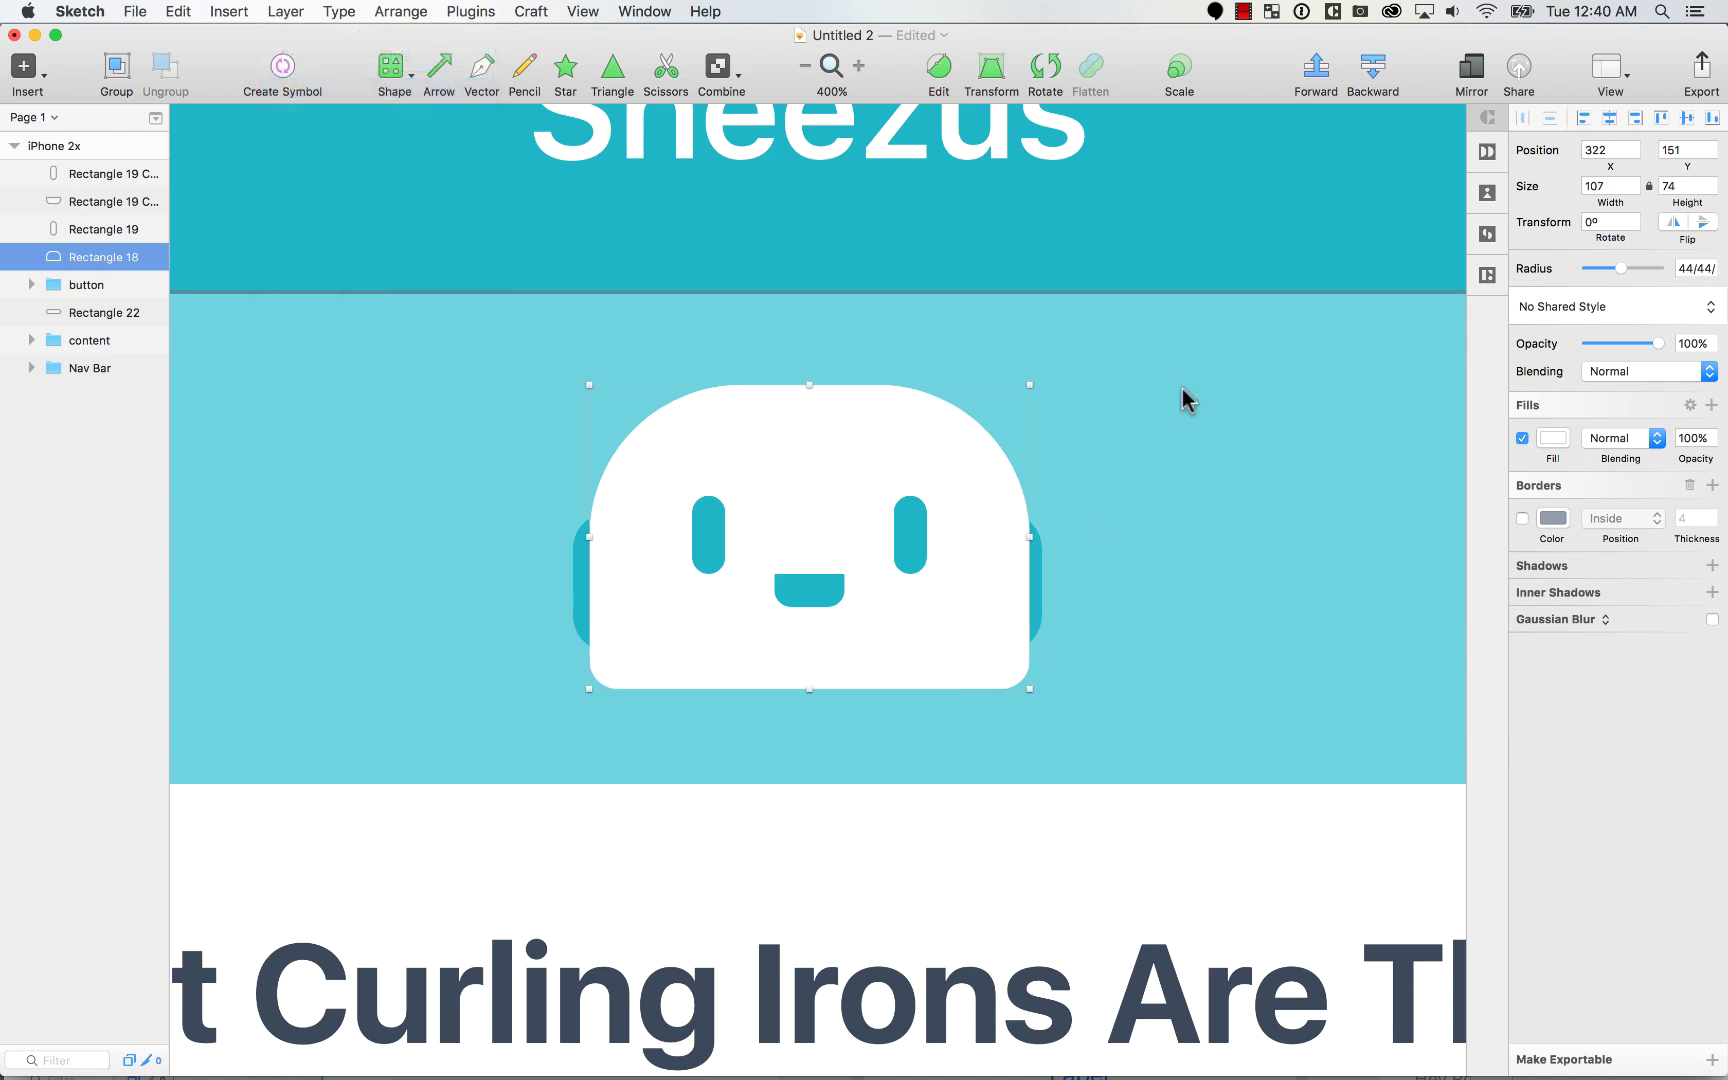
left_click(1689, 186)
key("shift+Up")
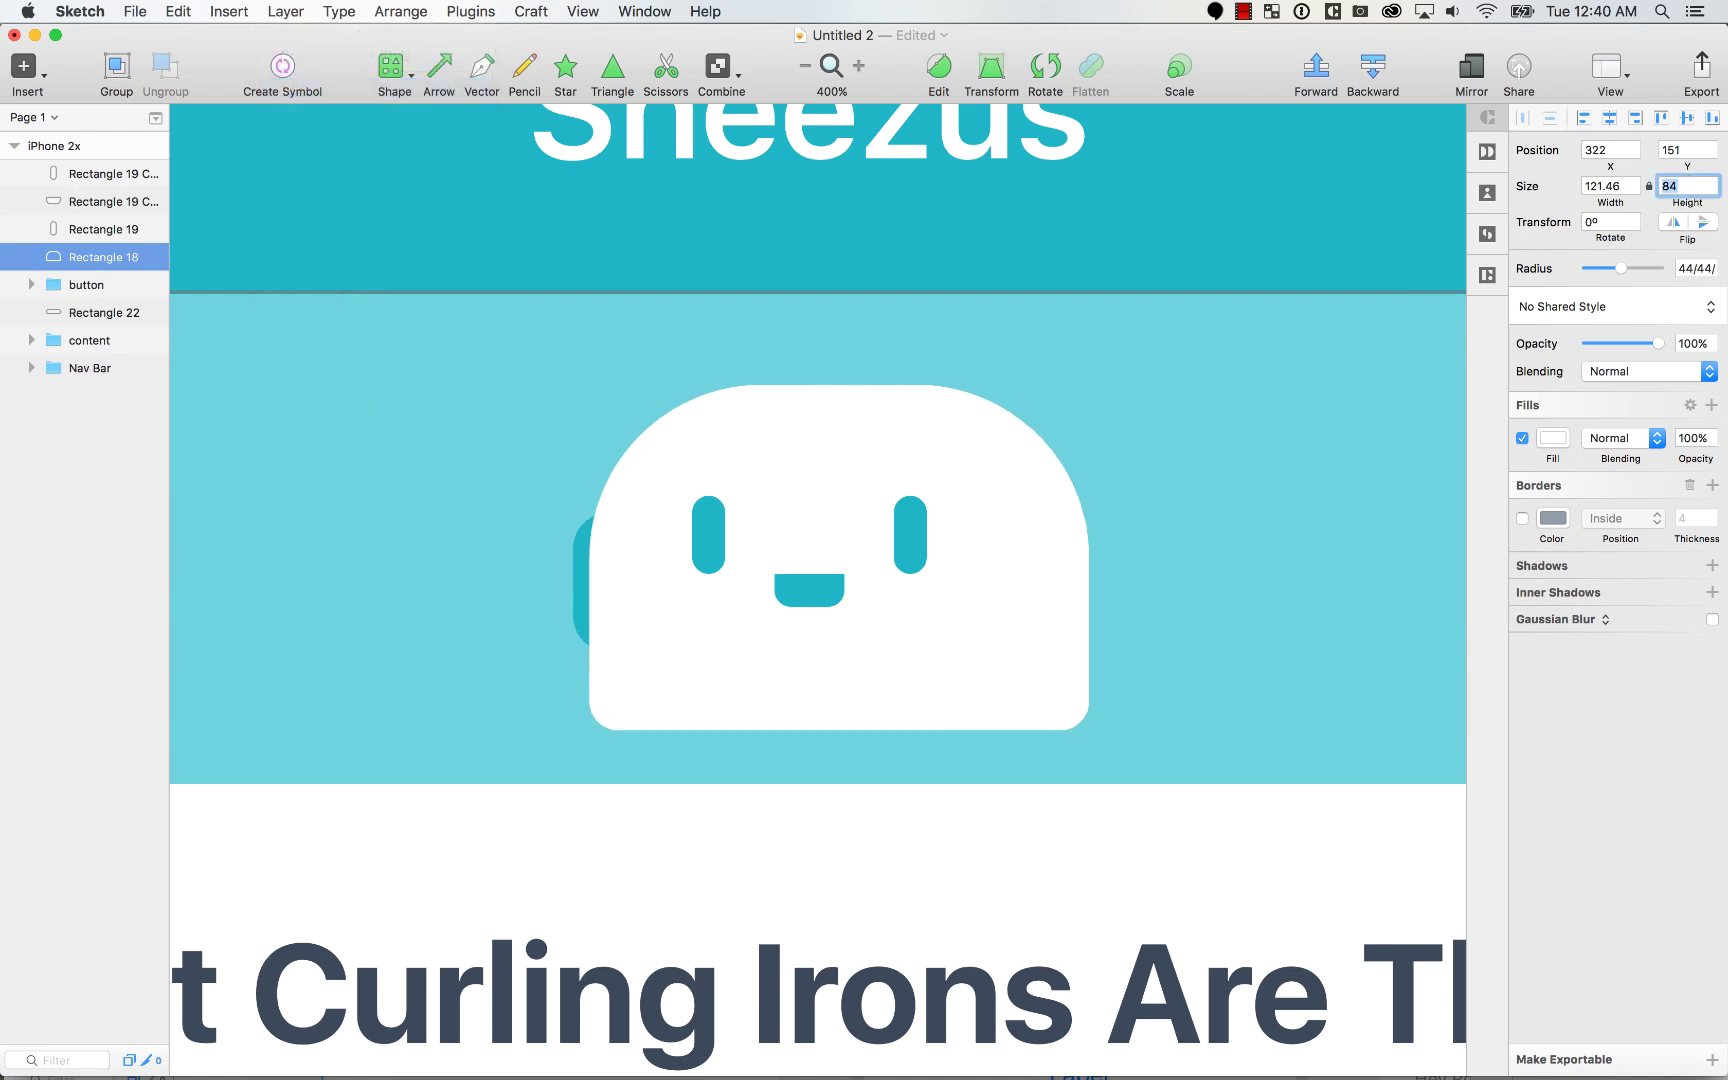
key("super+z")
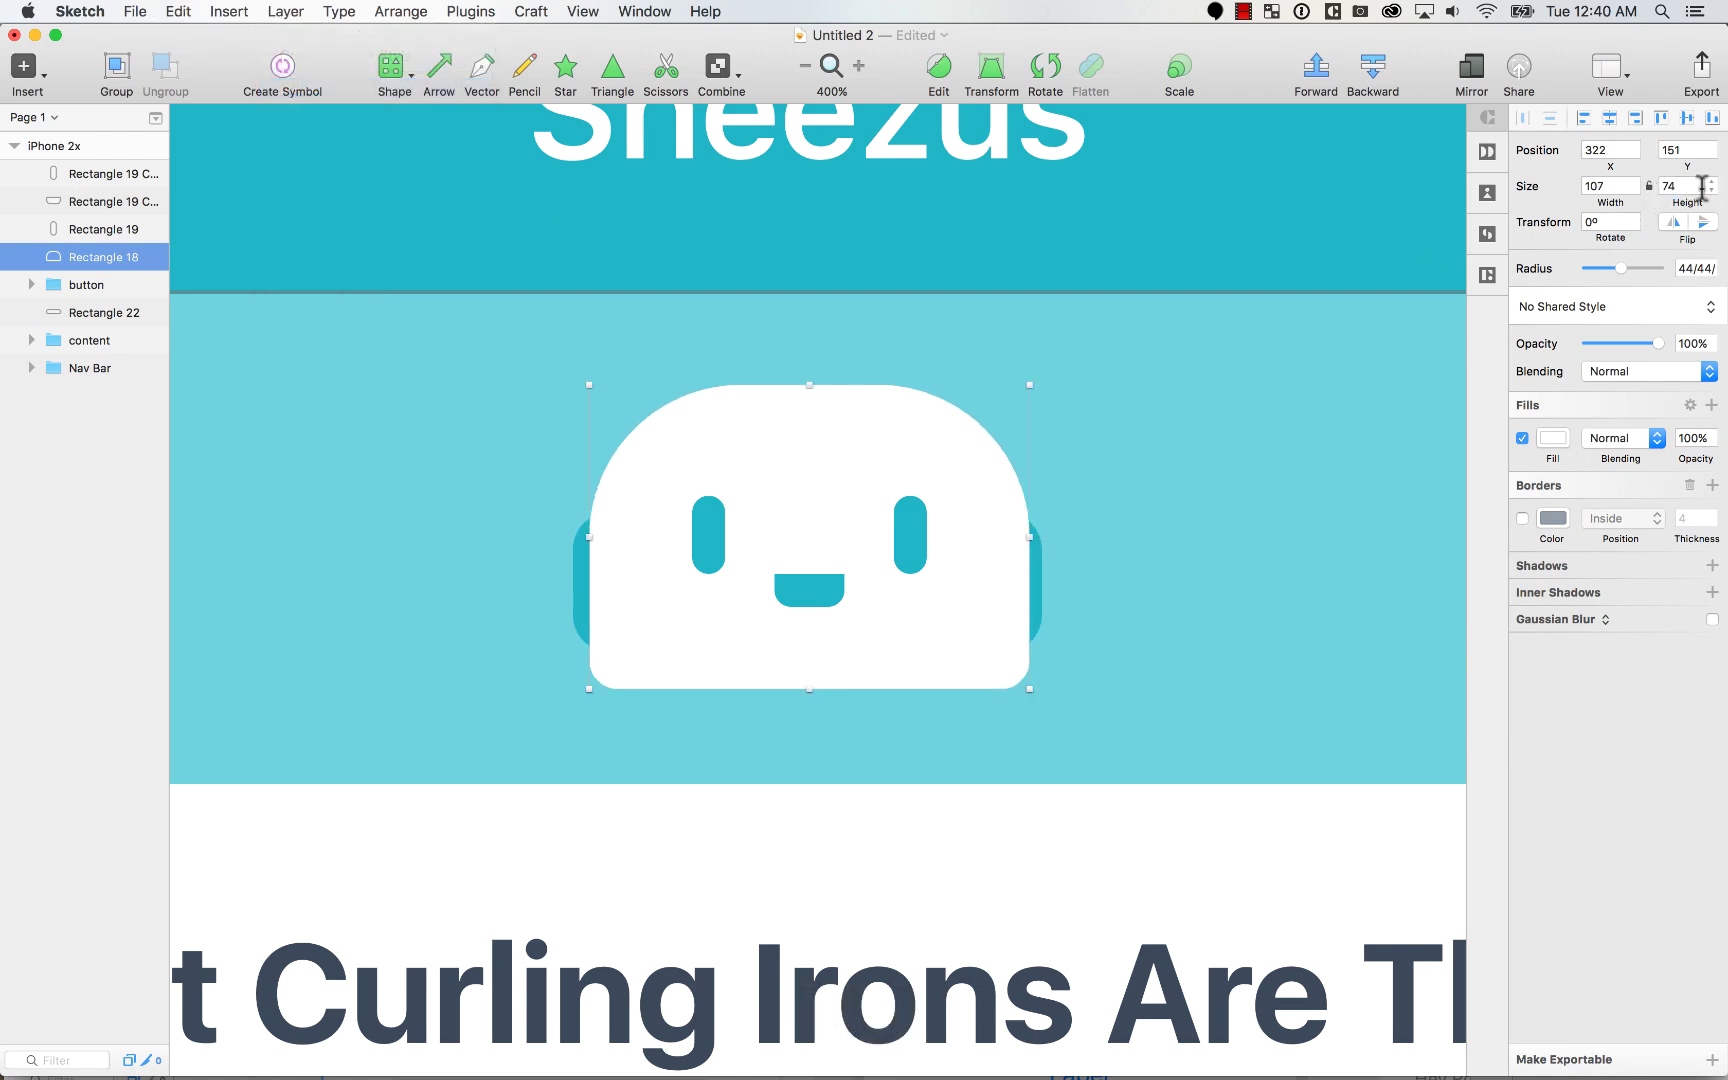
Step: Set the head's height to 77 with its width kept at 107, and move it up to Y 149
key("Up")
key("Up")
key("Up")
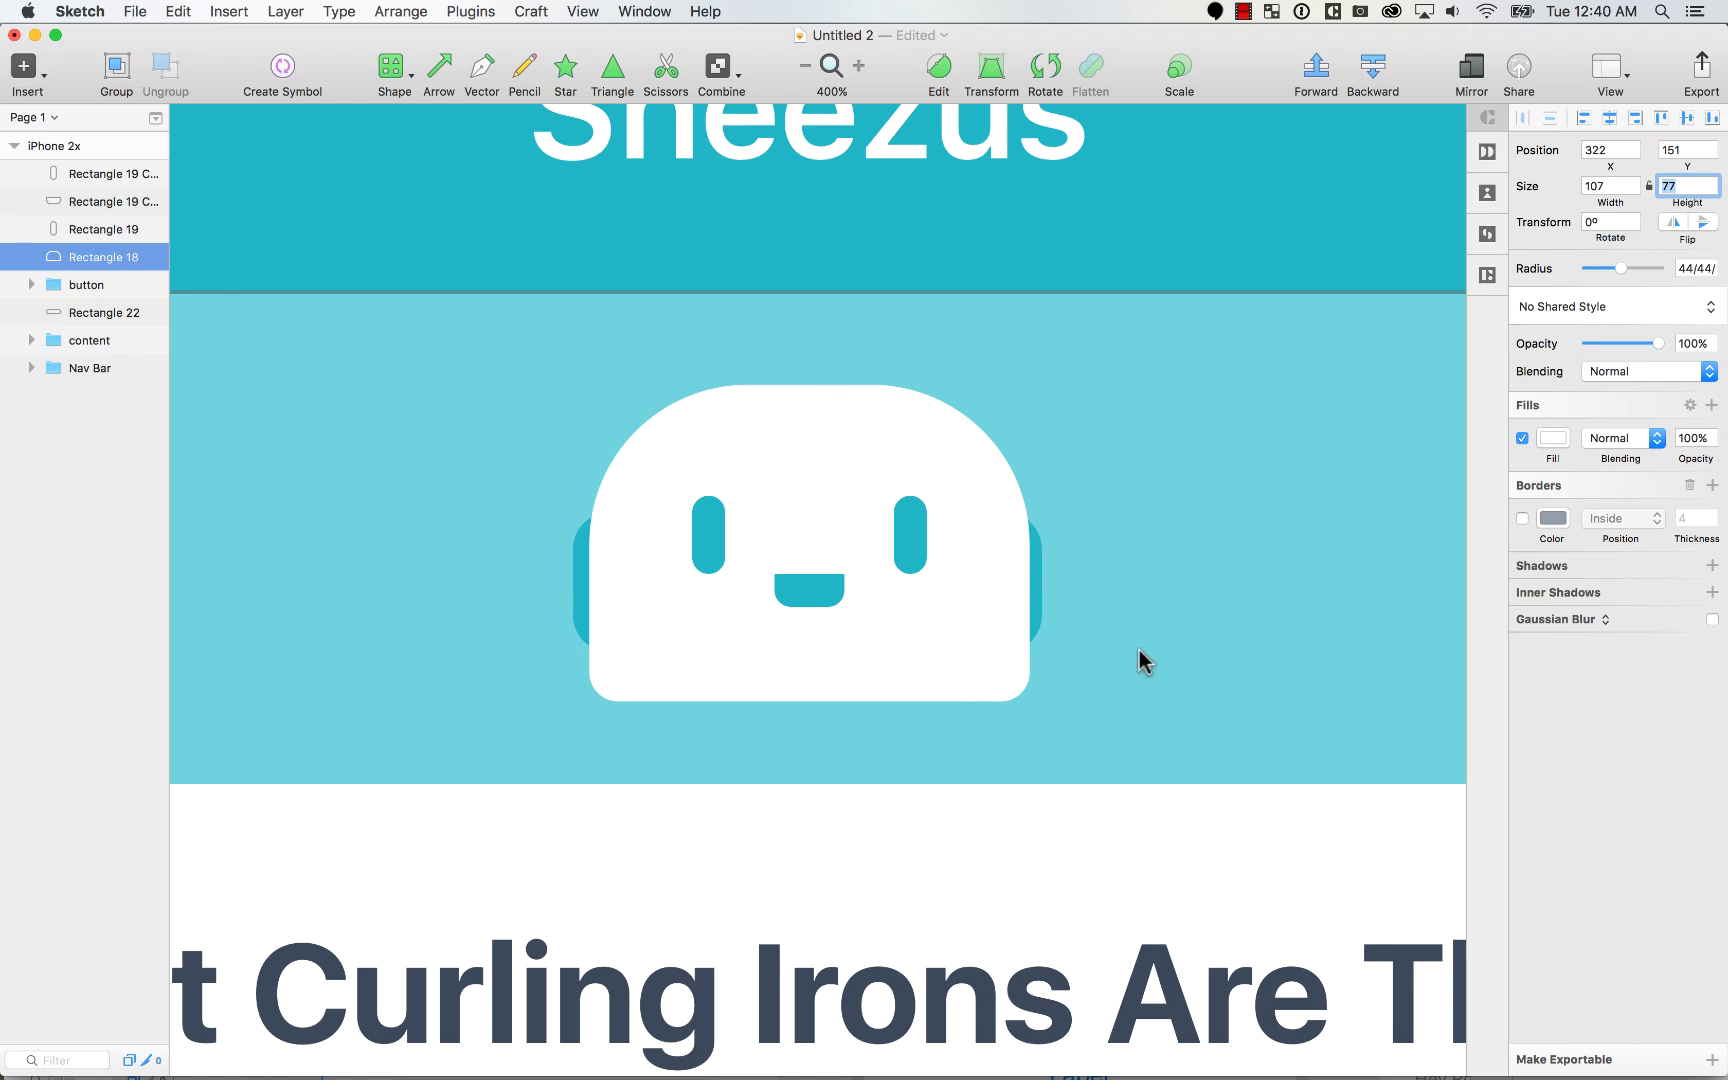
left_click(995, 660)
key("Up")
key("Up")
key("Up")
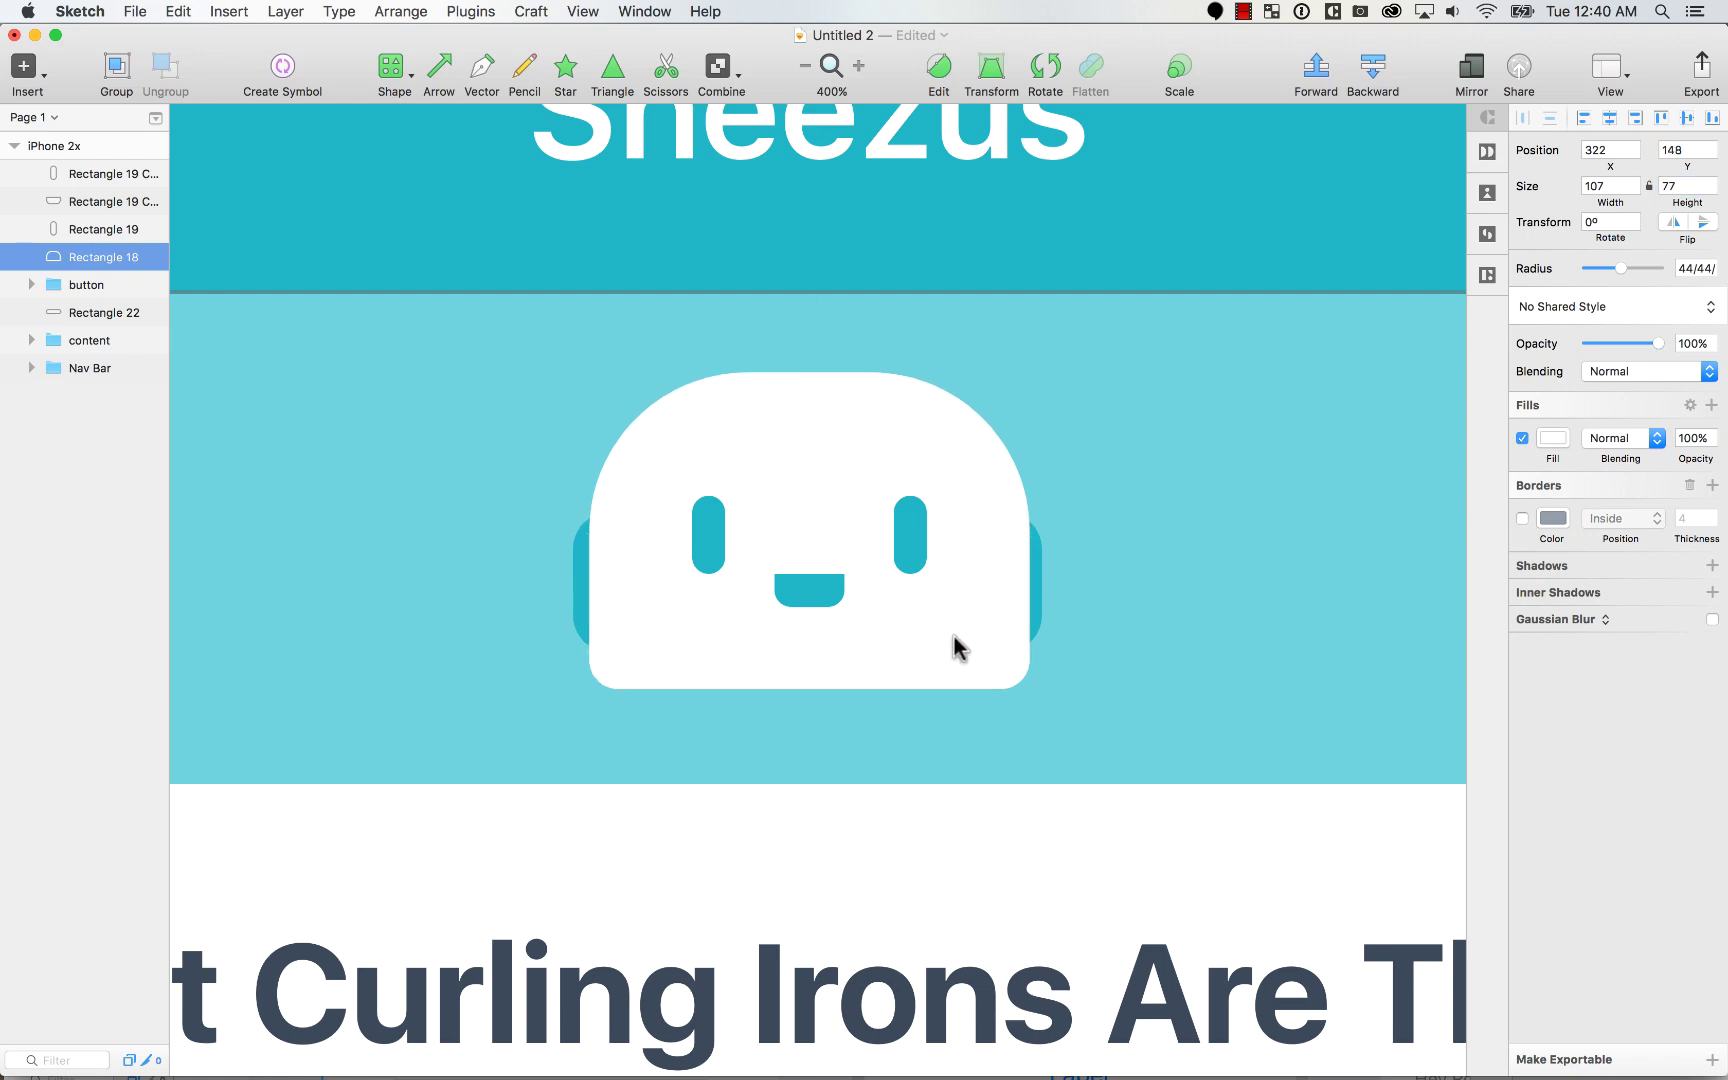
key("Down")
Step: Set the teal ear rectangle's width to 117 and its X position to 317
left_click(578, 586)
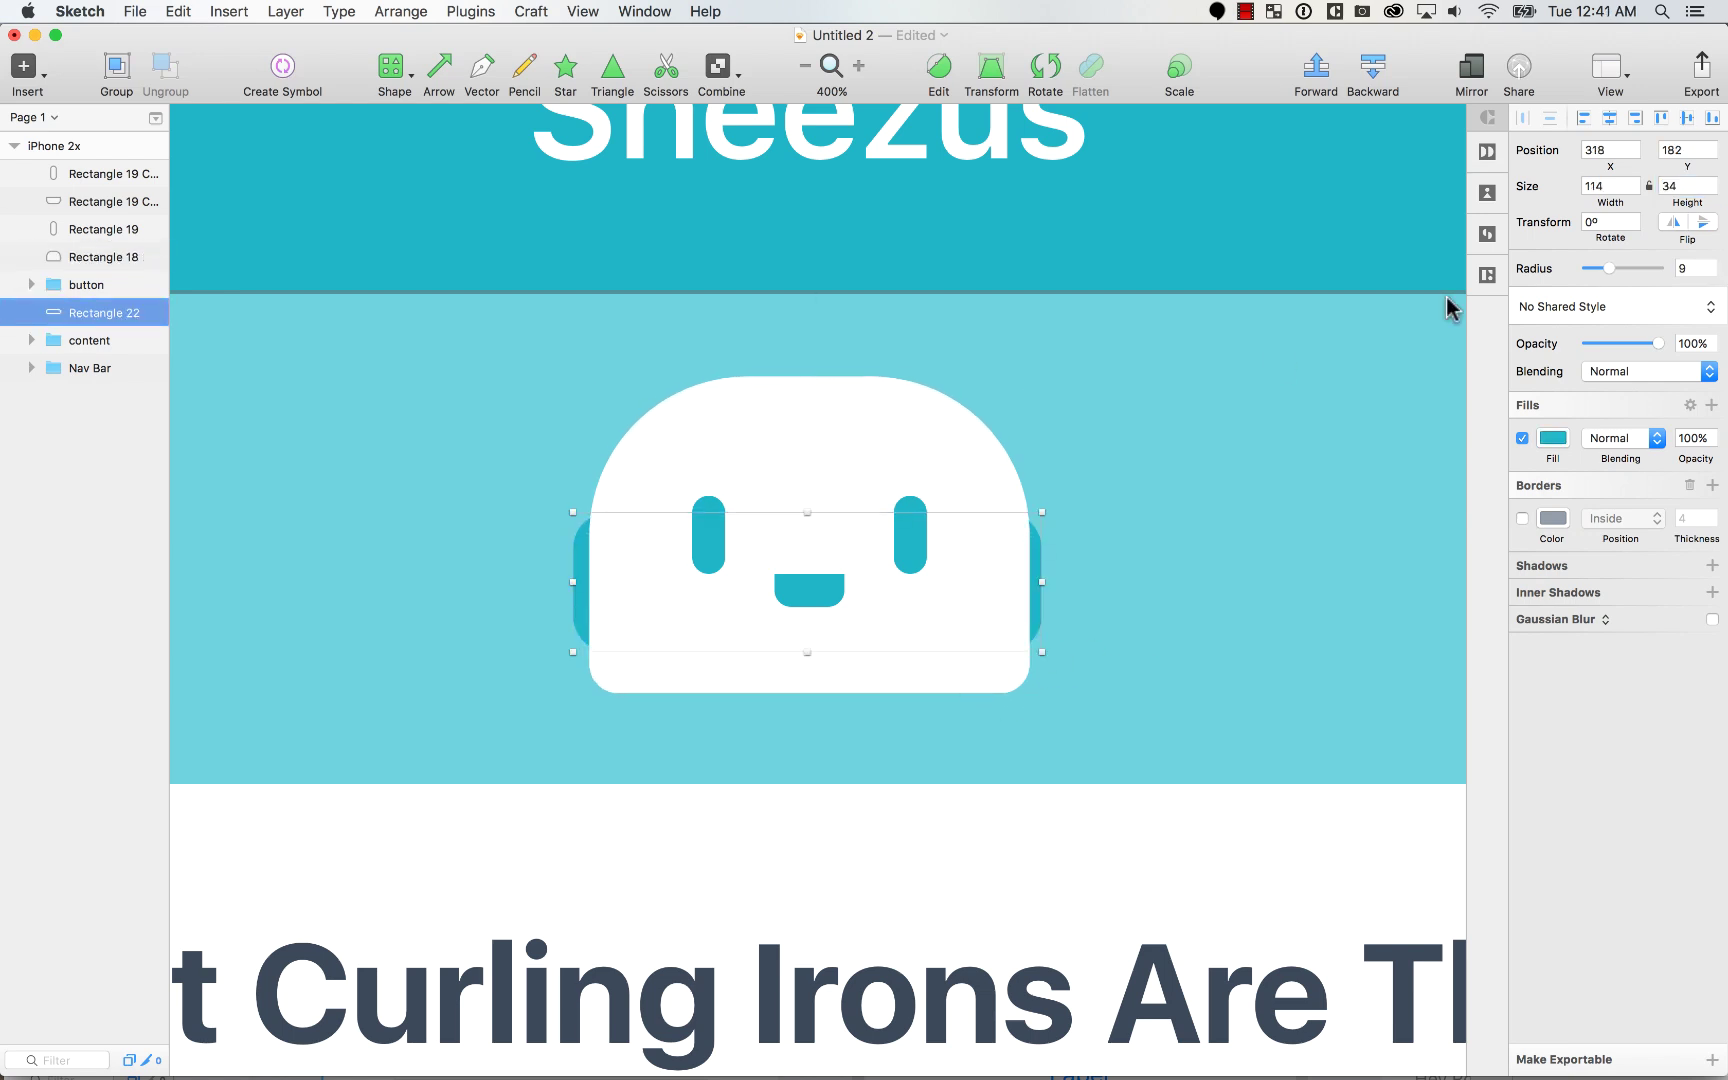
left_click(1605, 186)
key("Up")
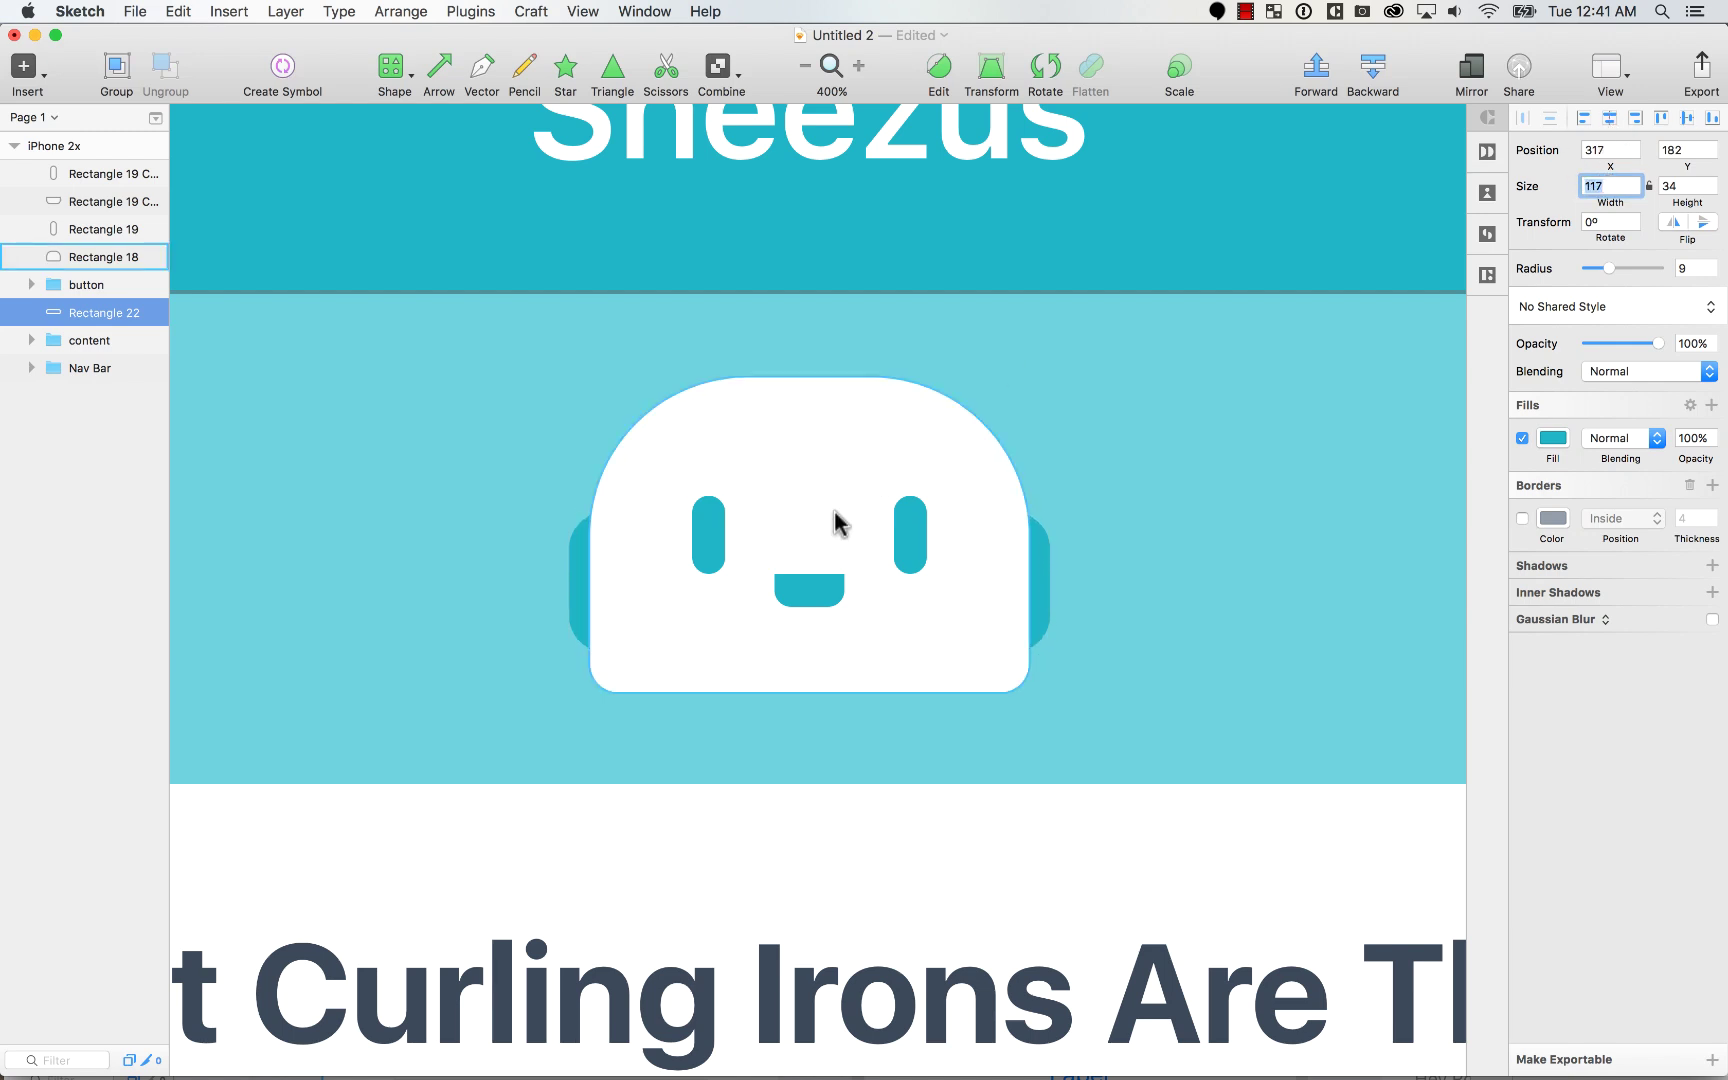
Step: Delete all the robot shapes together: the ears, head, both eyes and the mouth
left_click(756, 544, "shift")
left_click(722, 520, "shift")
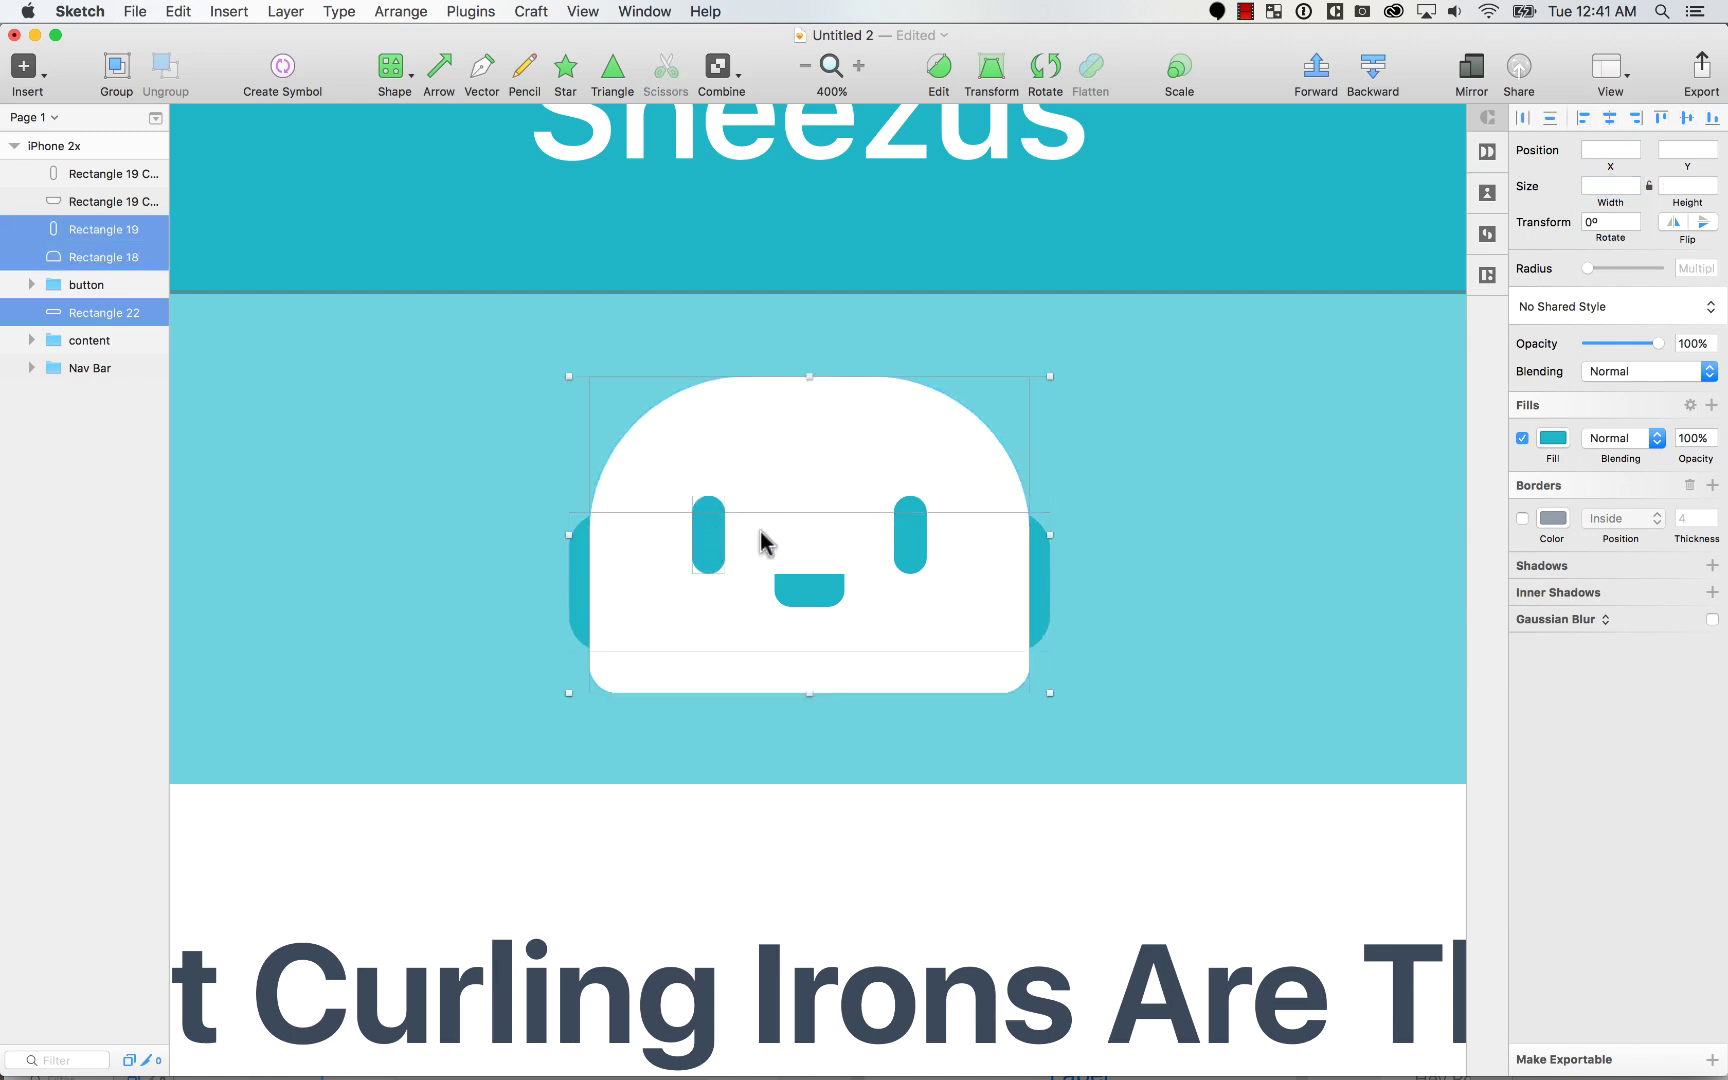
left_click(912, 540, "shift")
left_click(830, 590, "shift")
key("BackSpace")
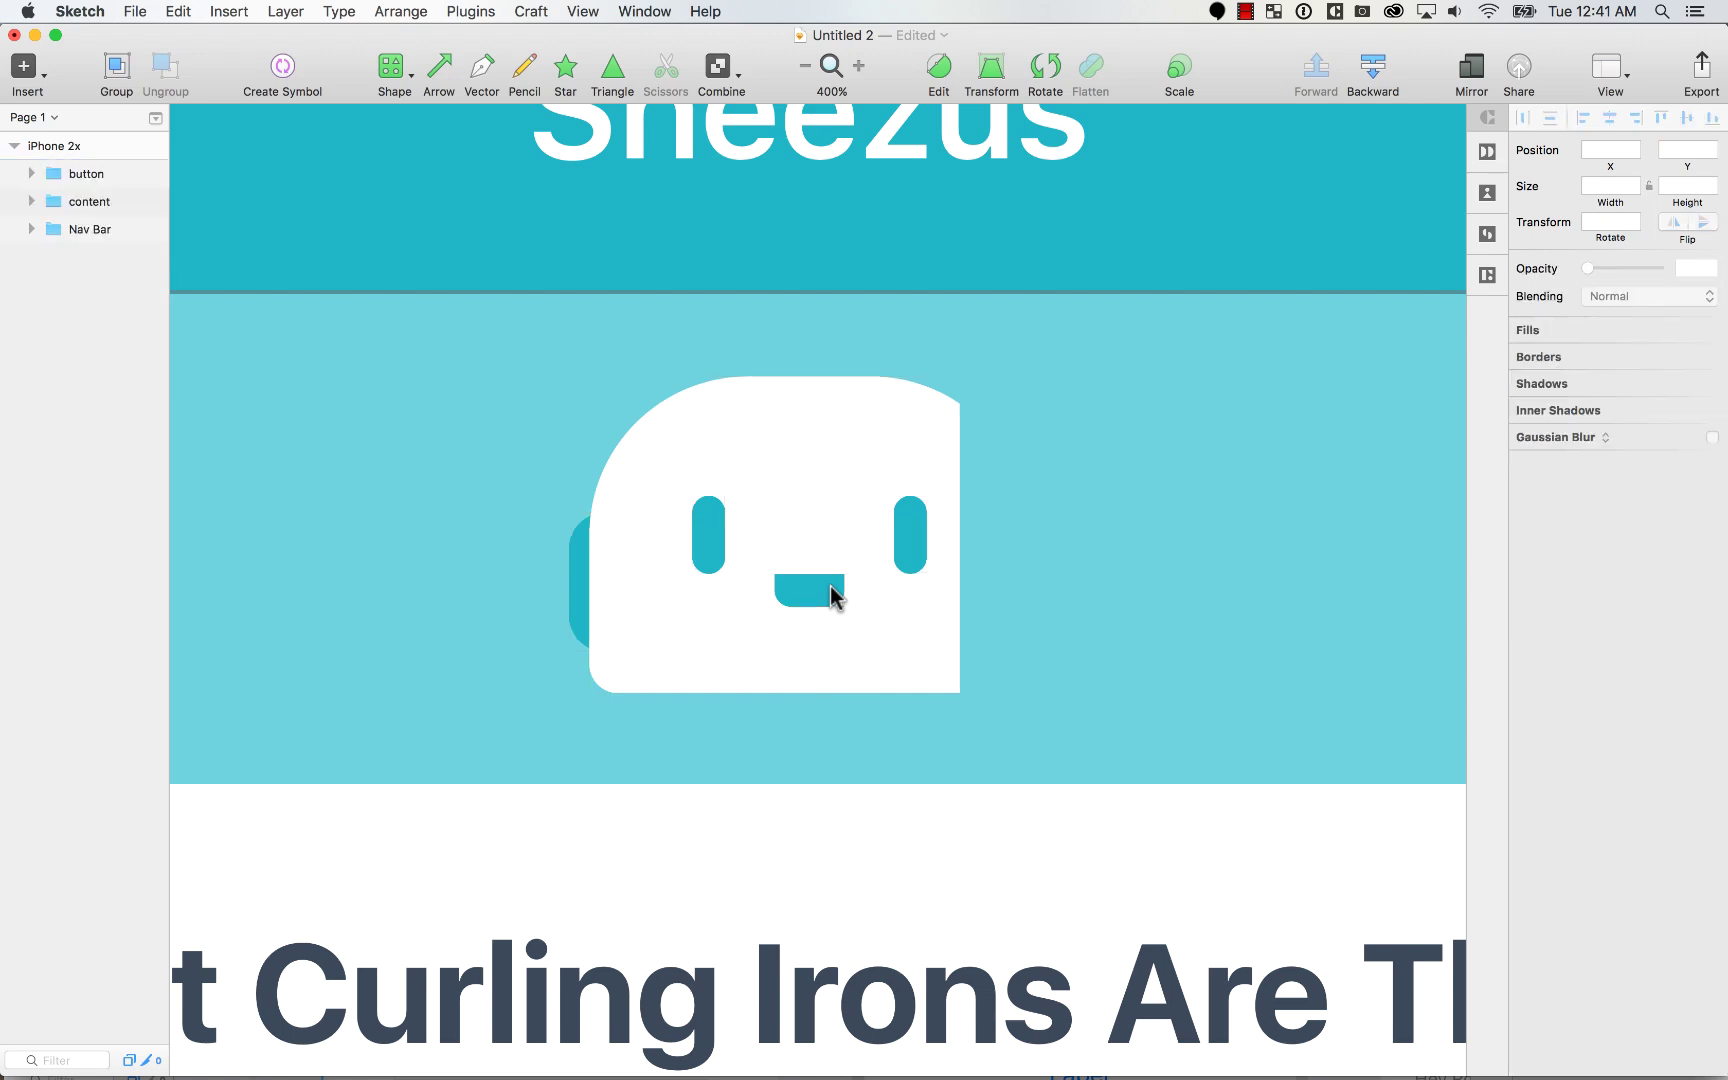
Step: Undo the deletion of the robot shapes and group them all under the name robot
key("super+z")
key("super+g")
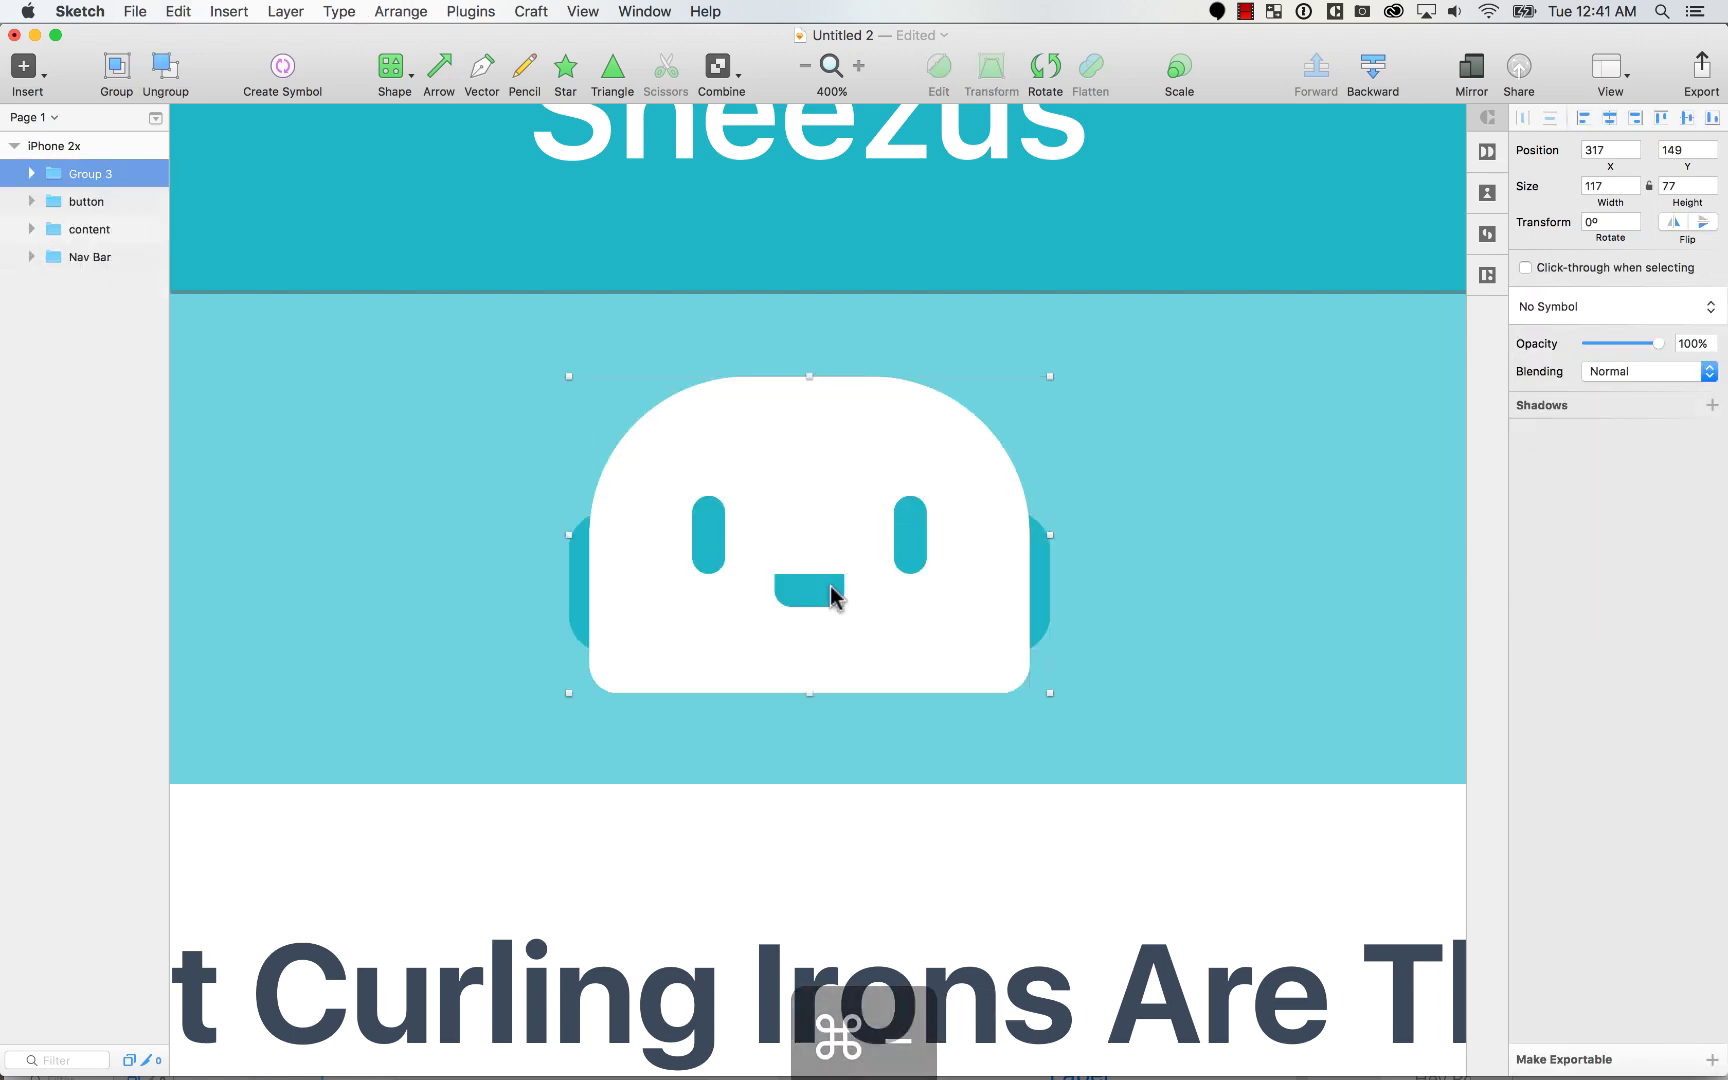
key("super+minus")
double_click(90, 174)
type("rob")
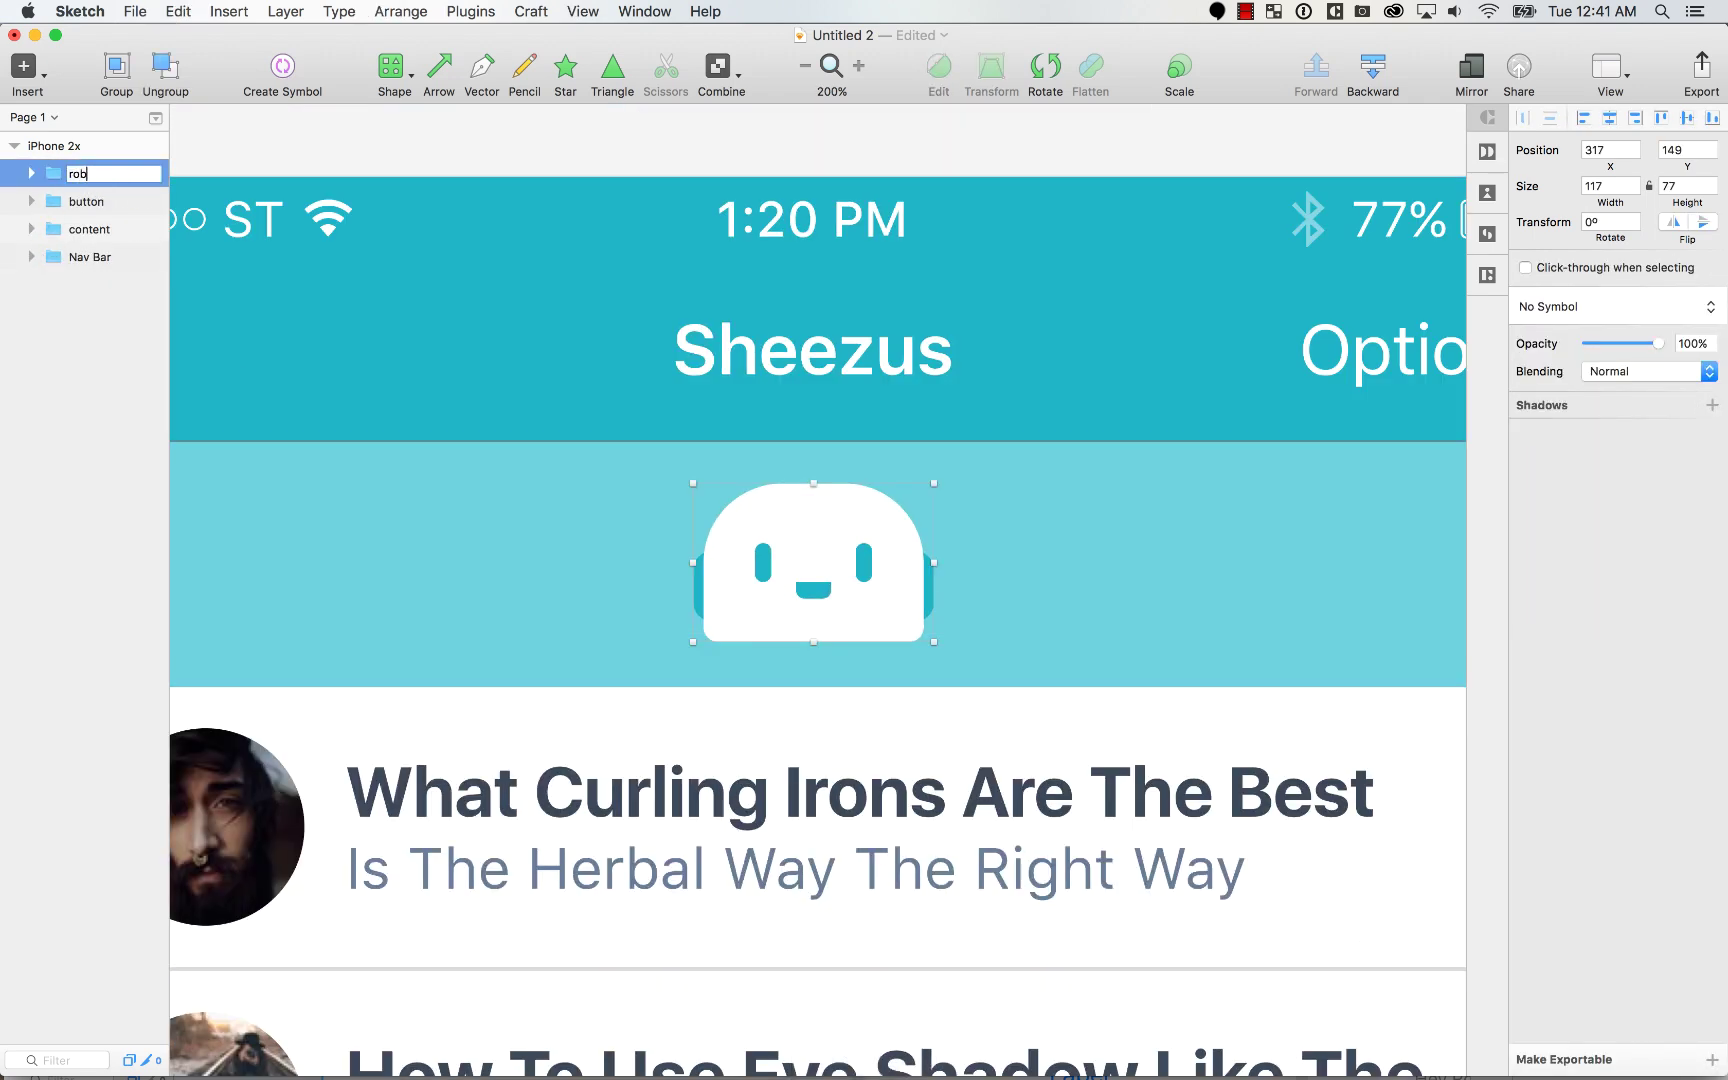
type("ot")
key("Return")
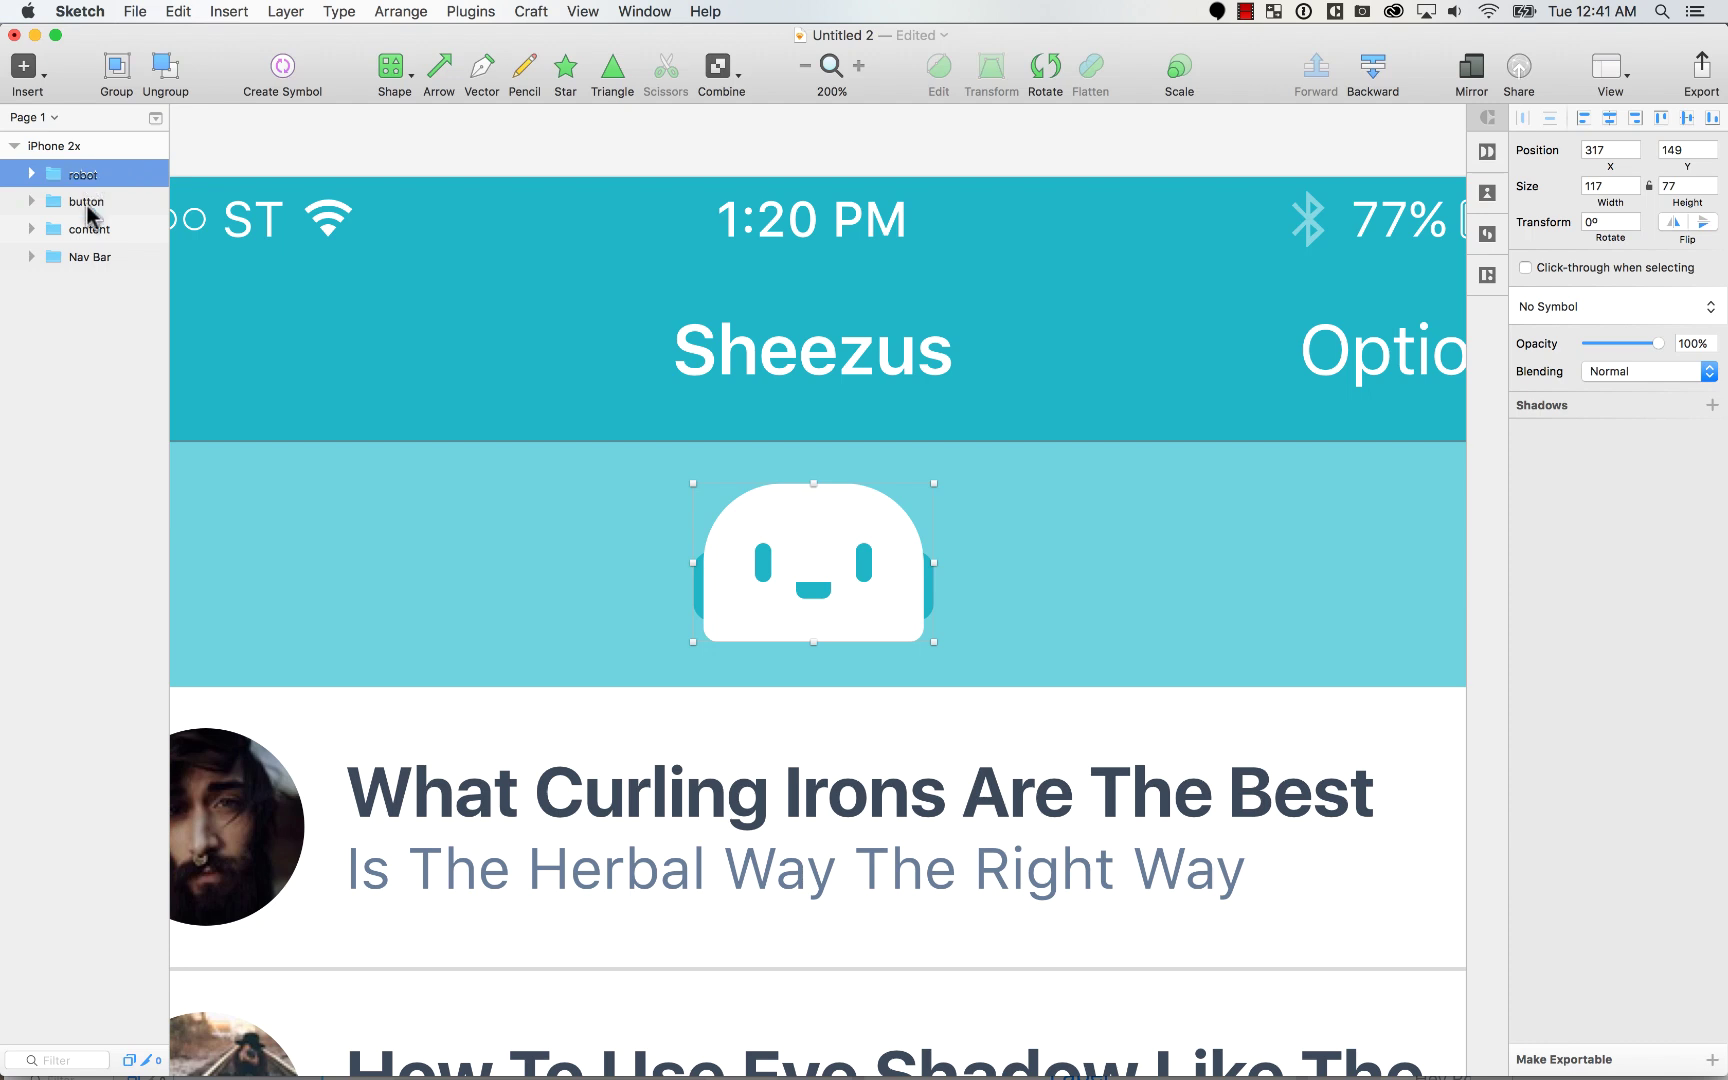
Step: Move the robot group to the very back of the artboard's layer order, beneath the Nav Bar group
mouse_move(90, 215)
left_mouse_down()
mouse_move(60, 309)
mouse_move(80, 287)
mouse_move(70, 244)
left_mouse_up()
key("super+minus")
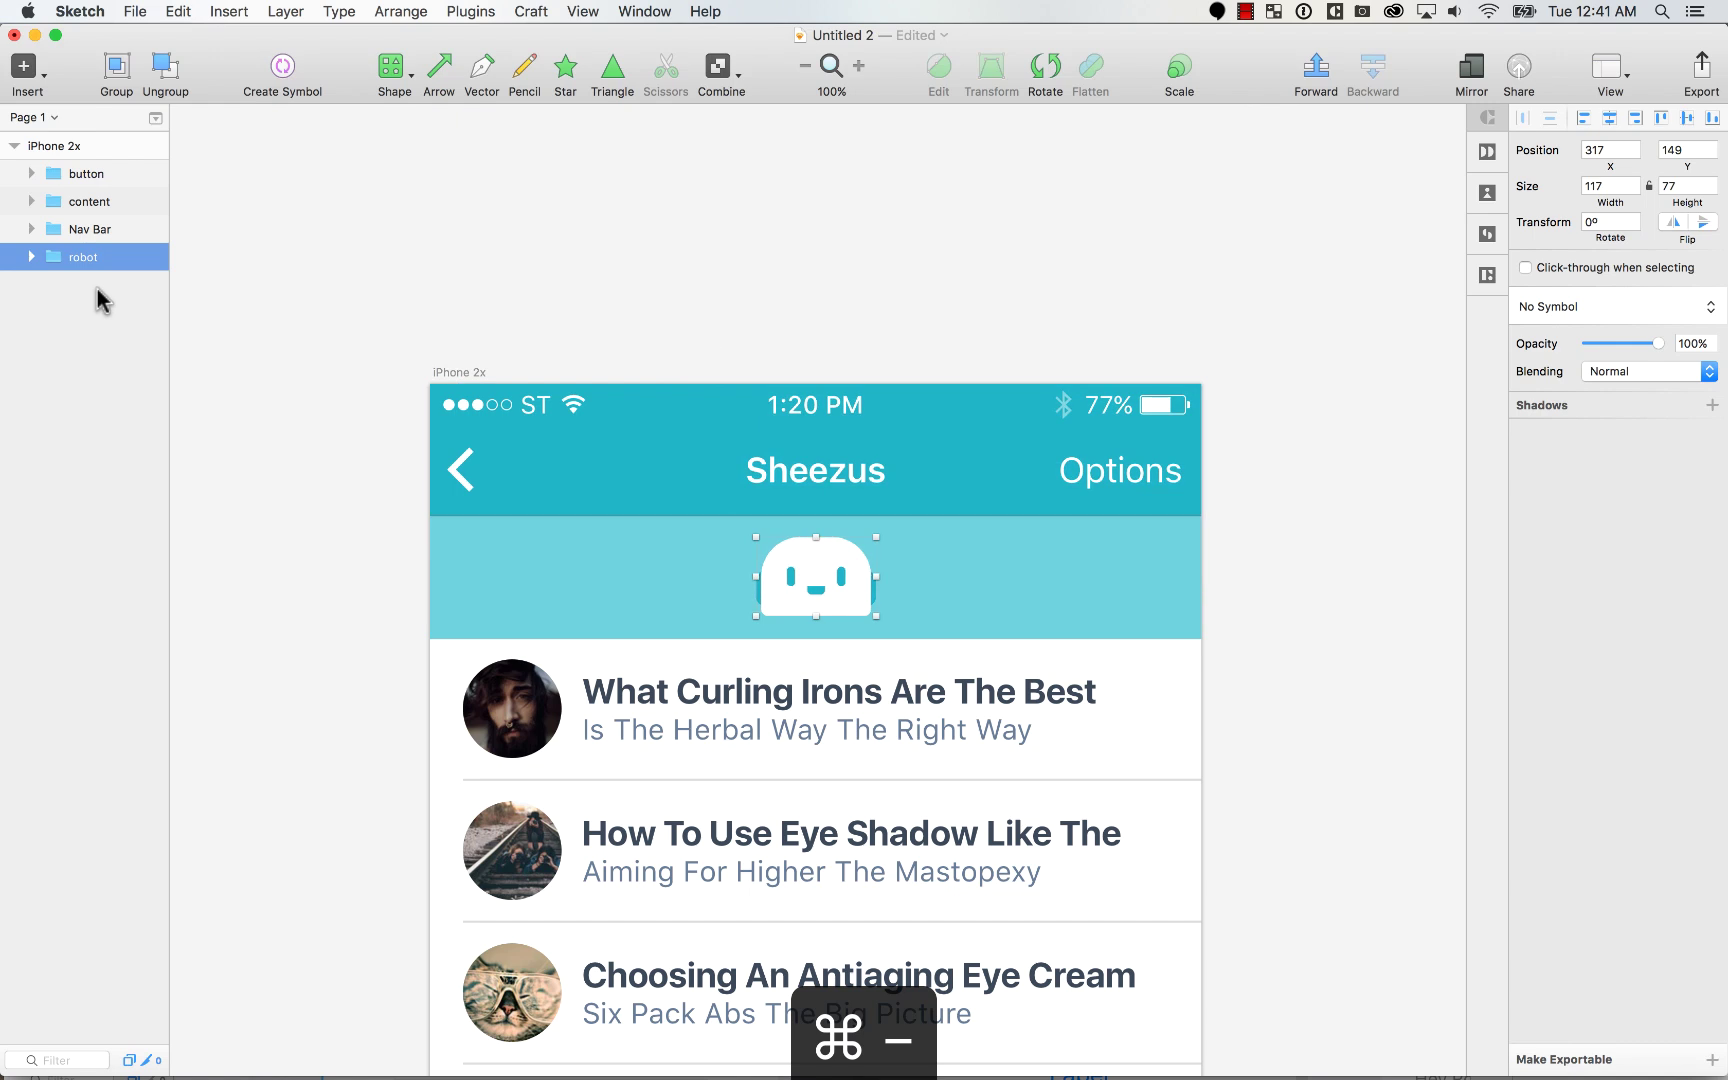
scroll(510, 318, "down", 2)
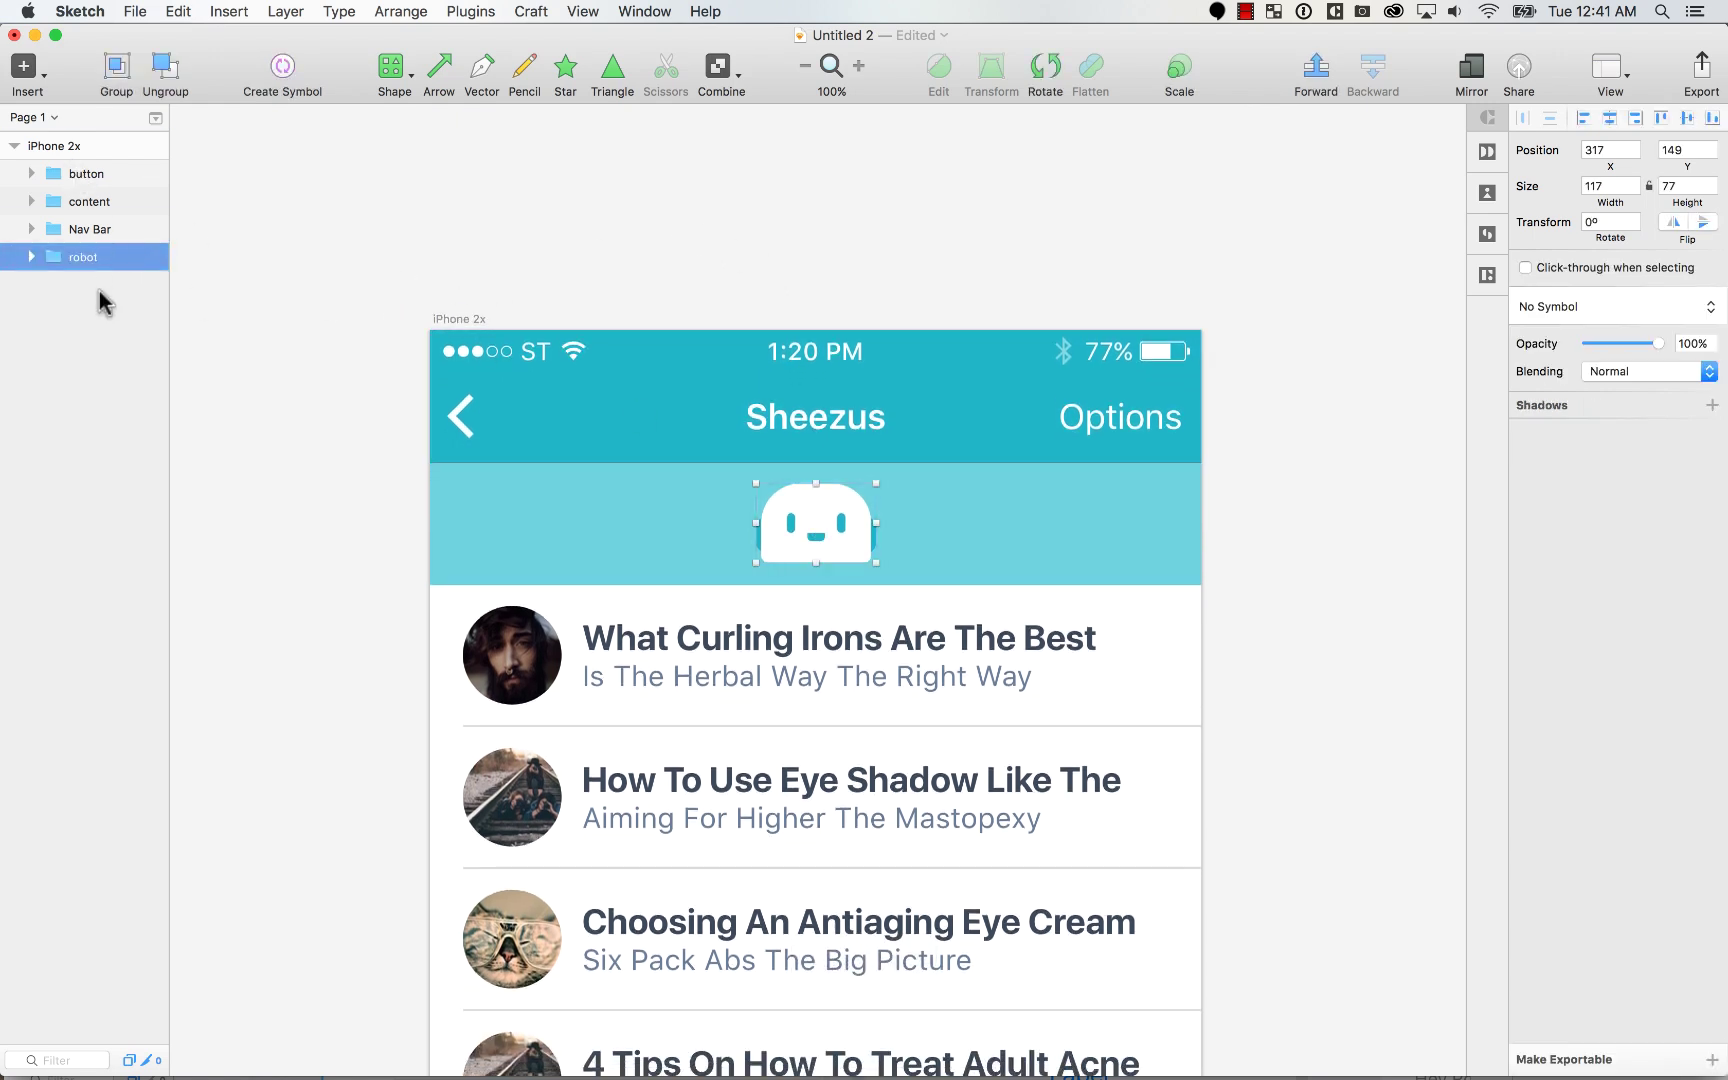
Step: Rename the iPhone 2x artboard as screen
left_click(527, 222)
key("super+minus")
key("super+minus")
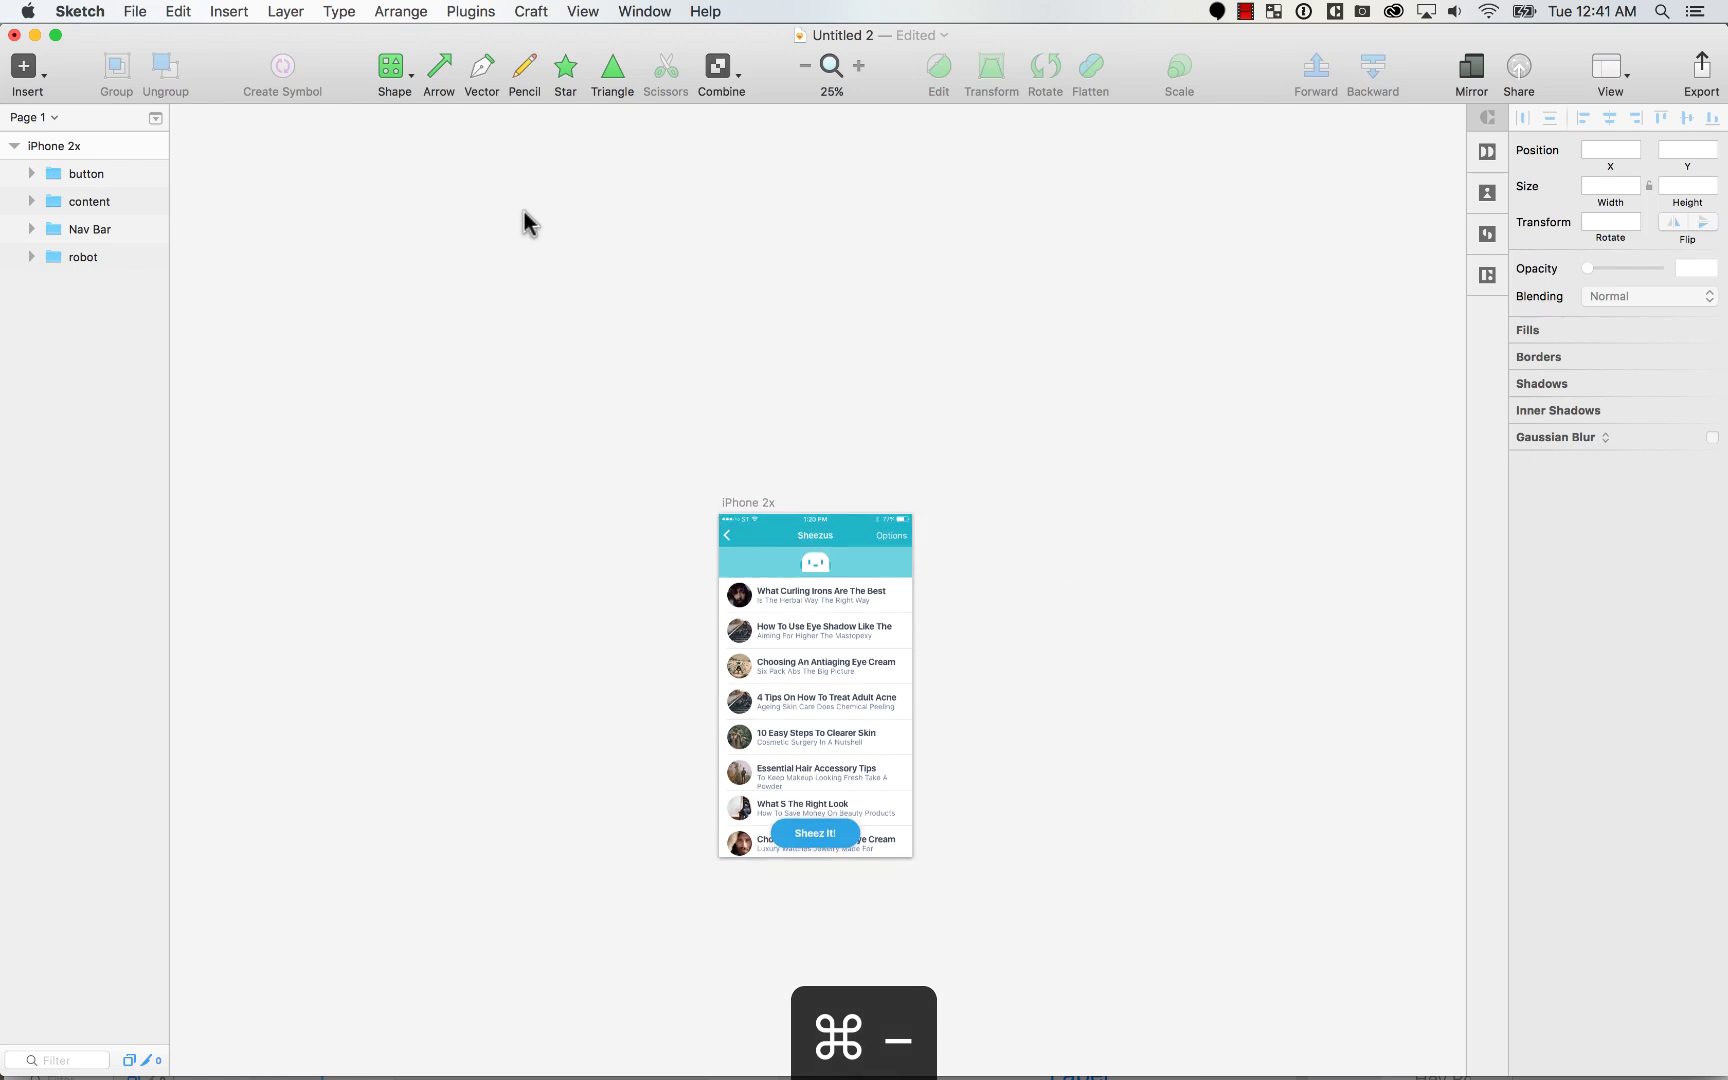
scroll(525, 220, "down", 2)
key("z")
left_click_drag(657, 348, 1044, 811)
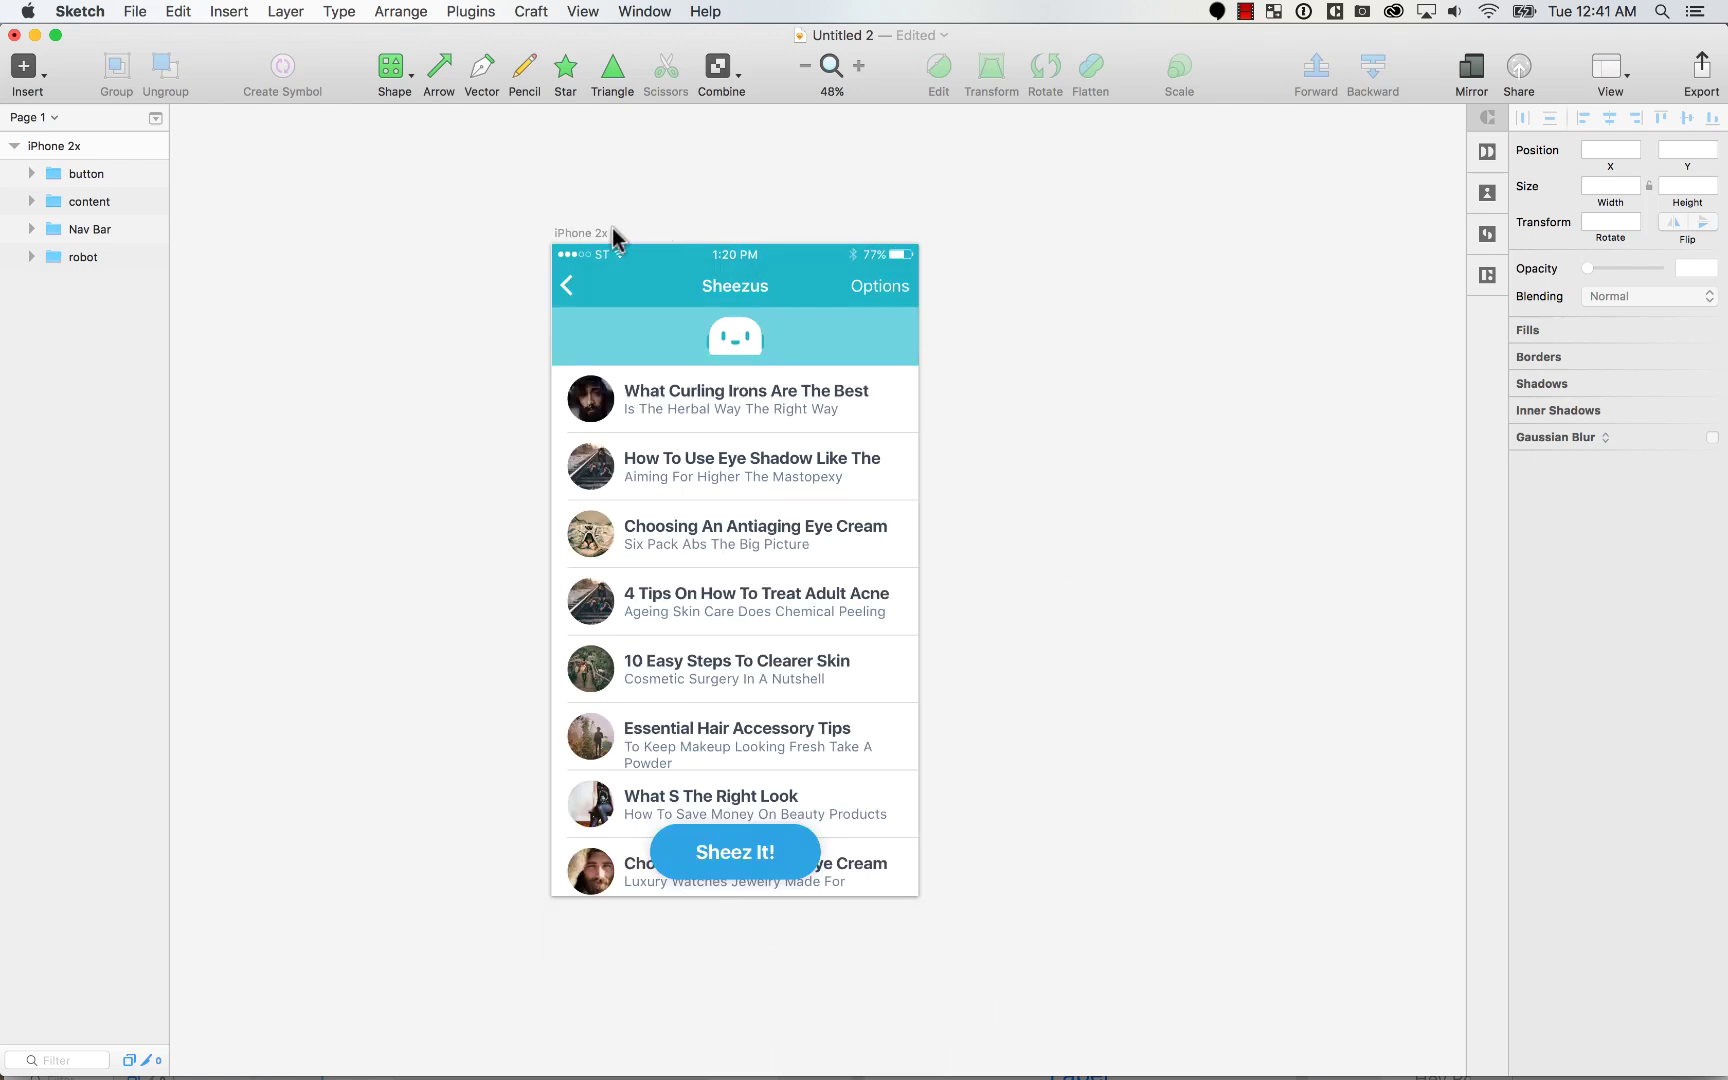
left_click(600, 232)
double_click(52, 146)
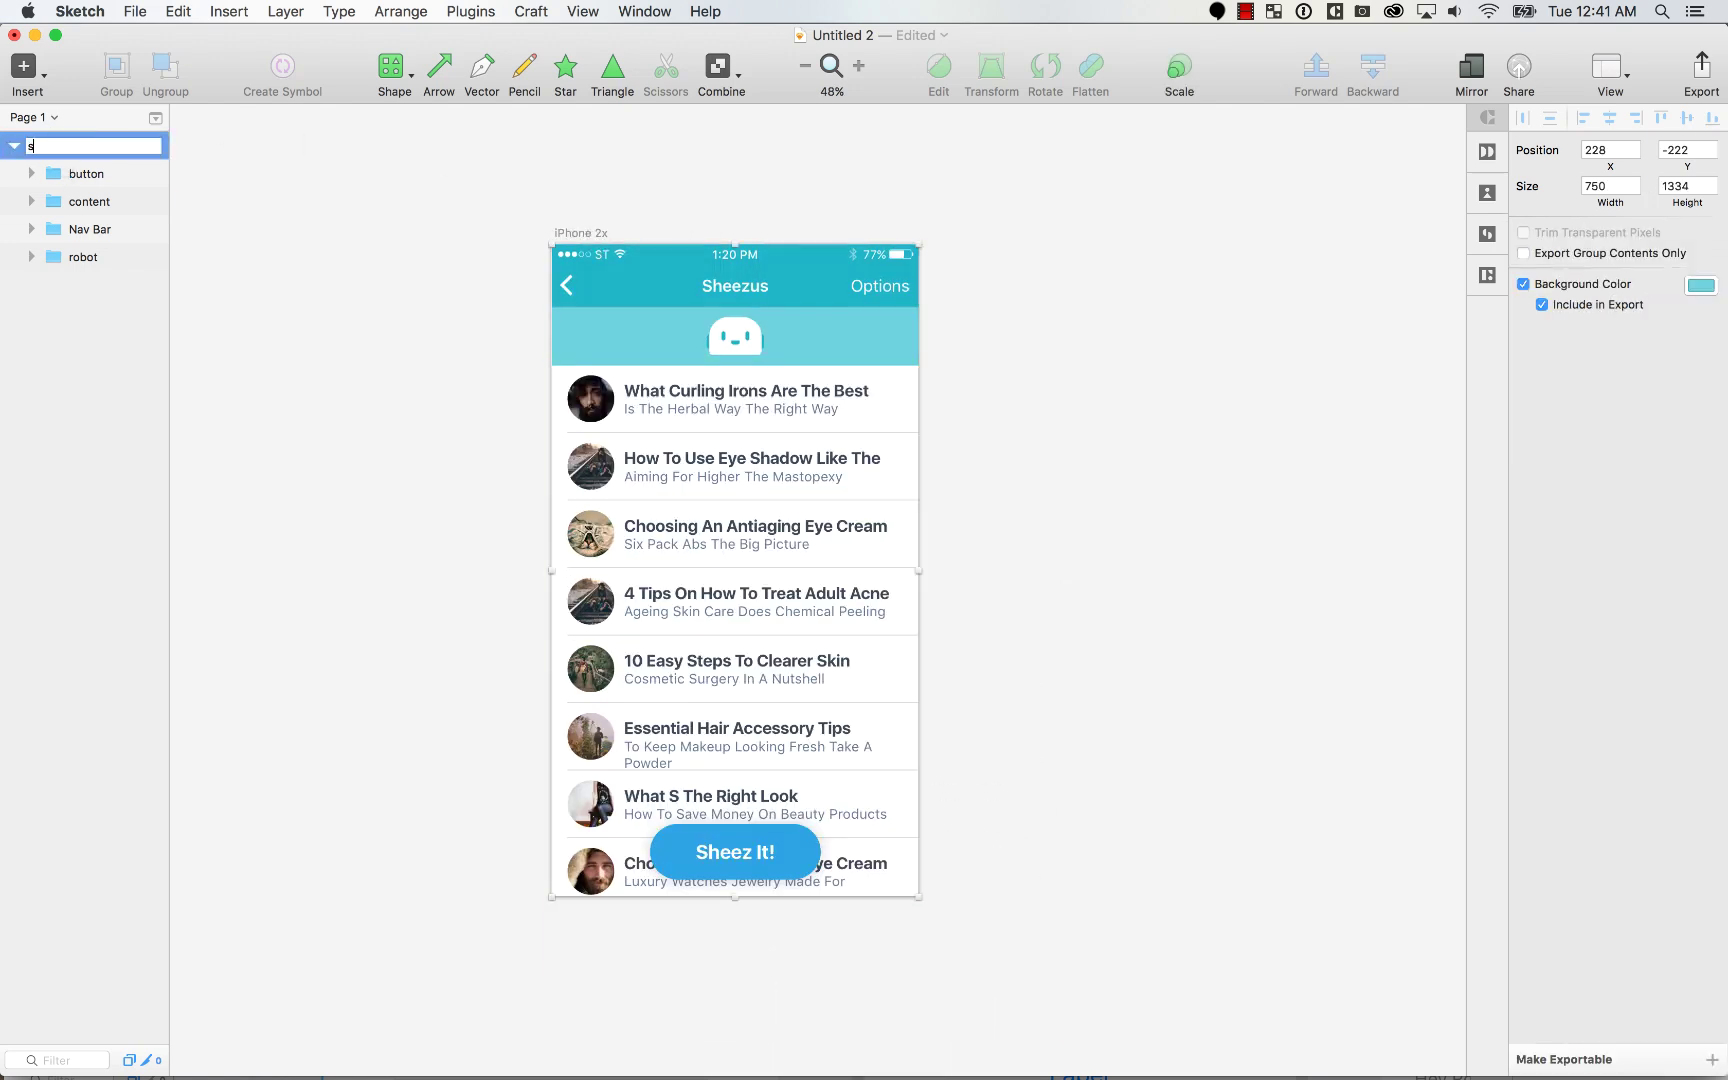
type("screen")
key("Return")
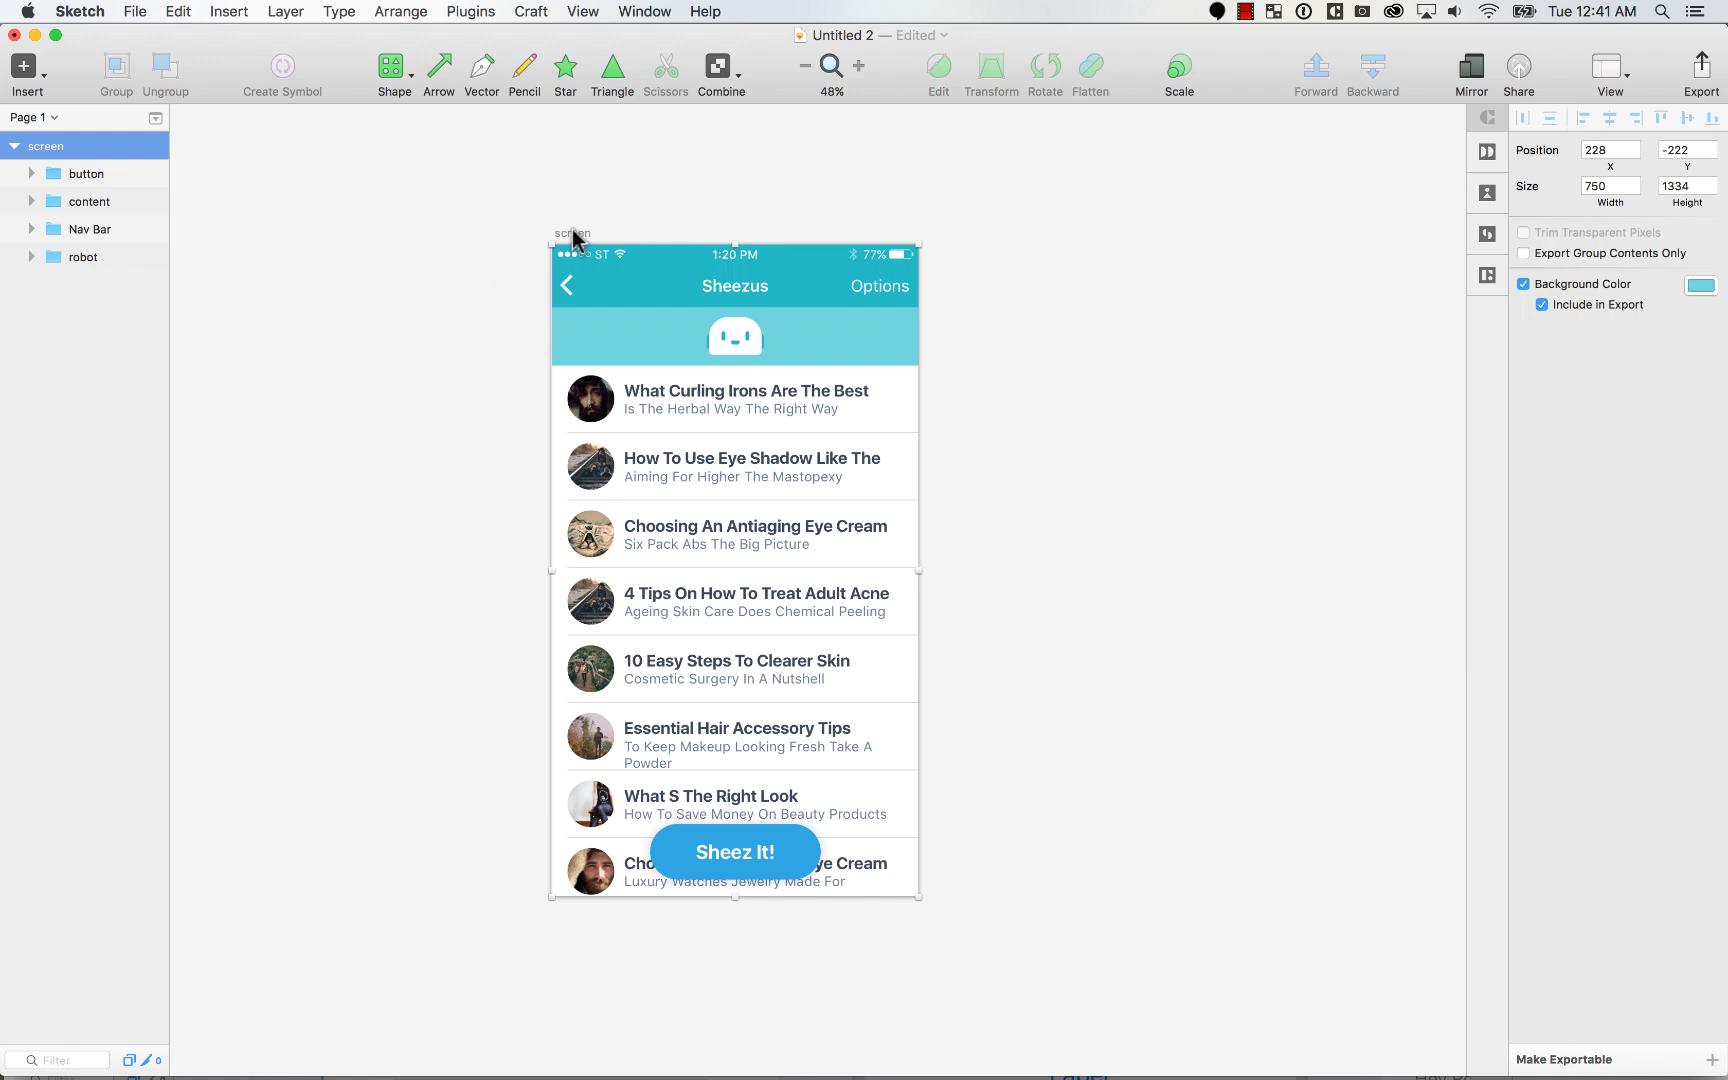
left_click(485, 12)
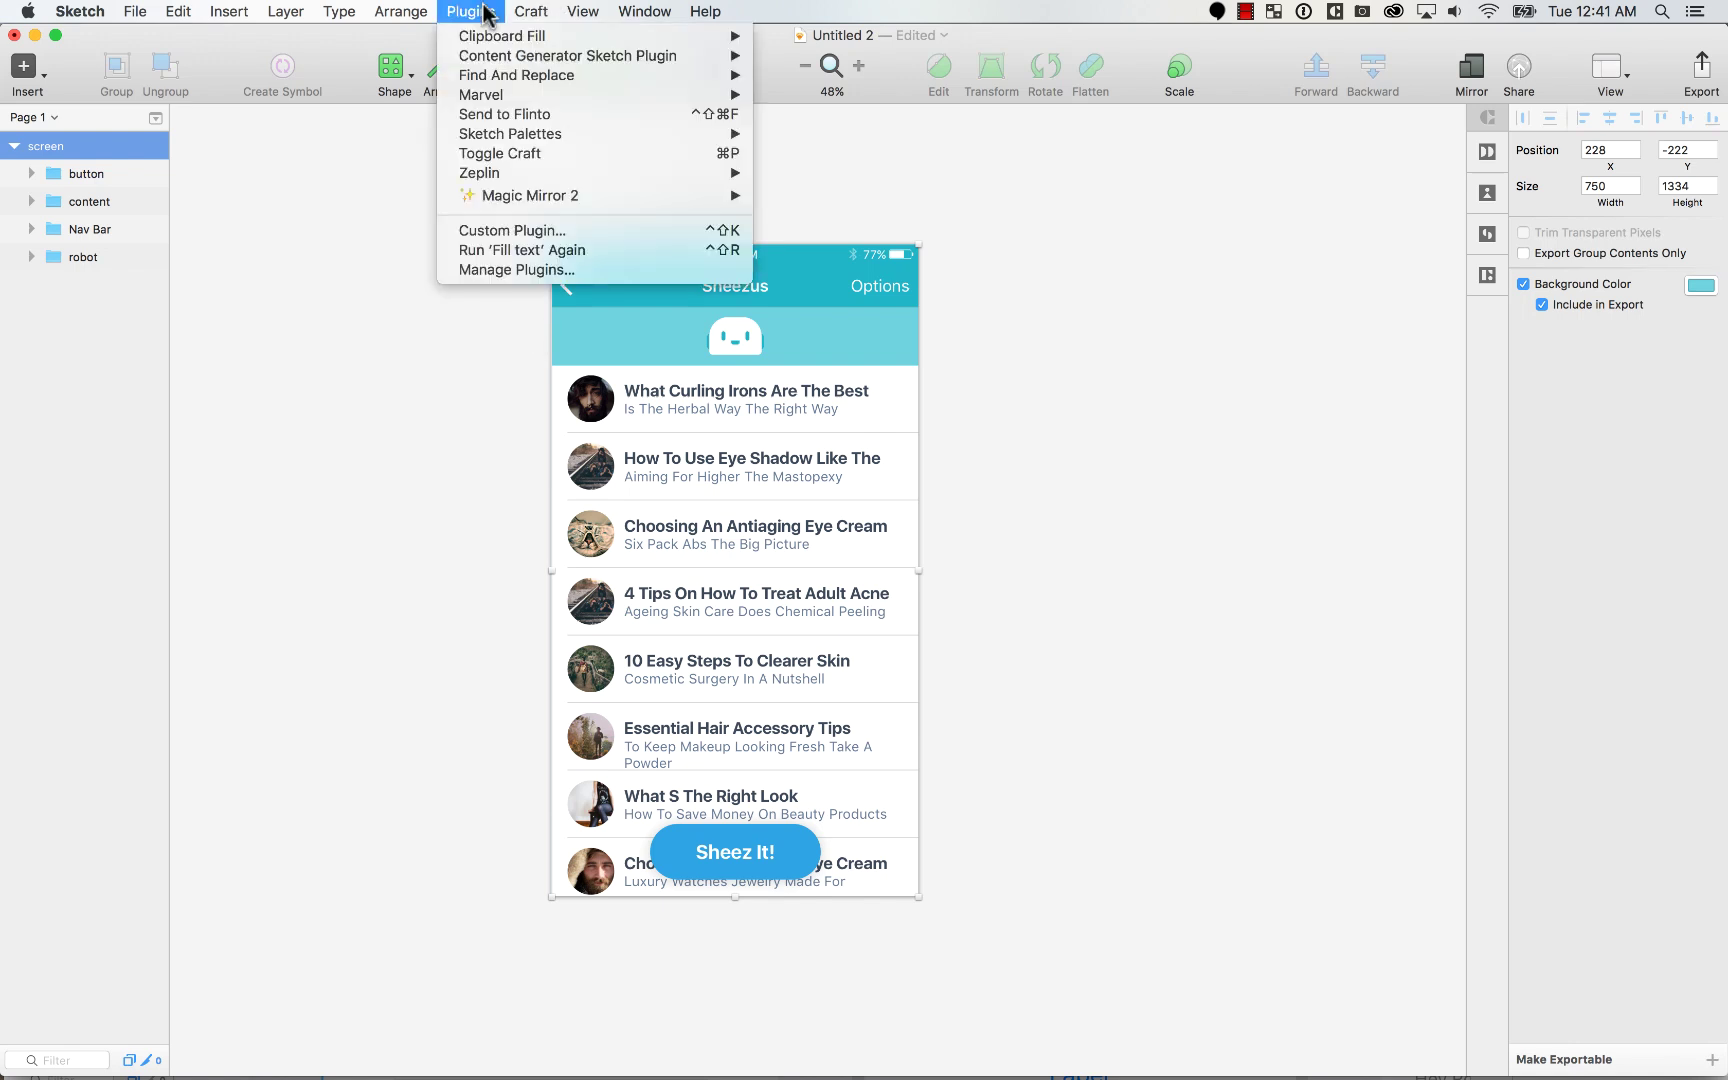
left_click(485, 12)
key("super+Tab")
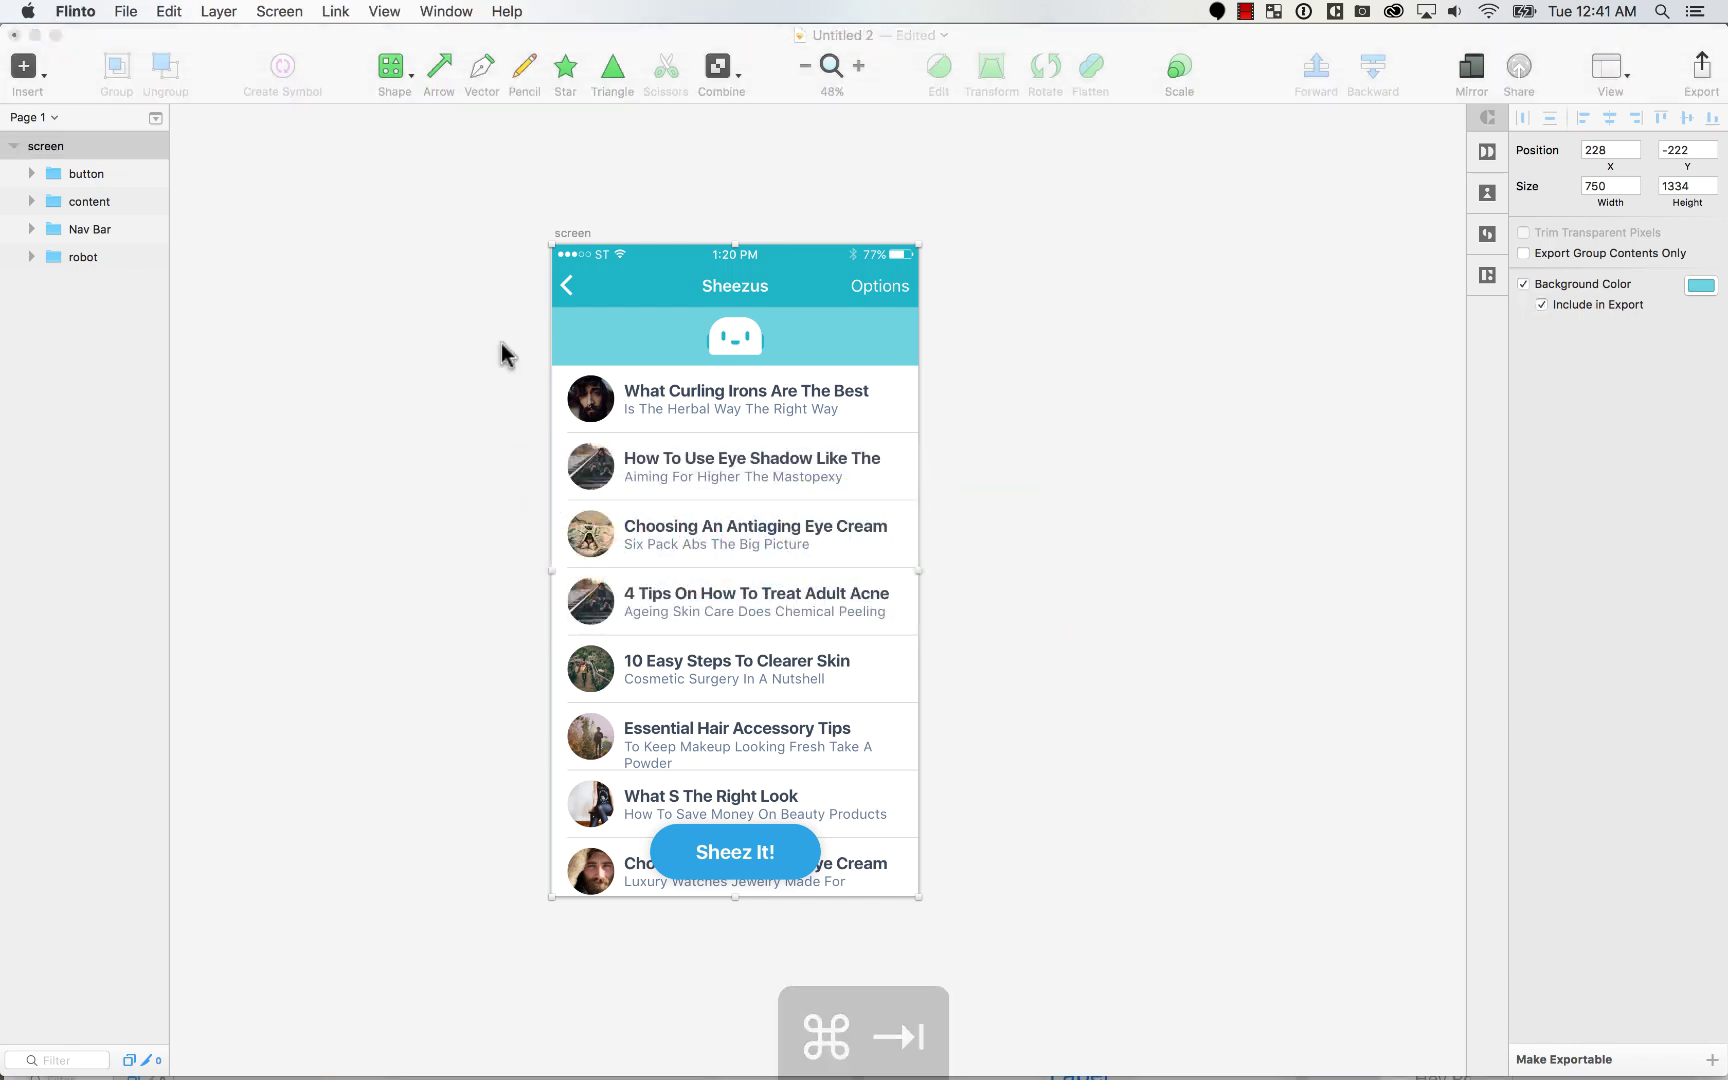
key("super+Tab")
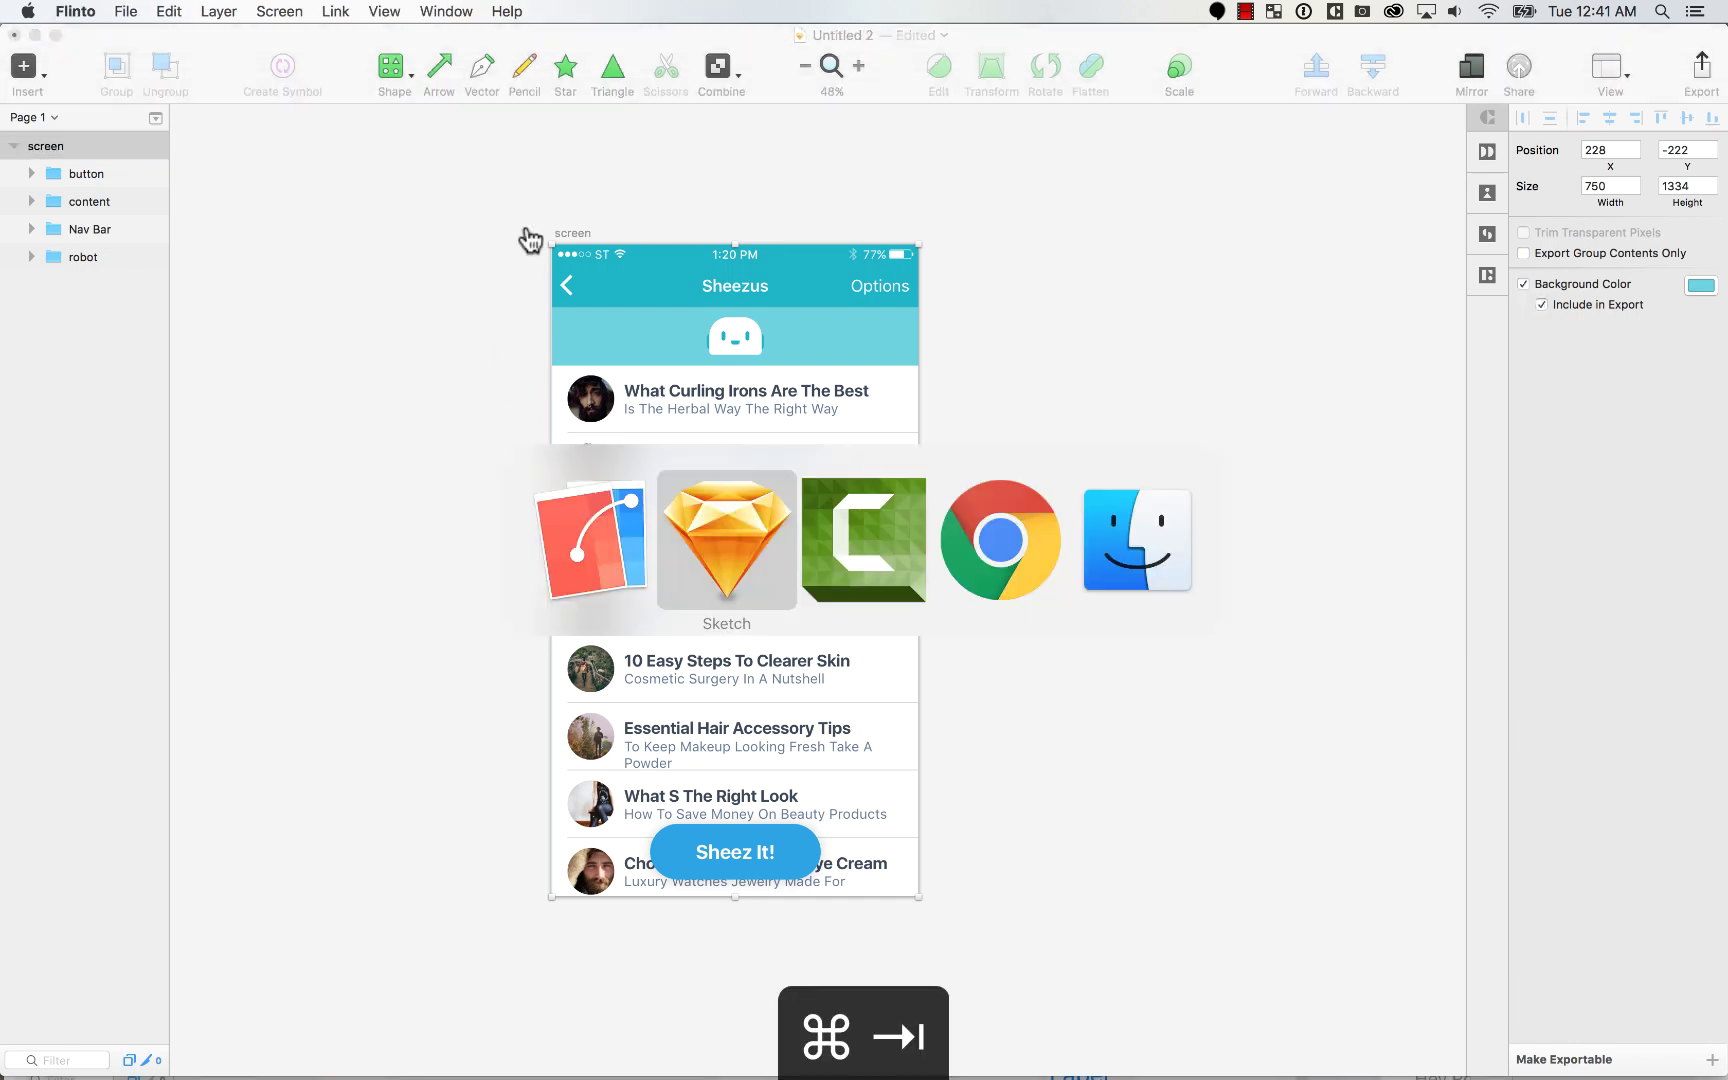
left_click(470, 11)
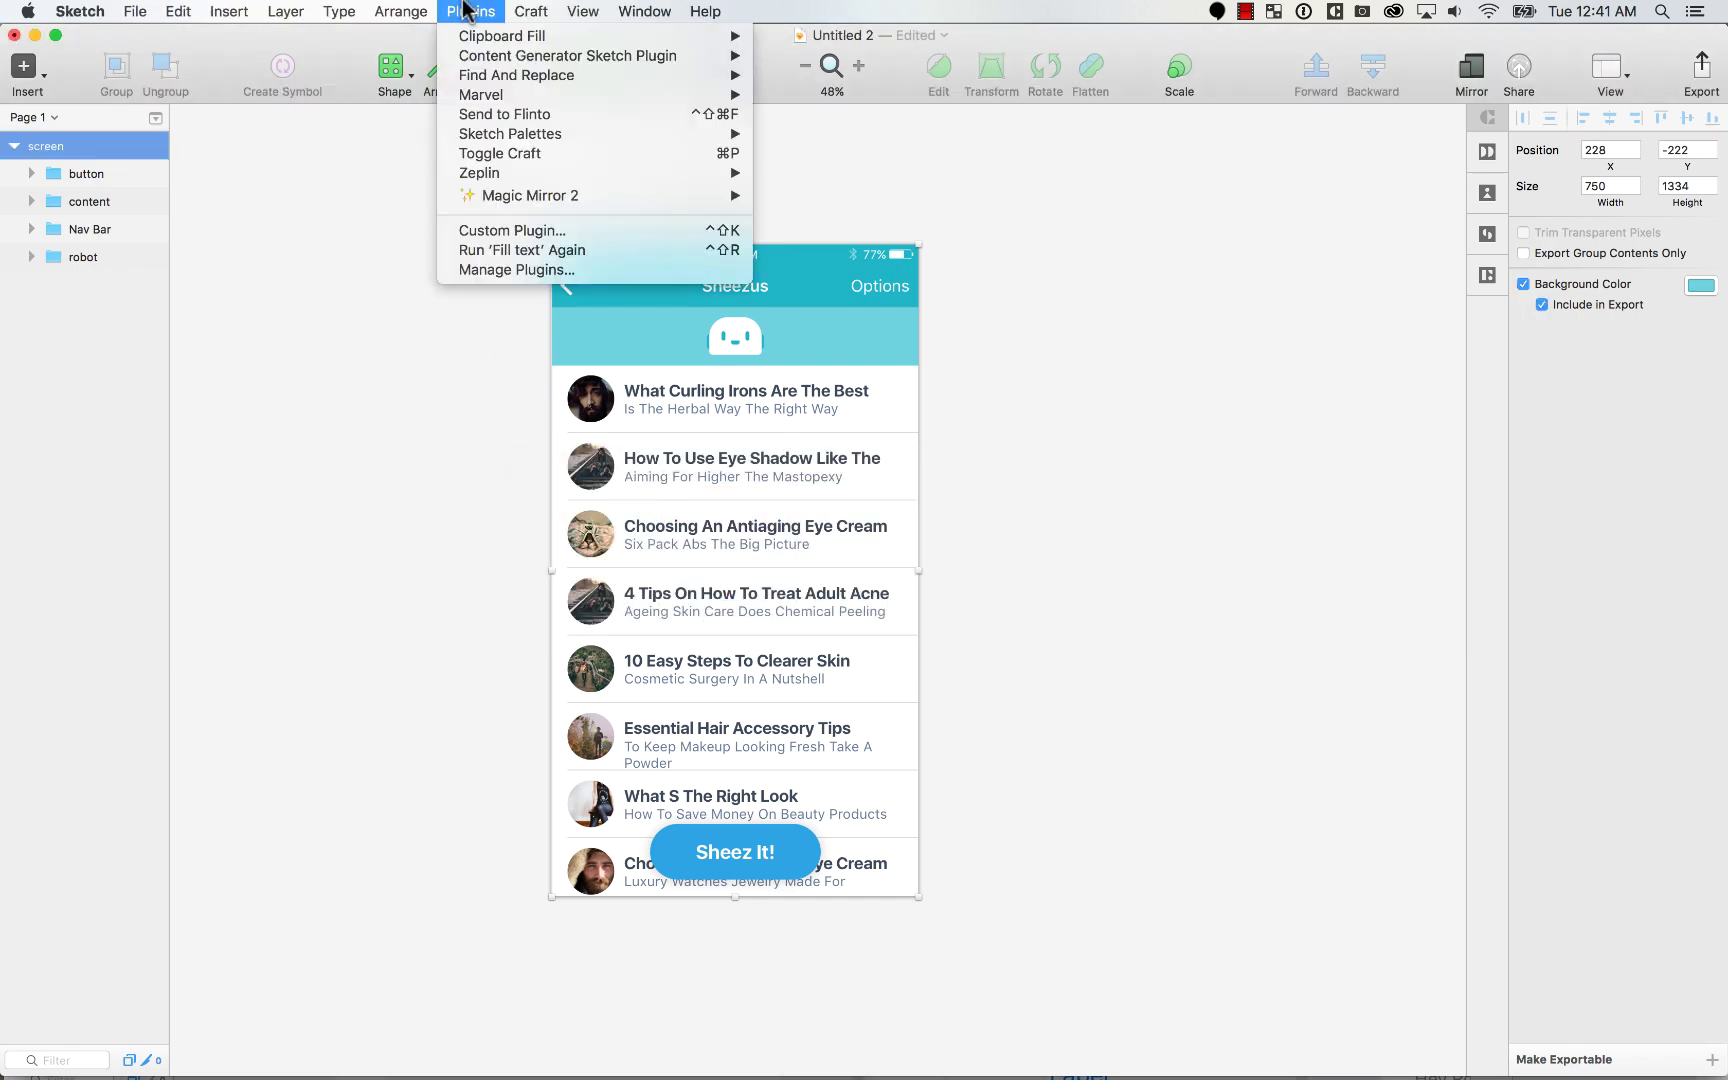
left_click(566, 113)
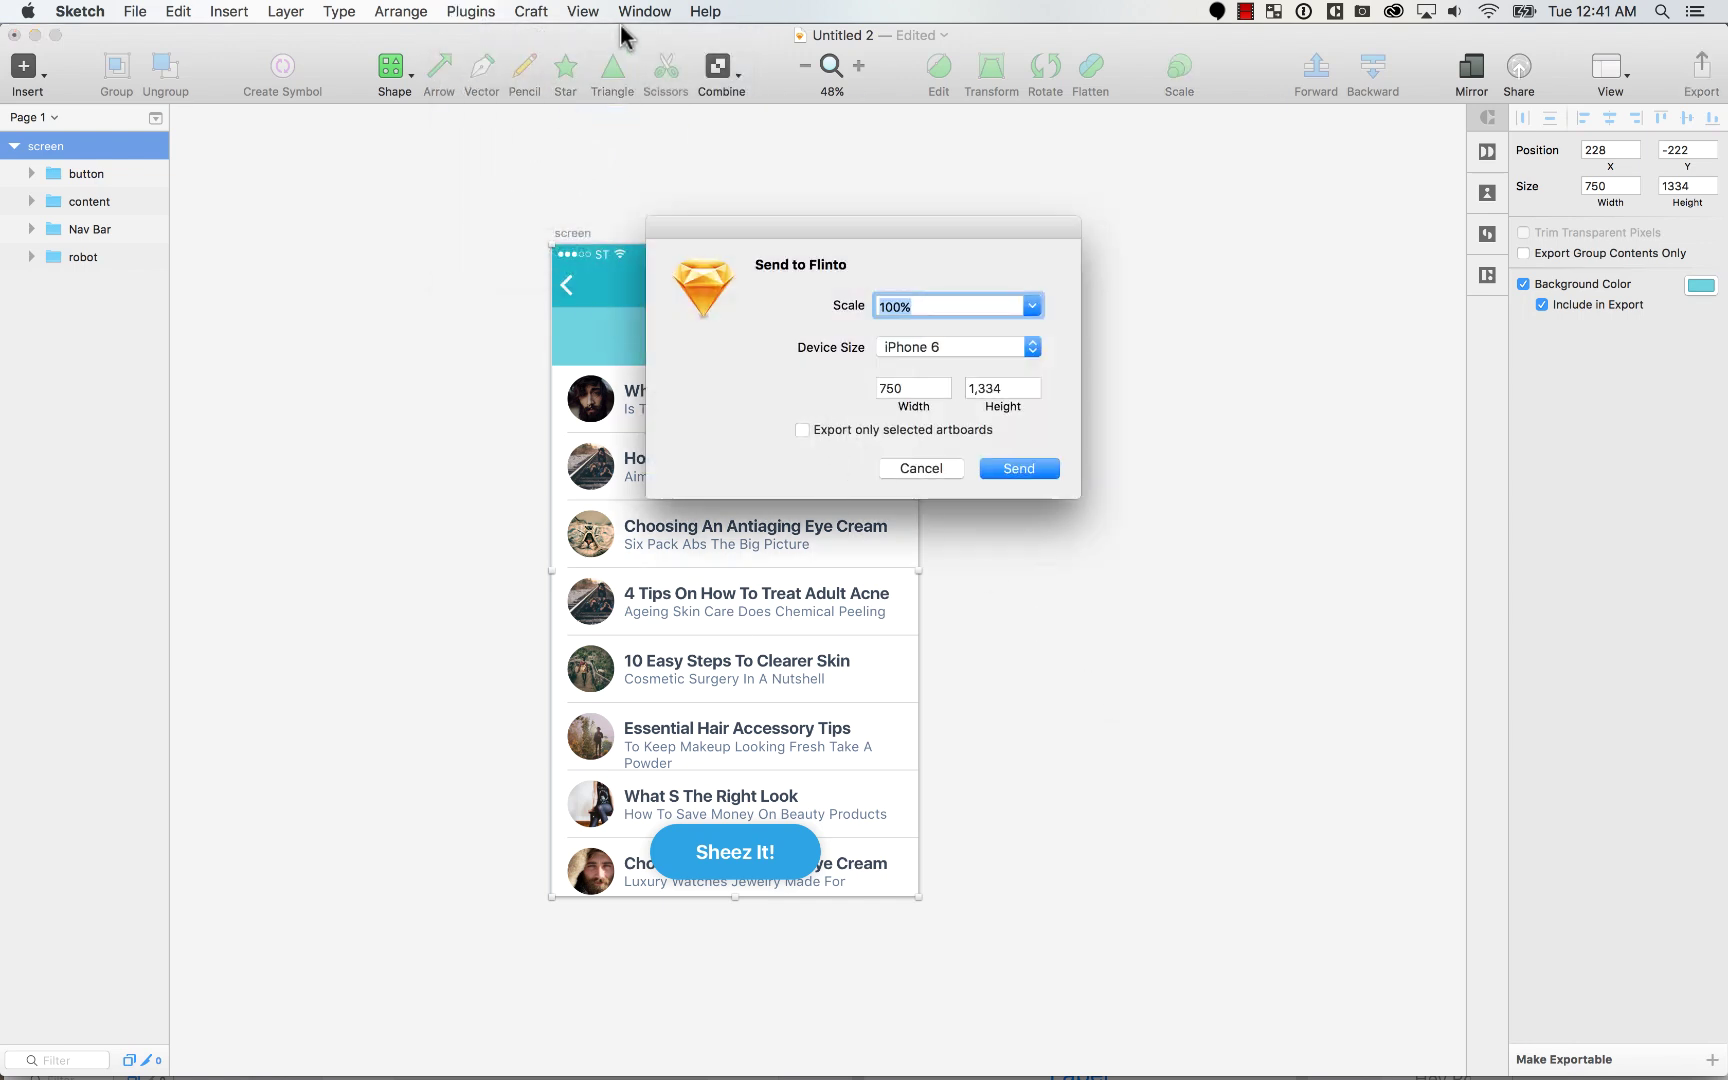
left_click(898, 429)
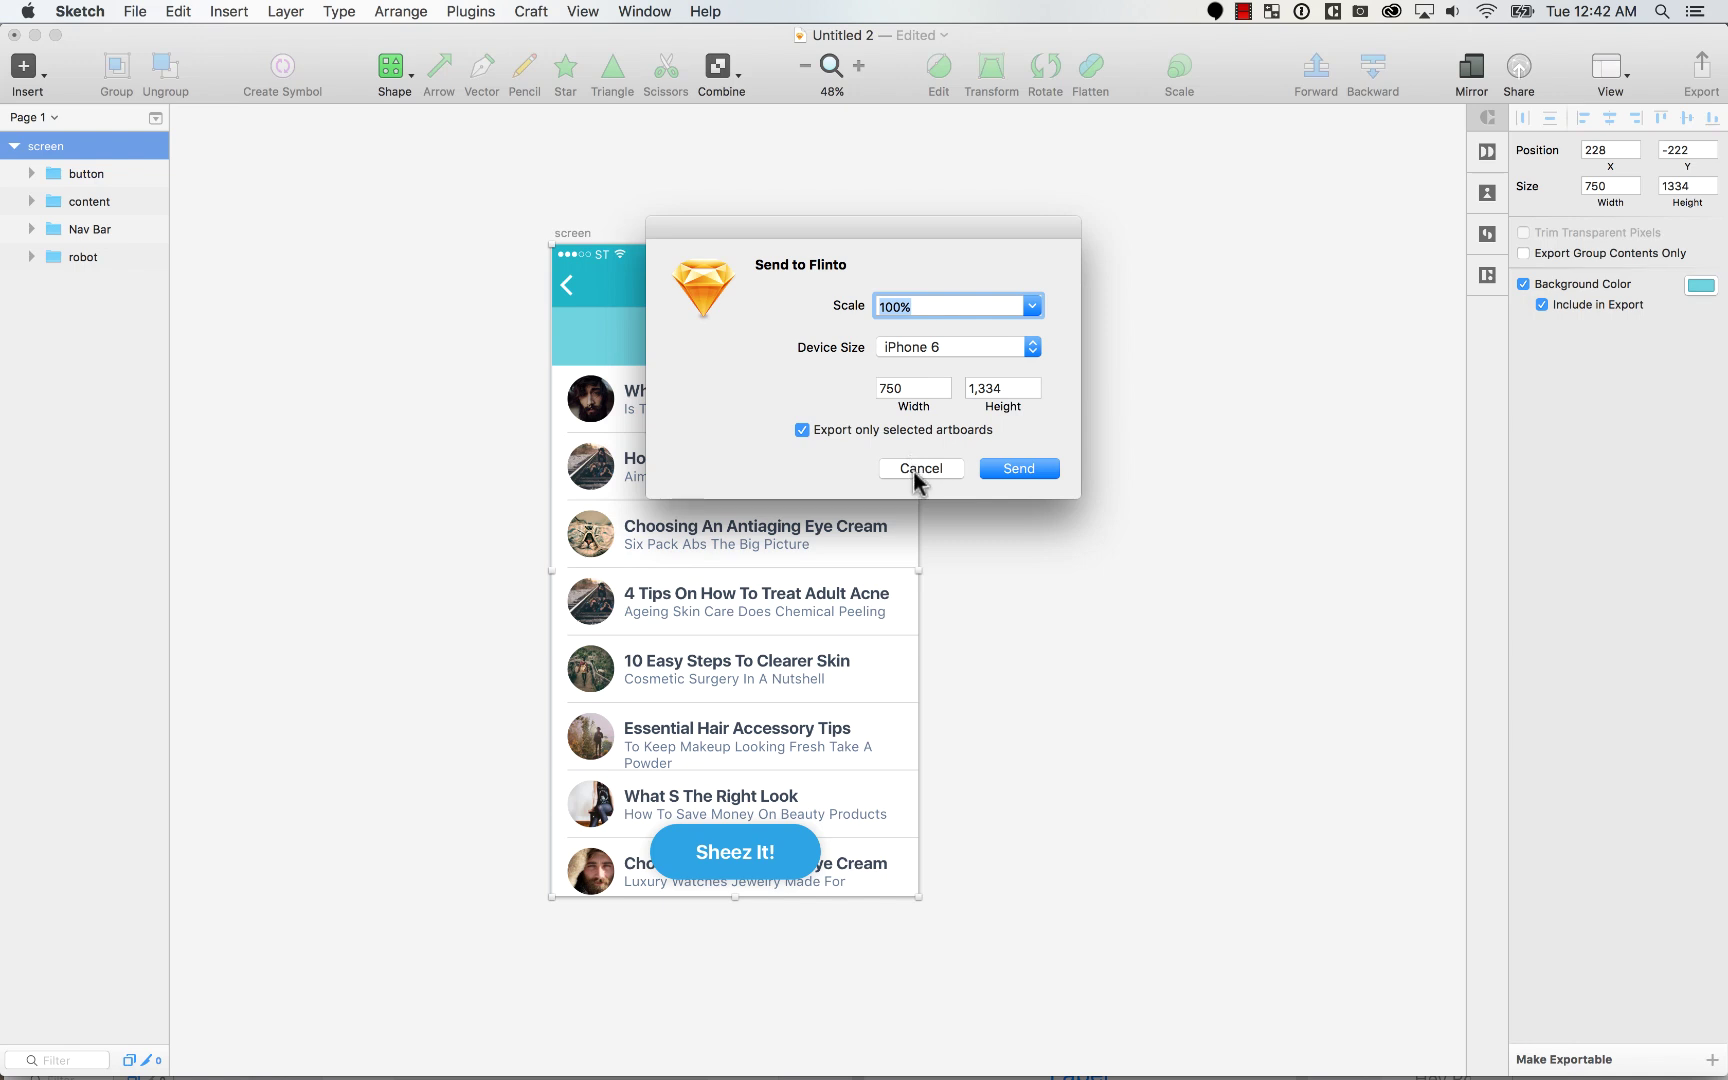
left_click(914, 468)
Step: Try placing a copy of the screen artboard beside the original, and undo the copy
left_click_drag(625, 219, 1015, 238)
left_click(1078, 425)
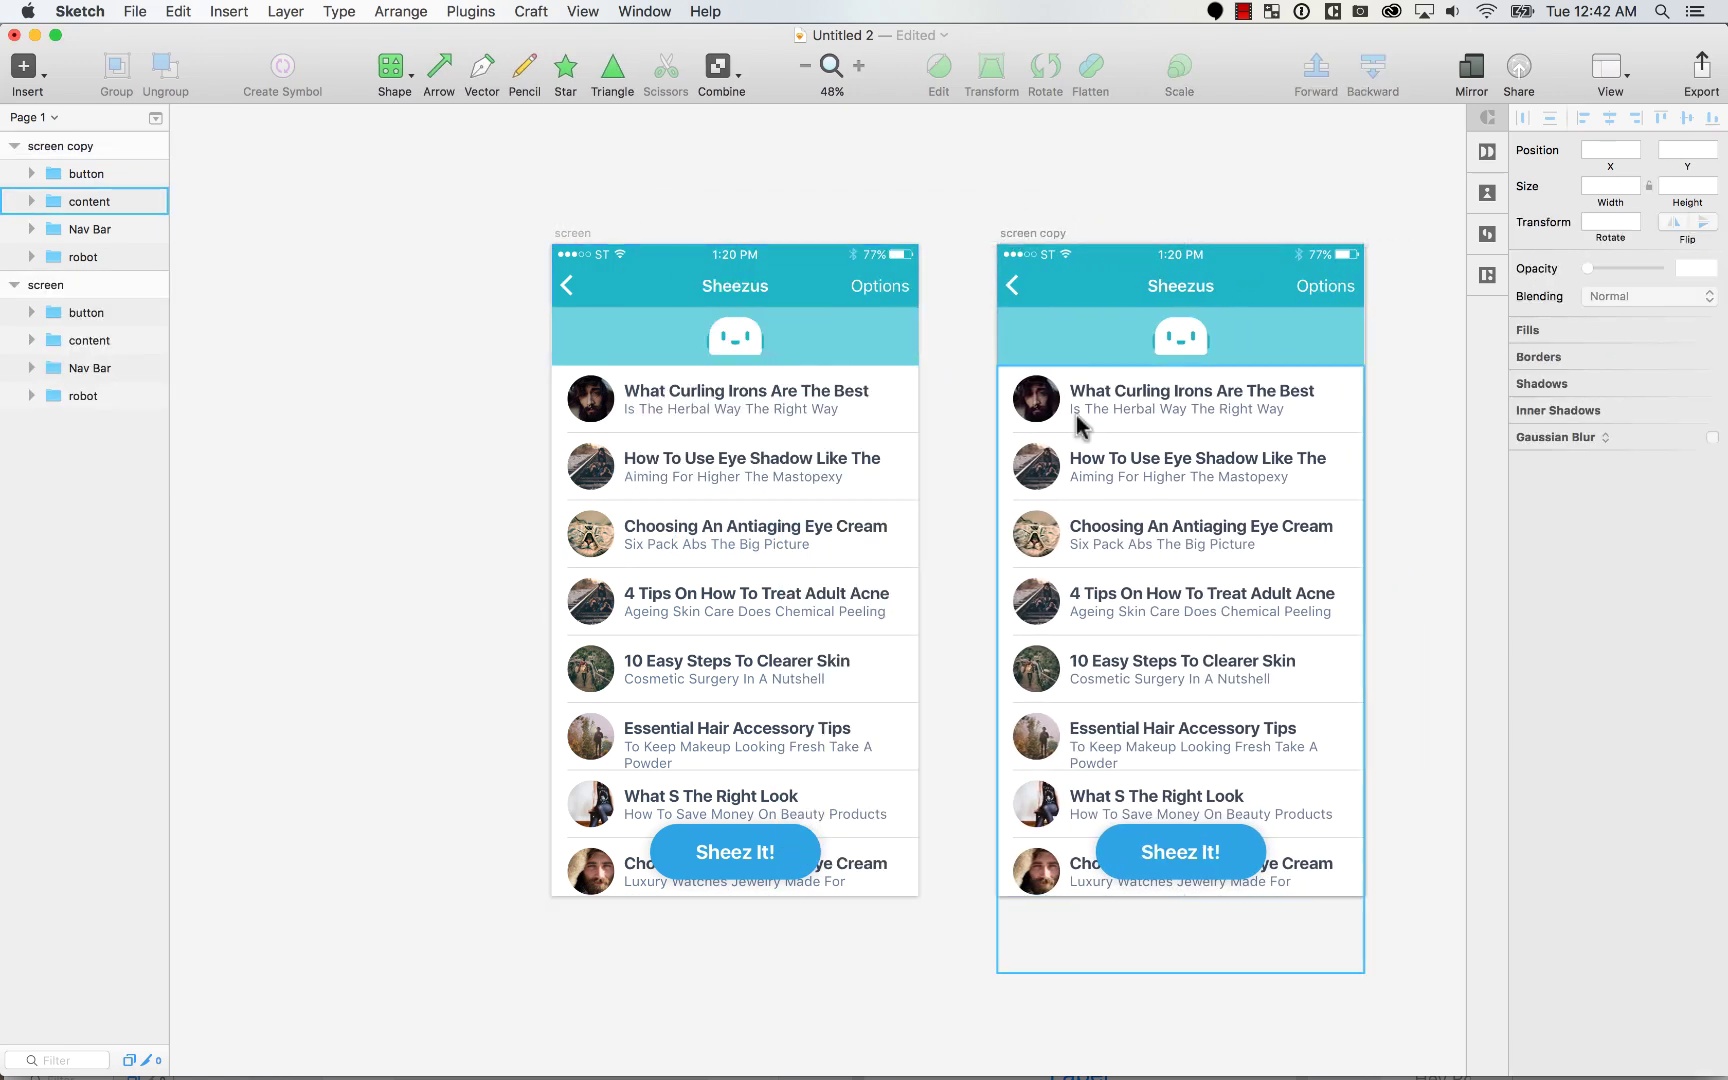
key("cmd+z")
key("cmd+z")
Step: Duplicate the screen artboard and rename the original as screen-loading
key("cmd+d")
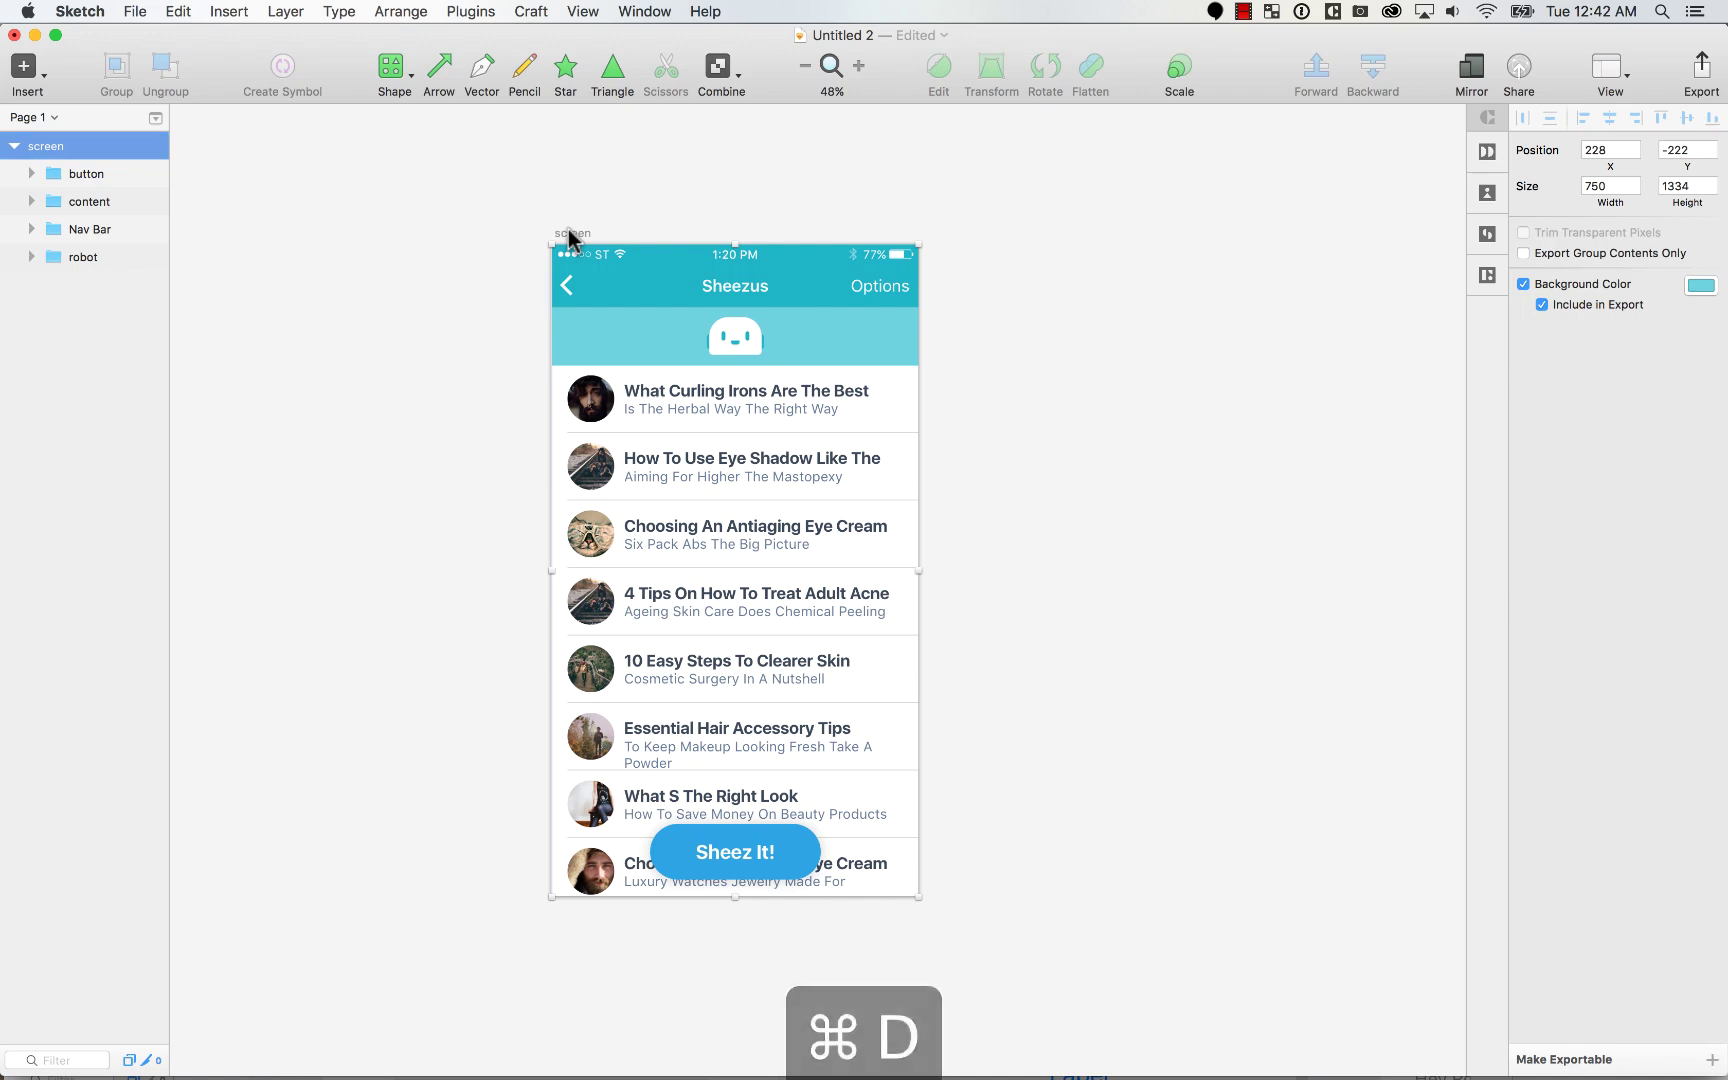
left_click(200, 256)
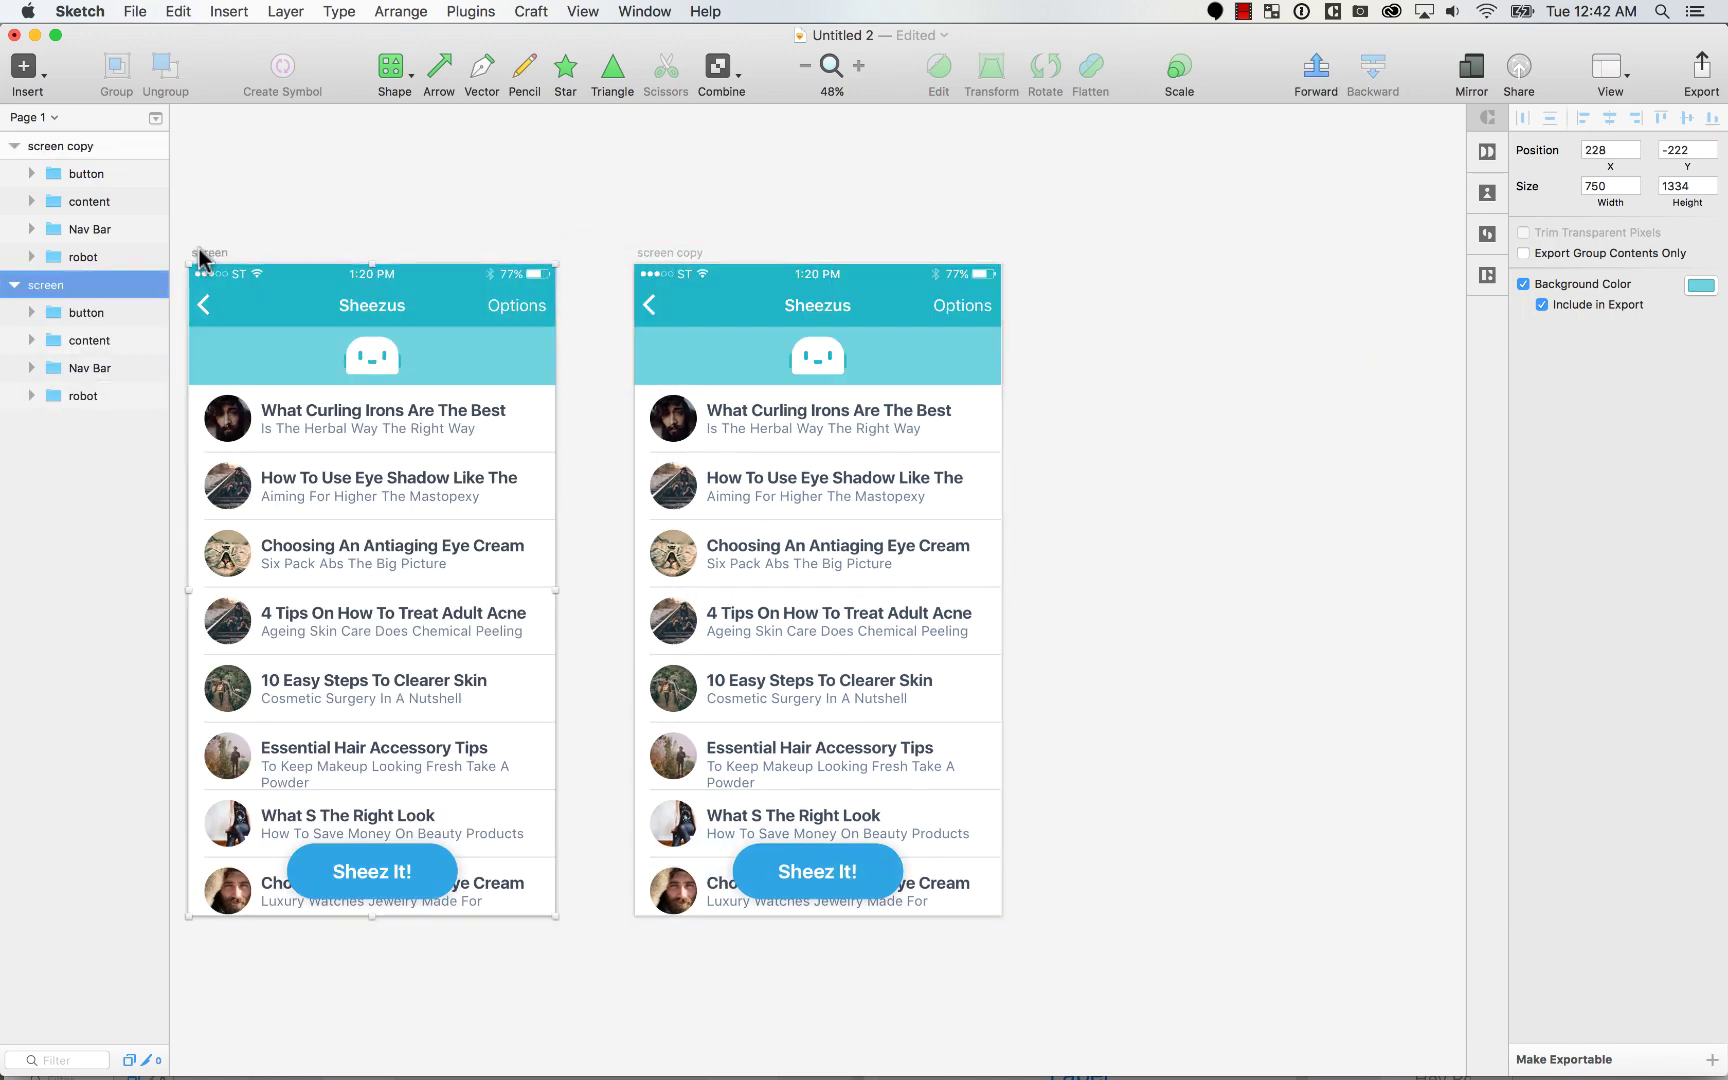
double_click(56, 286)
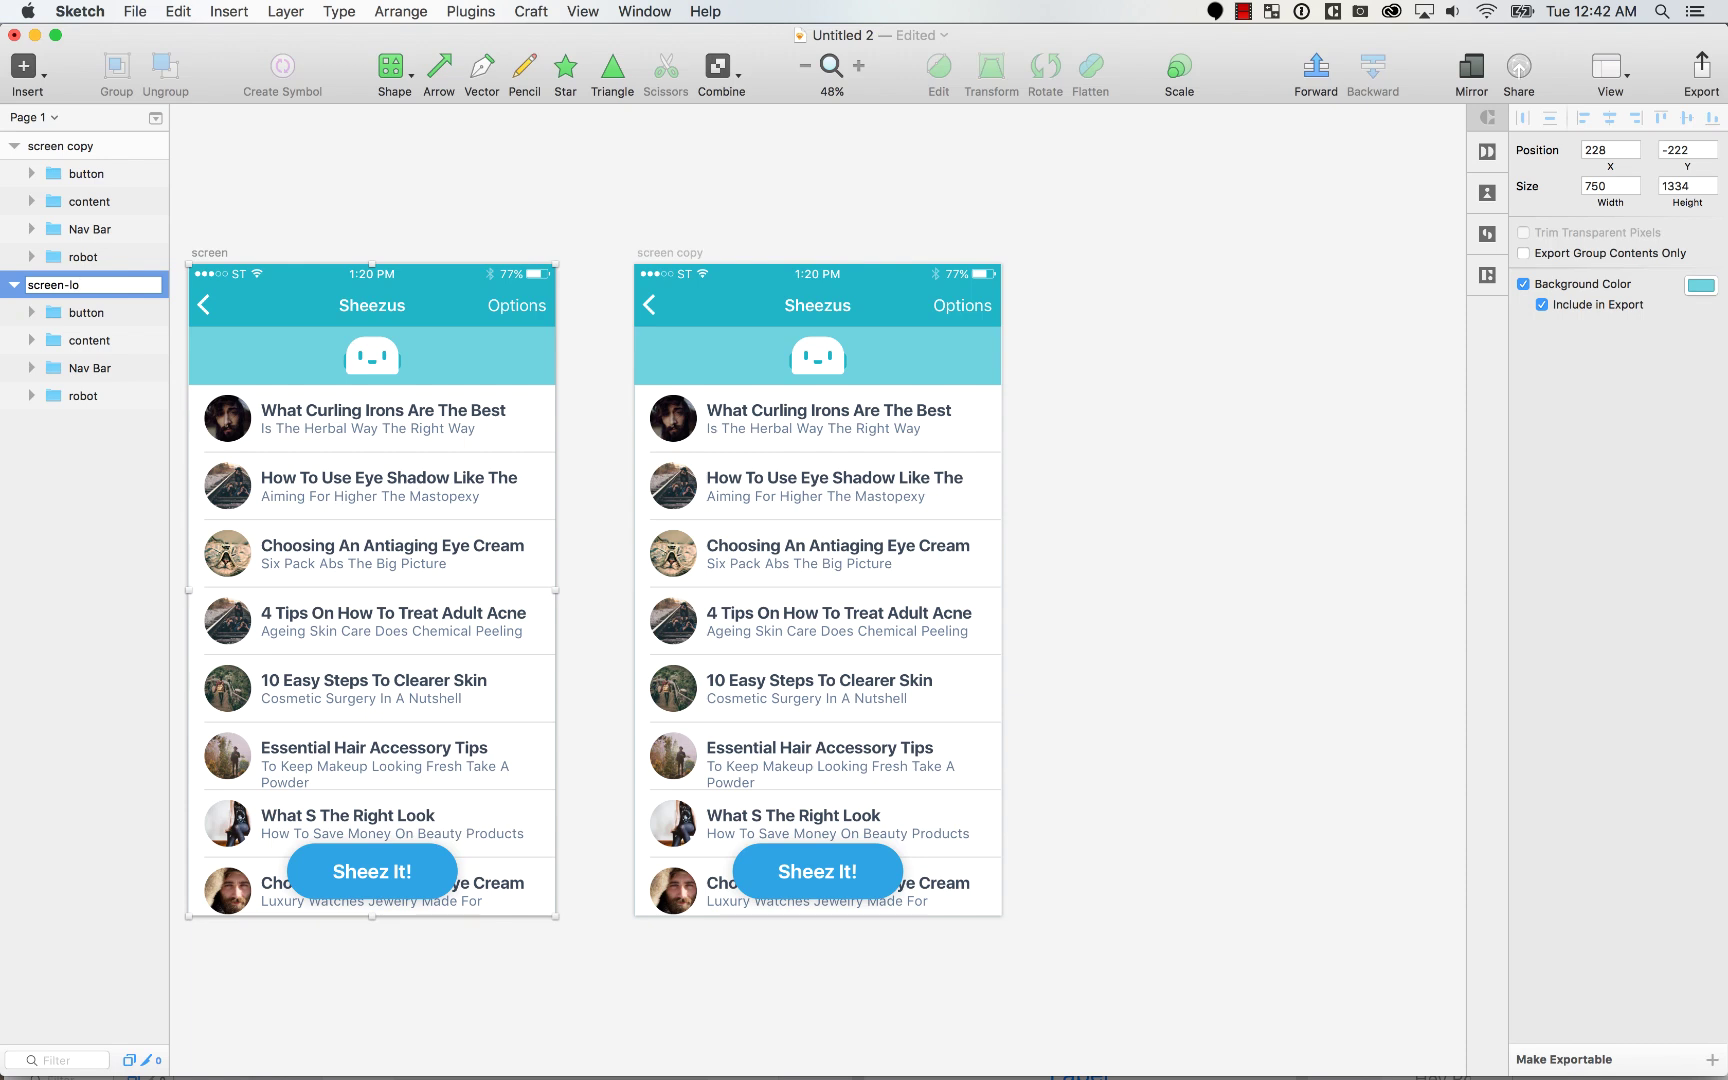
type("g")
key("Return")
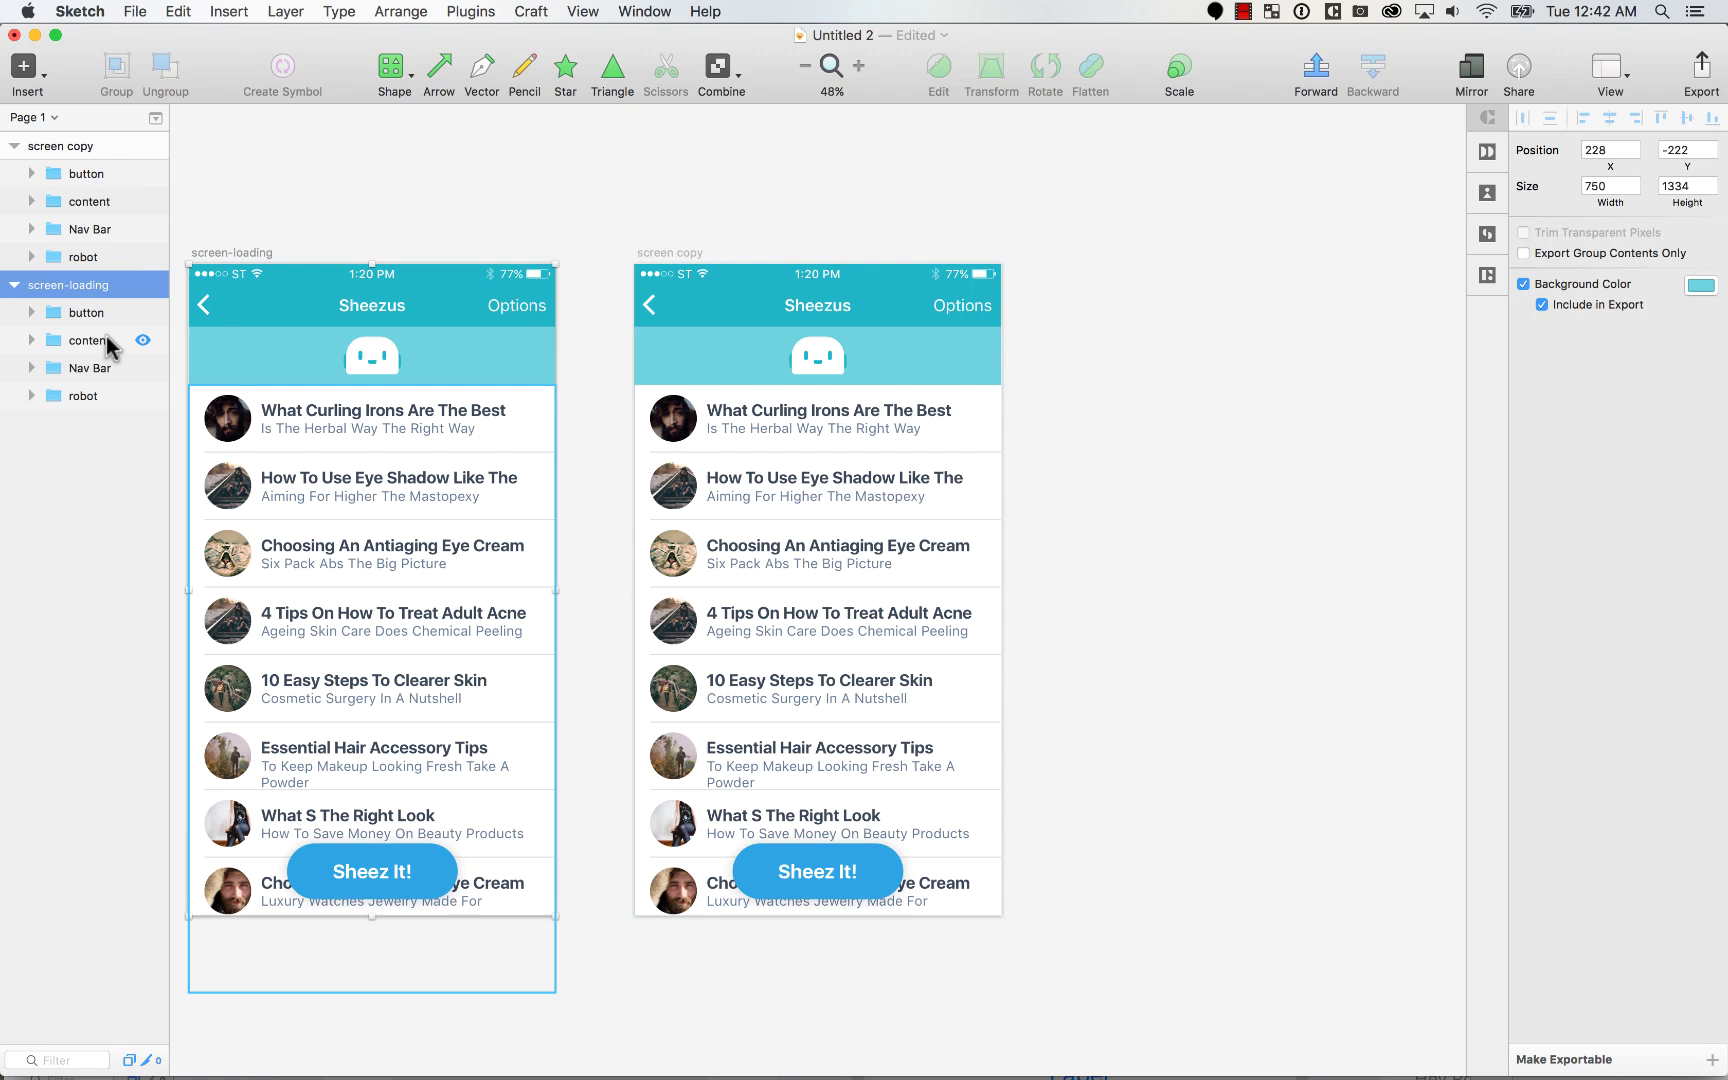
Step: Rename the duplicated artboard, screen copy, as screen-not-loading
left_click(672, 254)
double_click(62, 146)
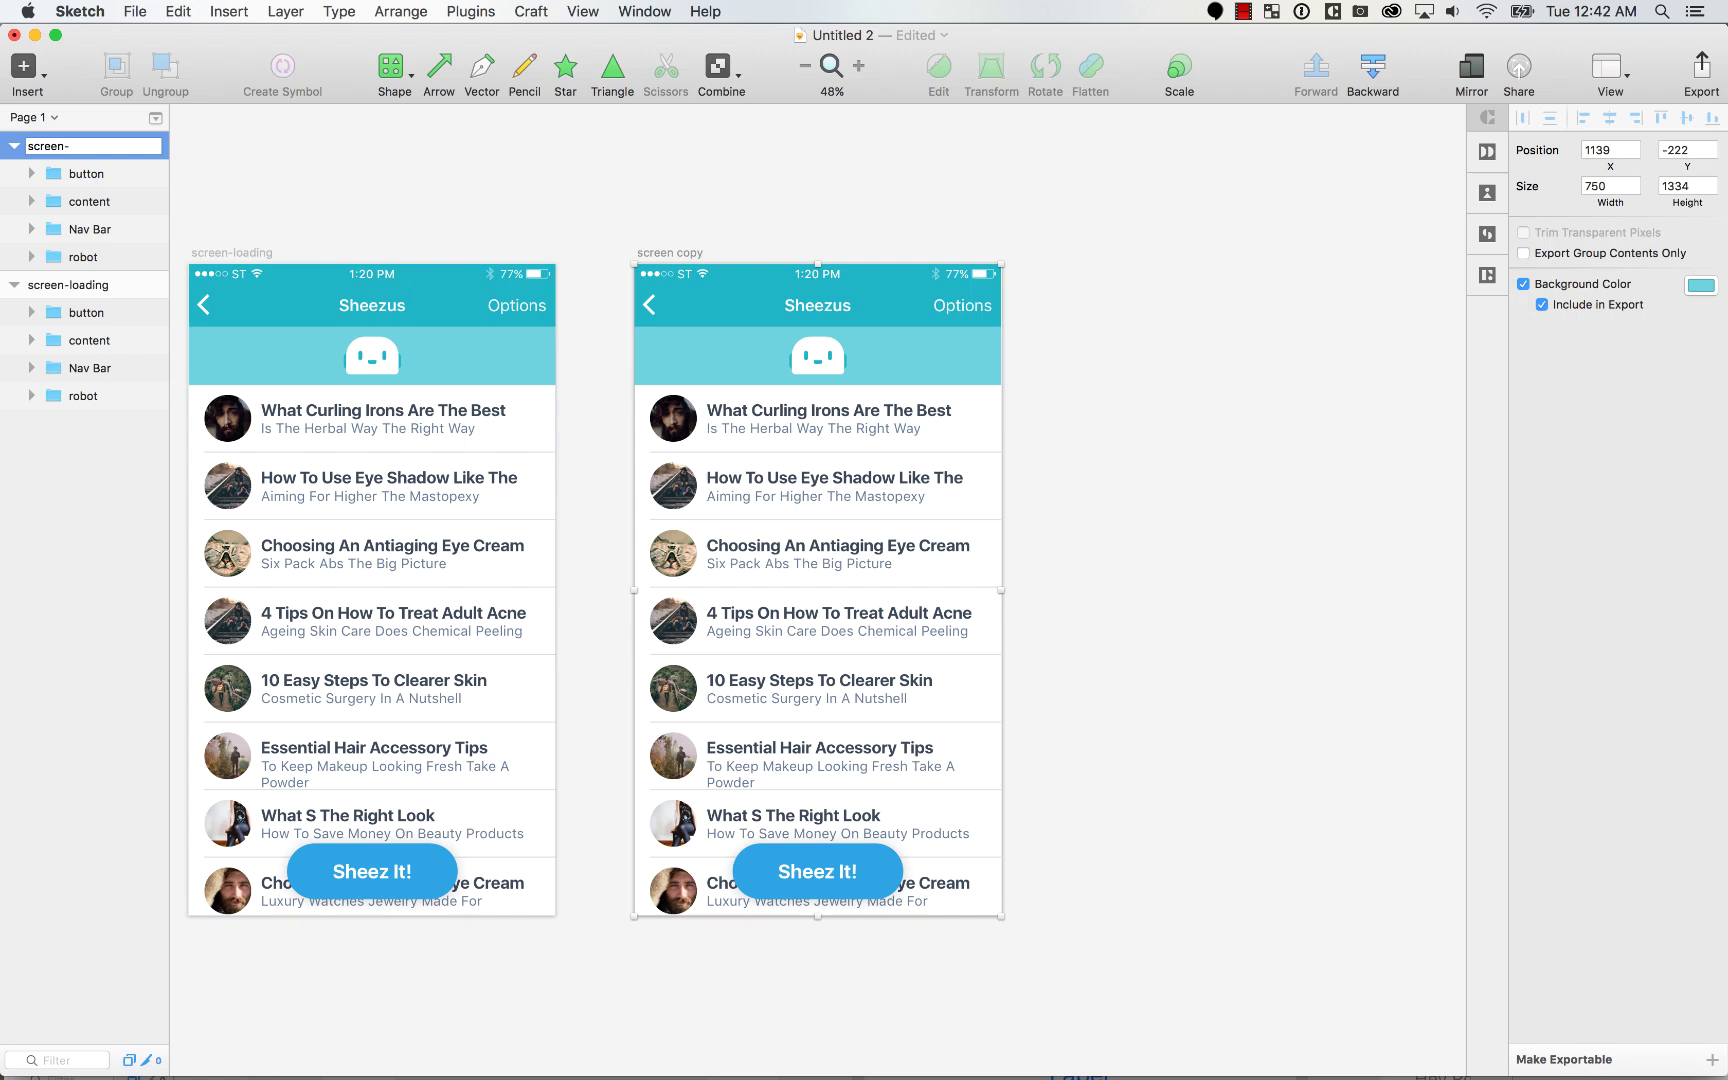
type("screen-not-loading")
key("Return")
scroll(705, 390, "left", 3)
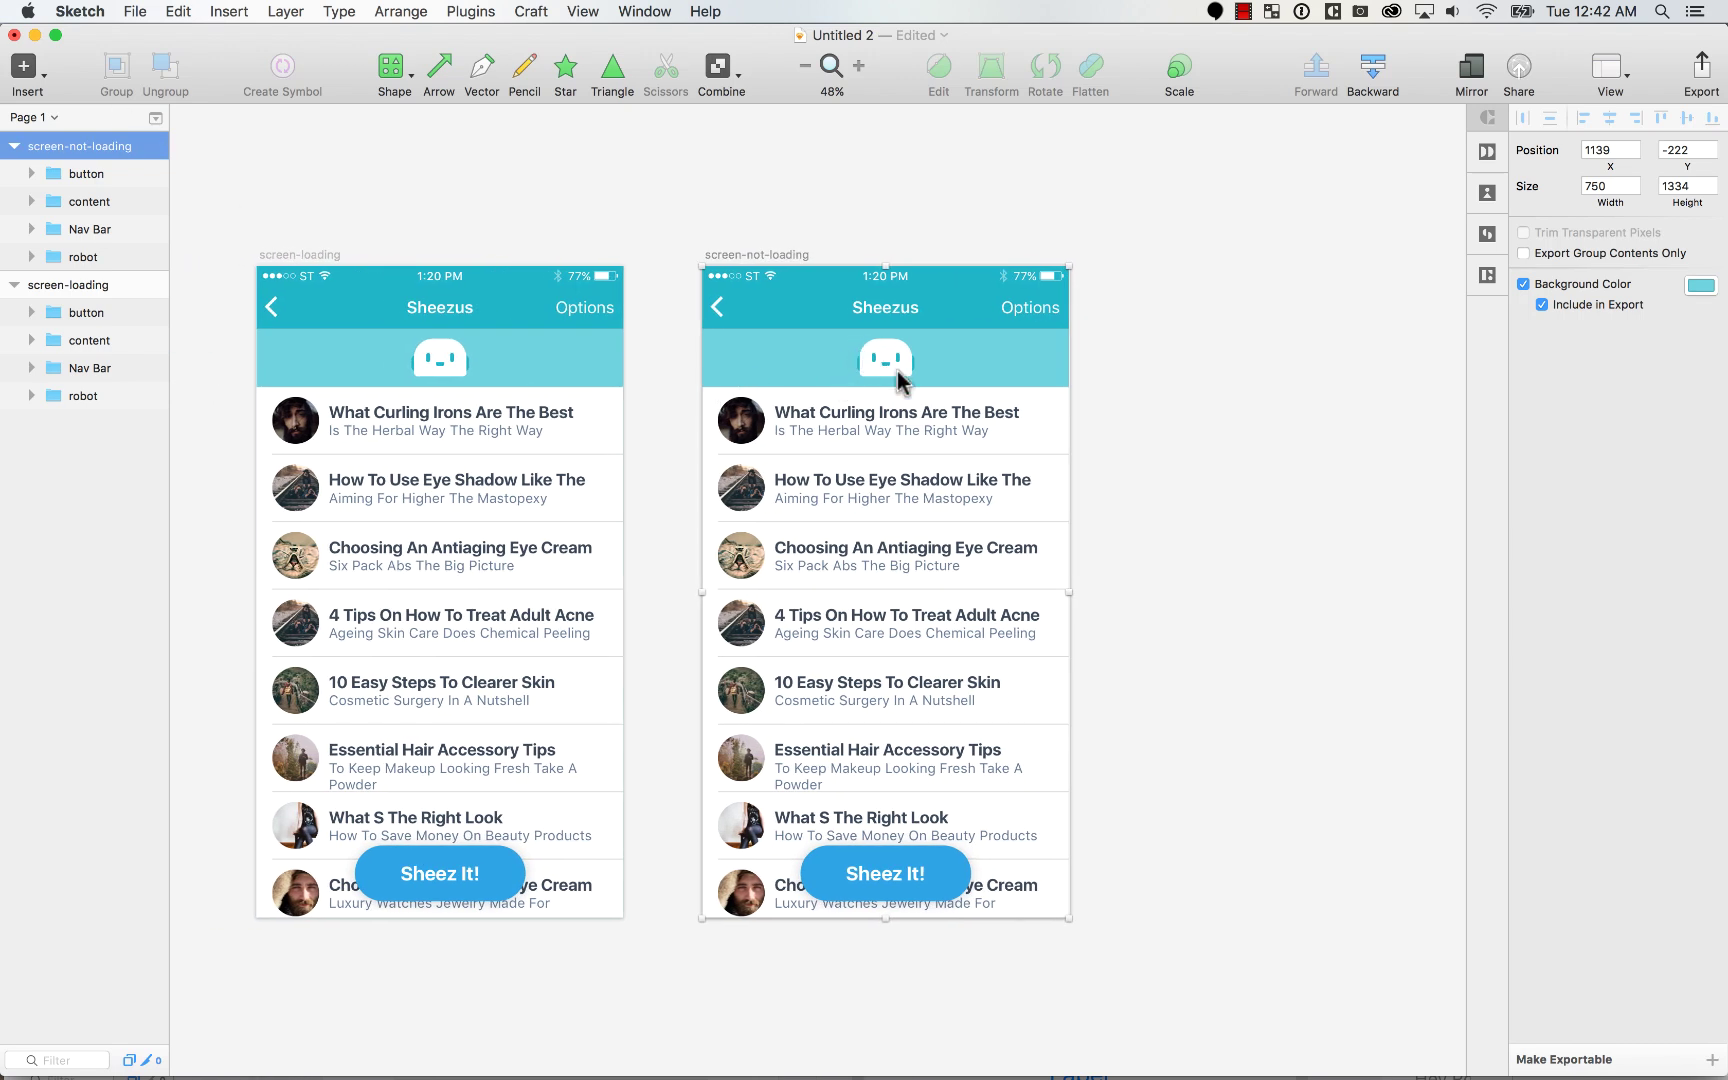
Step: Scale the robot group on the screen-not-loading artboard to 40% and set its opacity to 50%
left_click(1242, 277)
left_click(918, 370)
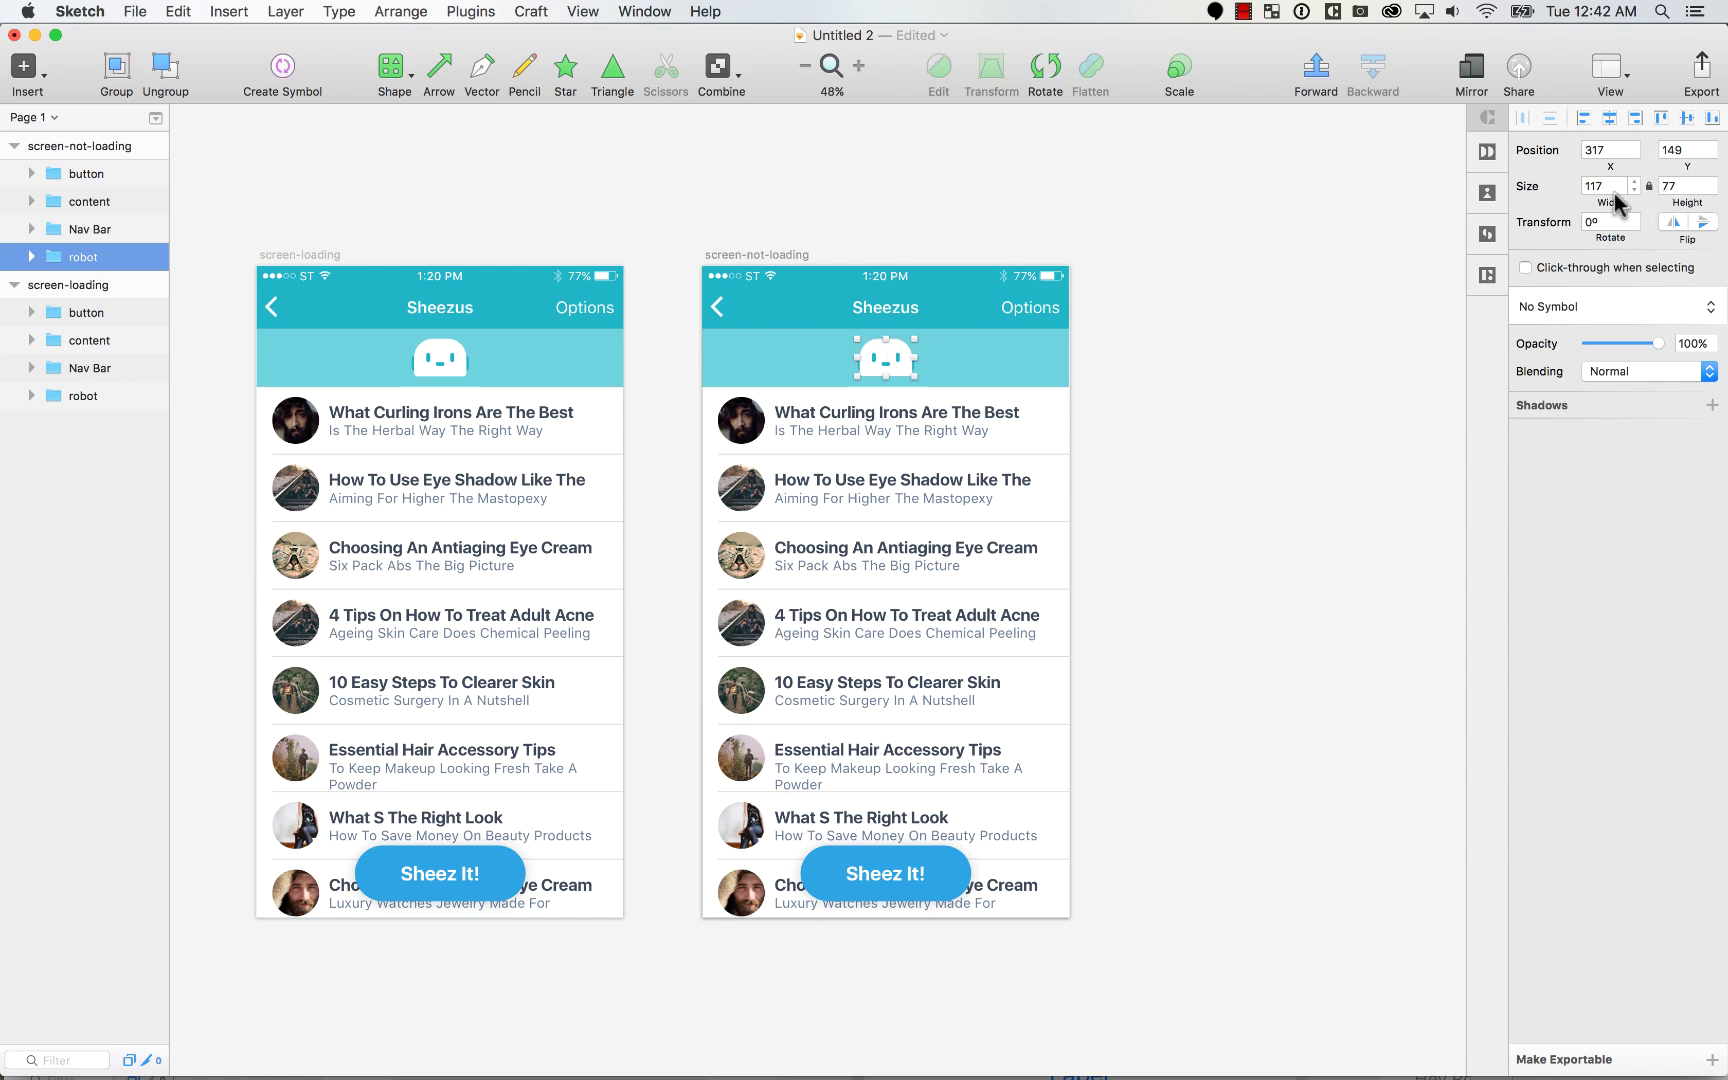
left_click(1601, 184)
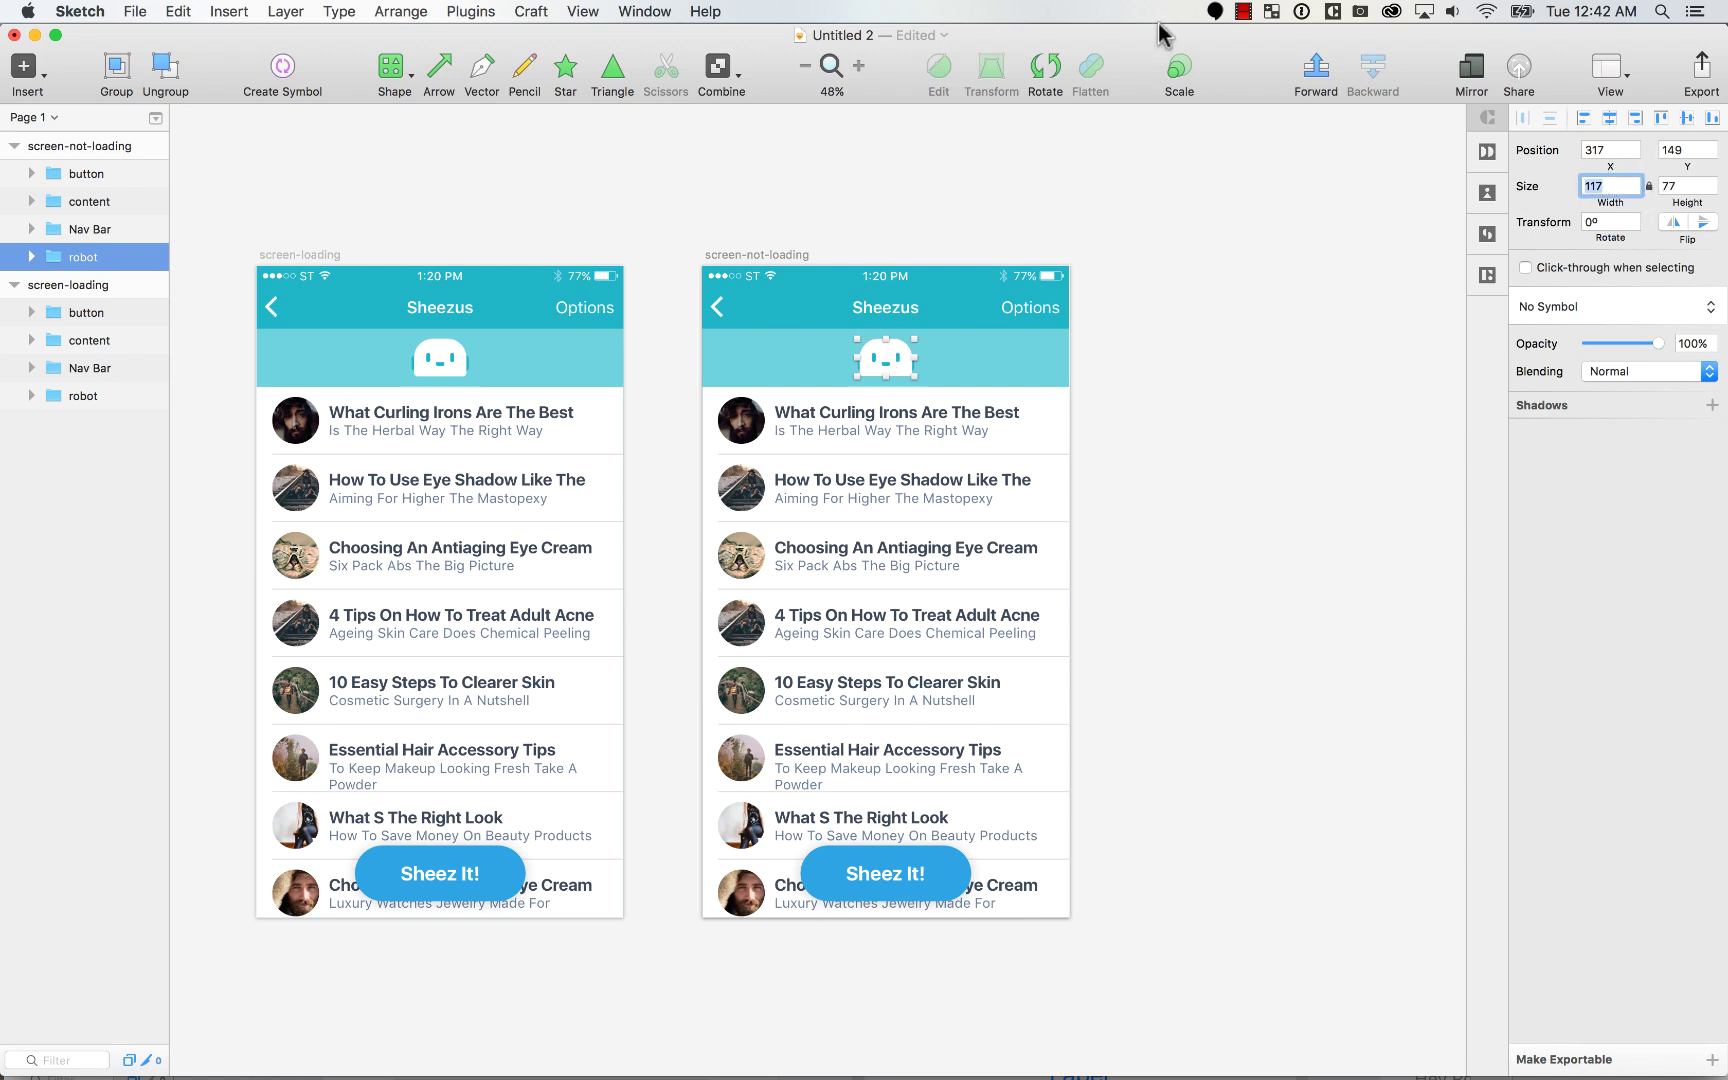
left_click(1179, 72)
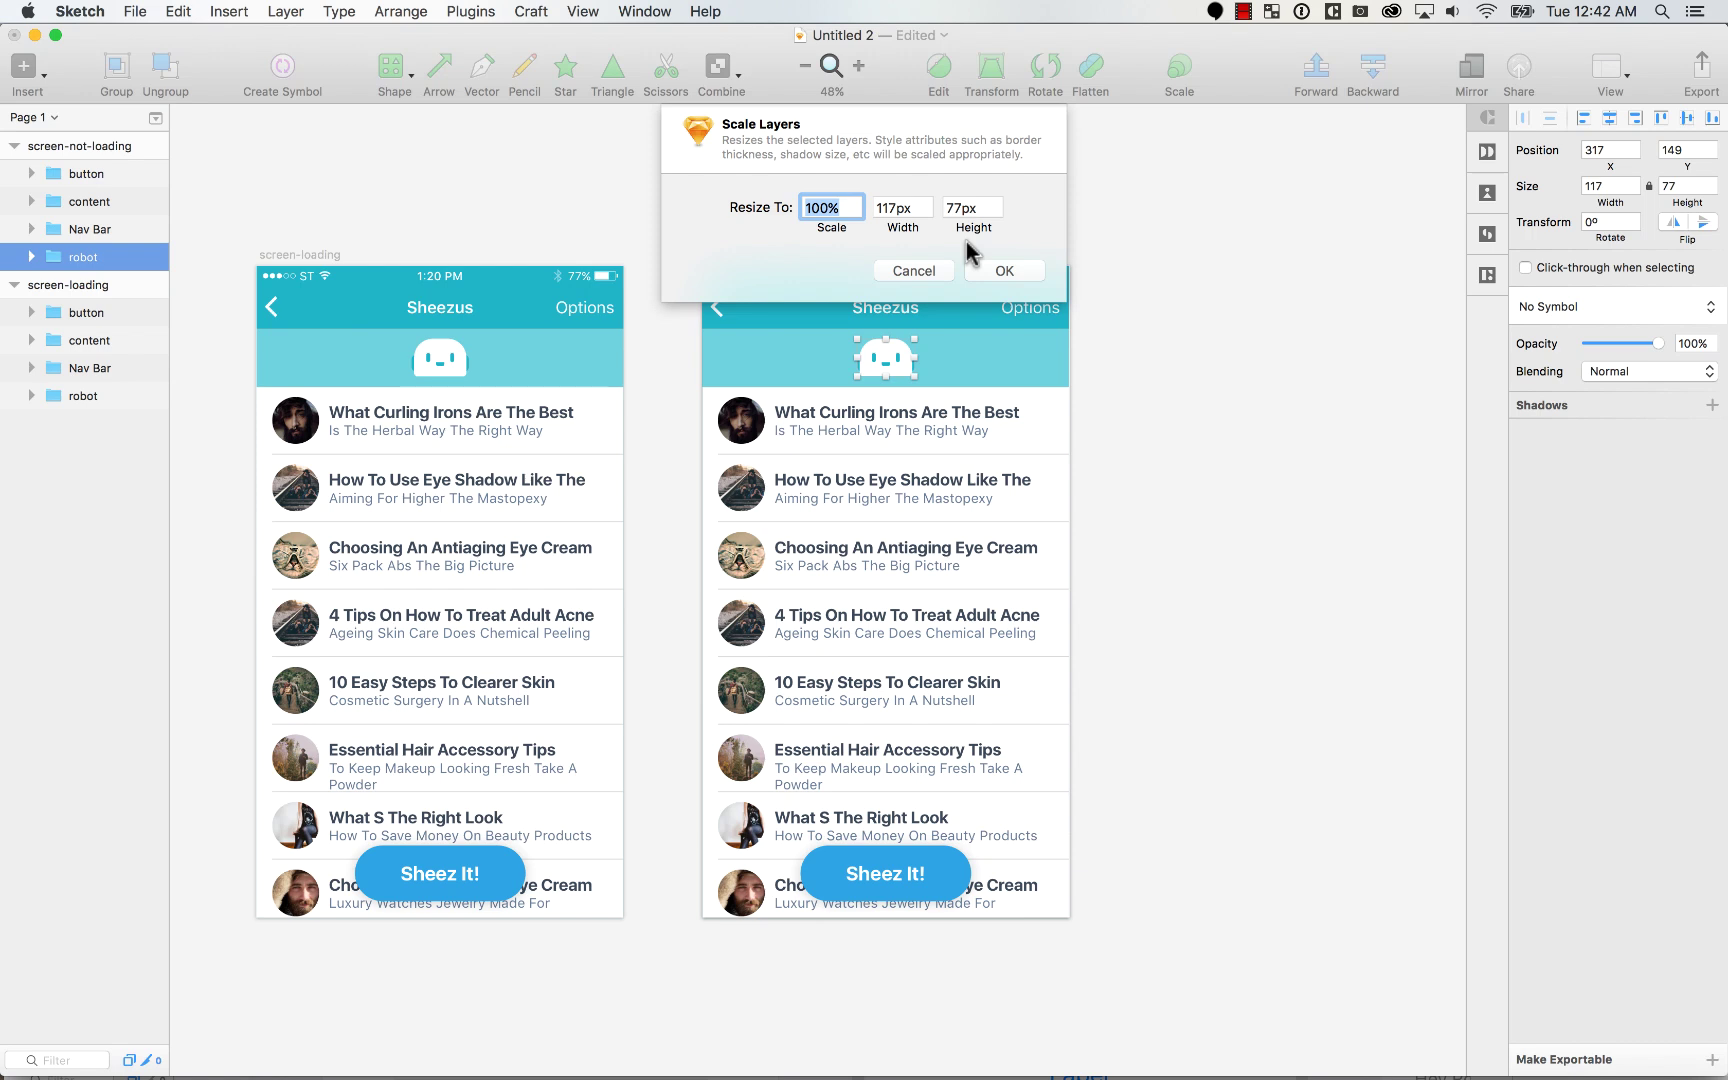
type("40")
key("Return")
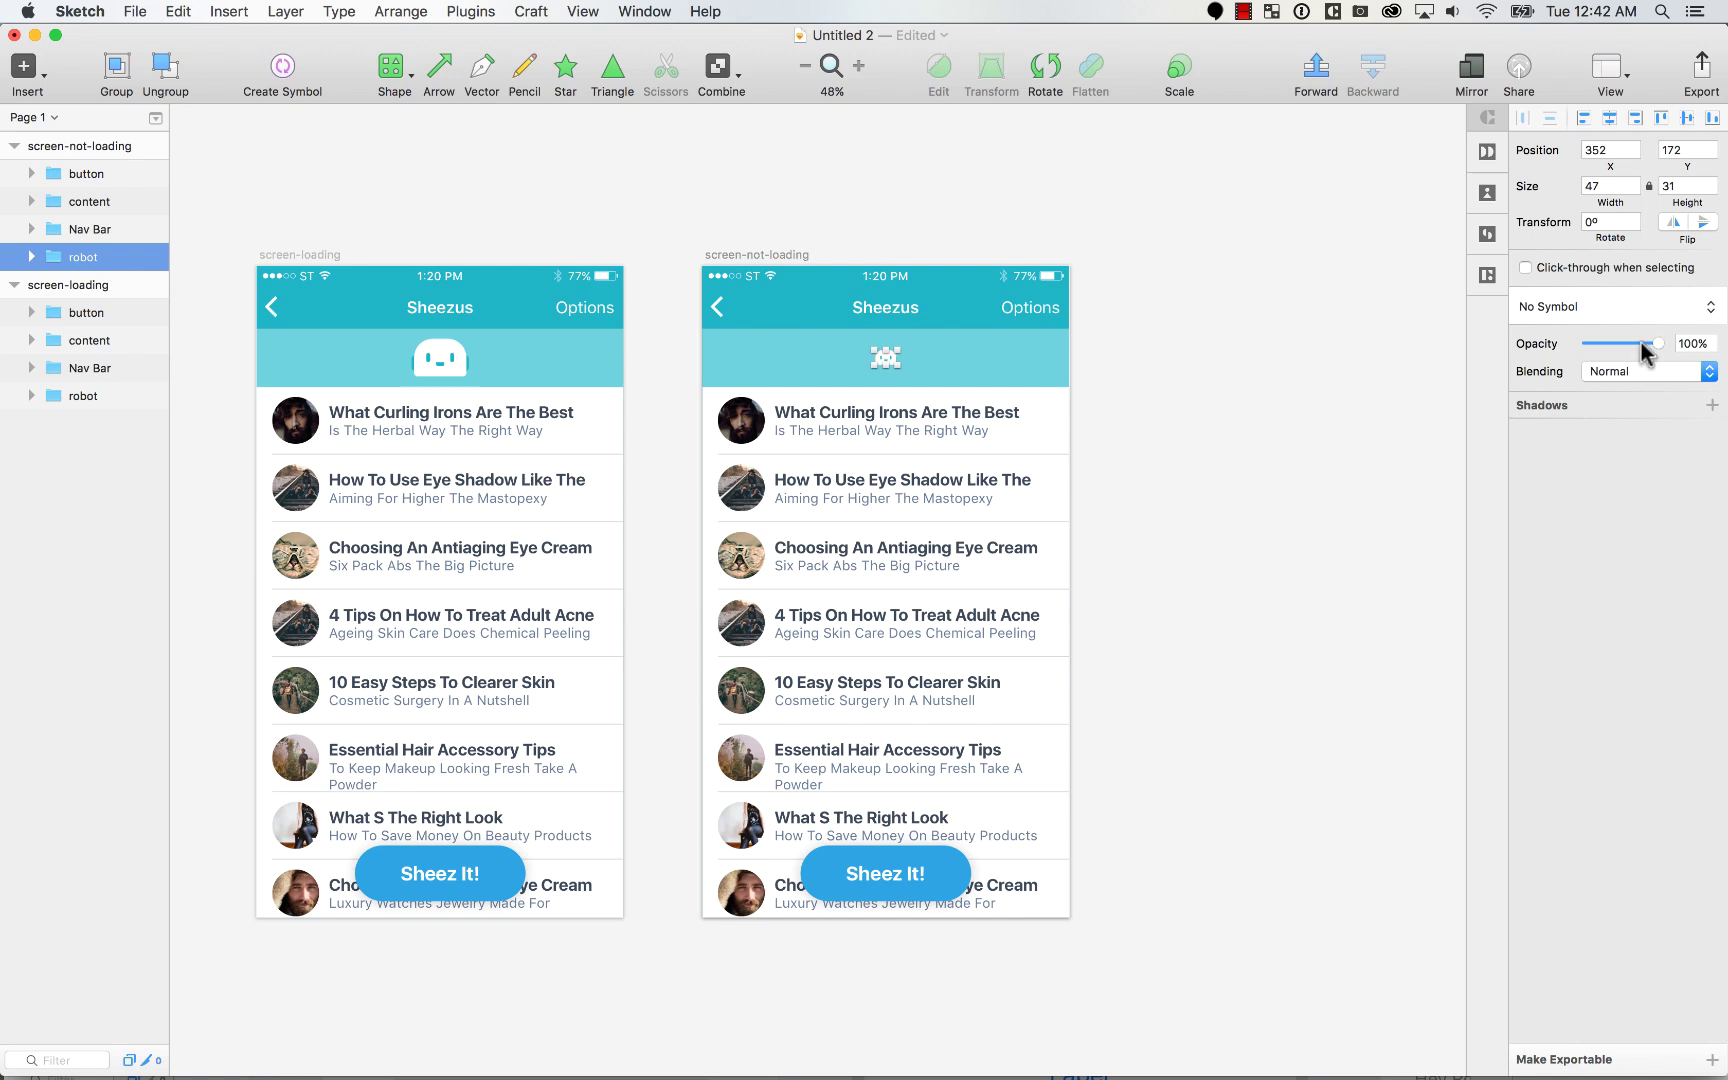
left_click_drag(1656, 344, 1625, 343)
left_click(1690, 343)
Step: Move the content group on screen-not-loading up to Y 128 so it meets the nav bar and covers the robot
left_click(1034, 540)
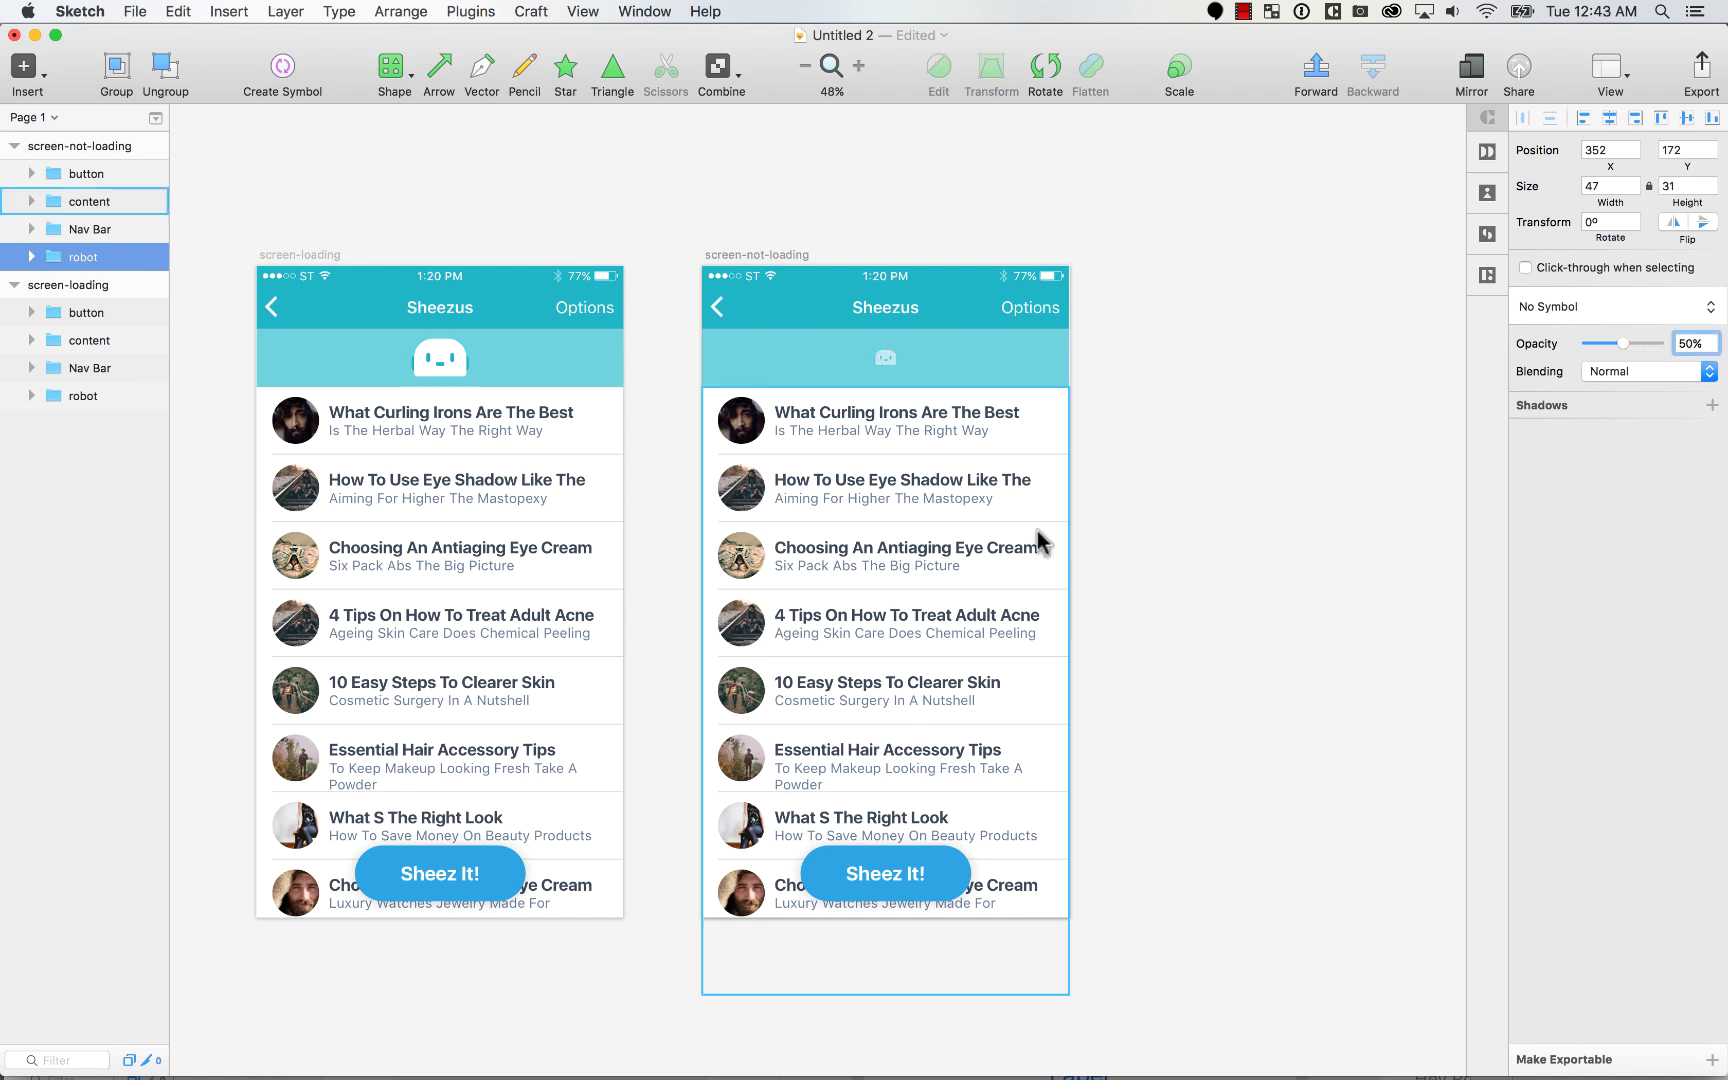
left_click_drag(960, 482, 964, 423)
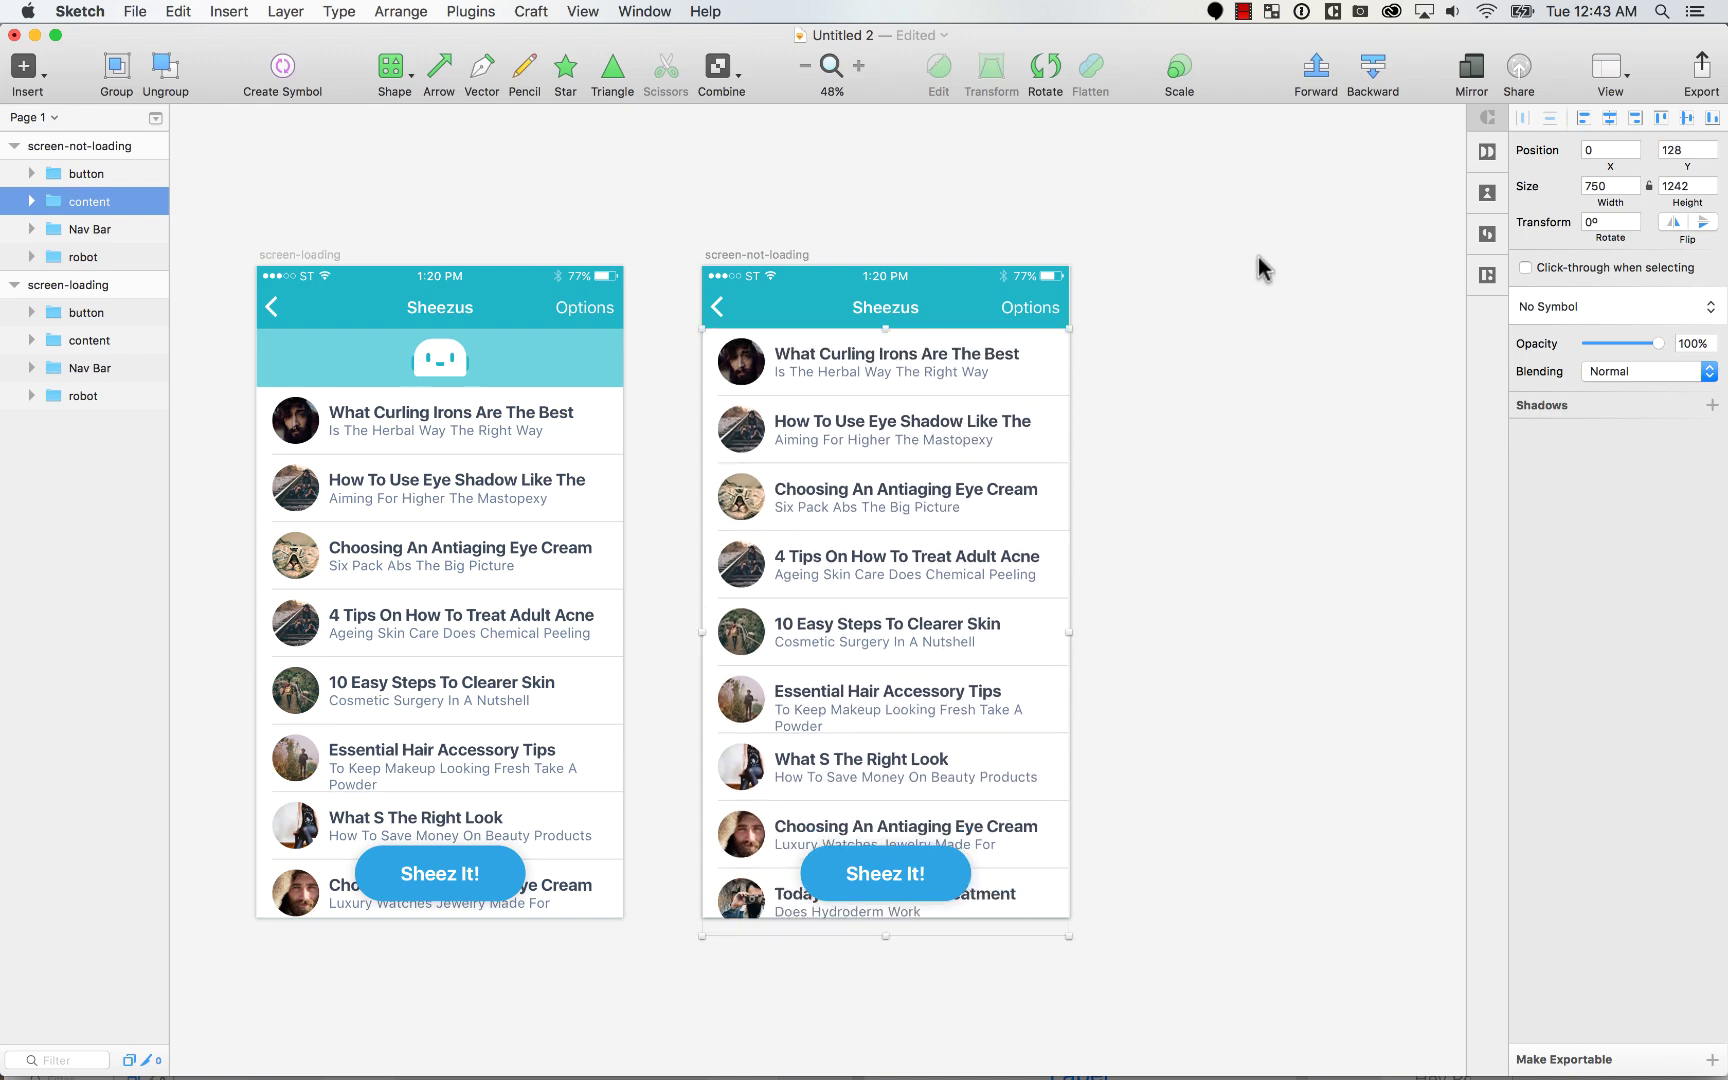
Step: Move the screen-not-loading artboard to the left of screen-loading, at X -613 and Y -222
scroll(841, 232, "left", 5)
scroll(841, 232, "left", 8)
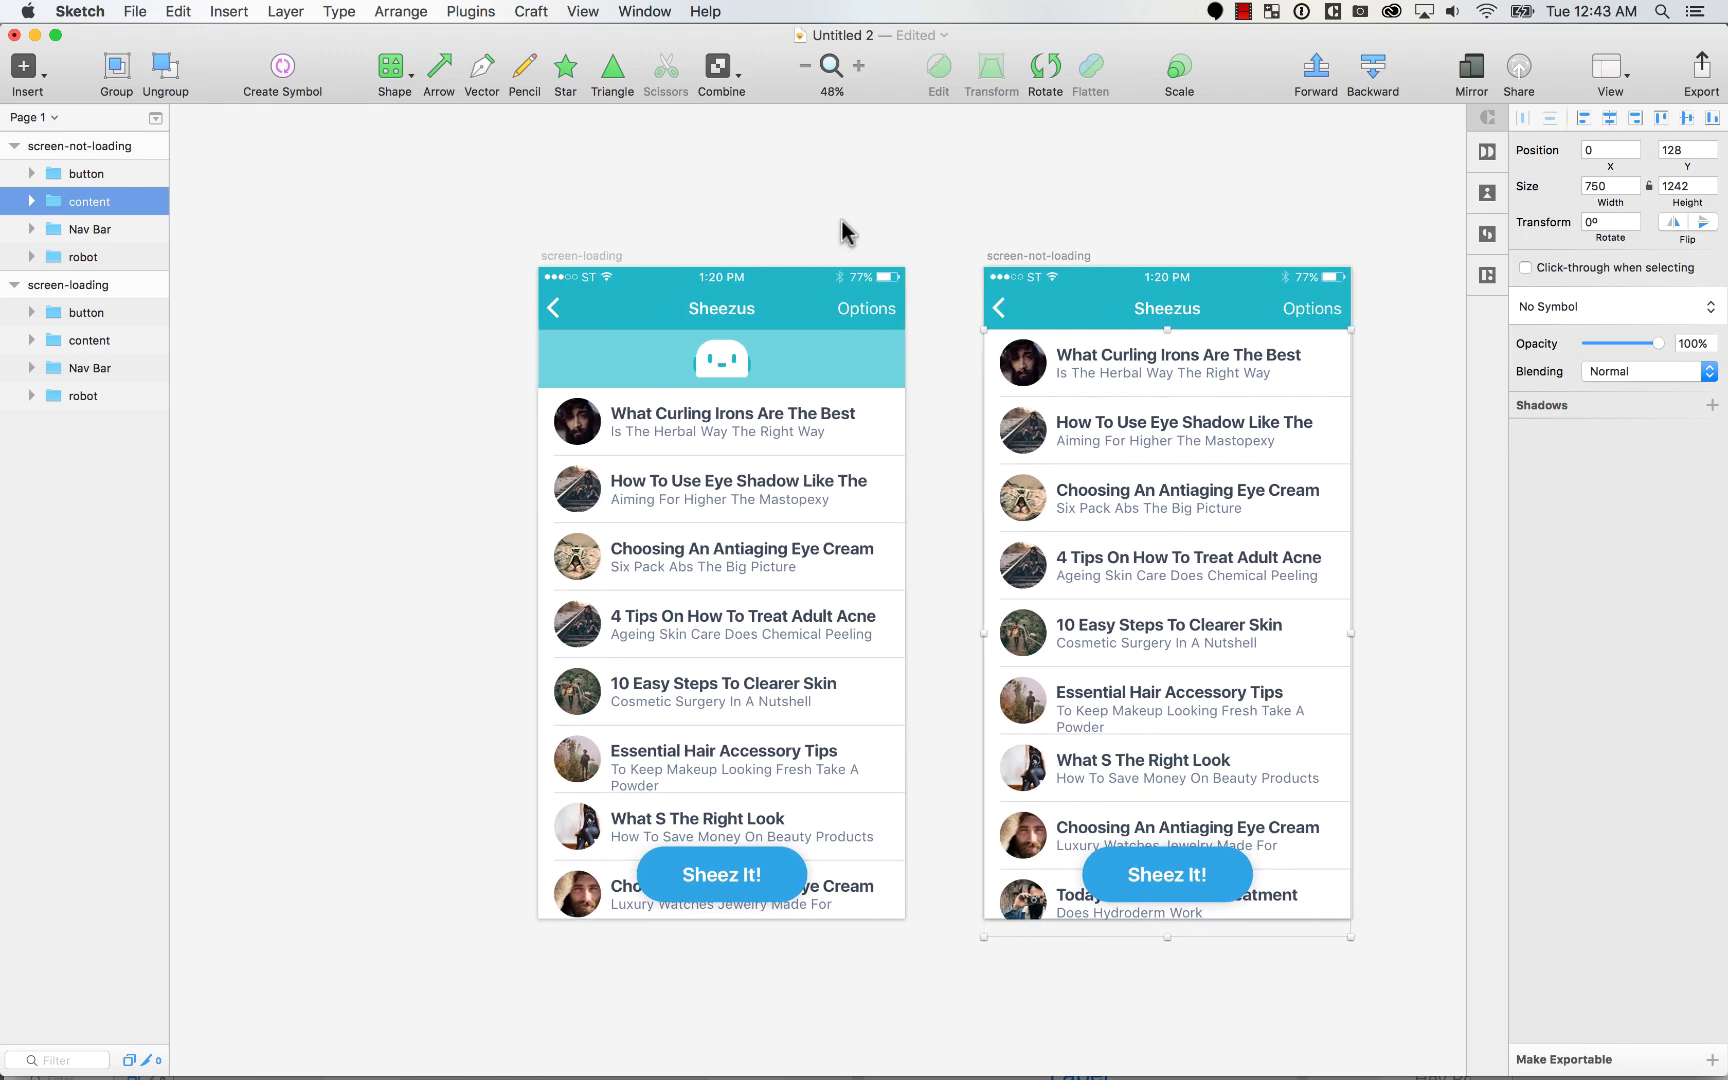
left_click_drag(1110, 254, 248, 295)
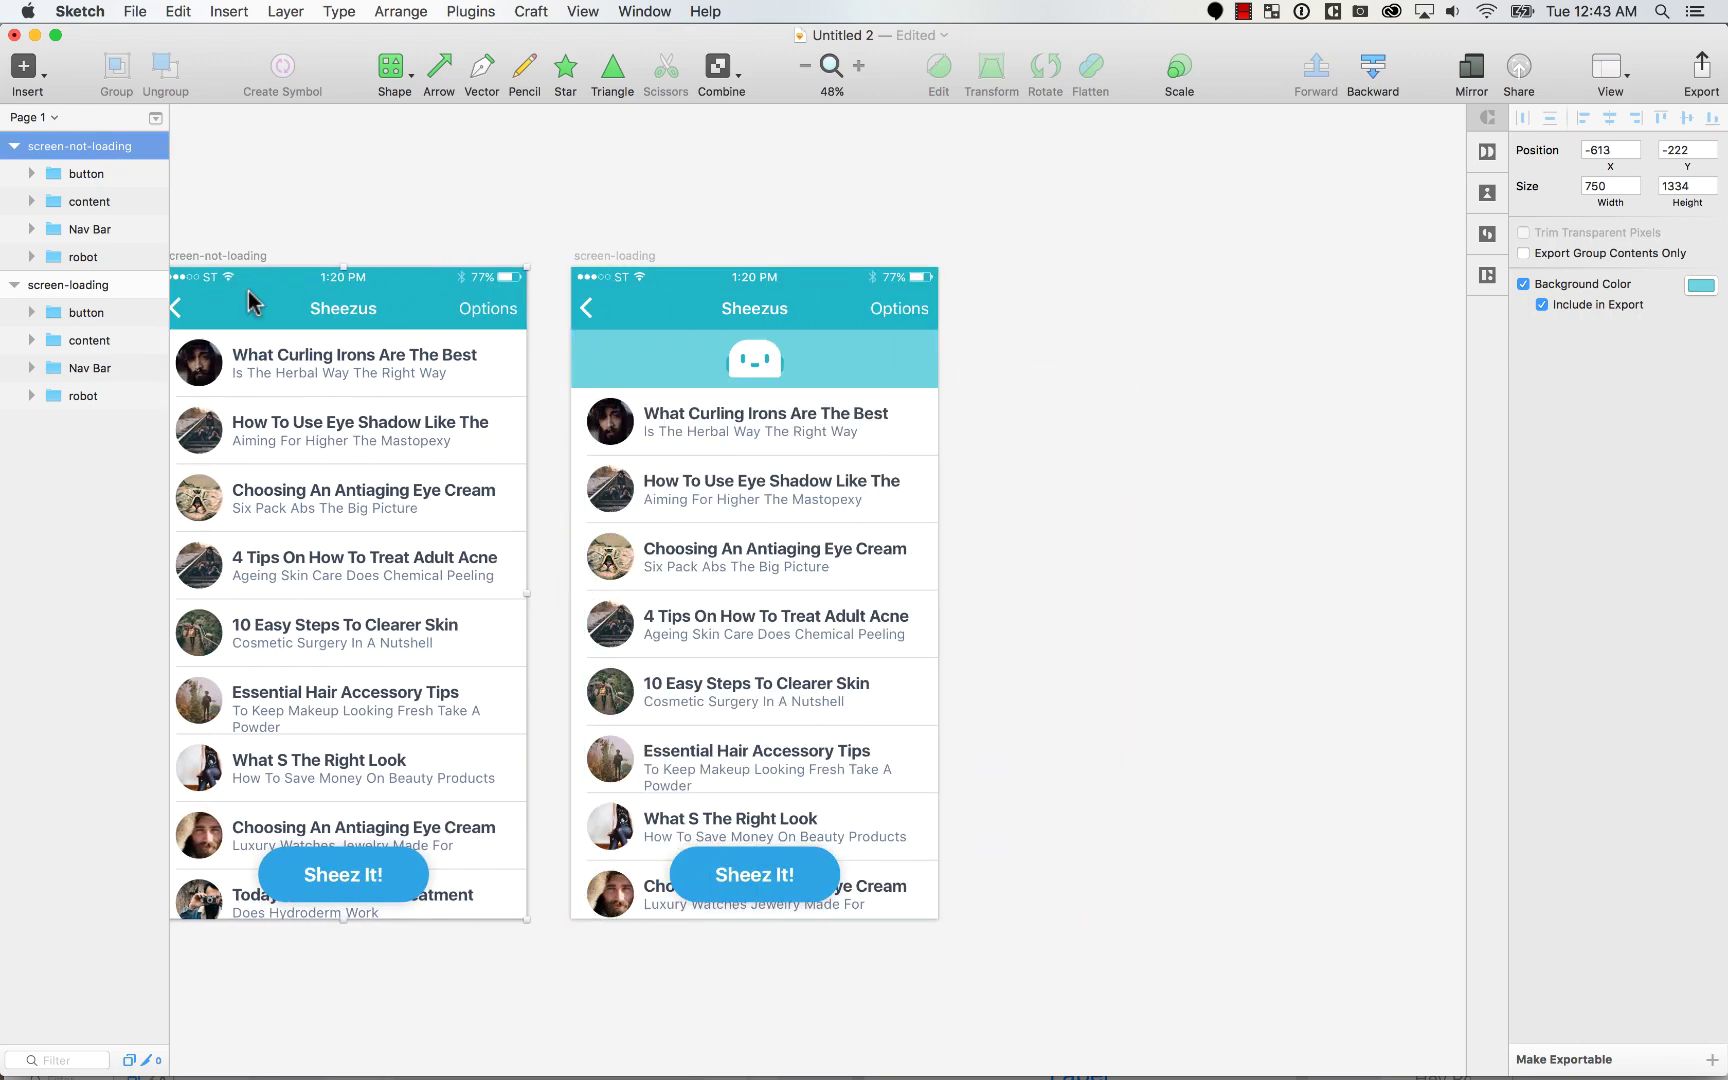
scroll(999, 441, "left", 10)
scroll(999, 441, "left", 2)
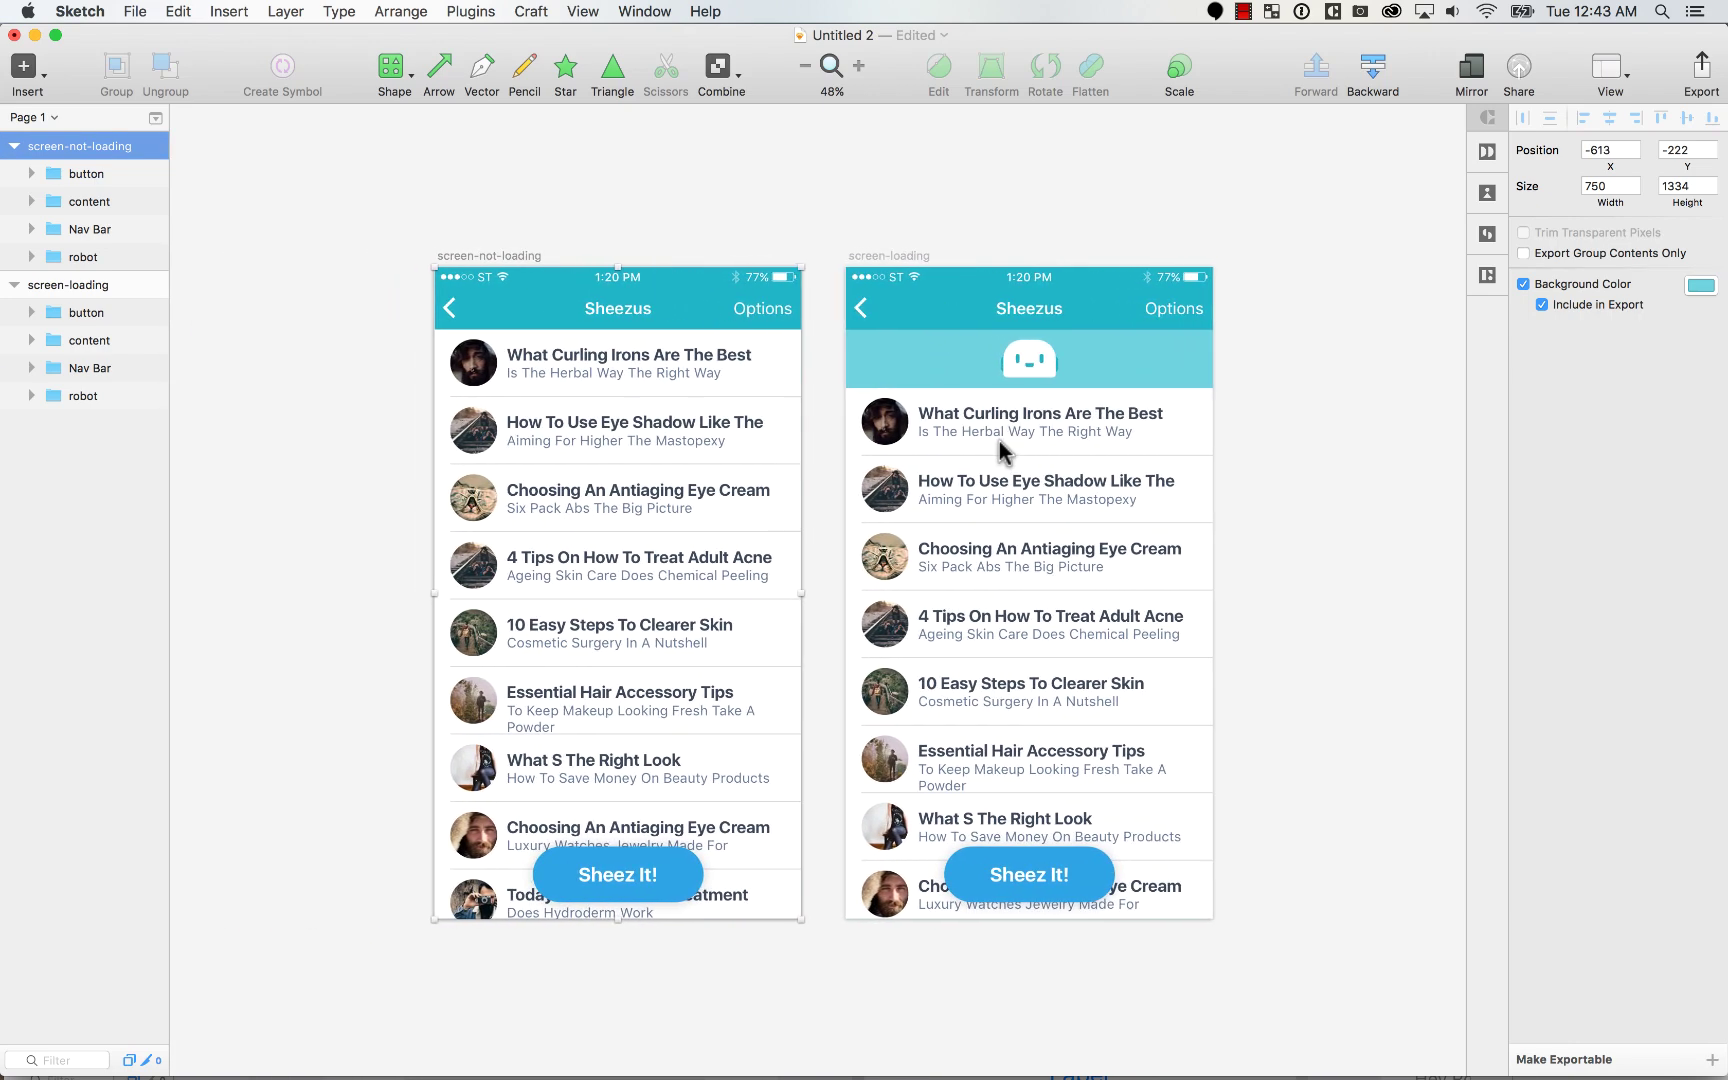
left_click(589, 222)
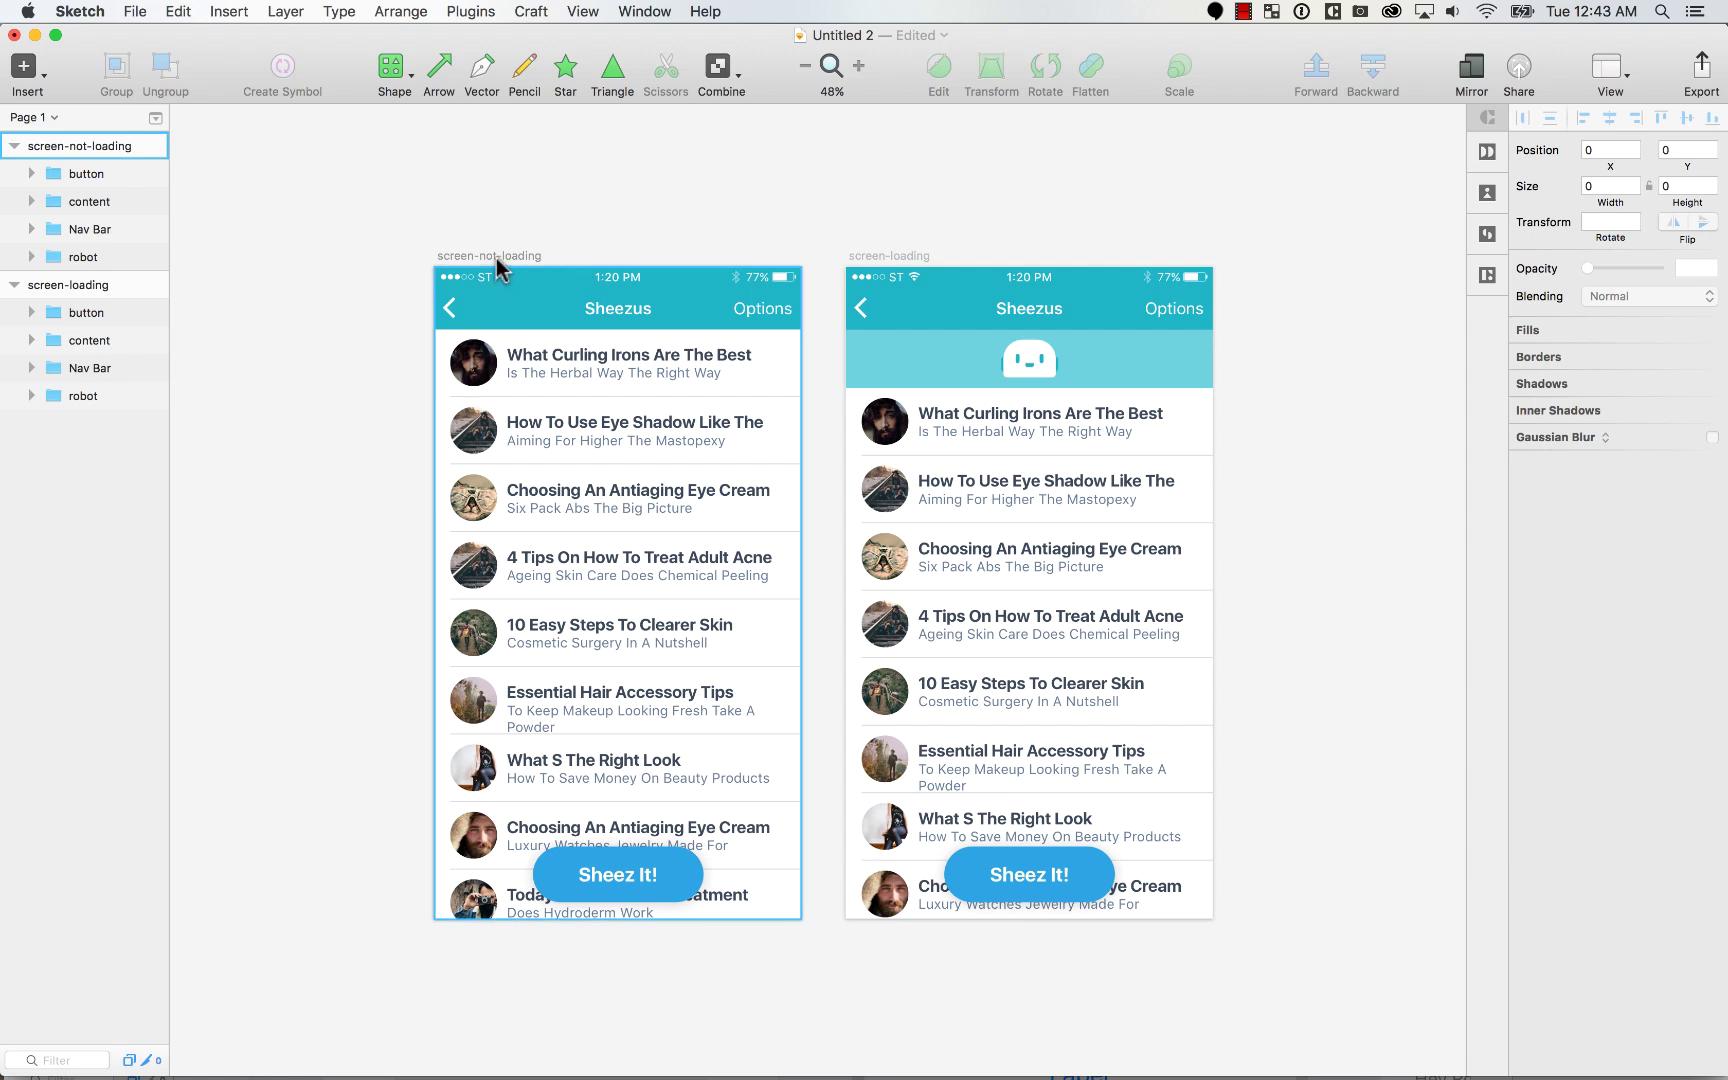
left_click(530, 255)
left_click(843, 172)
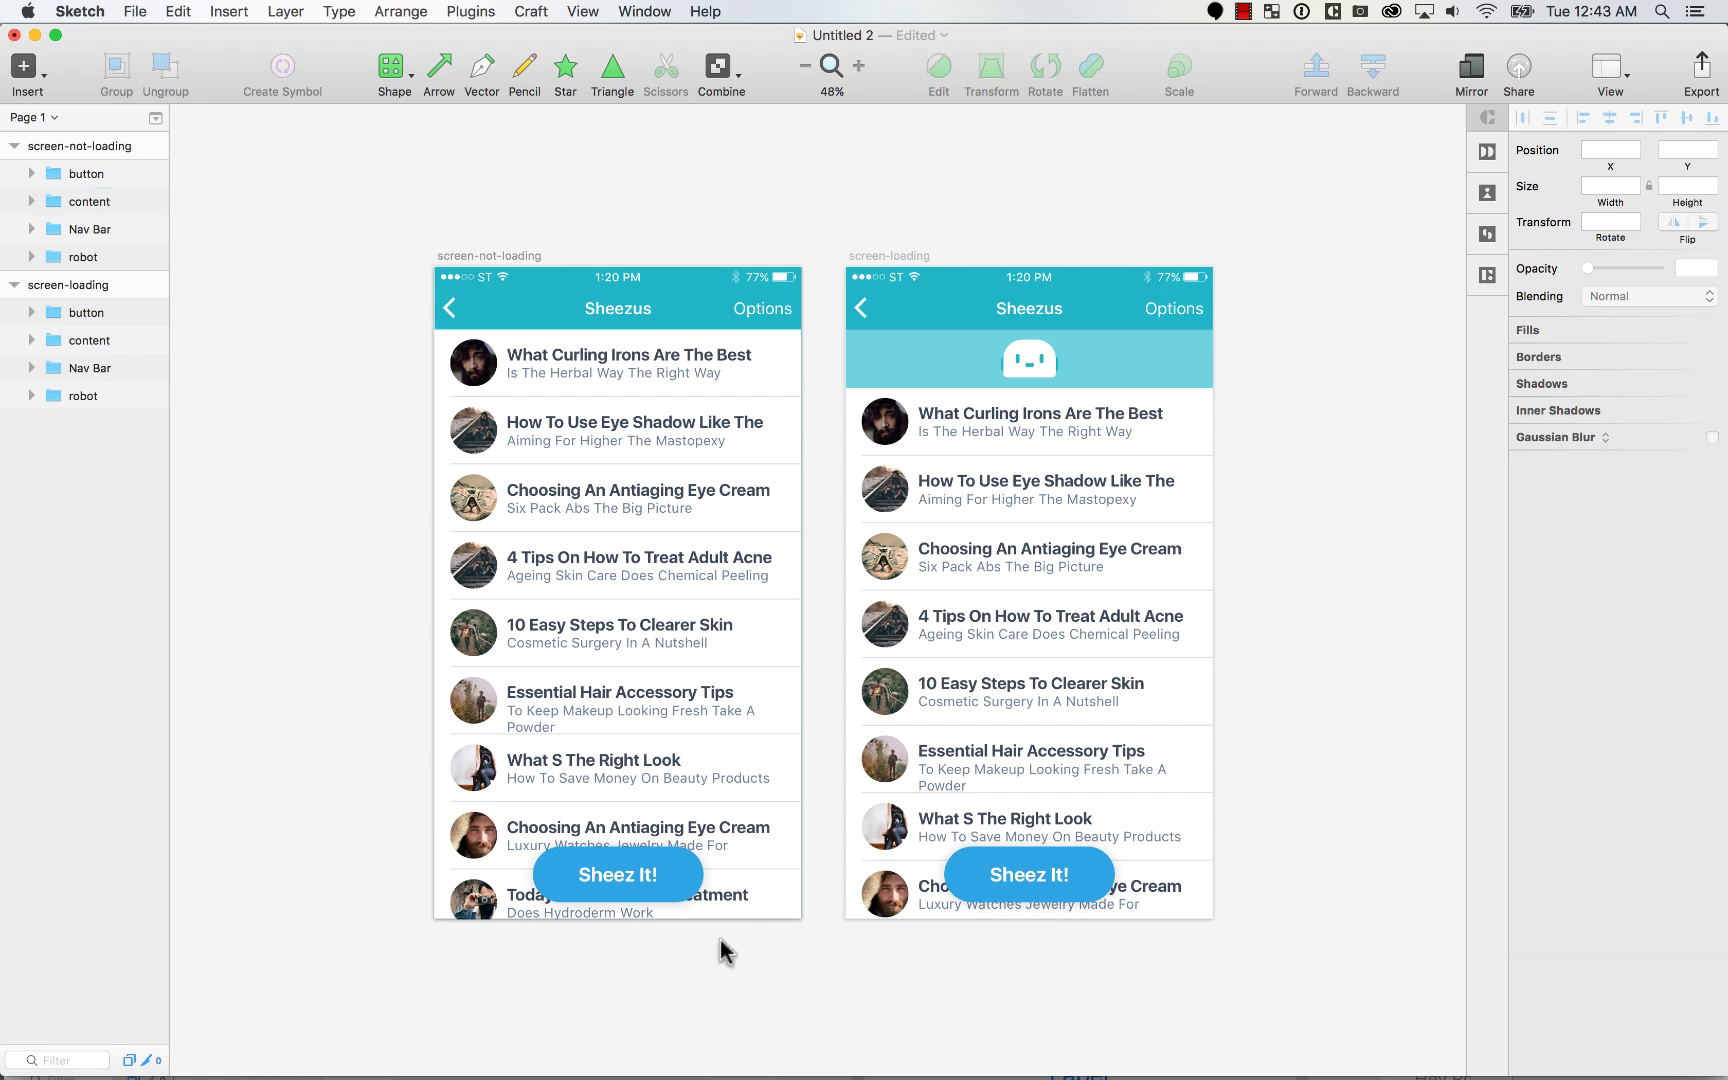
double_click(617, 872)
left_click(615, 856, "shift")
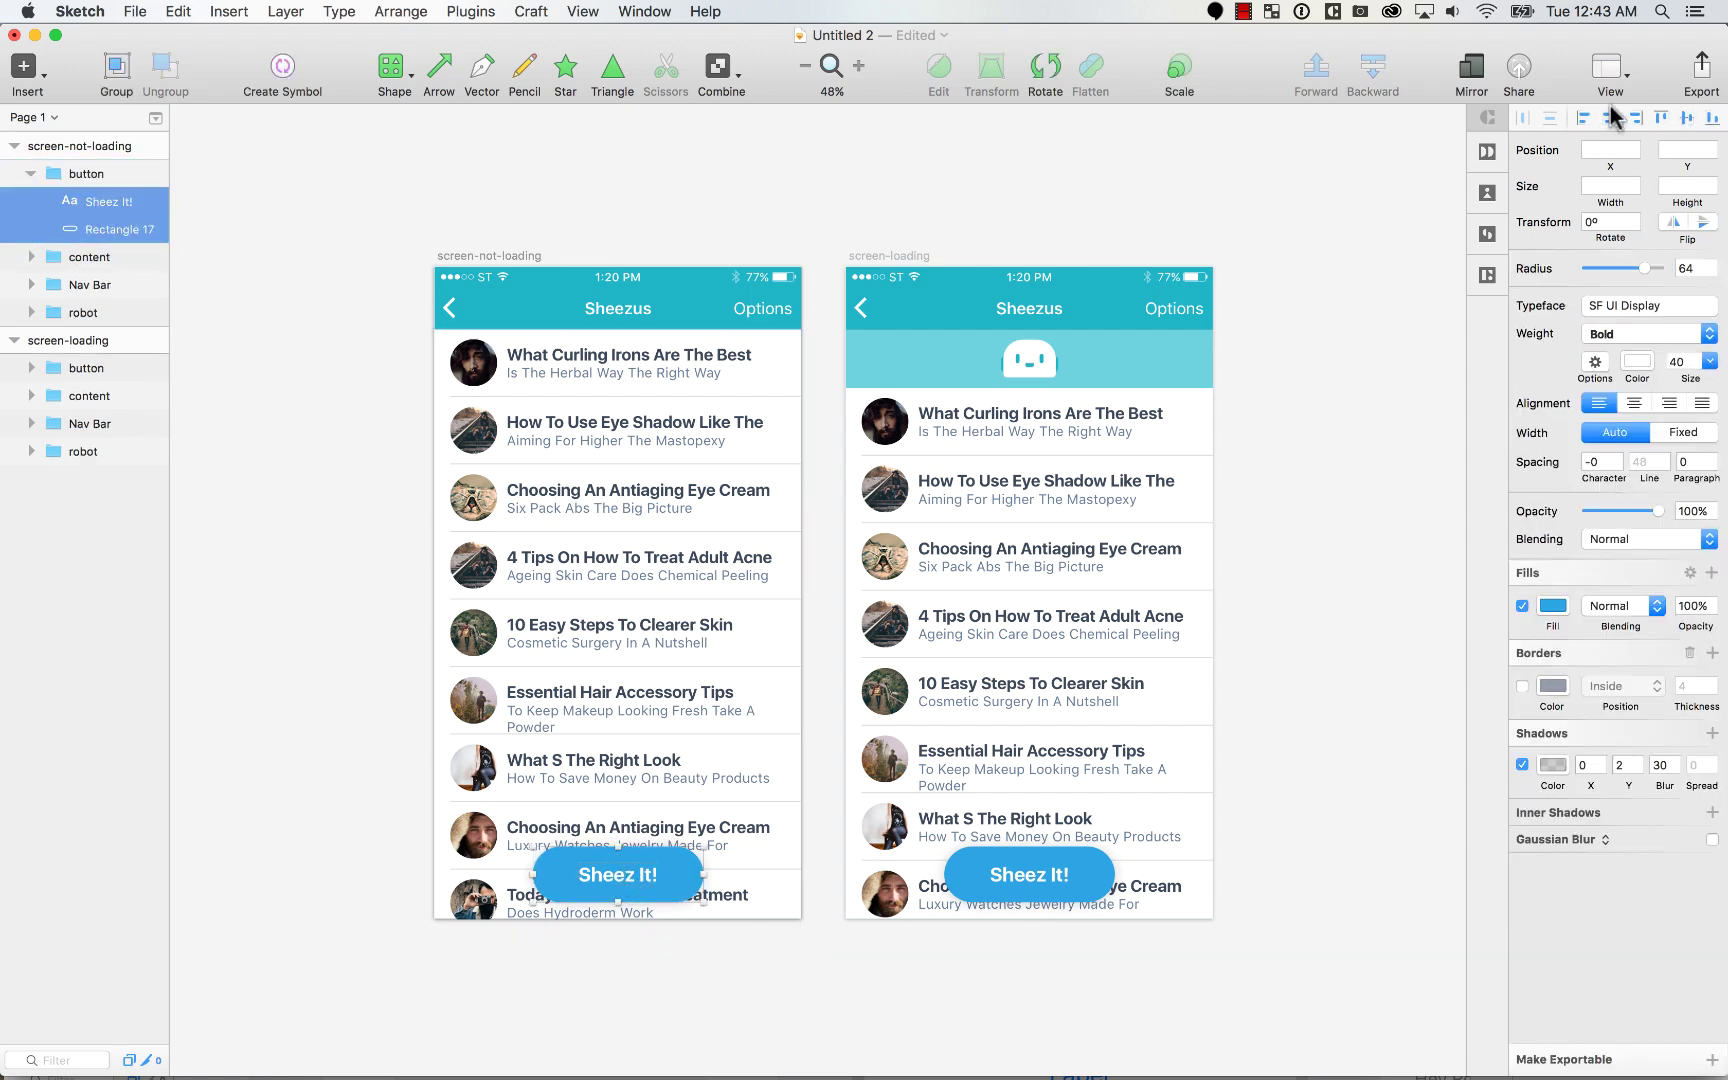
left_click(355, 592)
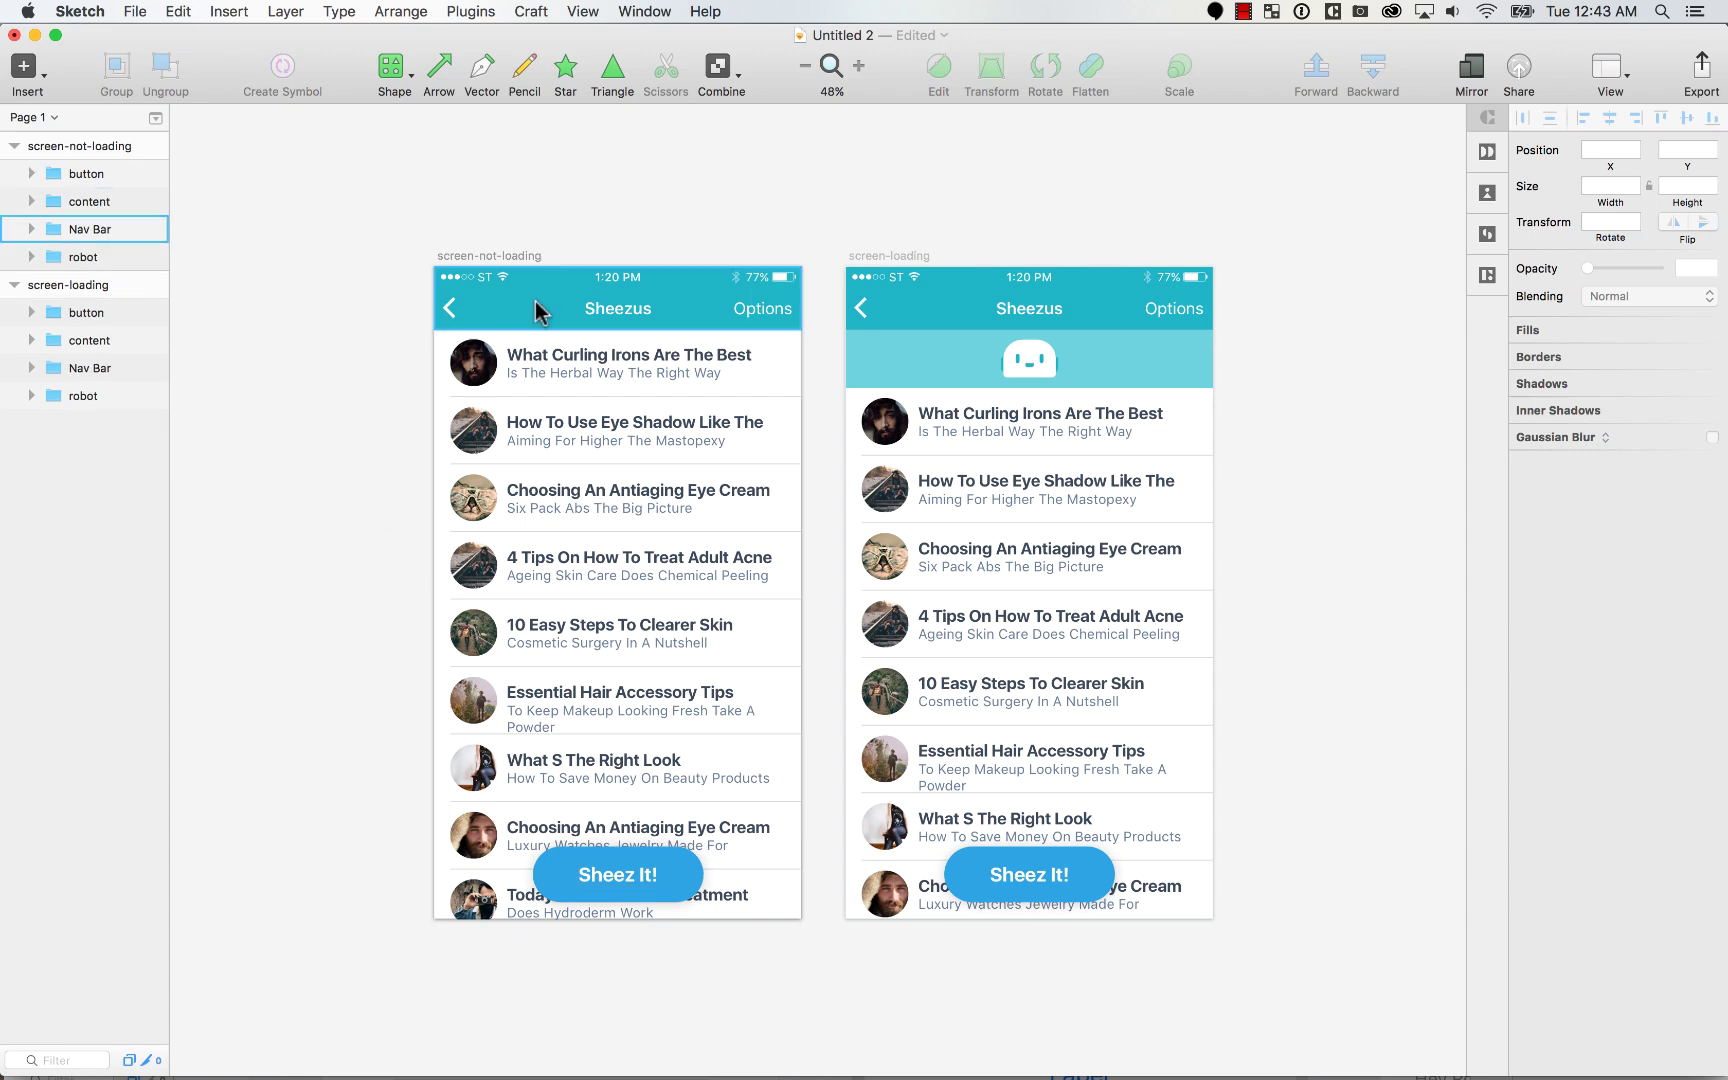
Step: Send both artboards to Flinto at 100% scale for the iPhone 6 device size and enlarge the Flinto window
left_click(515, 257)
left_click(506, 180)
left_click(490, 11)
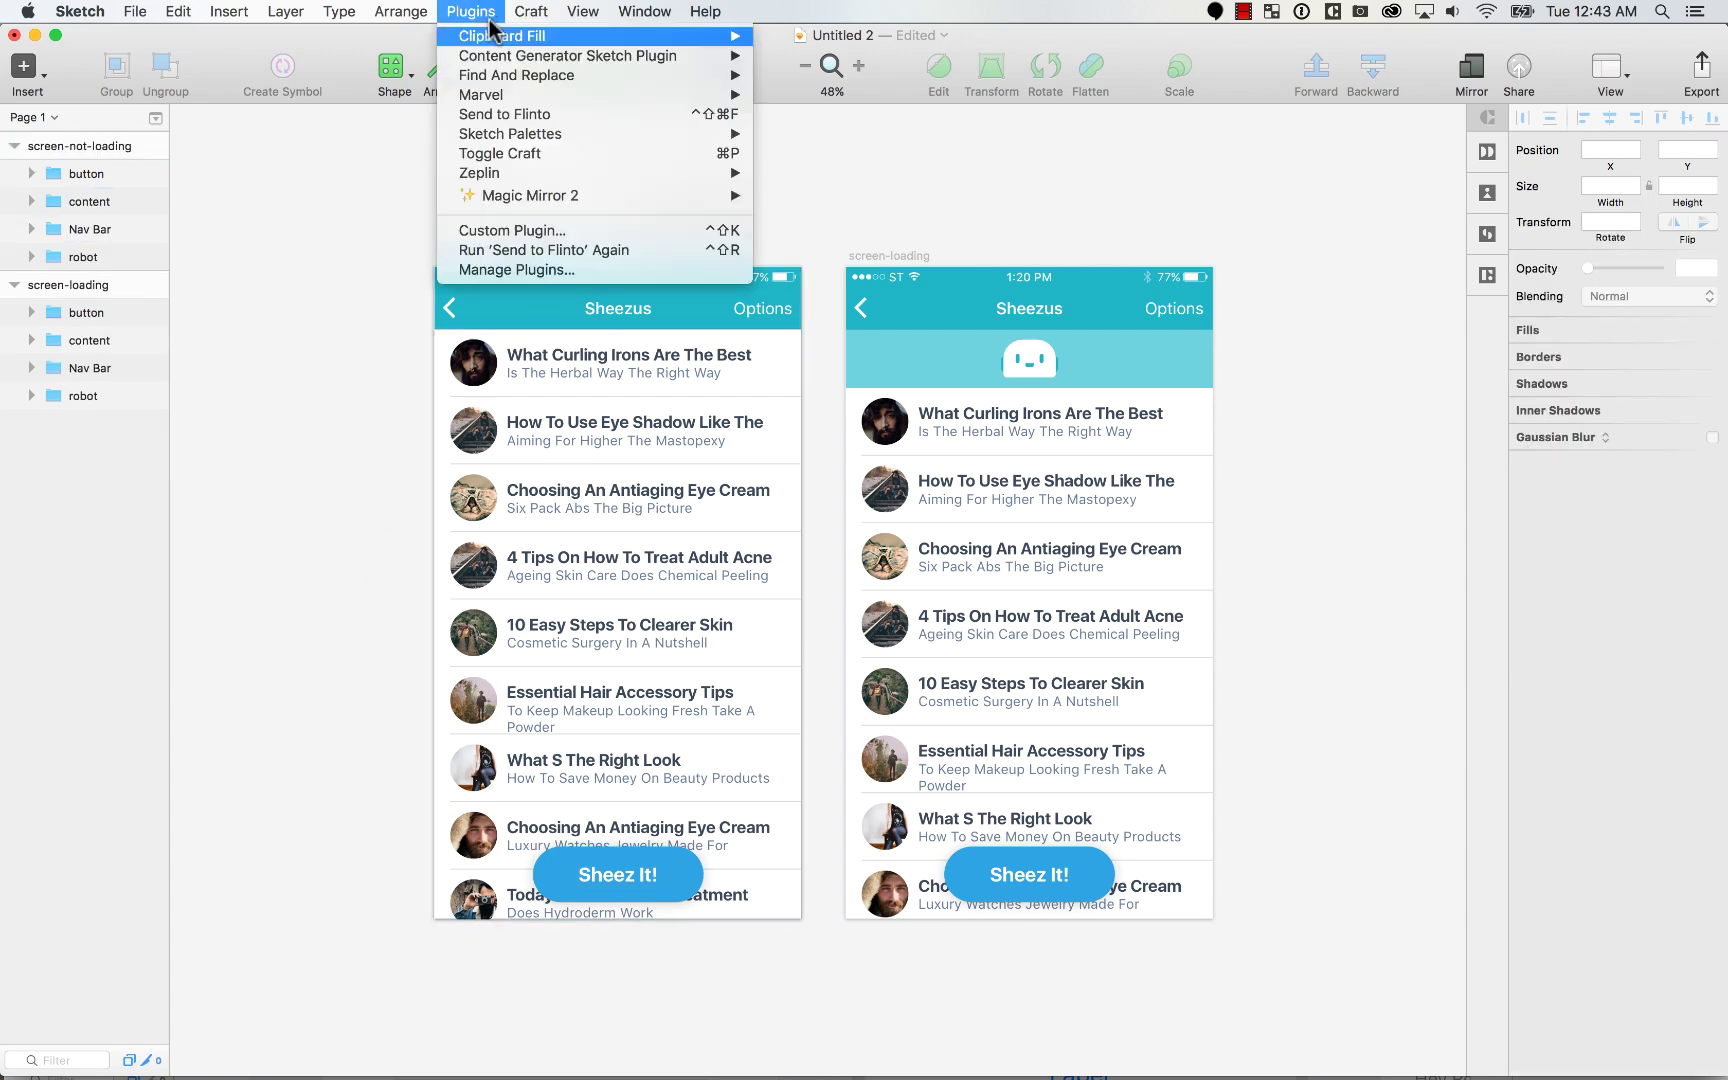
left_click(533, 116)
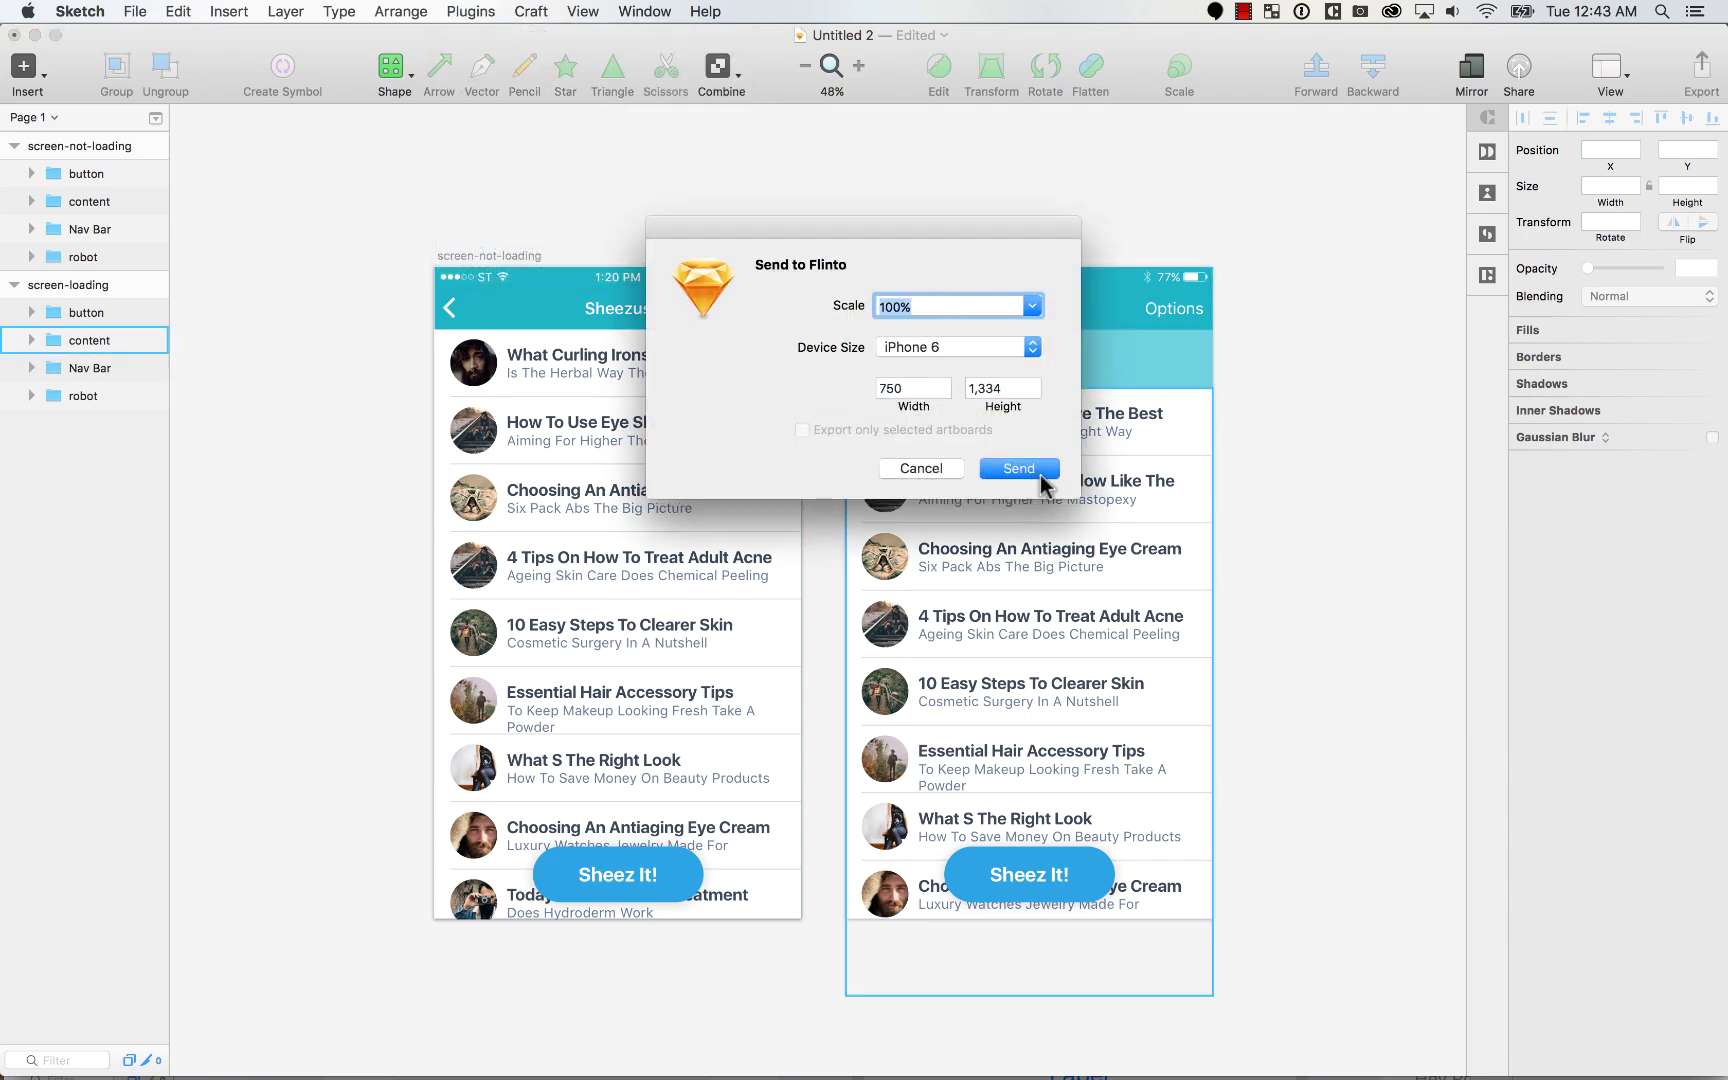
left_click(1033, 467)
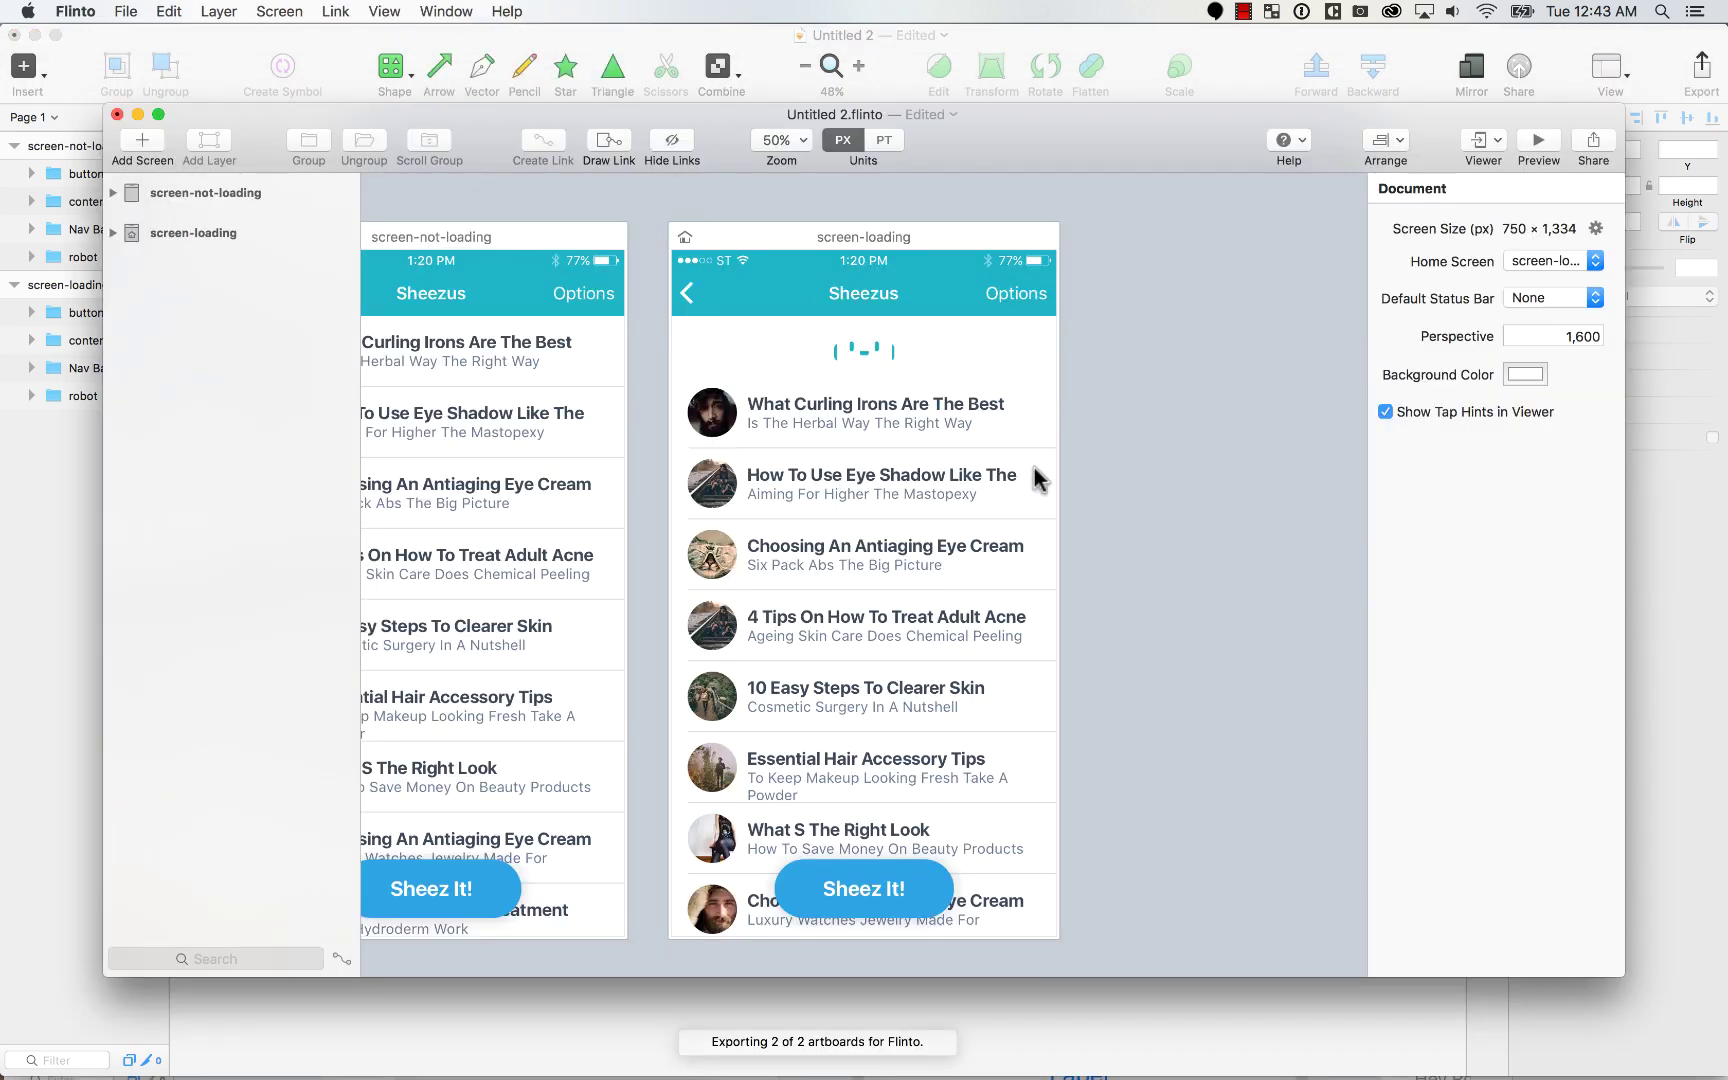
double_click(1004, 161)
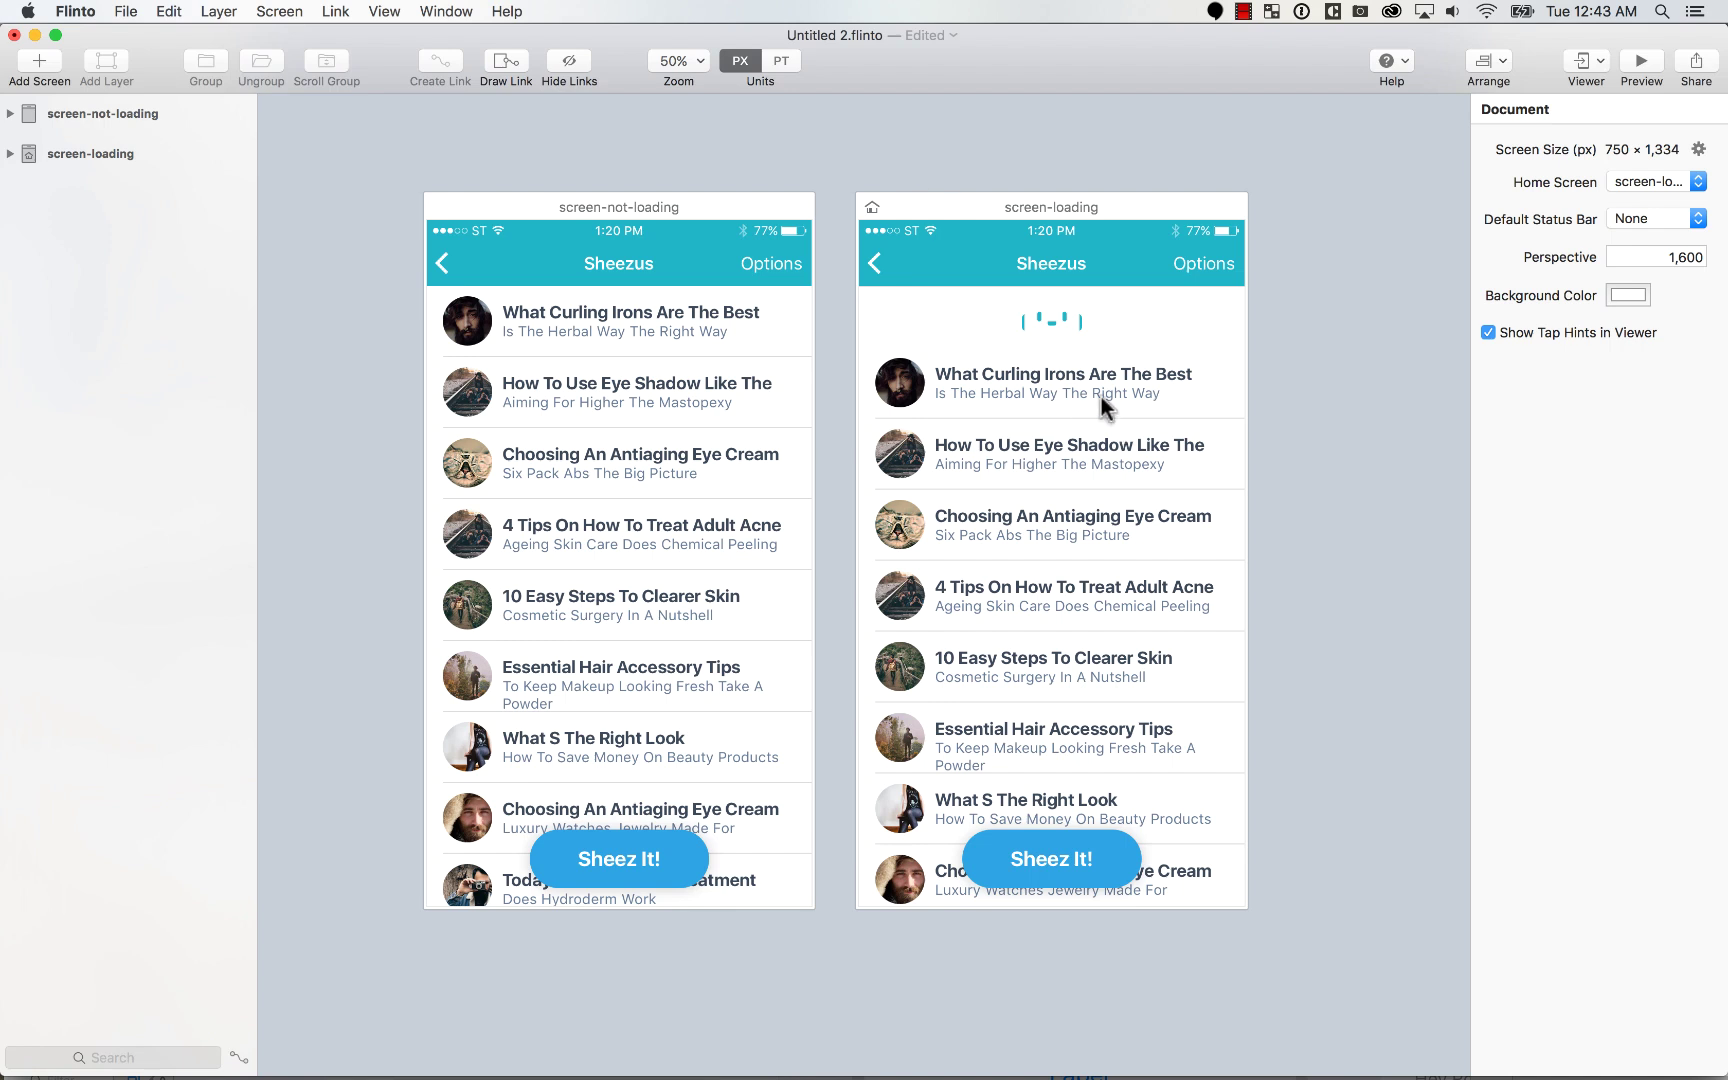
left_click(1032, 320)
left_click(940, 136)
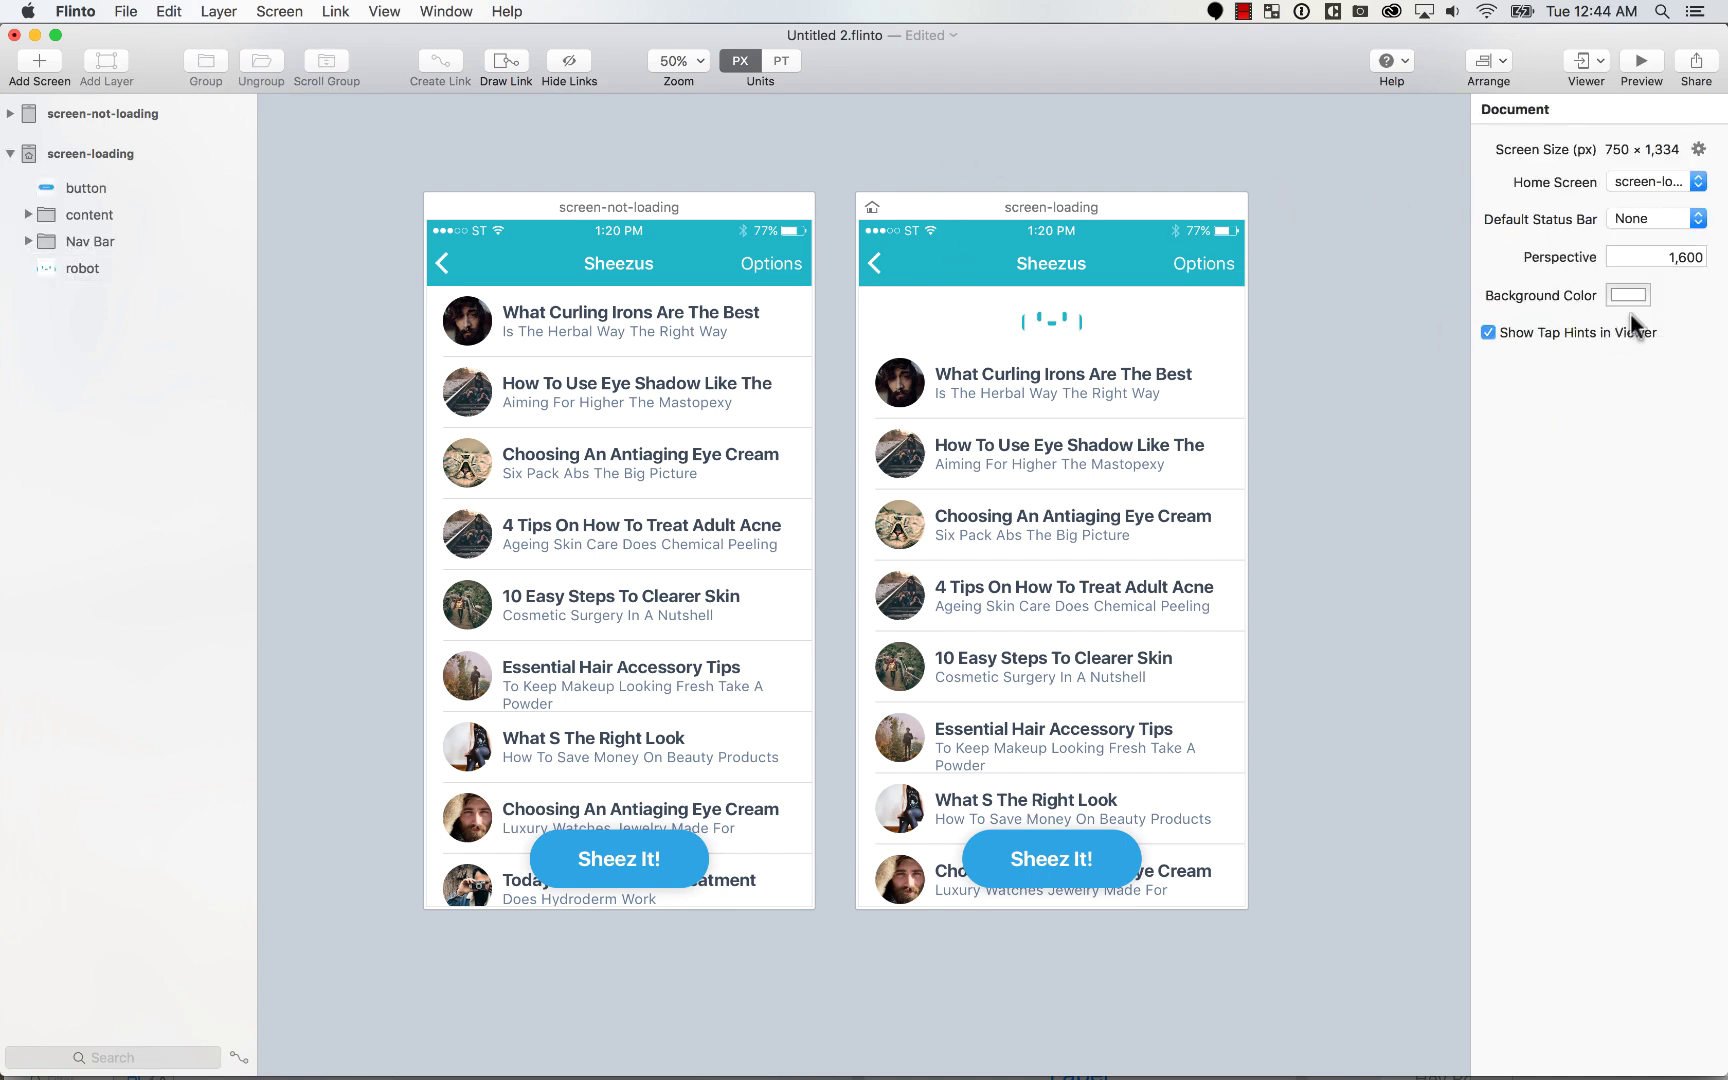
Step: Switch to Sketch and copy the hex value 6DD1DD of the screen-loading artboard's background color
key("super+Tab")
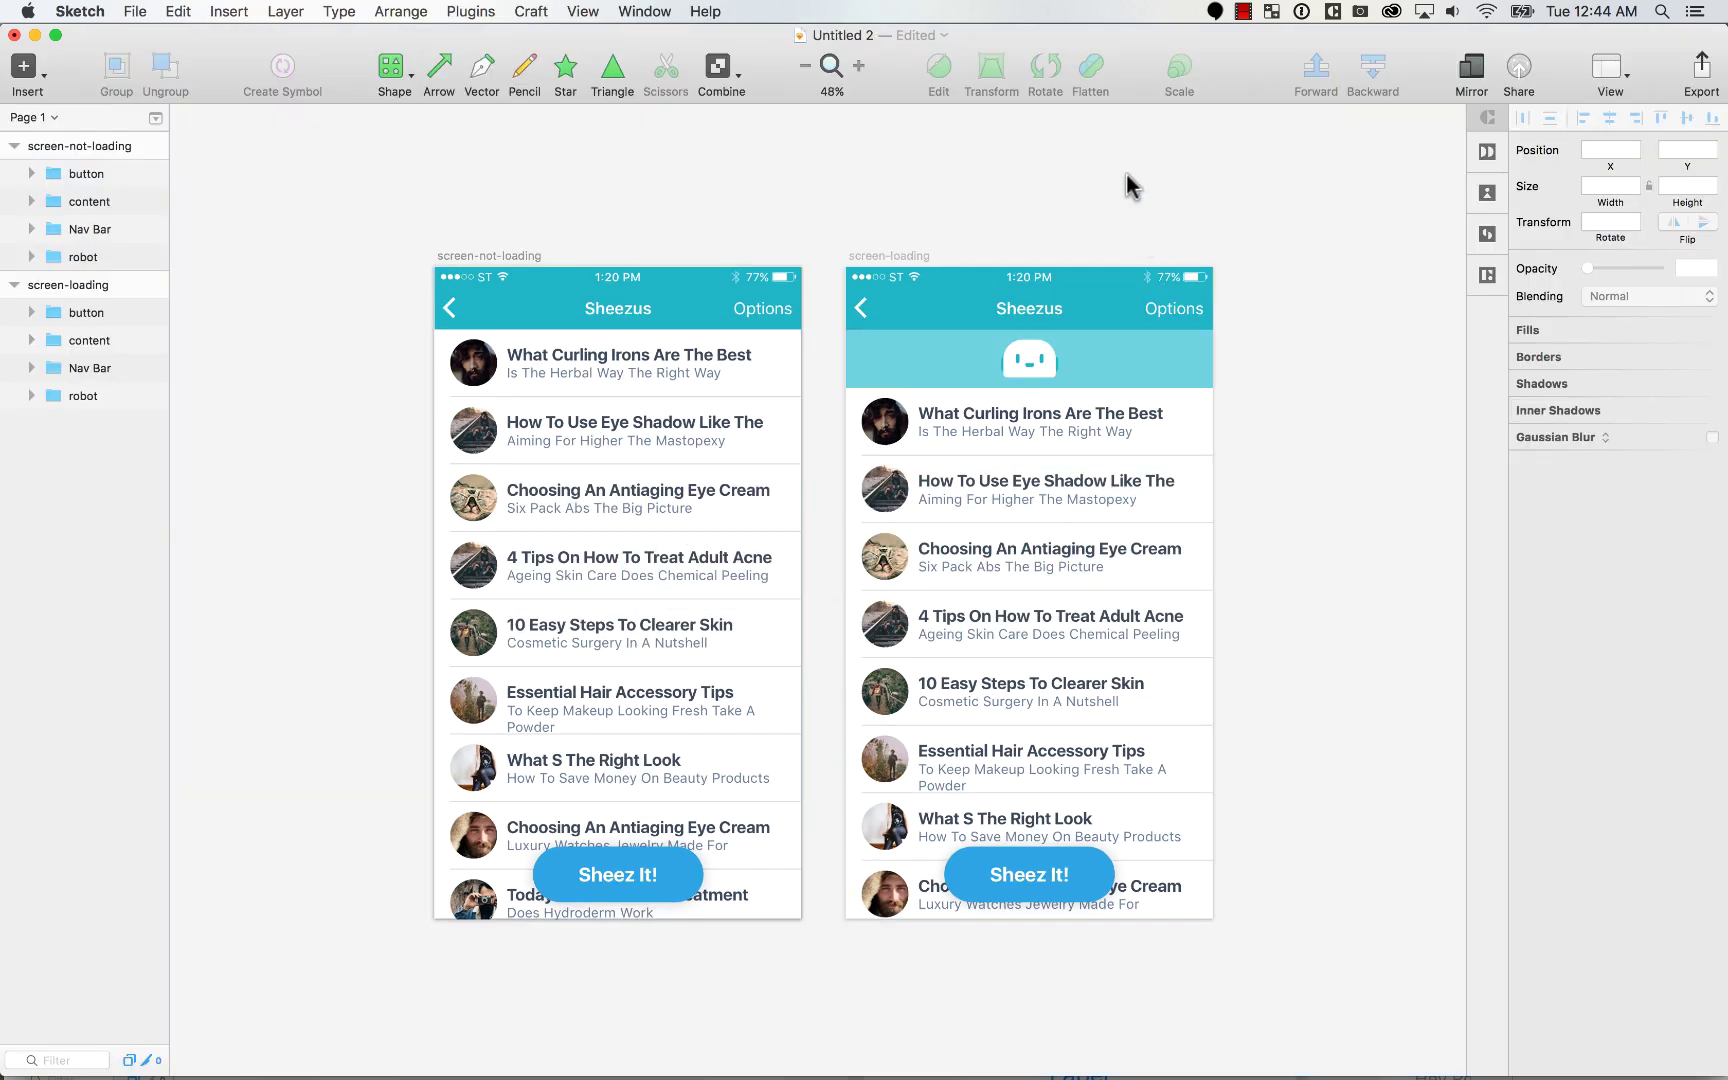
left_click(890, 255)
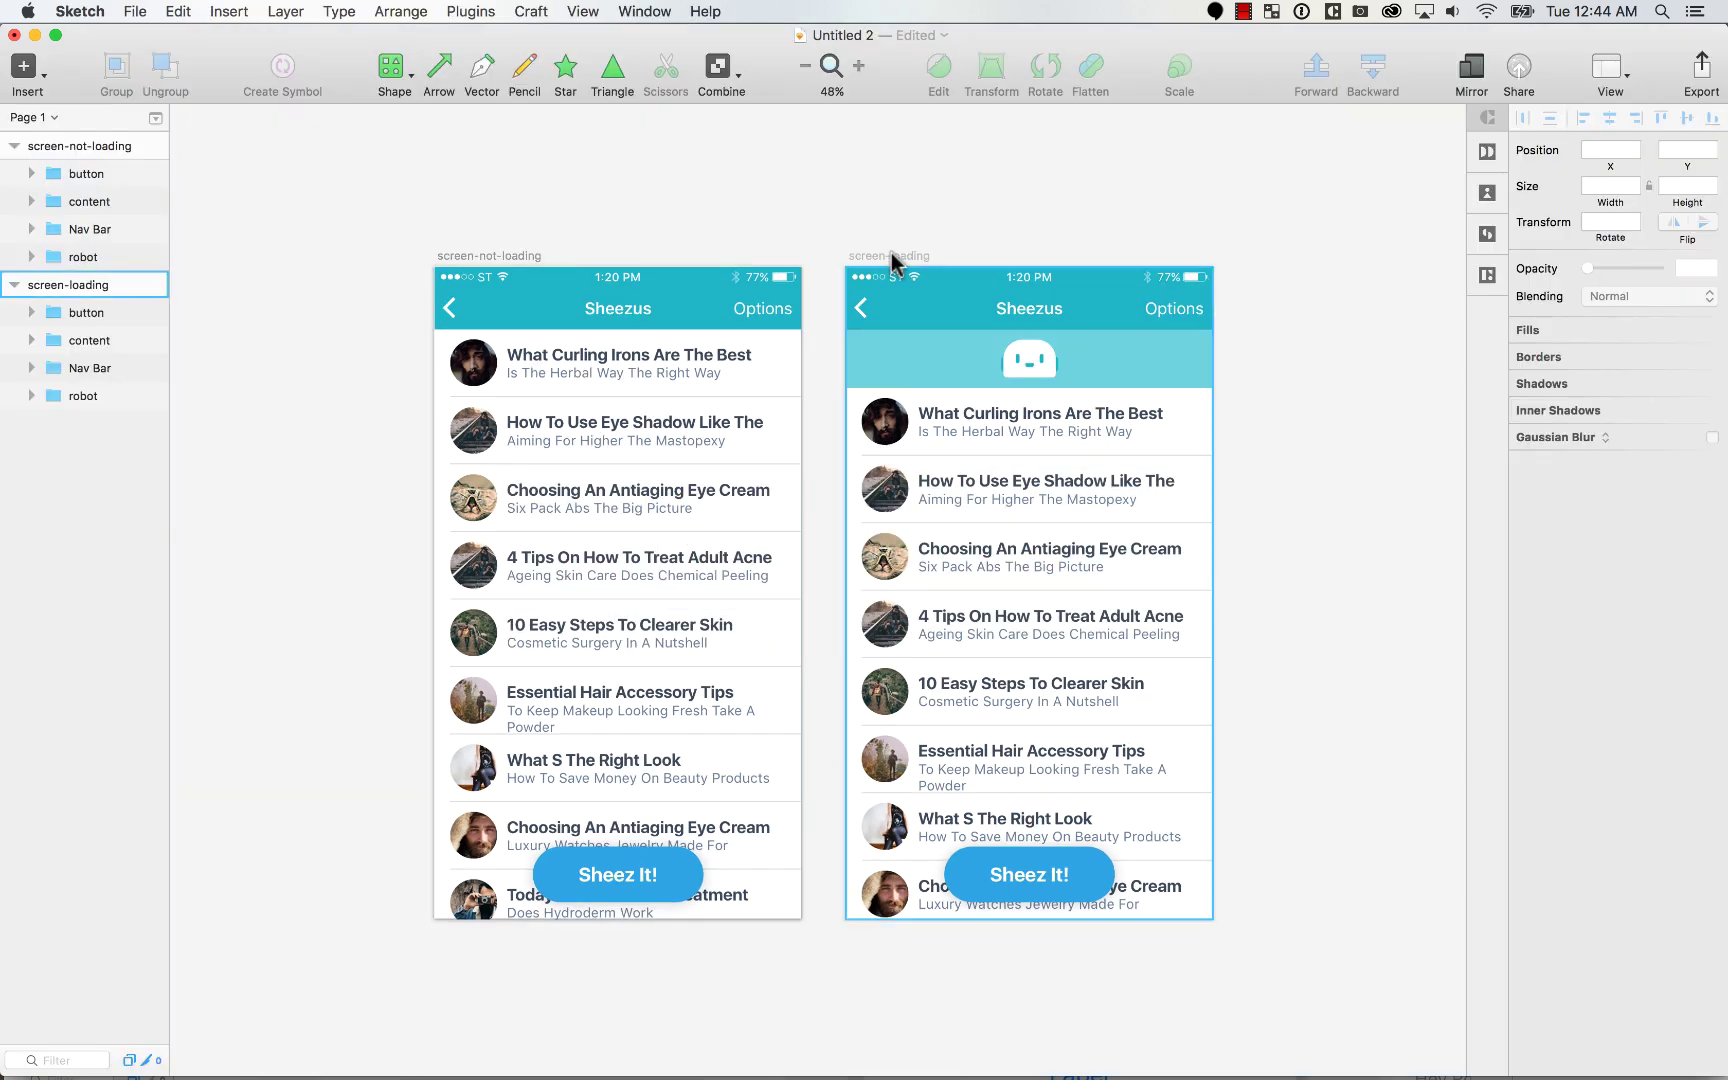
left_click(1705, 287)
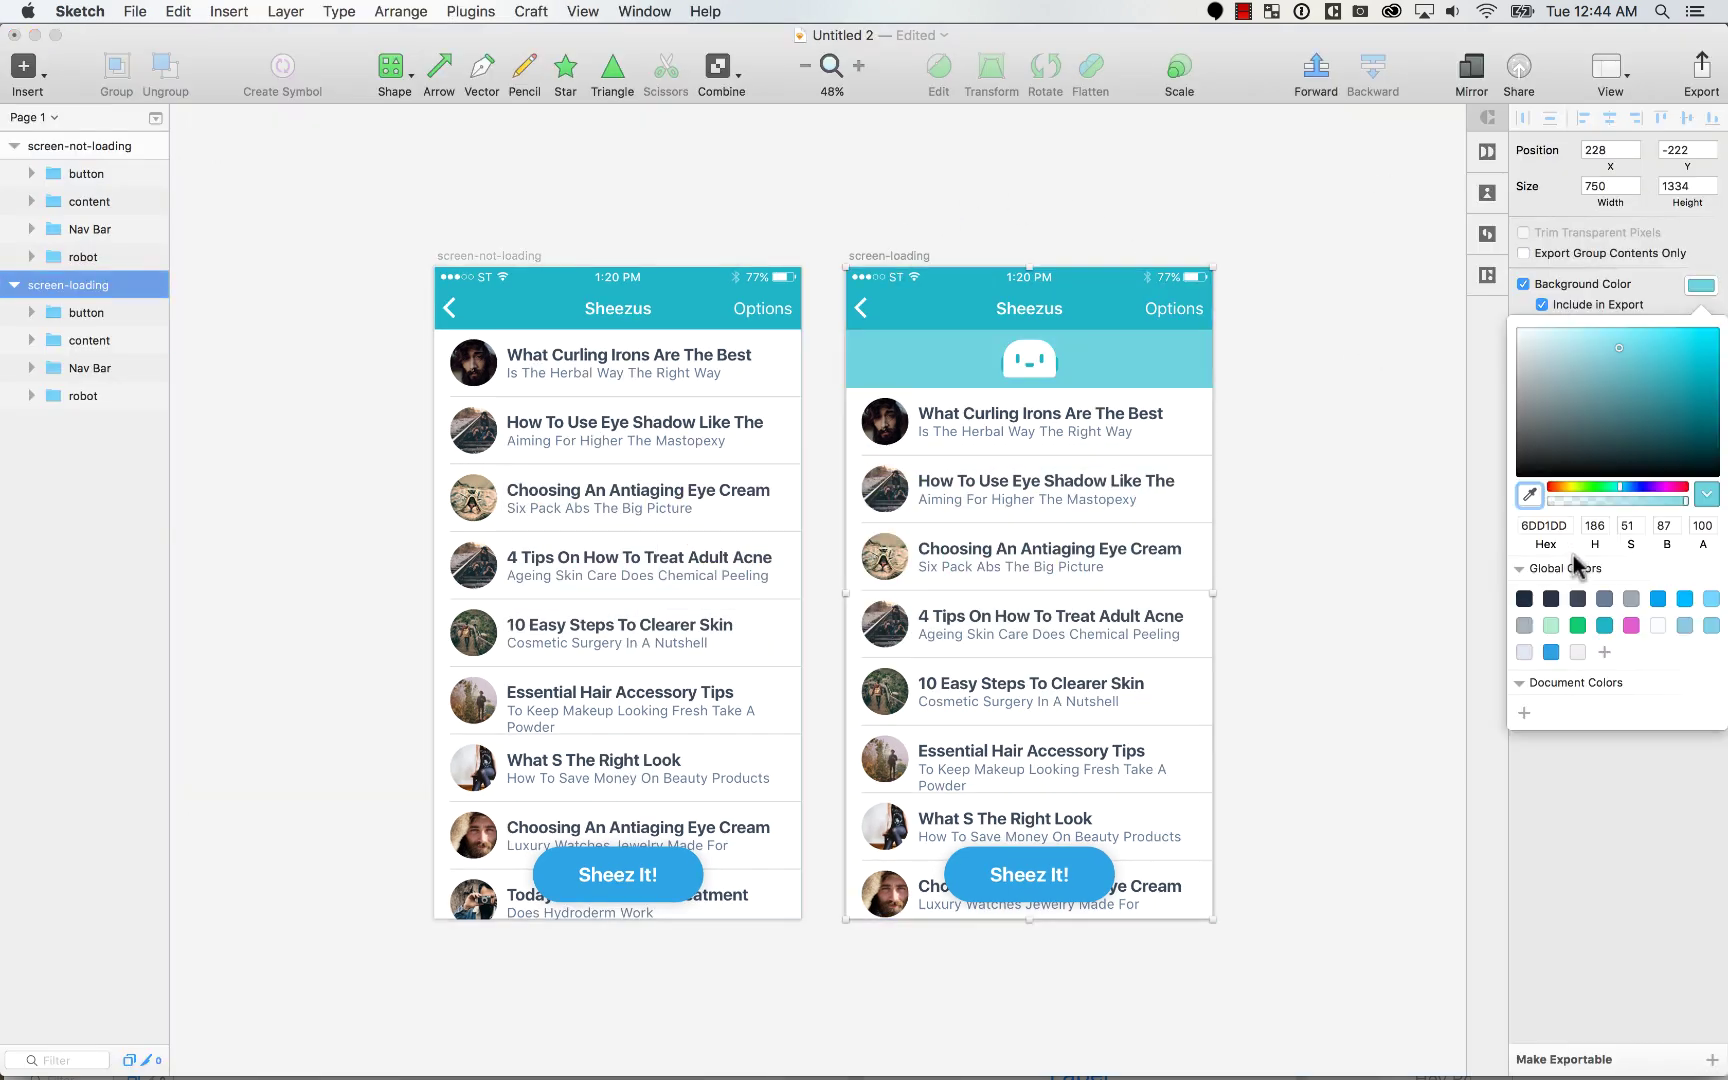
left_click(1546, 527)
key("super+c")
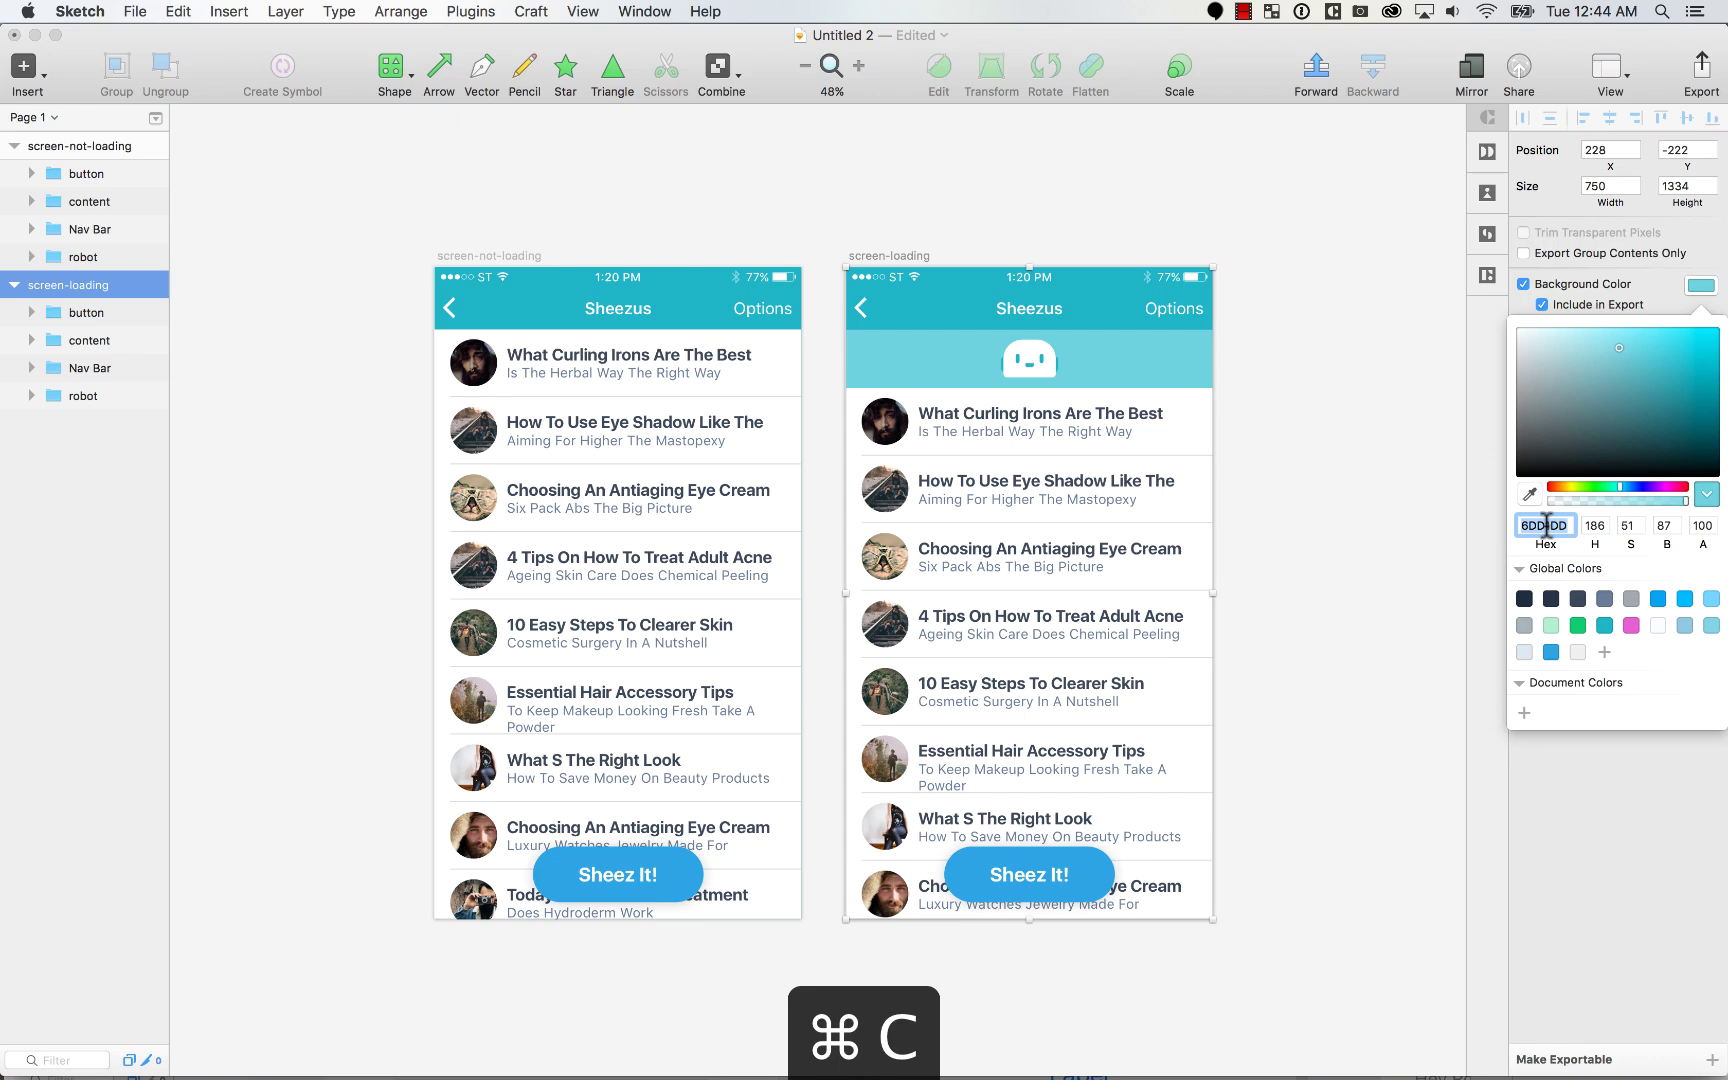
key("Escape")
left_click(1294, 242)
Step: Switch back to Flinto and open the document's background color, looking through the available color pickers
key("super+Tab")
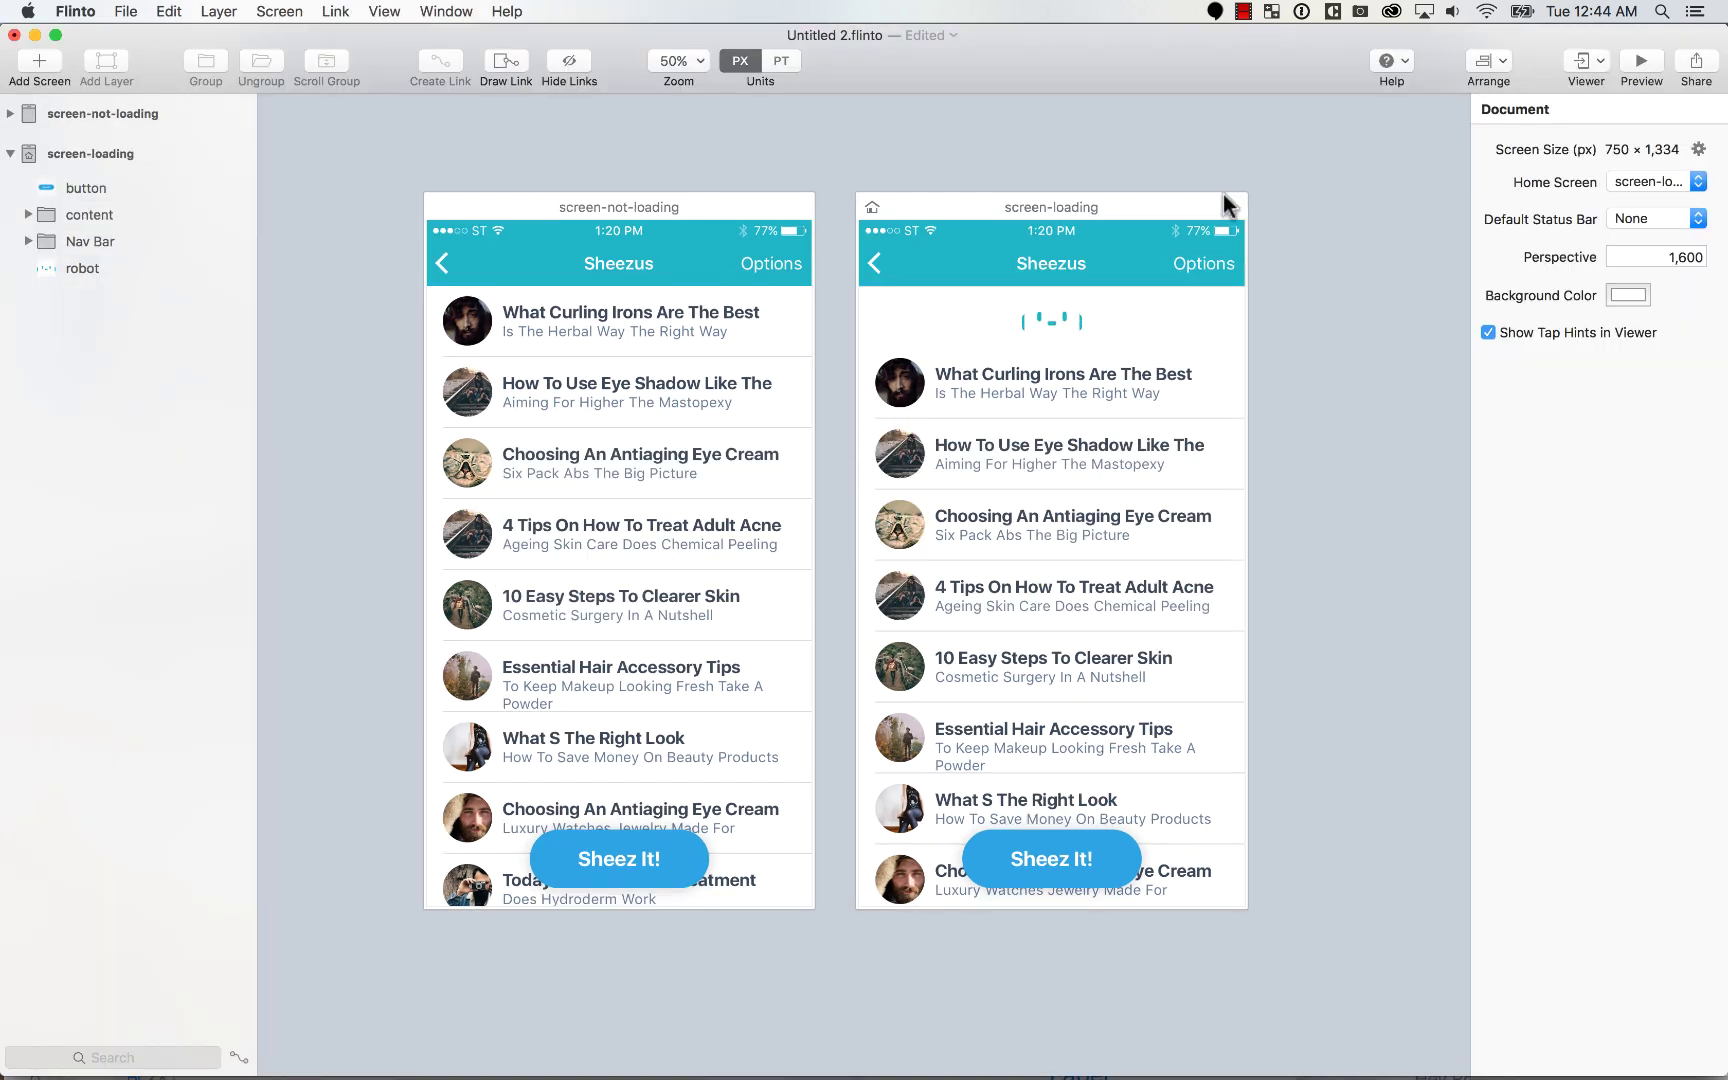
left_click(1626, 295)
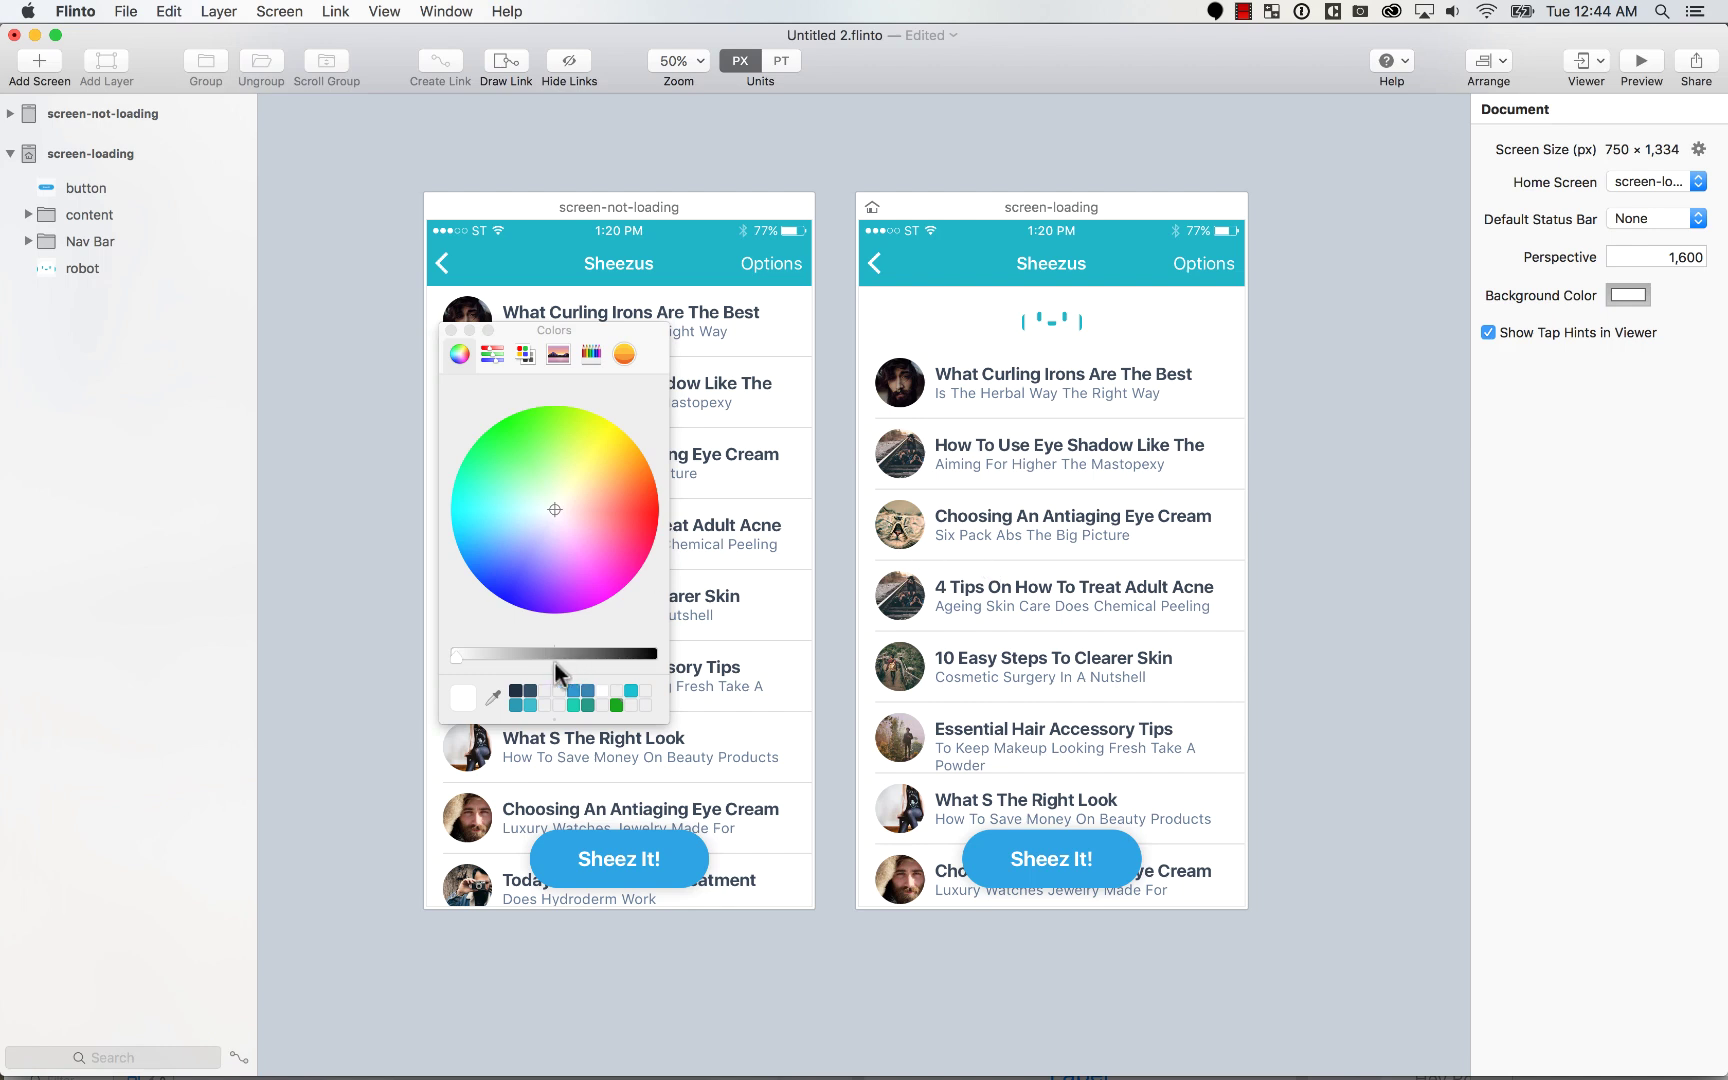
left_click(489, 354)
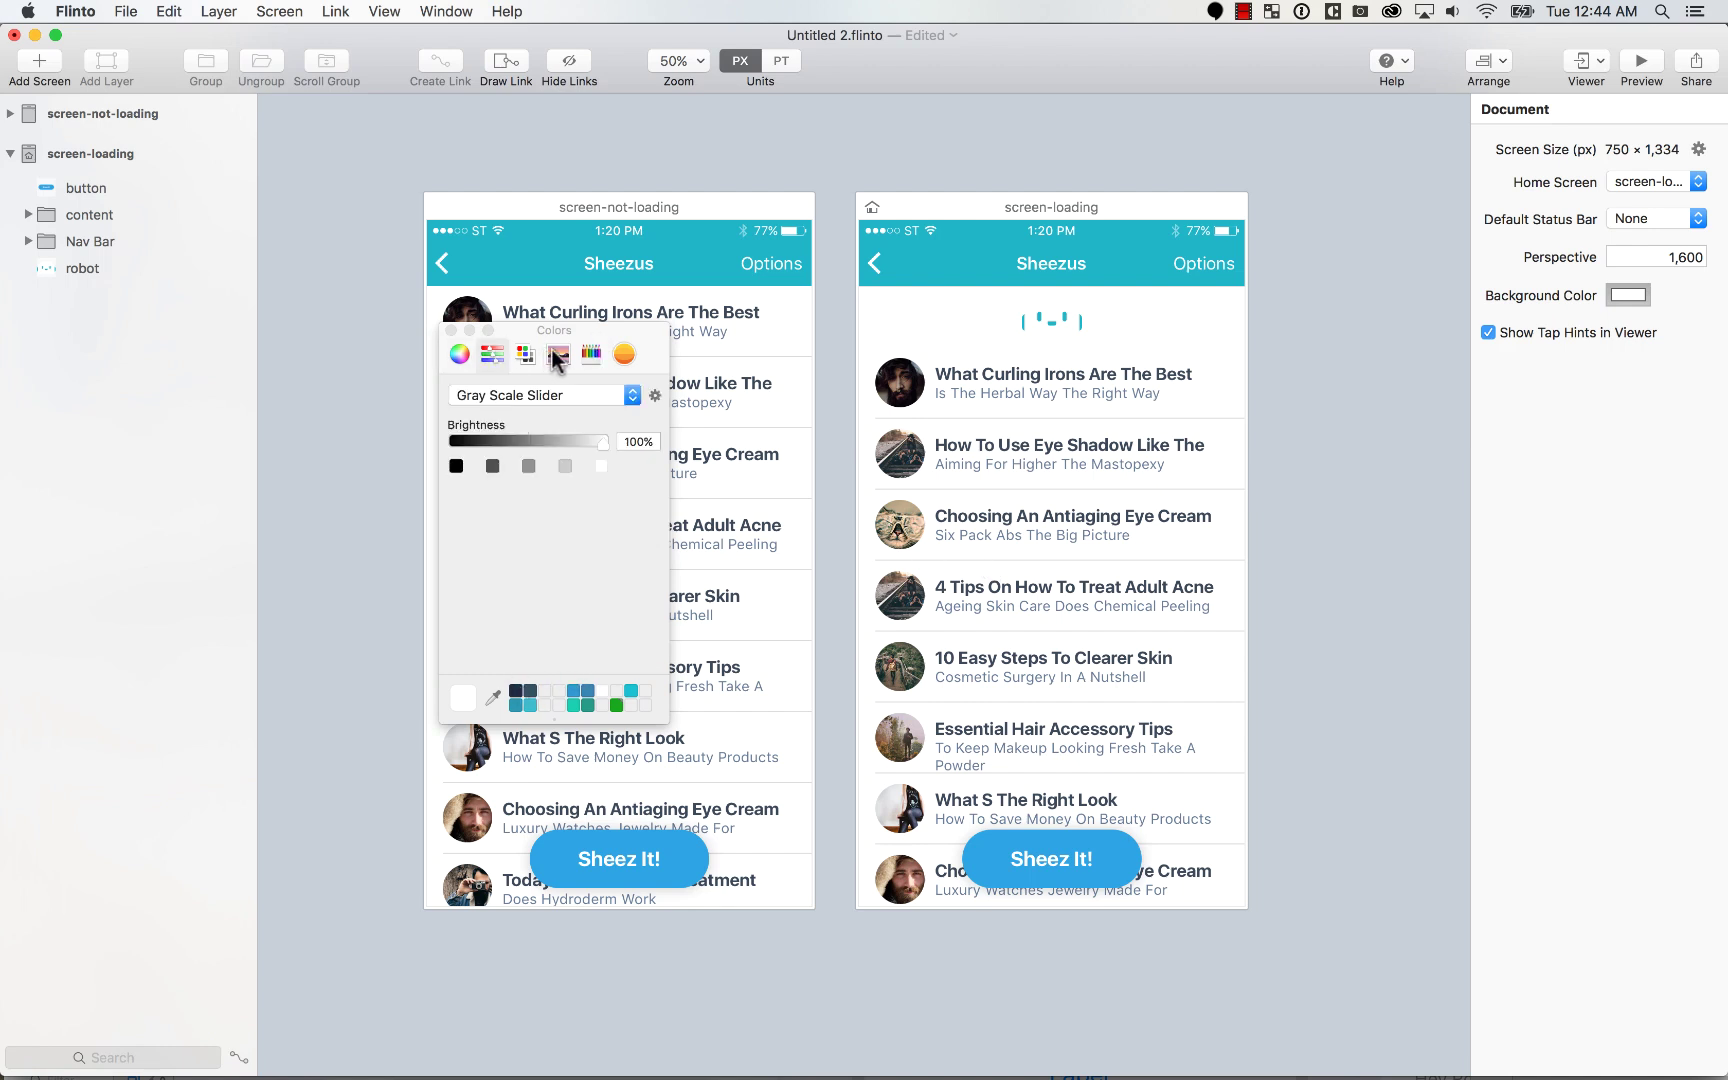
left_click(624, 356)
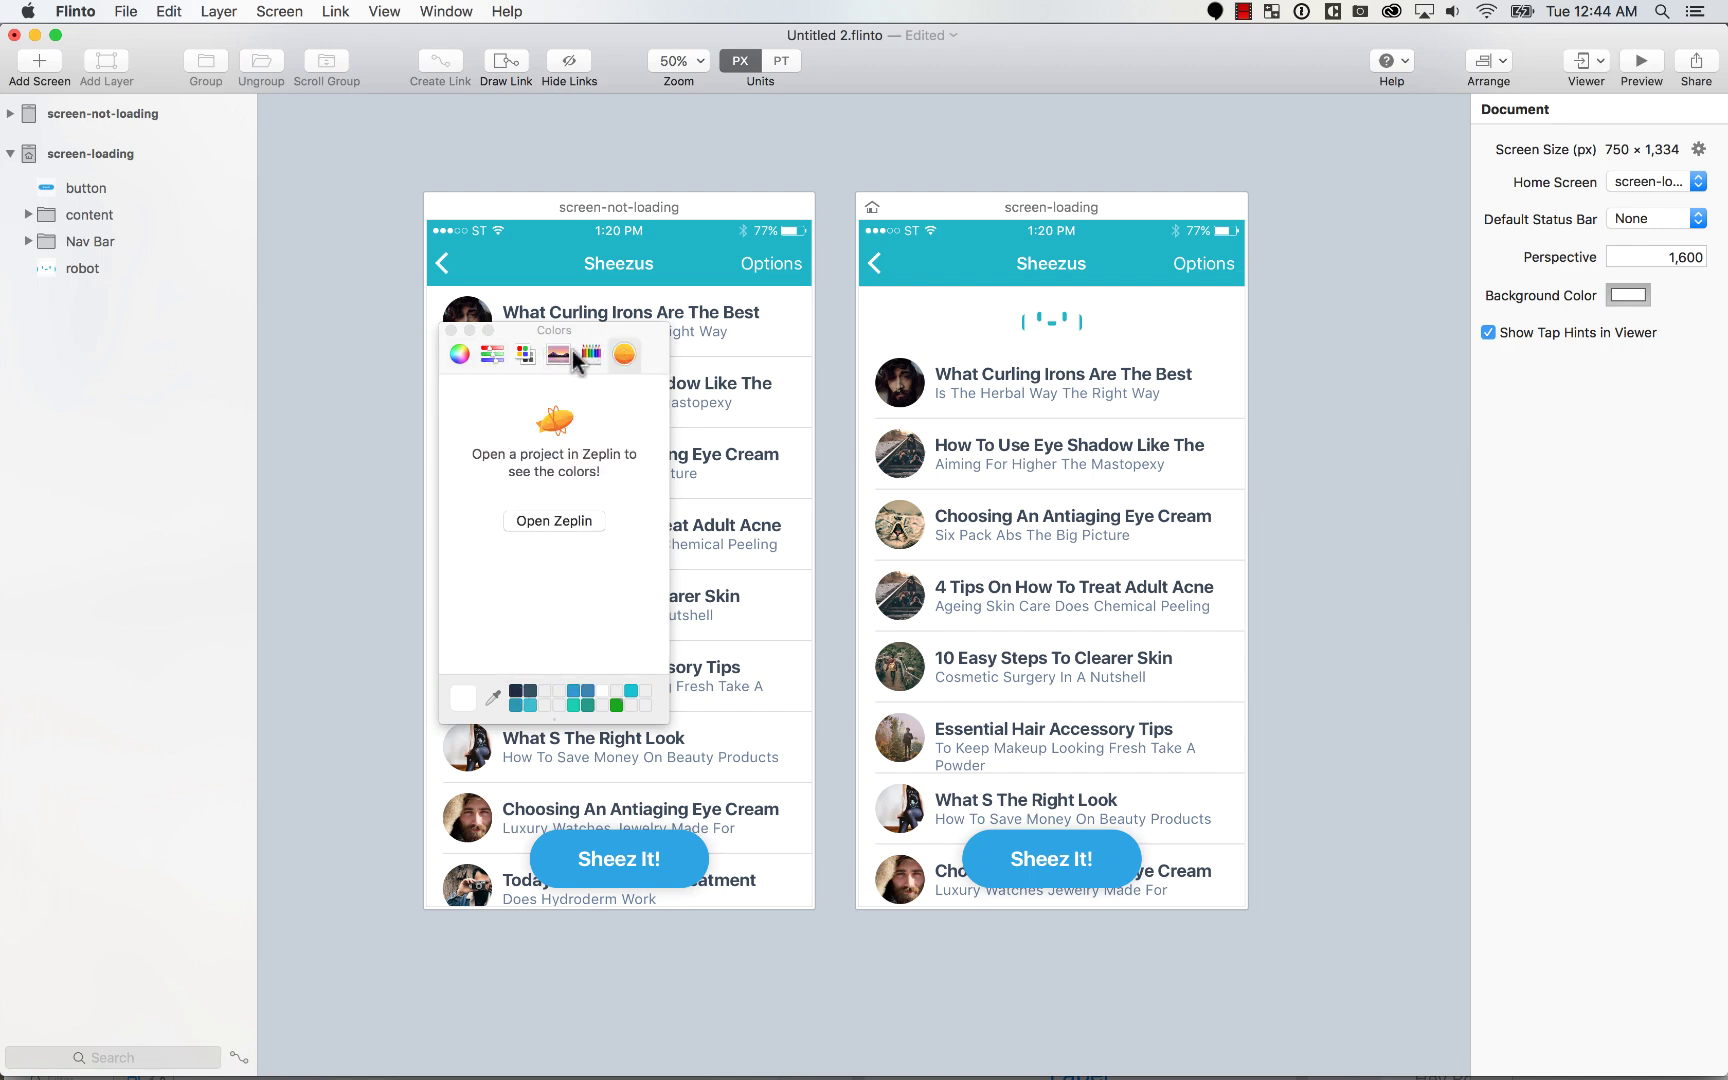
left_click(565, 354)
left_click(600, 354)
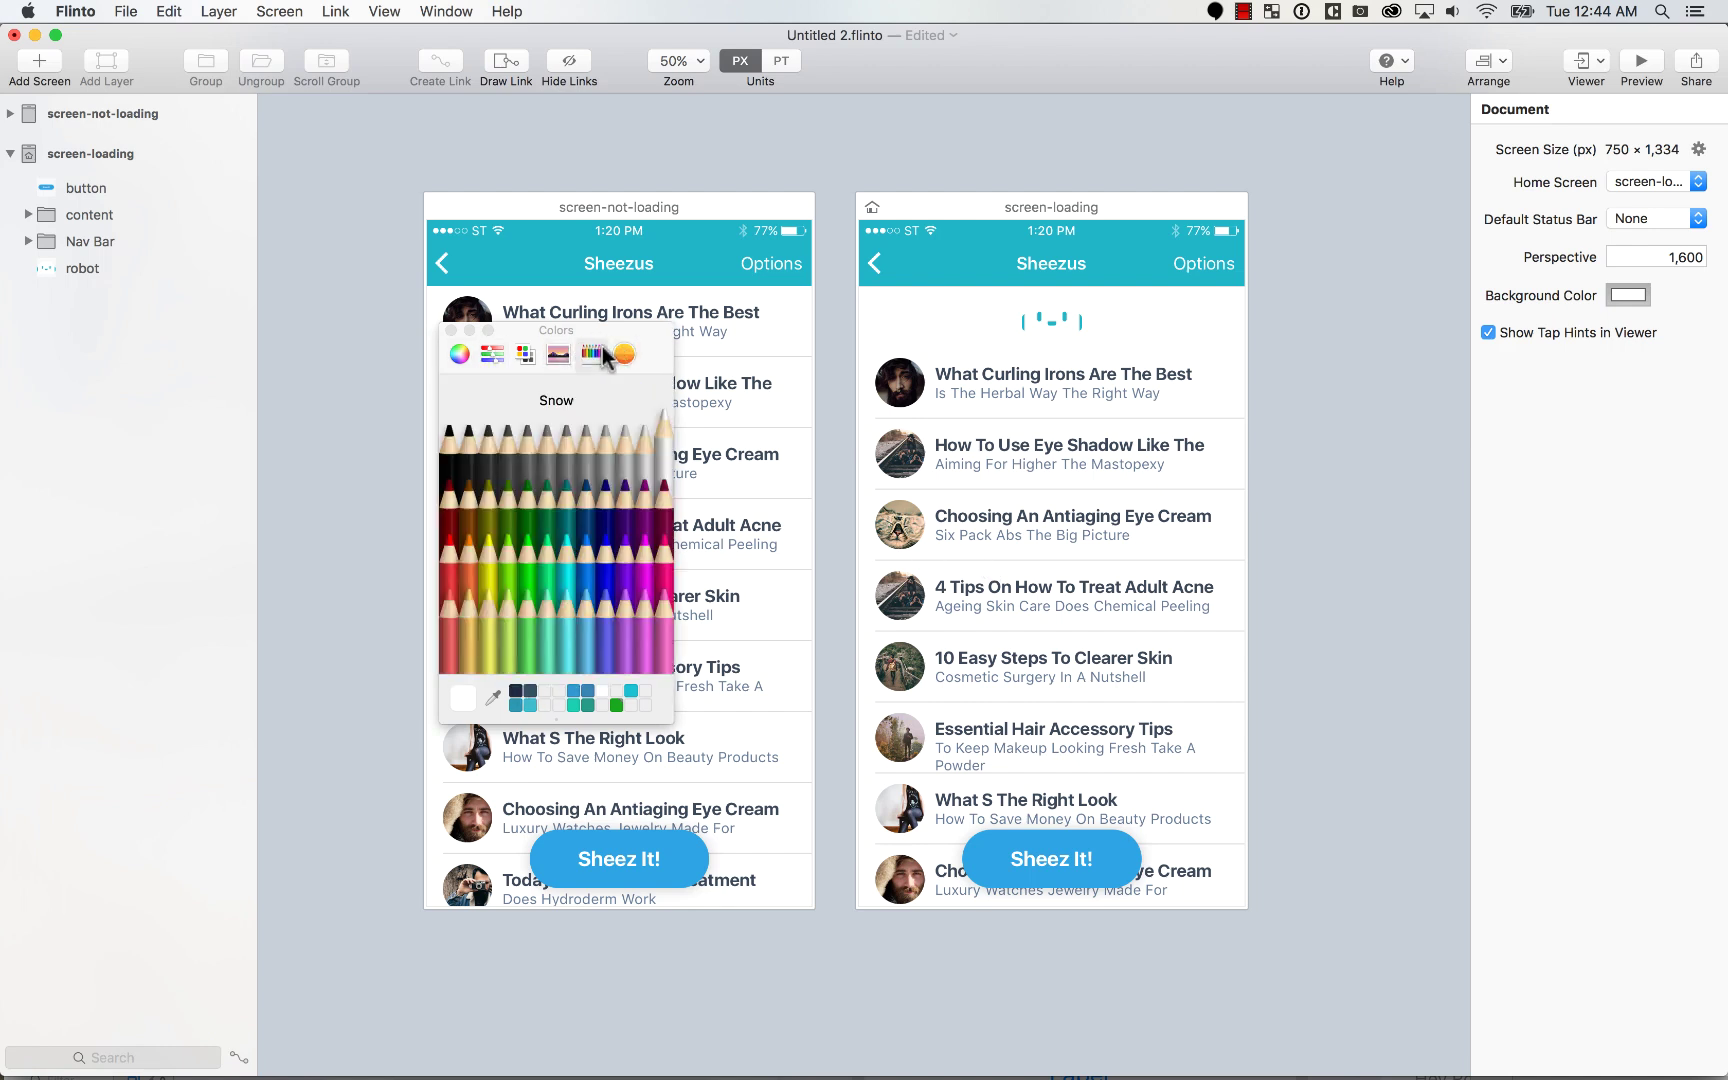
left_click(525, 355)
left_click(491, 354)
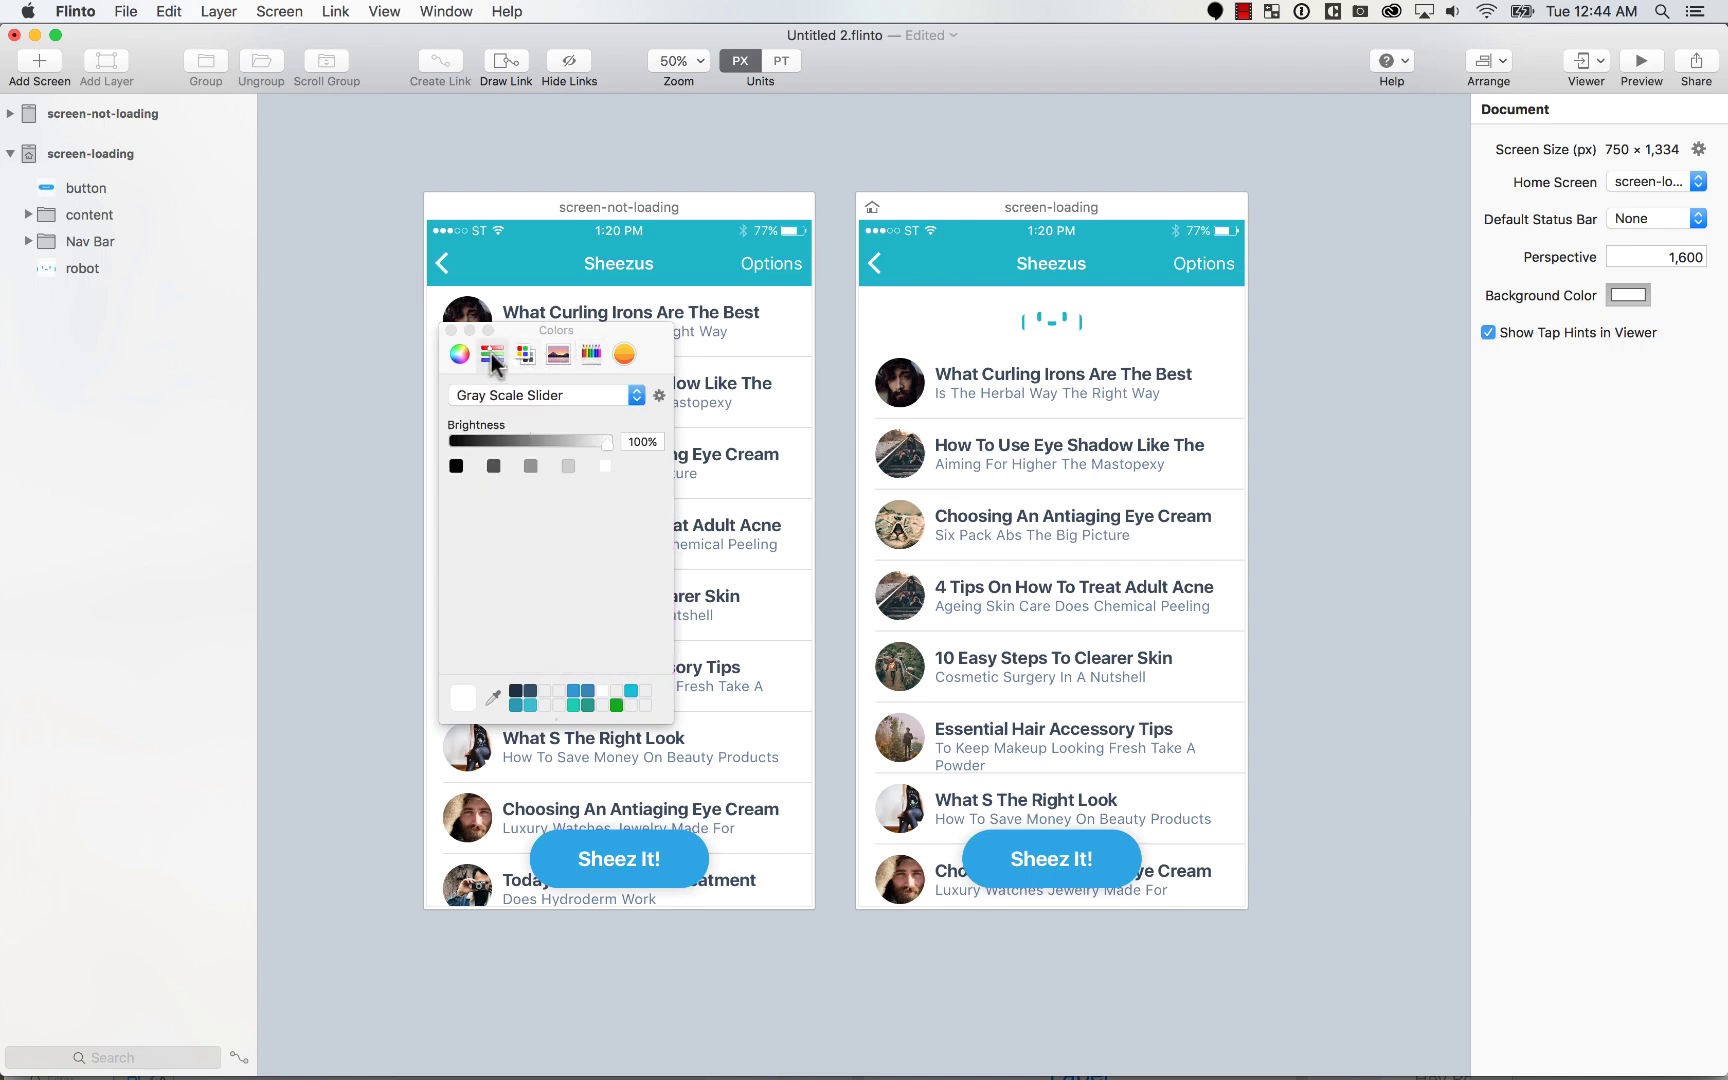
left_click(459, 354)
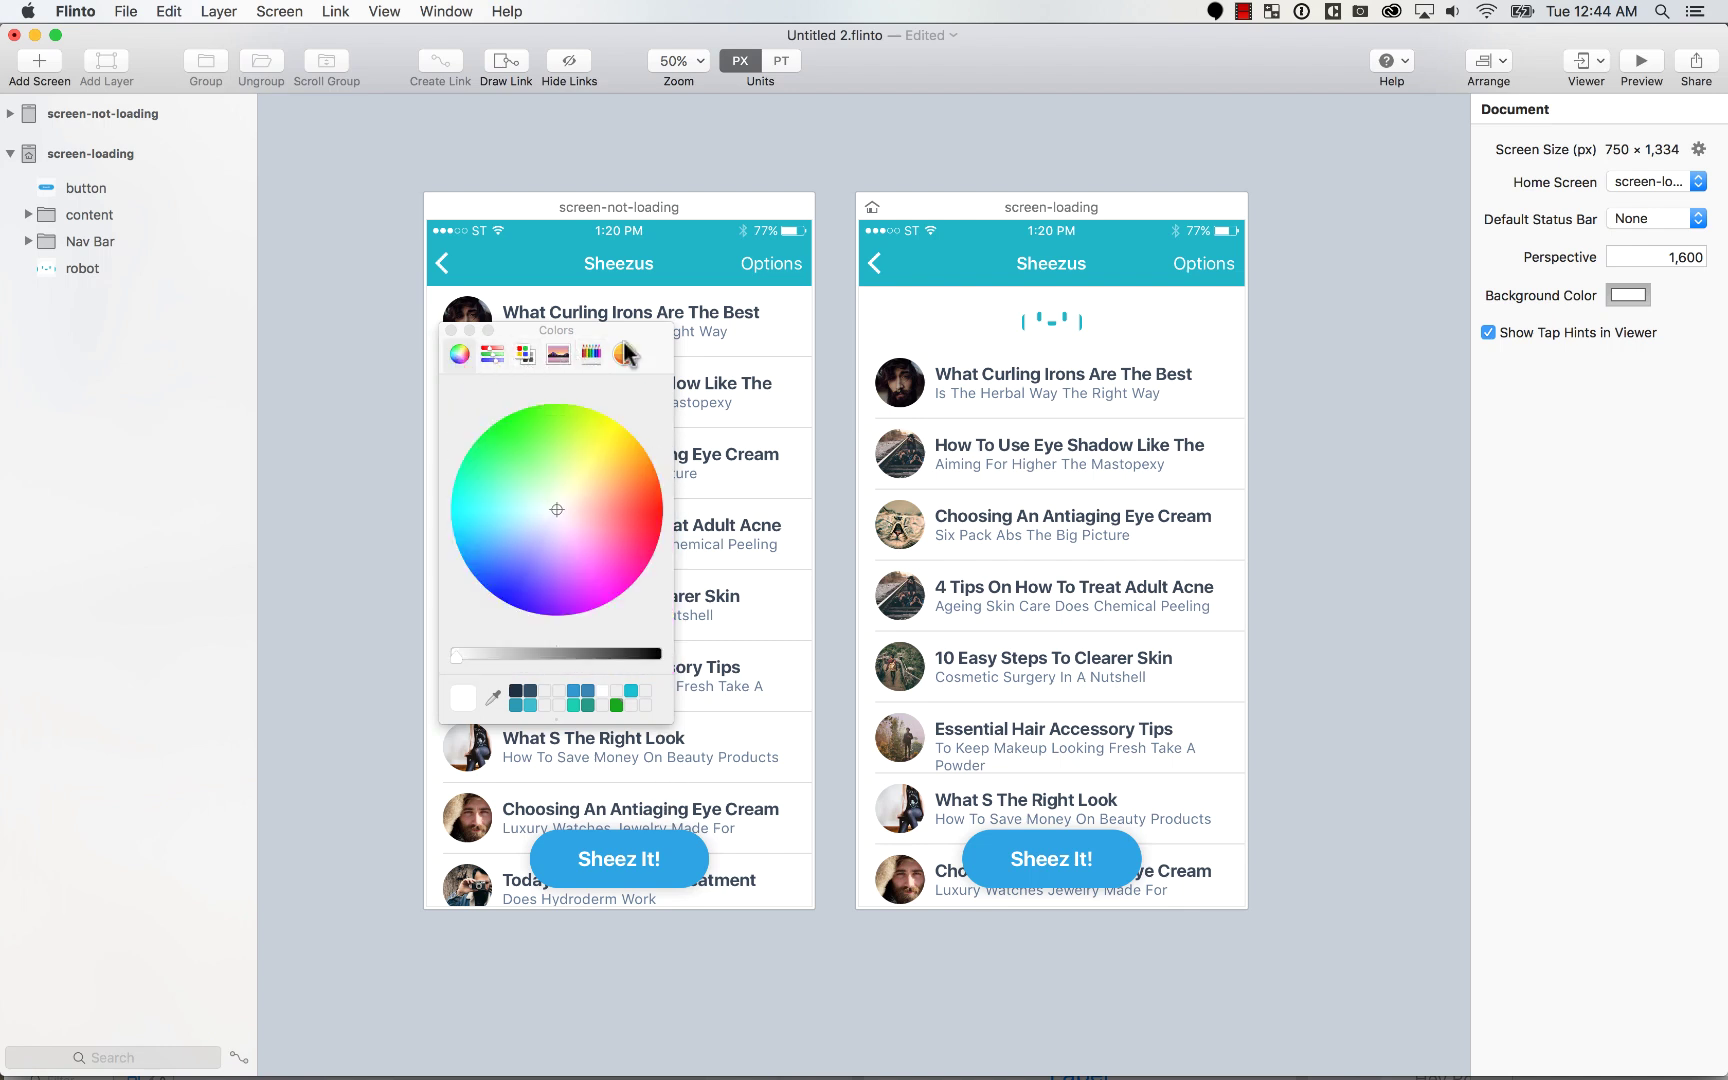
Step: Try a teal saved swatch as the background color, adjust it to a lighter teal on the color wheel, and look through other pickers
left_click(528, 708)
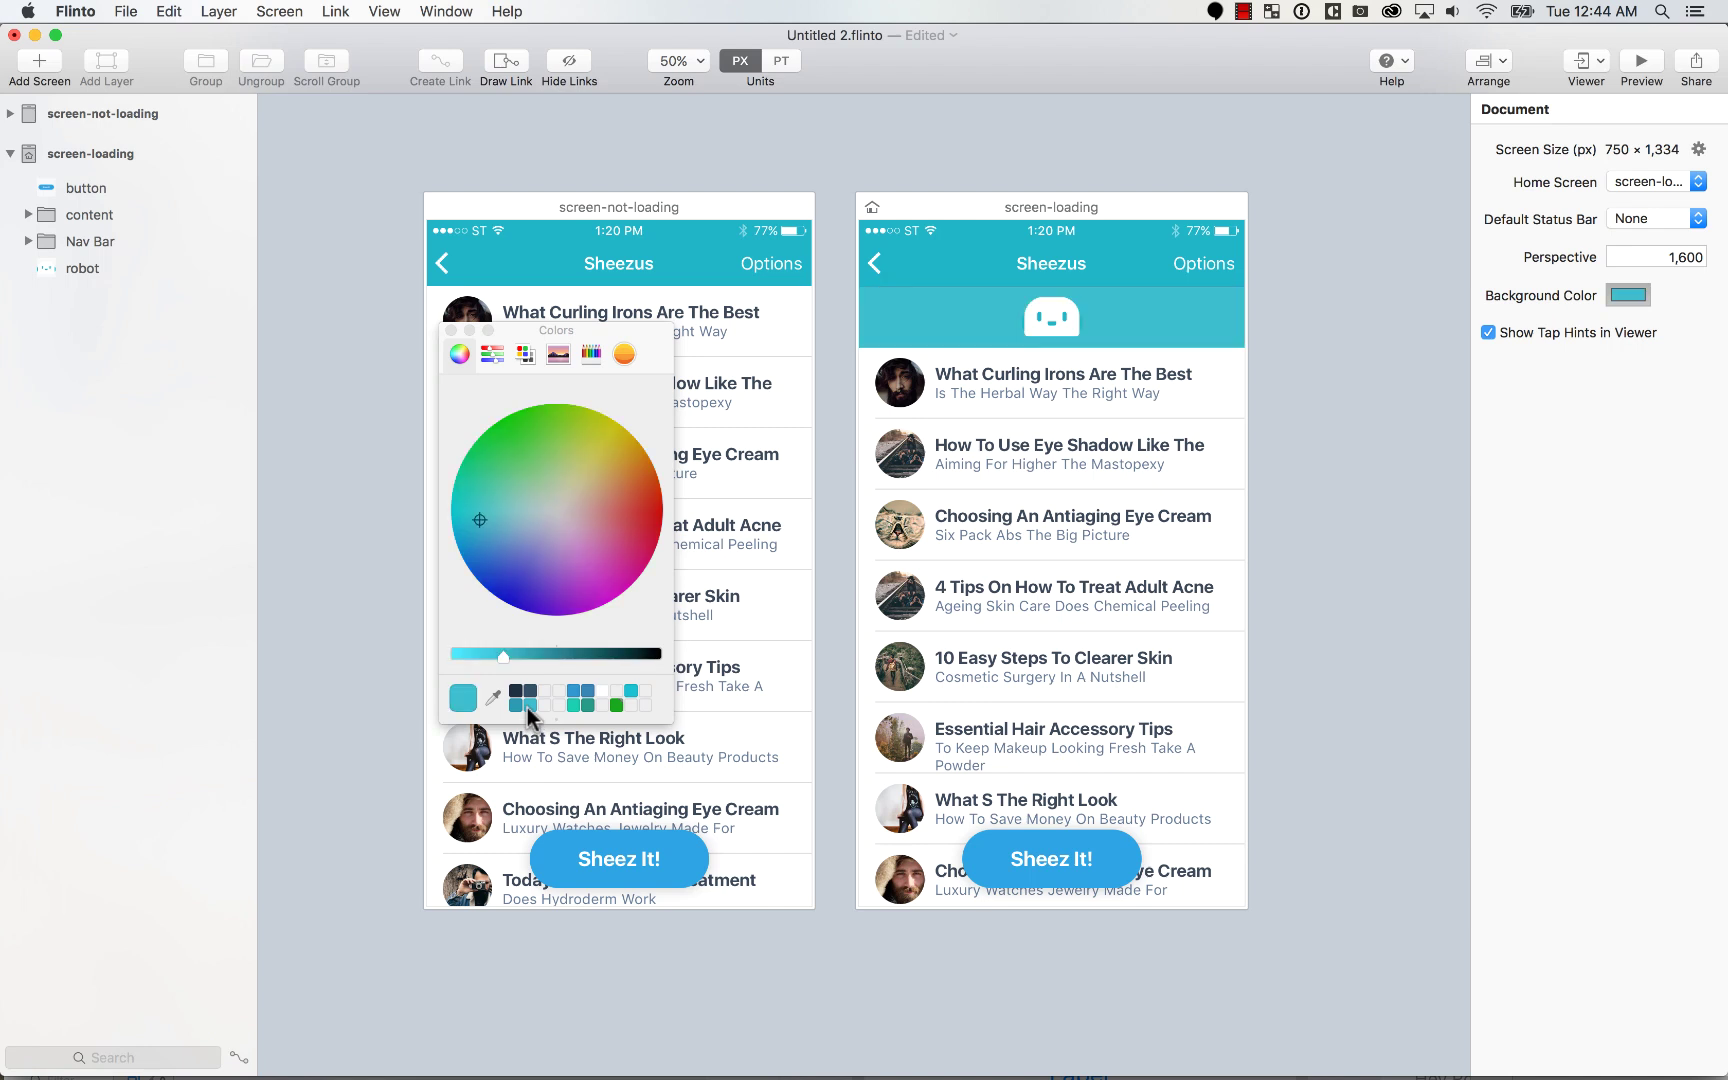
left_click(502, 510)
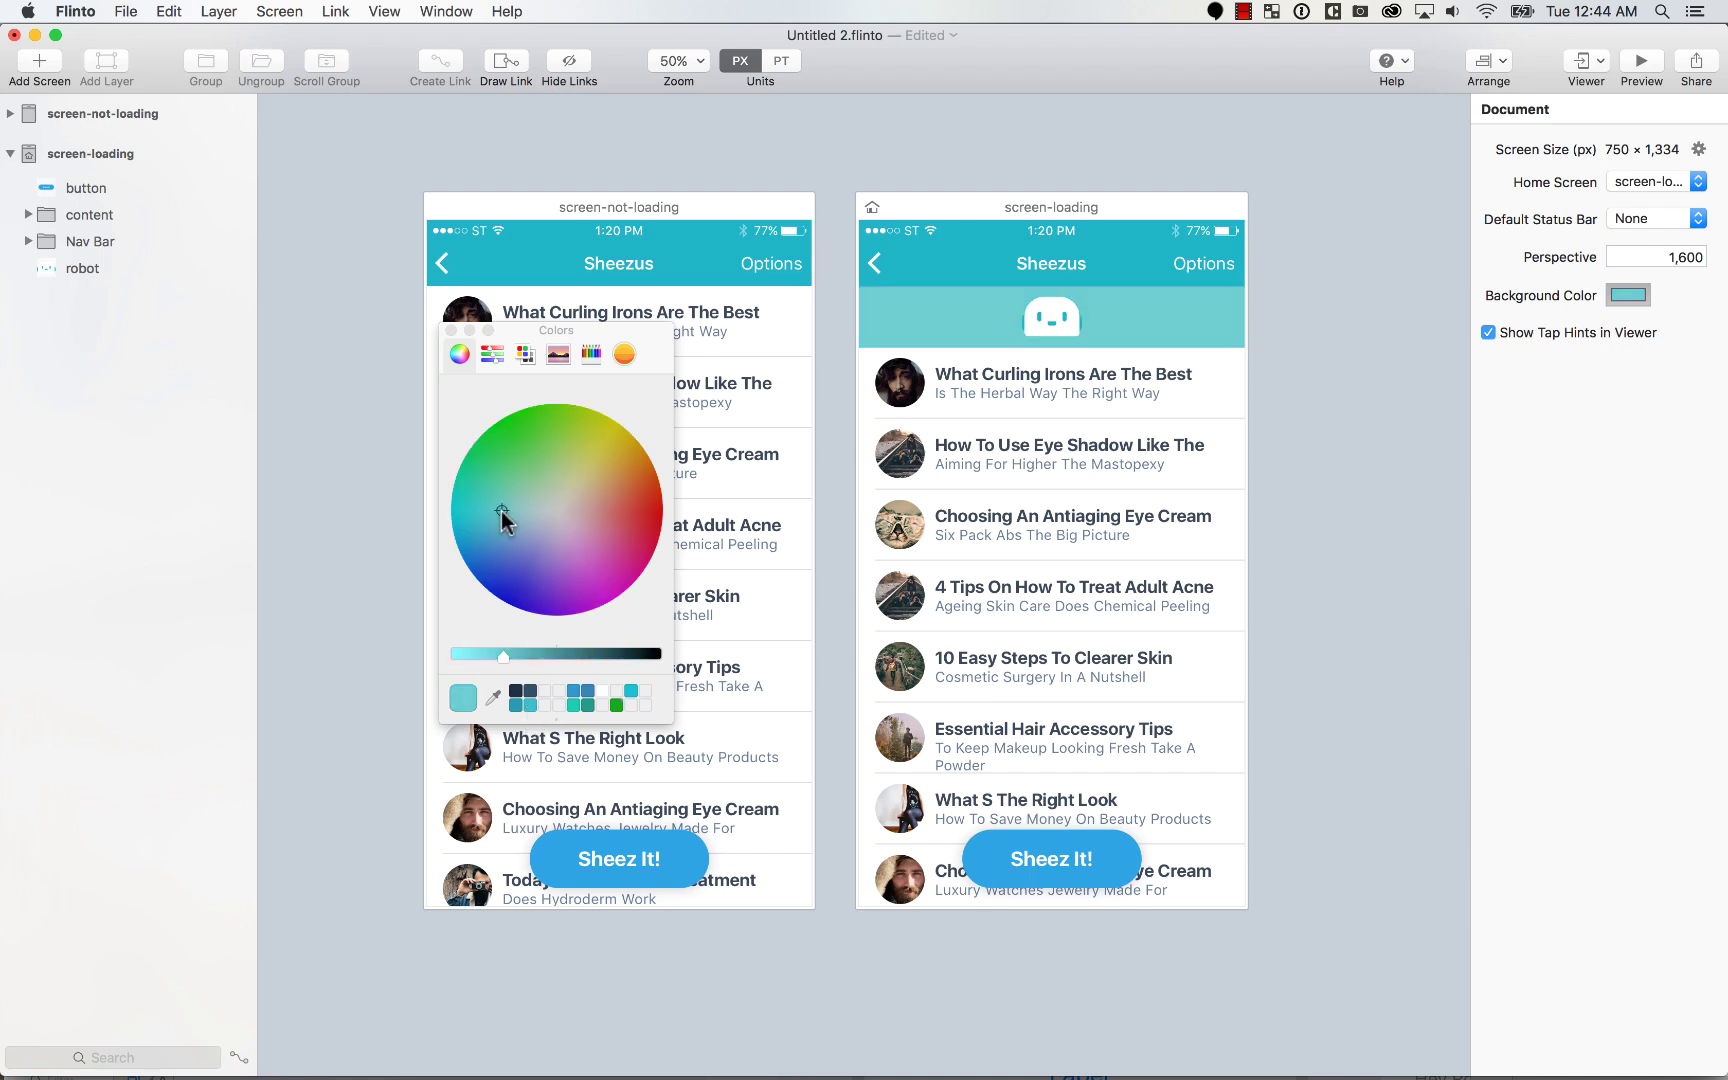
left_click(525, 355)
left_click(547, 354)
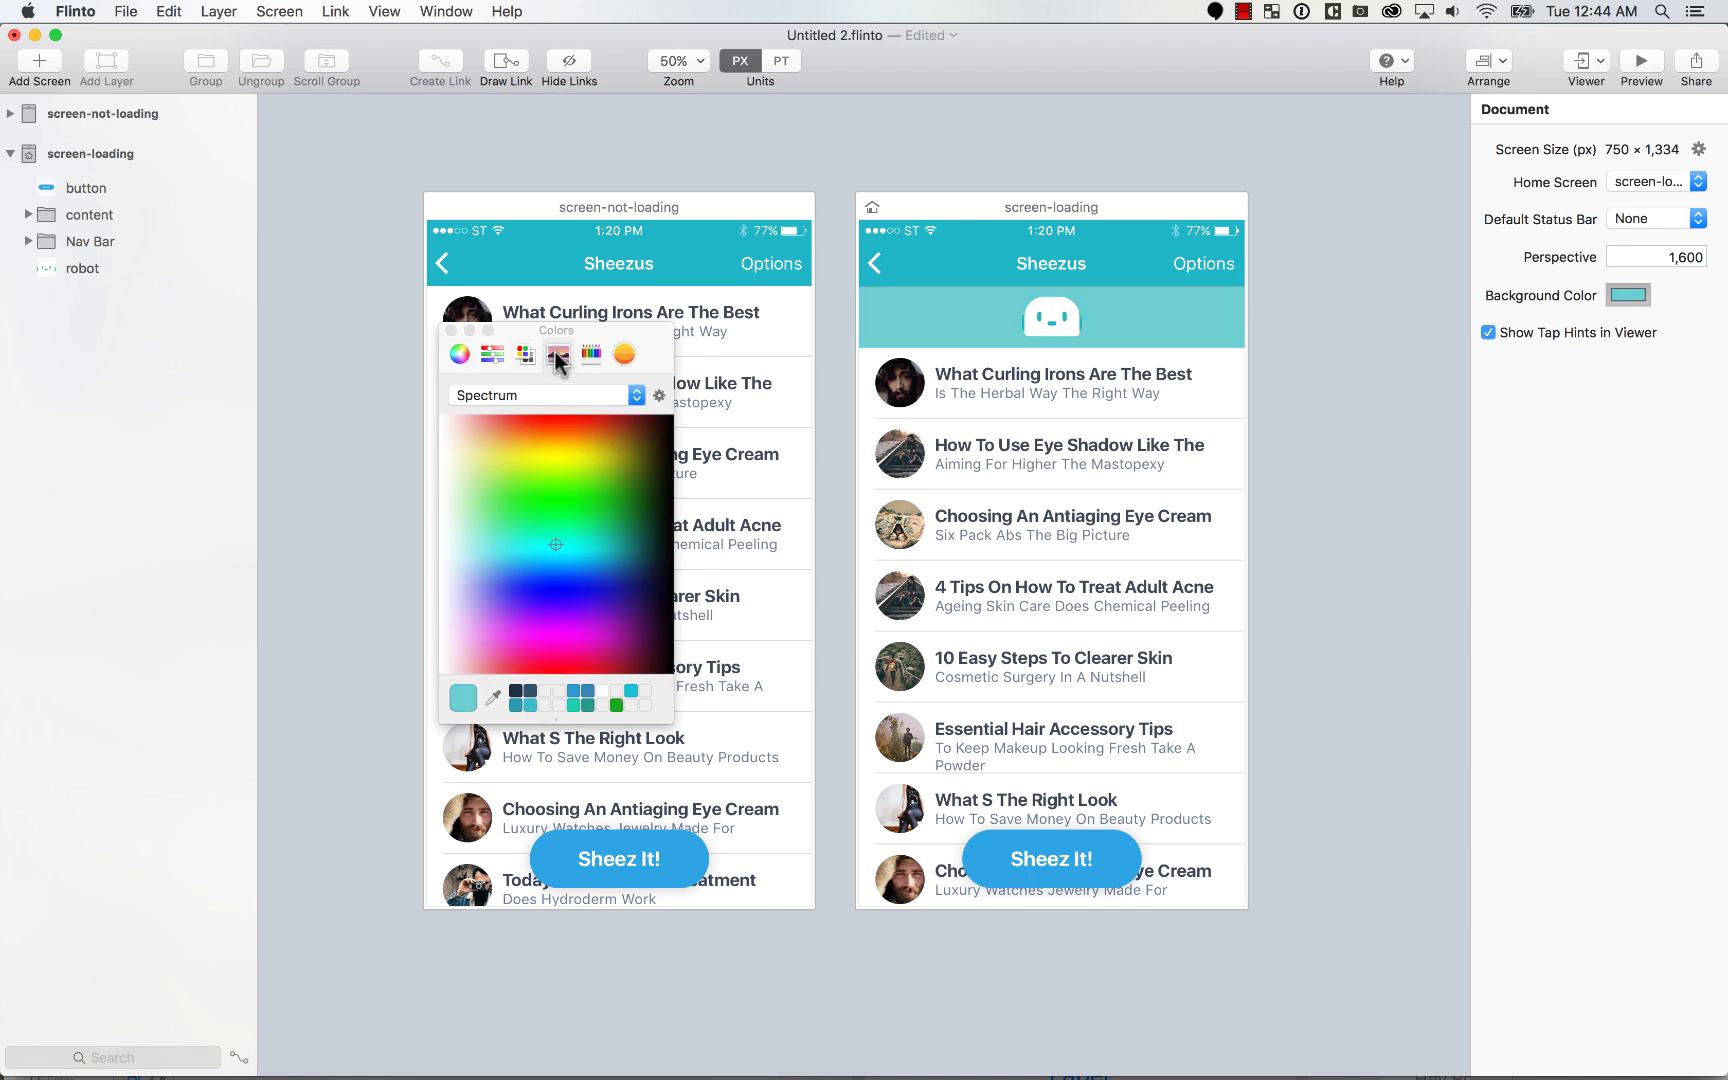
left_click(591, 354)
left_click(557, 355)
left_click(572, 389)
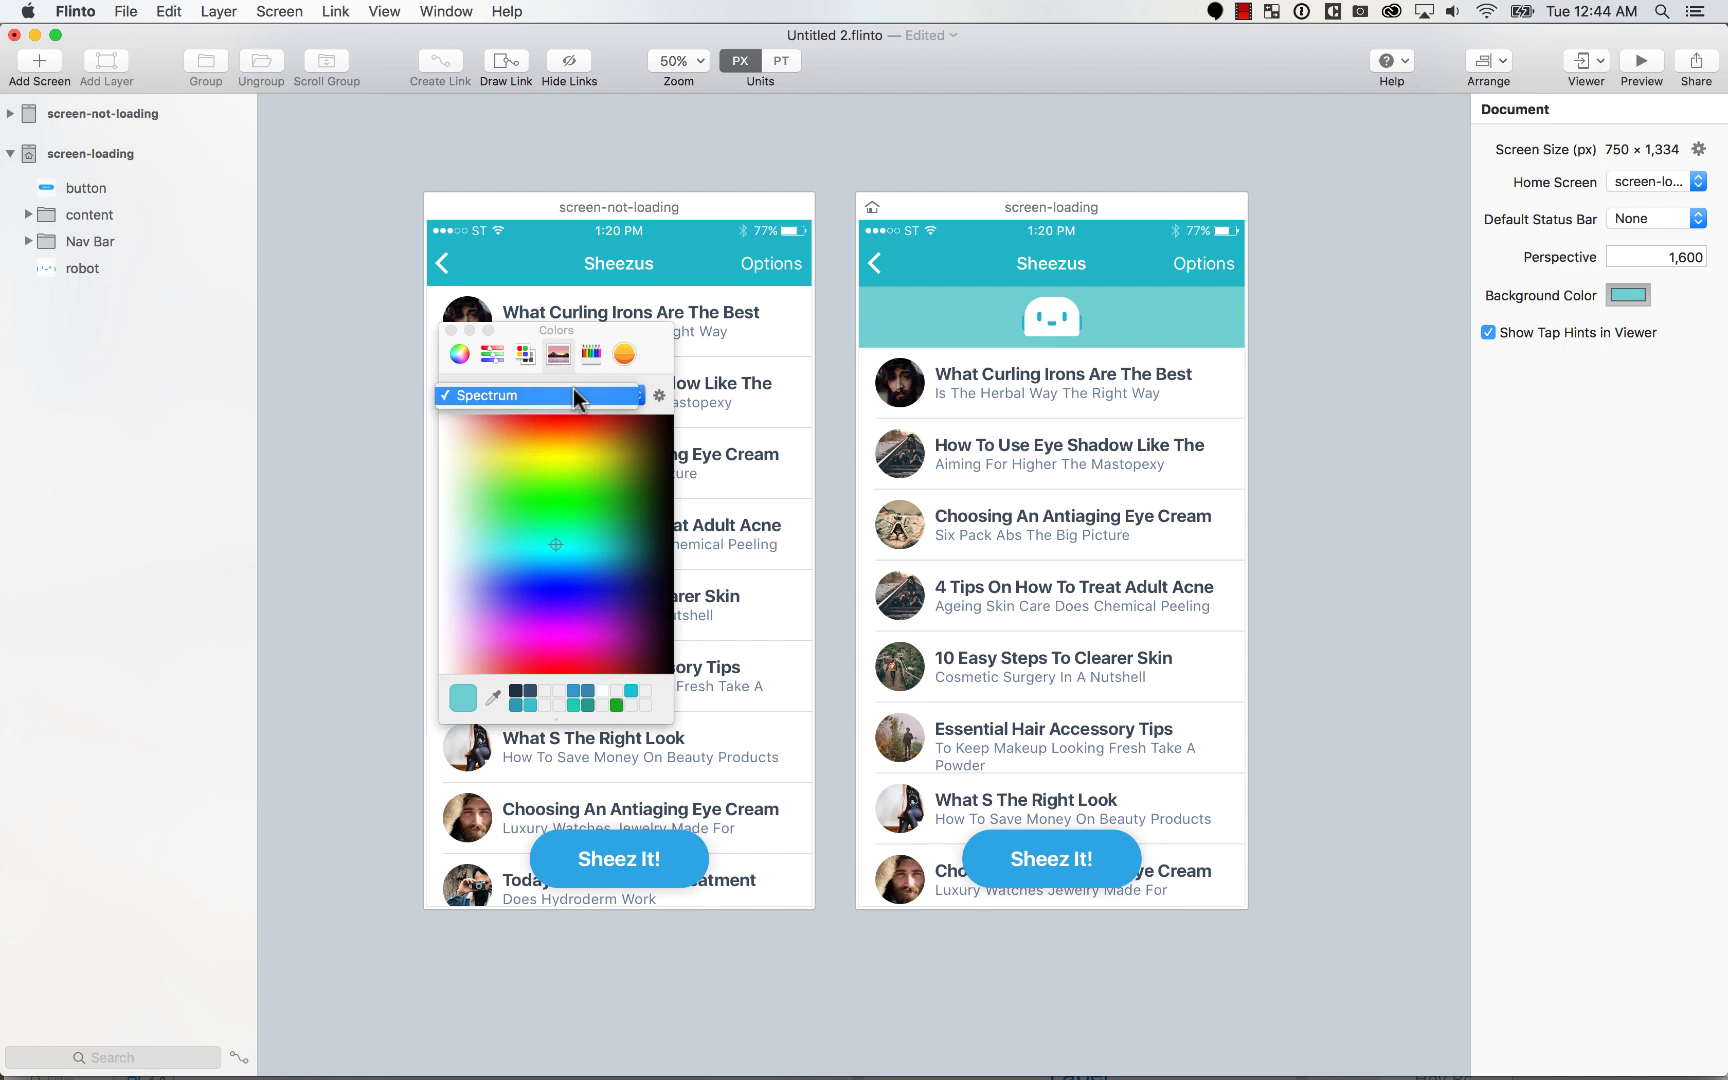
left_click(603, 385)
Step: Try to find the background color by searching the Web Safe Colors palette for 6DD1DD
left_click(524, 355)
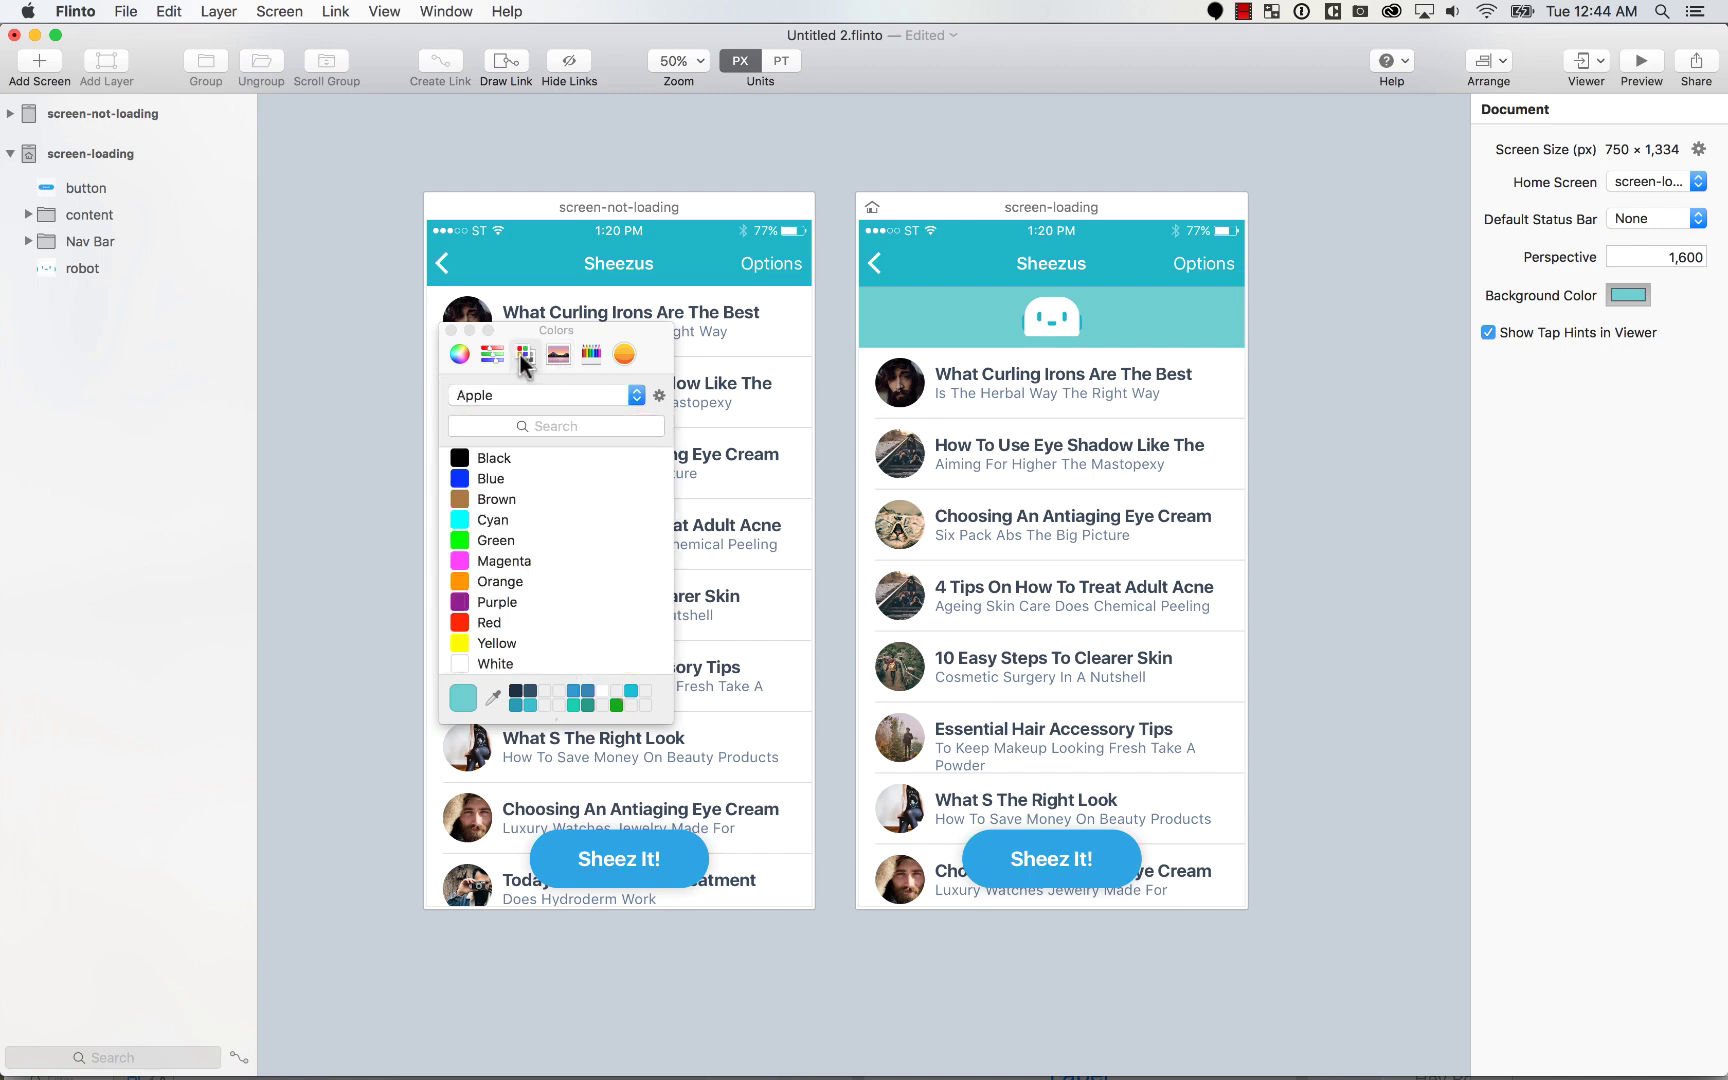
left_click(539, 394)
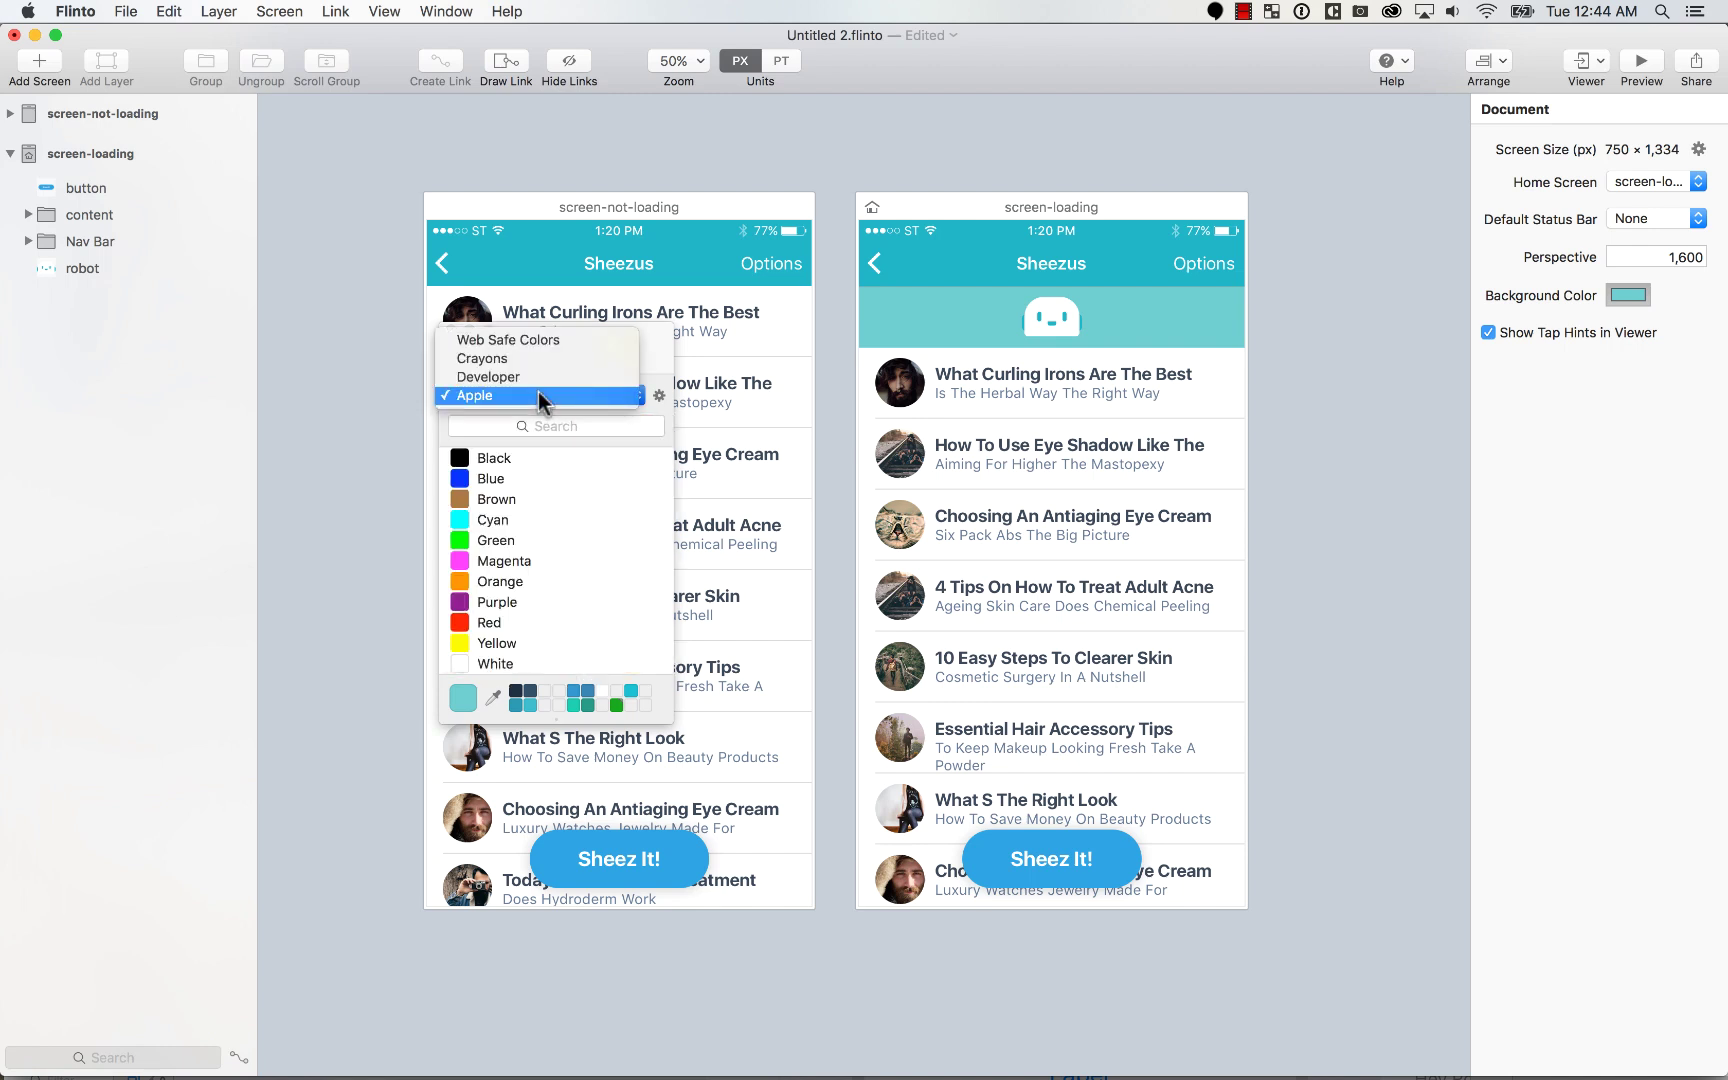
left_click(537, 341)
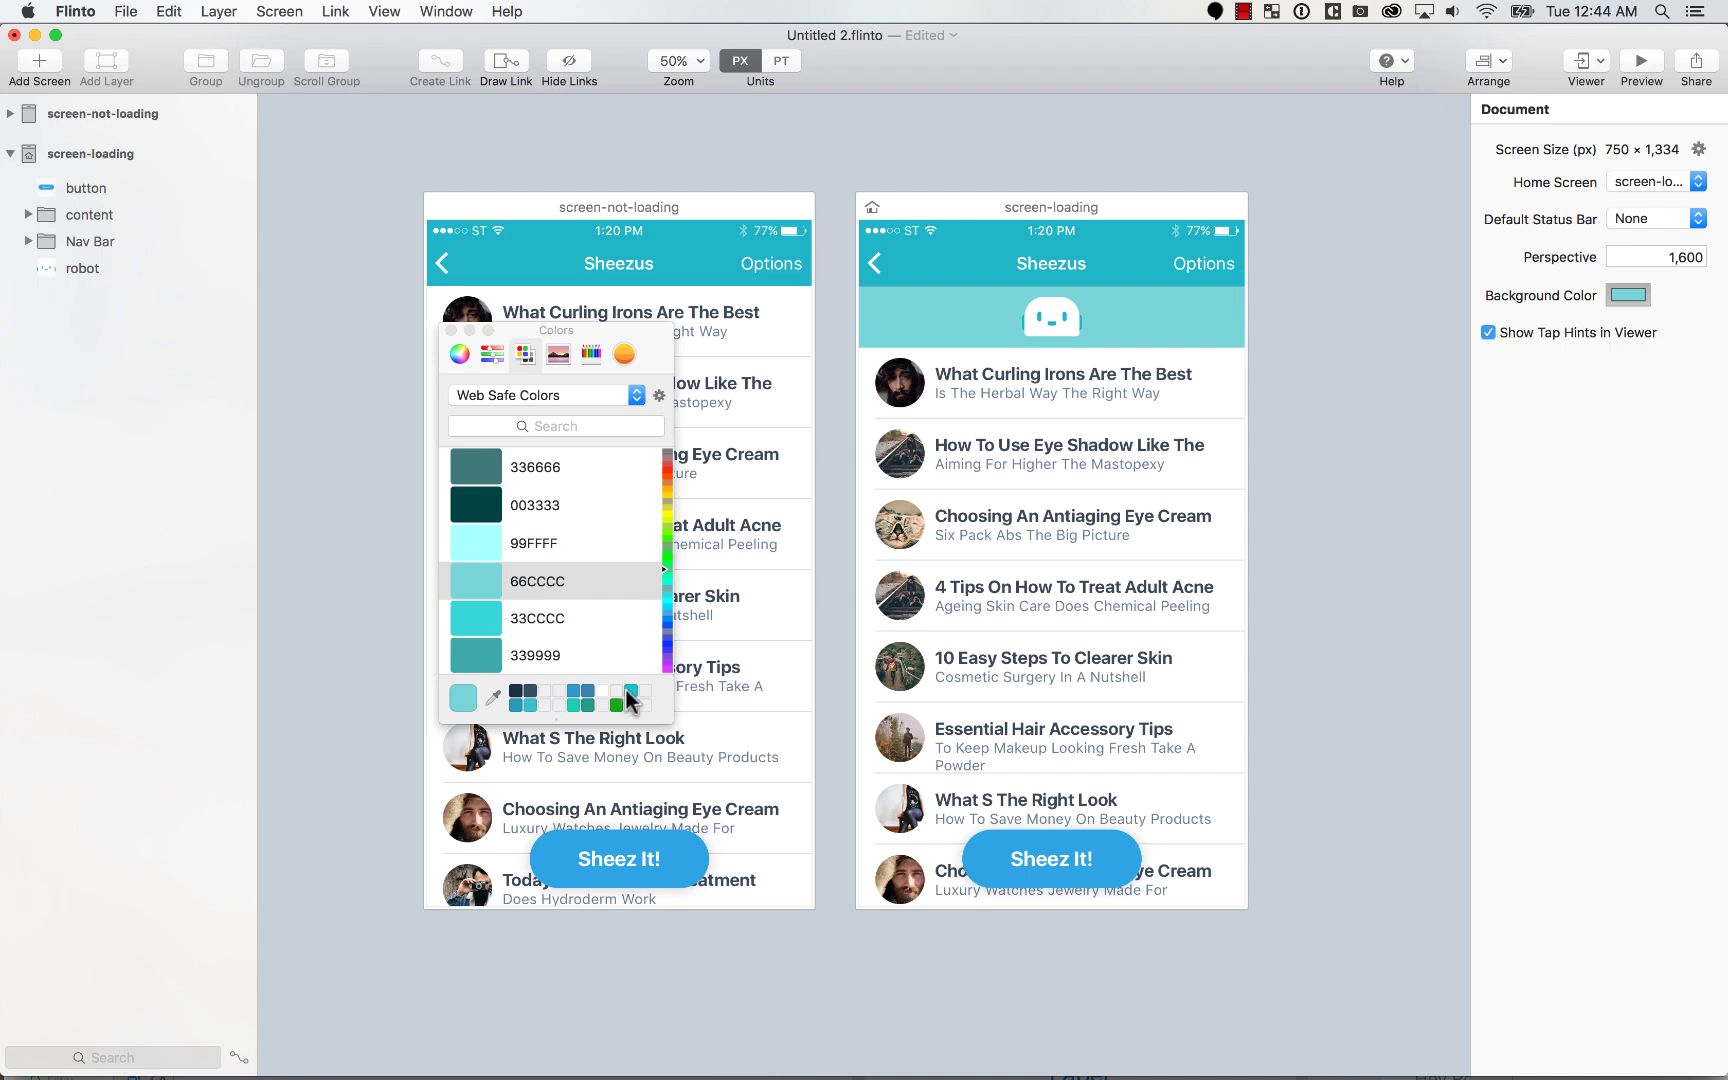
left_click(549, 426)
type("6DD1DD")
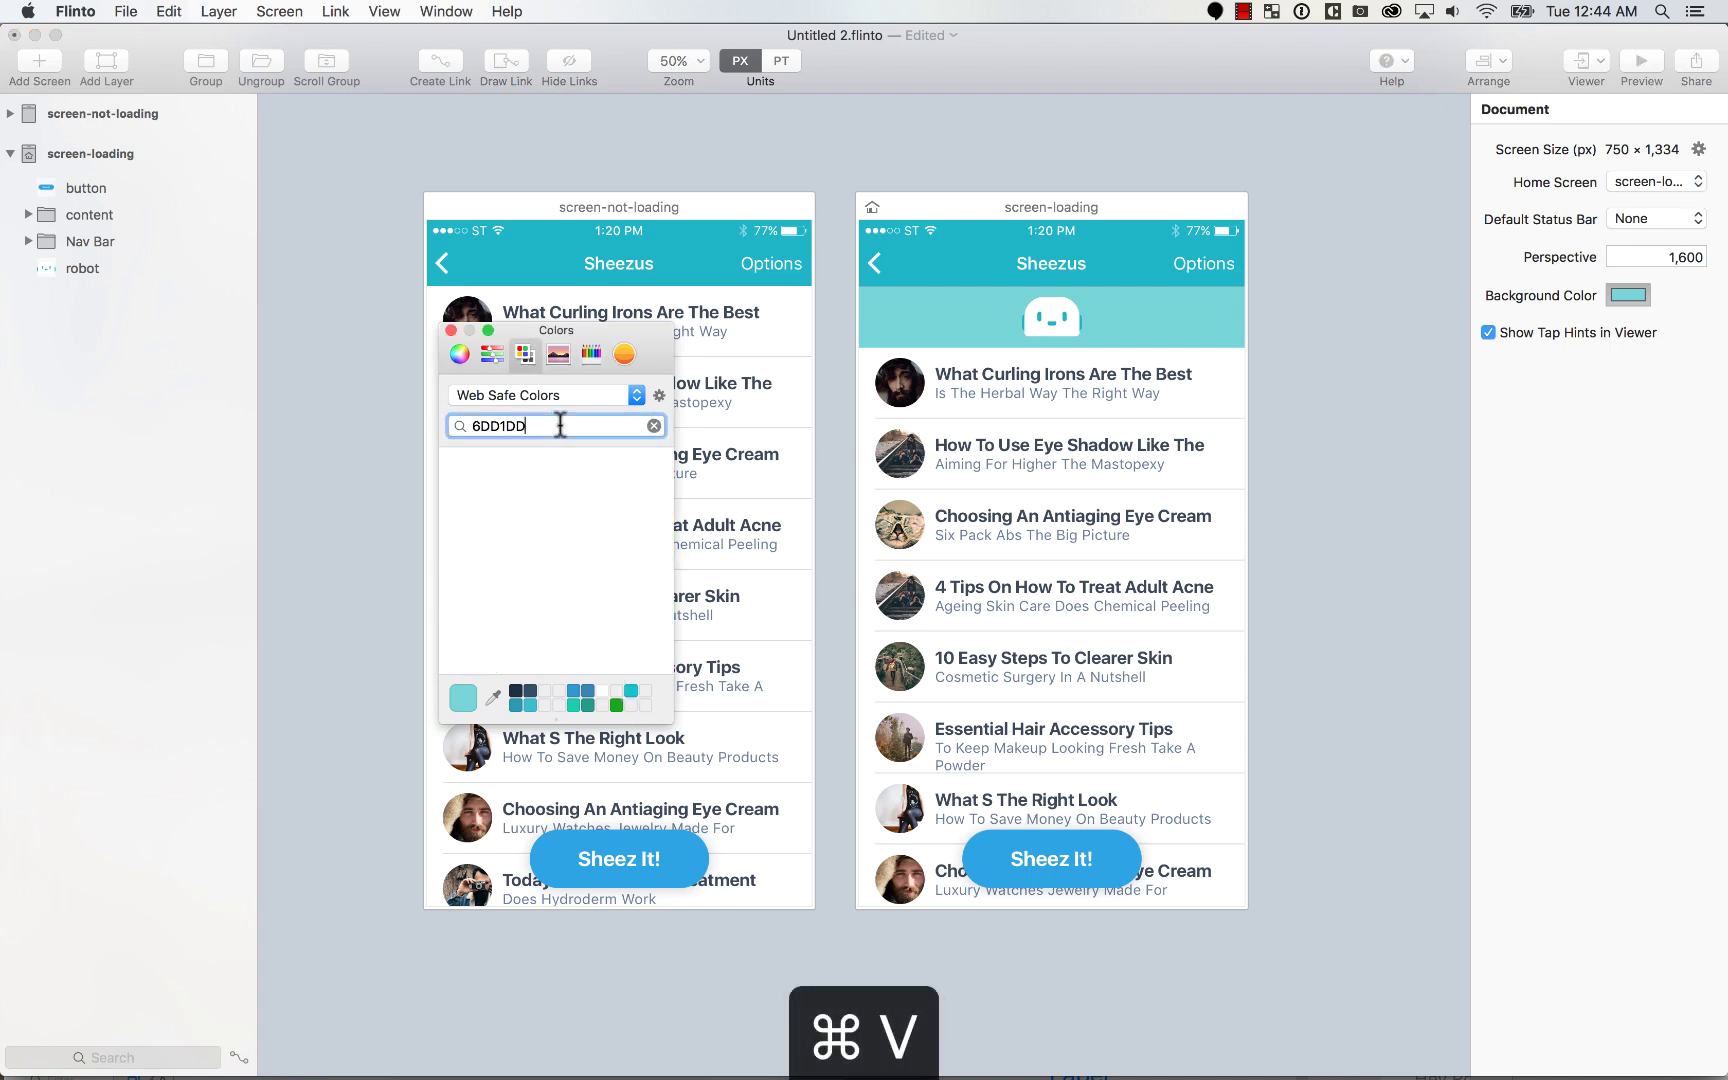
key("super+a")
key("super+c")
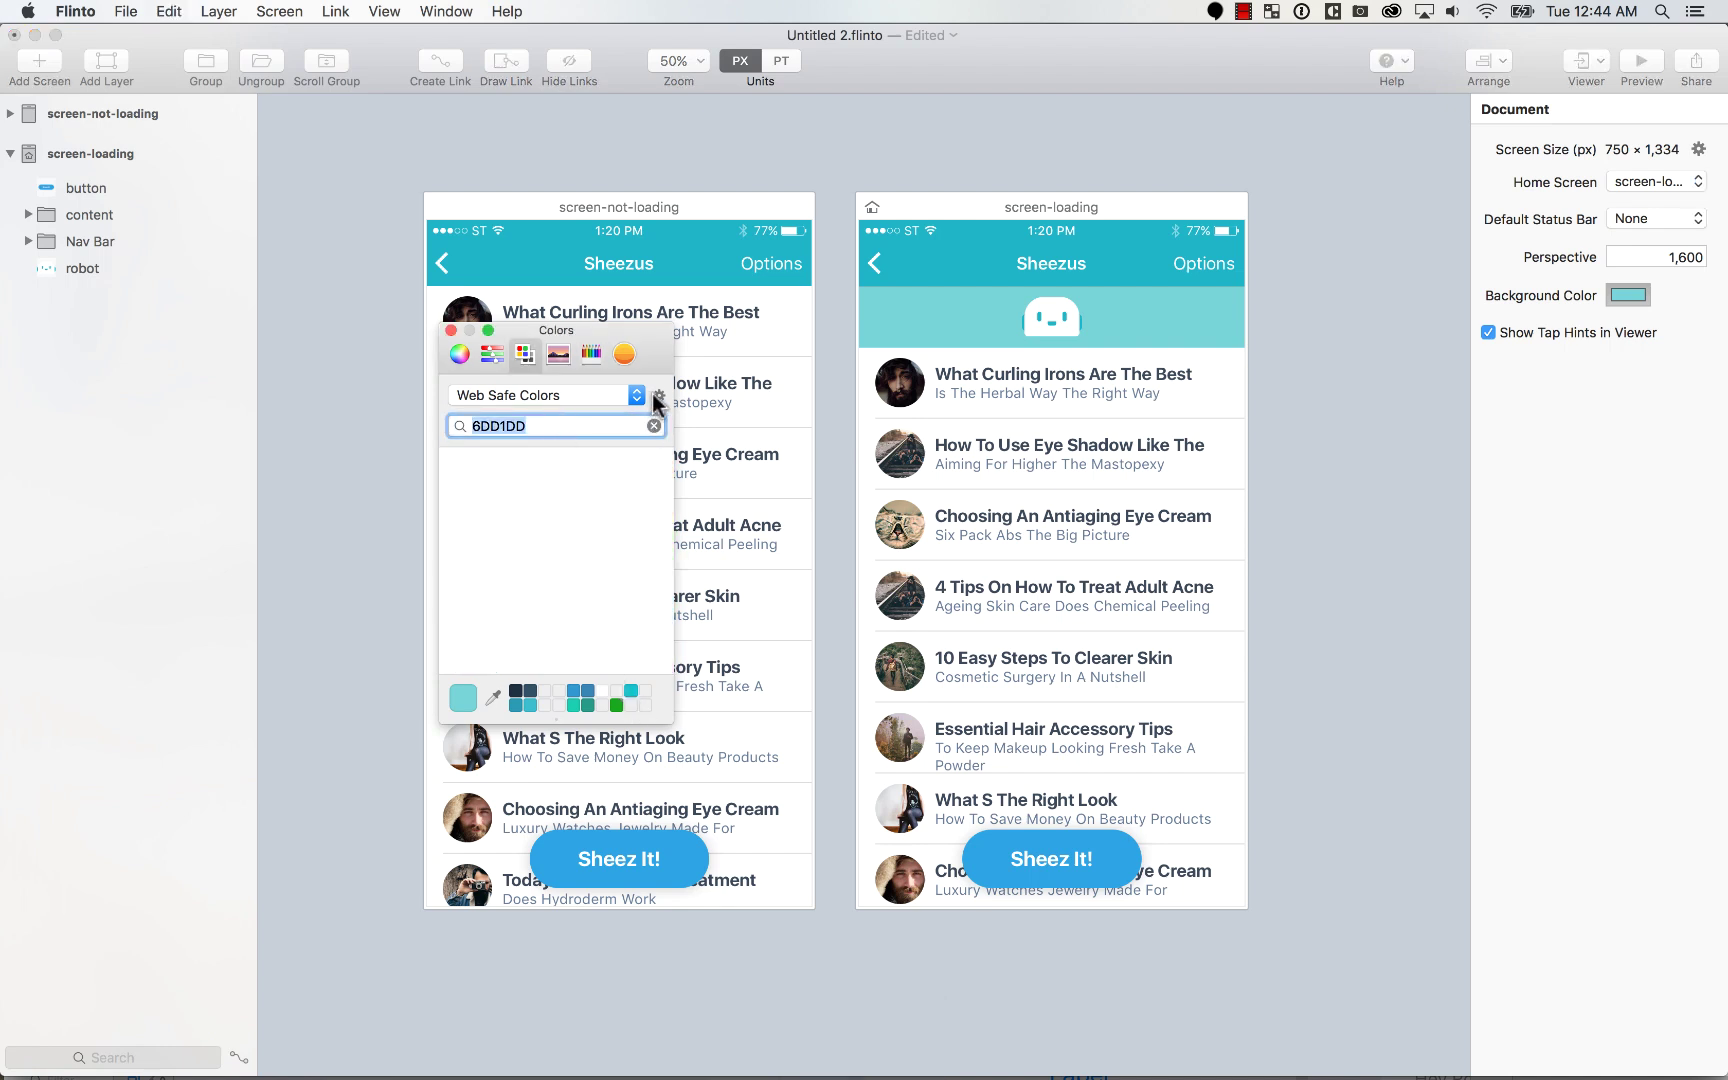
Step: Set the document's background color to hex 6DD1DD with the RGB sliders and close the color picker
left_click(495, 352)
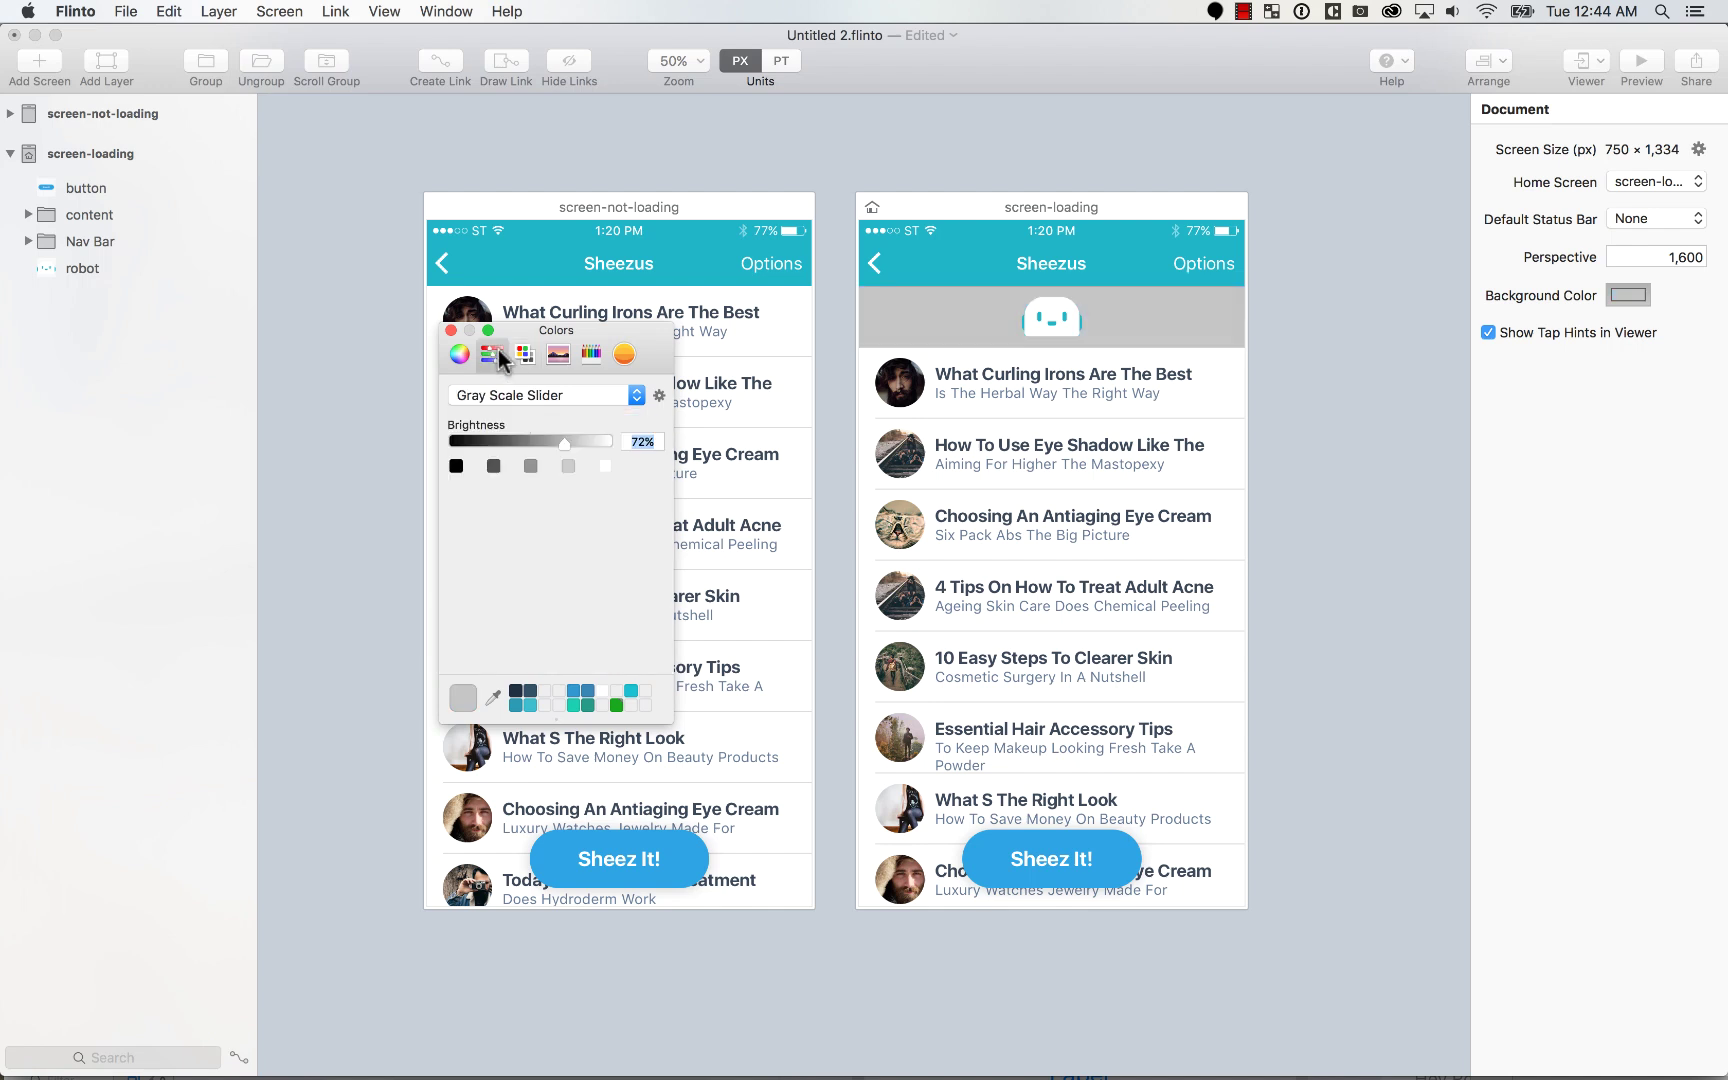
left_click(522, 396)
left_click(525, 414)
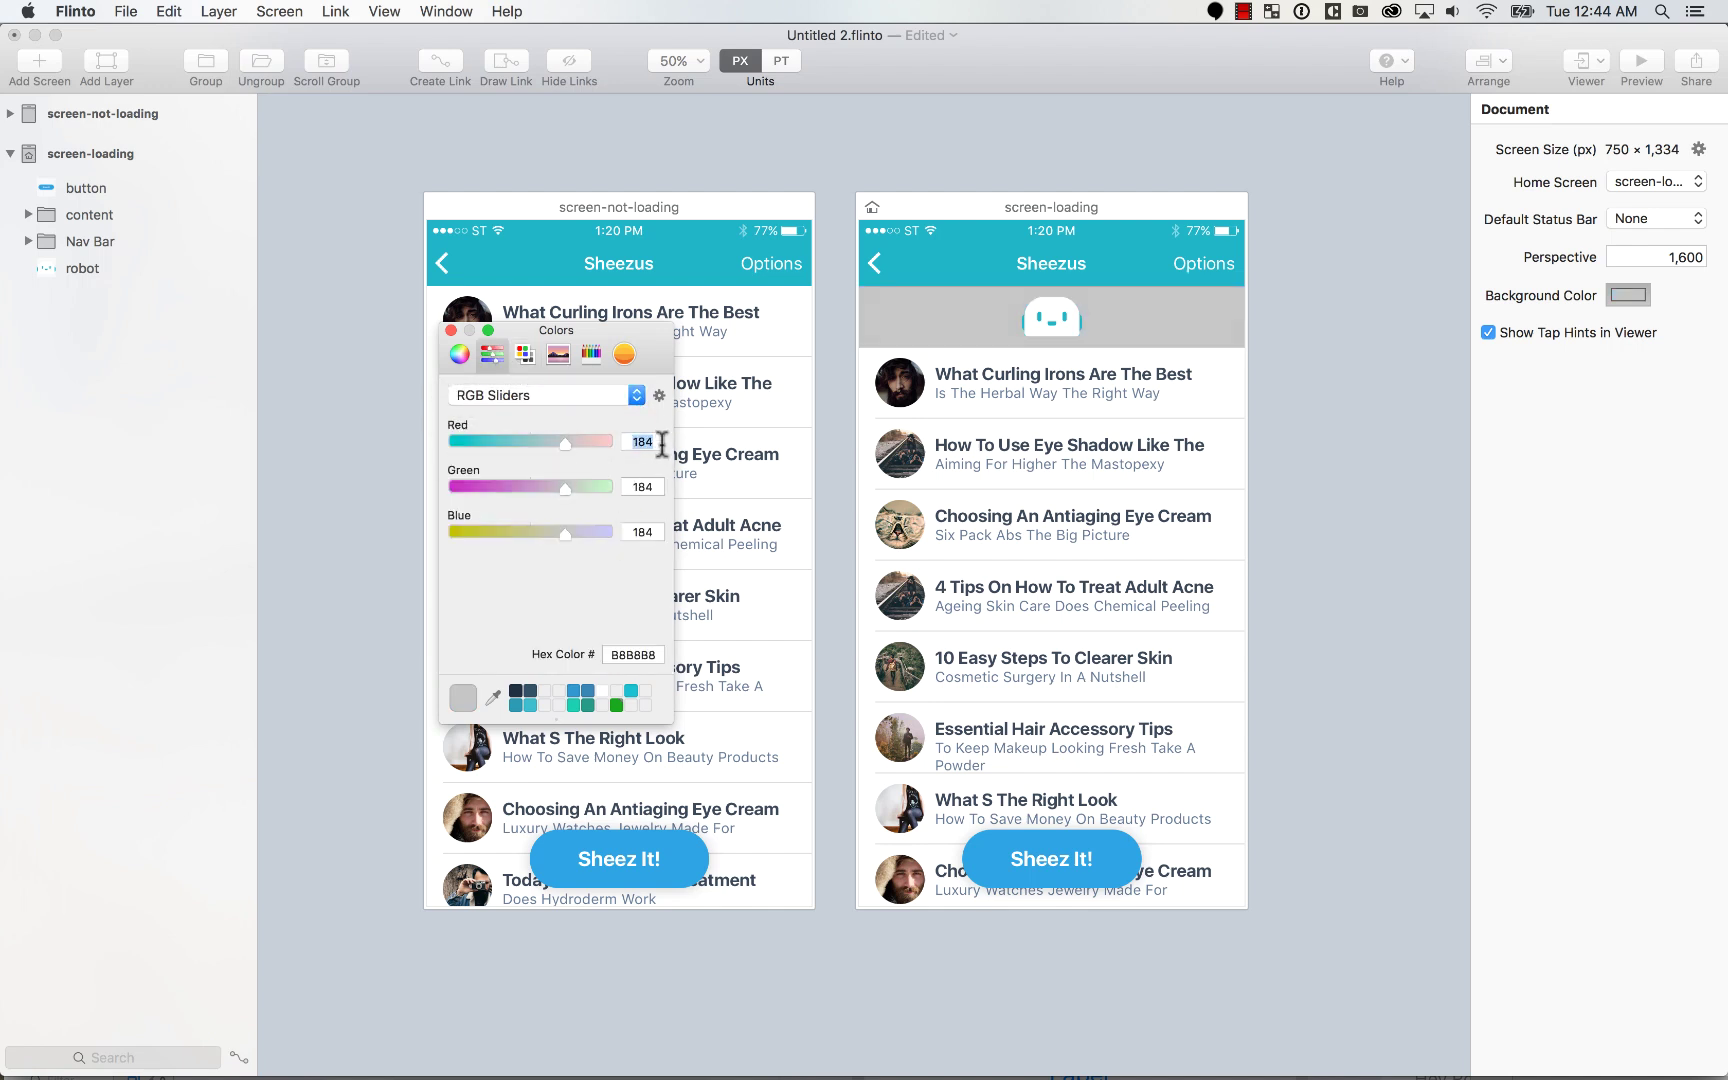
double_click(633, 655)
key("super+v")
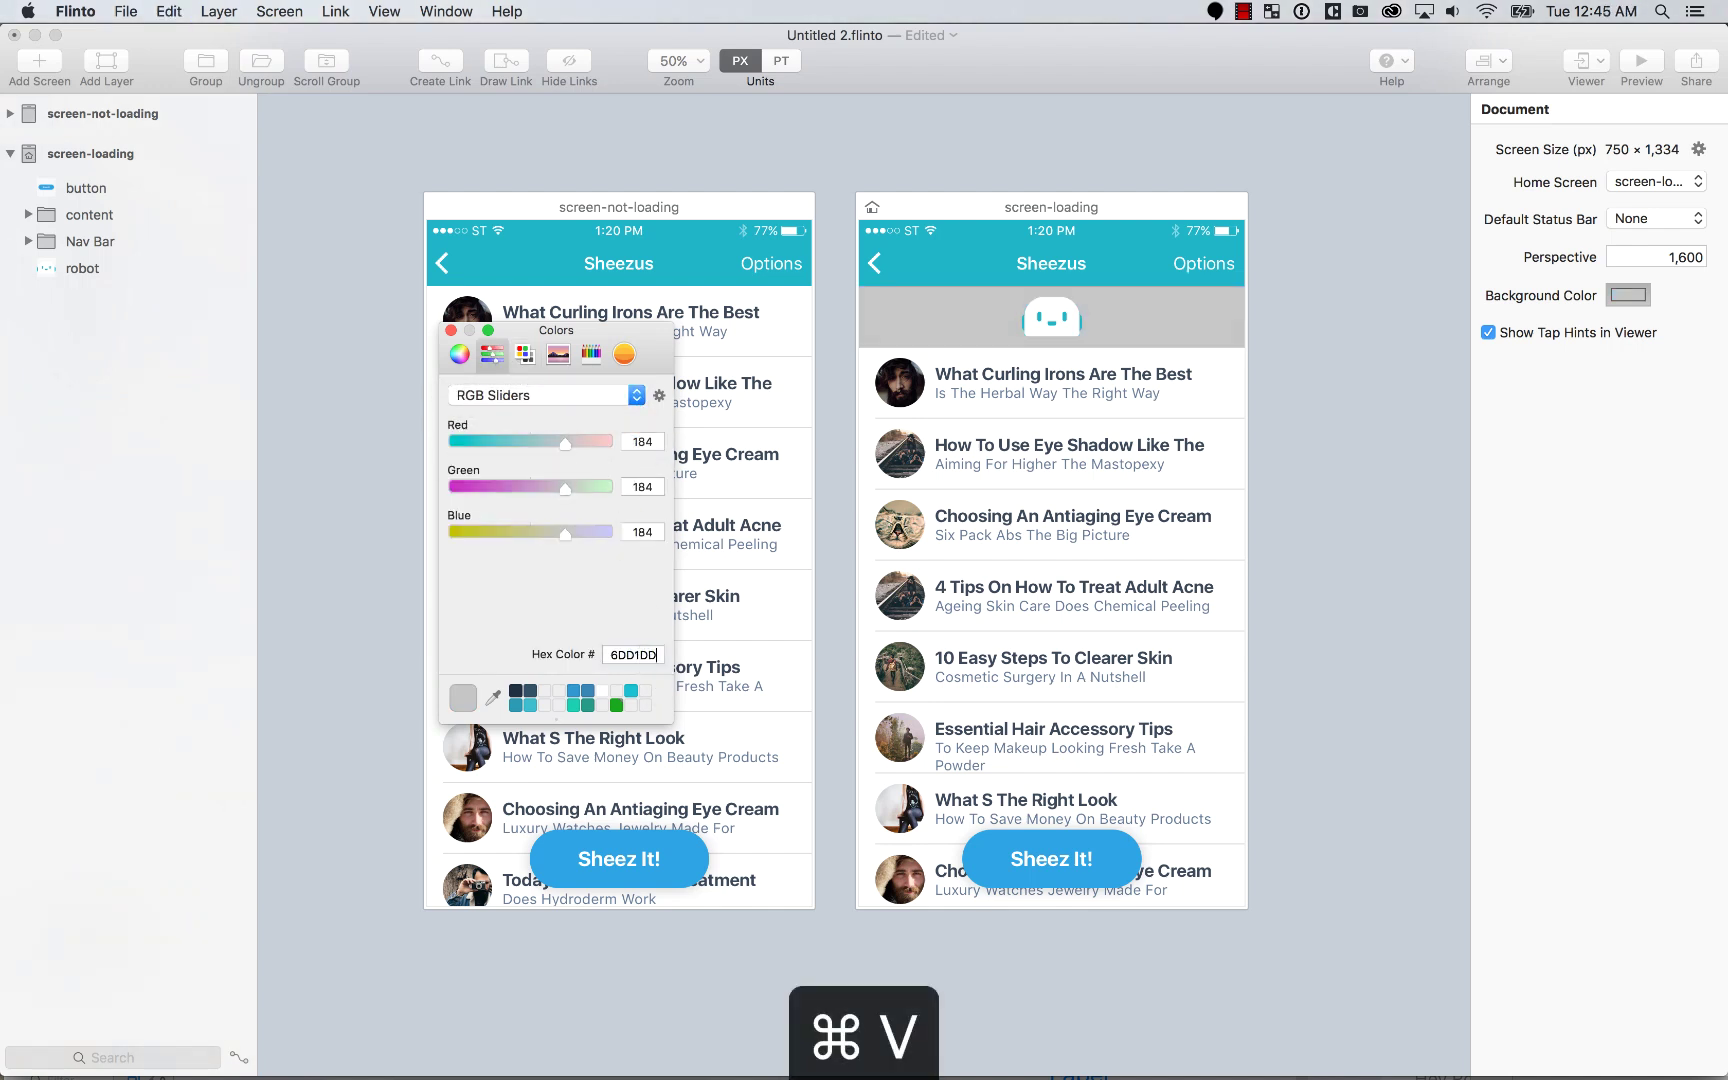
key("Return")
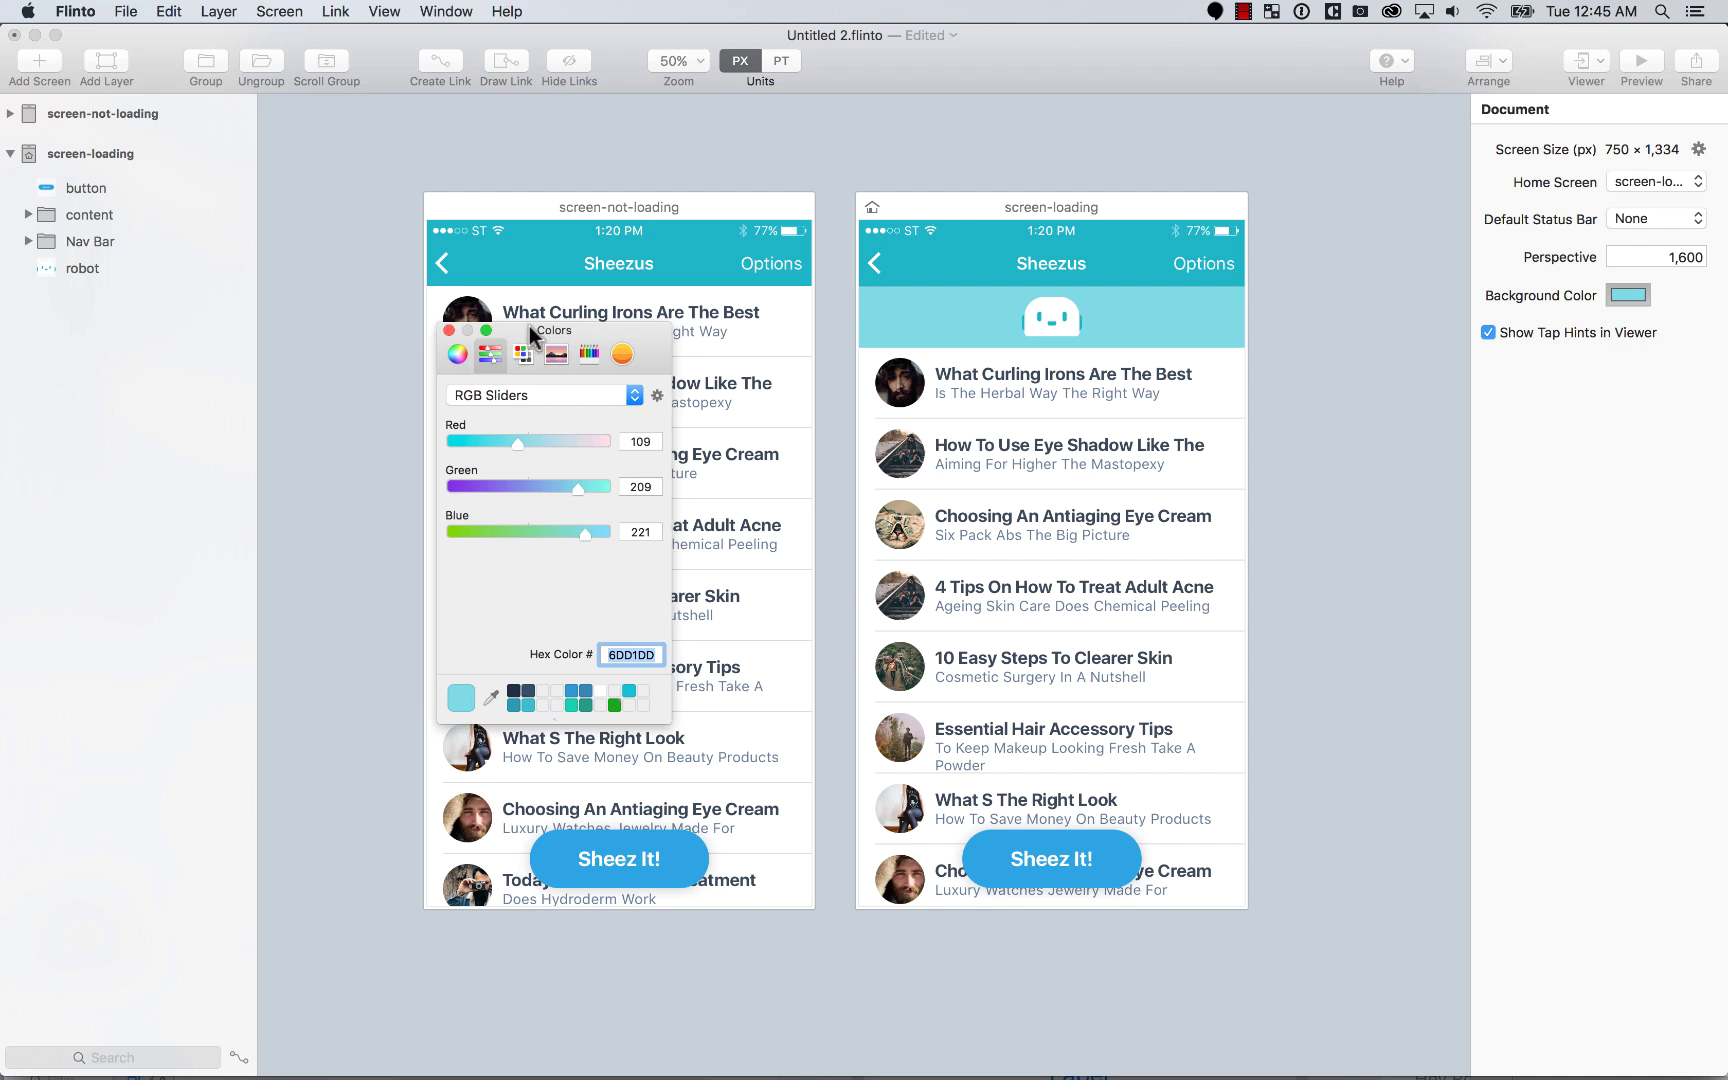
left_click_drag(477, 340, 1443, 443)
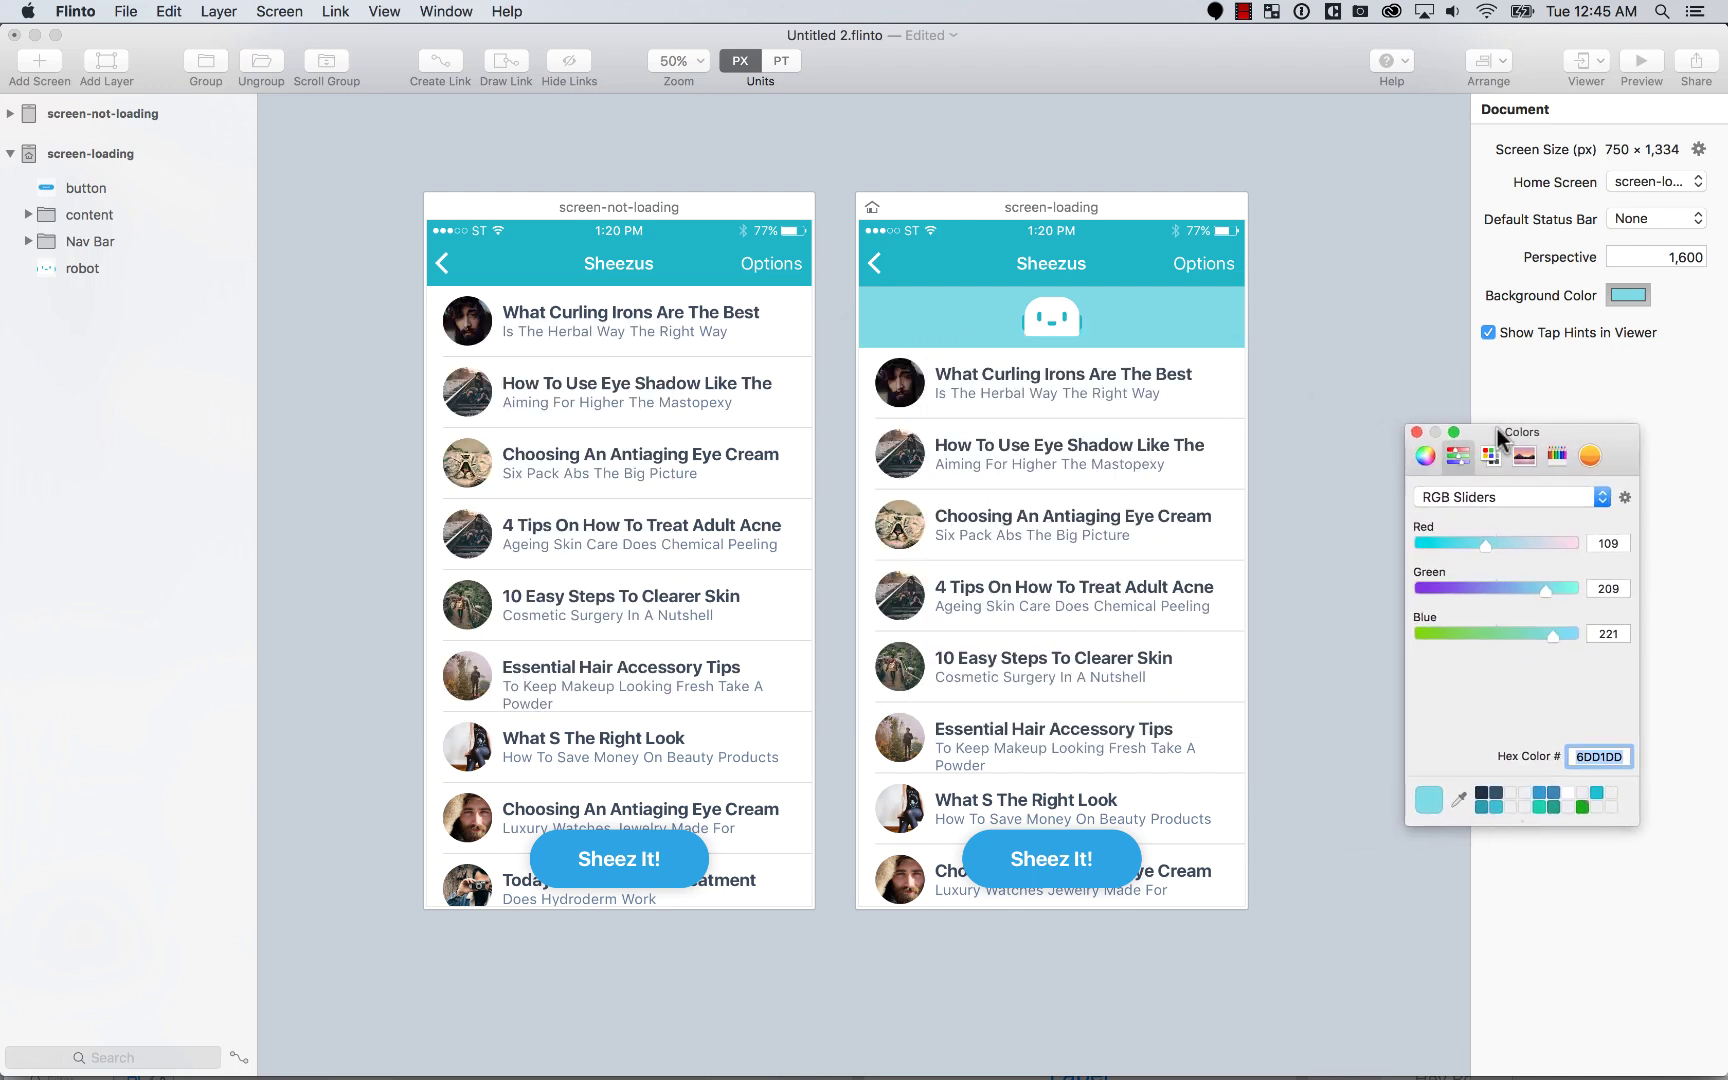
left_click(1470, 490)
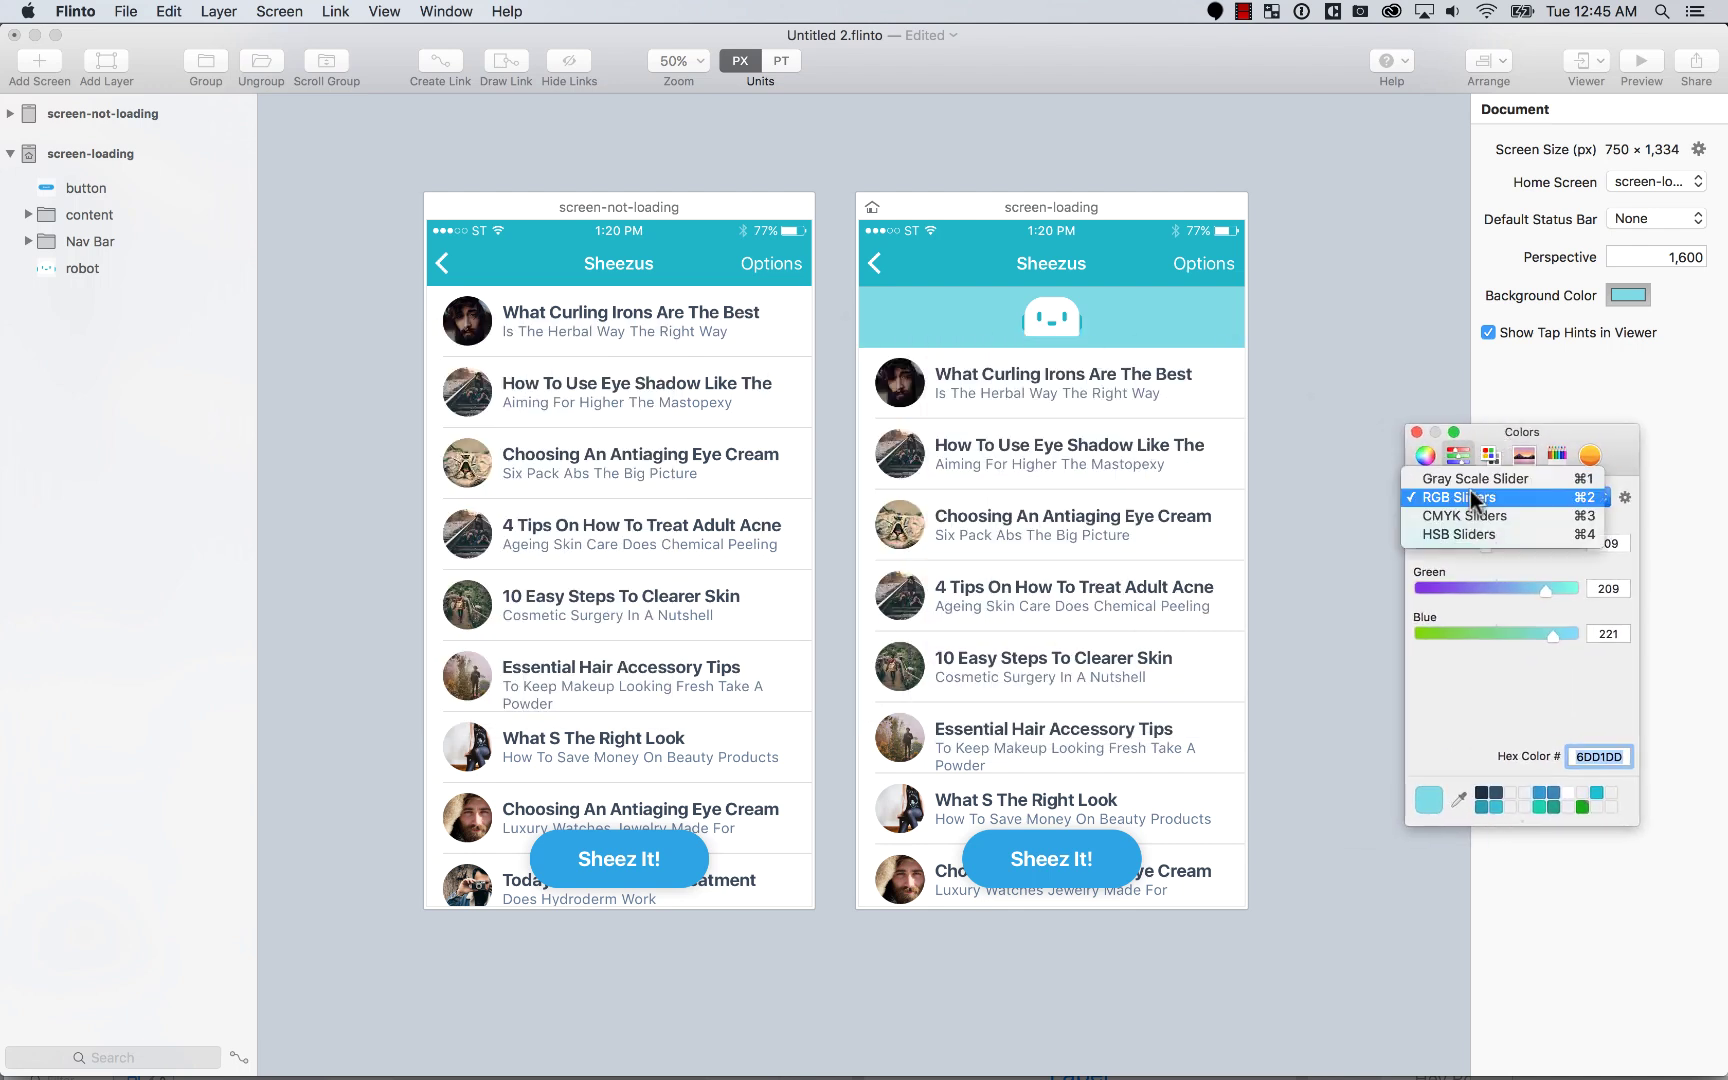
left_click(1470, 491)
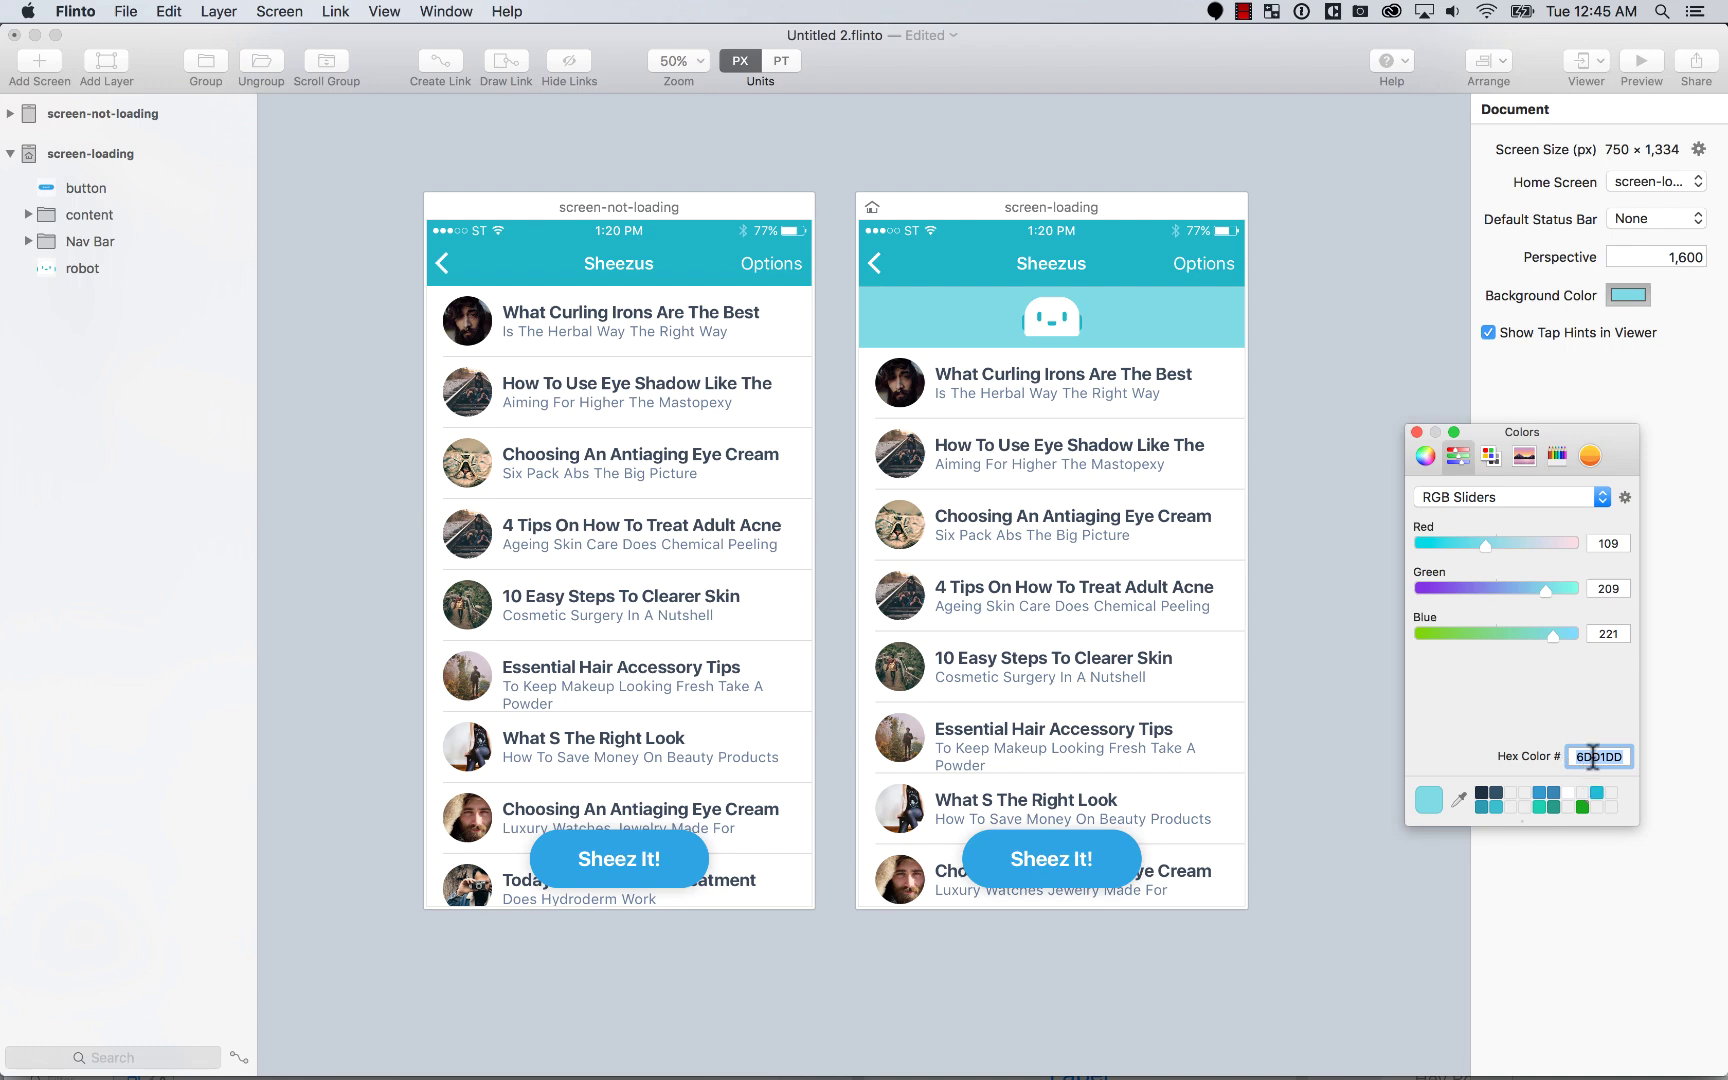
left_click(1416, 433)
scroll(1354, 398, "up", 3)
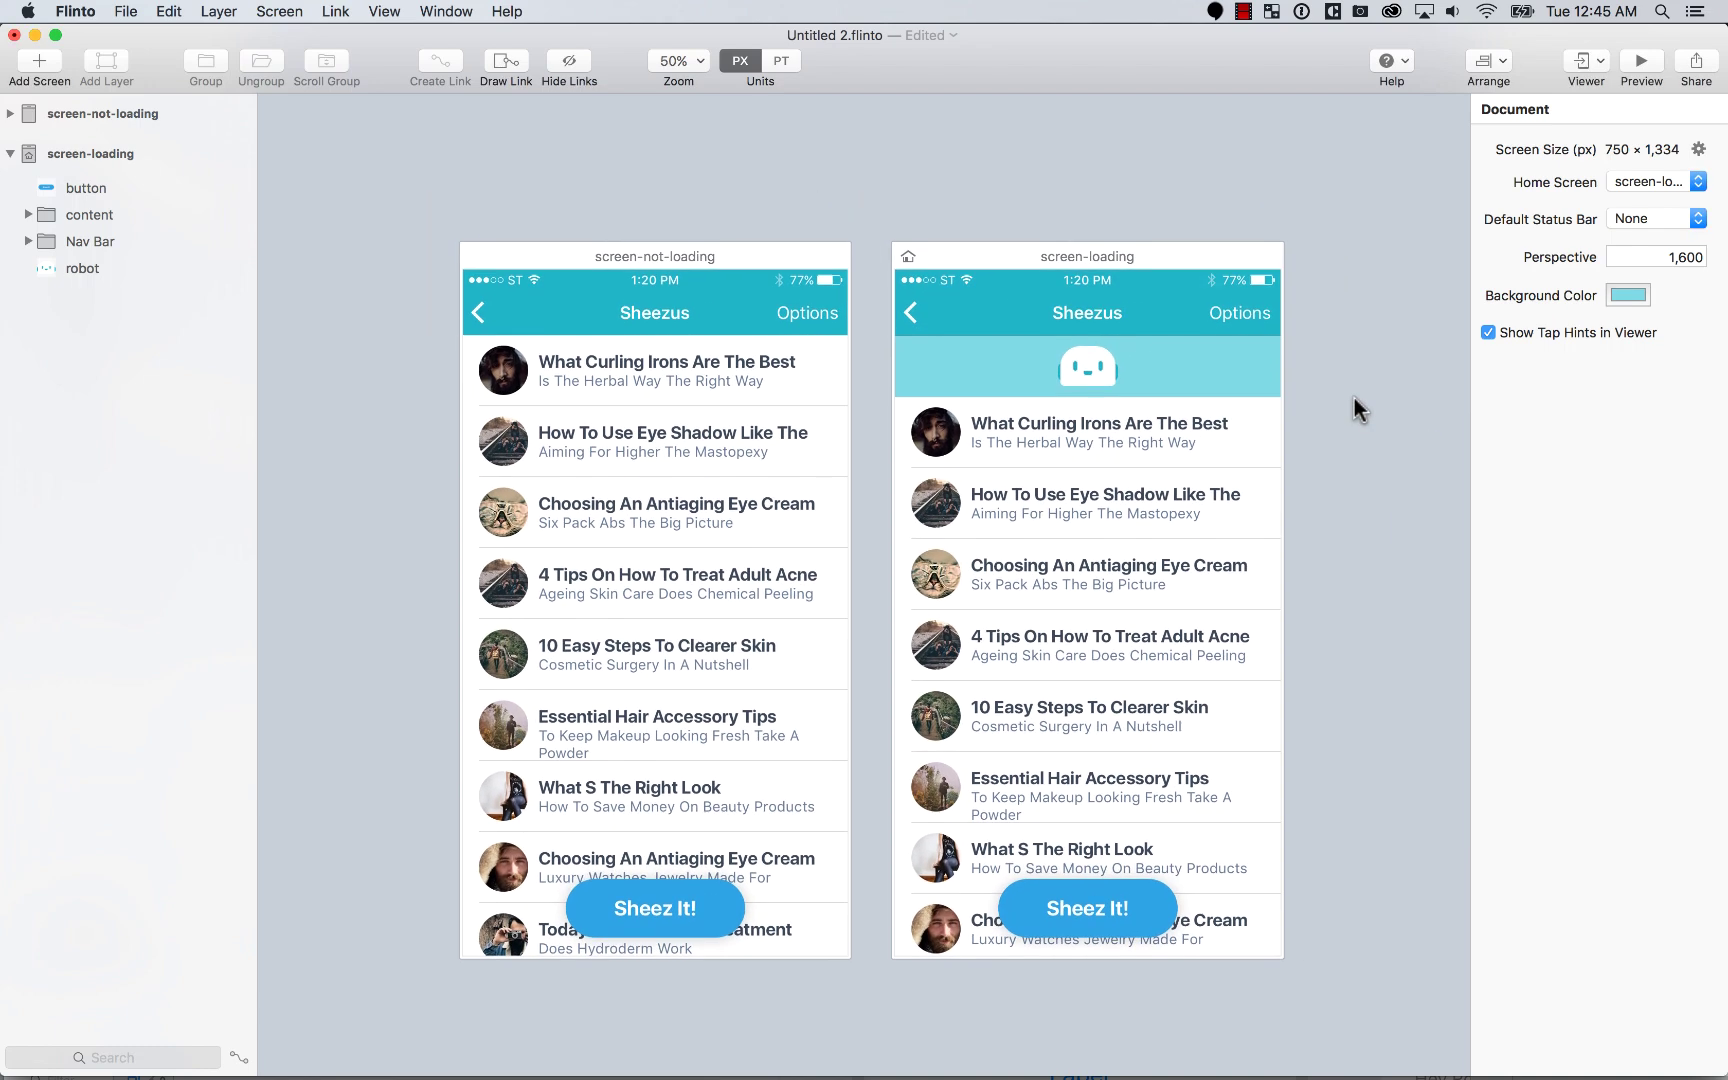
left_click(684, 364)
left_click(497, 194)
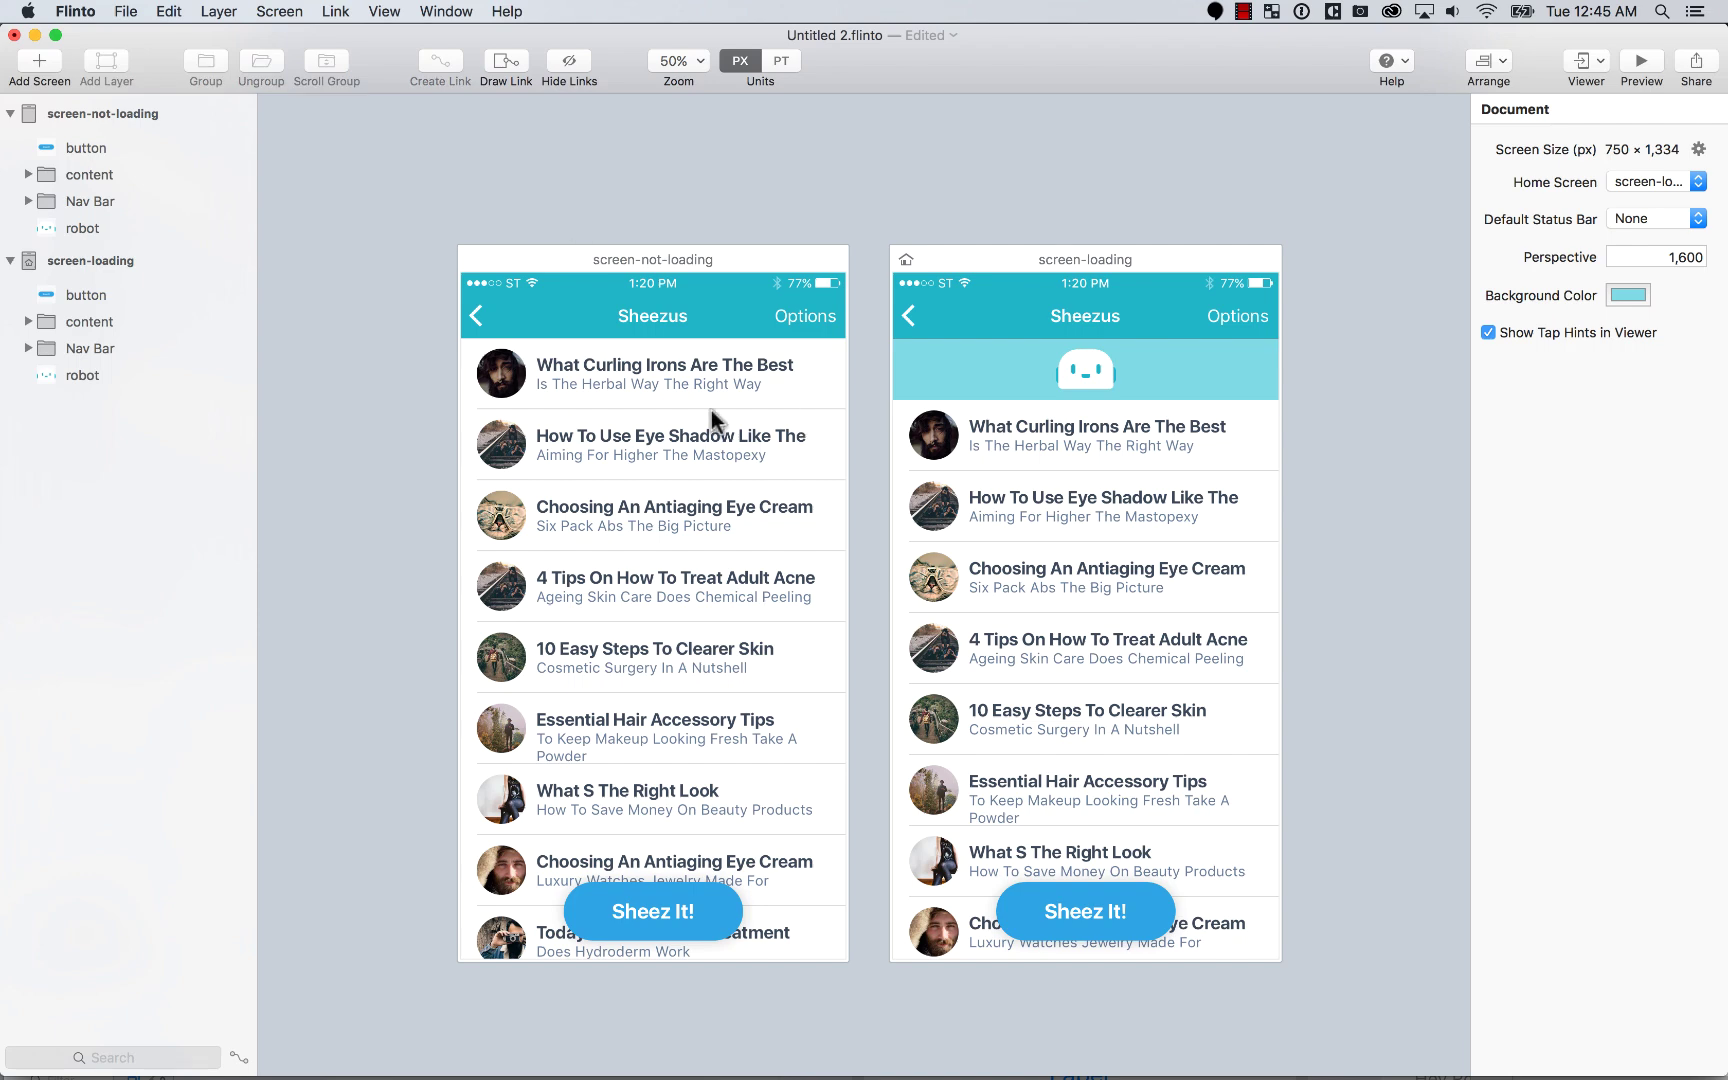
left_click(687, 393)
left_click(1151, 462)
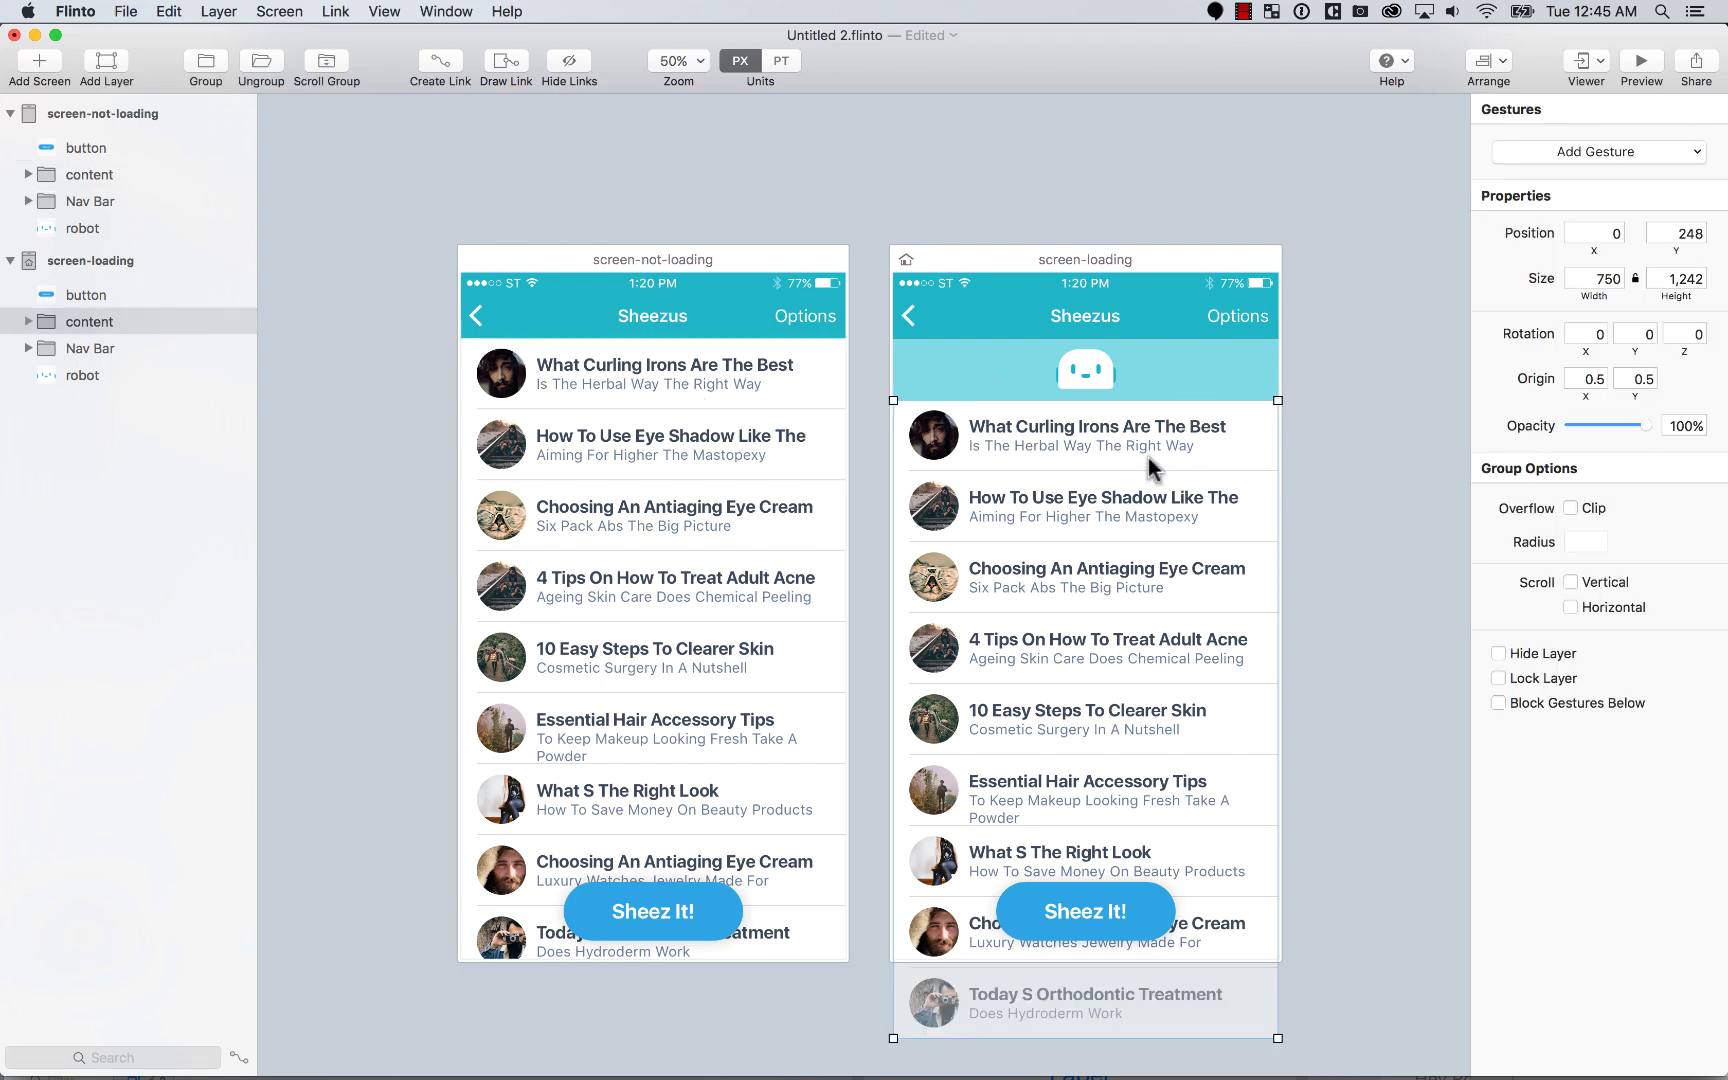
left_click(981, 167)
scroll(981, 168, "down", 1)
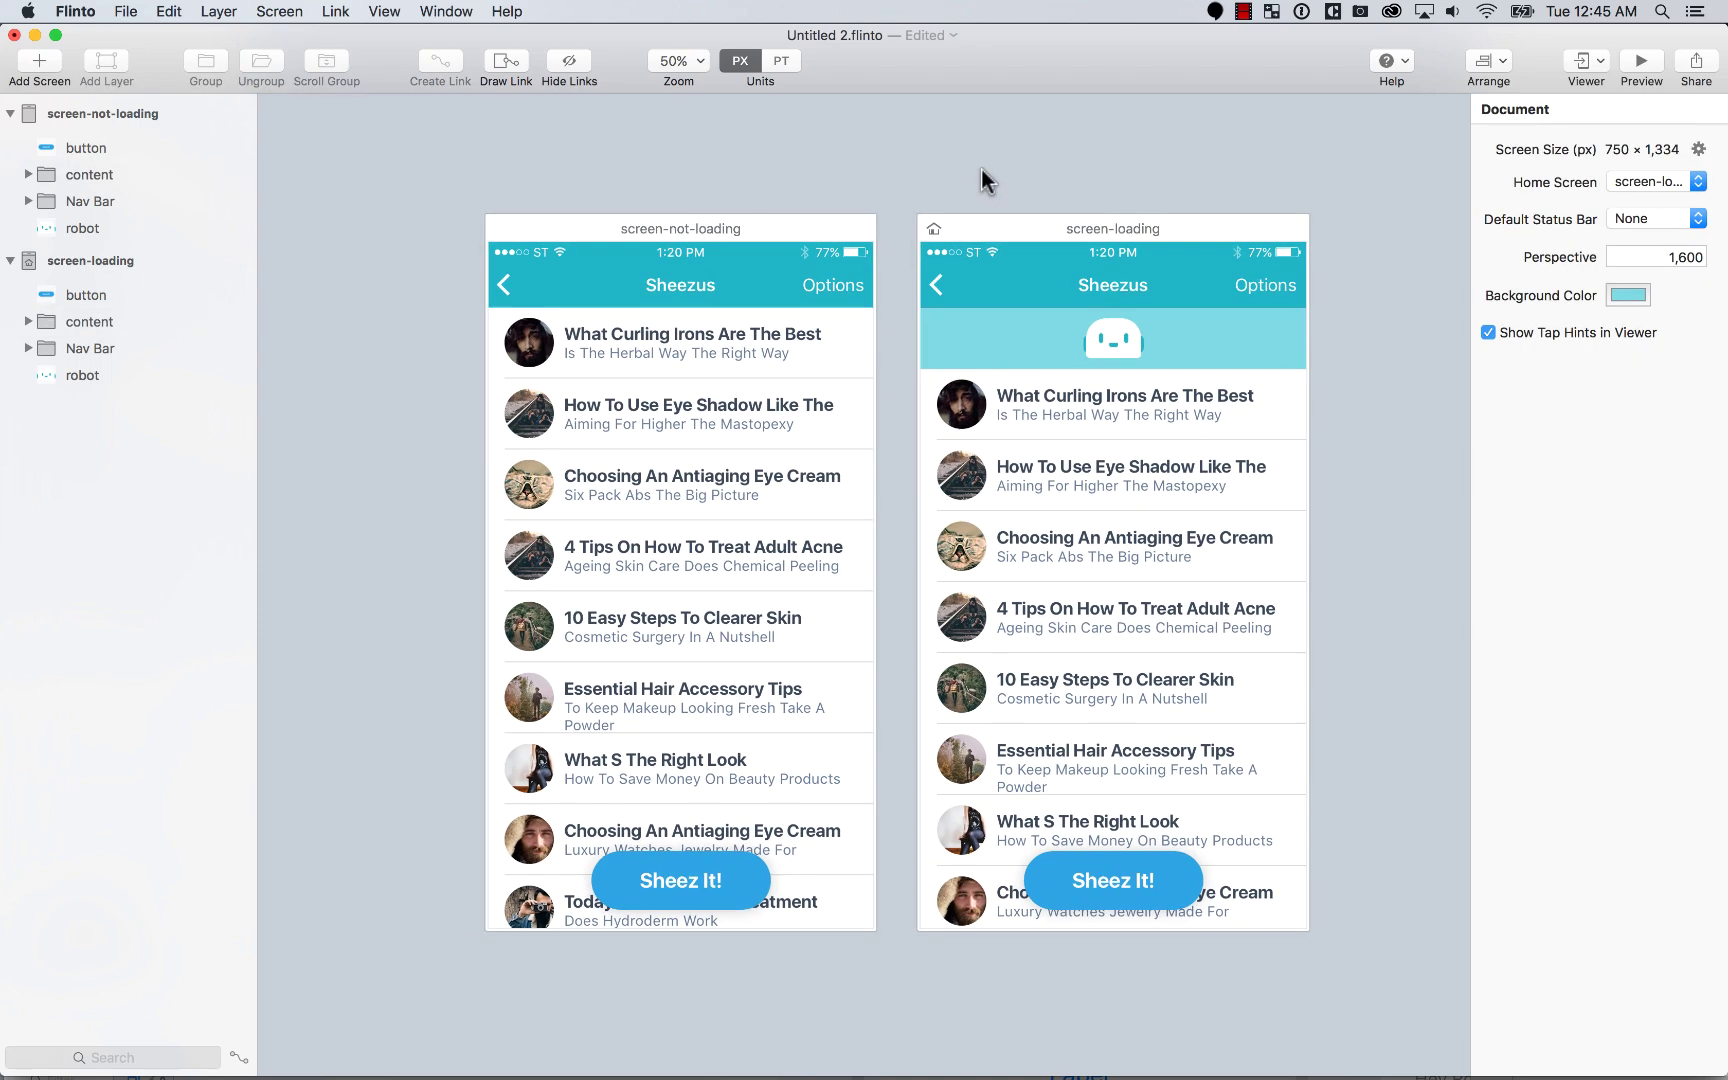
Step: Enable vertical scrolling for the content group on screen-not-loading, and briefly preview the prototype
left_click(694, 418)
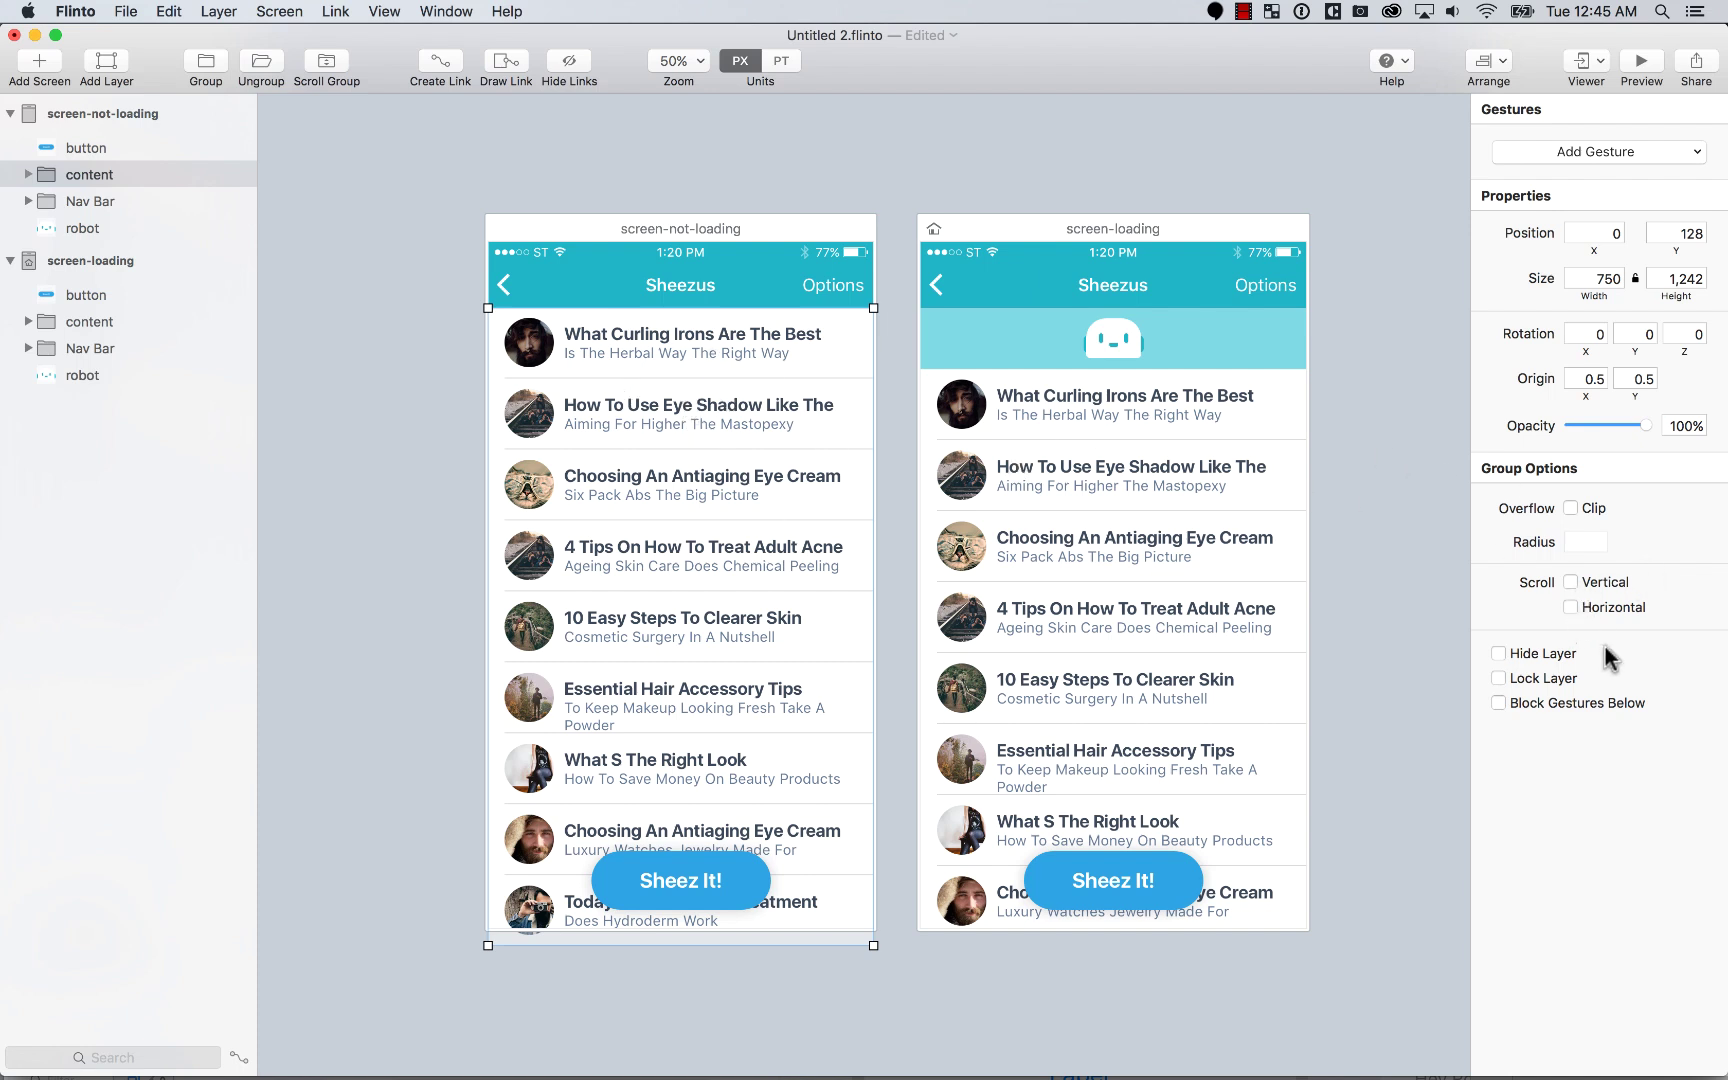
left_click(1571, 582)
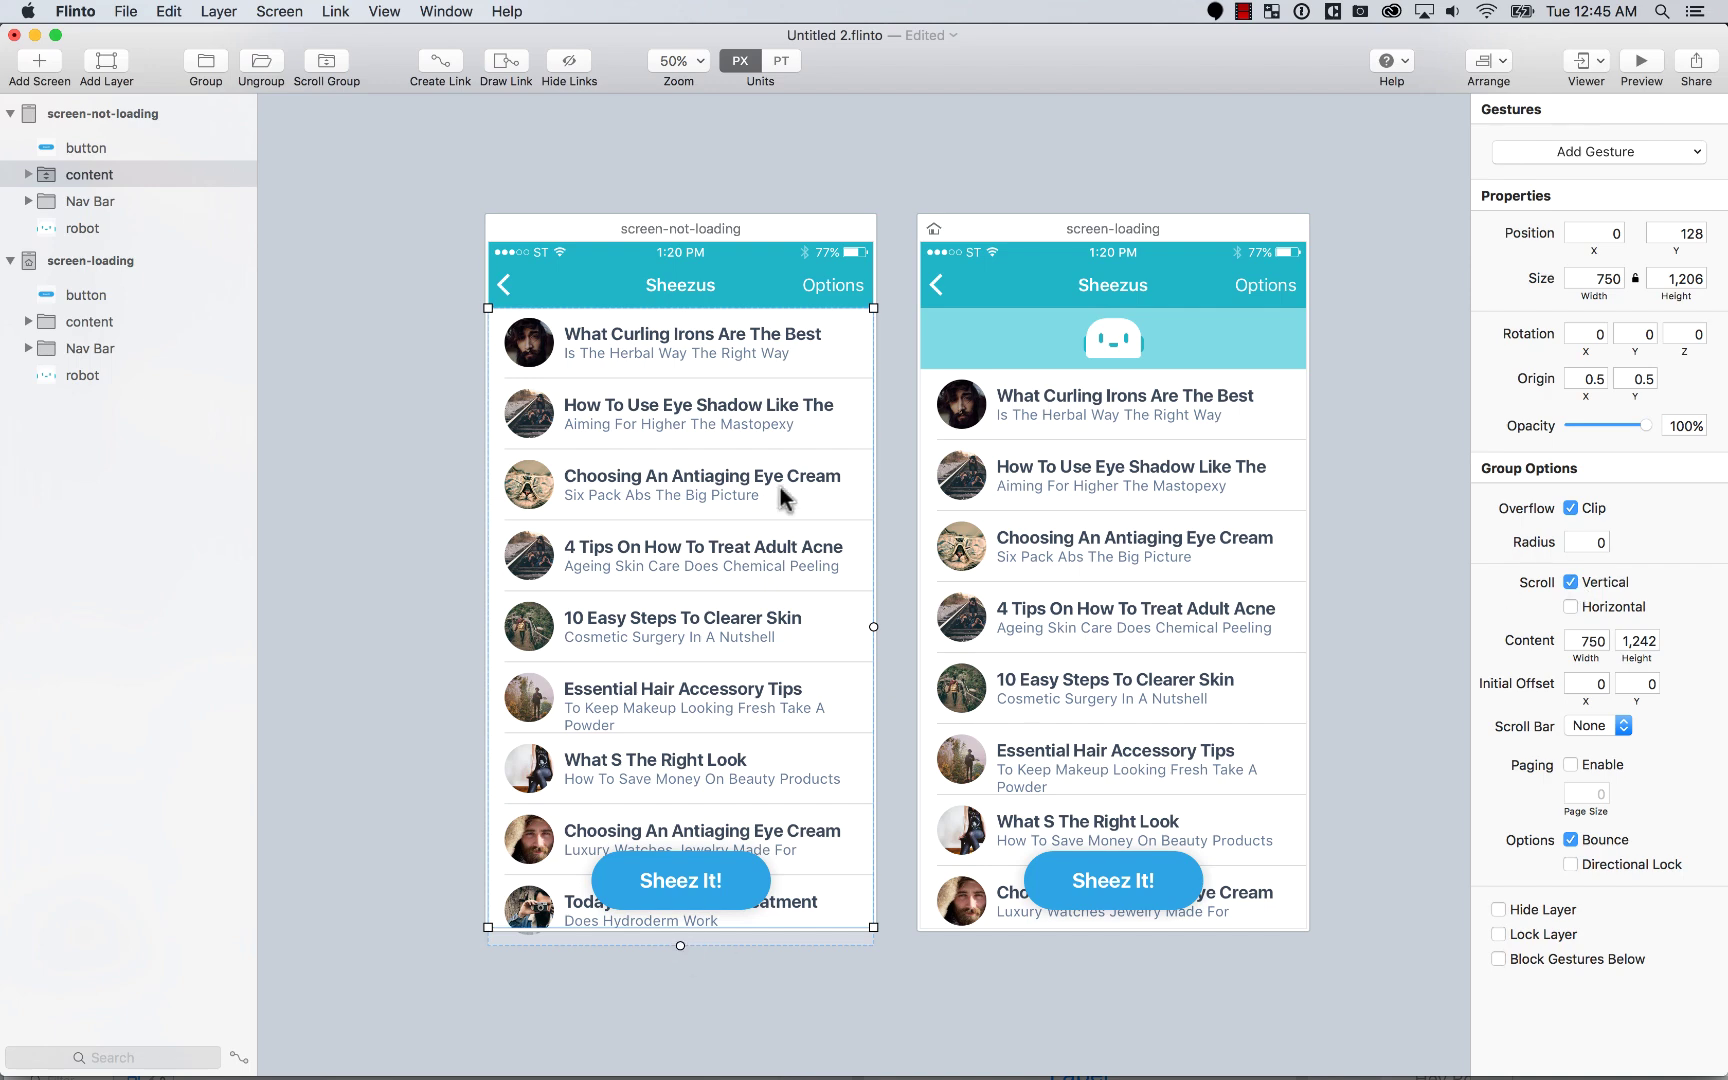
left_click(1641, 64)
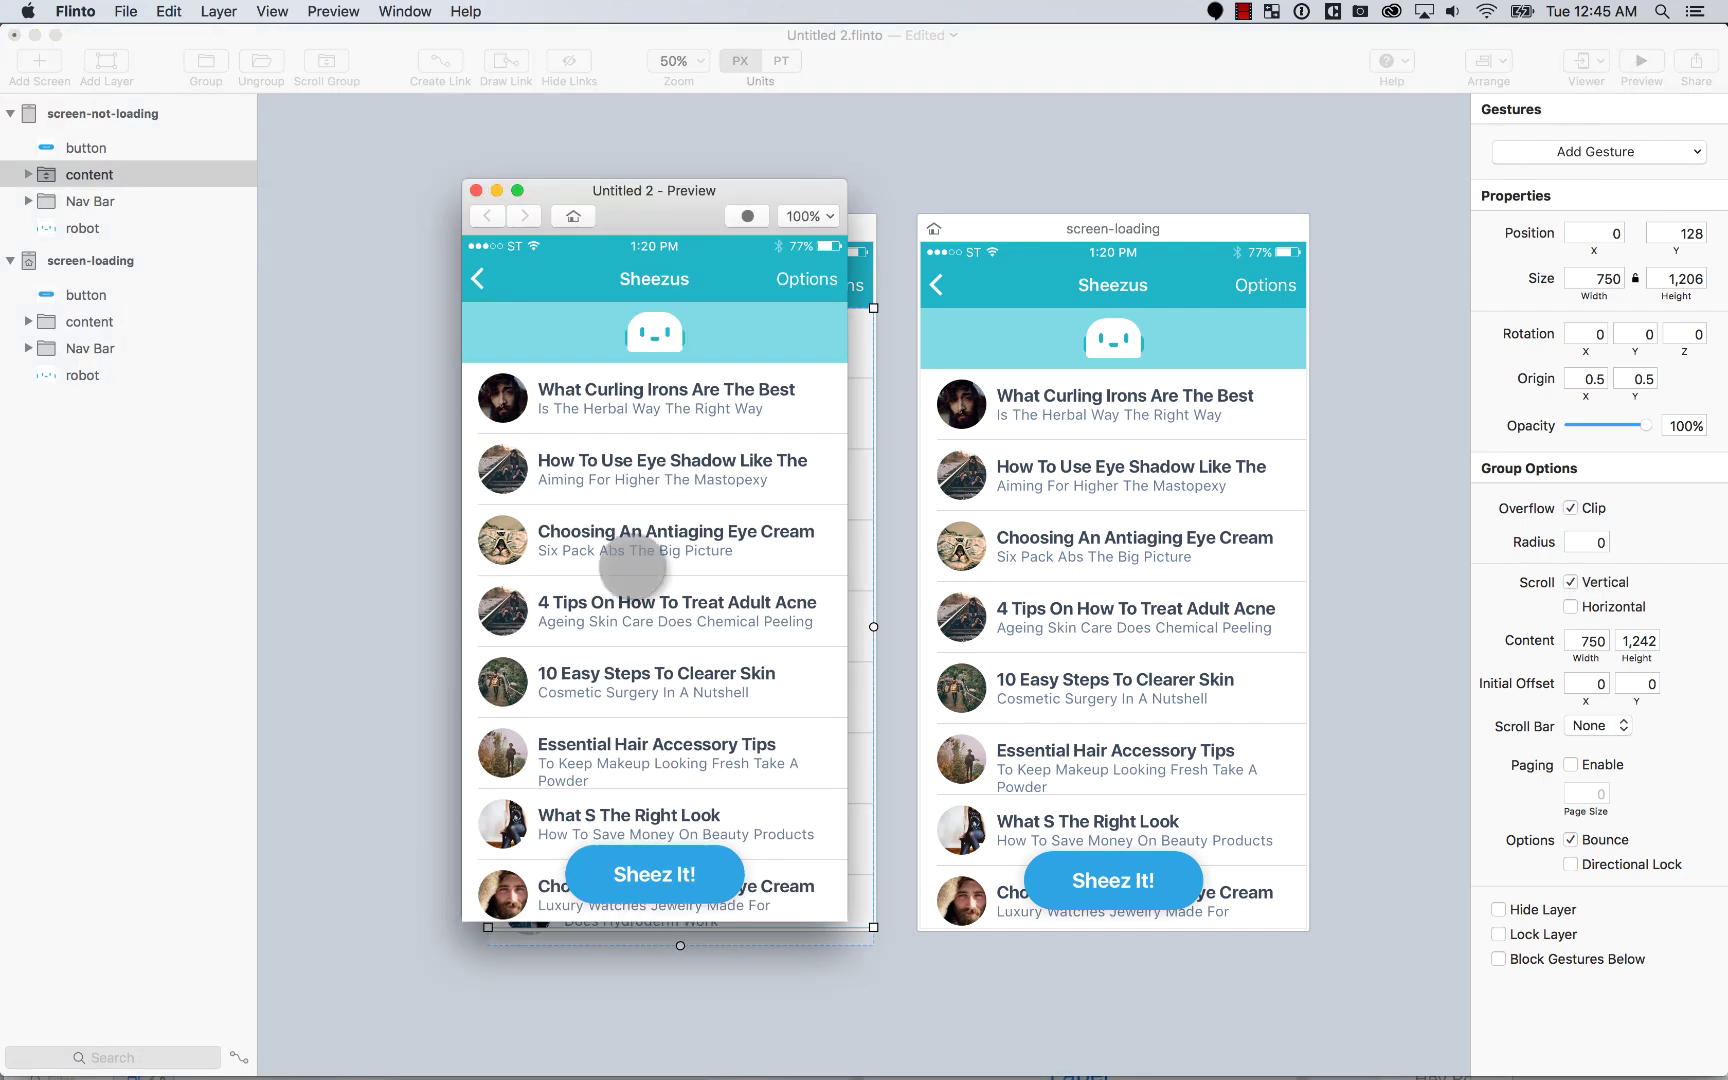
left_click(476, 190)
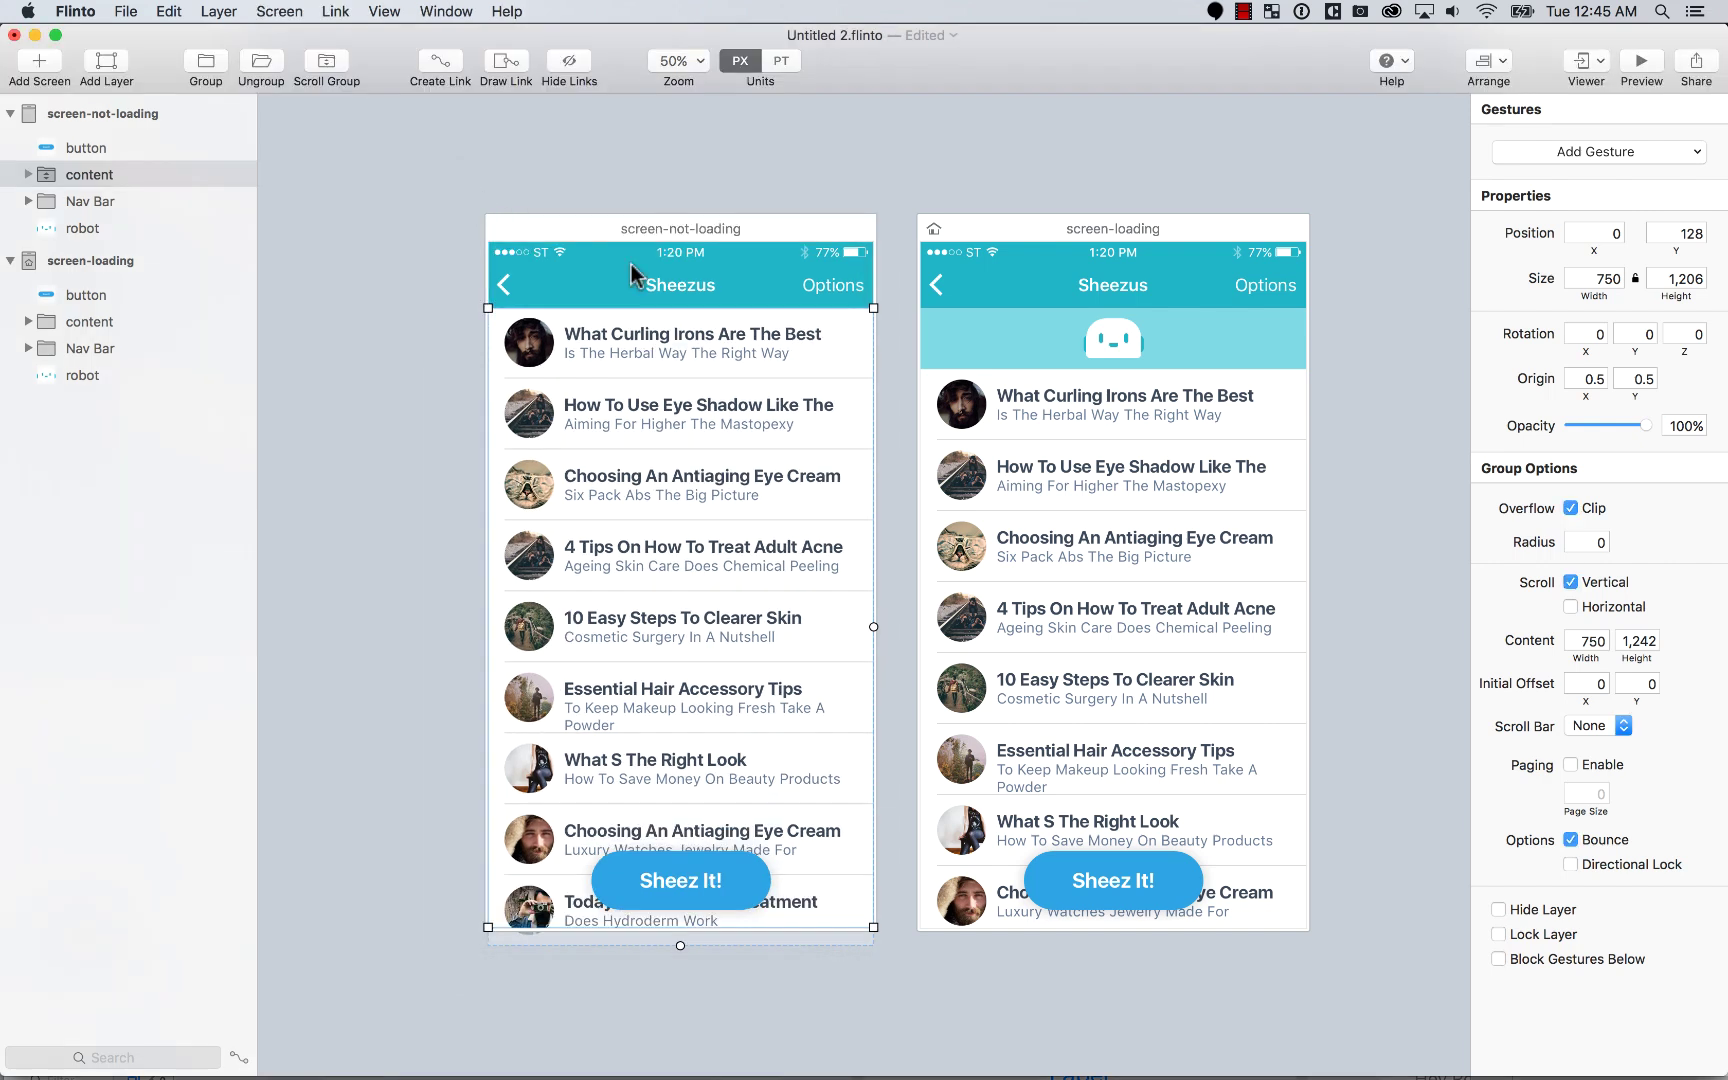
Step: Make screen-not-loading the prototype's home screen
left_click(676, 230)
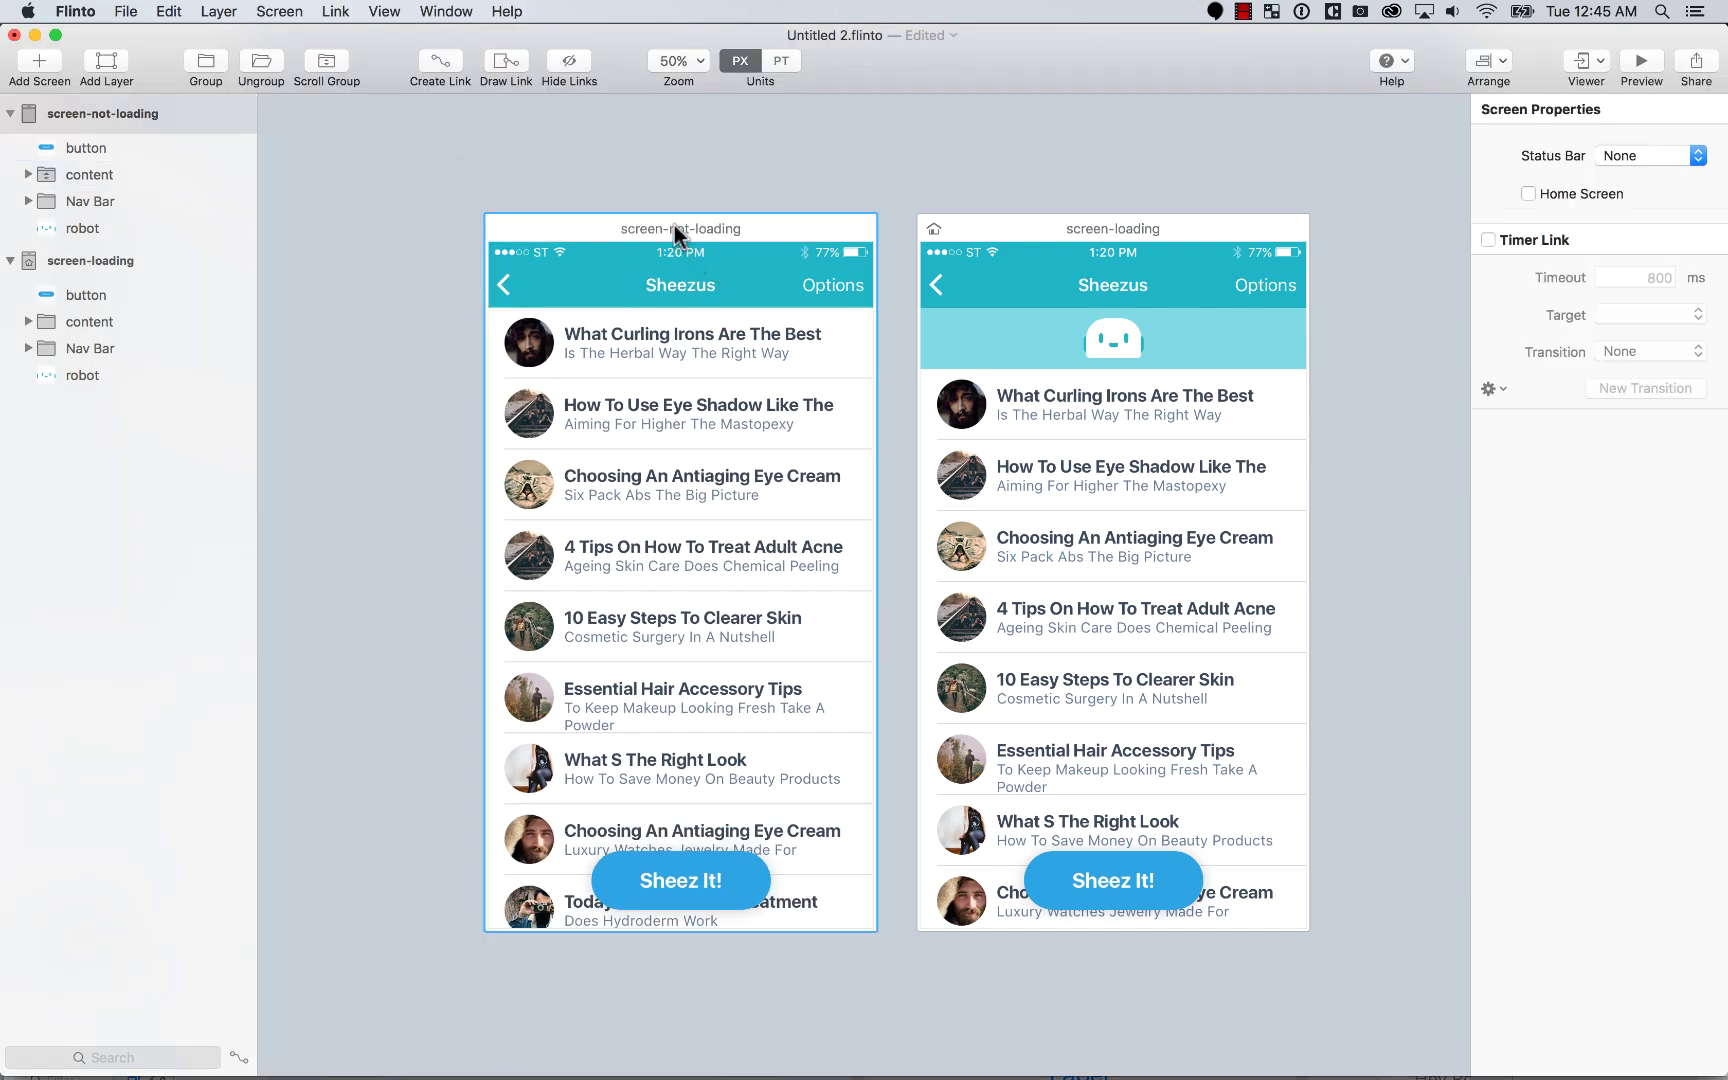
right_click(147, 118)
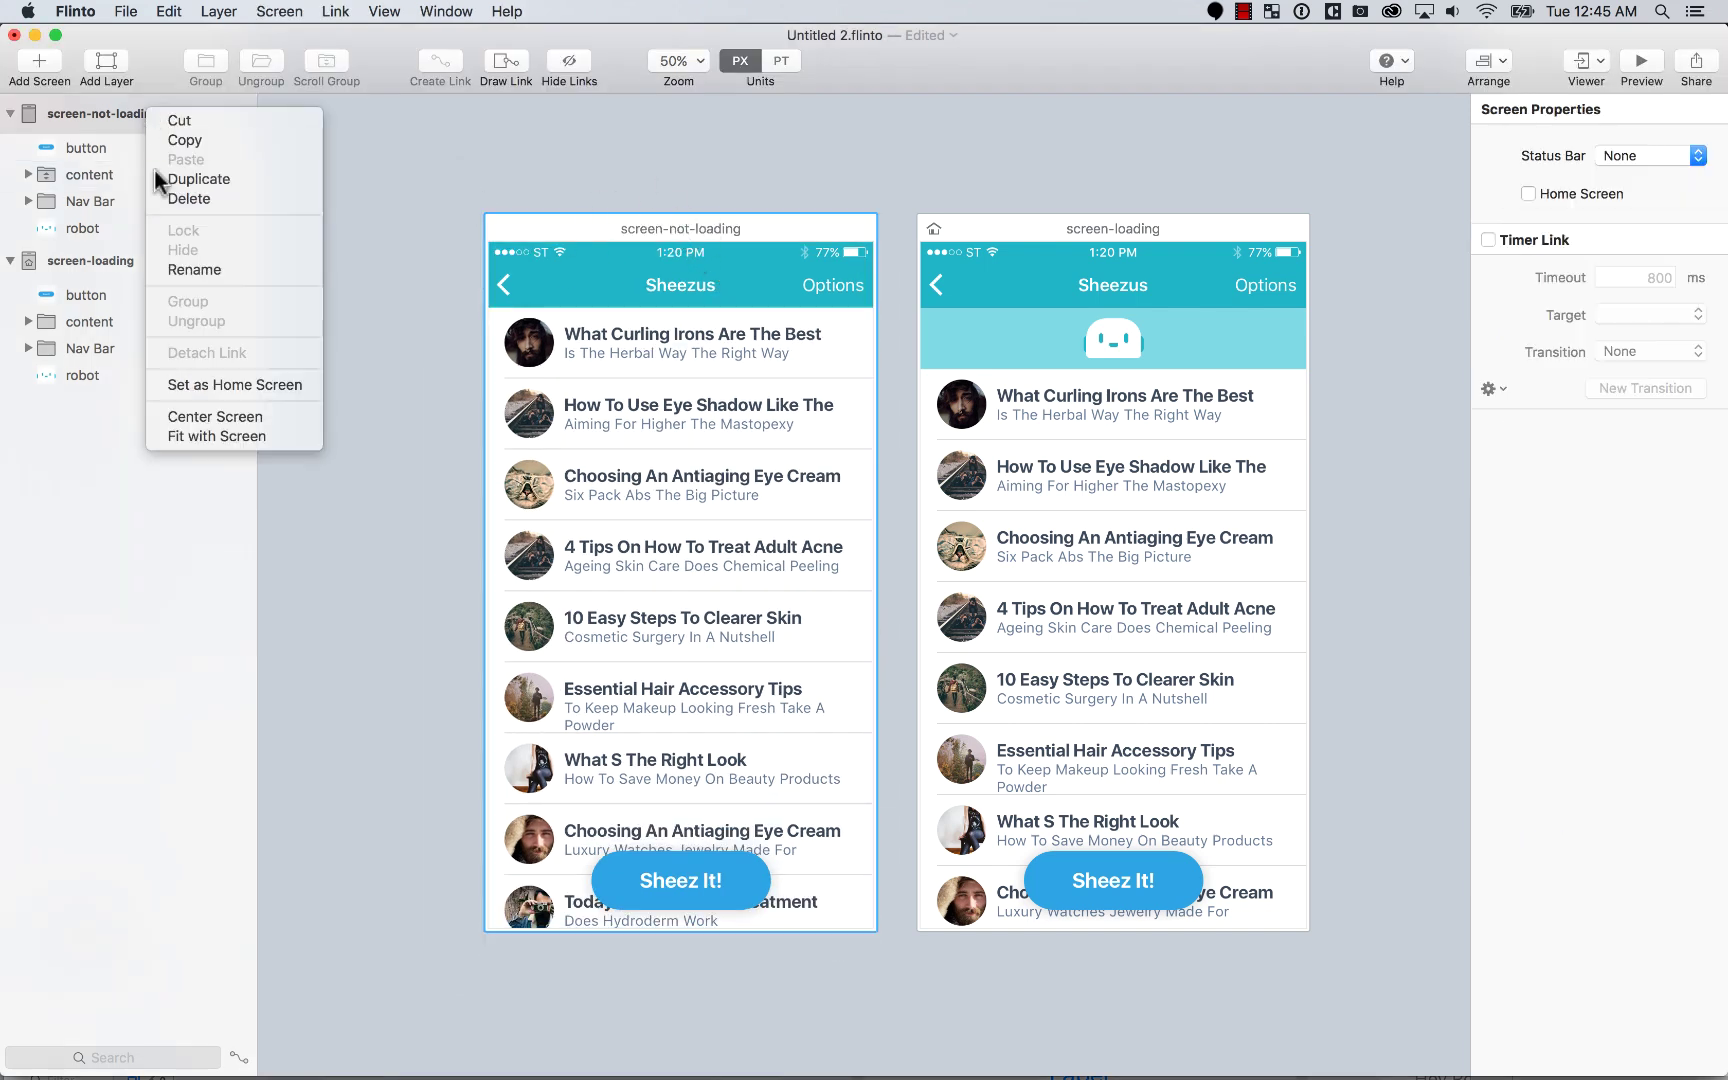
left_click(287, 385)
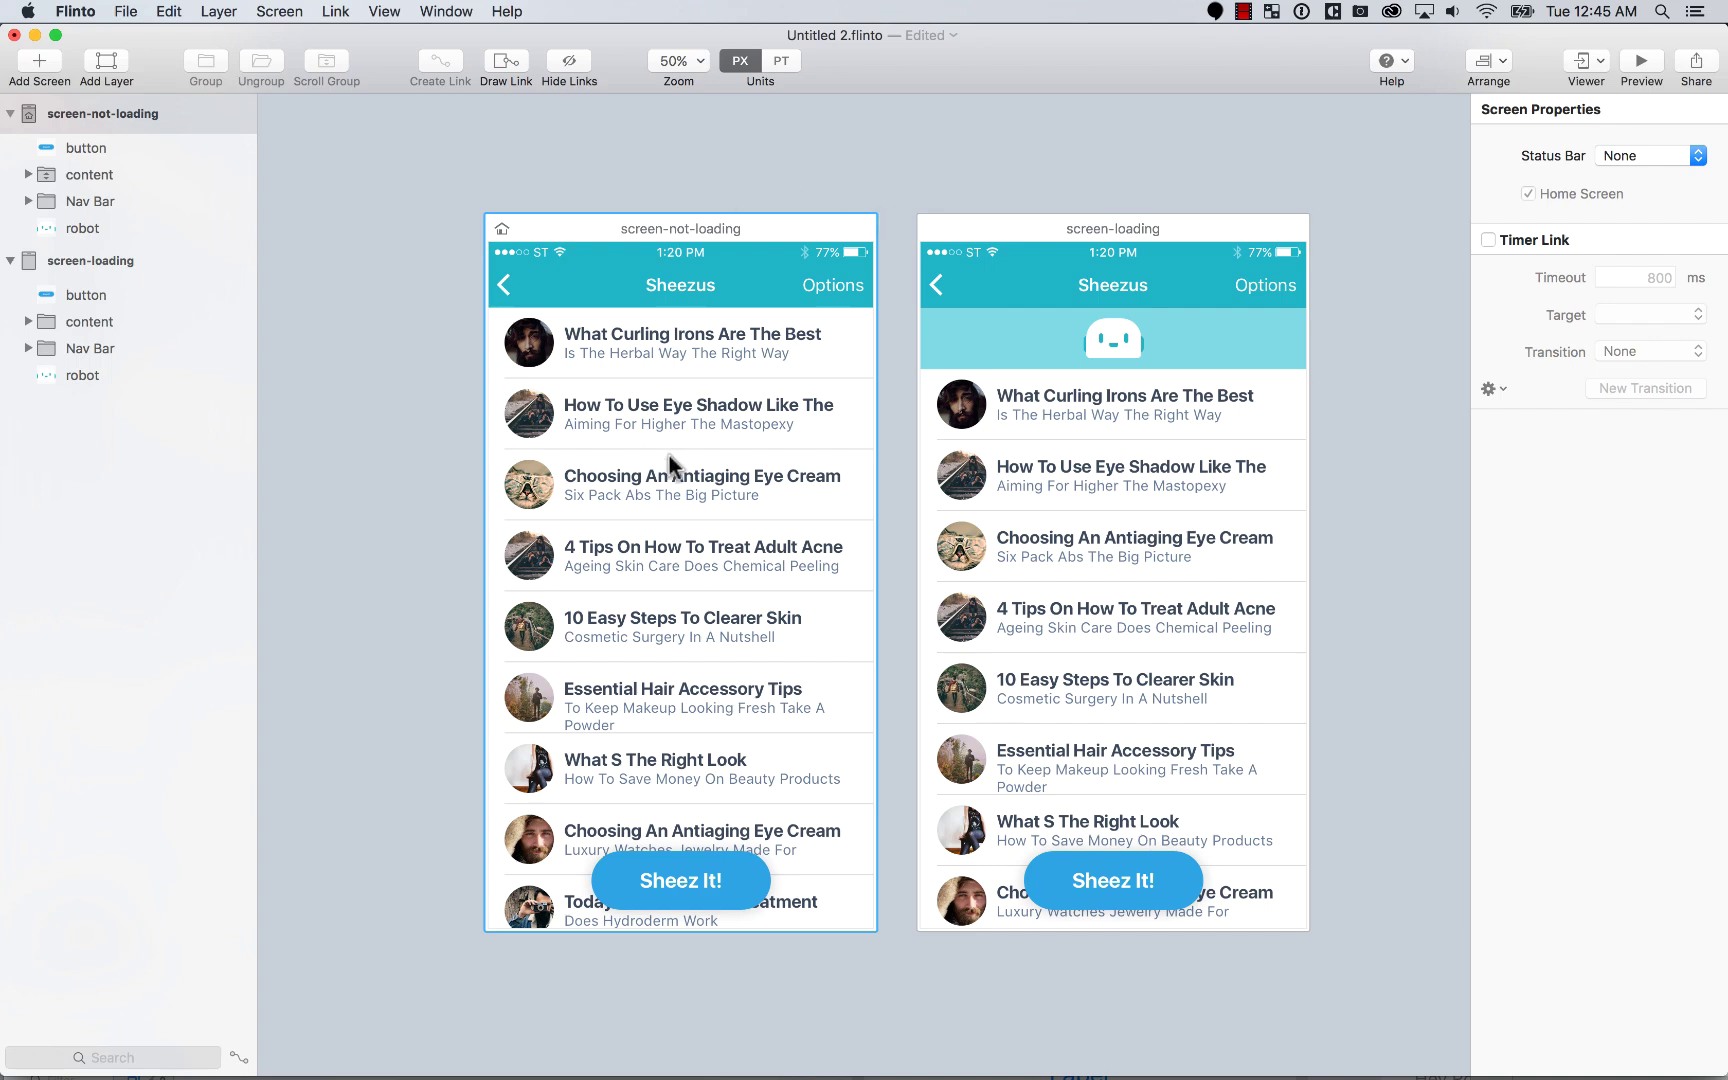
Step: Preview the prototype, pull the content list down to test its scrolling, and close the preview
left_click(1641, 64)
left_click_drag(745, 545, 706, 528)
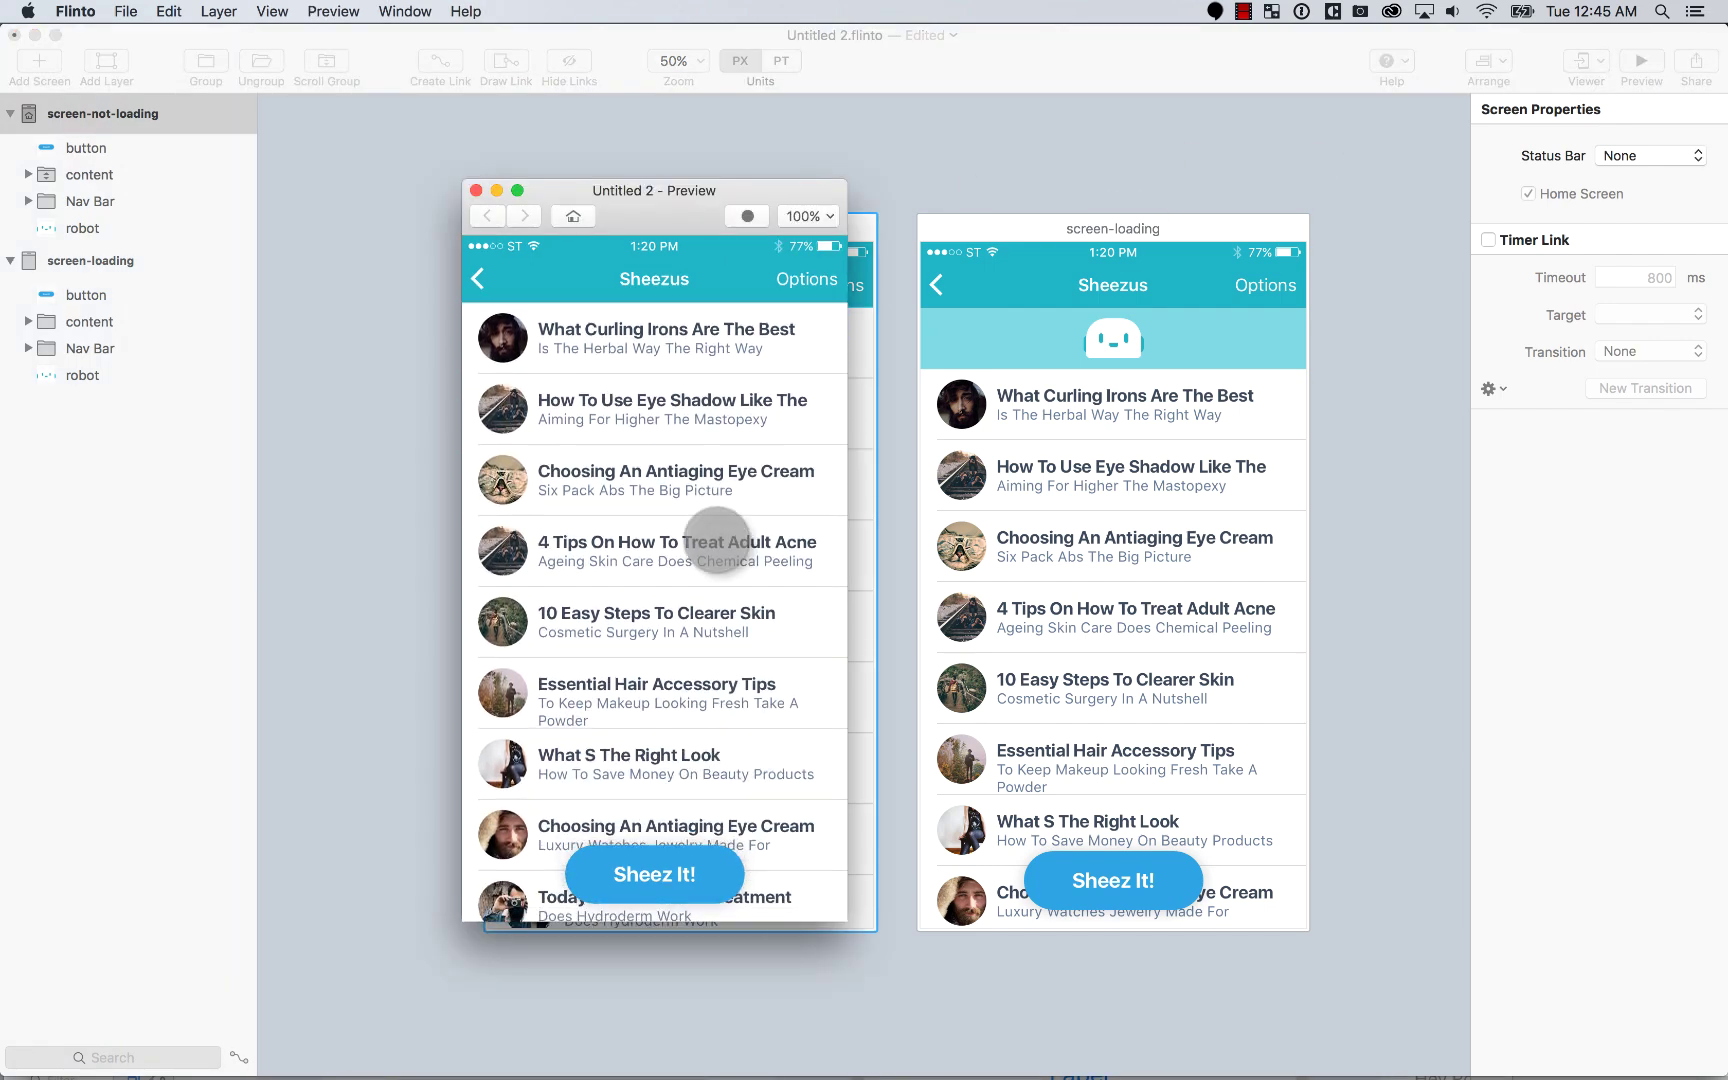
left_click_drag(706, 613, 625, 687)
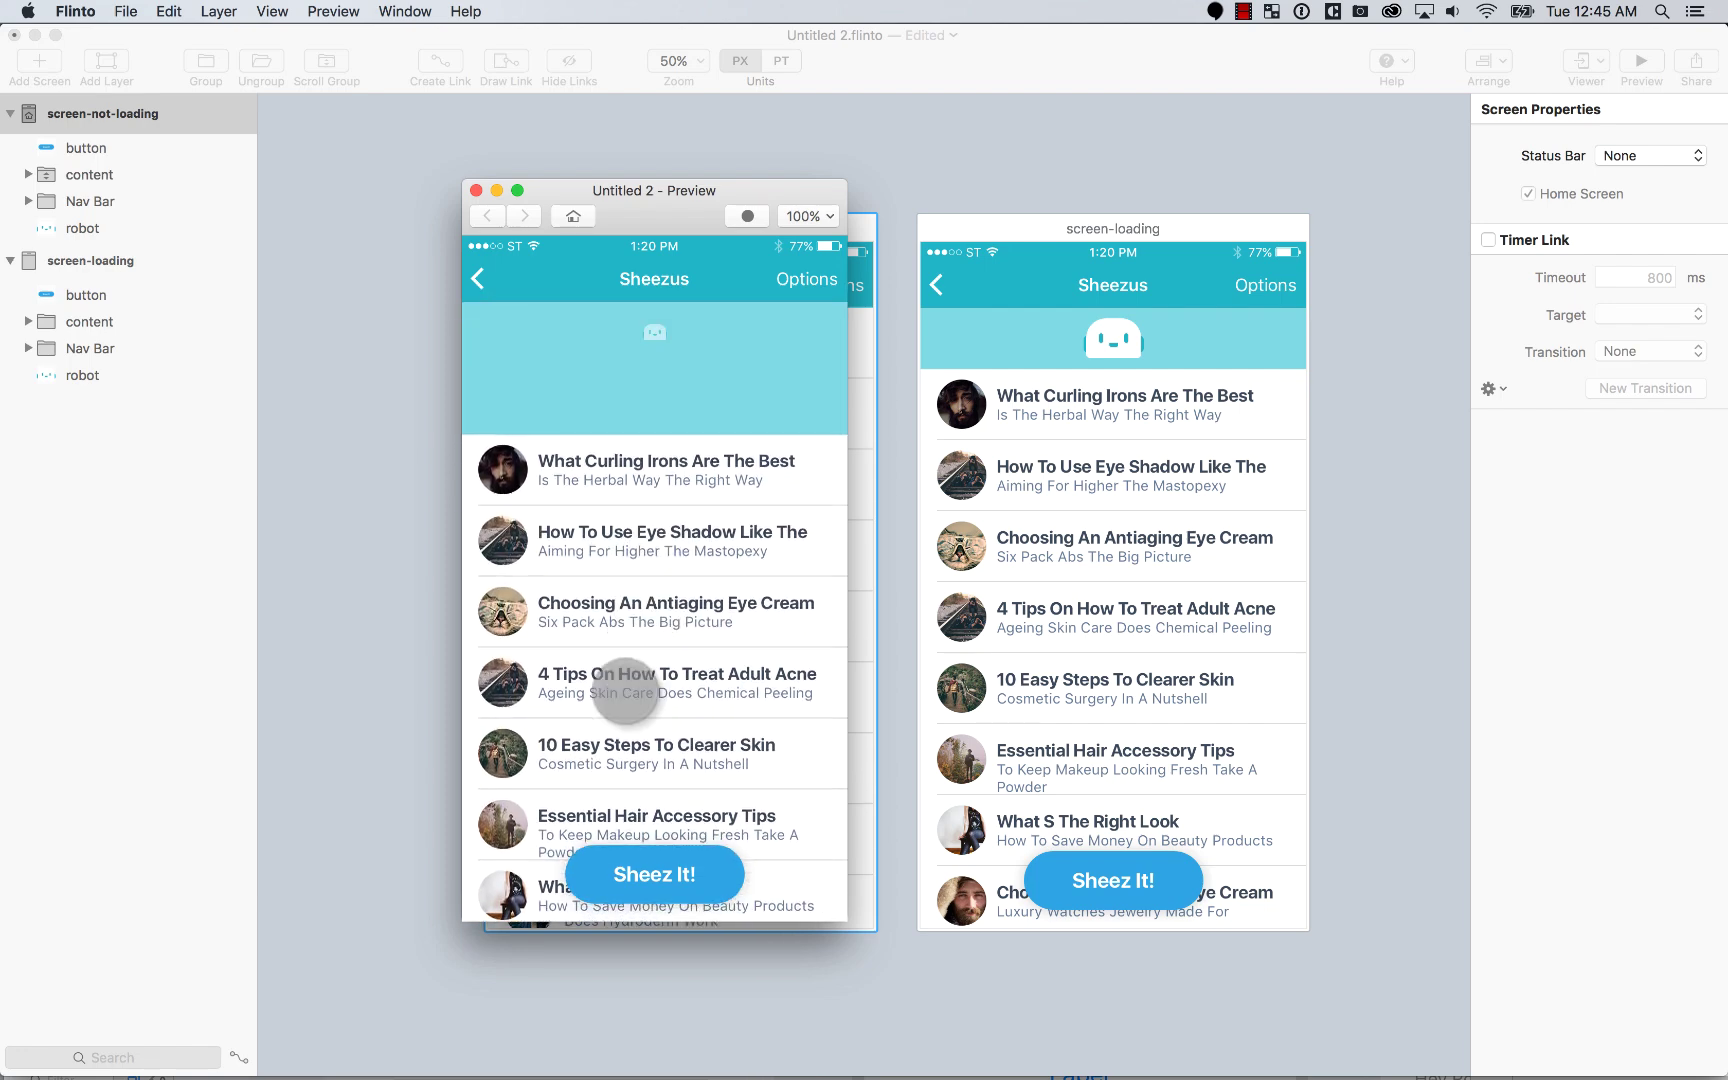
left_click(476, 192)
left_click(478, 200)
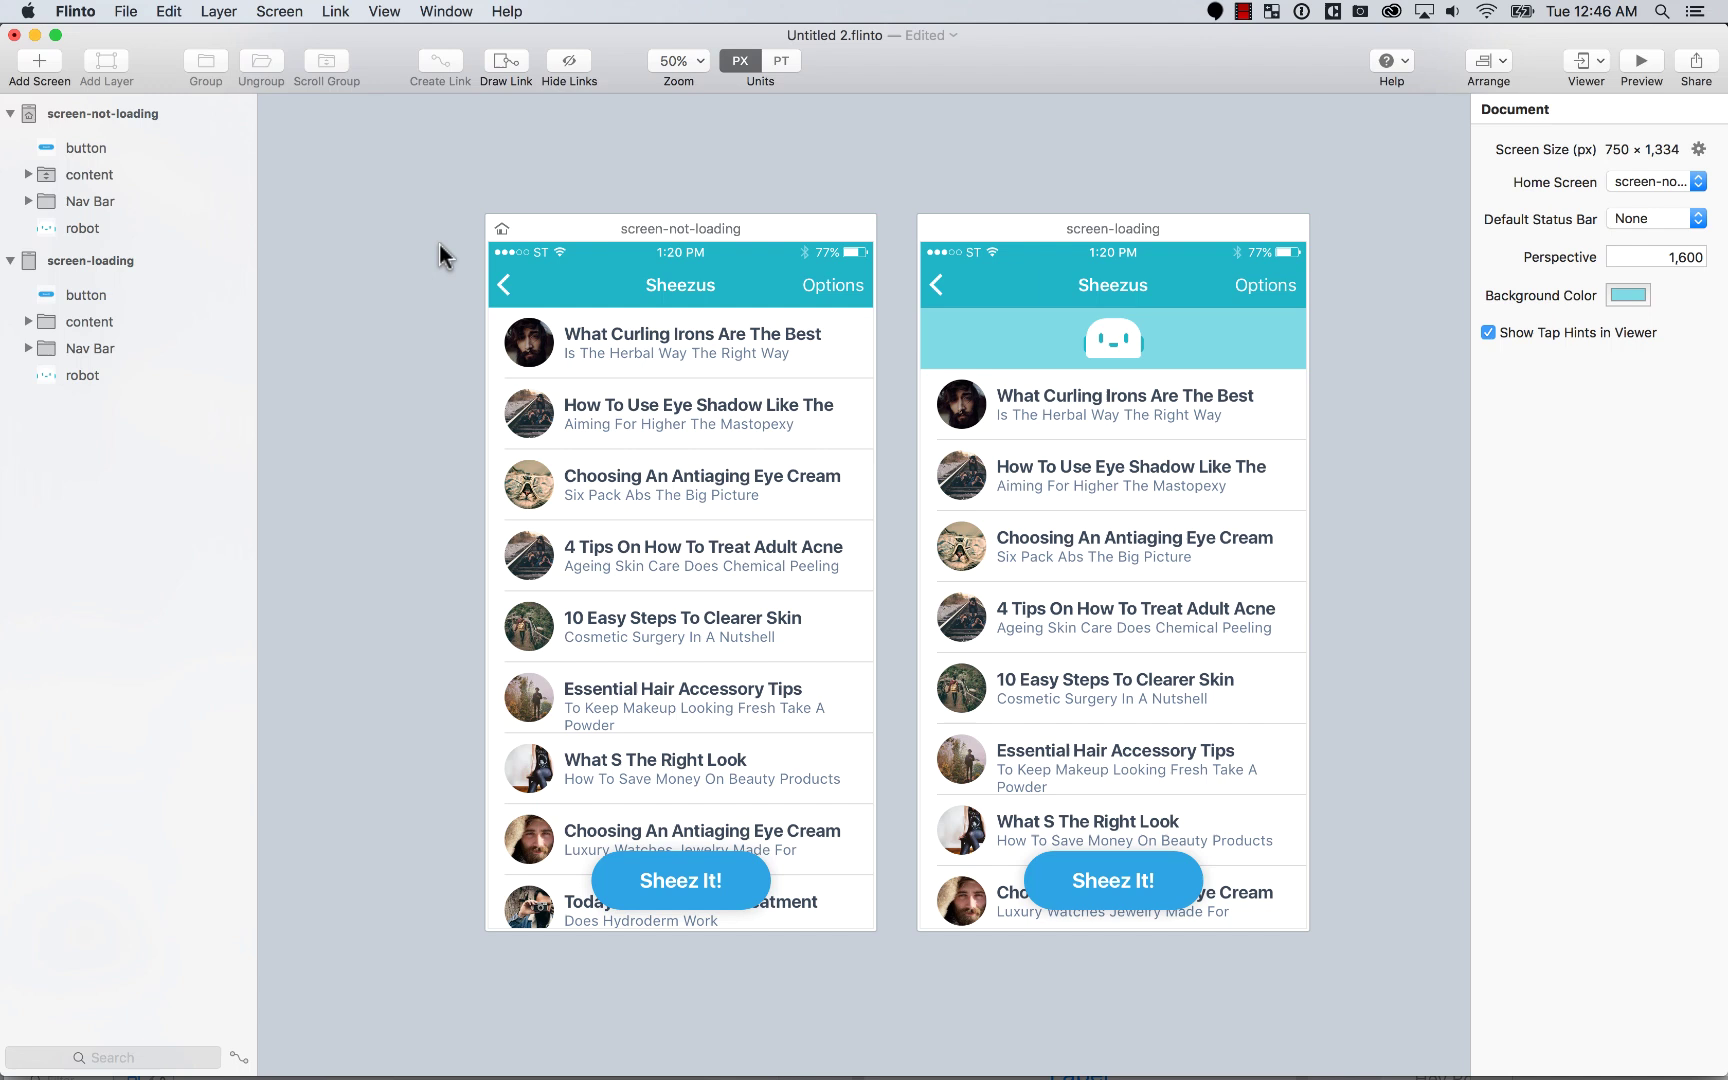
Step: Add a Down Swipe gesture to the content group on screen-not-loading with screen-loading as its target
left_click(690, 413)
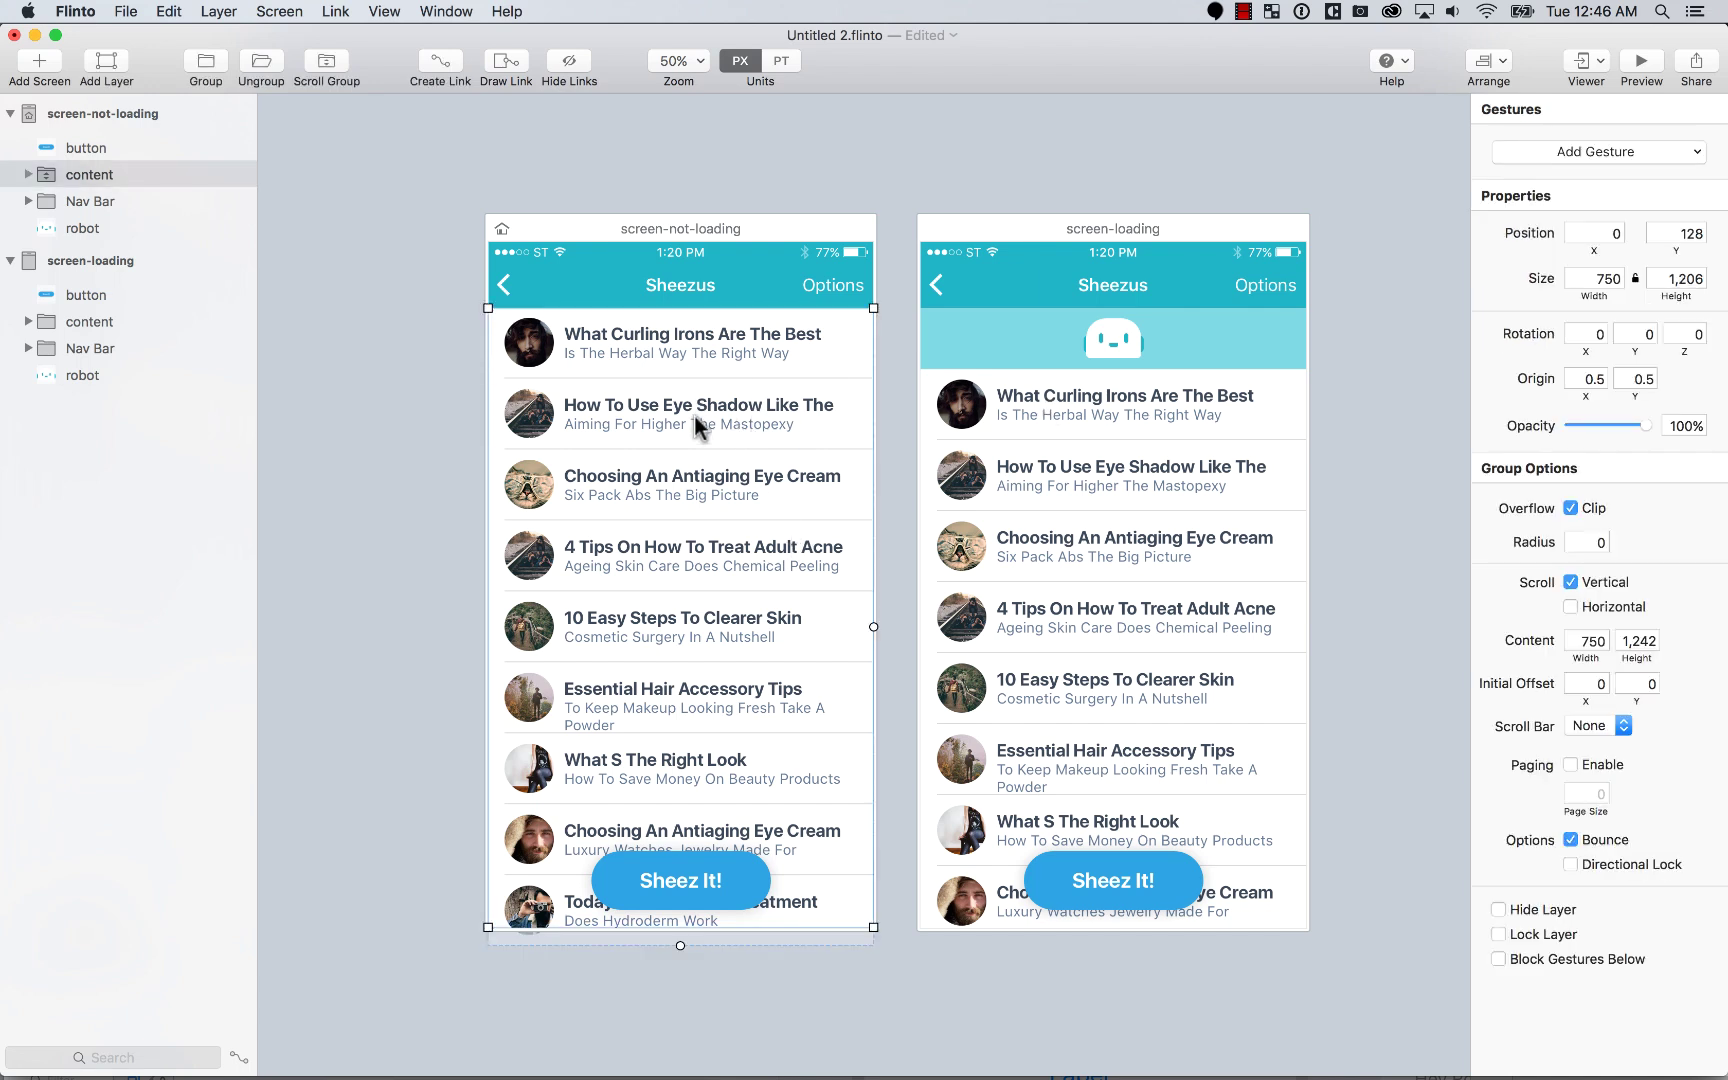
left_click(1571, 153)
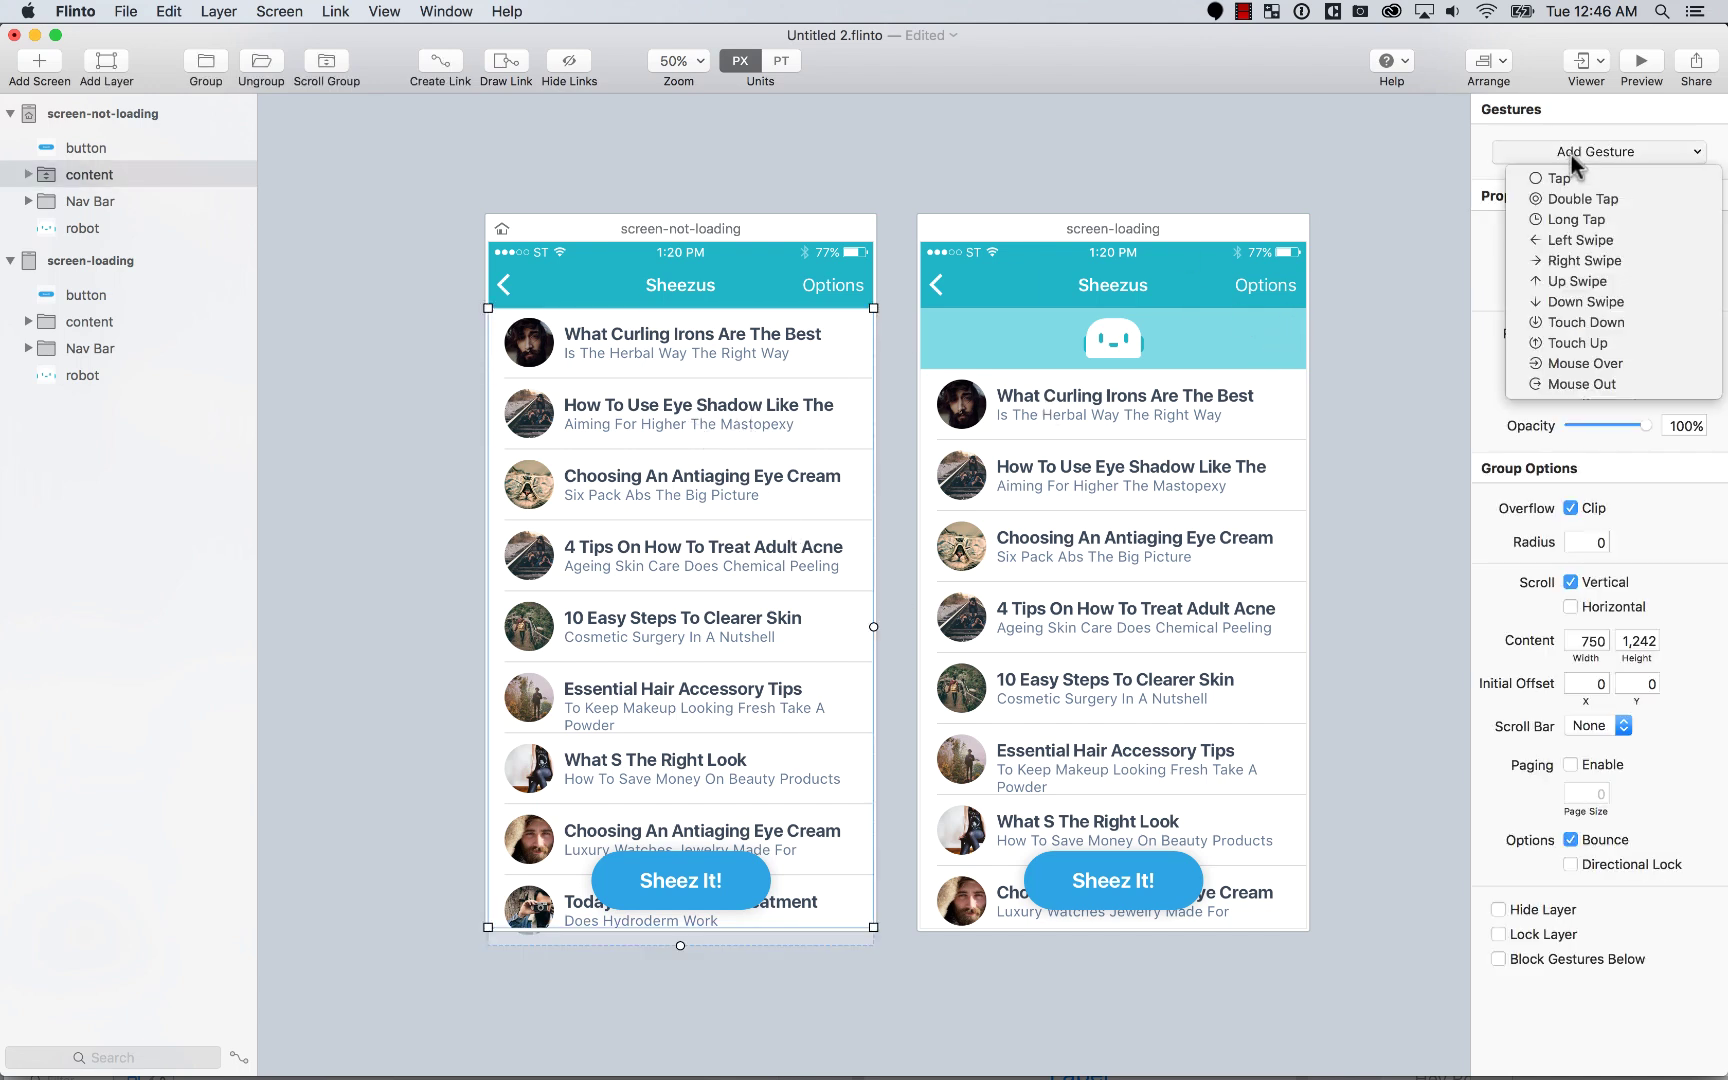
left_click(1619, 302)
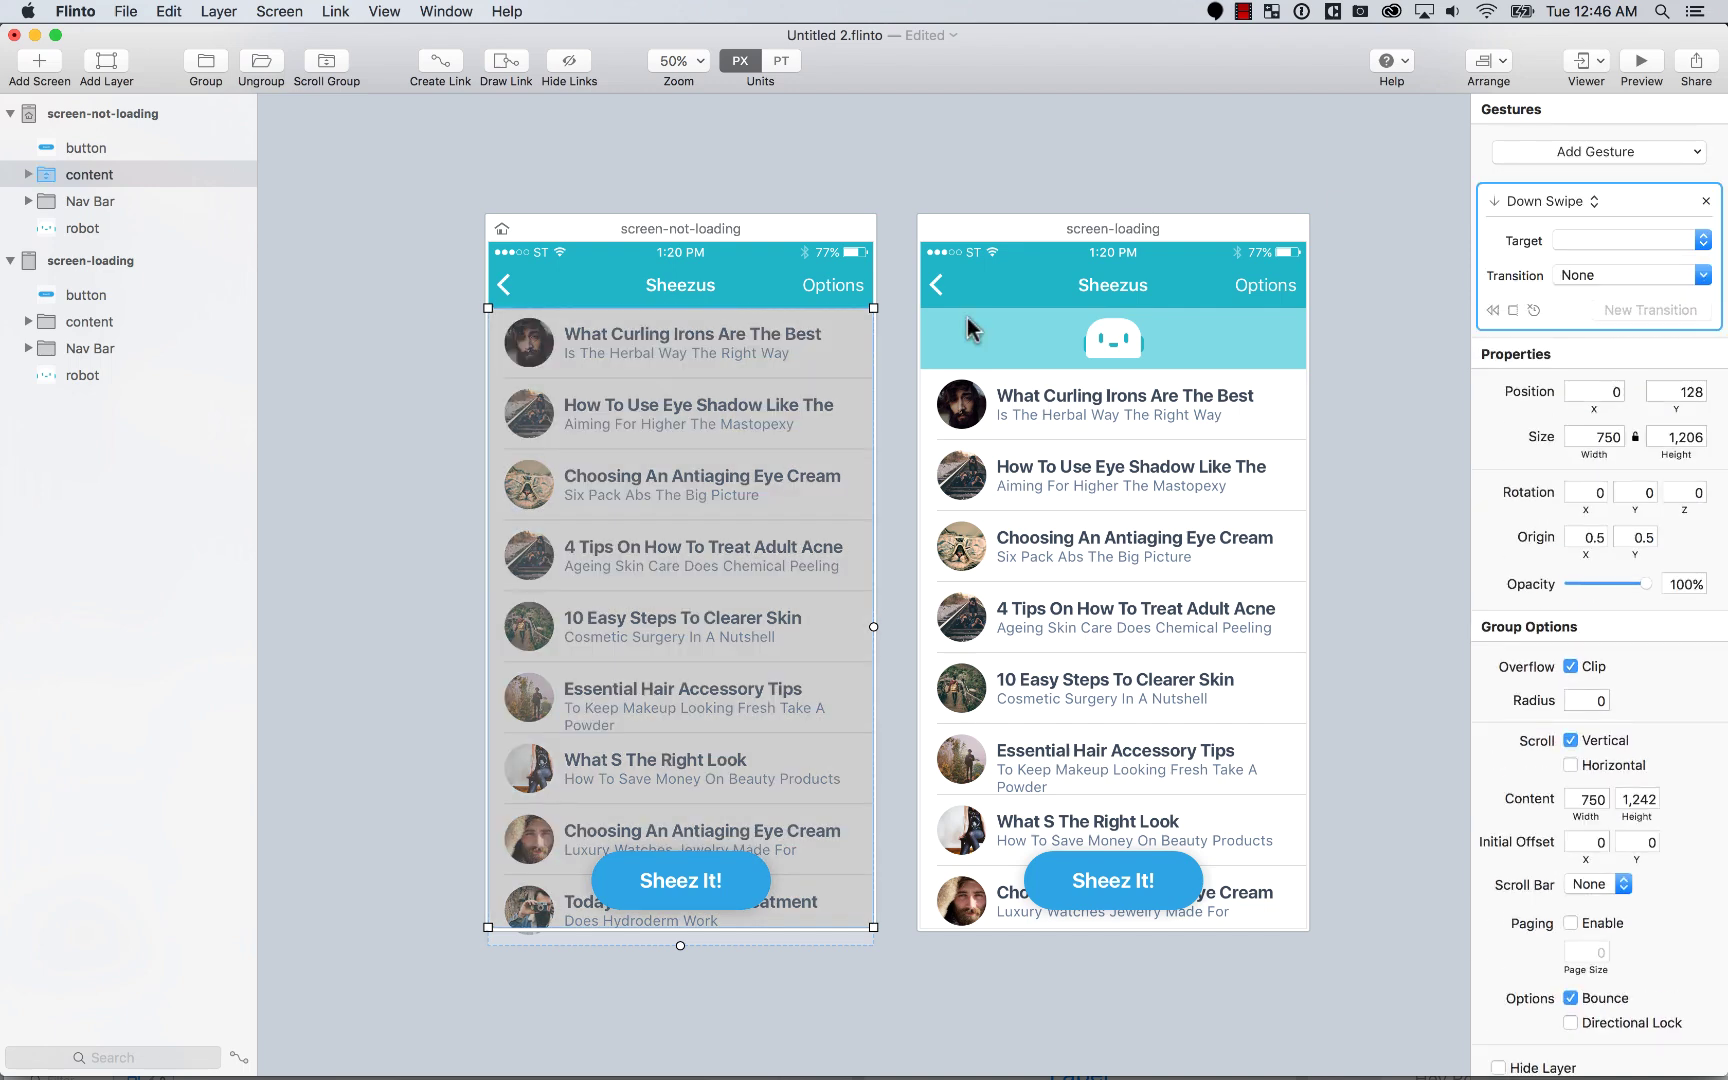
left_click(1610, 240)
left_click(1668, 287)
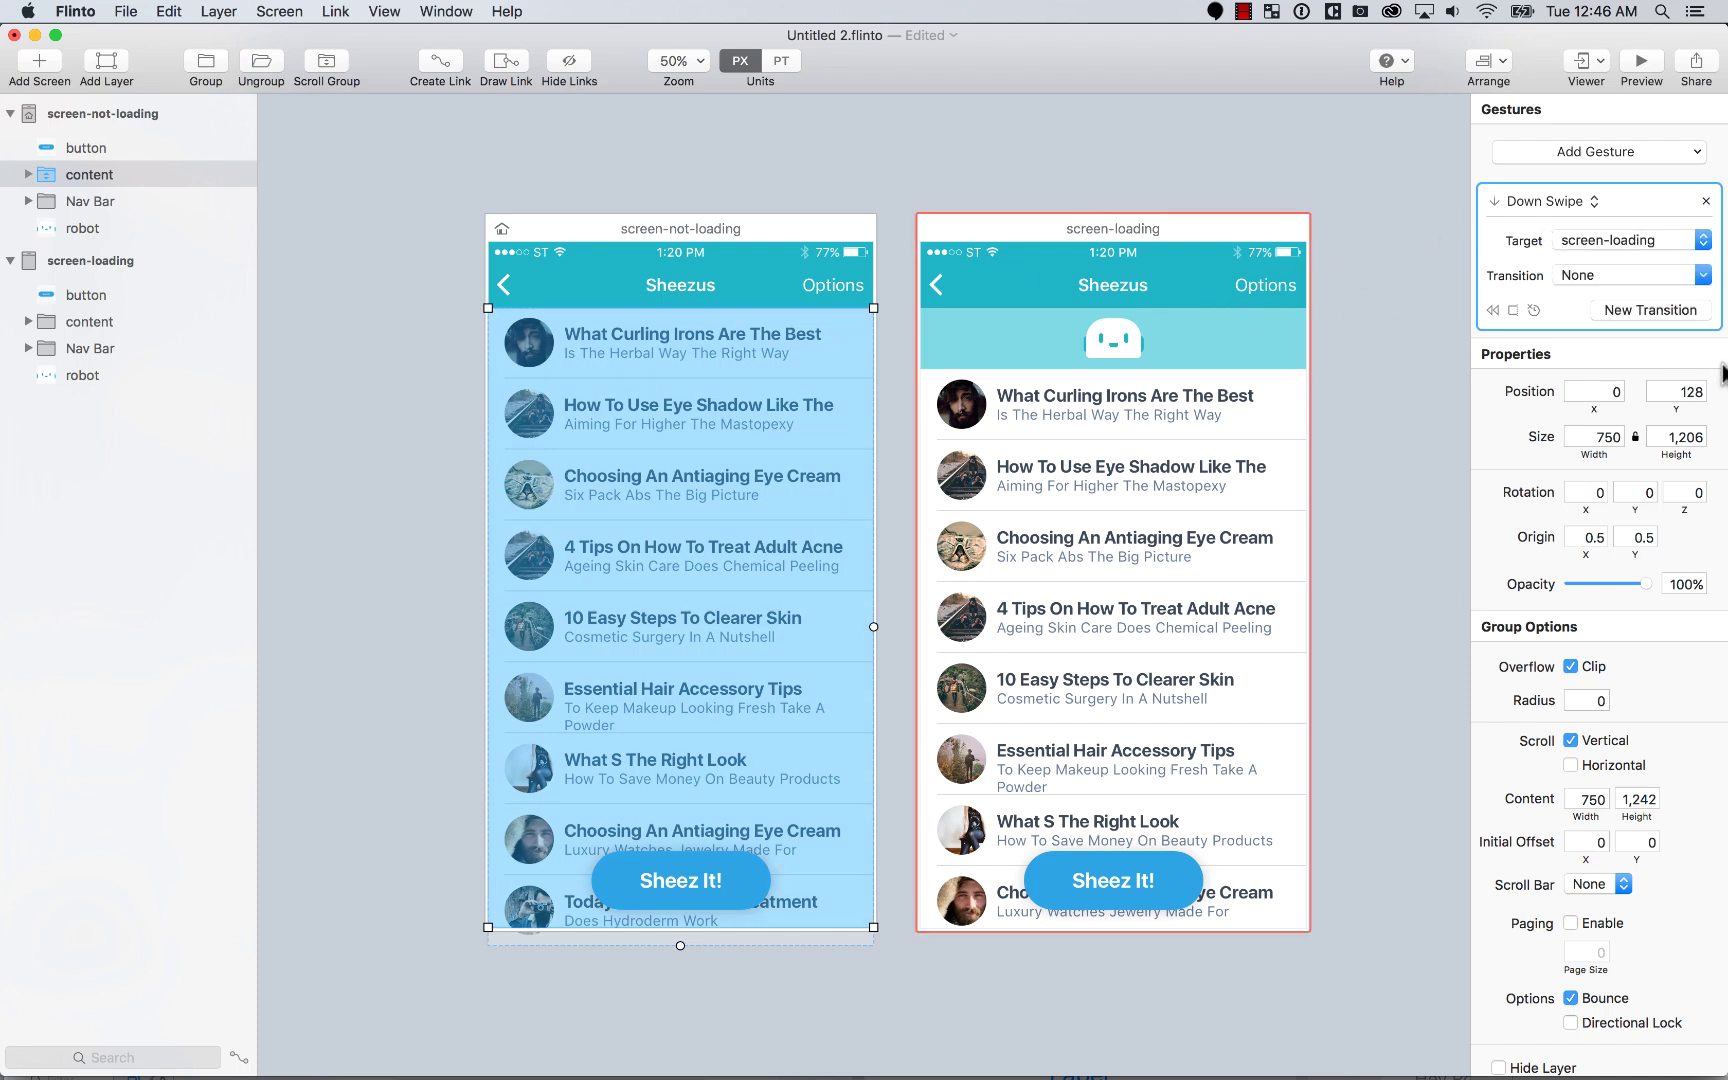
Step: Create a new transition for the down swipe and move the end screen directly over the start screen
left_click(1600, 274)
left_click(1640, 322)
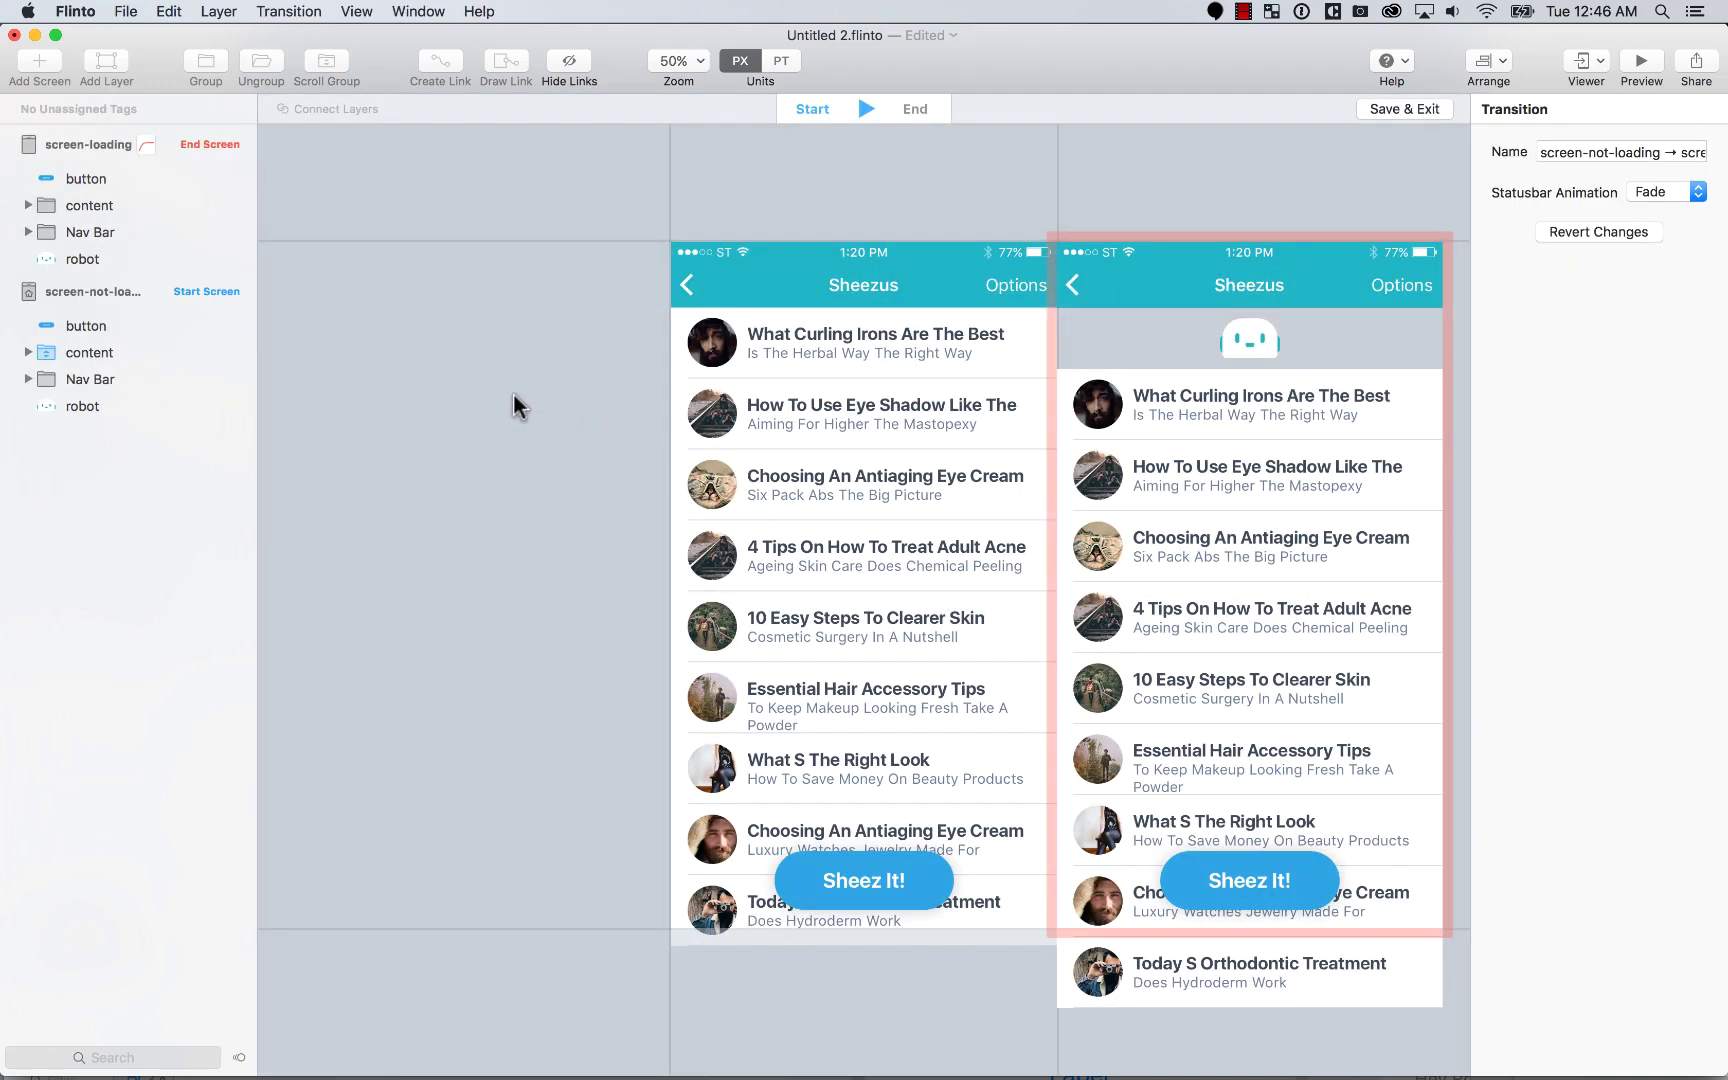
left_click(858, 103)
left_click(865, 101)
left_click(865, 101)
left_click(865, 101)
left_click_drag(1176, 232, 799, 235)
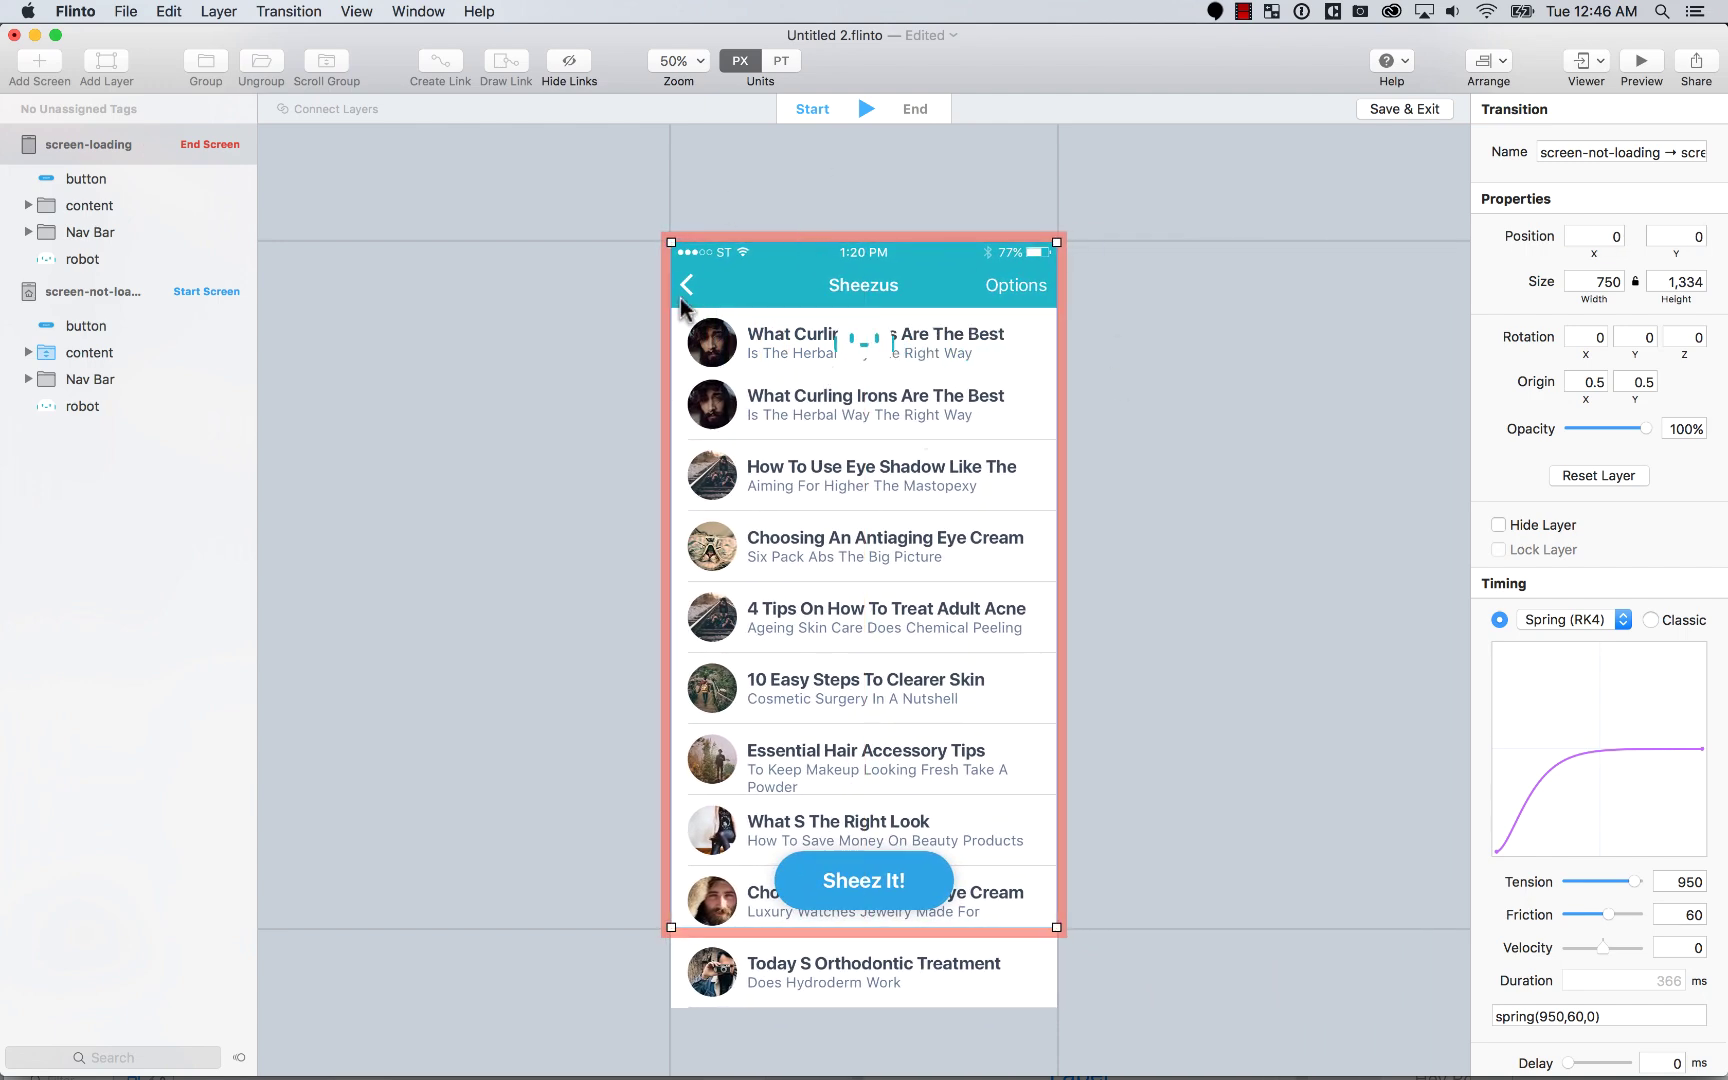
Step: Play the transition back and forth between its start and end states with the two screens overlapping
left_click(868, 104)
left_click(868, 104)
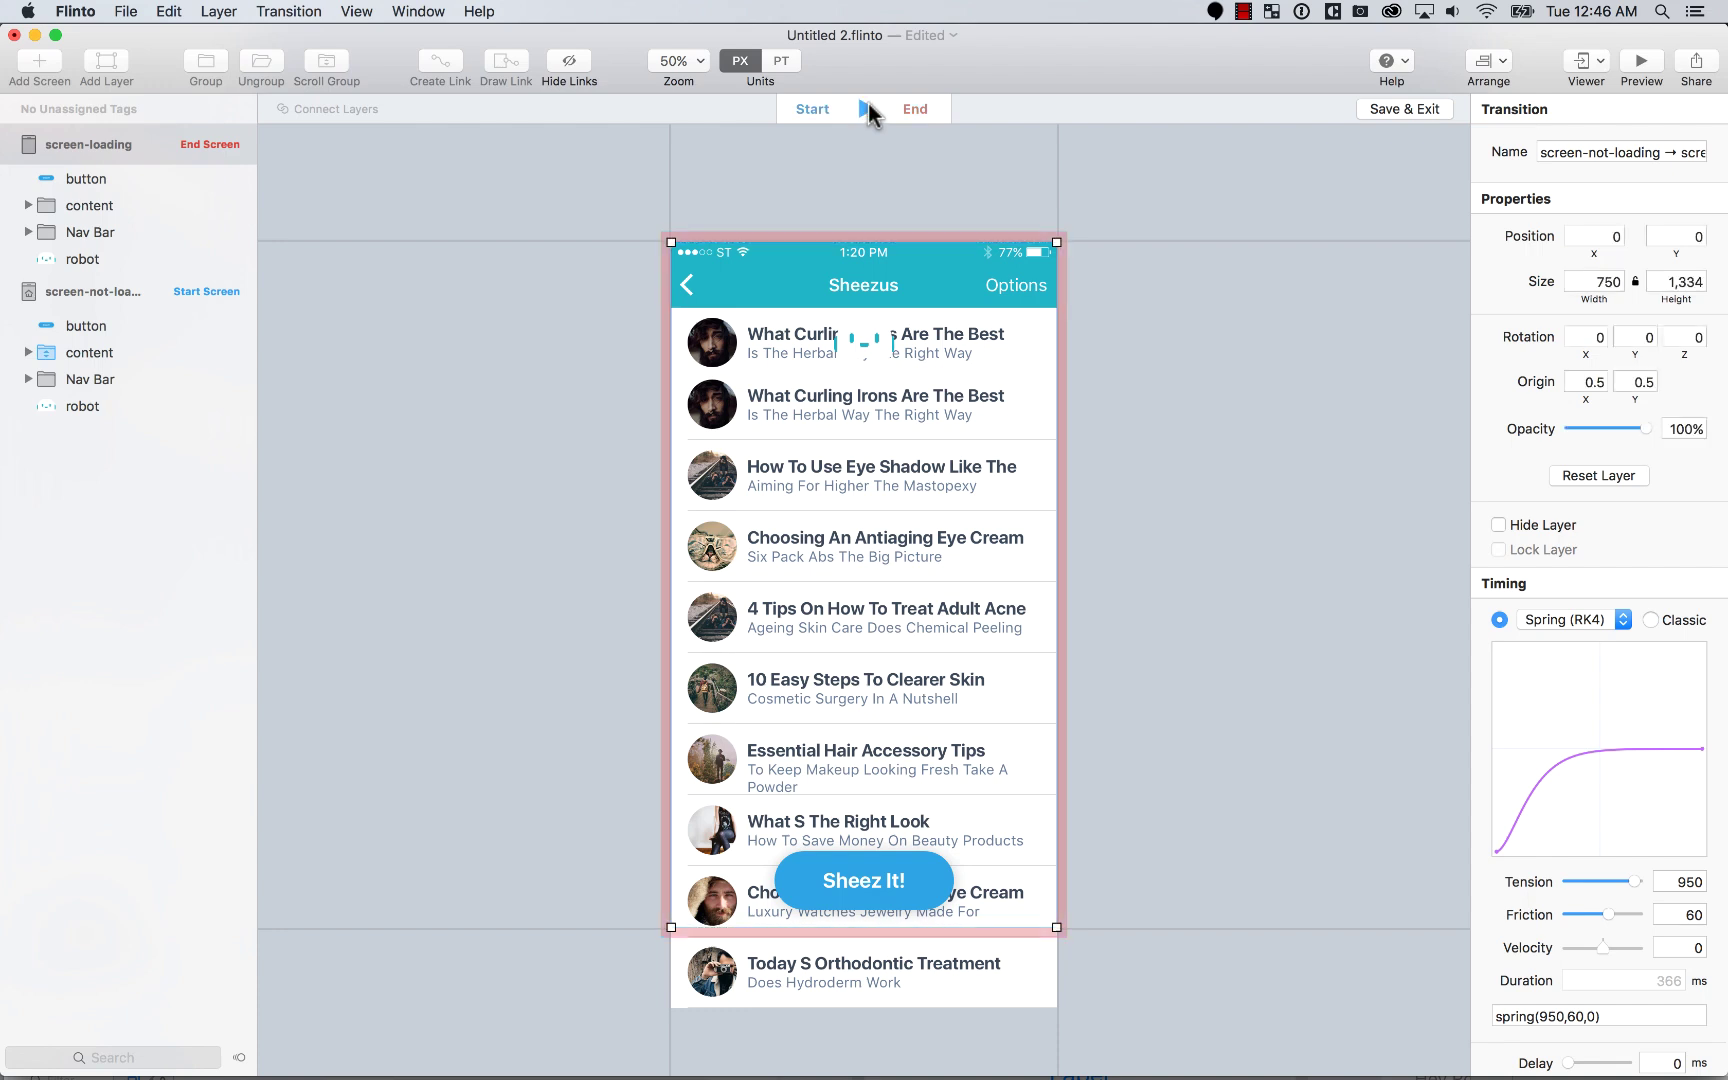
left_click(868, 104)
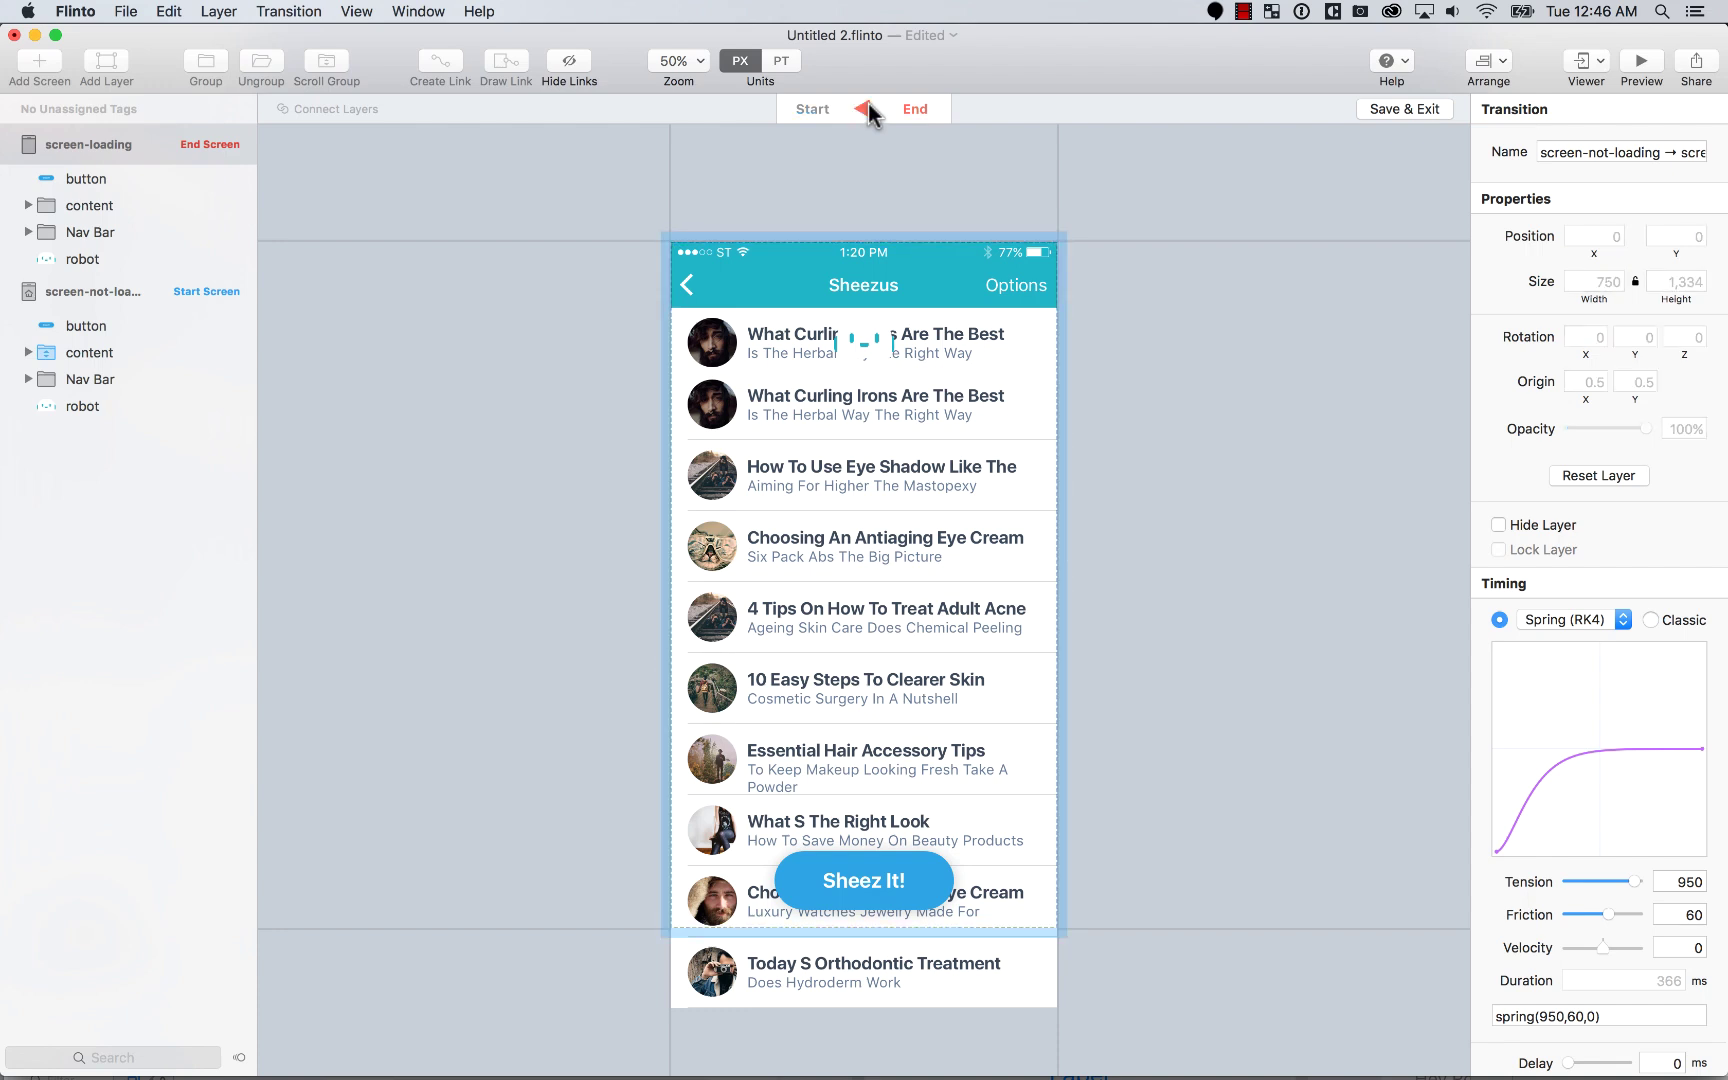
left_click(610, 558)
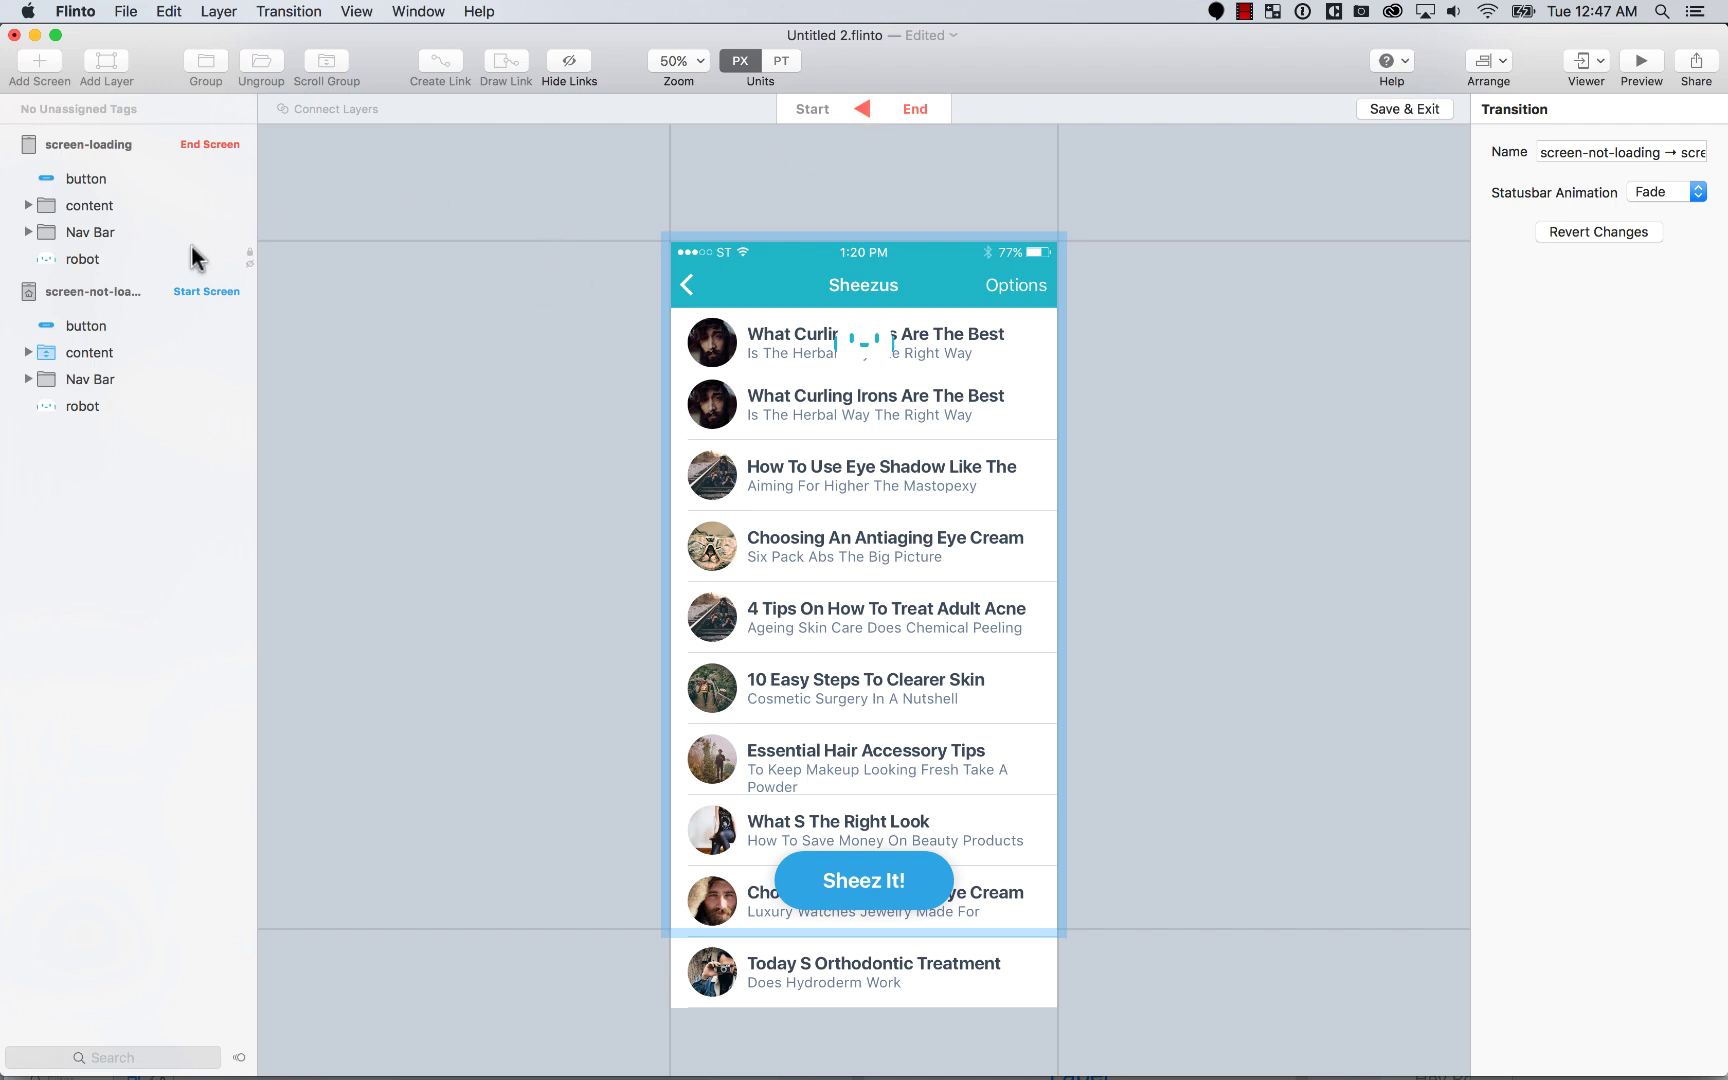
Step: Connect the content group of screen-loading with the content group of screen-not-loading in the transition
left_click(132, 206)
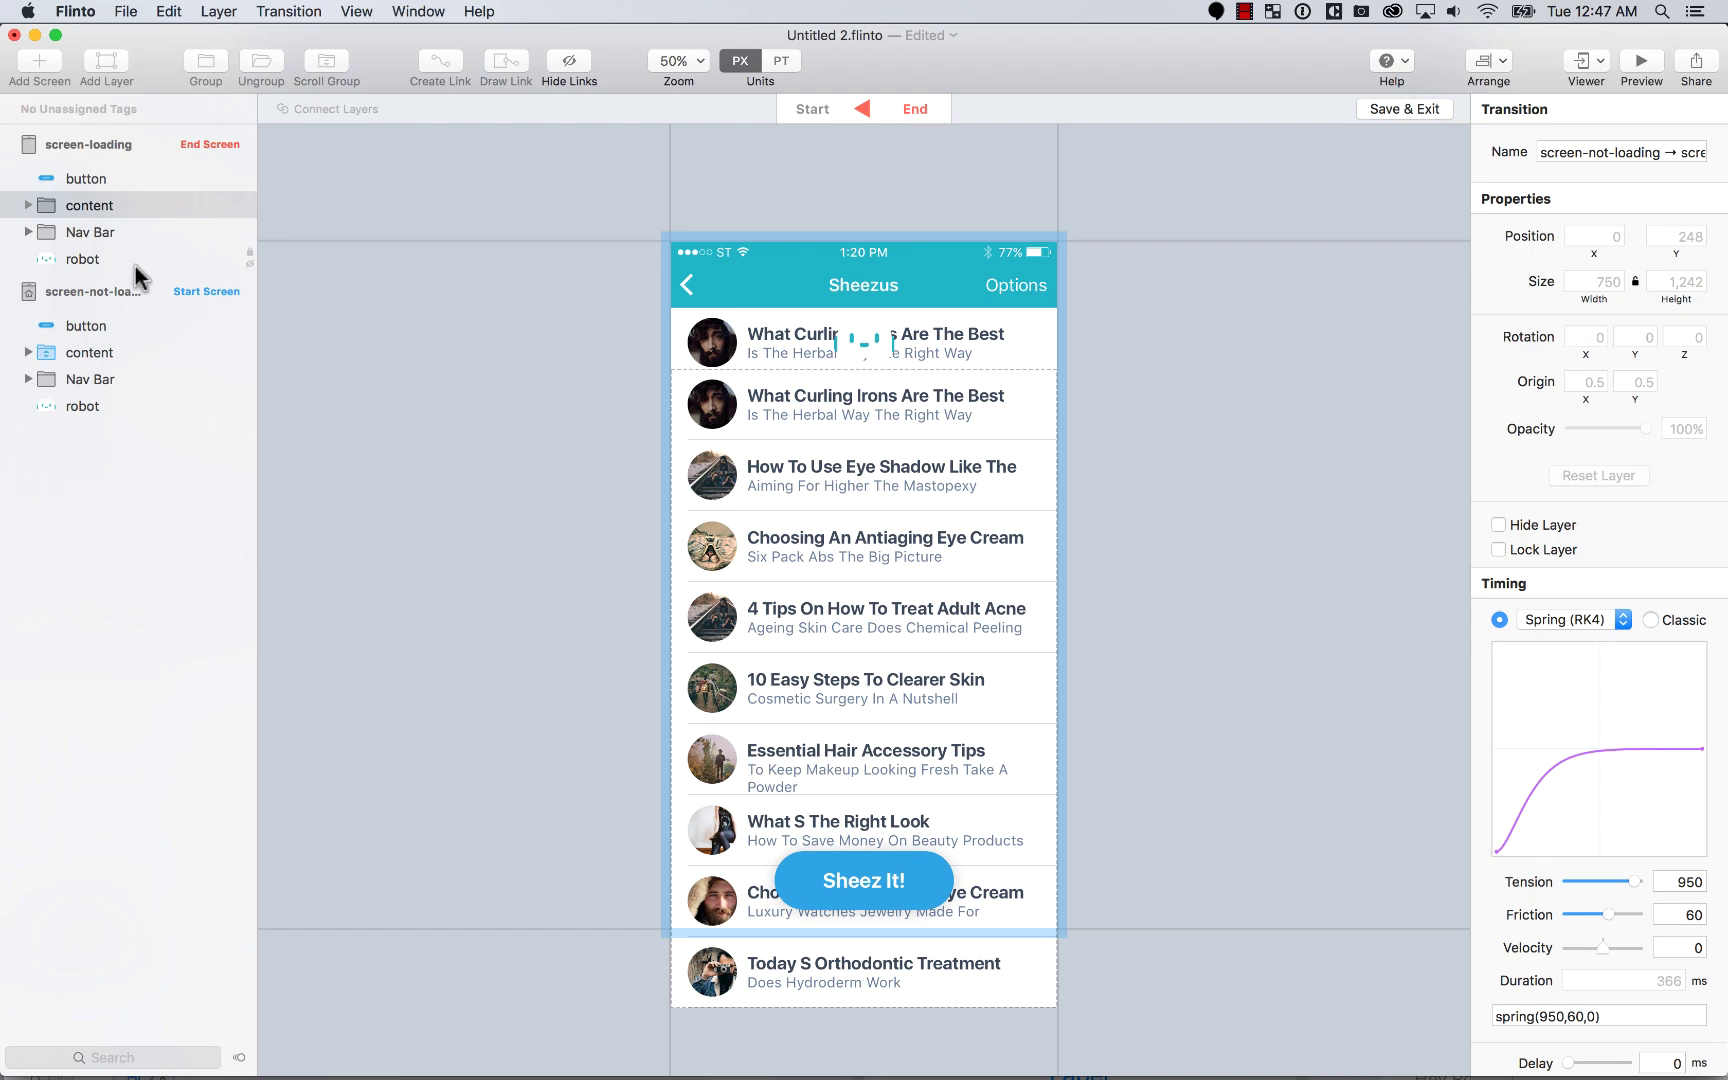
left_click(125, 351, "super")
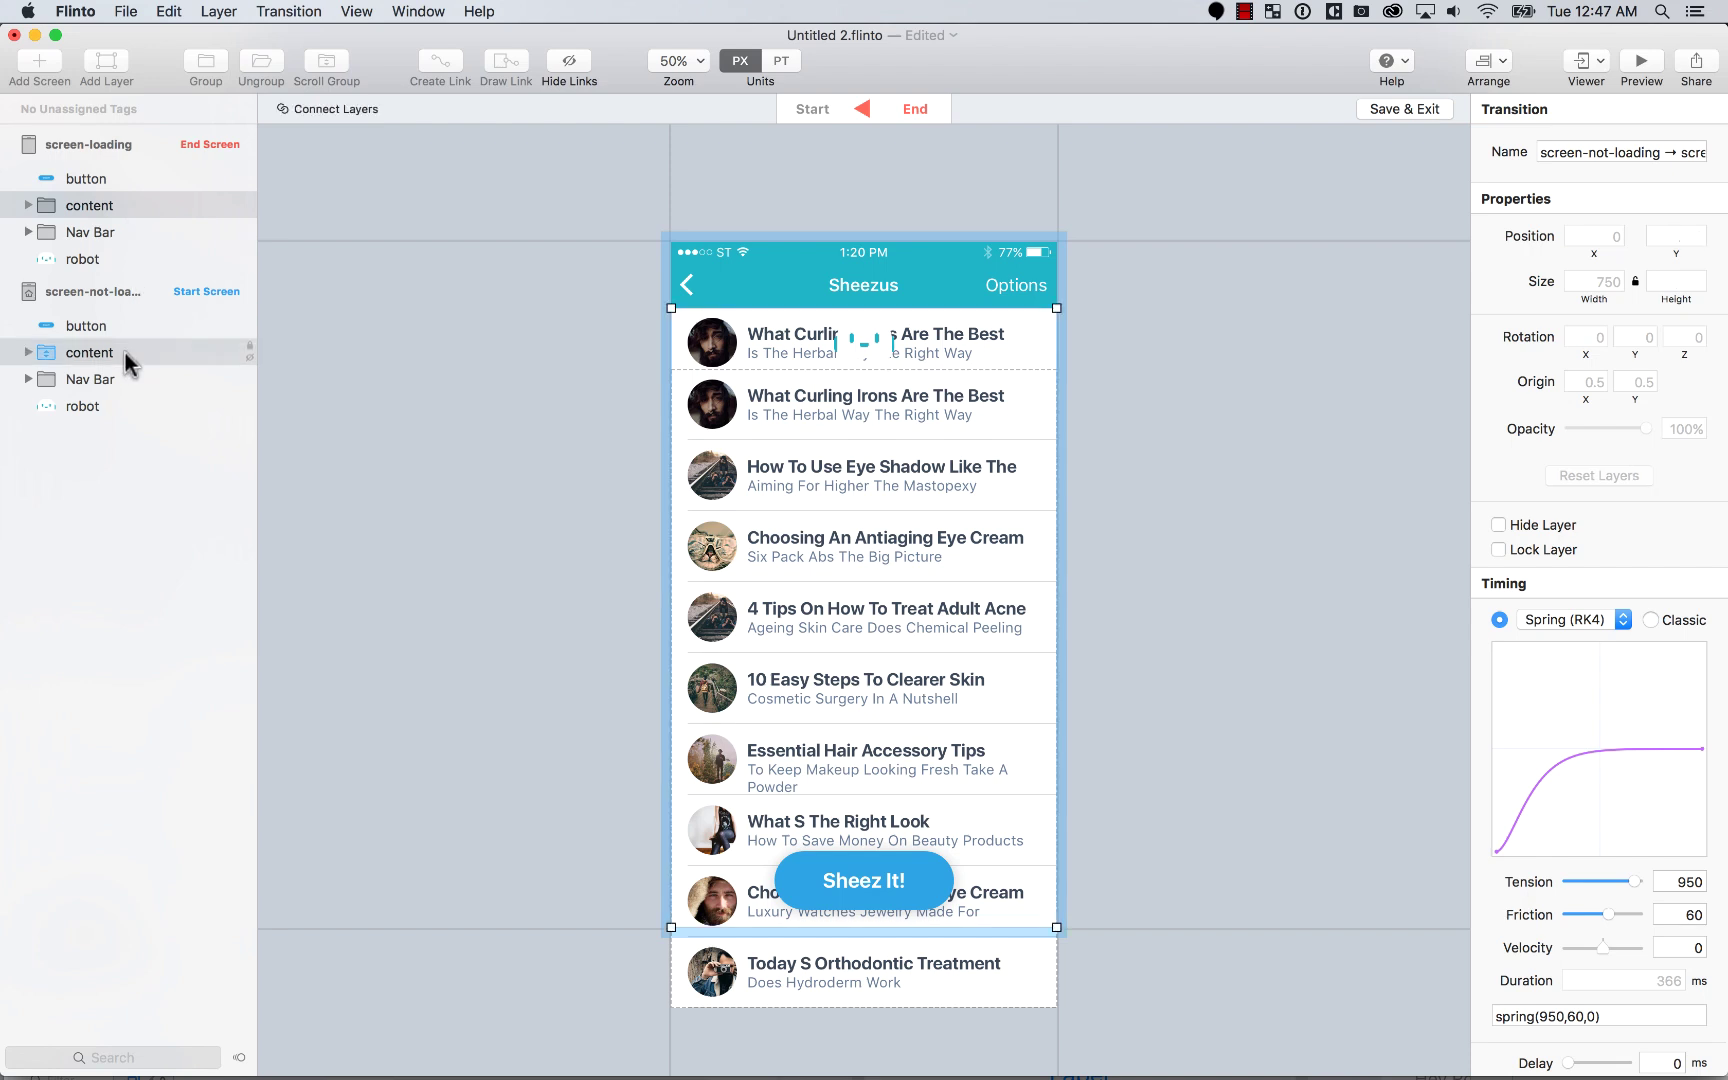
left_click(333, 109)
left_click(344, 108)
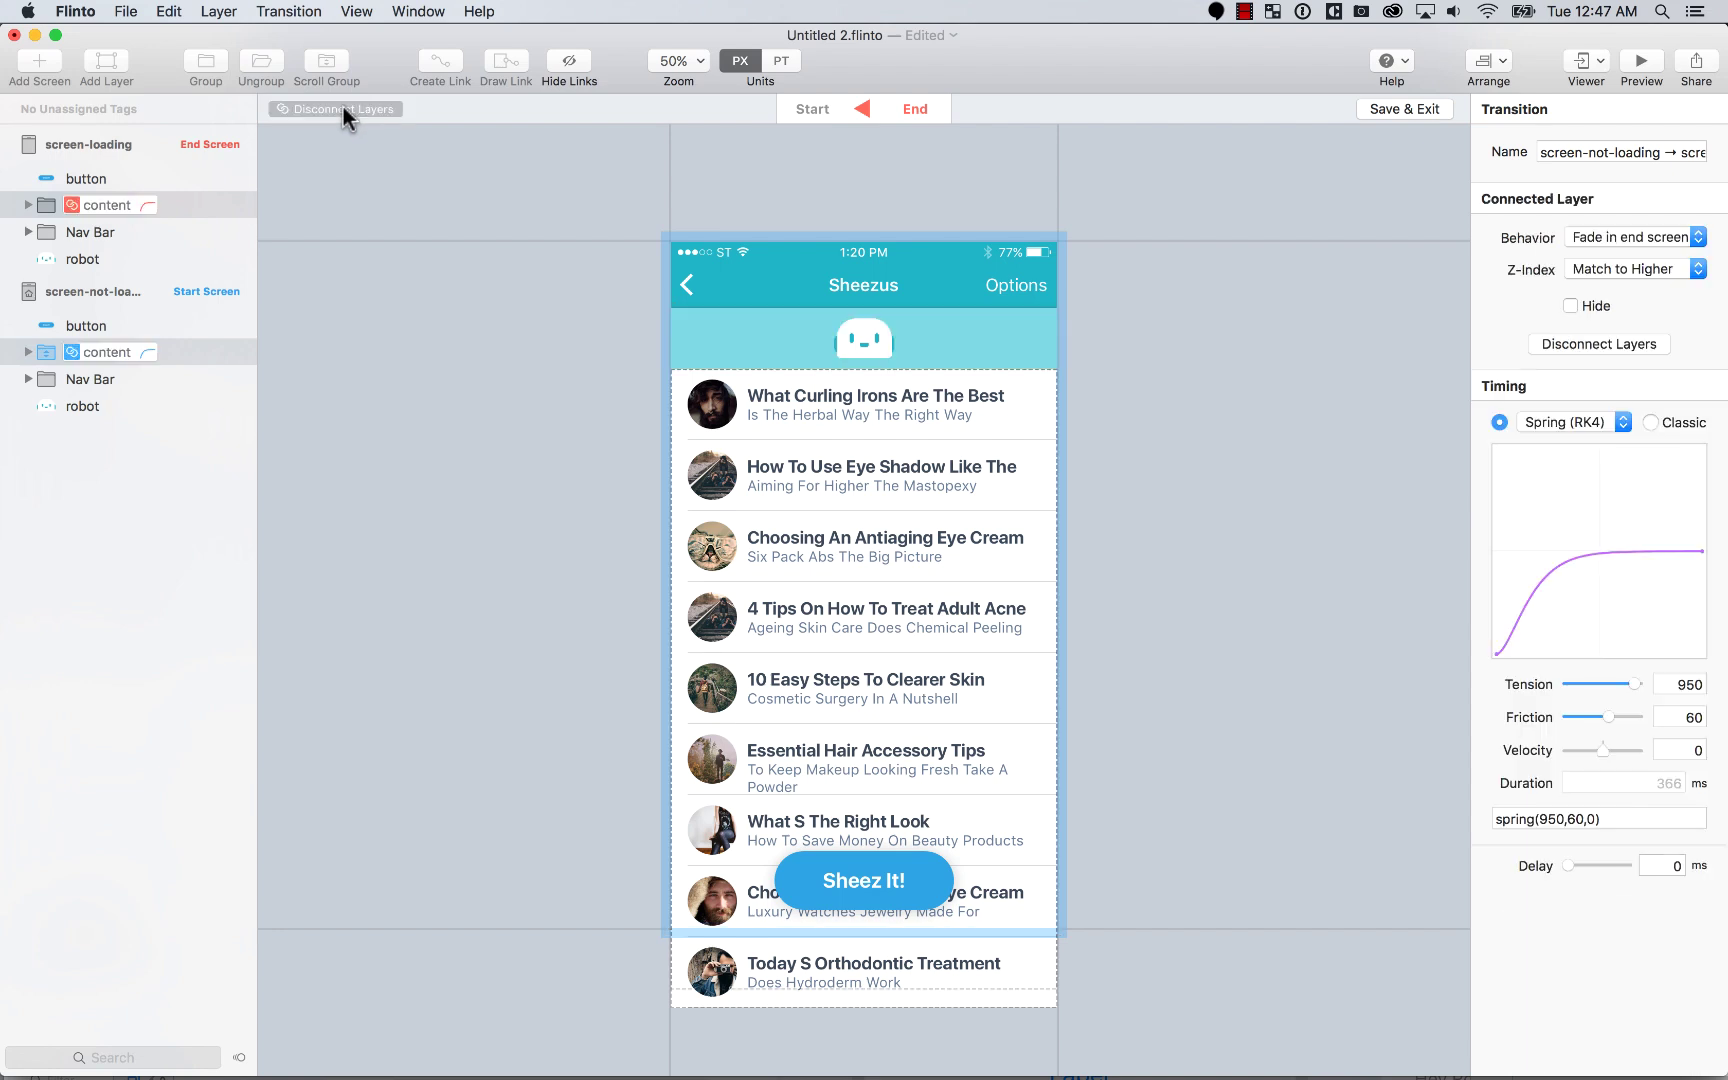
Step: Connect the robot layers of the start and end screens in the transition
left_click(585, 522)
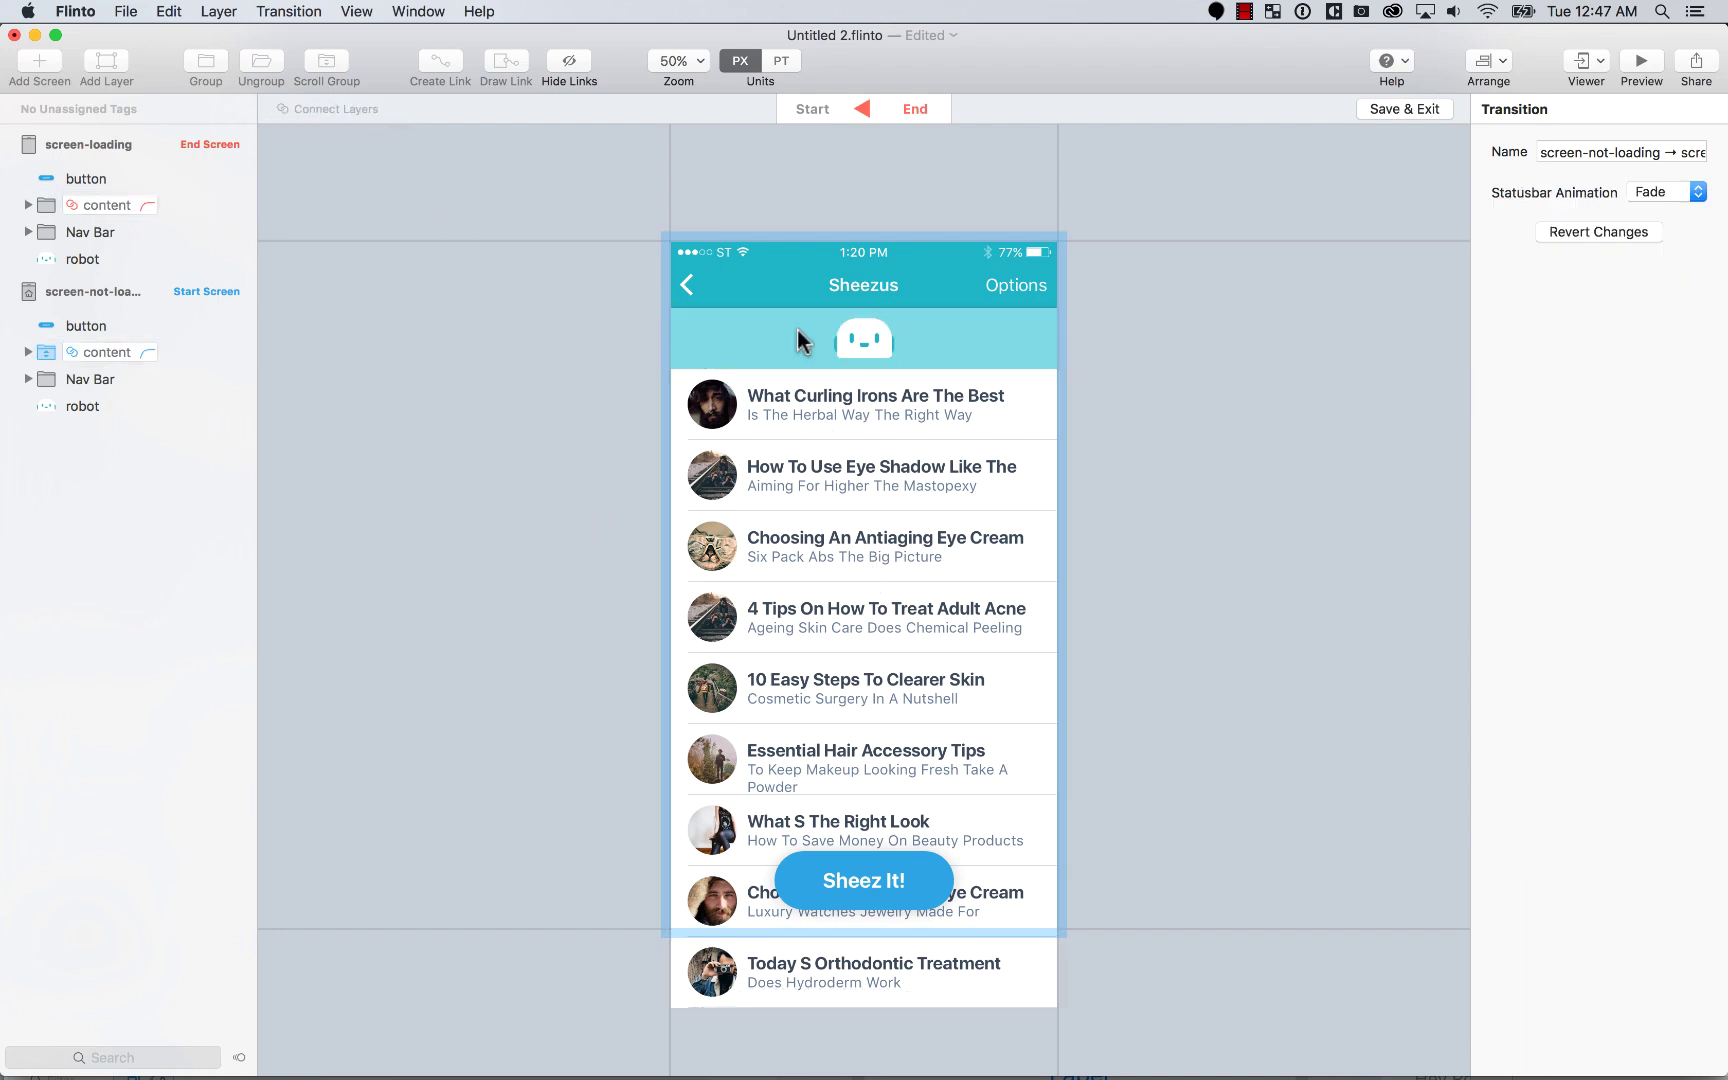
left_click(120, 261)
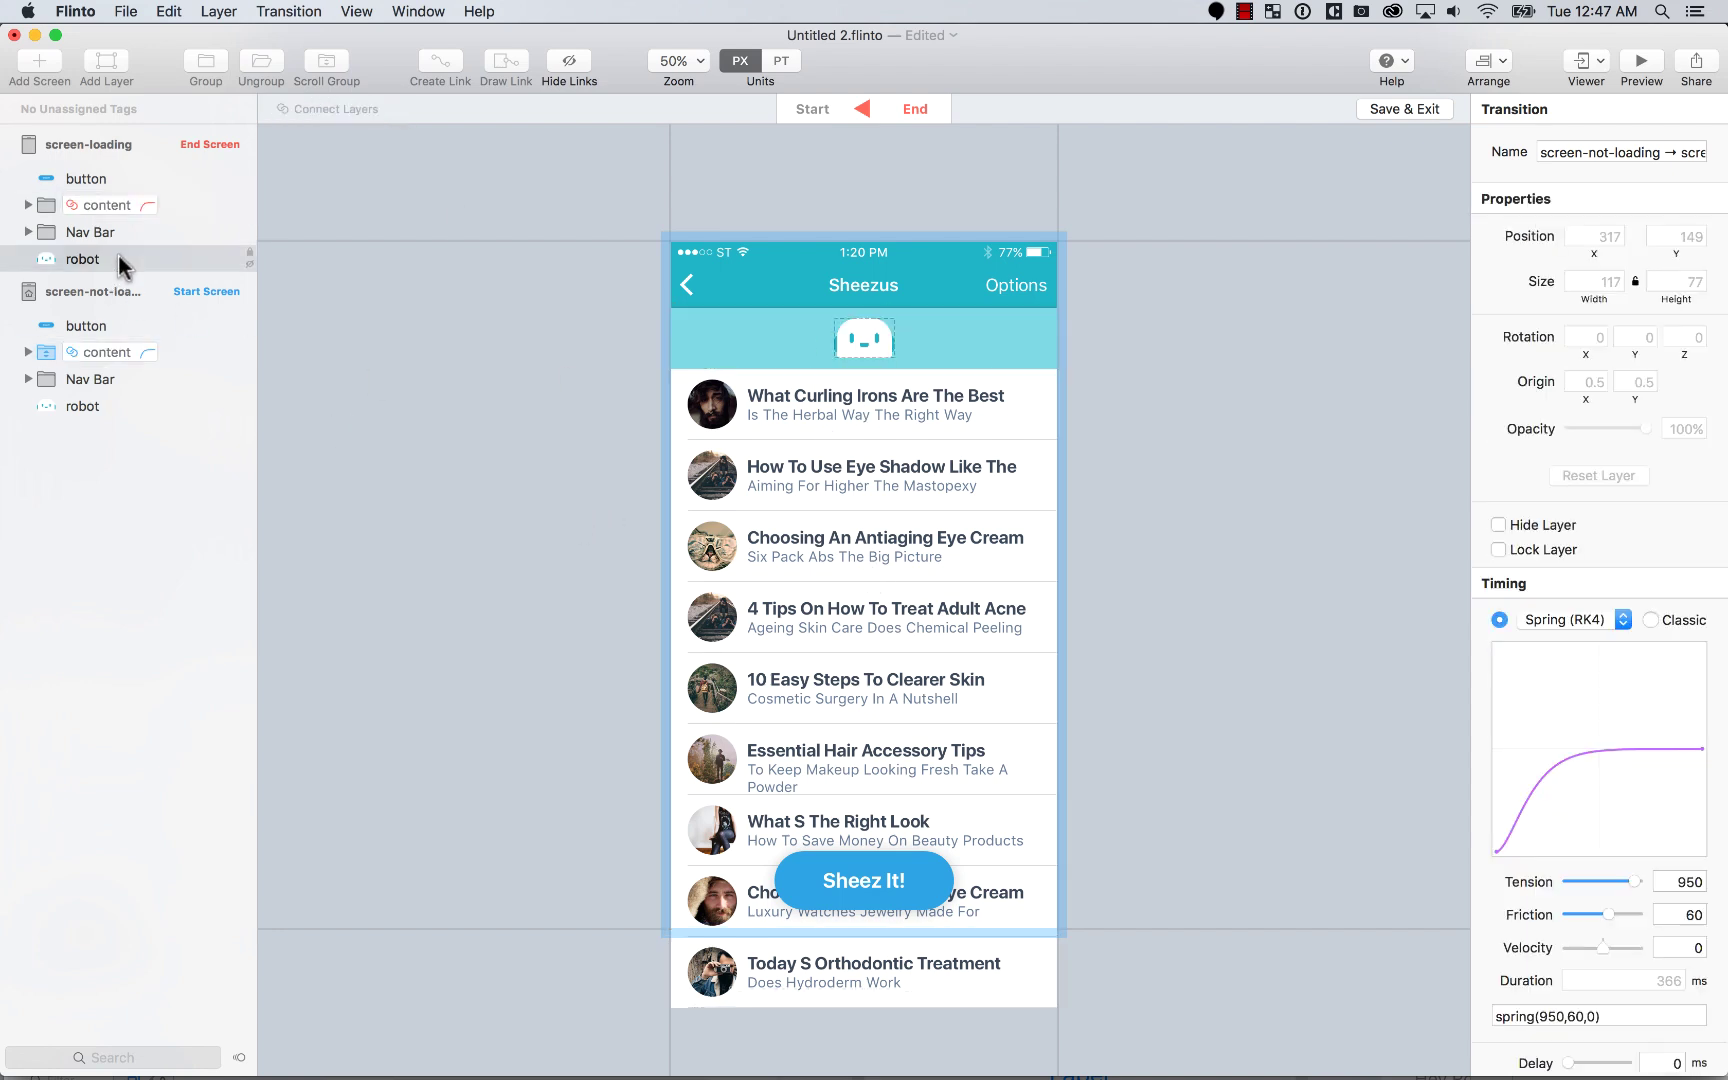
left_click(120, 406, "super")
left_click(350, 109)
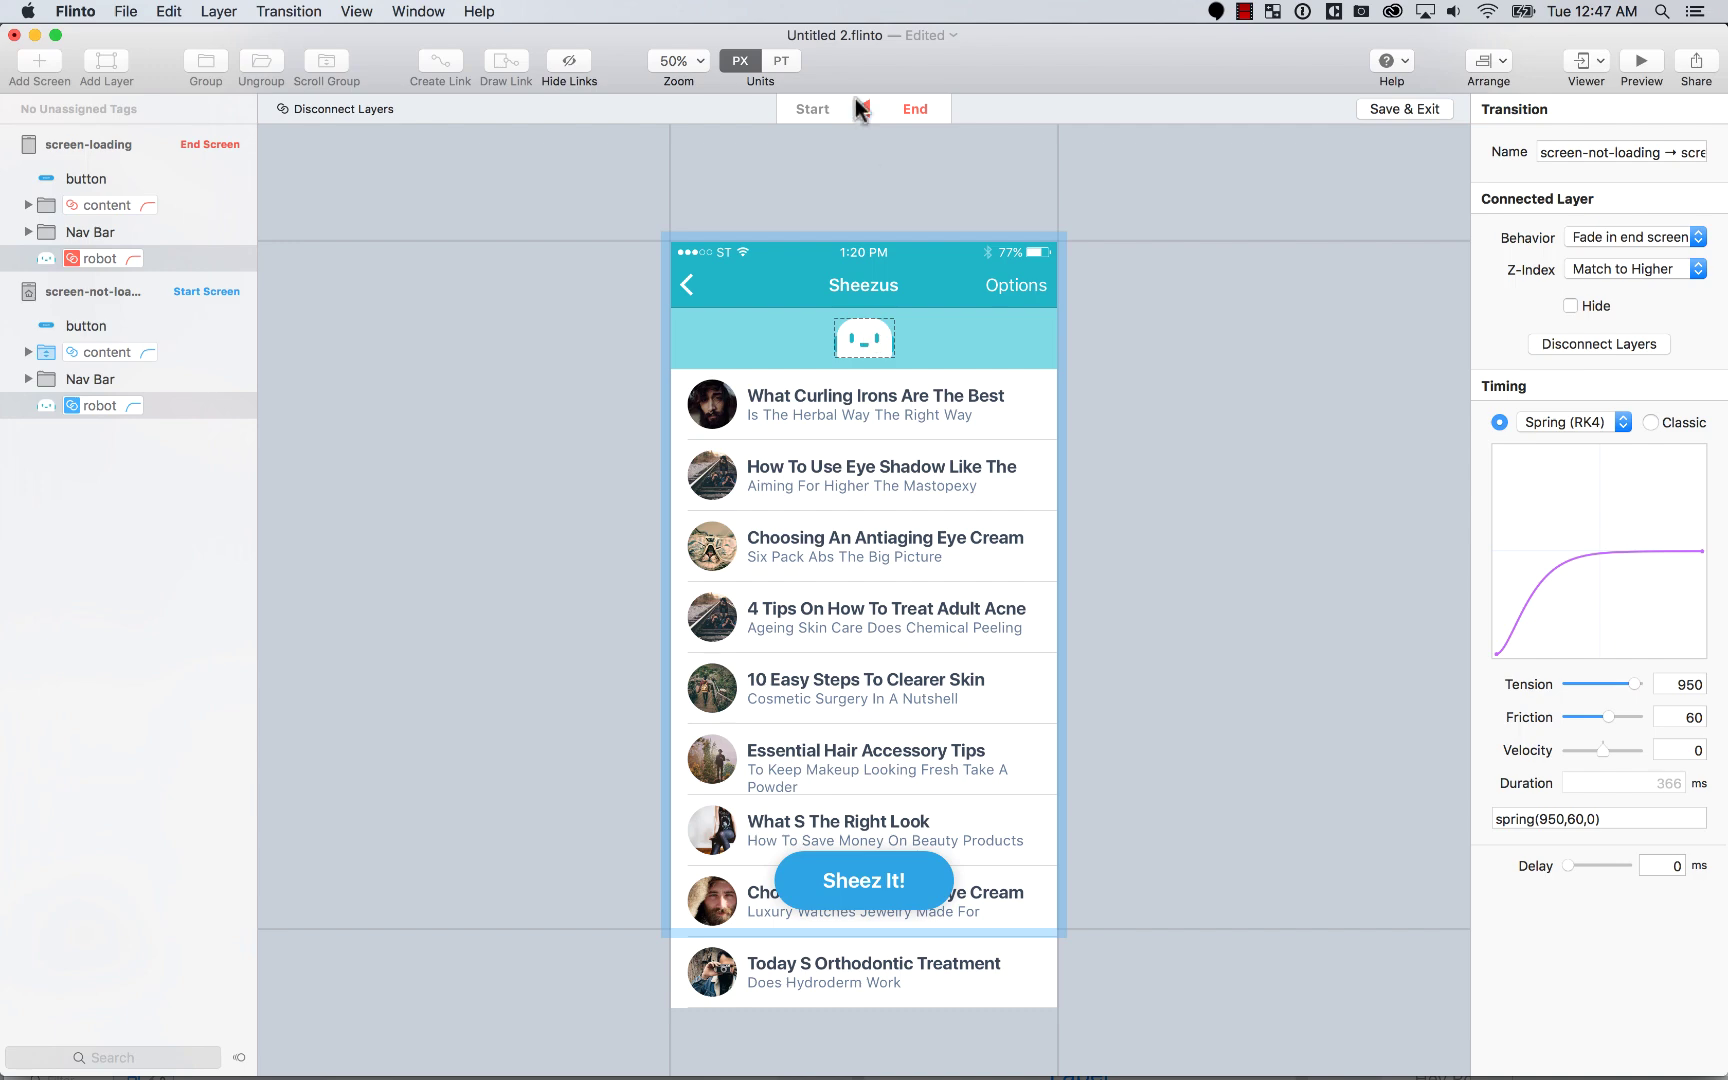
Step: Play the transition to check the connected layers, and save and exit the transition designer
left_click(858, 104)
left_click(862, 113)
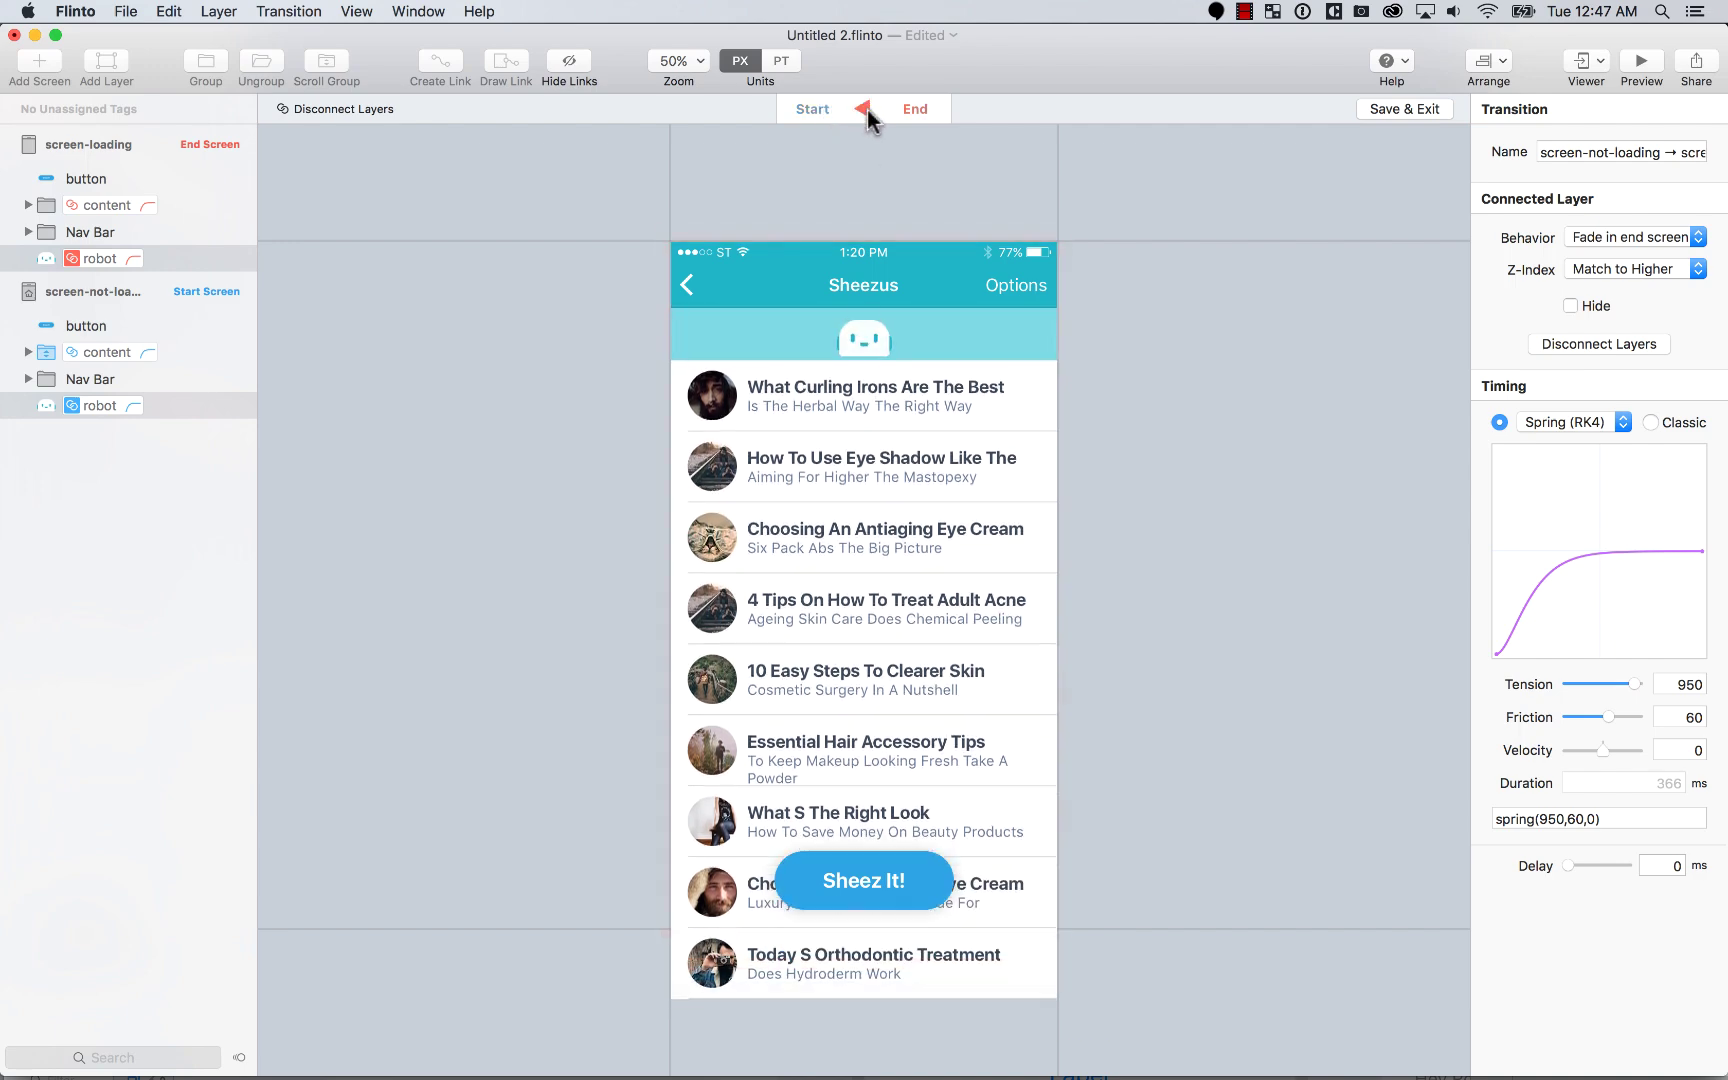
left_click(1419, 114)
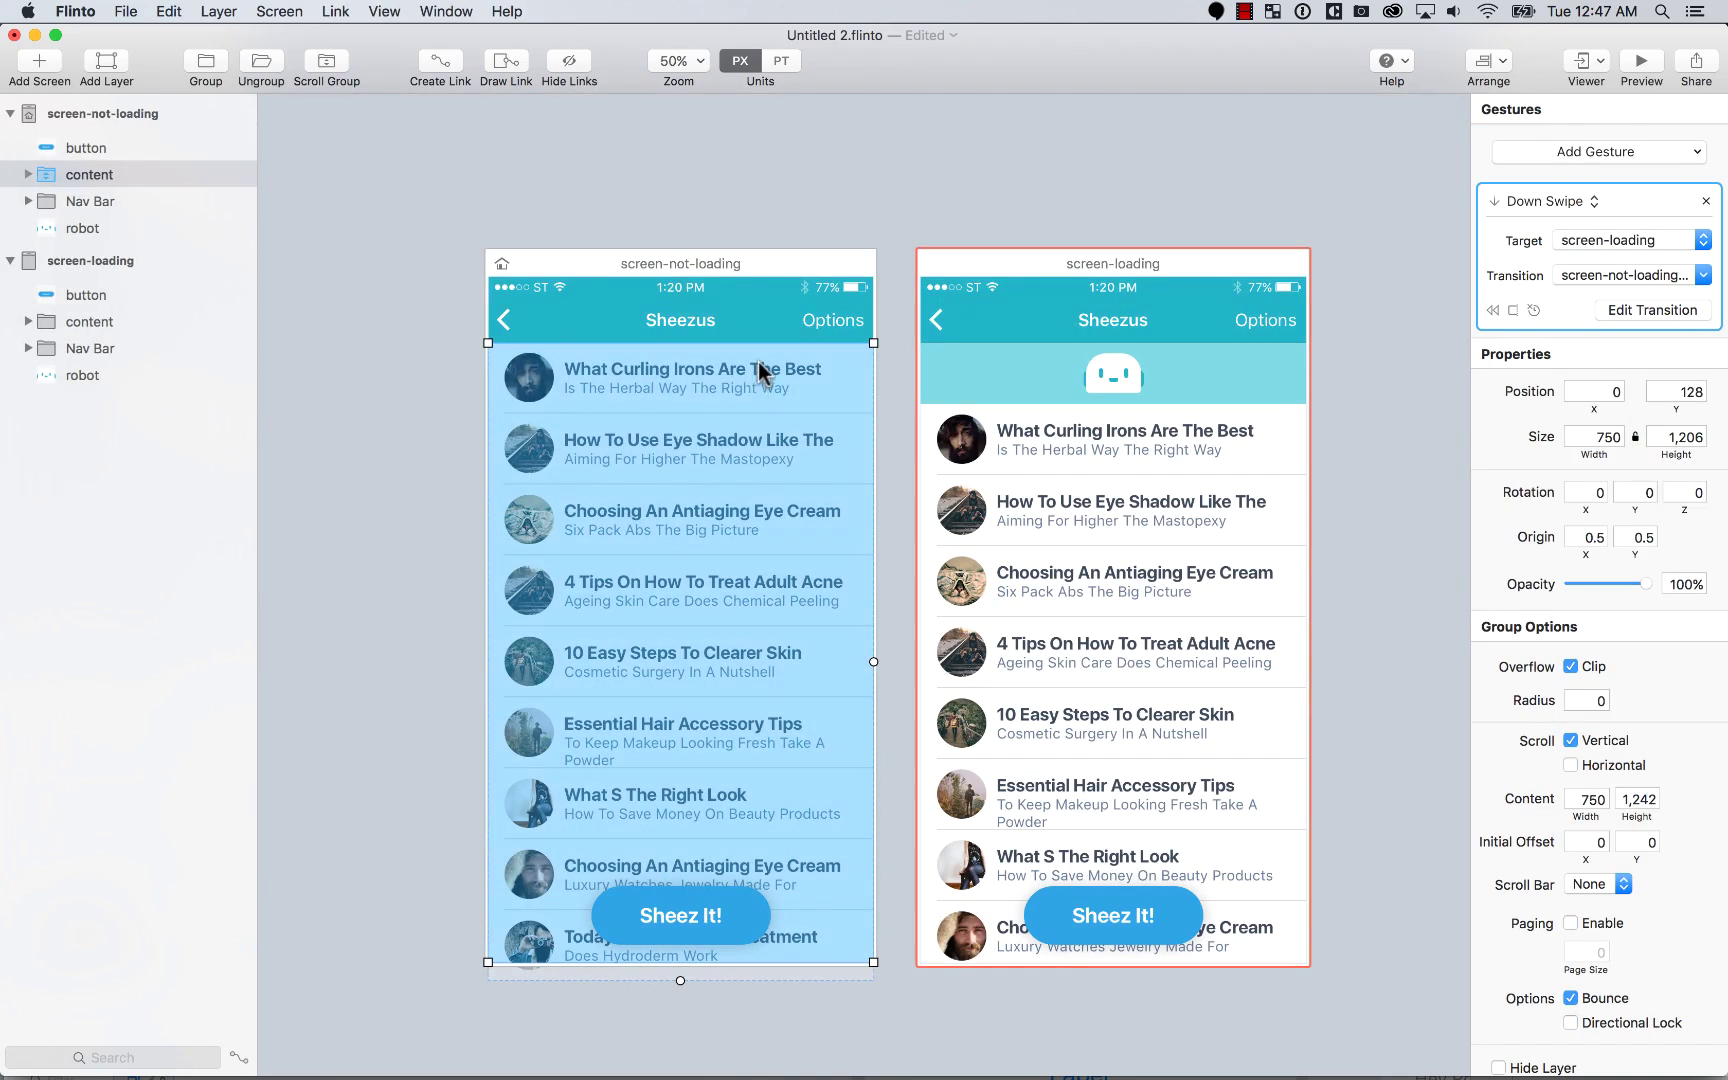
Step: Reopen the down swipe transition for editing and play it between start and end, inspecting the connected content layer
left_click(796, 234)
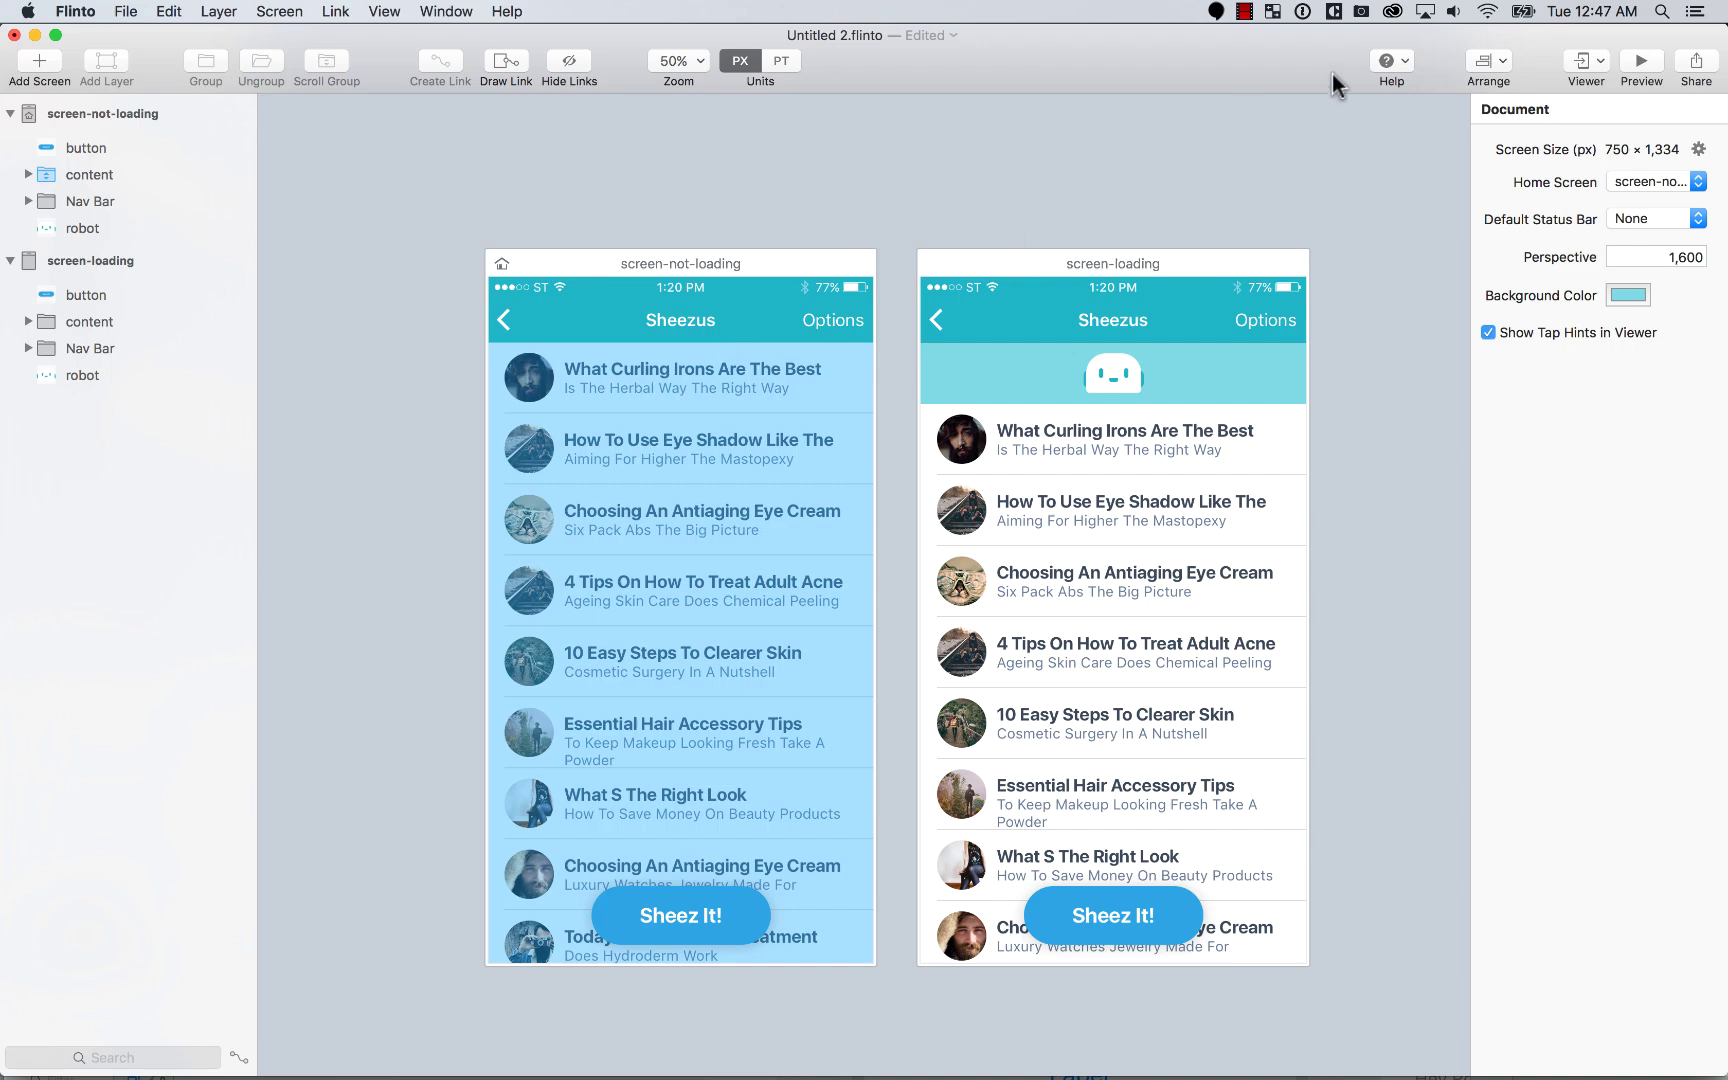
left_click(828, 481)
left_click(1652, 311)
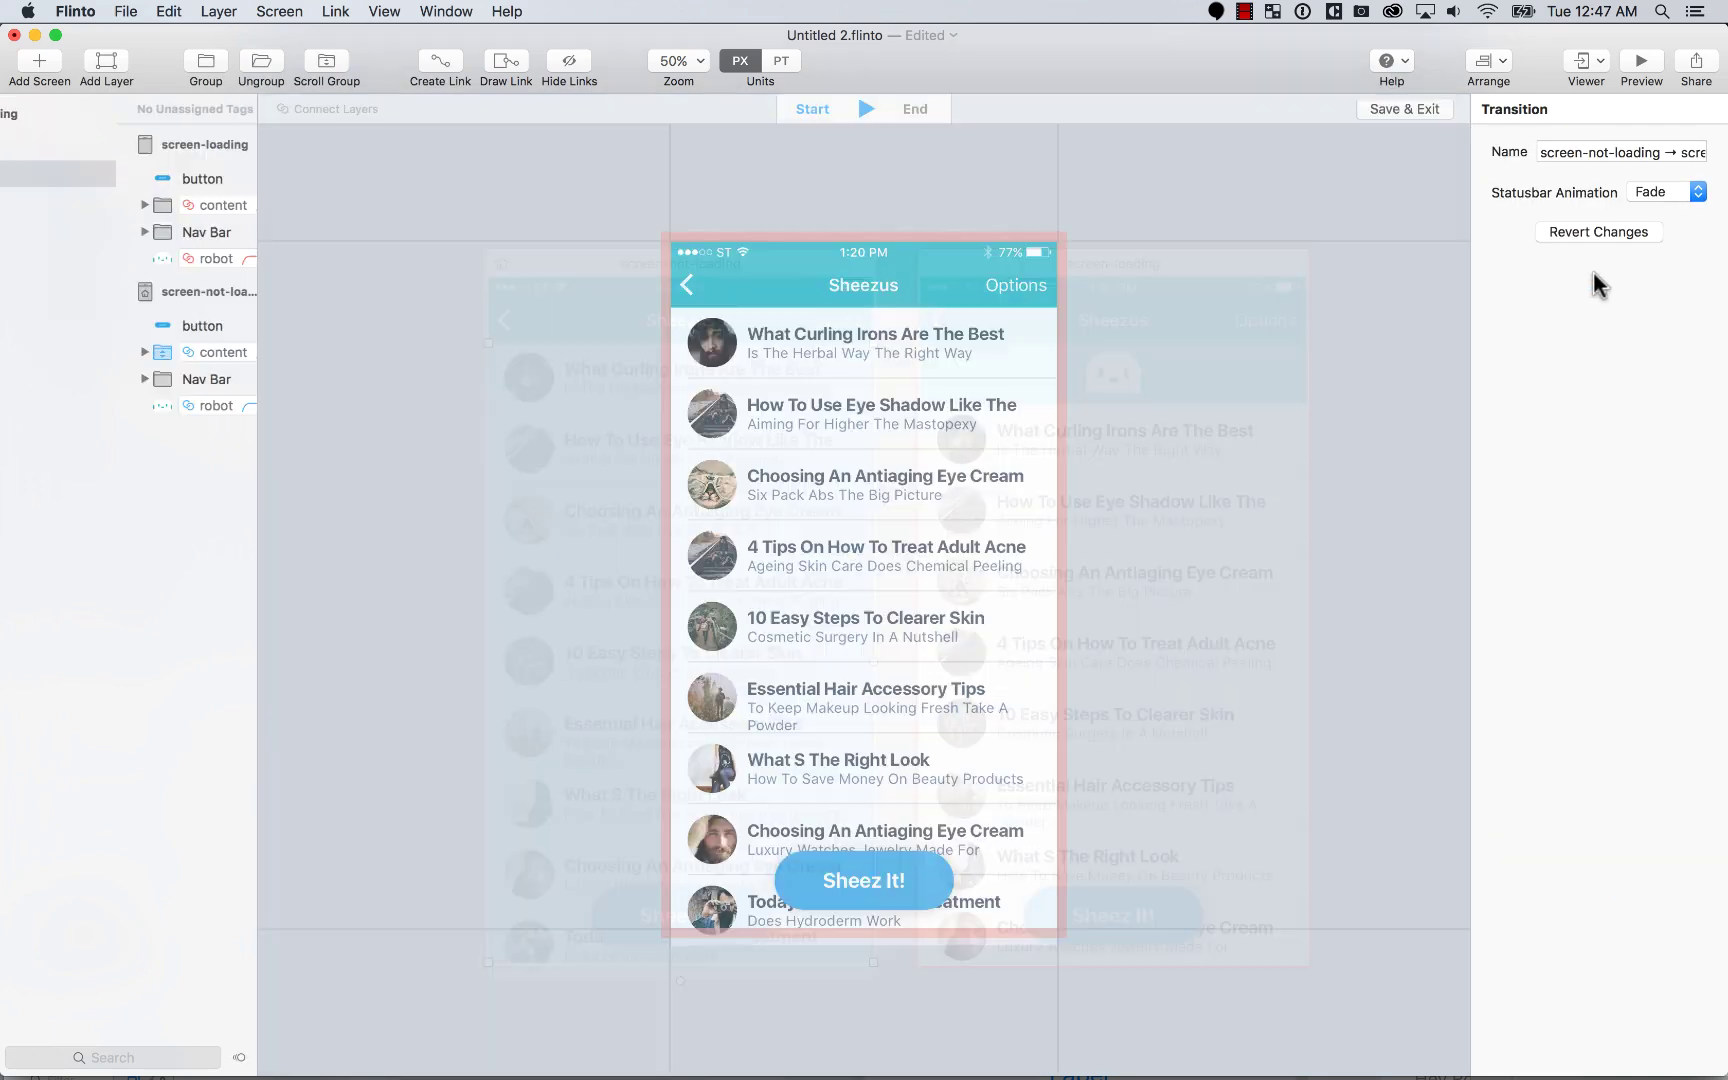
left_click(866, 108)
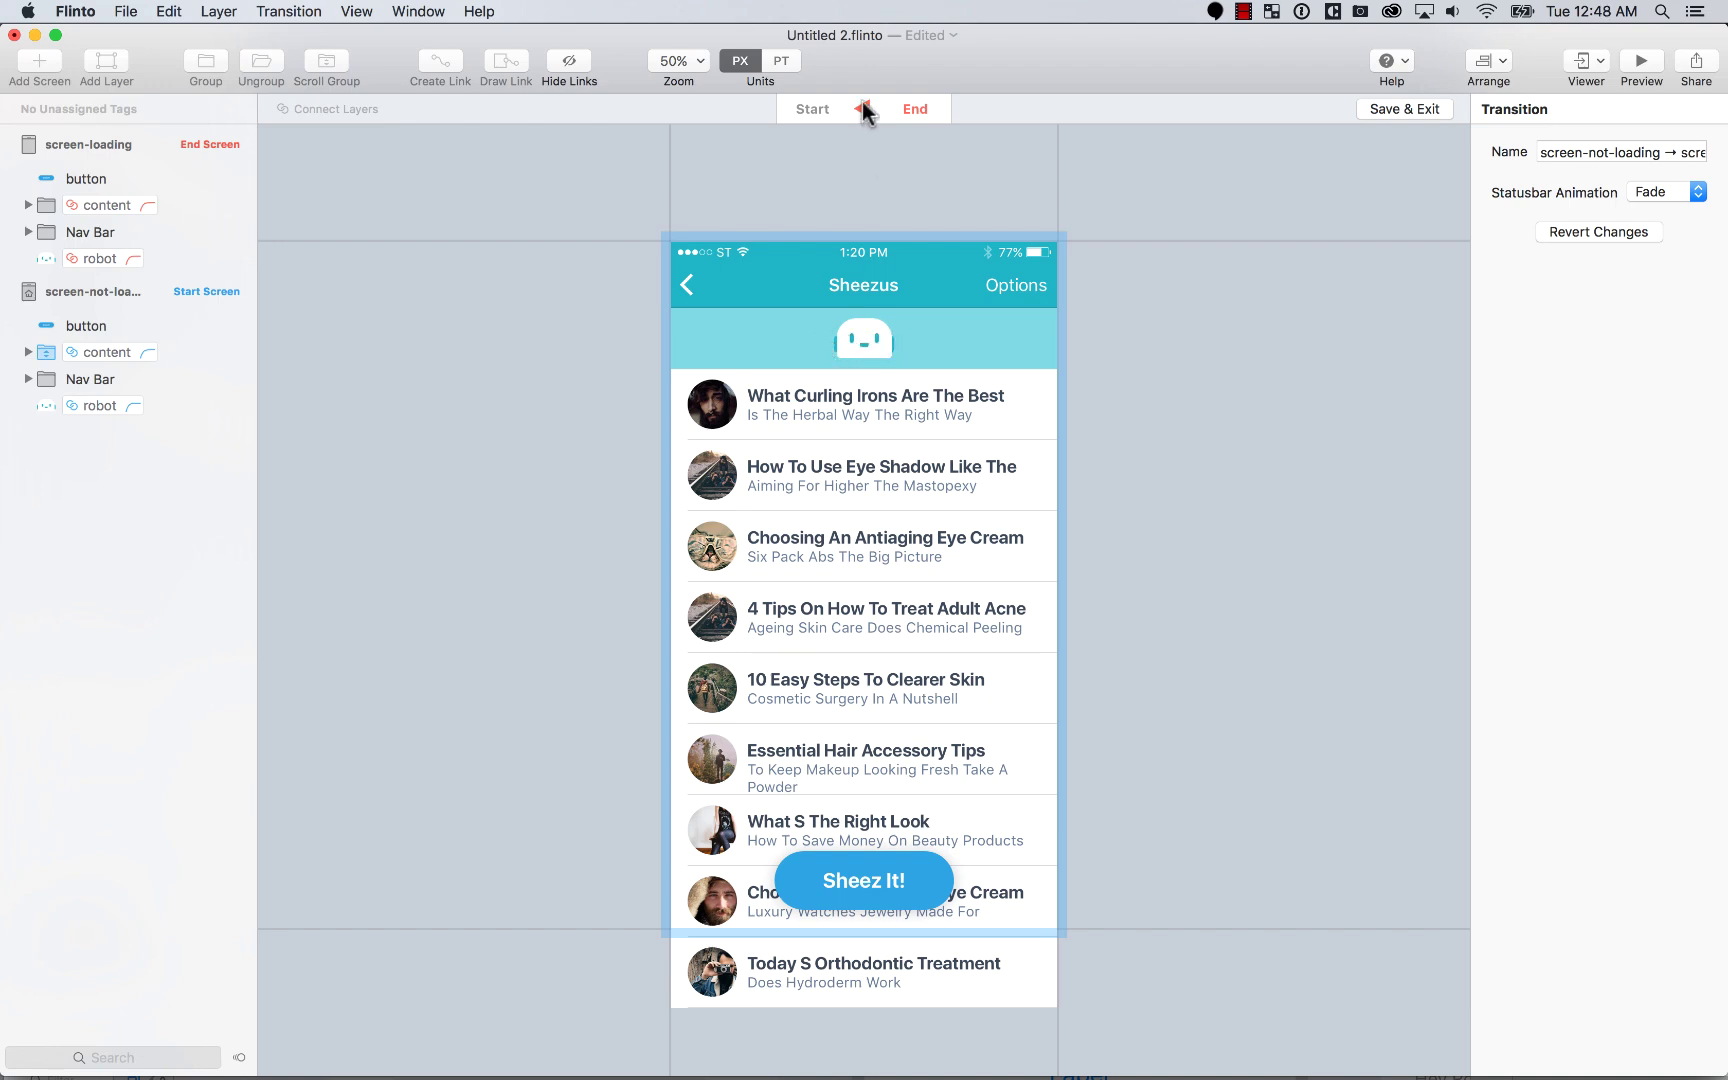
left_click(866, 108)
left_click(848, 440)
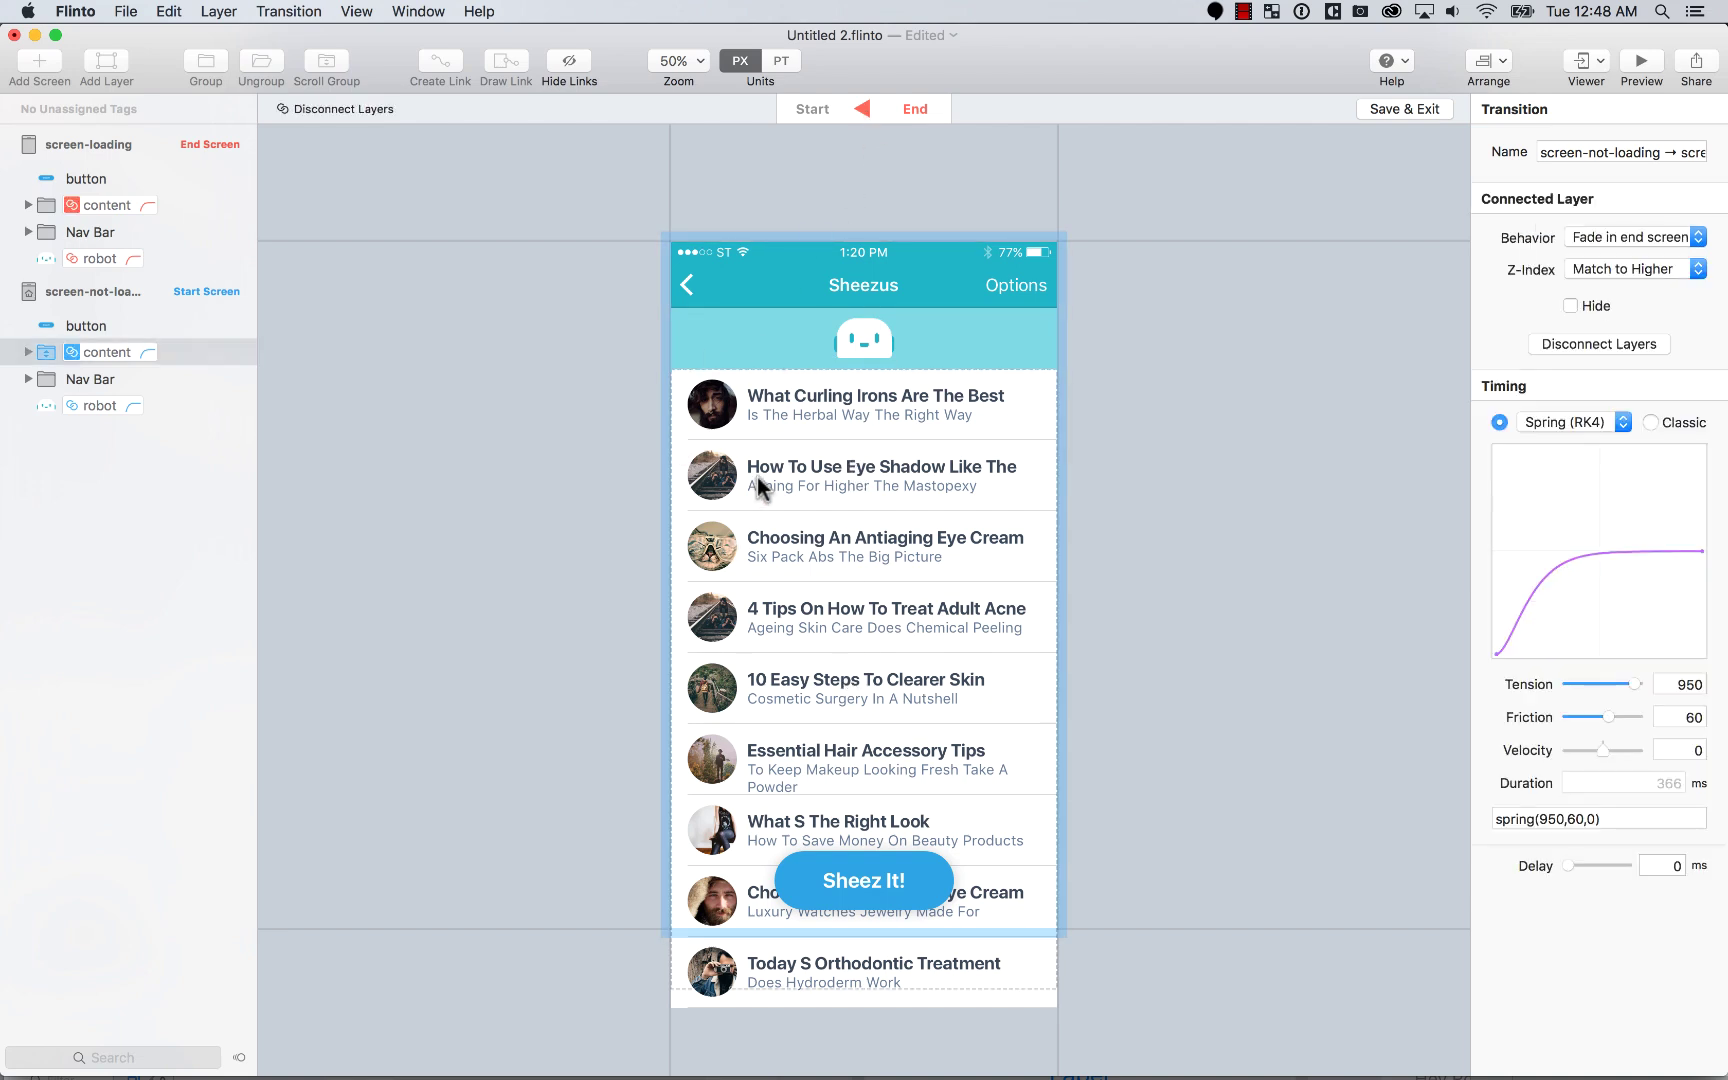
left_click(863, 108)
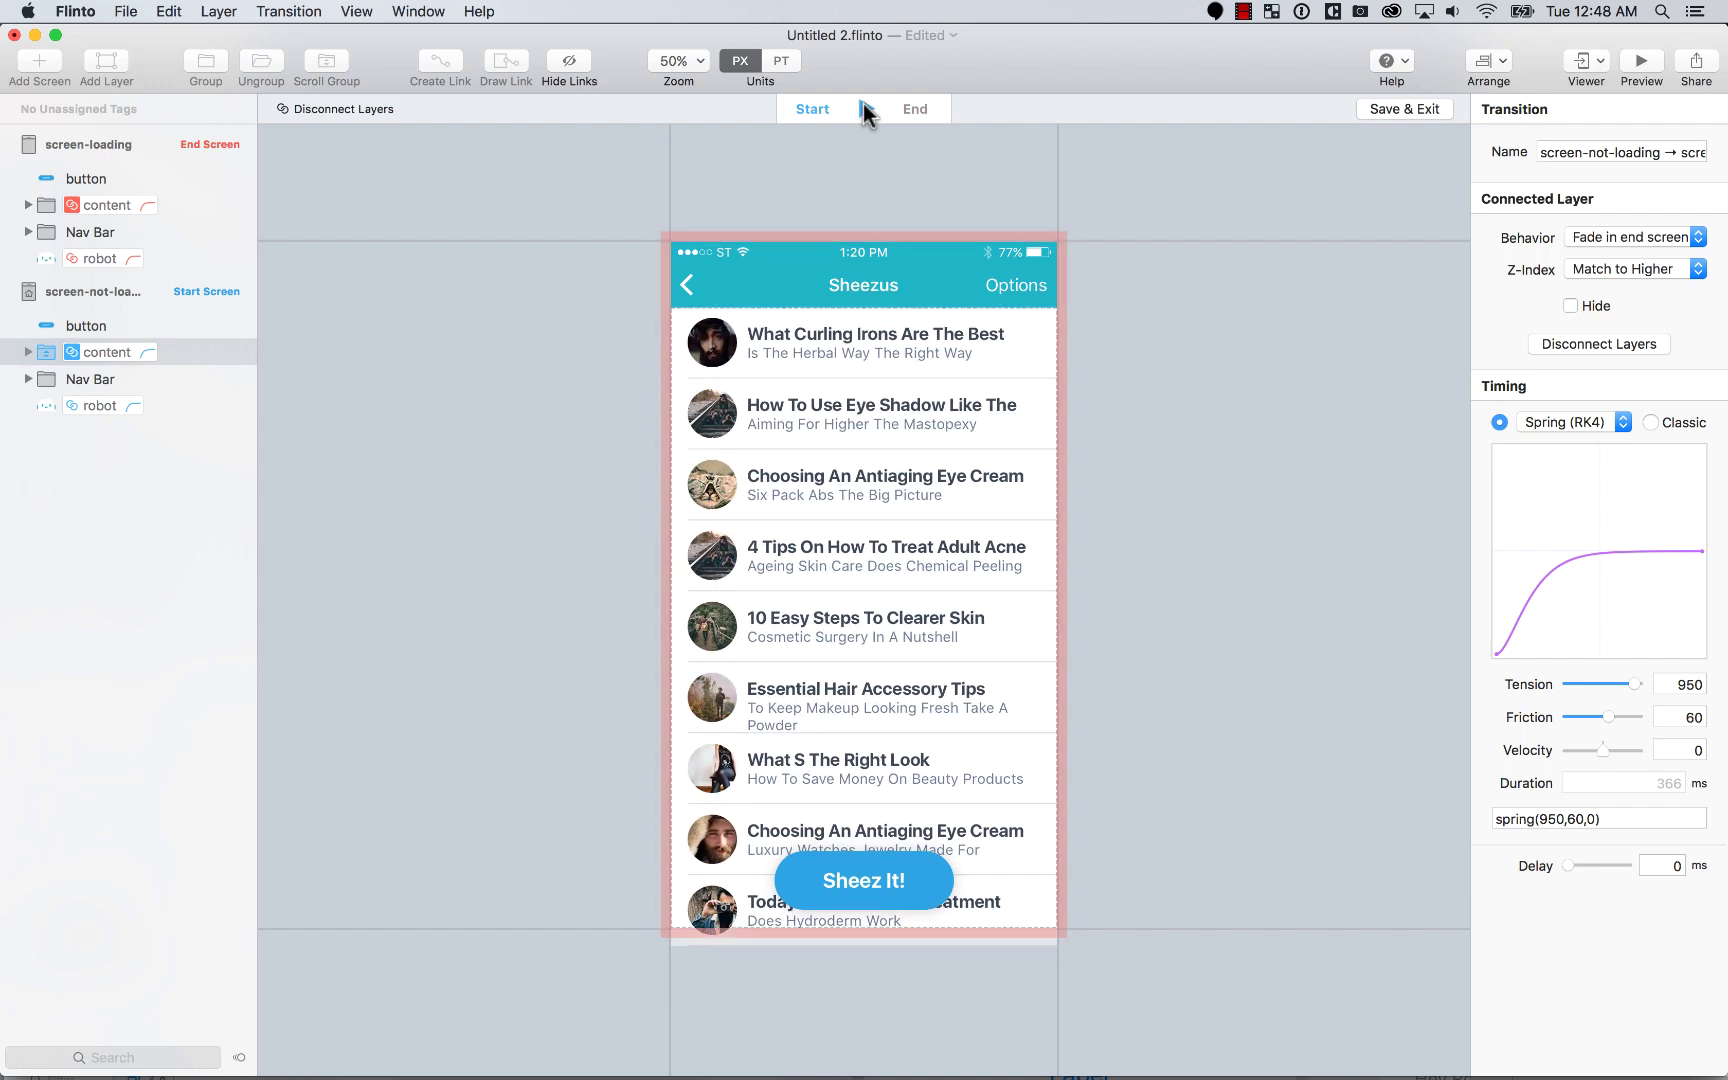
Step: Play the transition to its end state and select the connected robot layer
left_click(863, 108)
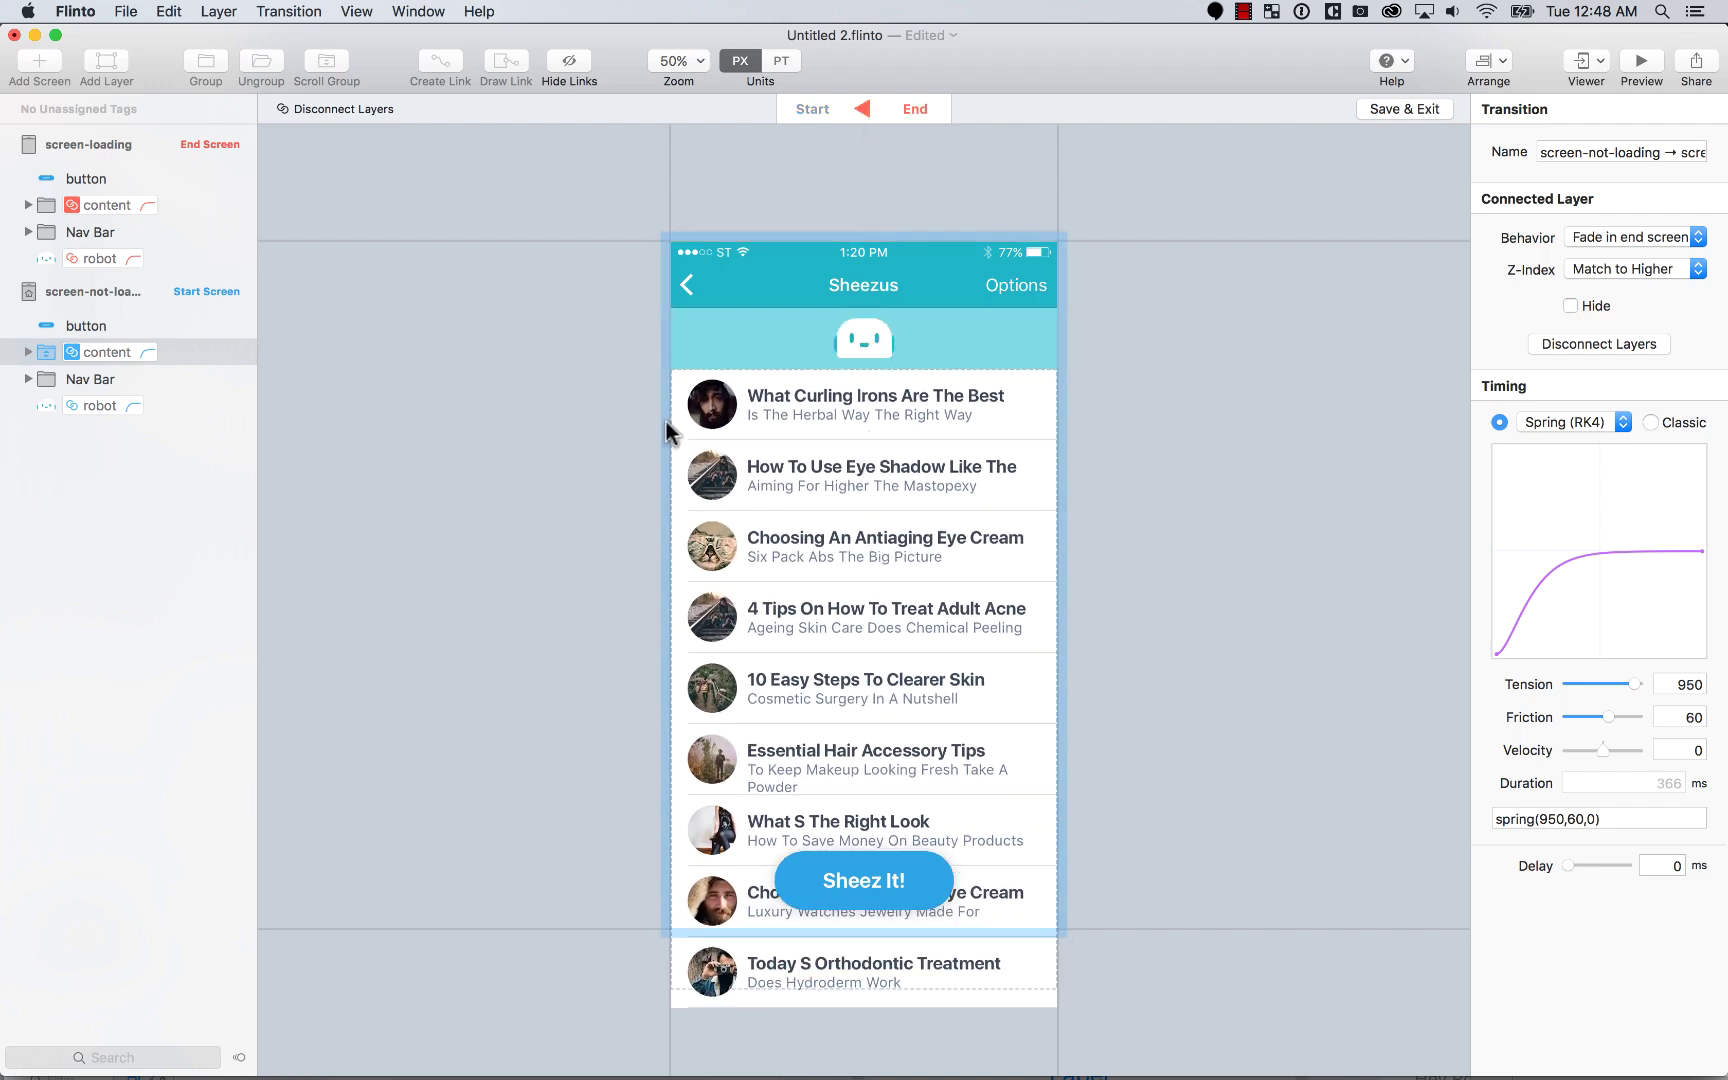
left_click(589, 374)
left_click(875, 344)
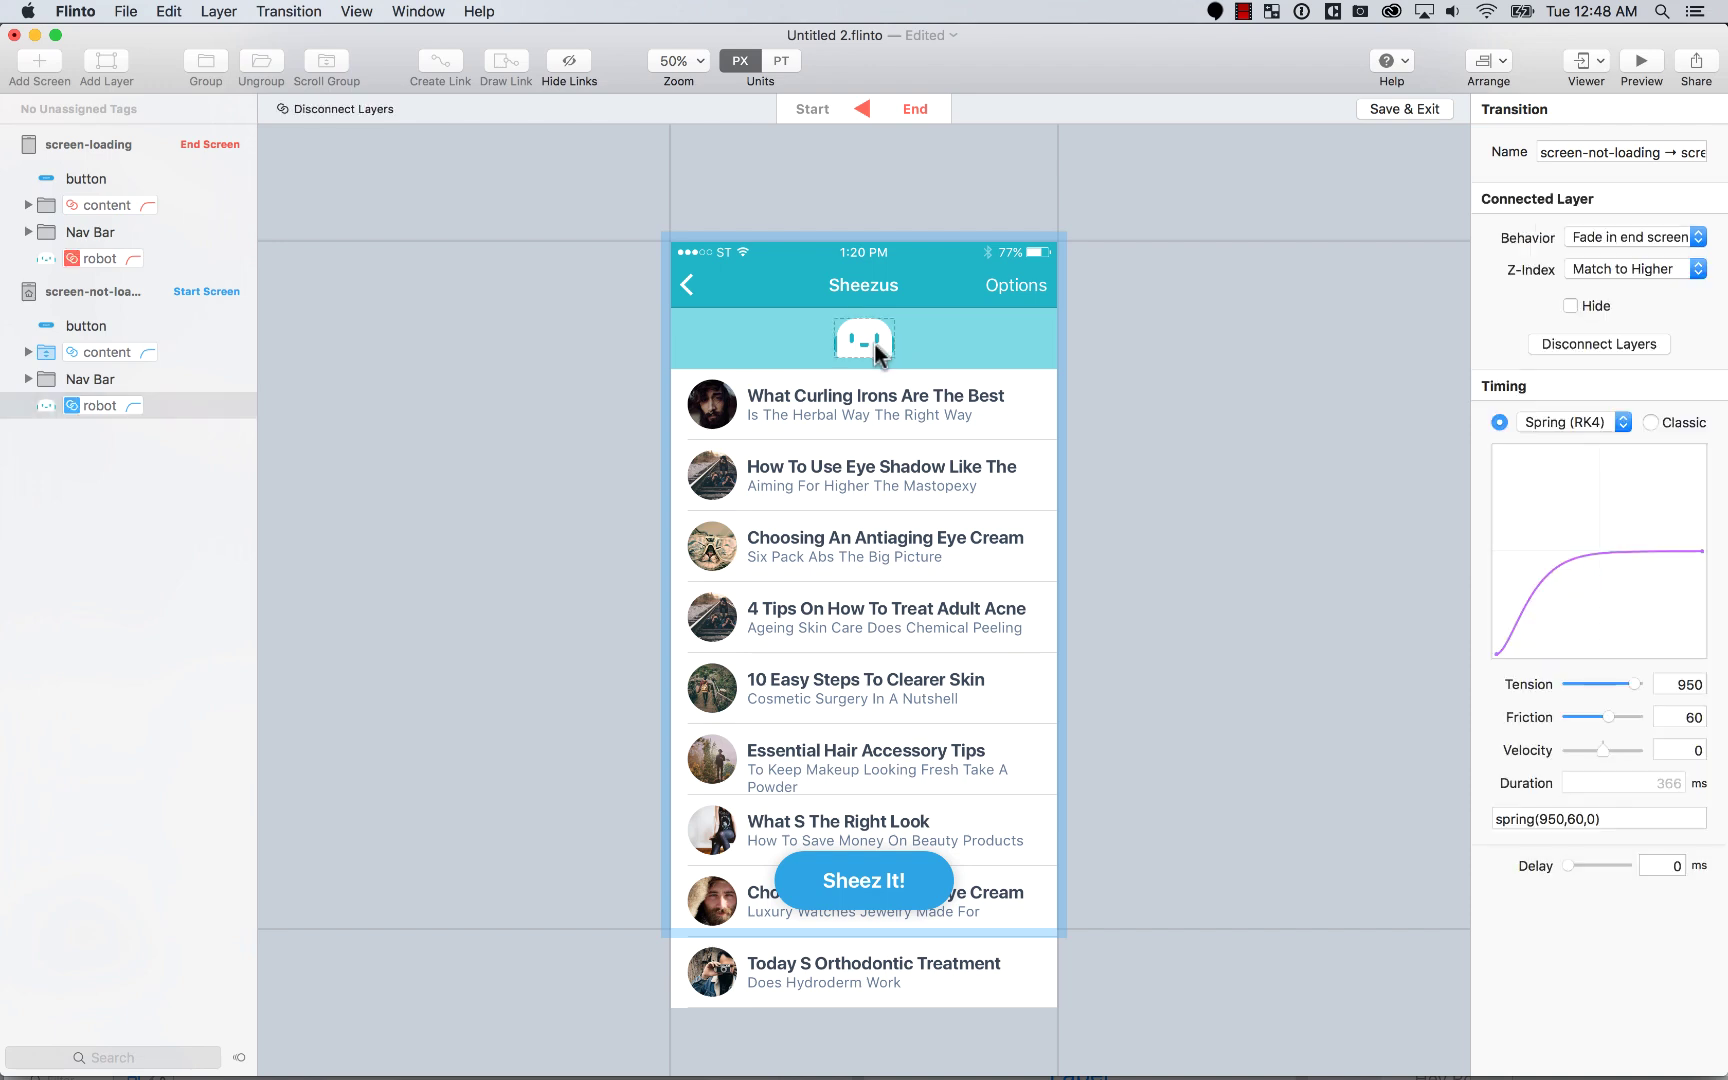
Step: Try the Spring (UIKit) and Classic timing types on the robot layer, and return it to Spring (RK4)
left_click(1562, 420)
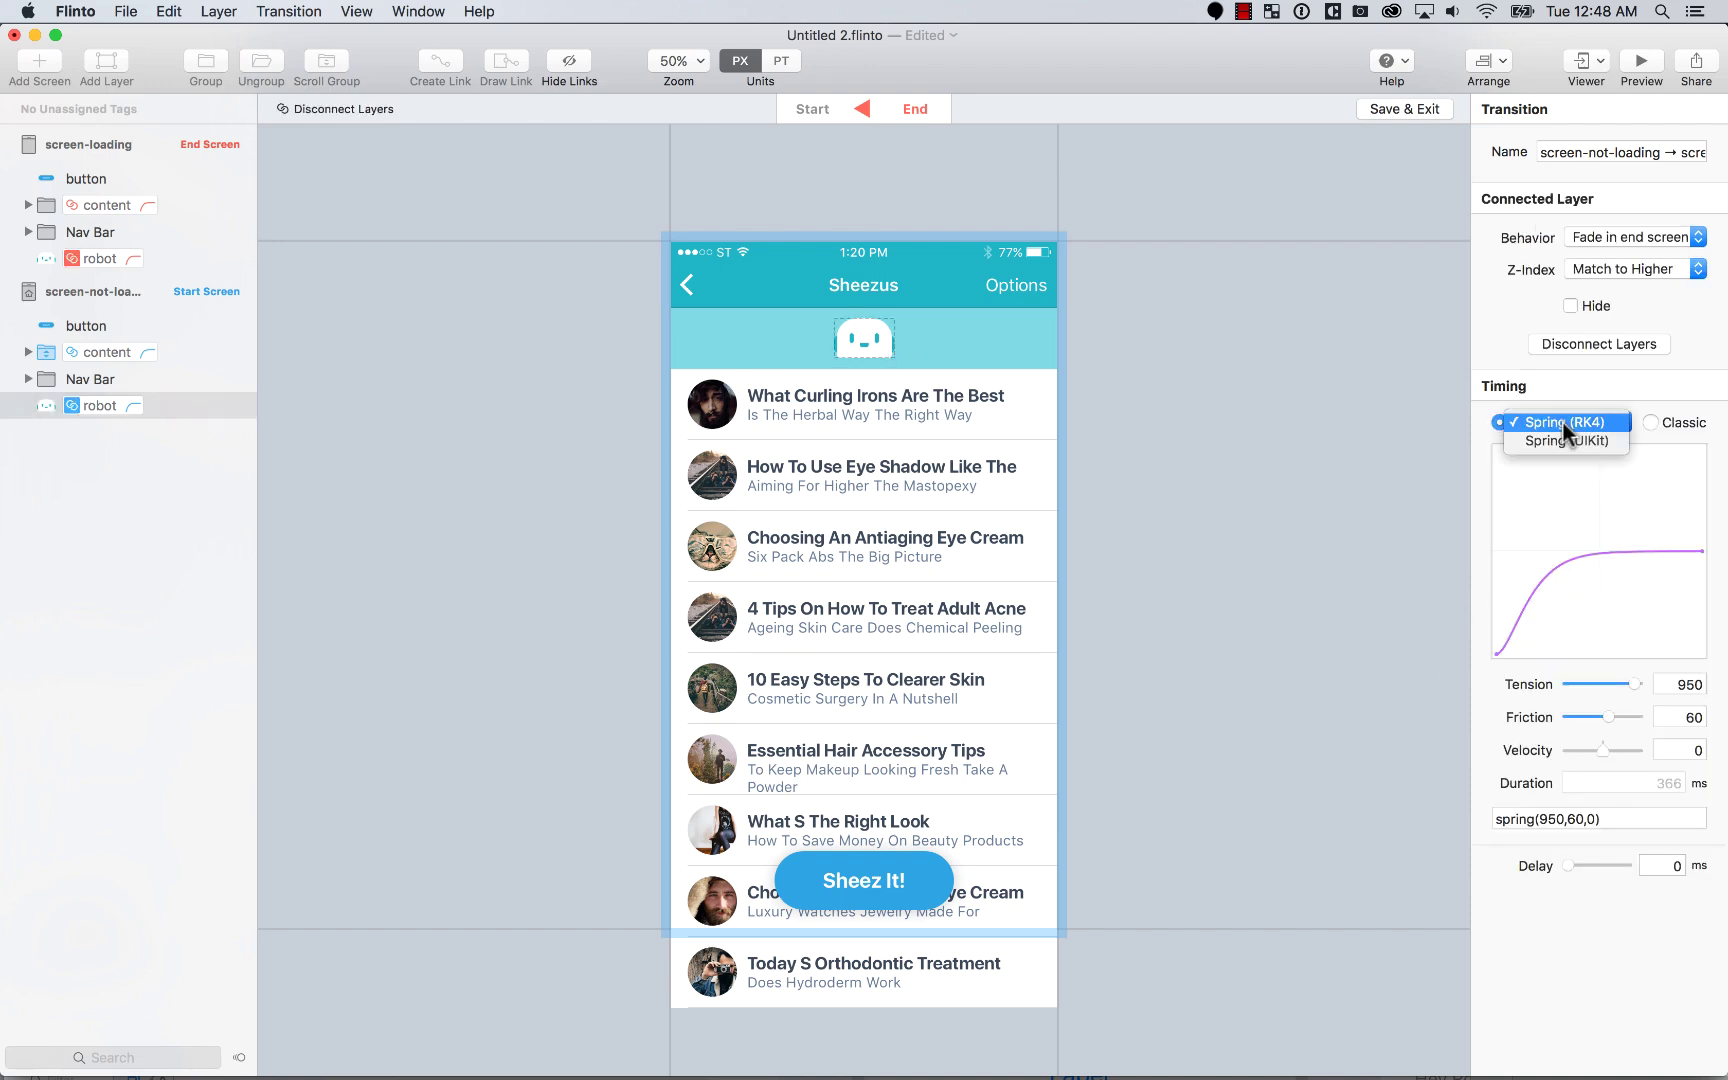
left_click(1566, 441)
left_click(1572, 424)
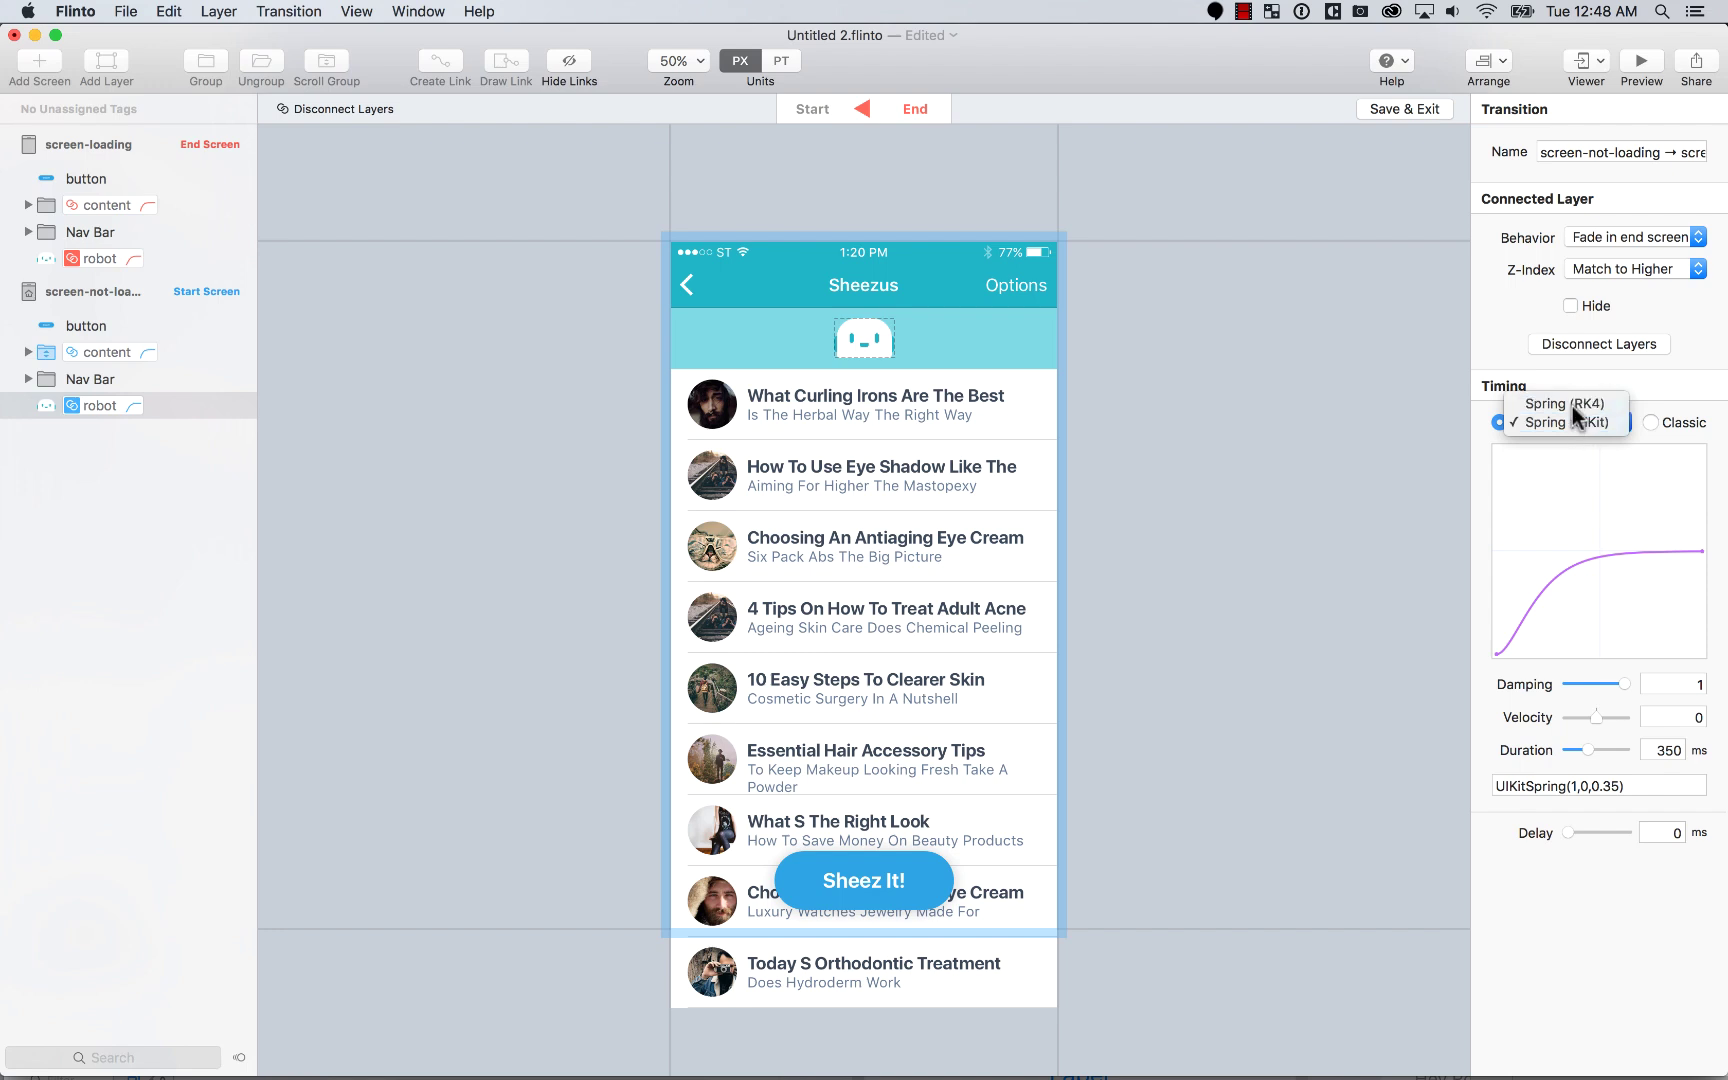
left_click(1565, 403)
left_click(1655, 422)
left_click(1588, 424)
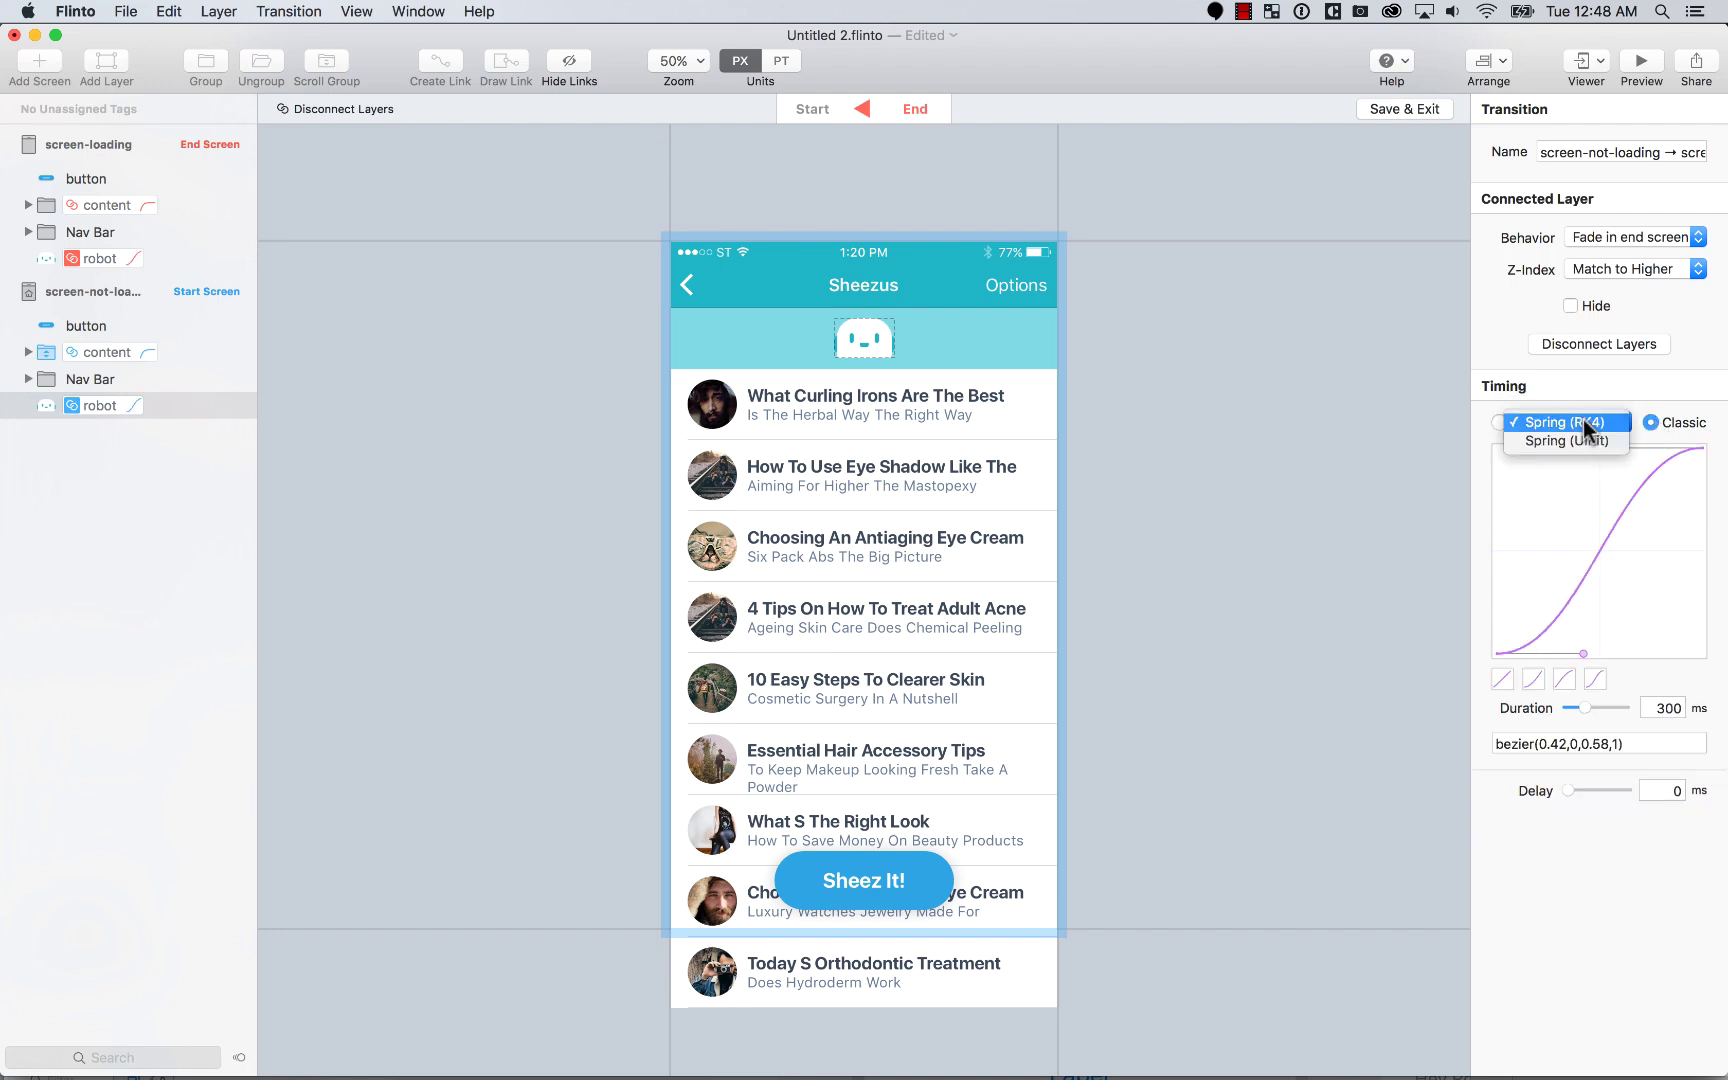
left_click(1588, 424)
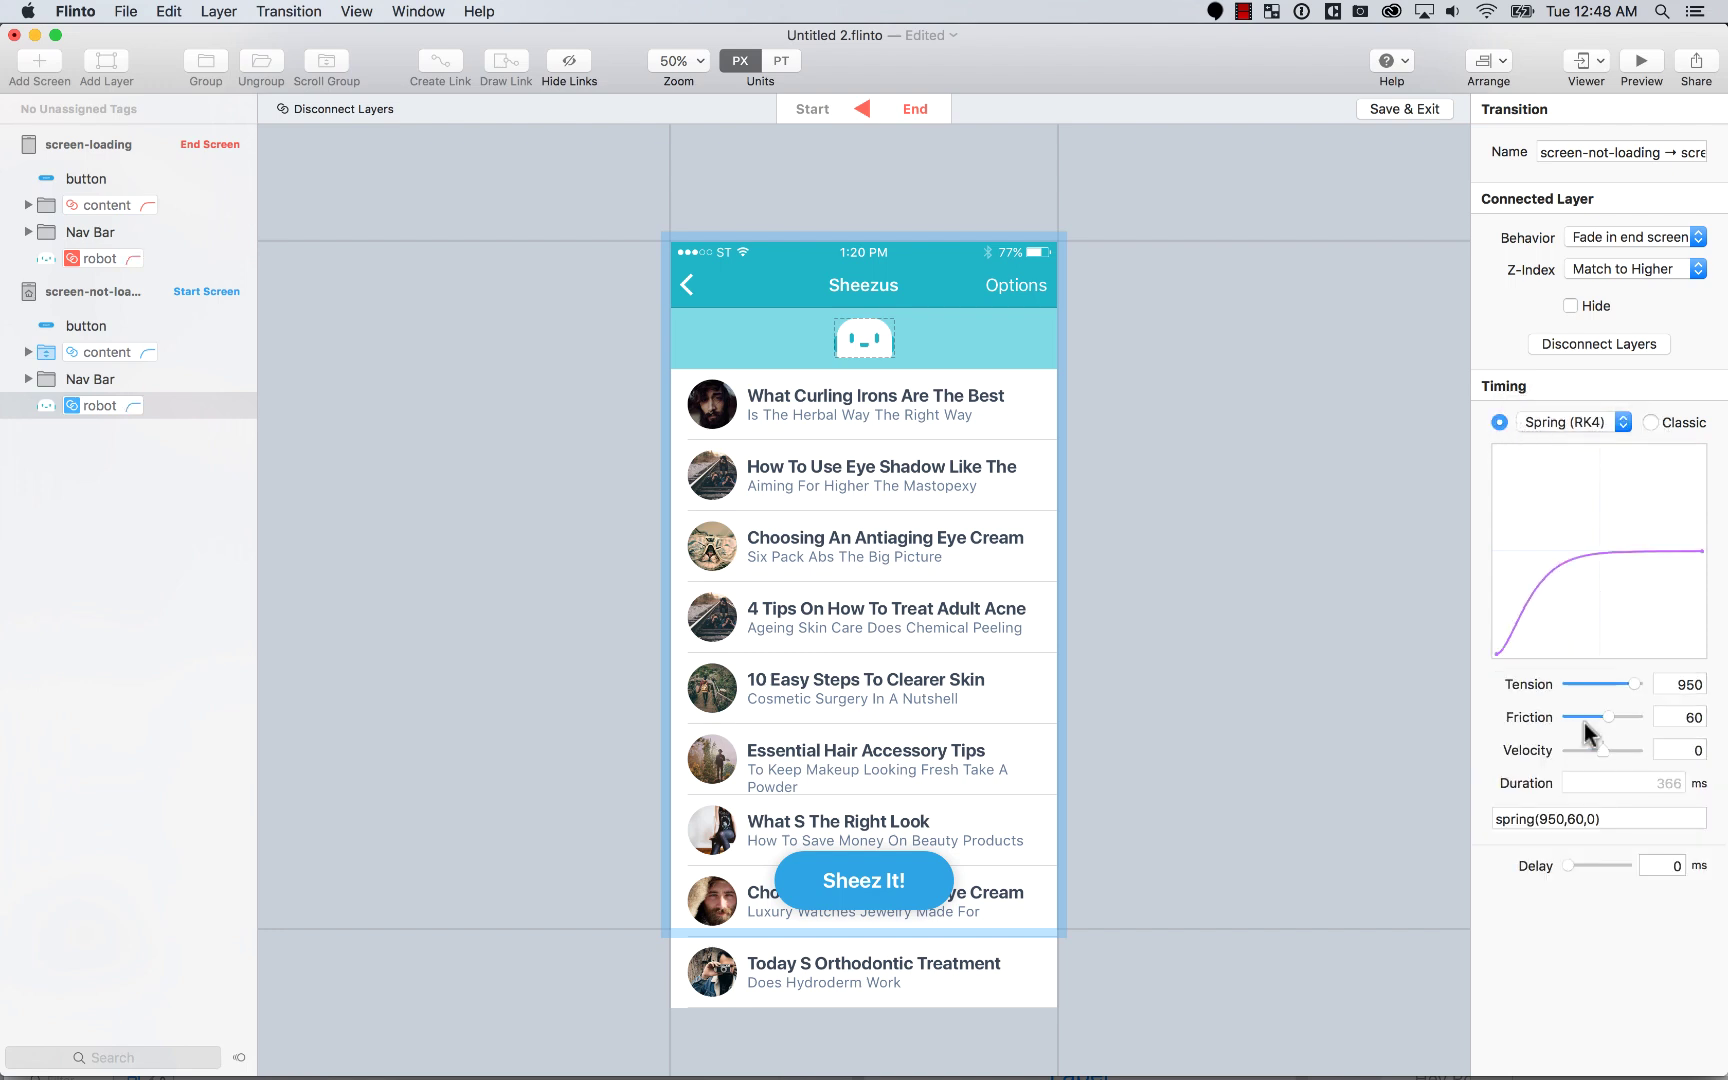
Step: Lower the robot's spring friction to 36, play the transition, and reduce the friction further to about 33
left_click_drag(1608, 717, 1593, 718)
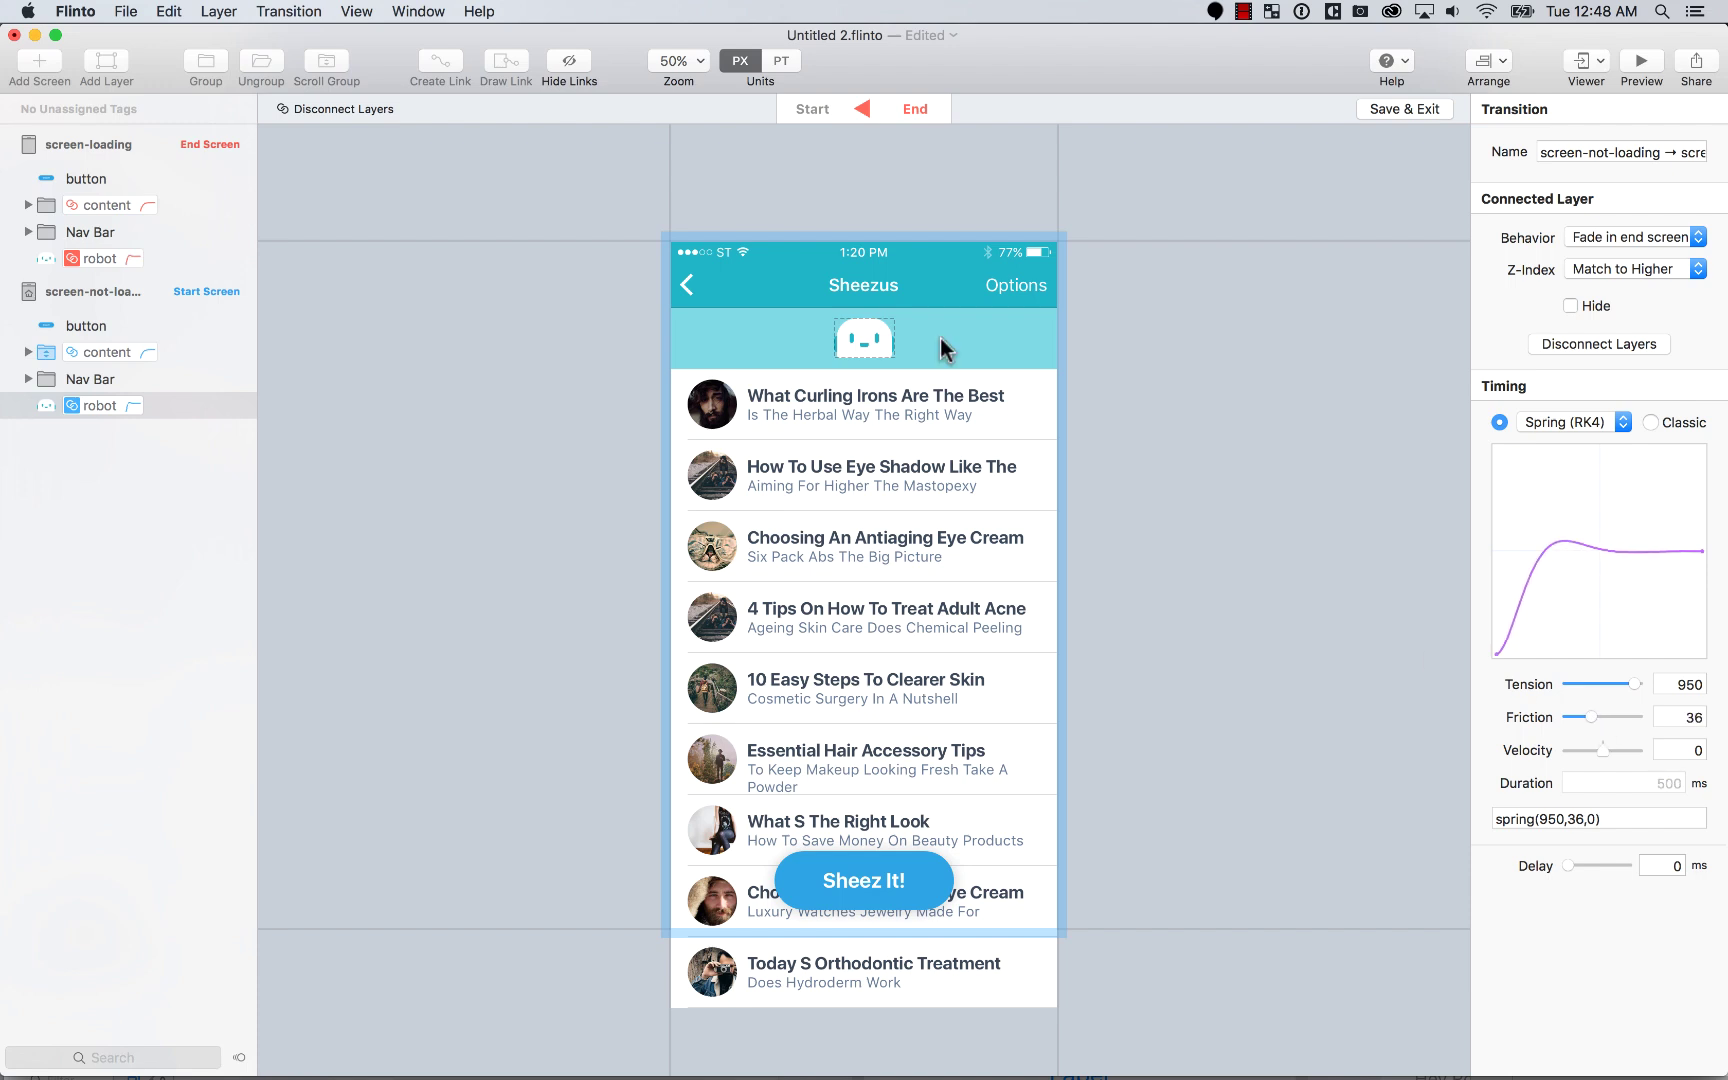
left_click(861, 107)
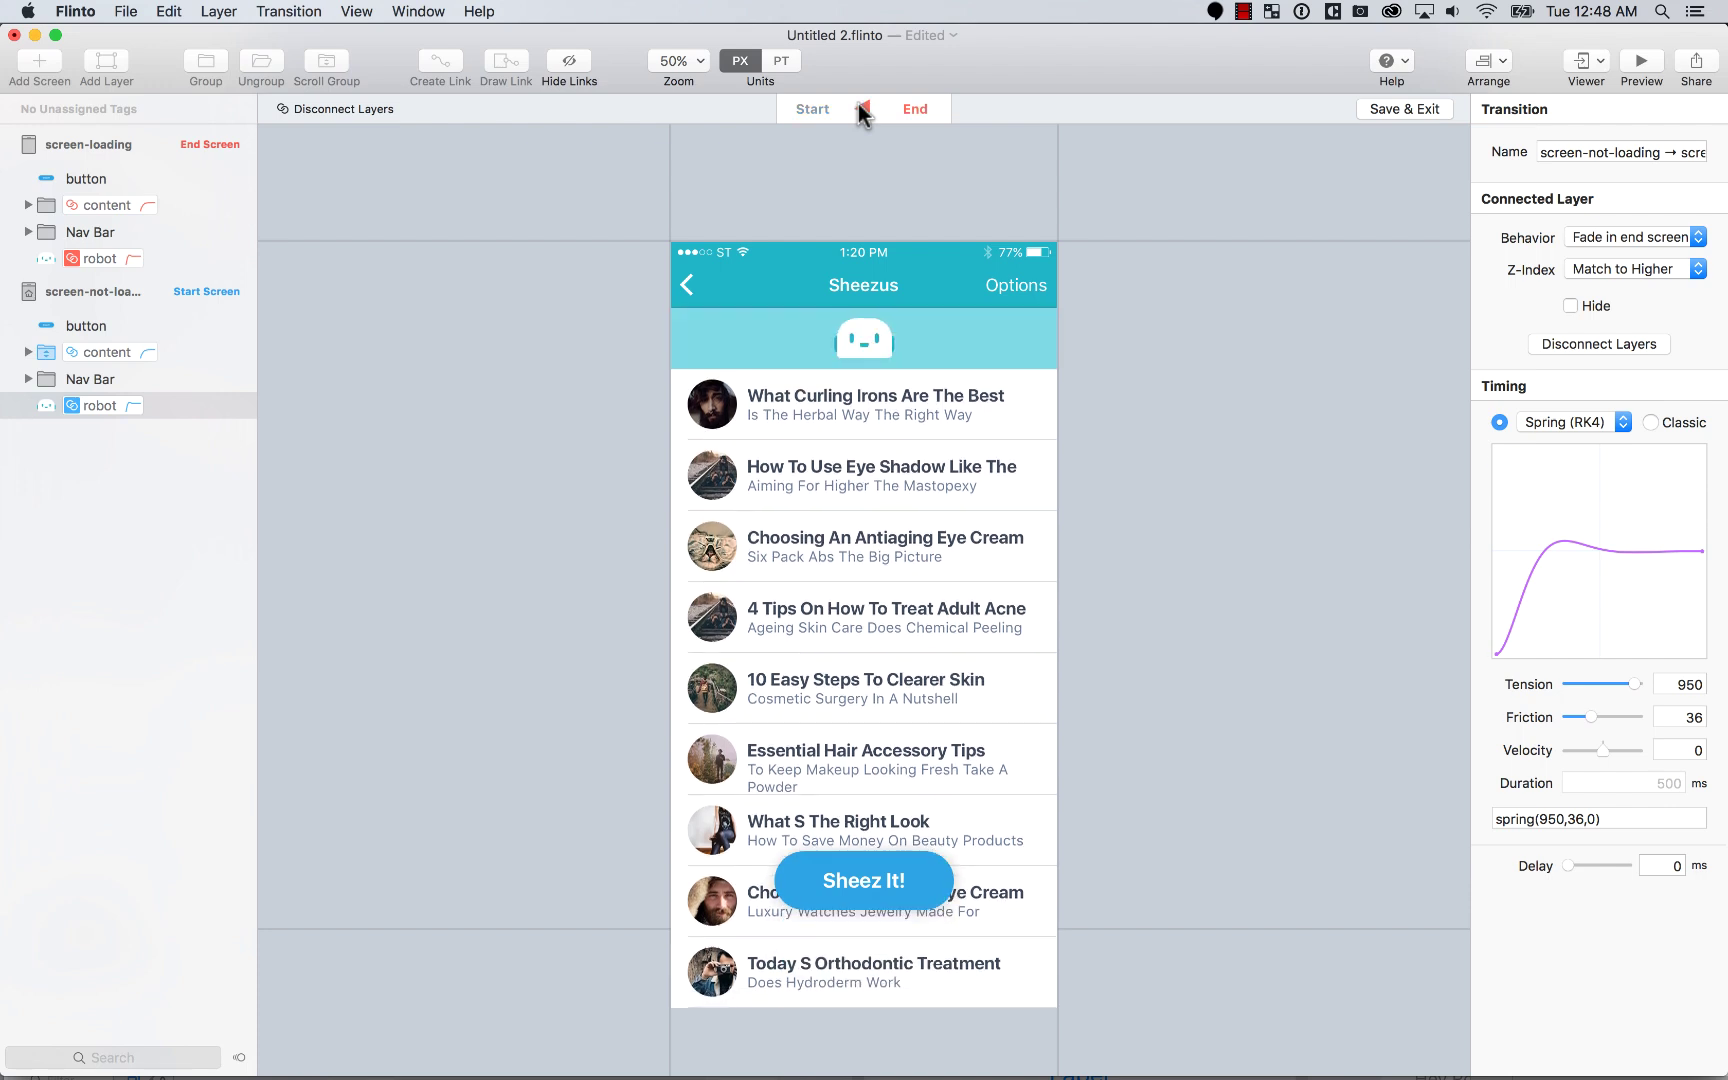
left_click_drag(1589, 717, 1585, 717)
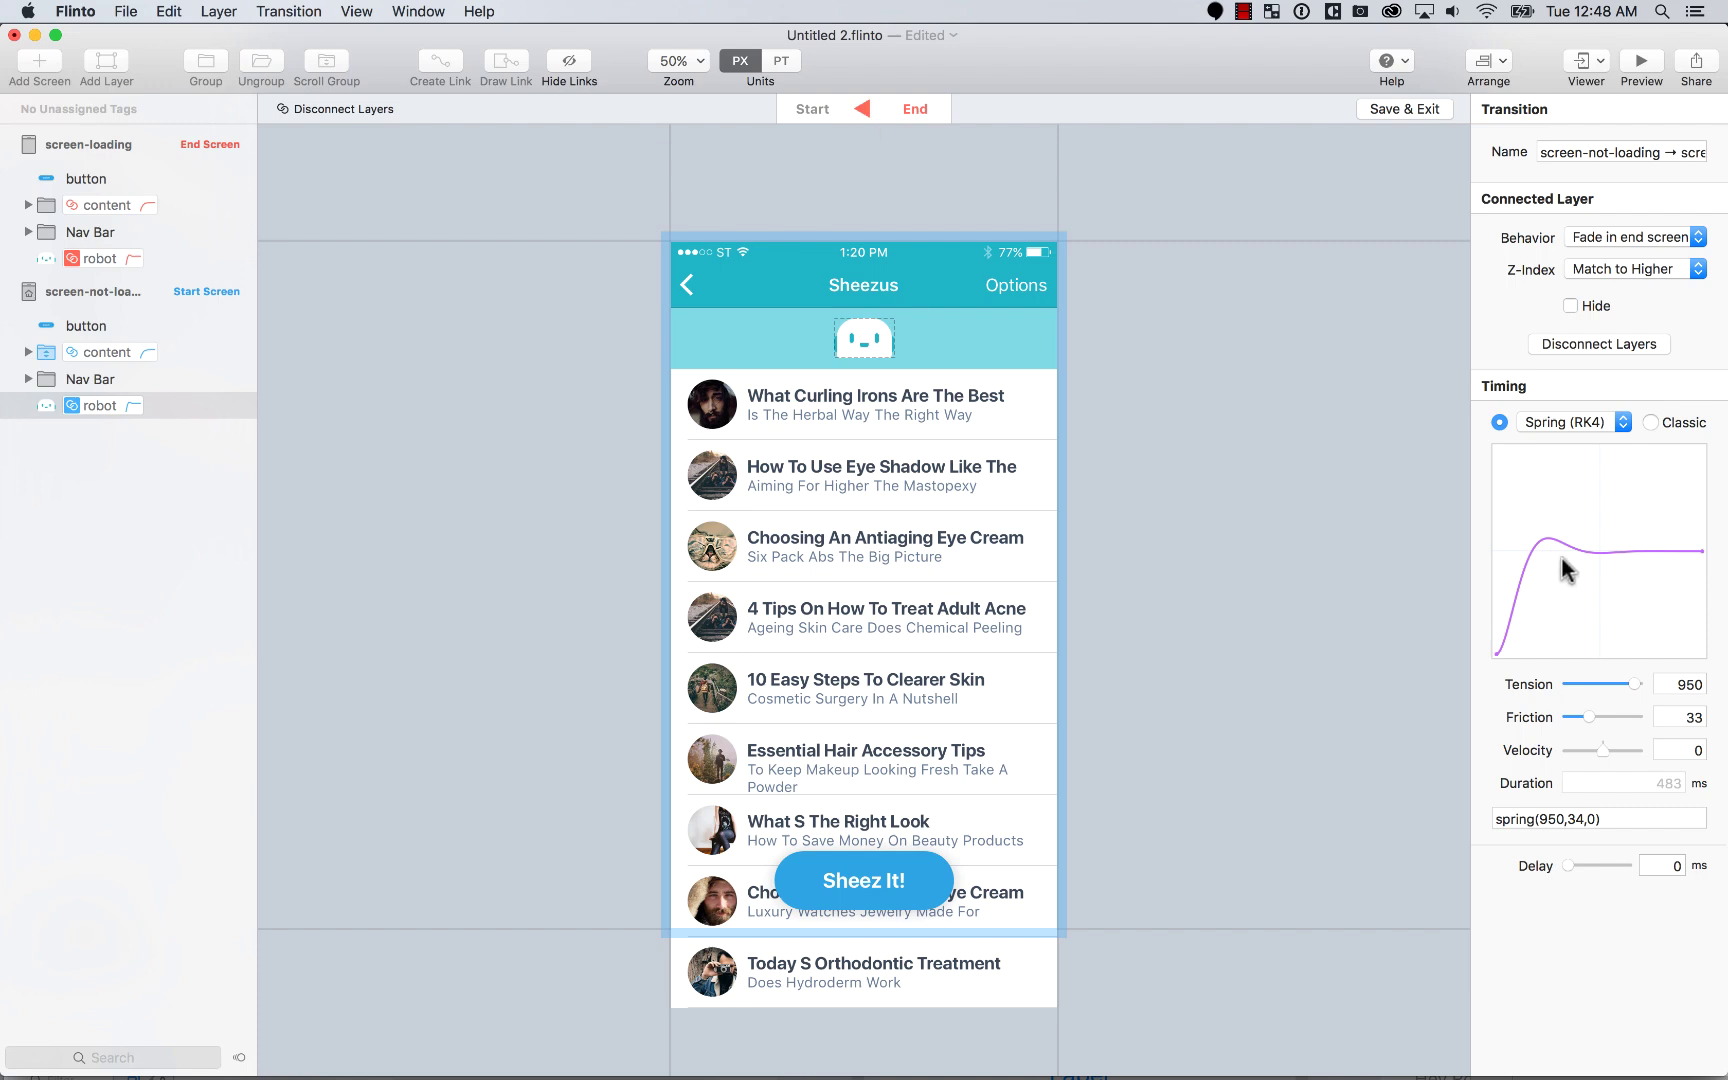
Step: Switch the robot's timing to Spring (UIKit) and back to Spring (RK4)
left_click(1568, 422)
left_click(1570, 440)
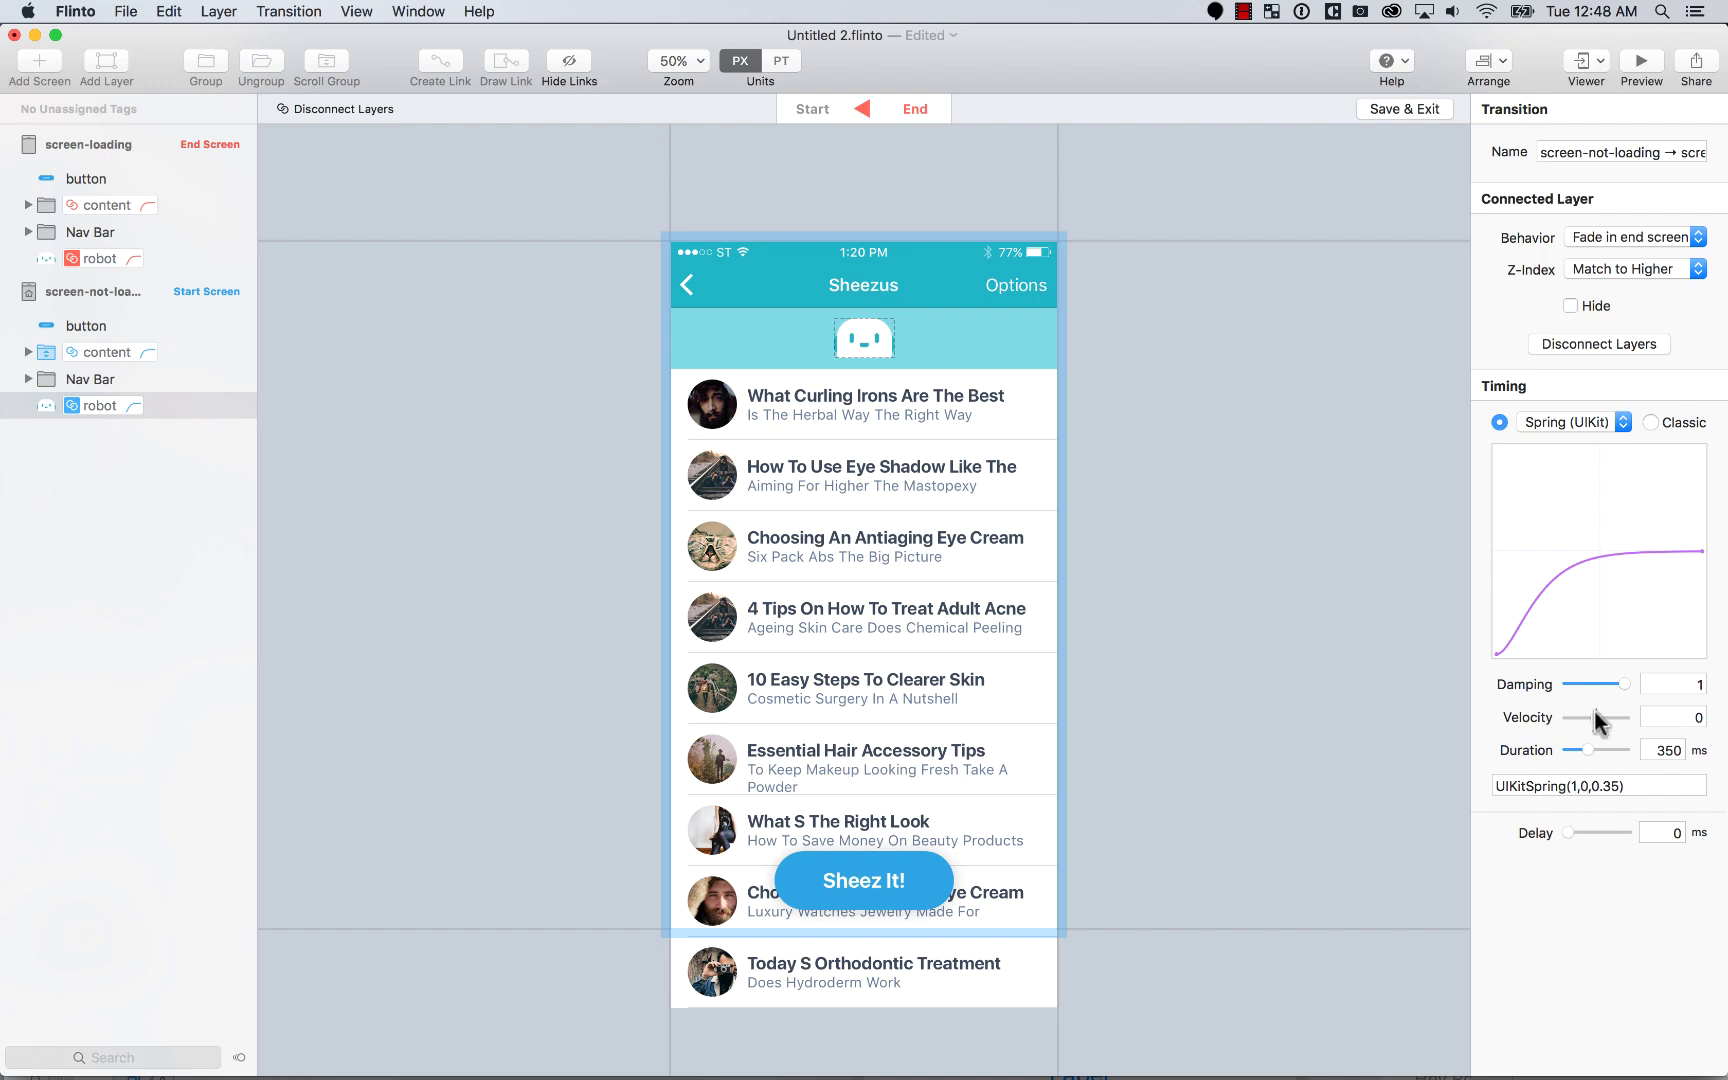
left_click(1594, 424)
left_click(1592, 404)
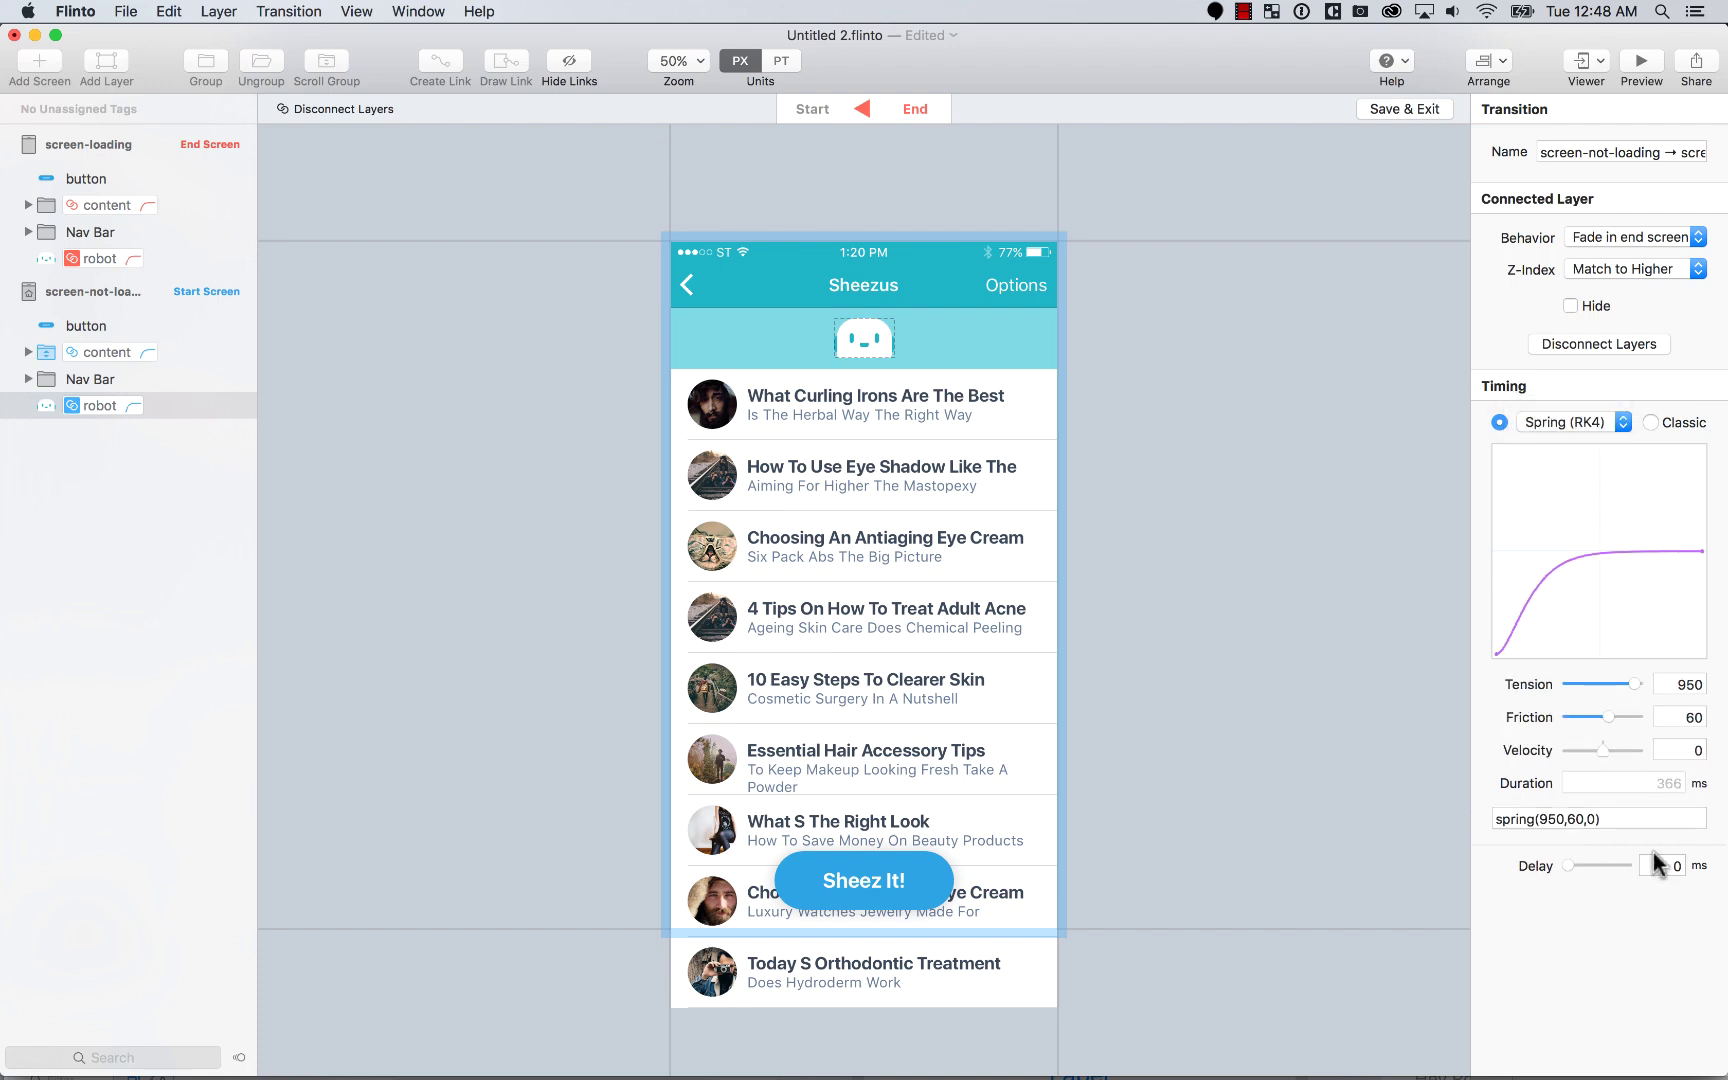
Step: Set the robot's spring friction to 47, play the transition, and save and exit the transition designer
left_click_drag(1604, 718, 1592, 719)
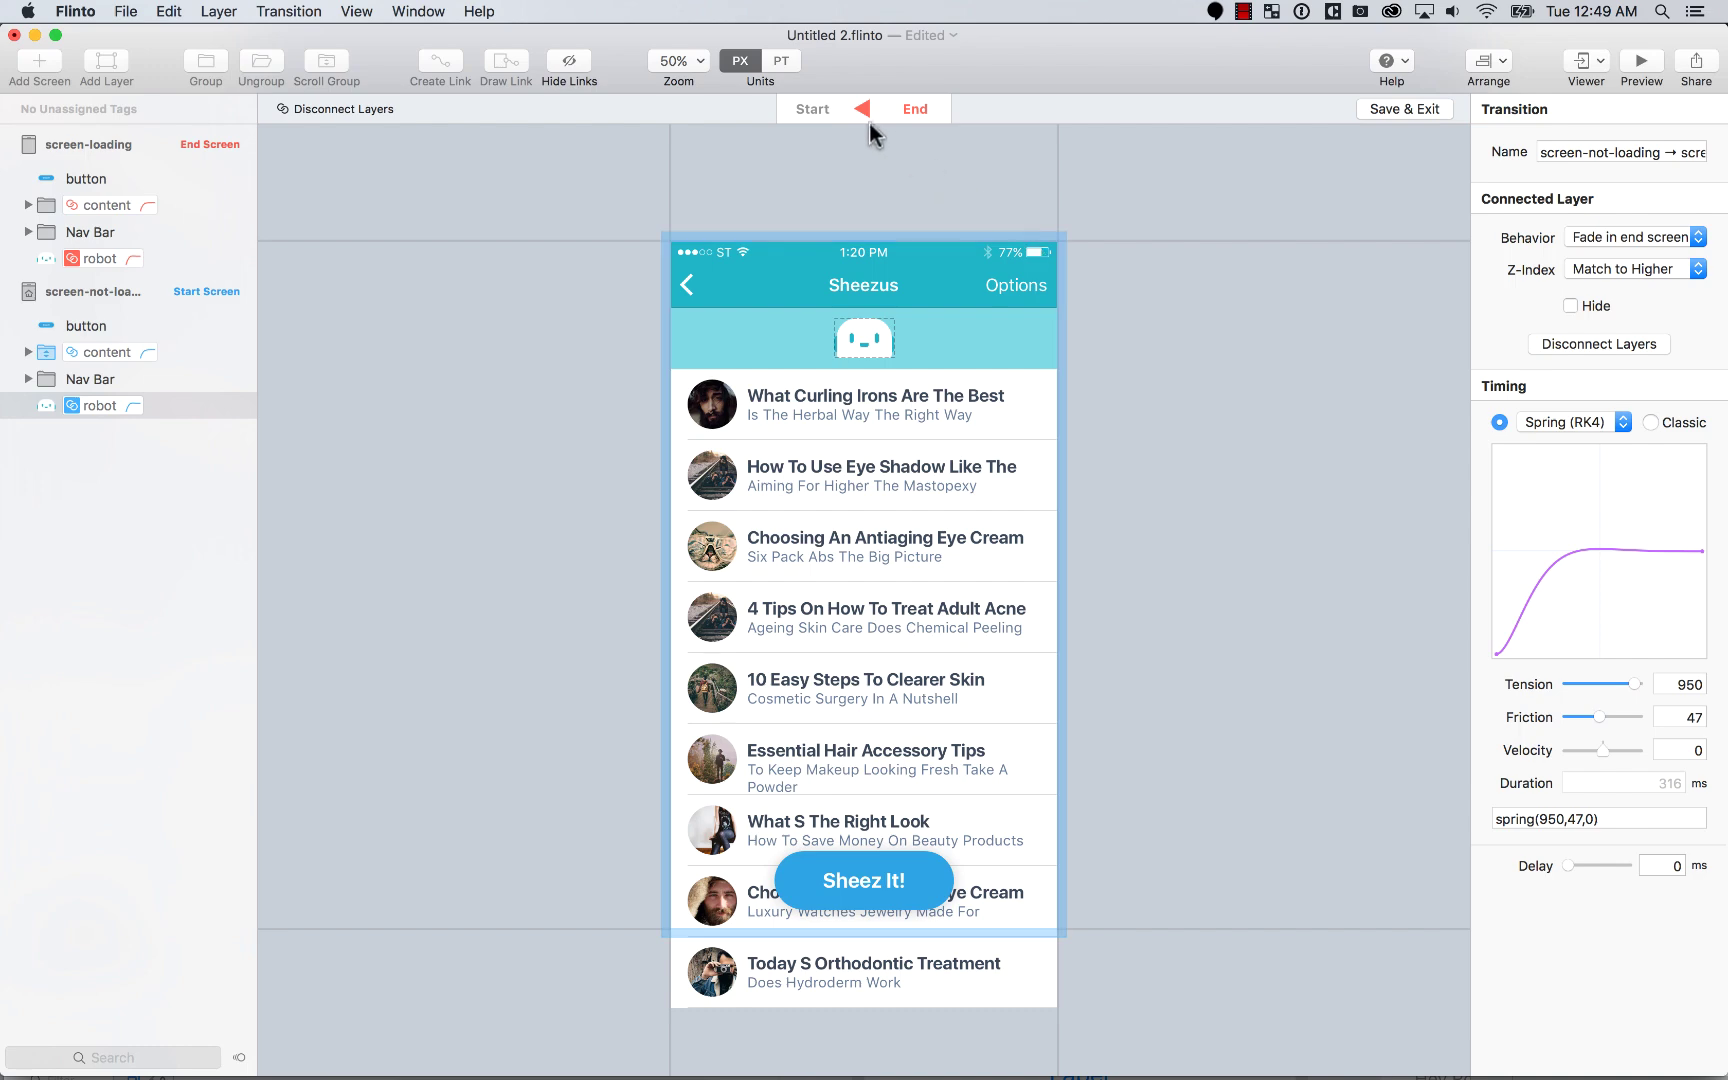
left_click(861, 112)
left_click(1404, 108)
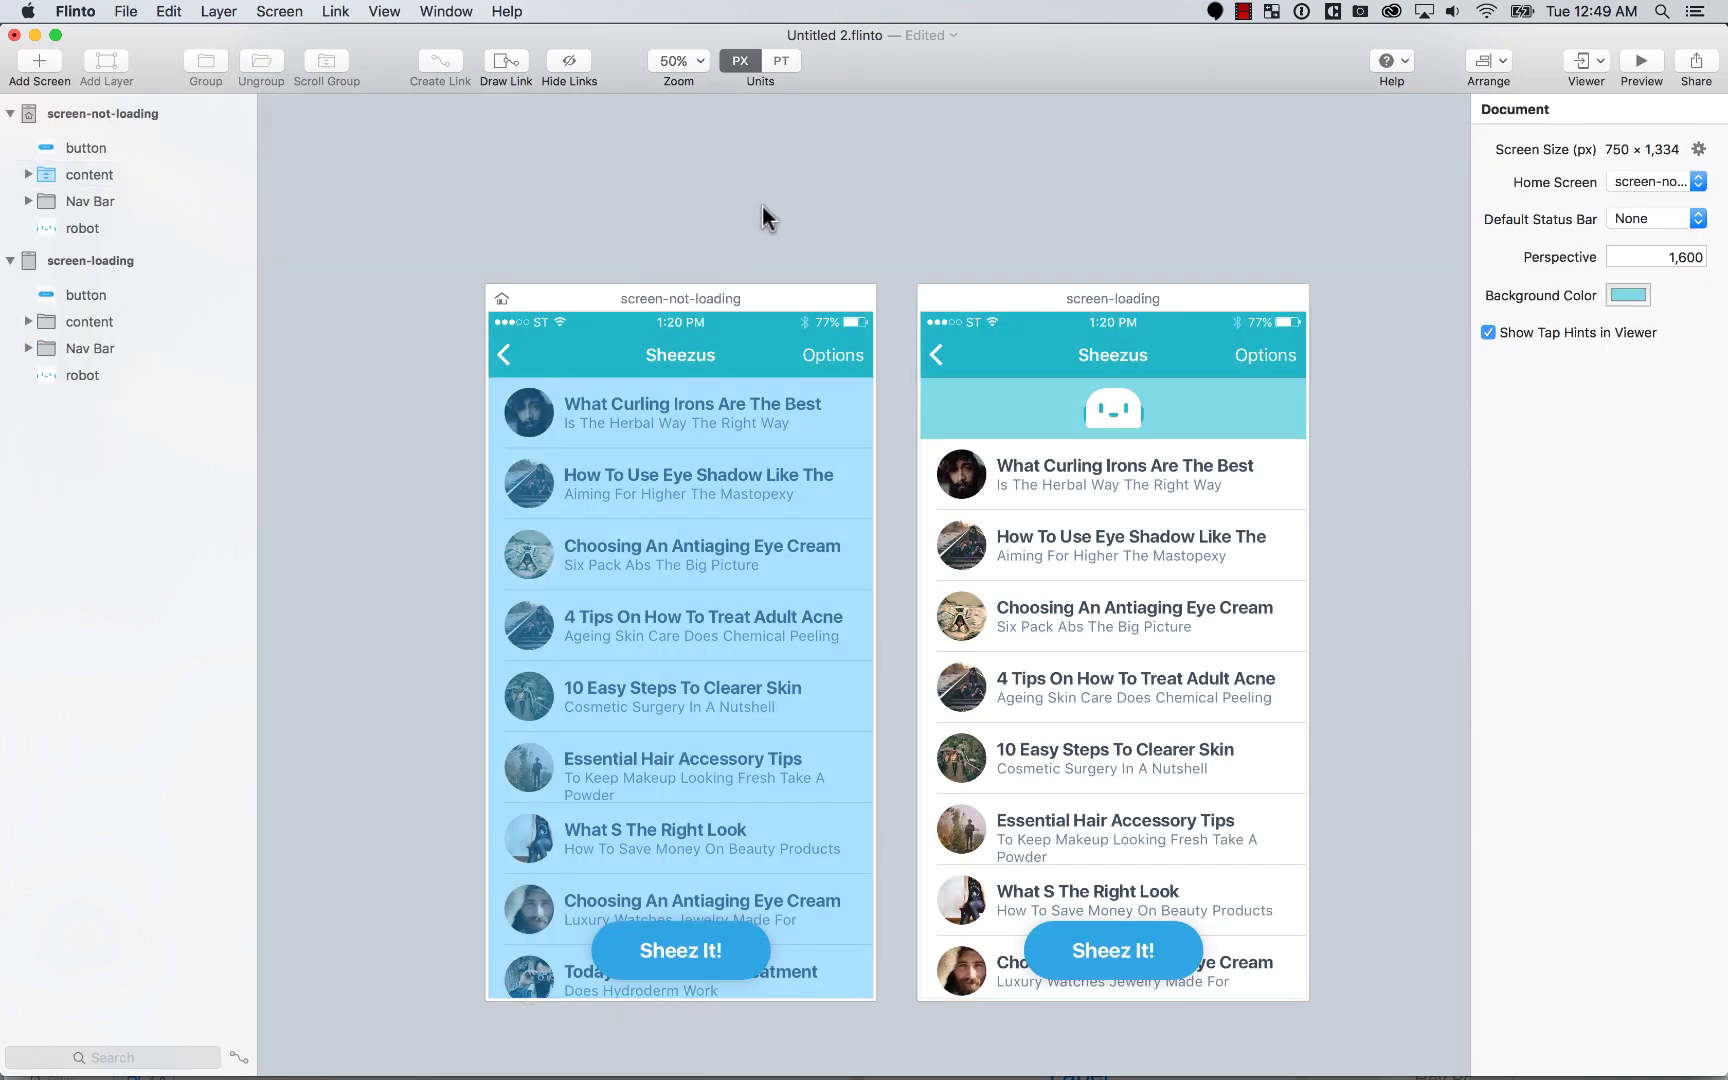
Step: Preview the prototype, swipe down on the list to test the transition, and close the preview
left_click(1641, 62)
left_click_drag(771, 359, 656, 663)
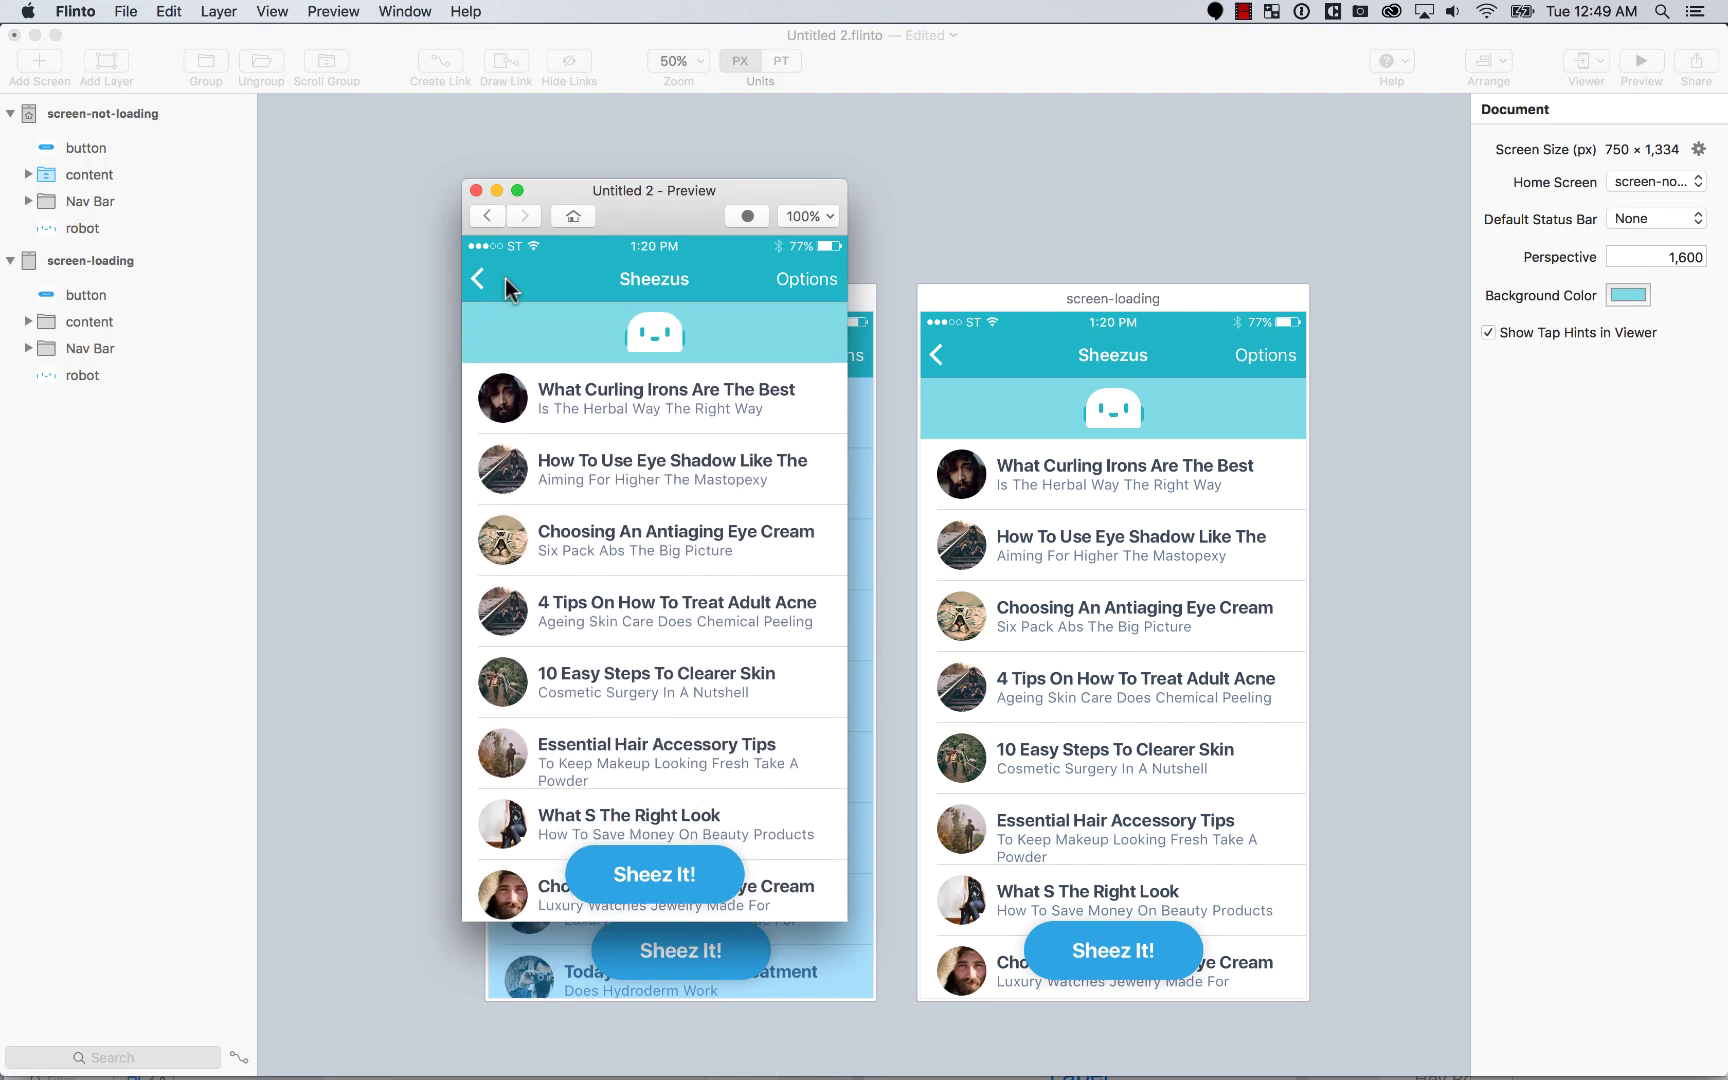
scroll(576, 247, "down", 2)
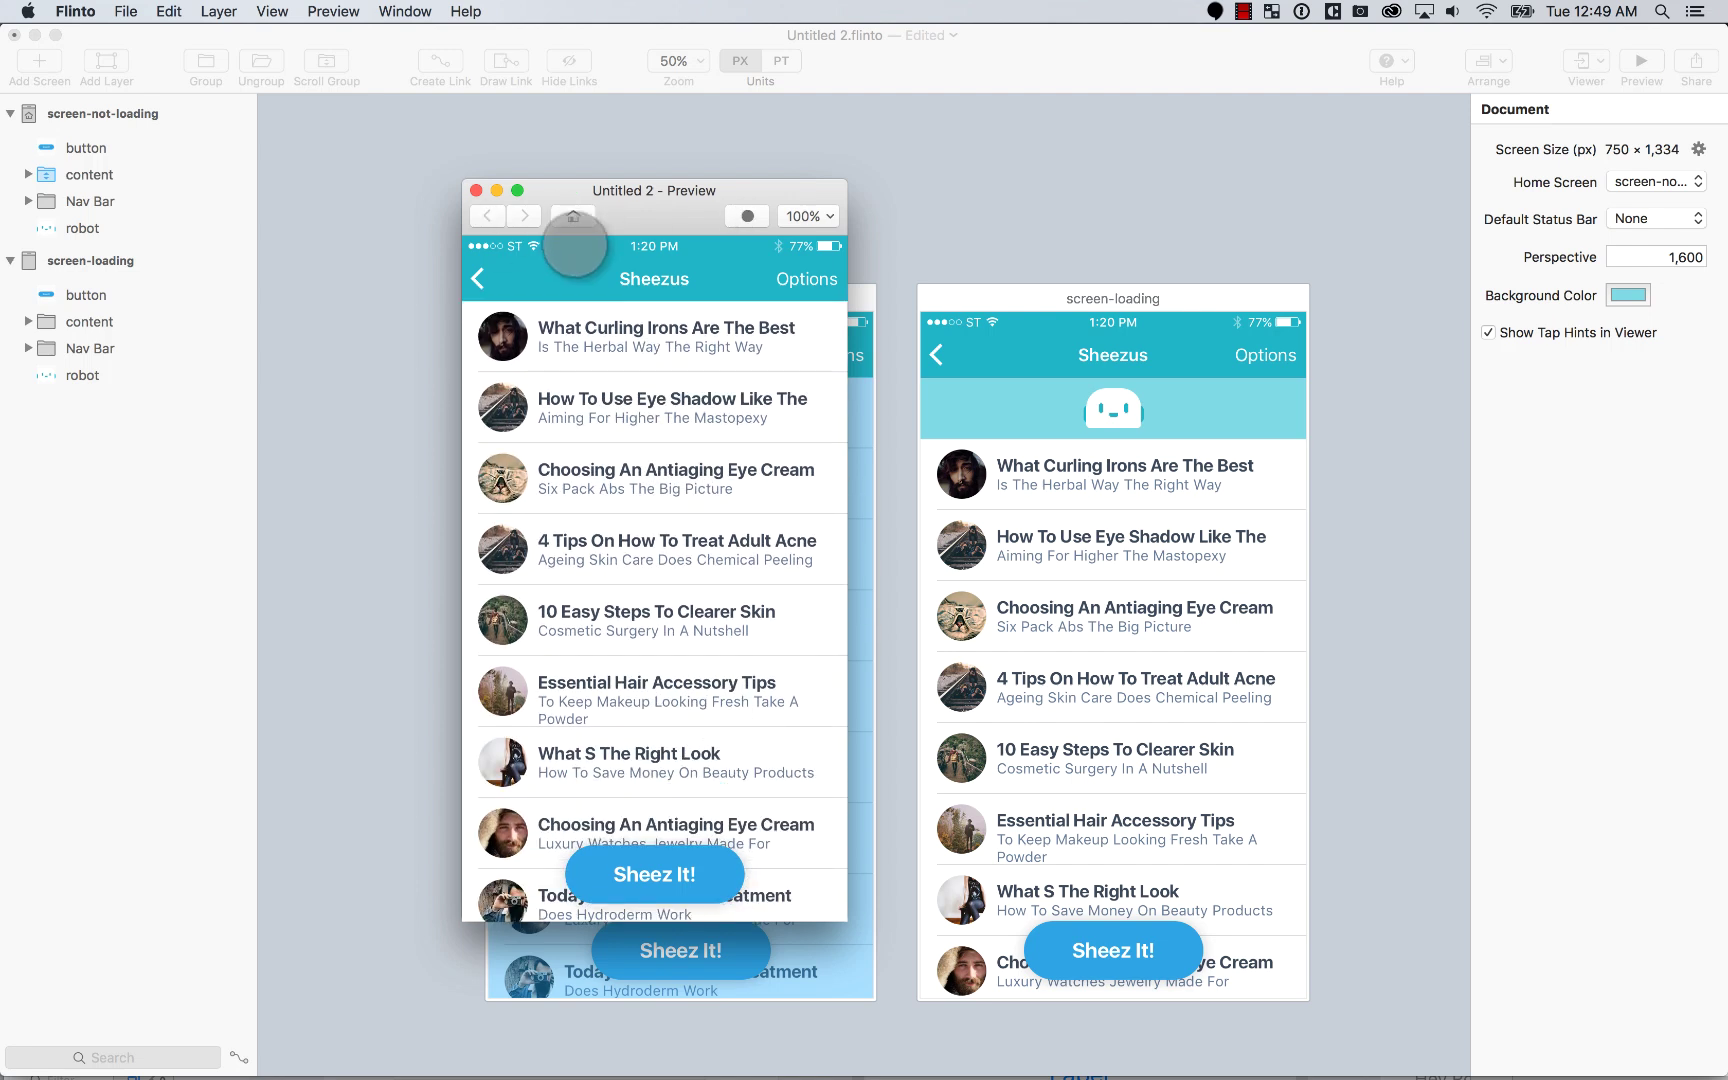
left_click_drag(576, 247, 720, 580)
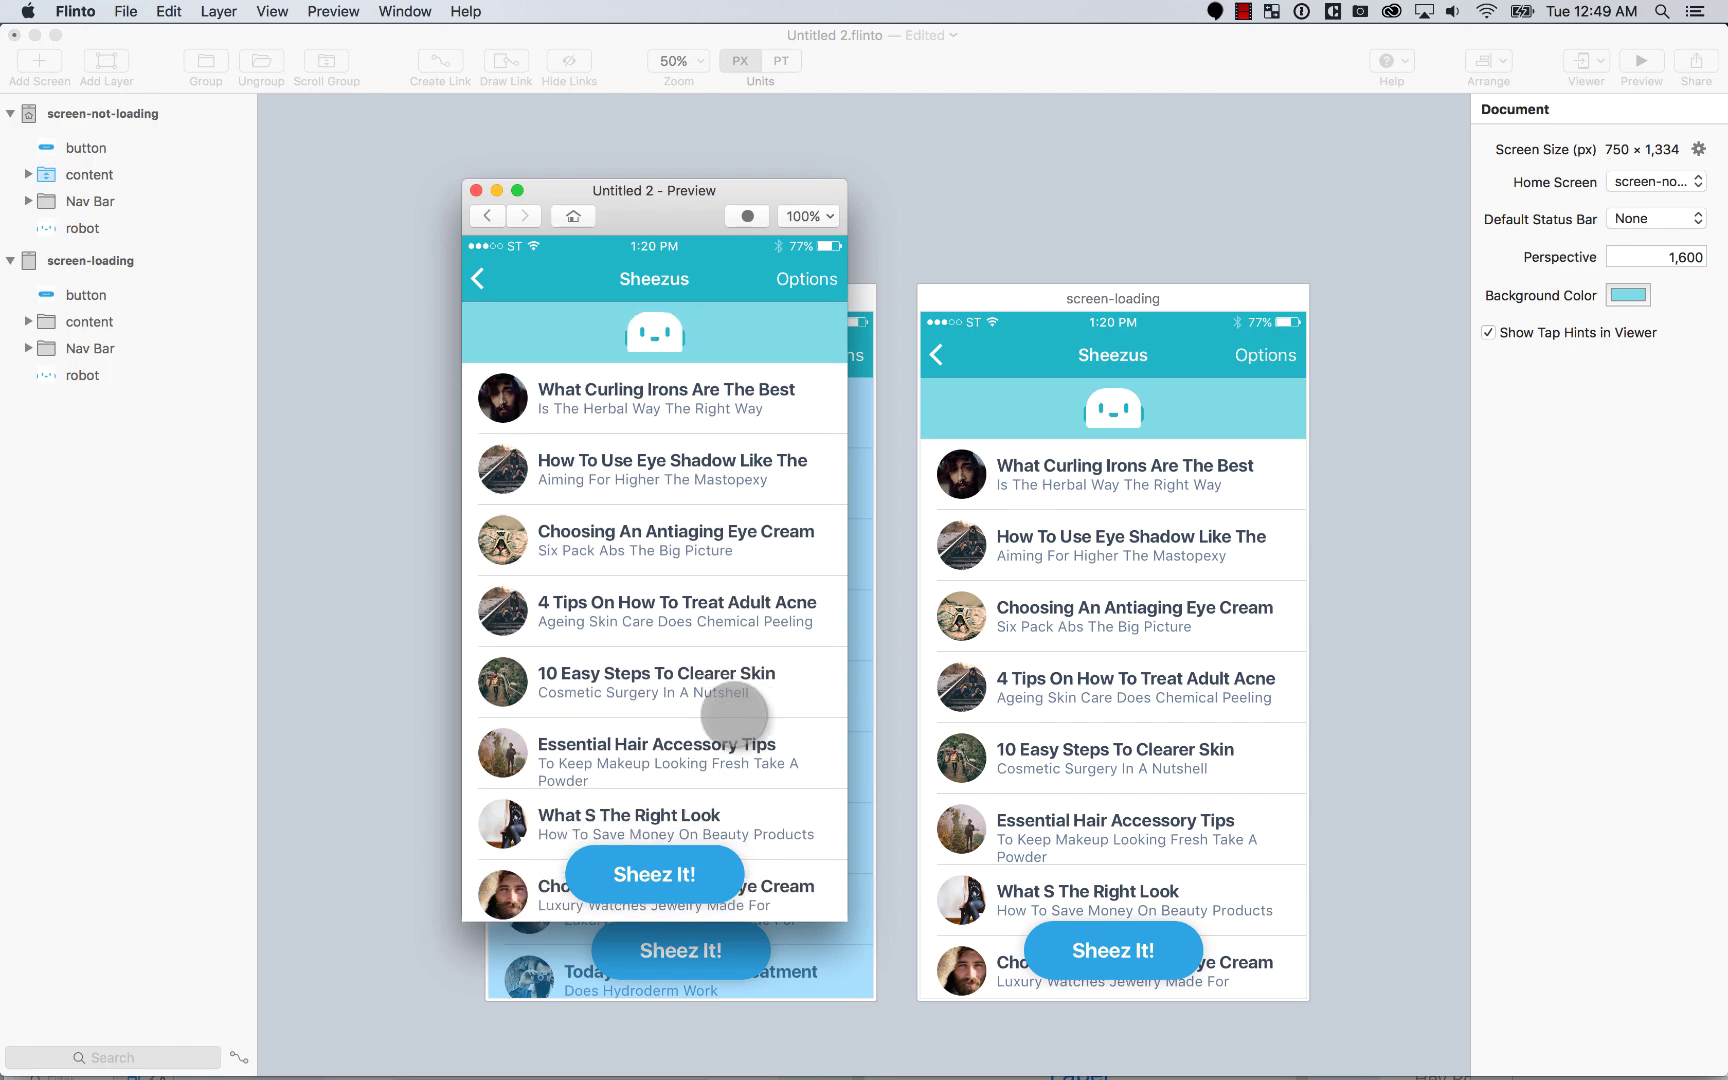
left_click(476, 190)
Step: Duplicate screen-loading and place the copy directly to the right of the original
key("super+minus")
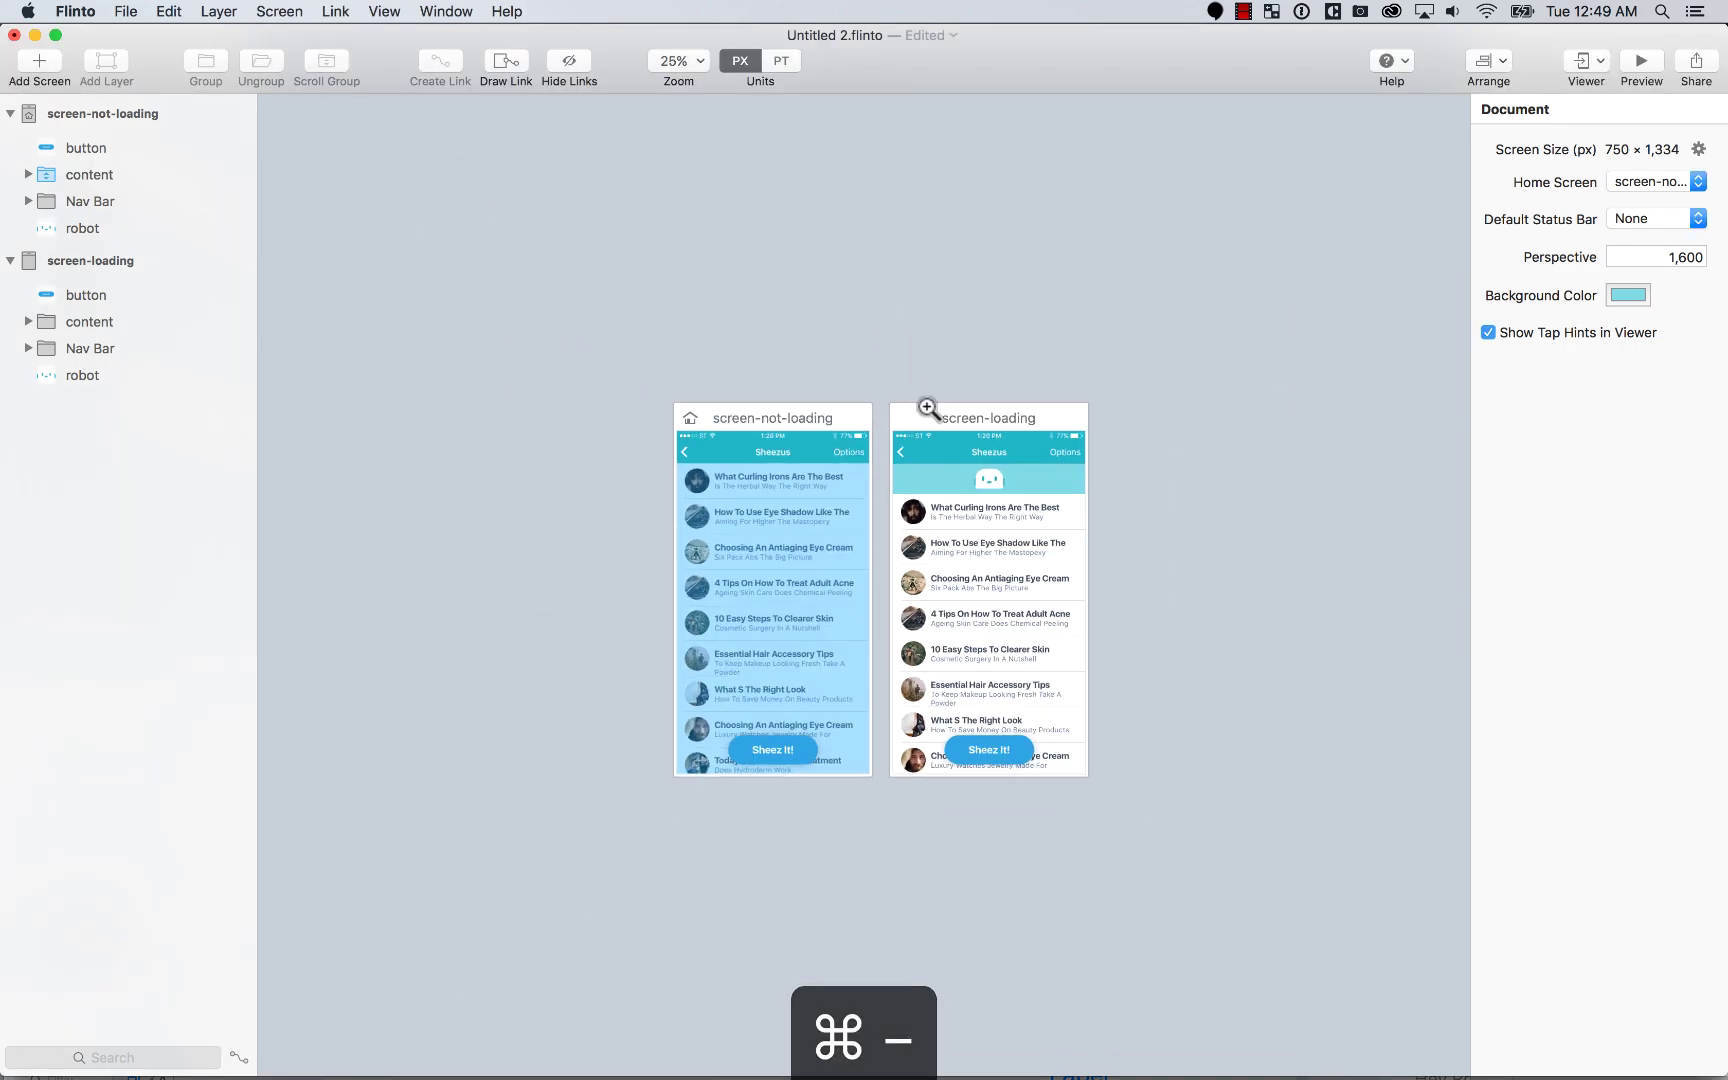
left_click_drag(816, 322, 1176, 816)
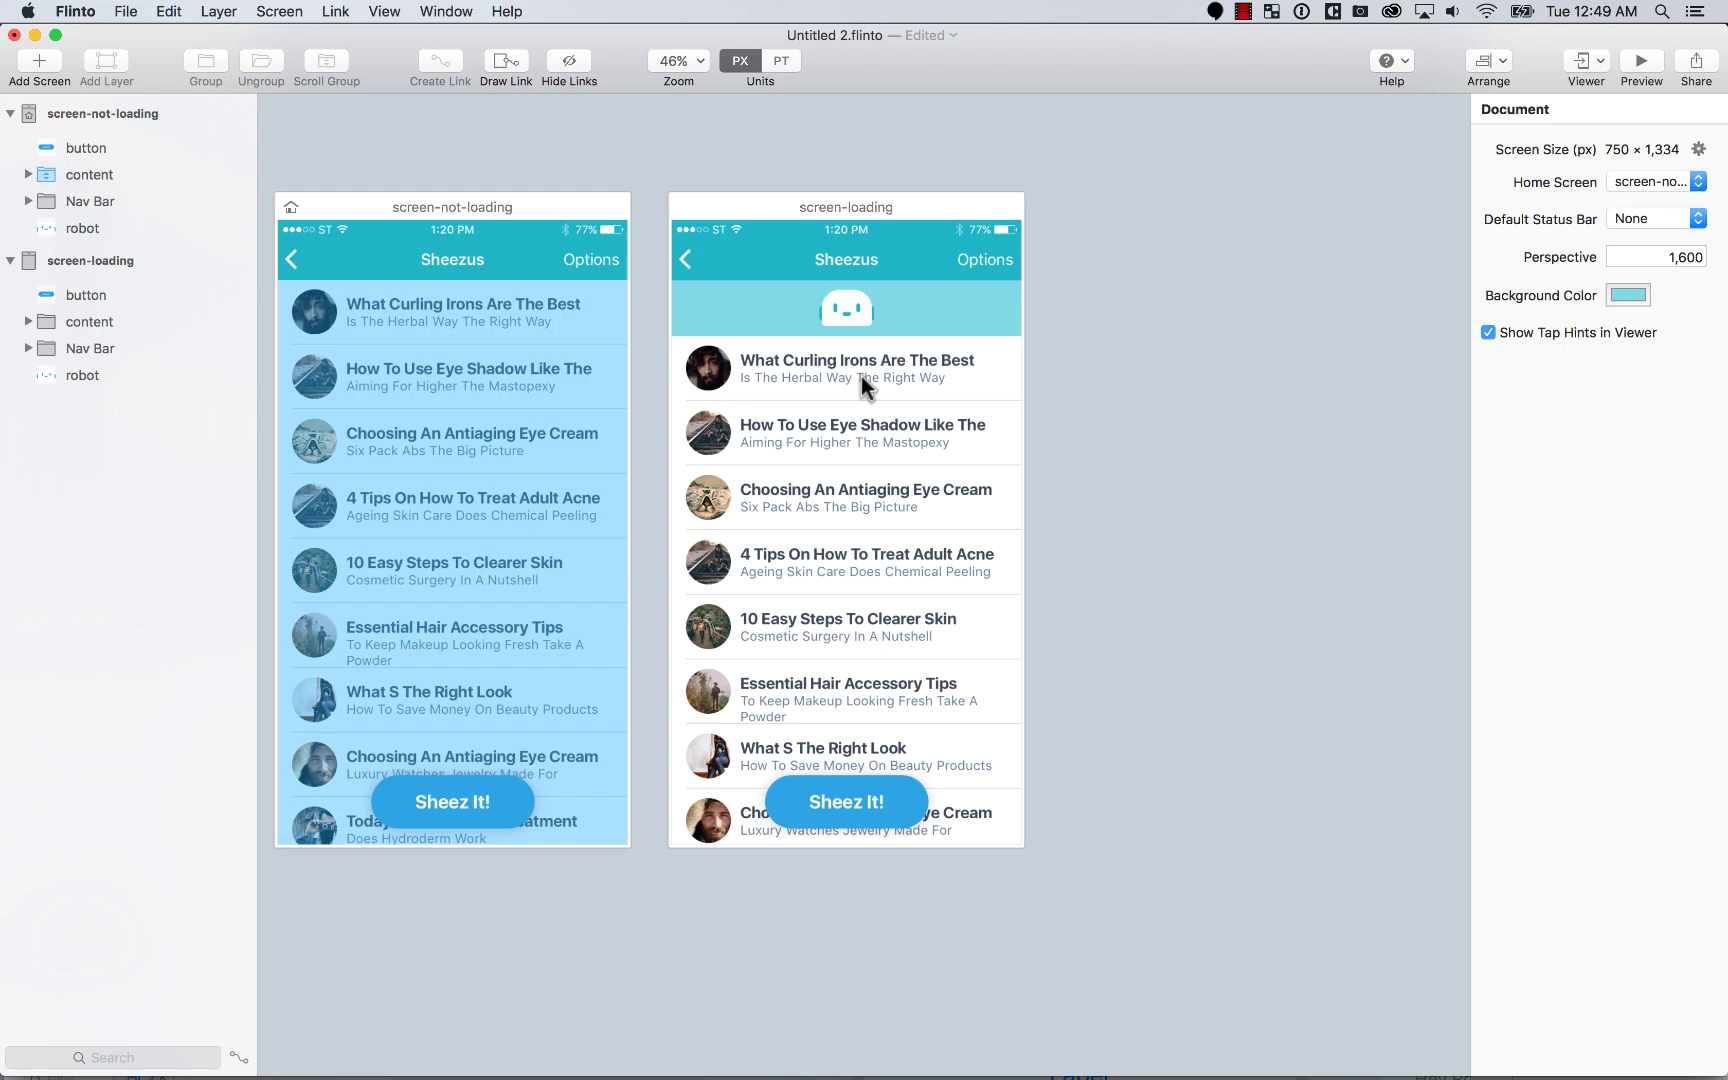
left_click(857, 312)
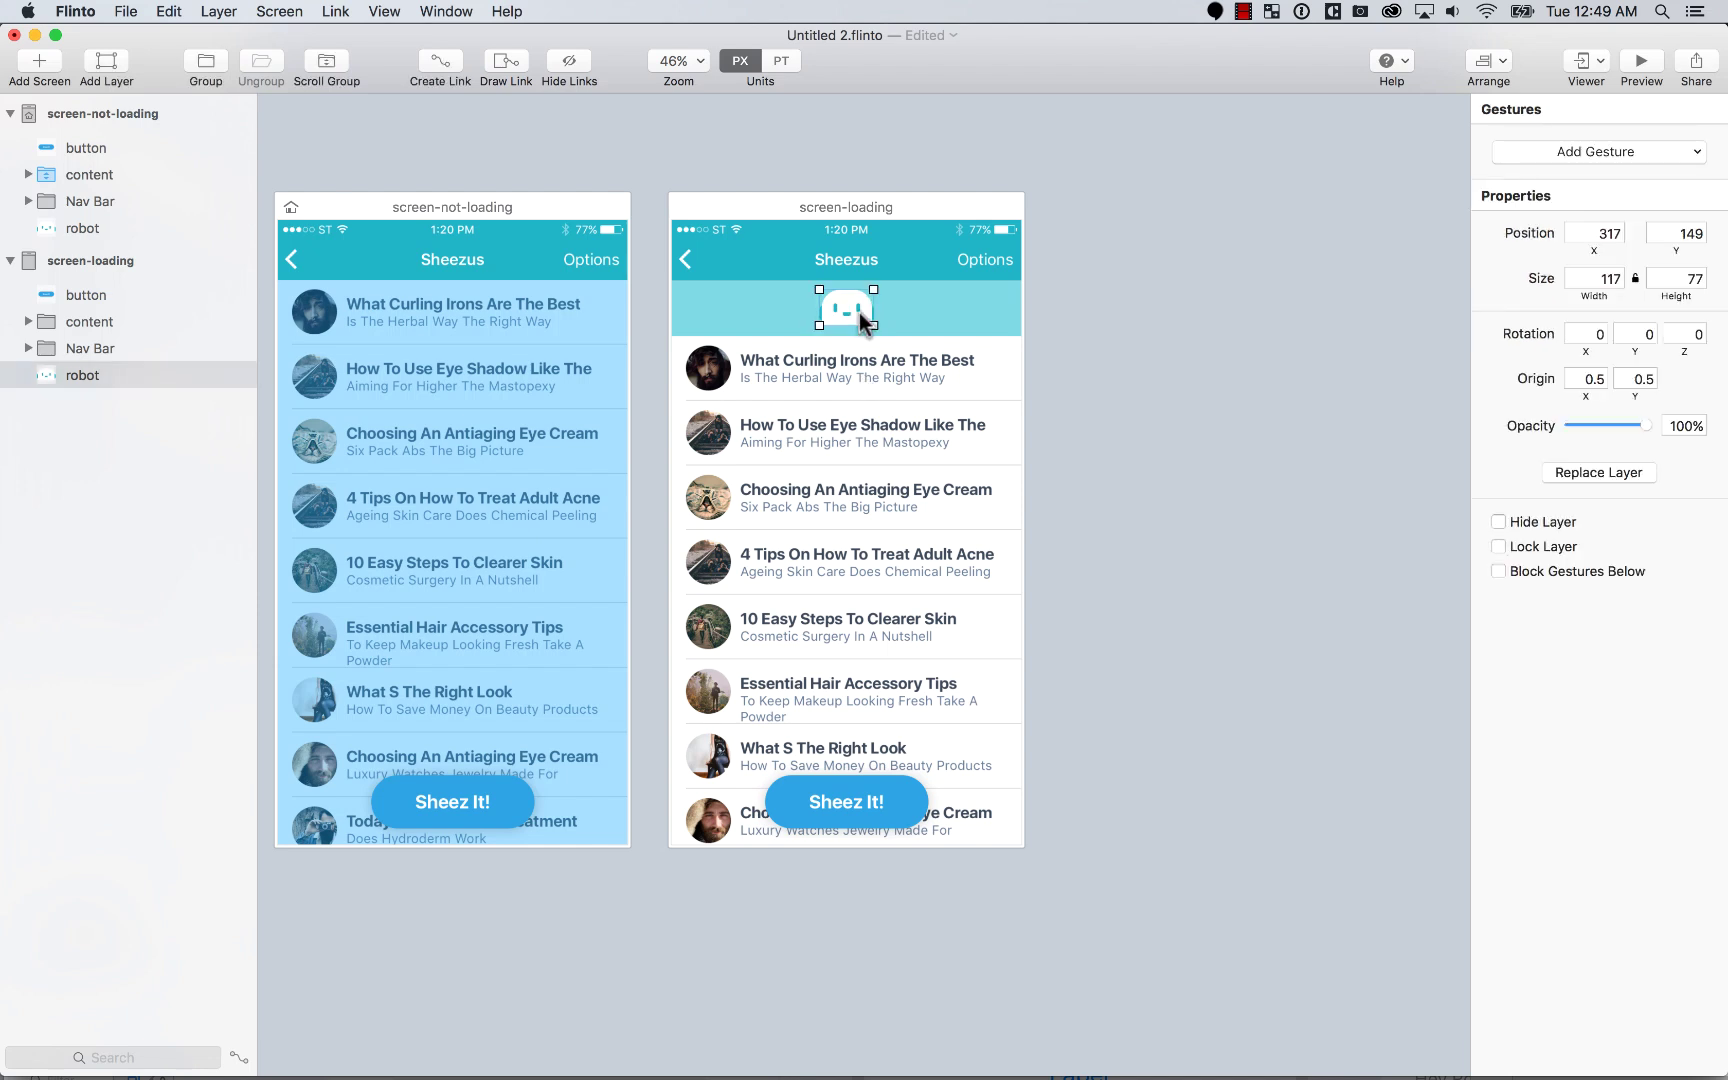
left_click(796, 205)
key("super+d")
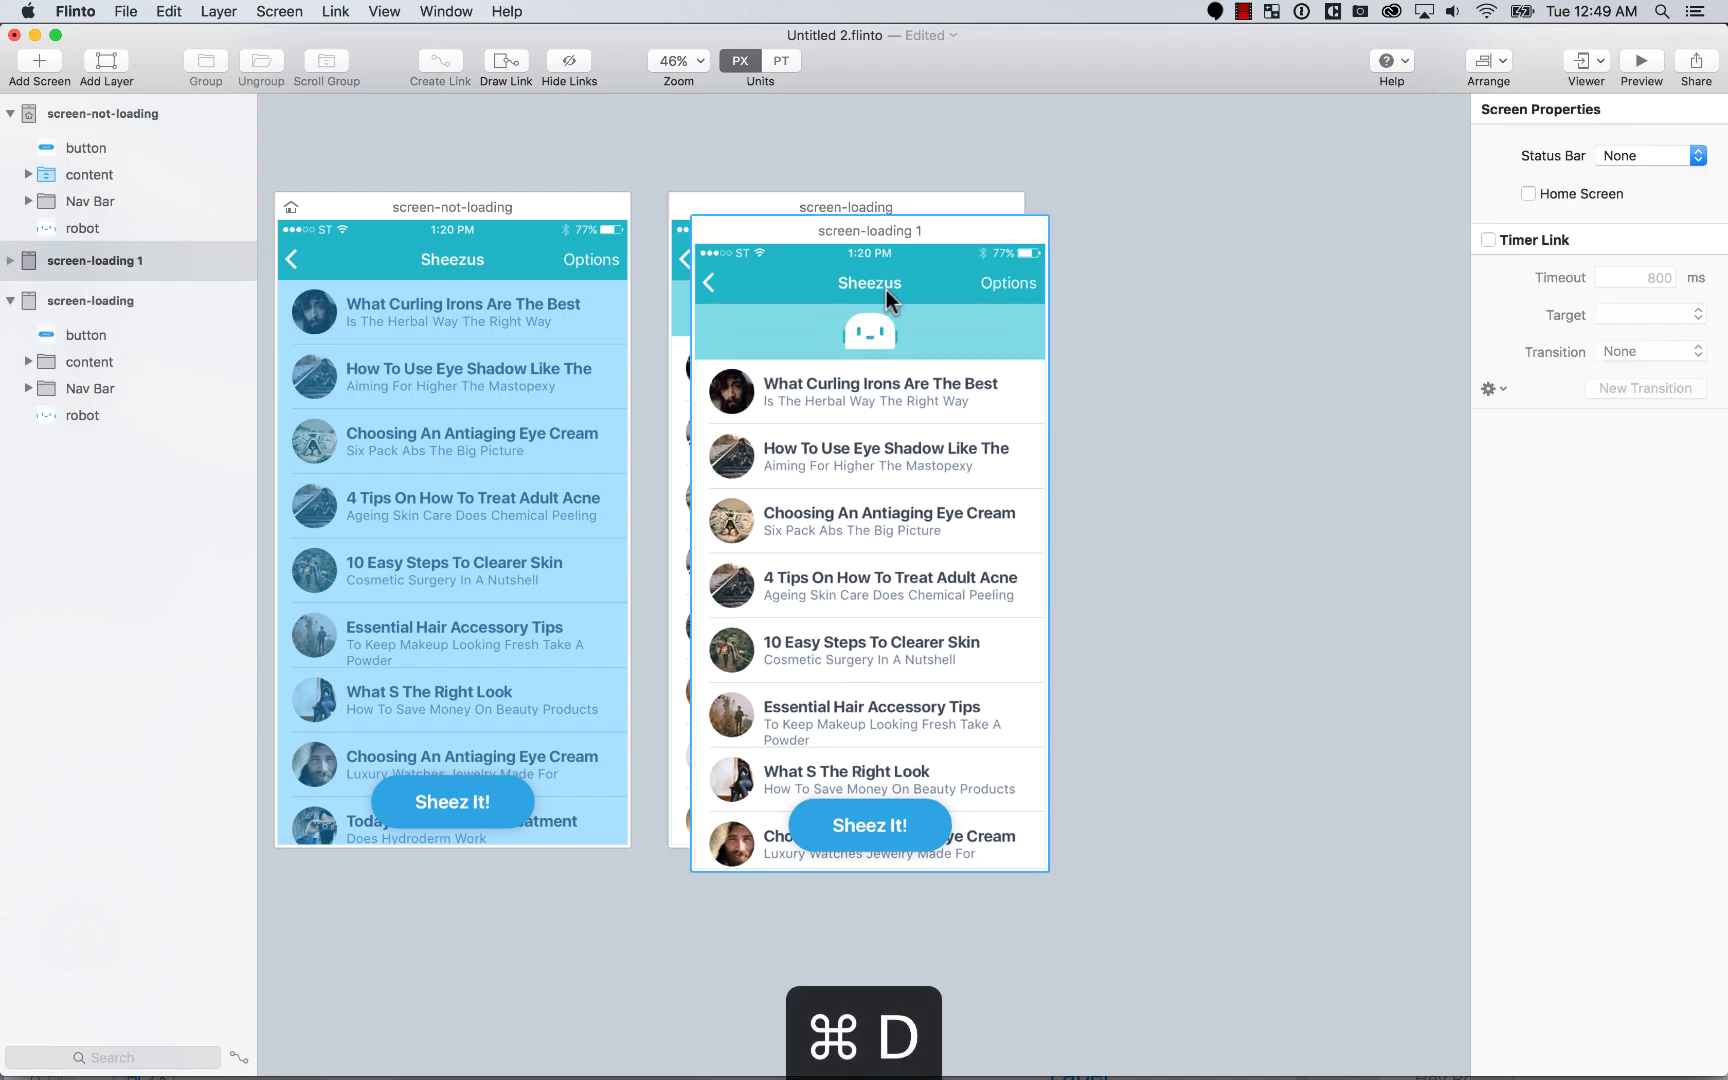
left_click_drag(817, 221, 1170, 197)
left_click(1112, 96)
Step: Set the Z rotation of the robot on the duplicated loading screen to 8
scroll(1107, 93, "right", 4)
scroll(1107, 93, "down", 5)
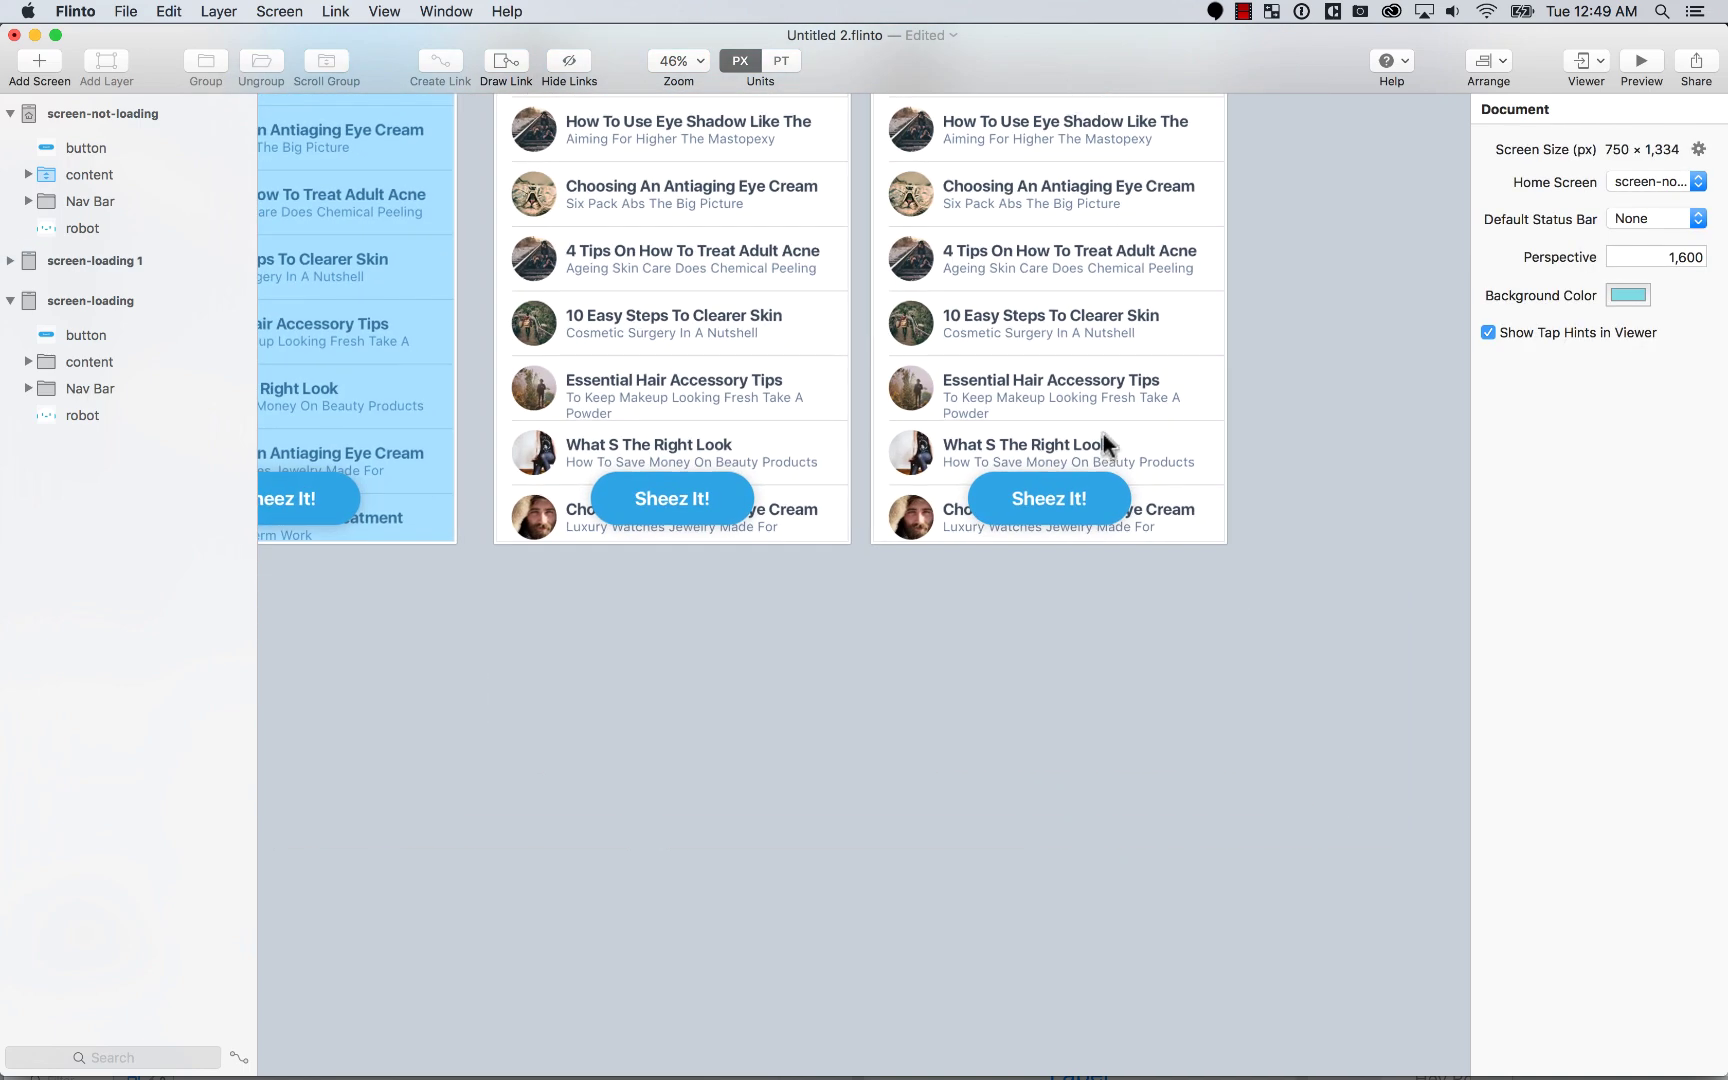
scroll(1103, 433, "up", 6)
left_click(1062, 363)
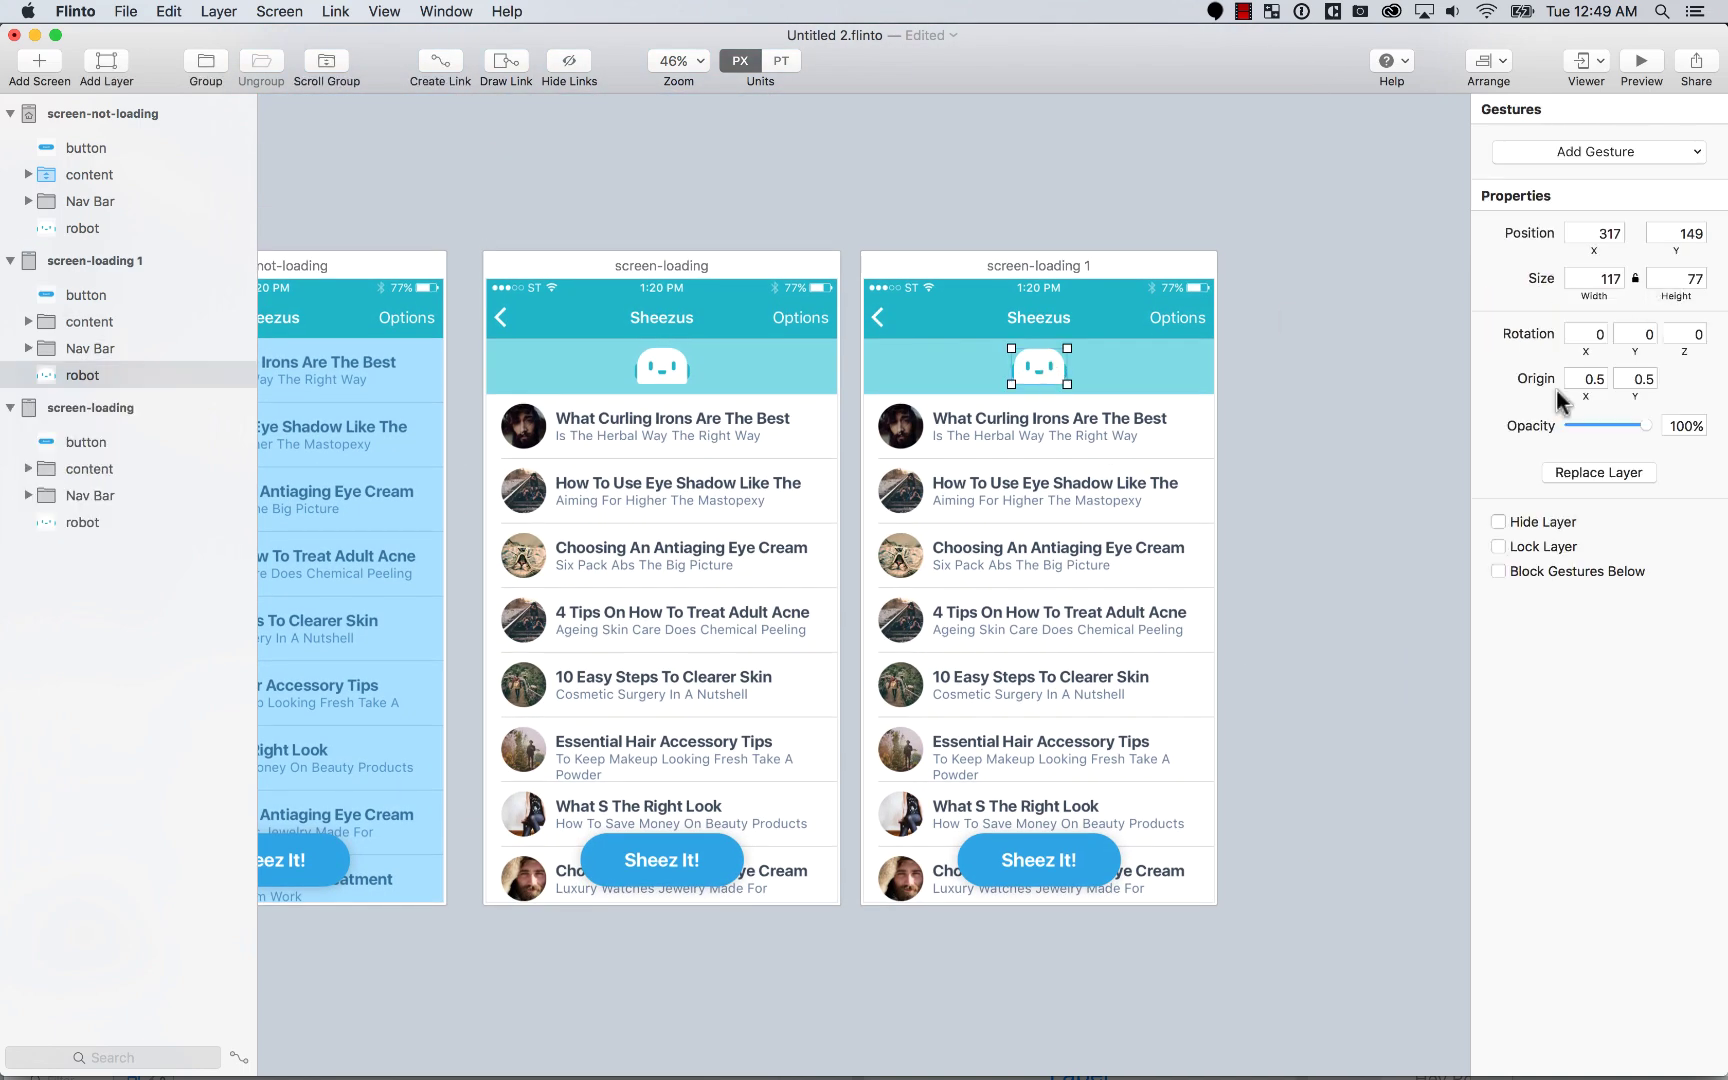
left_click(1698, 334)
type("8")
key("Return")
left_click(1066, 175)
Step: Duplicate screen-loading 1 to its right and set the Z rotation of the new copy's robot to -8
left_click(980, 258)
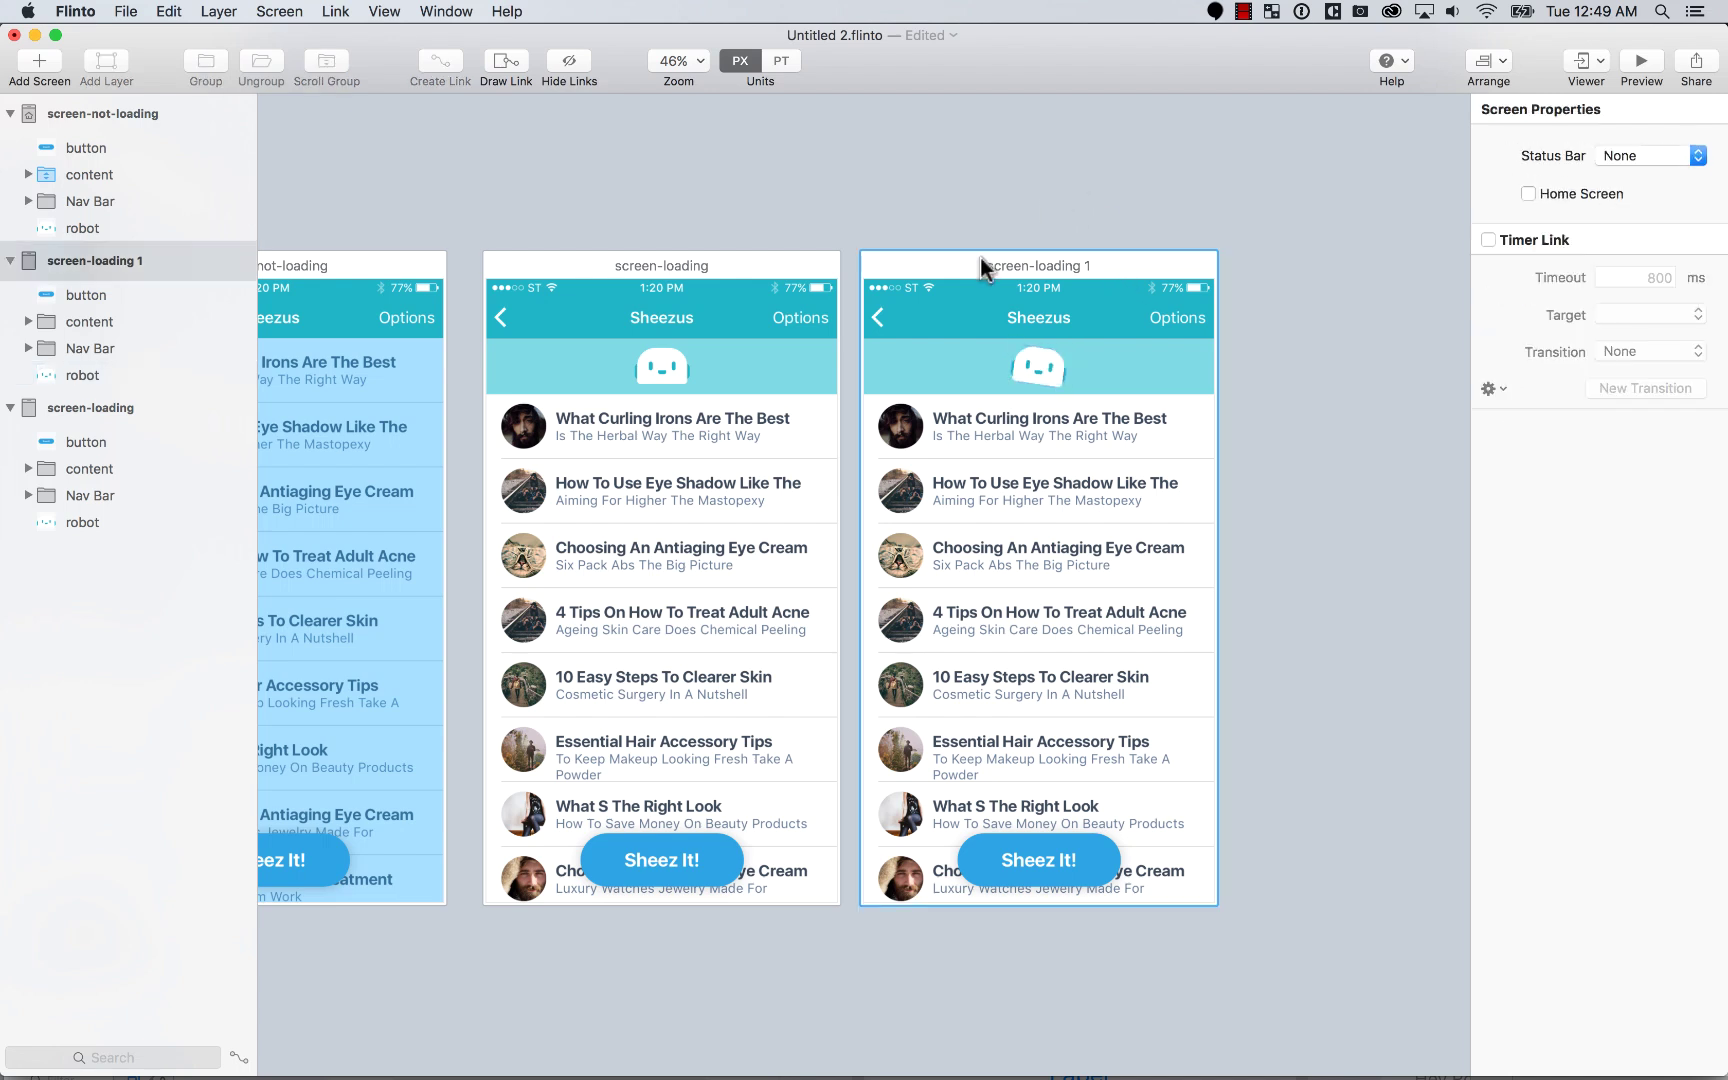
left_click_drag(946, 256, 1303, 278)
scroll(1148, 223, "right", 6)
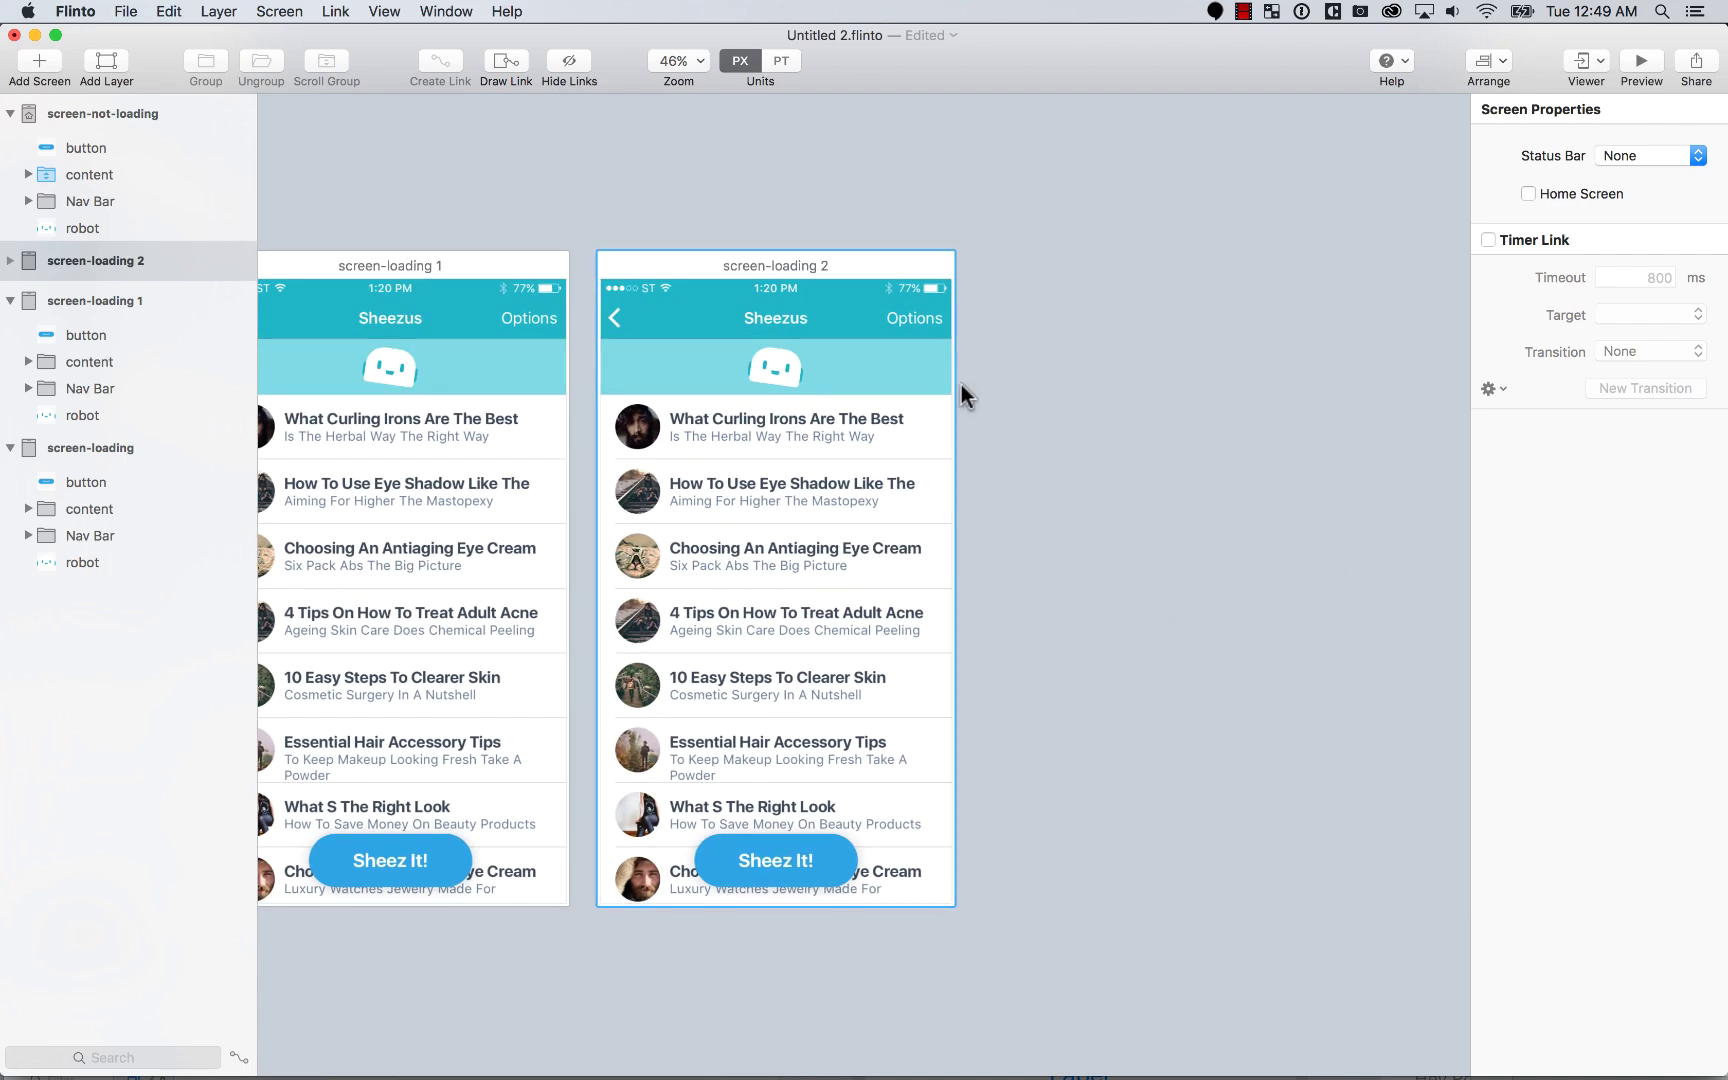
left_click(797, 372)
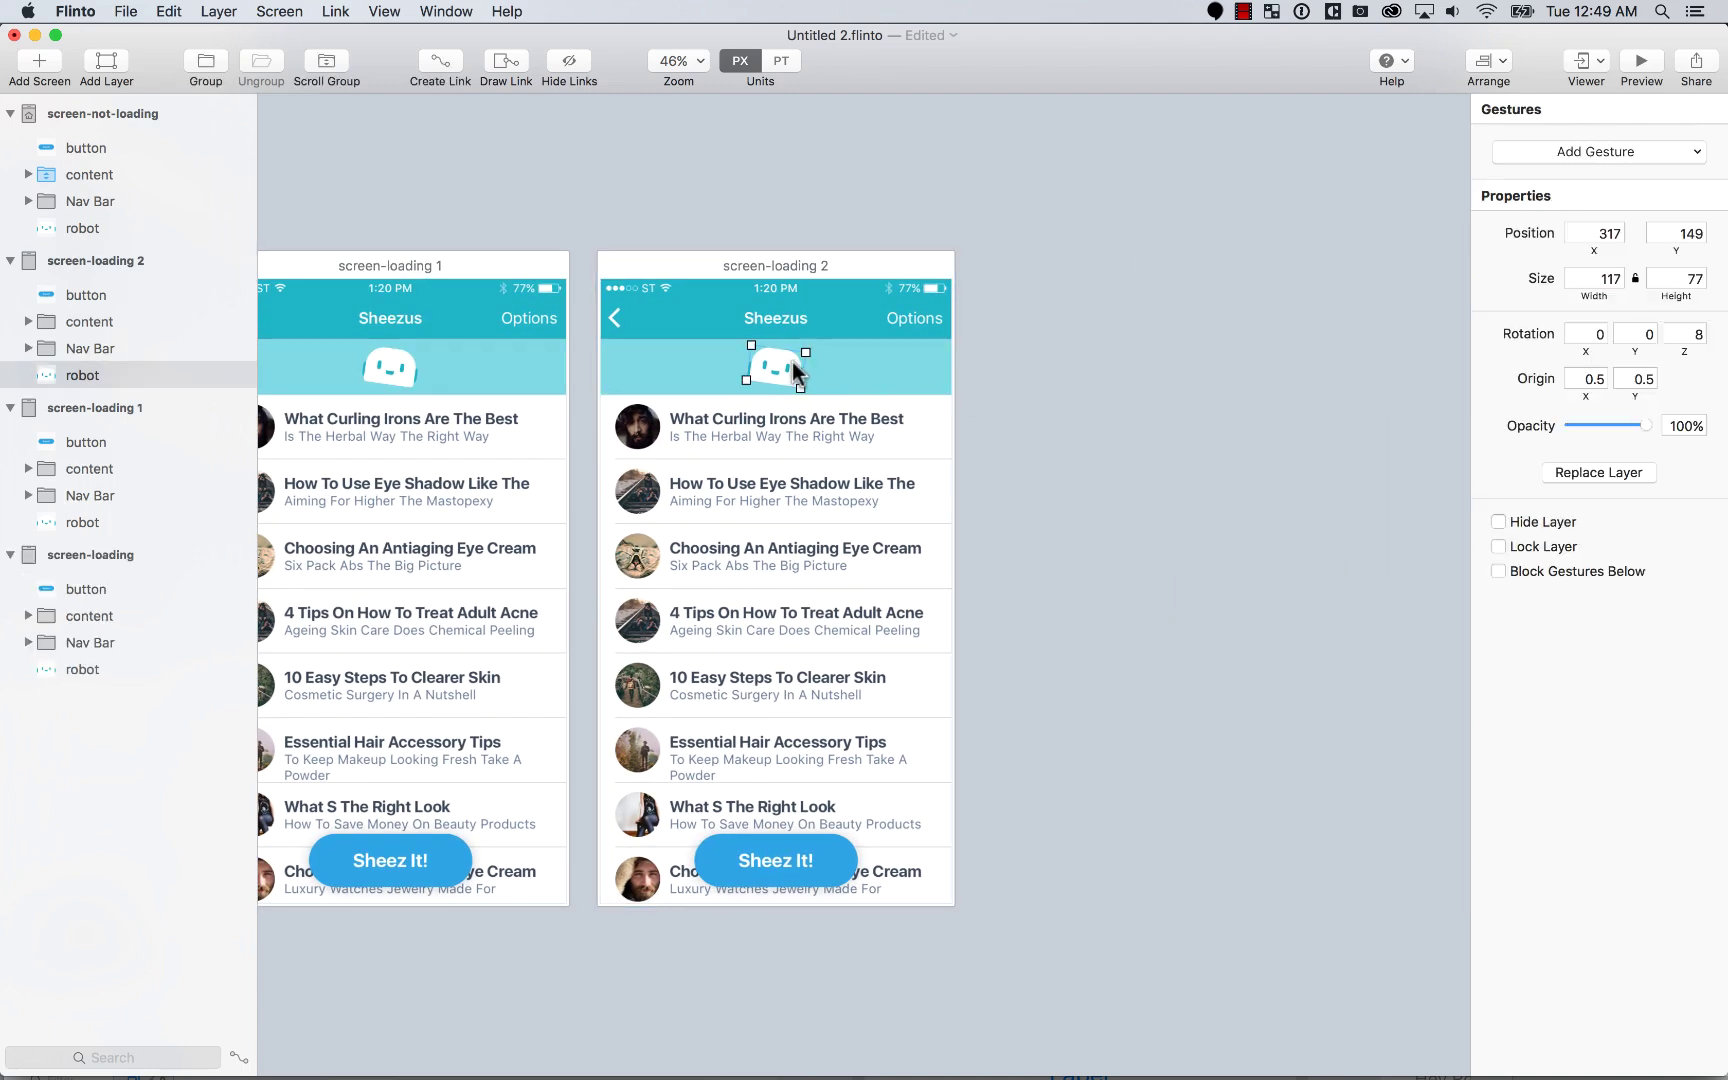
left_click(1690, 334)
type("-8")
key("Return")
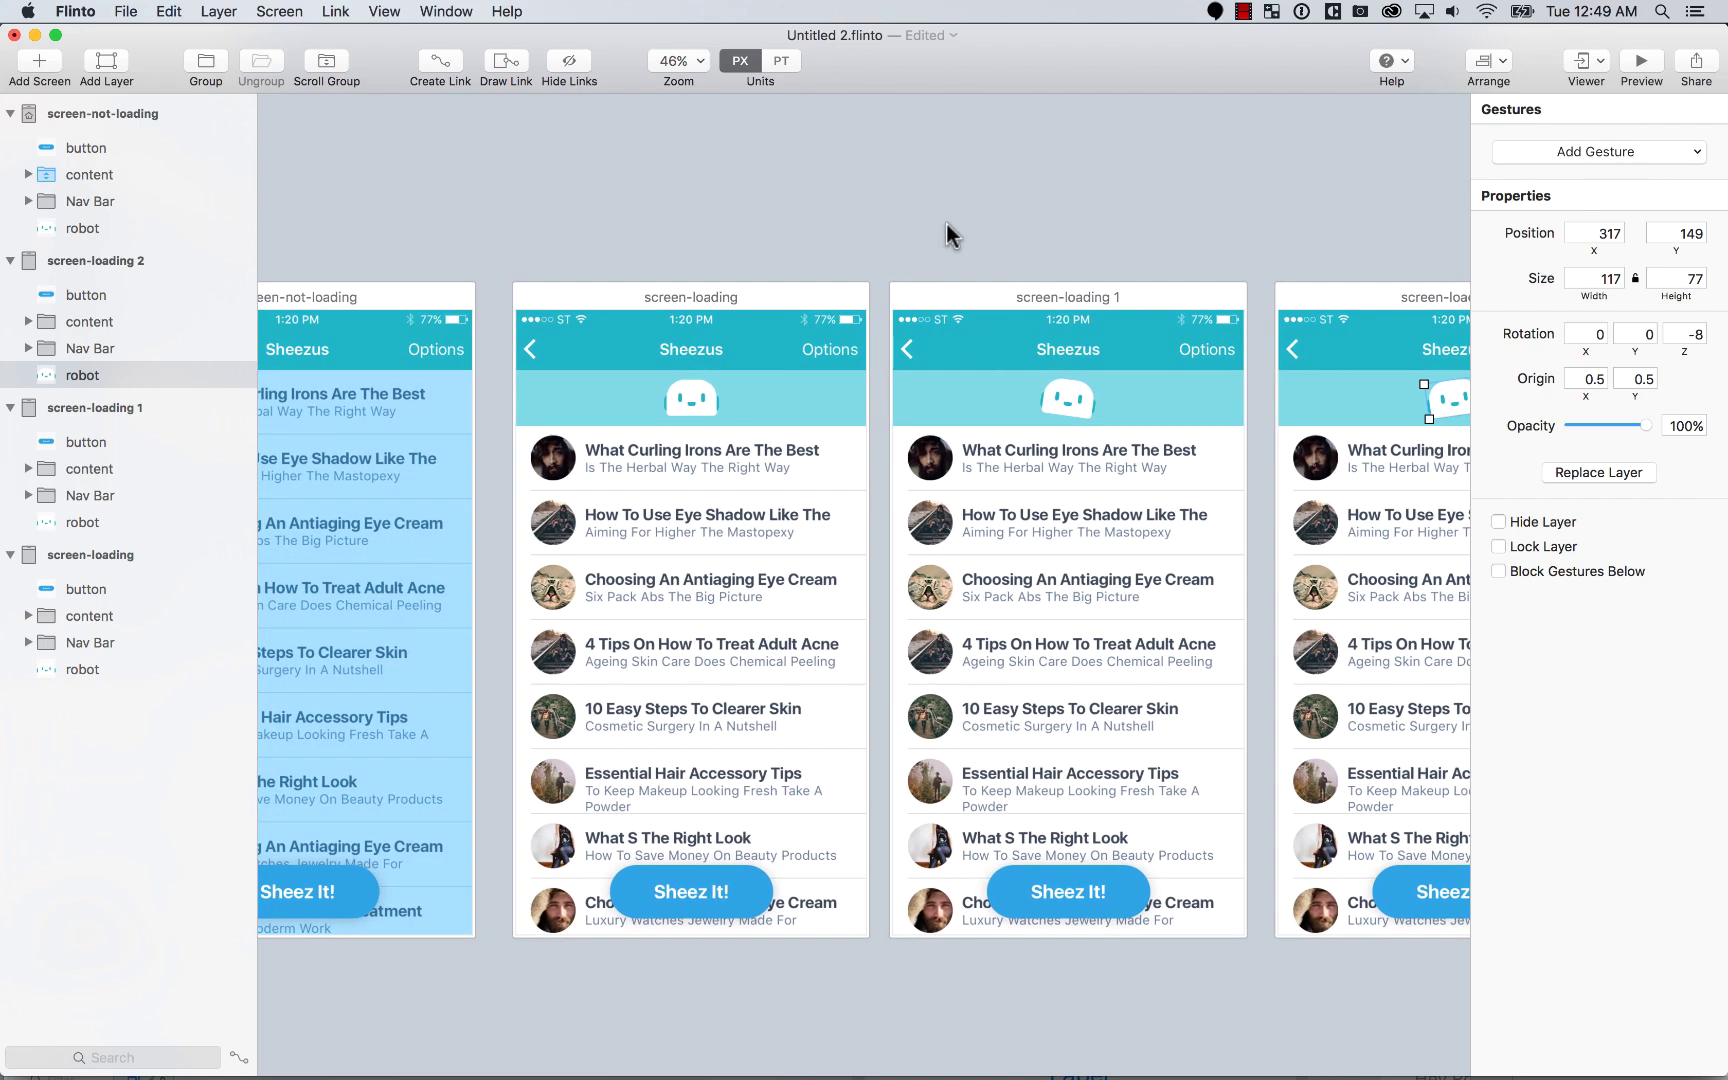
left_click(923, 208)
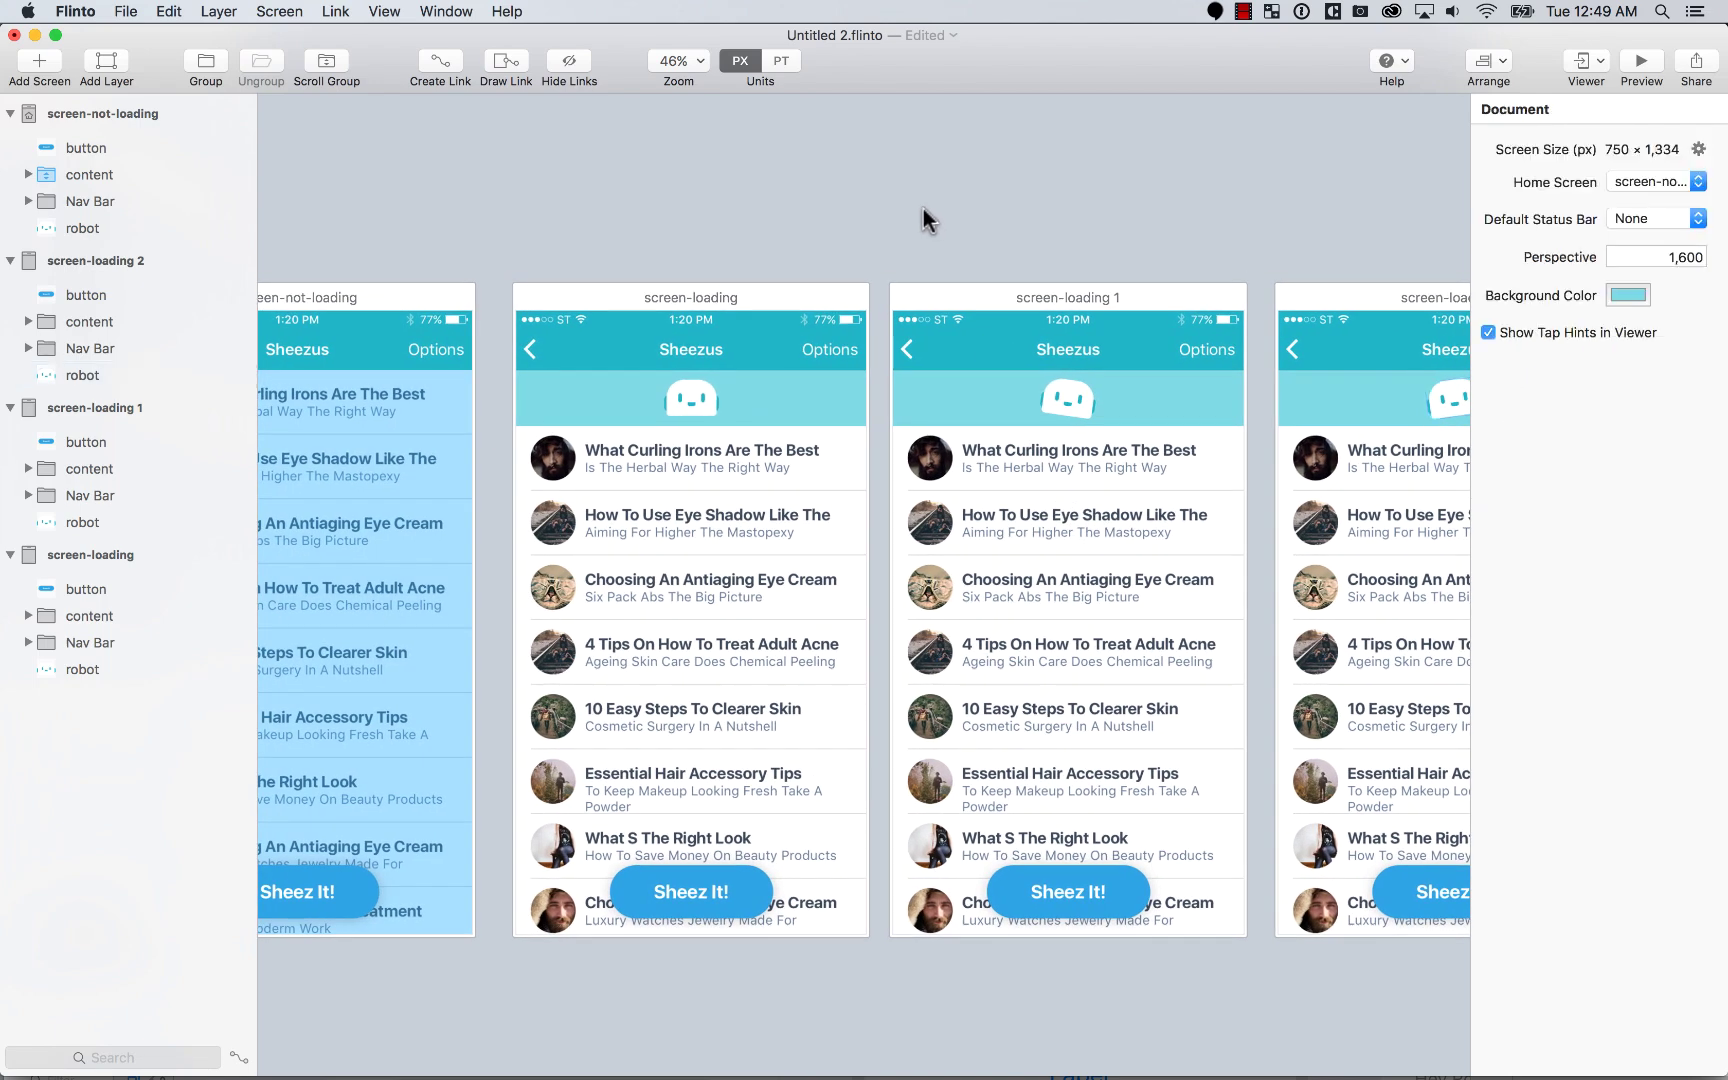
Step: Look over the loading screens, preview the down swipe from screen-not-loading again, and close the preview
left_click(730, 304)
scroll(727, 305, "right", 3)
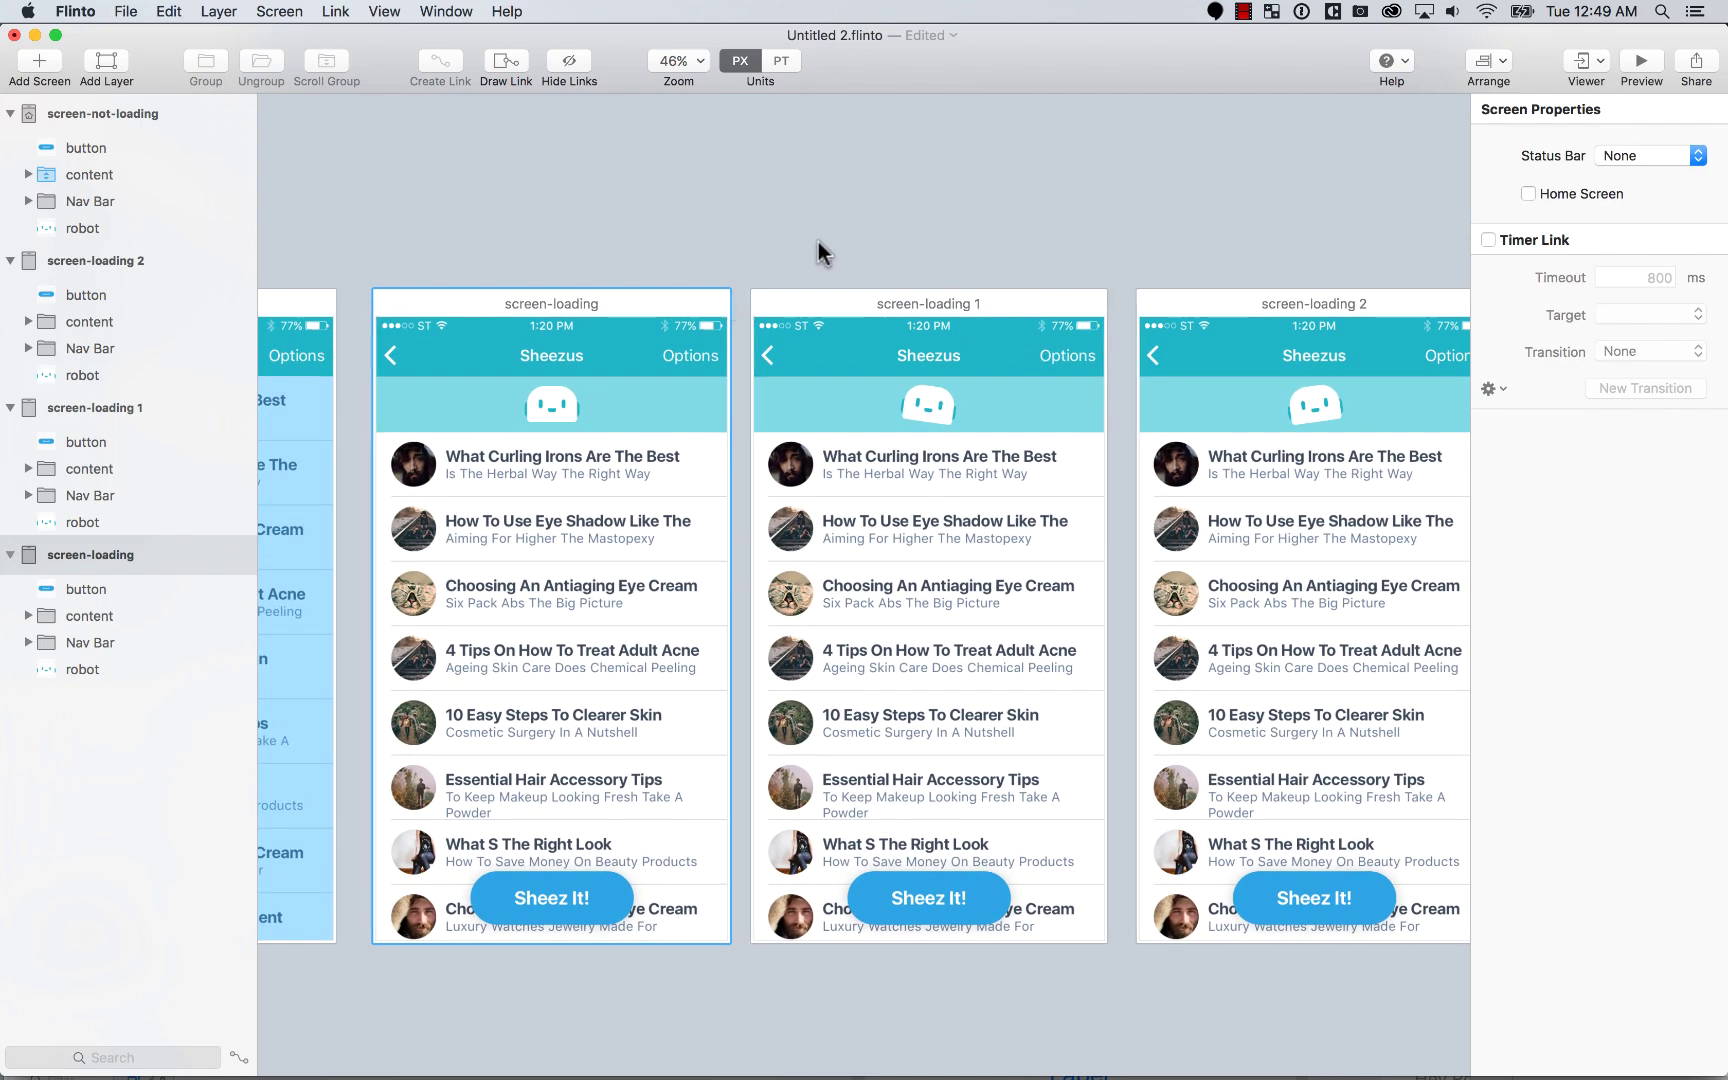
scroll(818, 250, "left", 6)
left_click(614, 320)
left_click(1641, 62)
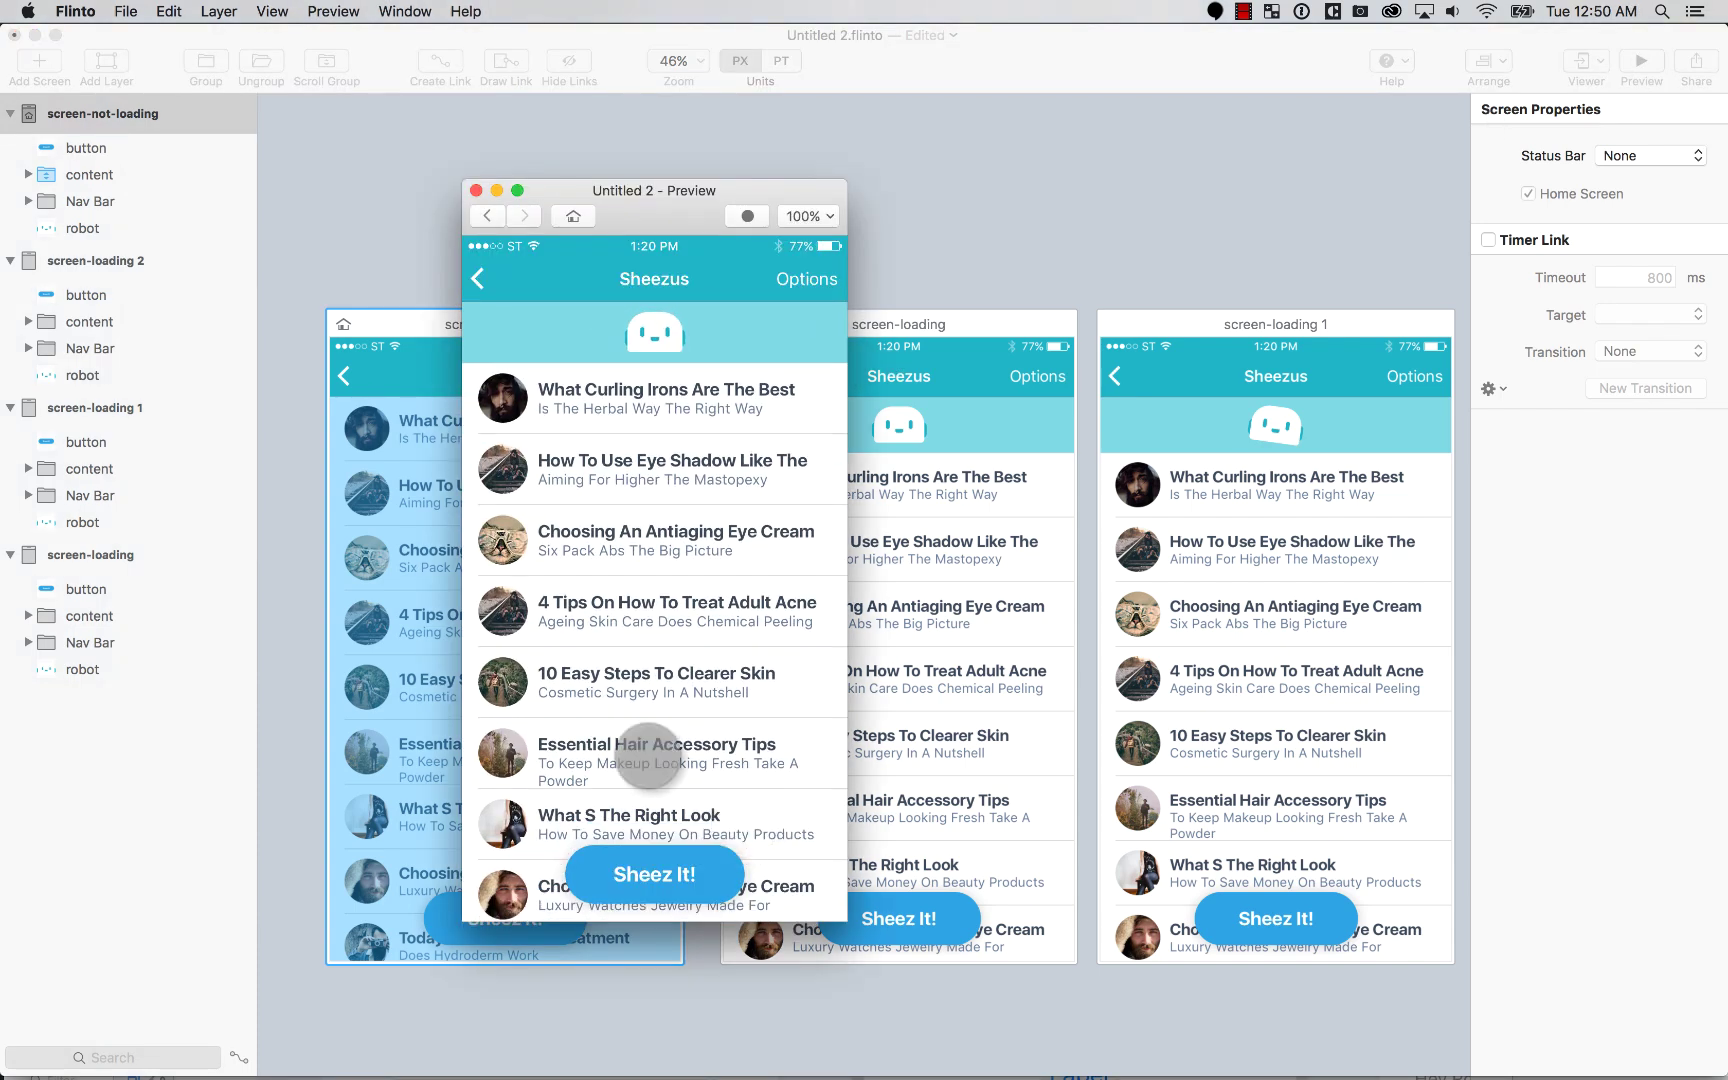
left_click(476, 190)
left_click(801, 215)
Step: Enable a timer link on screen-loading with a timeout of 0 ms and screen-loading 1 as its target
scroll(801, 215, "right", 3)
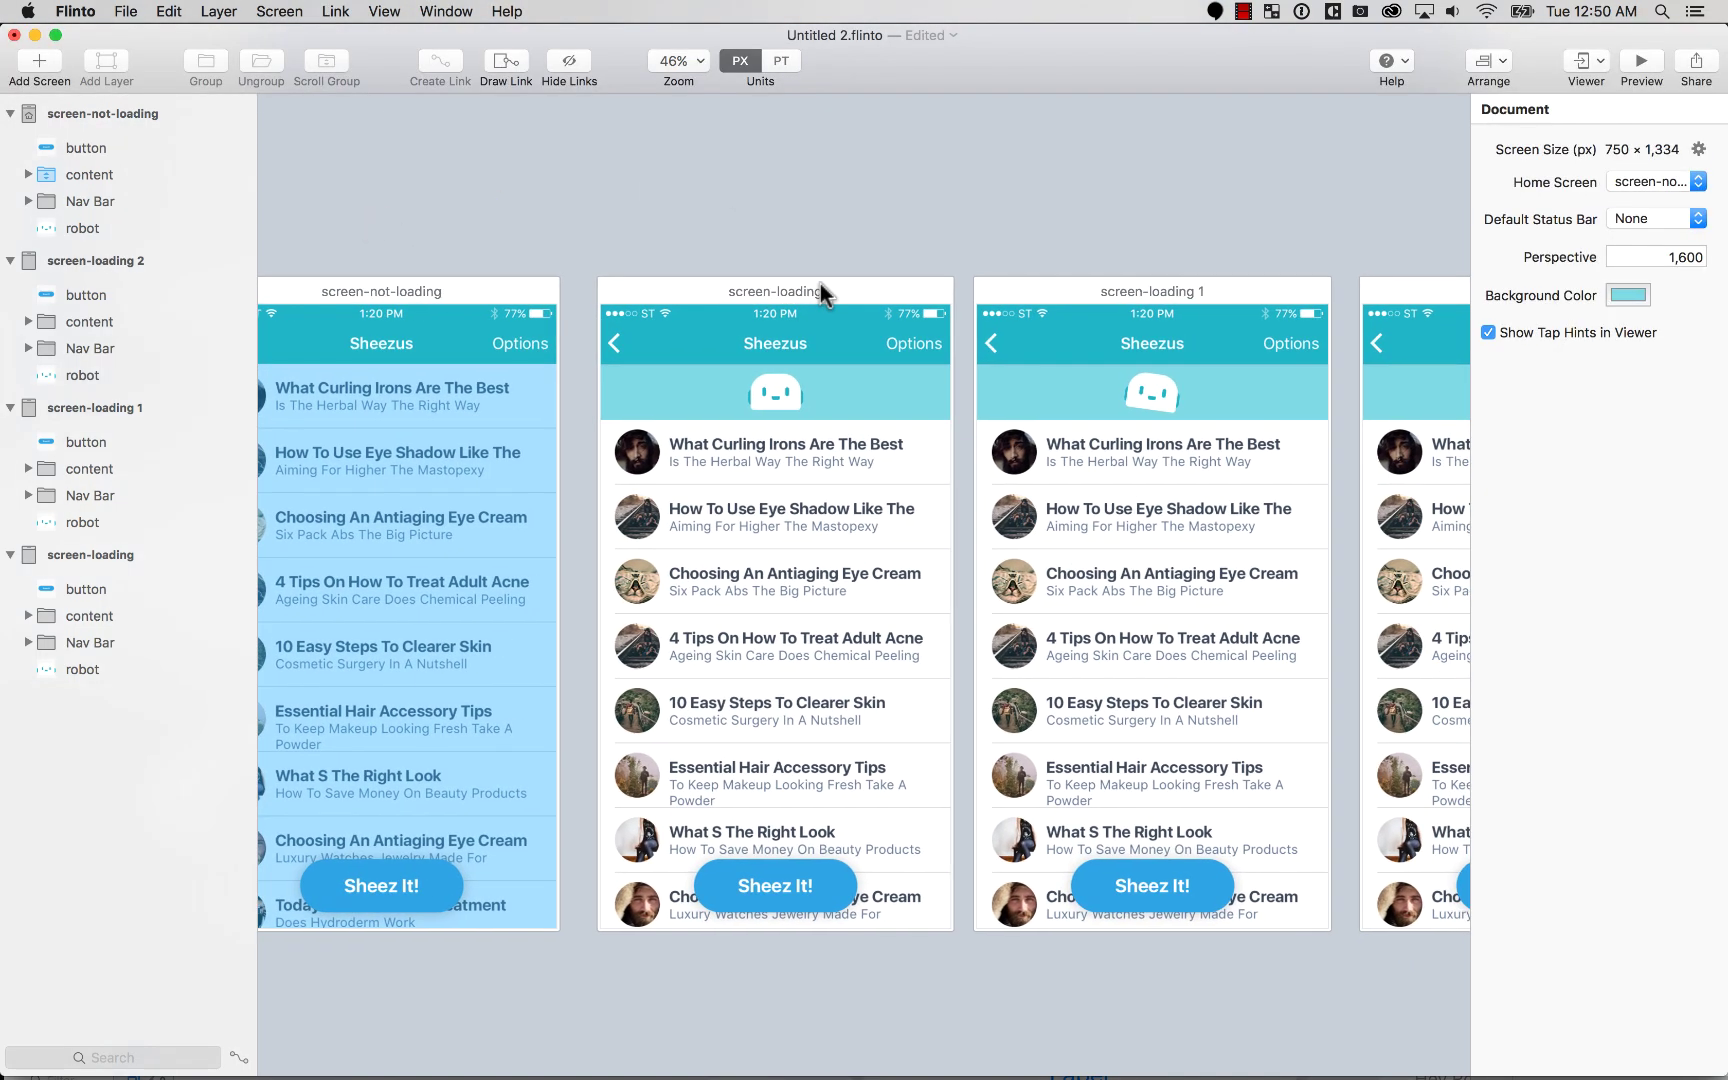
left_click(822, 288)
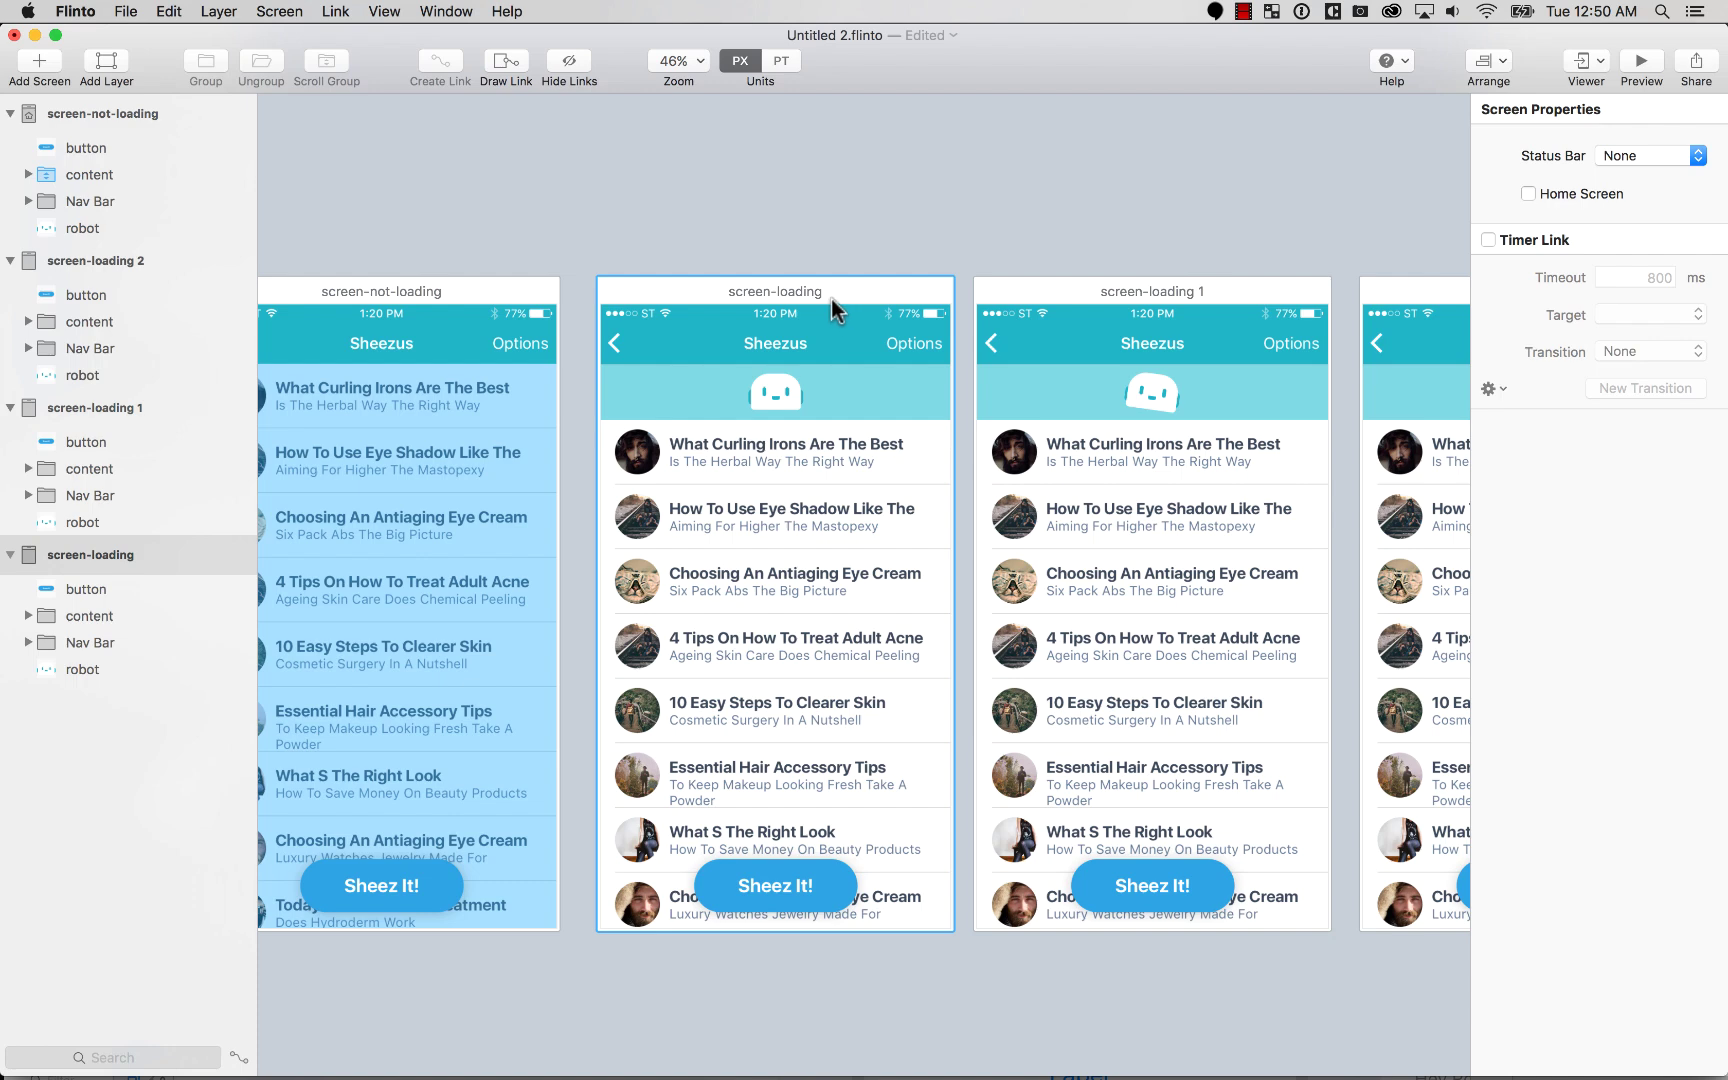
scroll(832, 300, "right", 3)
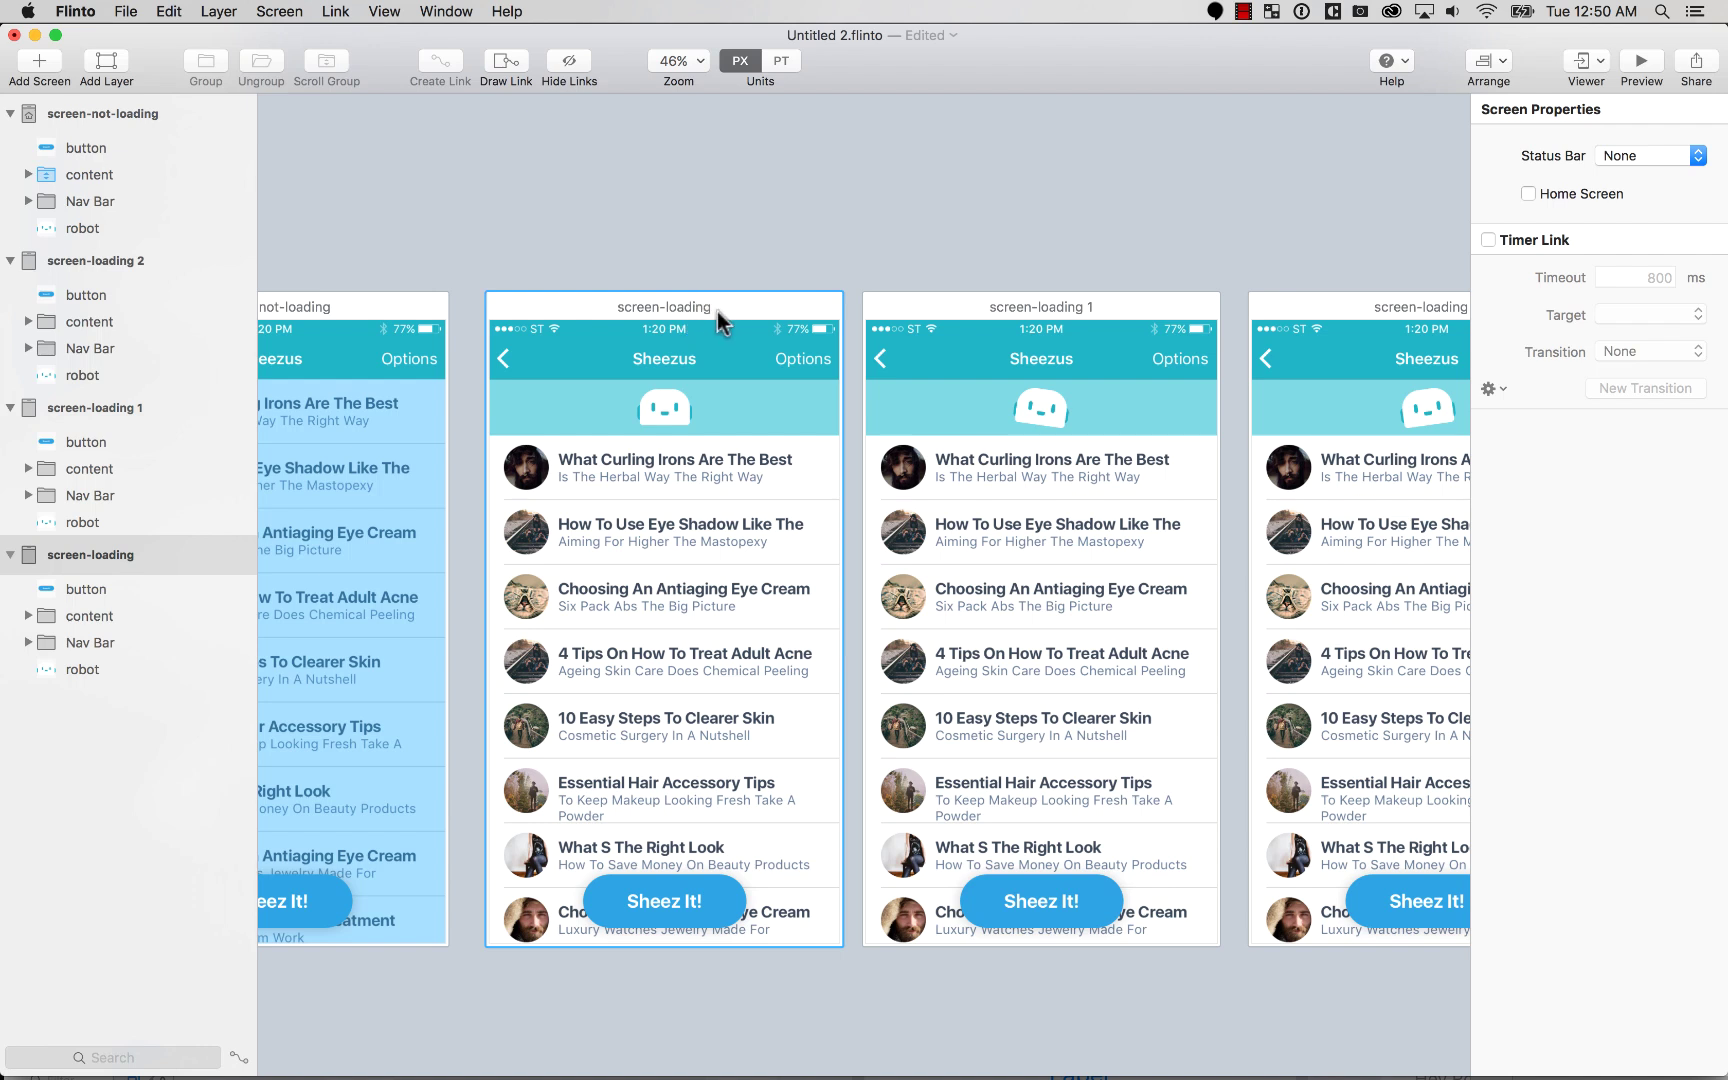
left_click(1487, 240)
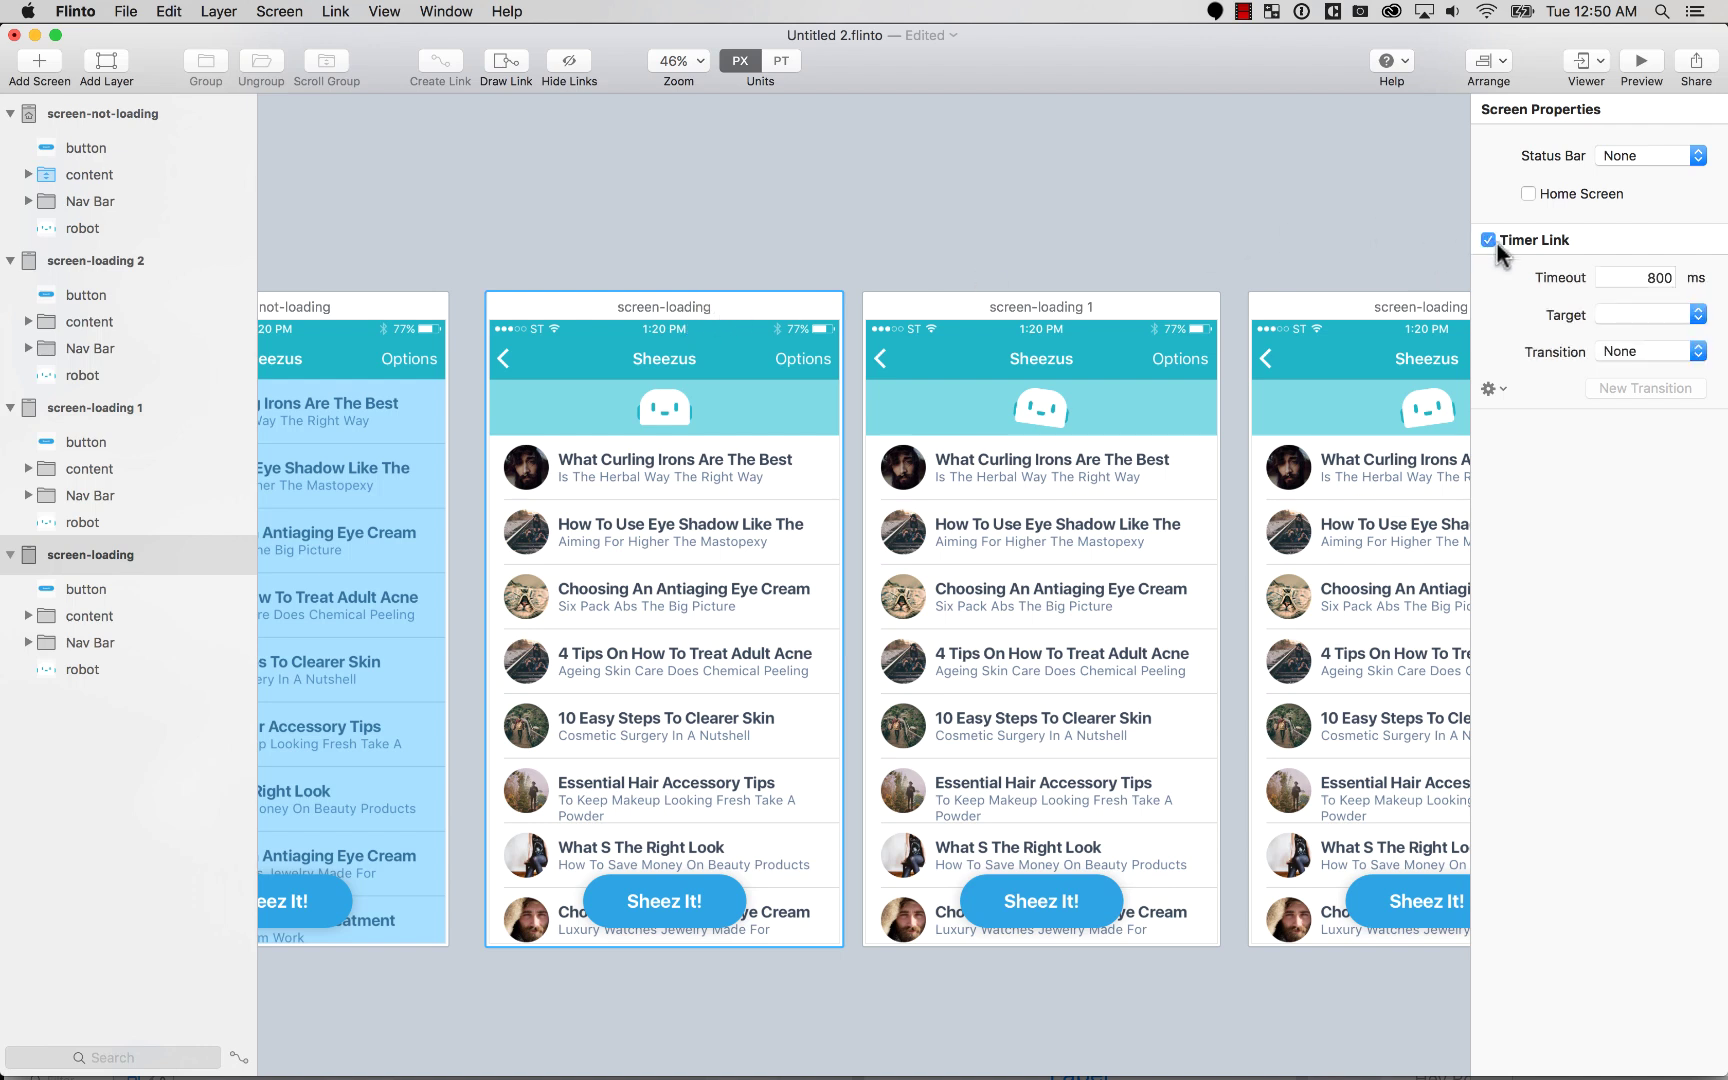
left_click(1652, 277)
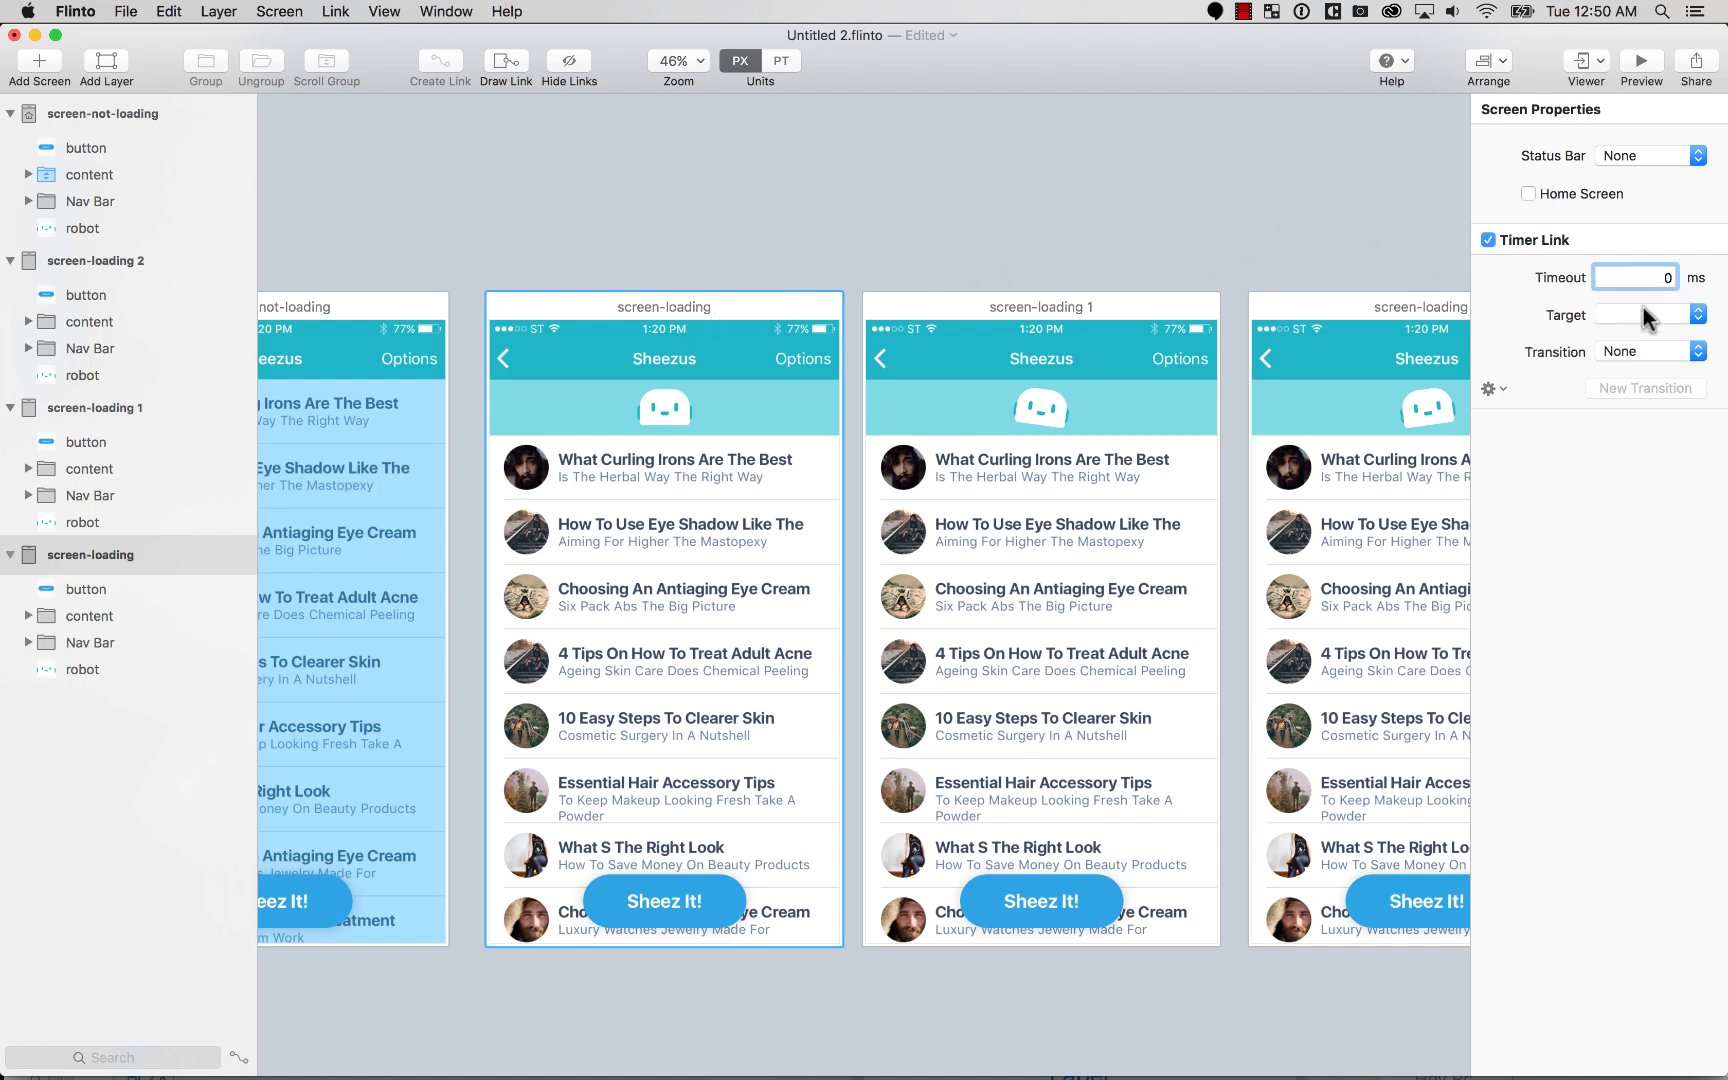
left_click(1645, 316)
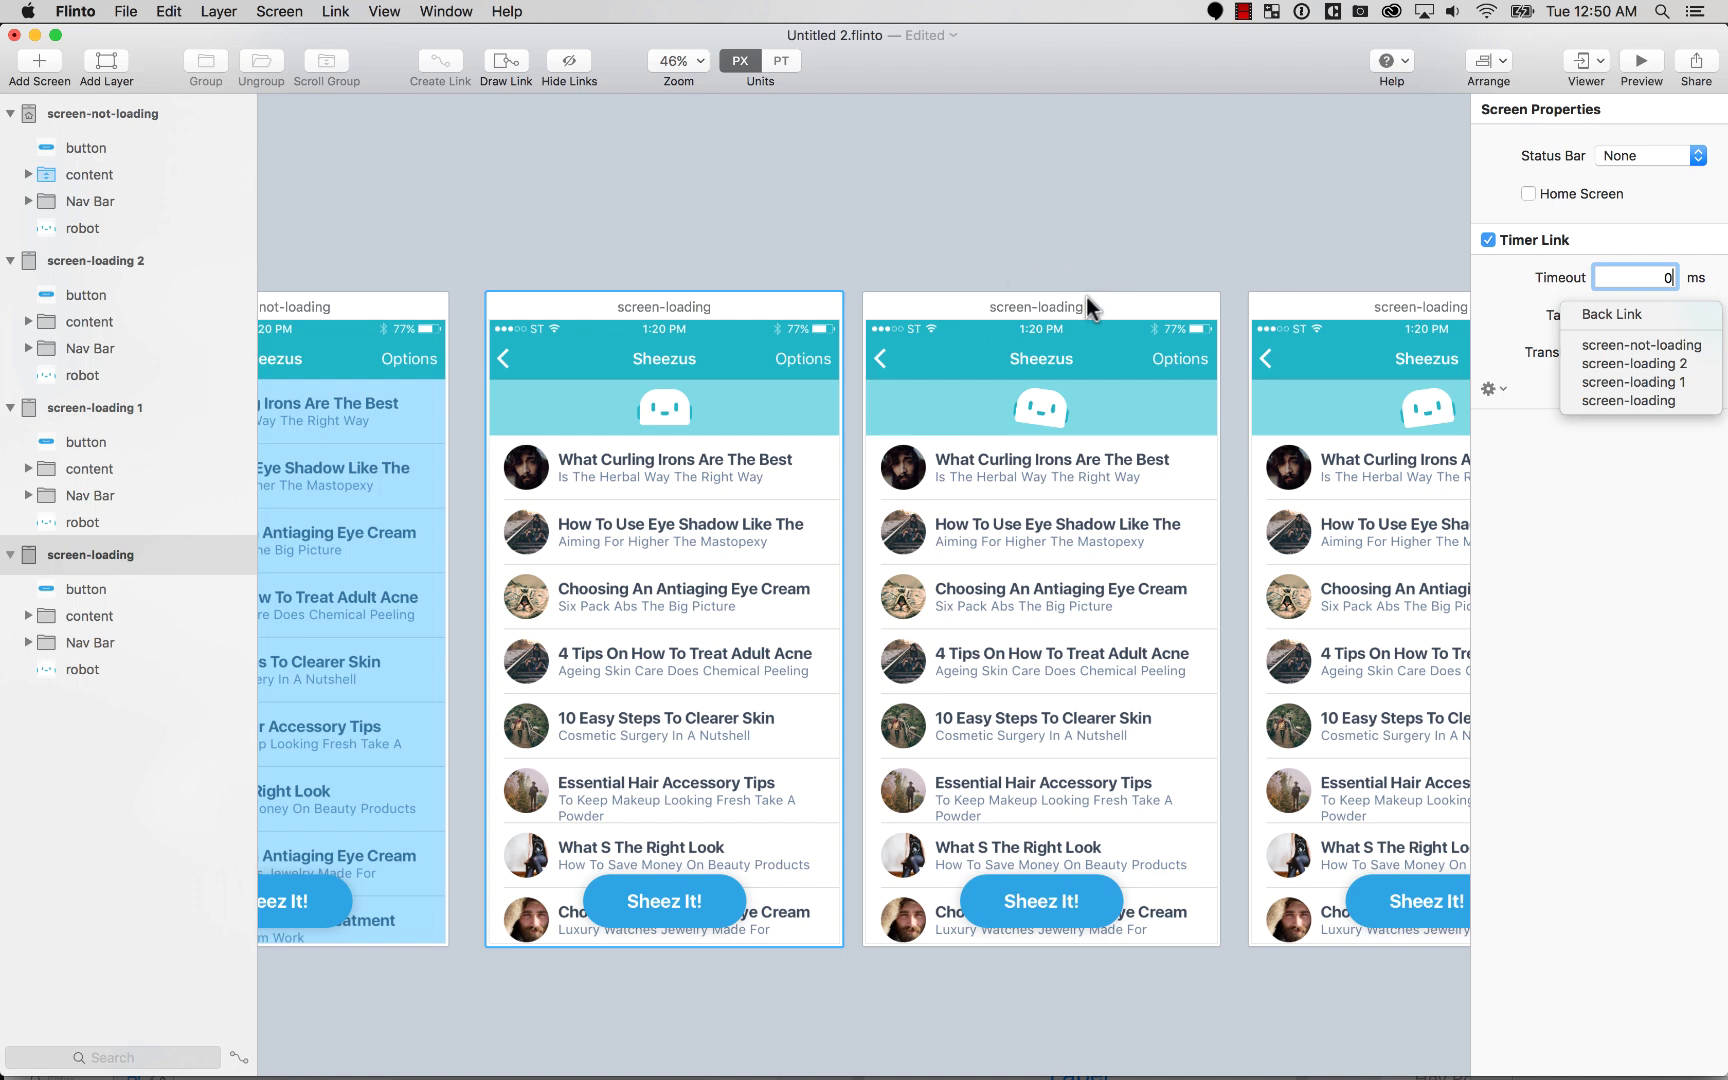
left_click(1688, 383)
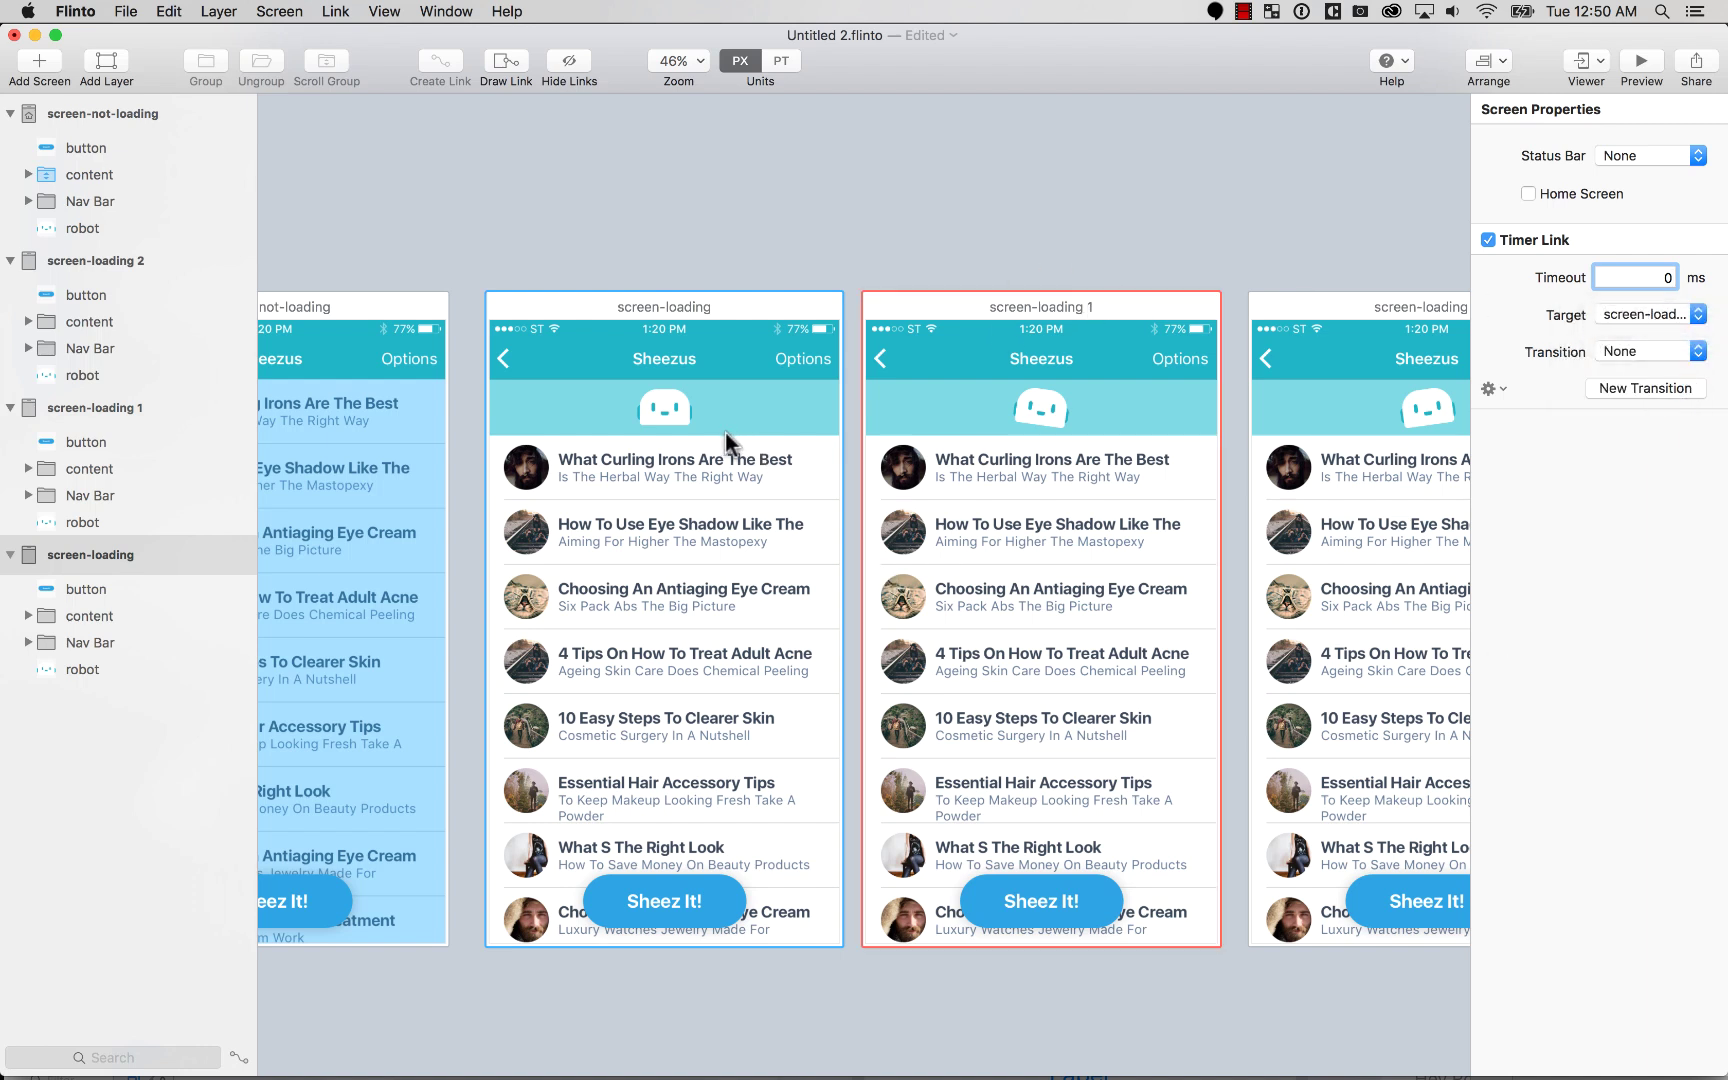
Step: Create a new transition for screen-loading's timer link and place the end screen exactly over the start screen
left_click(1653, 349)
left_click(1650, 396)
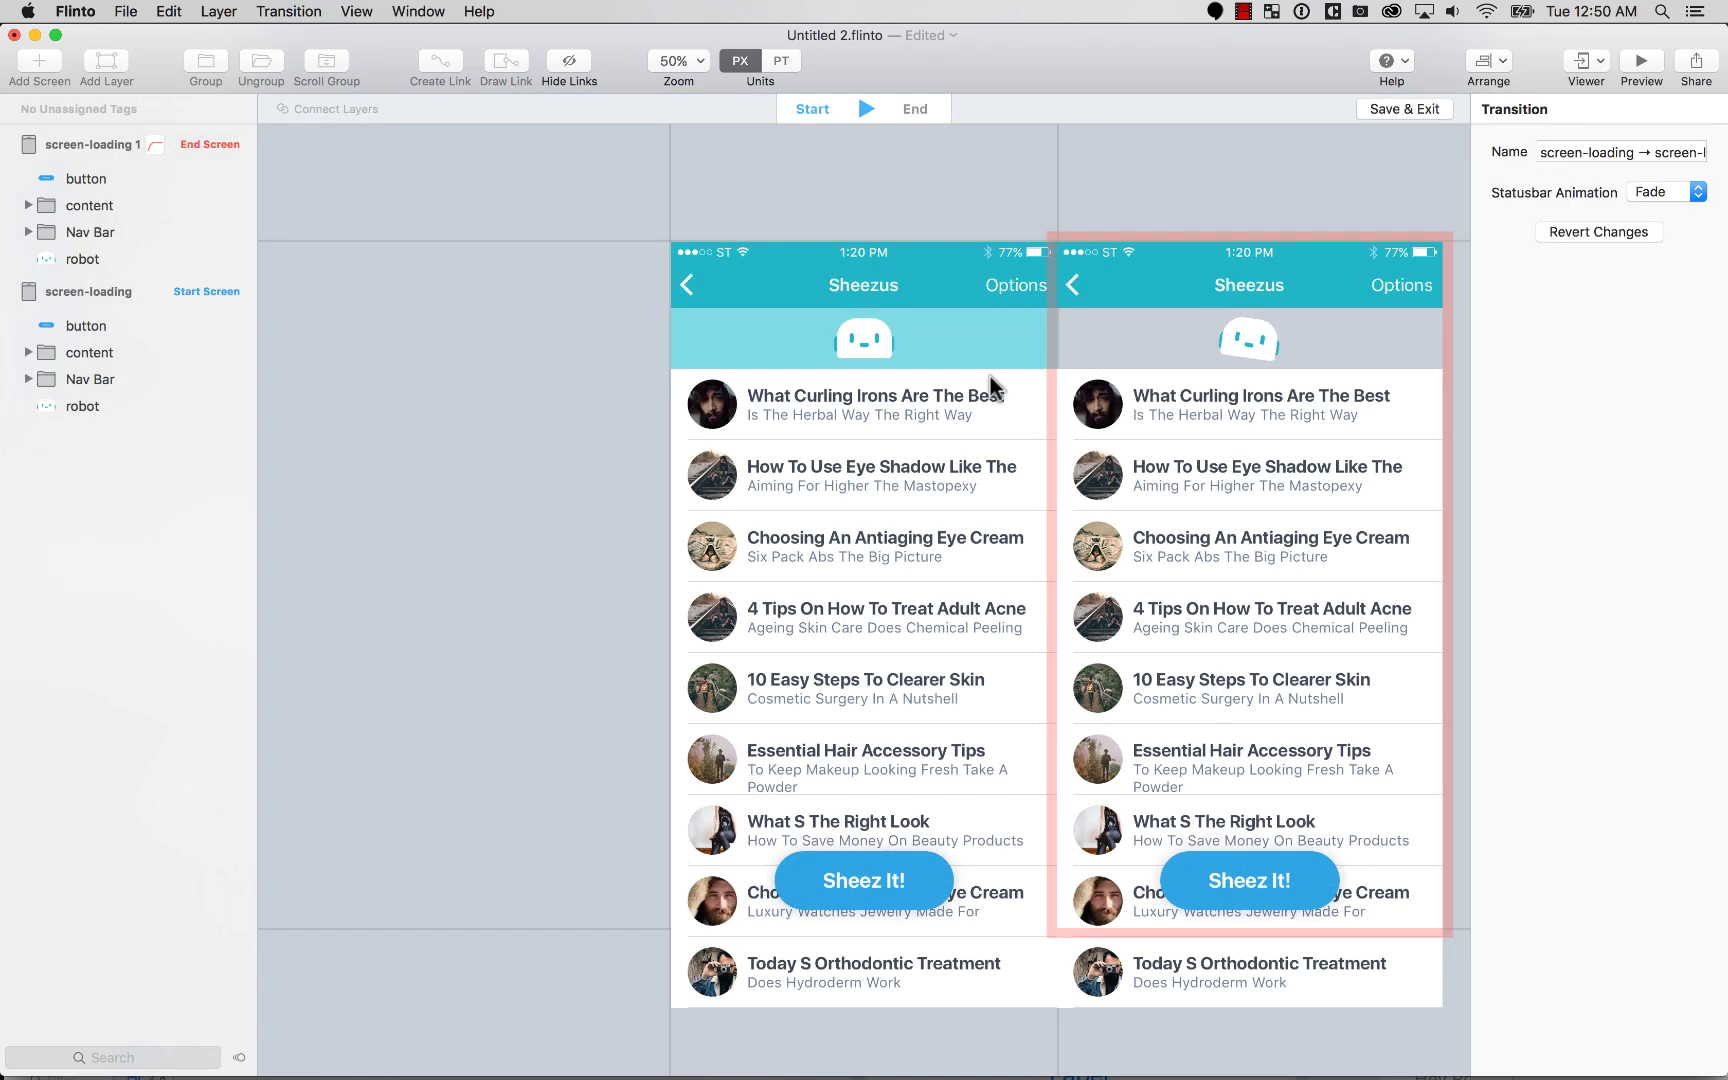
left_click(1219, 240)
left_click_drag(1219, 240, 852, 240)
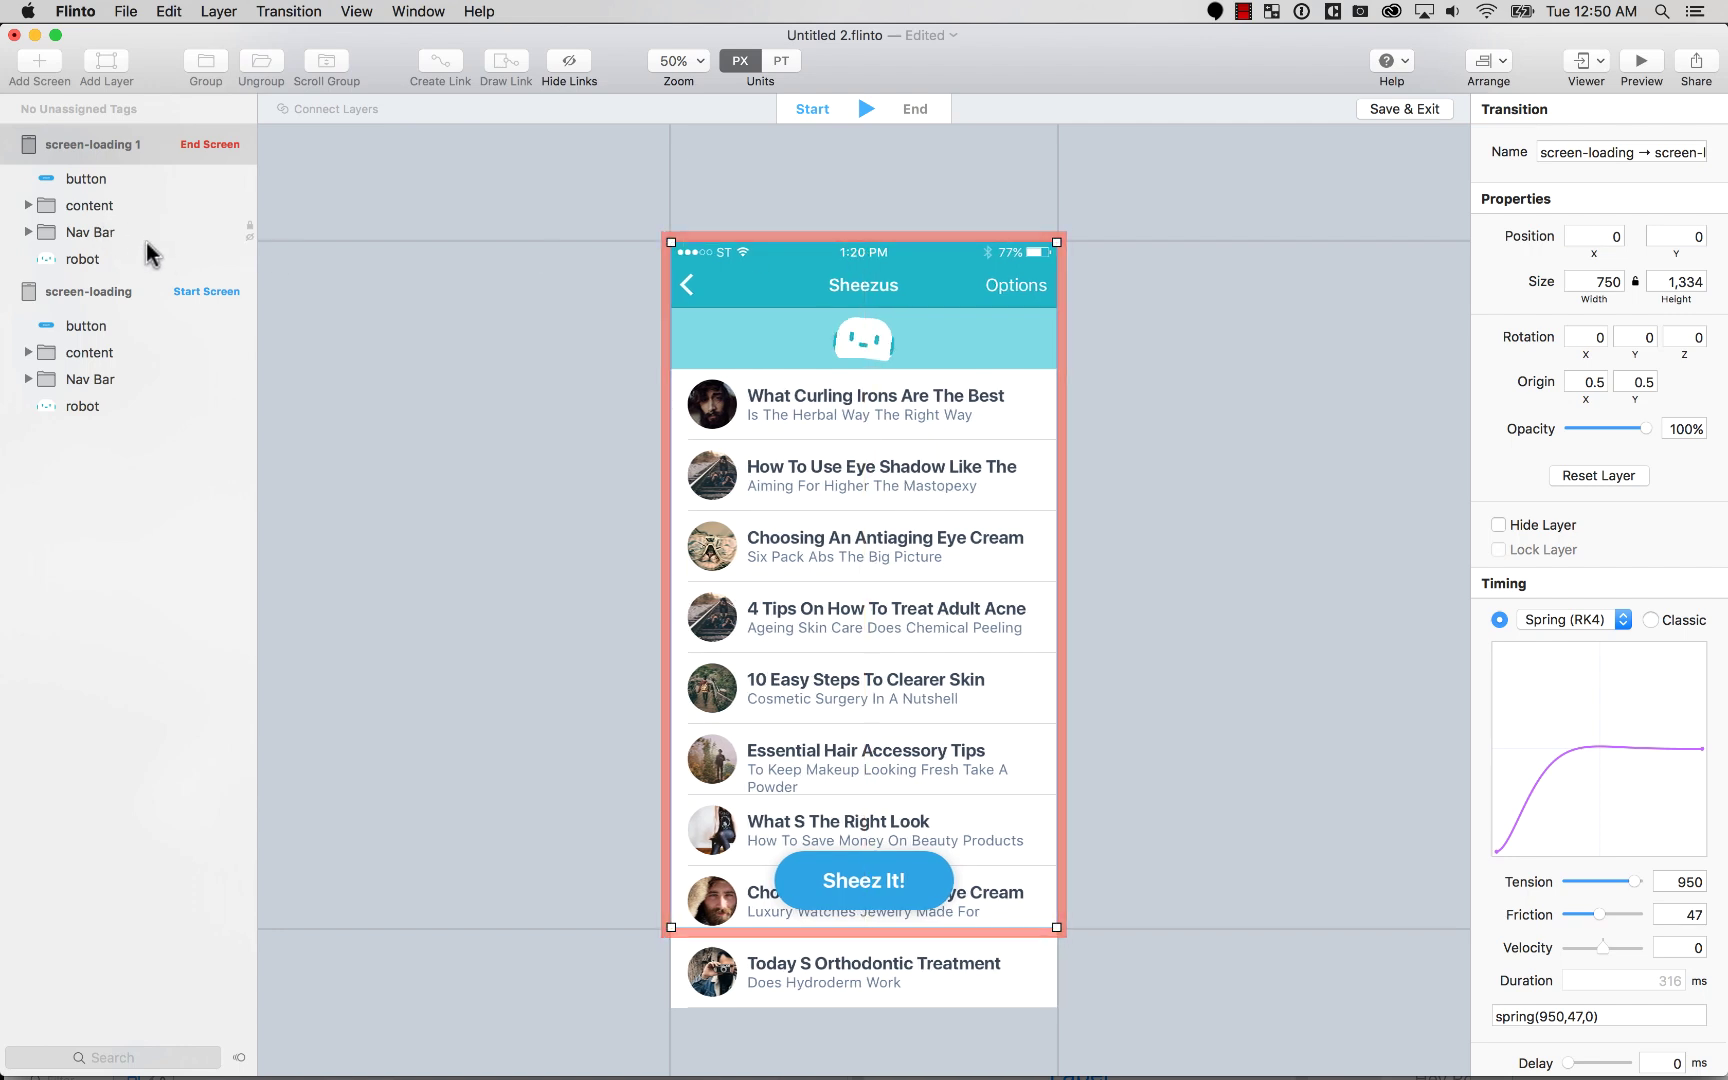
Step: Connect the robot layers of the start and end screens and play the transition forward and back
left_click(134, 255)
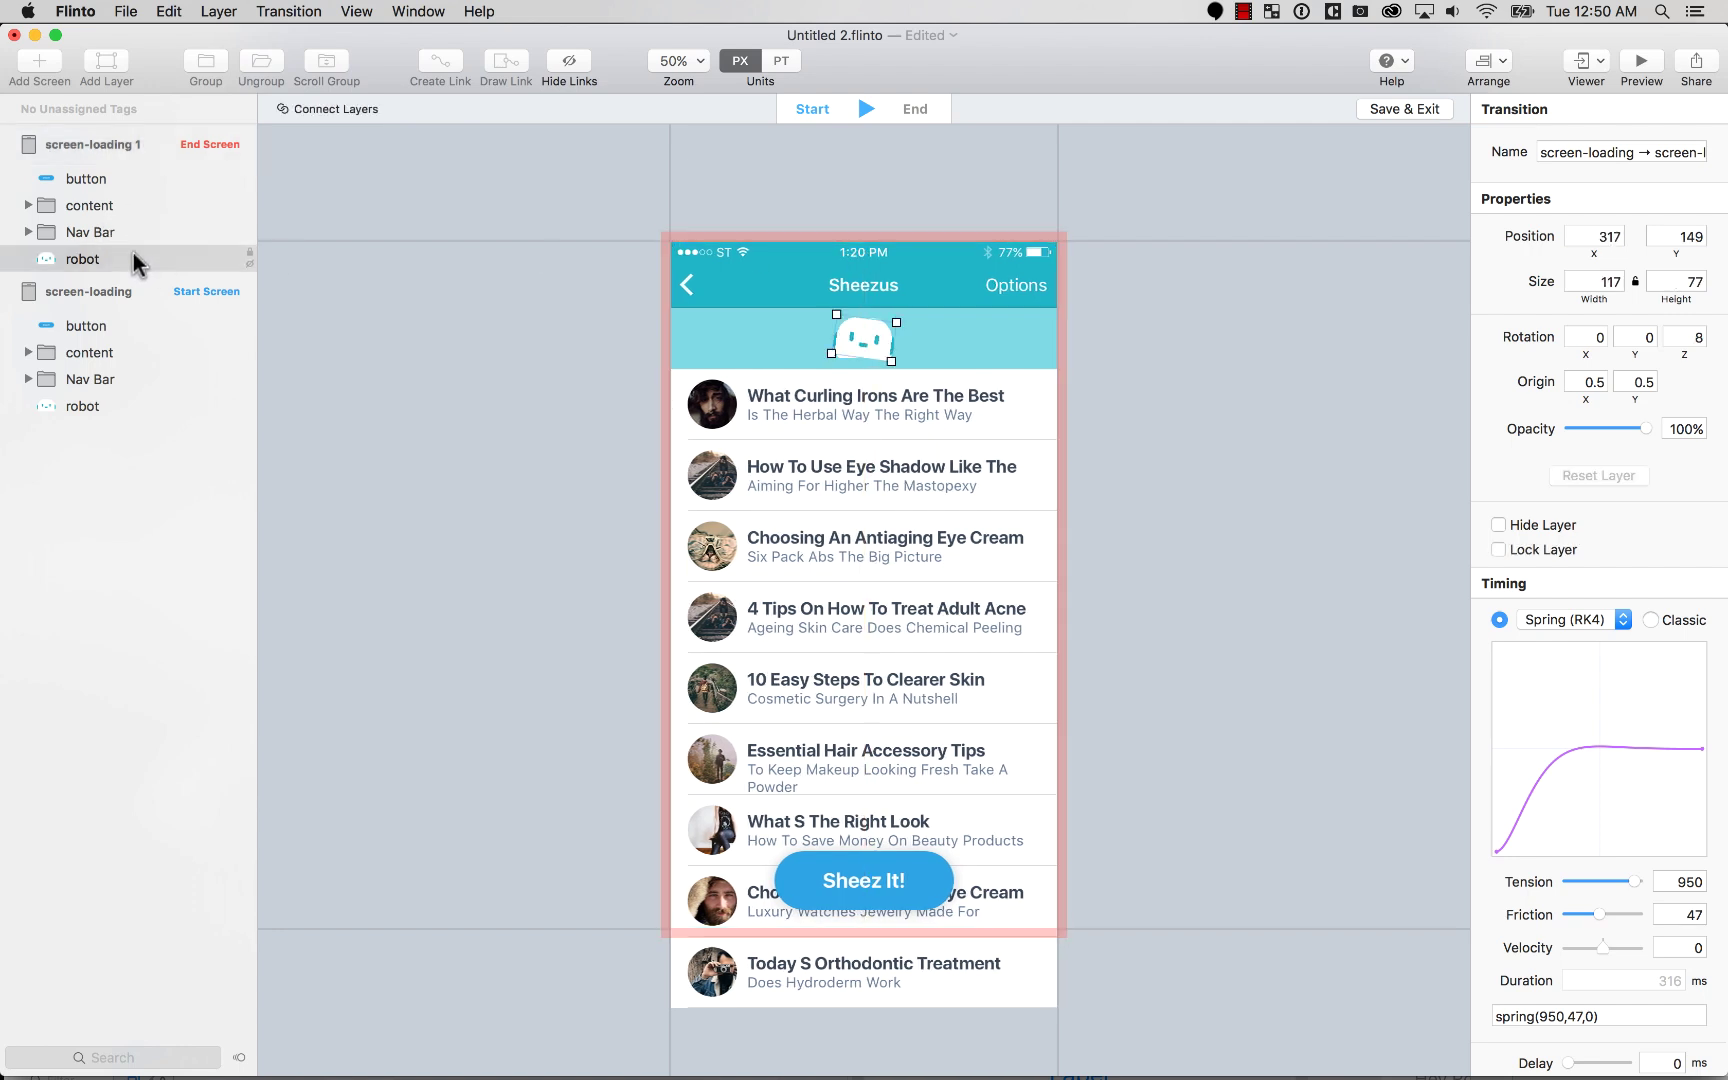
left_click(135, 405, "shift")
left_click(348, 109)
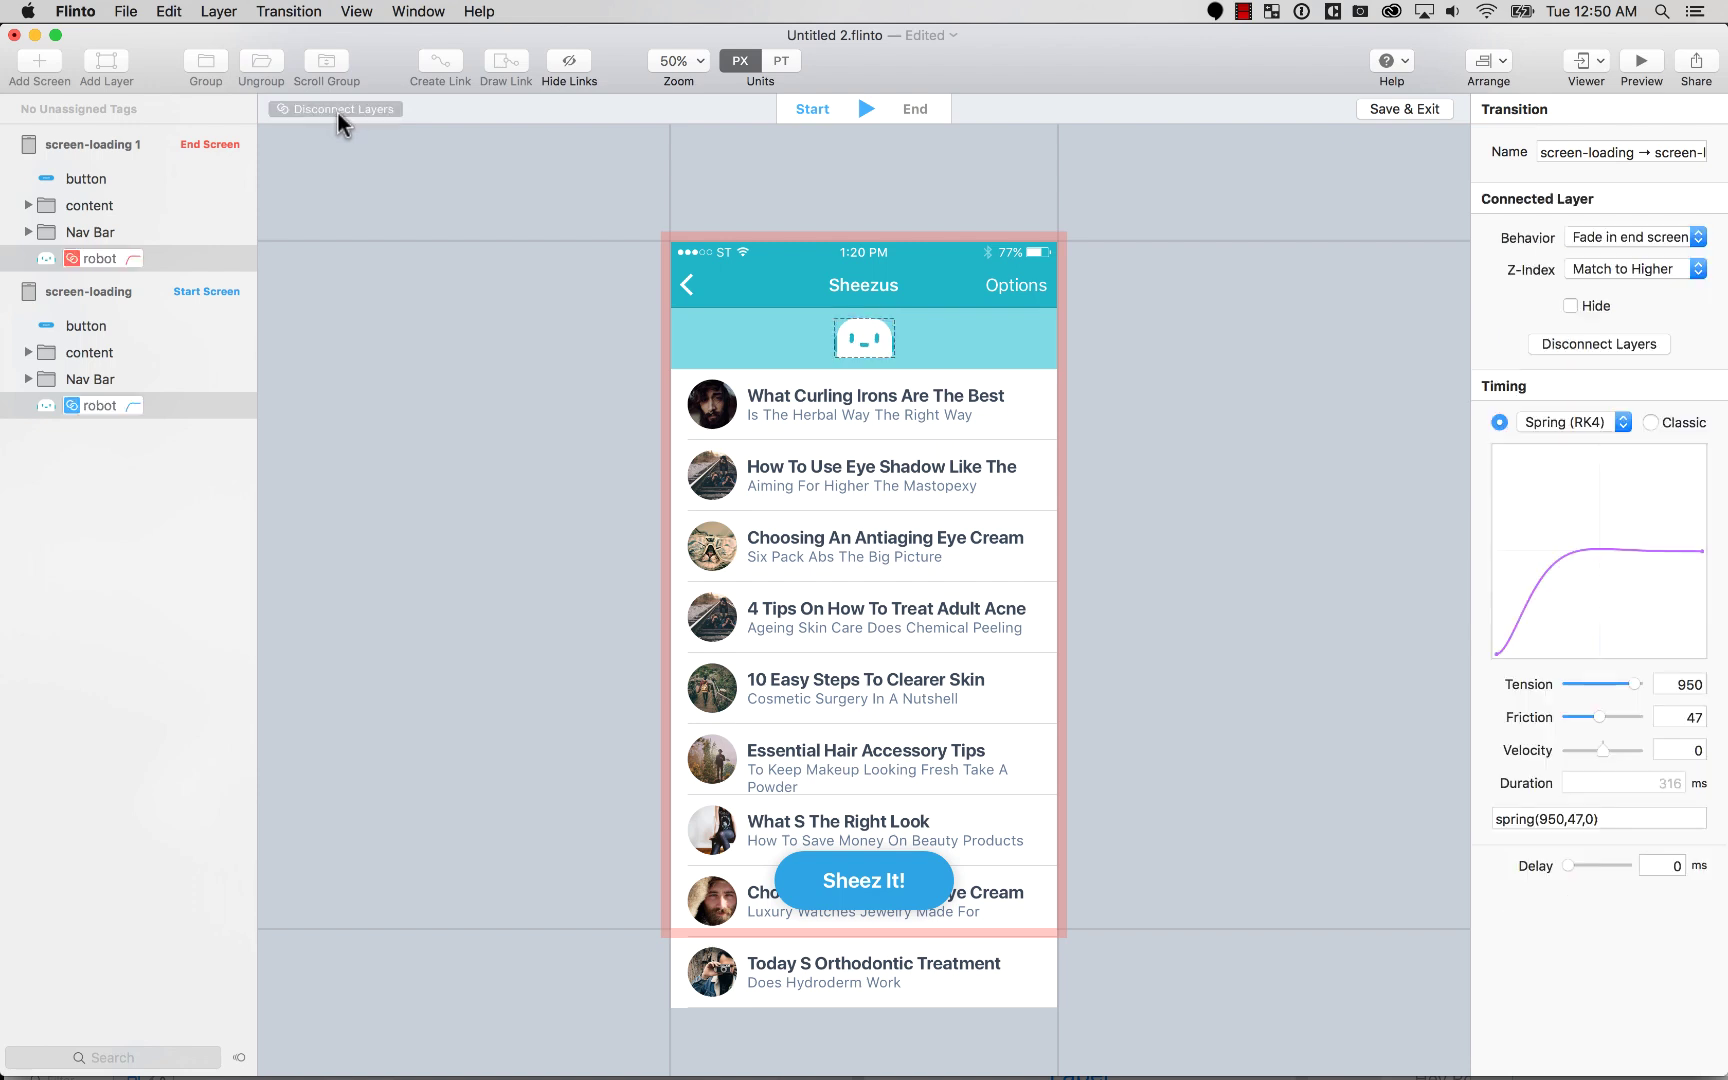
left_click(862, 108)
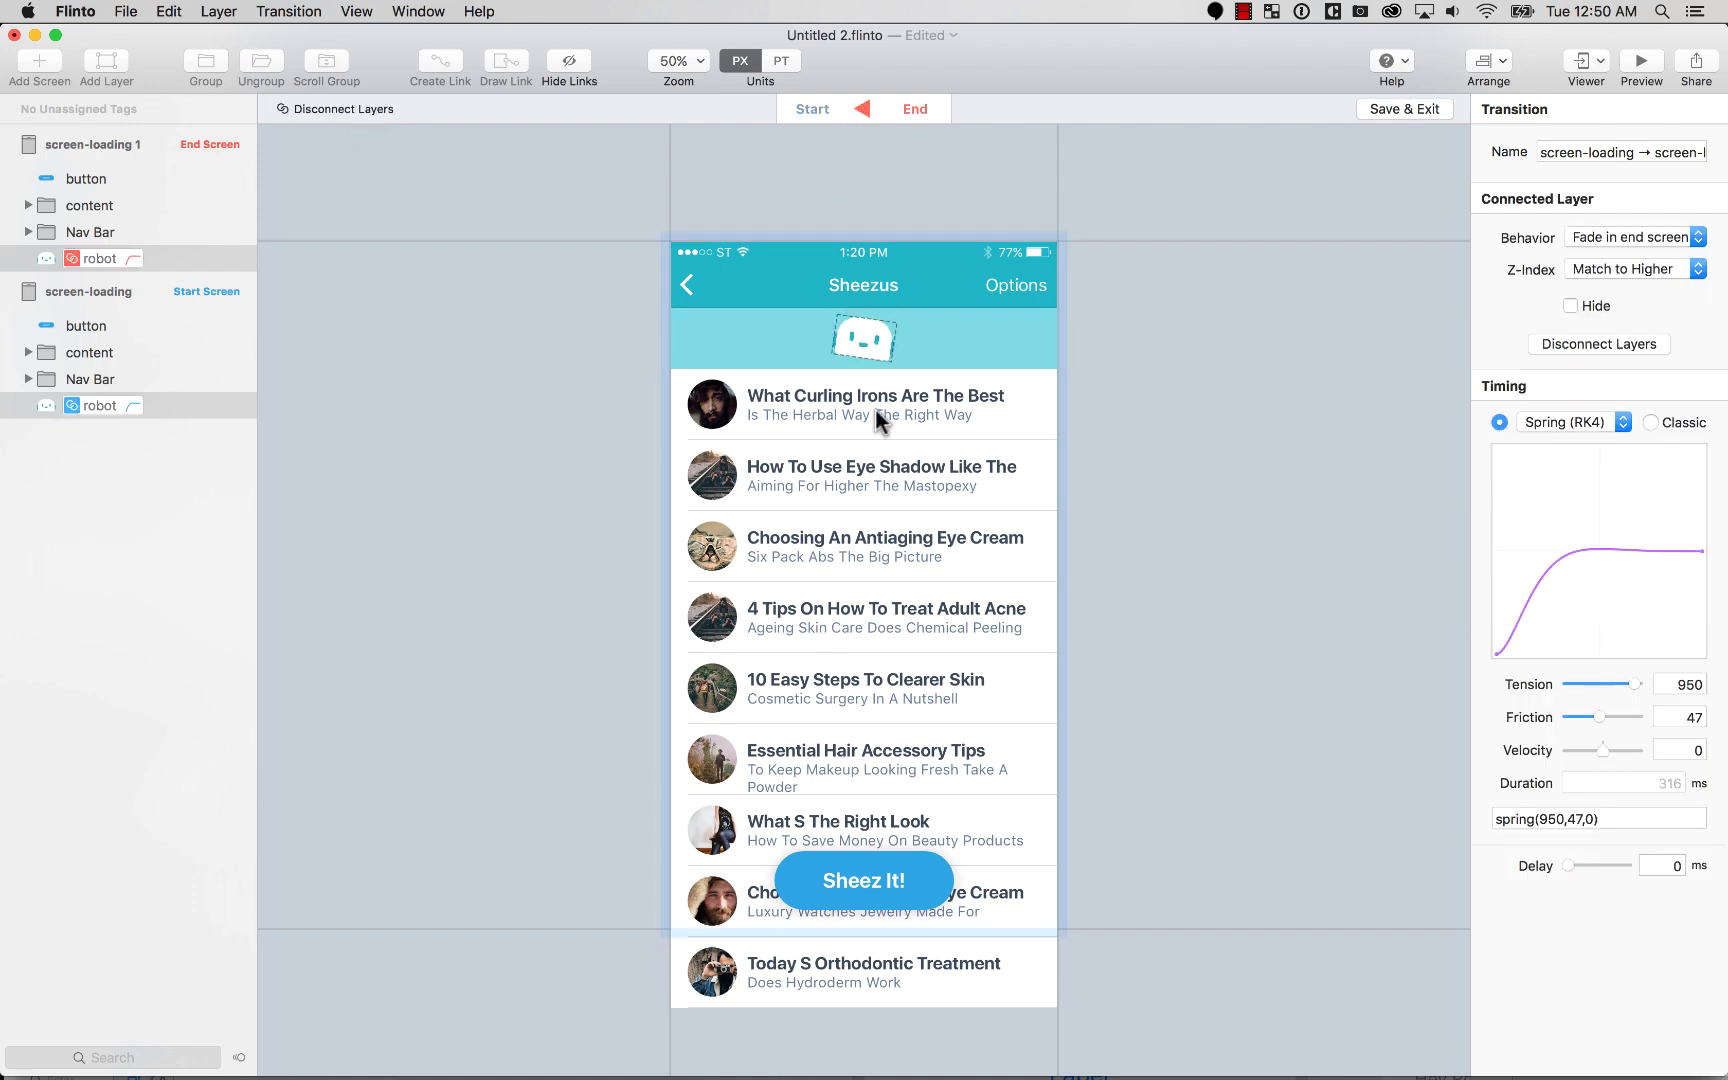
left_click(866, 110)
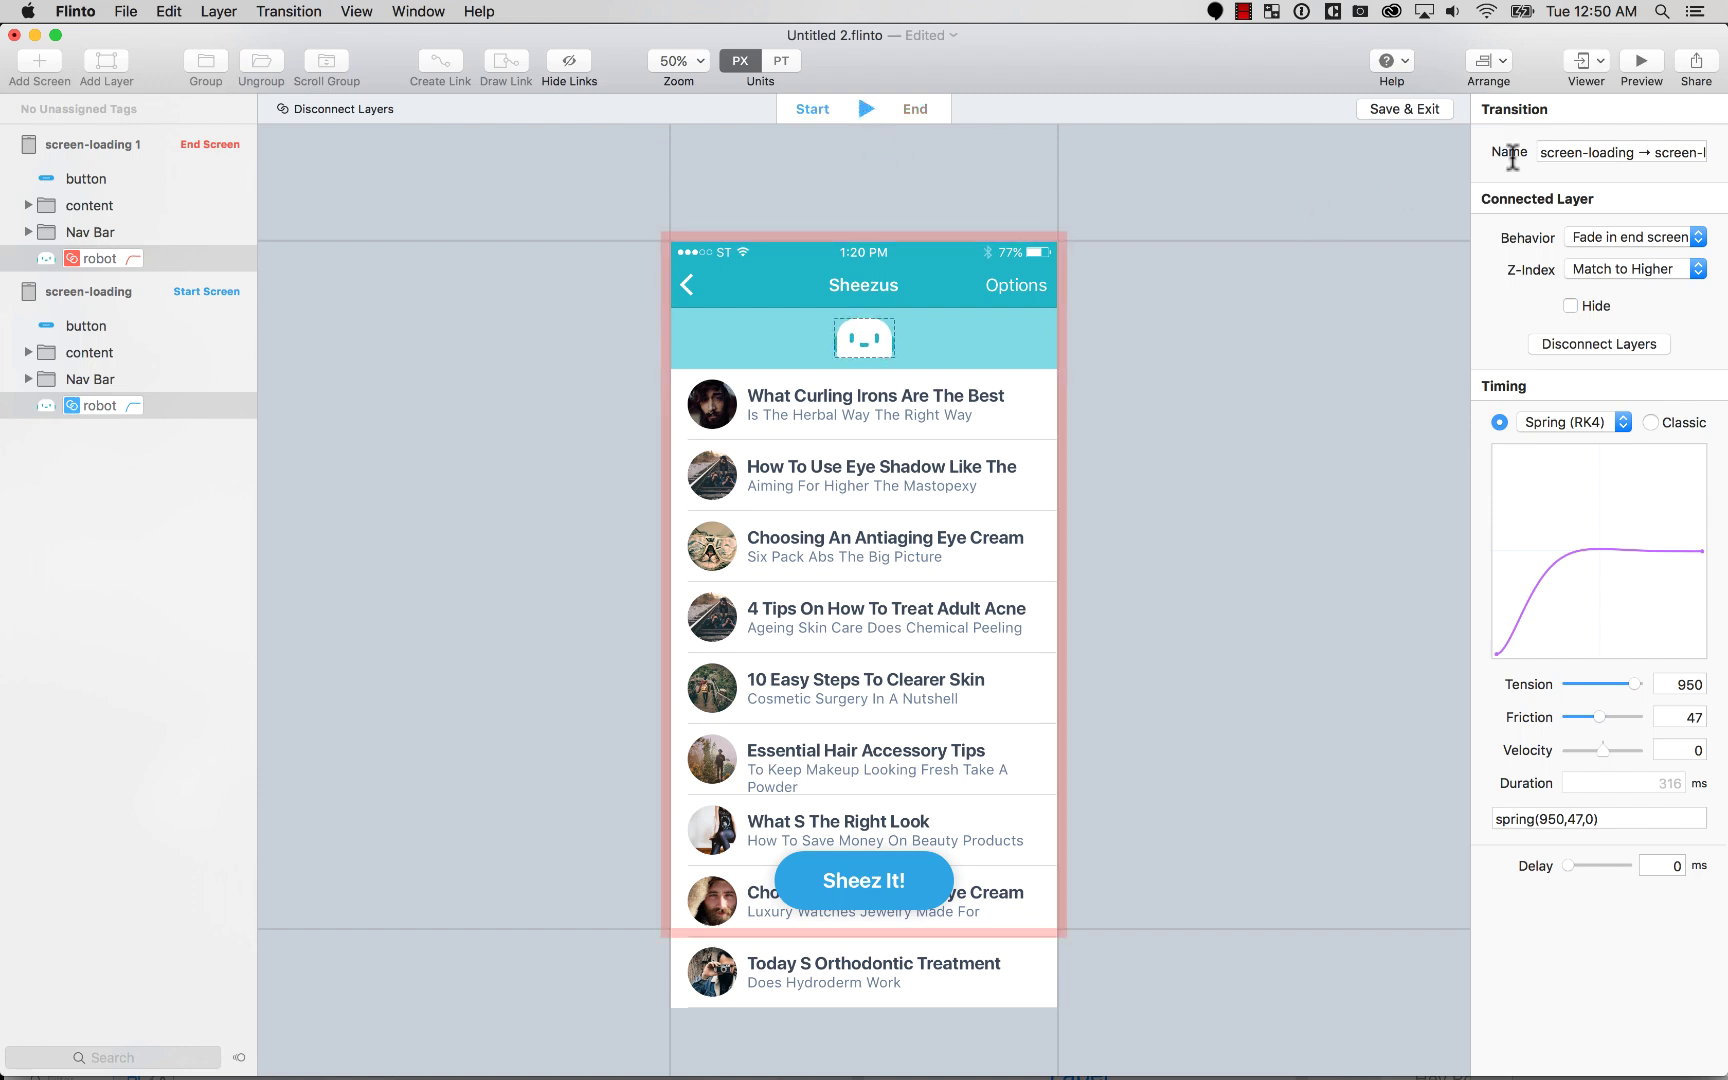
Step: Rename the transition to robot-loading, save it and leave the transition designer
left_click(1586, 153)
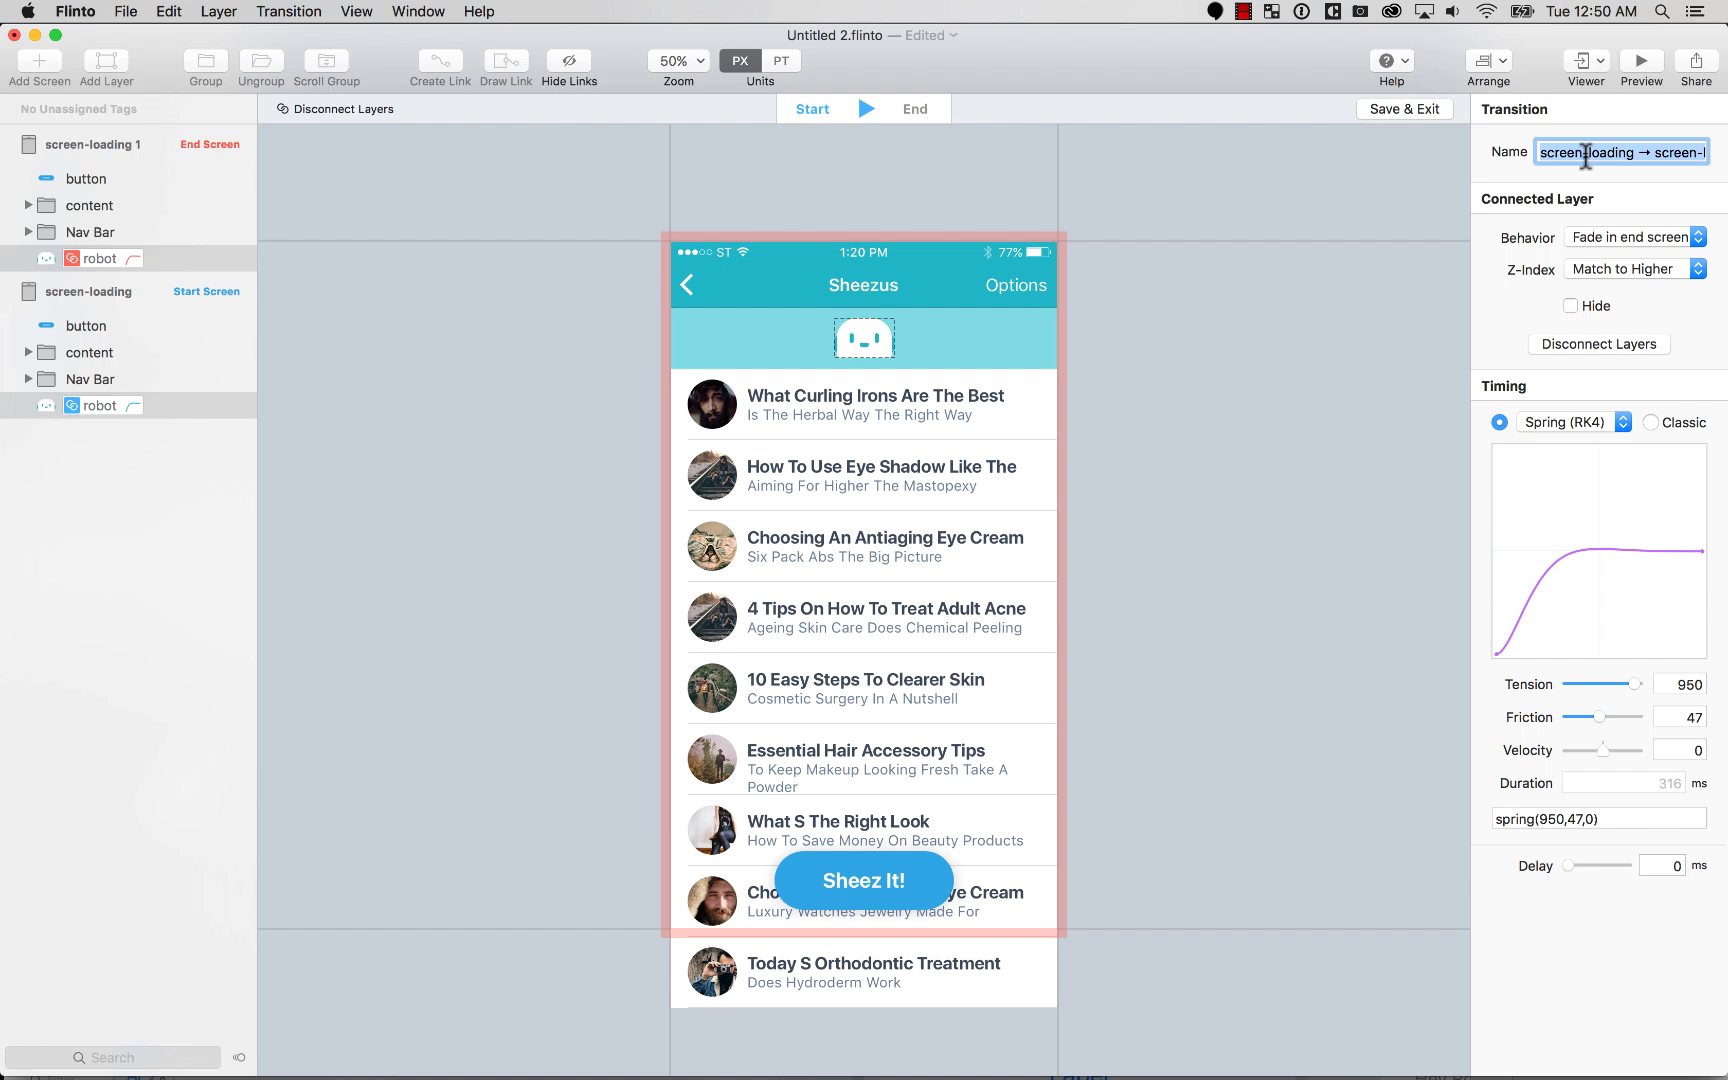
type("robot")
key("Return")
left_click(1586, 153)
key("Right")
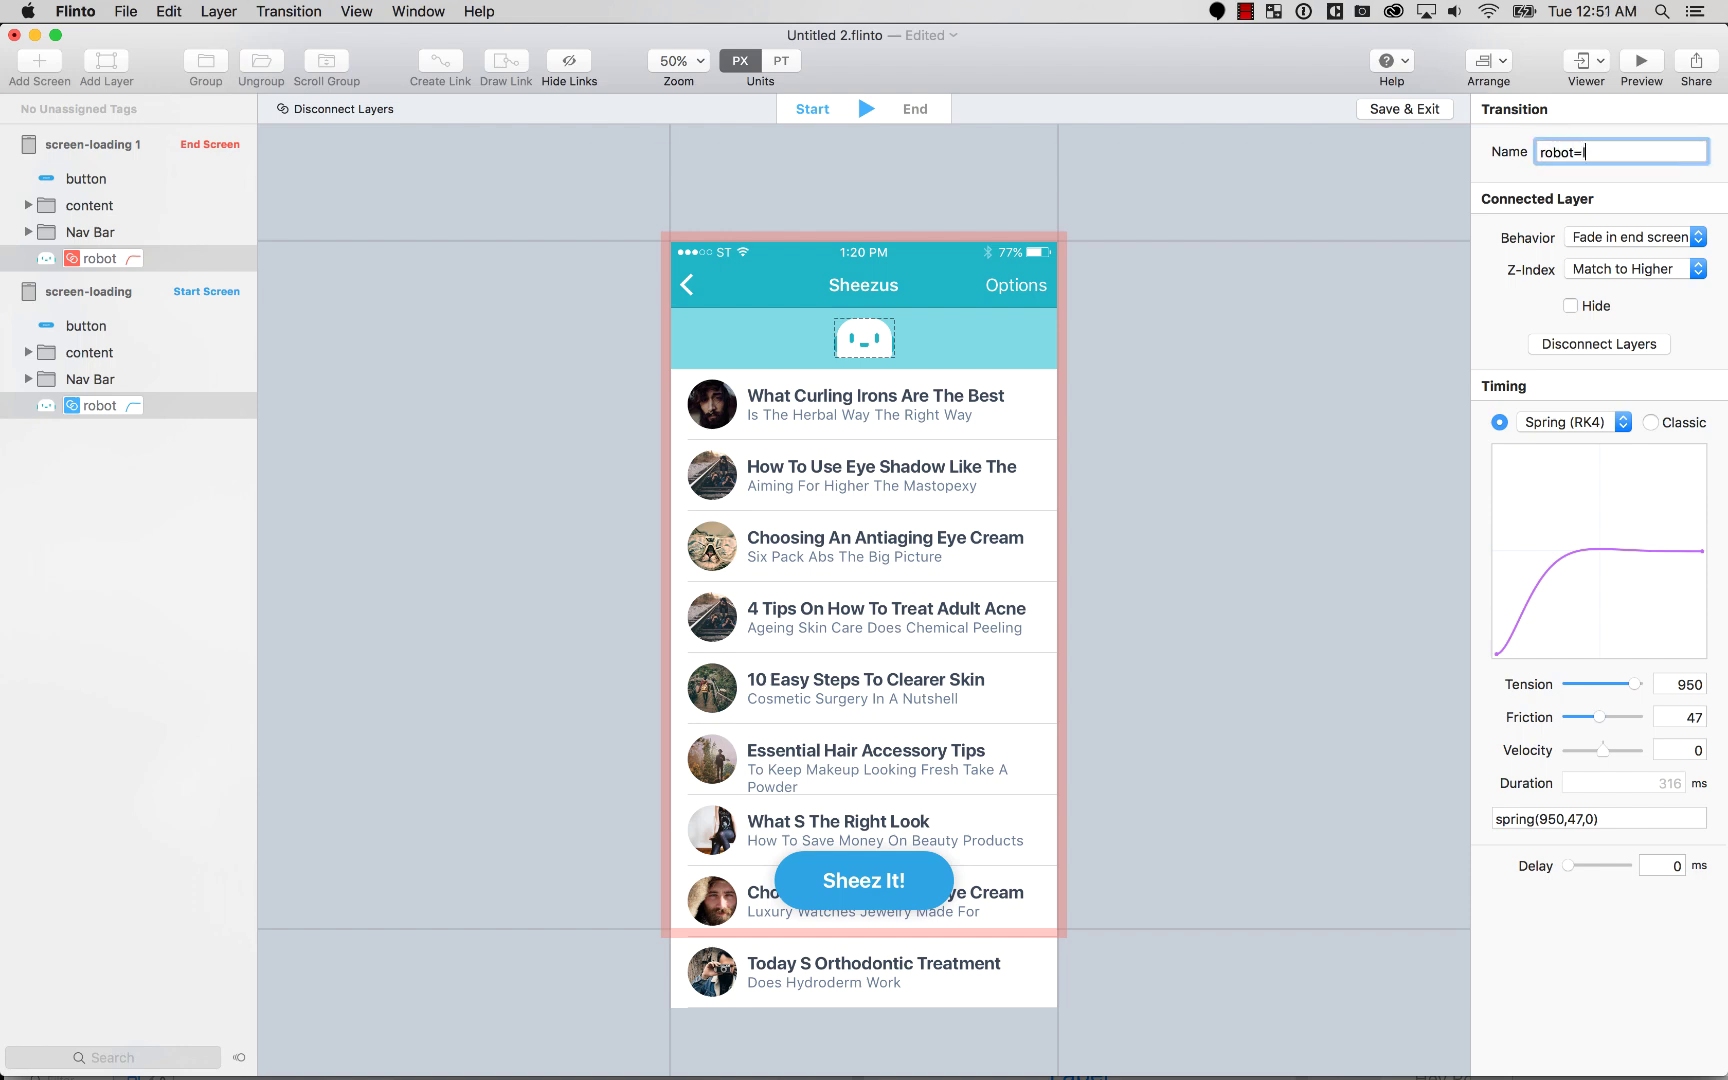
key("Return")
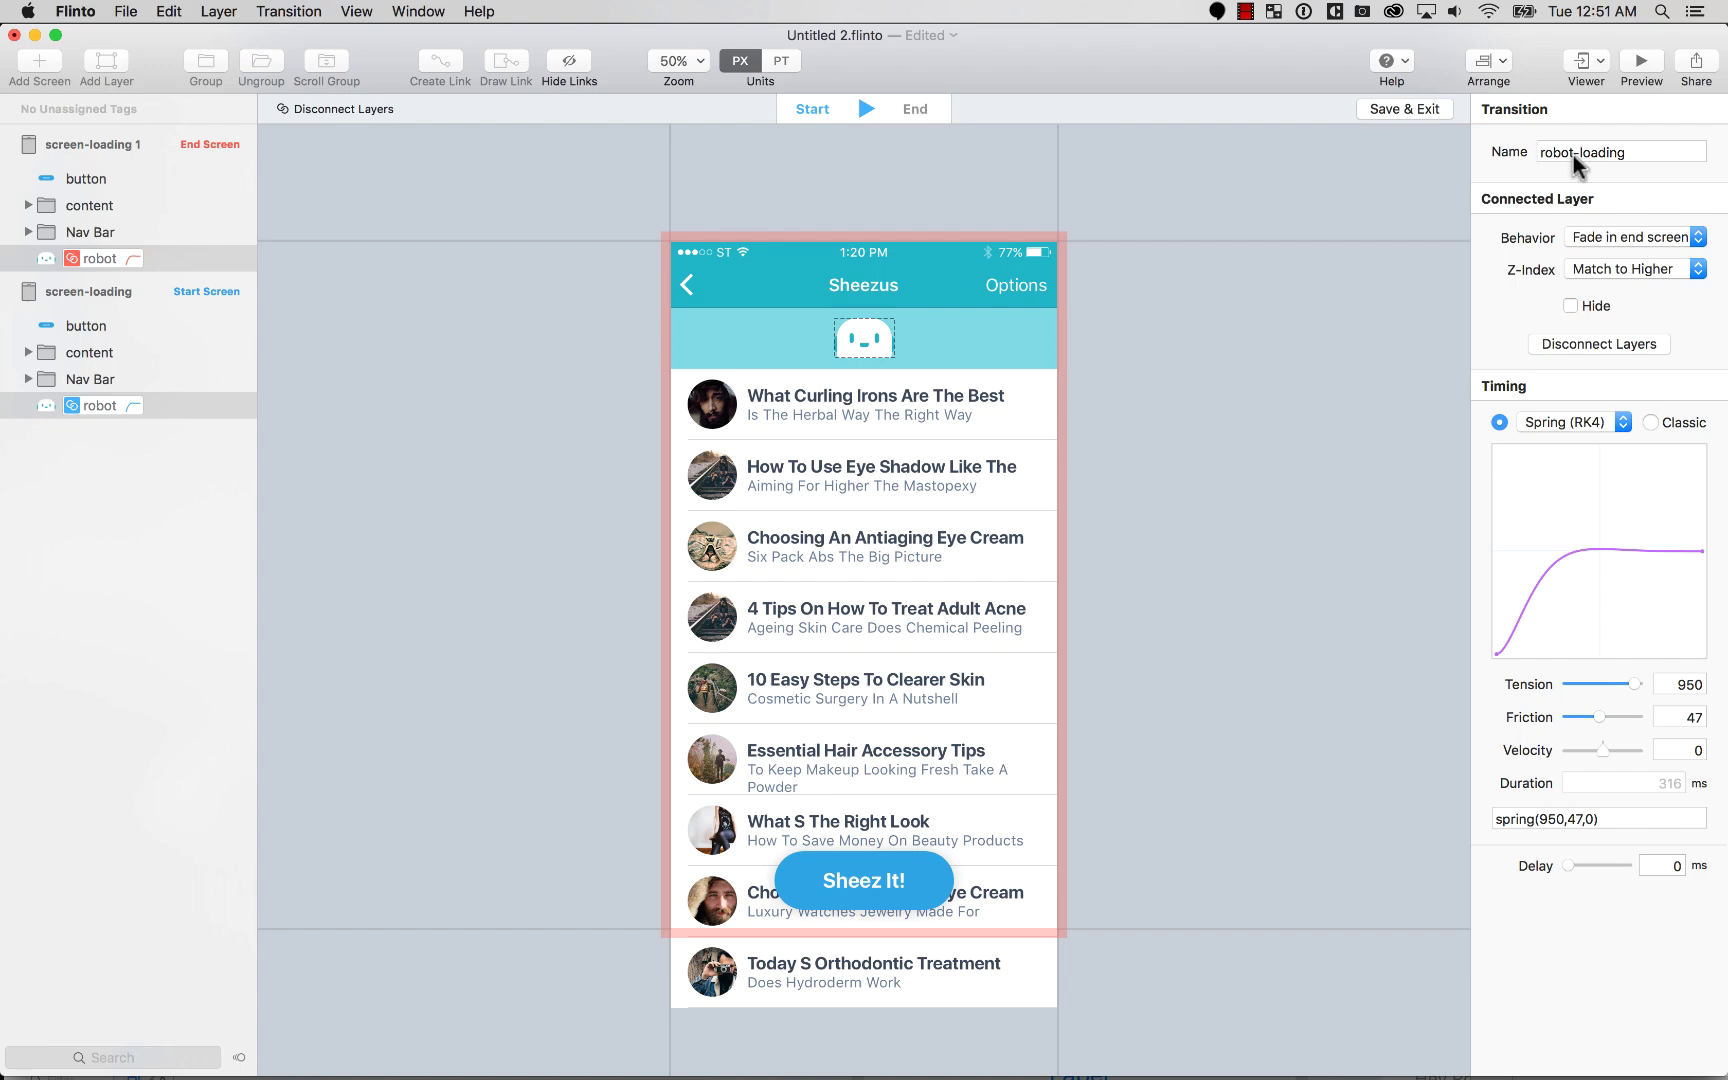
left_click(1405, 108)
Step: Enable a timer link on screen-loading 1 with a timeout of 0 ms and screen-loading 2 as its target
left_click(959, 217)
scroll(779, 300, "right", 2)
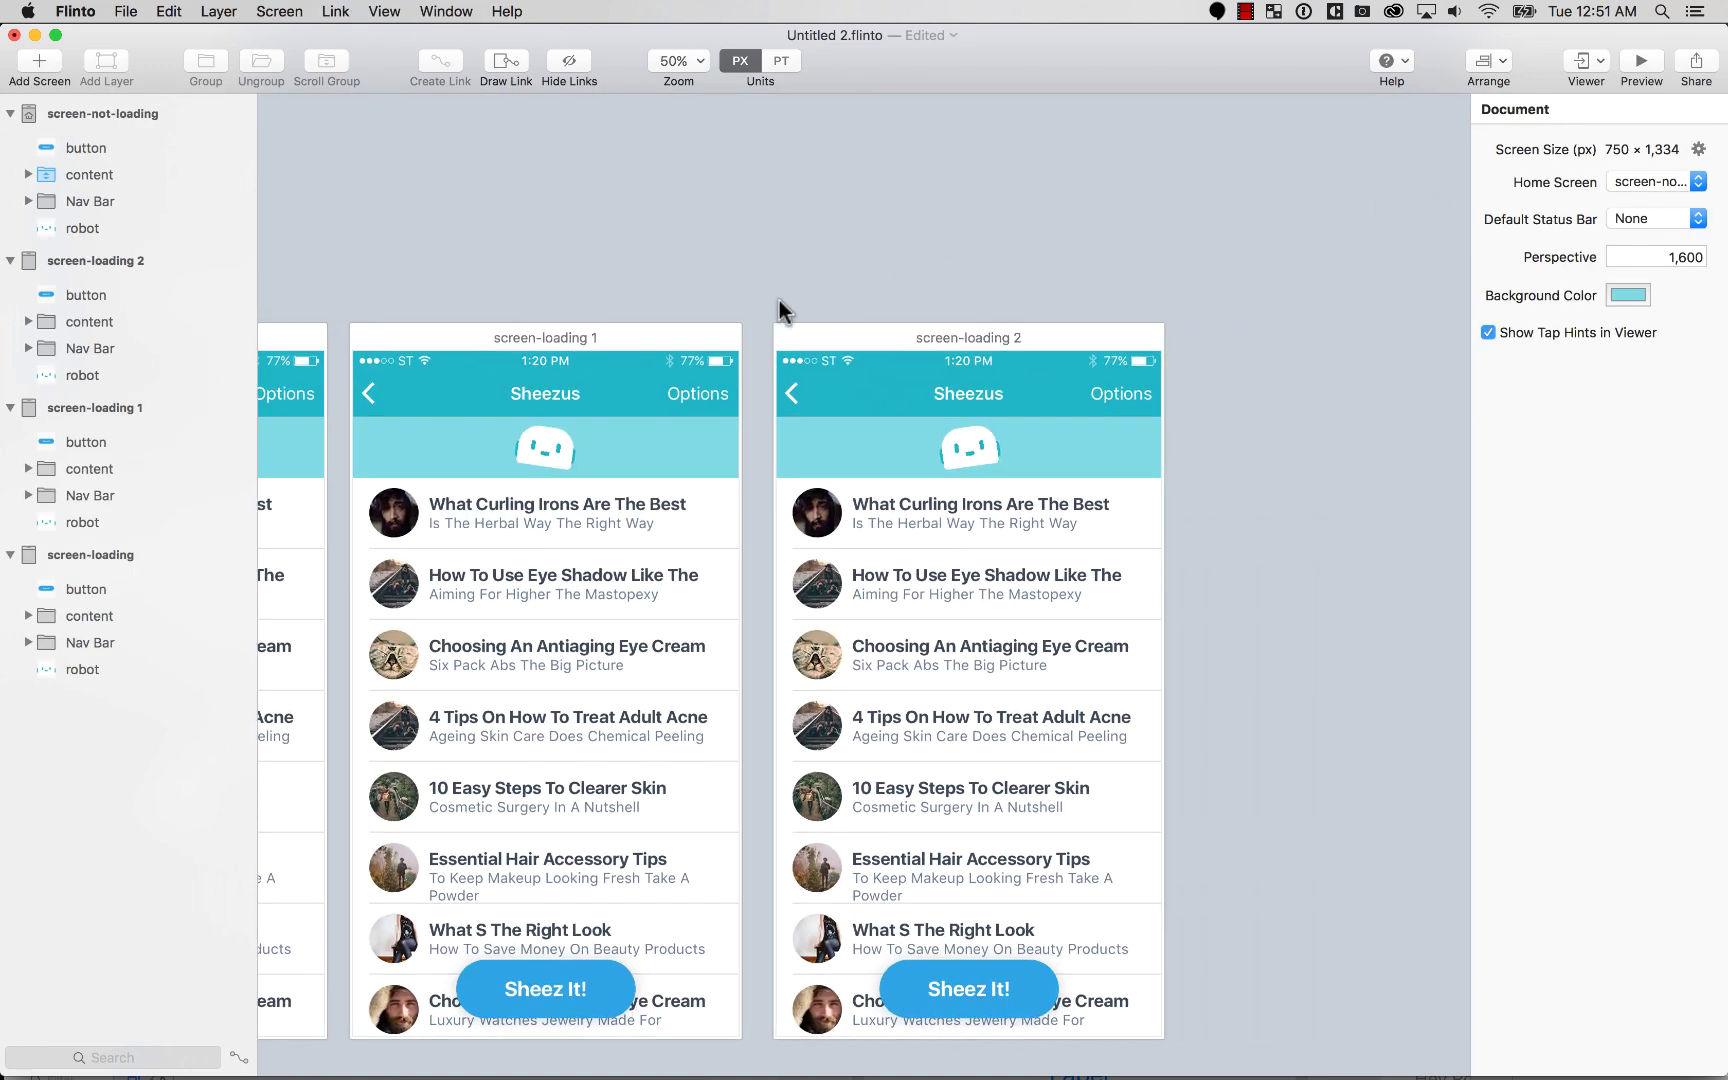
left_click(675, 338)
scroll(675, 338, "left", 3)
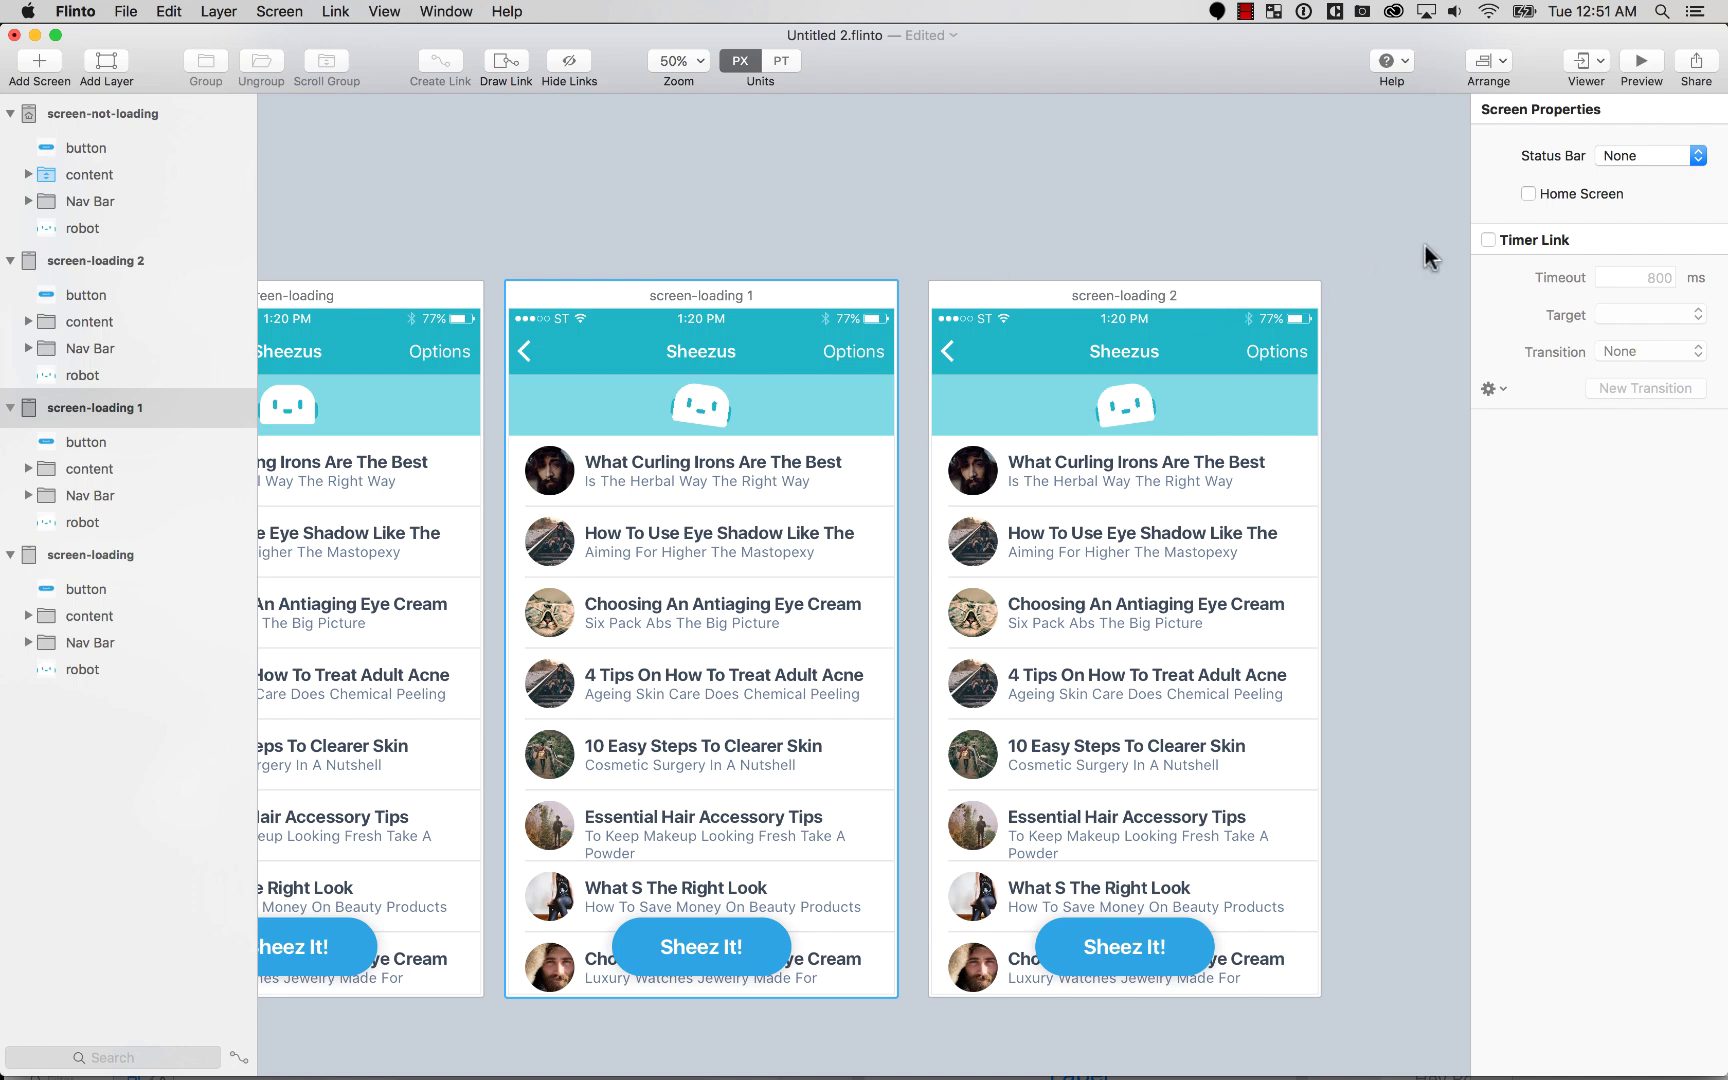
left_click(1503, 238)
double_click(1646, 272)
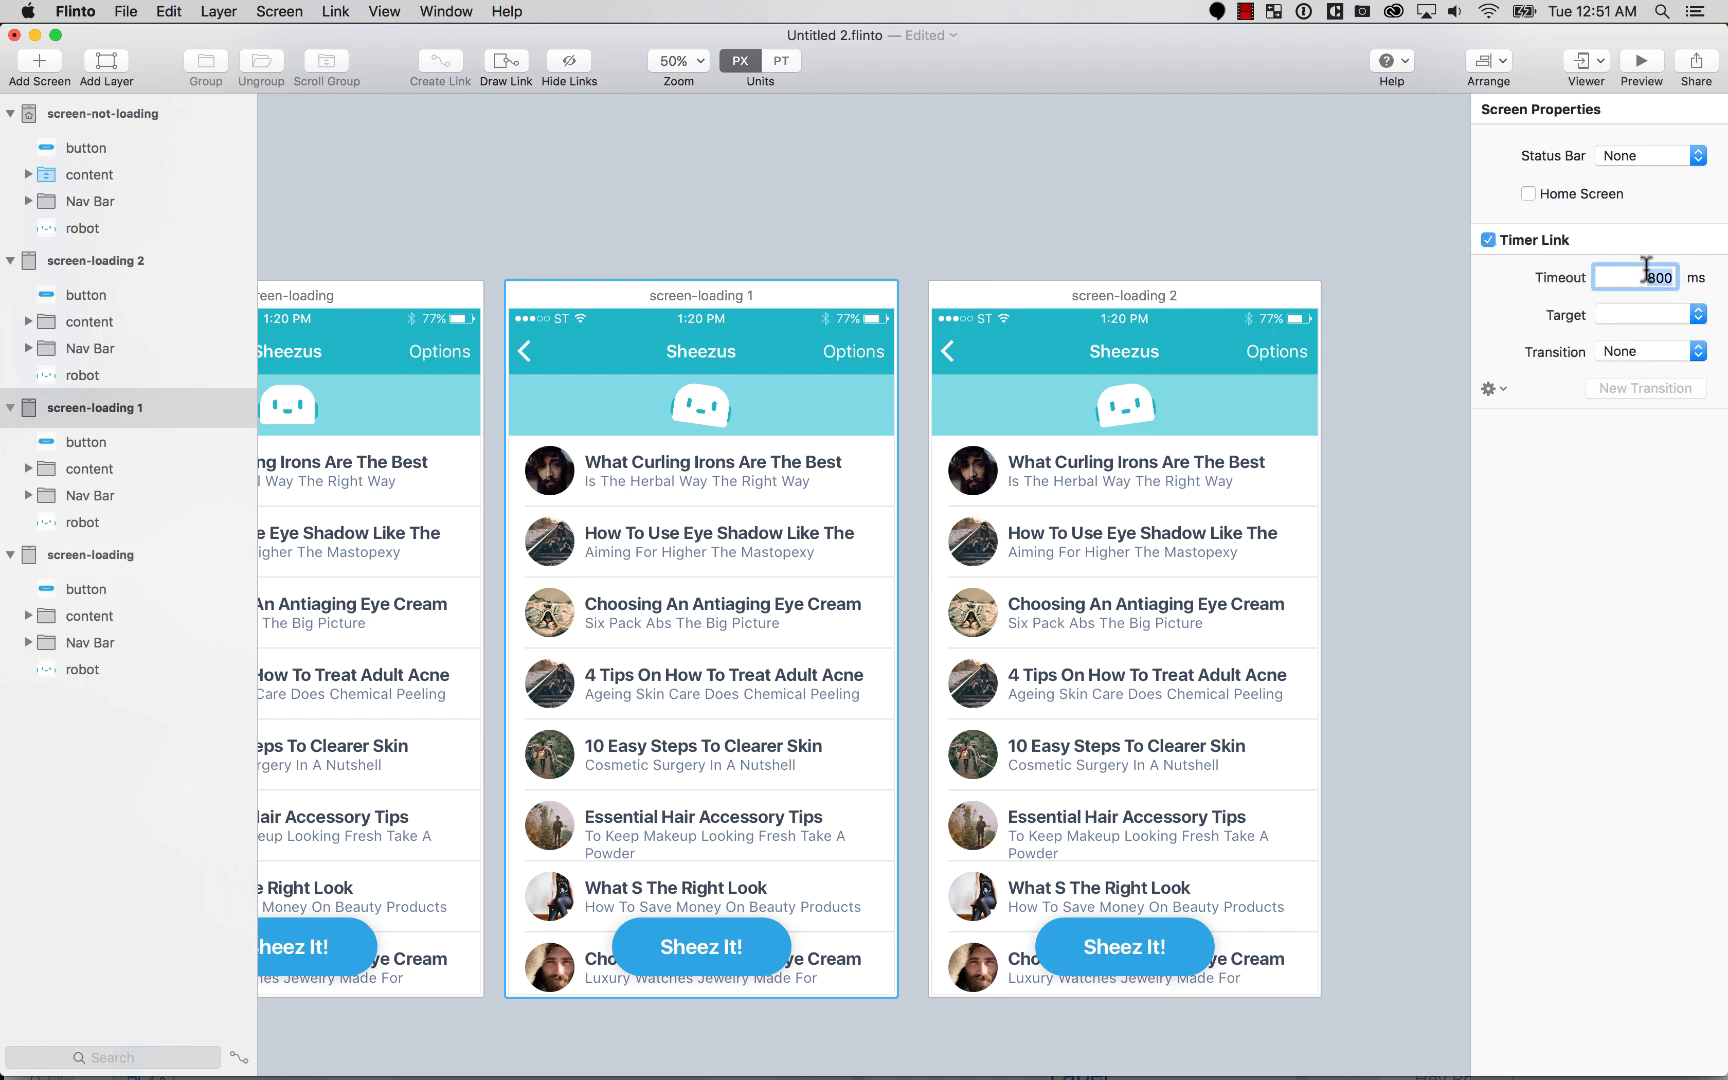
type("0")
left_click(1643, 315)
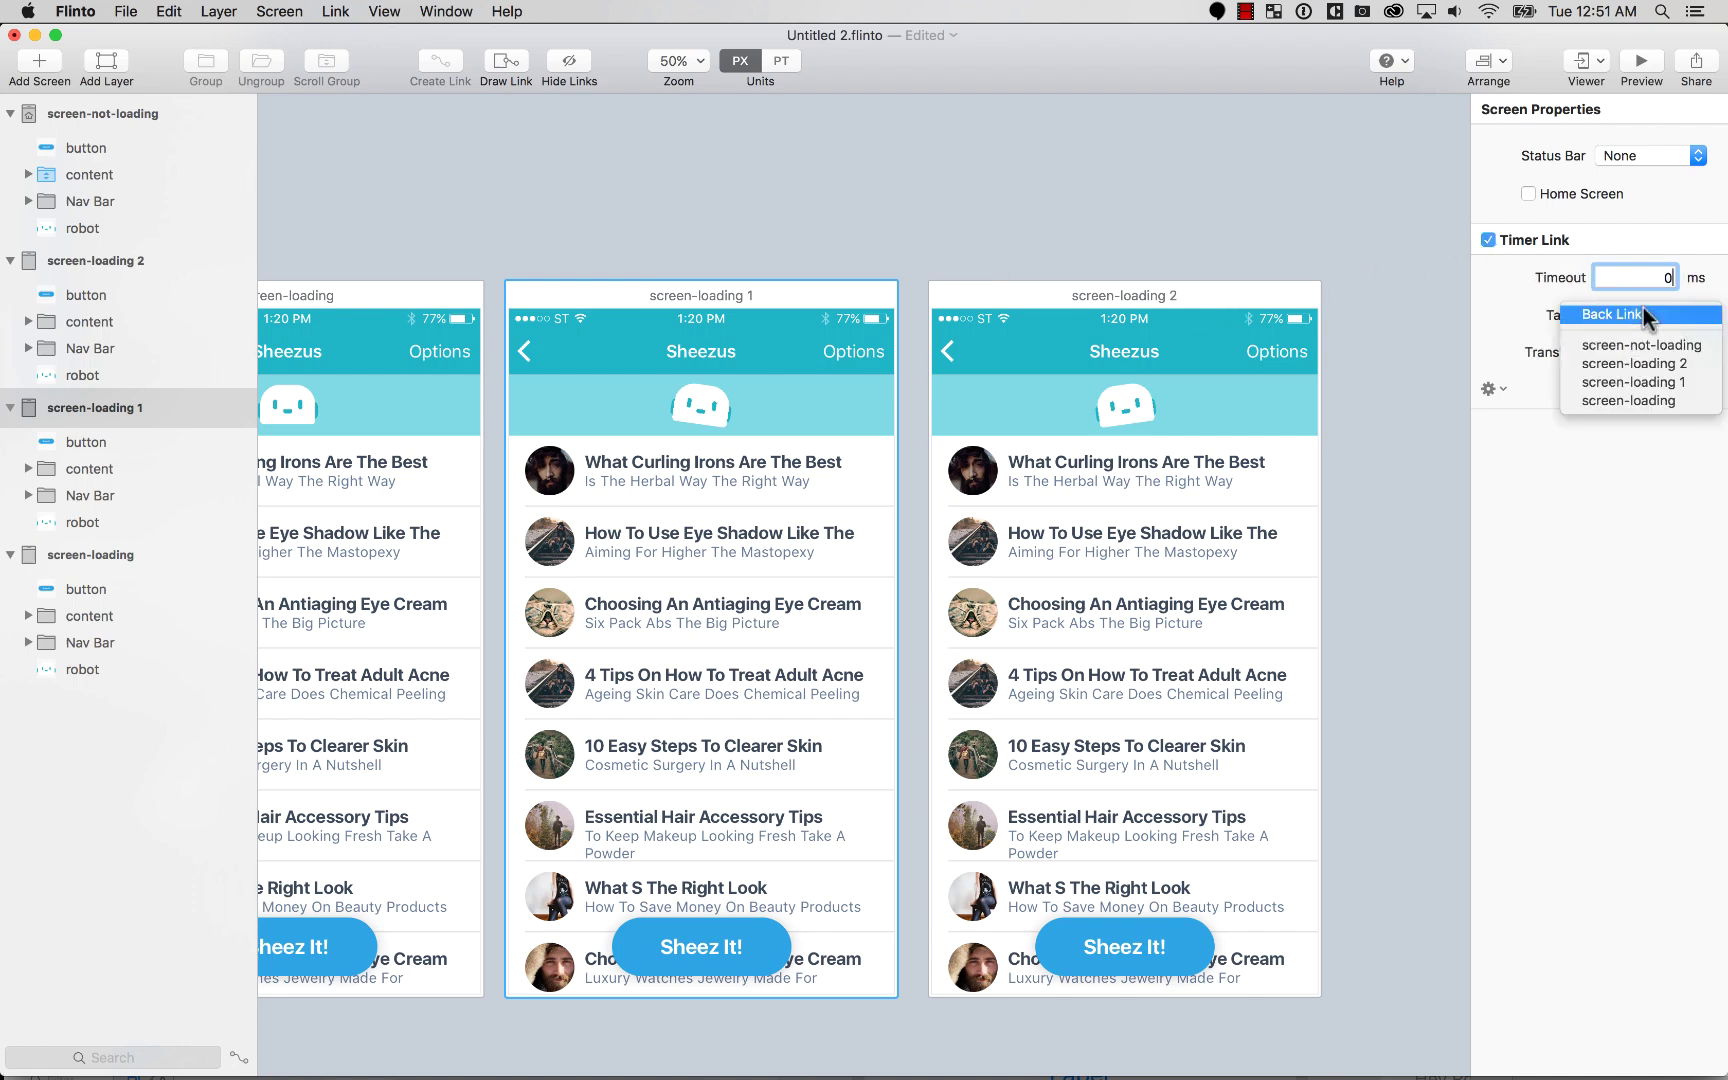
left_click(1666, 367)
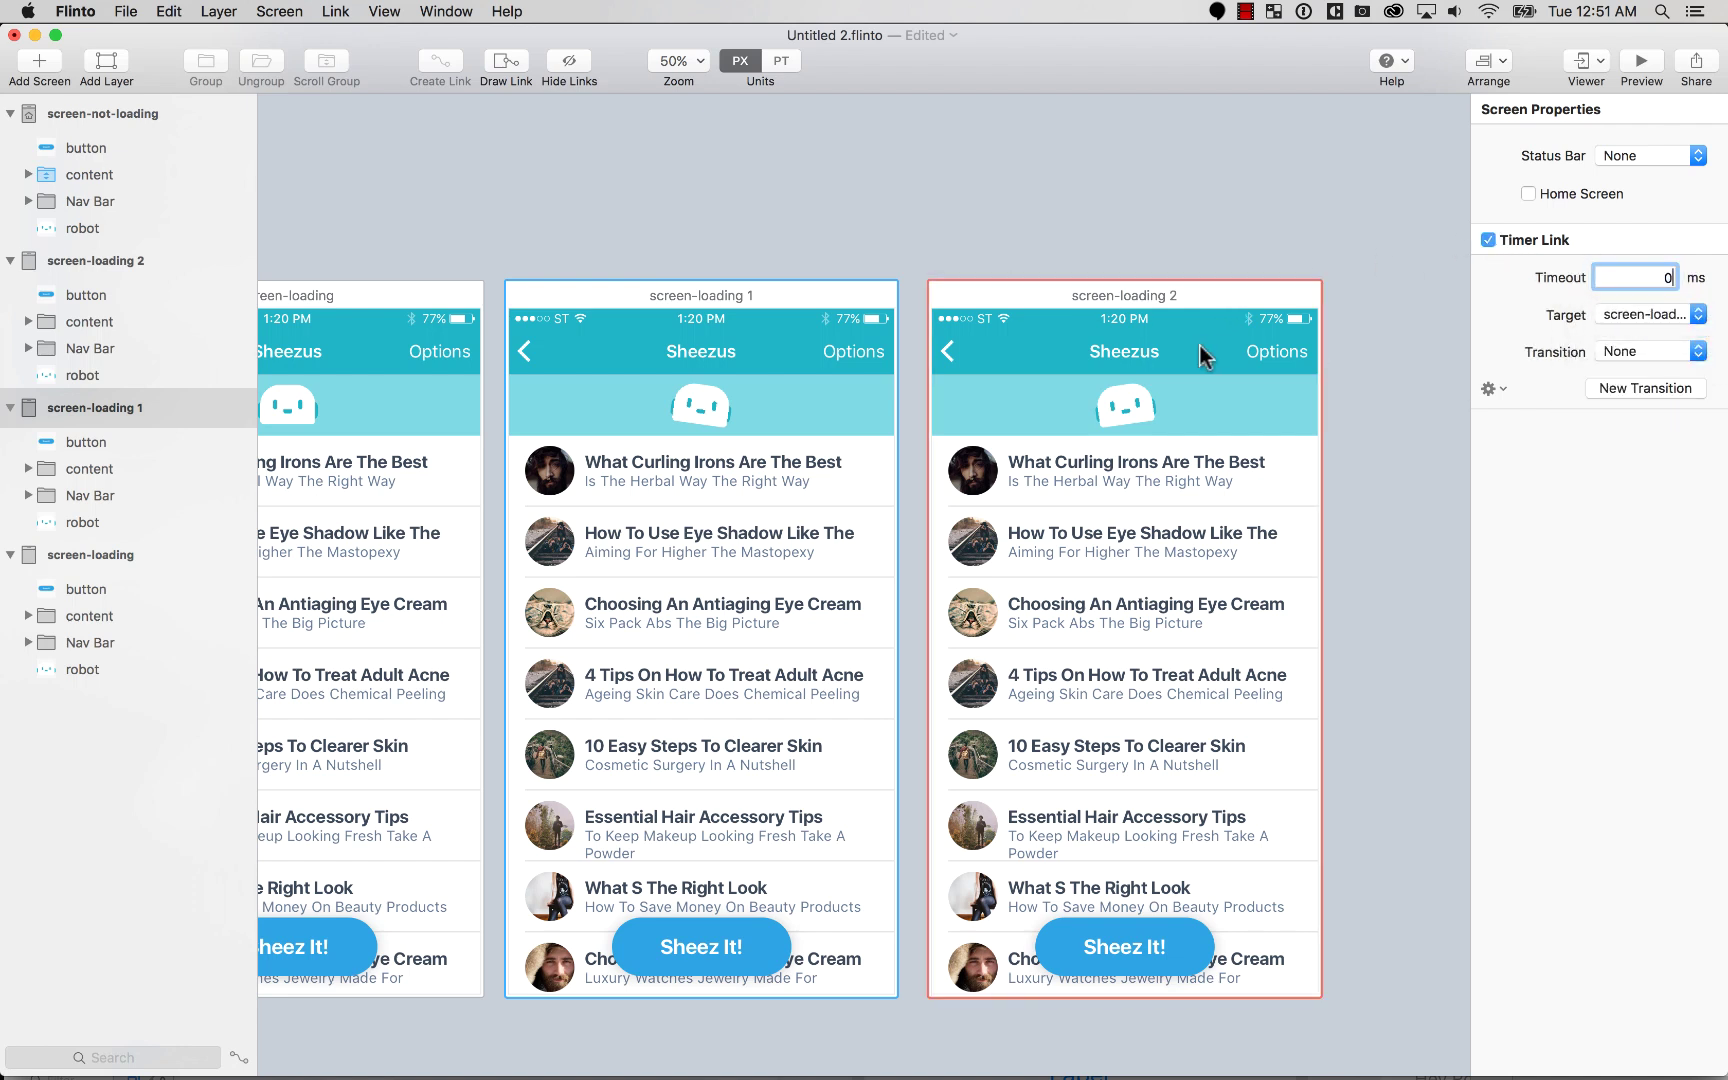
Step: Assign the robot-loading transition to screen-loading 1's timer link
left_click(1652, 350)
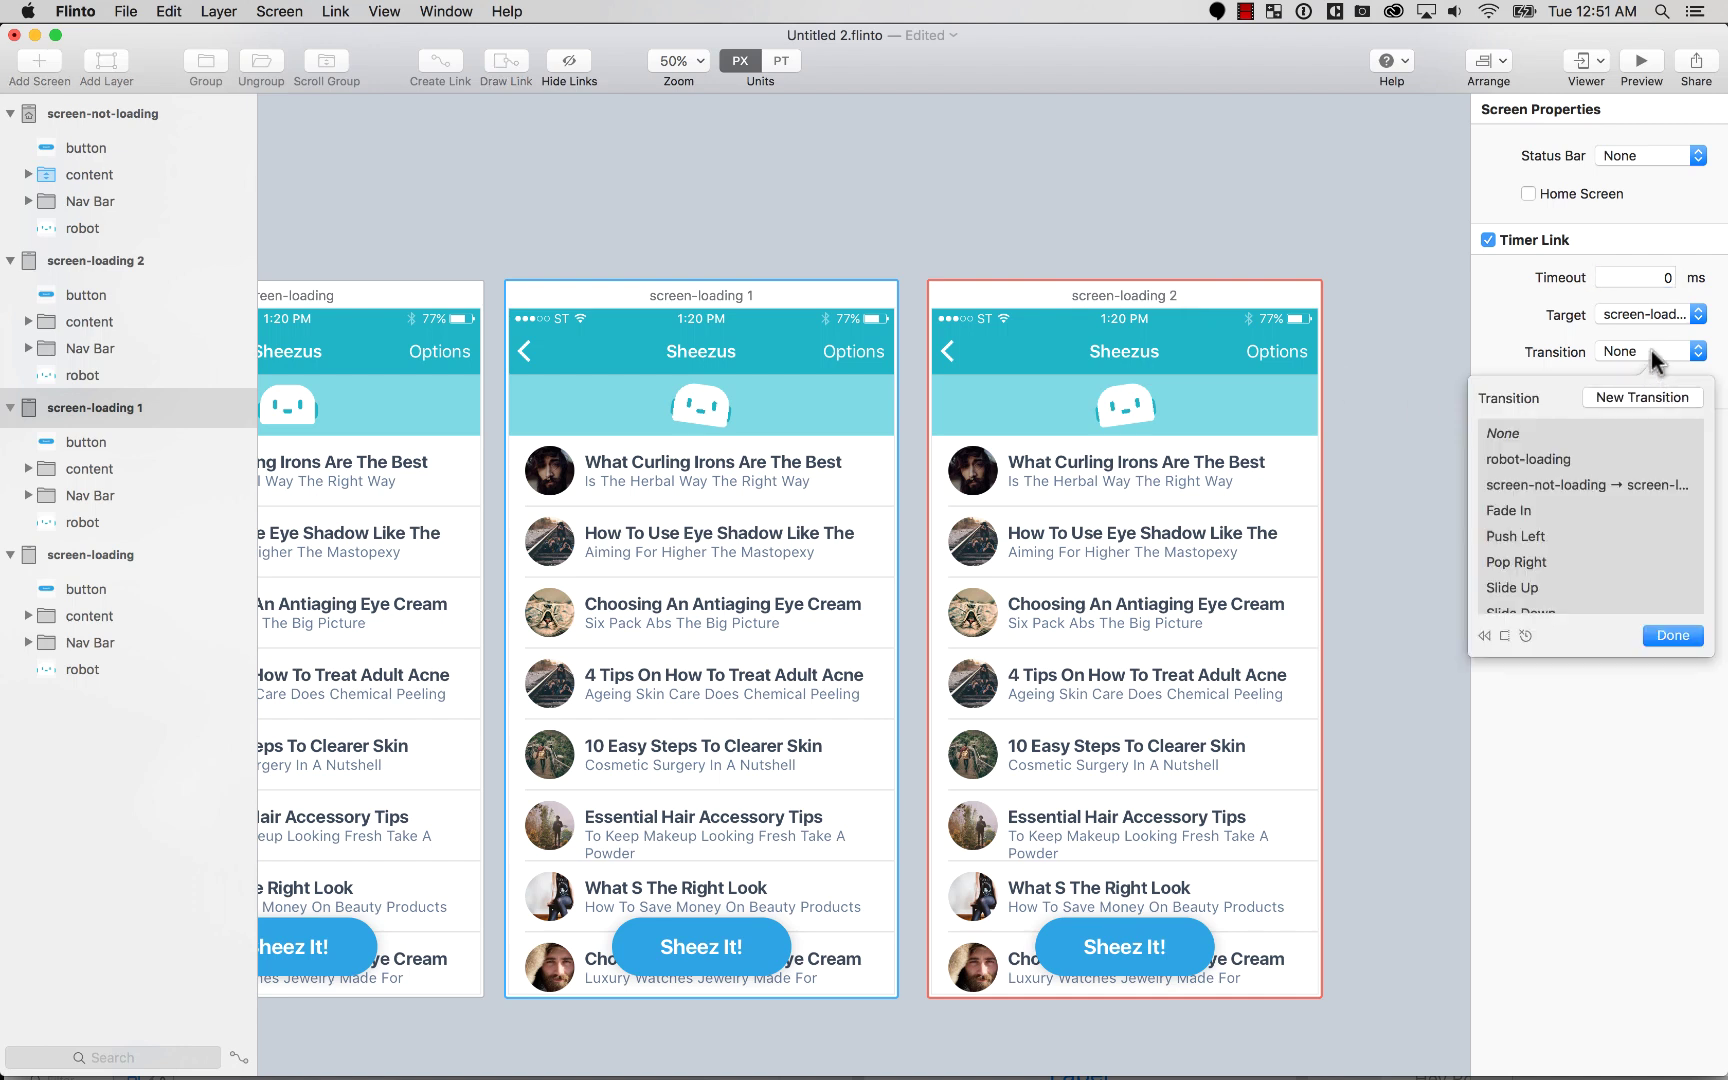
left_click(1548, 458)
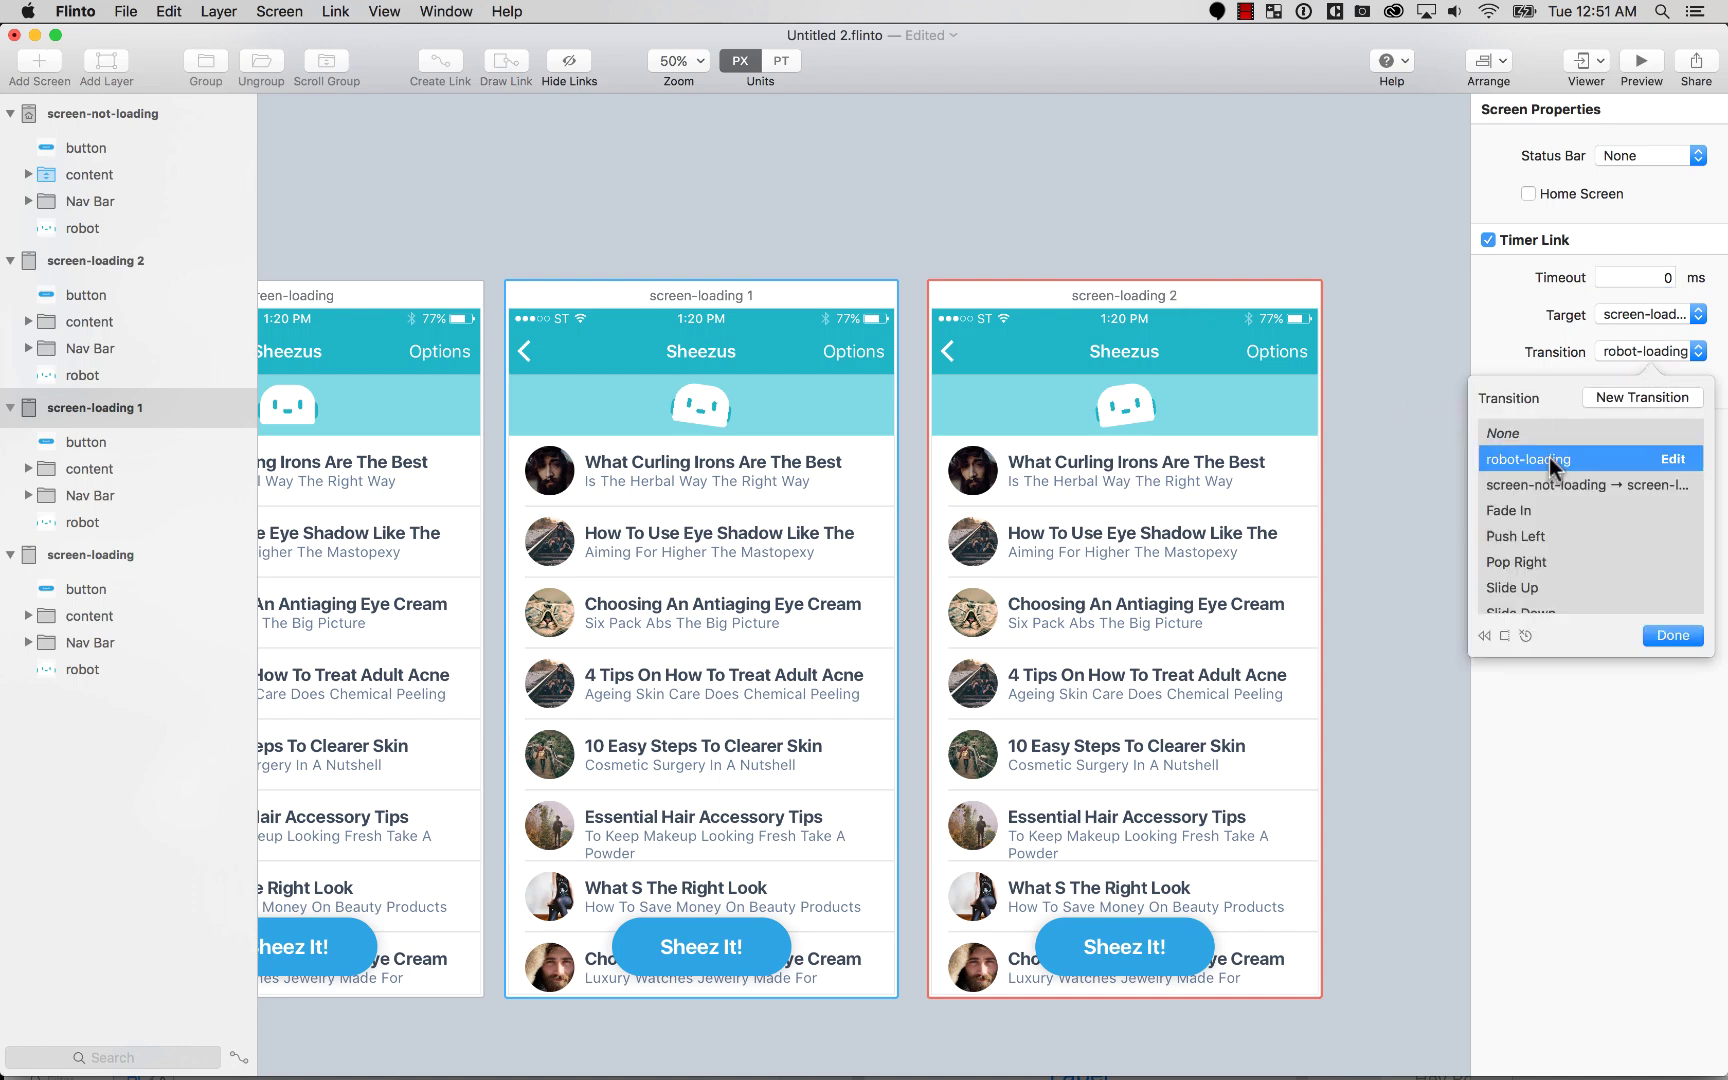
left_click(1668, 634)
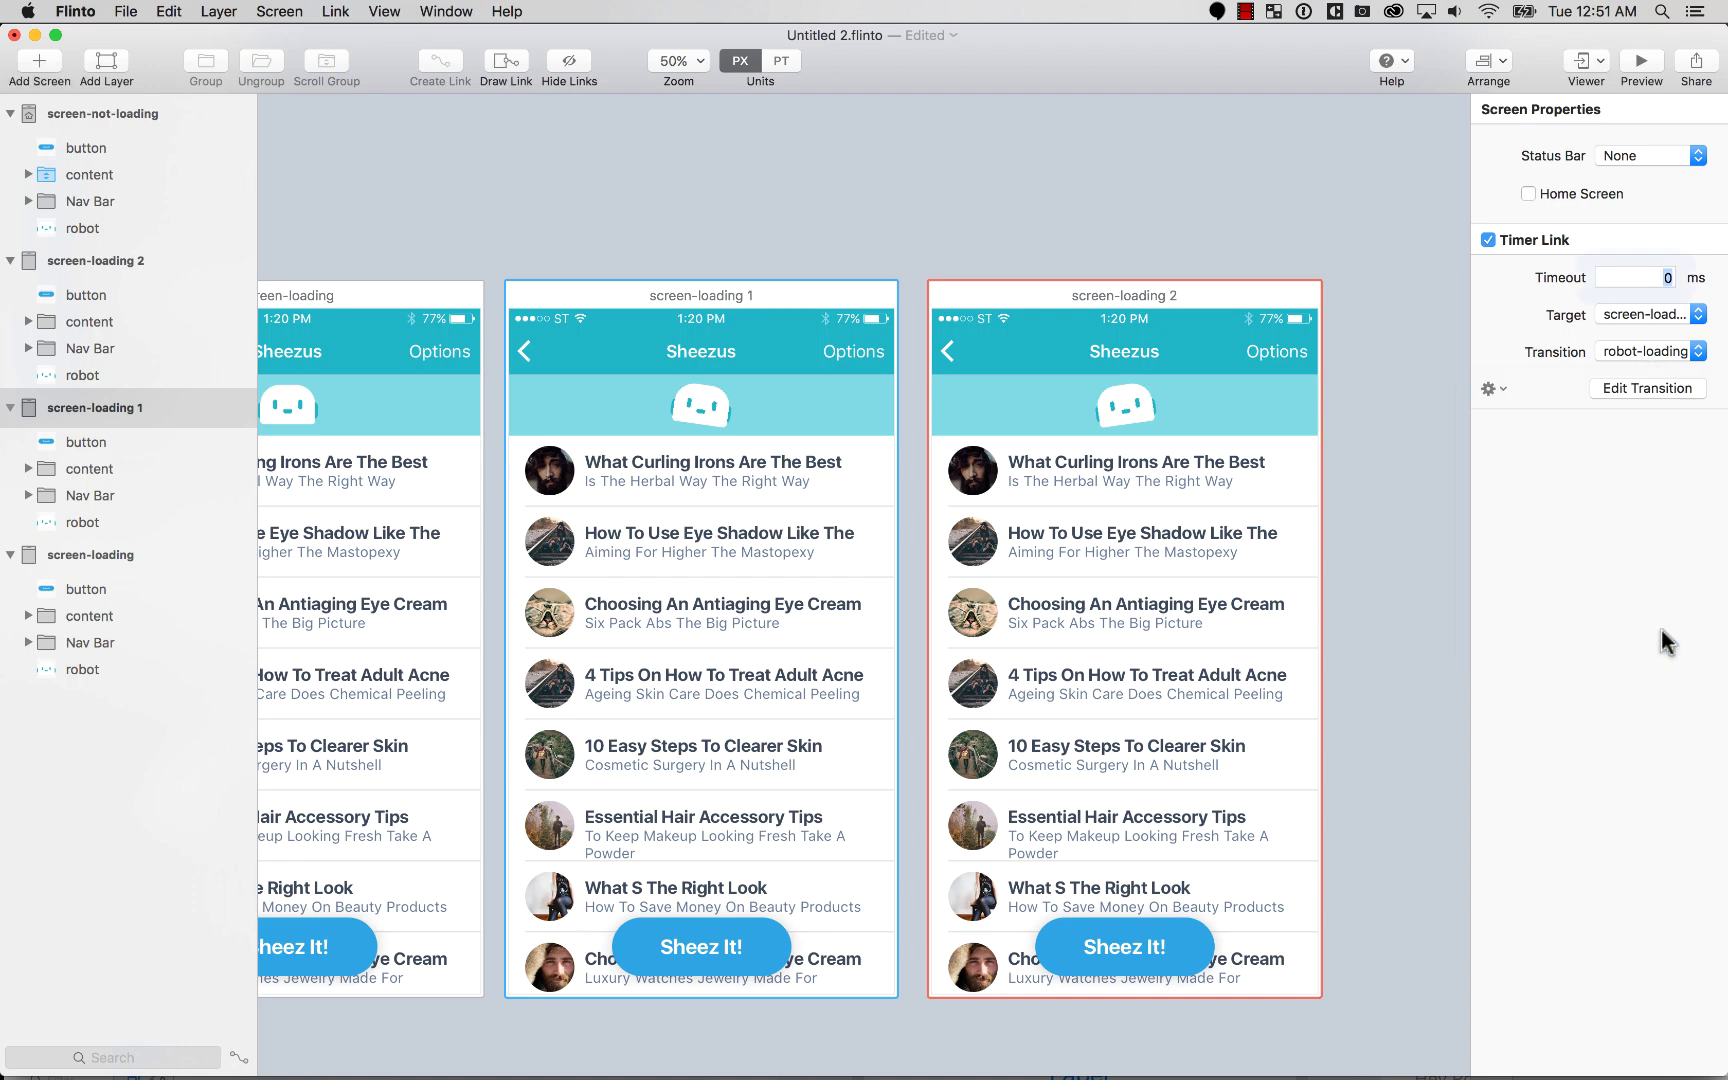
Step: Preview the down swipe with the timer links, close the preview, and inspect the tilted robot on screen-loading 2
scroll(1431, 424, "left", 2)
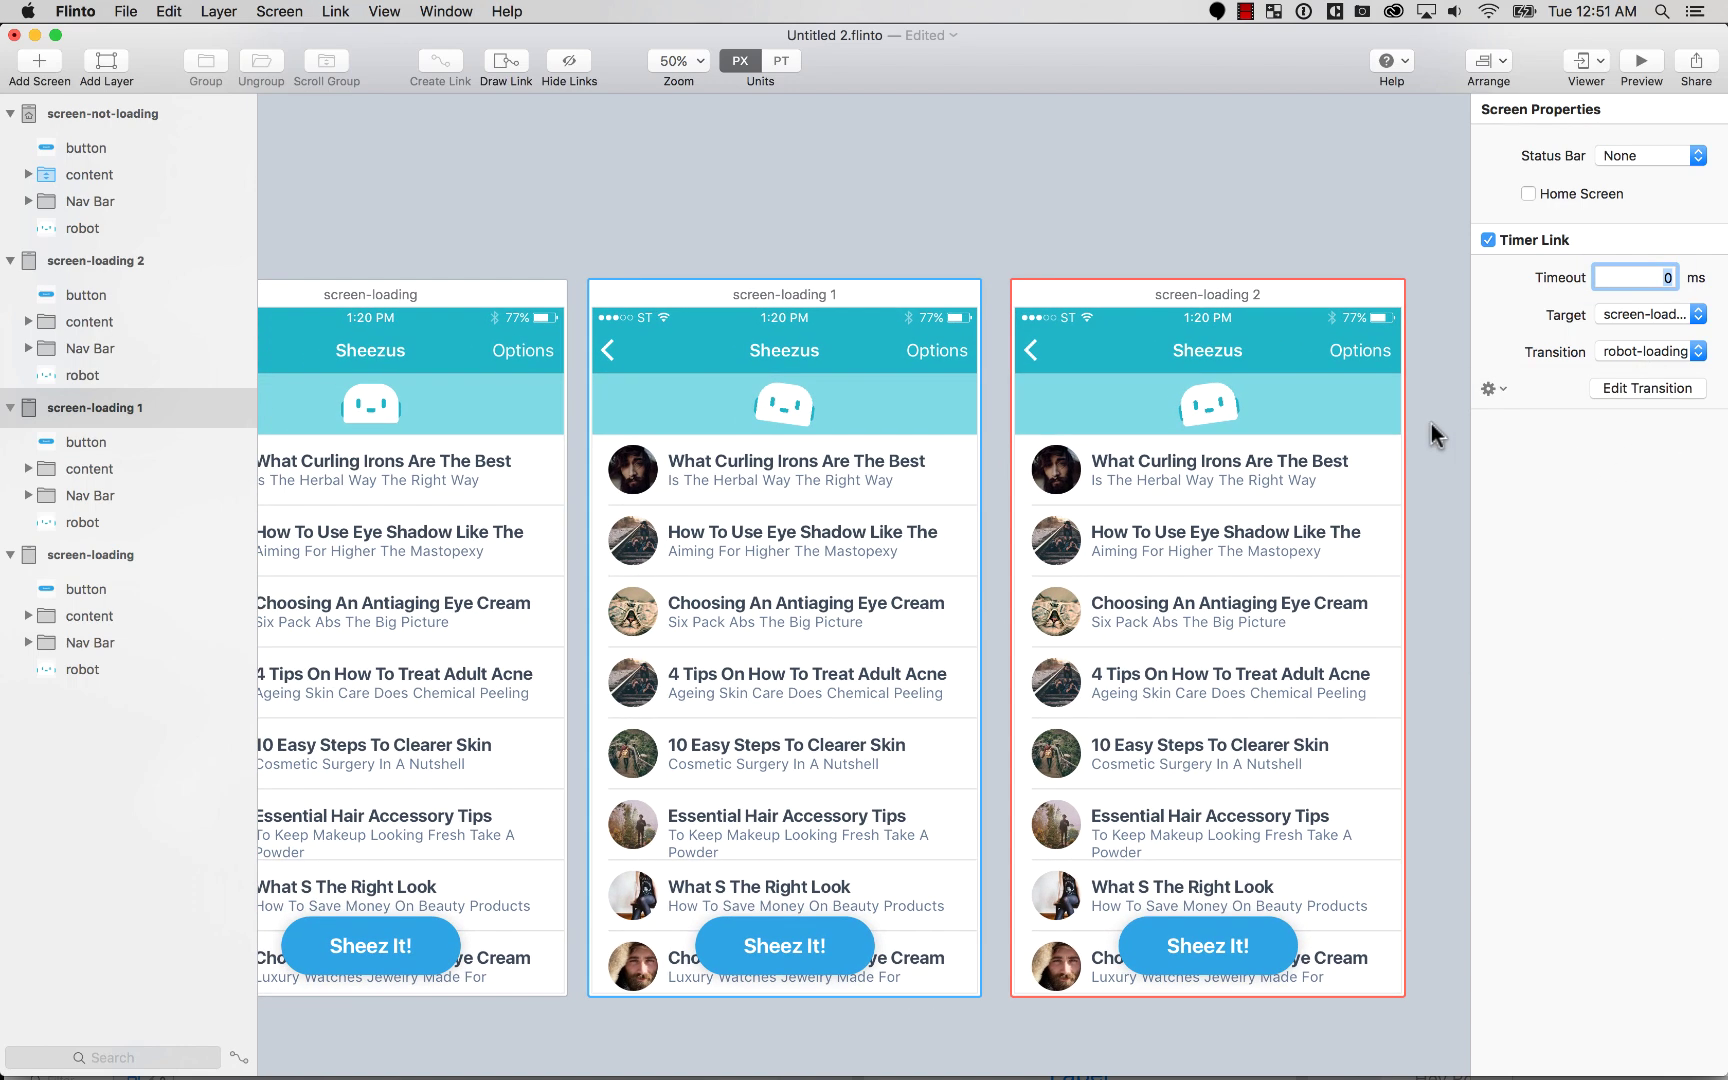
left_click(1138, 192)
key("cmd+minus")
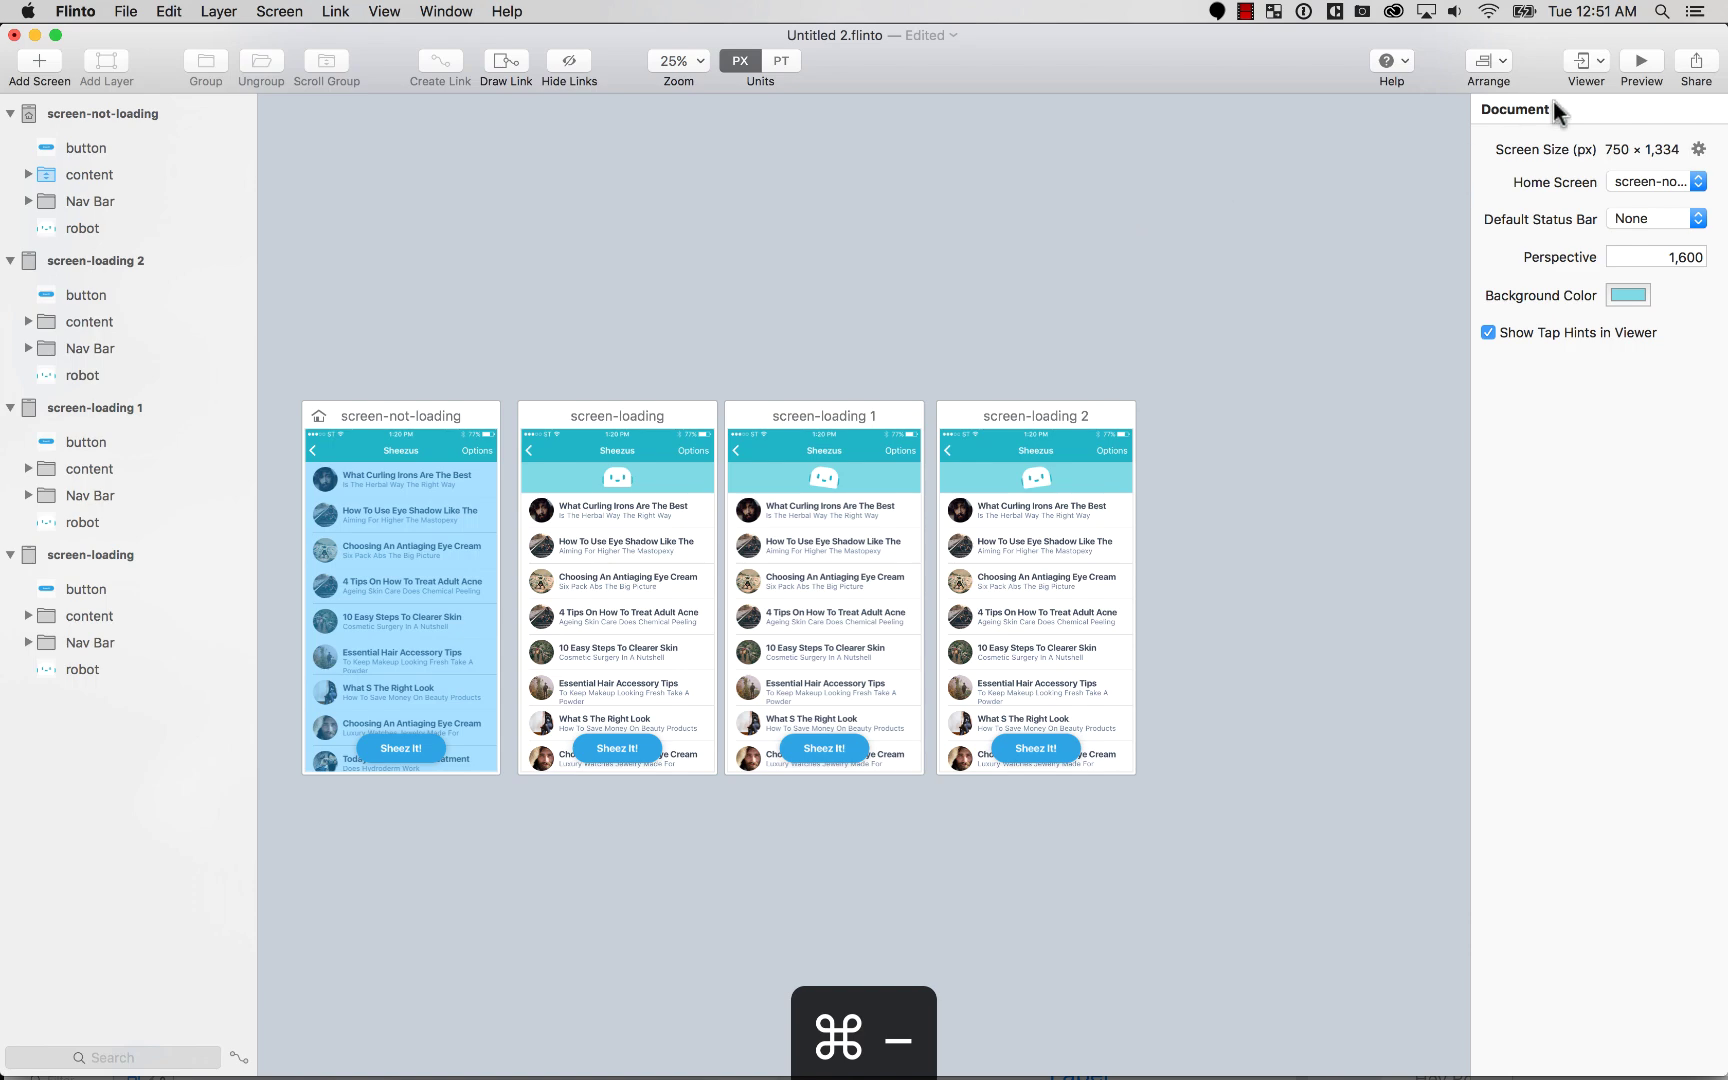
left_click(1632, 65)
left_click_drag(648, 390, 671, 697)
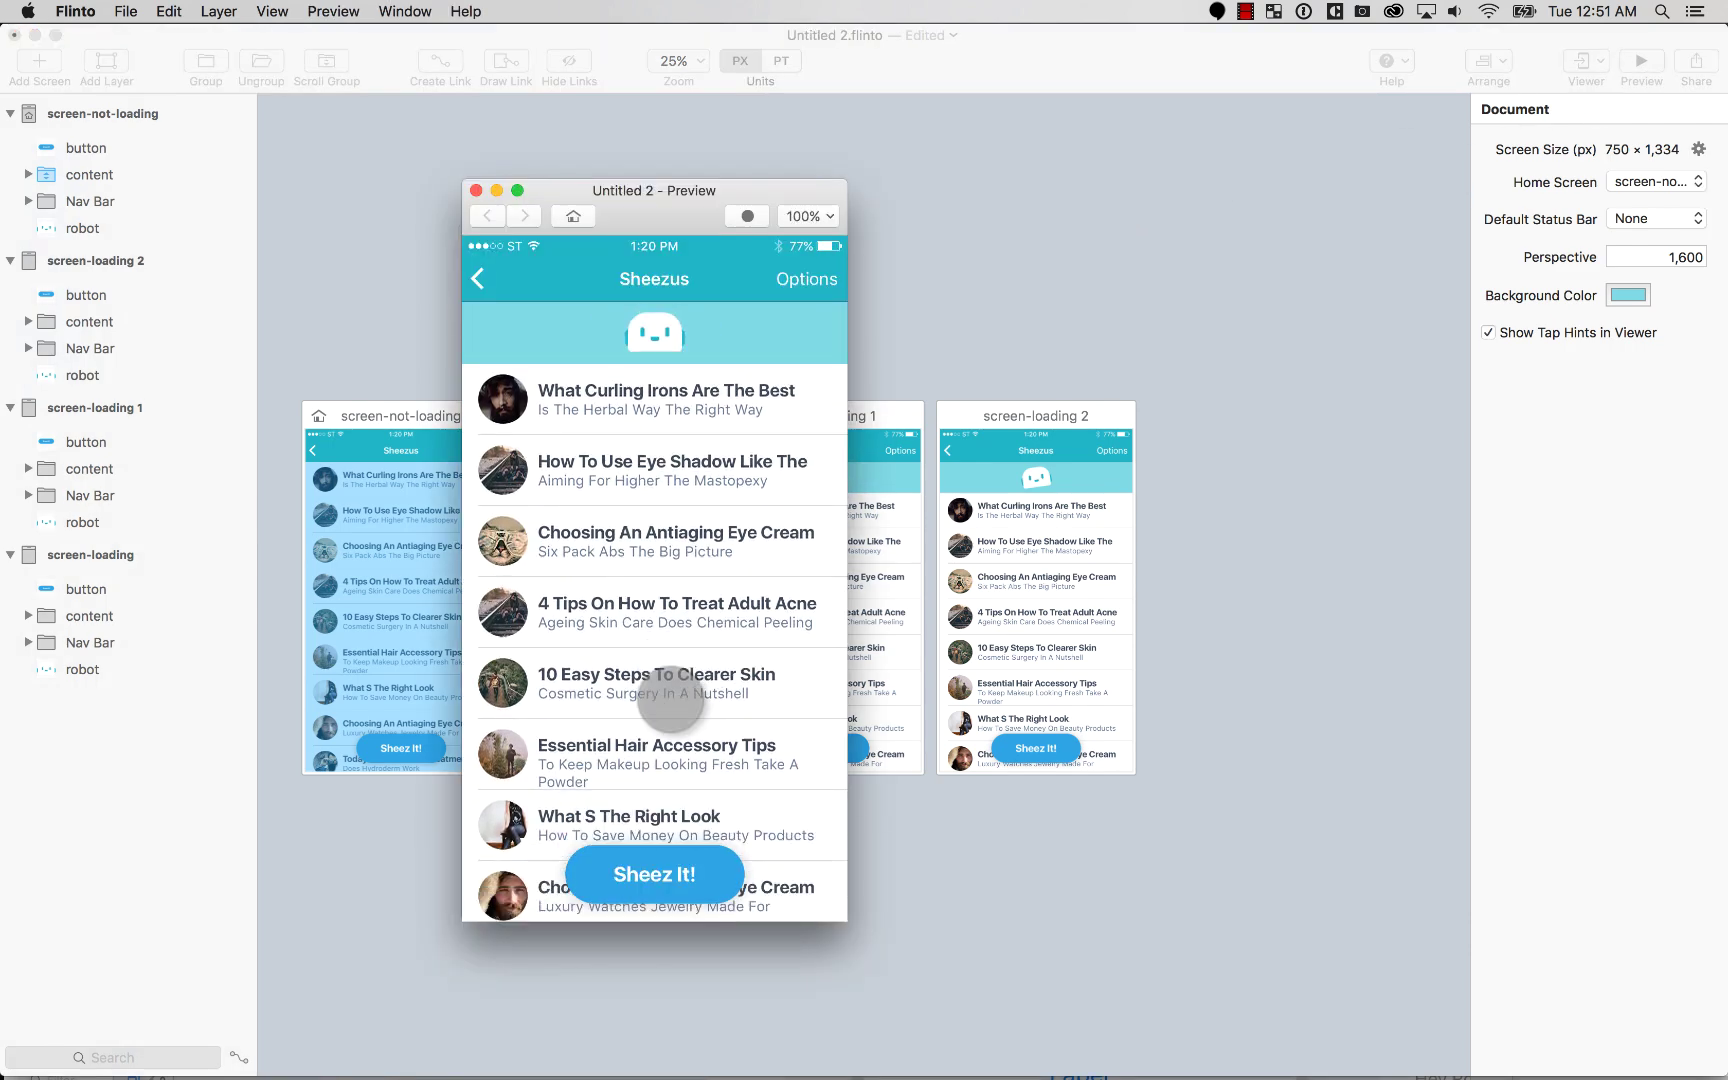
left_click(477, 191)
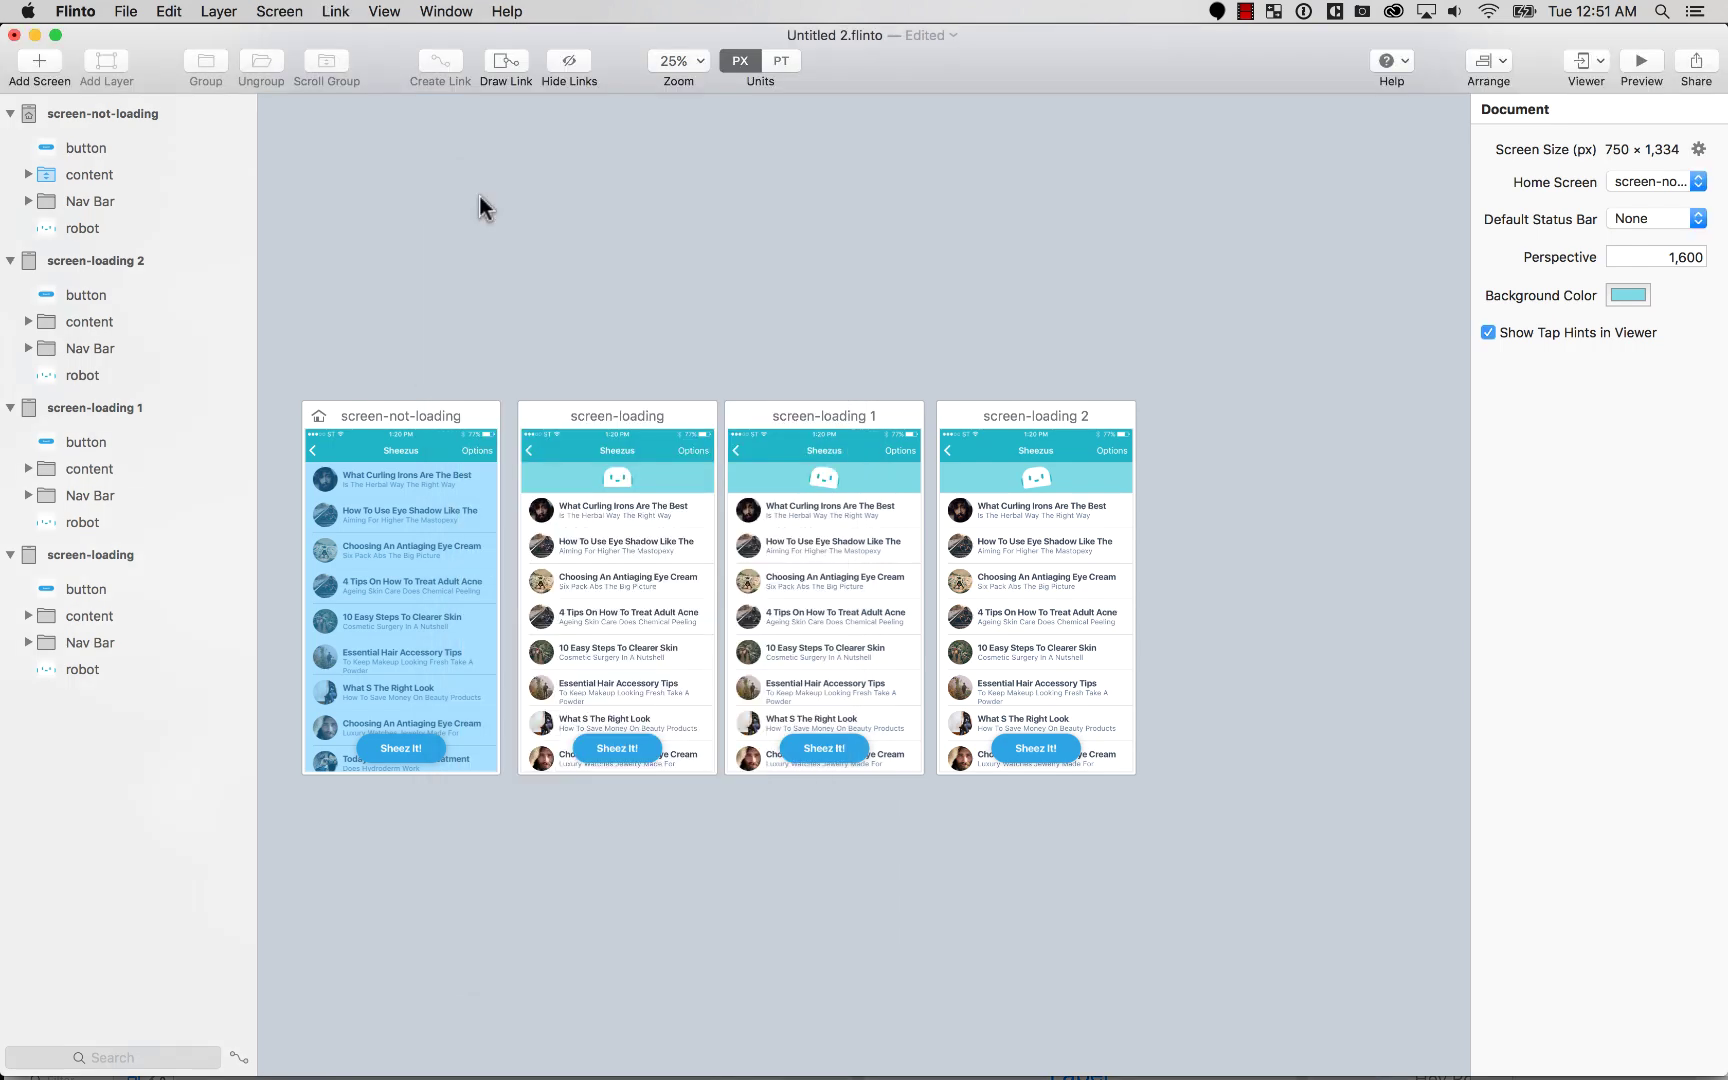
left_click_drag(470, 220, 1254, 868)
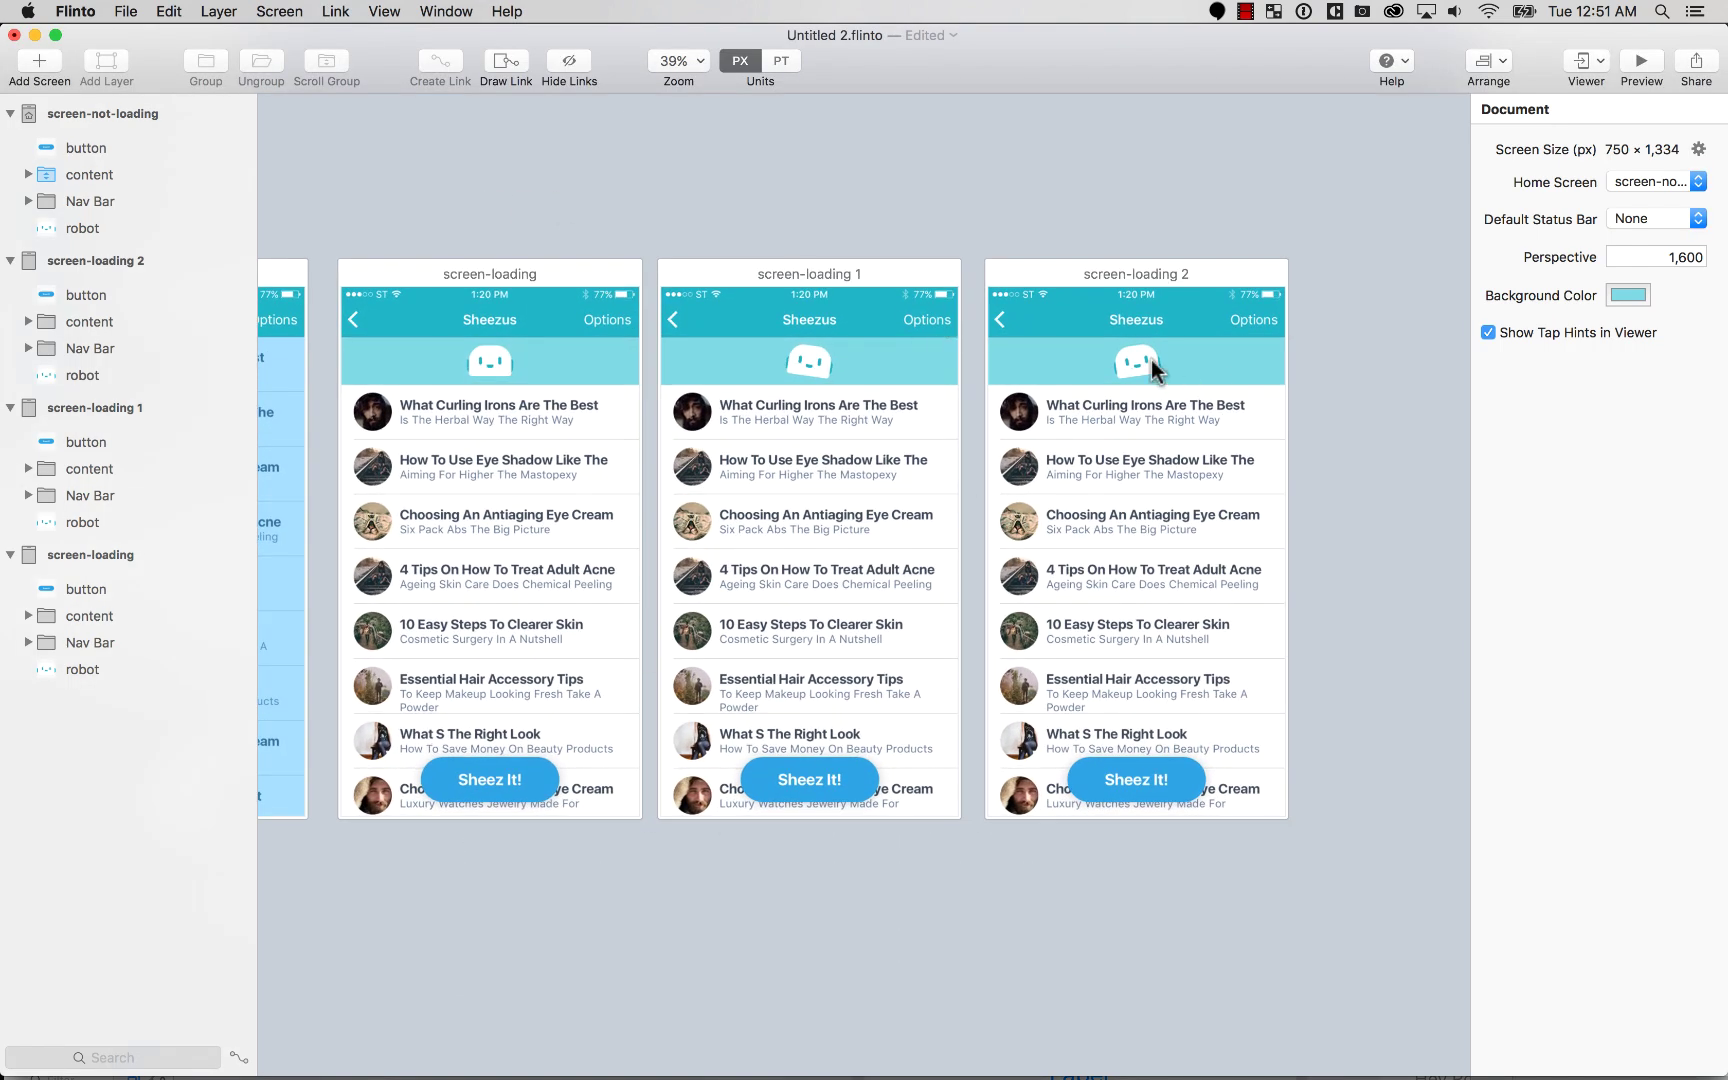
left_click(1145, 366)
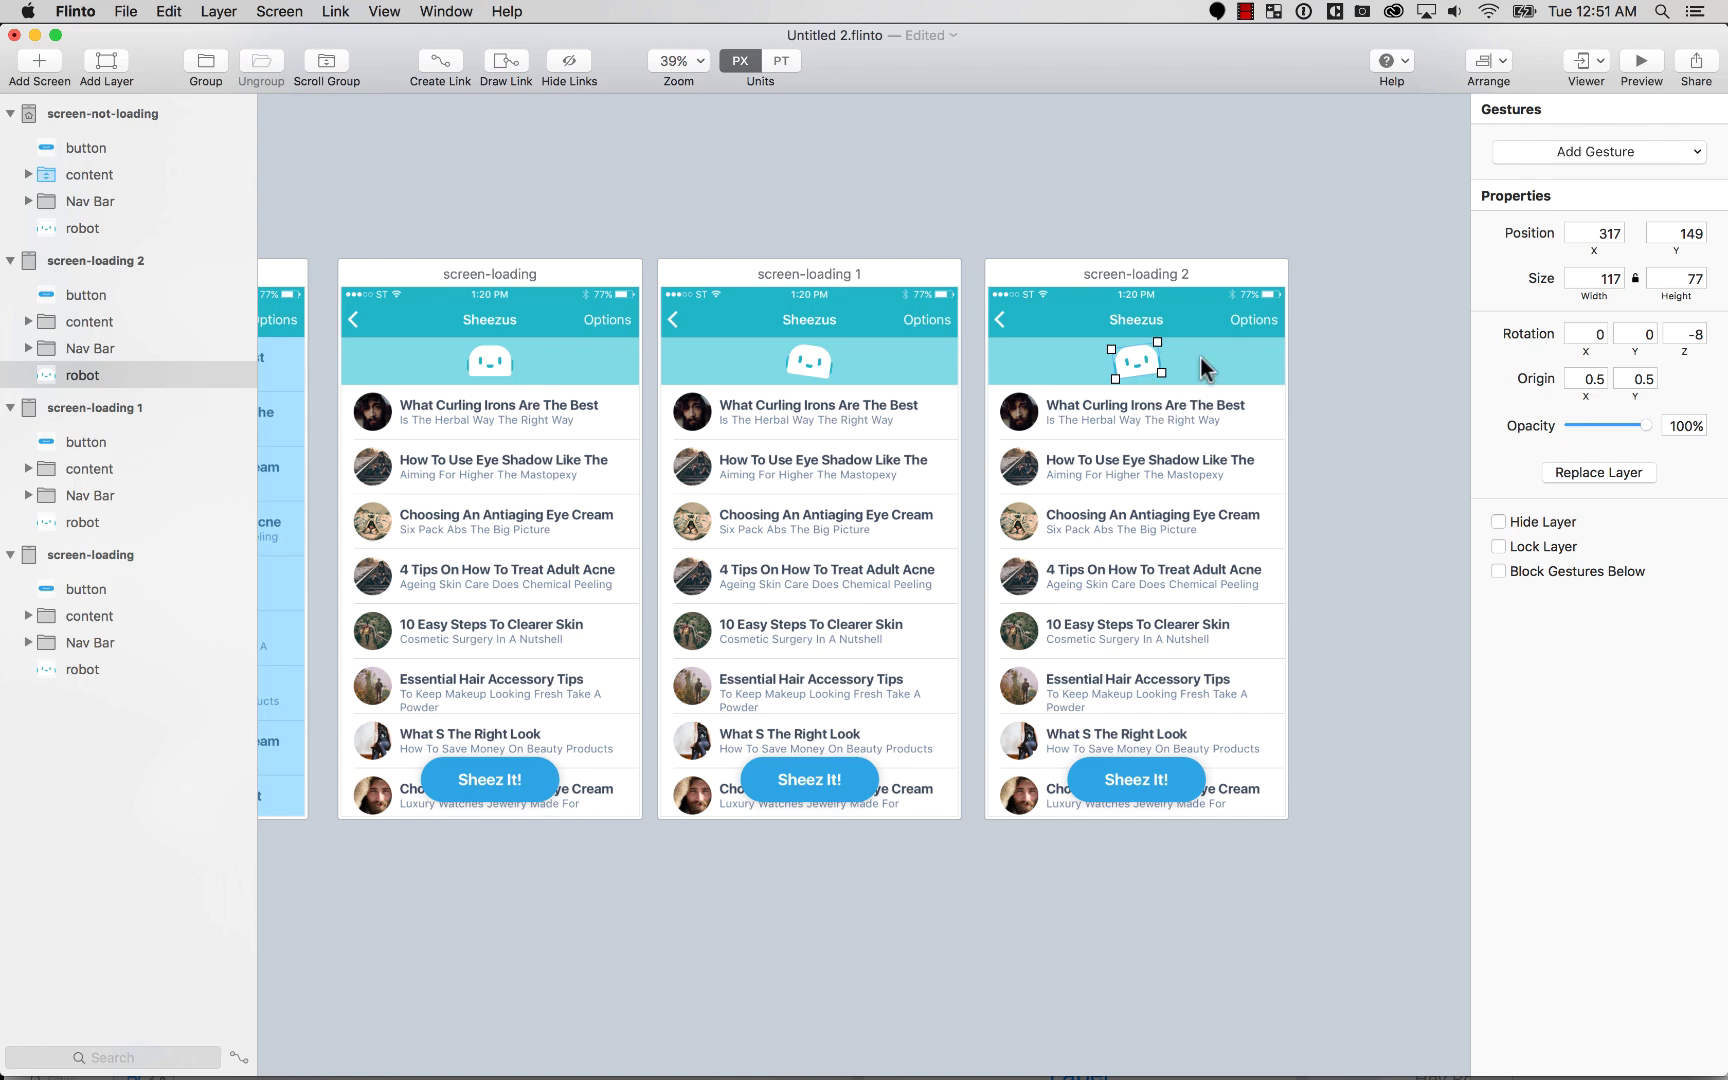
left_click(1081, 209)
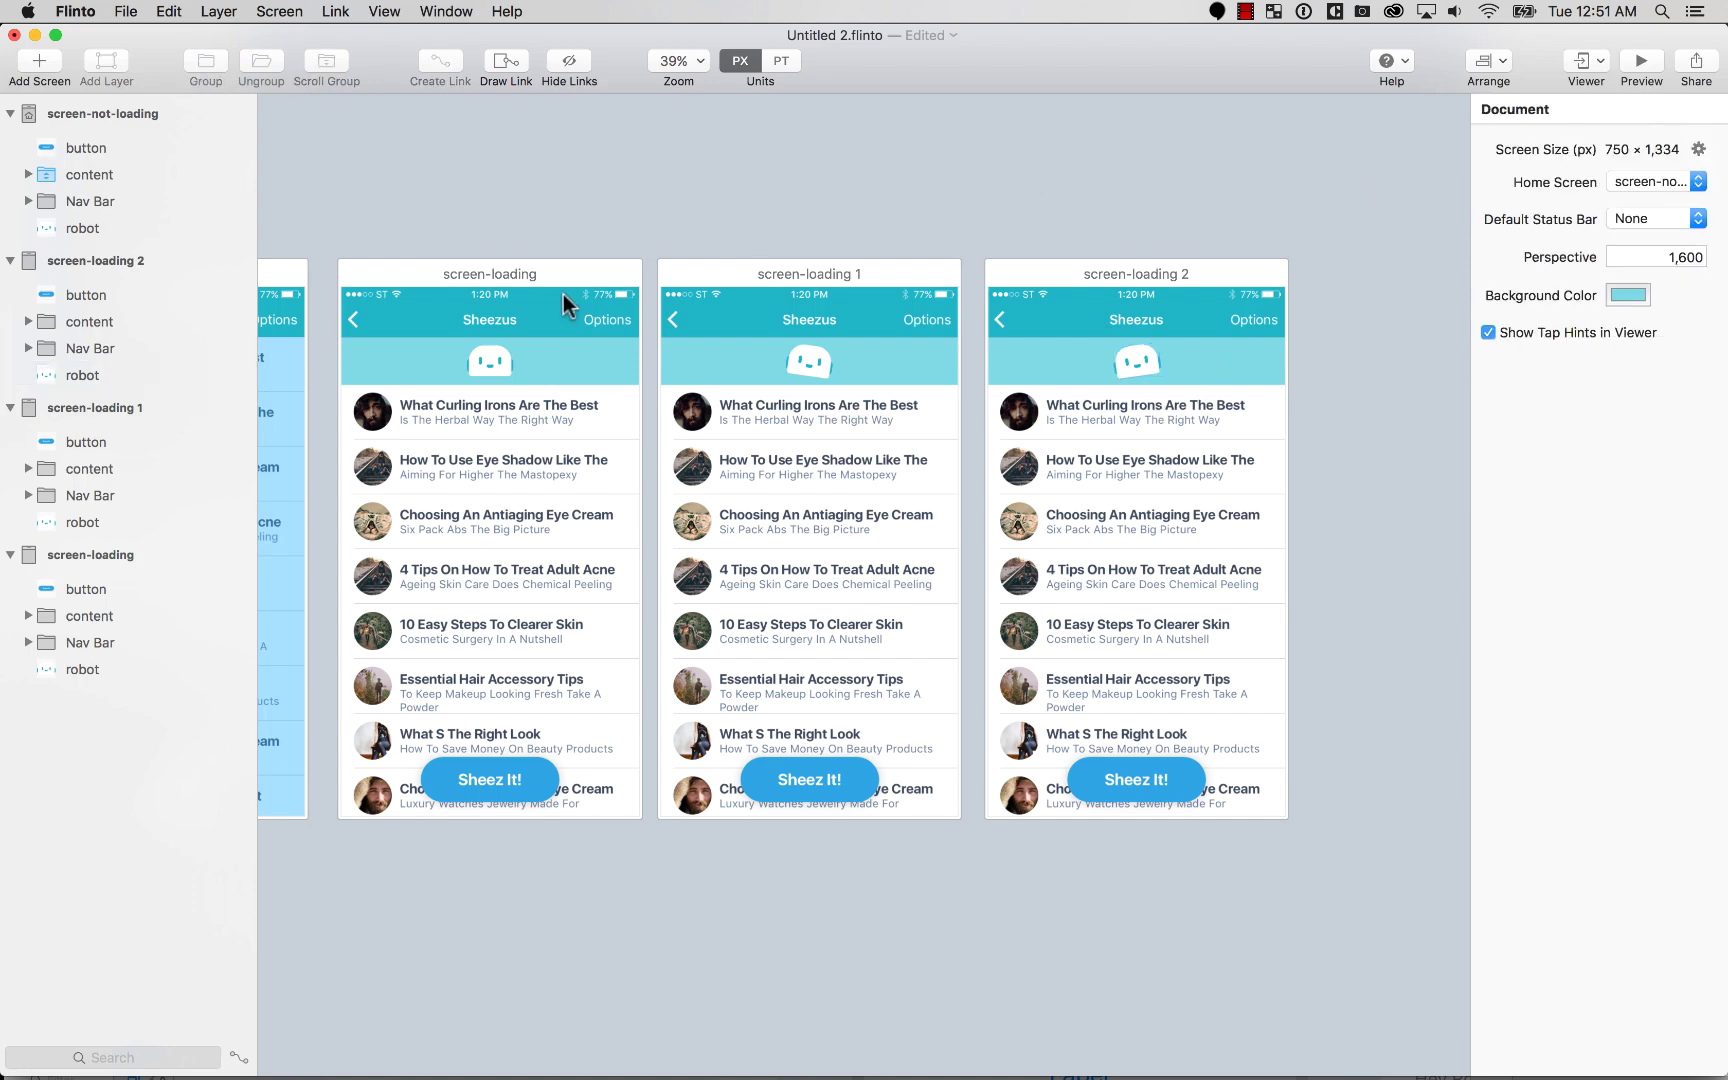
Step: Open the robot-loading transition from screen-loading's timer link for editing and select the connected robot layer
left_click(582, 271)
left_click(1621, 388)
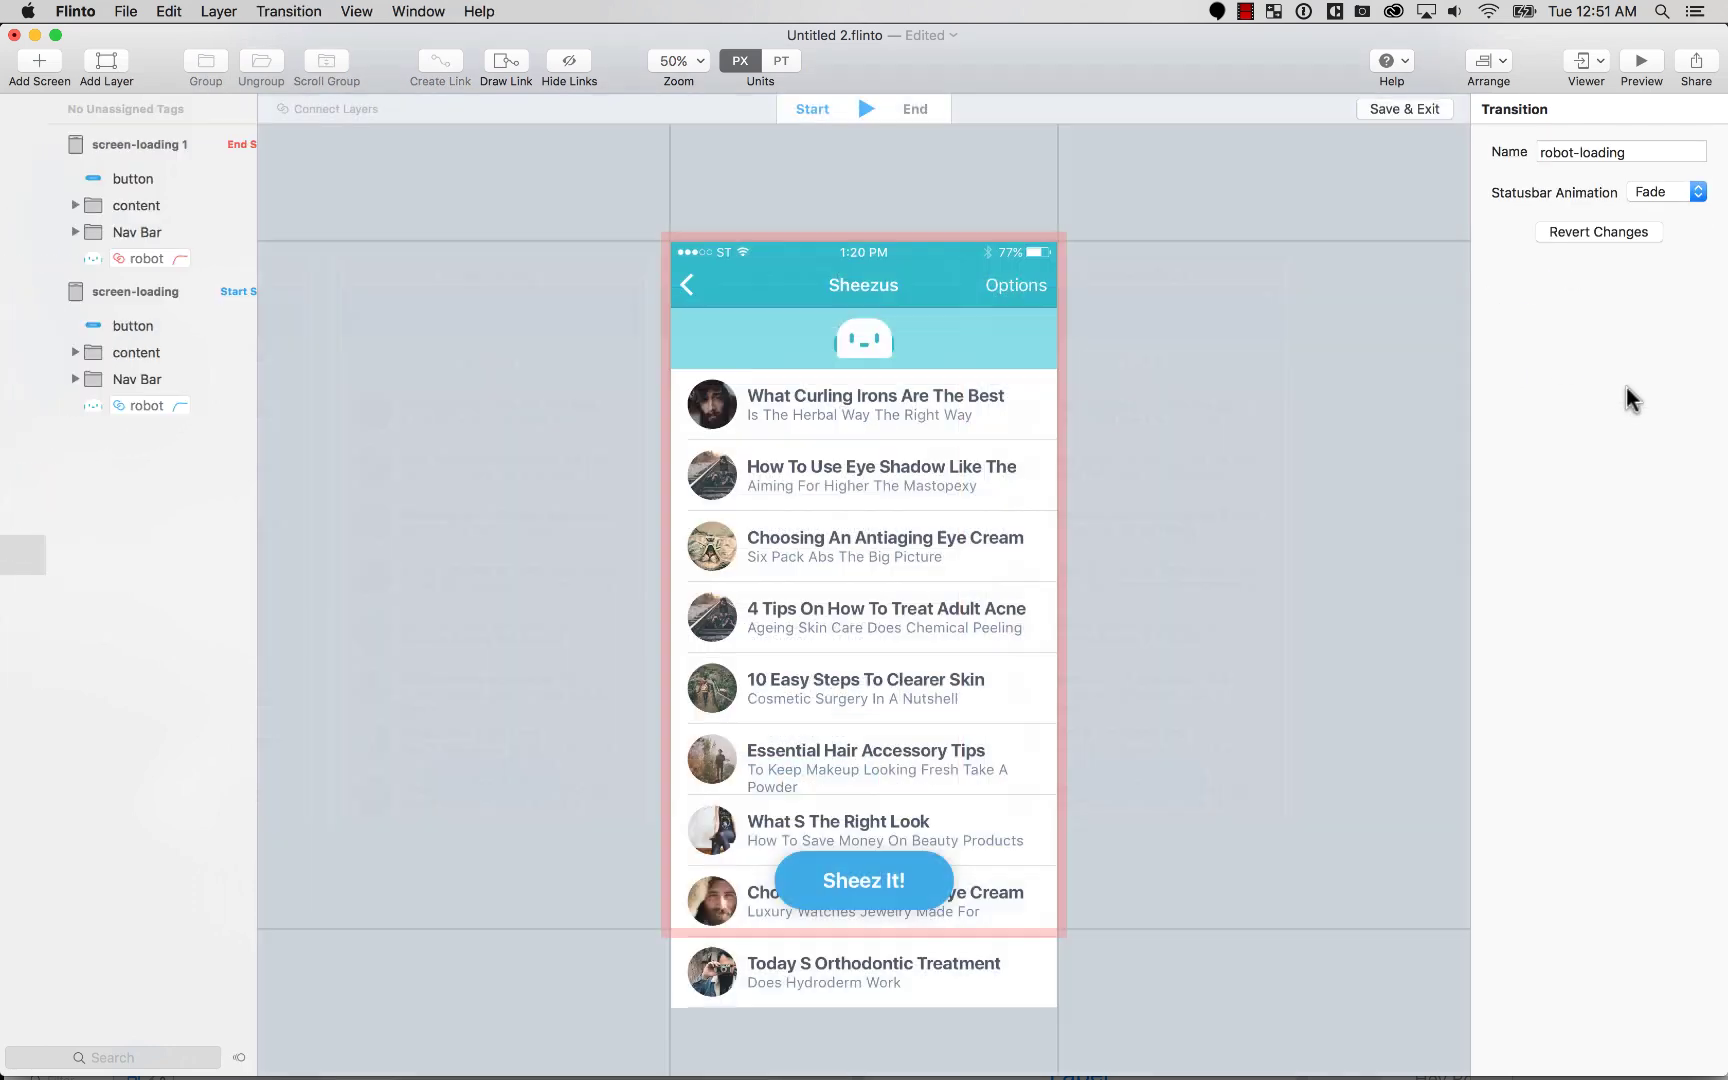
left_click(866, 352)
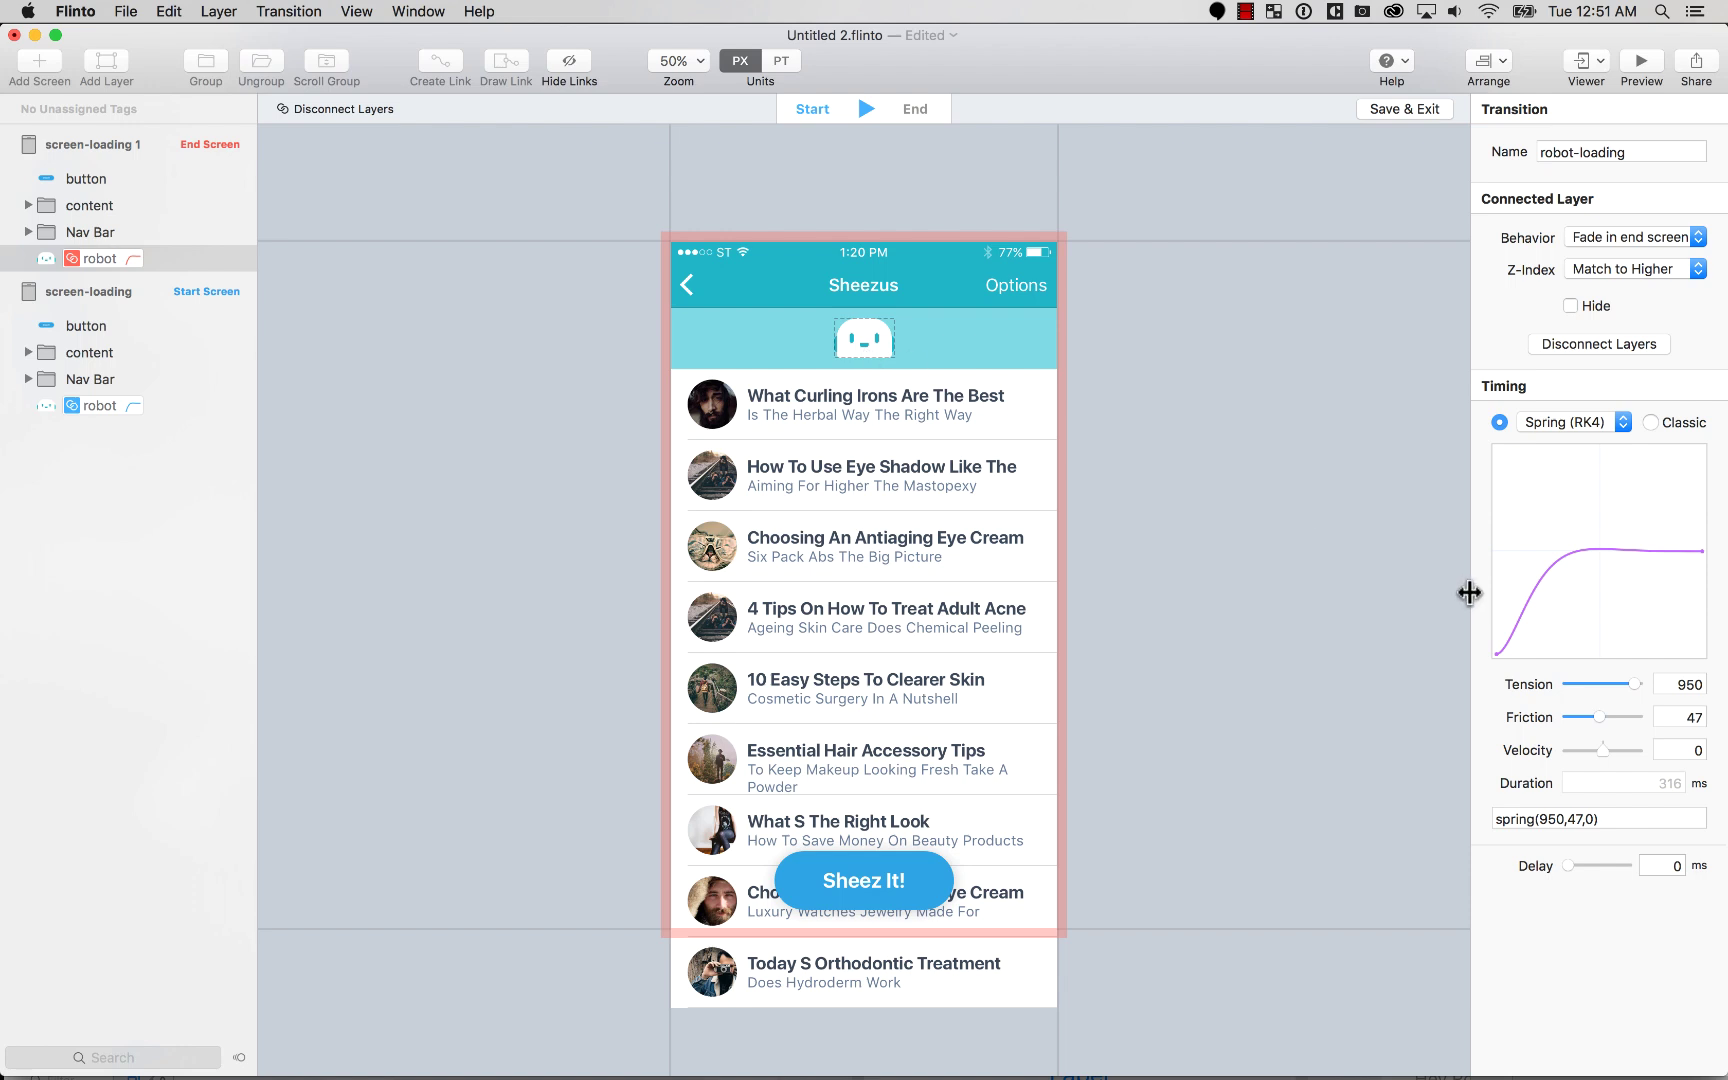
Step: Try Classic timing on the robot with a custom bezier(0.56,0,0.42,1) curve, play the transition and preview it
left_click(1652, 422)
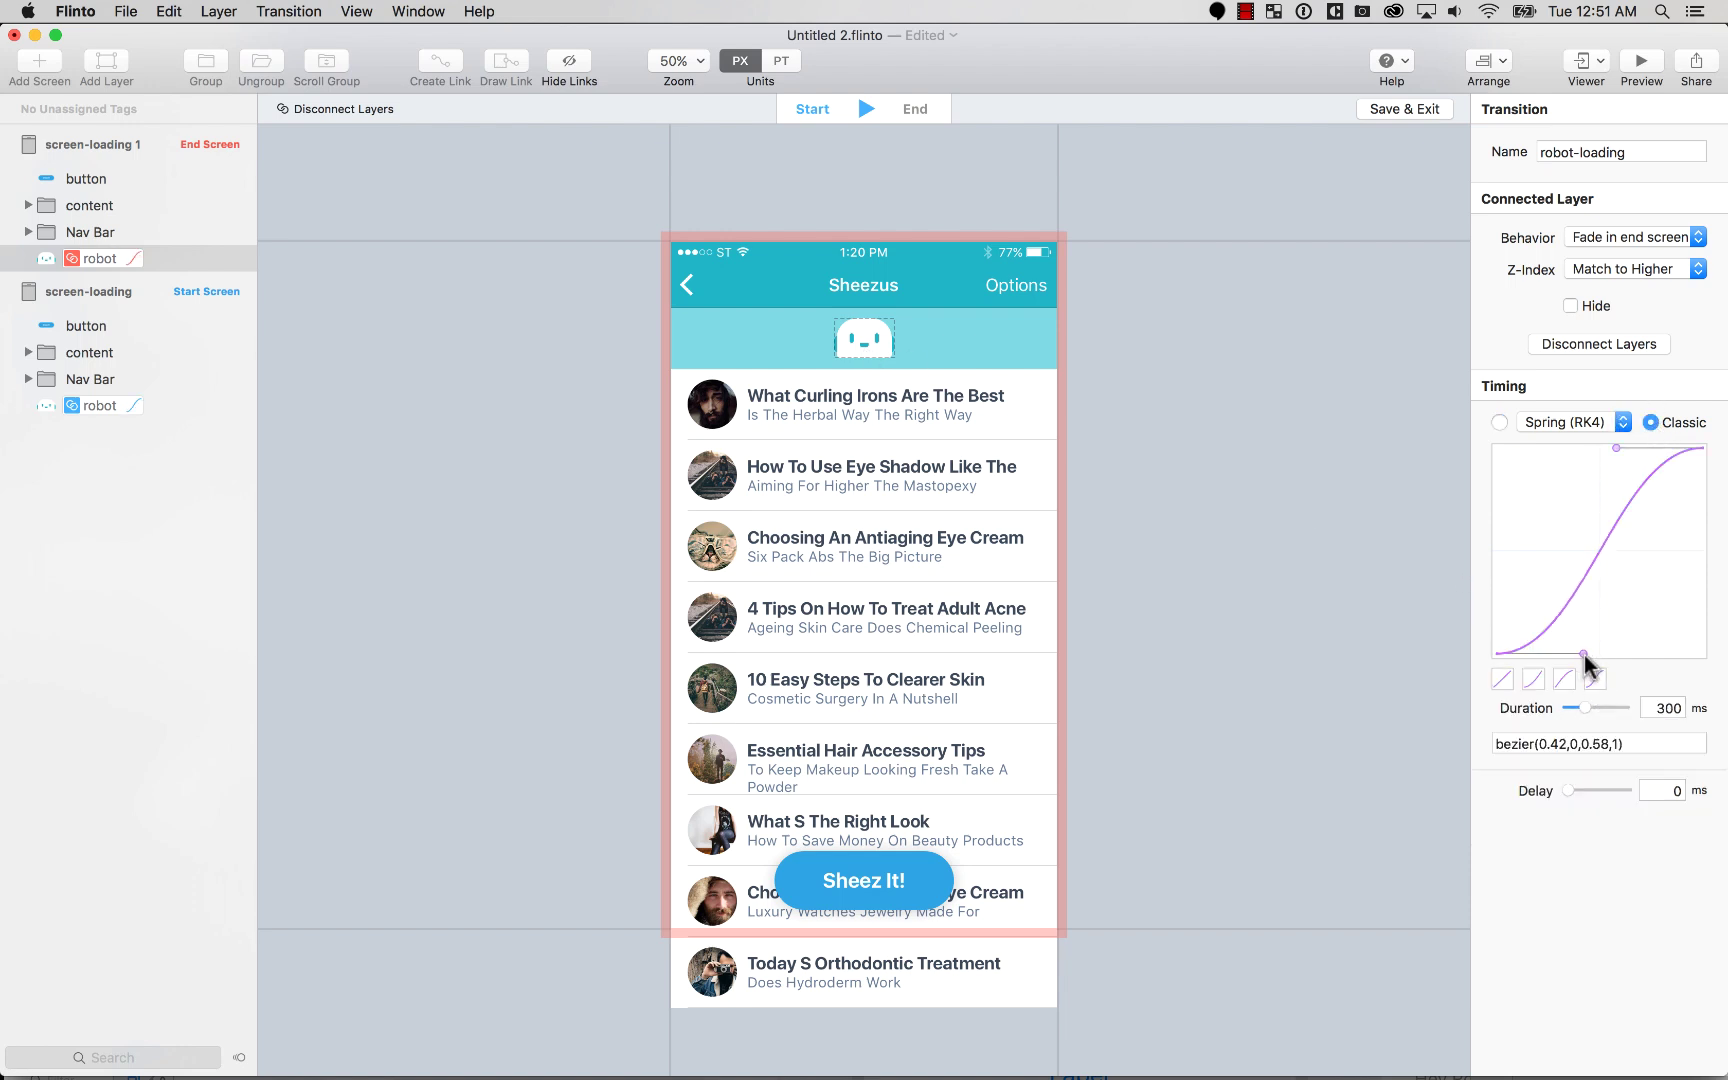
left_click_drag(1585, 653, 1612, 653)
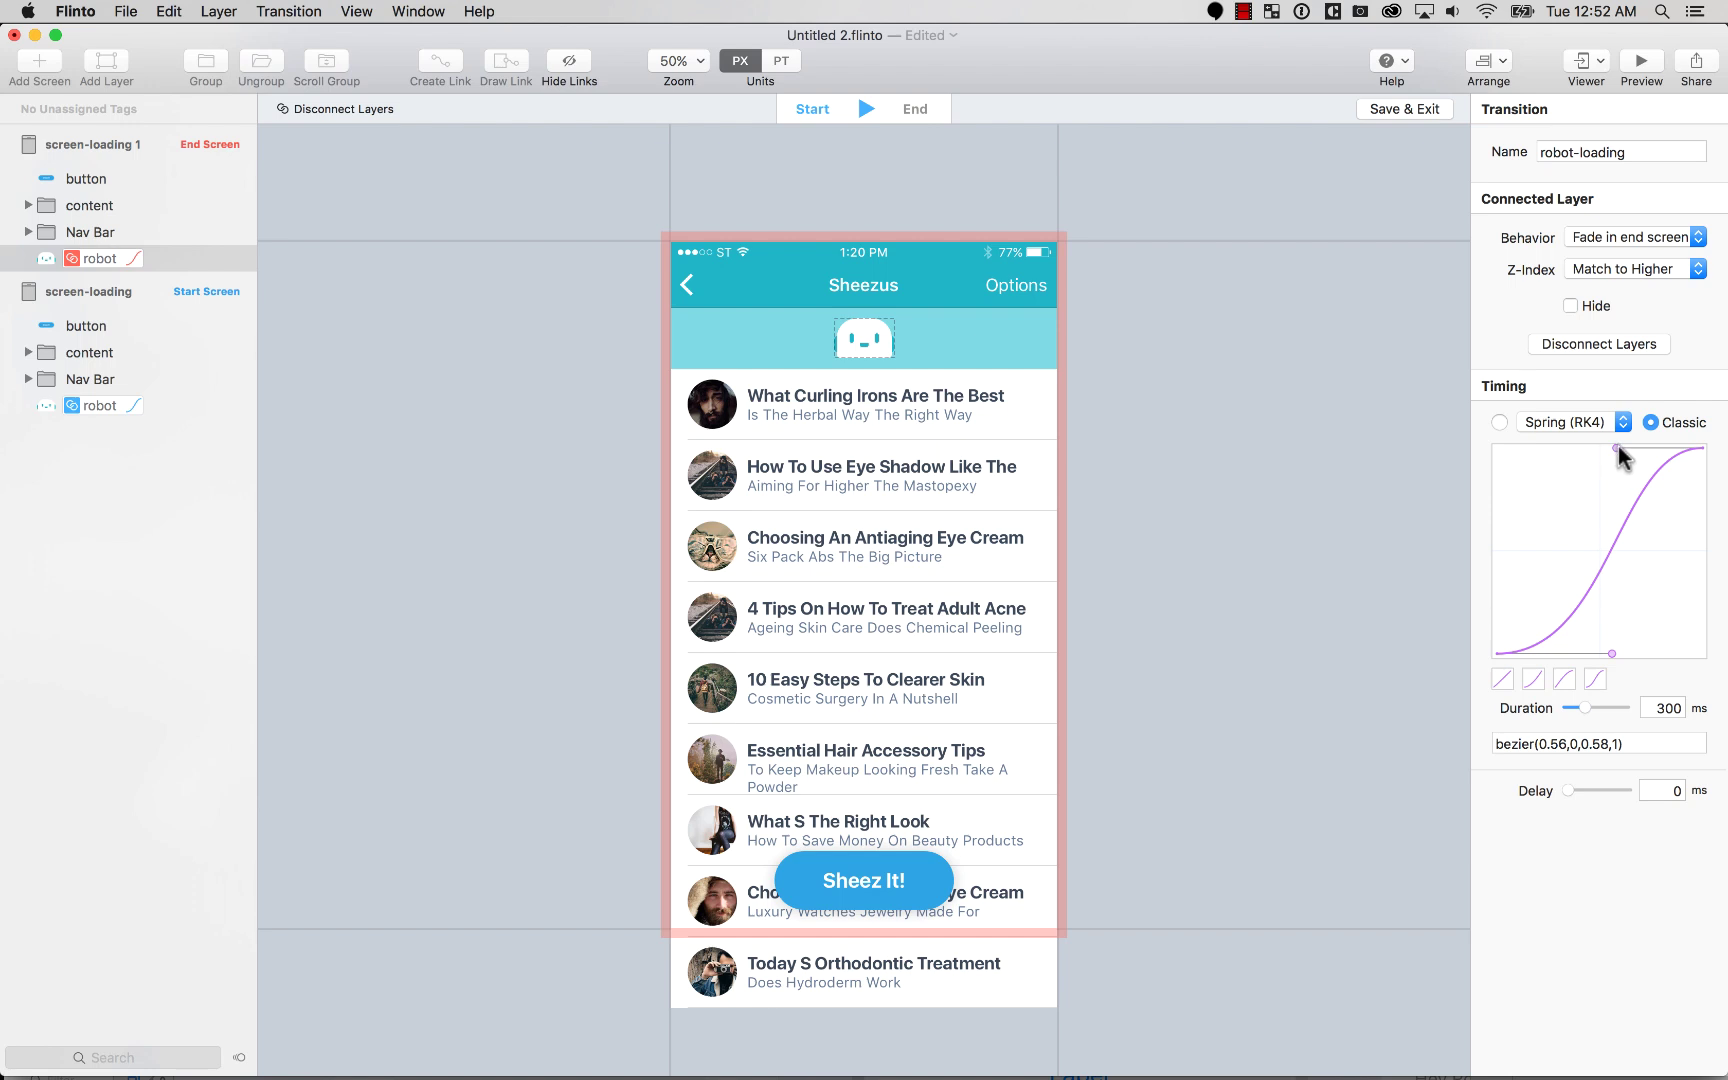
left_click_drag(1617, 447, 1582, 447)
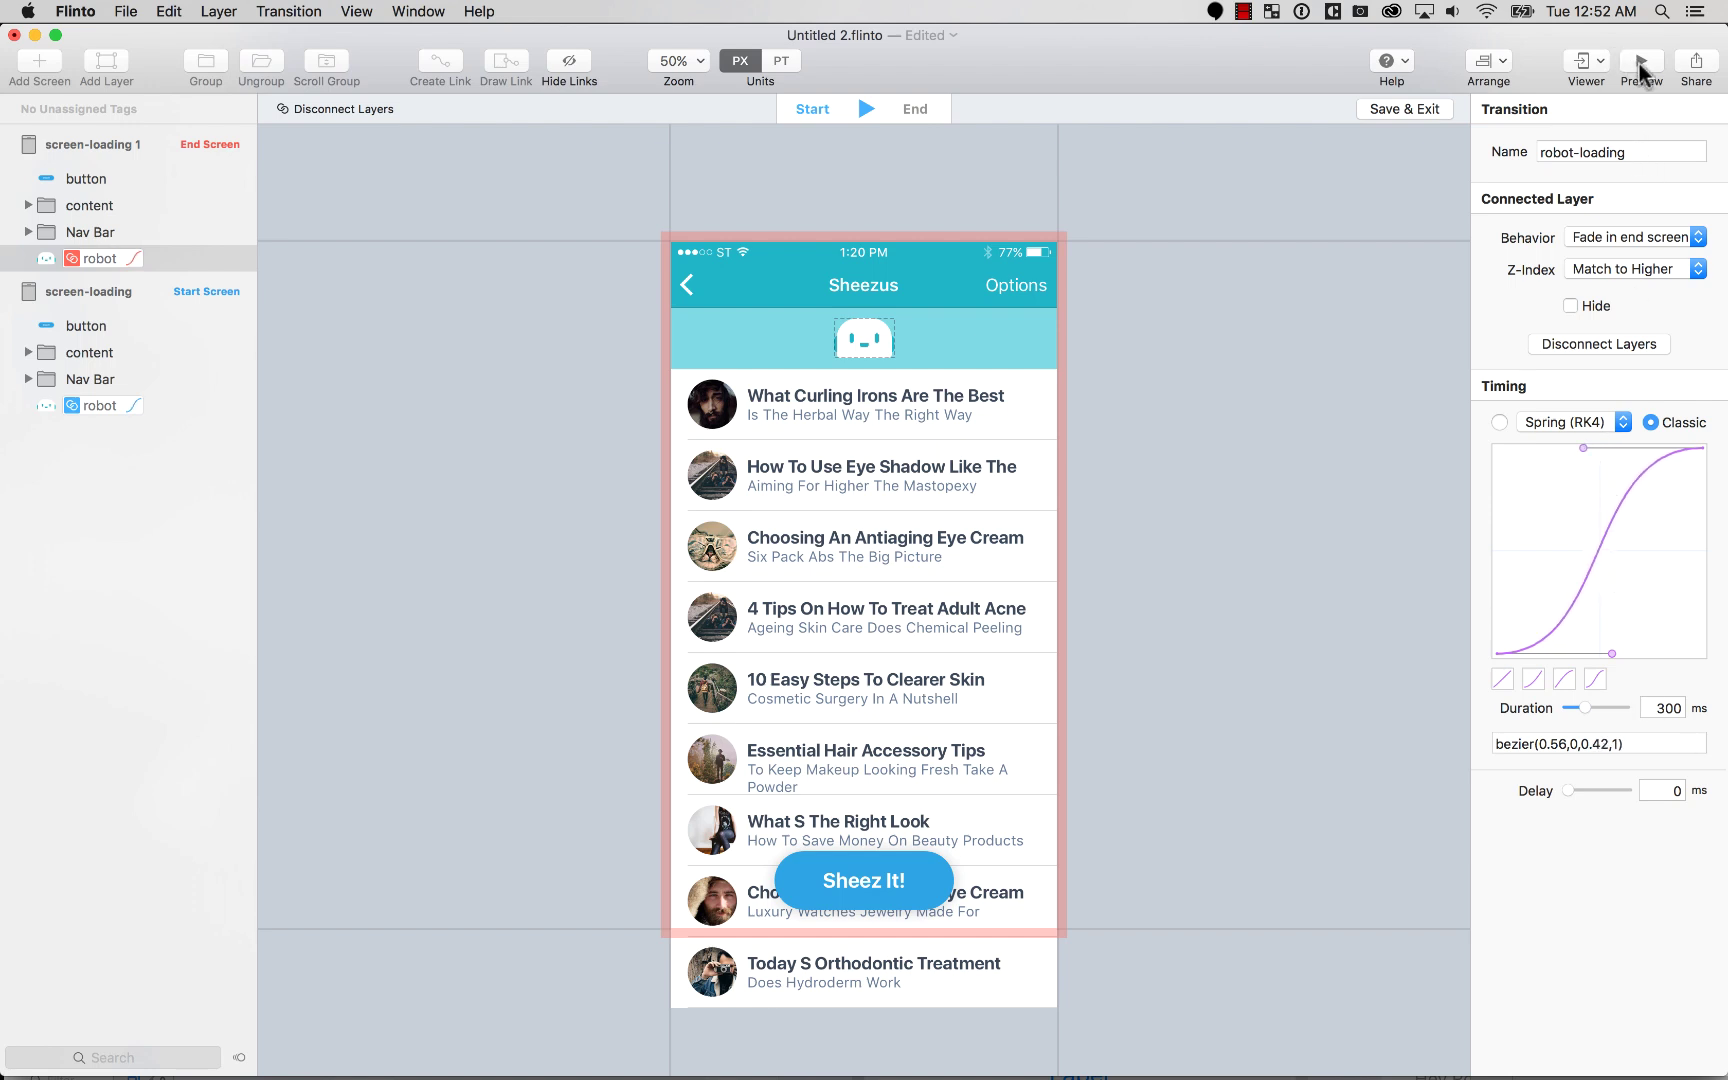
left_click(866, 112)
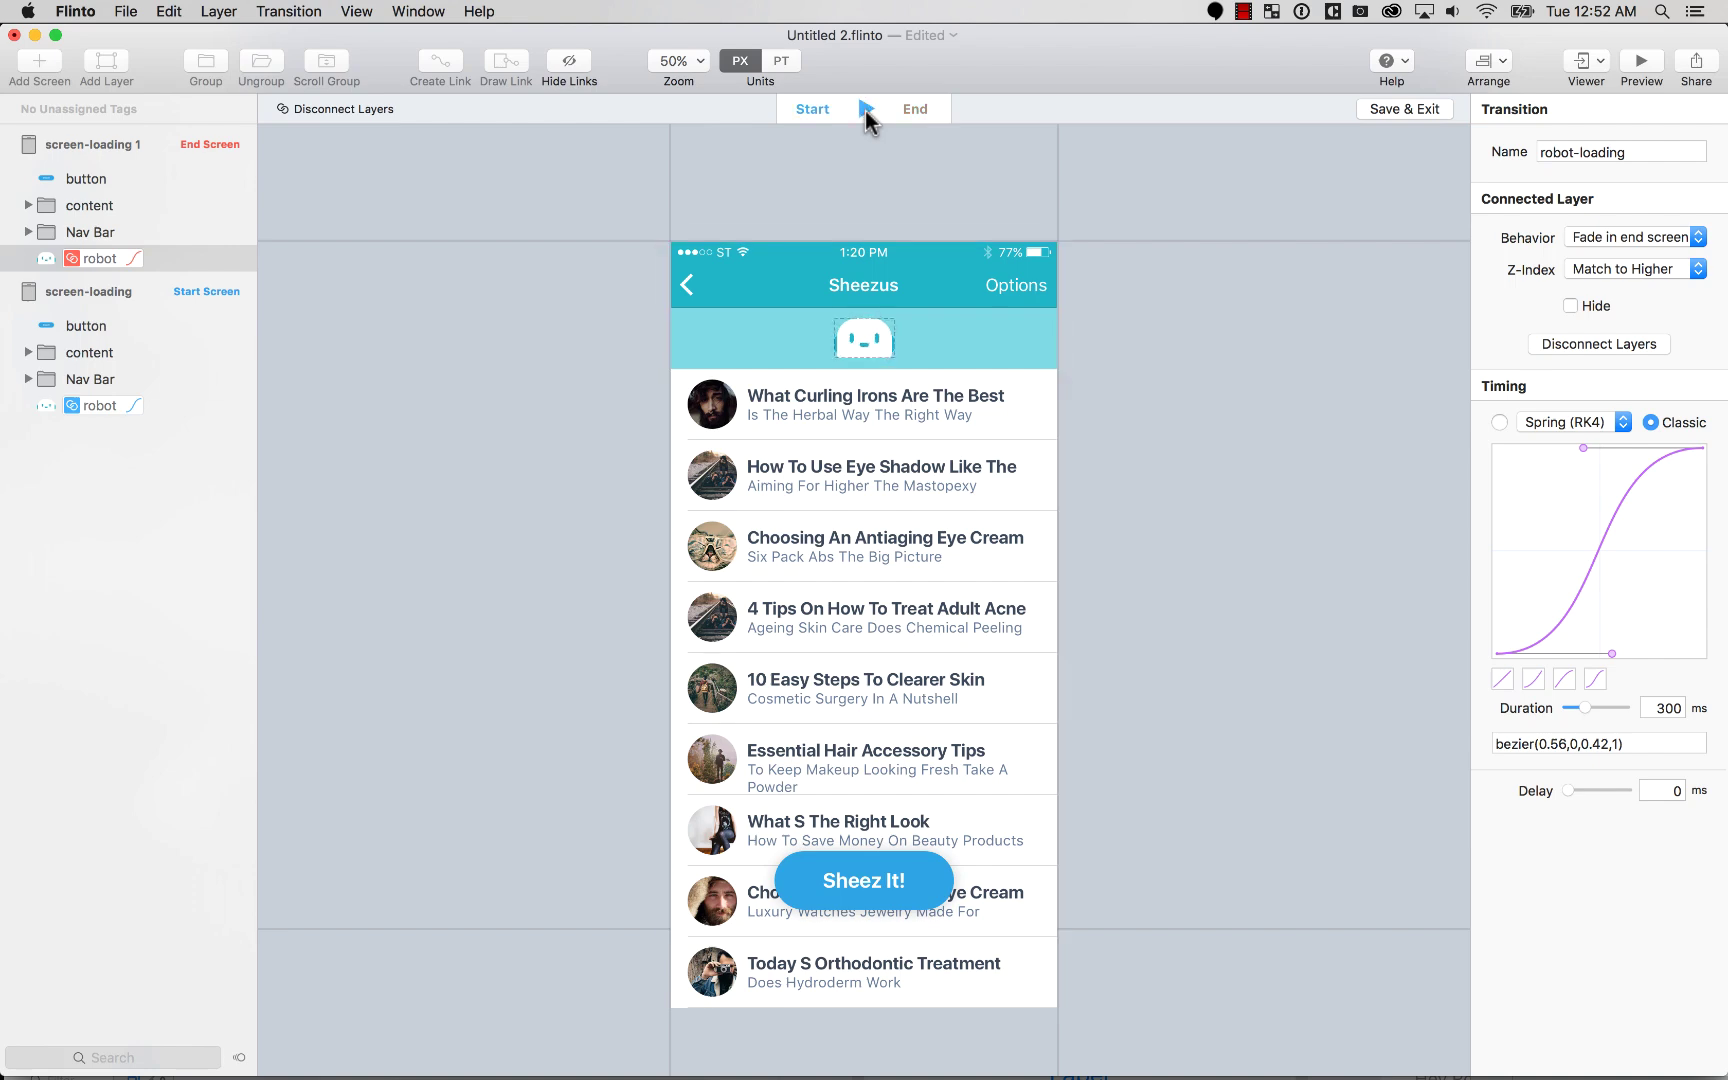
left_click(1632, 64)
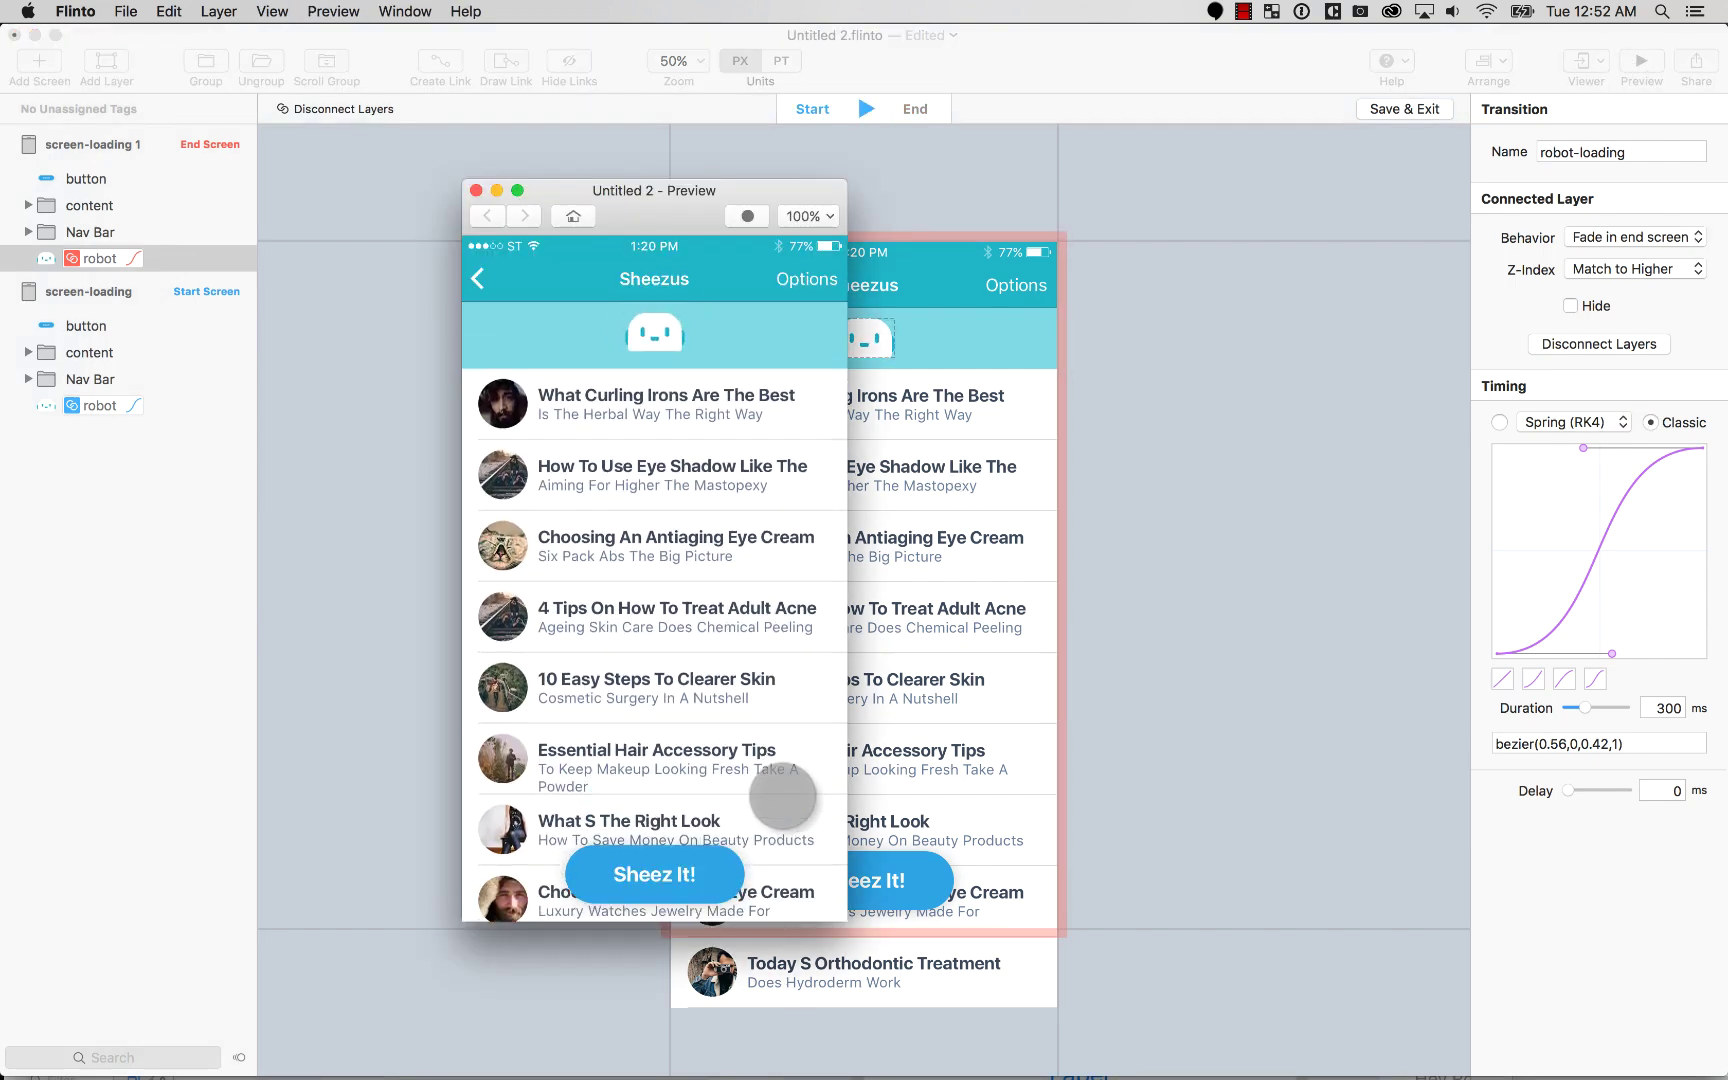
left_click(477, 191)
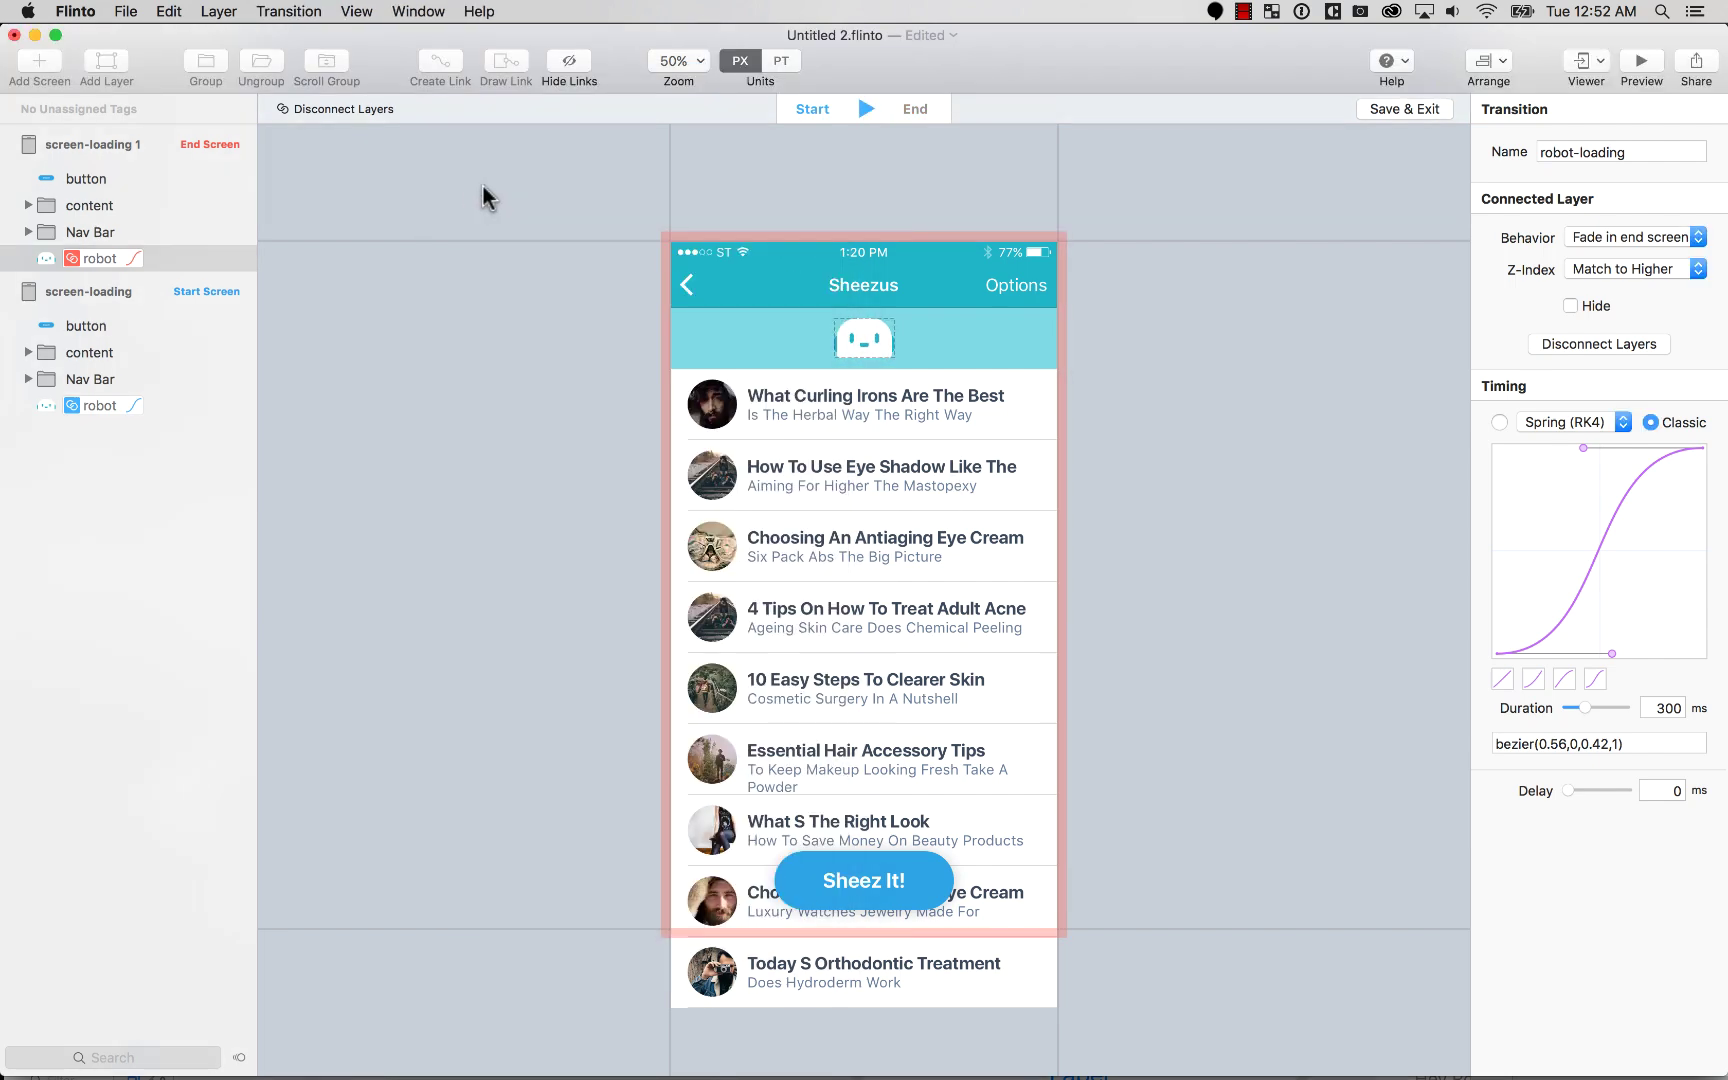
Step: Try the robot's Spring (RK4) timing with a friction of 40 and preview the result
left_click(1500, 422)
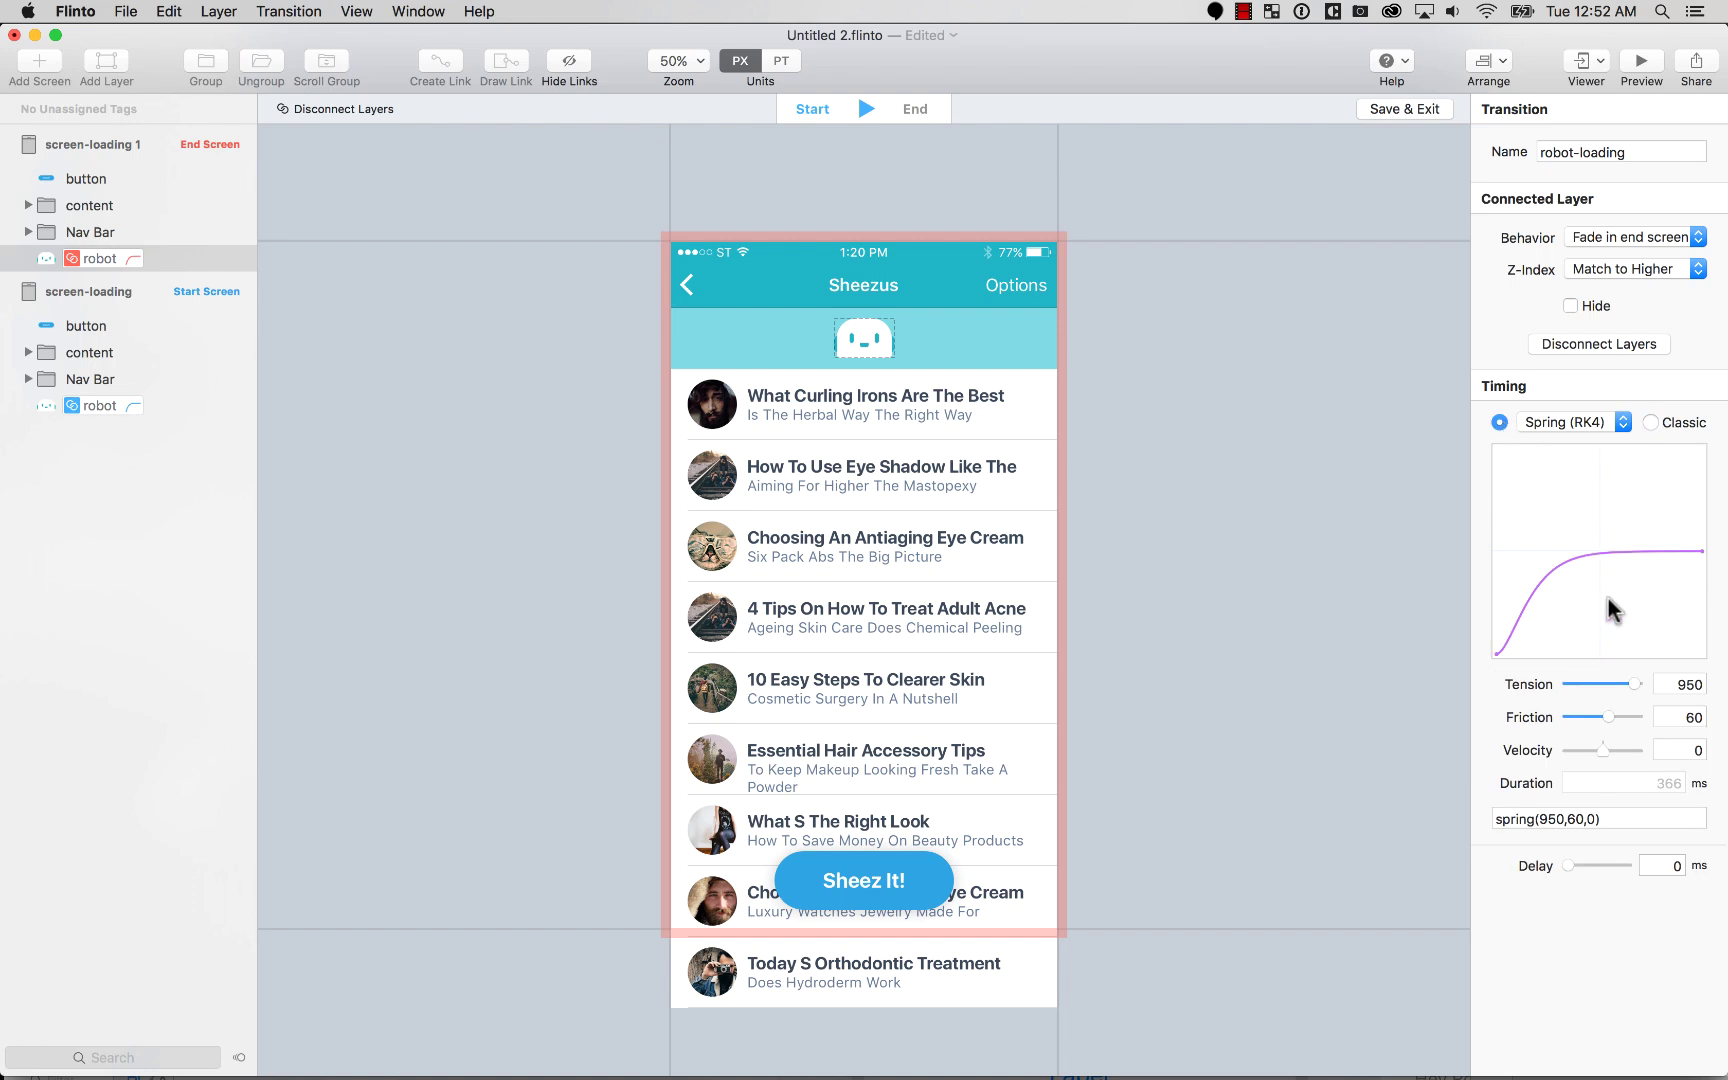
left_click_drag(1590, 719, 1592, 711)
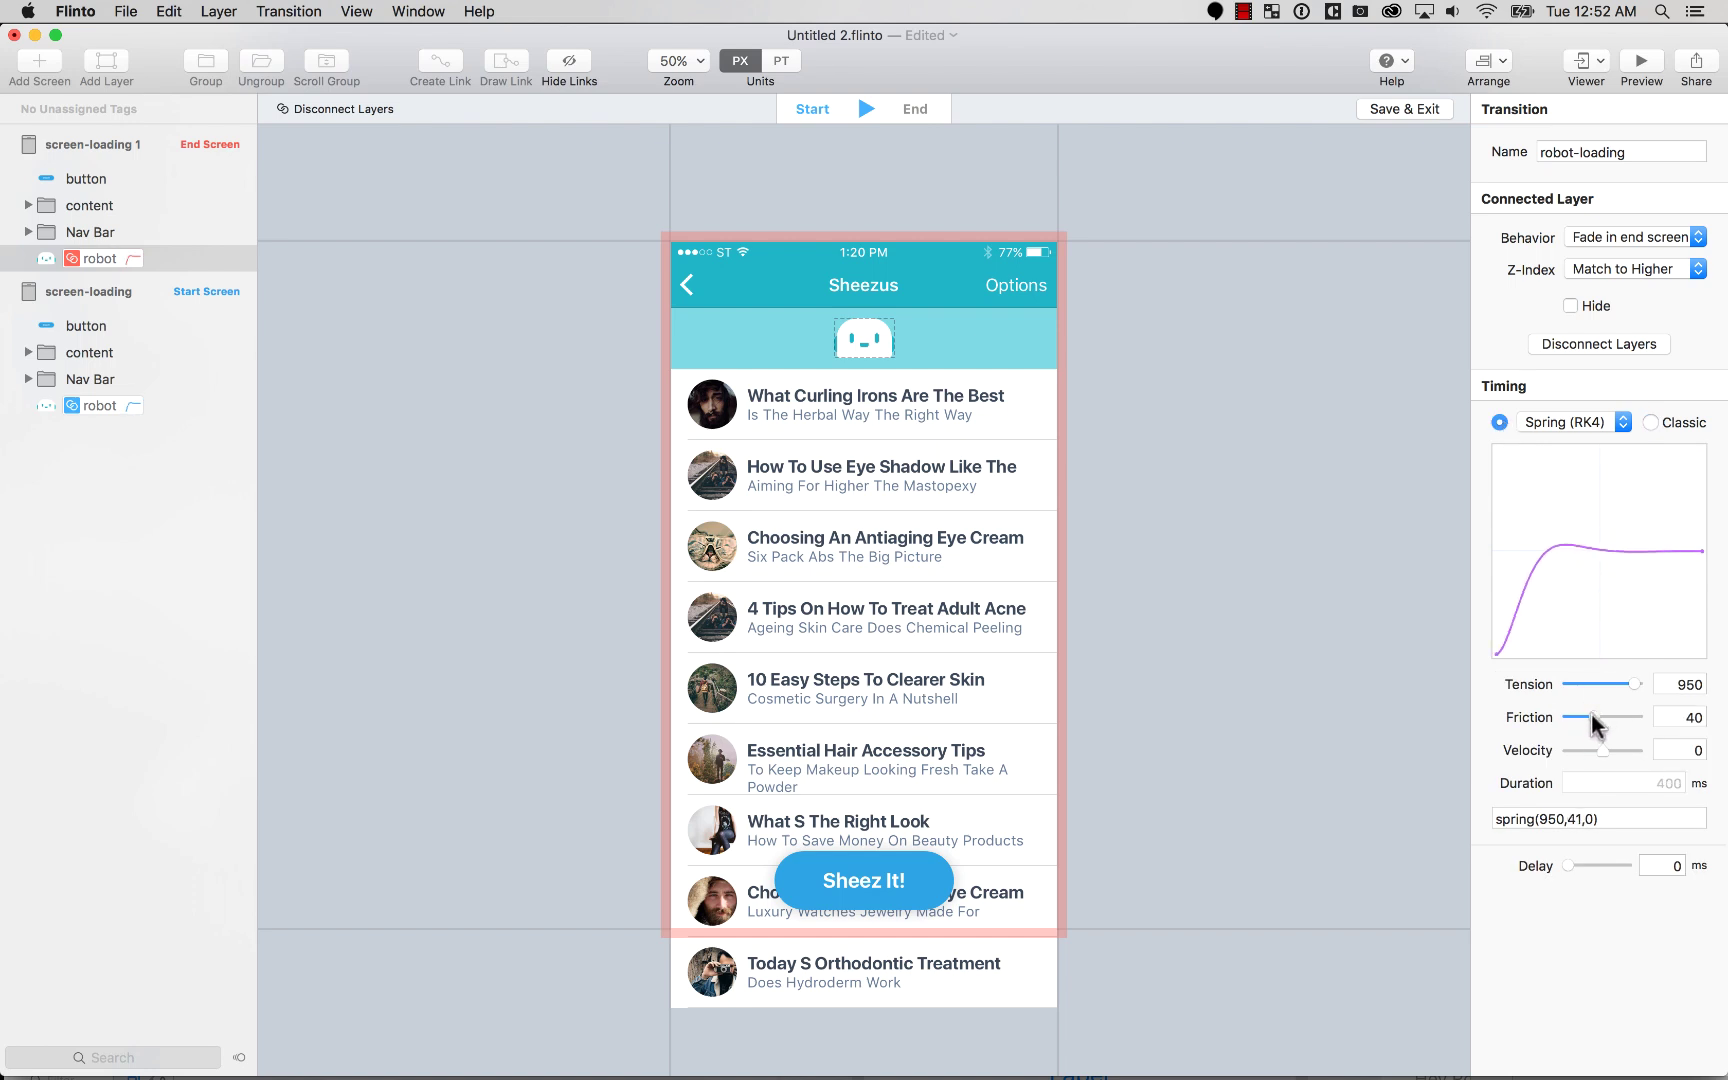
left_click(1641, 62)
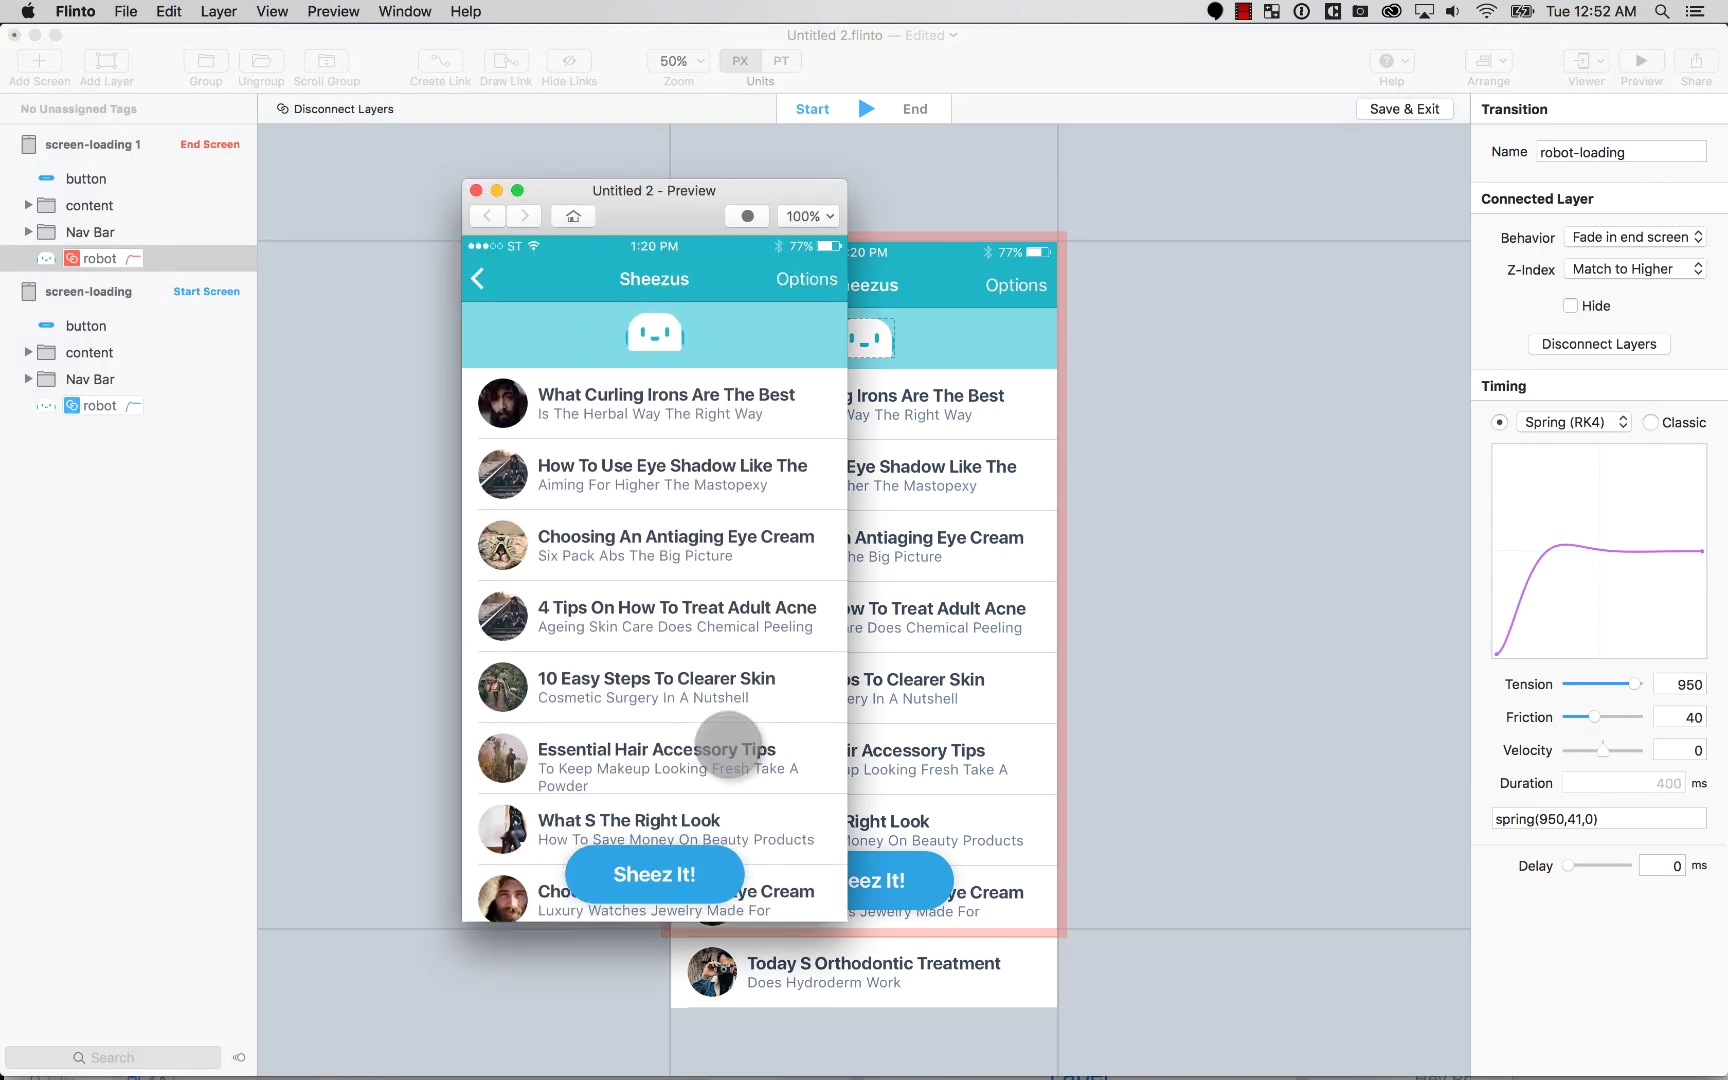
left_click(476, 190)
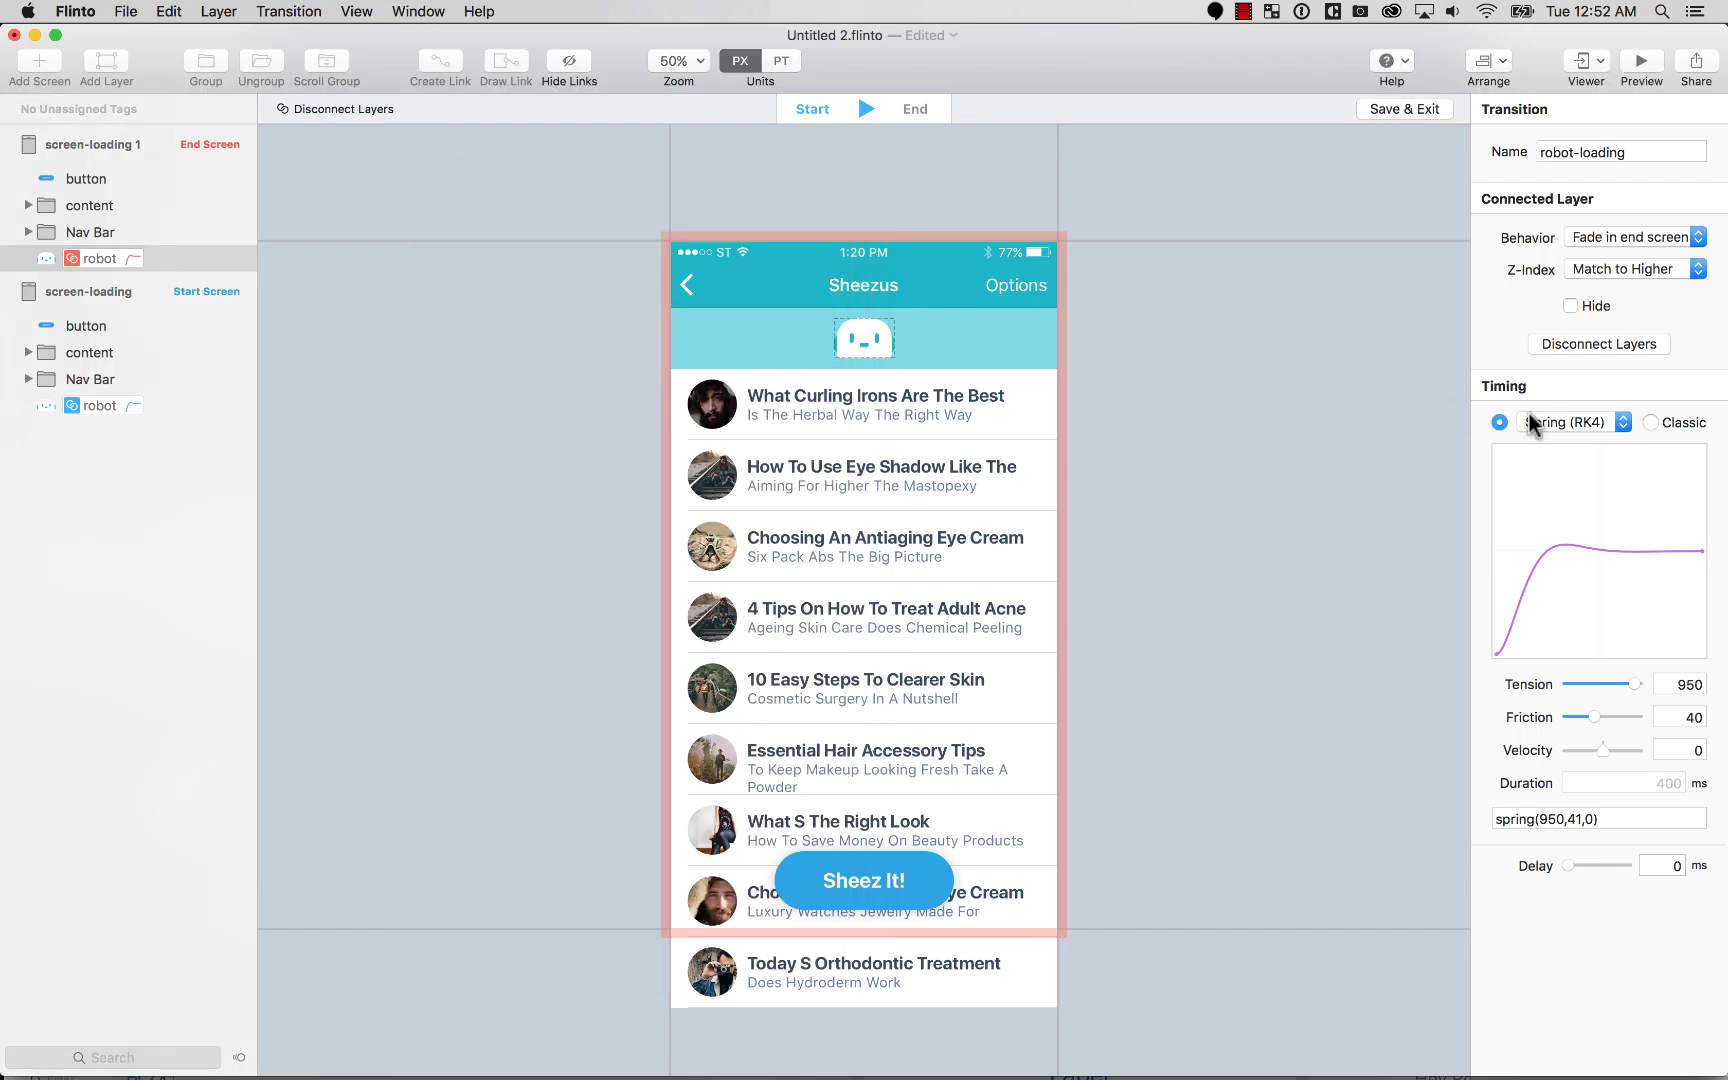
Step: Switch the robot's timing to Classic with a duration of 200 ms and preview the rocking motion
left_click(1651, 422)
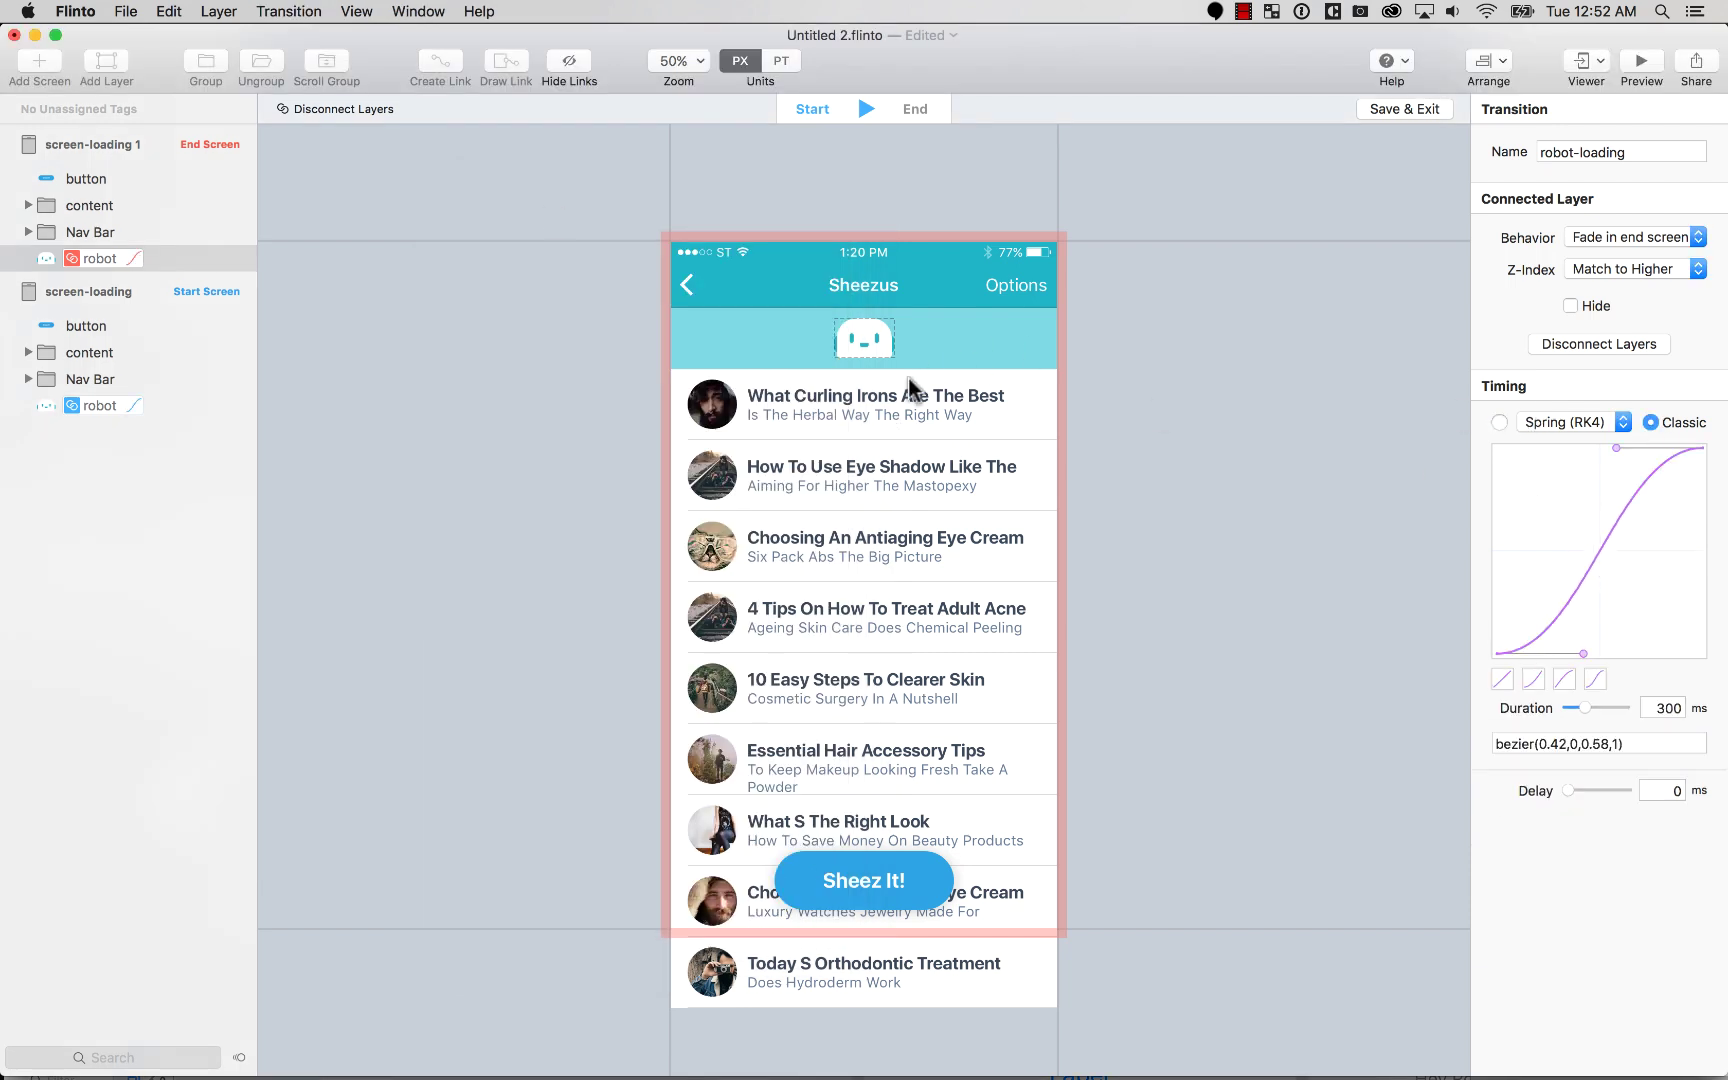
left_click(1666, 708)
type("2")
key("Return")
left_click(505, 479)
left_click(1641, 62)
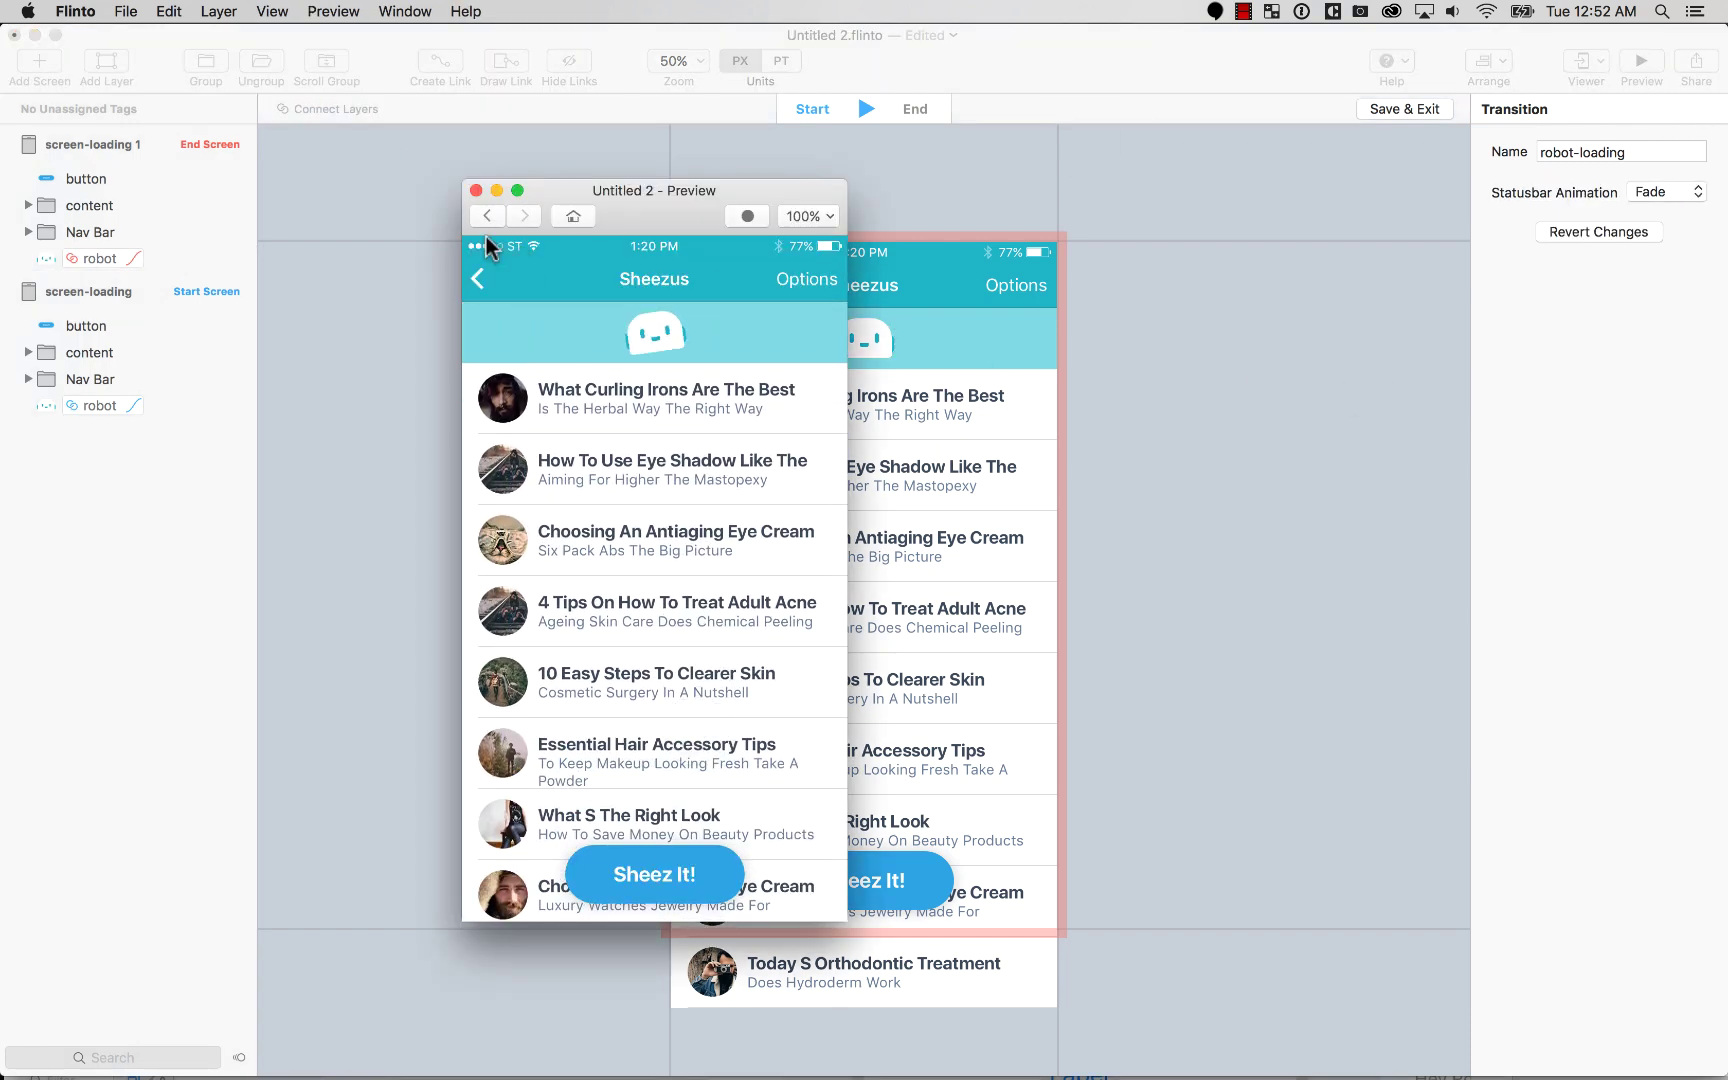
left_click(476, 190)
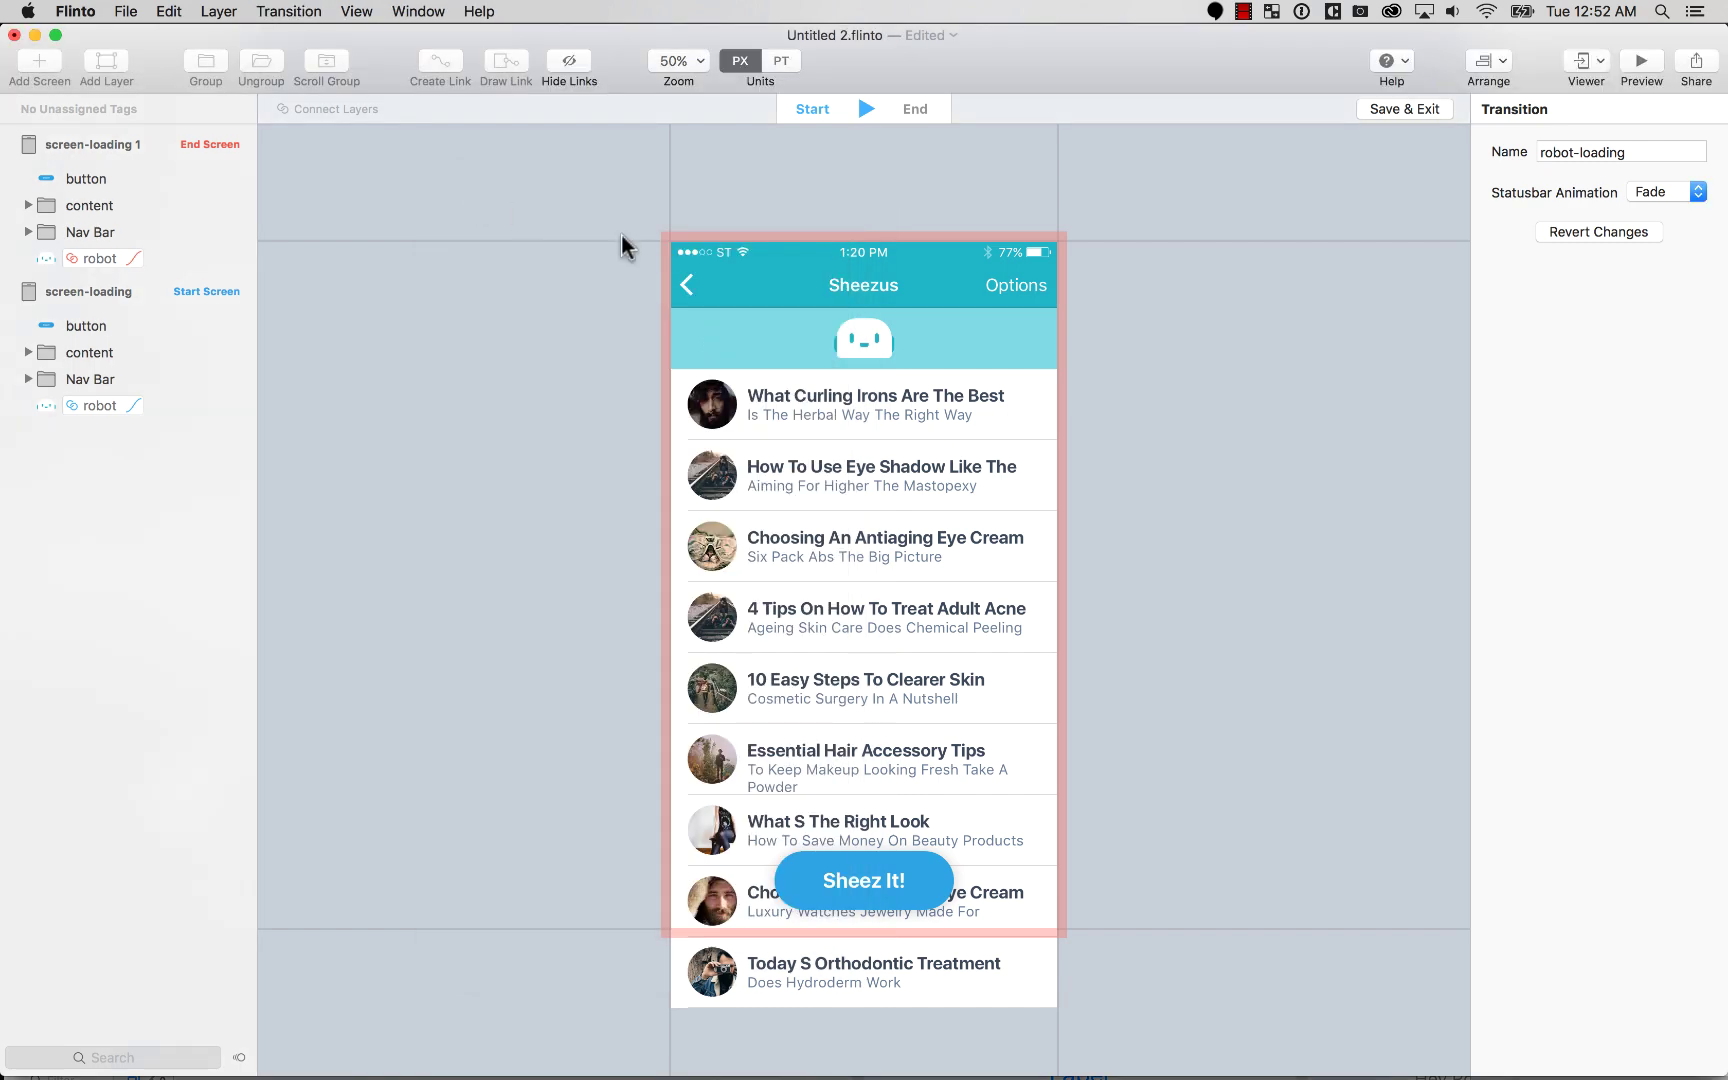
Step: Set the robot's transition duration to 300 ms, preview it, then save and leave the transition designer
left_click(869, 343)
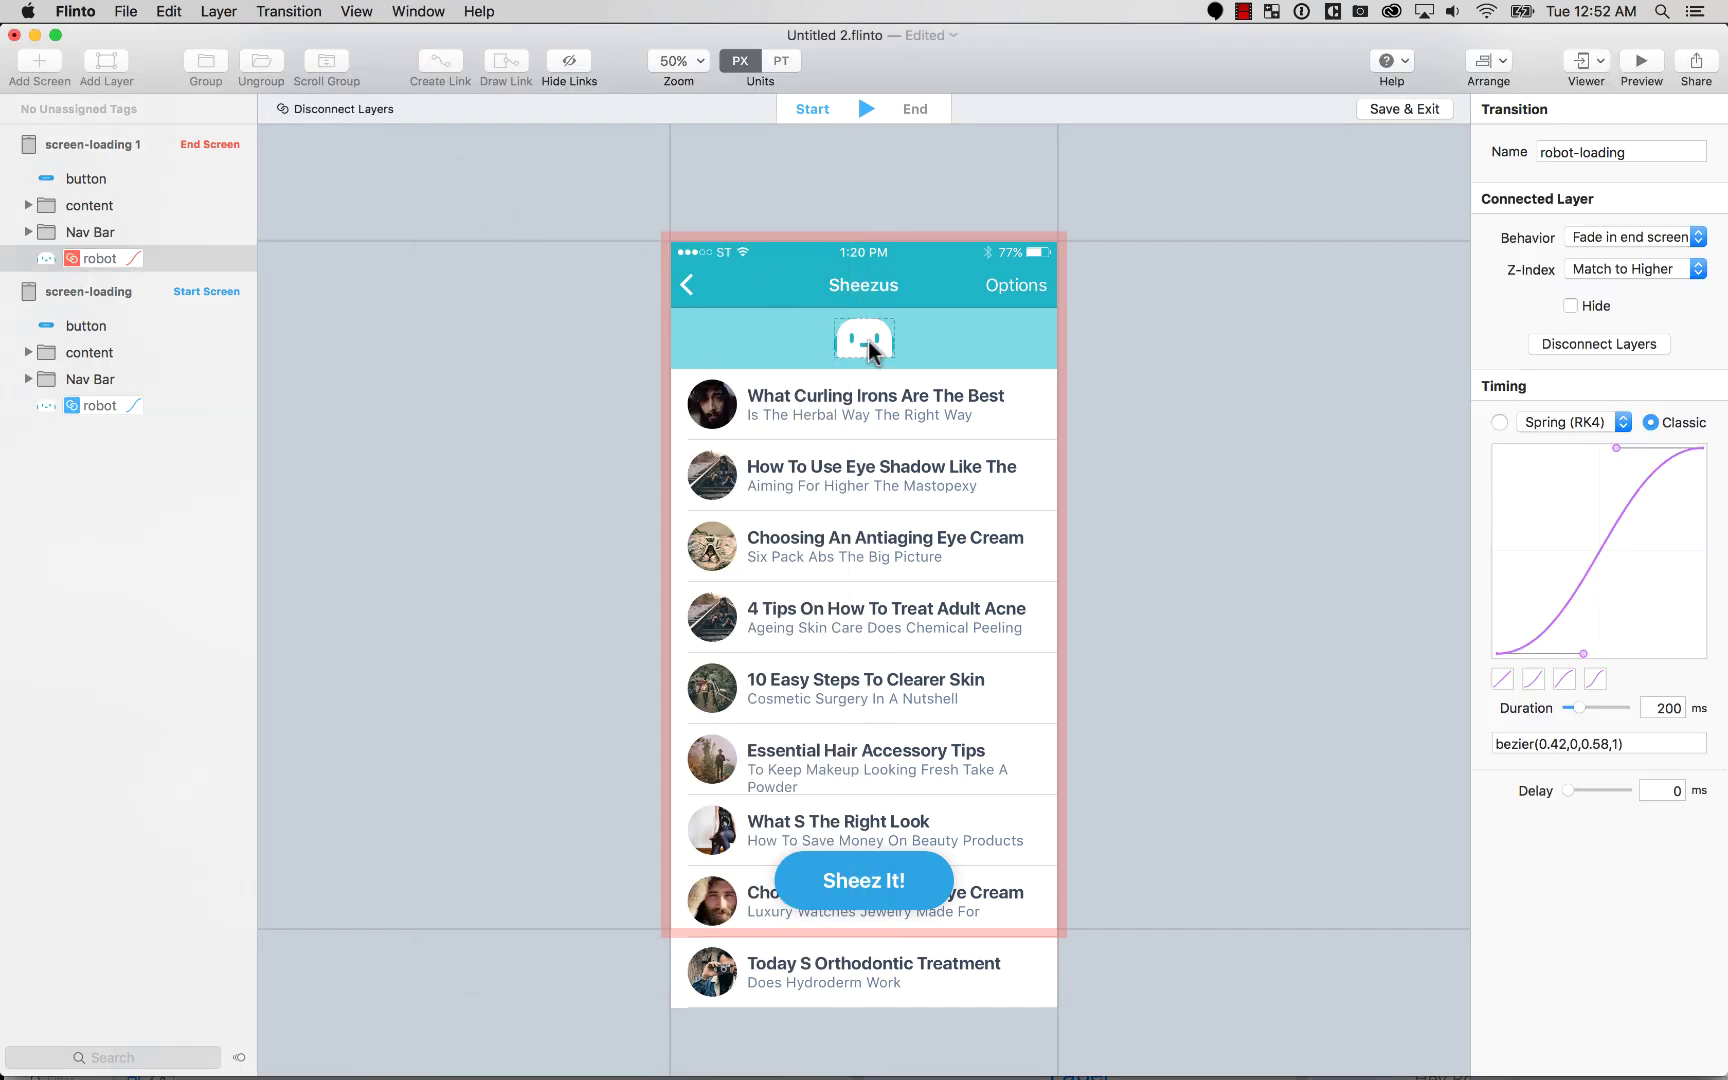
left_click(1668, 712)
key("BackSpace")
type("3")
key("Return")
left_click(1641, 65)
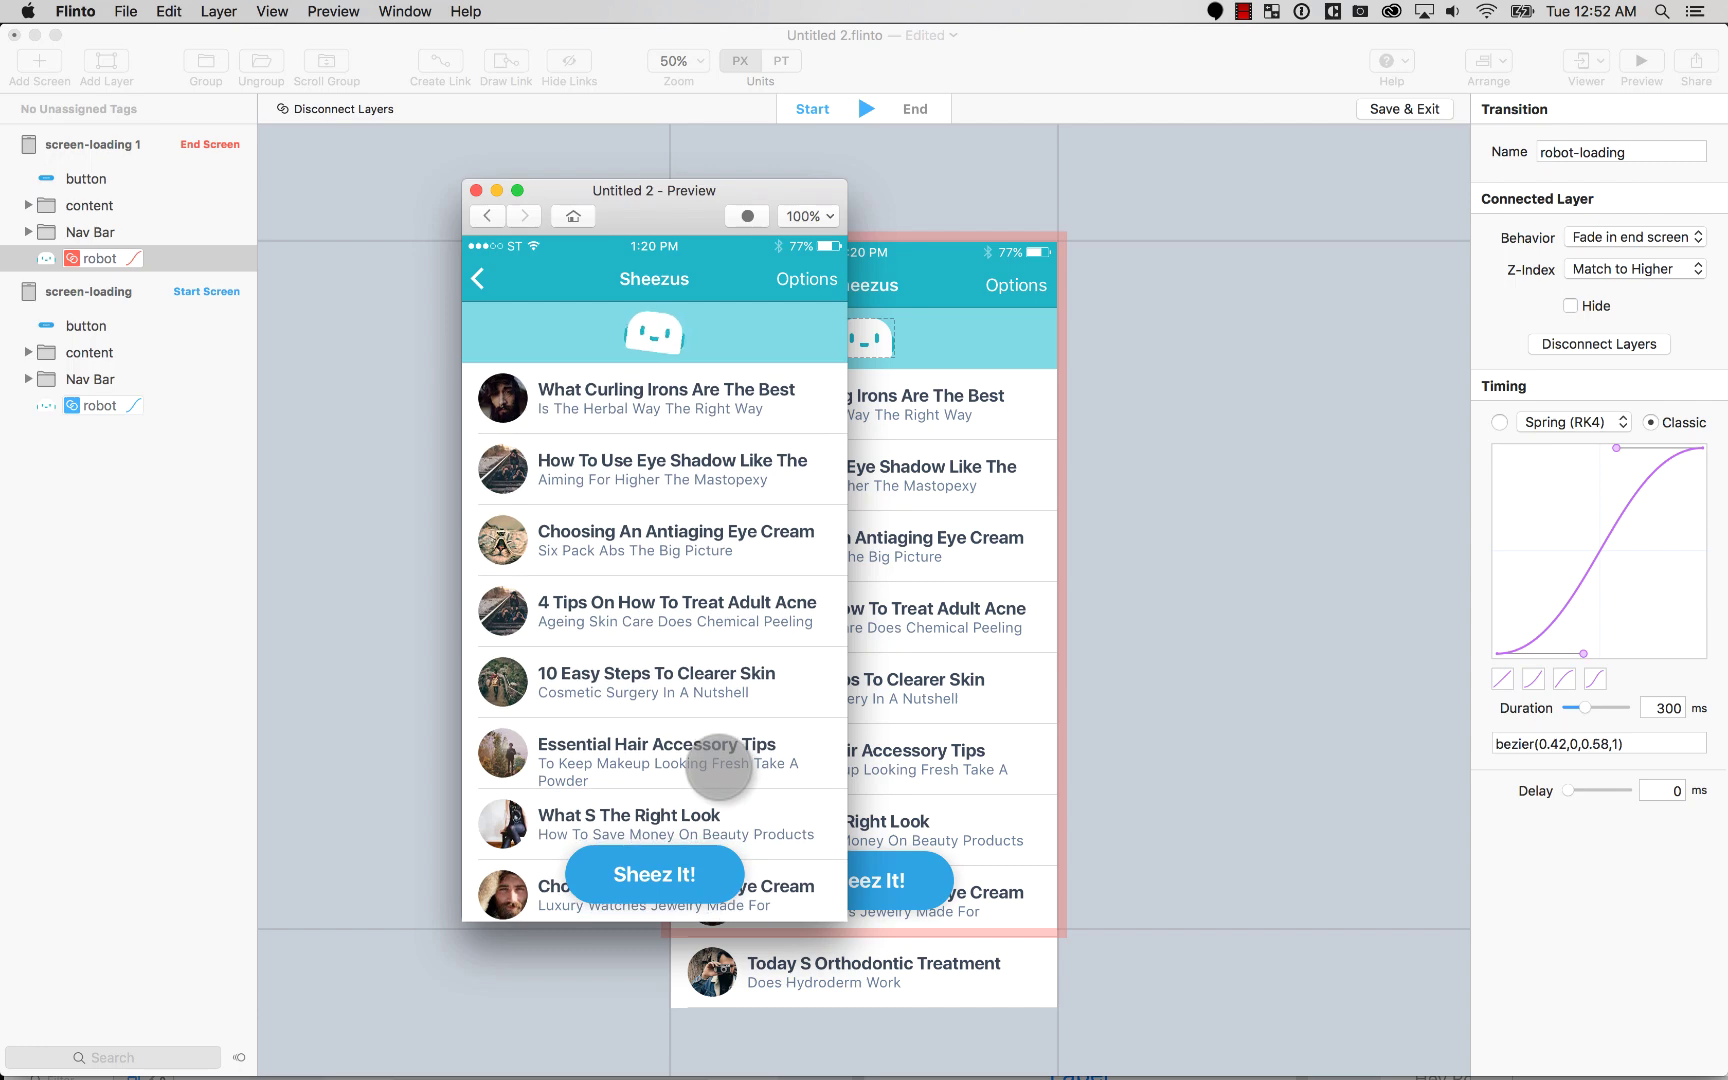
left_click(476, 190)
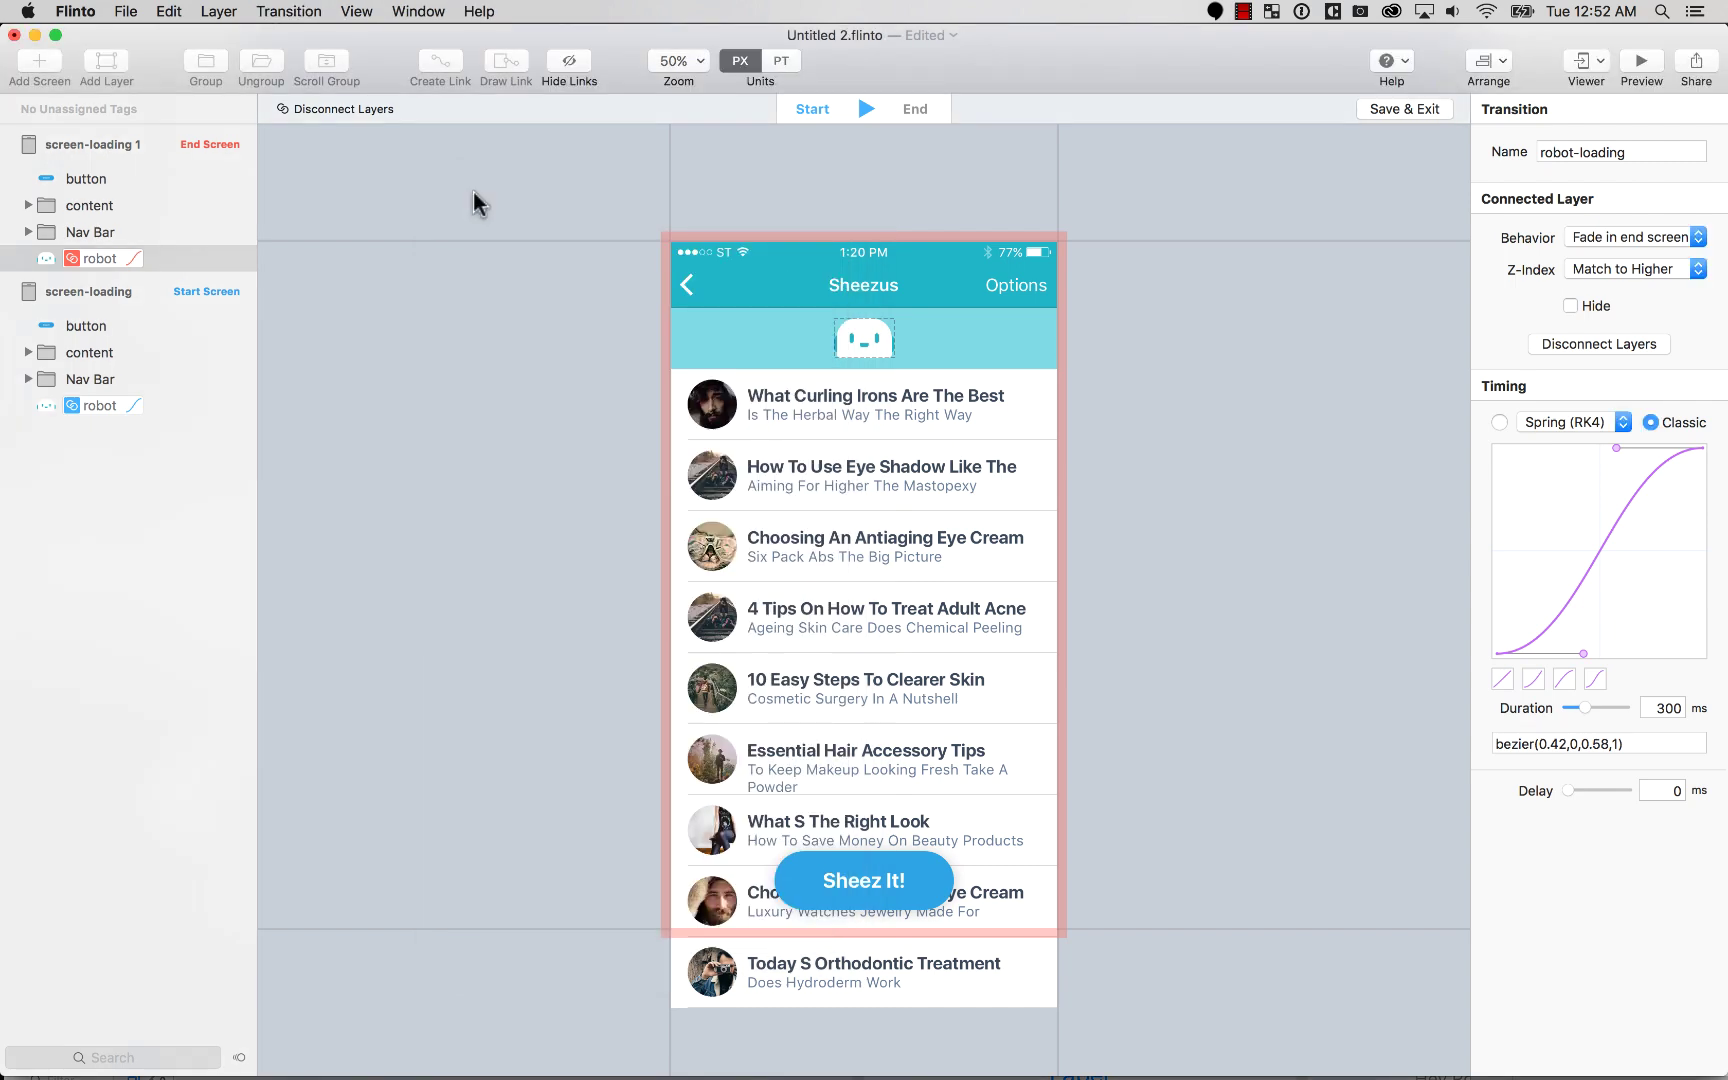
left_click(1416, 108)
Step: Enable a timer link on screen-loading 2 with a timeout of 0 ms and screen-not-loading as its target
key("super+minus")
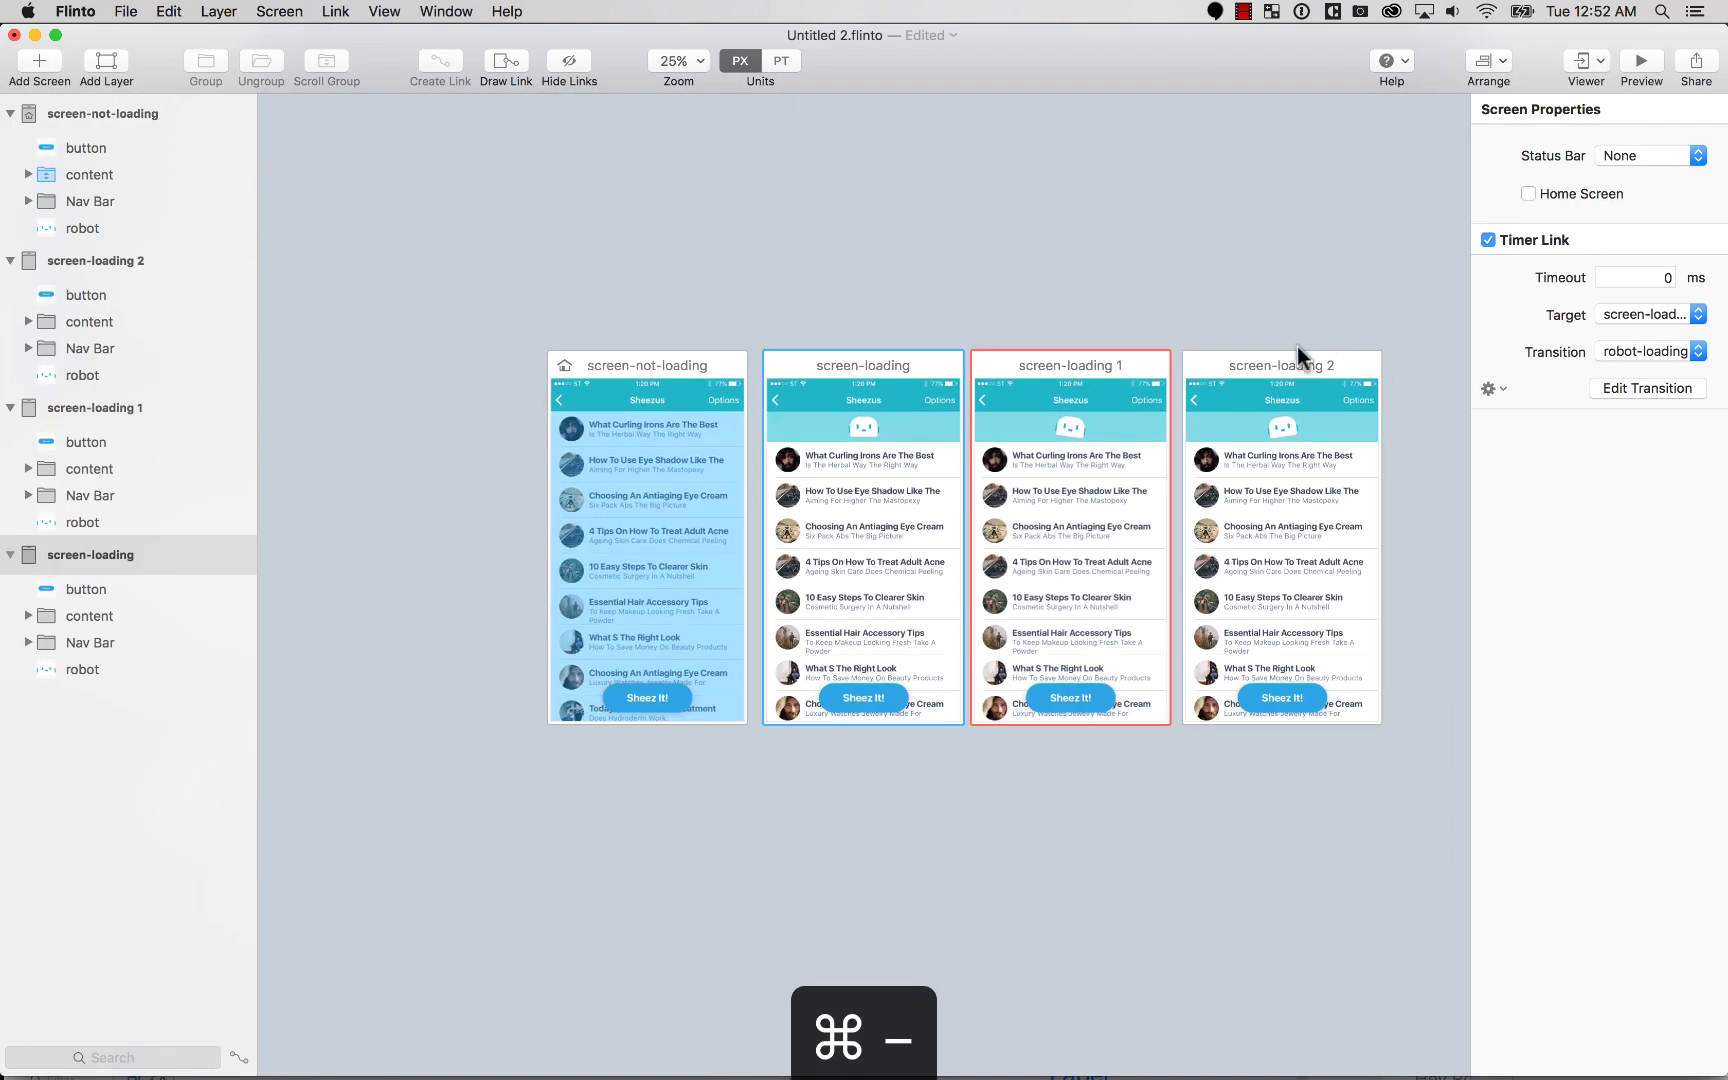
left_click(1290, 342)
left_click(1264, 358)
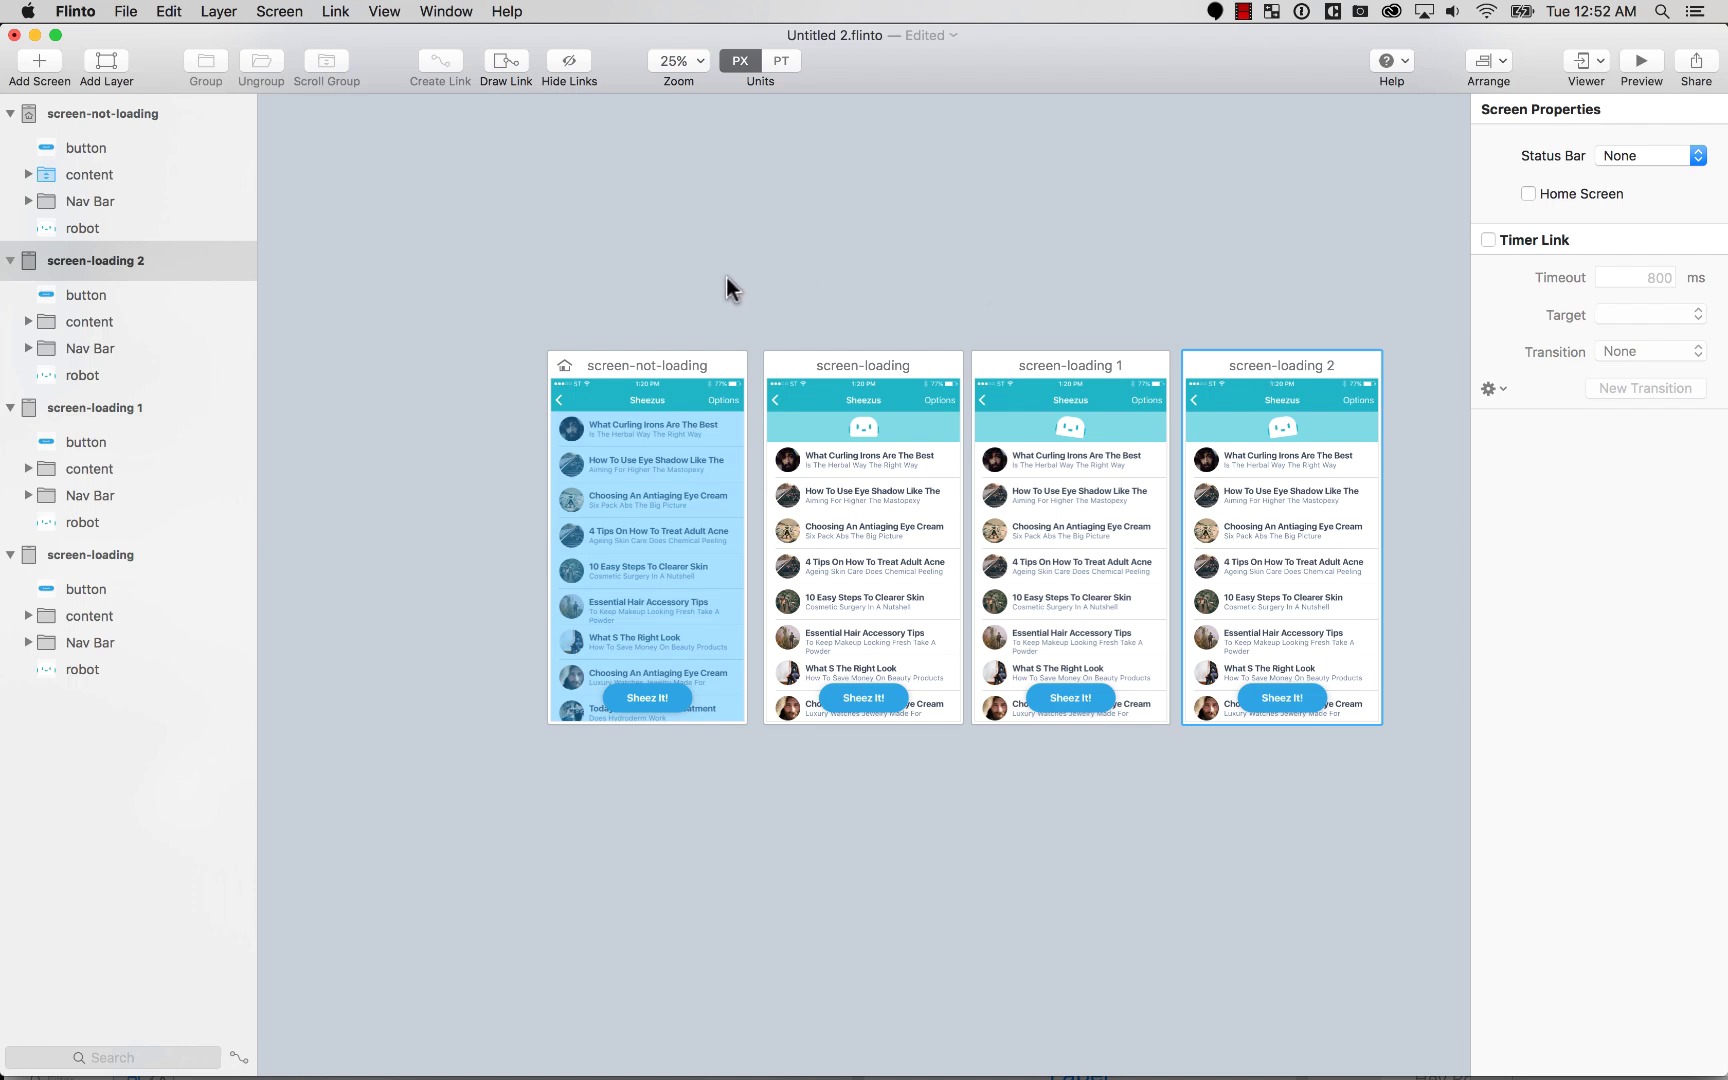
left_click(1517, 238)
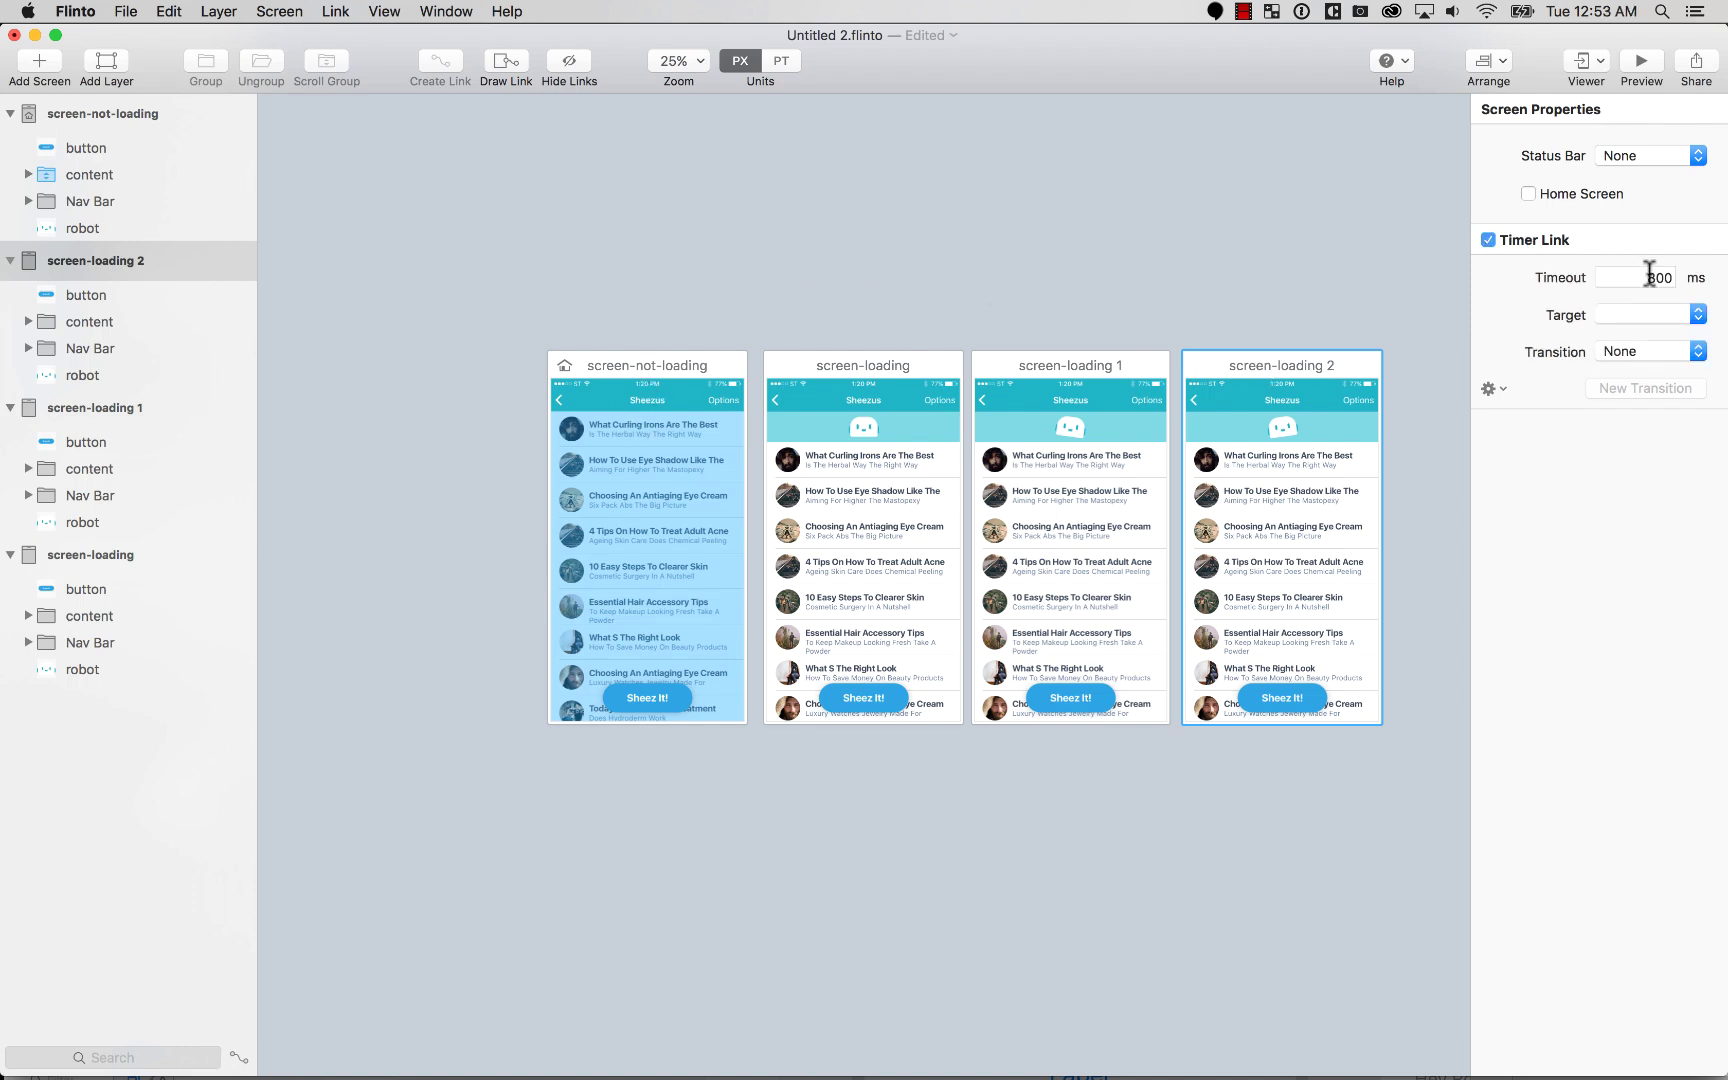
double_click(1648, 277)
type("0")
key("Return")
left_click(1648, 316)
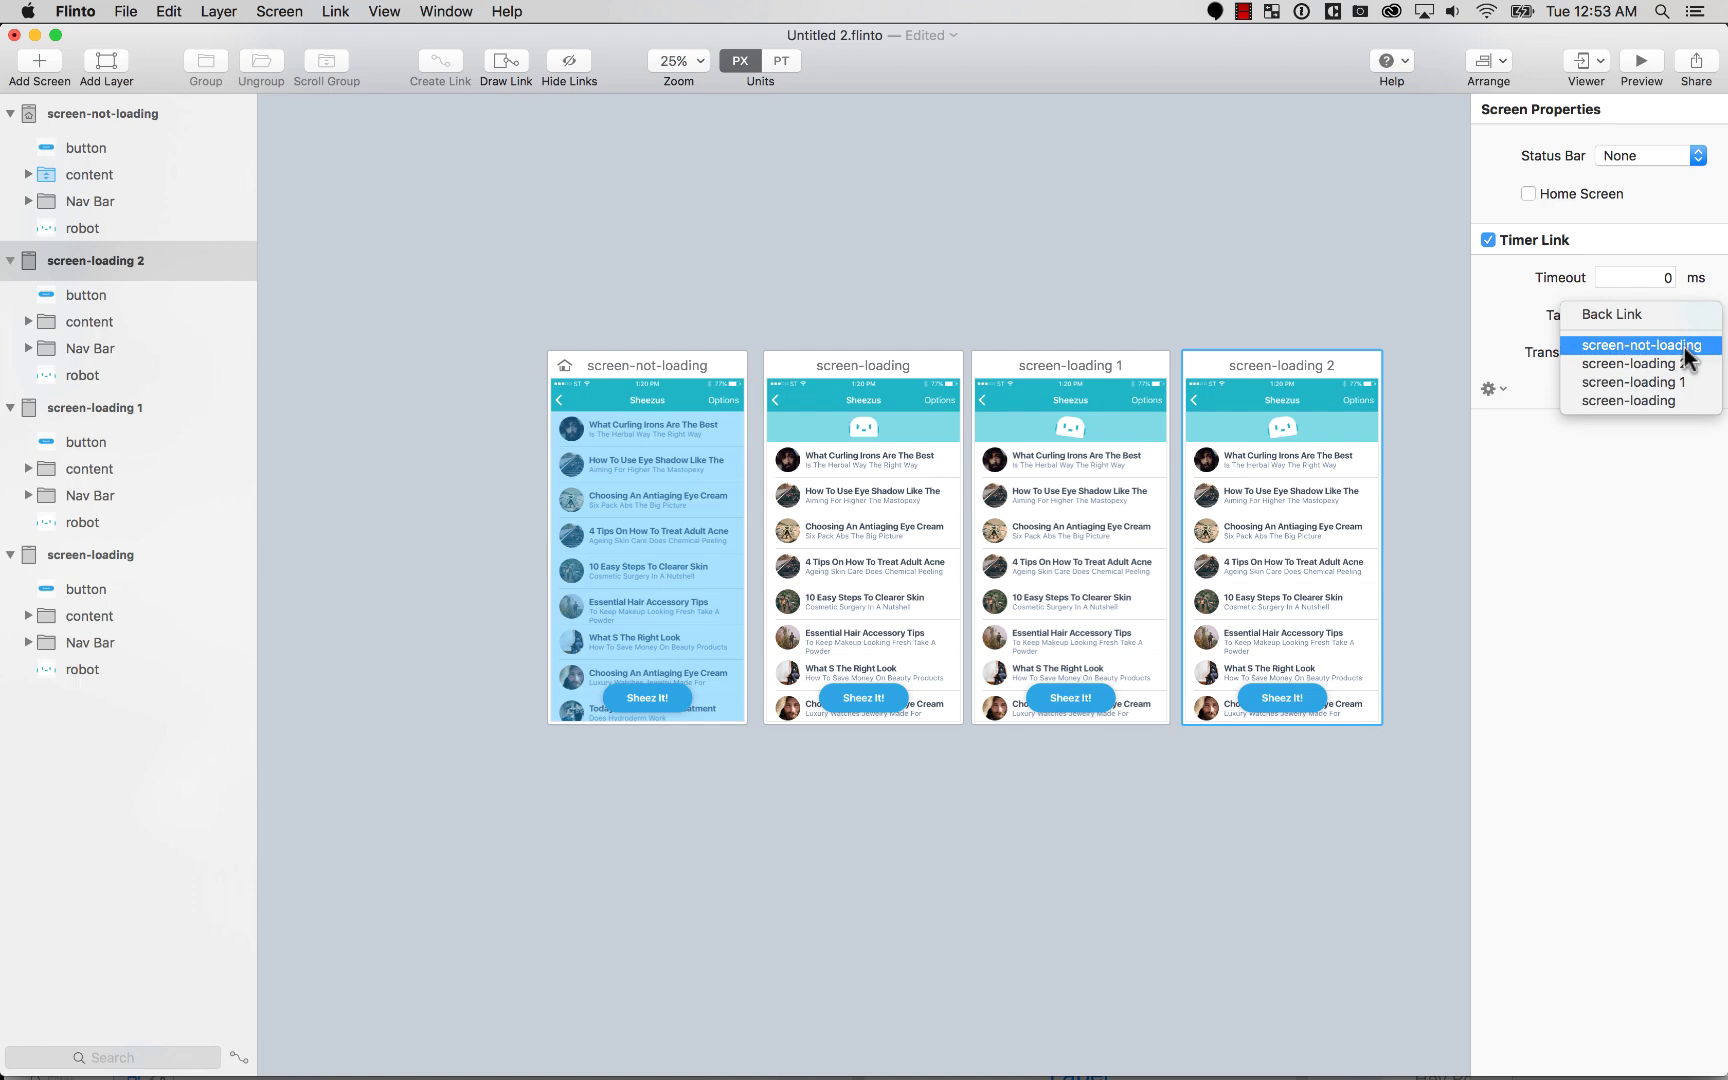
left_click(1684, 346)
Step: Assign the robot-loading transition to screen-loading 2's timer link
left_click(1676, 351)
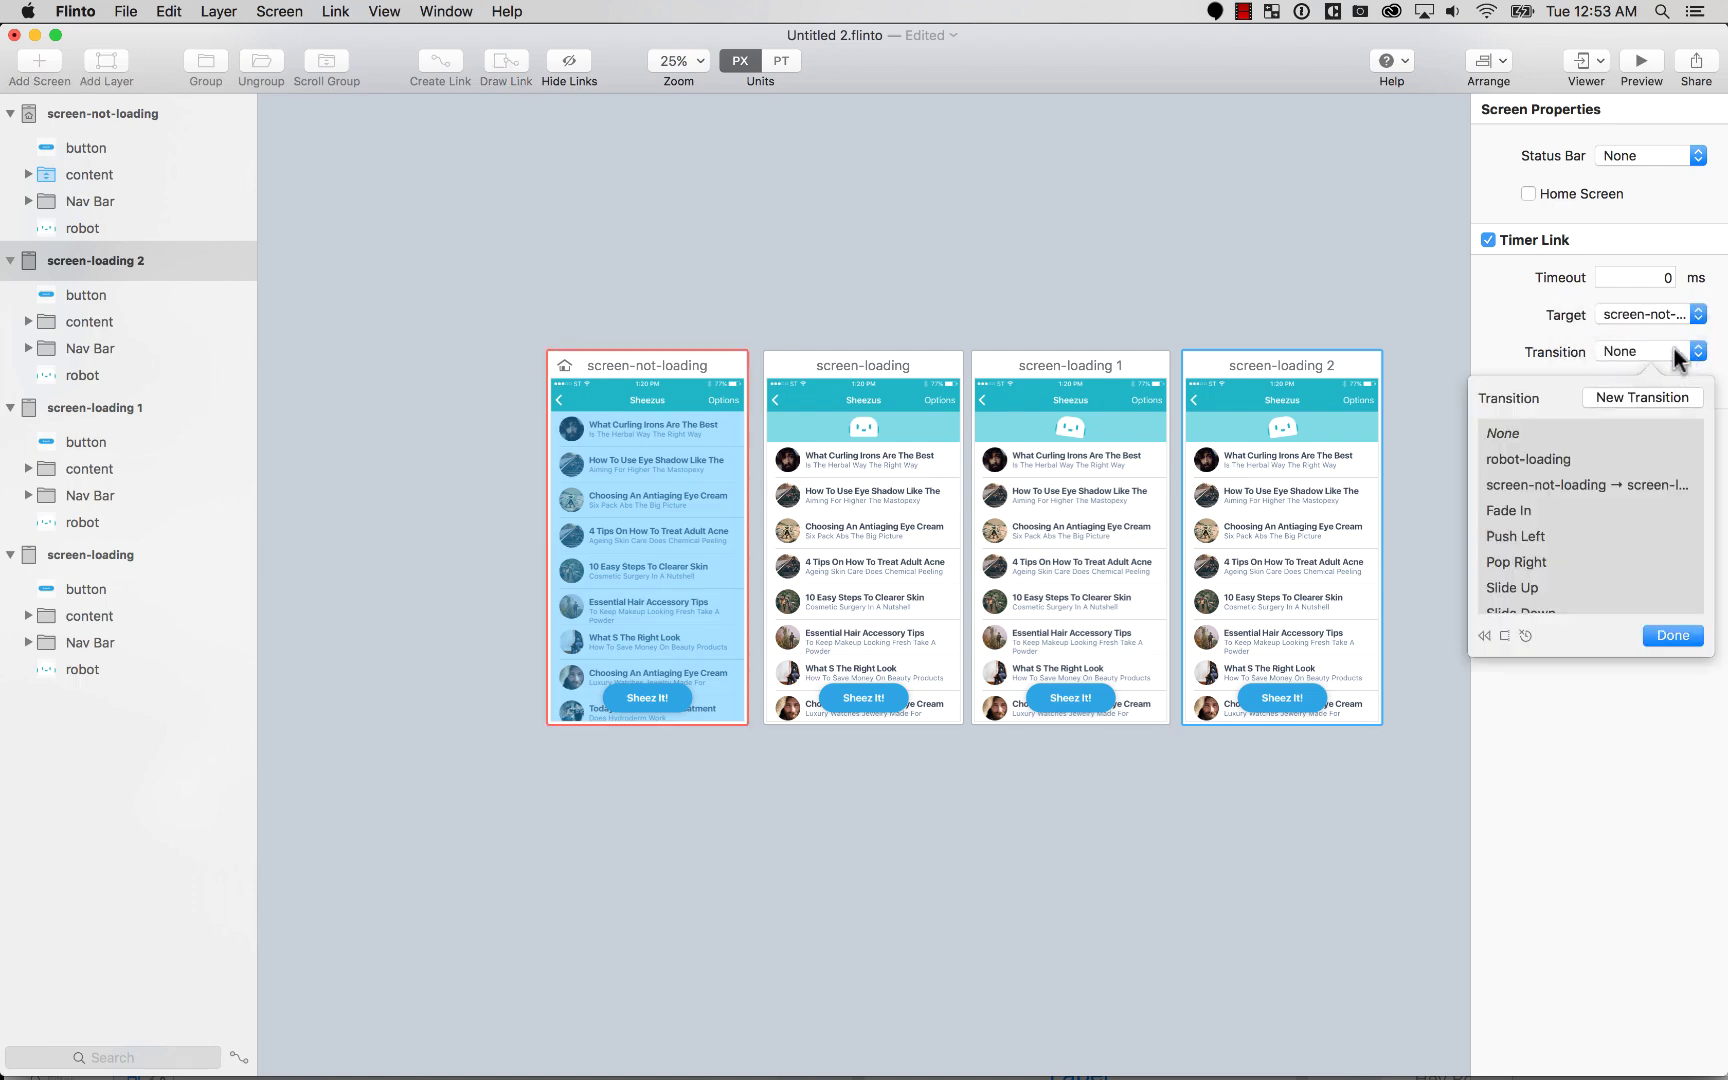
left_click(1559, 462)
left_click(1673, 634)
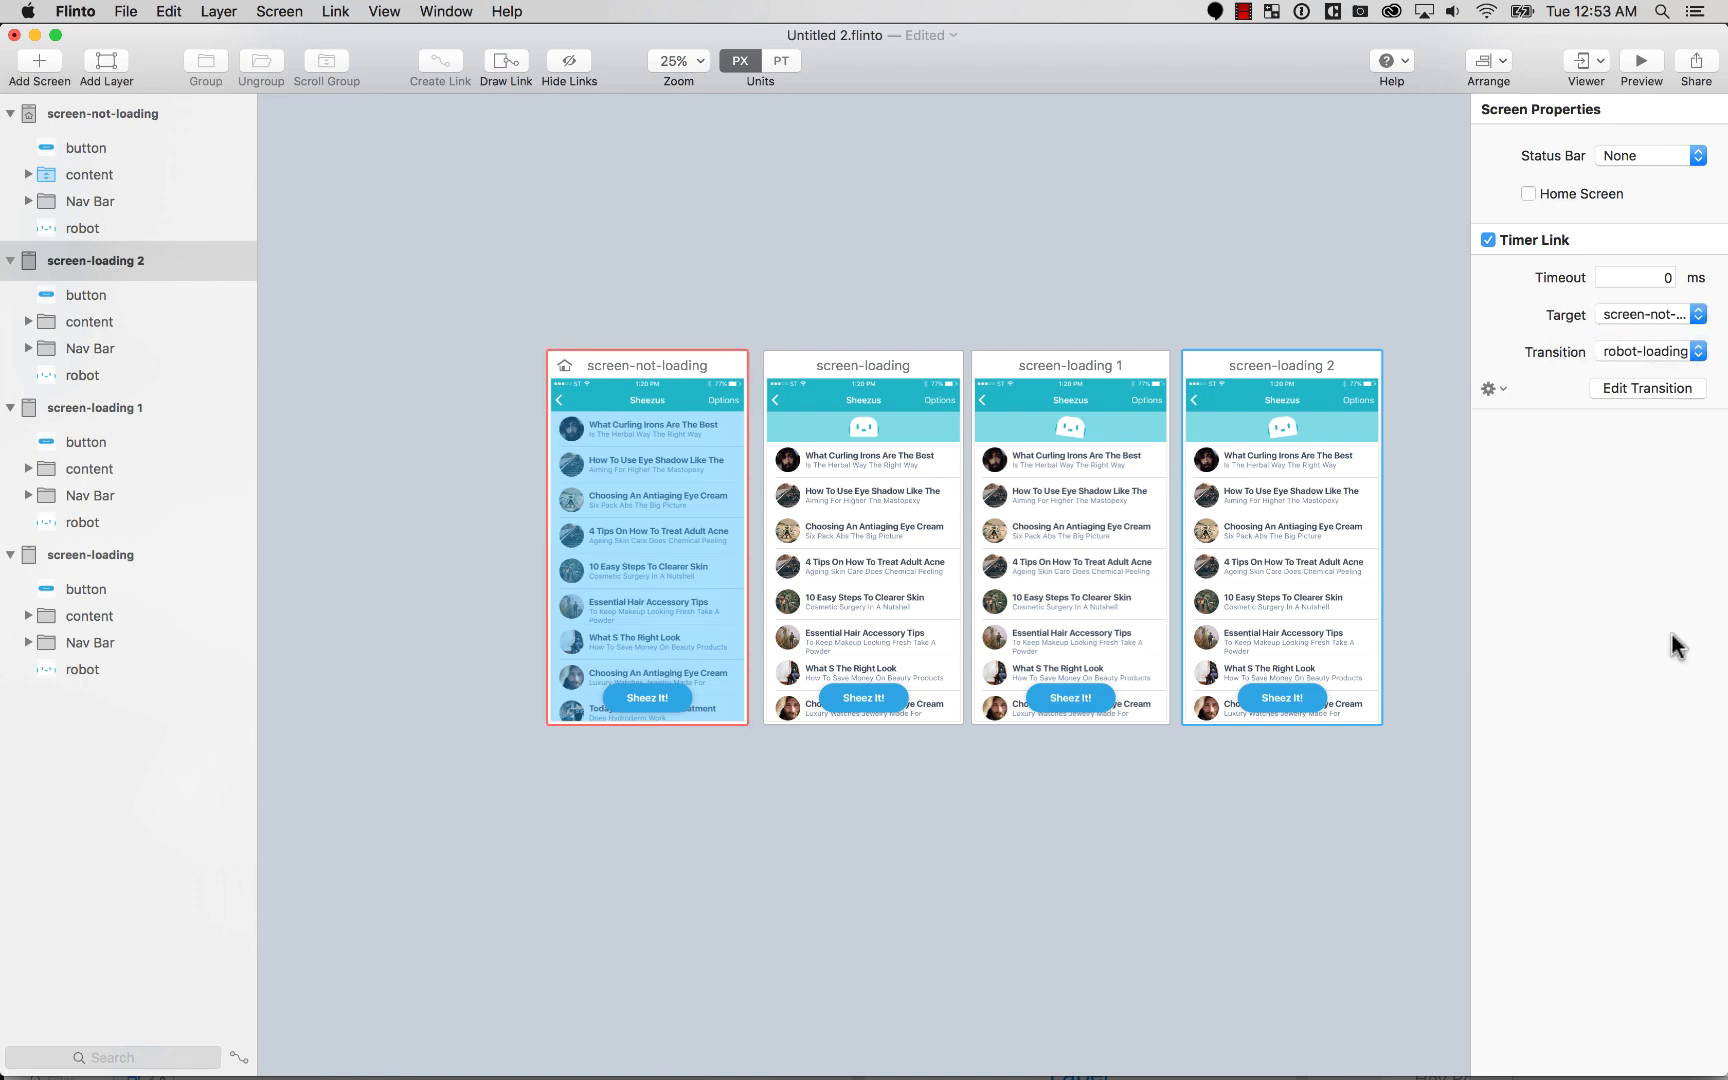
Step: Edit screen-loading 2's transition and connect its content layer with the content layer of screen-not-loading
left_click(1663, 386)
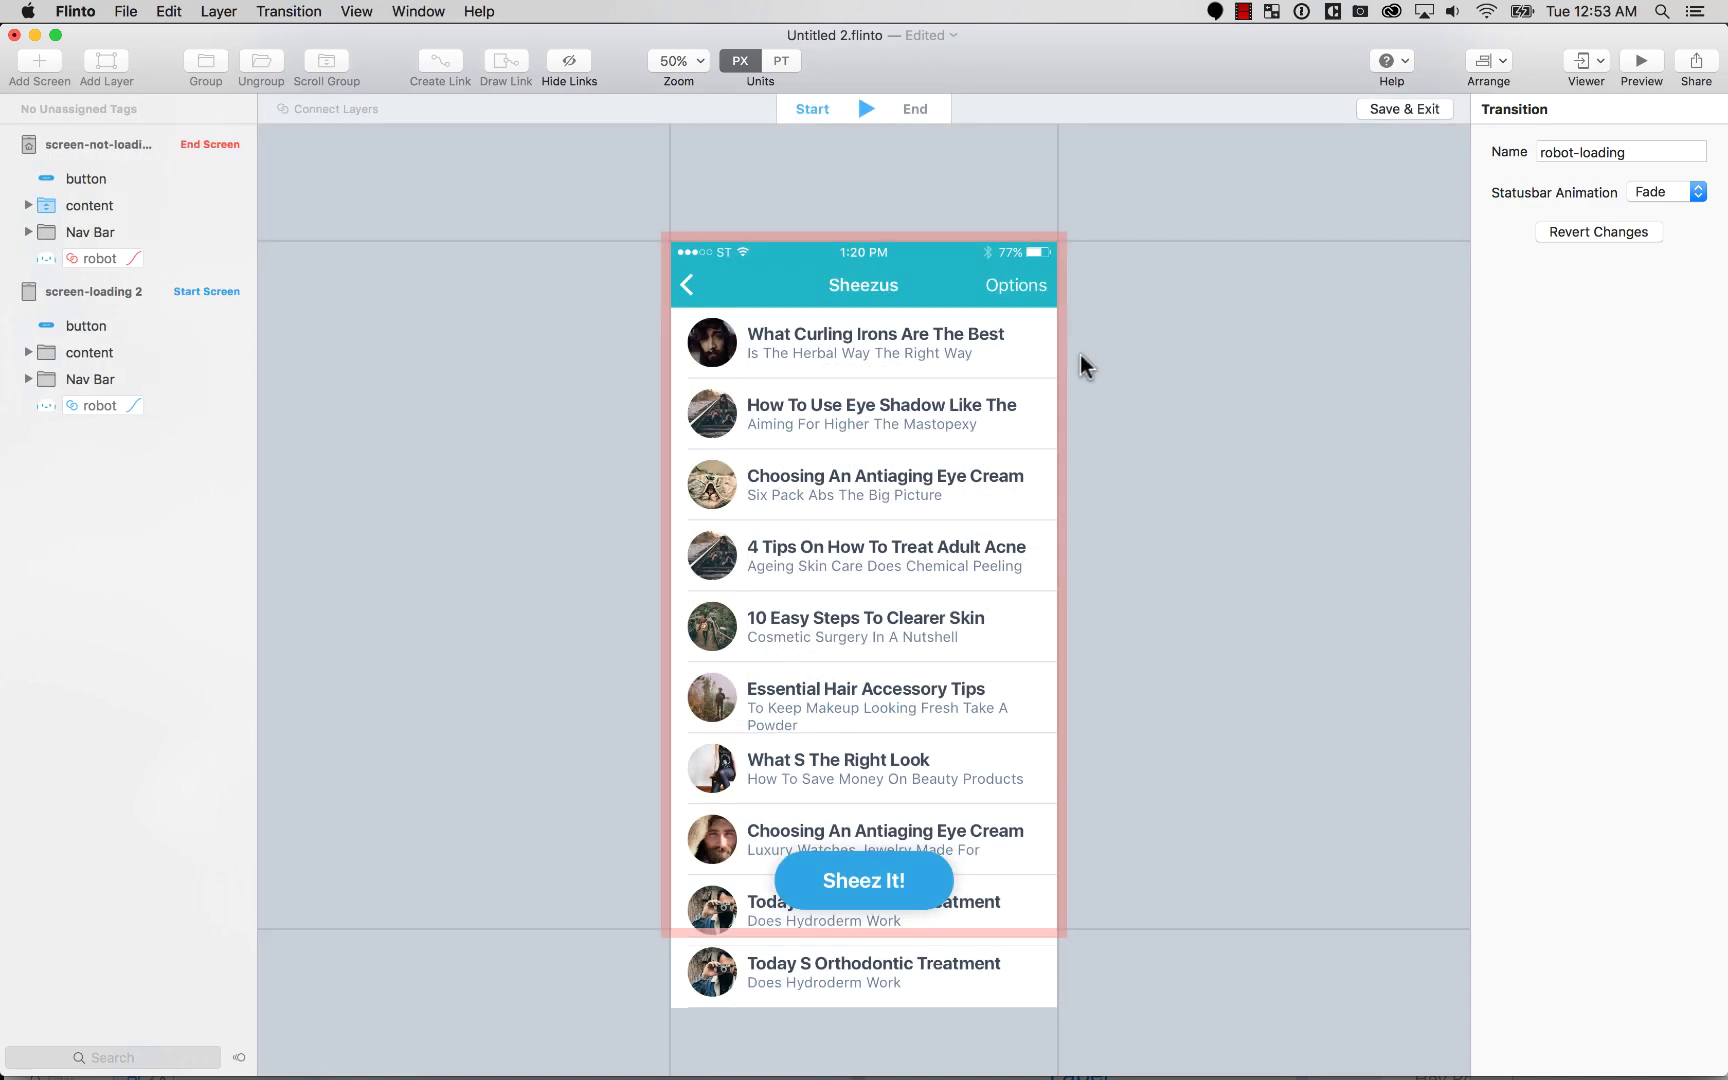
left_click(740, 452)
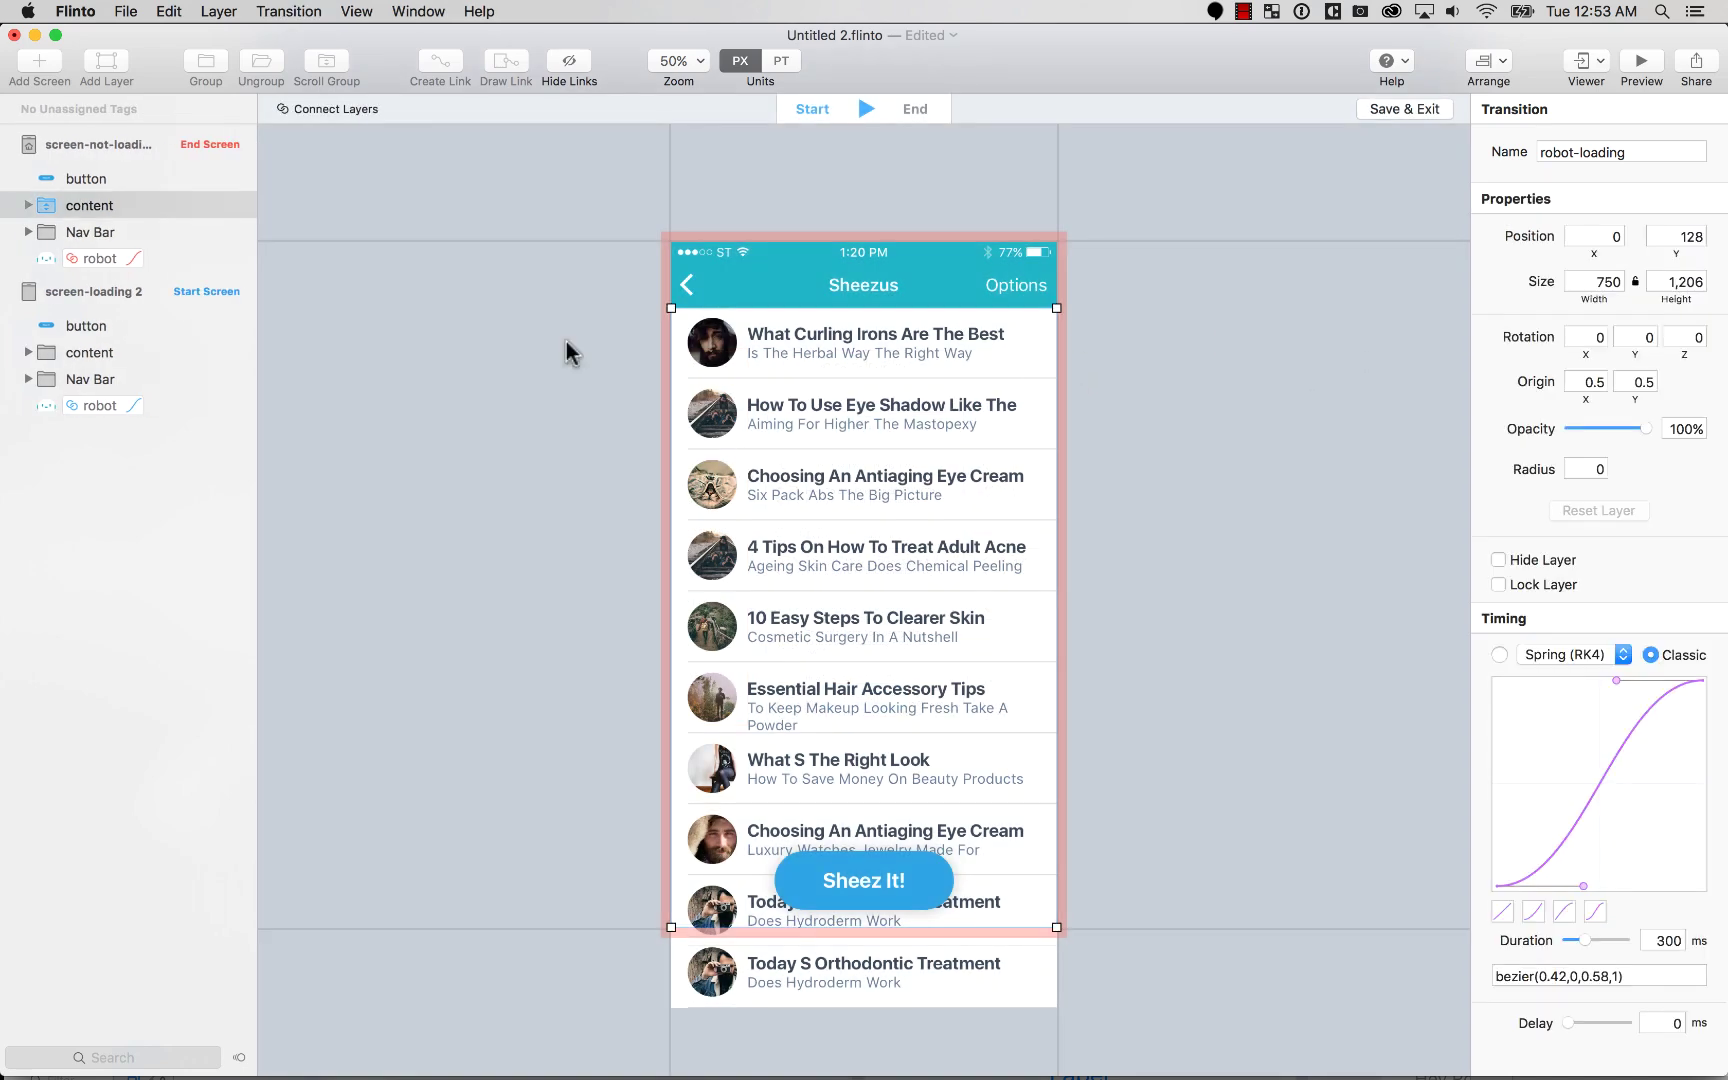
left_click(134, 350)
left_click(345, 109)
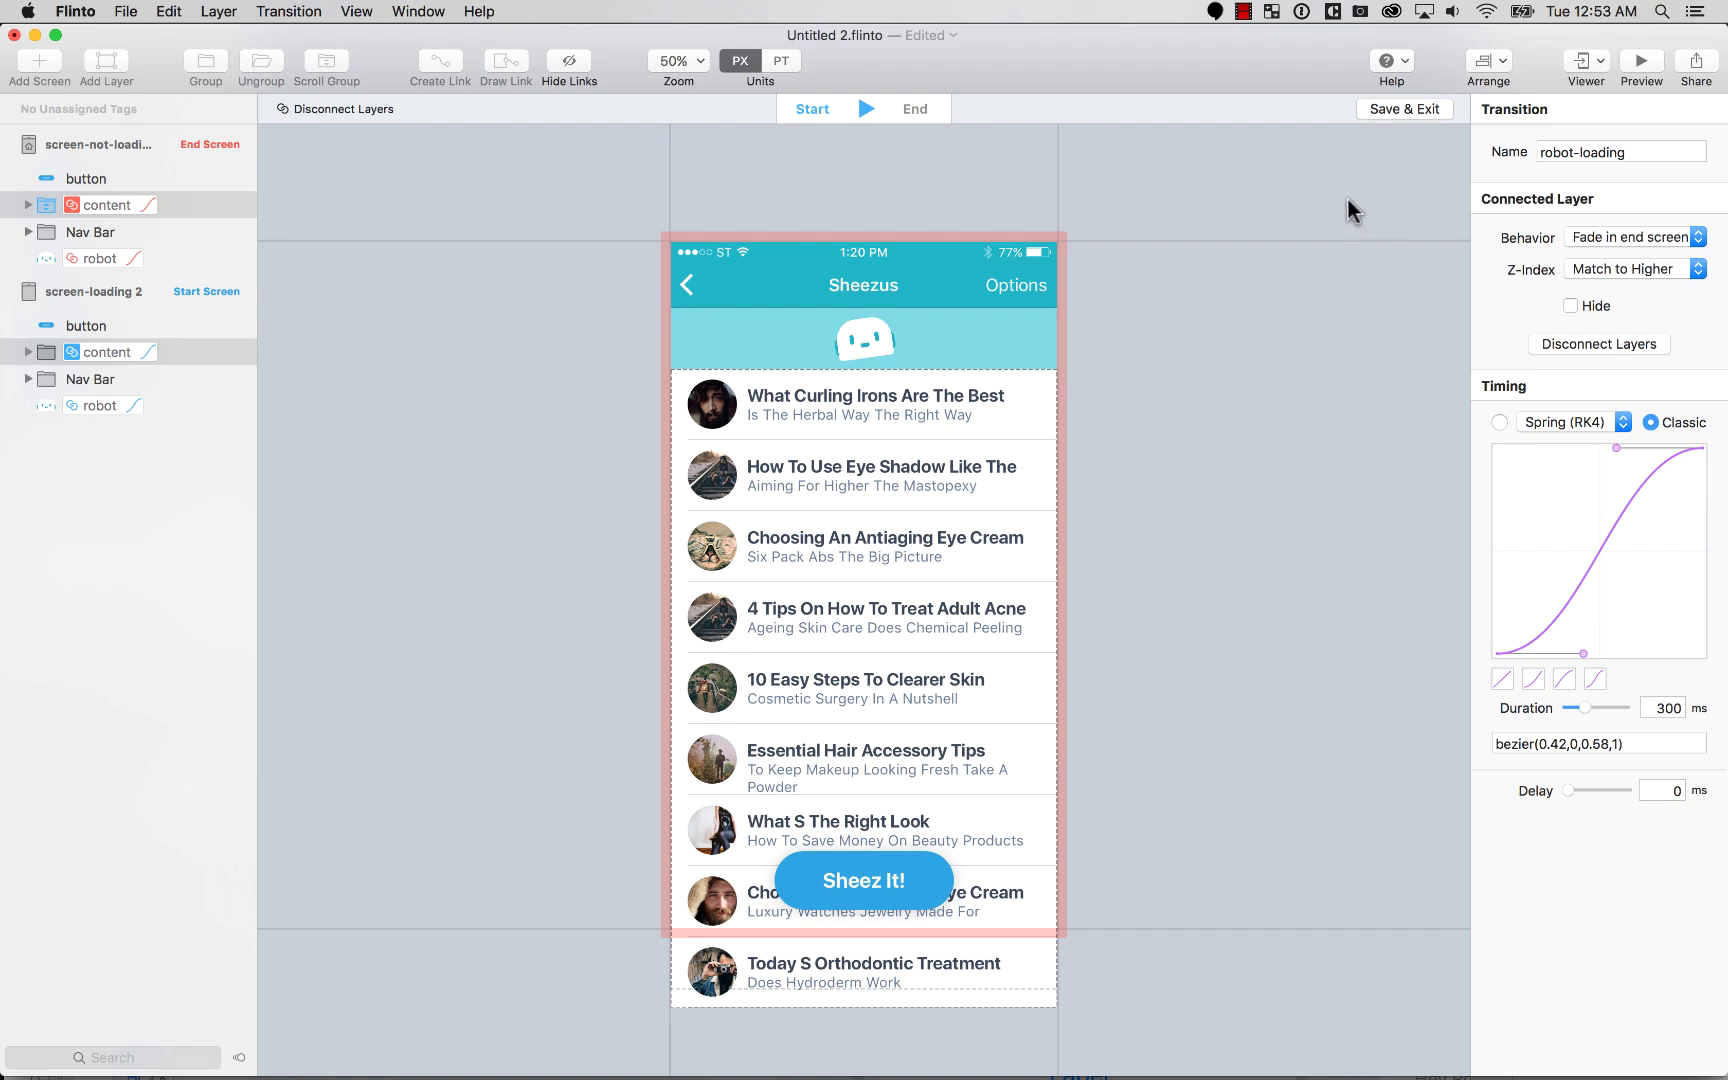
left_click(1424, 146)
Step: Preview the whole pull-to-refresh cycle by pulling the list down and scrolling it repeatedly, and close the preview
left_click(1641, 65)
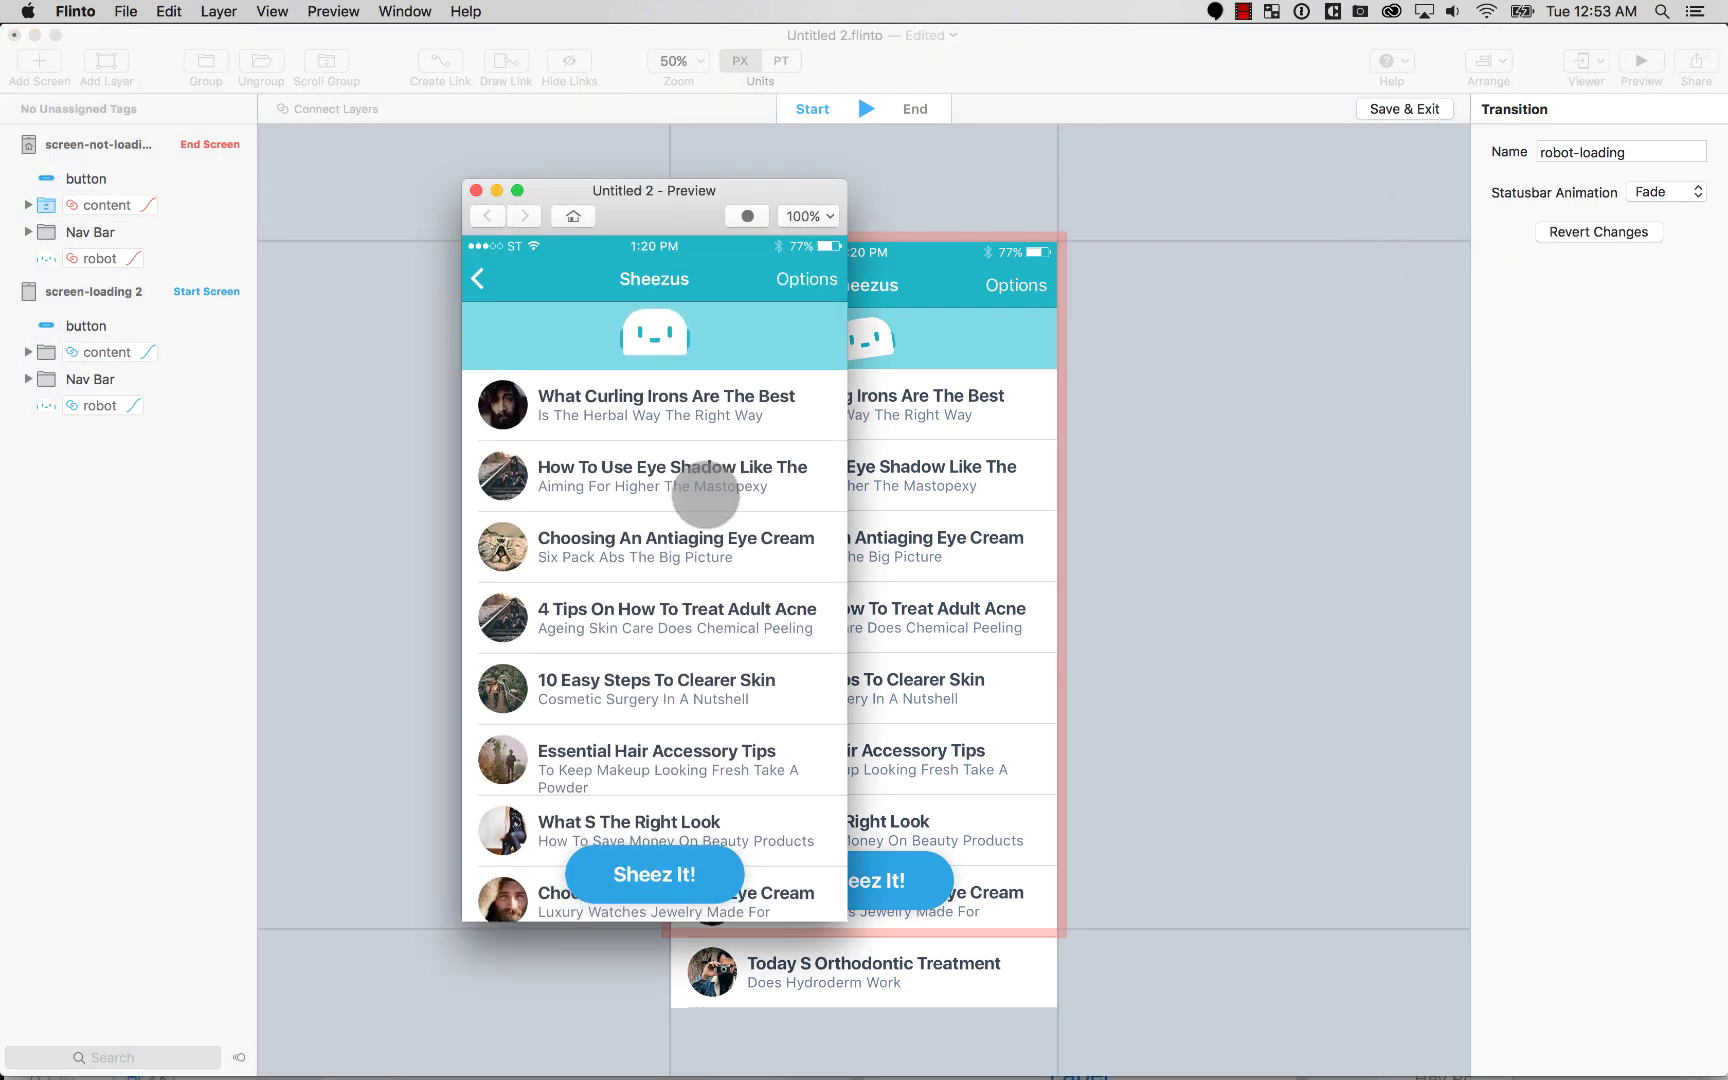
scroll(764, 706, "down", 3)
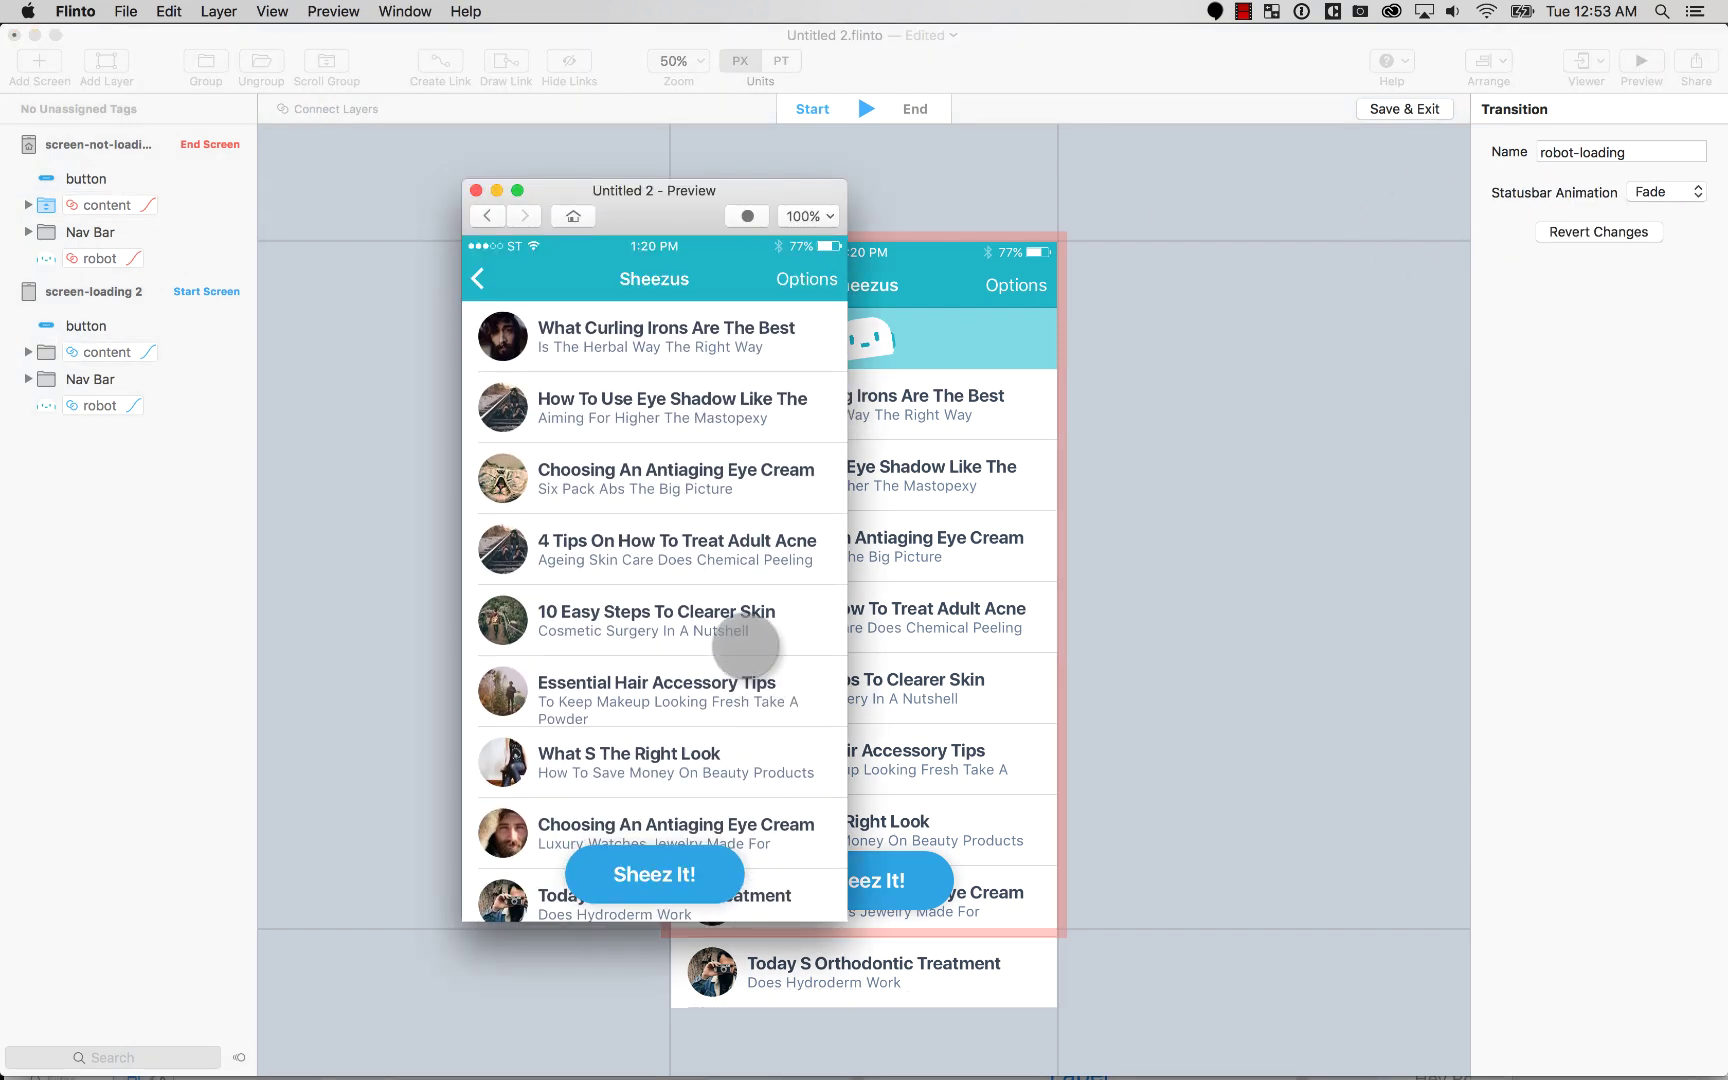
left_click_drag(744, 640, 722, 932)
scroll(722, 932, "down", 2)
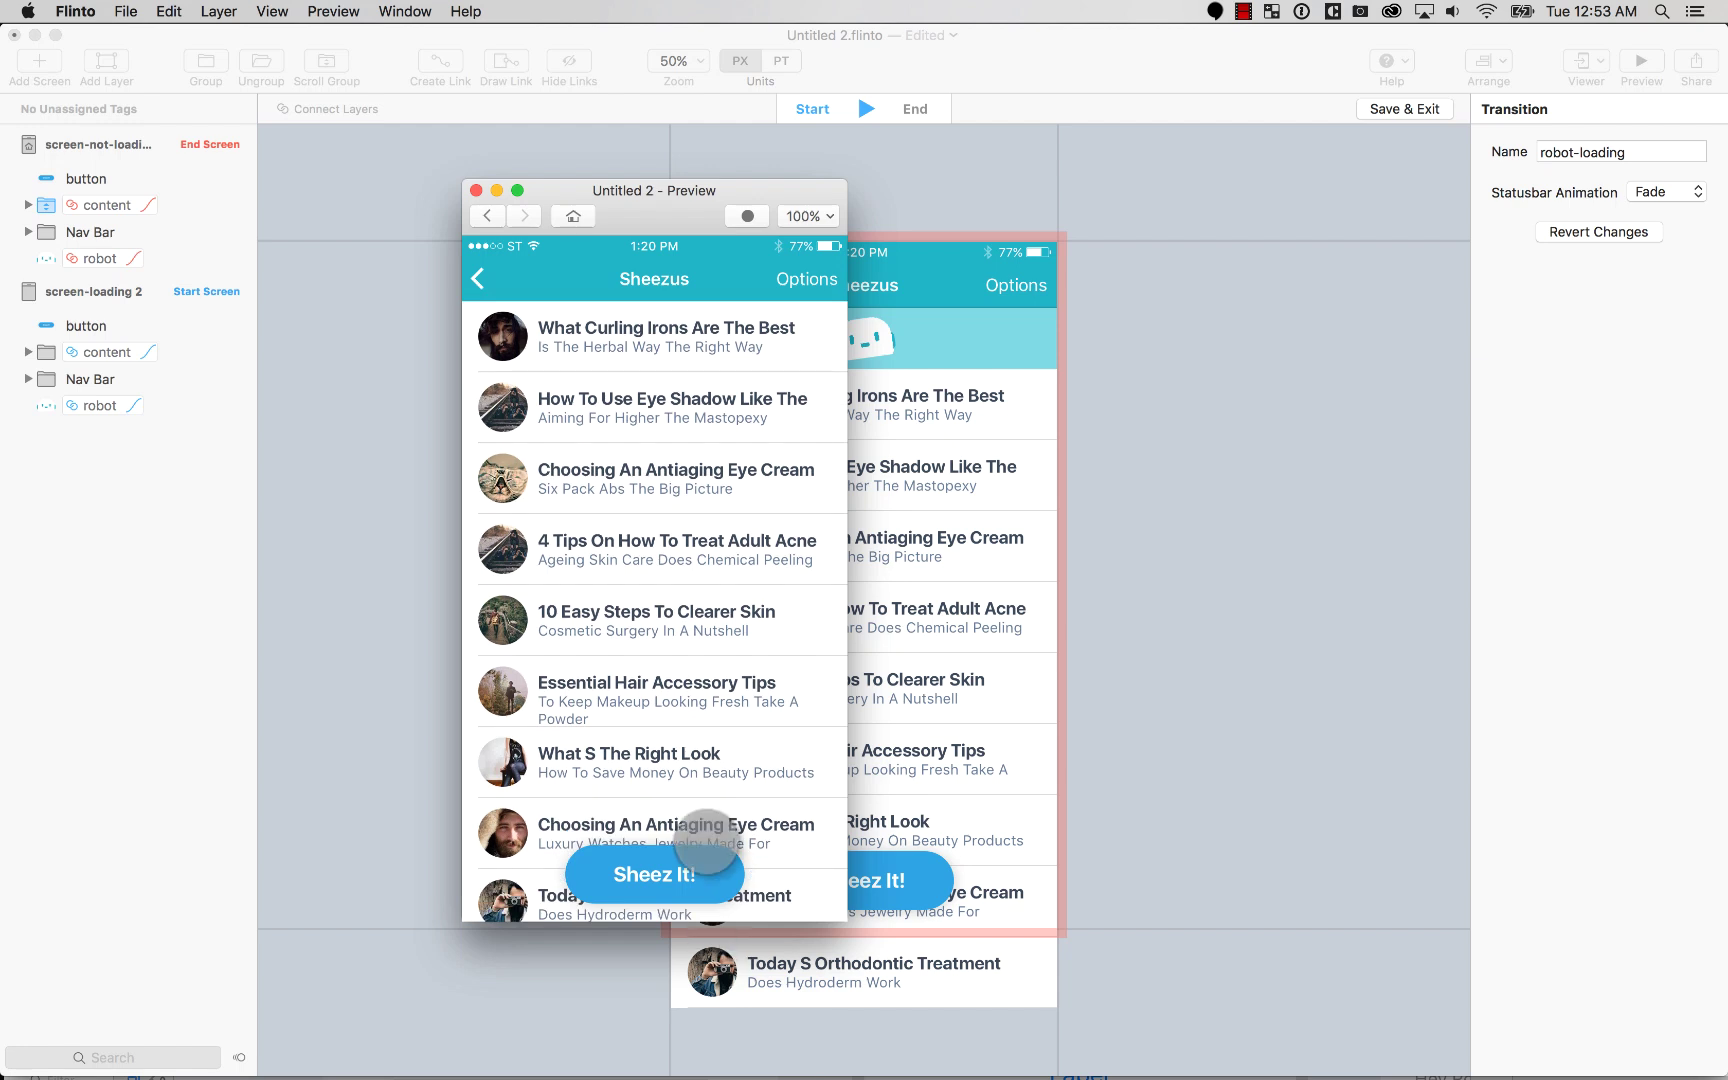
scroll(717, 682, "up", 3)
scroll(617, 563, "down", 2)
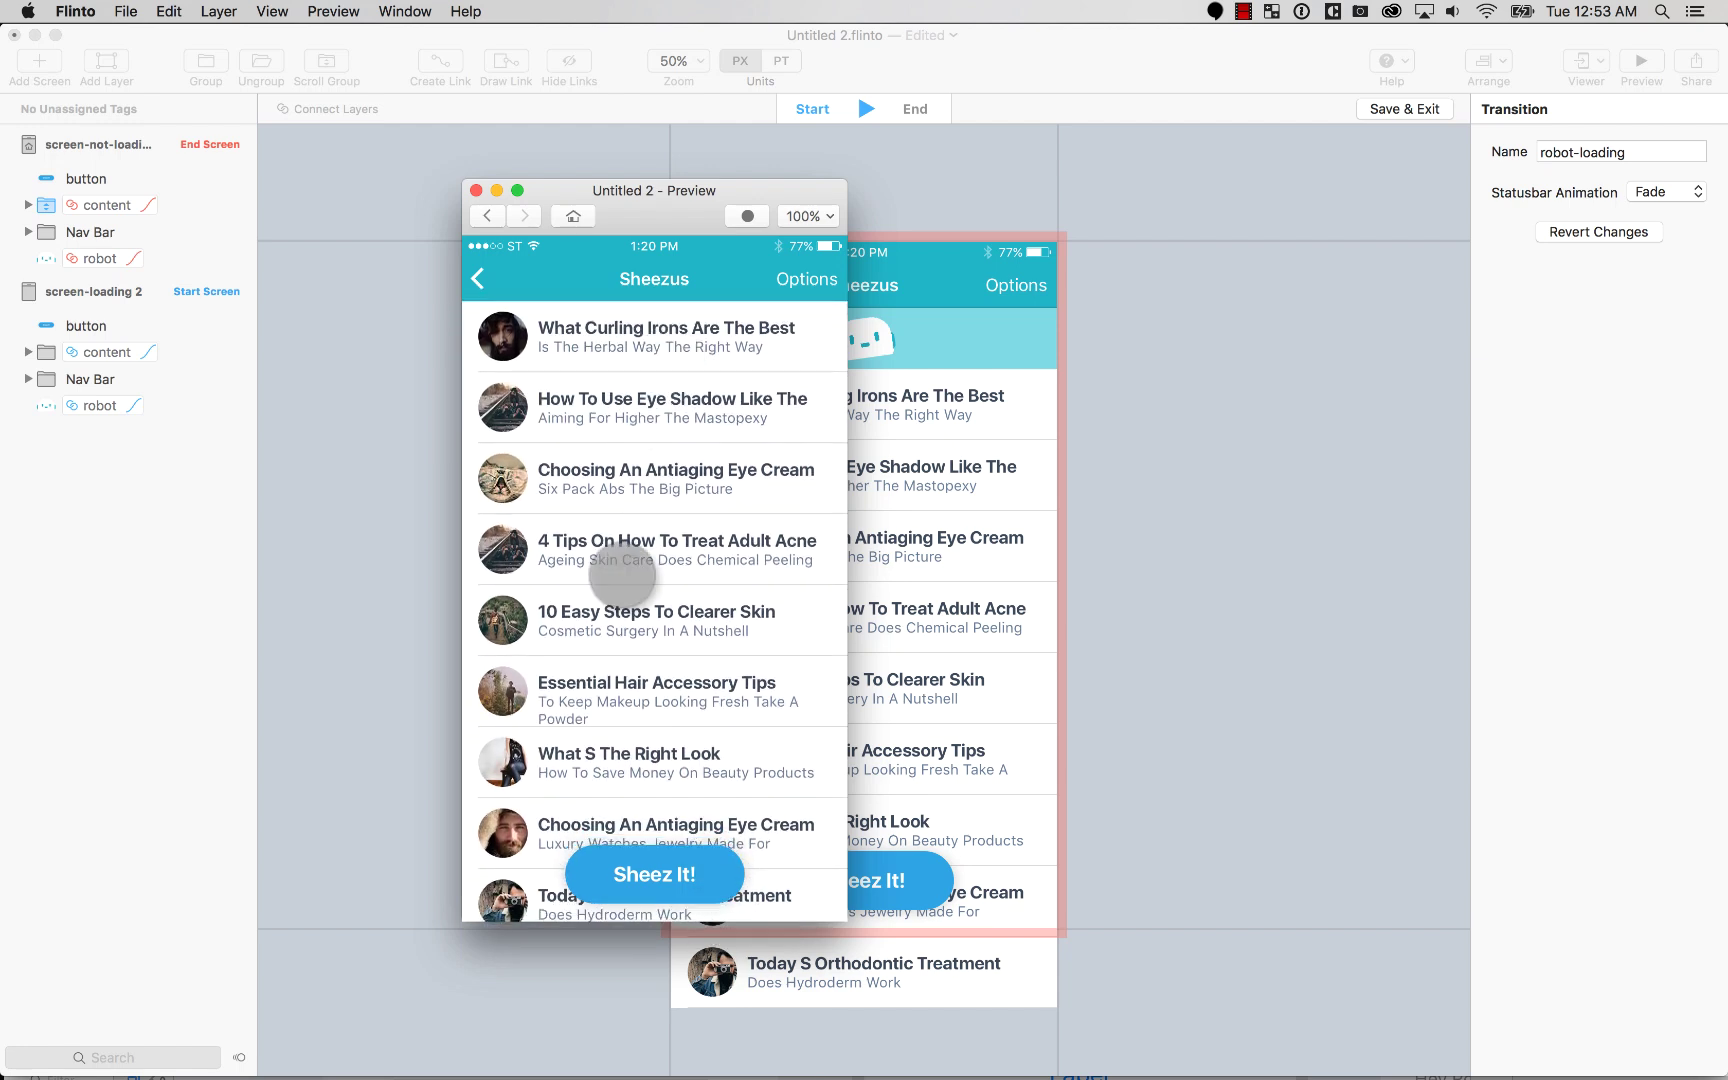
scroll(667, 335, "up", 1)
scroll(667, 345, "up", 1)
scroll(667, 672, "down", 2)
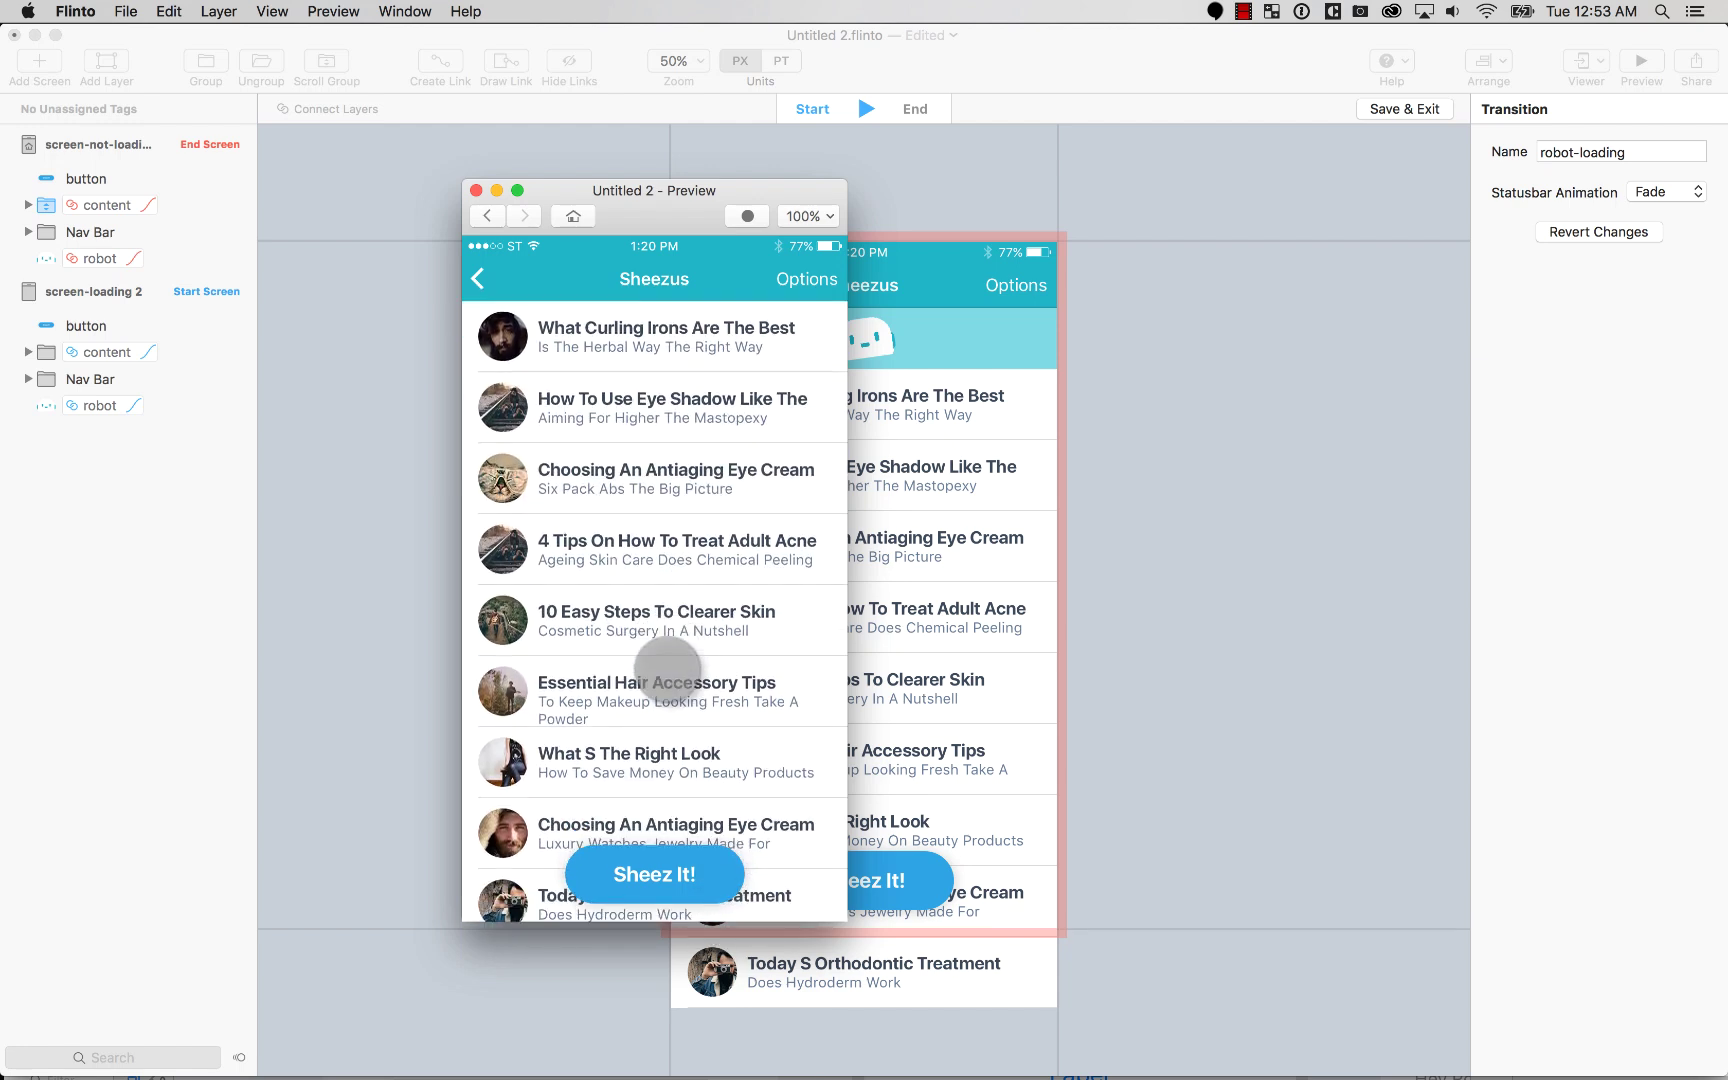
scroll(656, 600, "up", 2)
scroll(645, 560, "down", 1)
scroll(629, 470, "up", 1)
scroll(615, 688, "down", 2)
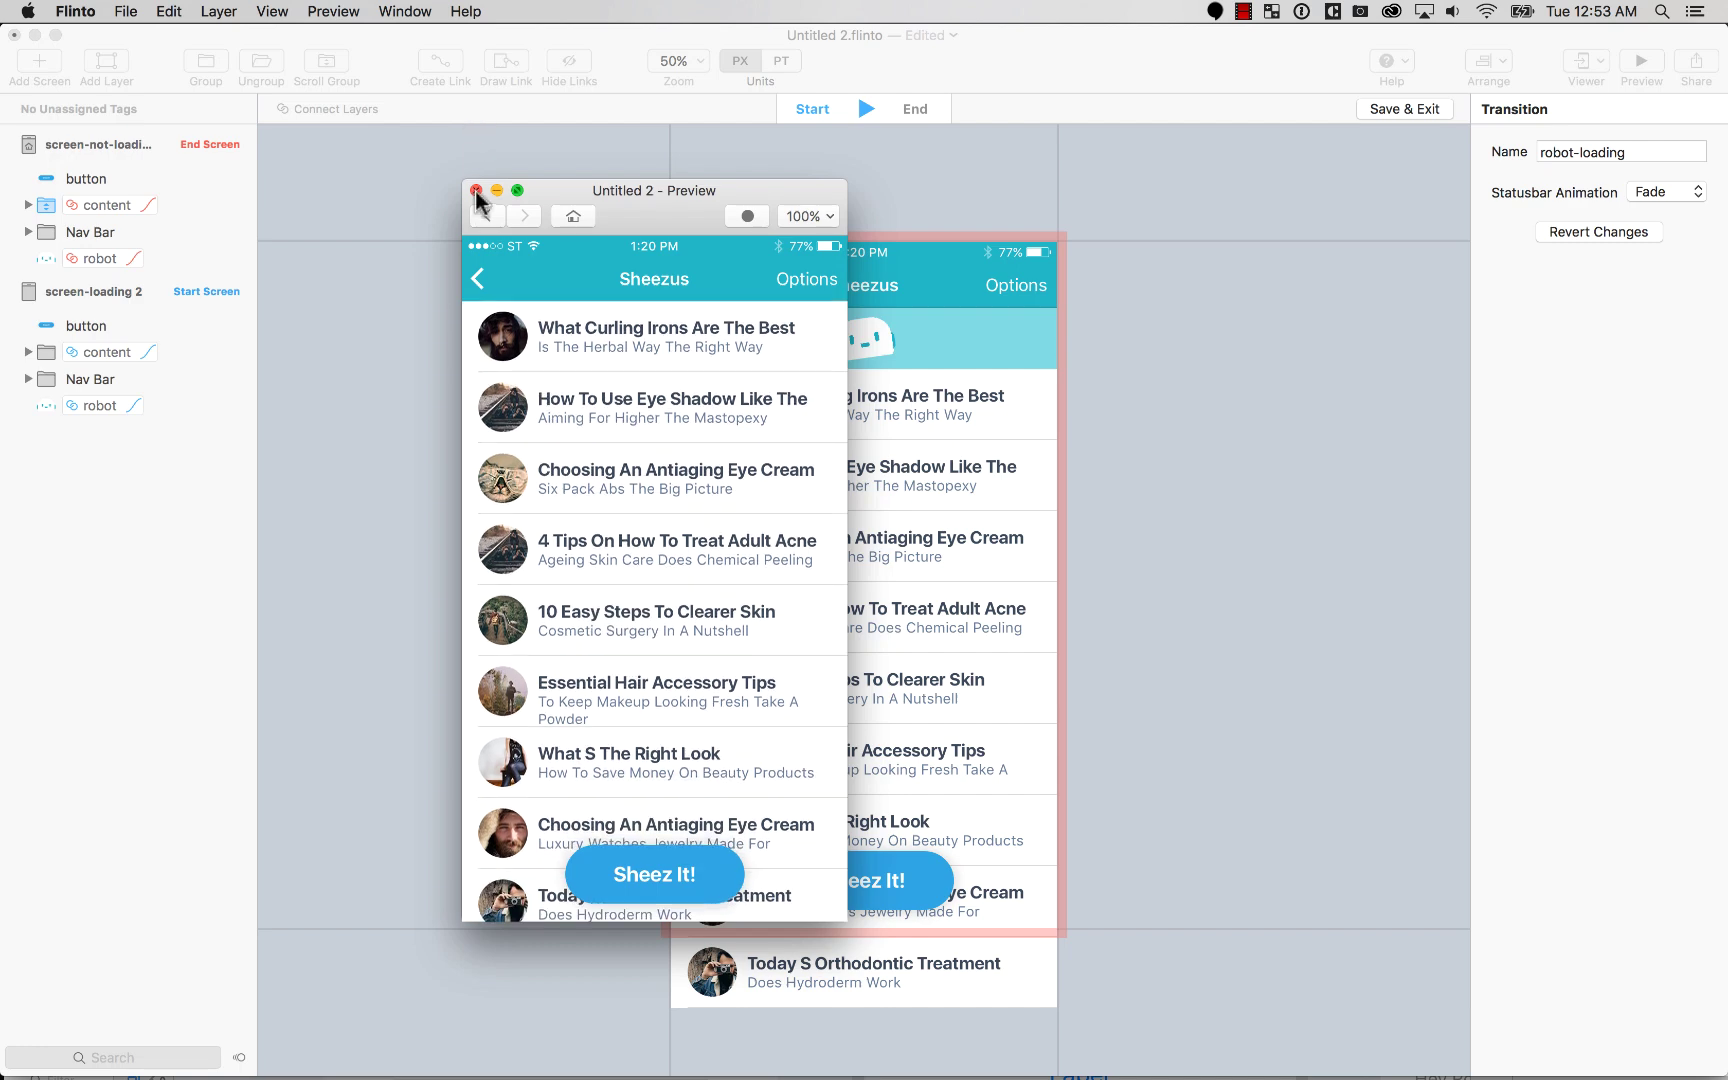
key("super+w")
Step: Save and leave the robot-loading transition, and select the content group on screen-loading
left_click(1399, 108)
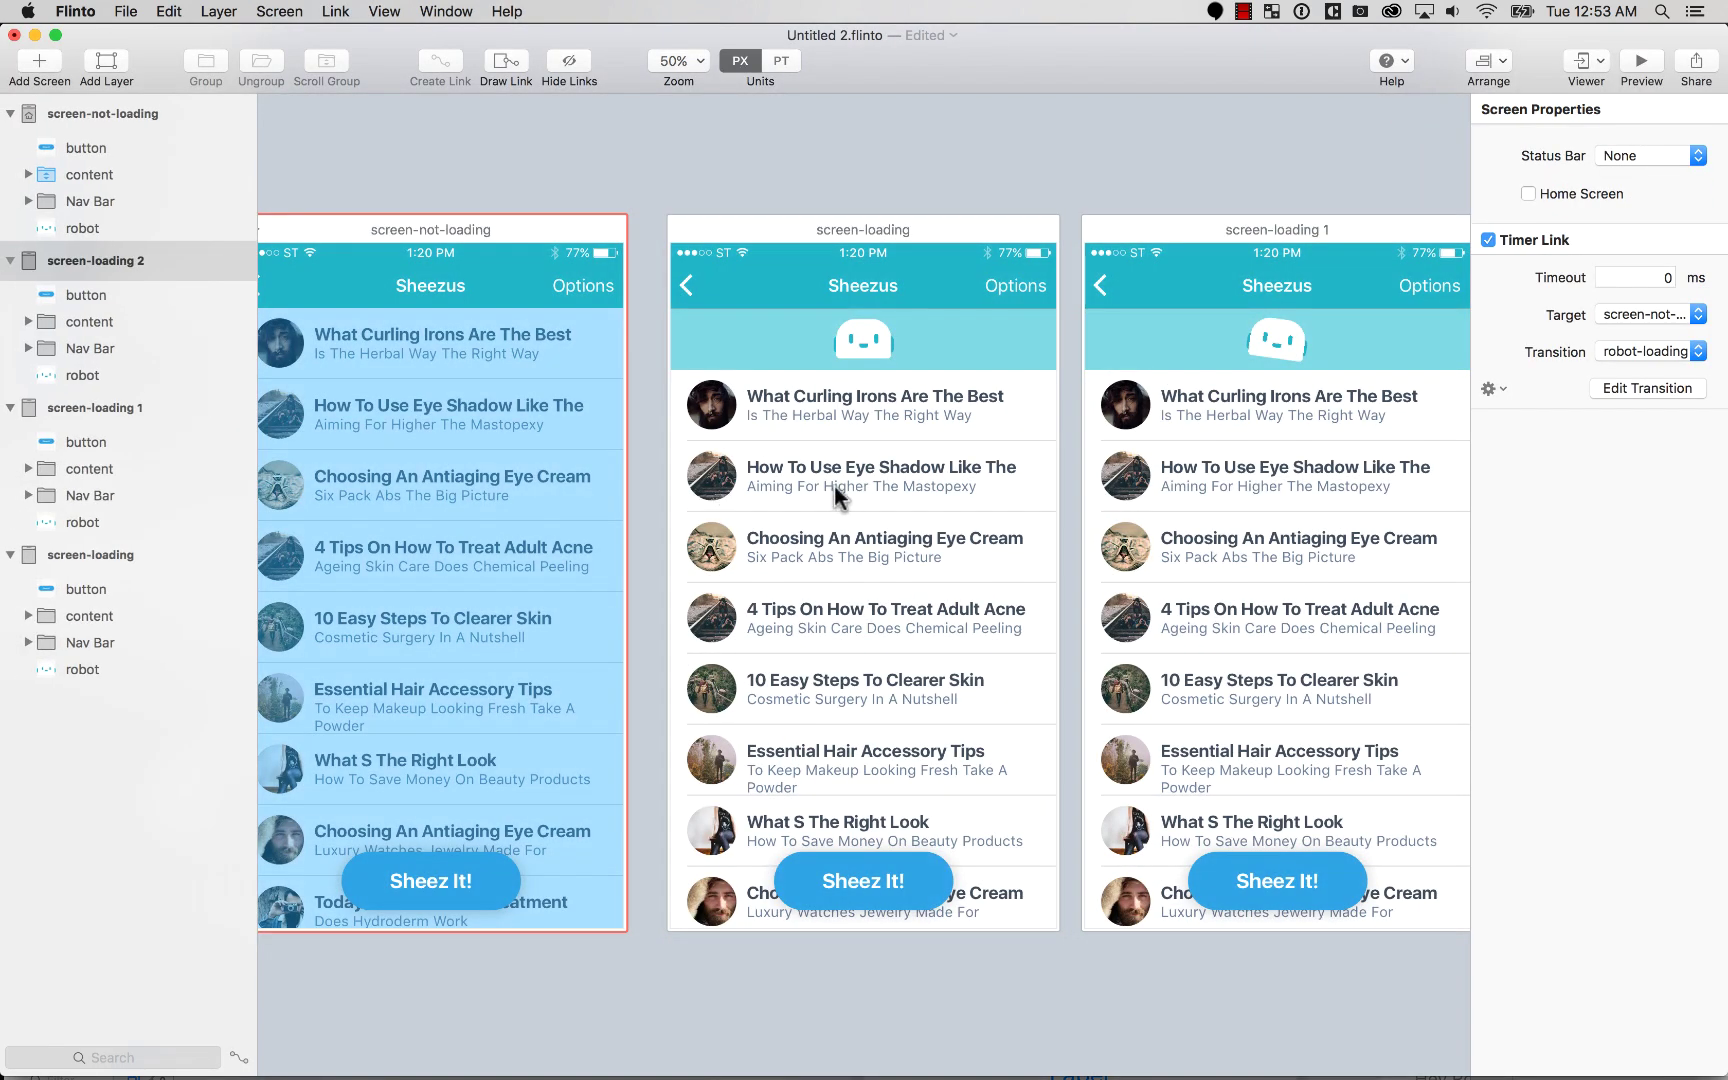
left_click(848, 475)
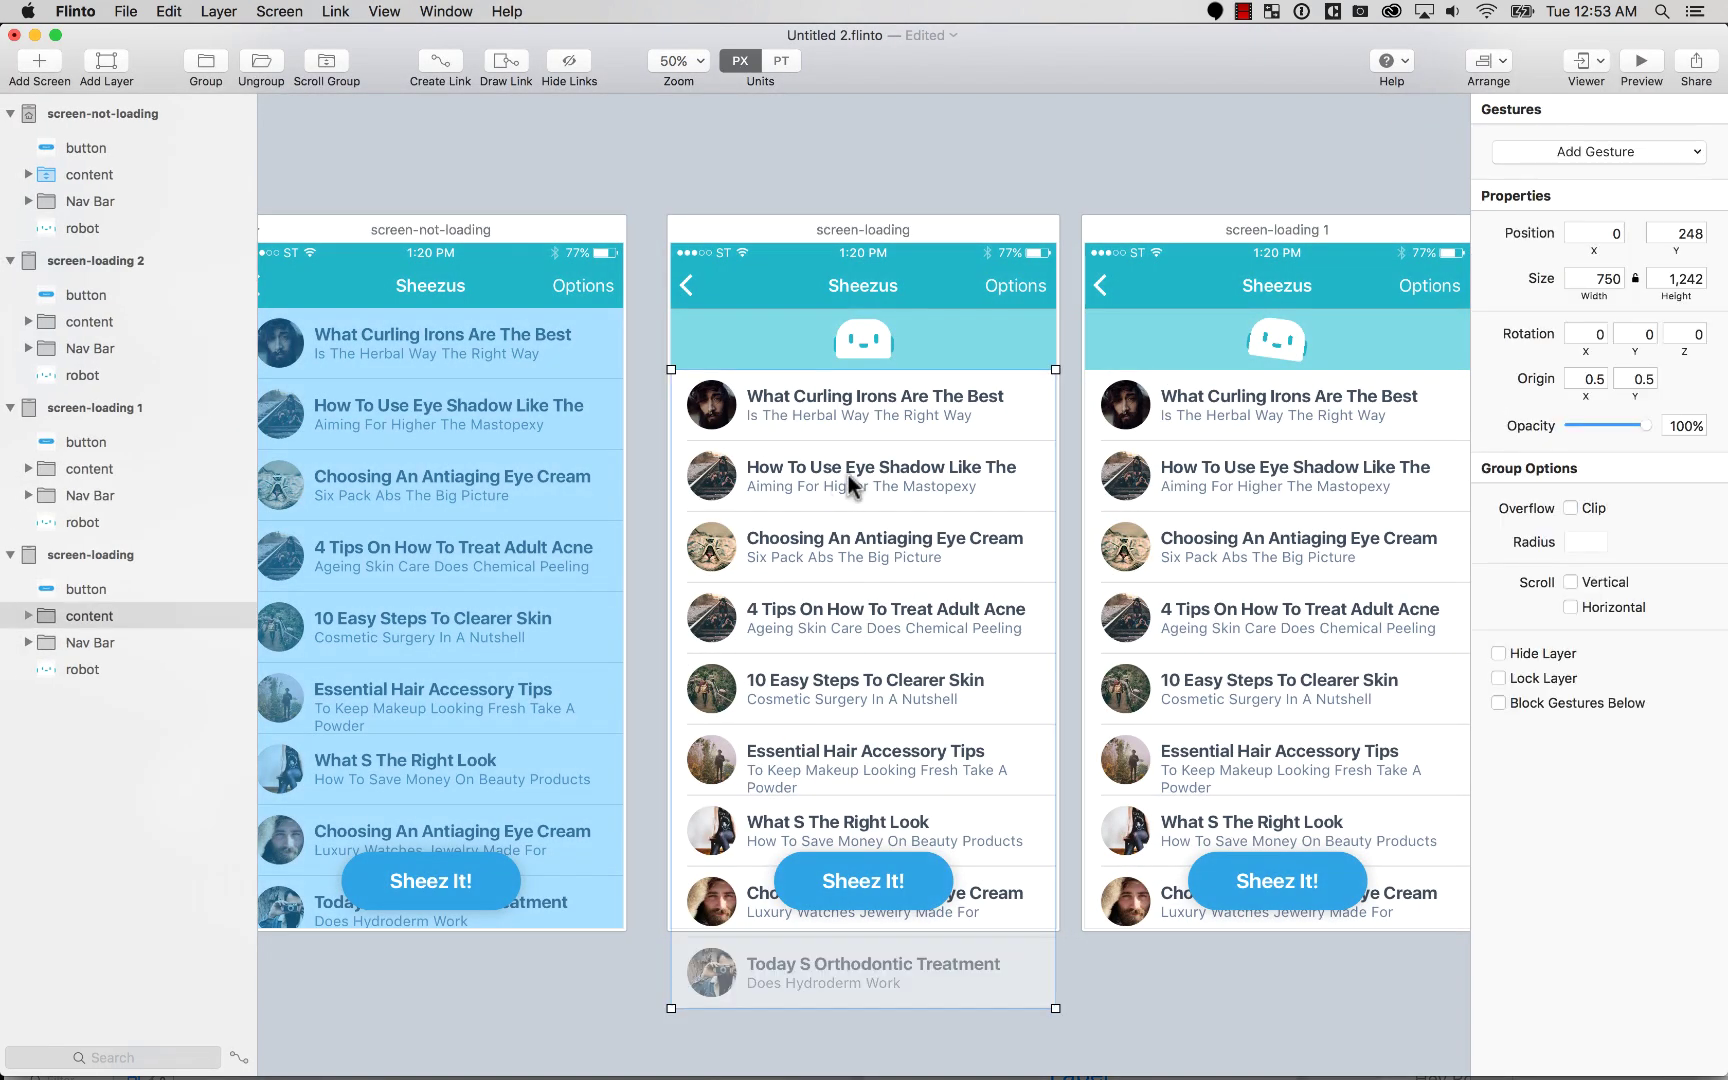
Step: Enable vertical scrolling for screen-loading's content group and check it briefly in a preview
left_click(1600, 585)
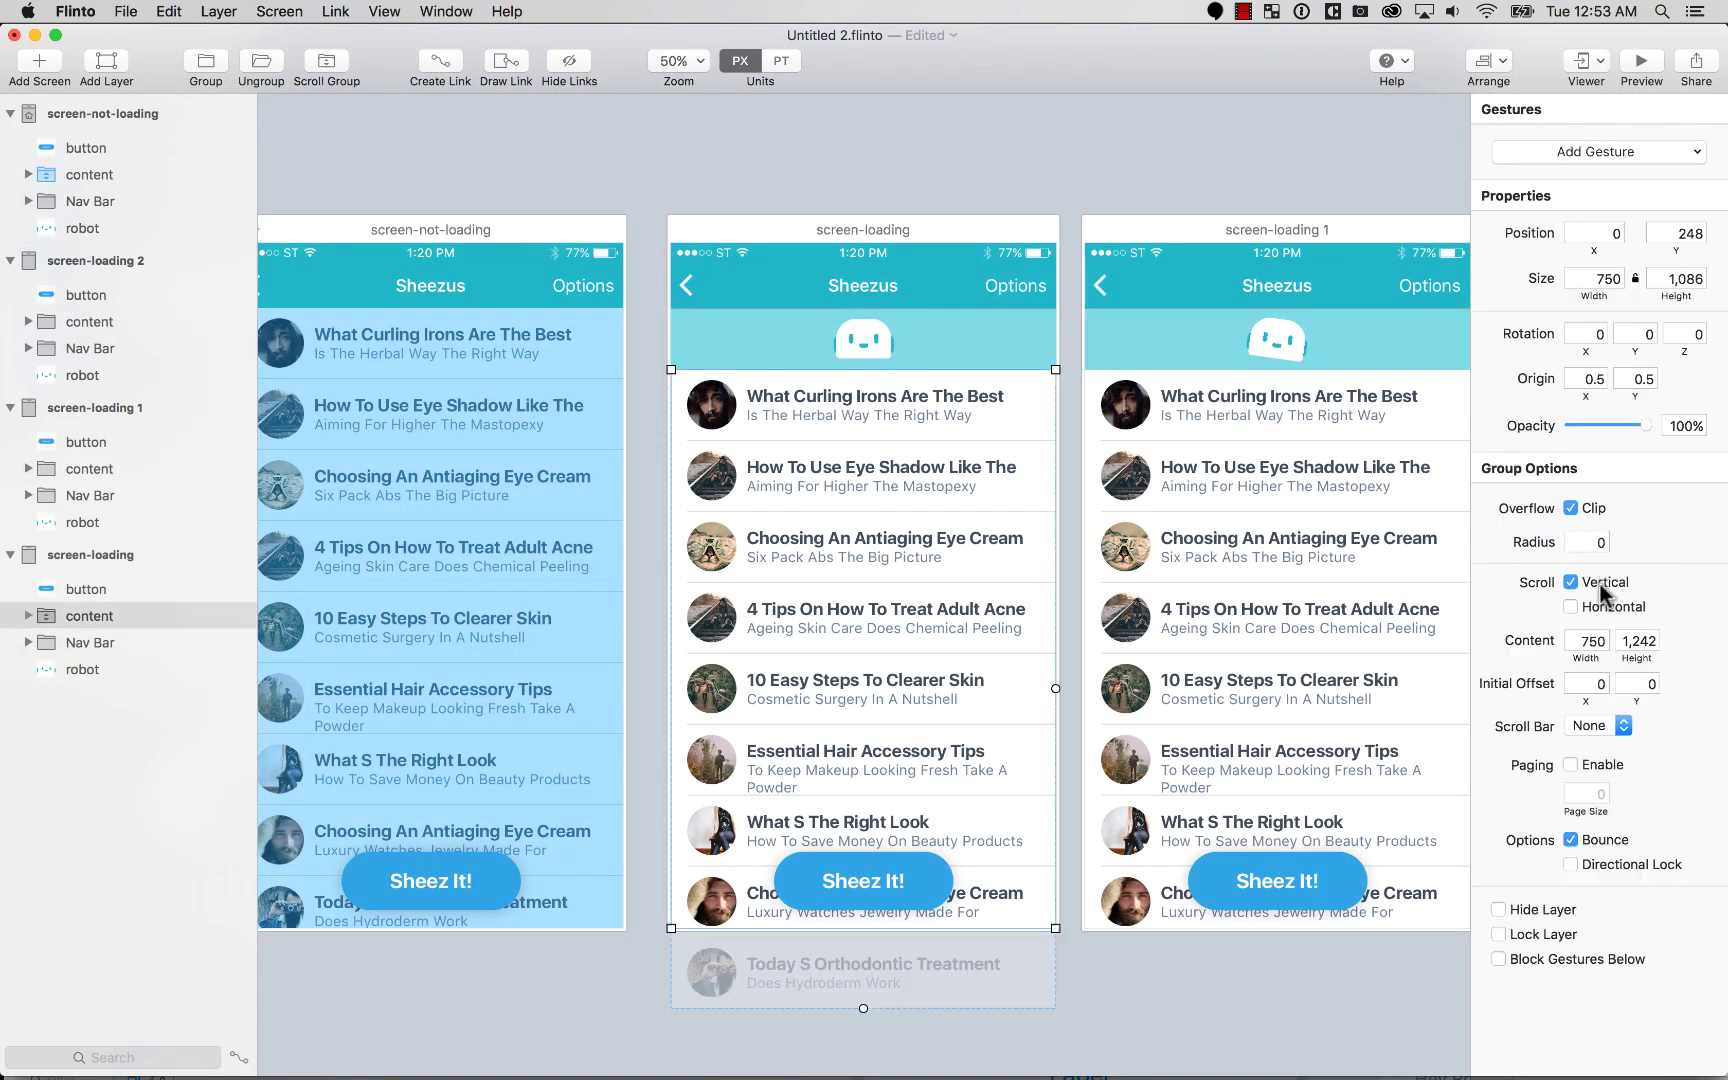
left_click(1638, 64)
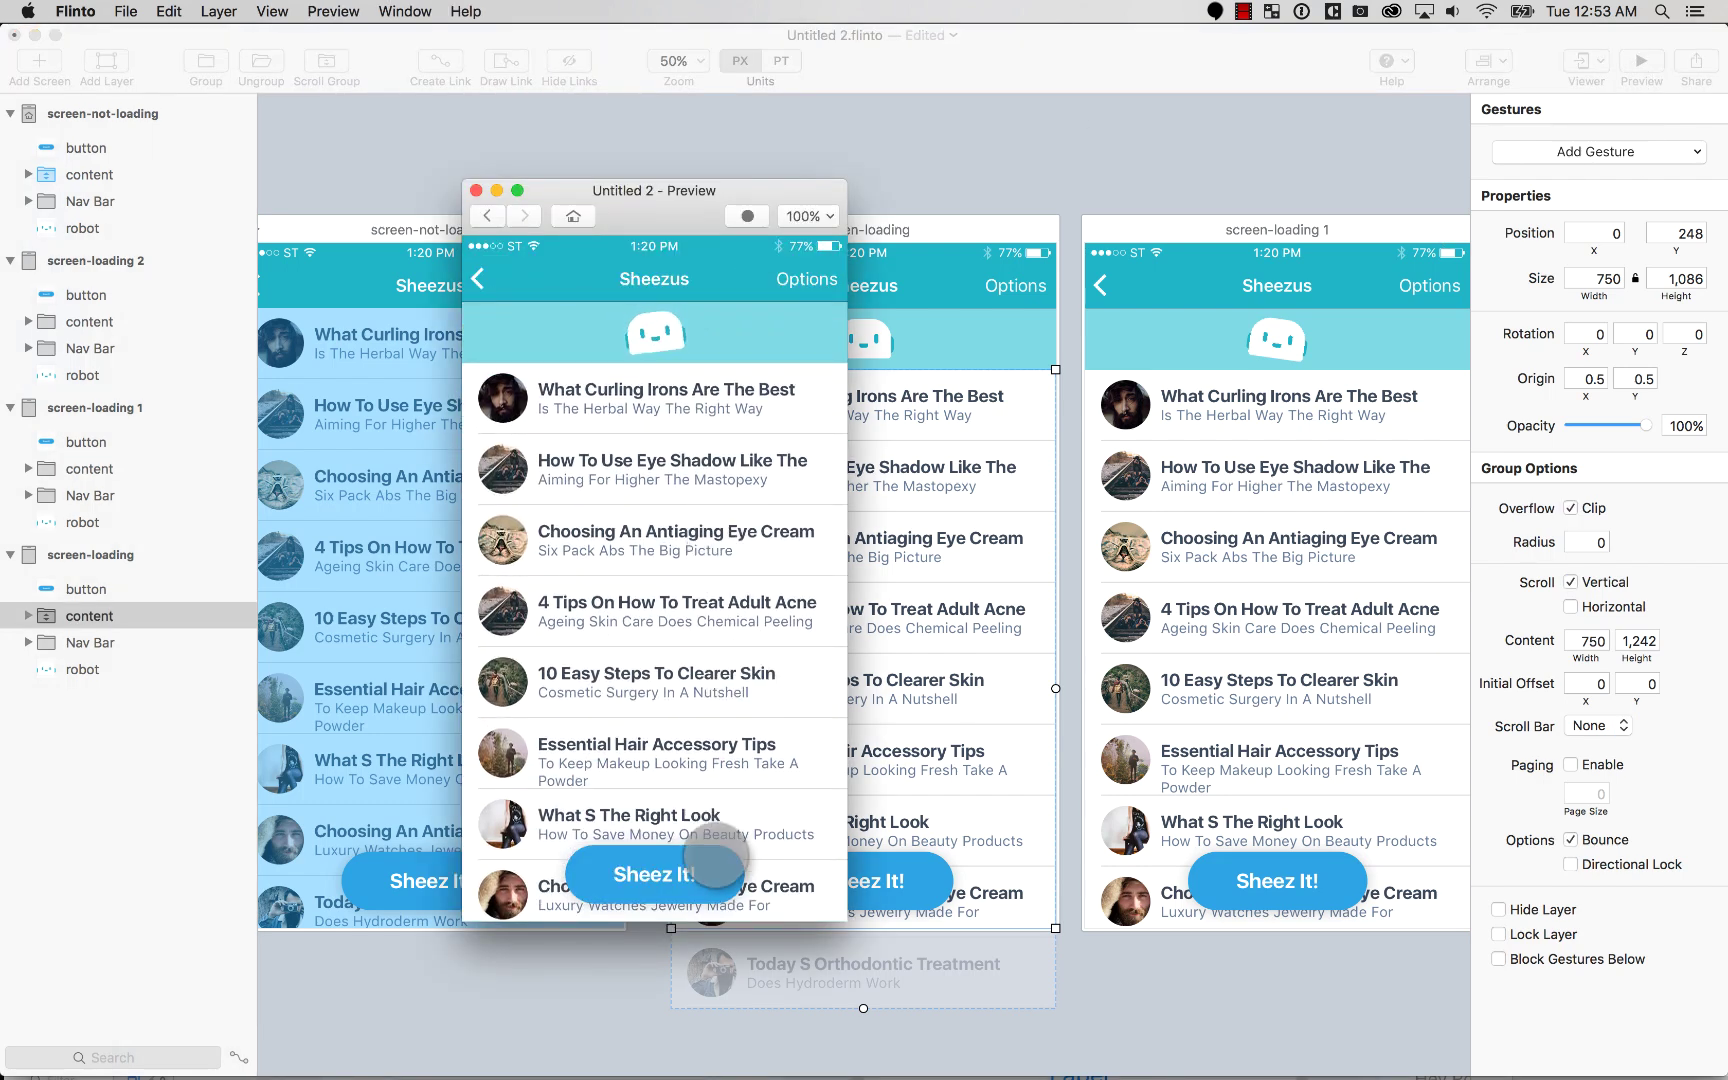
left_click(476, 190)
Step: Enable vertical scrolling for the content groups on screen-loading 1 and screen-loading 2
scroll(955, 410, "right", 6)
left_click(805, 493)
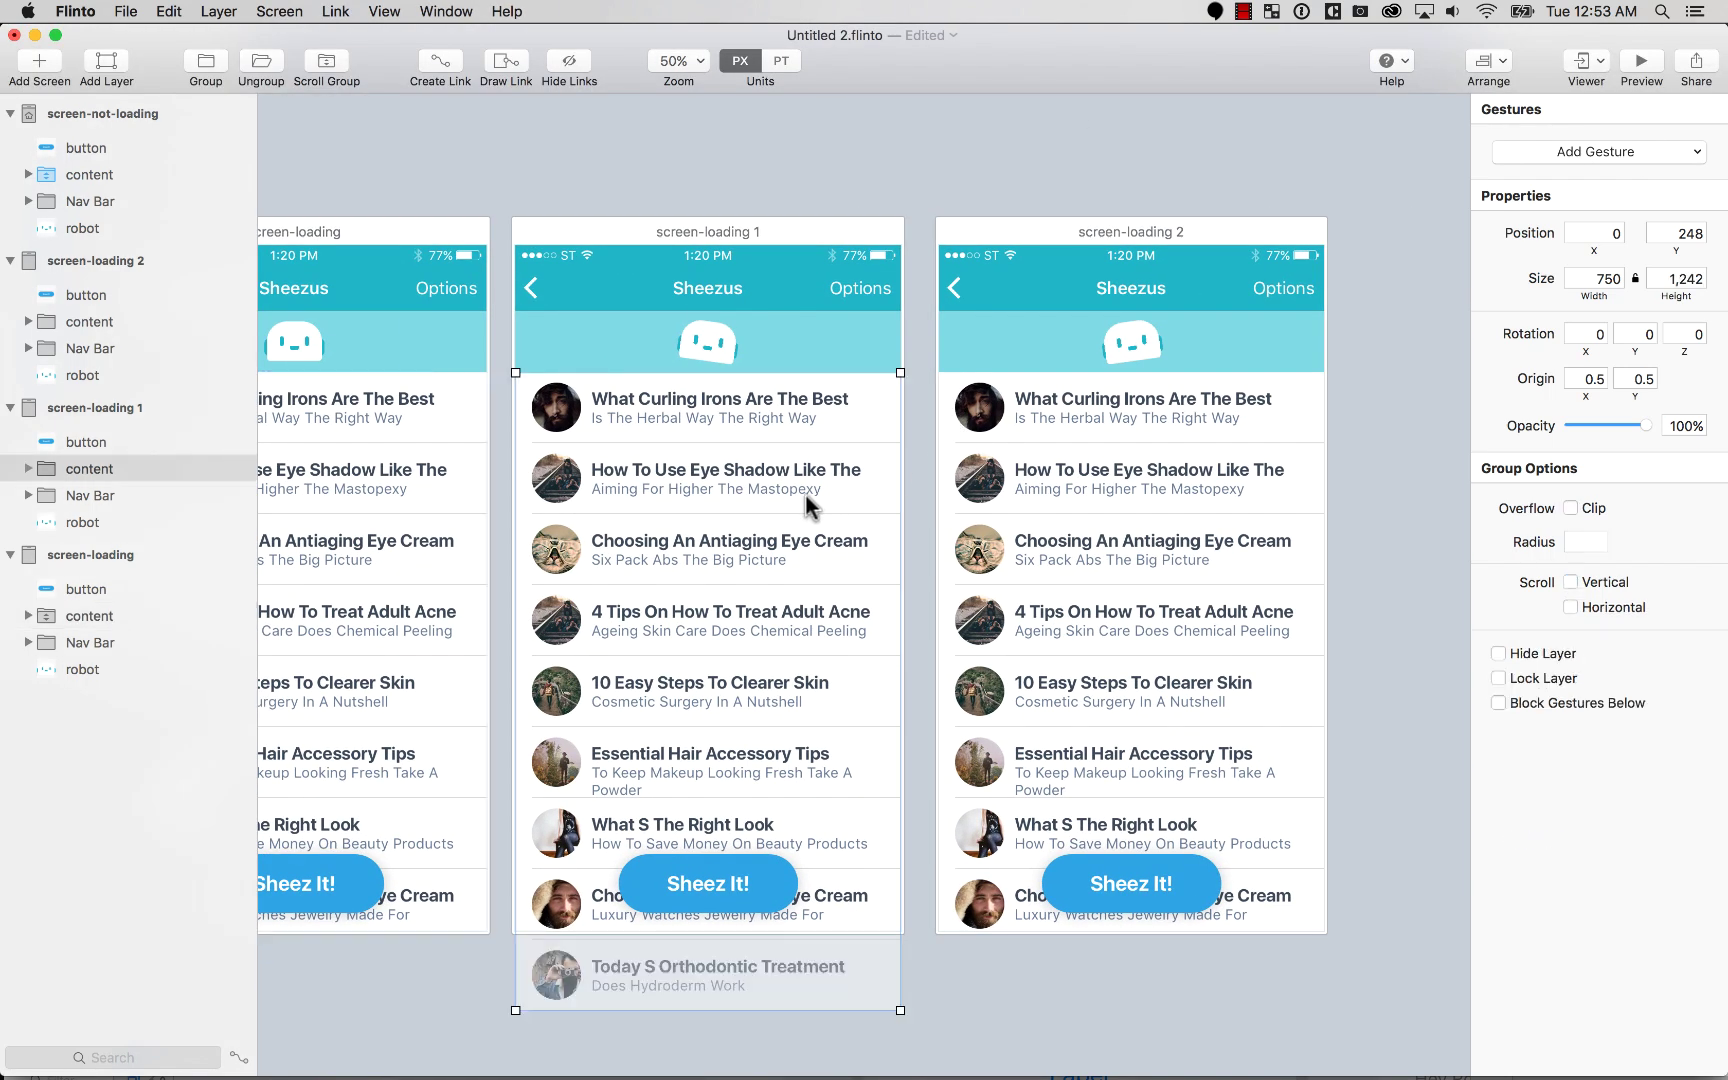
left_click(1124, 490, "shift")
left_click(1584, 580)
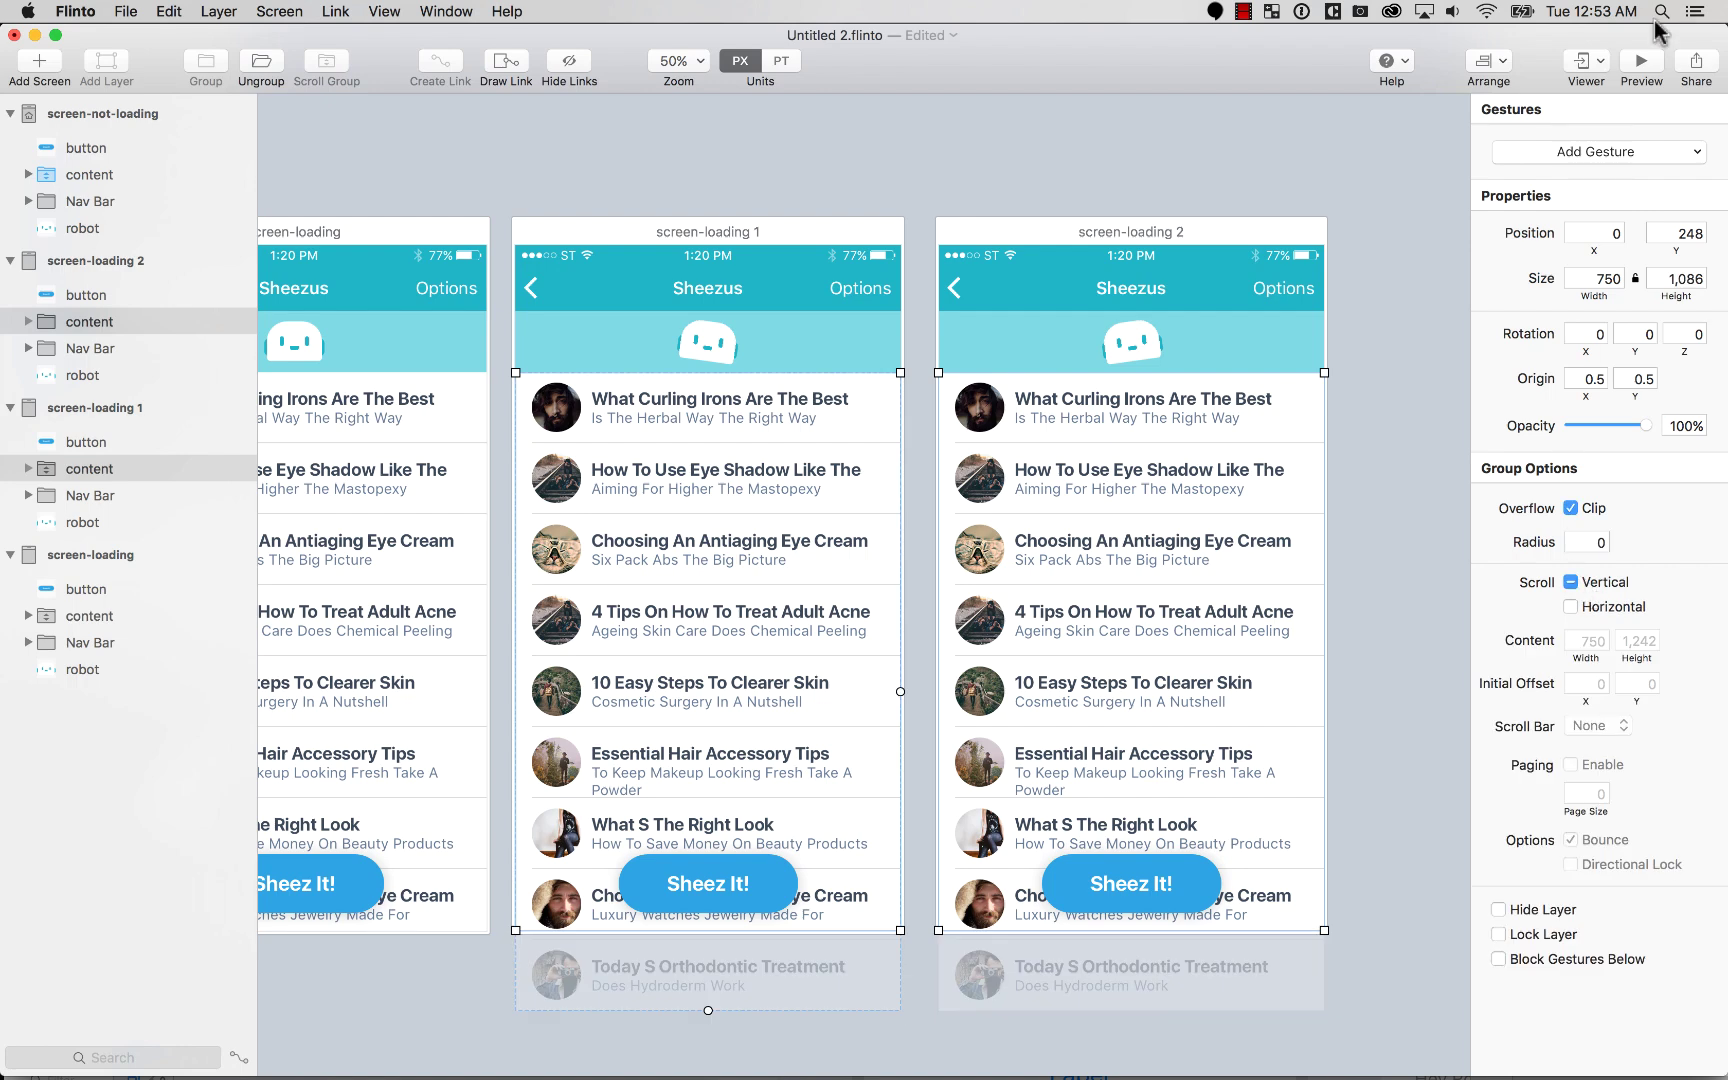
left_click(1110, 135)
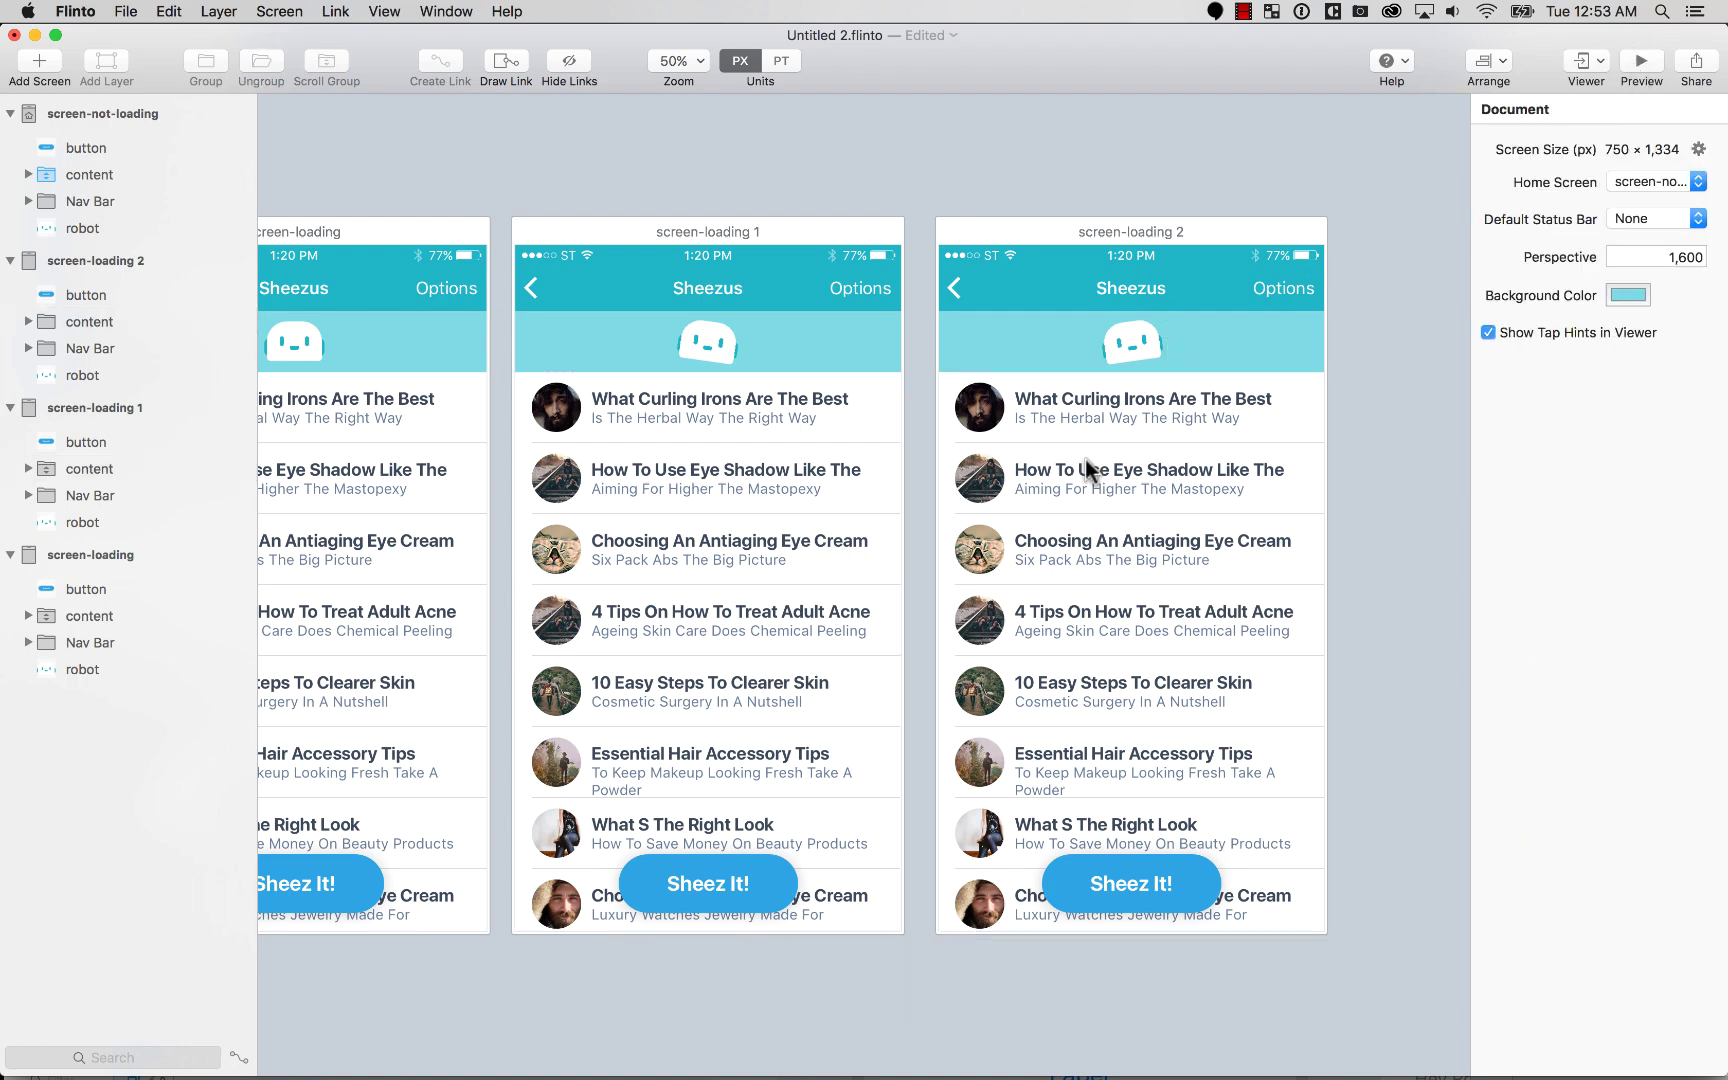
left_click(1085, 459)
left_click(1571, 581)
left_click(1571, 581)
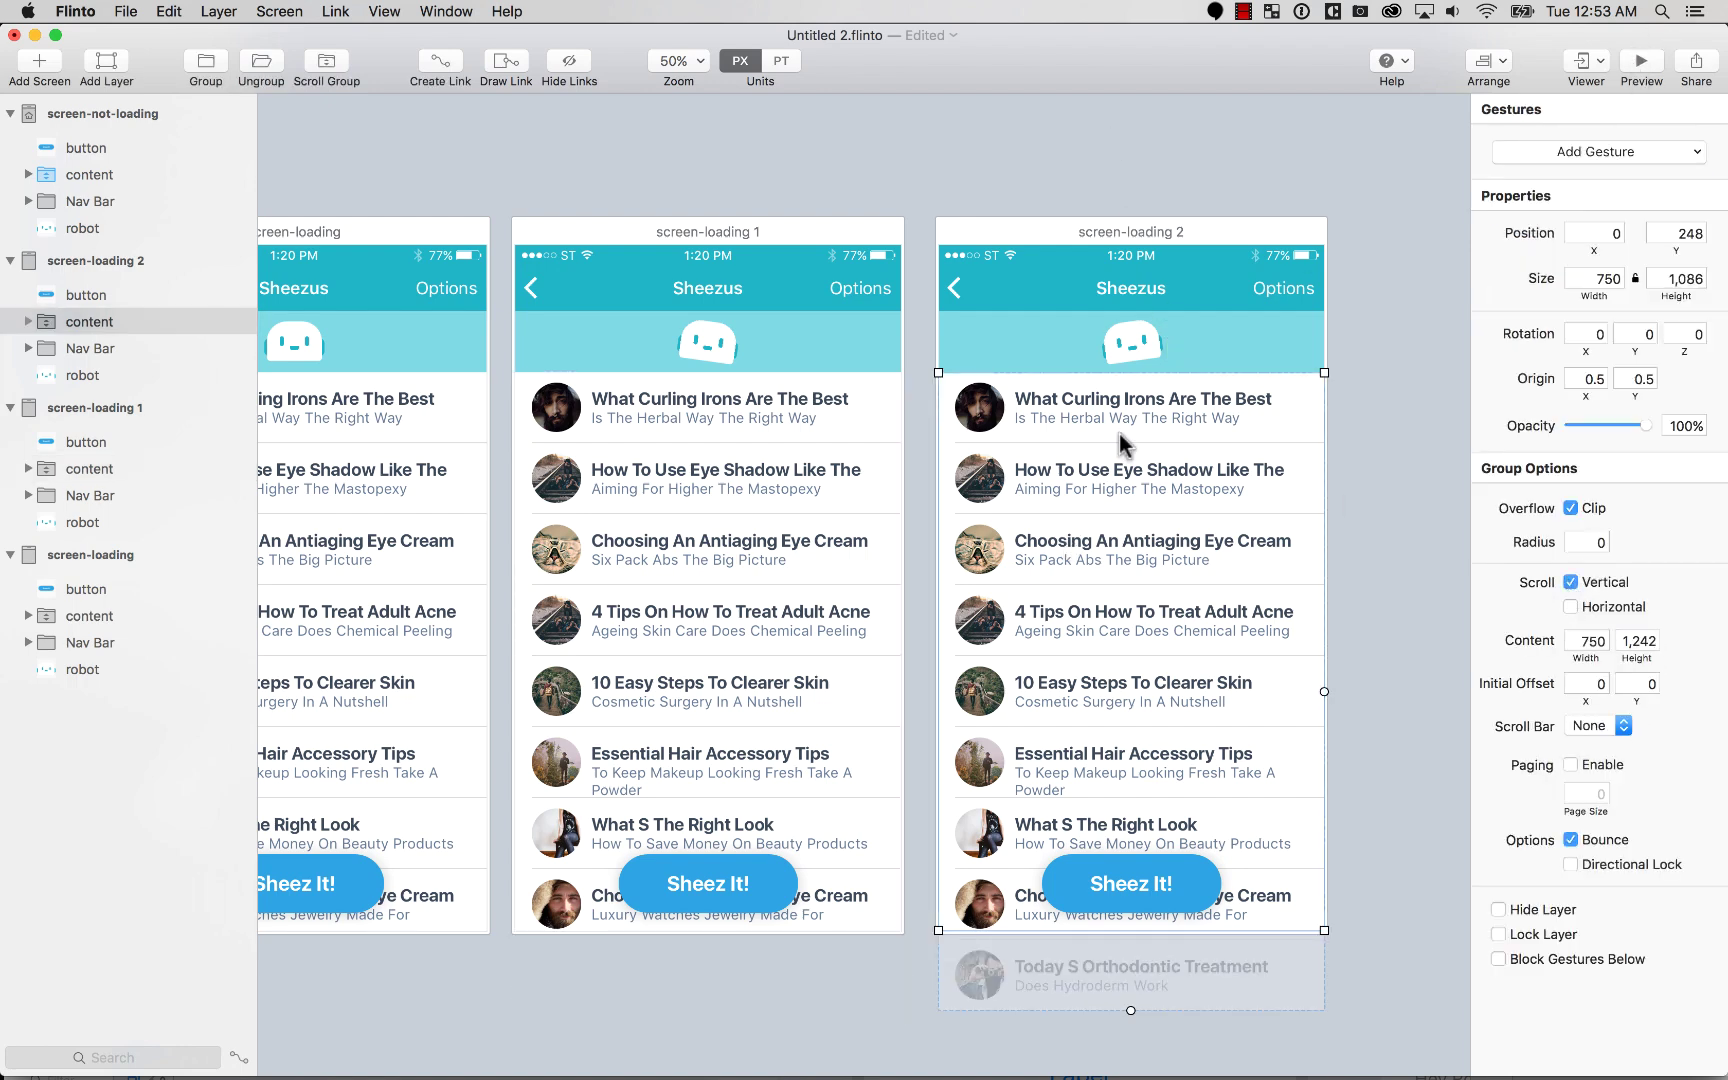
left_click(748, 473)
Step: Preview the prototype by pulling the list down and scrolling it during loading, and close the preview
left_click(1641, 62)
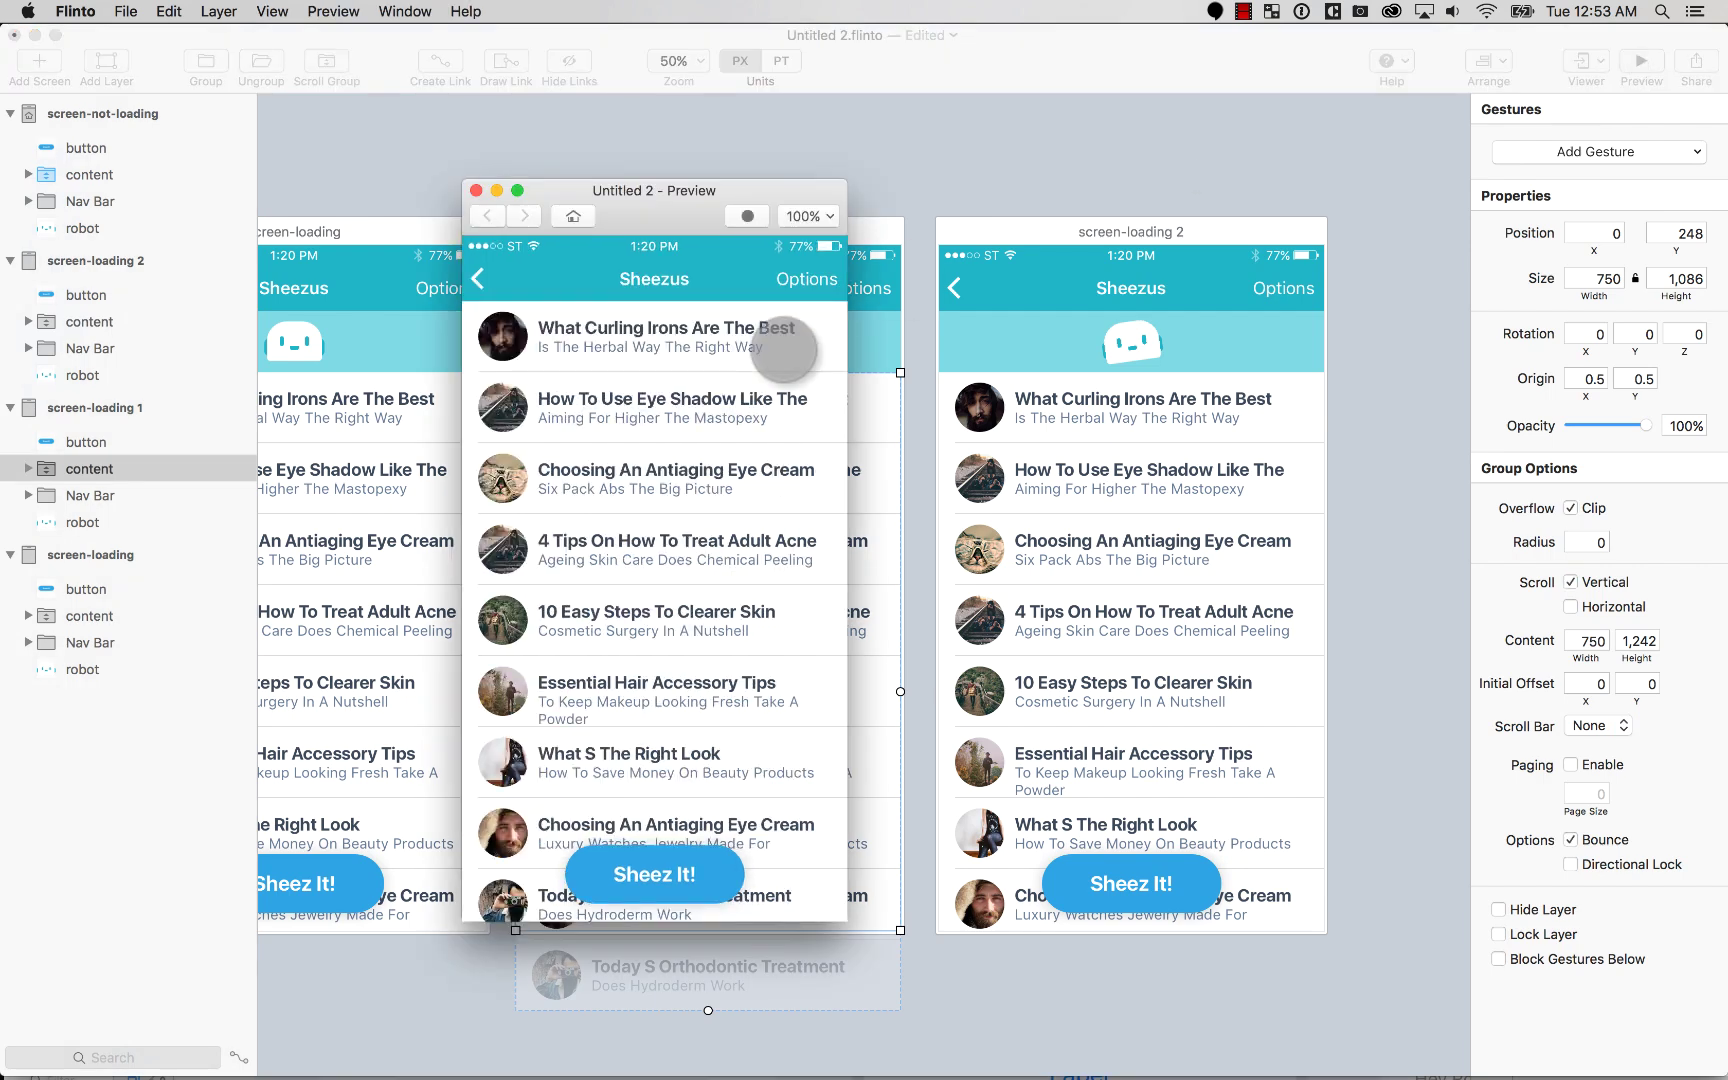
left_click_drag(786, 354, 744, 598)
left_click_drag(717, 779, 660, 552)
left_click_drag(667, 810, 667, 748)
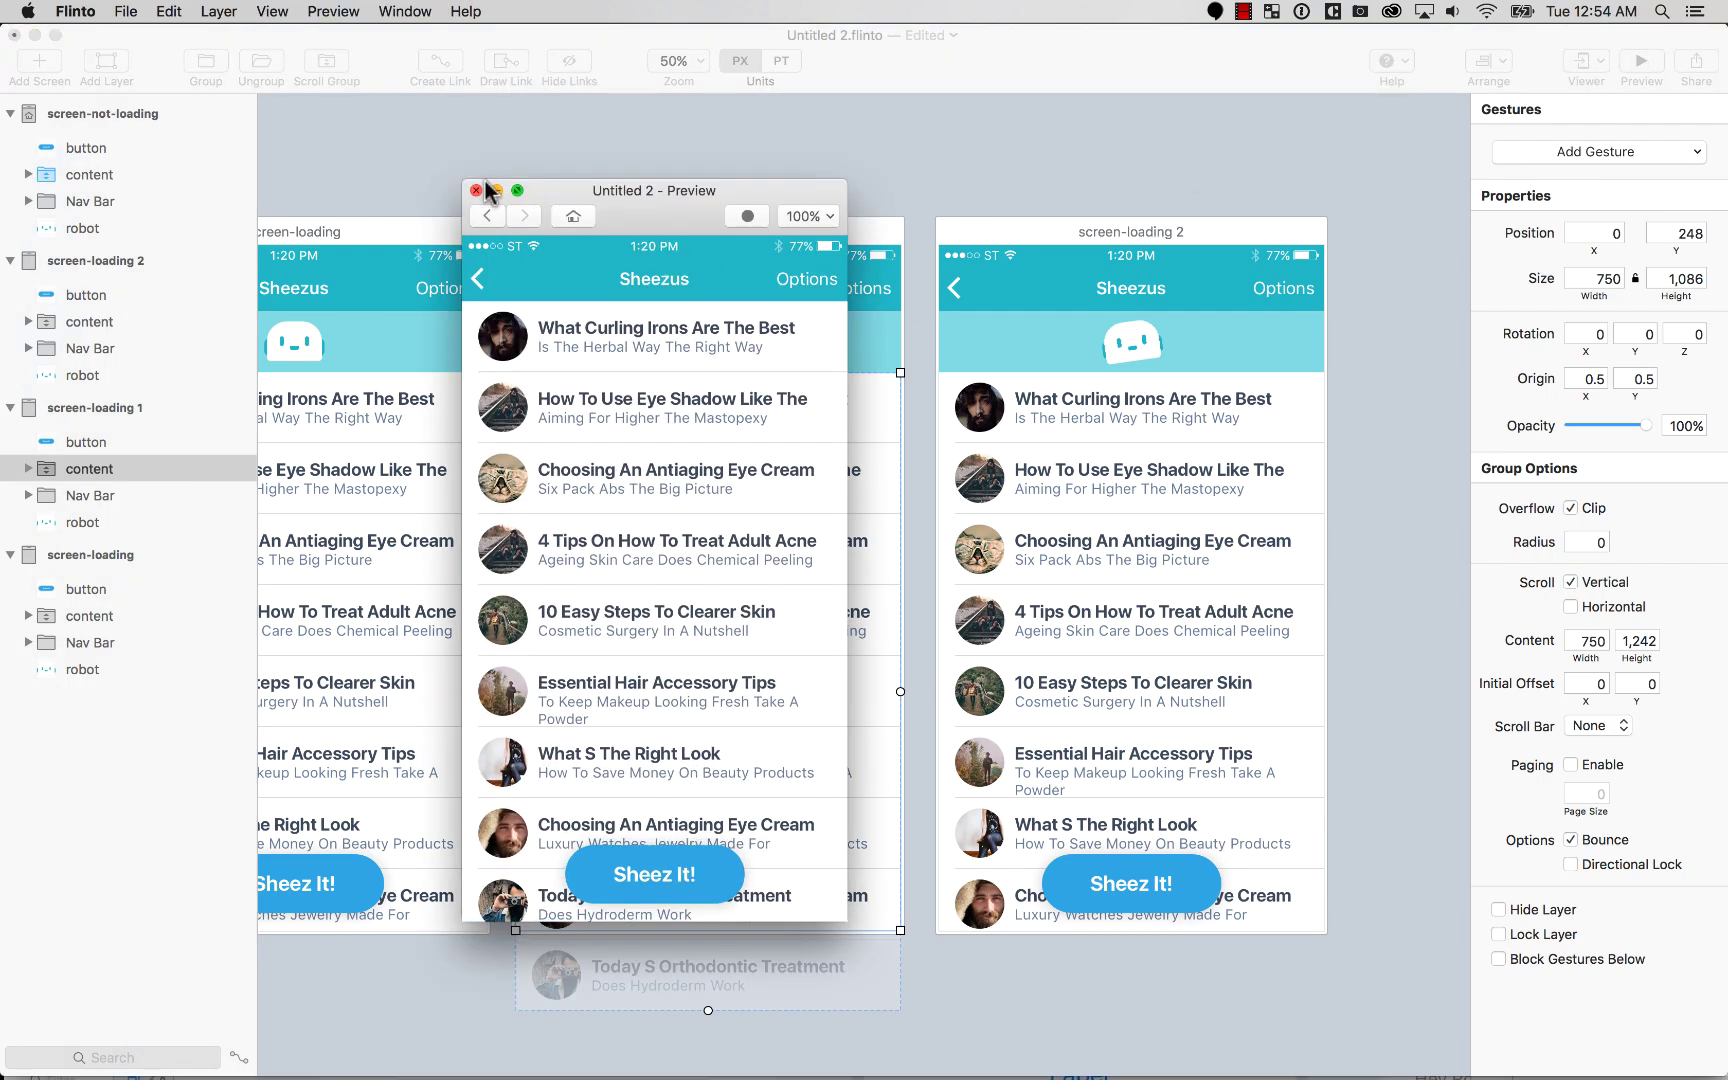
left_click(477, 190)
Step: With all four screens in view, preview the finished prototype again, pulling to refresh and scrolling the list up and down during the loading cycle
left_click(633, 180)
key("super+minus")
key("super+minus")
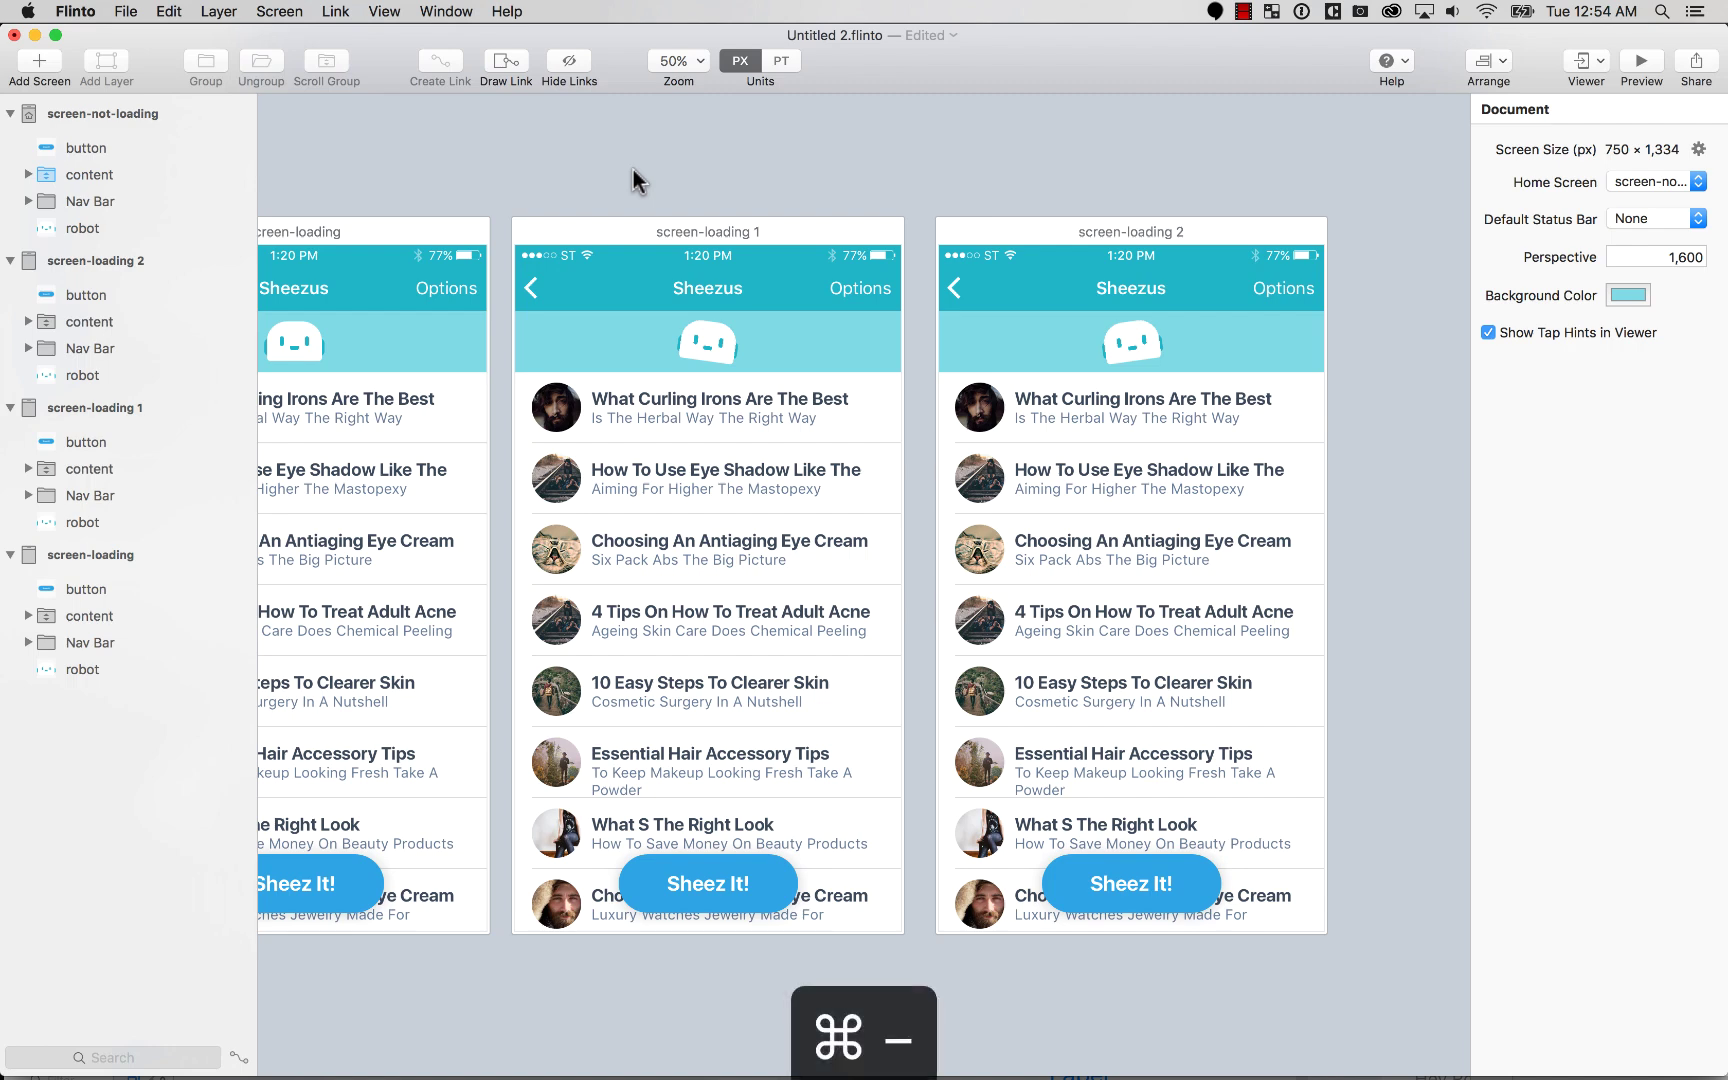
left_click_drag(516, 408, 1115, 754)
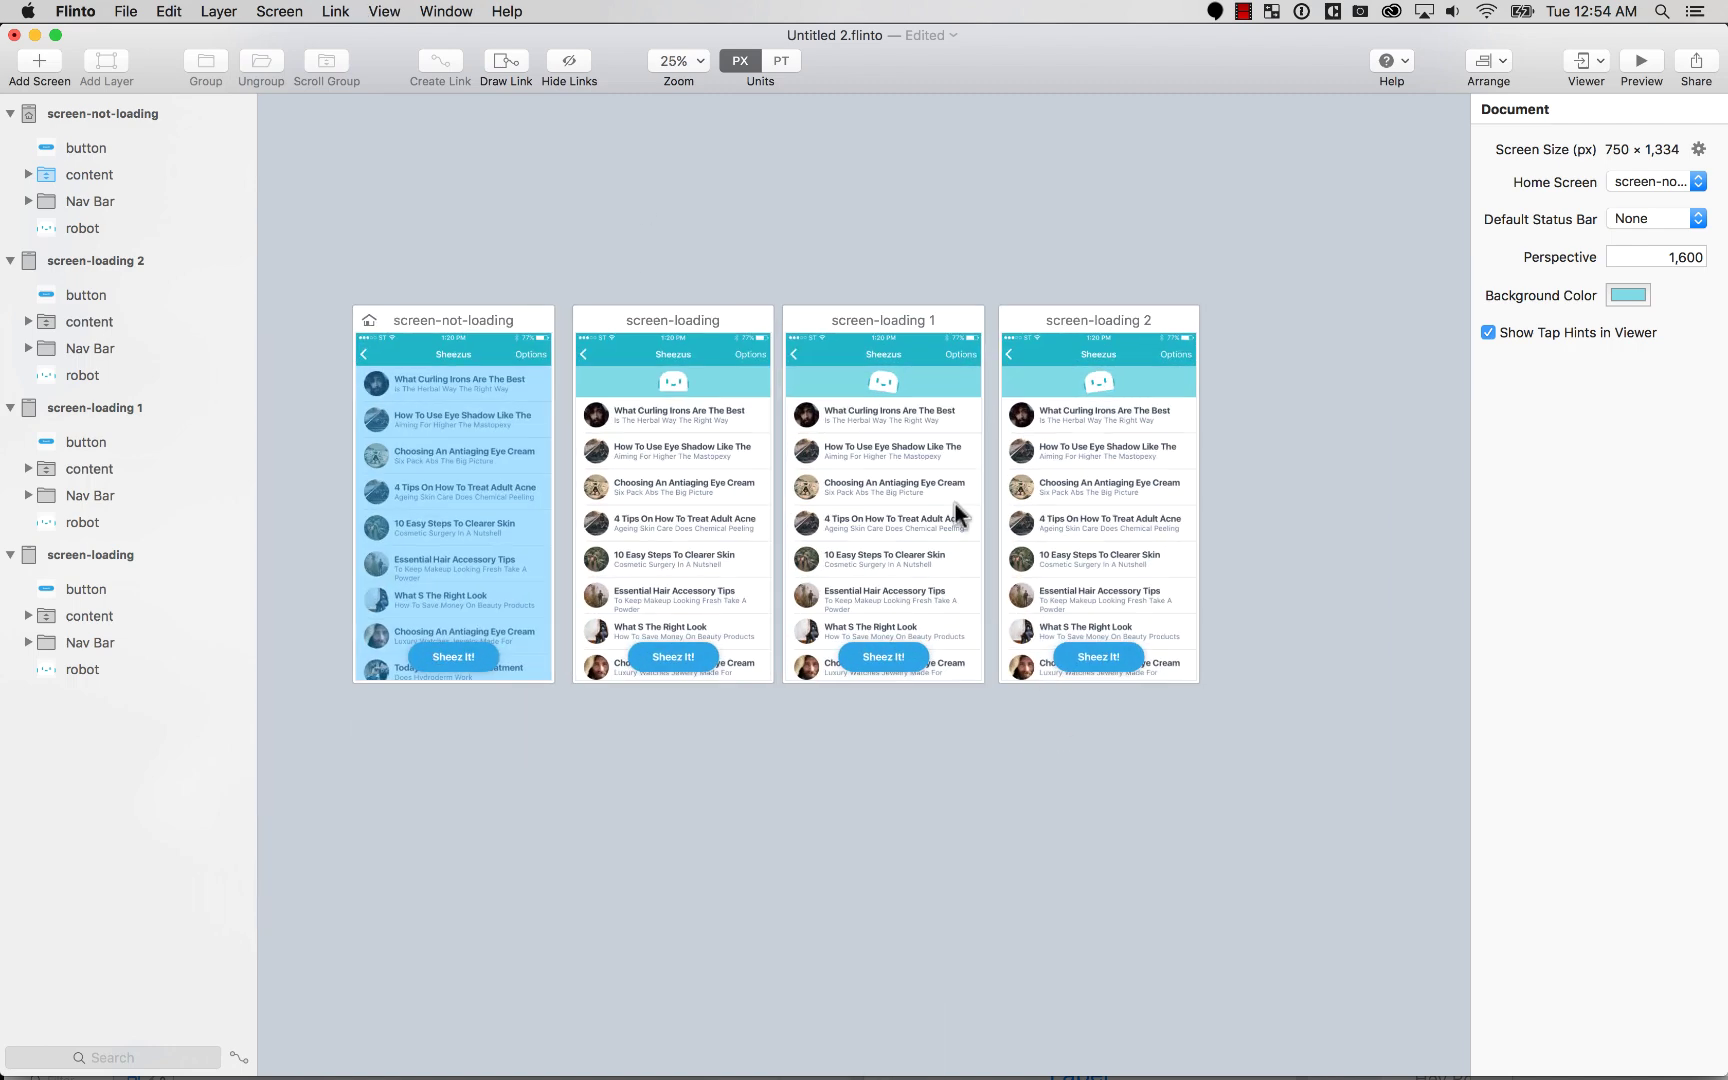
scroll(687, 218, "left", 3)
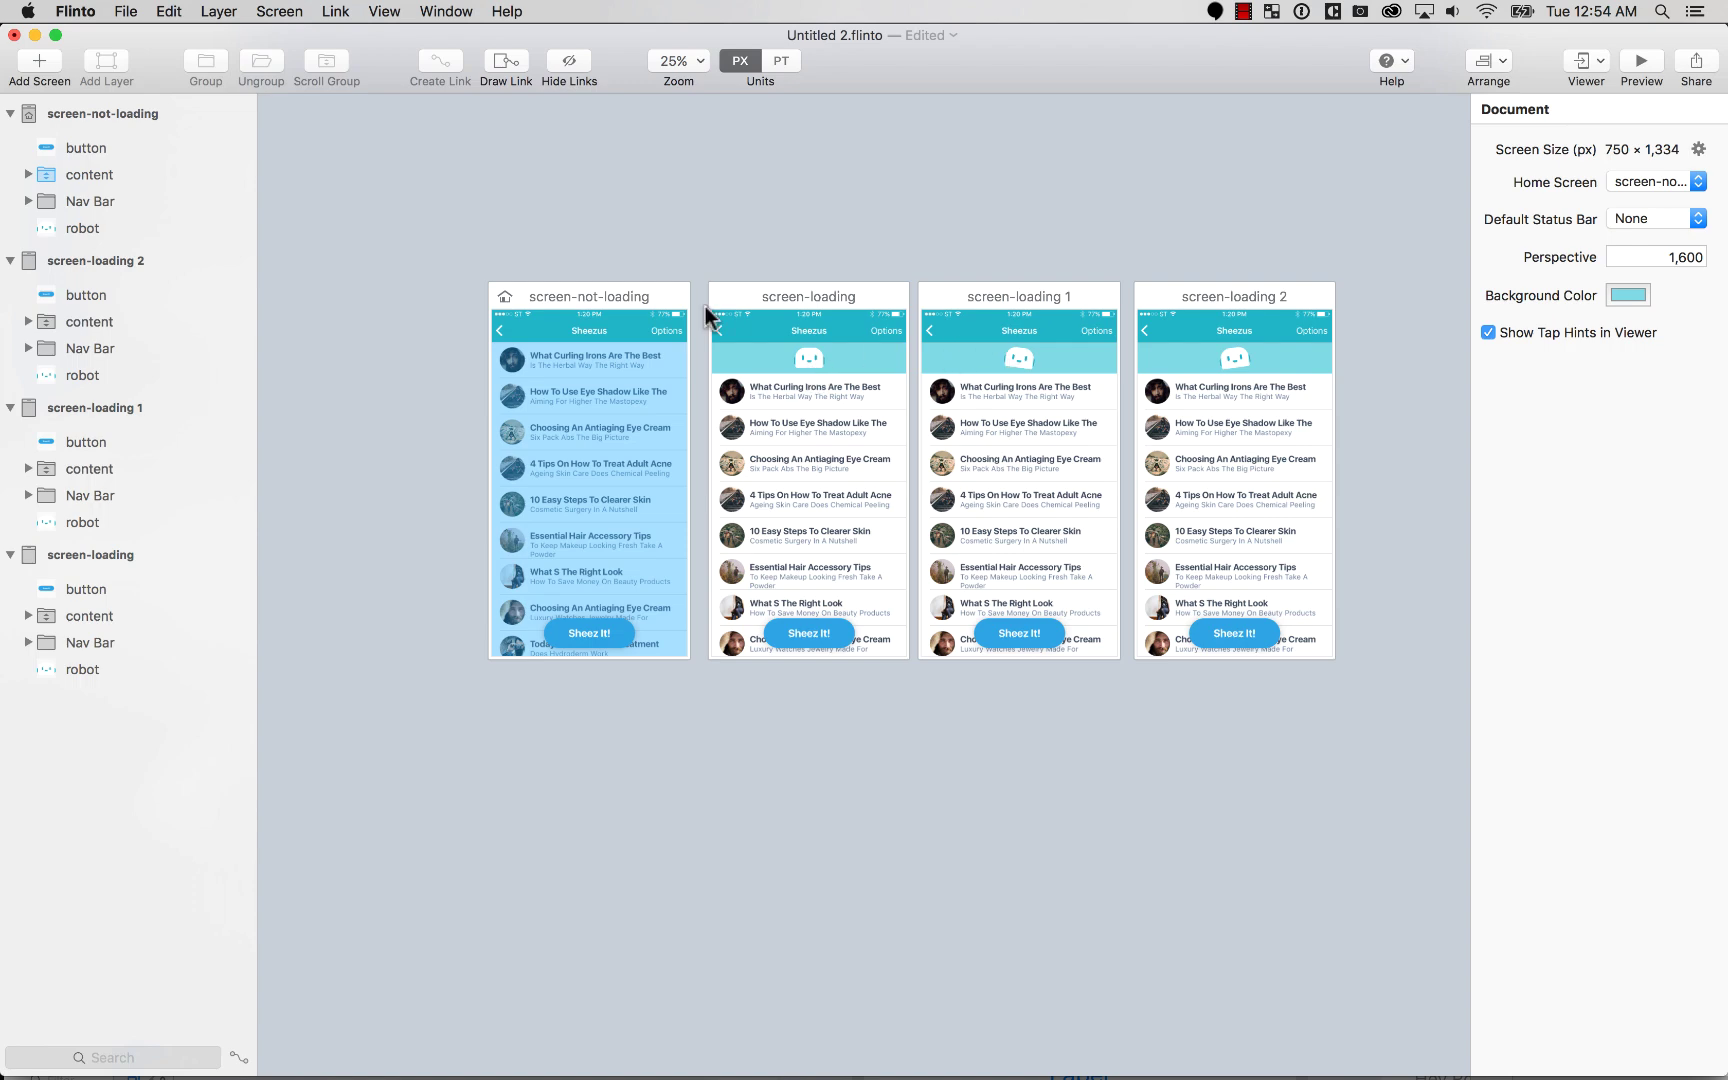
left_click(1648, 62)
left_click_drag(778, 430, 733, 521)
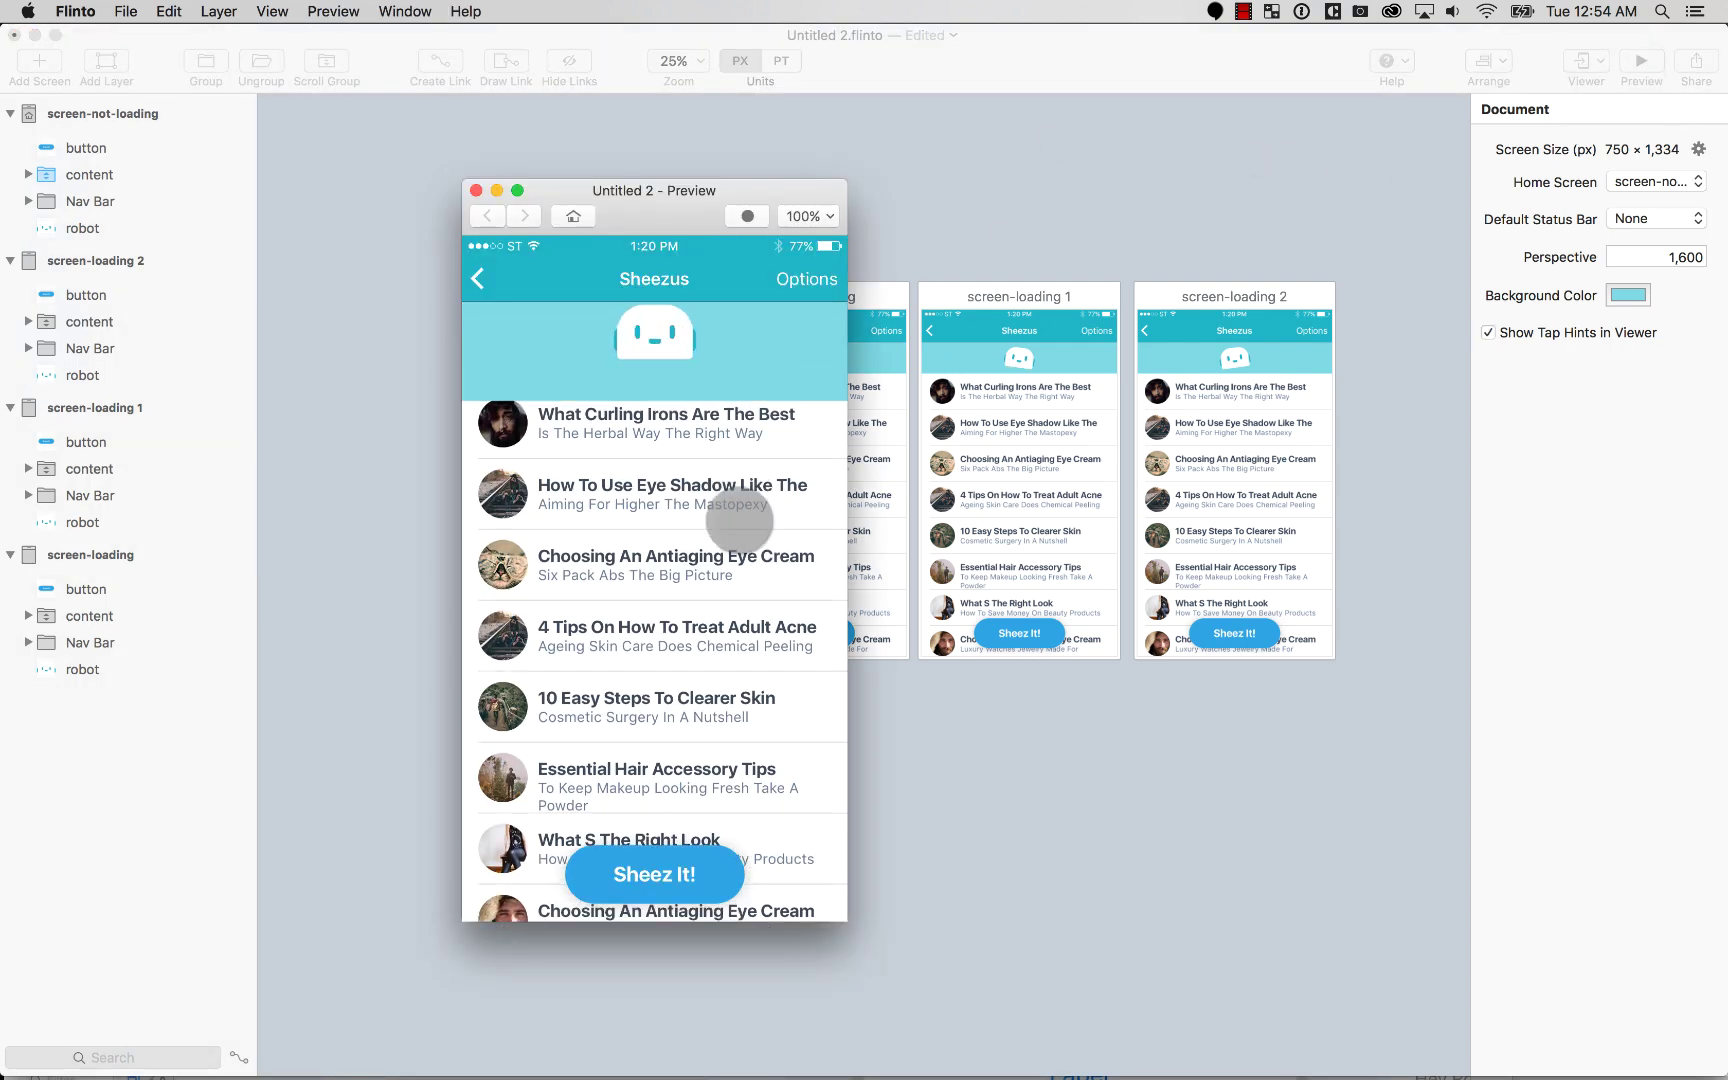
left_click_drag(733, 355, 626, 330)
left_click_drag(656, 471, 652, 705)
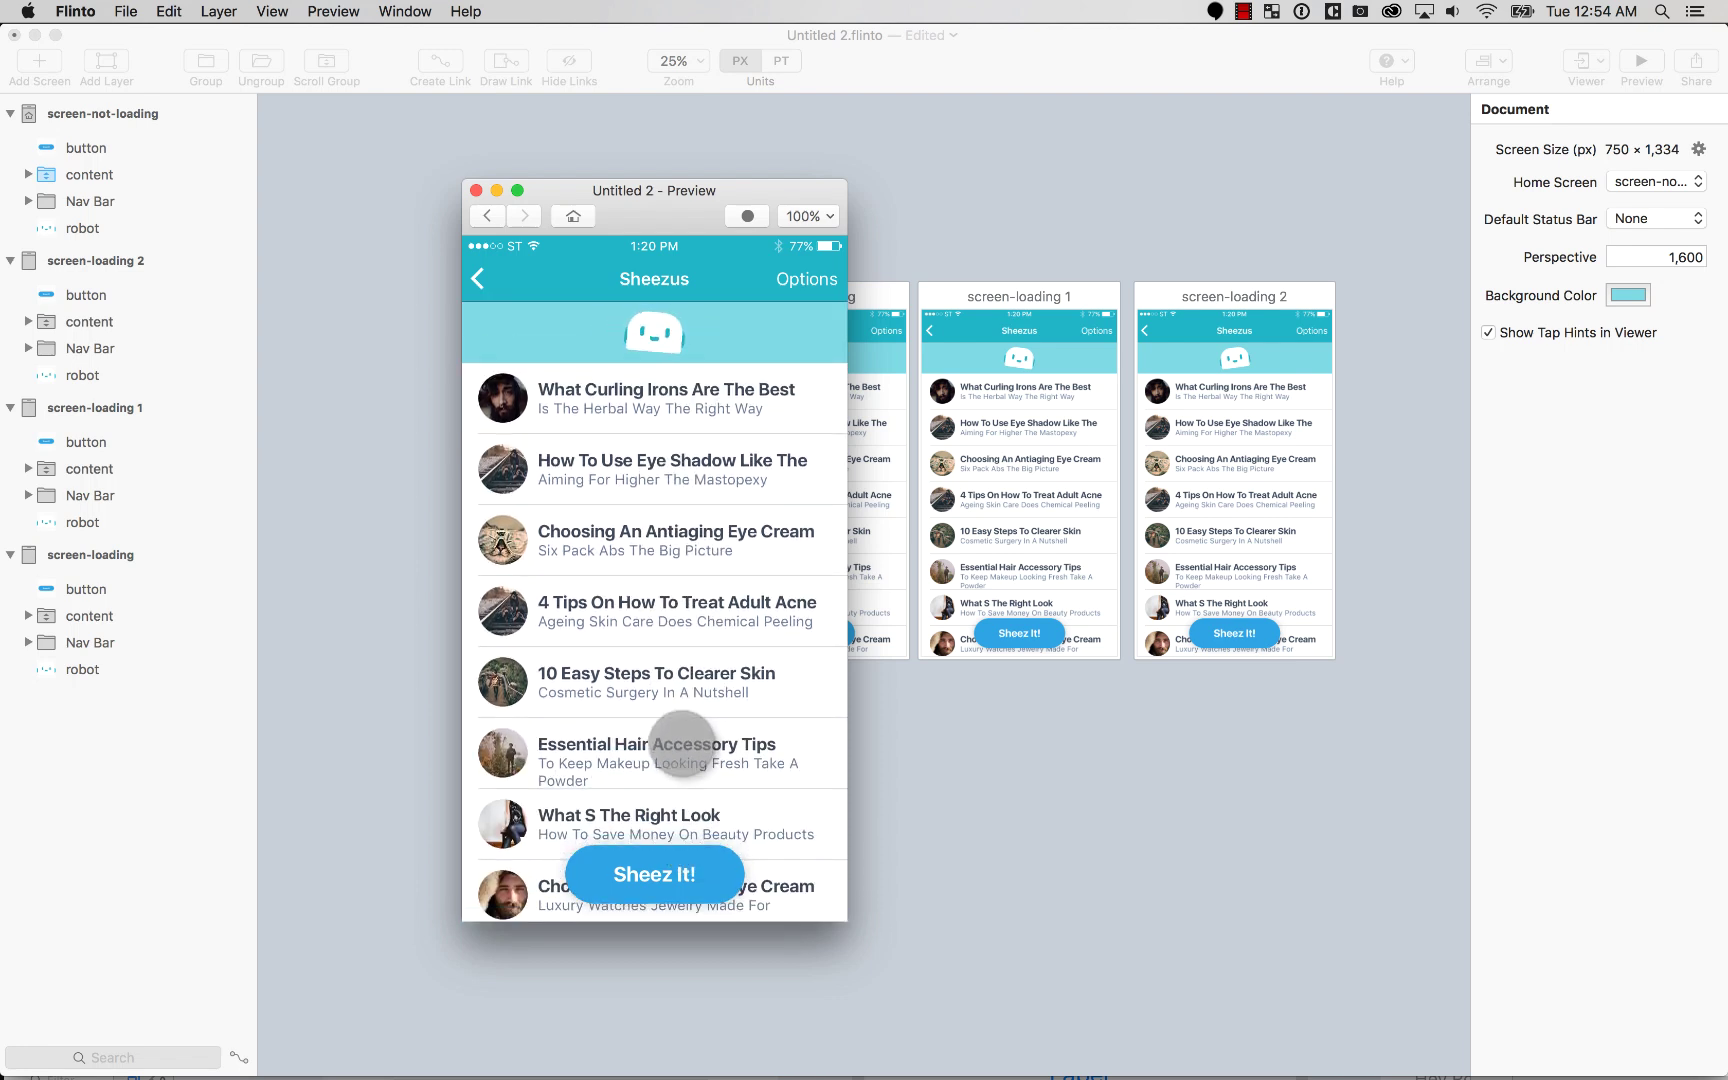
scroll(678, 485, "down", 2)
scroll(680, 670, "up", 2)
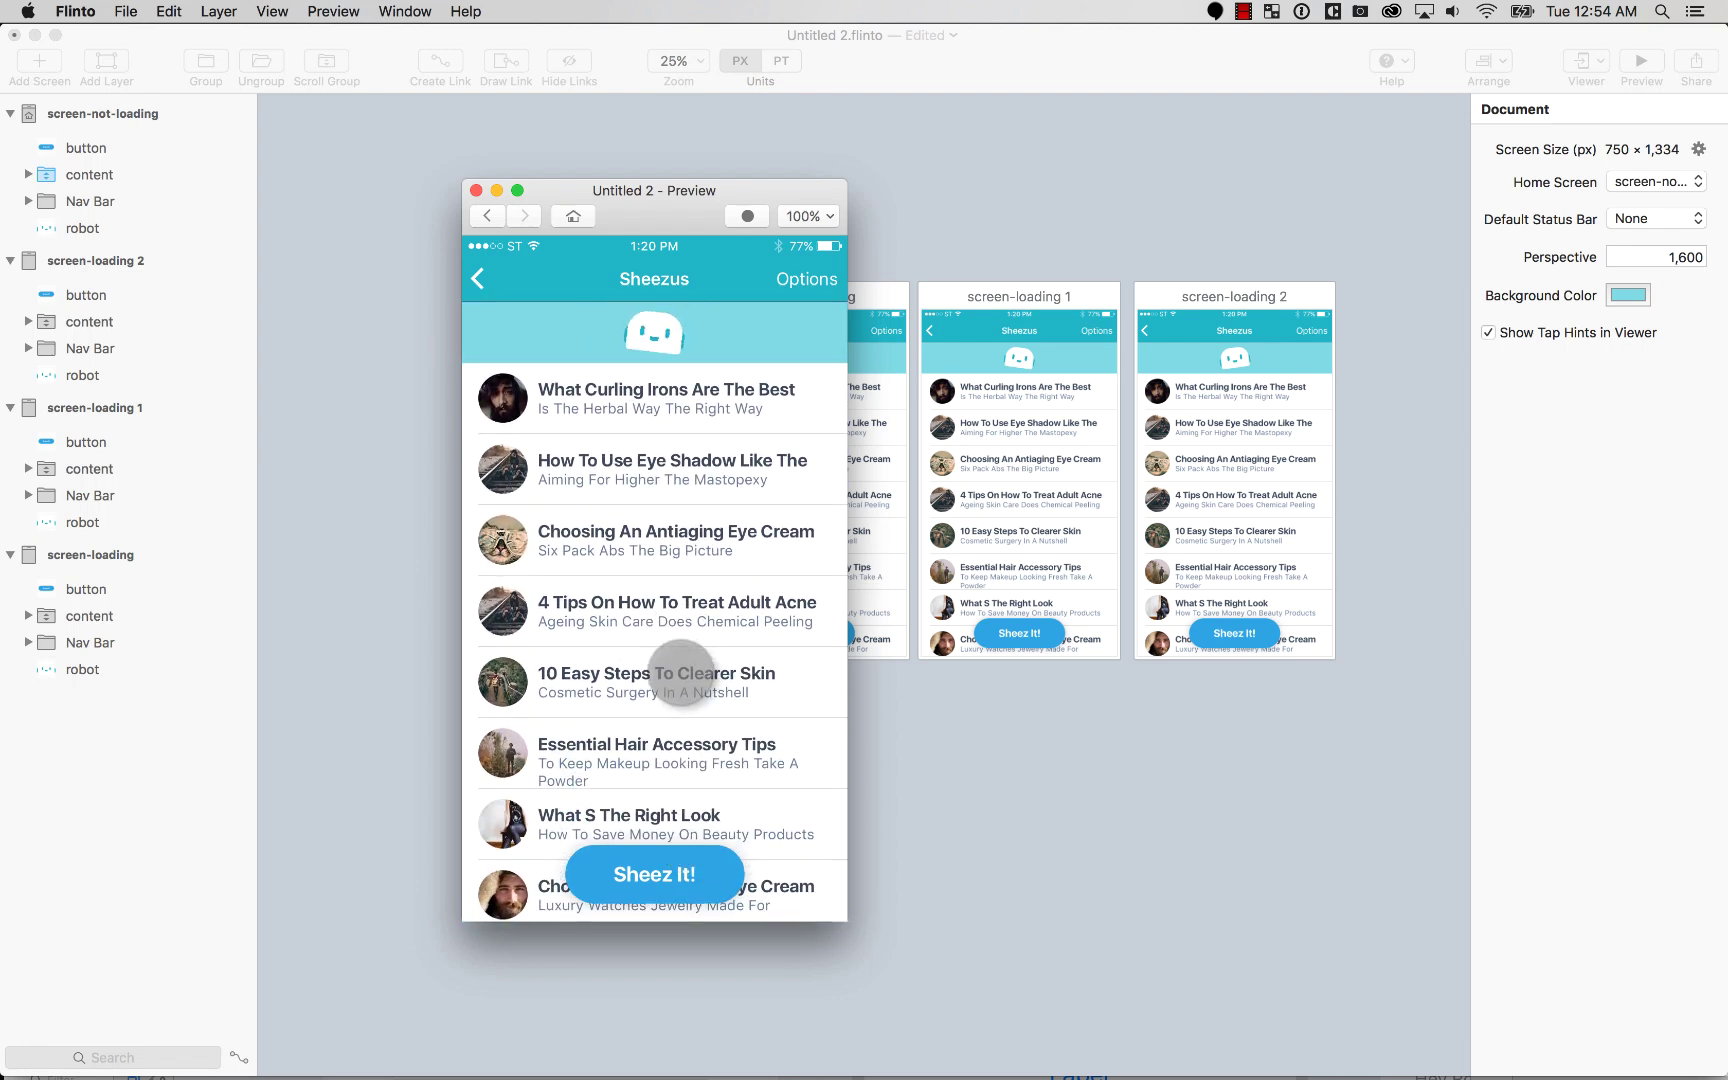
scroll(681, 665, "down", 2)
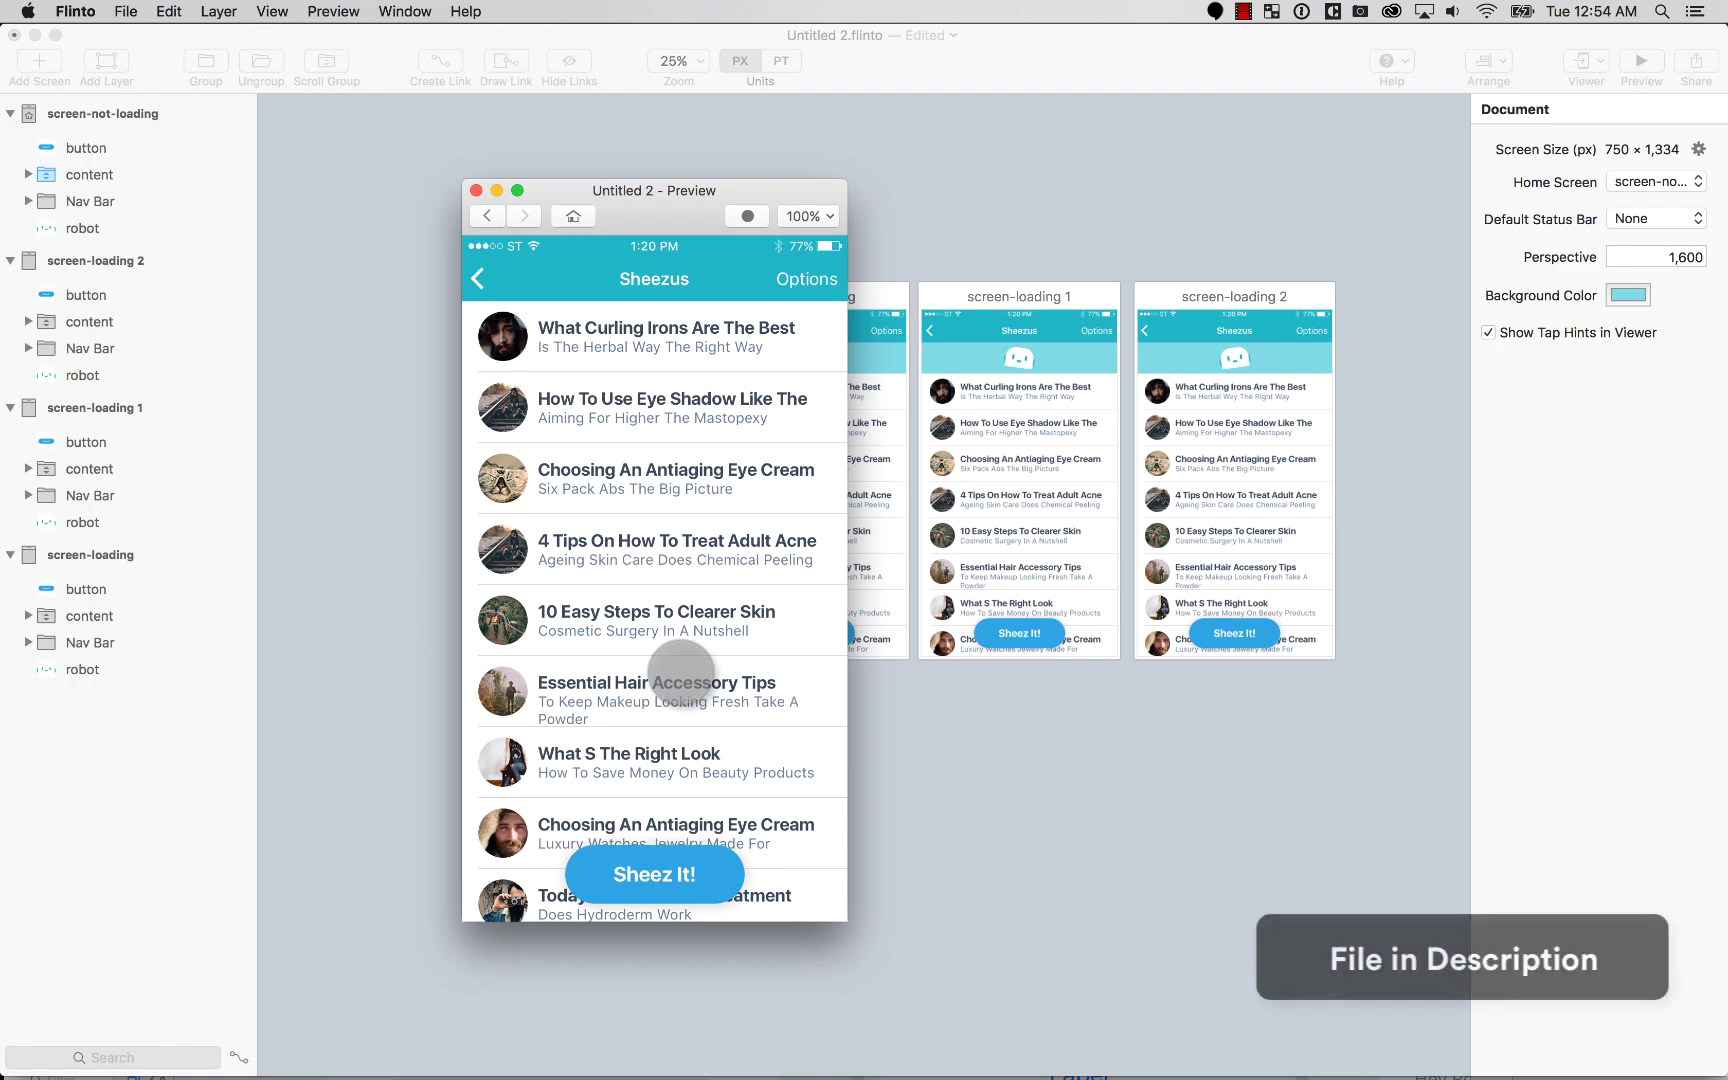